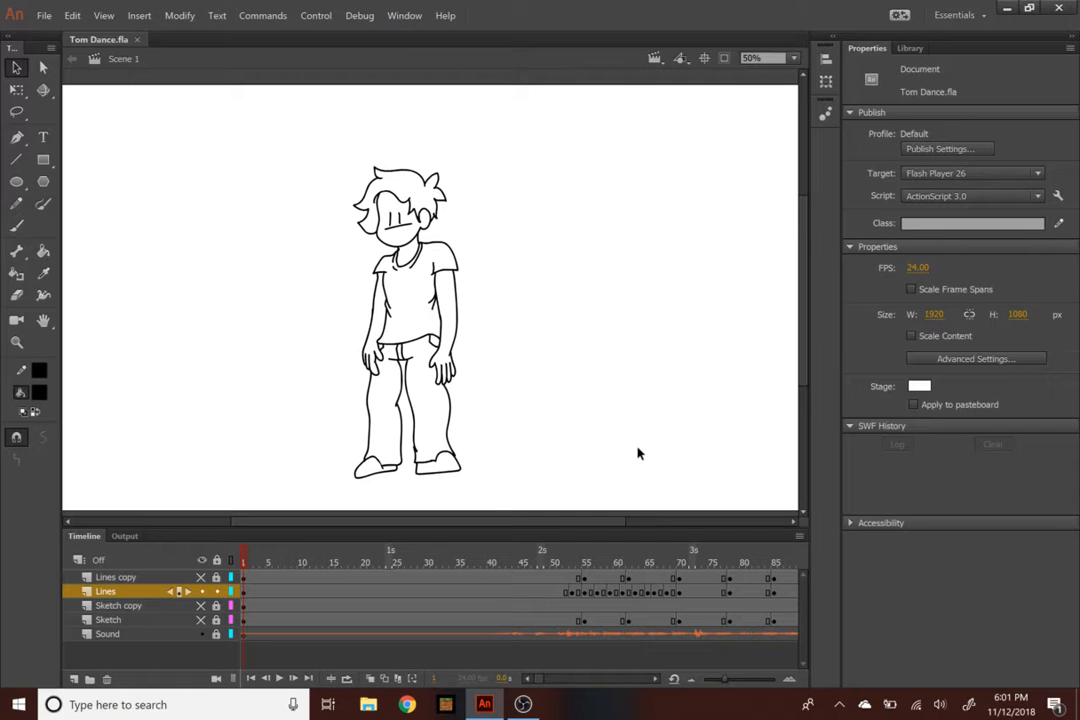
Check the audio mixer in OBS, return to Animate and lower the system volume to 44
key("alt+Tab")
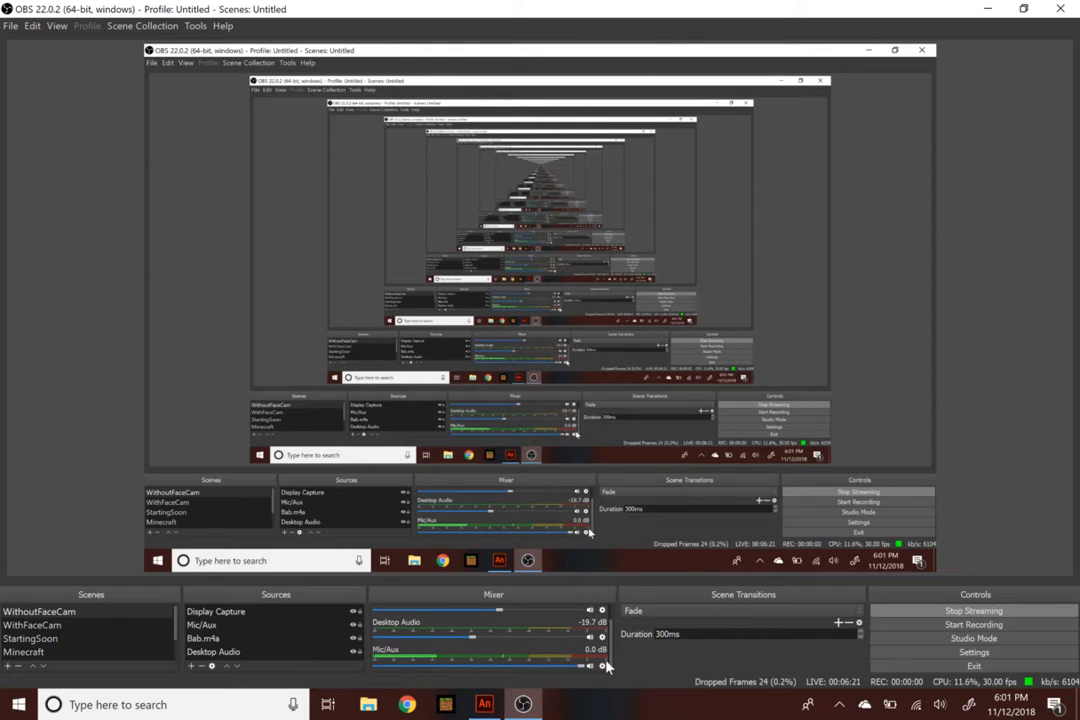
key("alt+Tab")
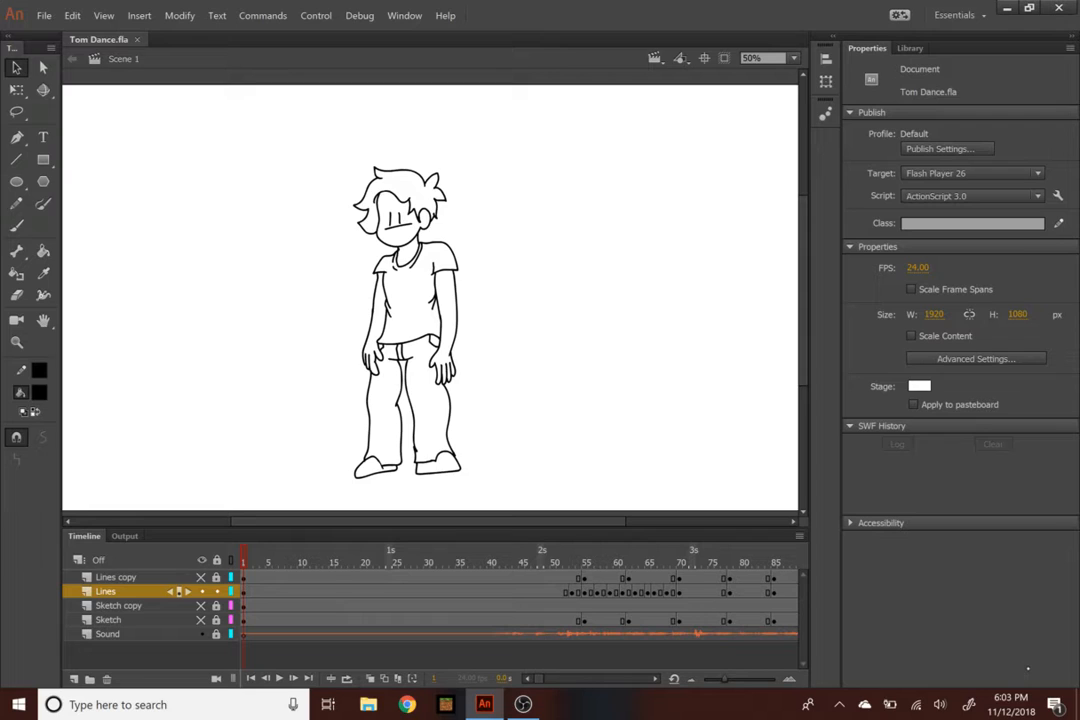
key("XF86AudioLowerVolume")
key("XF86AudioLowerVolume")
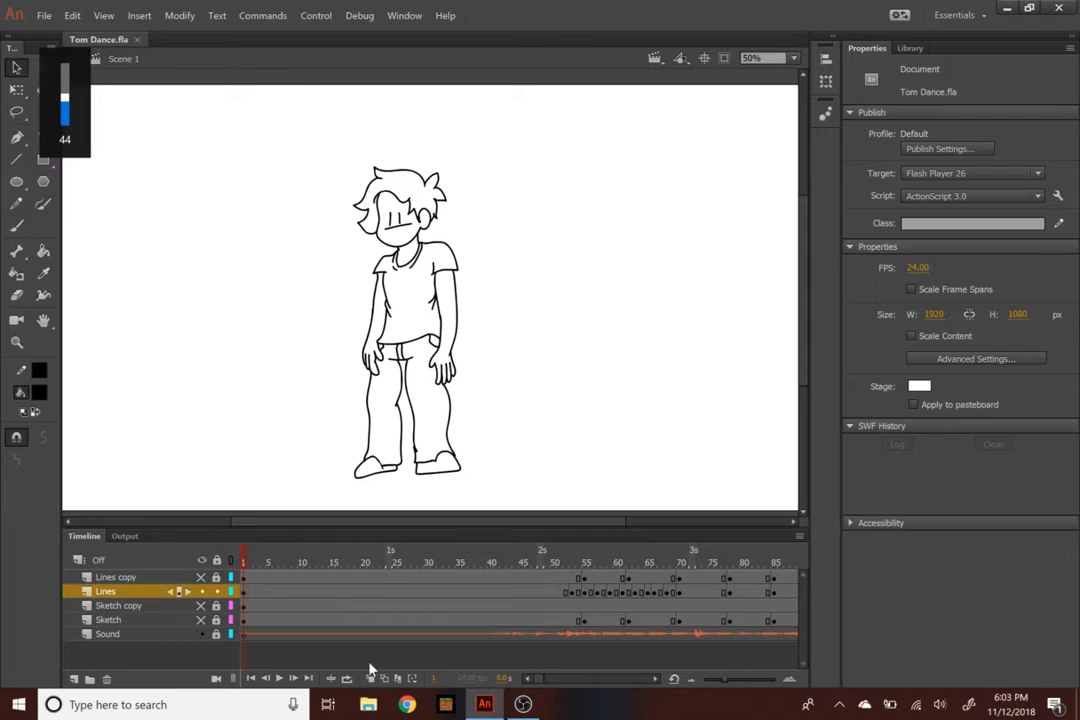
Scrub the dance timeline between frames 36 and 45, check the sound level in the OBS mixer and return to Animate
left_click_drag(243, 555, 522, 567)
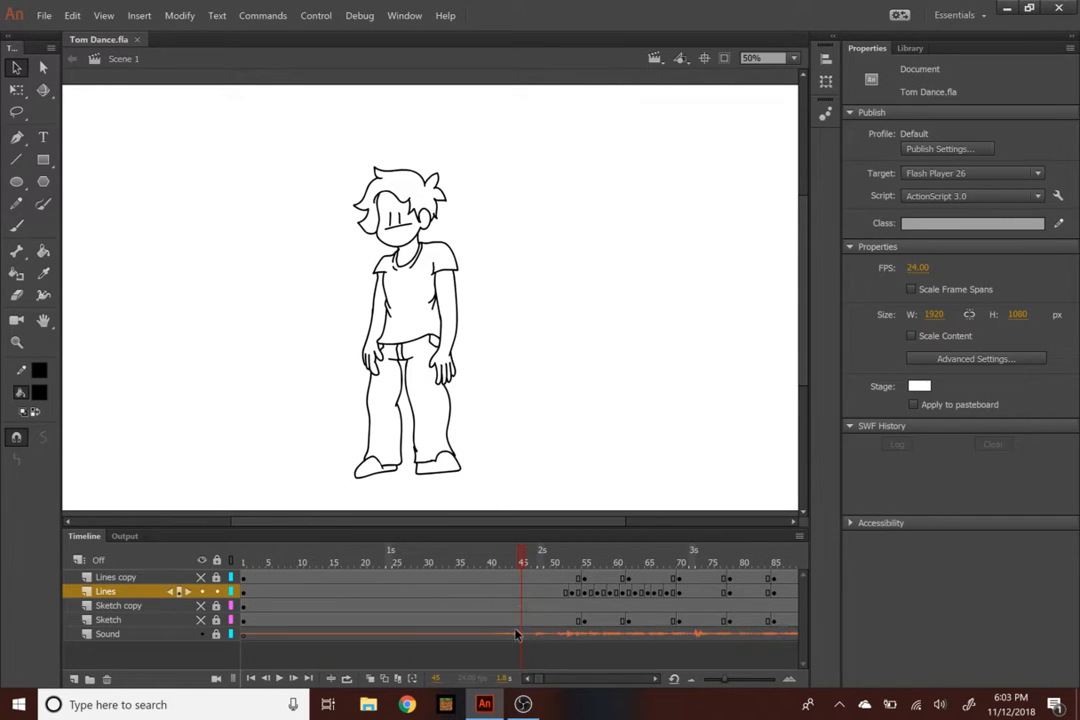
mouse_move(521, 706)
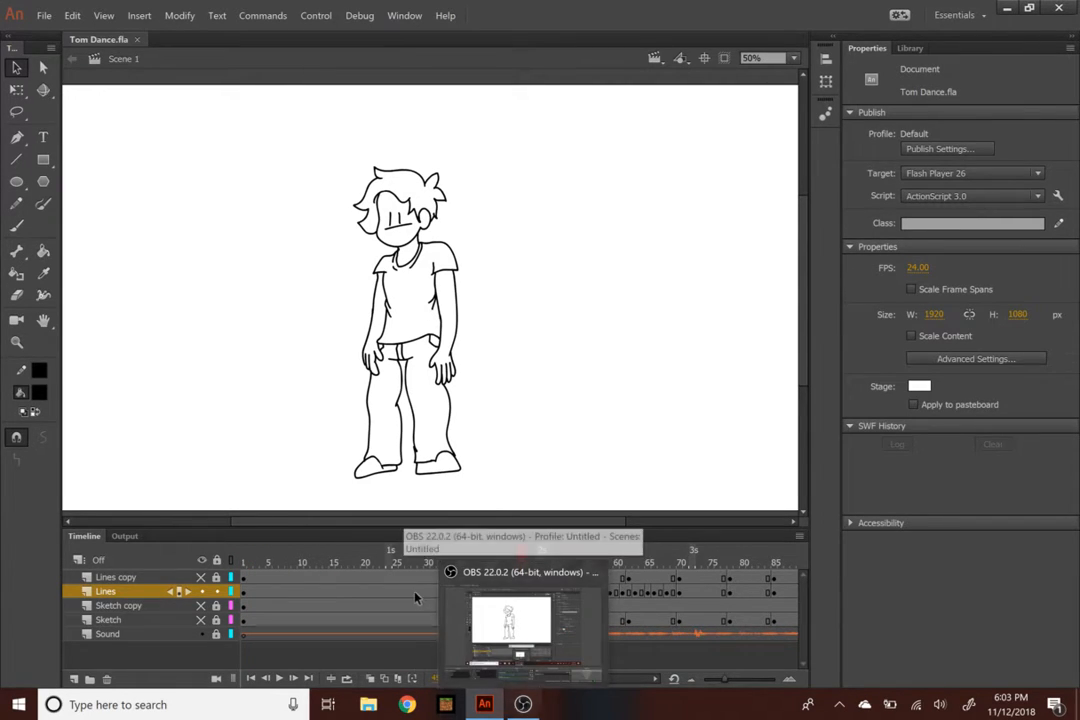
left_click_drag(522, 560, 463, 562)
left_click(522, 706)
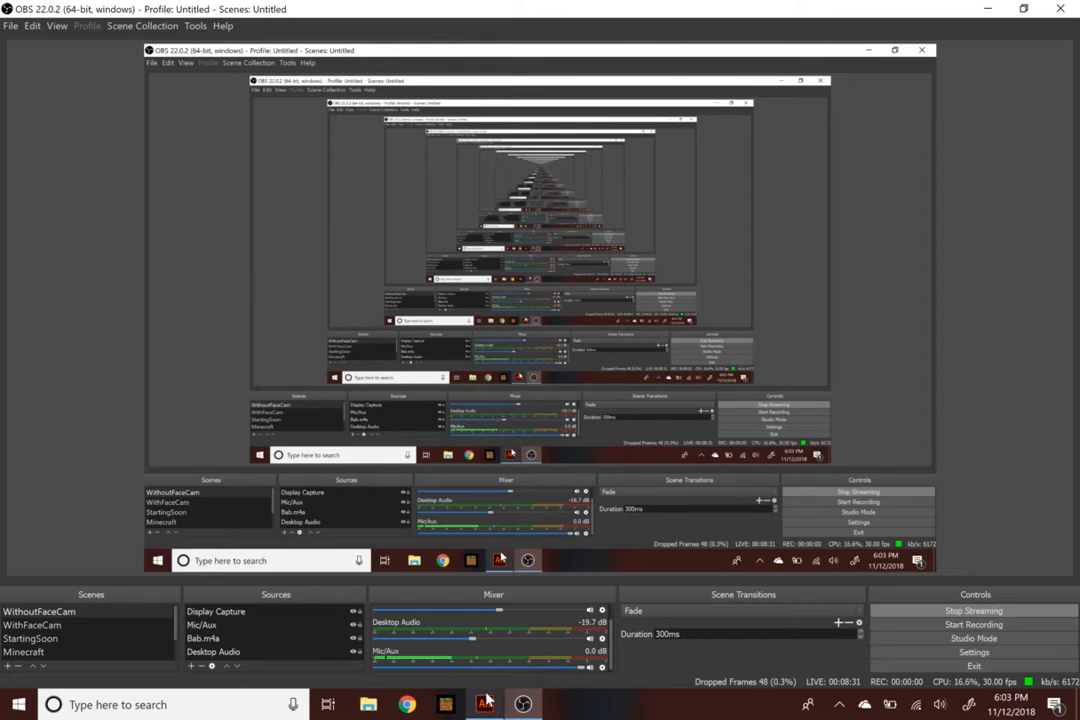
mouse_move(486, 698)
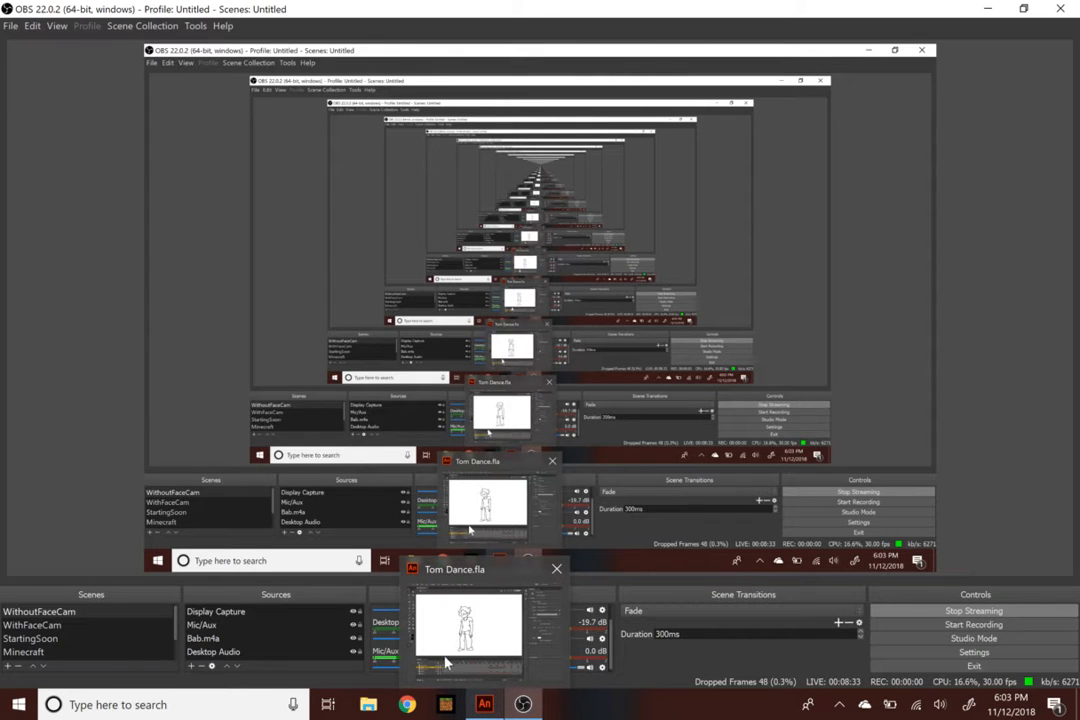
left_click(487, 676)
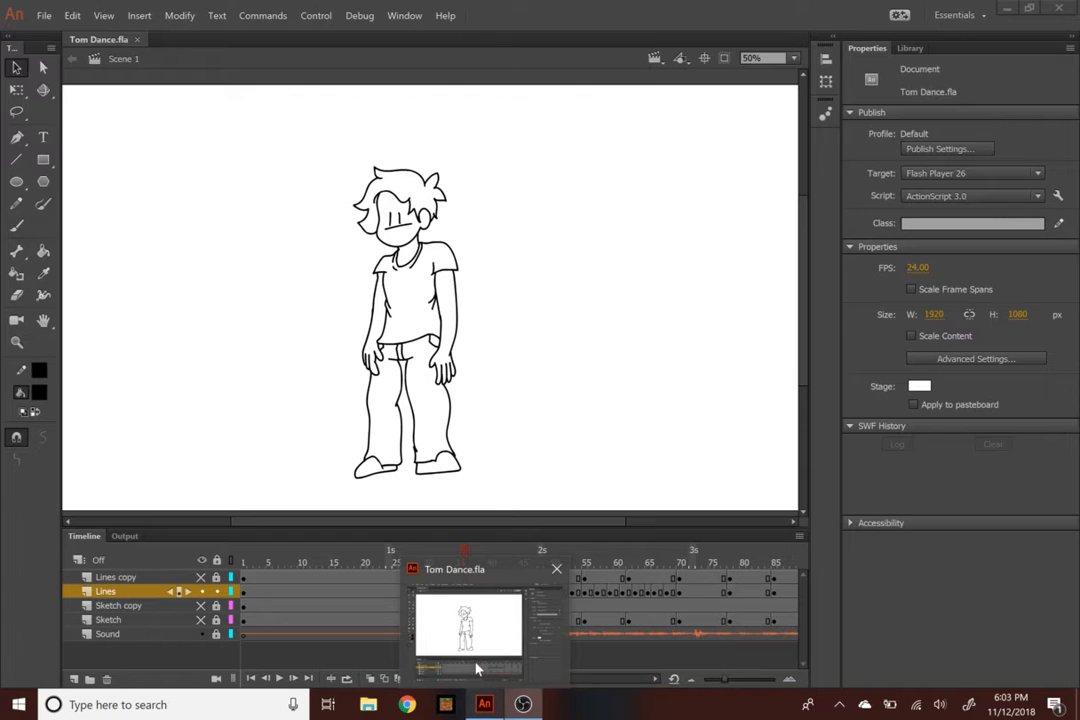
Play the animation from about frame 10, check its audio level in the OBS mixer and return to Animate
left_click_drag(465, 555, 301, 557)
key("Return")
left_click(523, 704)
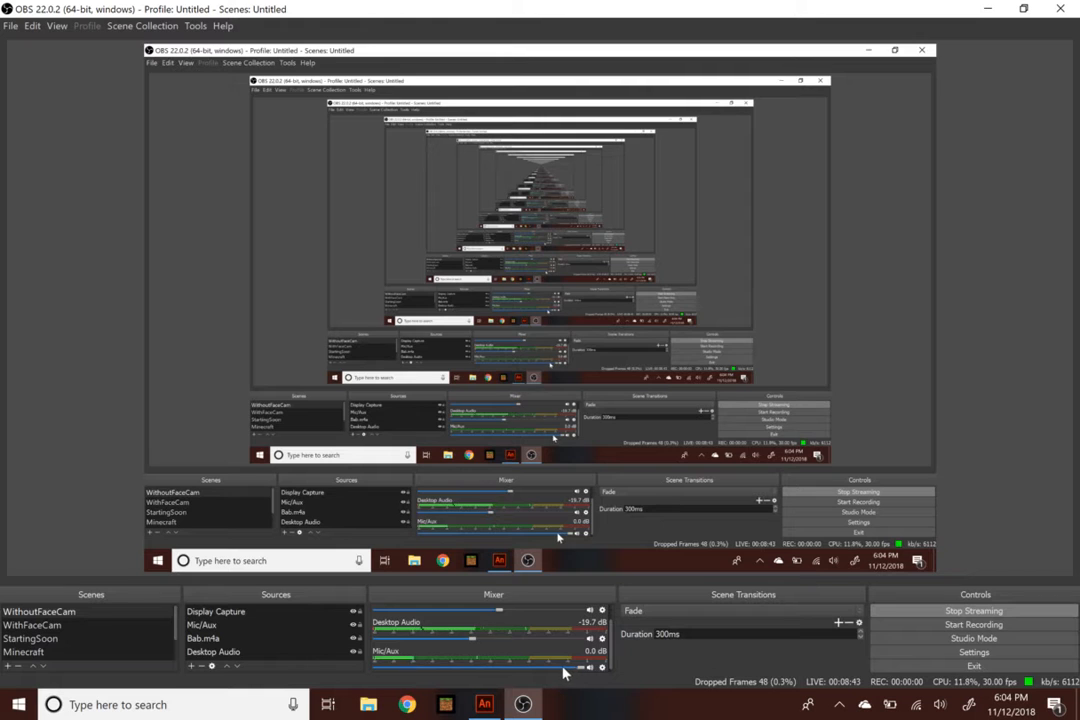
left_click(484, 704)
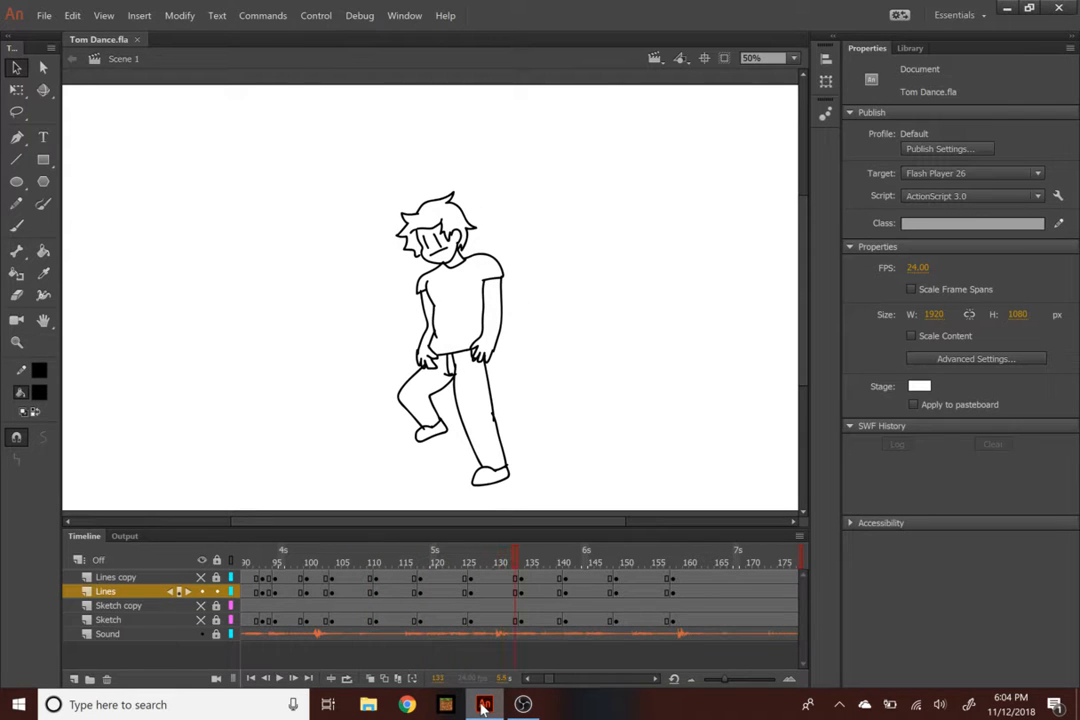
Lower the Desktop Audio level in the OBS mixer to -37.2 dB and return to Animate
left_click_drag(245, 551, 297, 564)
left_click(522, 704)
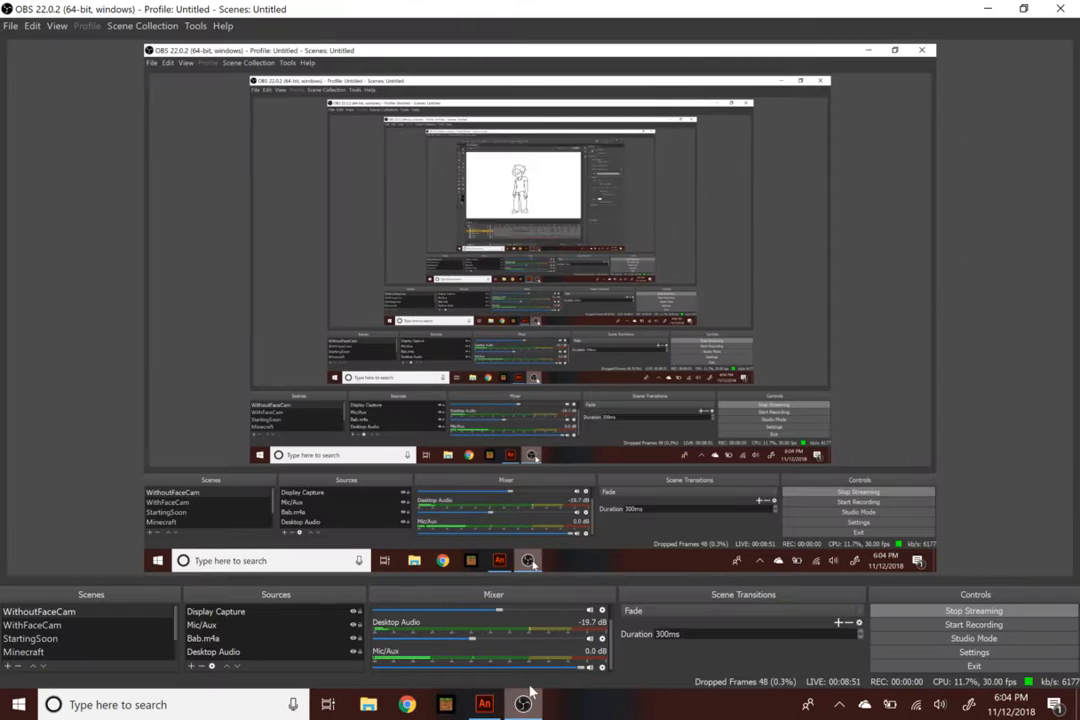
left_click_drag(457, 638, 427, 640)
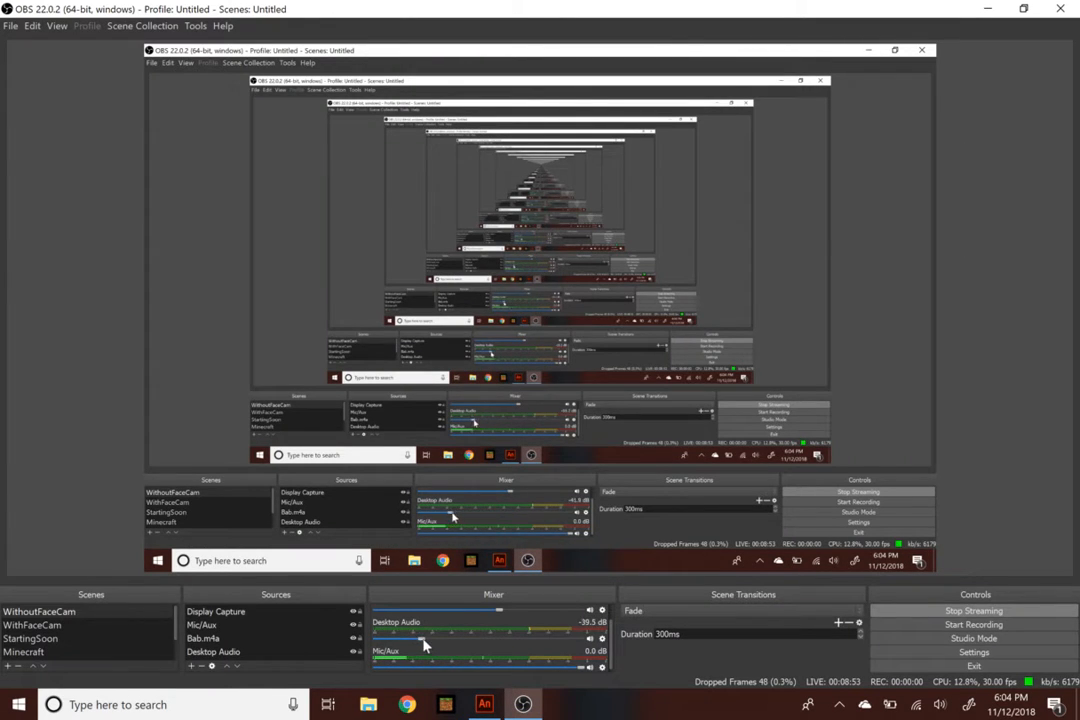
left_click(485, 704)
Replay the animation from an earlier frame and check the Desktop Audio meter in OBS
left_click_drag(294, 565, 200, 573)
left_click(523, 704)
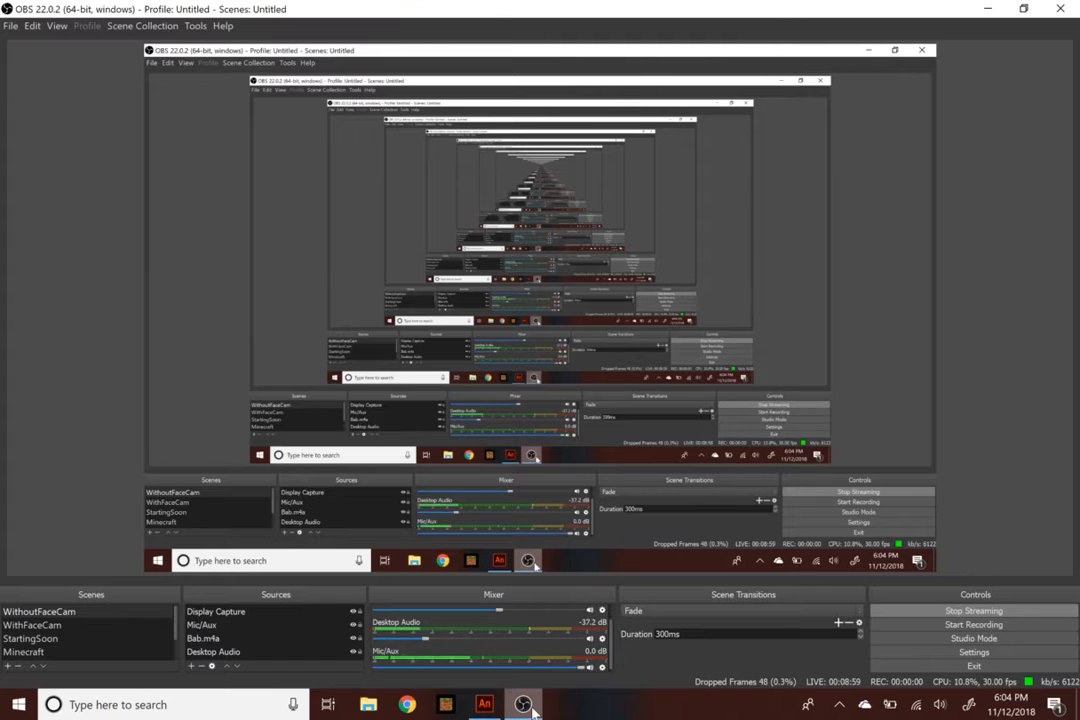
left_click(480, 704)
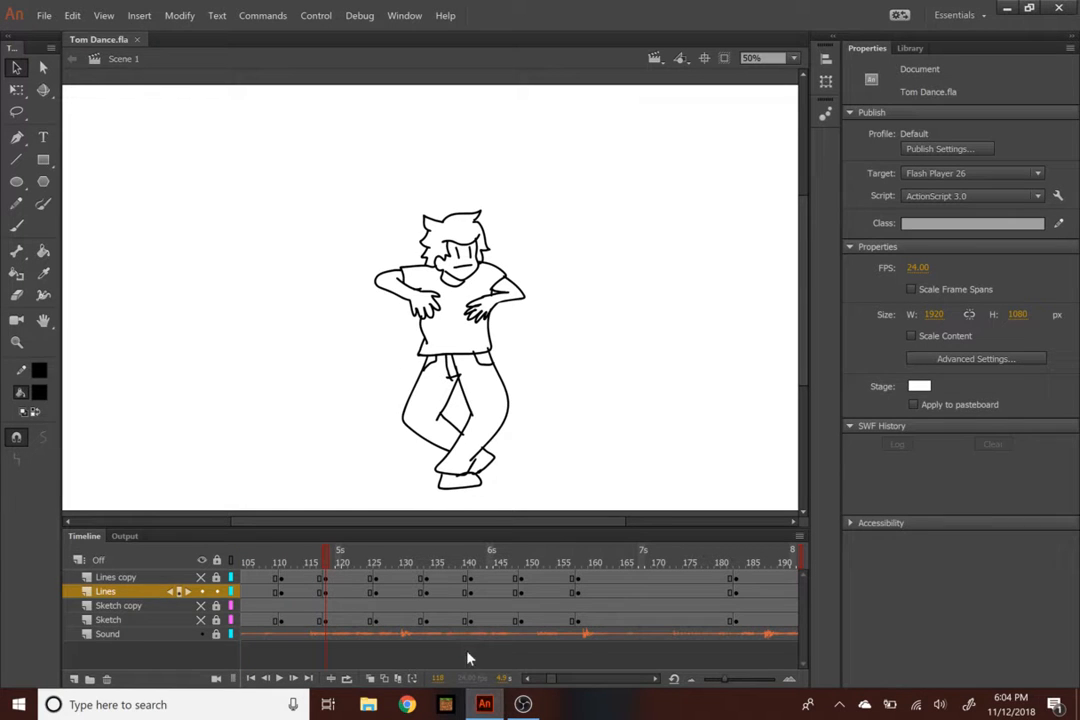
Set the Desktop Audio level in the OBS mixer to -46.2 dB and return to Animate
mouse_move(330, 567)
left_mouse_down()
mouse_move(106, 547)
mouse_move(343, 561)
left_mouse_up()
key("alt+Tab")
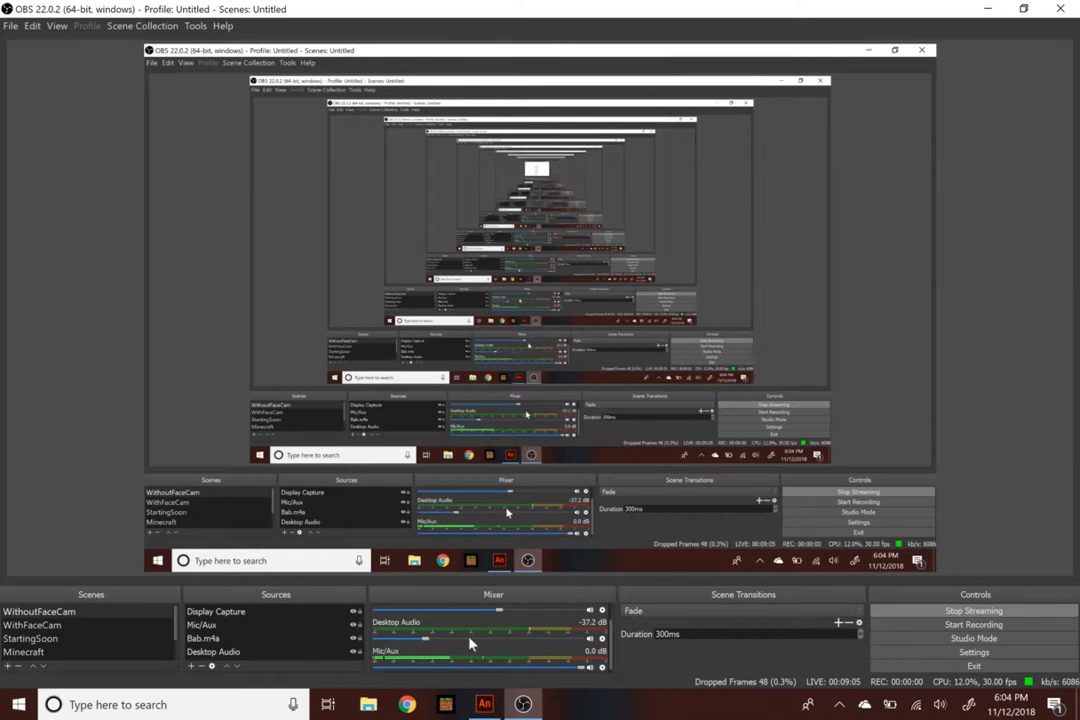
left_click_drag(425, 645, 410, 640)
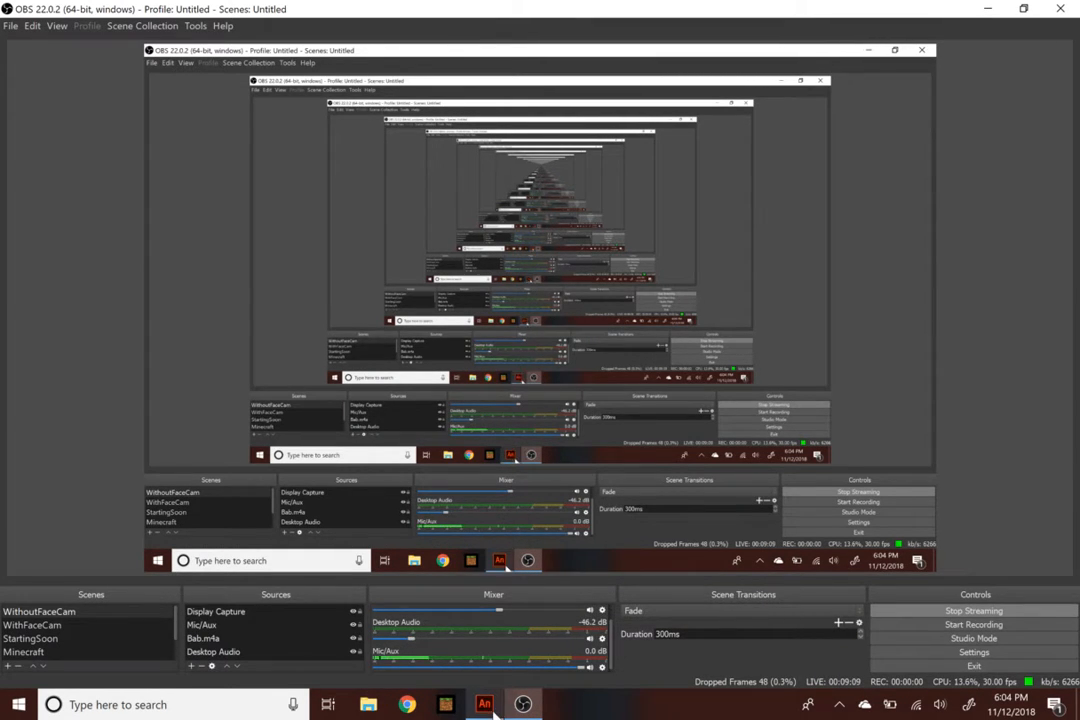
mouse_move(484, 704)
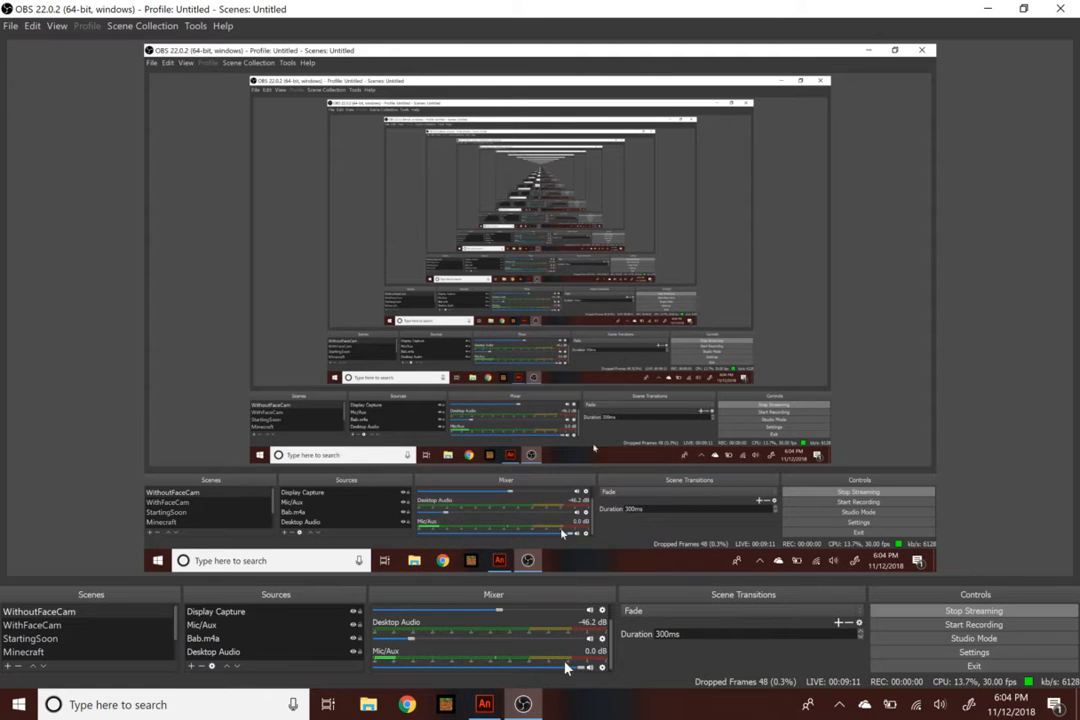
left_click(484, 704)
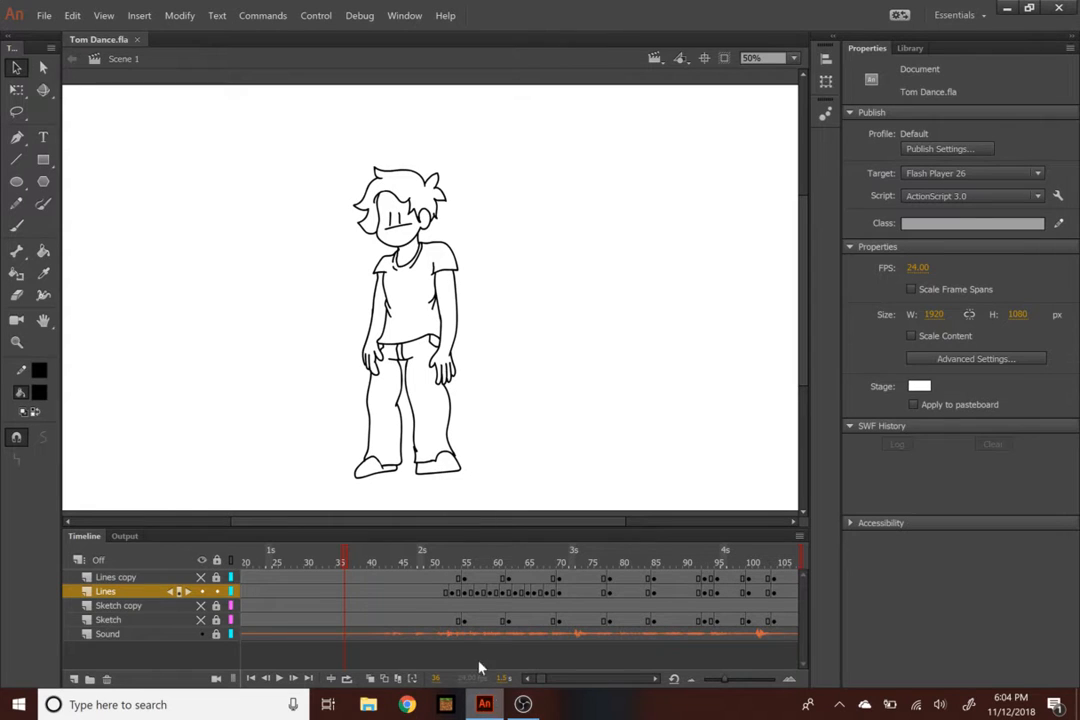
Check the Bab.m4a and Desktop Audio meters in the OBS mixer against the playing animation, and return to Animate
left_click(433, 594)
key("alt+Tab")
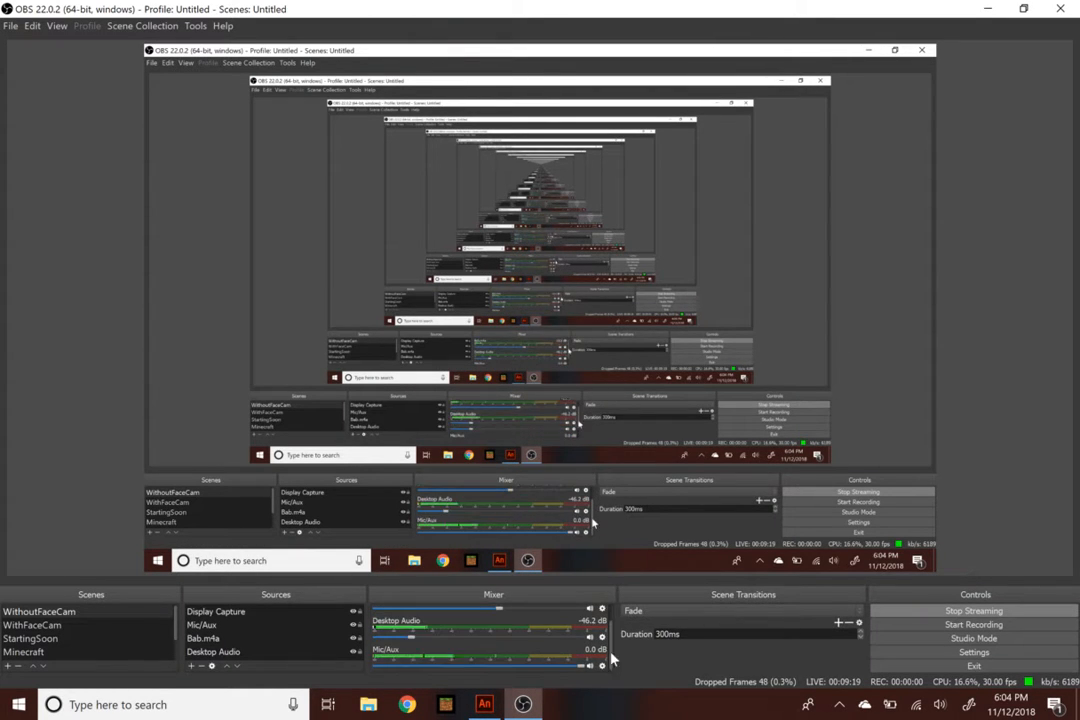
scroll(608, 650, "up", 2)
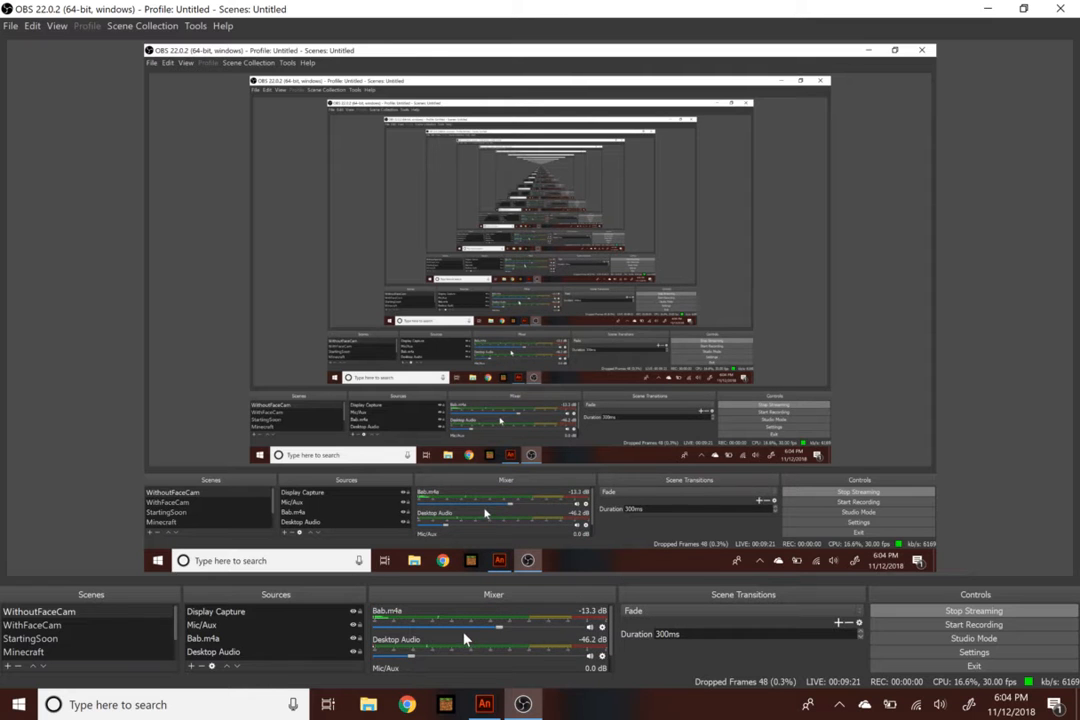
left_click(486, 705)
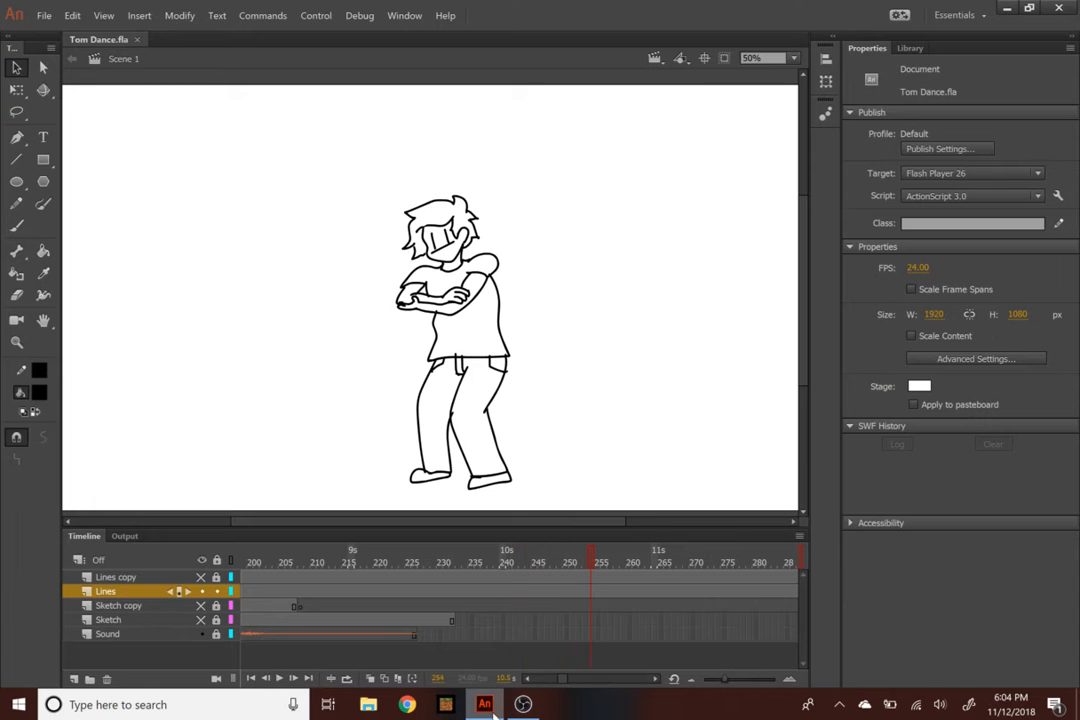
left_click(522, 705)
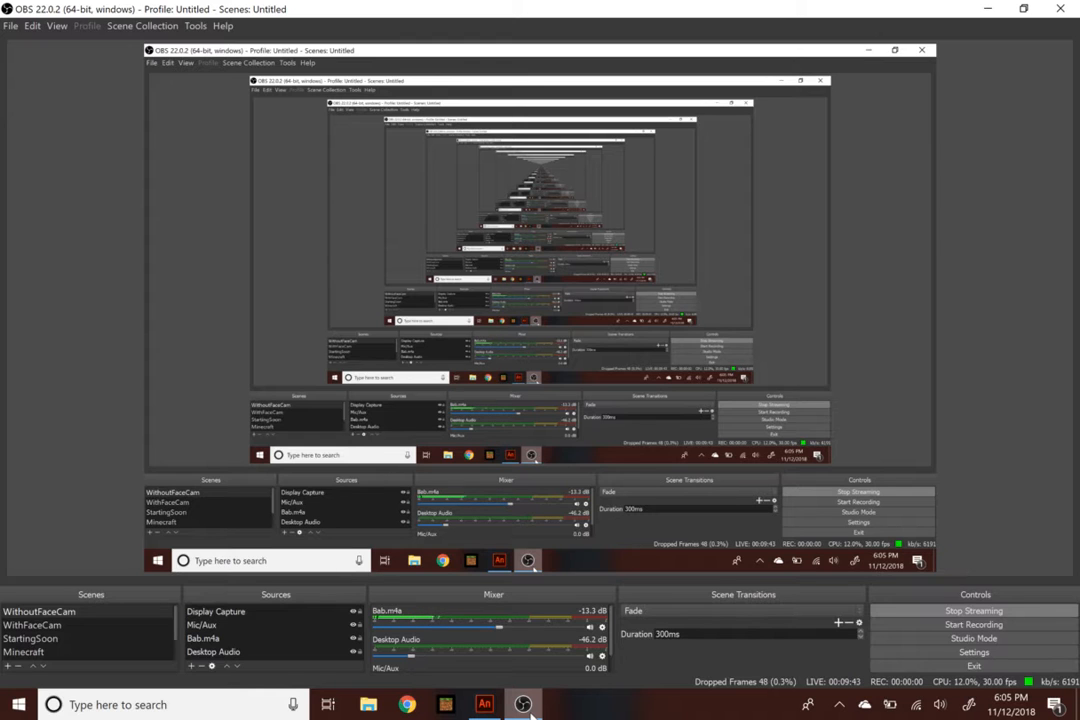
left_click(480, 704)
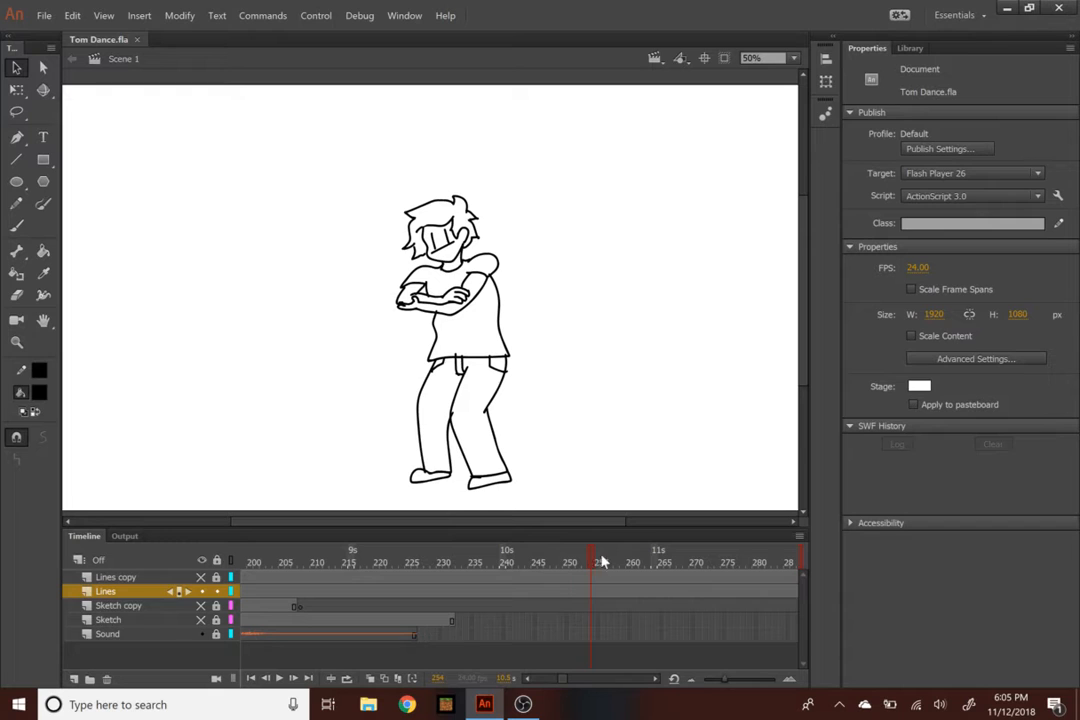
Scrub the timeline around frames 41 to 50, play from about frame 29 and return the playhead to frame 37
left_click_drag(559, 681, 535, 678)
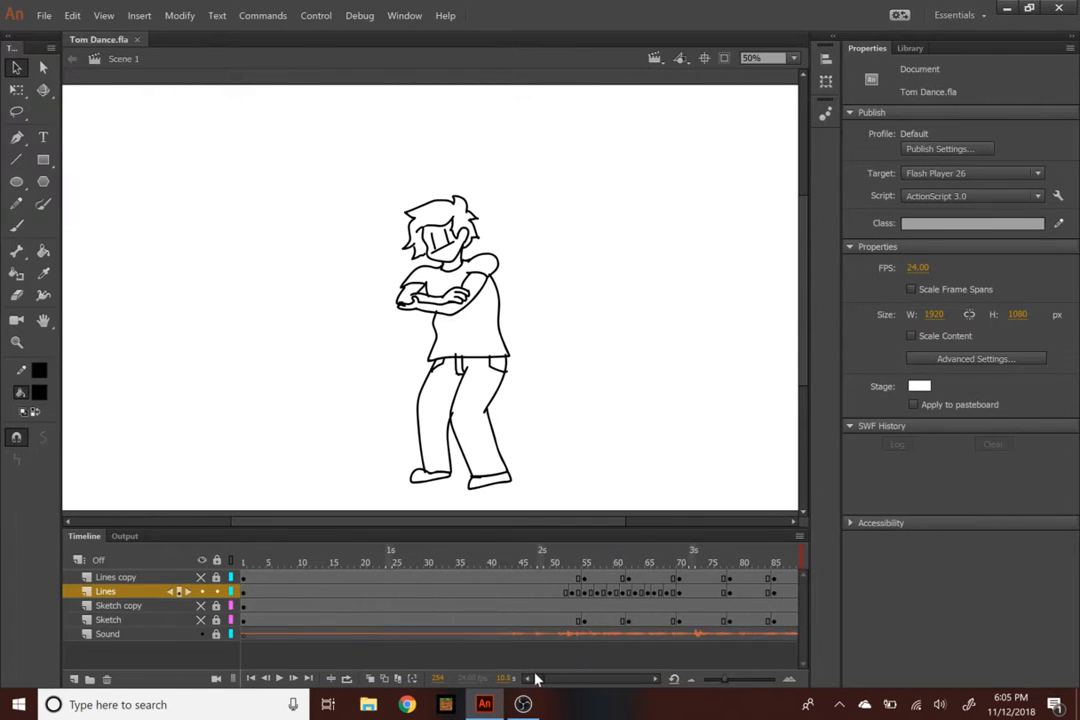
left_click(528, 563)
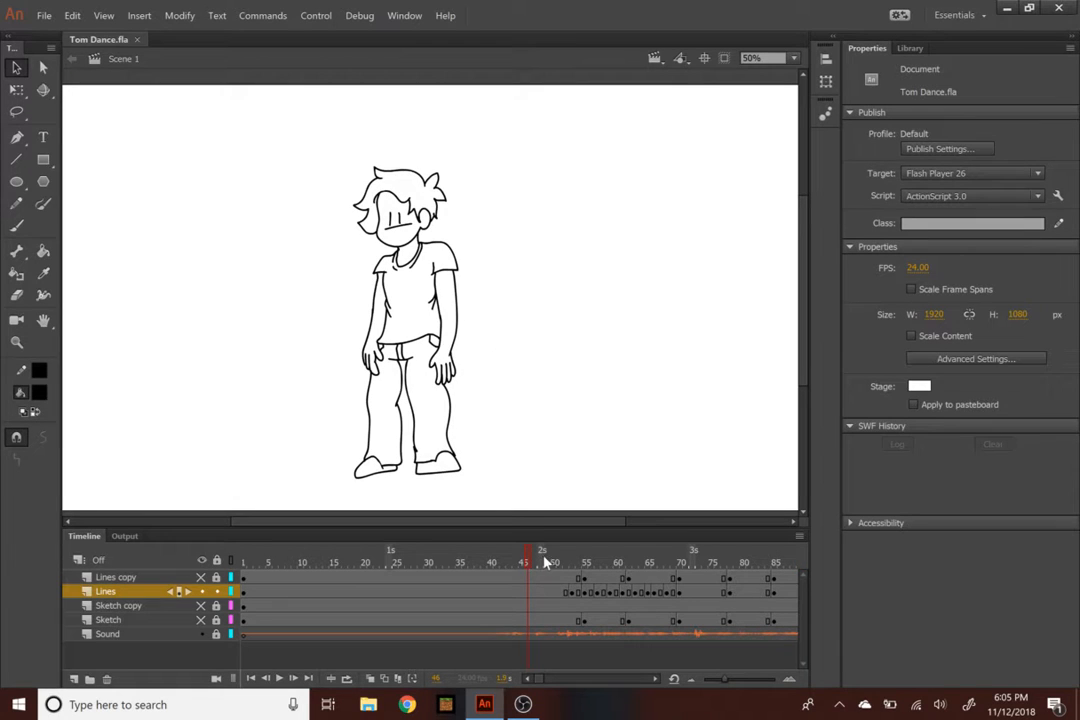
left_click_drag(528, 563, 497, 560)
left_click_drag(517, 555, 547, 555)
left_click_drag(554, 560, 421, 552)
key("Return")
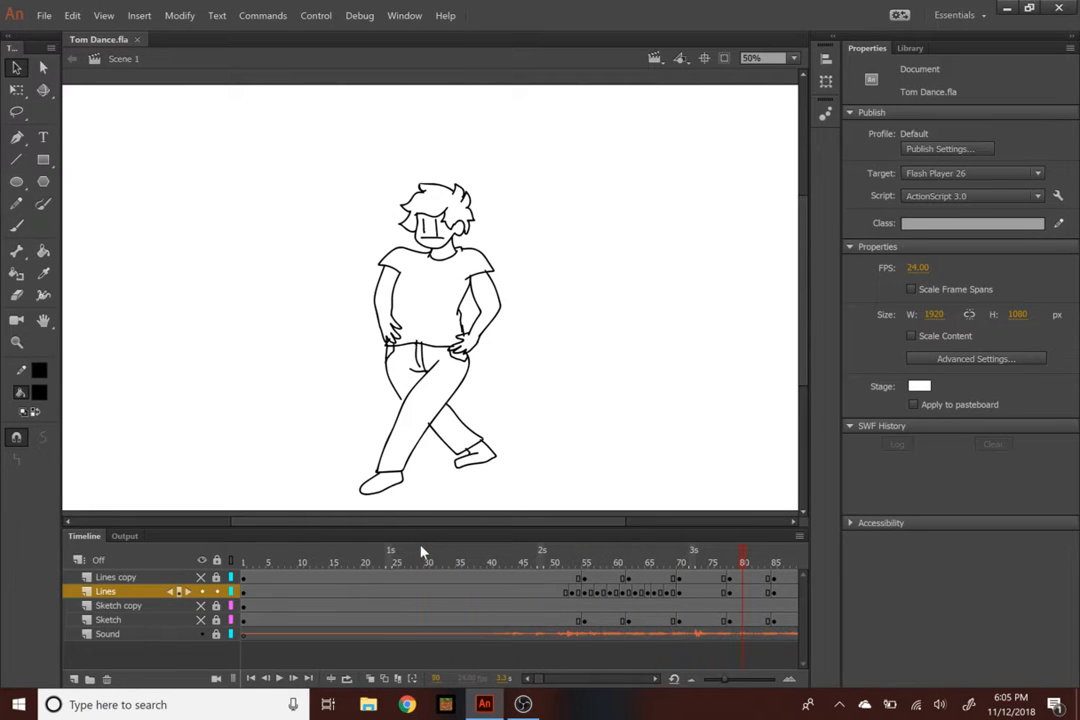
left_click_drag(562, 552, 497, 567)
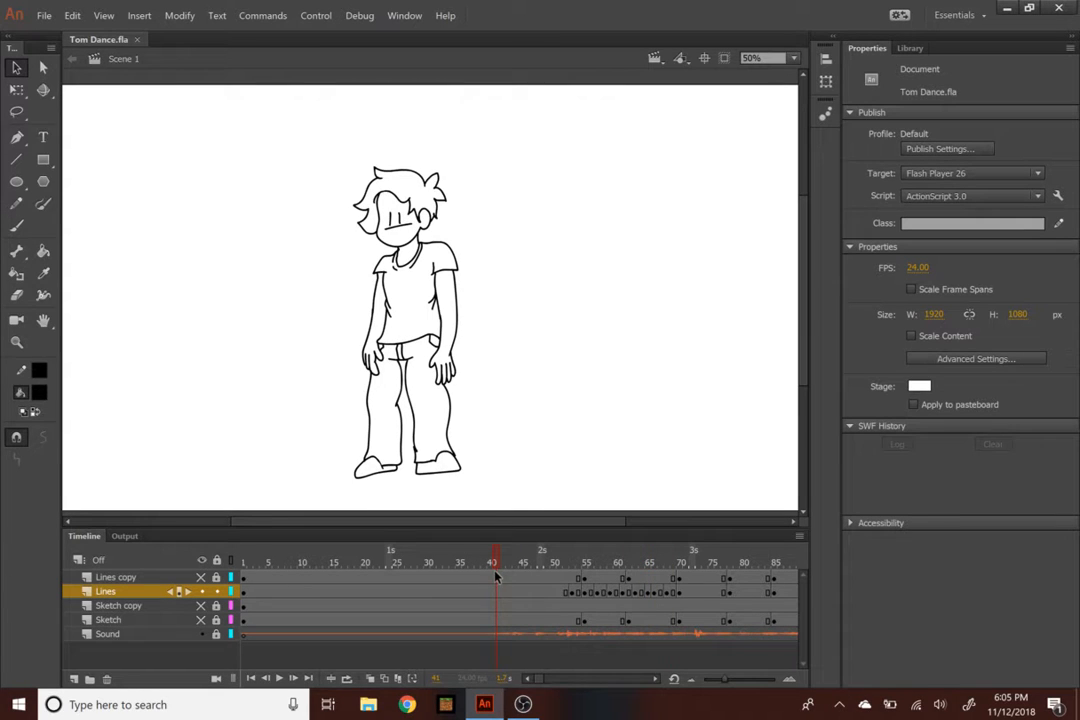
mouse_move(525, 706)
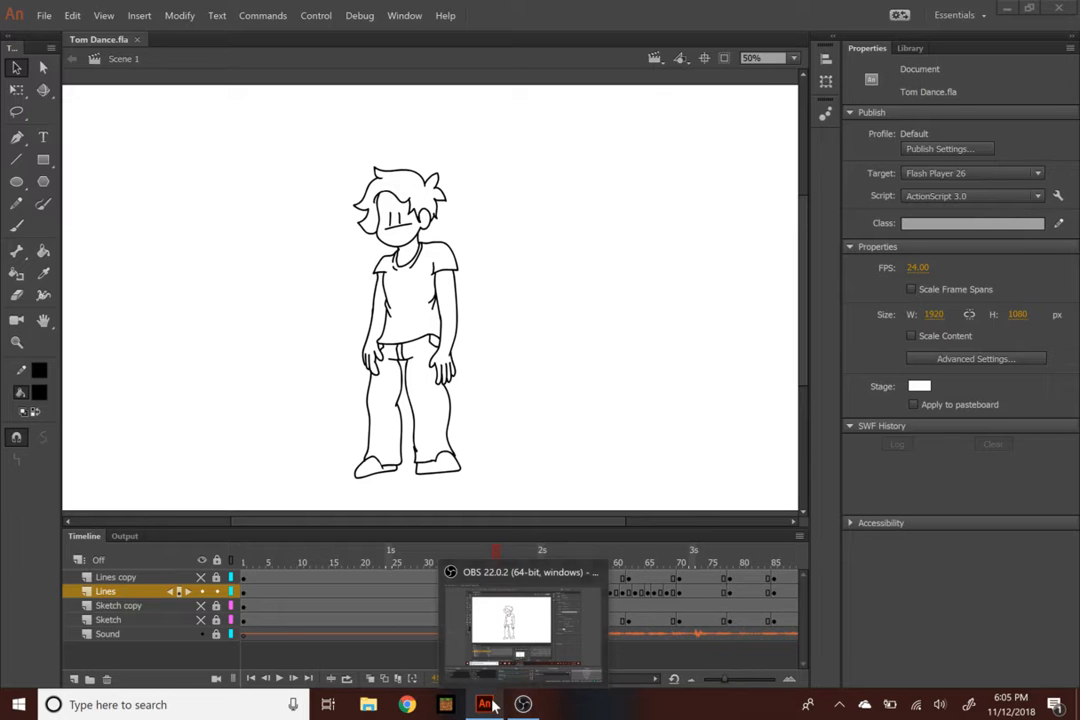
left_click_drag(565, 572, 470, 575)
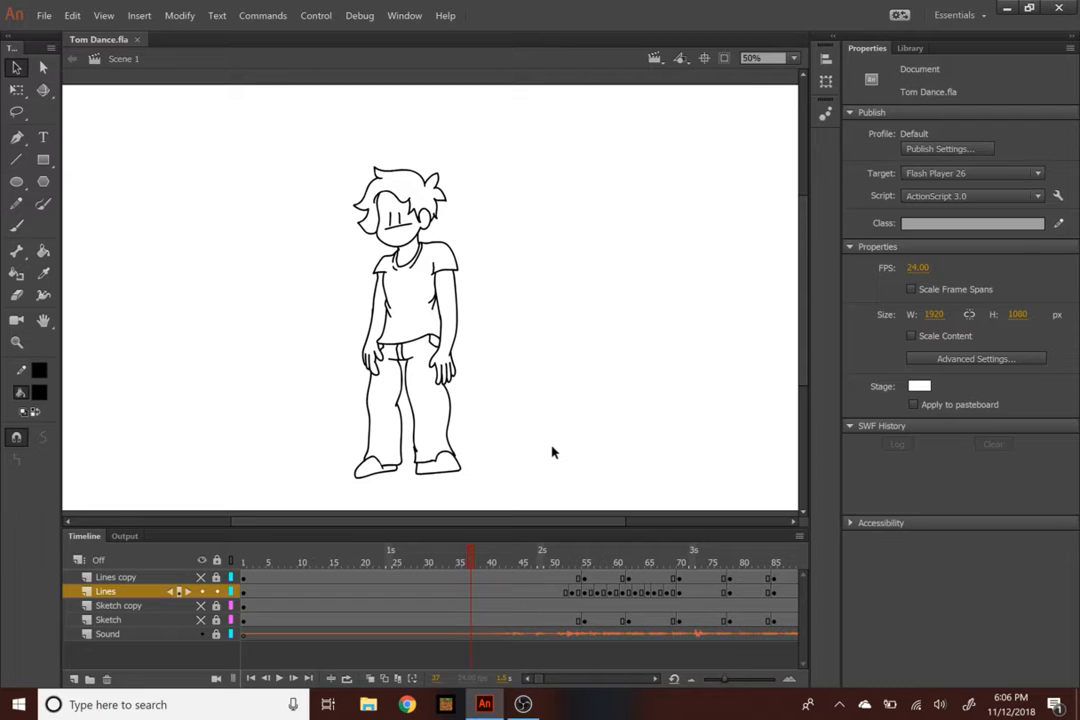
Lower the system volume further and play the animation from about frame 28 to frame 80
key("XF86AudioLowerVolume")
key("XF86AudioLowerVolume")
key("XF86AudioLowerVolume")
key("XF86AudioLowerVolume")
key("XF86AudioLowerVolume")
left_click_drag(470, 562, 417, 560)
key("Return")
key("Return")
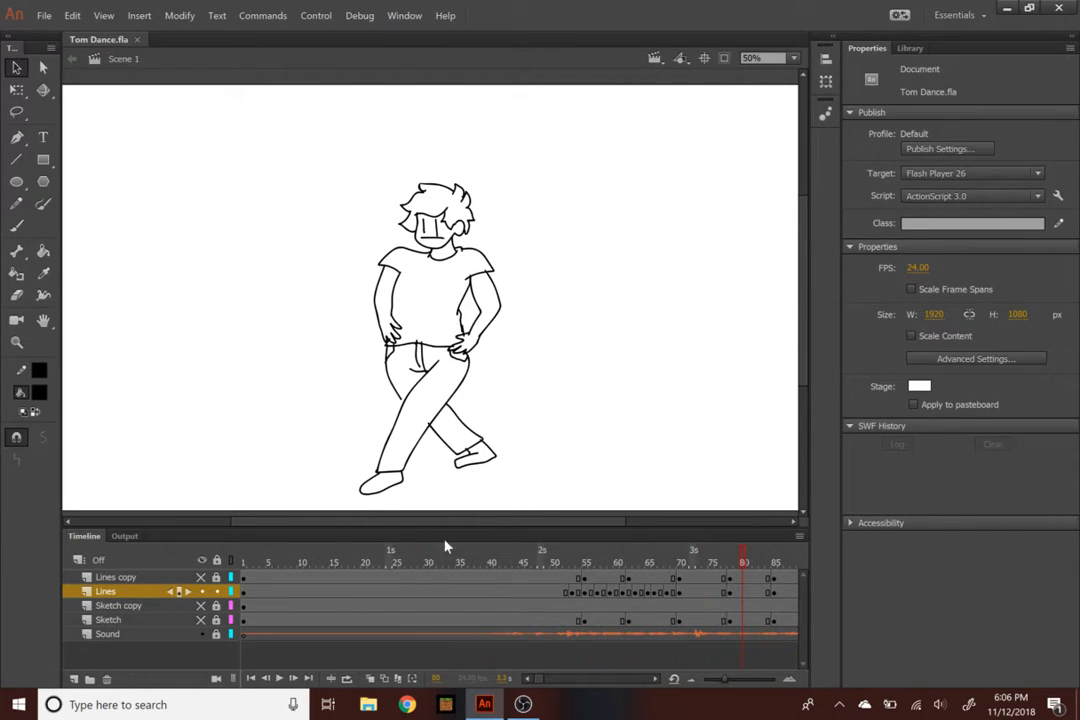
Select the Brush tool and insert a blank keyframe at frame 45 of the Lines layer
left_click(548, 563)
left_click_drag(551, 564, 528, 566)
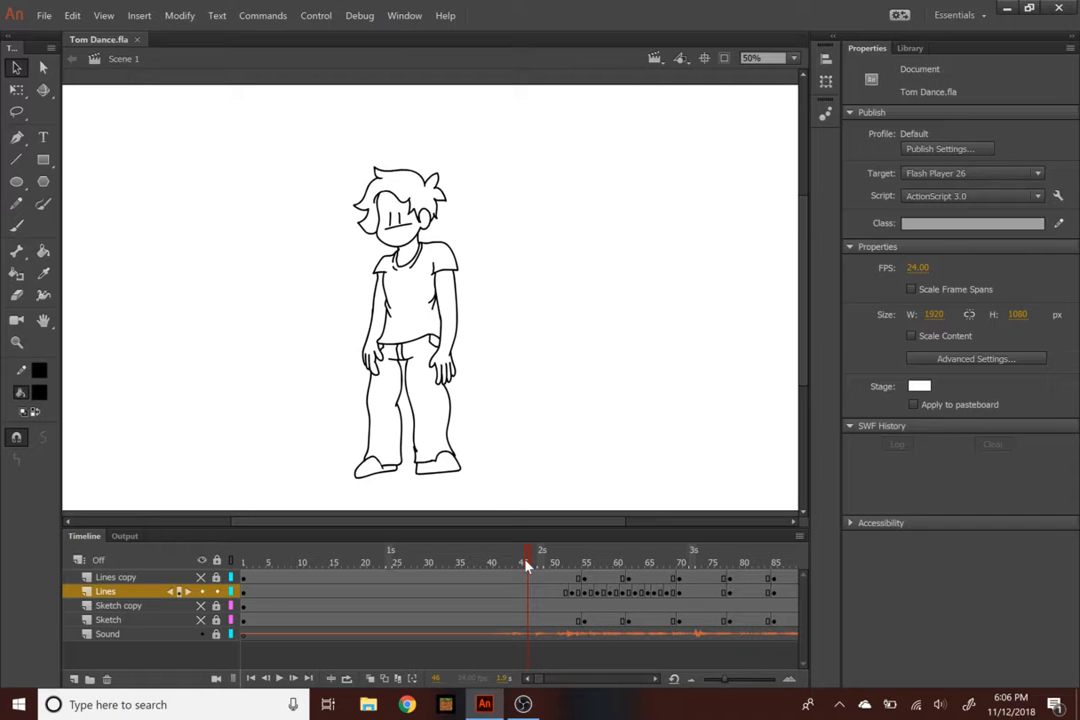
mouse_move(530, 565)
left_mouse_down()
mouse_move(627, 571)
mouse_move(509, 583)
mouse_move(521, 569)
mouse_move(532, 576)
mouse_move(524, 572)
left_mouse_up()
left_click(17, 226)
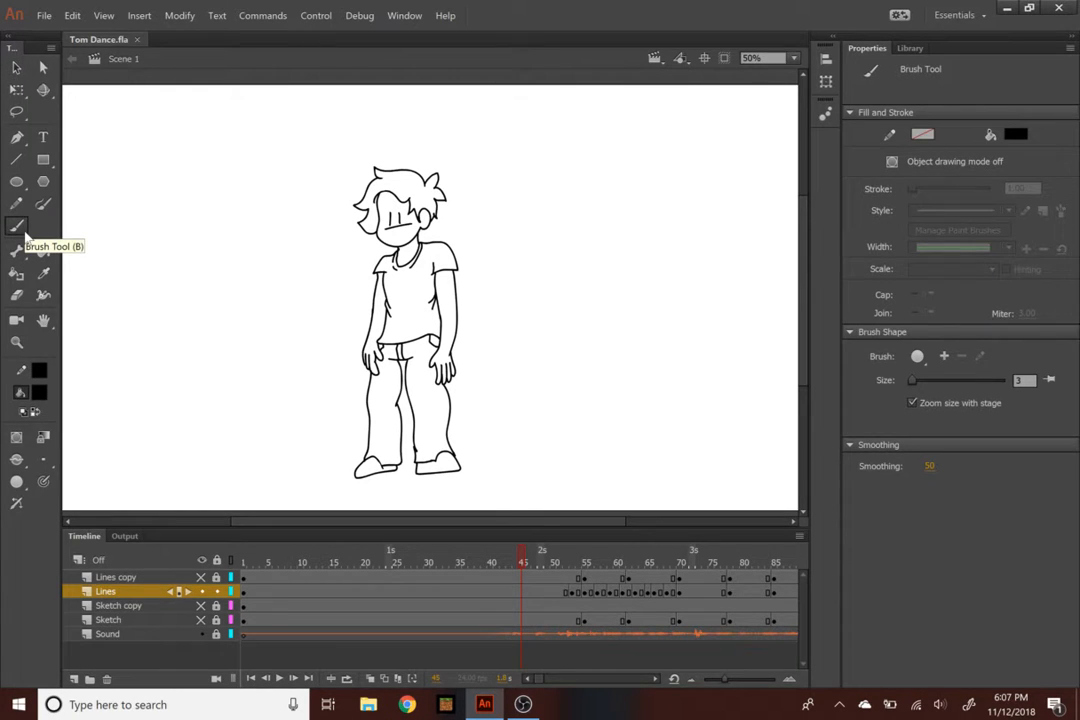
left_click(522, 592)
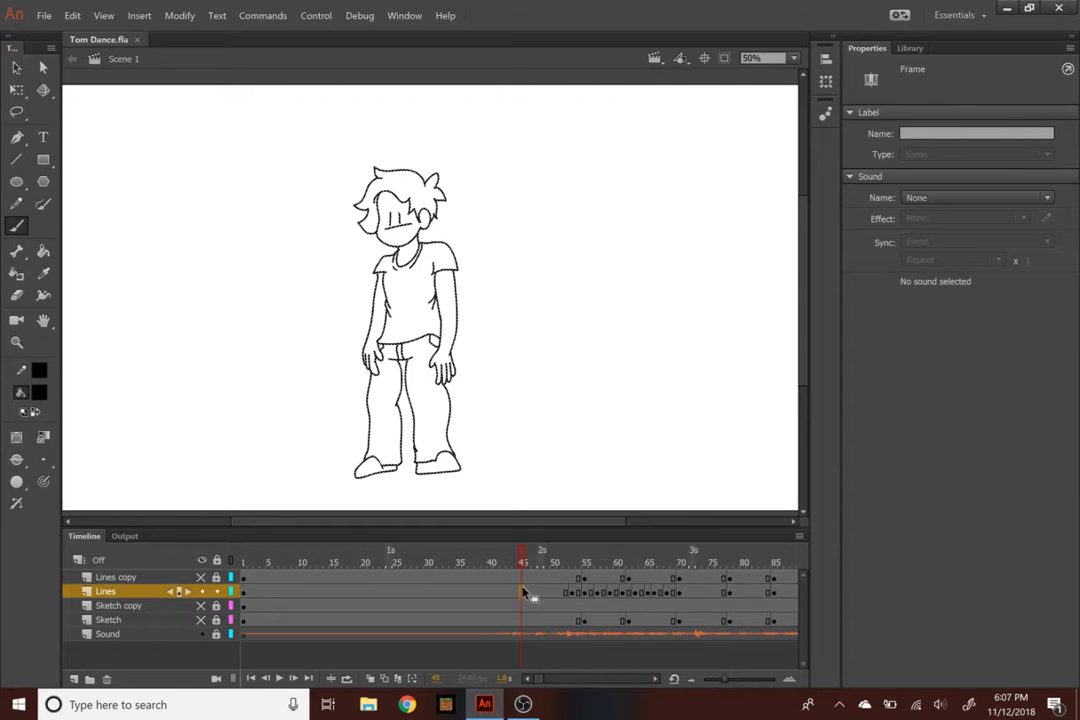
right_click(522, 592)
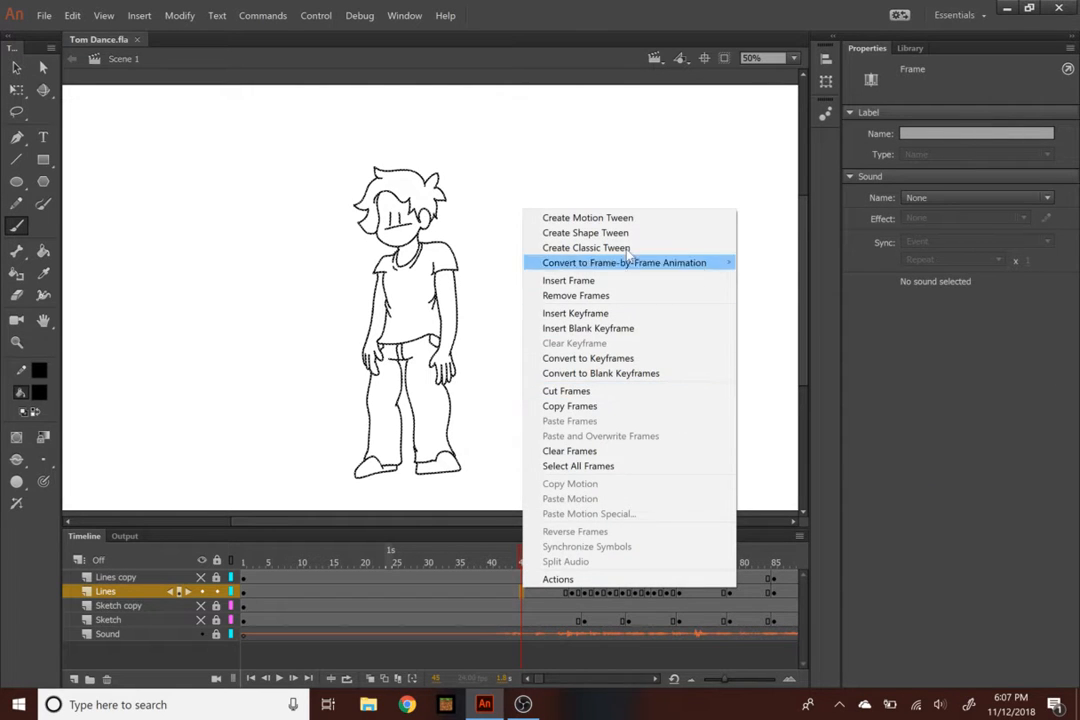
left_click(641, 330)
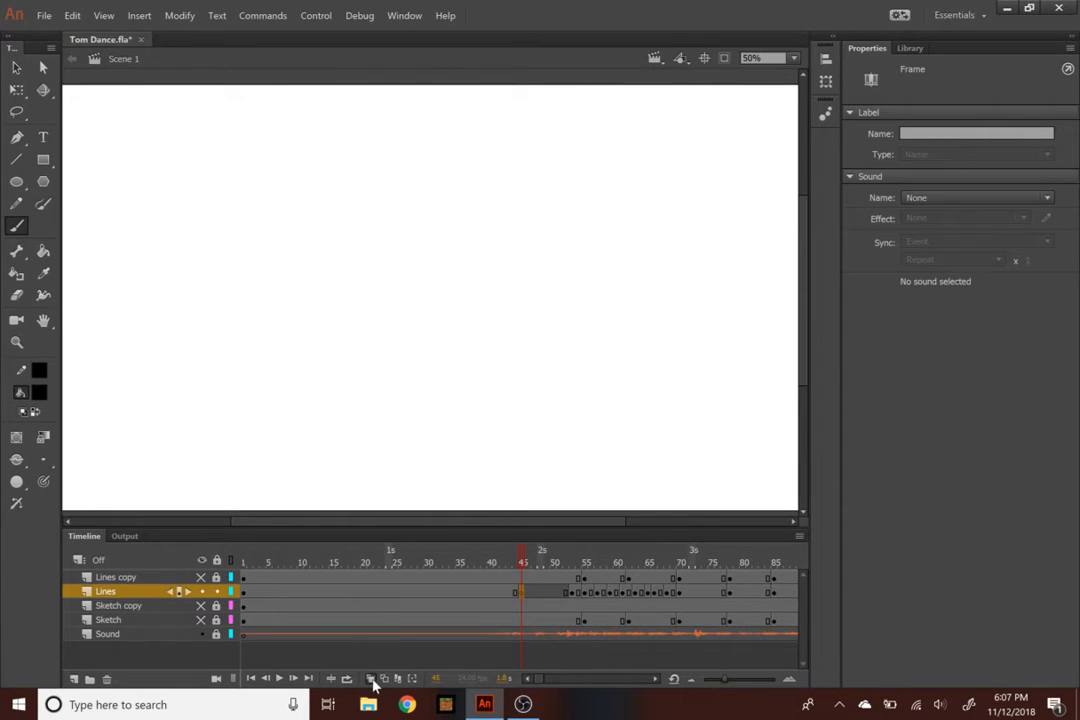
Turn on onion skinning, insert a blank keyframe at frame 48 of the Lines layer and limit the onion range to about frame 54
left_click(331, 678)
left_click_drag(556, 556, 574, 558)
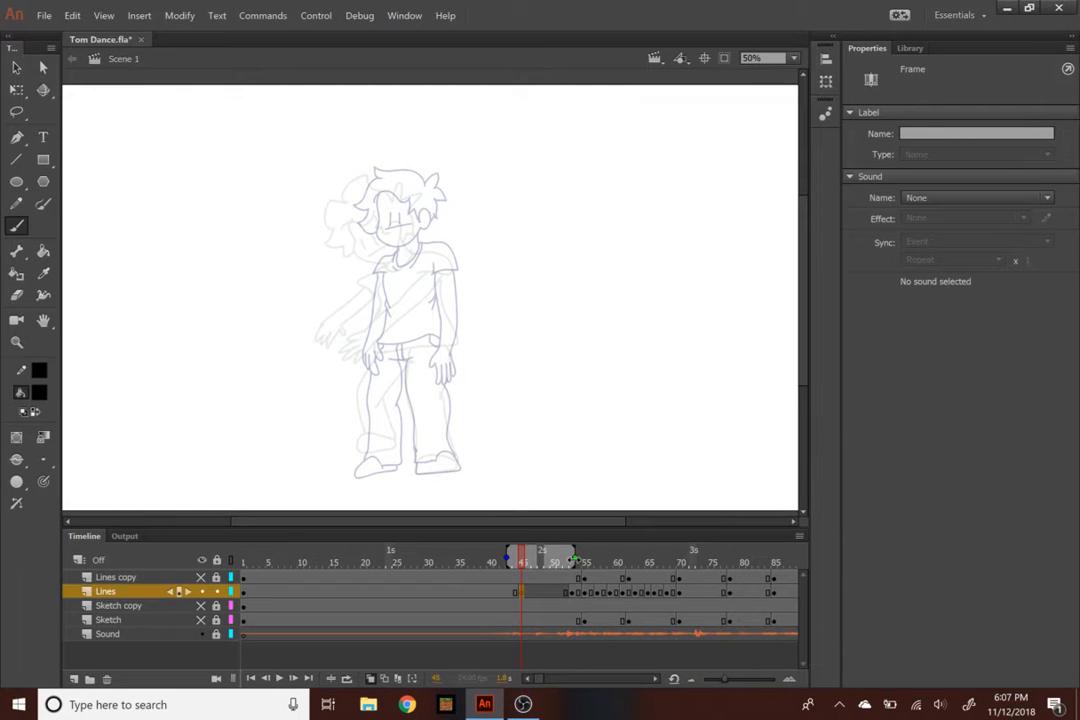
left_click_drag(522, 551, 541, 551)
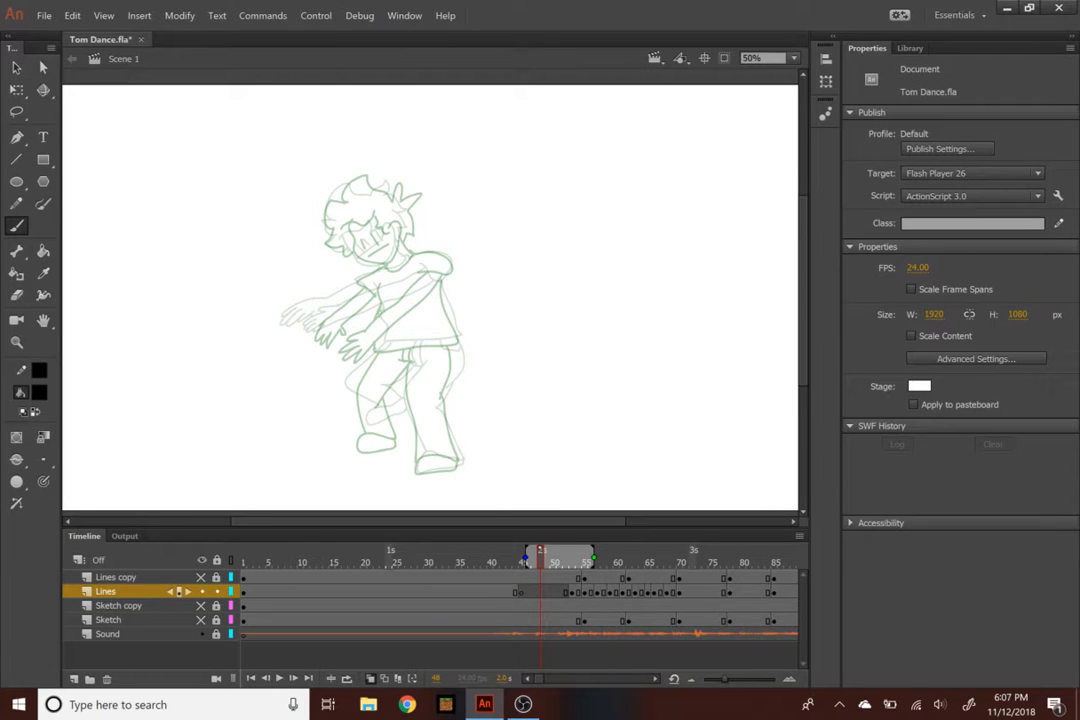
left_click(540, 593)
right_click(540, 593)
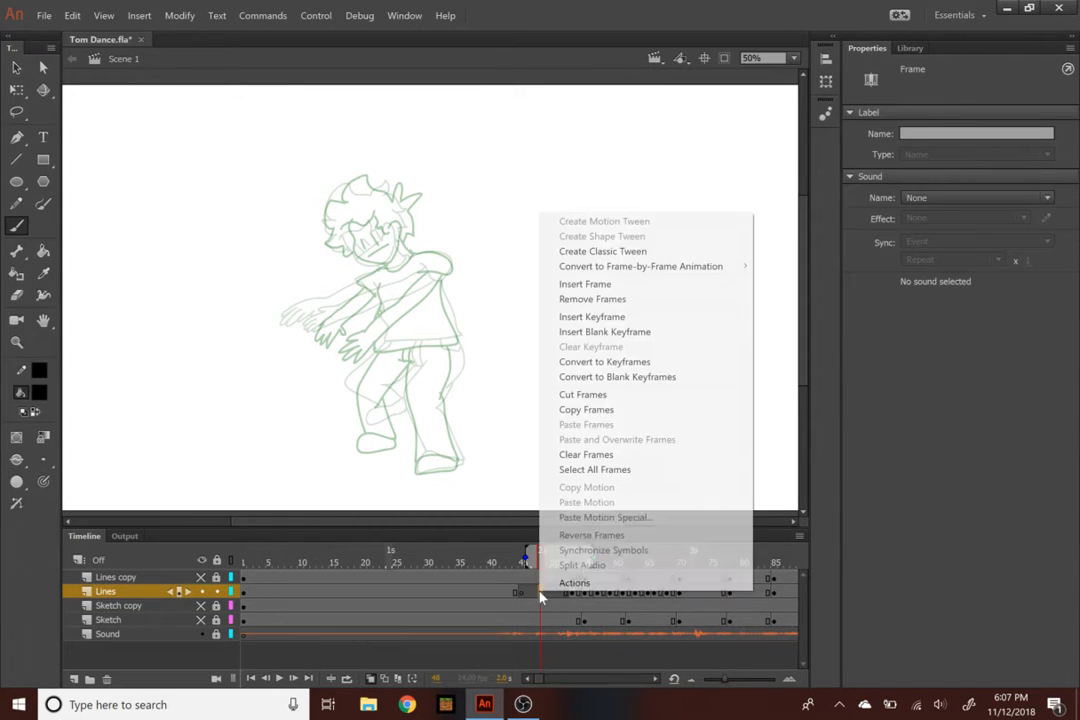
left_click(659, 333)
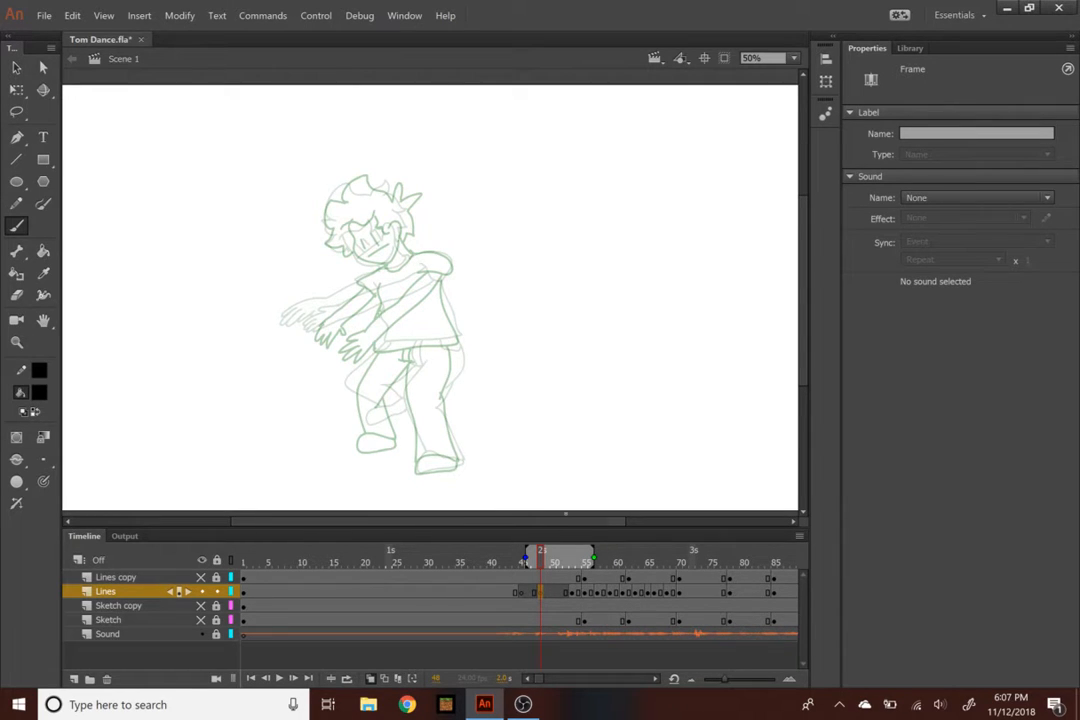
left_click_drag(593, 558, 578, 560)
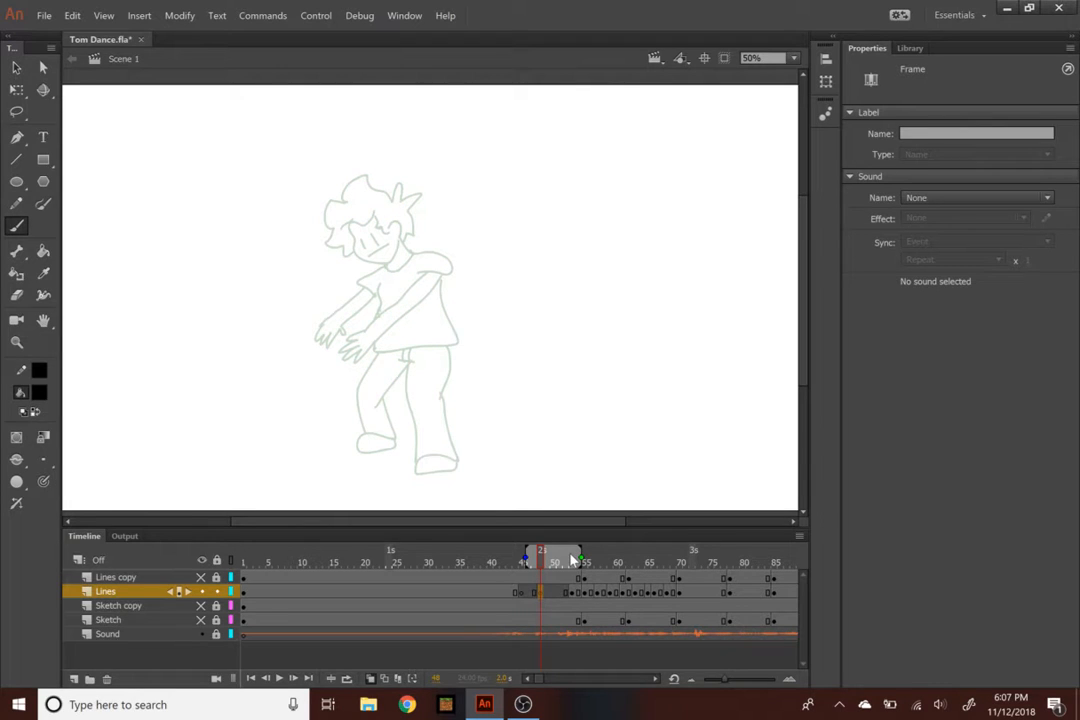
Set the brush size to 15, testing strokes over the onion-skinned face and undoing them
key("ctrl+1")
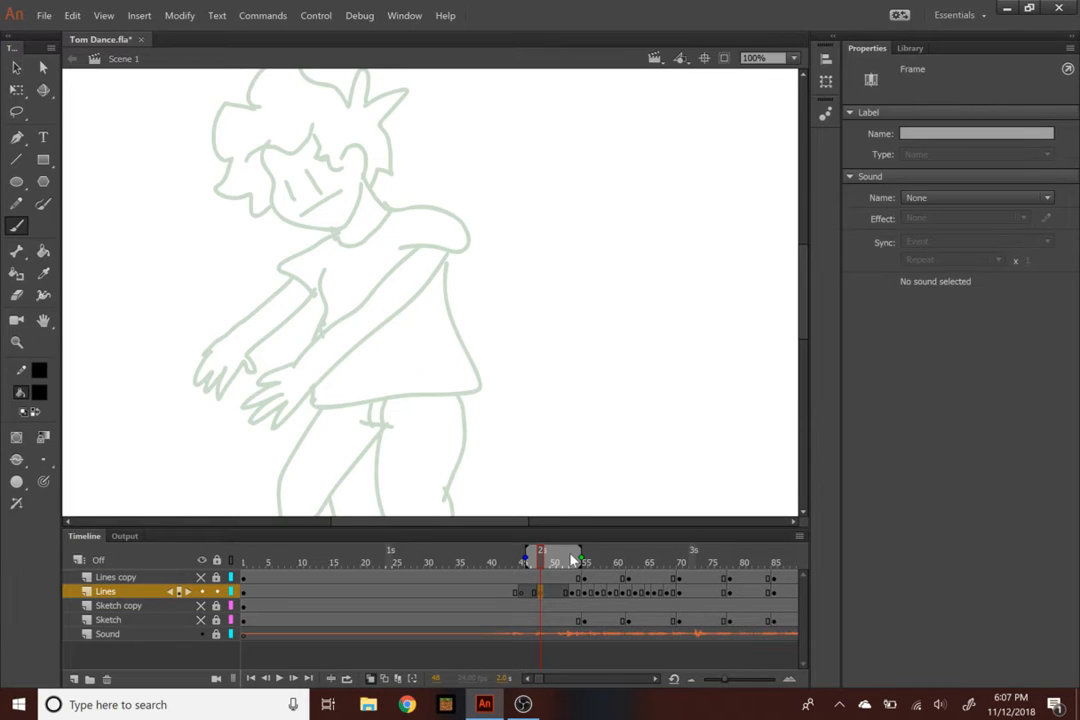
scroll(803, 242, "up", 3)
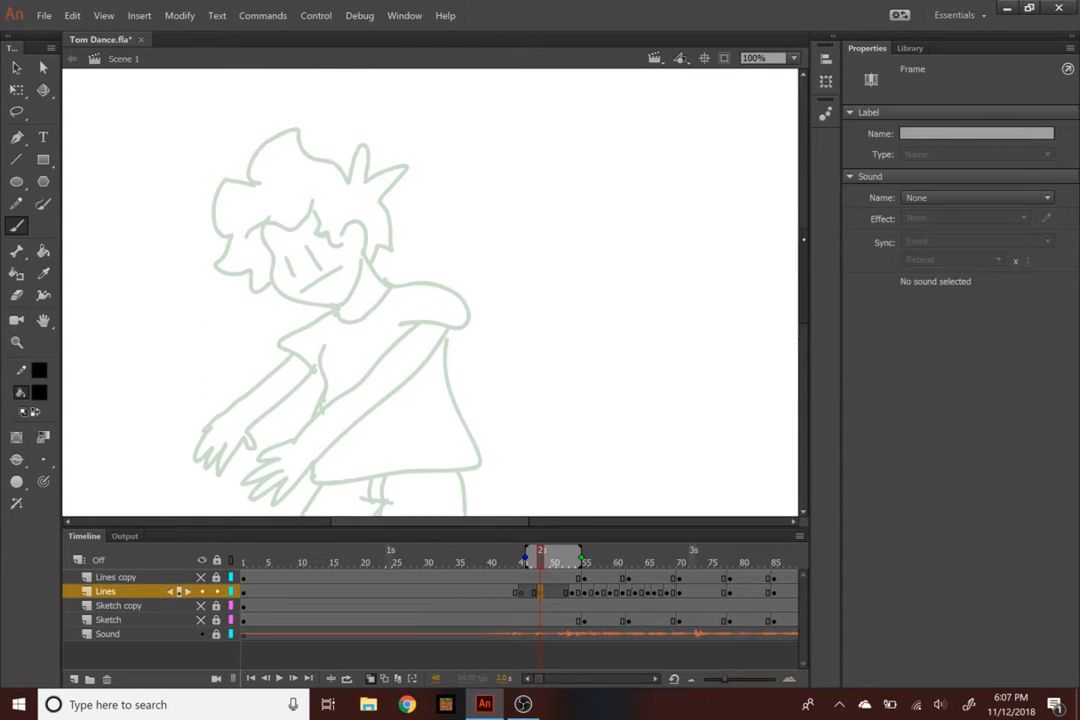
mouse_move(299, 193)
left_mouse_down()
mouse_move(294, 255)
mouse_move(357, 306)
left_mouse_up()
key("ctrl+z")
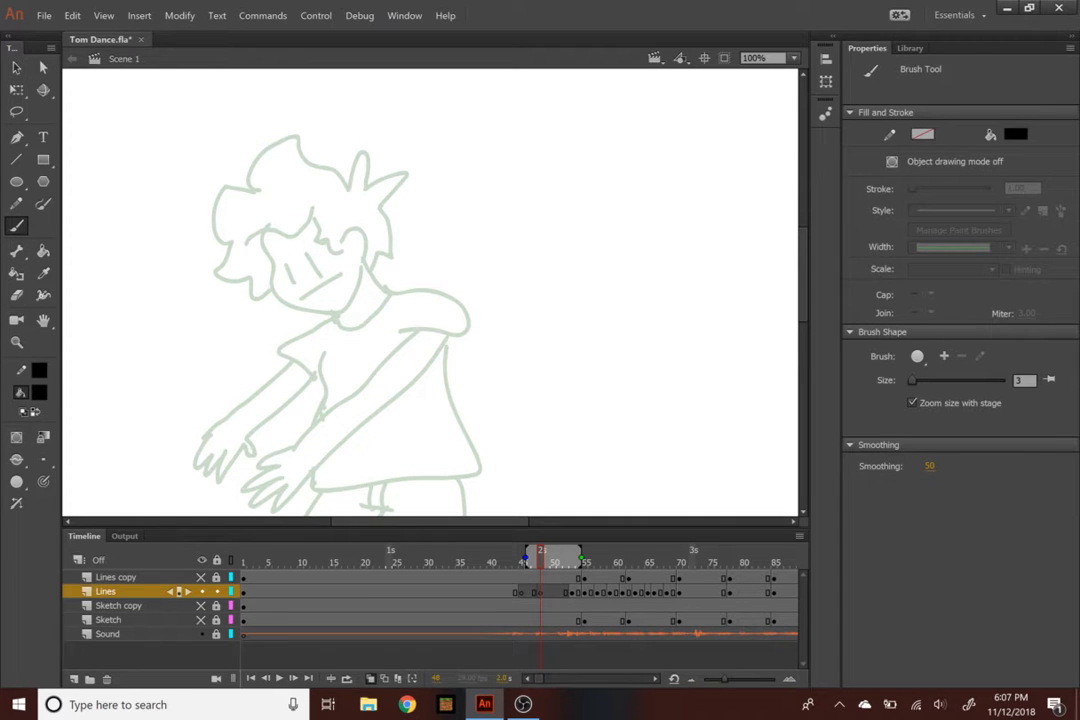
left_click(43, 481)
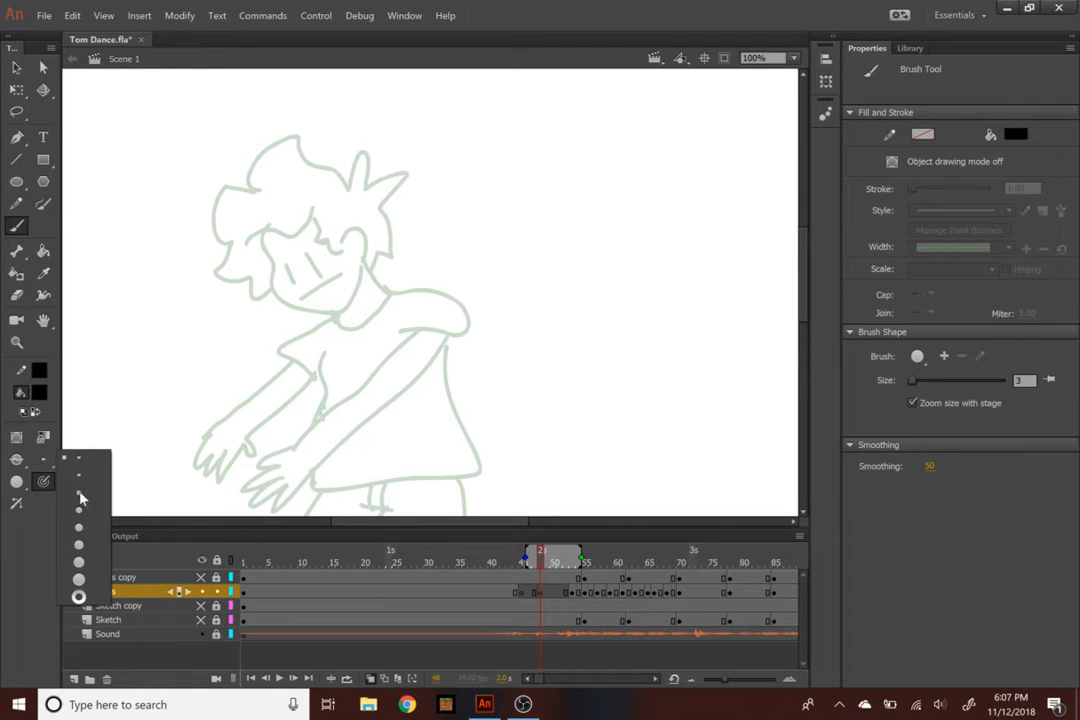
left_click(79, 544)
mouse_move(260, 193)
left_mouse_down()
mouse_move(257, 262)
mouse_move(320, 300)
left_mouse_up()
key("ctrl+z")
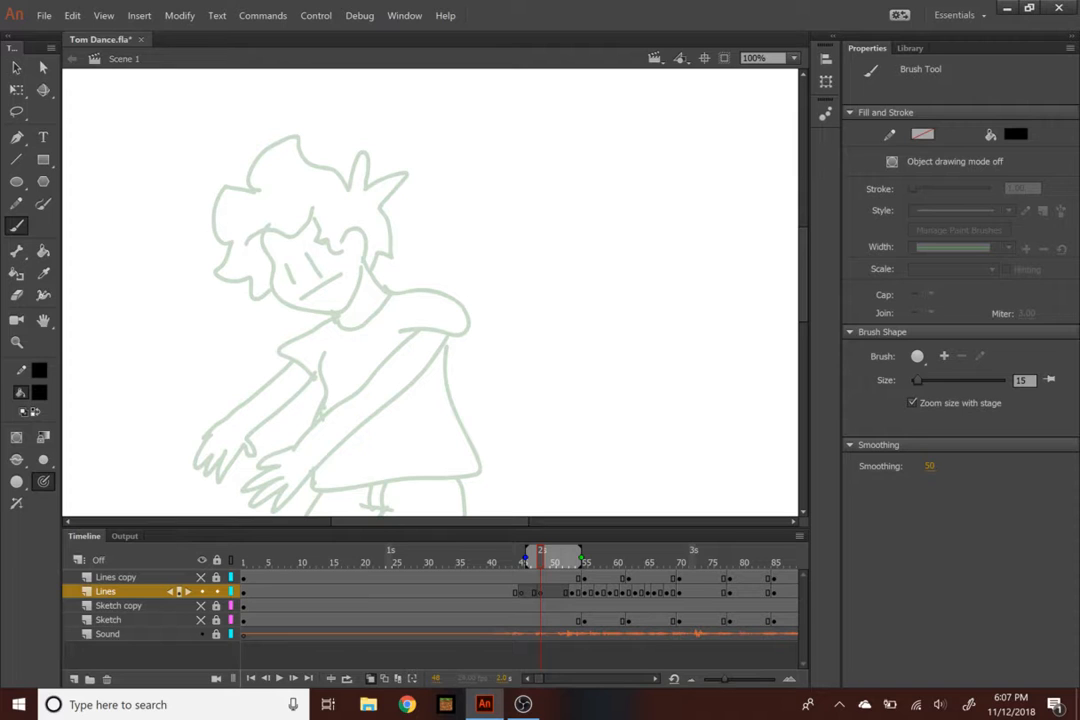
Play the animation from about frame 40 and return the playhead to frame 48
left_click_drag(535, 557, 490, 552)
key("Return")
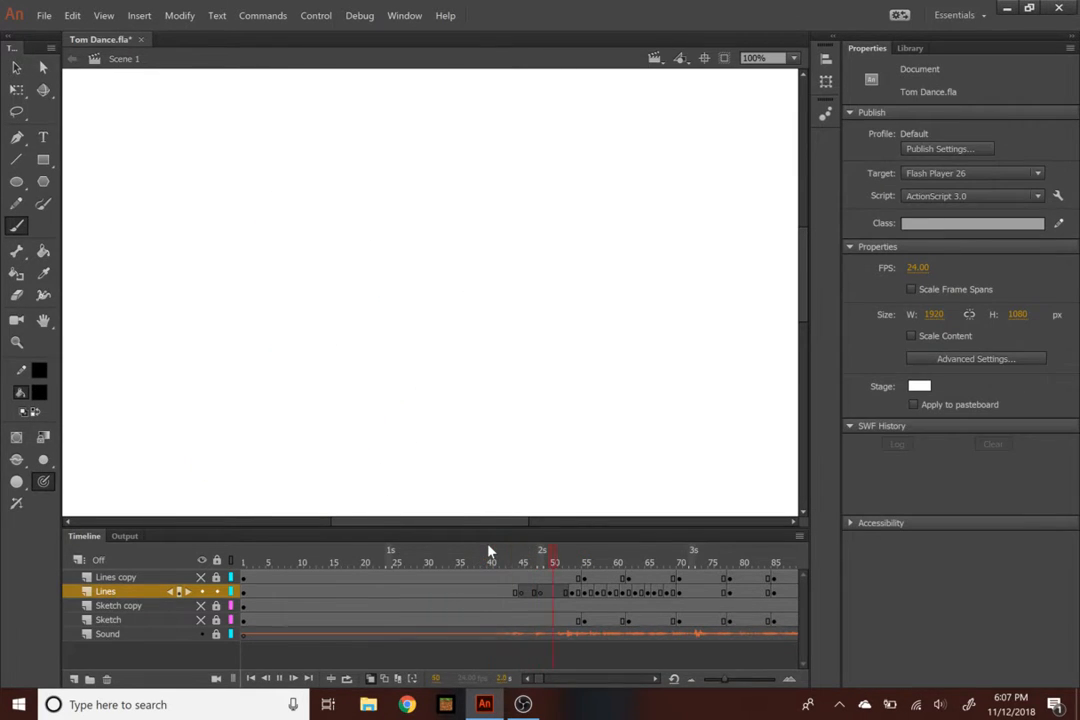
left_click_drag(562, 561, 542, 562)
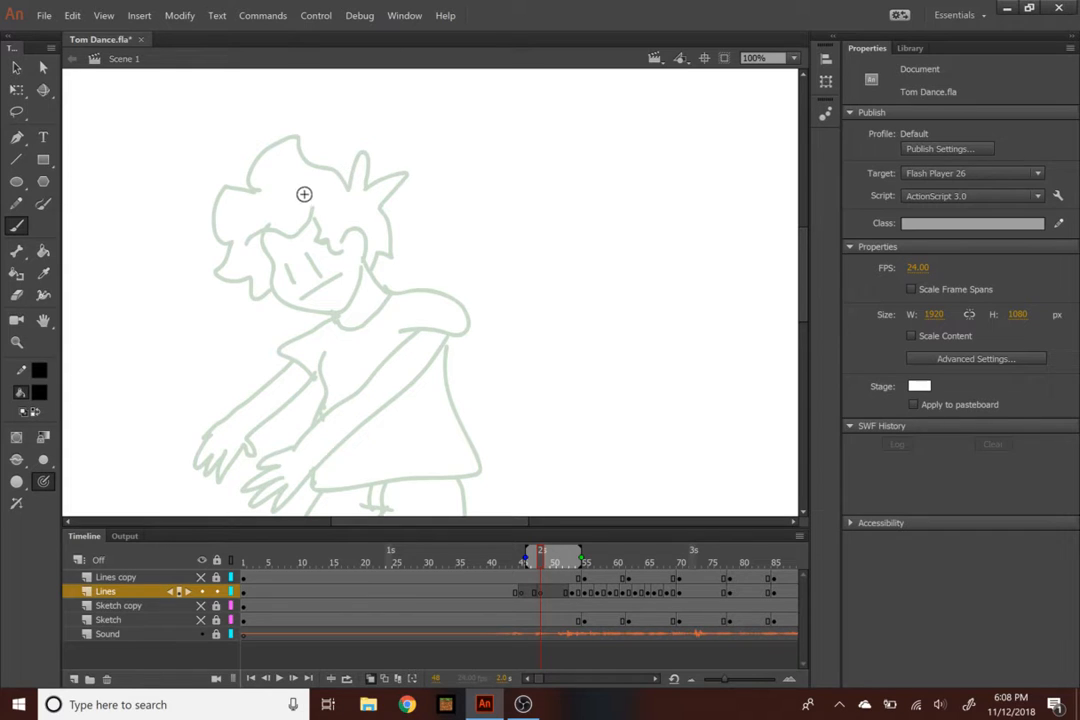
Draw the face on frame 48: the jaw outline, two straight eye lines, a slanted mouth and the ear
mouse_move(252, 224)
left_mouse_down()
mouse_move(280, 312)
mouse_move(343, 306)
left_mouse_up()
mouse_move(268, 250)
left_mouse_down()
mouse_move(276, 285)
mouse_move(314, 270)
left_mouse_up()
left_click_drag(280, 298, 348, 274)
key("ctrl+z")
mouse_move(273, 298)
left_mouse_down()
mouse_move(364, 249)
mouse_move(358, 305)
left_mouse_up()
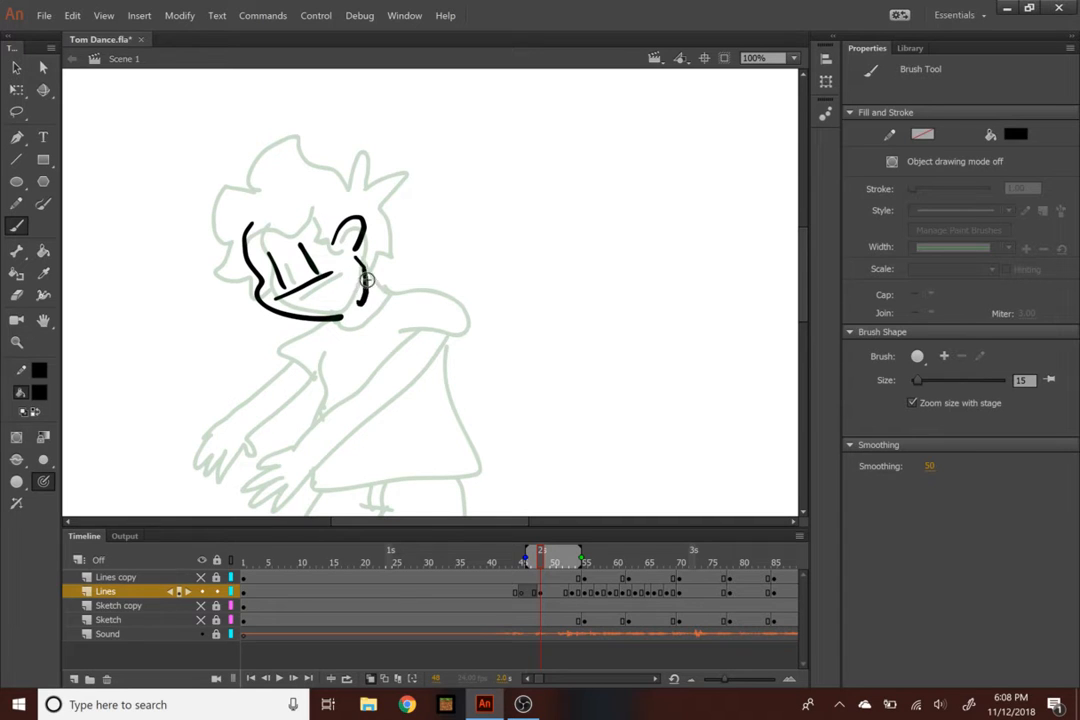
left_click_drag(333, 248, 341, 253)
key("ctrl+z")
Draw the jagged fringe and the spiky outer hair outline around the head
mouse_move(303, 204)
left_mouse_down()
mouse_move(334, 218)
mouse_move(302, 194)
mouse_move(237, 237)
left_mouse_up()
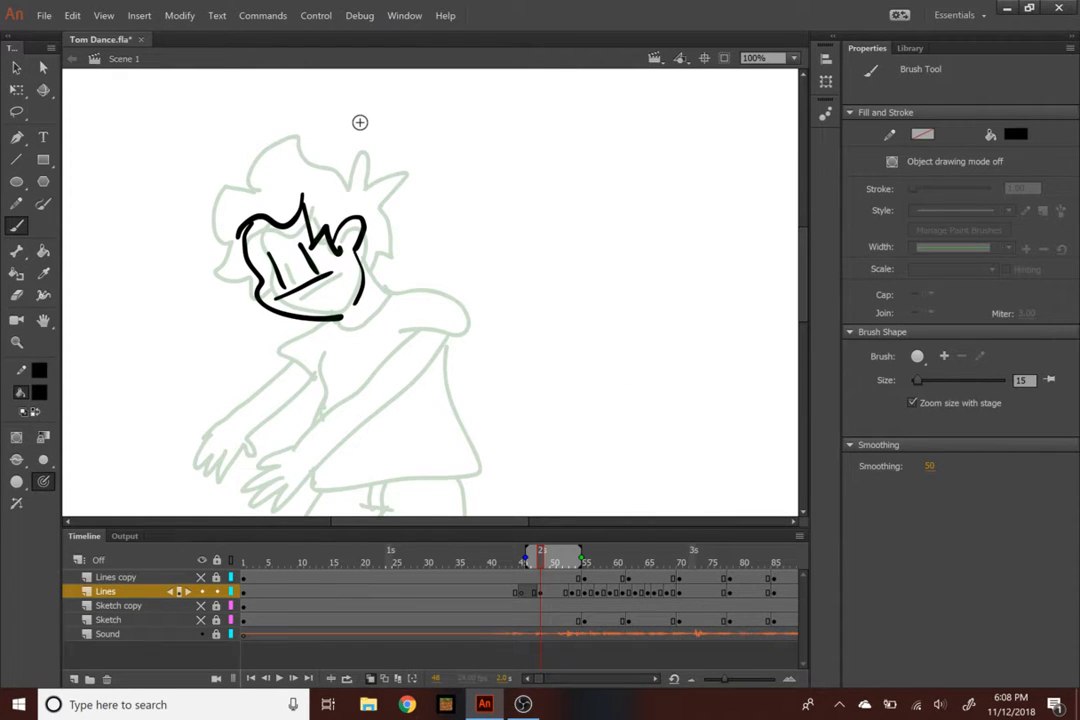
mouse_move(289, 160)
left_mouse_down()
mouse_move(234, 167)
mouse_move(255, 189)
mouse_move(211, 214)
mouse_move(188, 254)
mouse_move(222, 273)
mouse_move(197, 298)
mouse_move(256, 316)
left_mouse_up()
left_click_drag(289, 158, 320, 172)
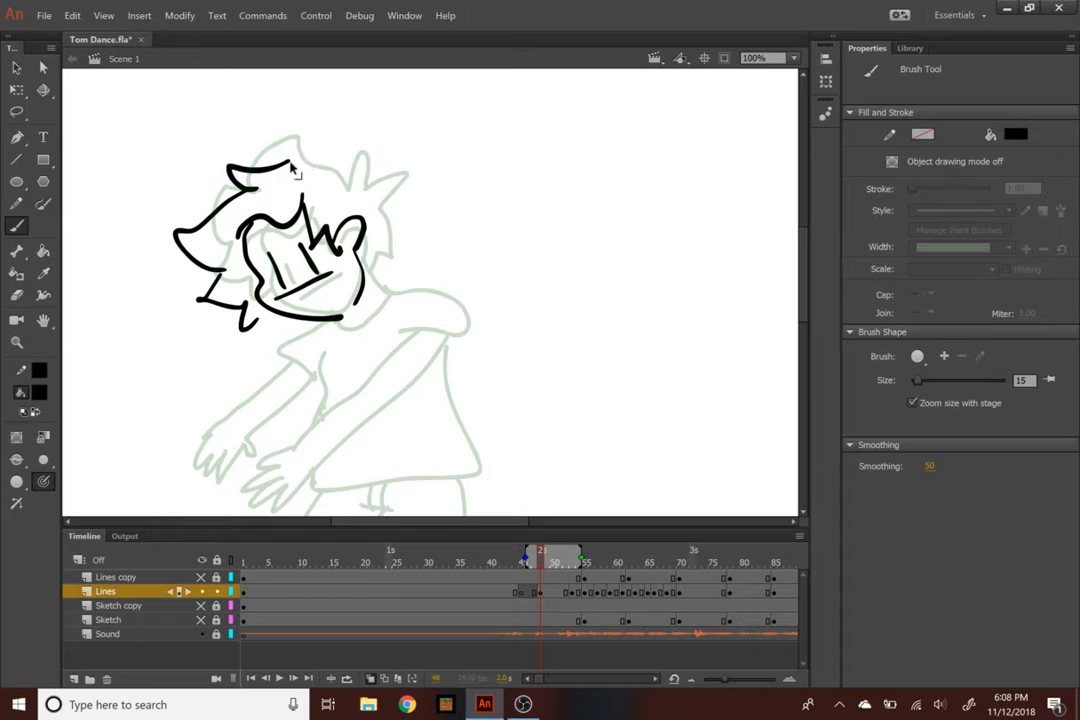
mouse_move(325, 148)
left_mouse_down()
mouse_move(366, 169)
mouse_move(398, 205)
mouse_move(367, 255)
left_mouse_up()
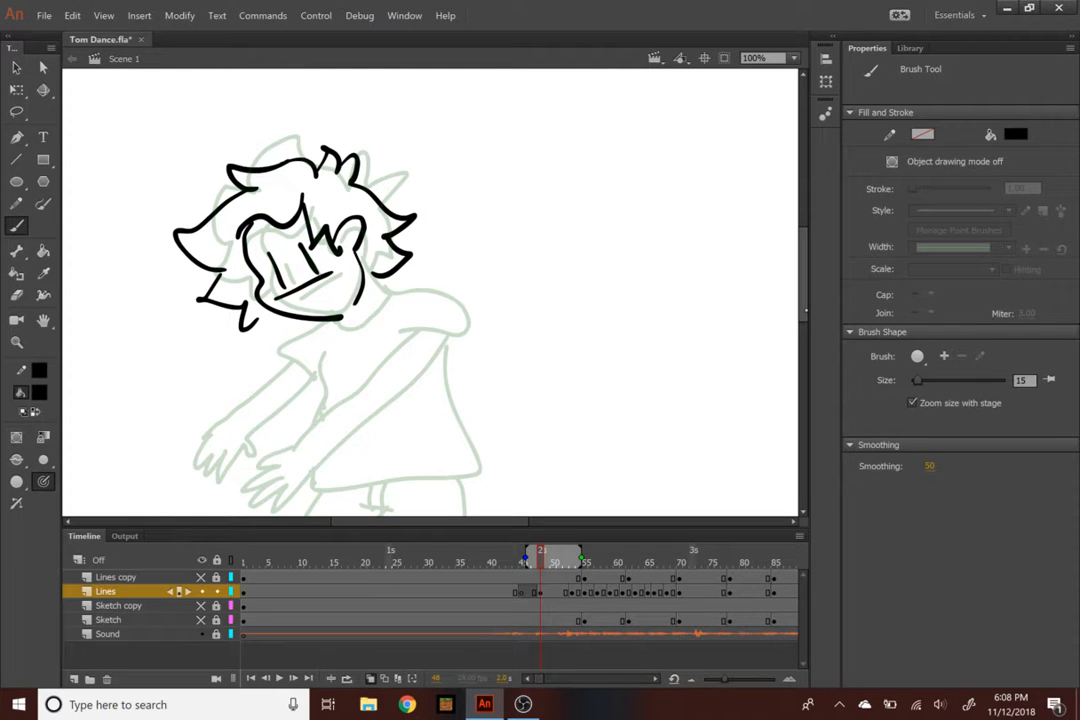
key("ctrl+minus")
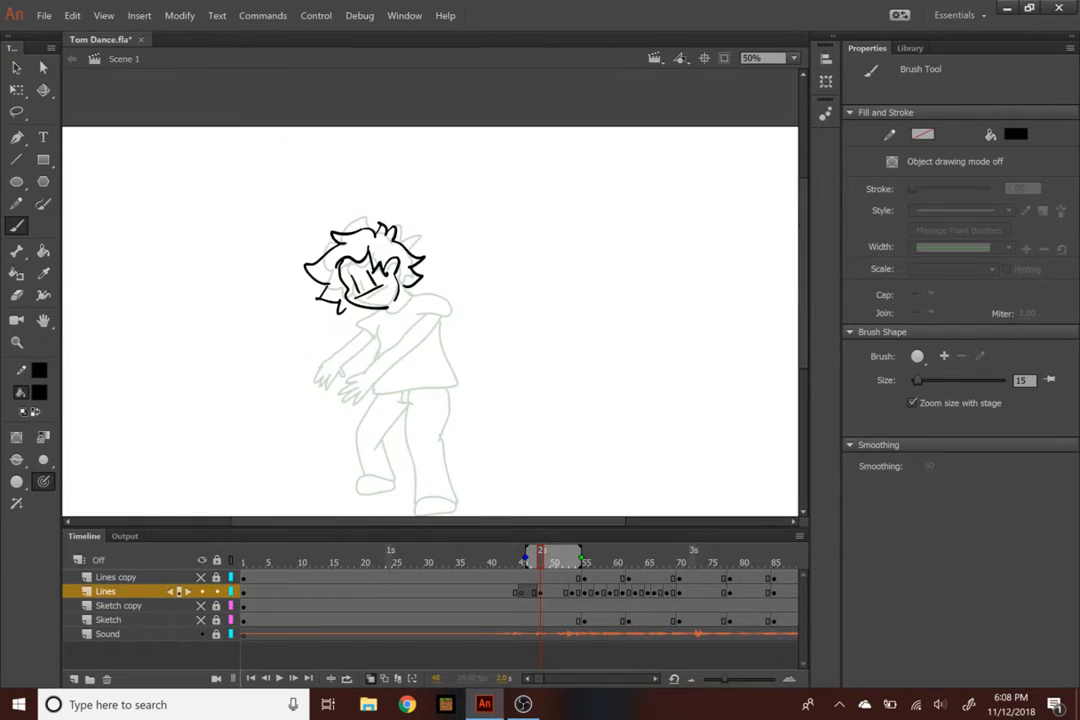
key("ctrl+equal")
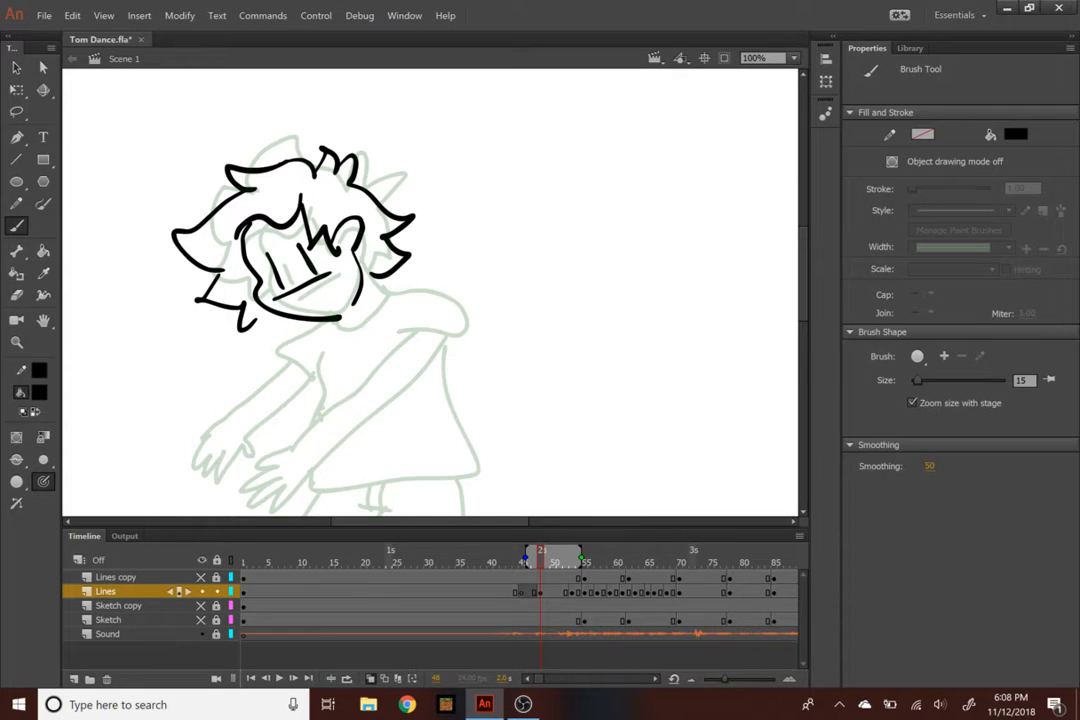
Draw the neck, collar, shoulder and front arm reaching across the chest, ending in a hand with spread fingers
scroll(430, 290, "down", 2)
left_click_drag(341, 265, 383, 265)
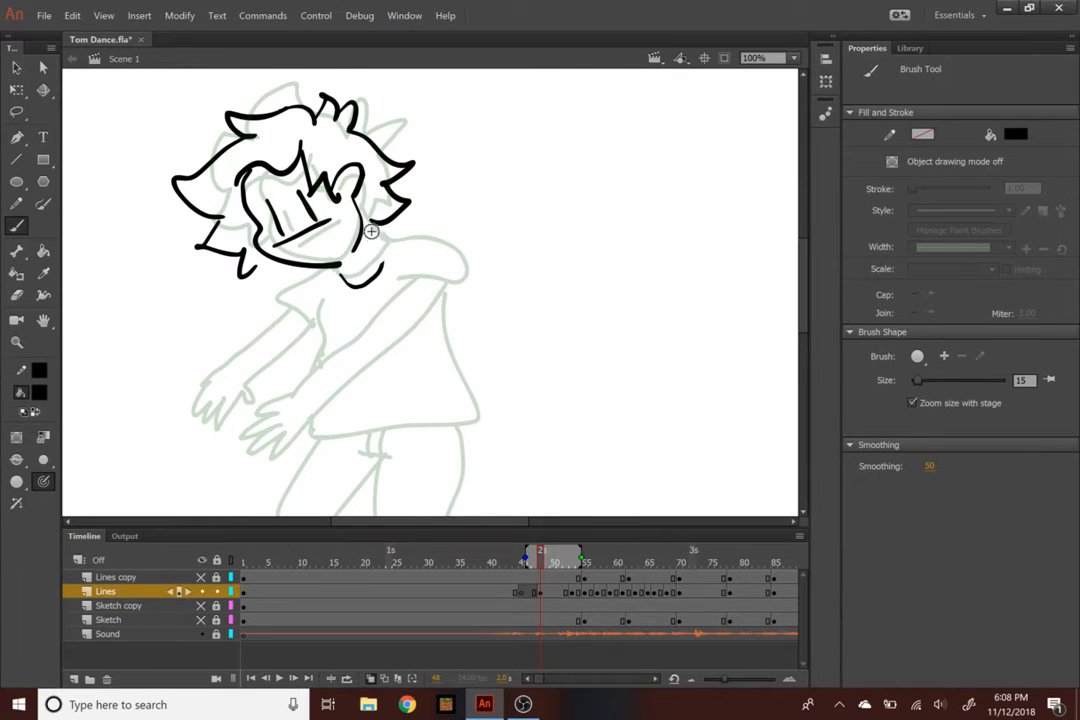
mouse_move(360, 214)
left_mouse_down()
mouse_move(383, 258)
mouse_move(462, 270)
mouse_move(418, 305)
mouse_move(270, 358)
left_mouse_up()
mouse_move(435, 300)
left_mouse_down()
mouse_move(378, 341)
mouse_move(261, 363)
mouse_move(217, 385)
mouse_move(244, 380)
mouse_move(210, 402)
left_mouse_up()
key("ctrl+z")
left_click_drag(272, 382, 230, 410)
Draw the rear sleeve edge and the shirt's side lines and hem
mouse_move(343, 270)
left_mouse_down()
mouse_move(305, 286)
mouse_move(332, 318)
left_mouse_up()
mouse_move(427, 328)
left_mouse_down()
mouse_move(466, 410)
mouse_move(320, 444)
left_mouse_up()
left_click_drag(333, 368, 320, 444)
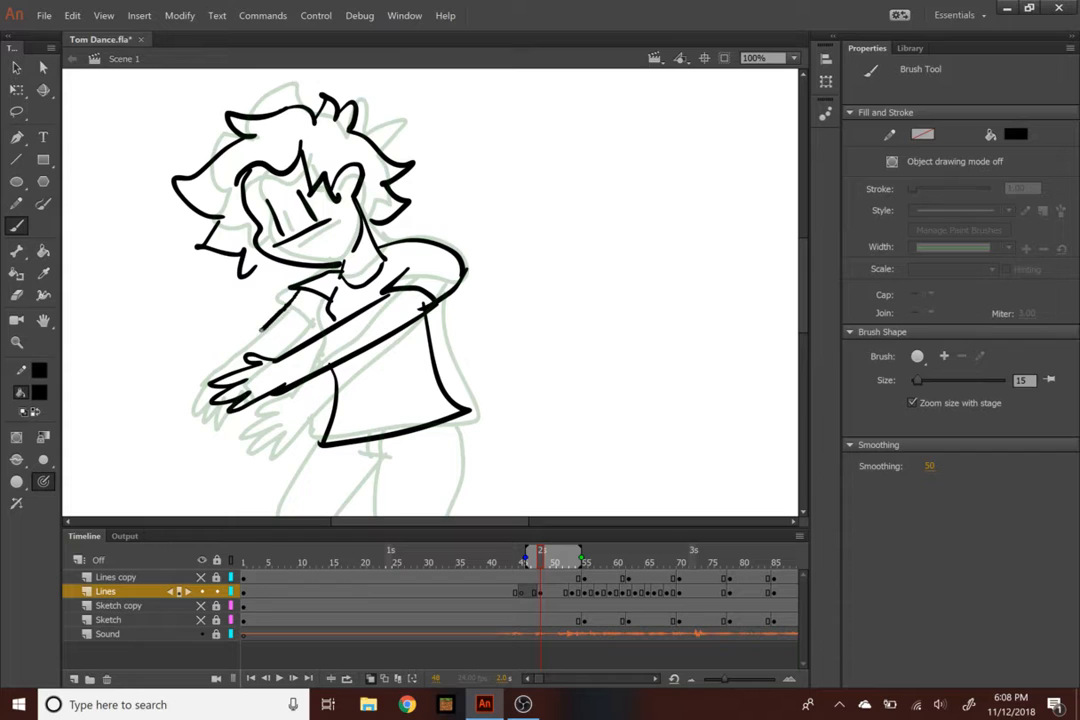
Draw the rear arm and its hand, partly hidden behind the front hand
mouse_move(257, 332)
left_mouse_down()
mouse_move(300, 300)
mouse_move(210, 376)
left_mouse_up()
key("ctrl+z")
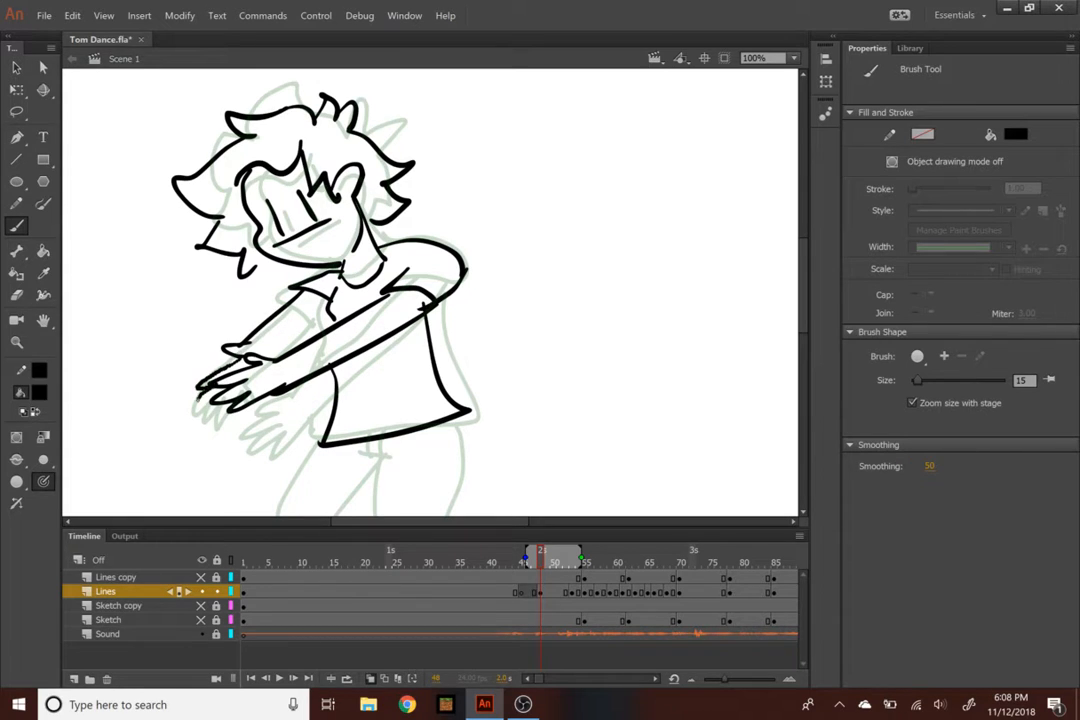
left_click_drag(327, 297, 281, 334)
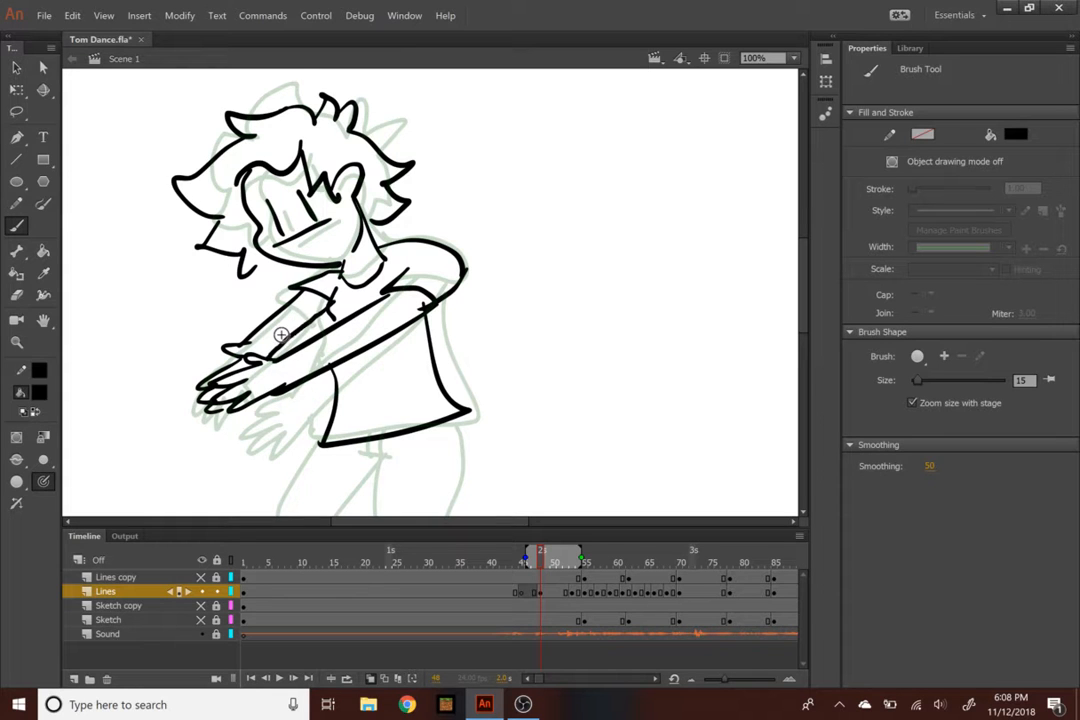
Draw the short shirt line from the rear sleeve to the front arm and erase the stray lines crossing it
key("ctrl+equal")
key("ctrl+minus")
key("ctrl+minus")
key("ctrl+minus")
key("ctrl+equal")
key("ctrl+equal")
key("ctrl+equal")
key("ctrl+minus")
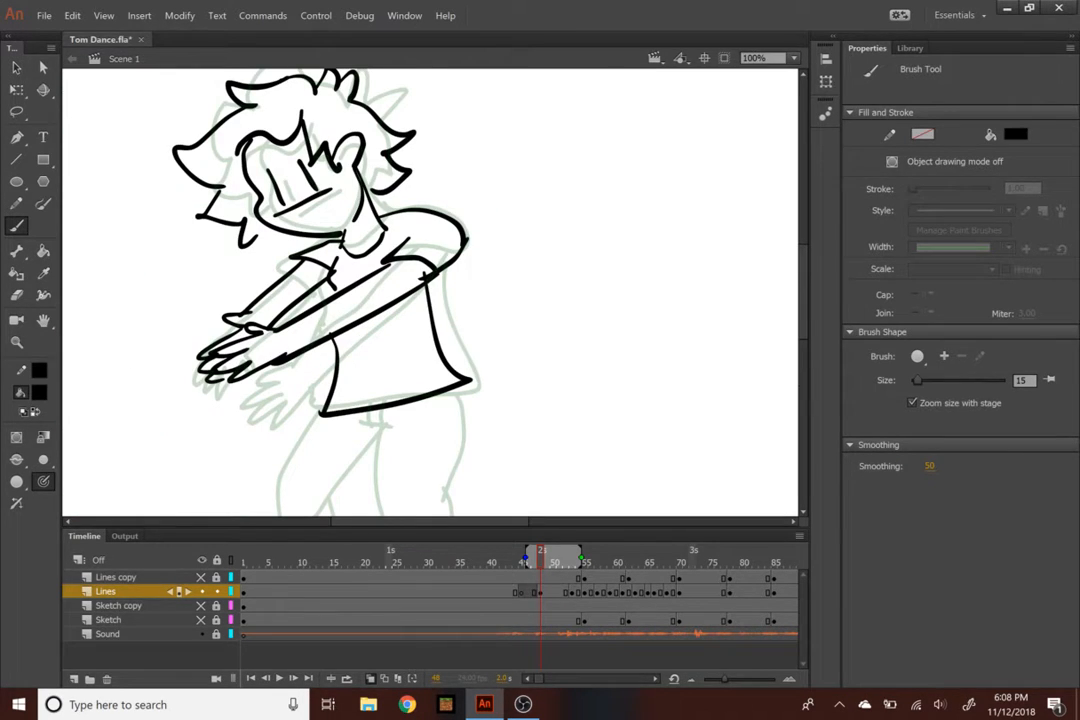
key("ctrl+equal")
key("ctrl+equal")
key("ctrl+minus")
left_click_drag(217, 232, 197, 289)
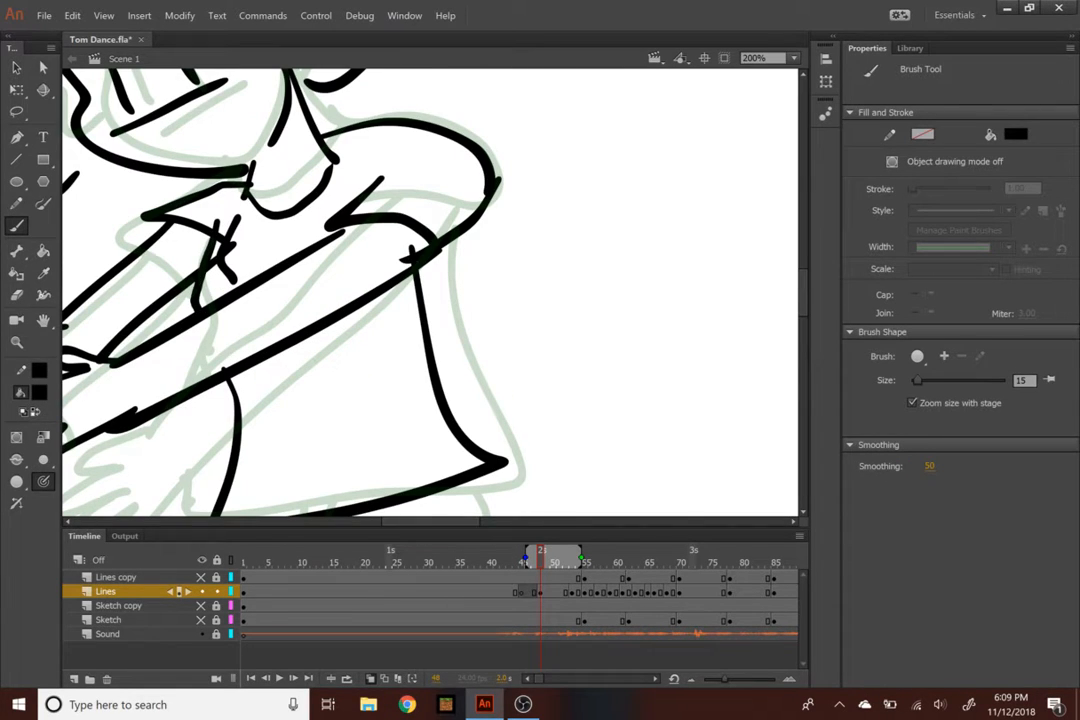
key("e")
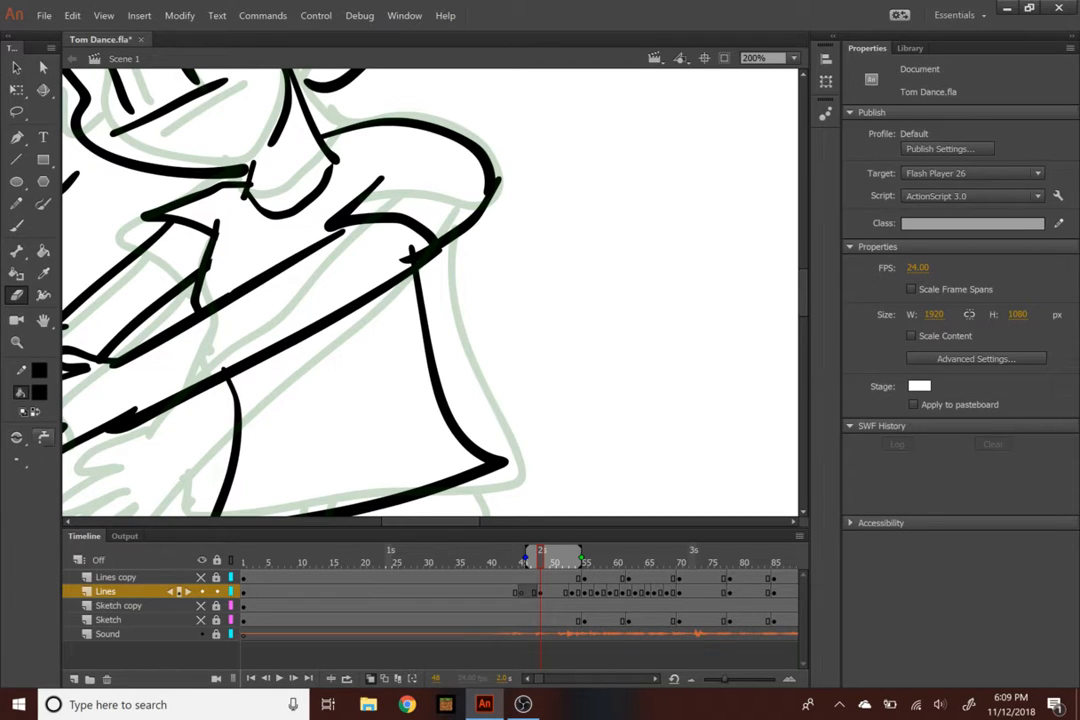
Enlarge the eraser, redraw the shirt hem higher on the torso with the Brush tool and erase the old hem
left_click(16, 460)
left_click(48, 455)
left_click(16, 204)
key("ctrl+minus")
key("ctrl+minus")
key("ctrl+equal")
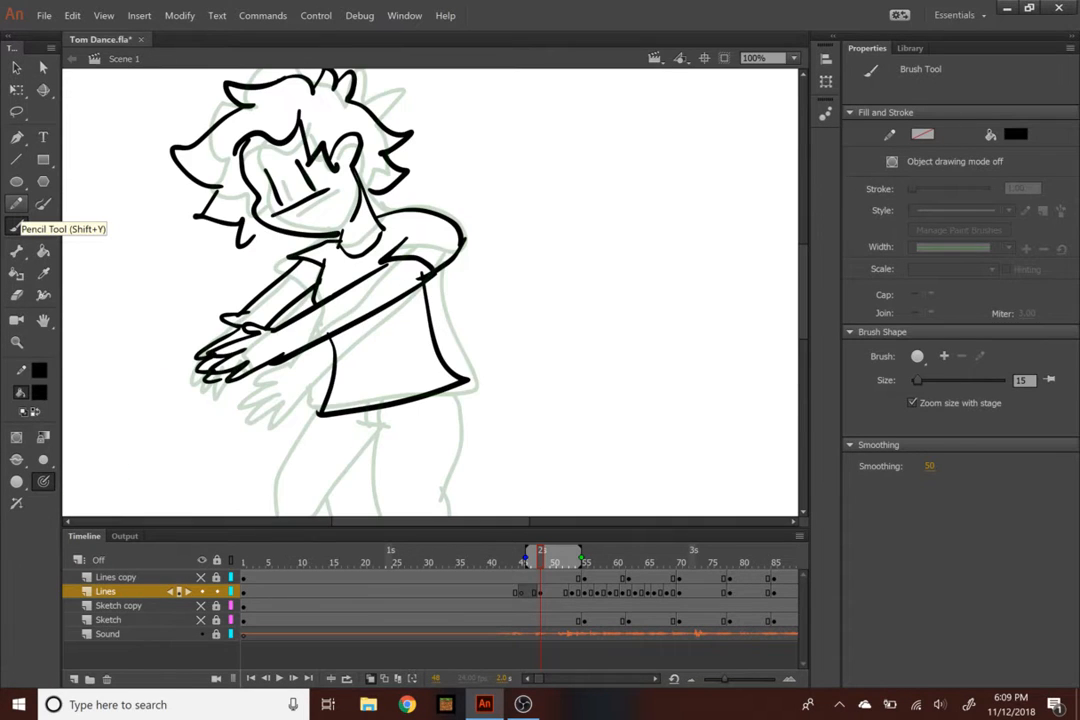
scroll(675, 250, "down", 3)
scroll(675, 265, "up", 1)
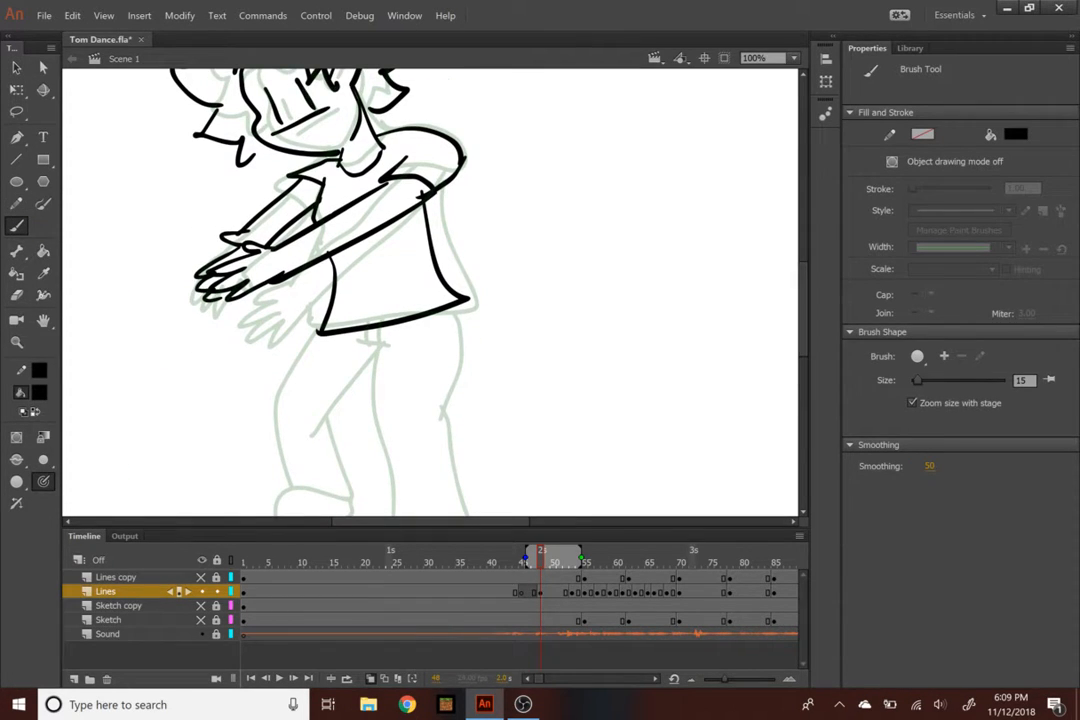
left_click_drag(330, 289, 451, 271)
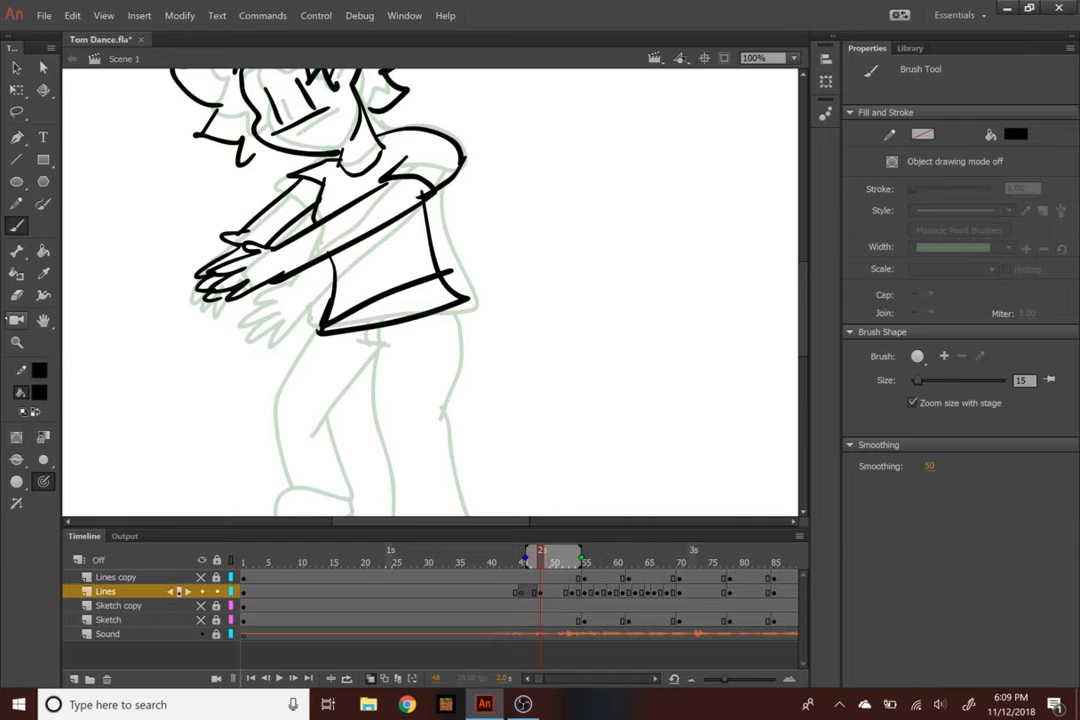
left_click(16, 320)
left_click(16, 295)
key("ctrl+z")
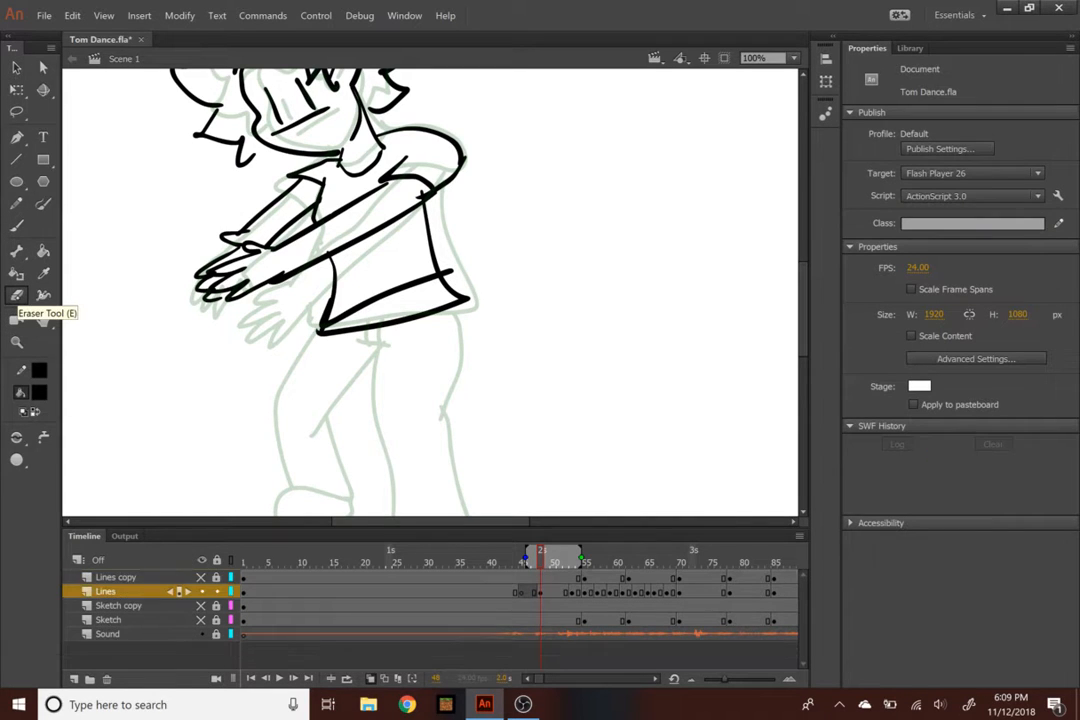
mouse_move(494, 272)
left_mouse_down()
mouse_move(443, 312)
mouse_move(382, 325)
mouse_move(454, 282)
mouse_move(322, 335)
left_mouse_up()
key("b")
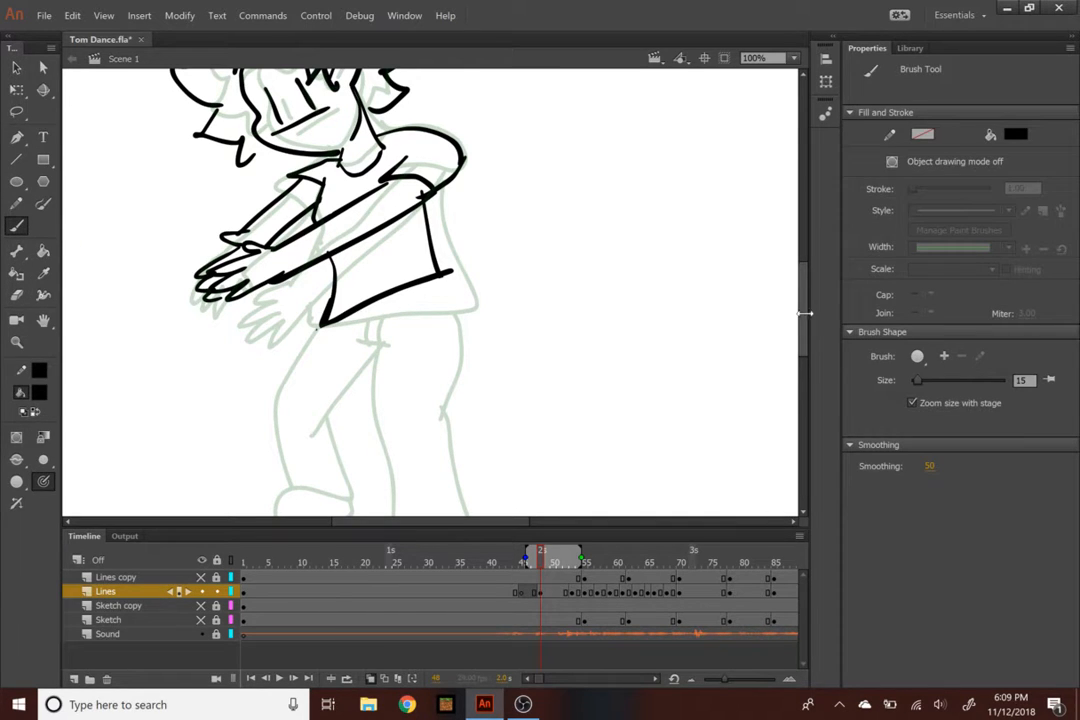
Draw the front leg from the hem down to its shoe, including the crotch mark and inner leg line
scroll(675, 268, "down", 2)
mouse_move(440, 215)
left_mouse_down()
mouse_move(430, 340)
mouse_move(478, 475)
left_mouse_up()
mouse_move(352, 285)
left_mouse_down()
mouse_move(397, 297)
mouse_move(386, 476)
mouse_move(466, 465)
mouse_move(477, 474)
mouse_move(441, 453)
mouse_move(444, 490)
mouse_move(473, 480)
mouse_move(392, 498)
mouse_move(480, 480)
left_mouse_up()
key("ctrl+z")
key("ctrl+z")
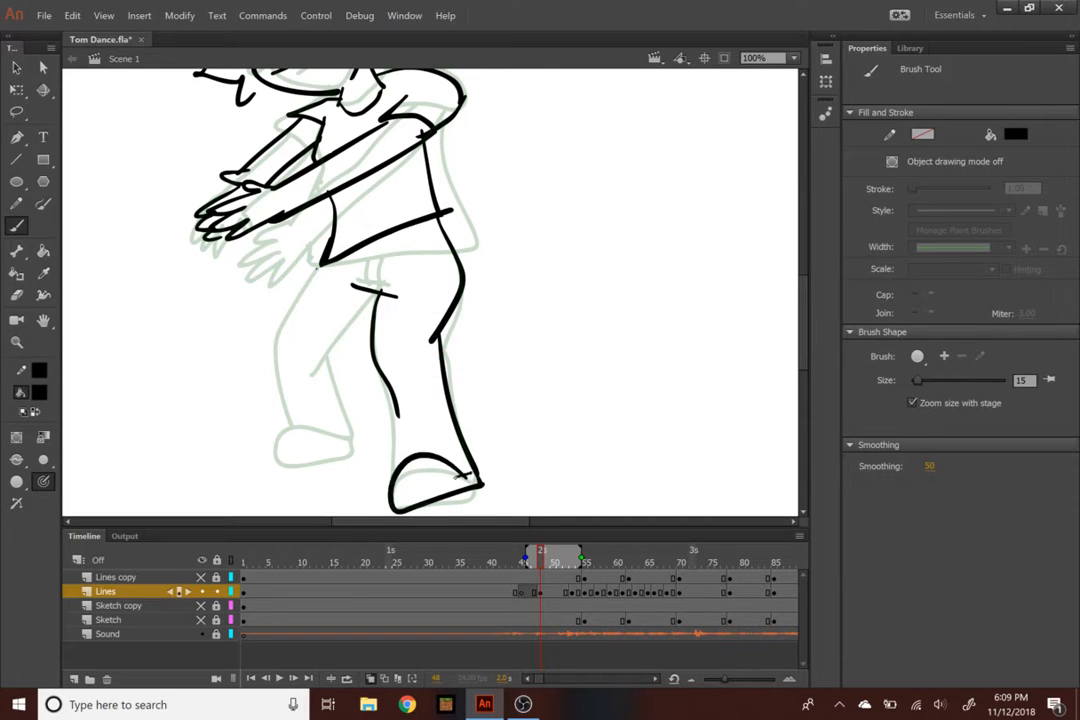
left_click_drag(402, 386, 399, 462)
Draw the rear leg with its shoe, and add the trouser fly and waistline below the shirt
mouse_move(379, 292)
left_mouse_down()
mouse_move(323, 361)
mouse_move(328, 383)
left_mouse_up()
mouse_move(334, 366)
left_mouse_down()
mouse_move(360, 440)
mouse_move(281, 450)
mouse_move(362, 450)
left_mouse_up()
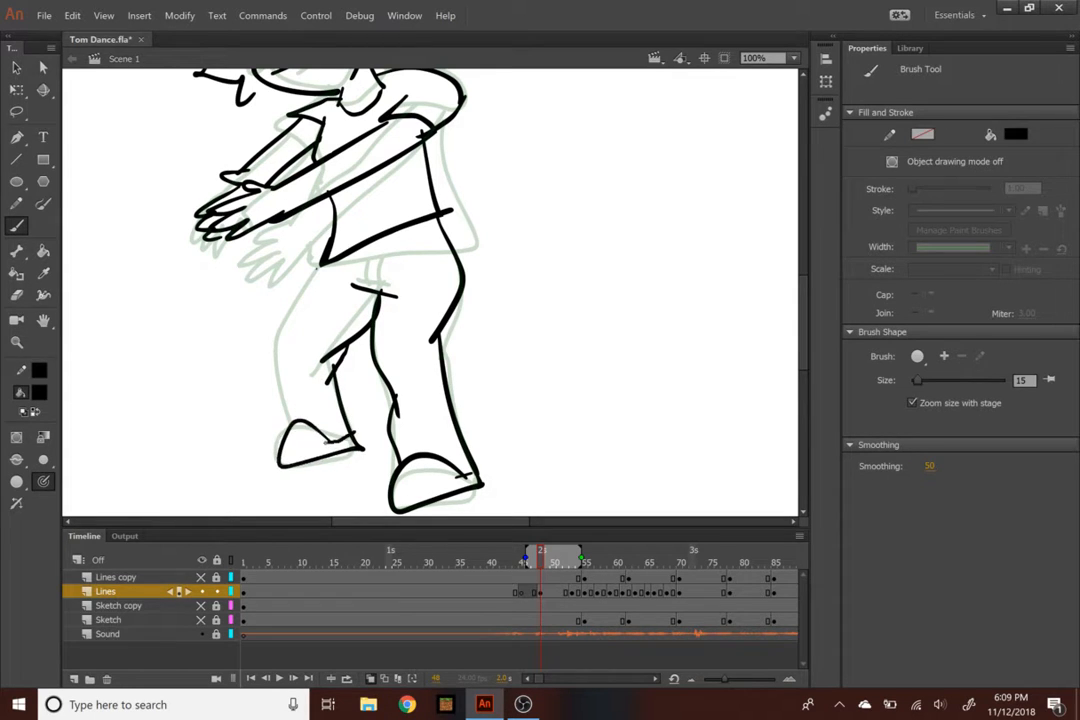
mouse_move(320, 264)
left_mouse_down()
mouse_move(290, 322)
mouse_move(287, 420)
left_mouse_up()
mouse_move(369, 250)
left_mouse_down()
mouse_move(366, 288)
mouse_move(378, 291)
left_mouse_up()
left_click_drag(438, 236, 364, 251)
Move the playhead to frame 51 and select the character's whole head on the Lines layer with the Lasso tool
key("ctrl+minus")
key("ctrl+minus")
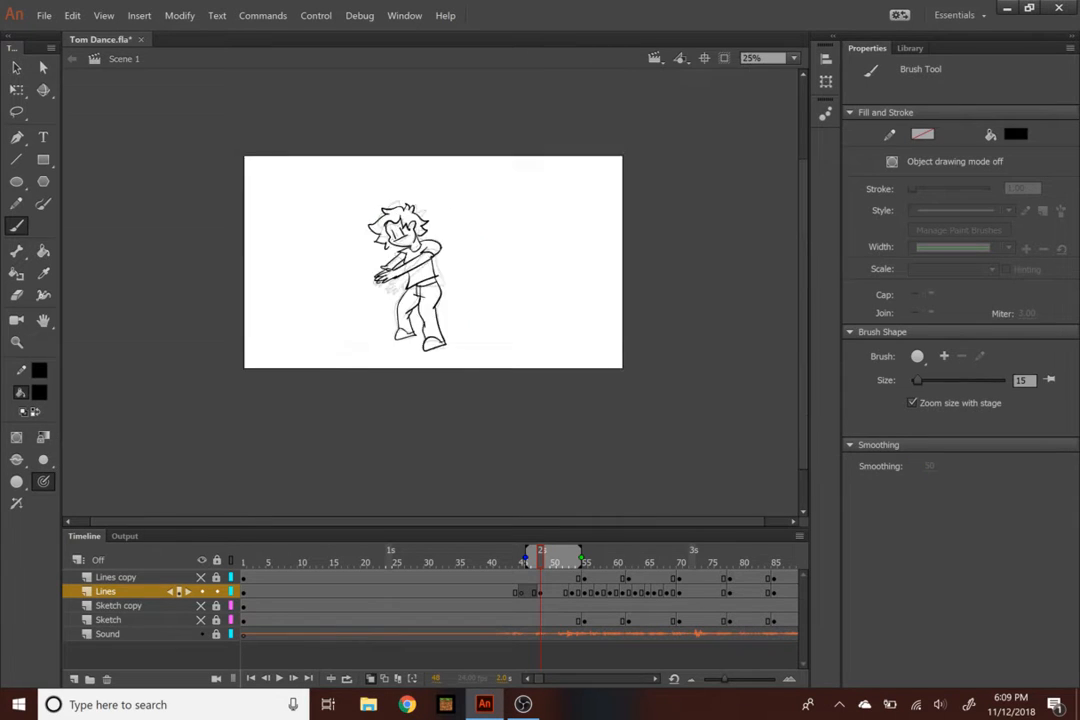
key("ctrl+equal")
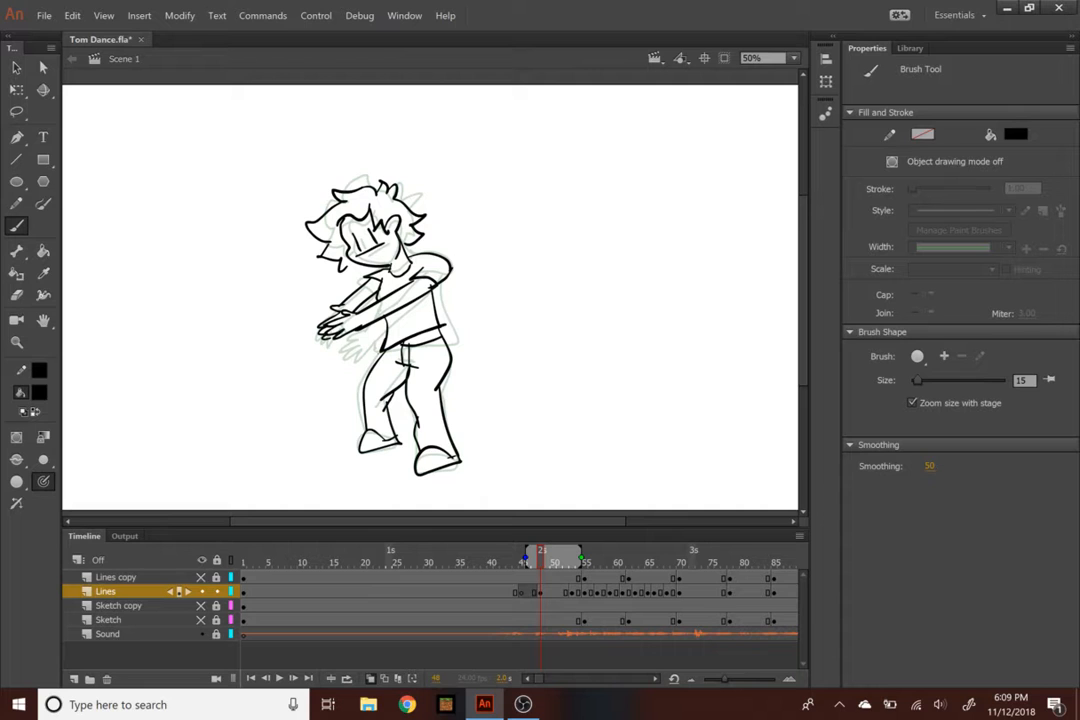
mouse_move(540, 557)
left_mouse_down()
mouse_move(503, 557)
mouse_move(551, 557)
left_mouse_up()
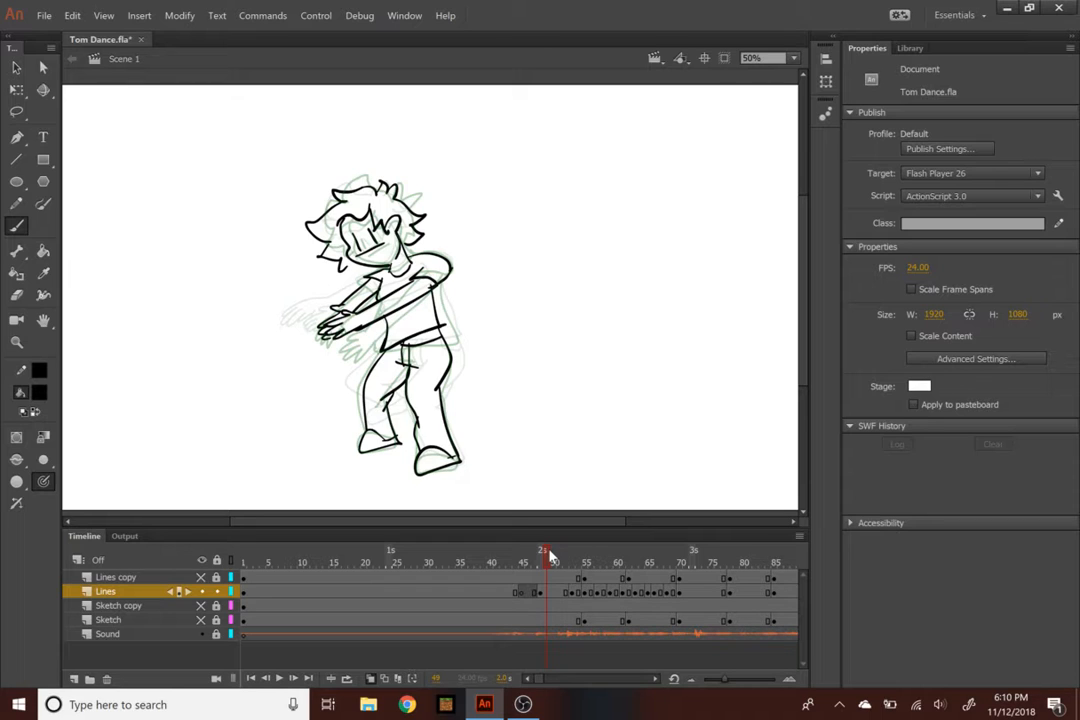
mouse_move(548, 556)
left_mouse_down()
mouse_move(509, 557)
mouse_move(574, 557)
mouse_move(506, 558)
mouse_move(561, 558)
left_mouse_up()
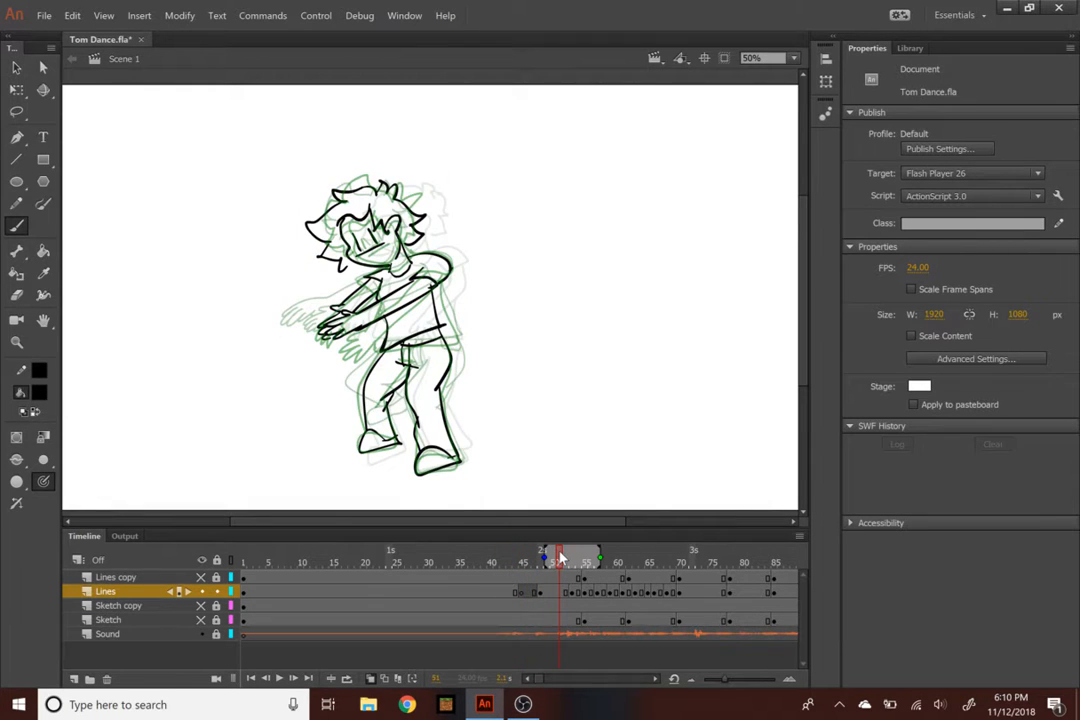
key("ctrl+=")
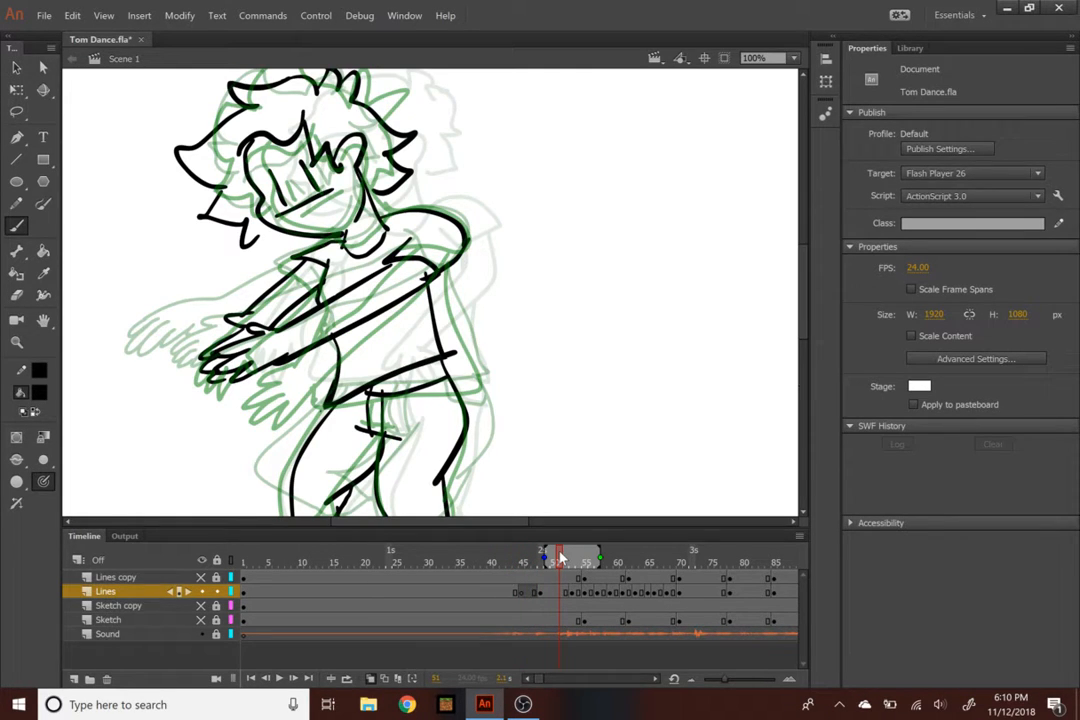
scroll(794, 266, "up", 4)
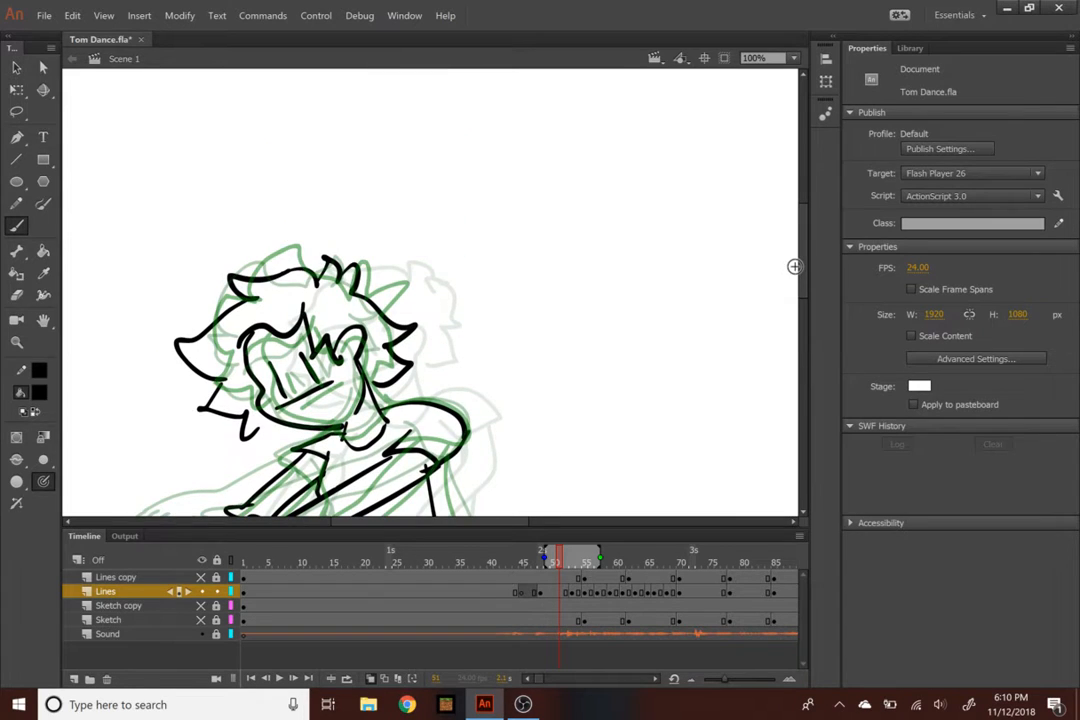
scroll(794, 266, "left", 3)
key("l")
mouse_move(404, 163)
left_mouse_down()
mouse_move(272, 316)
mouse_move(398, 457)
mouse_move(494, 443)
mouse_move(586, 258)
mouse_move(376, 256)
left_mouse_up()
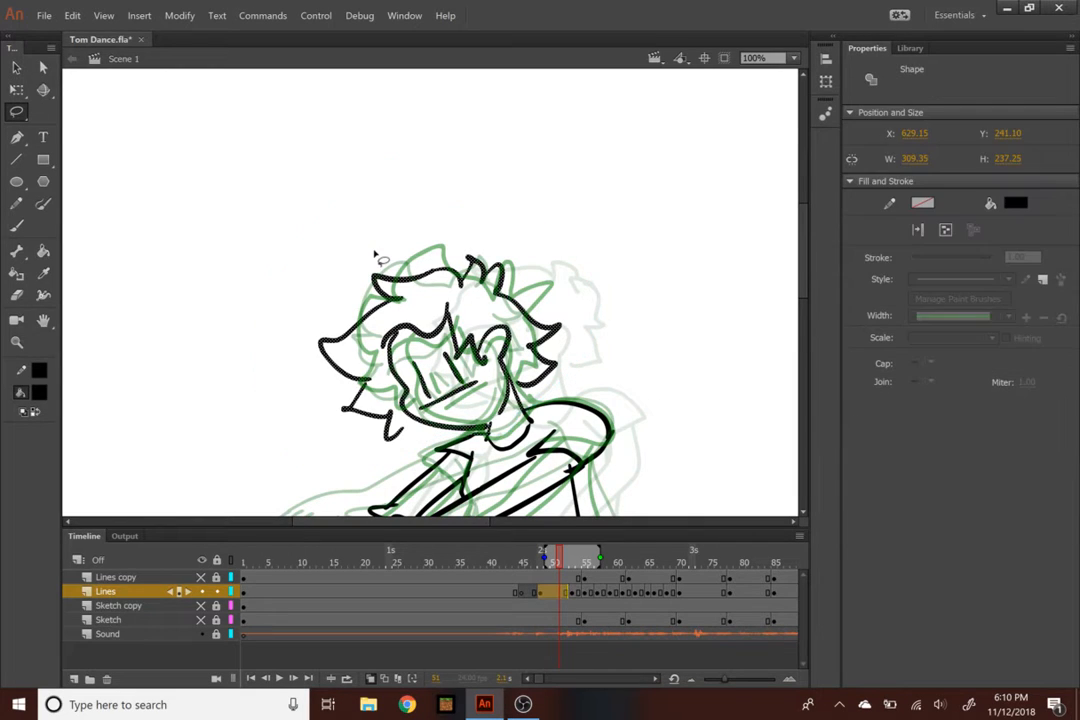
Close the Transform and Align panels
key("ctrl+t")
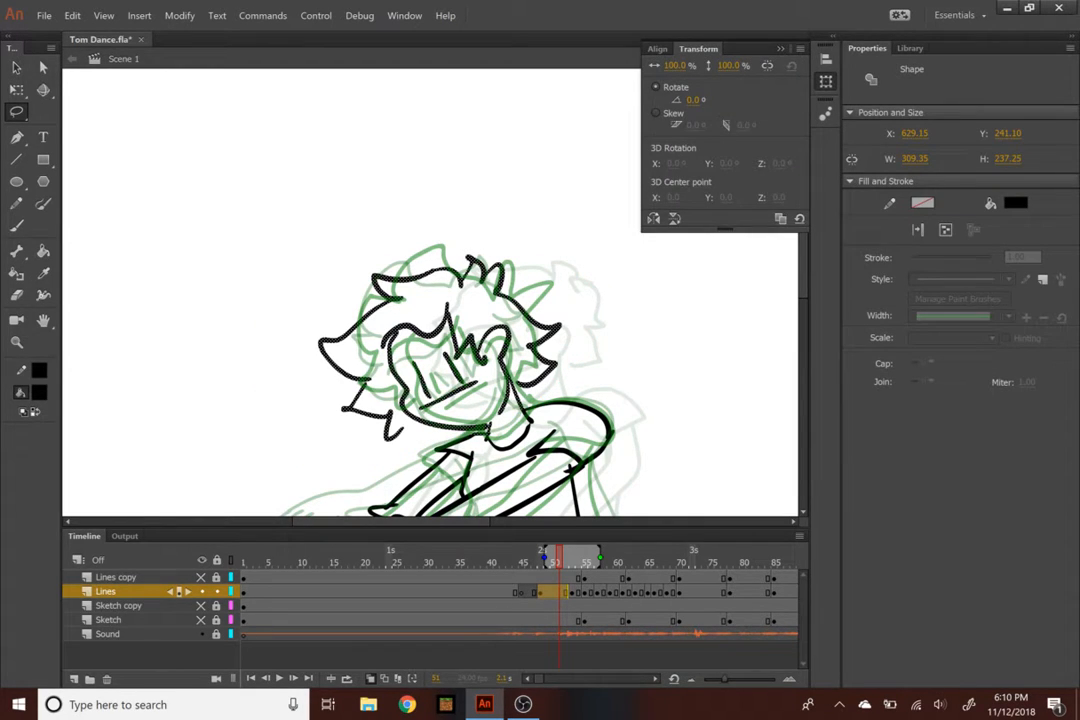
right_click(695, 47)
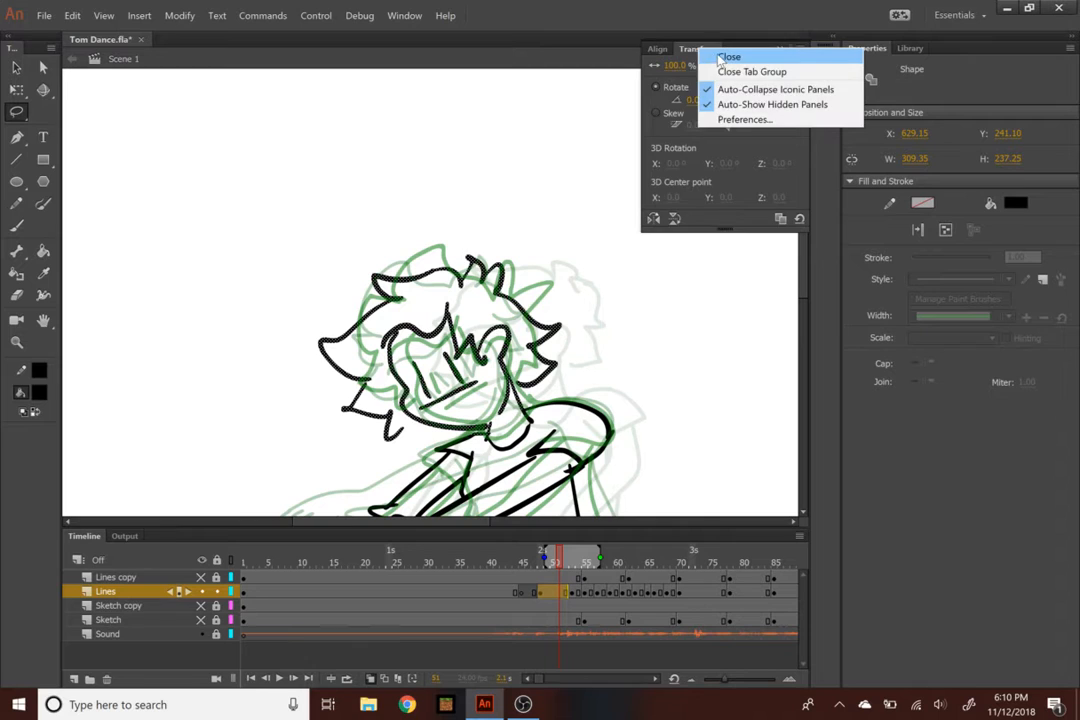
left_click(705, 54)
right_click(671, 50)
left_click(699, 57)
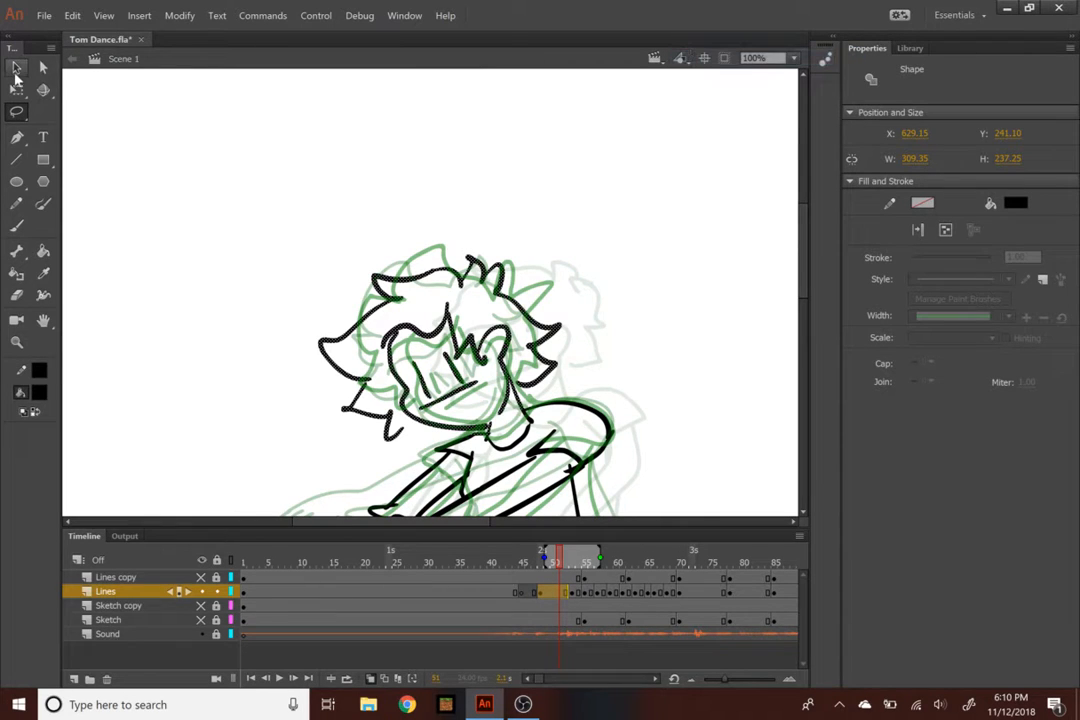
Scale the selected head down to about 248 by 190 px with the Free Transform tool
left_click(16, 67)
key("a")
left_click(314, 241)
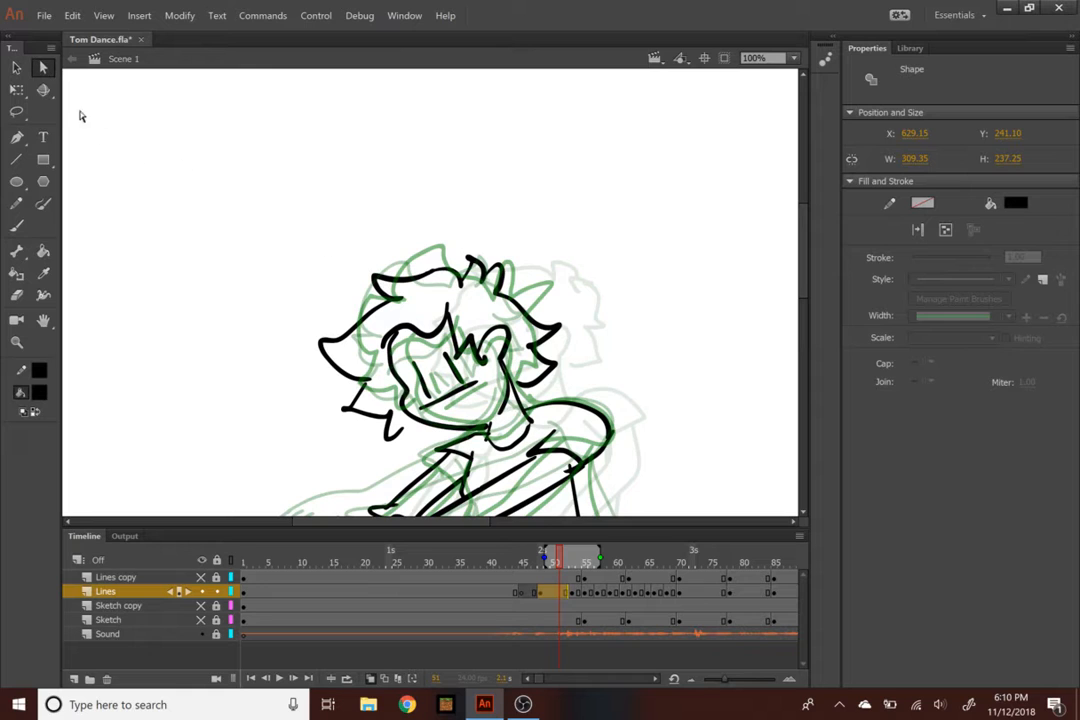
left_click(16, 67)
left_click(16, 89)
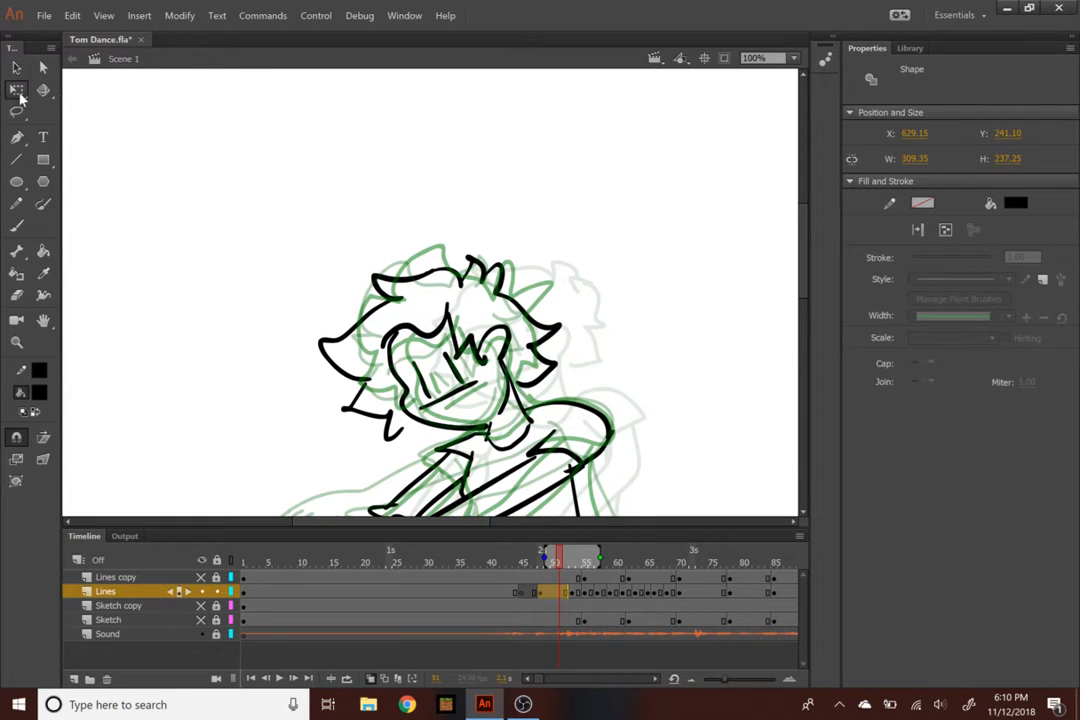
left_click_drag(316, 252, 341, 264)
left_click_drag(393, 290, 408, 305)
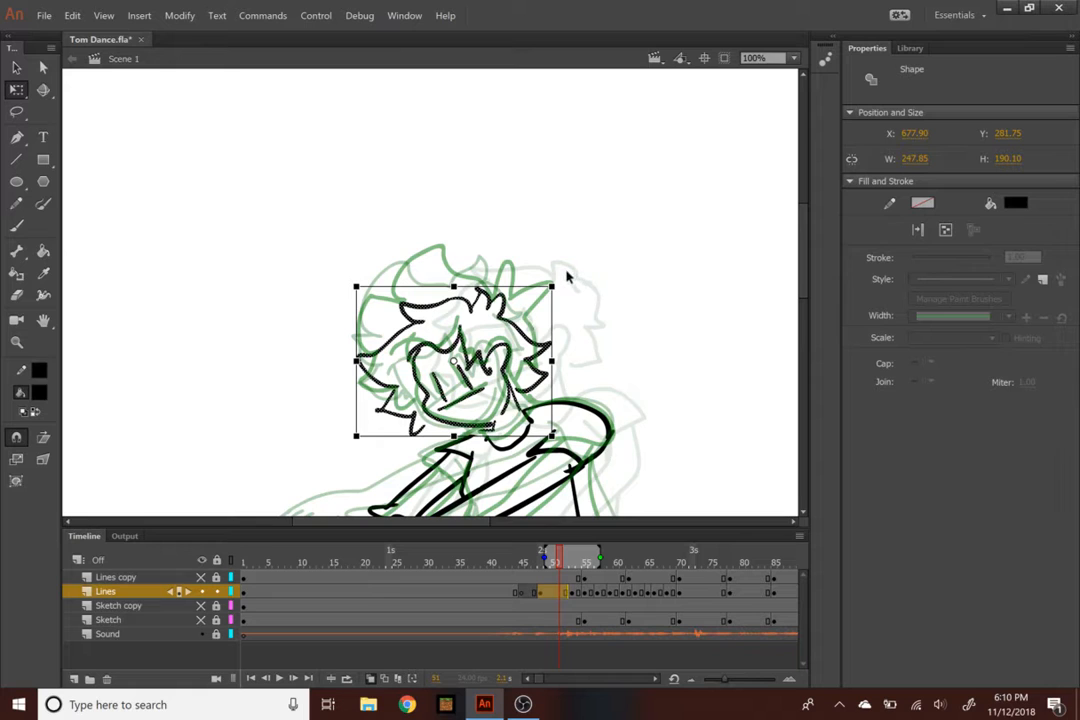
Rotate the head slightly clockwise, shift it to about X 681, Y 278 above the collar, and deselect it
left_click_drag(573, 291, 575, 292)
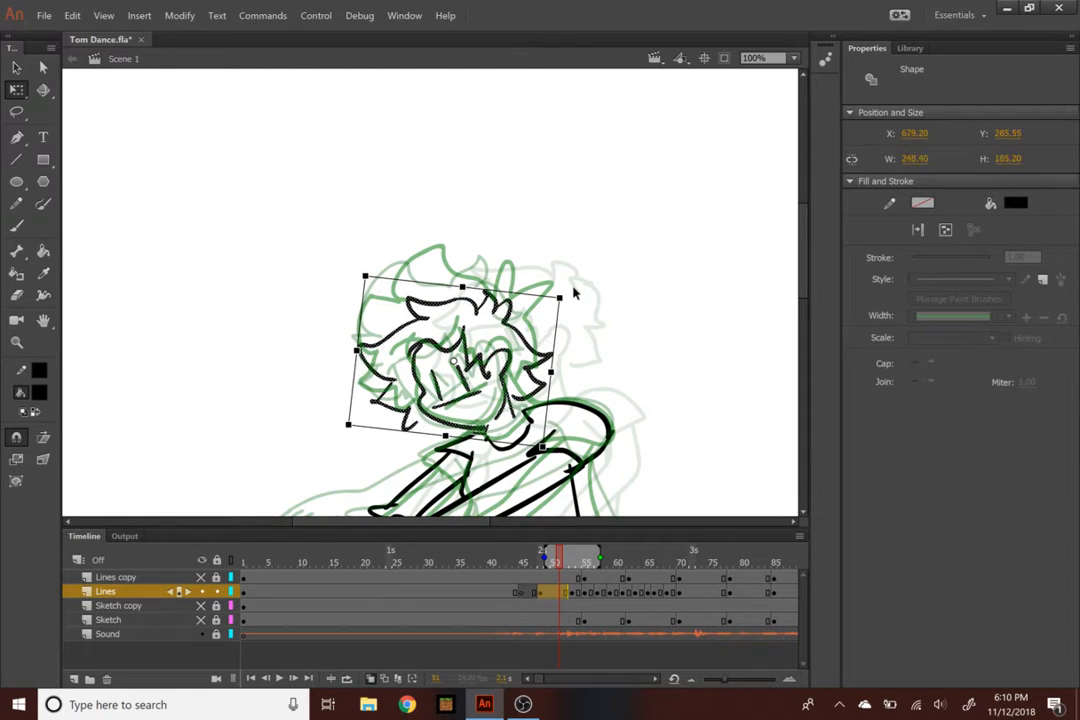
left_click(510, 306)
key("ctrl+z")
left_click_drag(522, 317, 518, 302)
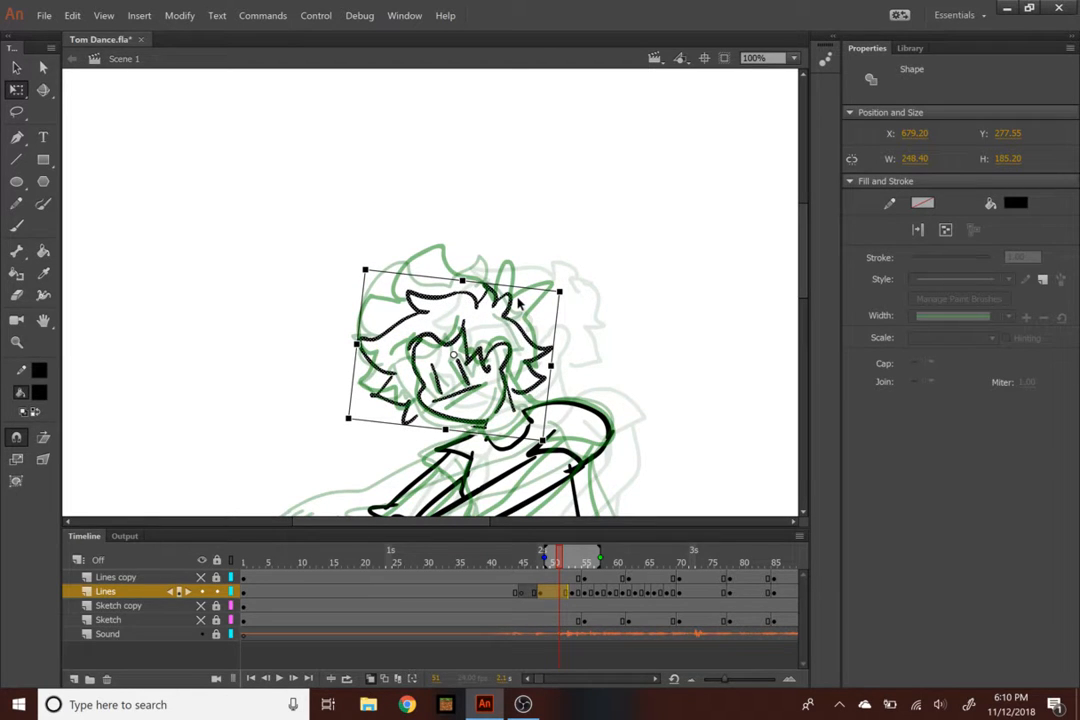
left_click_drag(520, 316, 523, 317)
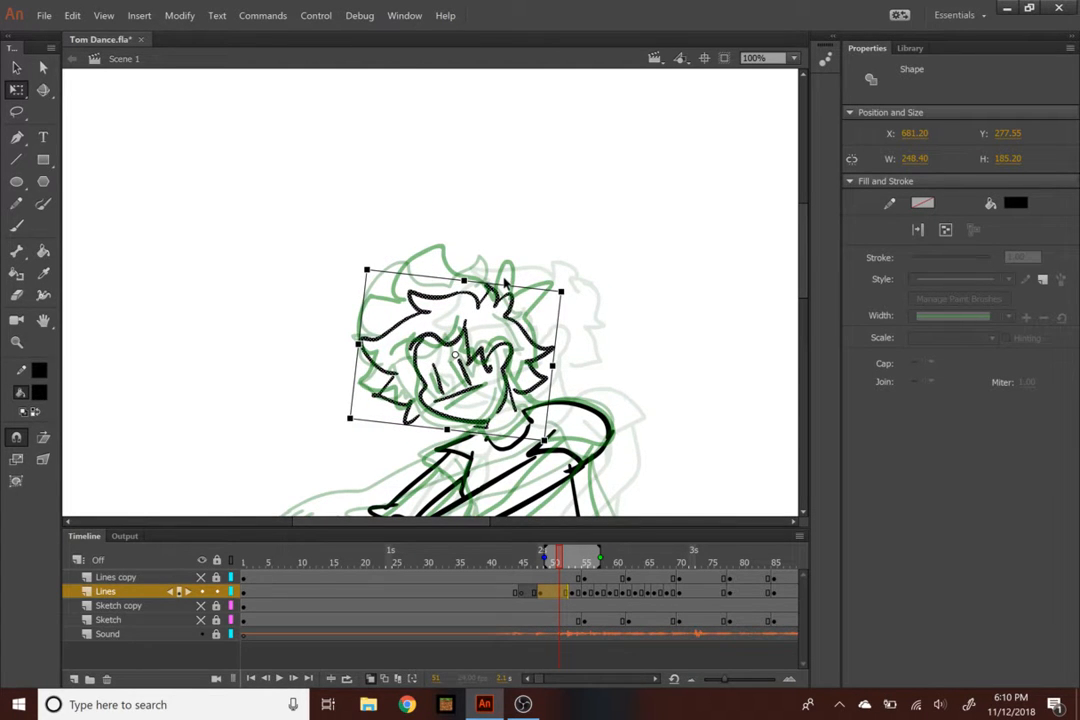
key("b")
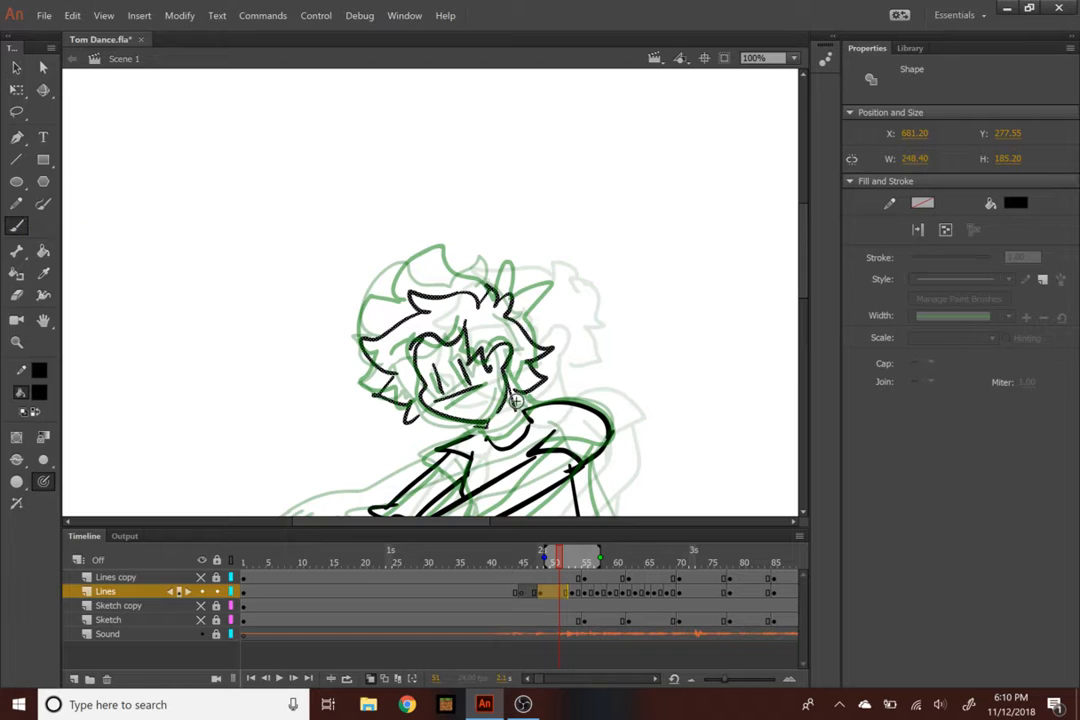
key("Escape")
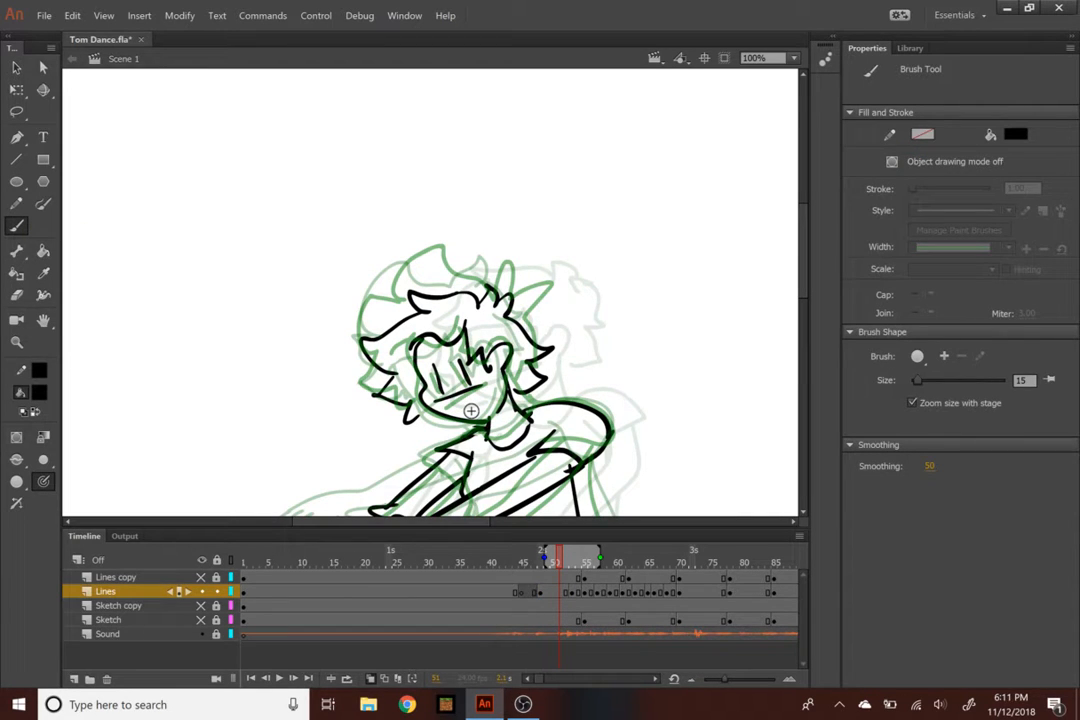
Erase the stray brush dot in the empty area beside the character
key("ctrl+minus")
left_click_drag(460, 370, 388, 274)
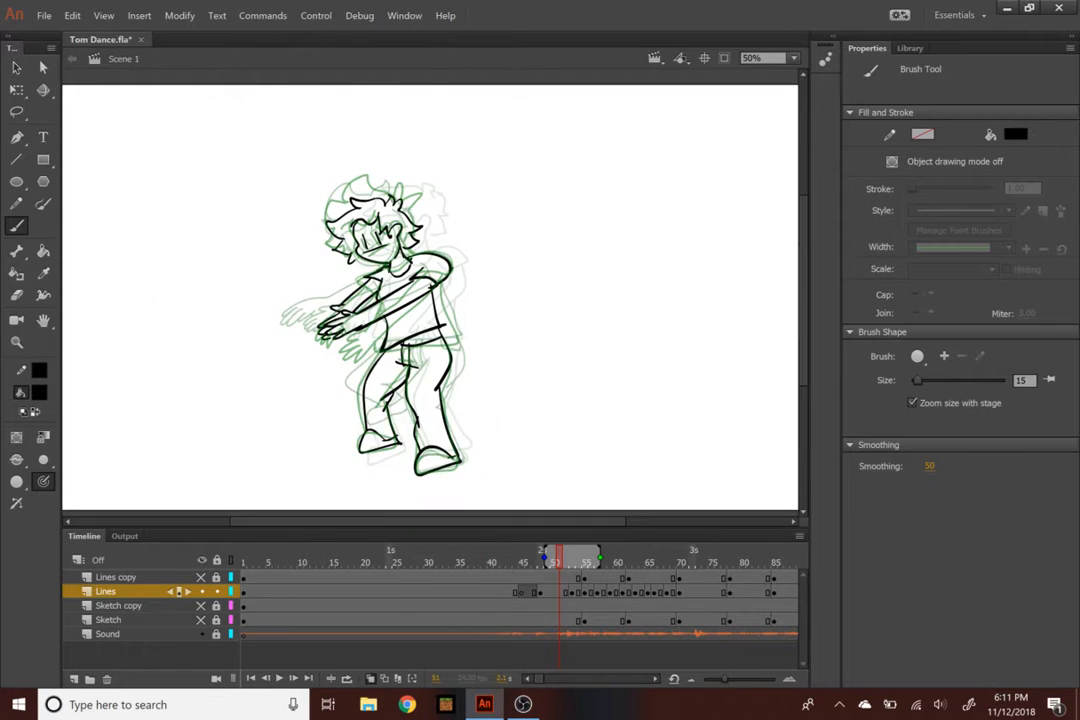
key("ctrl+equal")
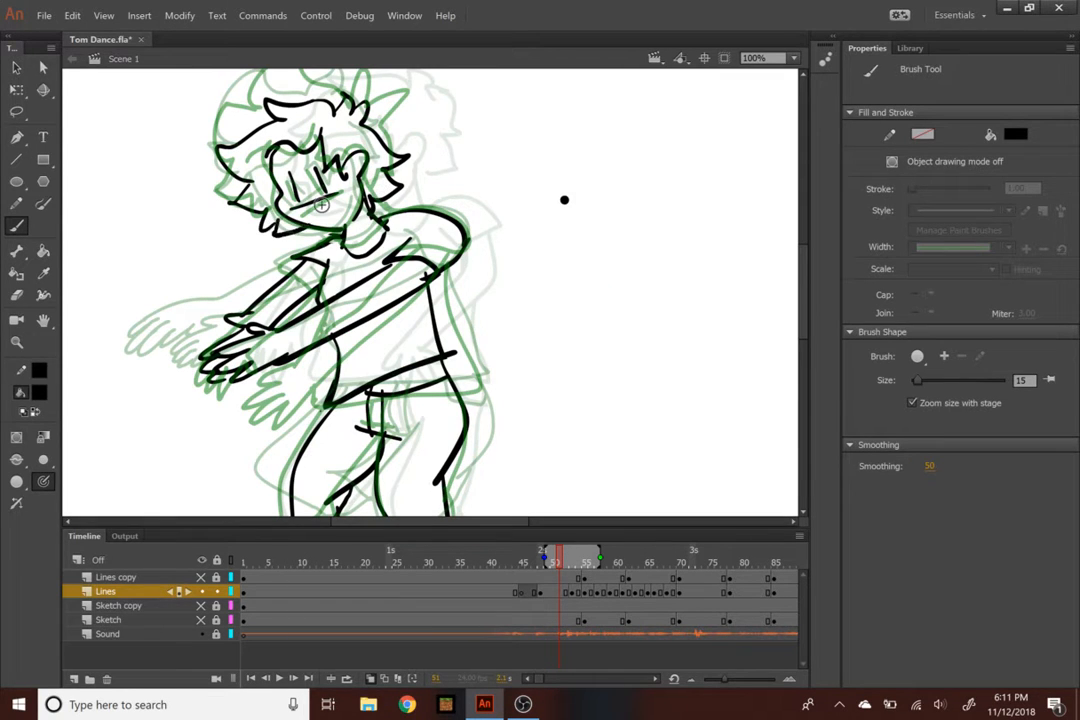
key("e")
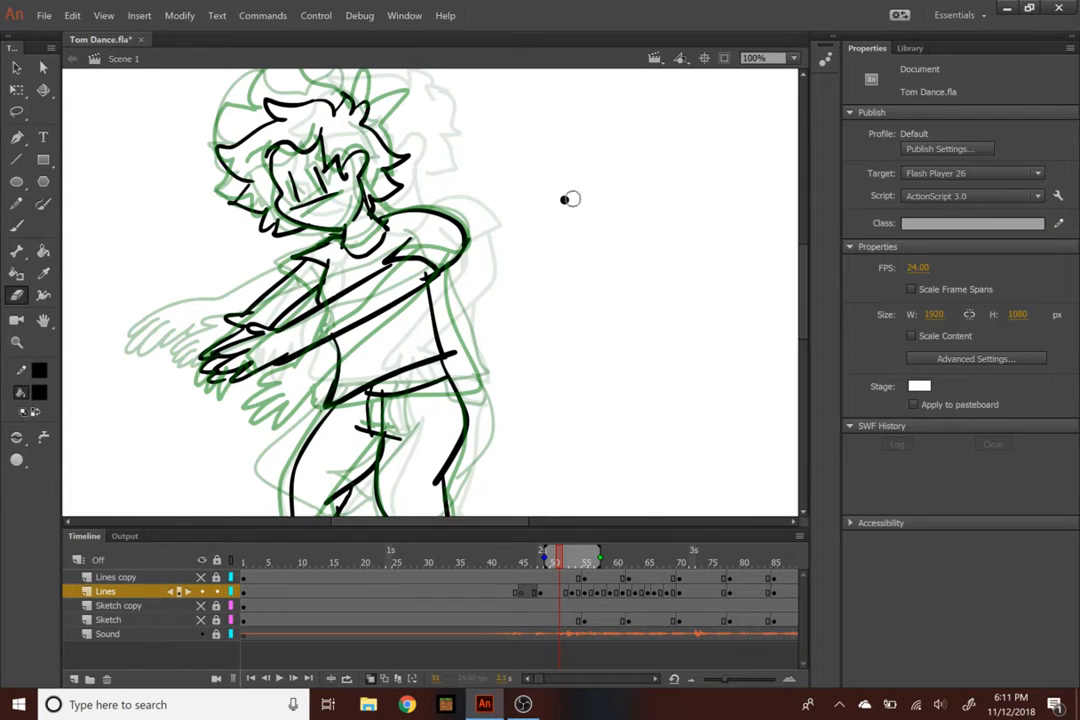
left_click(16, 226)
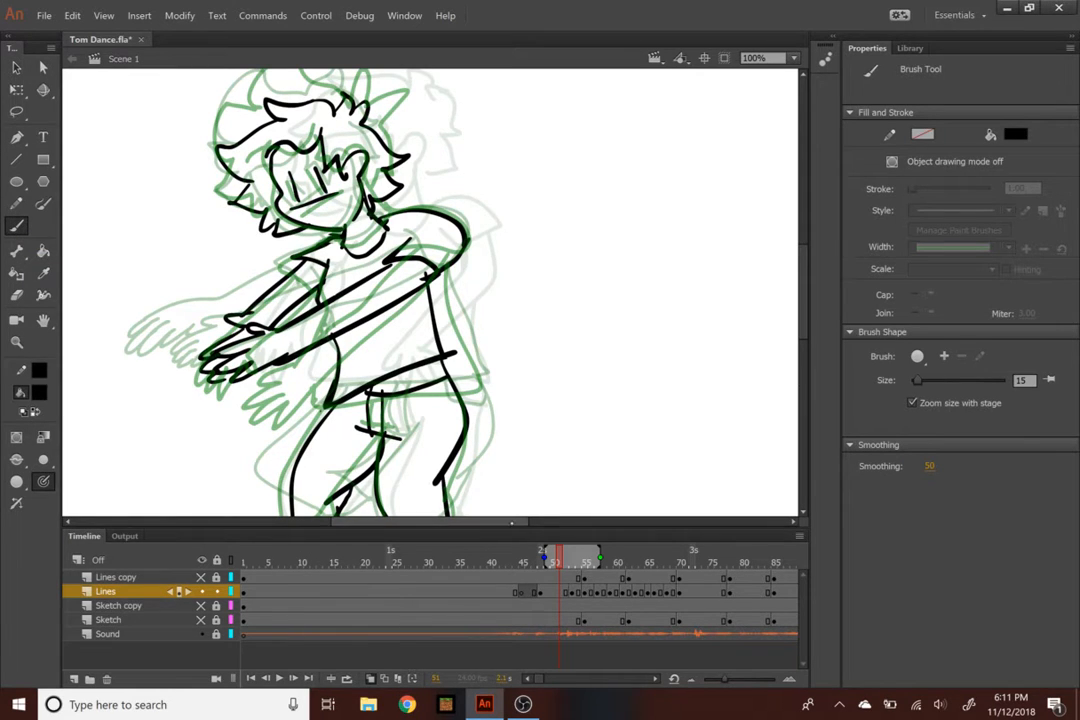
left_click_drag(512, 522, 471, 523)
Play and scrub the animation between about frames 34 and 51 to review the resized head, ending on frame 43
key("ctrl+minus")
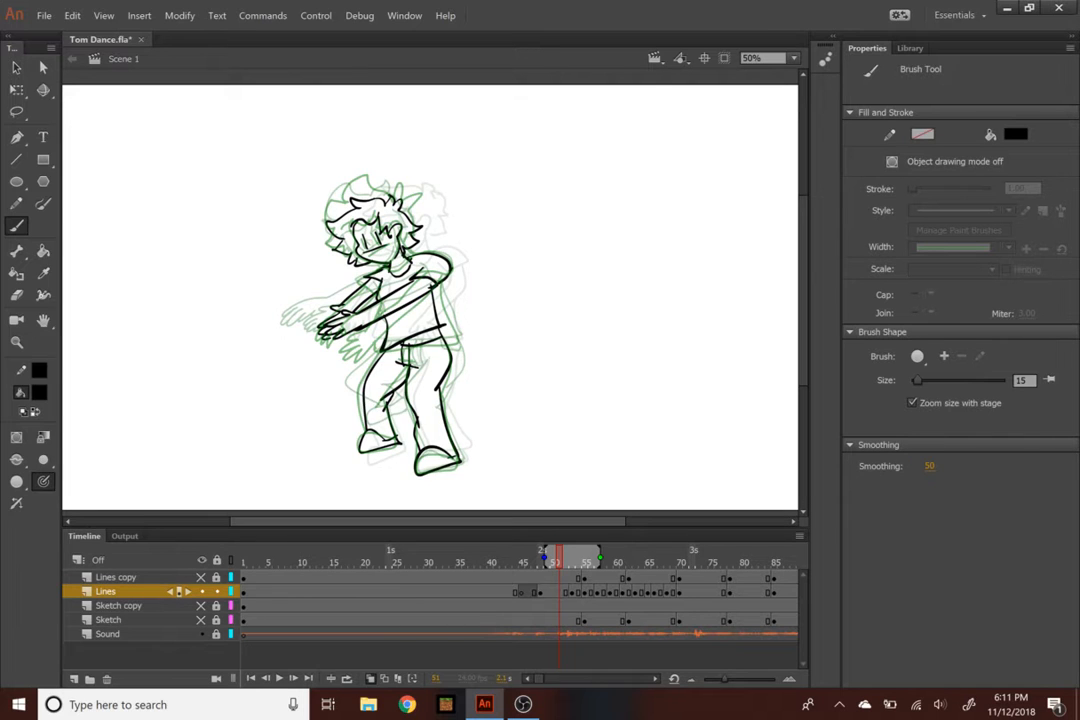
left_click(510, 560)
left_click_drag(533, 560, 443, 565)
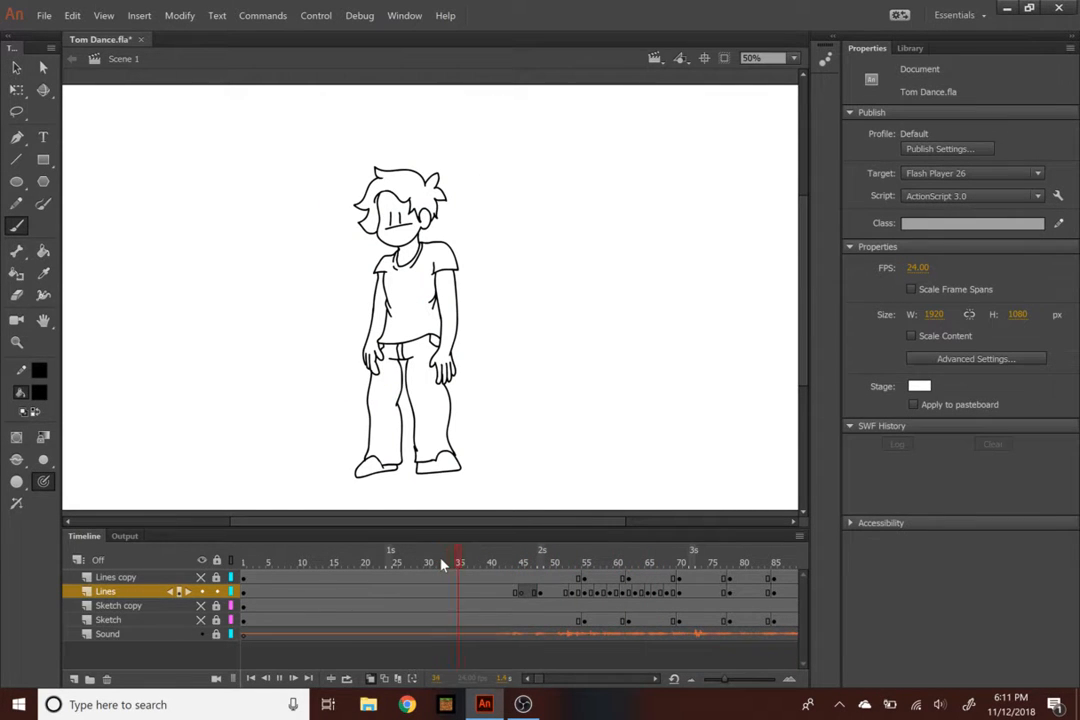
key("Return")
left_click_drag(480, 560, 540, 560)
key("alt+shift+o")
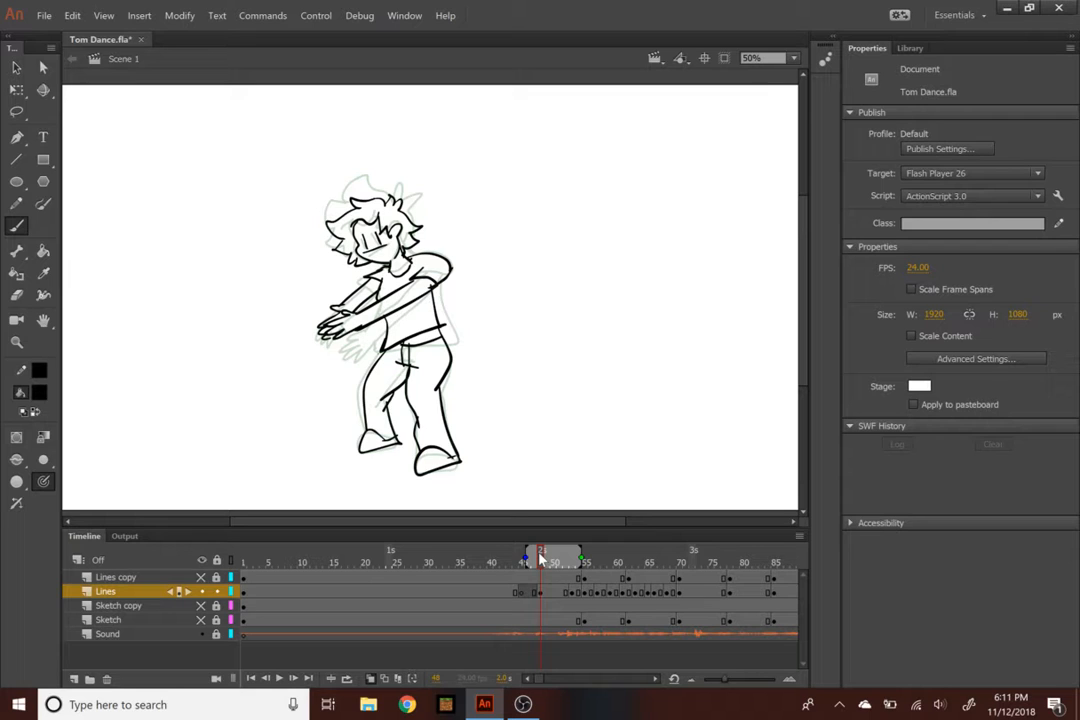
left_click(488, 564)
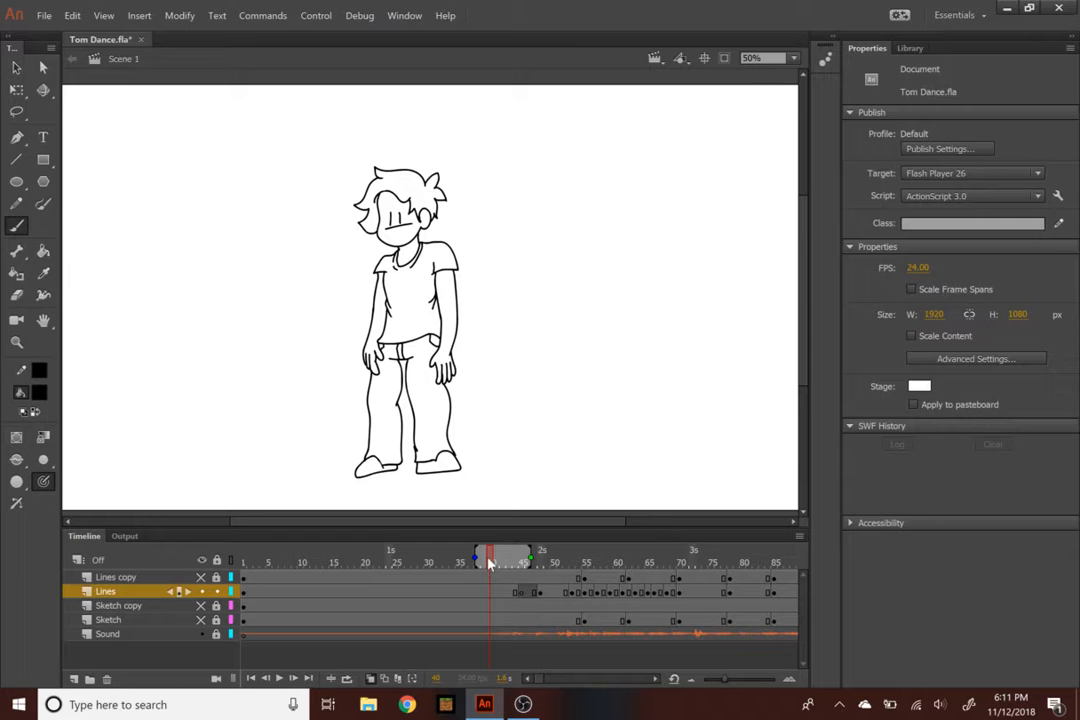
left_click(558, 564)
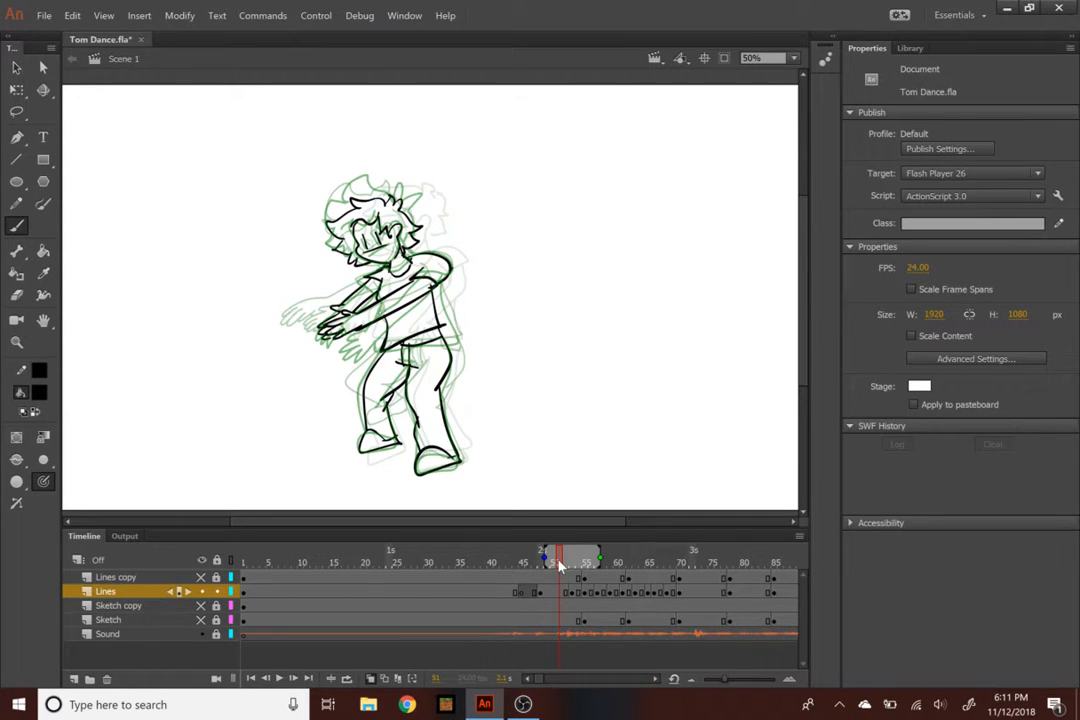
left_click(510, 563)
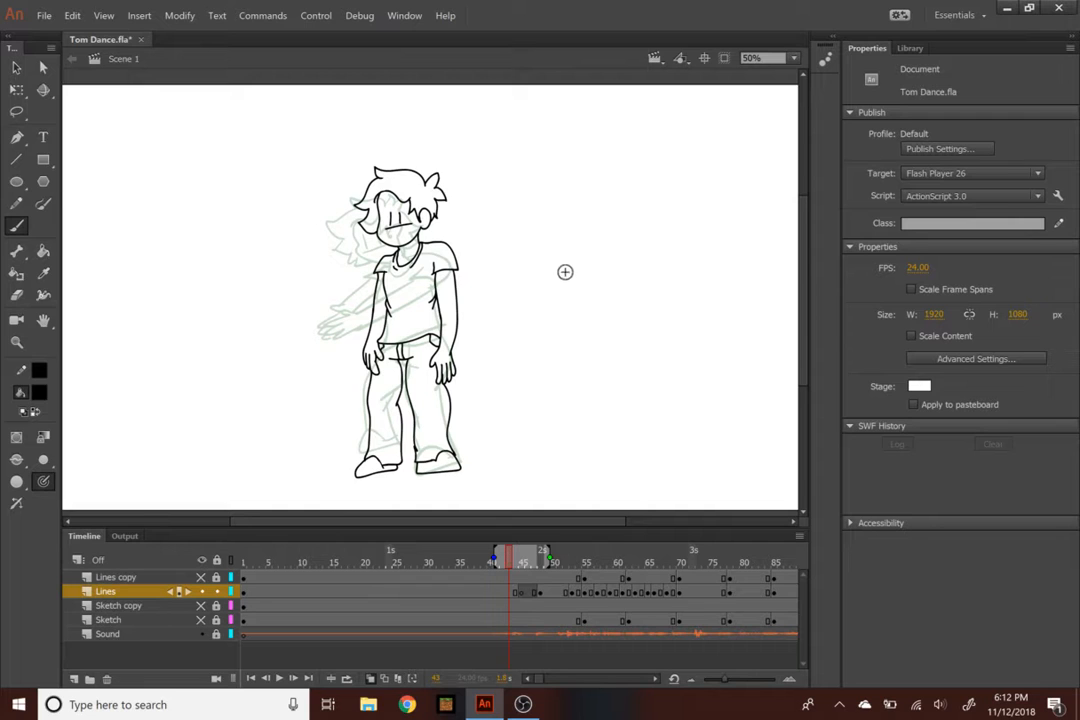
mouse_move(558, 212)
left_mouse_down()
mouse_move(604, 218)
mouse_move(565, 237)
mouse_move(587, 226)
left_mouse_up()
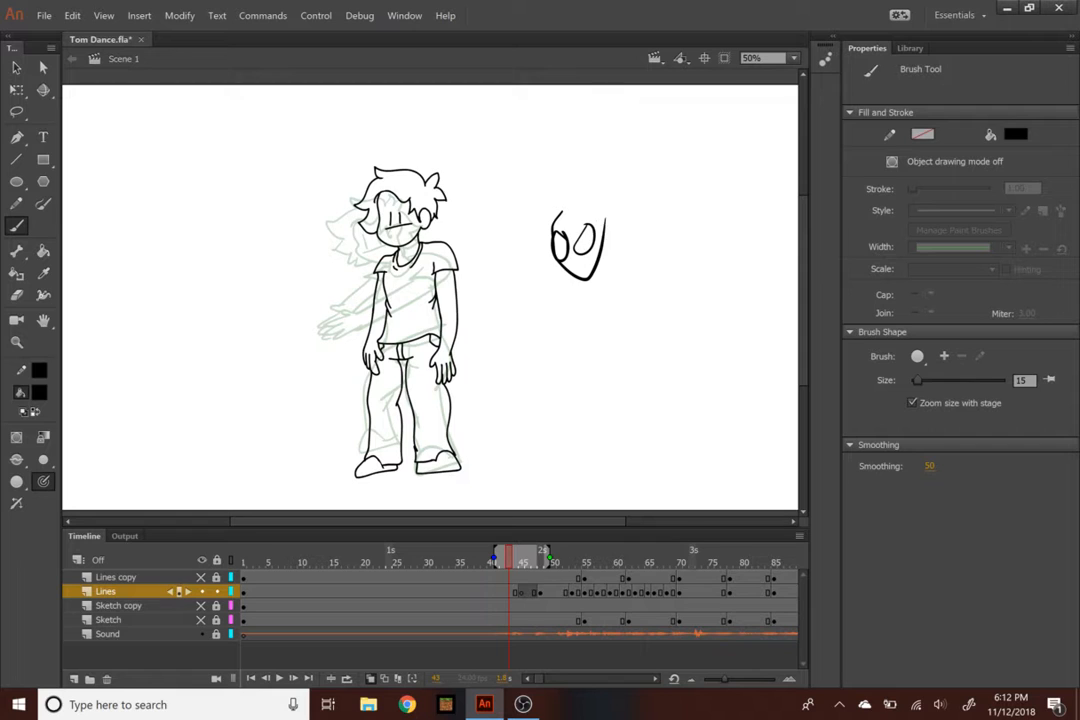
key("ctrl+z")
key("ctrl+z")
Brush a small cartoon face with a pointed chin, two round eyes and a smile beside the standing character at frame 43
key("ctrl+=")
mouse_move(683, 184)
left_mouse_down()
mouse_move(717, 211)
mouse_move(716, 190)
mouse_move(685, 197)
mouse_move(727, 229)
left_mouse_up()
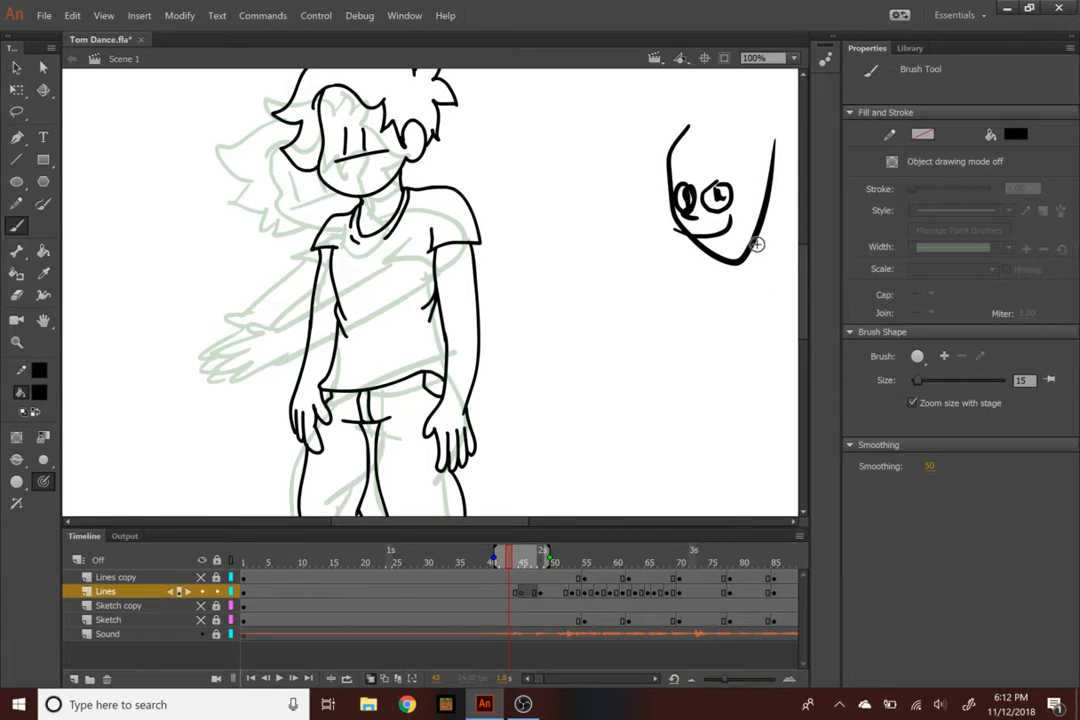
scroll(660, 390, "right", 3)
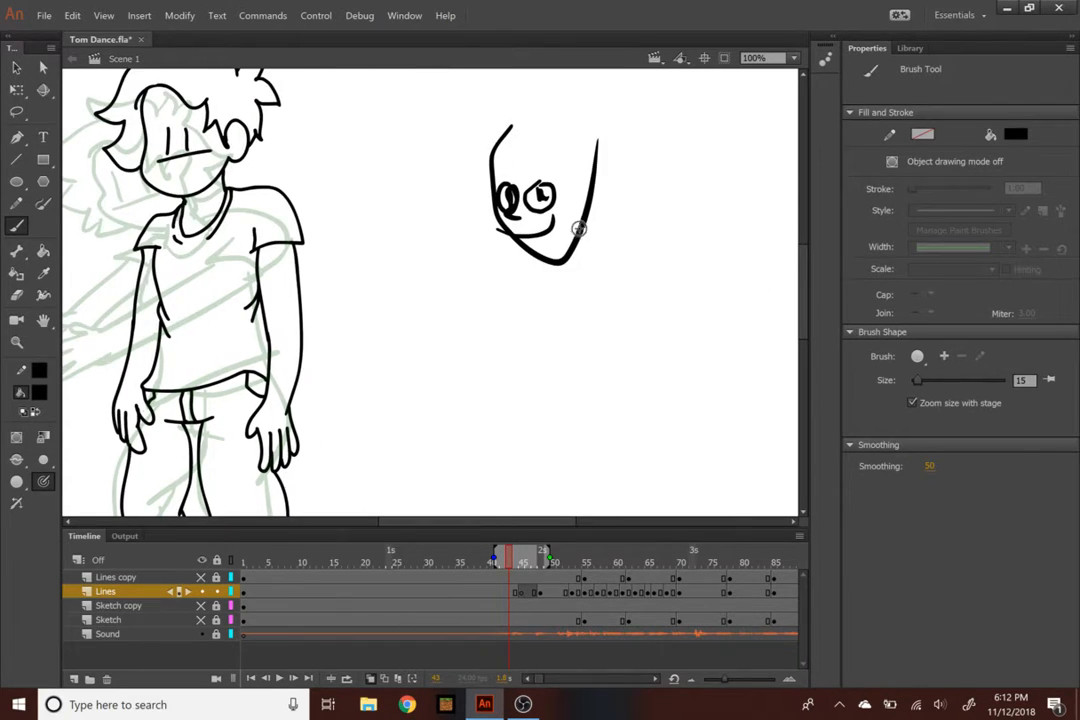
Draw the doodle figure's neck, T-shirt torso, arms with hands, and legs with oval shoes below the face
mouse_move(580, 232)
left_mouse_down()
mouse_move(597, 281)
mouse_move(571, 292)
mouse_move(565, 333)
mouse_move(605, 322)
left_mouse_up()
mouse_move(624, 272)
left_mouse_down()
mouse_move(623, 332)
mouse_move(595, 348)
mouse_move(630, 352)
left_mouse_up()
mouse_move(550, 322)
left_mouse_down()
mouse_move(538, 346)
mouse_move(551, 423)
left_mouse_up()
mouse_move(571, 363)
left_mouse_down()
mouse_move(605, 357)
mouse_move(621, 409)
mouse_move(575, 425)
mouse_move(619, 394)
left_mouse_up()
key("ctrl+z")
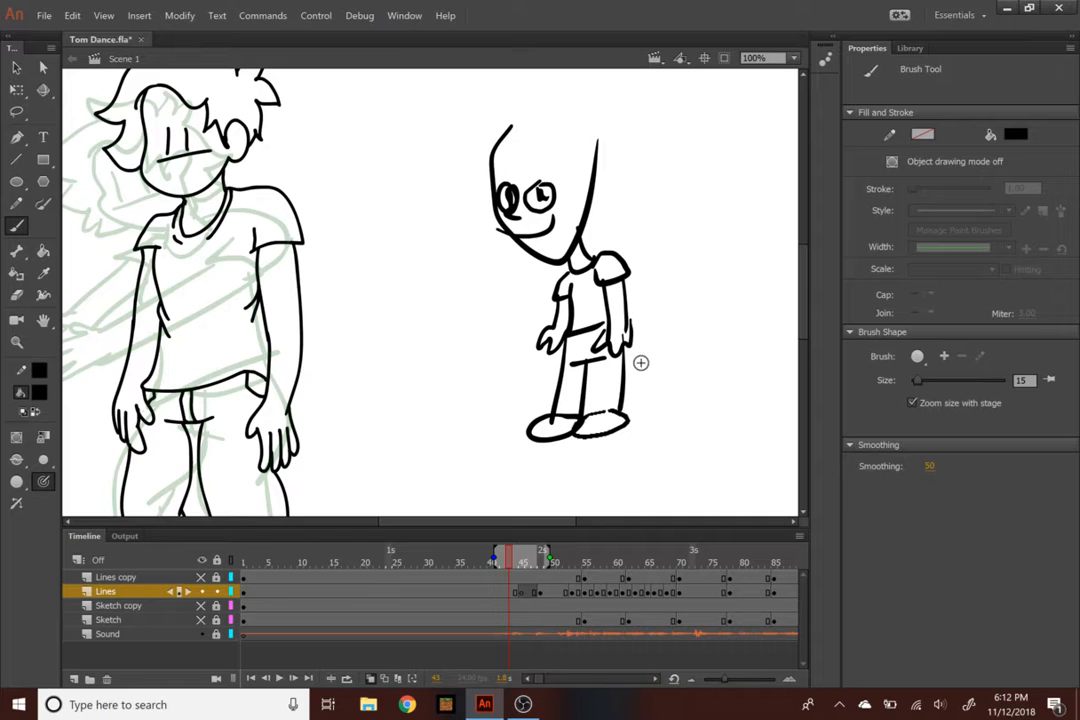
Draw spiky swept hair with a fringe and sideburn on the doodle figure's head
scroll(600, 285, "up", 3)
left_click_drag(561, 226, 582, 288)
mouse_move(569, 167)
left_mouse_down()
mouse_move(454, 167)
mouse_move(490, 243)
left_mouse_up()
mouse_move(572, 172)
left_mouse_down()
mouse_move(608, 202)
mouse_move(587, 276)
left_mouse_up()
key("ctrl+minus")
key("ctrl+equal")
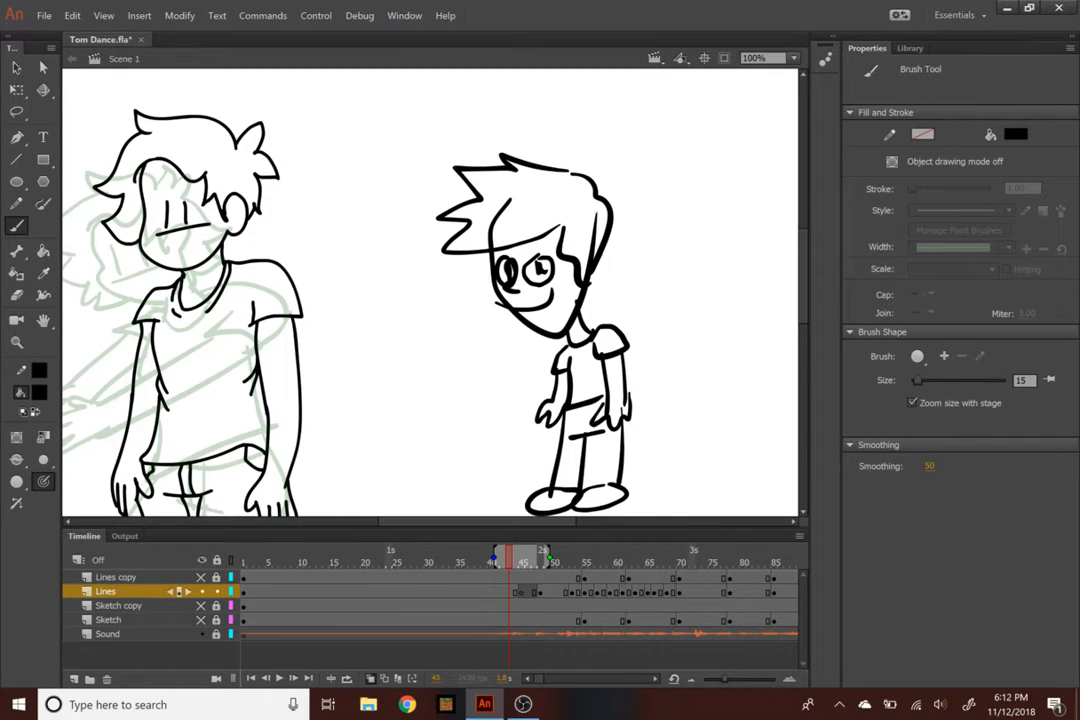
Add a chest pocket to the doodle figure's shirt and fly and waist marks to its trousers
left_click_drag(591, 374, 598, 347)
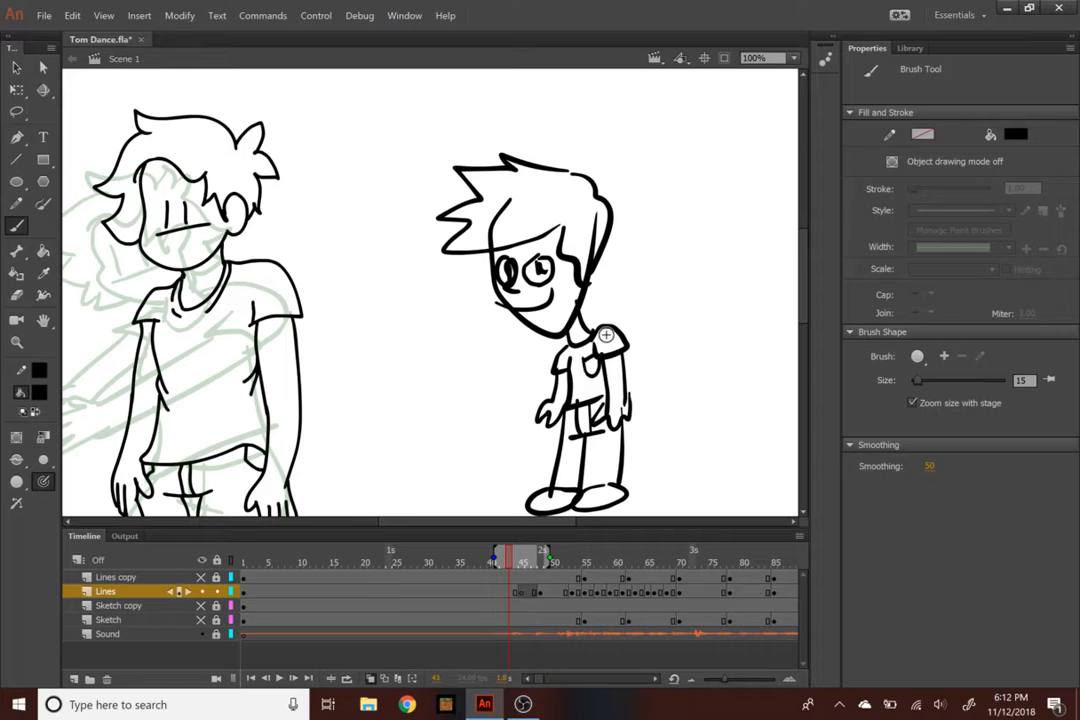
key("ctrl+minus")
key("ctrl+minus")
key("ctrl+equal")
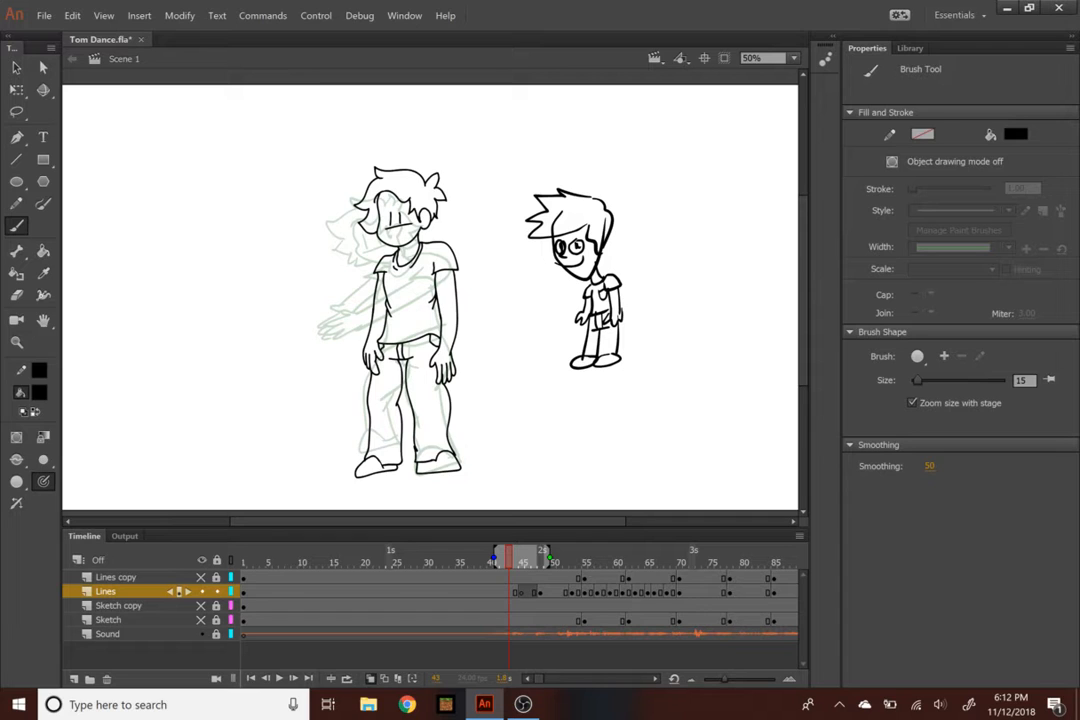
Undo every brush stroke of the doodle figure beside the standing character at frame 43
mouse_move(612, 258)
left_mouse_down()
mouse_move(511, 325)
mouse_move(622, 400)
mouse_move(650, 300)
mouse_move(598, 262)
left_mouse_up()
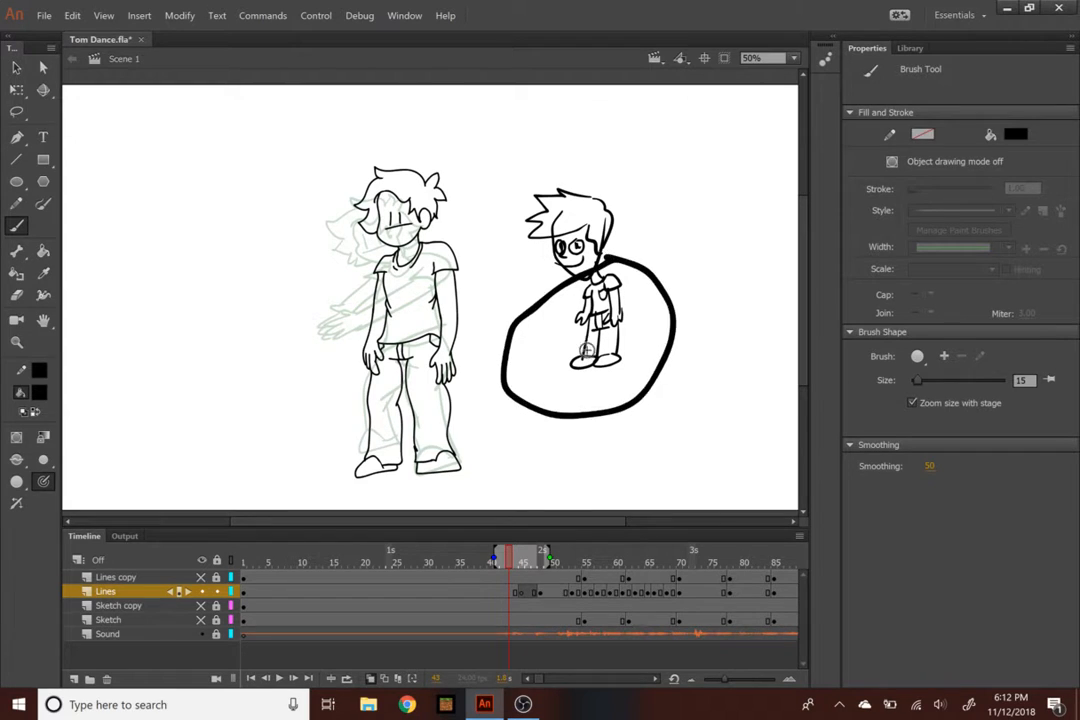
key("ctrl+z")
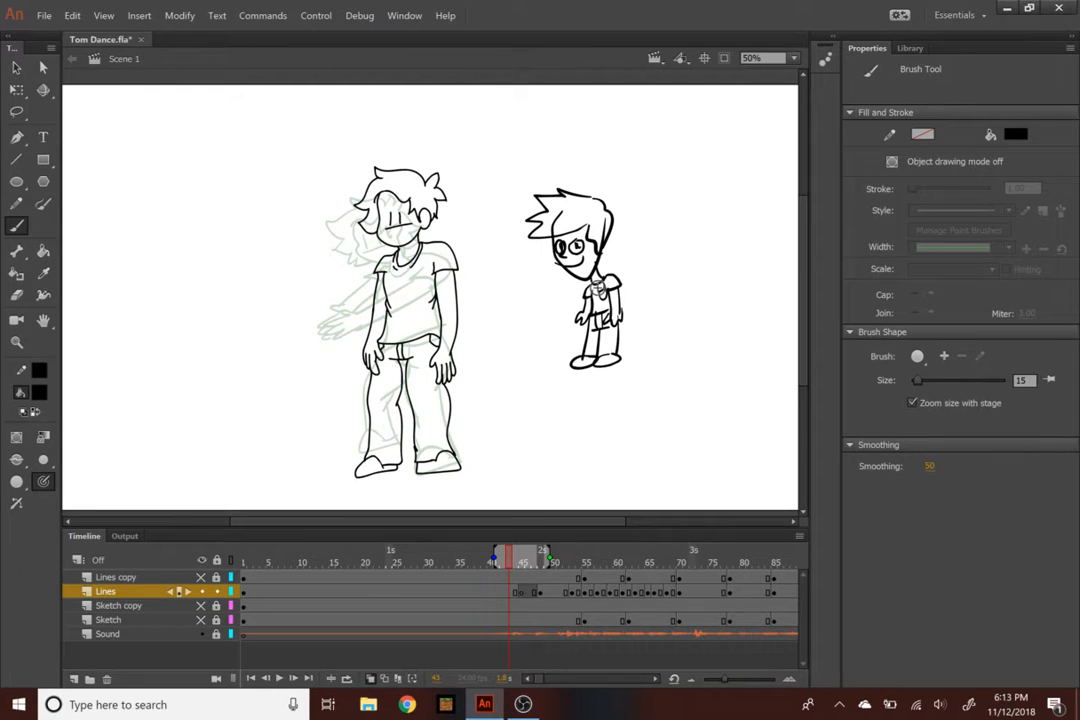
key("ctrl+z")
key("ctrl+z")
key("ctrl+z")
key("ctrl+z")
key("ctrl+z")
key("ctrl+z")
key("ctrl+z")
key("ctrl+z")
key("ctrl+z")
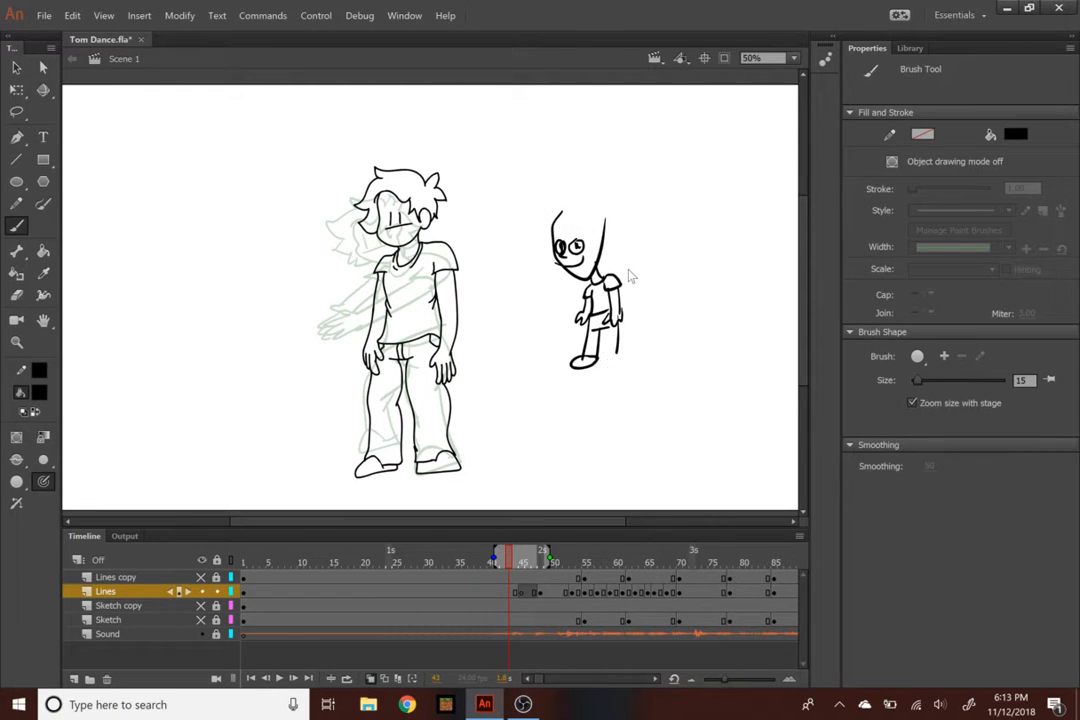
key("ctrl+z")
key("ctrl+z")
key("ctrl+z")
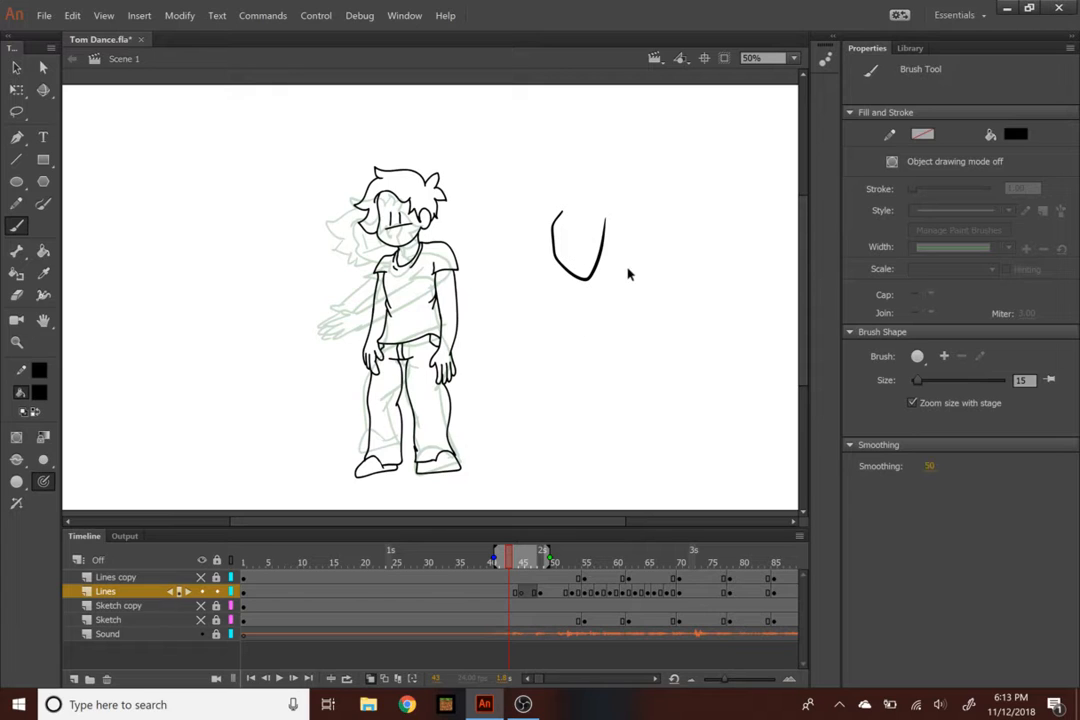
key("ctrl+z")
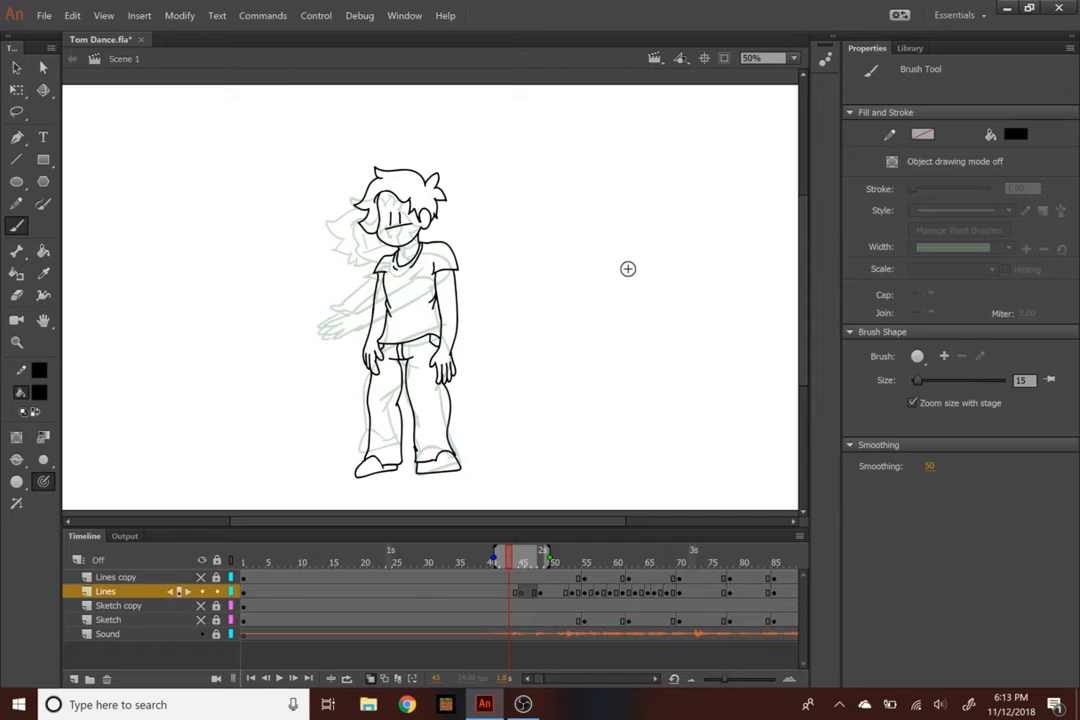
Brush a new doodle figure beside the character with a tiny round head, broad T-shirt torso, large hands and long legs with big feet
mouse_move(592, 200)
left_mouse_down()
mouse_move(584, 226)
mouse_move(608, 196)
mouse_move(604, 234)
mouse_move(545, 271)
left_mouse_up()
mouse_move(604, 233)
left_mouse_down()
mouse_move(660, 242)
mouse_move(665, 265)
mouse_move(658, 248)
left_mouse_up()
mouse_move(545, 270)
left_mouse_down()
mouse_move(559, 298)
mouse_move(602, 320)
mouse_move(674, 283)
mouse_move(650, 268)
mouse_move(651, 305)
mouse_move(666, 325)
mouse_move(689, 320)
mouse_move(545, 276)
mouse_move(524, 336)
left_mouse_up()
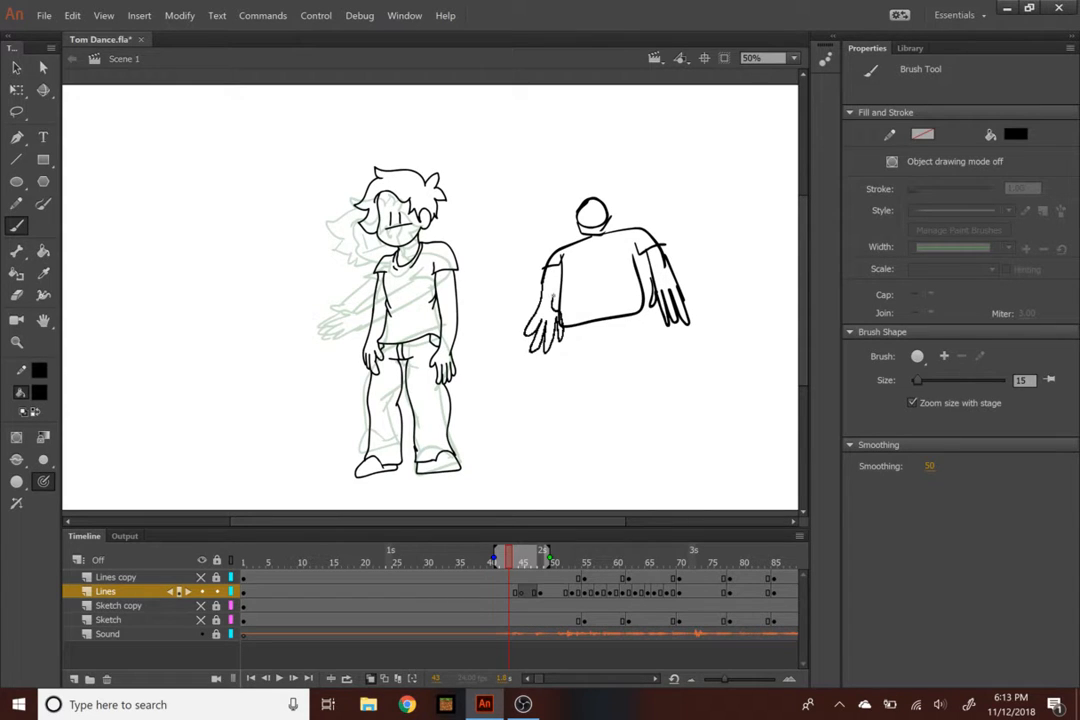
mouse_move(558, 332)
left_mouse_down()
mouse_move(510, 514)
mouse_move(578, 496)
mouse_move(590, 361)
mouse_move(612, 333)
mouse_move(646, 493)
mouse_move(690, 457)
mouse_move(653, 404)
mouse_move(647, 318)
left_mouse_up()
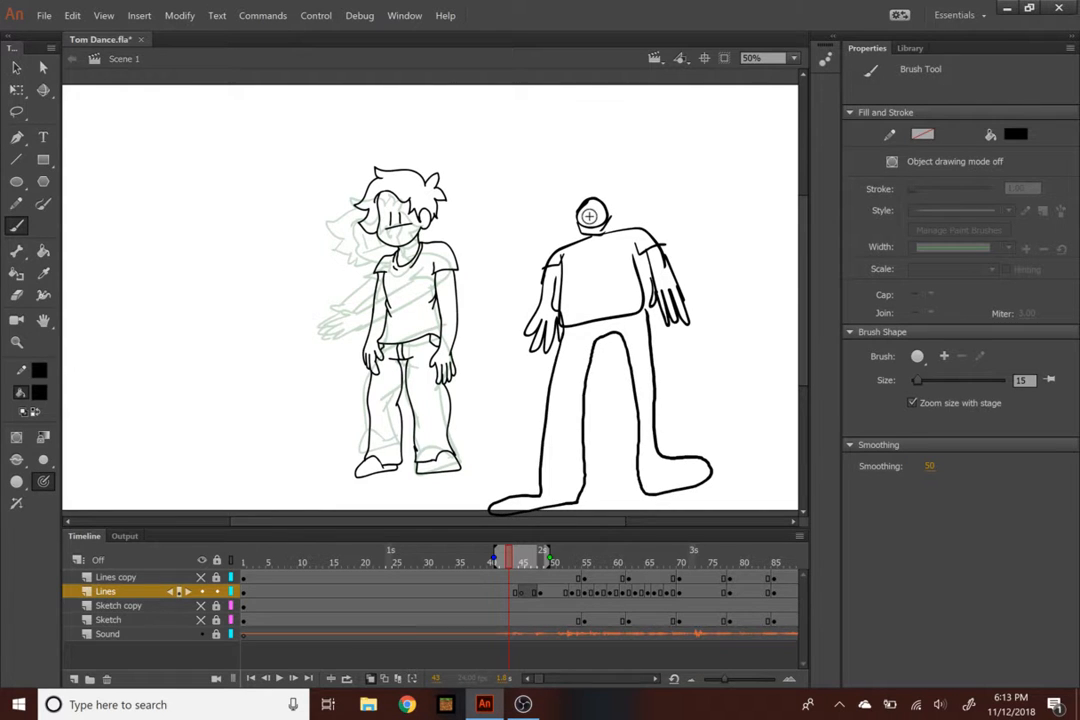
Draw shaded eyes, a nose, slanted eyebrows and a mouth on the new doodle figure's small head
scroll(433, 292, "up", 5)
left_click_drag(446, 520, 563, 500)
left_click_drag(803, 293, 803, 263)
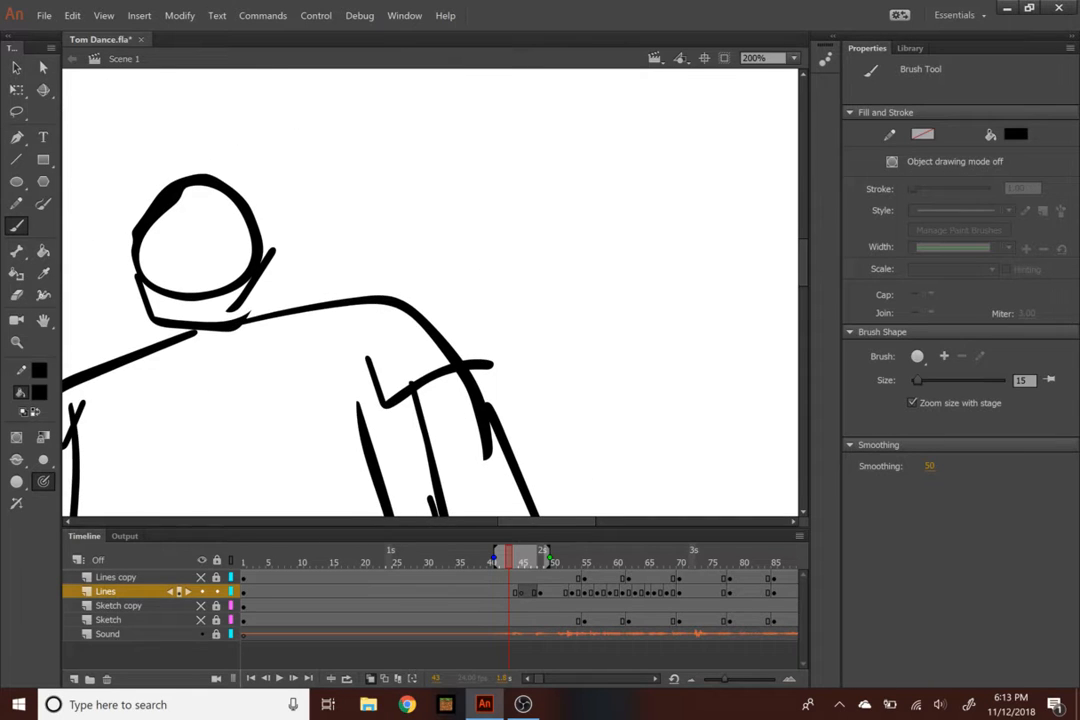
scroll(430, 290, "left", 5)
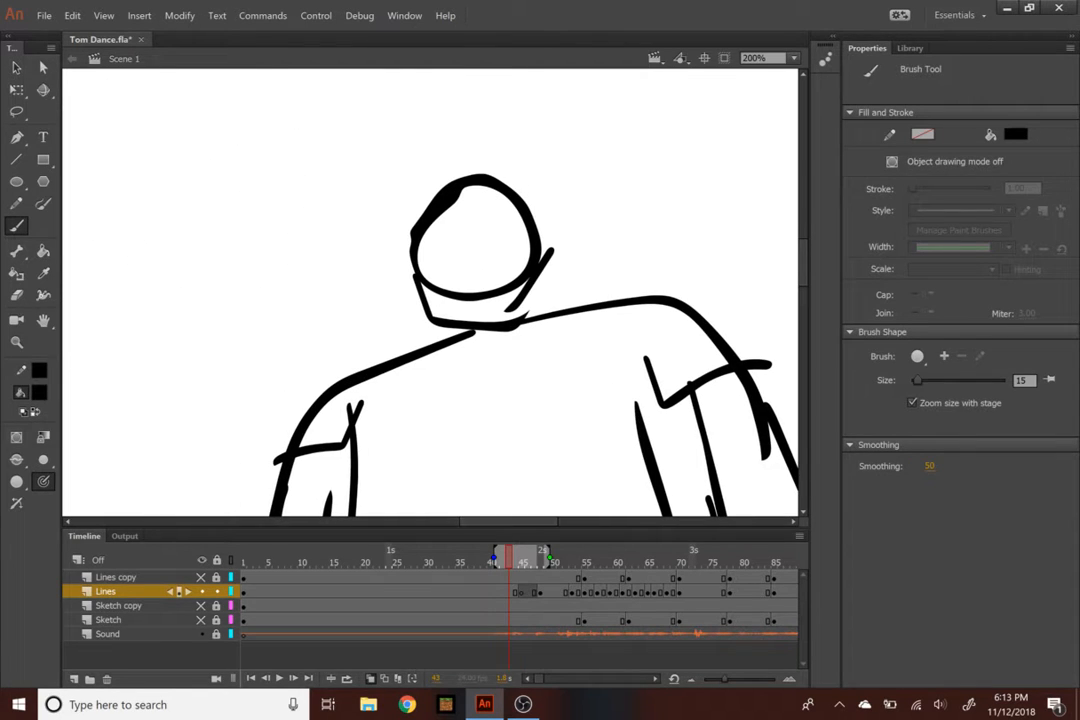
mouse_move(464, 251)
left_mouse_down()
mouse_move(470, 297)
mouse_move(489, 278)
mouse_move(476, 267)
mouse_move(461, 296)
mouse_move(488, 299)
mouse_move(505, 281)
mouse_move(487, 270)
mouse_move(449, 271)
left_mouse_up()
key("ctrl+z")
left_click_drag(519, 263, 498, 272)
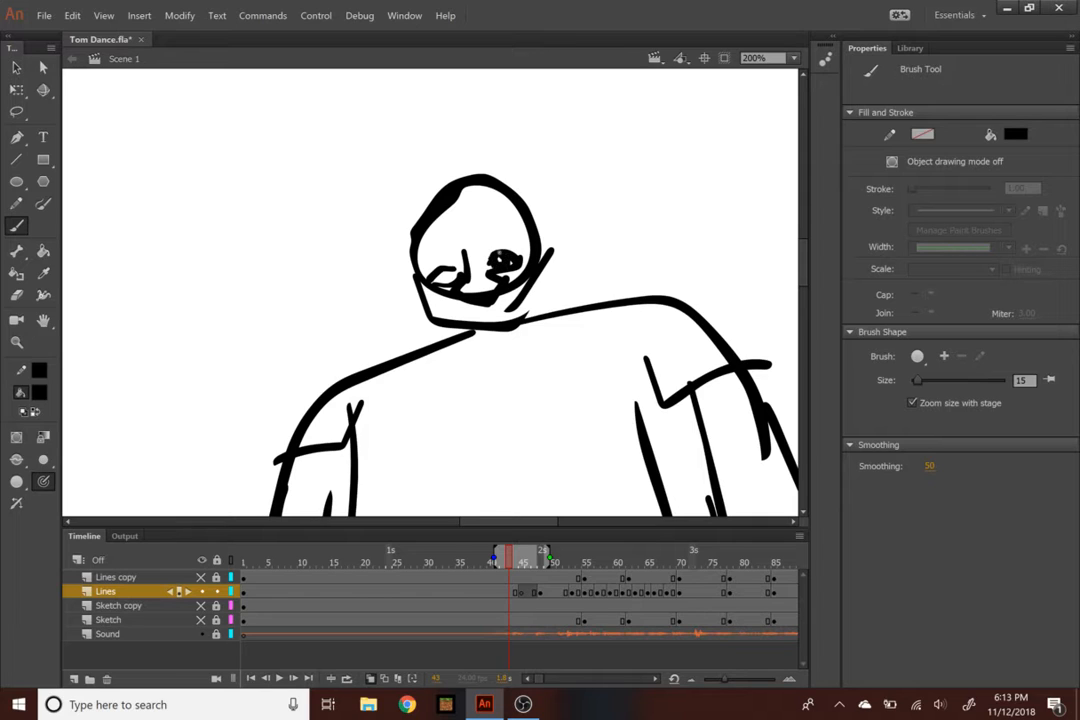
mouse_move(451, 263)
left_mouse_down()
mouse_move(452, 282)
mouse_move(418, 268)
mouse_move(520, 238)
left_mouse_up()
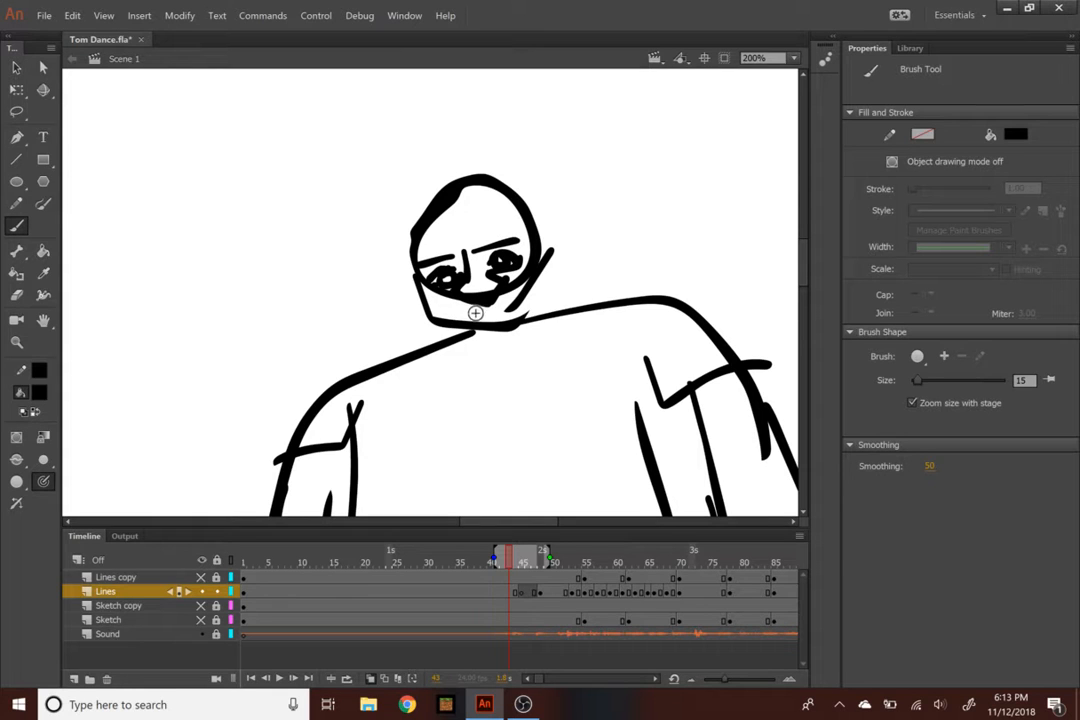
mouse_move(452, 322)
left_mouse_down()
mouse_move(486, 326)
mouse_move(524, 298)
left_mouse_up()
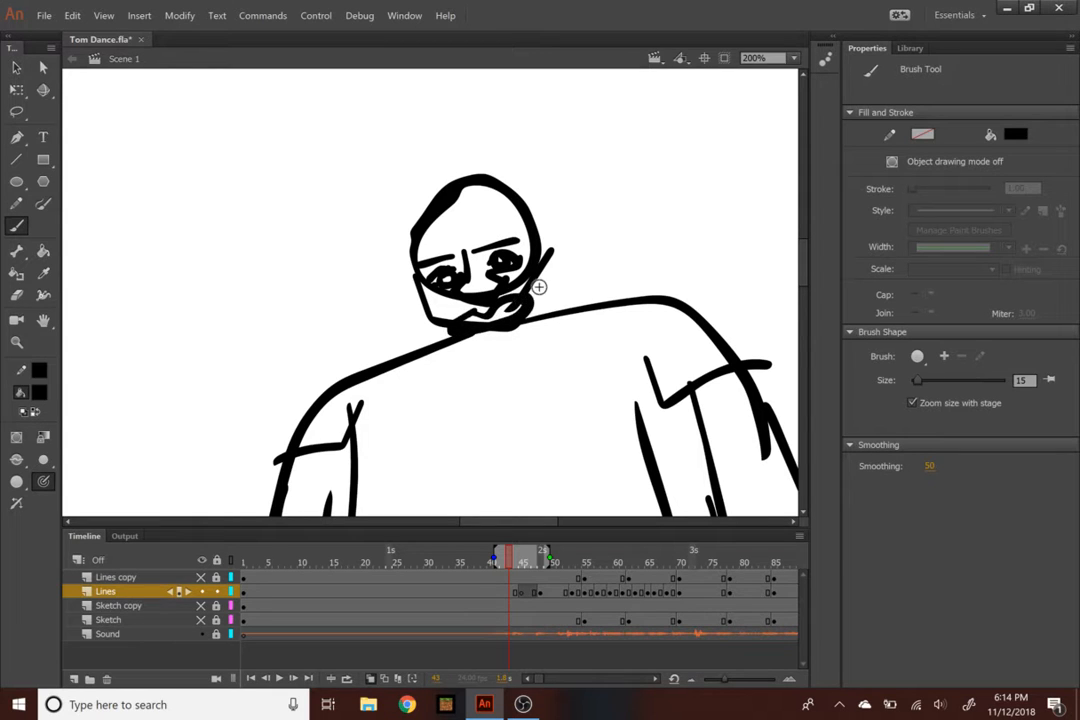
Add a curved tuft of hair on top of the new doodle figure's head
key("ctrl+minus")
key("ctrl+minus")
key("ctrl+minus")
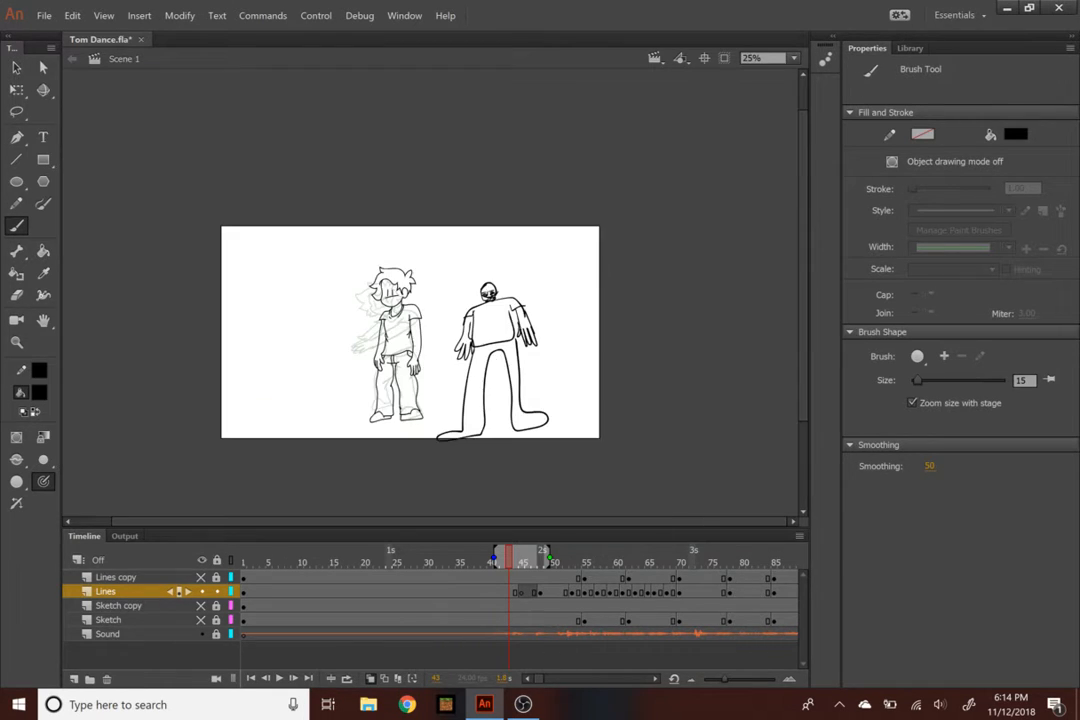
key("ctrl+equal")
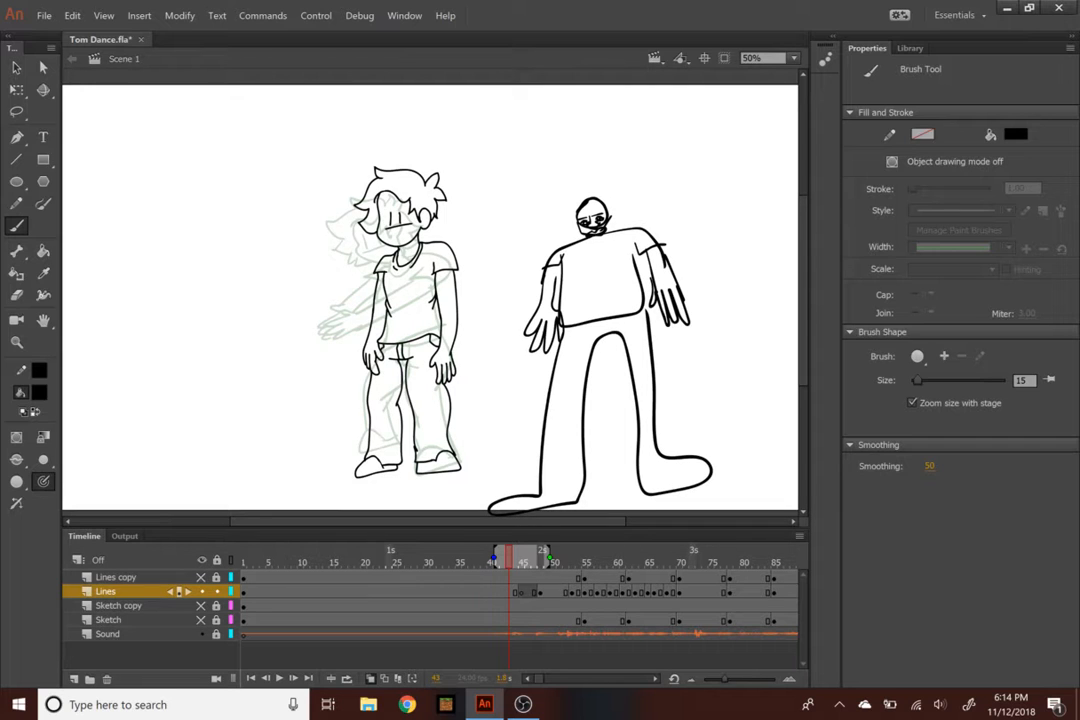
key("ctrl+equal")
key("ctrl+equal")
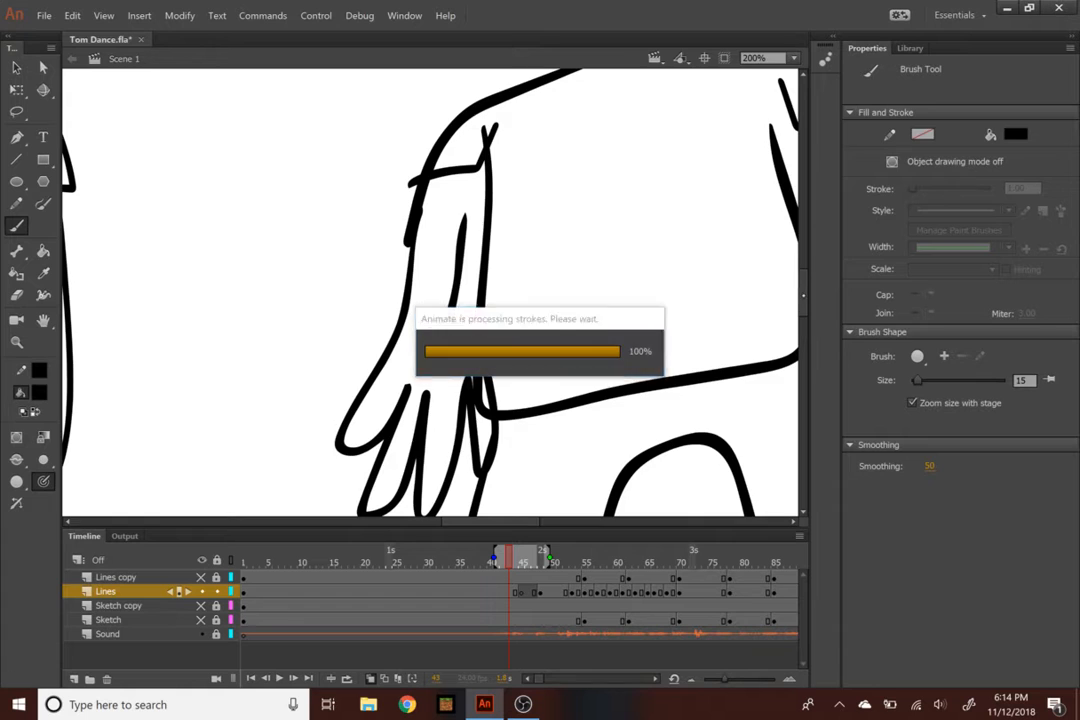
scroll(645, 413, "up", 5)
scroll(645, 413, "right", 4)
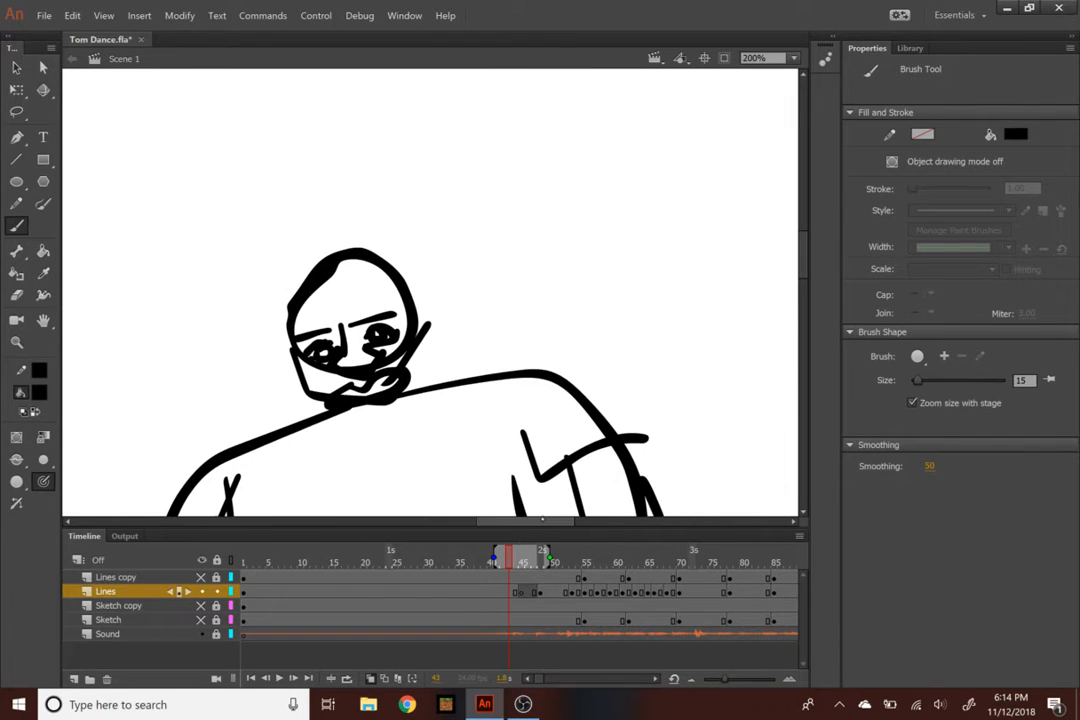
left_click_drag(360, 265, 305, 253)
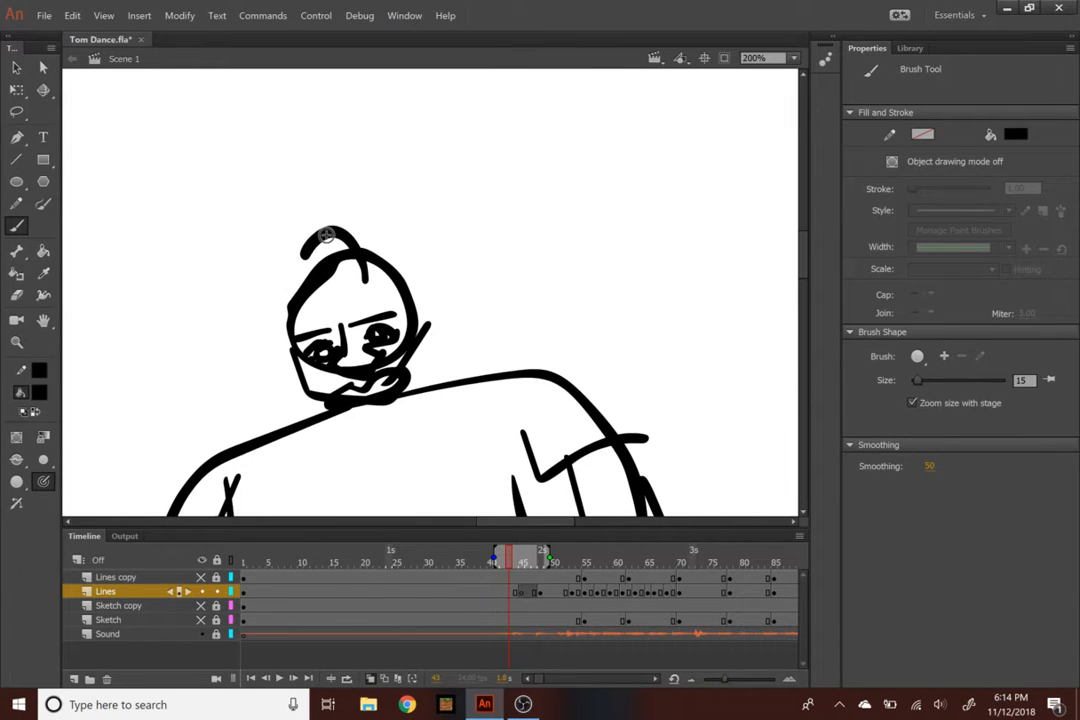
Undo all the strokes of the second doodle figure, leaving only the standing character at frame 43
left_click_drag(803, 253, 803, 265)
key("ctrl+minus")
key("ctrl+minus")
key("ctrl+equal")
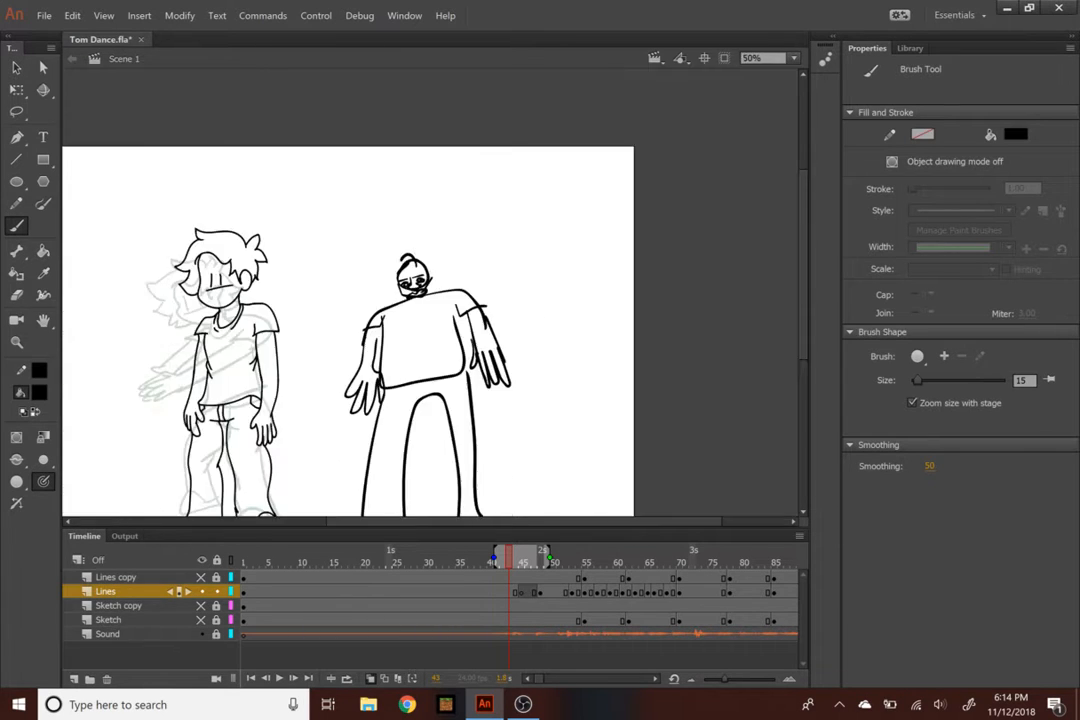
key("ctrl+minus")
key("ctrl+minus")
key("ctrl+equal")
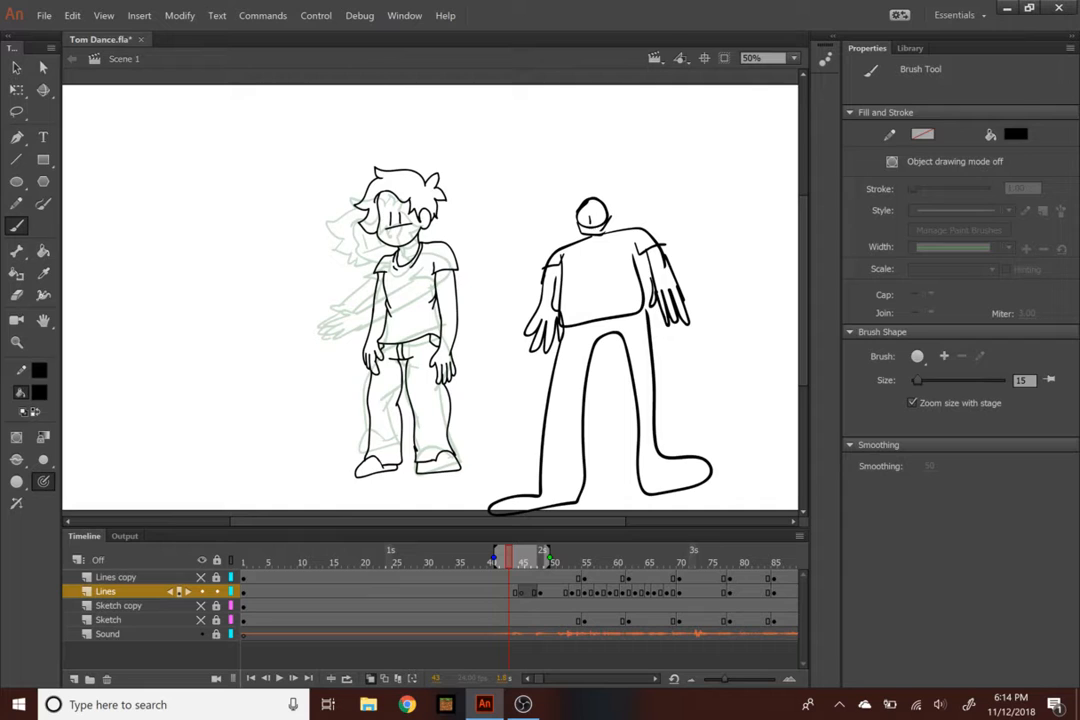
key("ctrl+z")
key("ctrl+z")
key("ctrl+z")
key("ctrl+z")
key("ctrl+z")
key("ctrl+z")
key("ctrl+z")
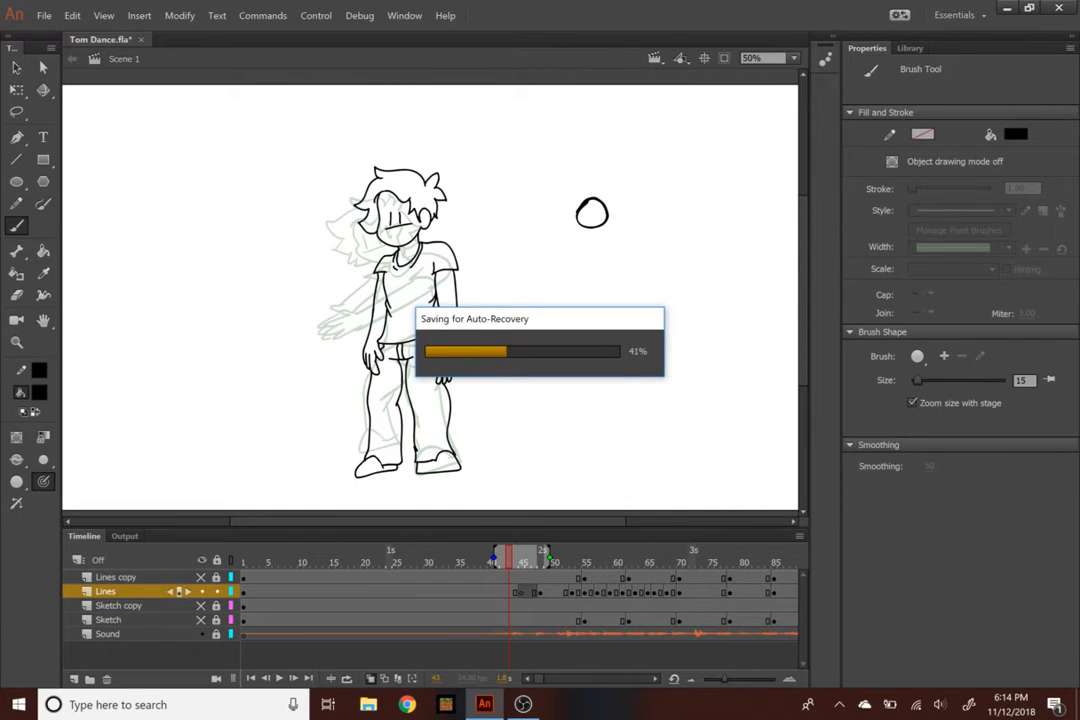
key("ctrl+z")
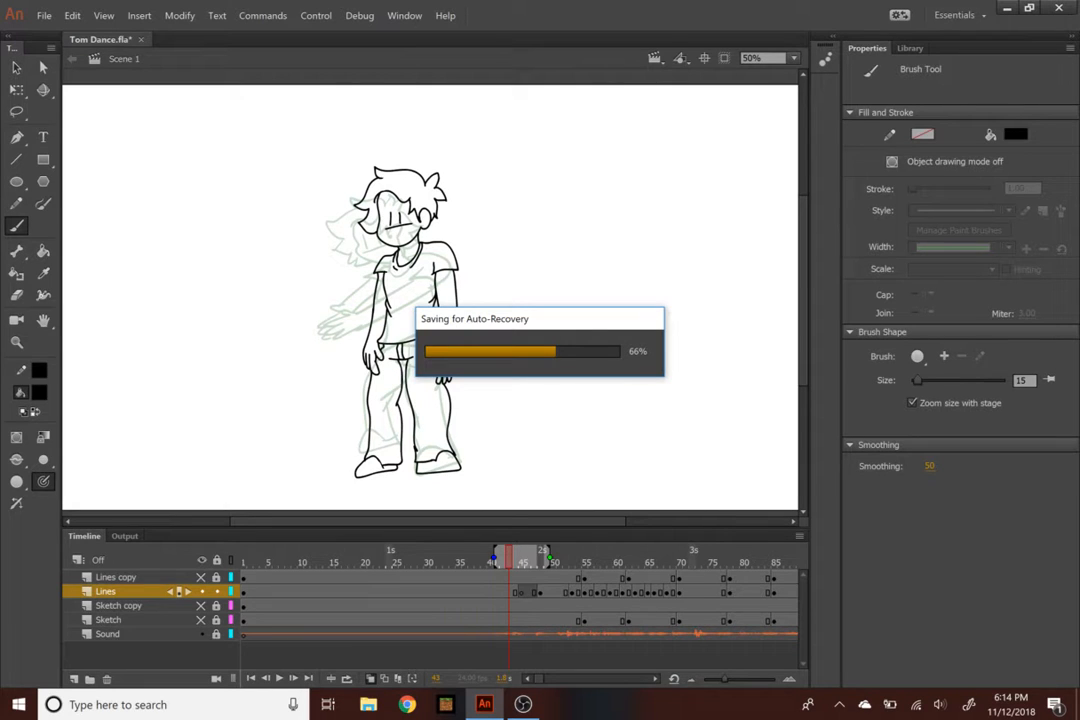
Insert a blank keyframe at frame 50 of the Lines layer, with onion skinning showing the neighbouring poses
left_click_drag(515, 563, 553, 556)
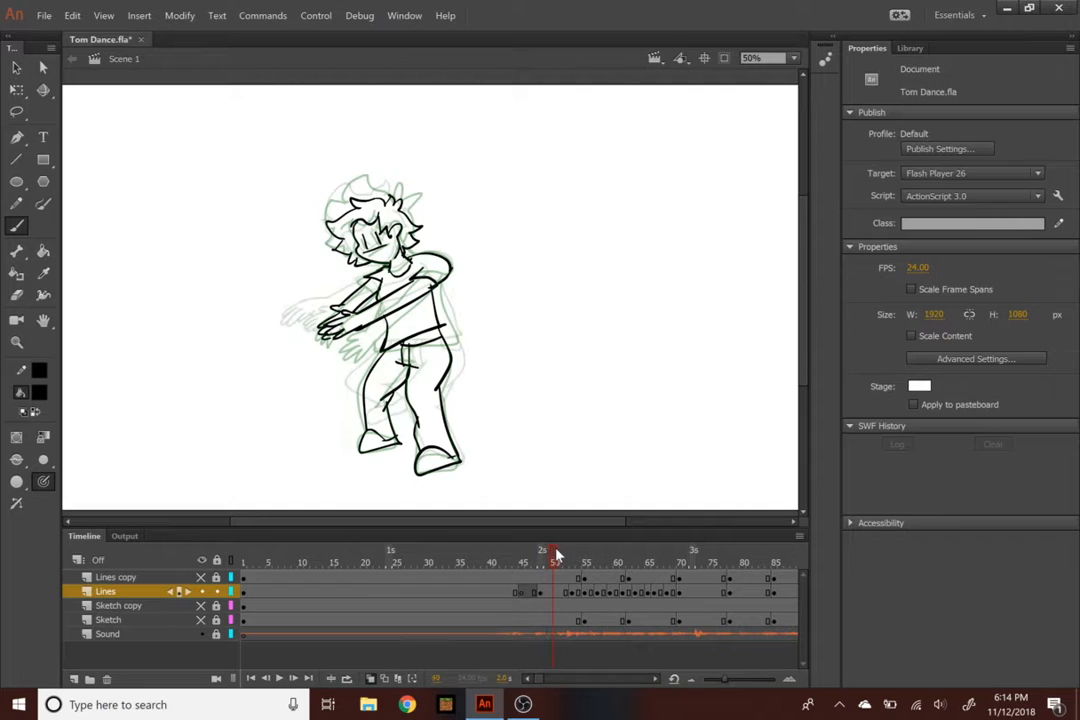
key("alt+shift+o")
mouse_move(554, 555)
left_mouse_down()
mouse_move(540, 552)
mouse_move(552, 548)
left_mouse_up()
left_click_drag(422, 476, 461, 465)
mouse_move(558, 562)
left_mouse_down()
mouse_move(545, 559)
mouse_move(555, 559)
left_mouse_up()
left_click(555, 593)
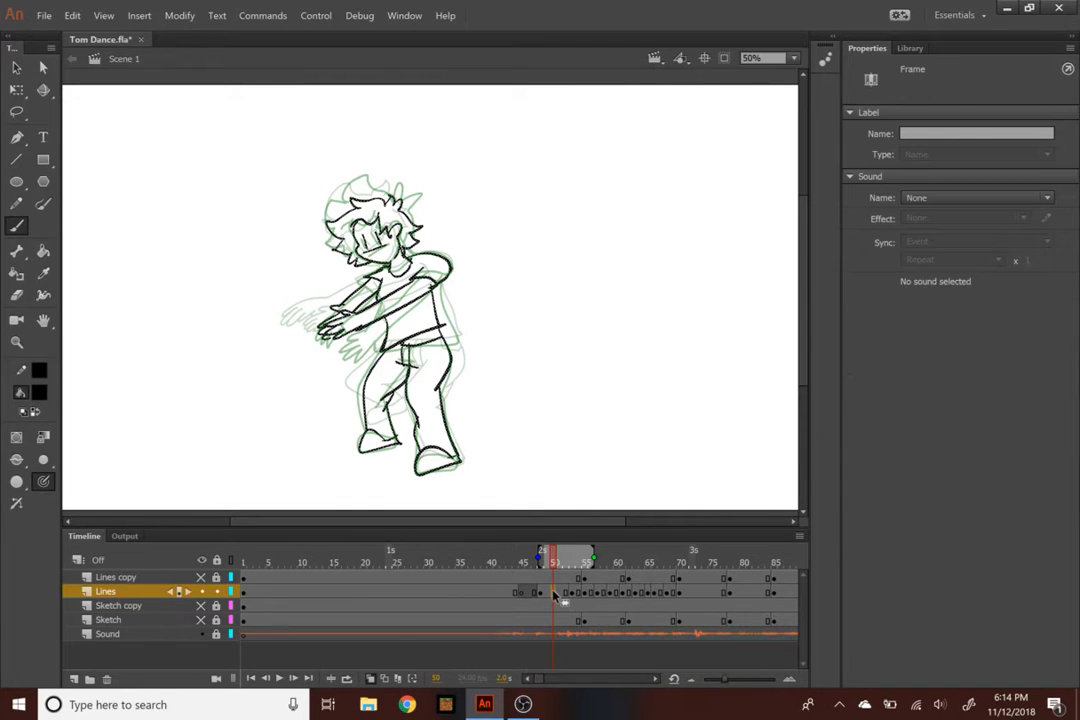
right_click(555, 593)
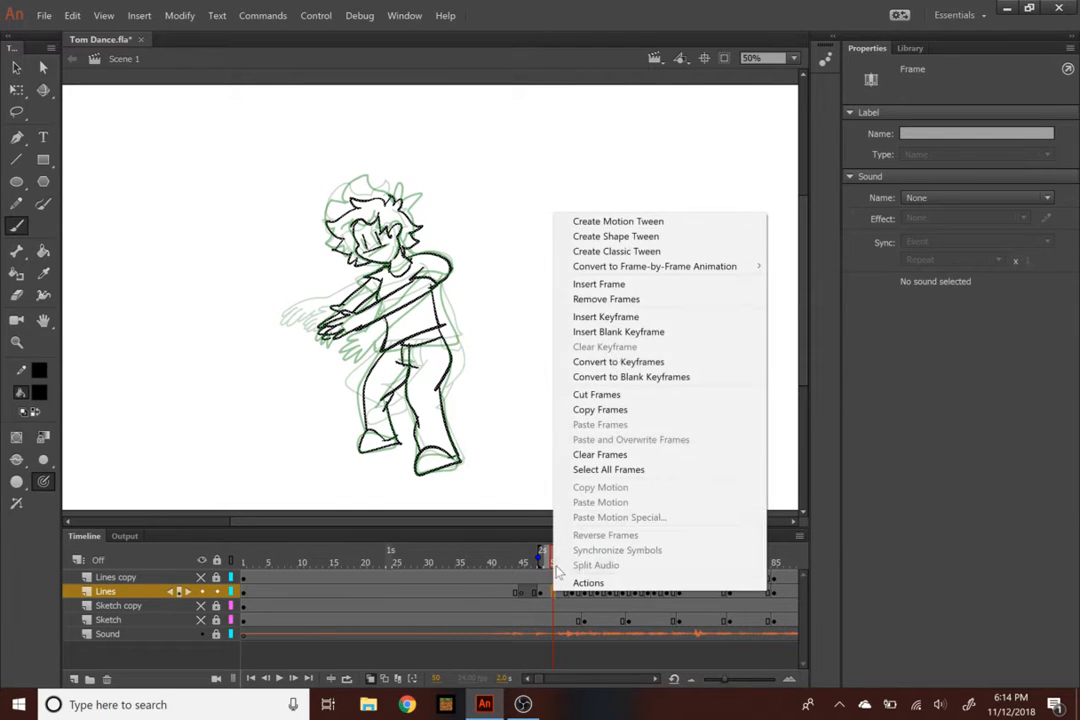
left_click(641, 335)
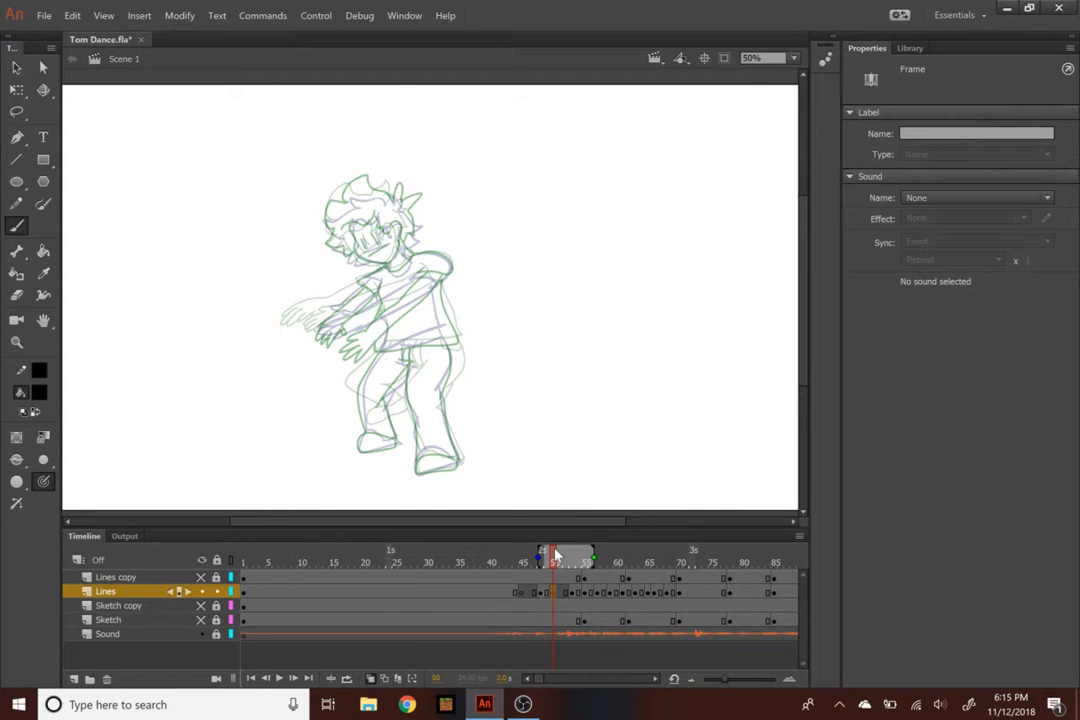
Ink the cheek and jaw line and two eye strokes of the frame 50 head between the onion-skinned poses
key("ctrl+equal")
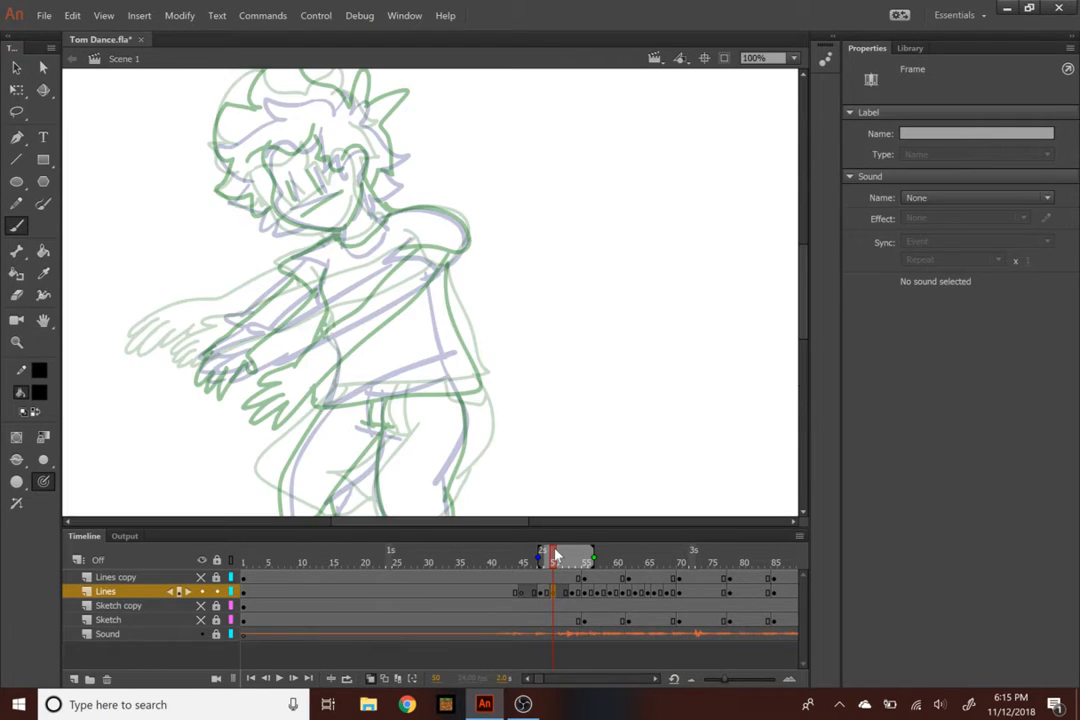
scroll(677, 204, "up", 4)
scroll(762, 272, "left", 3)
key("ctrl+equal")
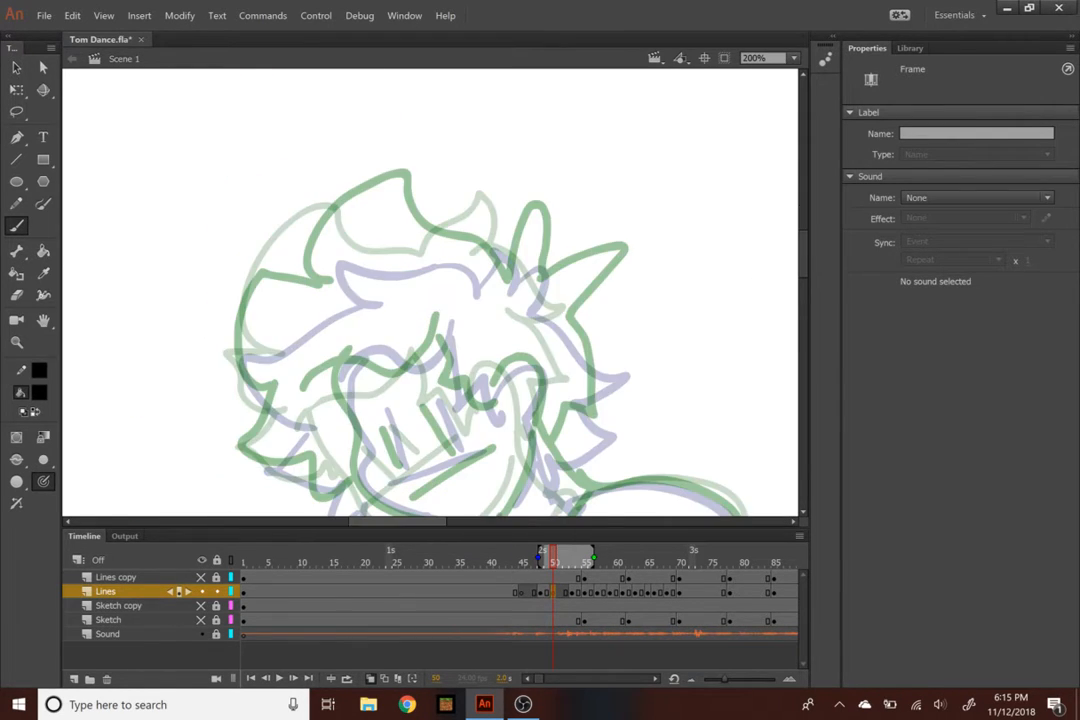
key("ctrl+minus")
key("ctrl+equal")
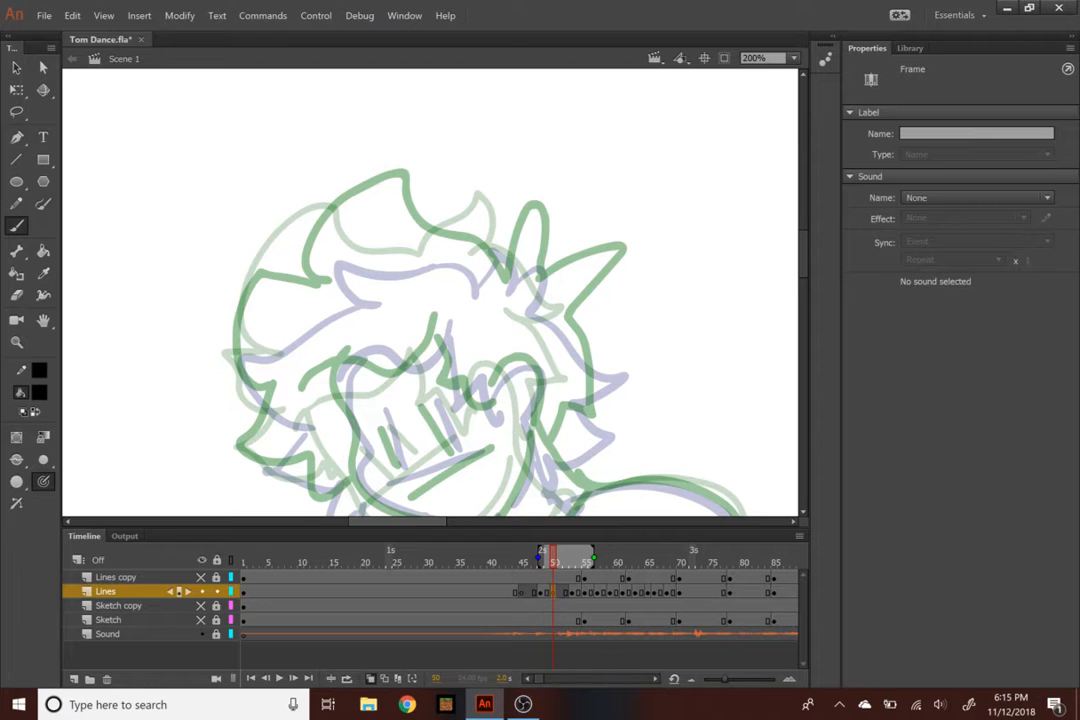
scroll(430, 290, "down", 3)
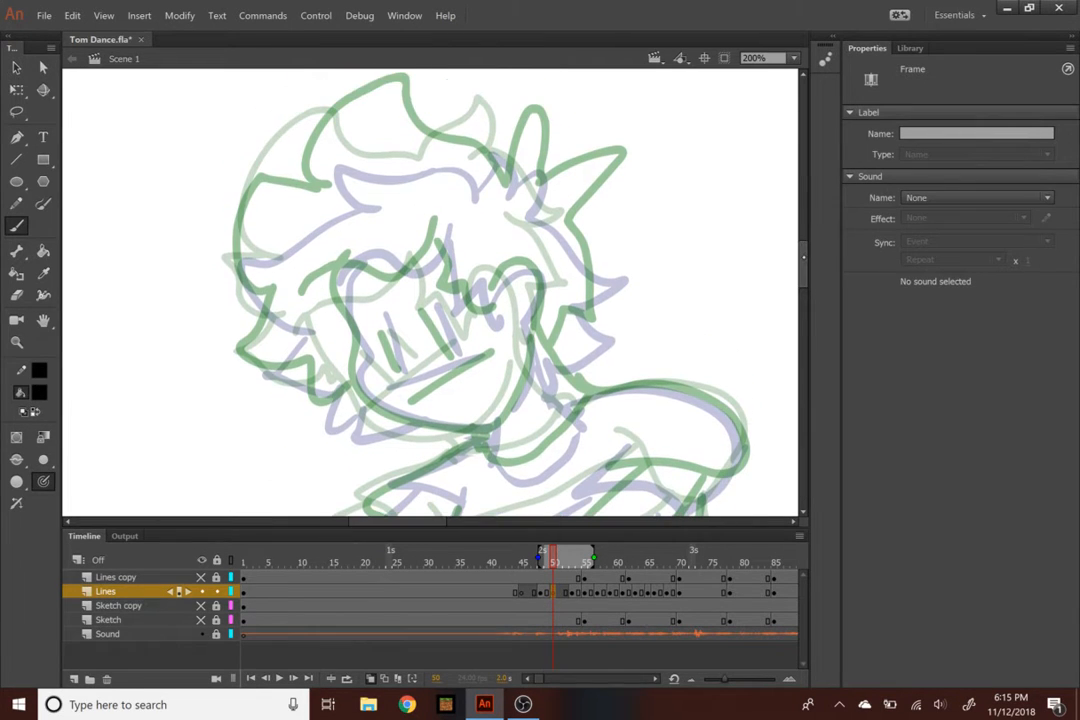
mouse_move(352, 251)
left_mouse_down()
mouse_move(350, 357)
mouse_move(460, 418)
left_mouse_up()
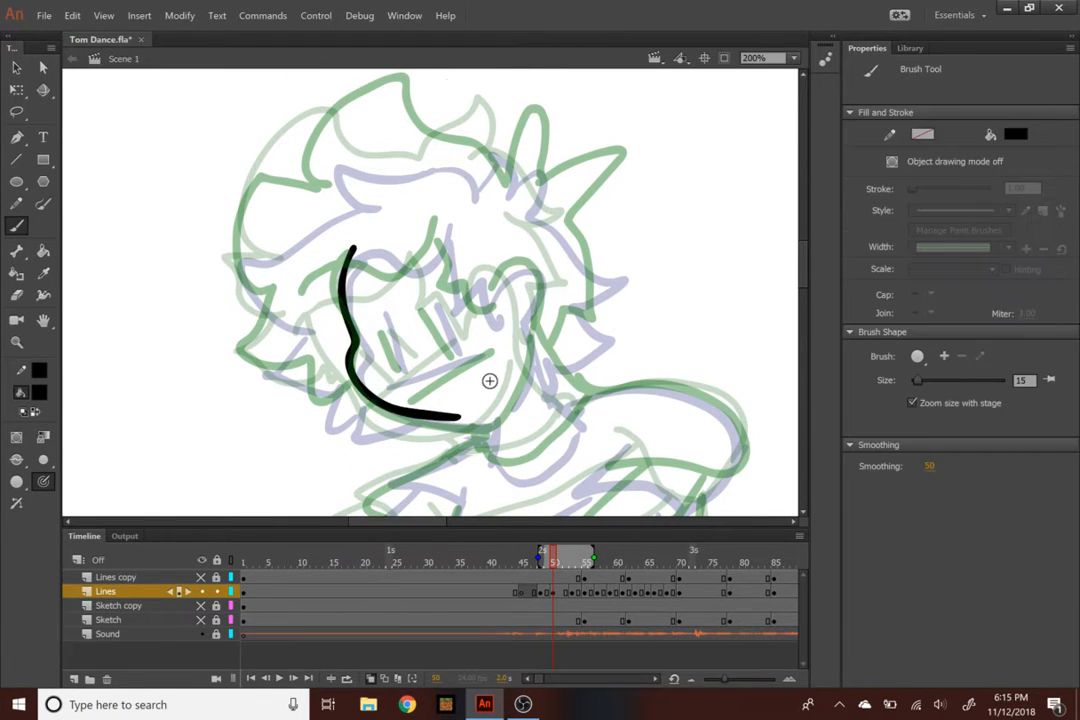
left_click_drag(373, 311, 393, 358)
left_click_drag(425, 298, 446, 344)
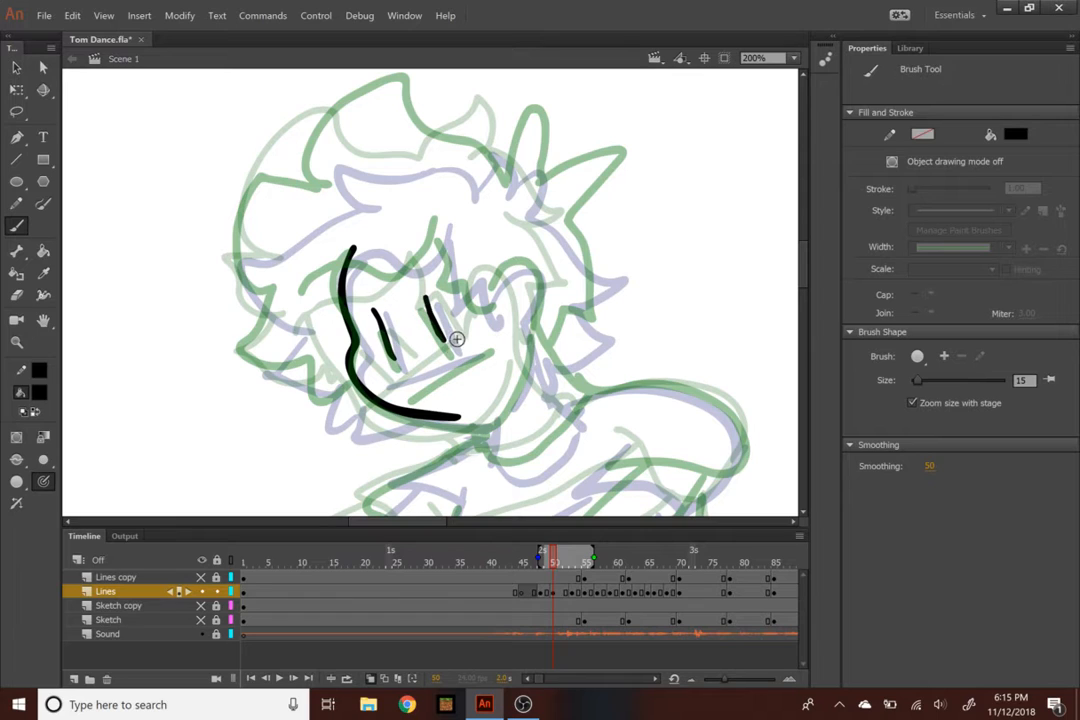
Ink the slanted mouth, the ear and the line at the back of the neck on the frame 50 head
left_click_drag(386, 392, 506, 350)
key("ctrl+z")
left_click_drag(388, 393, 493, 348)
mouse_move(494, 272)
left_mouse_down()
mouse_move(488, 309)
mouse_move(530, 324)
mouse_move(565, 377)
mouse_move(590, 395)
left_mouse_up()
key("ctrl+z")
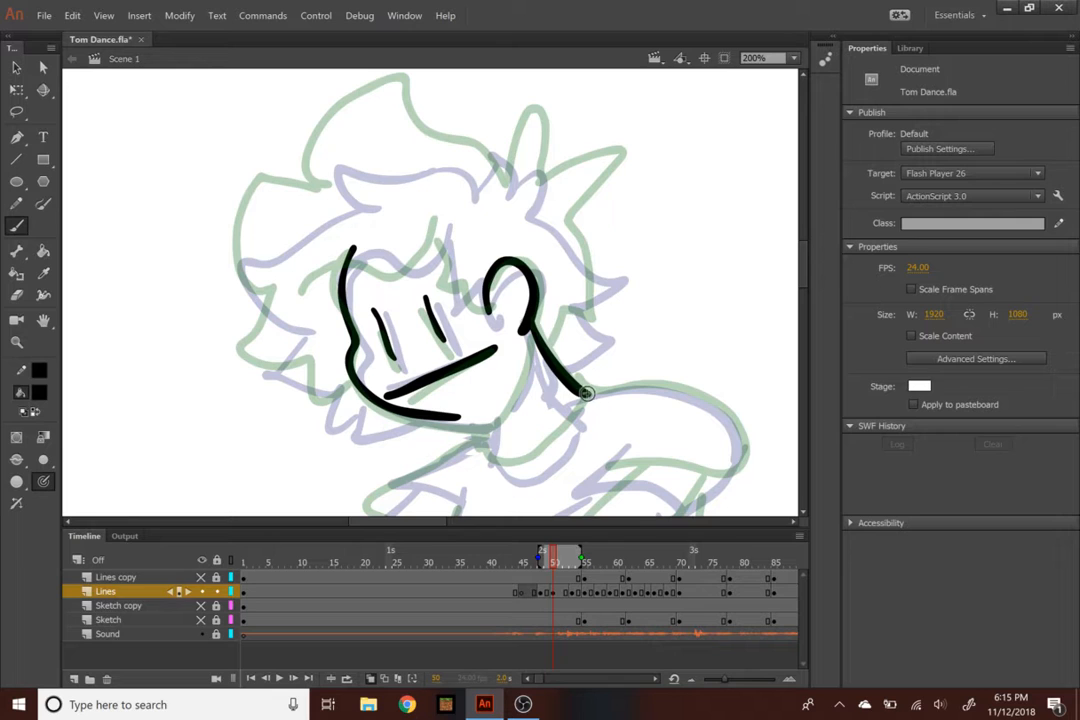
Ink the spiky outer hair outline and the jagged fringe around the face at frame 50
mouse_move(490, 183)
left_mouse_down()
mouse_move(404, 136)
mouse_move(365, 94)
mouse_move(350, 212)
mouse_move(285, 188)
mouse_move(251, 205)
mouse_move(288, 312)
mouse_move(285, 217)
mouse_move(254, 290)
mouse_move(292, 300)
mouse_move(276, 322)
mouse_move(318, 385)
mouse_move(377, 434)
mouse_move(432, 415)
left_mouse_up()
mouse_move(488, 181)
left_mouse_down()
mouse_move(545, 157)
mouse_move(575, 168)
mouse_move(563, 218)
mouse_move(602, 276)
mouse_move(580, 273)
mouse_move(611, 335)
mouse_move(552, 364)
left_mouse_up()
key("ctrl+minus")
key("ctrl+minus")
key("ctrl+equal")
key("ctrl+equal")
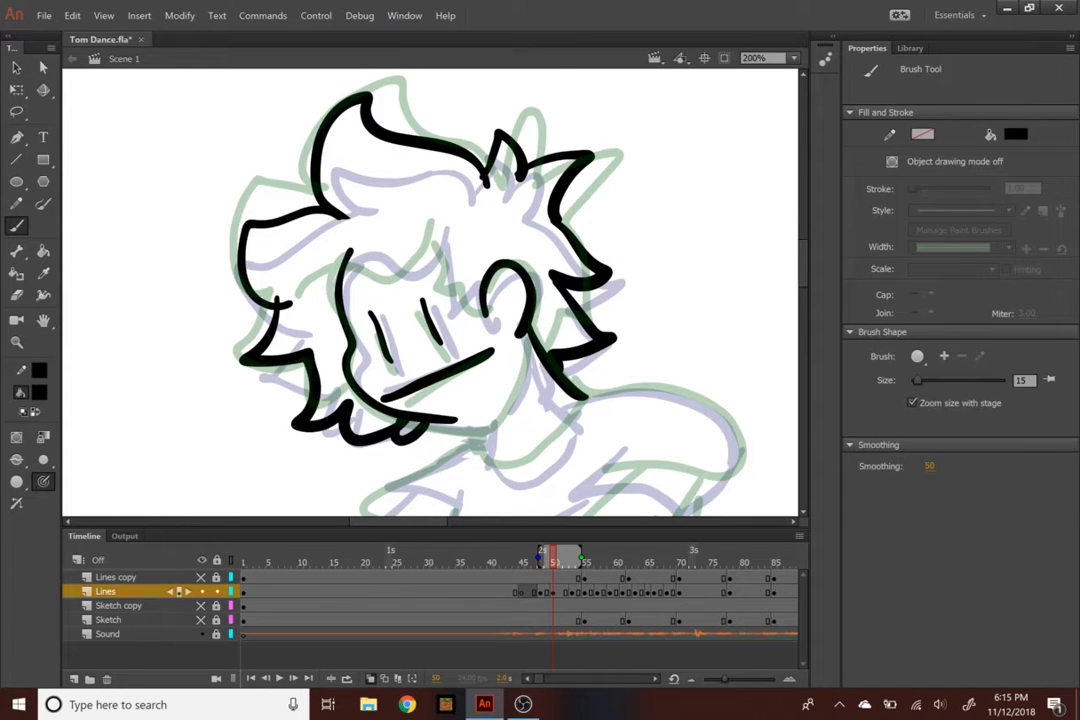
mouse_move(472, 298)
left_mouse_down()
mouse_move(438, 249)
mouse_move(414, 270)
mouse_move(370, 258)
mouse_move(322, 270)
left_mouse_up()
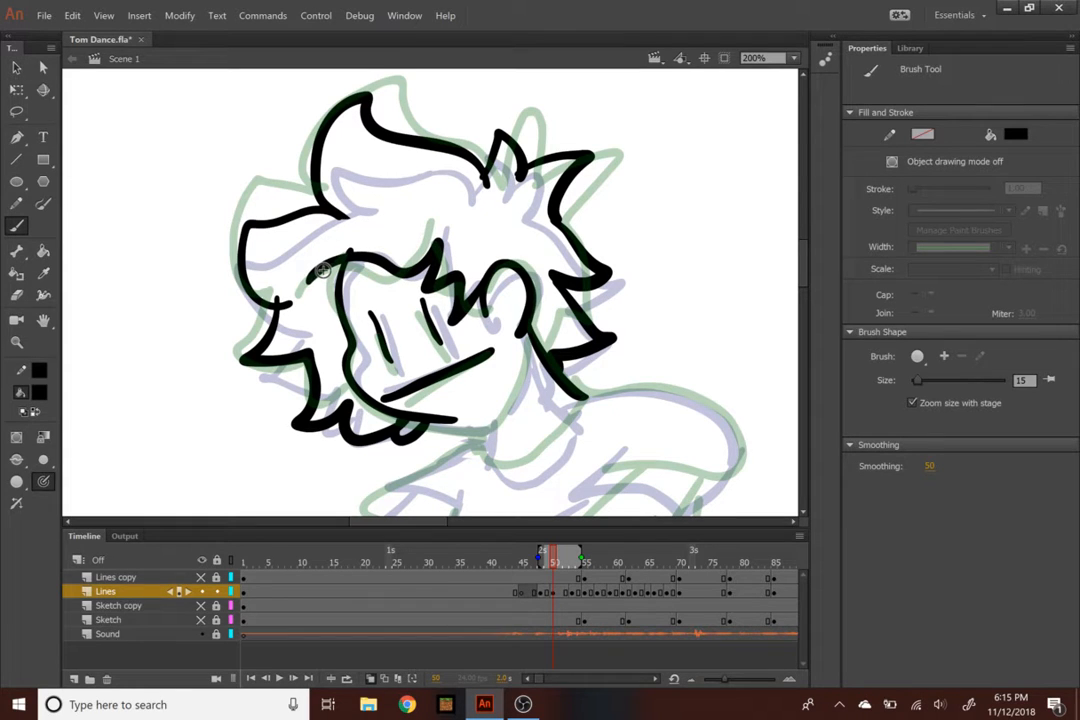
scroll(678, 225, "down", 5)
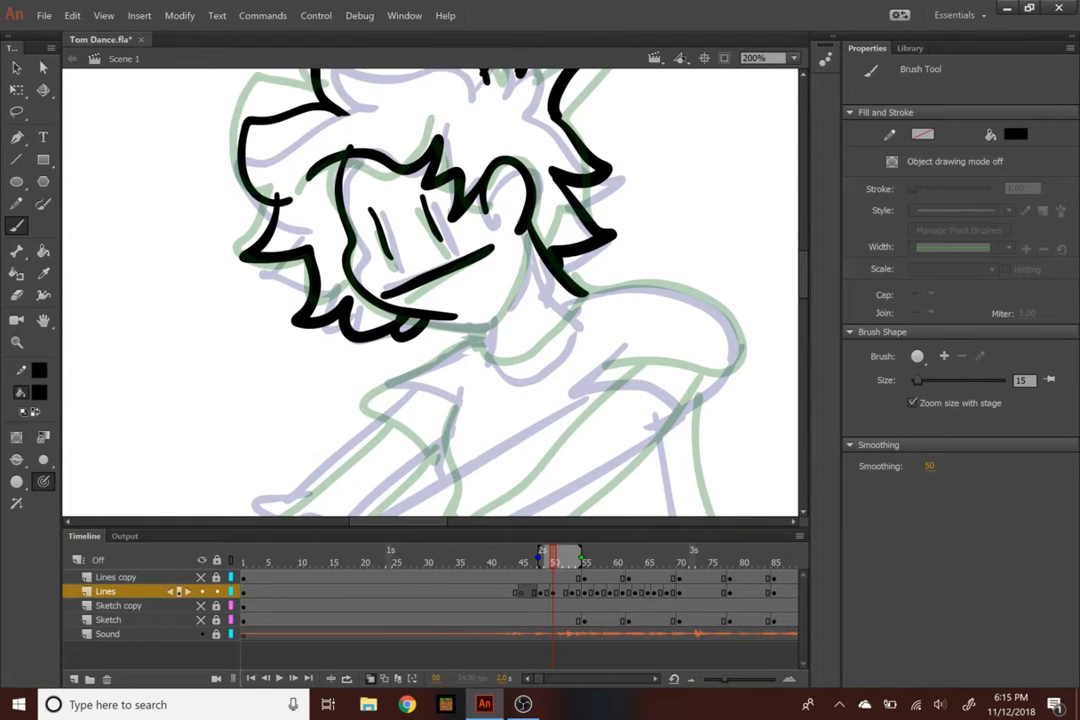
Ink the jaw corner, the shirt collar, the rounded near shoulder with its sleeve, and the far sleeve at frame 50
left_click_drag(451, 306, 504, 292)
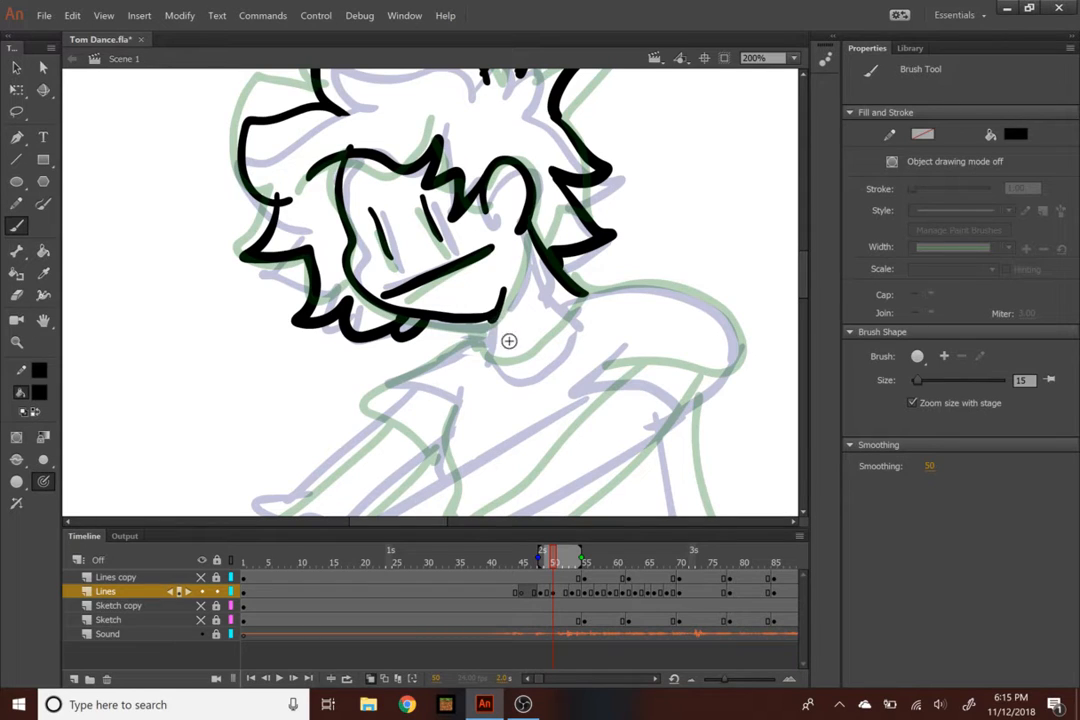
mouse_move(498, 318)
left_mouse_down()
mouse_move(518, 369)
mouse_move(580, 298)
mouse_move(728, 320)
mouse_move(628, 342)
left_mouse_up()
mouse_move(495, 322)
left_mouse_down()
mouse_move(383, 398)
mouse_move(440, 432)
left_mouse_up()
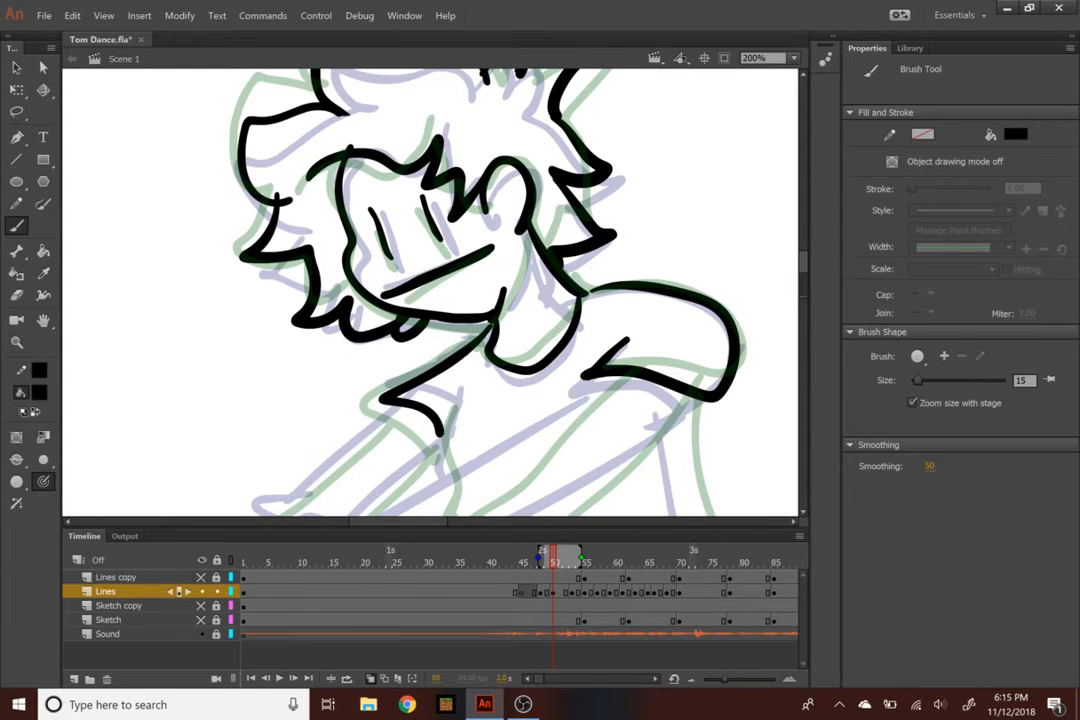
Ink the two long lines of the near forearm and its outstretched hand with fingers at frame 50
scroll(788, 286, "down", 3)
left_click_drag(585, 250, 330, 450)
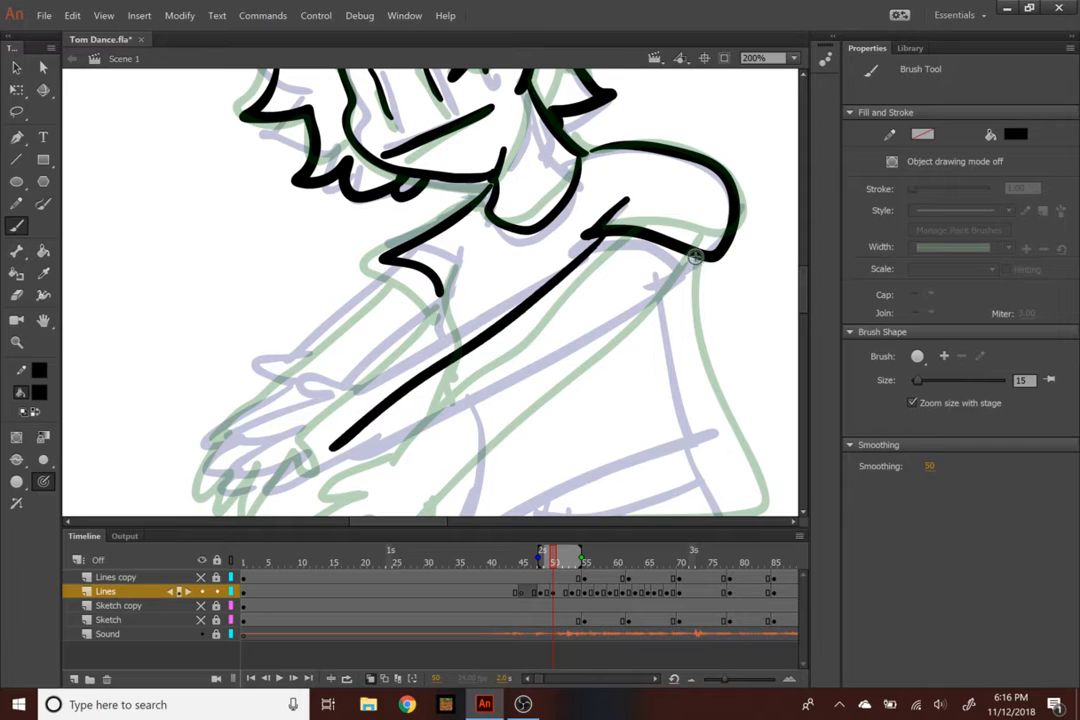
left_click_drag(700, 255, 392, 452)
scroll(509, 361, "down", 2)
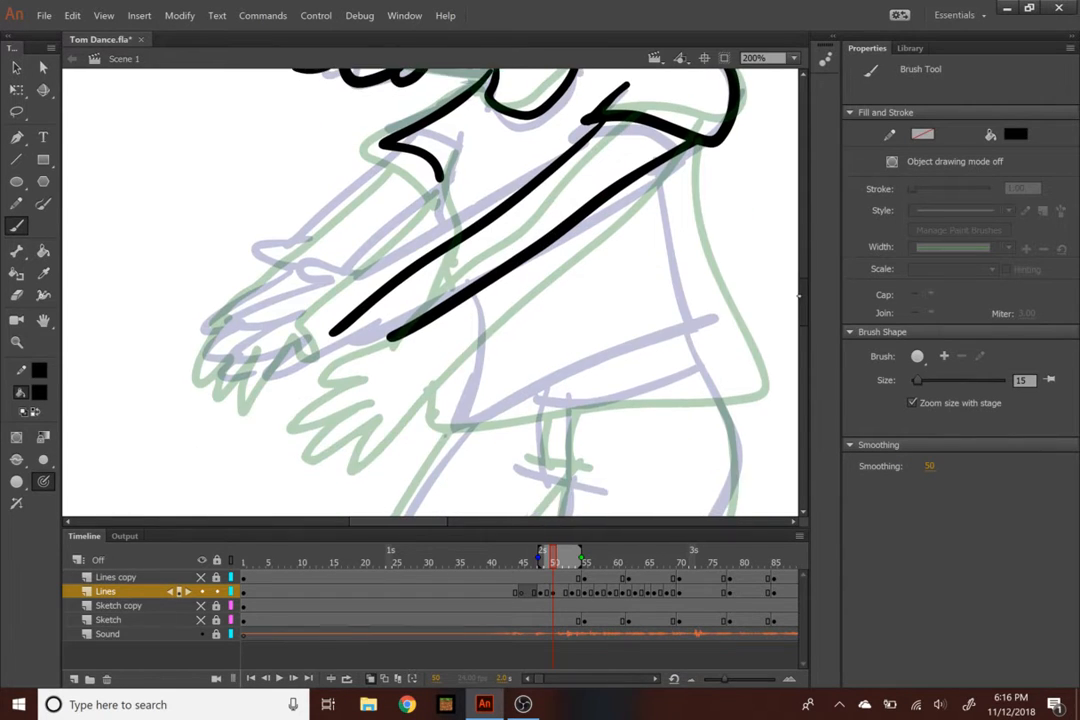
mouse_move(330, 350)
left_mouse_down()
mouse_move(288, 357)
mouse_move(255, 385)
left_mouse_up()
mouse_move(372, 374)
left_mouse_down()
mouse_move(270, 408)
mouse_move(280, 436)
left_mouse_up()
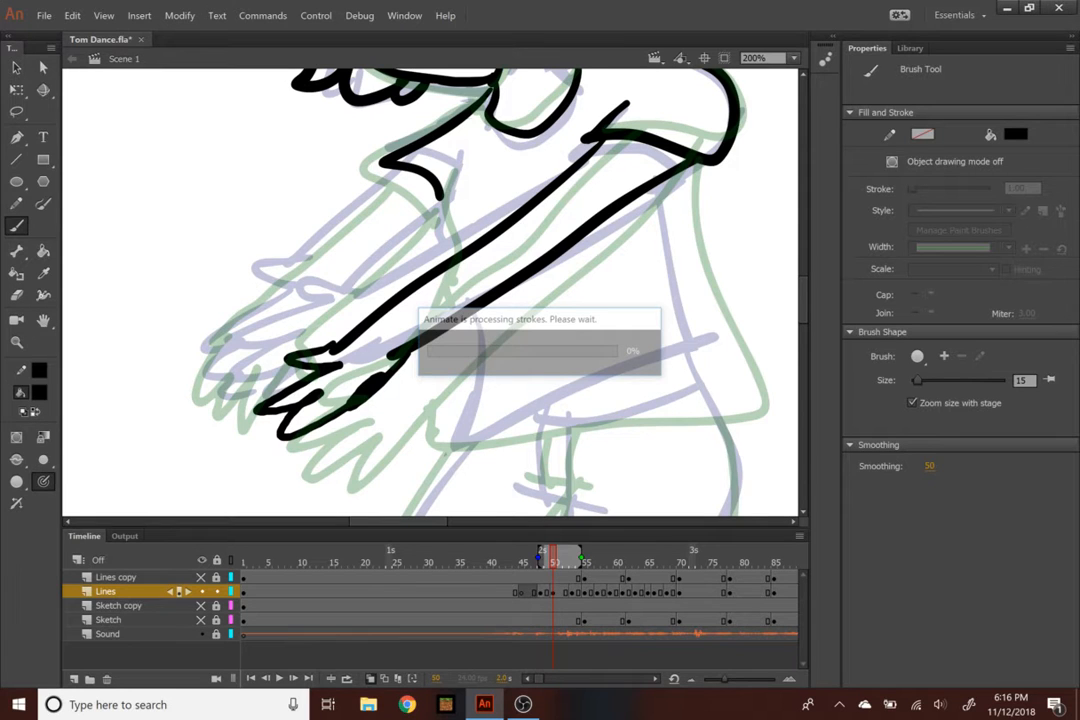
mouse_move(612, 318)
left_mouse_down()
mouse_move(560, 440)
mouse_move(726, 413)
left_mouse_up()
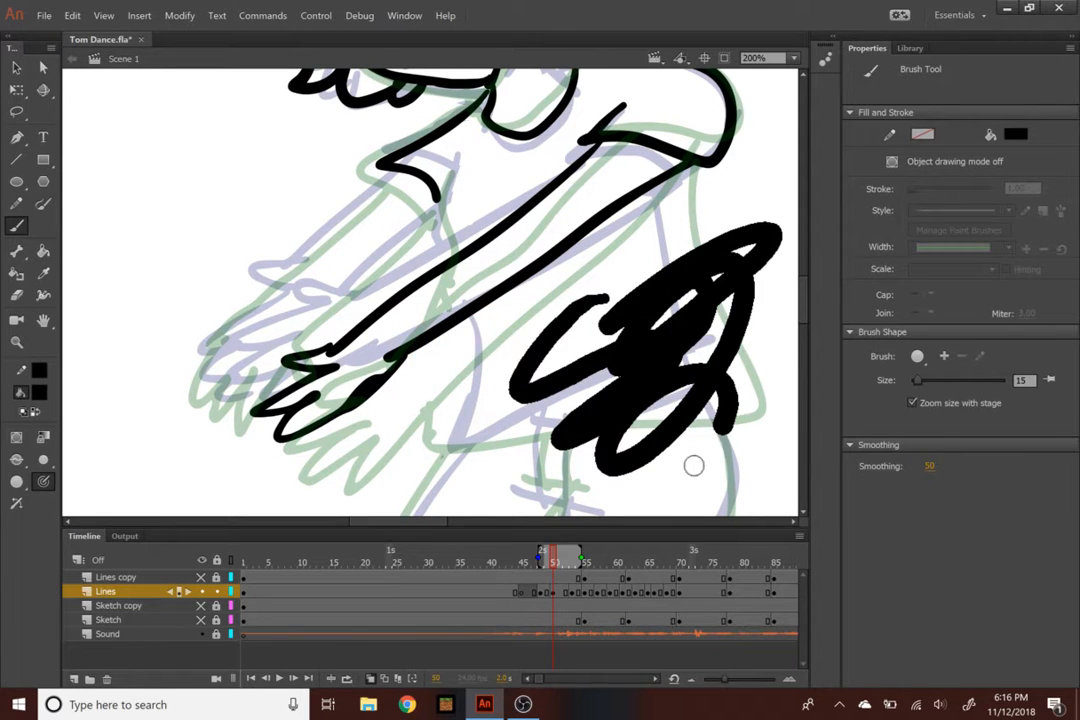
key("ctrl+z")
mouse_move(655, 362)
left_mouse_down()
mouse_move(655, 413)
mouse_move(683, 312)
left_mouse_up()
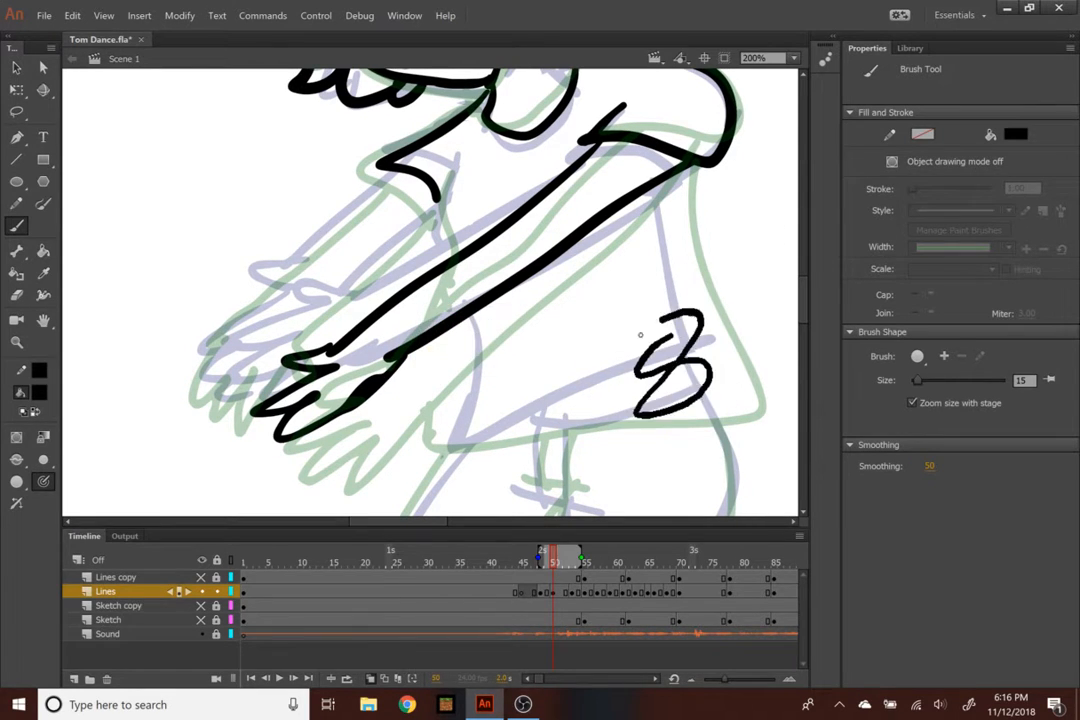
key("ctrl+z")
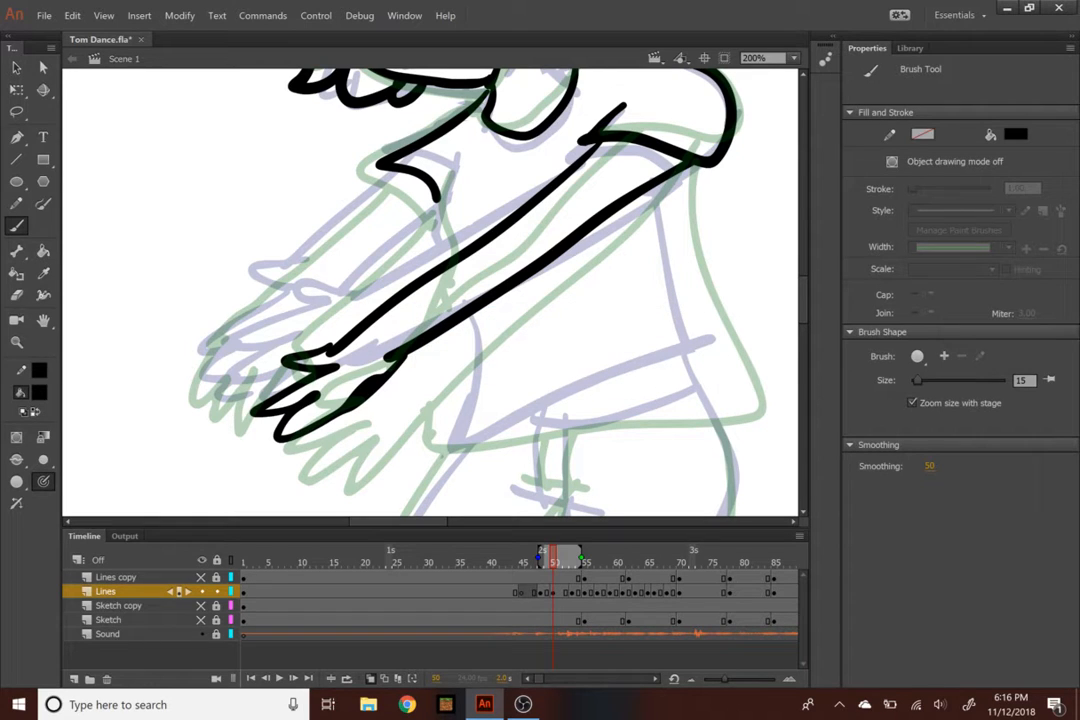
Set the brush size to 13 and ink the chest-side line, the far arm and its fingers behind the near arm
left_click(45, 459)
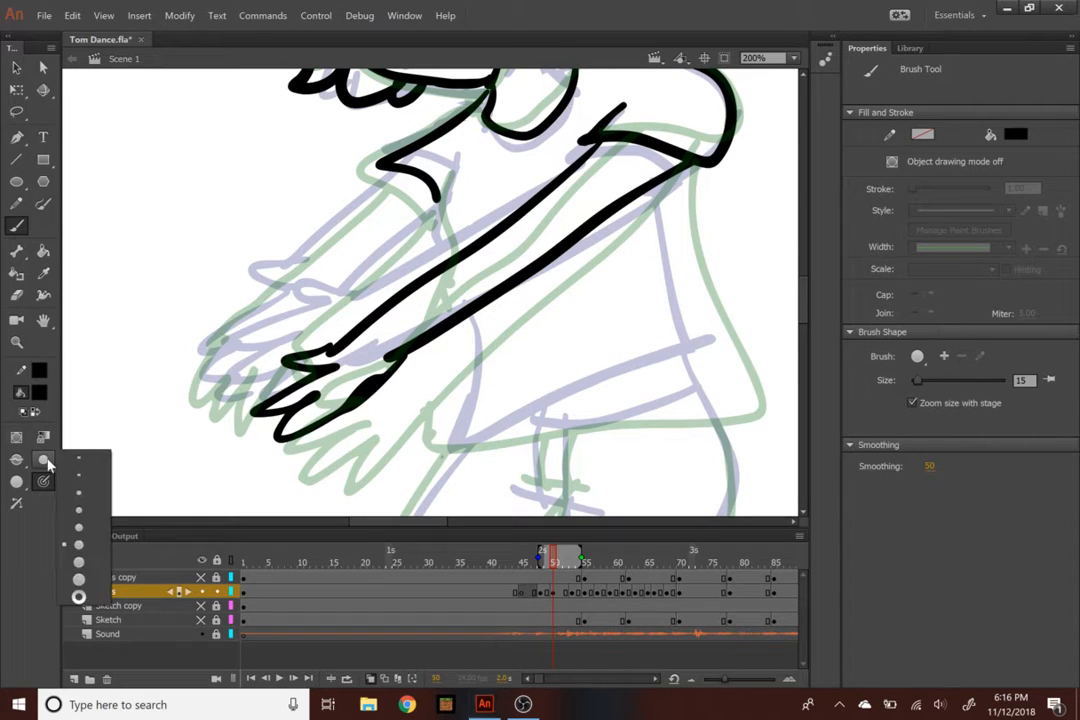
left_click(79, 528)
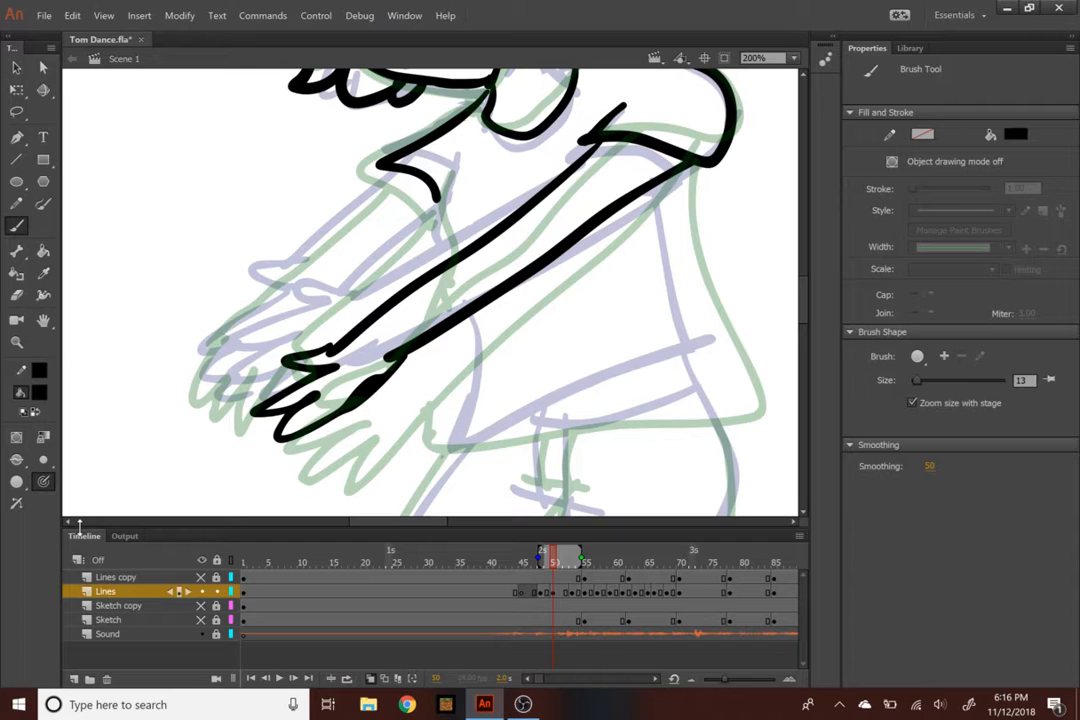
left_click_drag(457, 159, 453, 247)
scroll(802, 290, "up", 5)
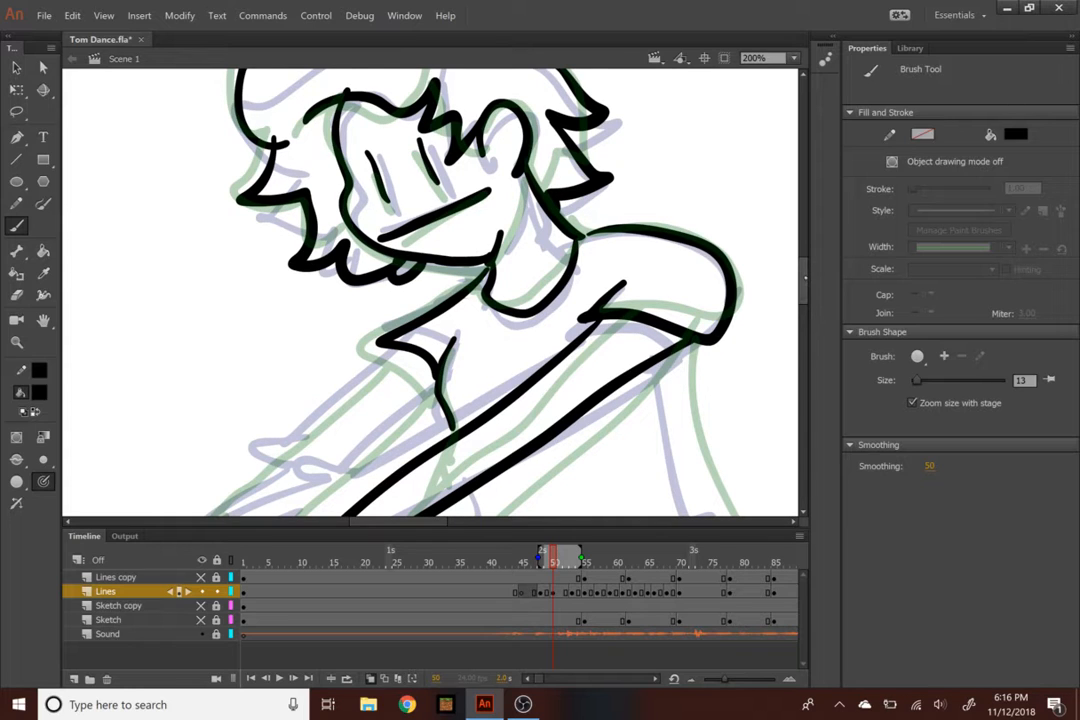
scroll(813, 265, "down", 5)
mouse_move(393, 212)
left_mouse_down()
mouse_move(312, 293)
mouse_move(262, 311)
mouse_move(254, 381)
mouse_move(228, 418)
left_mouse_up()
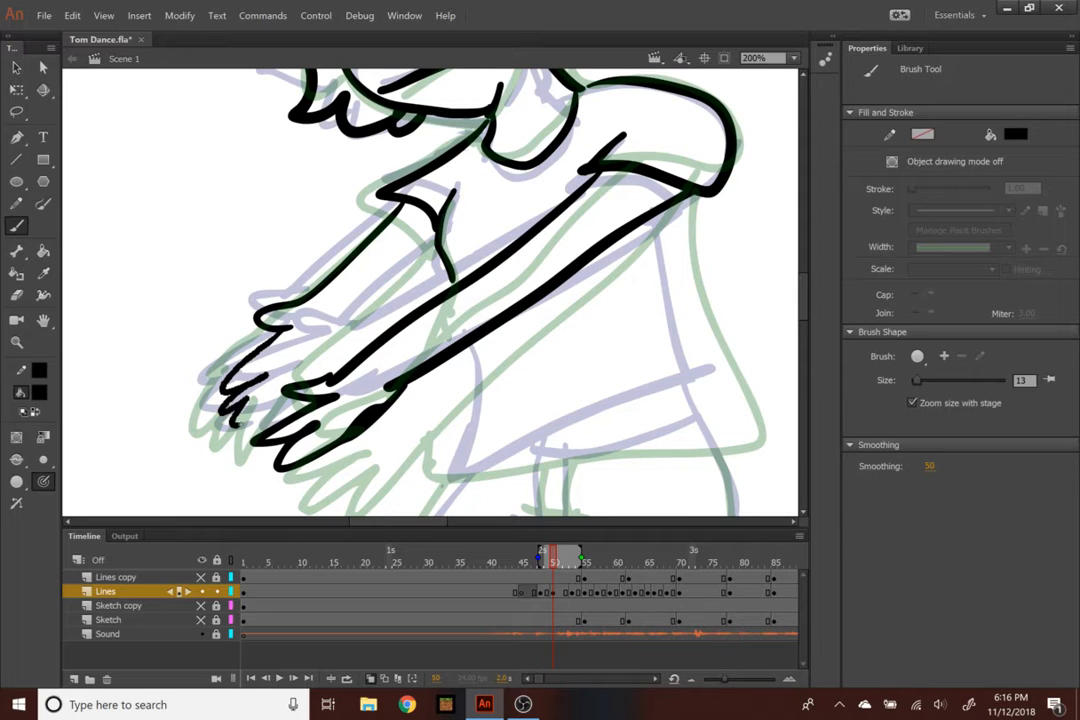
left_click_drag(438, 254, 313, 379)
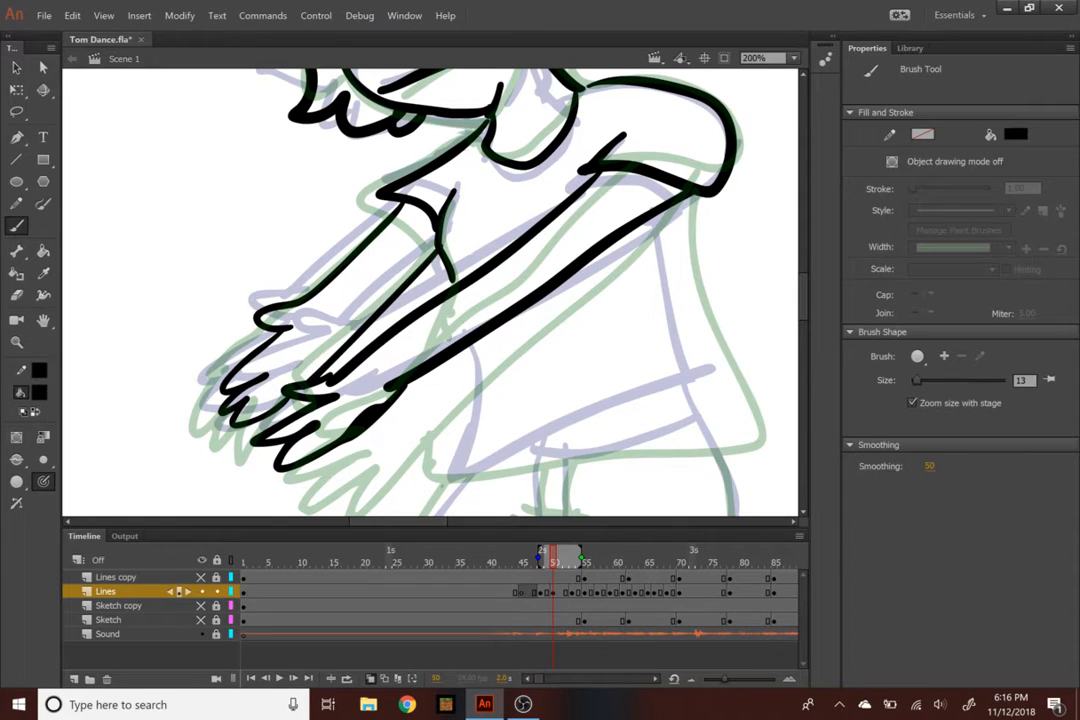
Ink the shirt's back edge, slanted hem and front edge below the near arm at frame 50
key("ctrl+minus")
key("ctrl+minus")
key("ctrl+equal")
mouse_move(555, 270)
left_mouse_down()
mouse_move(580, 366)
mouse_move(441, 411)
left_mouse_up()
mouse_move(450, 331)
left_mouse_down()
mouse_move(456, 372)
mouse_move(441, 410)
left_mouse_up()
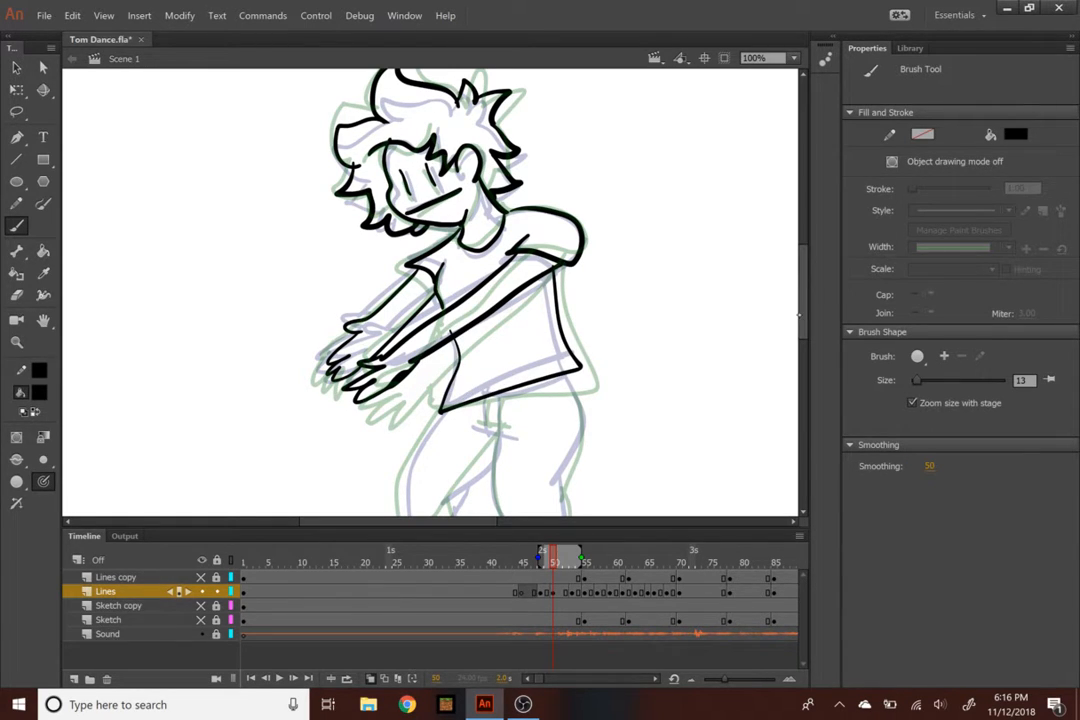
Ink both trouser legs and both shoes of the frame 50 pose, following the onion-skinned legs
scroll(580, 290, "down", 3)
left_click_drag(575, 268, 557, 390)
scroll(594, 341, "down", 3)
mouse_move(565, 284)
left_mouse_down()
mouse_move(595, 406)
mouse_move(545, 388)
mouse_move(516, 408)
mouse_move(588, 404)
left_mouse_up()
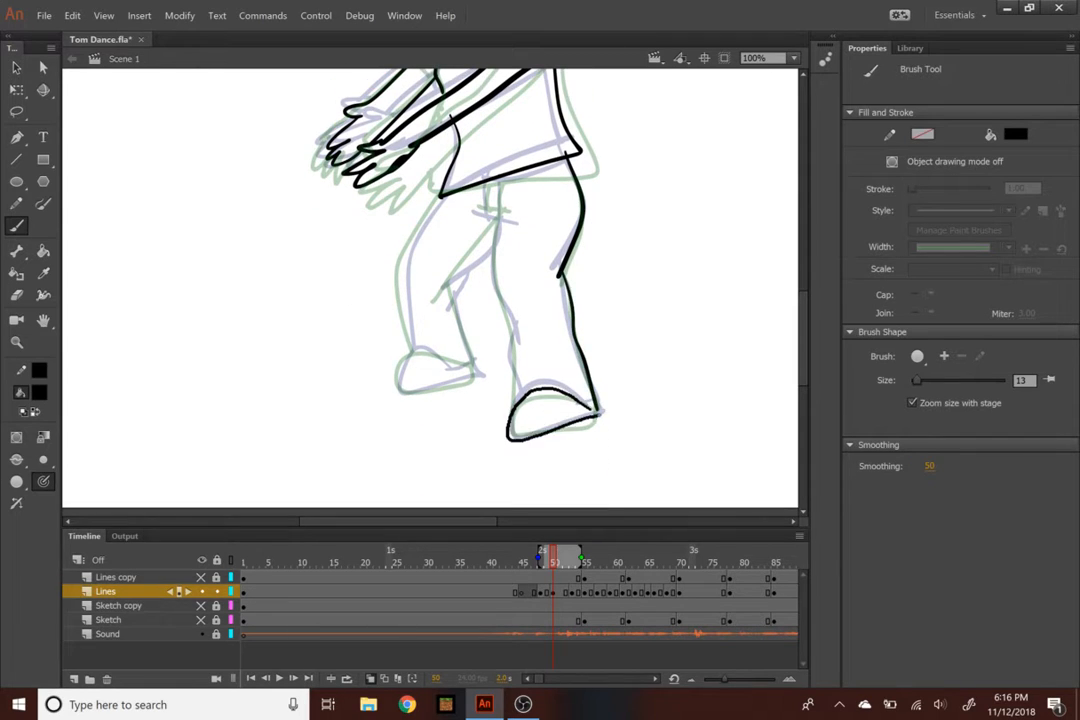
left_click_drag(497, 212, 502, 305)
mouse_move(443, 274)
left_mouse_down()
mouse_move(437, 335)
mouse_move(470, 378)
mouse_move(415, 345)
mouse_move(400, 385)
mouse_move(472, 380)
left_mouse_up()
left_click_drag(442, 194, 410, 335)
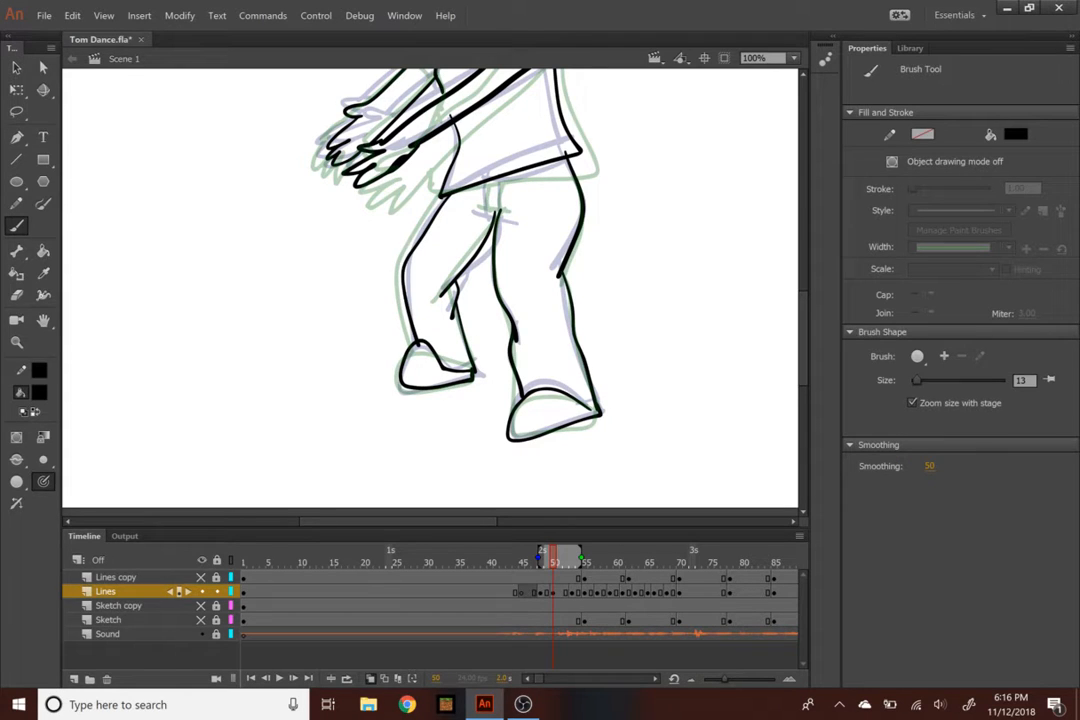
Play back the dance from the standing pose before frame 45 and check the frame 60 pose with onion skinning briefly off
key("ctrl+minus")
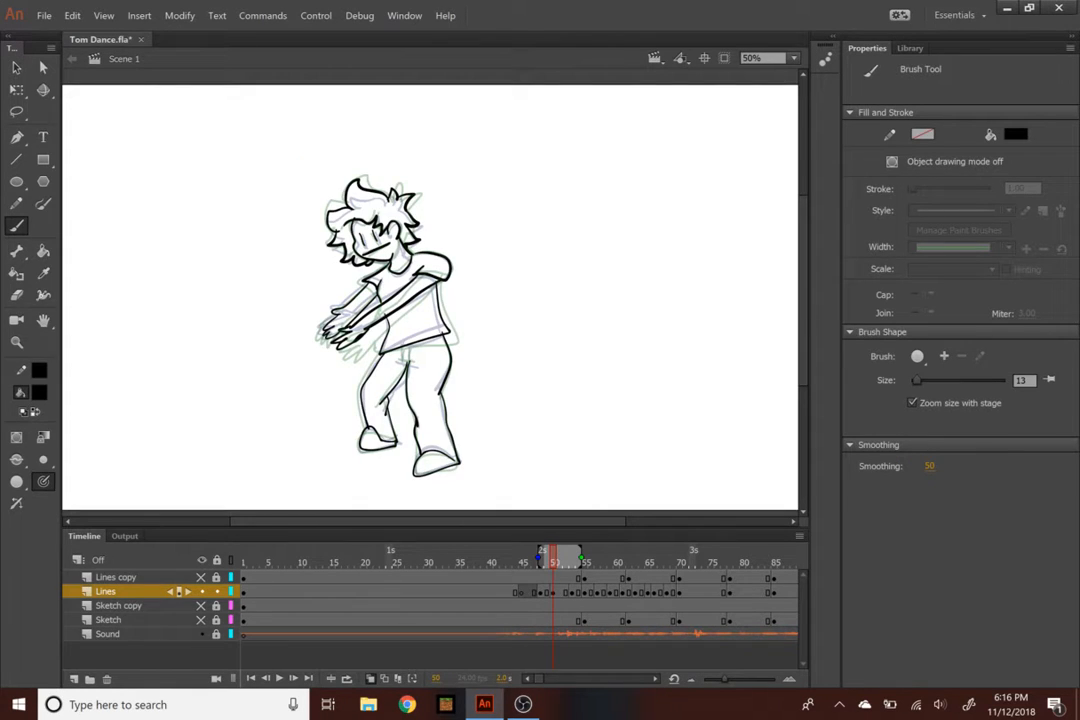
left_click_drag(513, 567, 455, 565)
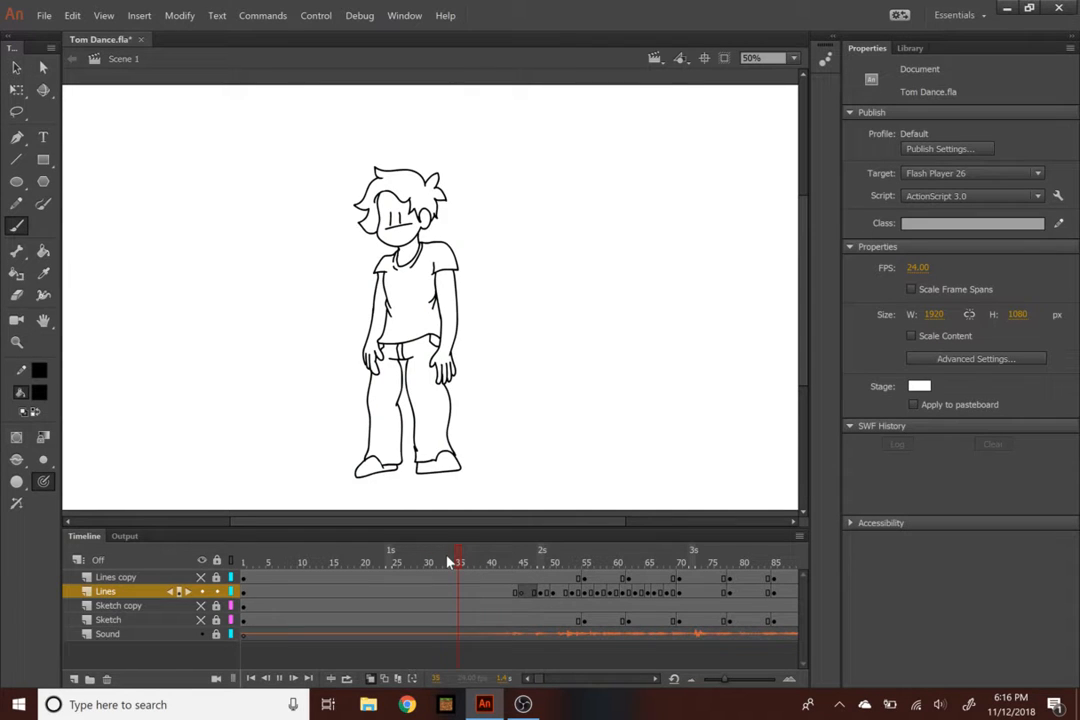
key("Return")
key("Return")
left_click(503, 563)
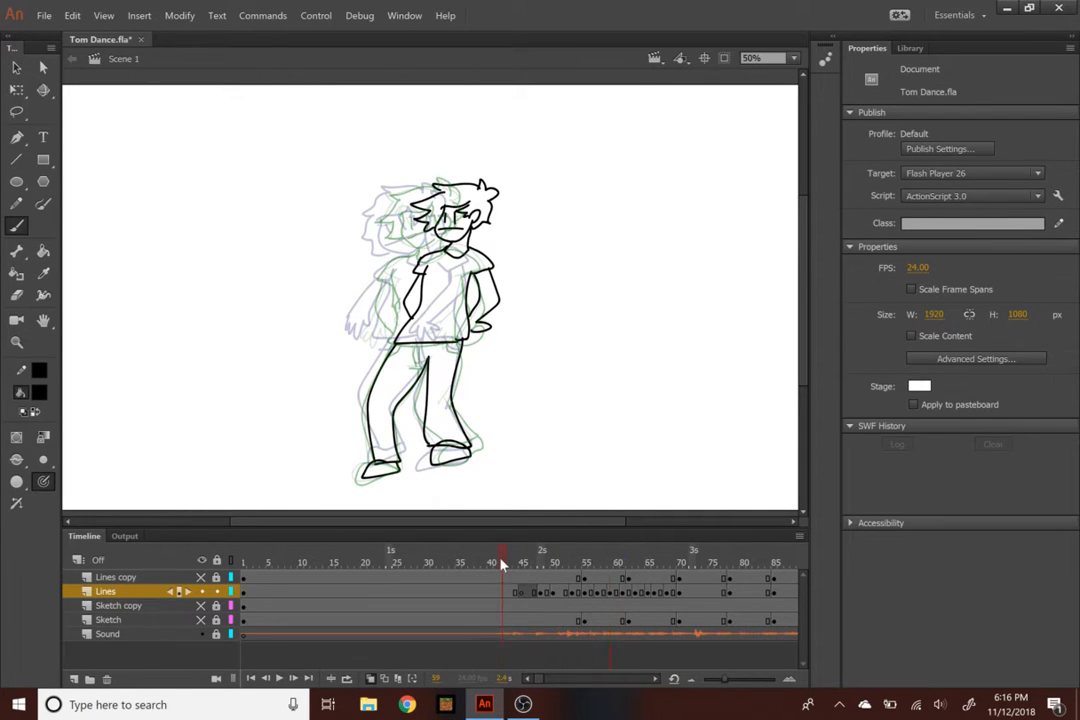
key("Return")
key("Return")
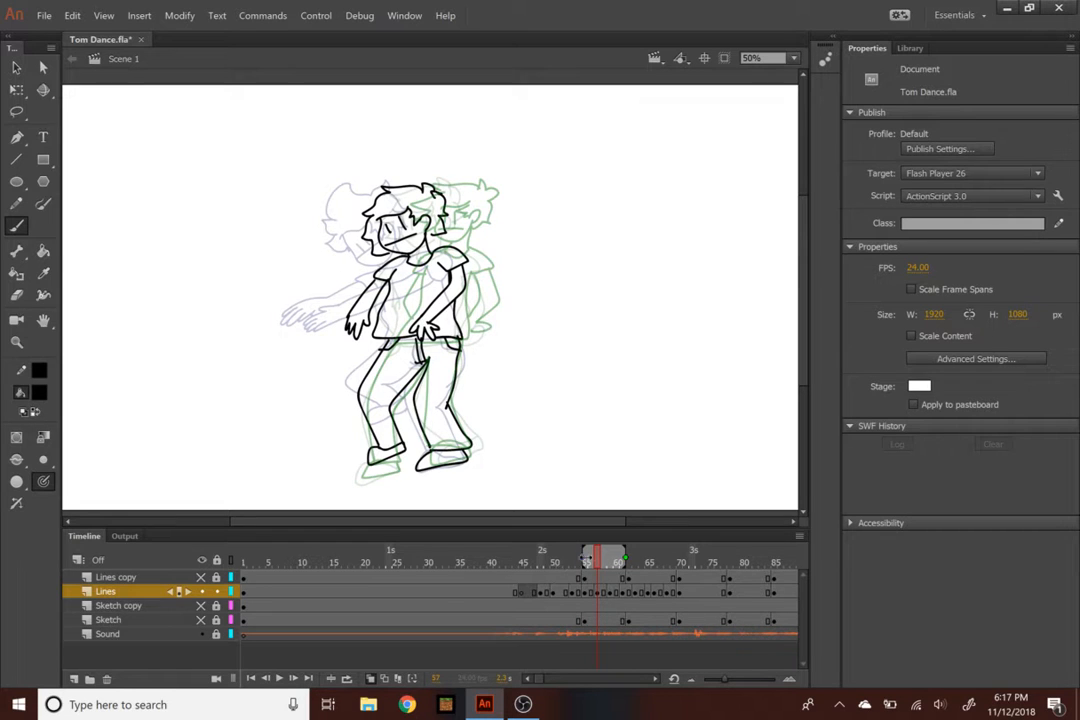
left_click_drag(600, 563, 615, 563)
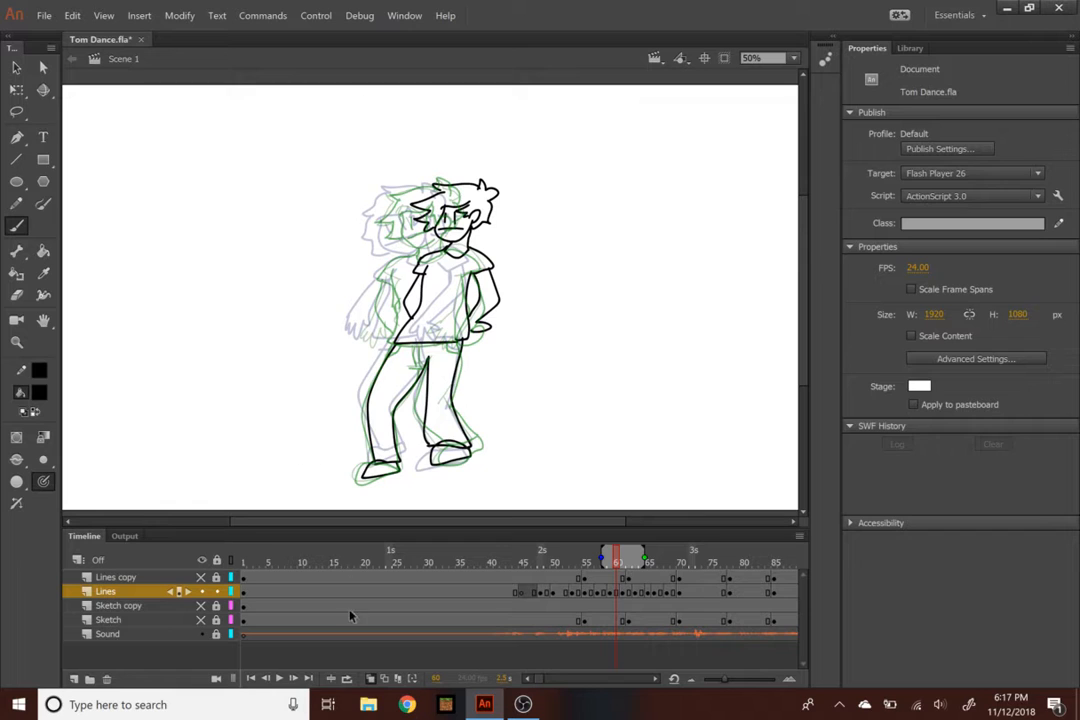
left_click(371, 679)
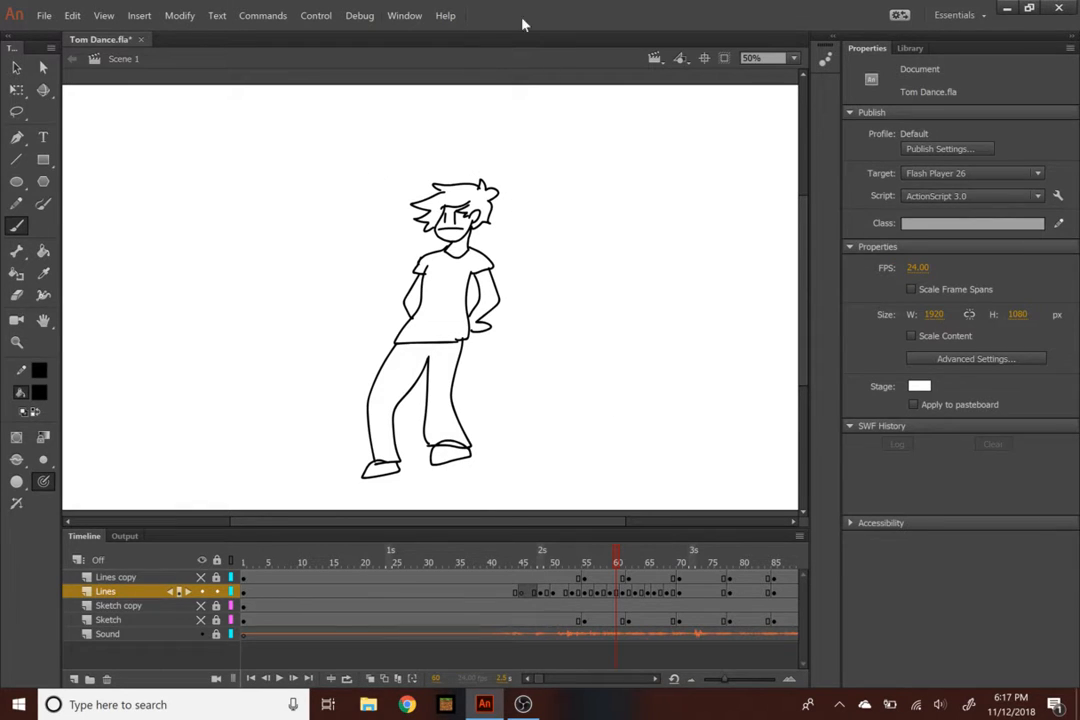
left_click(371, 680)
Compare the poses around frames 44 to 50 and insert a blank keyframe at frame 46 of the Lines layer
left_click_drag(618, 558, 528, 562)
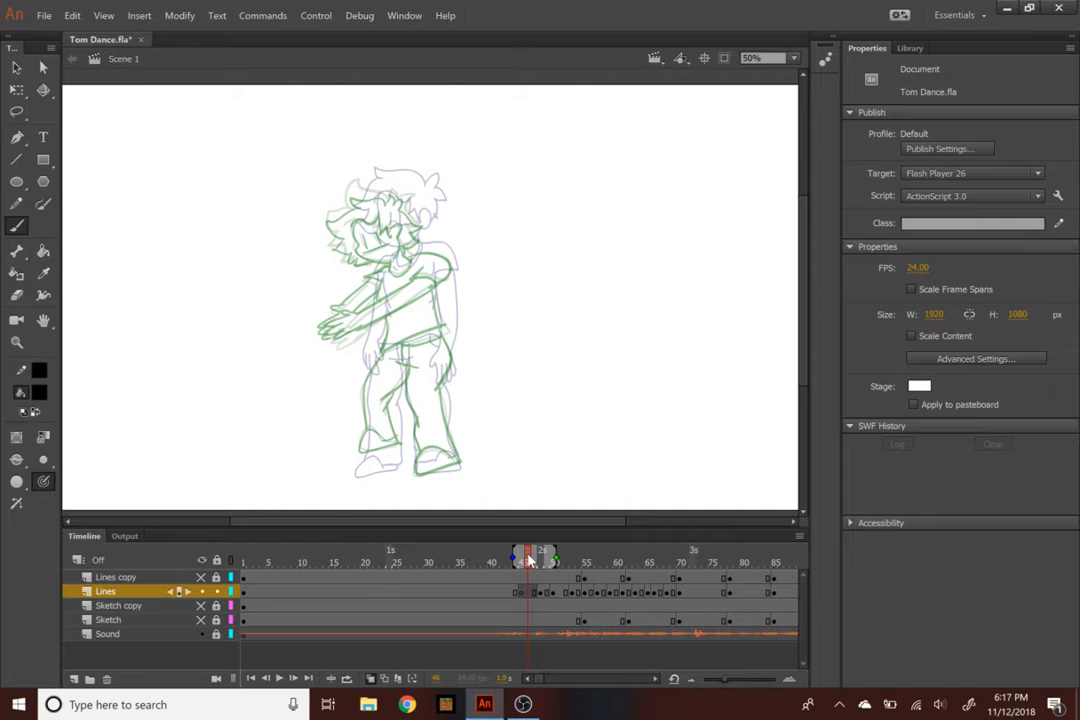
mouse_move(528, 562)
left_mouse_down()
mouse_move(494, 558)
mouse_move(549, 561)
left_mouse_up()
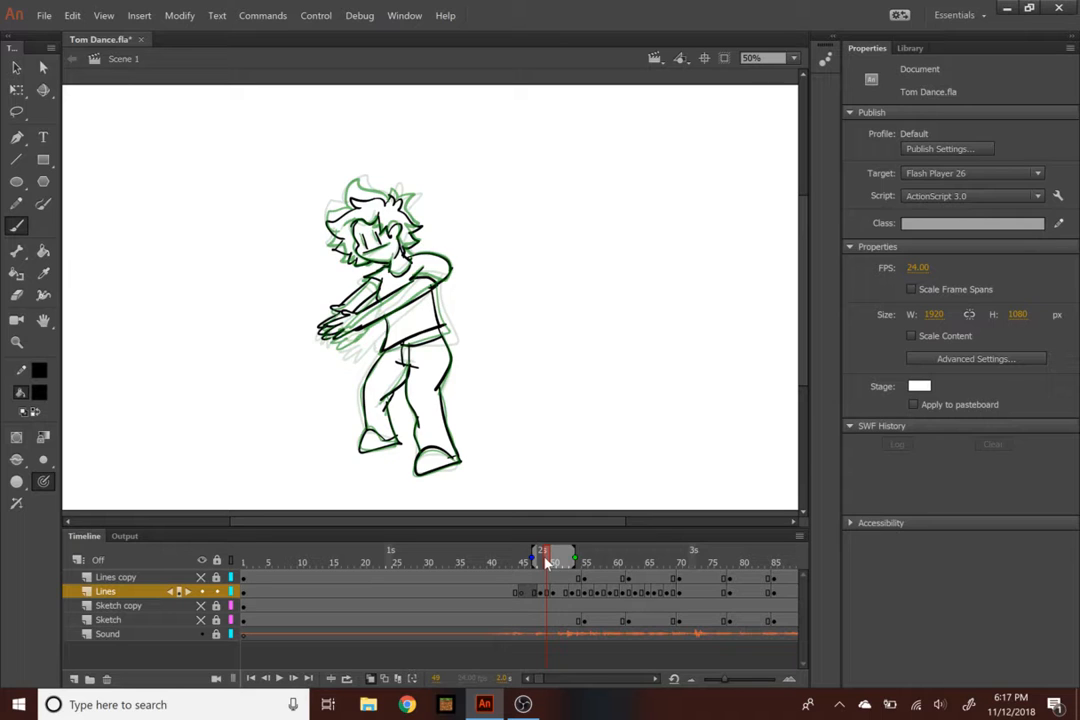
left_click(519, 558)
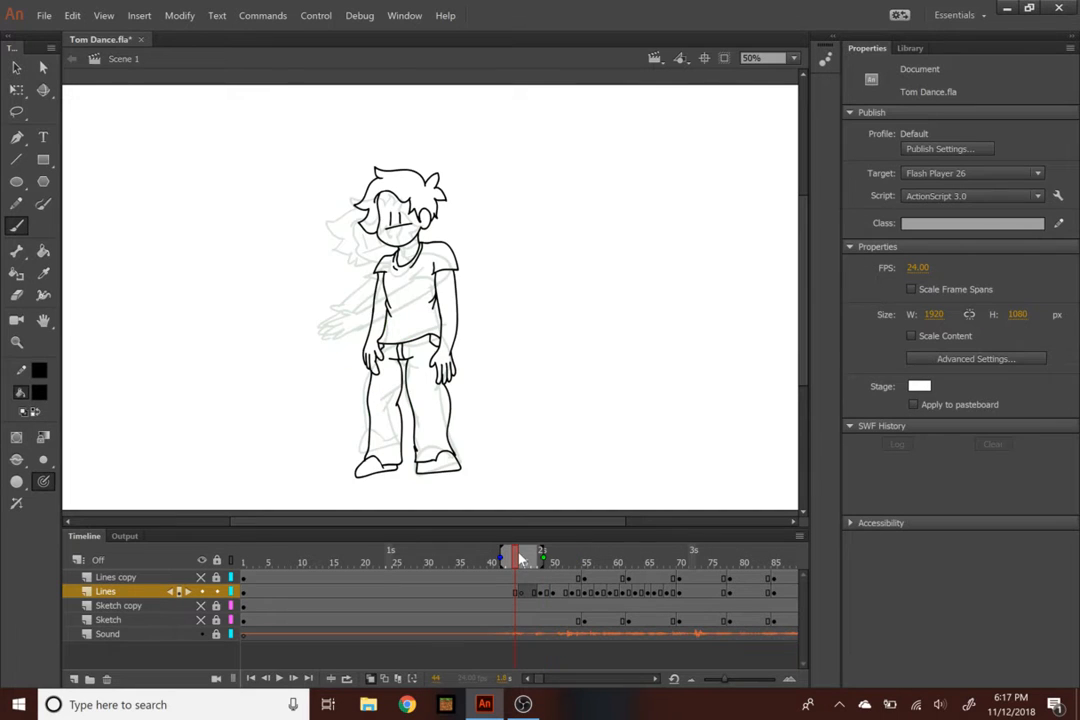
left_click_drag(518, 557, 530, 561)
right_click(527, 591)
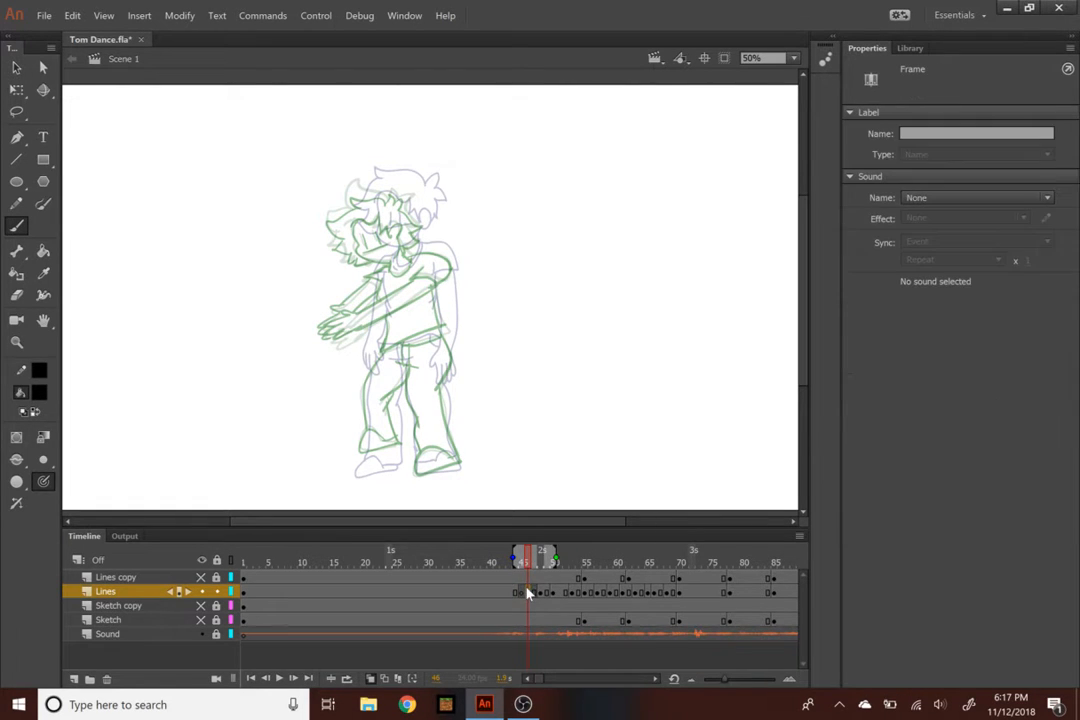
left_click(645, 329)
left_click_drag(504, 558, 528, 553)
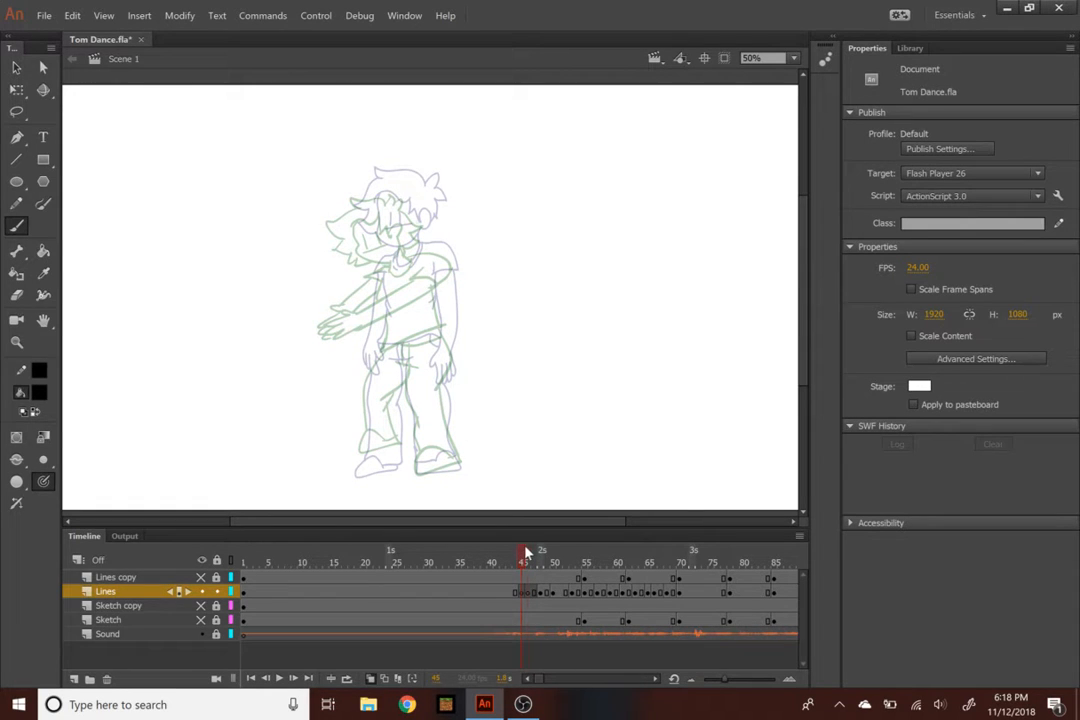
key("ctrl+equal")
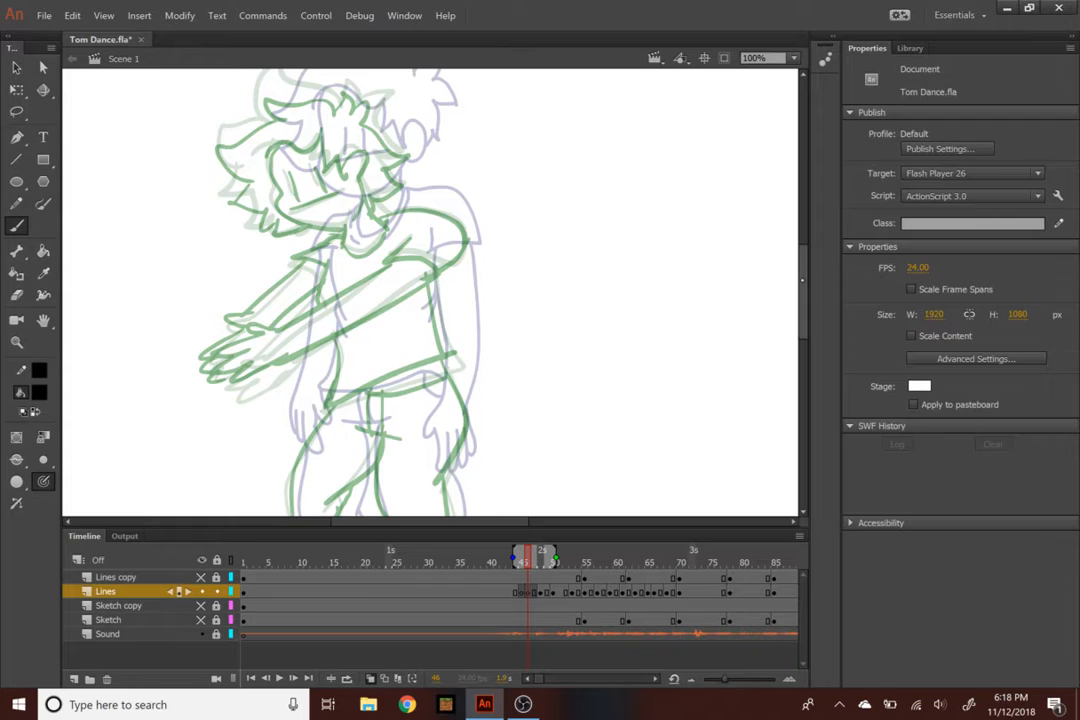
scroll(636, 229, "up", 3)
scroll(510, 512, "left", 4)
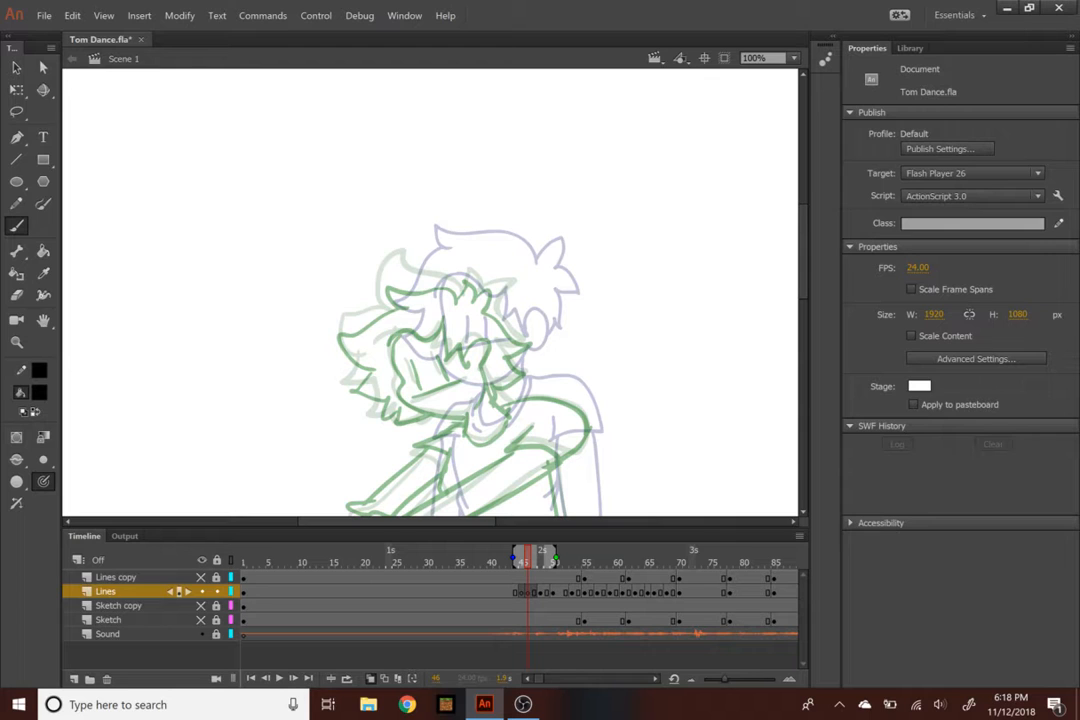
scroll(680, 210, "down", 2)
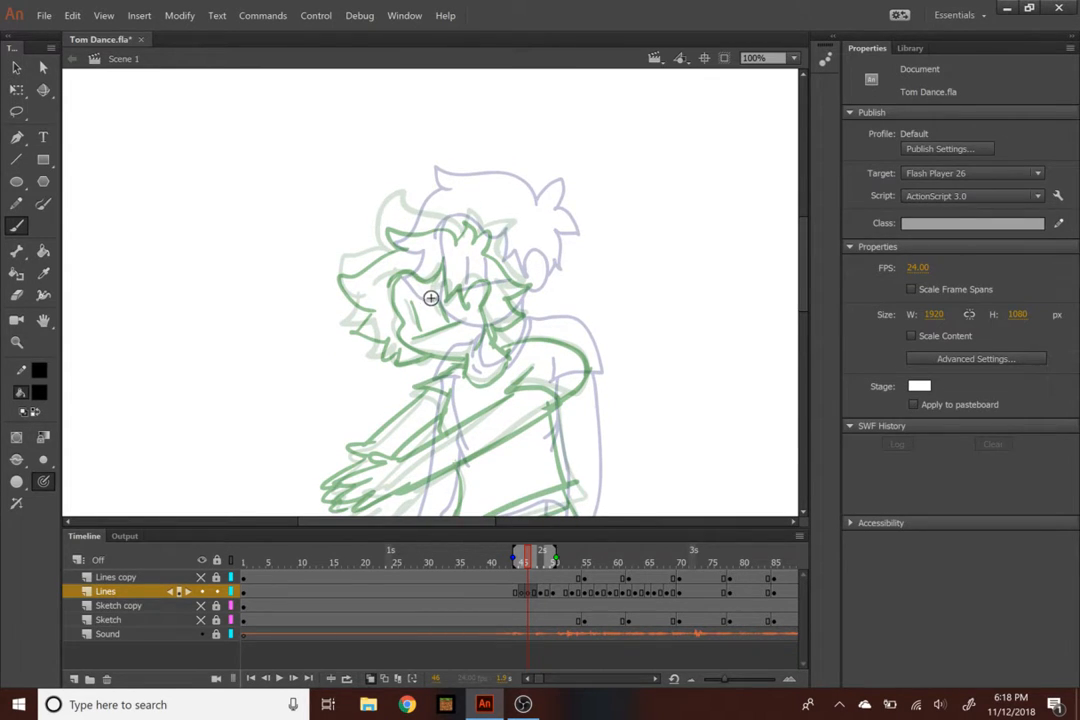
Play back the dance again from the standing pose and examine the transition at frames 43 and 44
key("ctrl+minus")
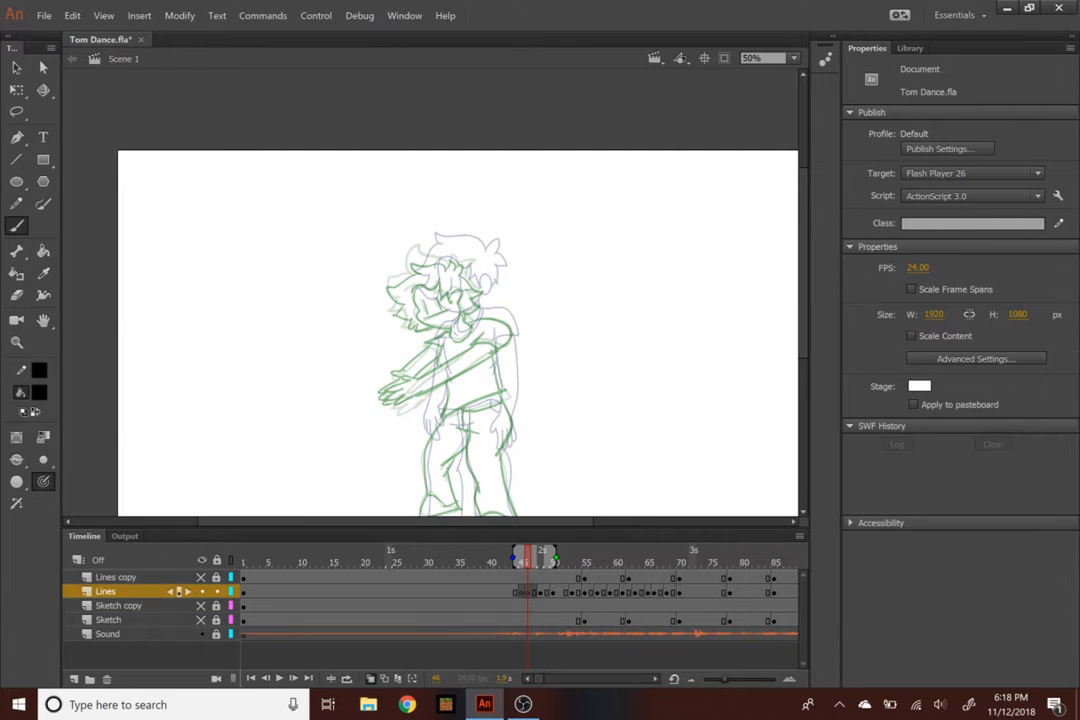
left_click_drag(531, 561, 449, 558)
key("Return")
key("Return")
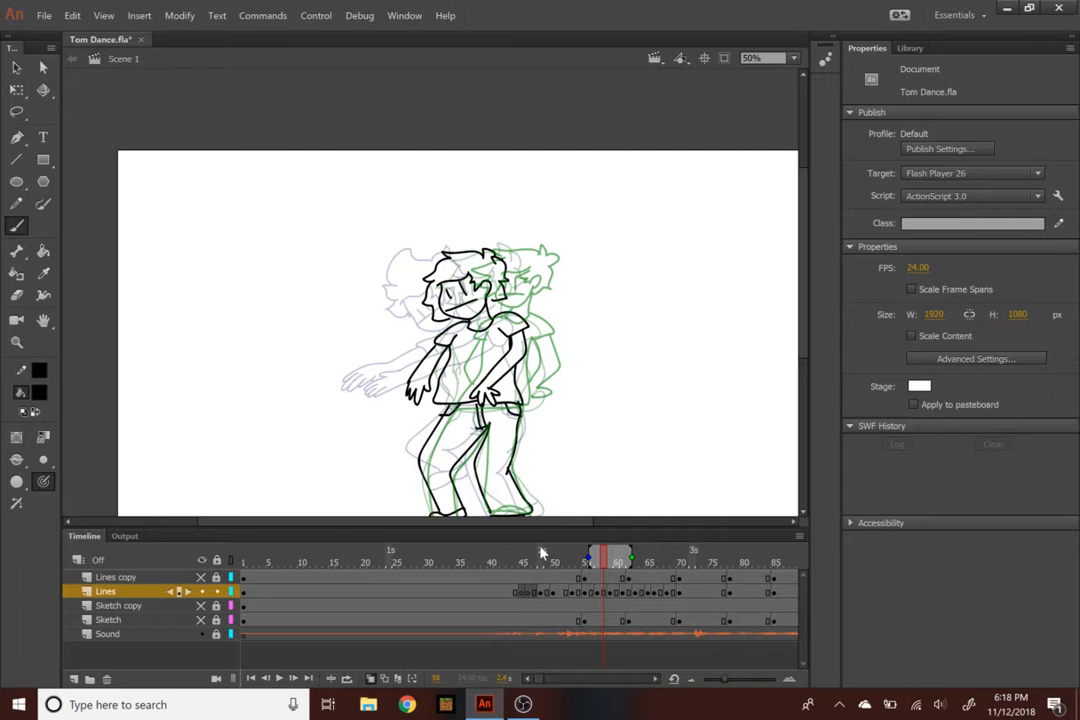
mouse_move(530, 557)
left_mouse_down()
mouse_move(513, 558)
mouse_move(557, 566)
mouse_move(500, 563)
mouse_move(562, 555)
mouse_move(470, 553)
left_mouse_up()
key("Return")
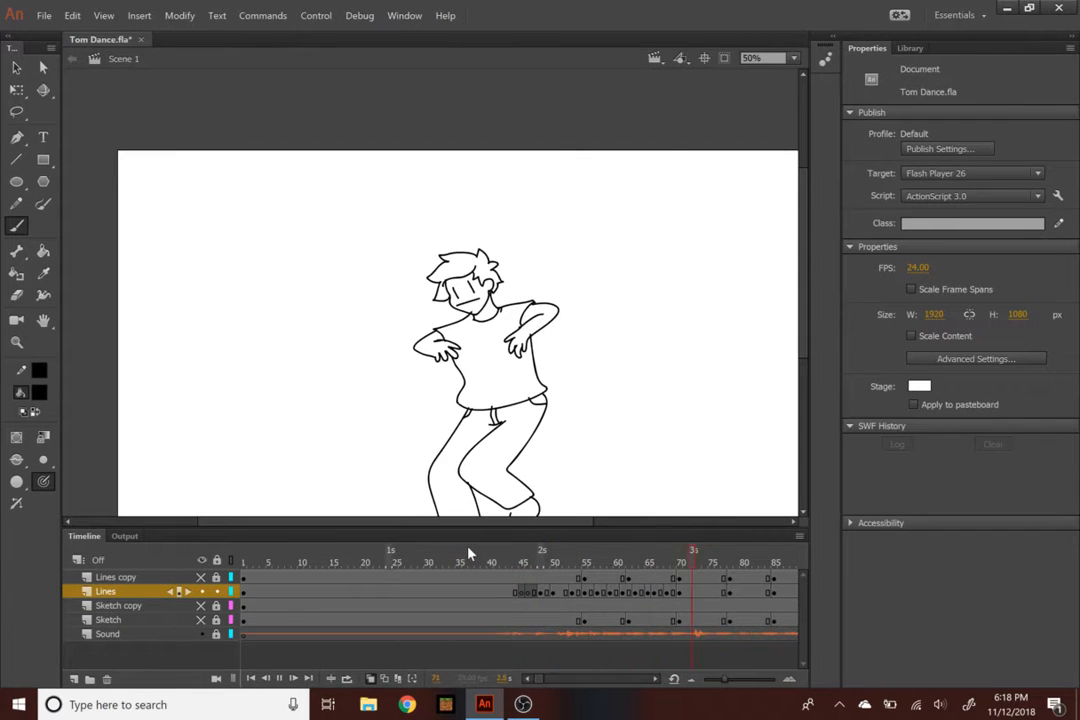
left_click_drag(648, 560, 512, 560)
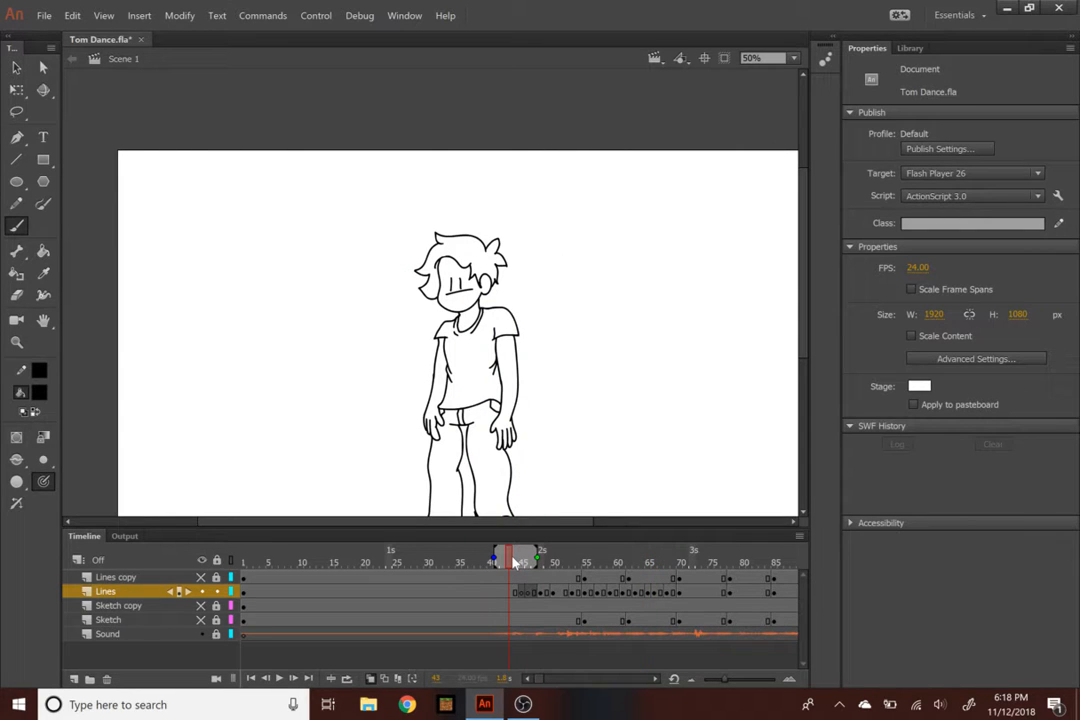
left_click_drag(512, 562, 518, 562)
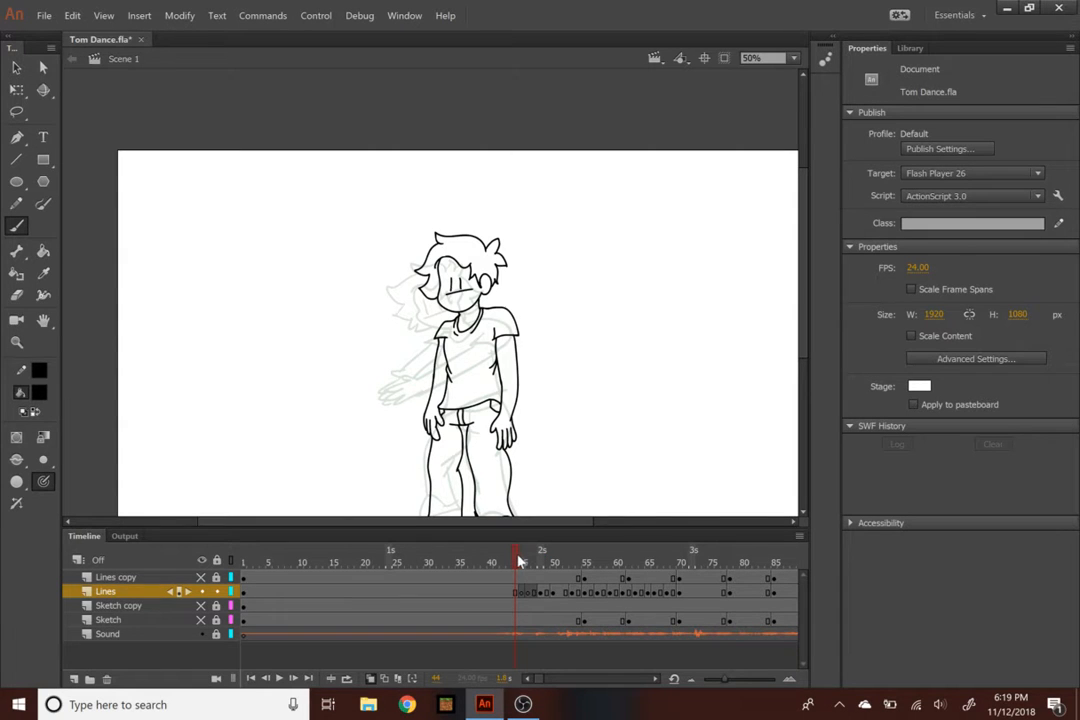
Compare the onion-skinned poses at frames 45 to 47, and play back the dance from before the transition
left_click(521, 562)
left_click(529, 562)
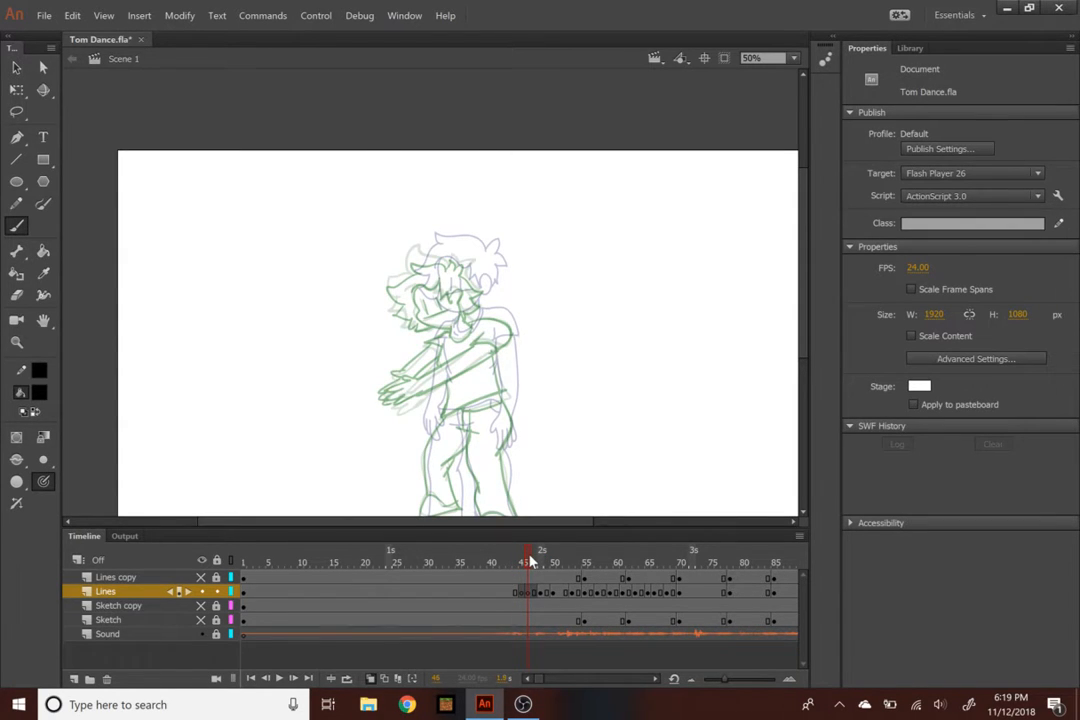
left_click(535, 562)
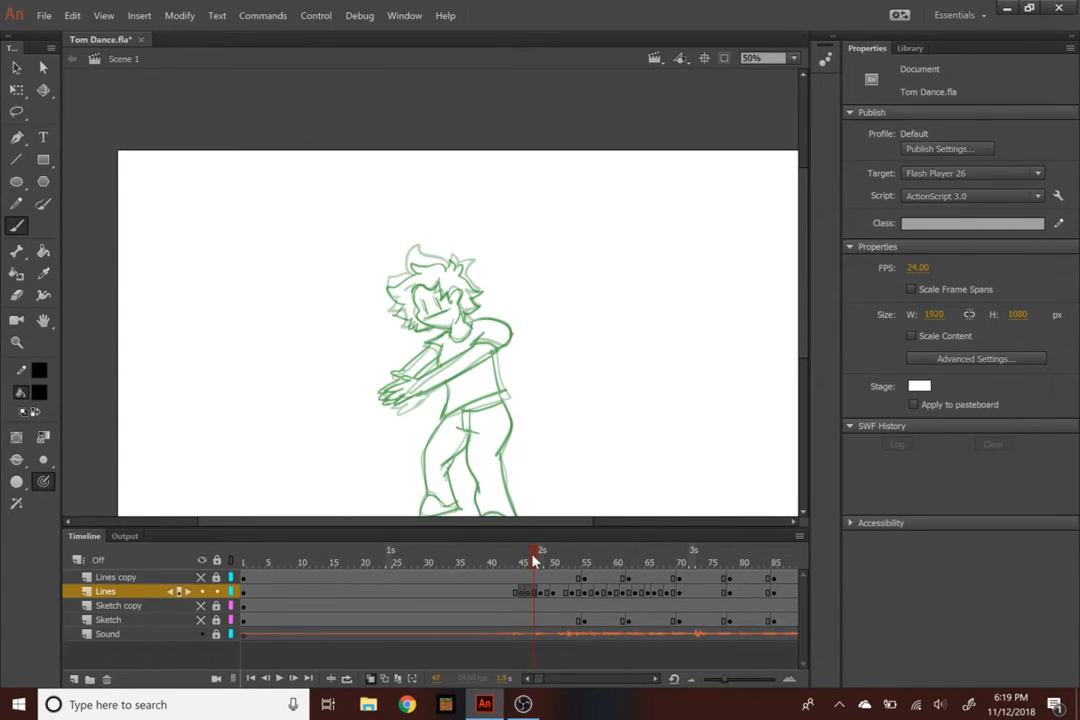
left_click_drag(532, 557, 460, 541)
key("Return")
key("Return")
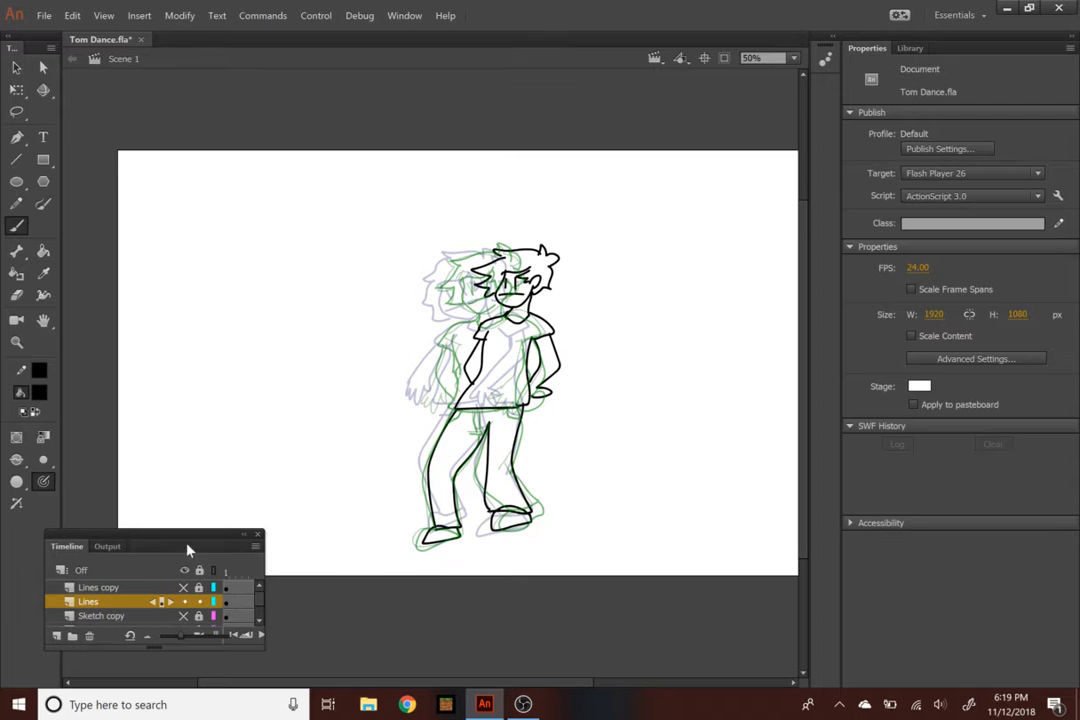
Dock the floating timeline below the stage and play back the dance repeatedly from the standing pose at frame 37
left_click_drag(143, 537, 243, 682)
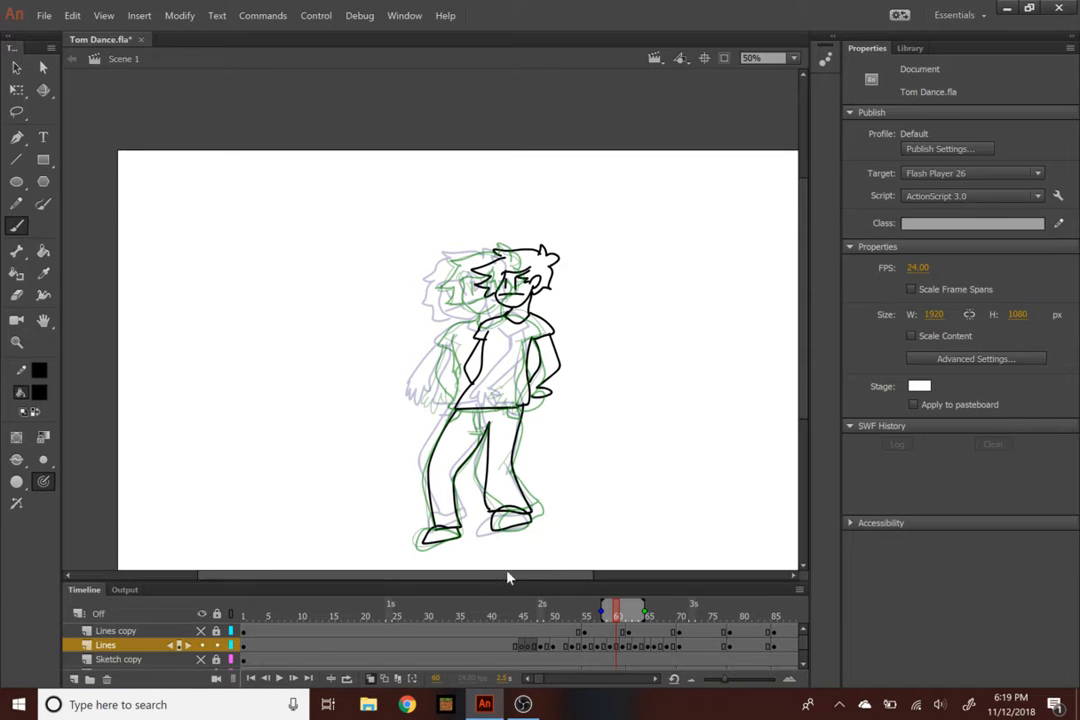
left_click(474, 614)
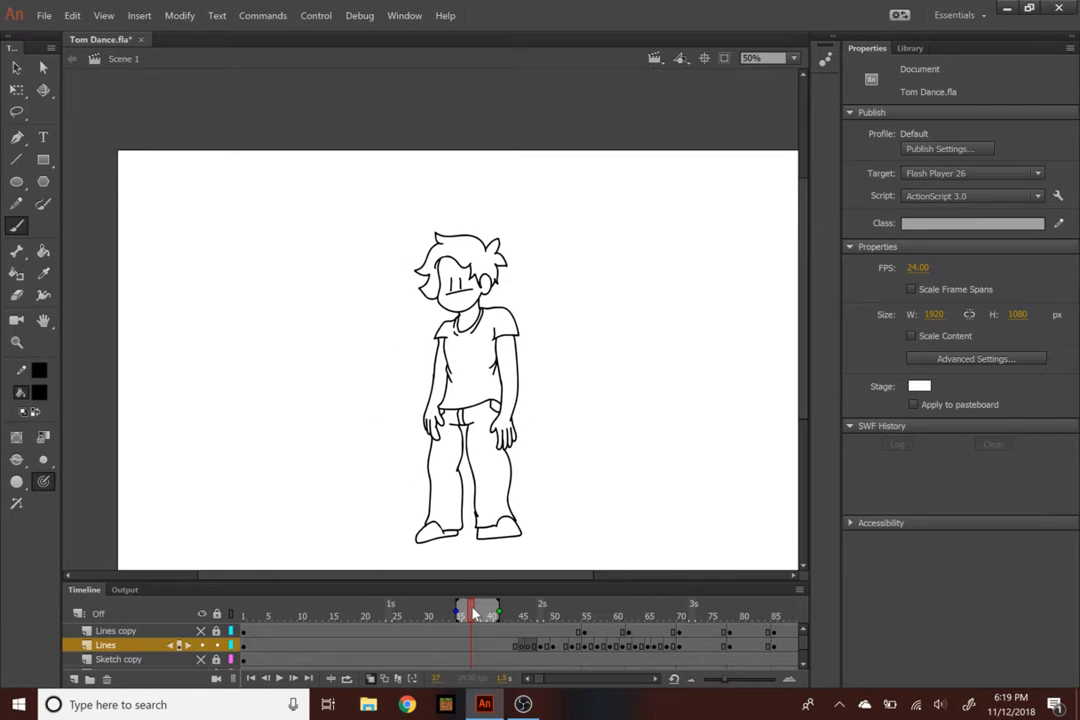
key("Return")
key("Return")
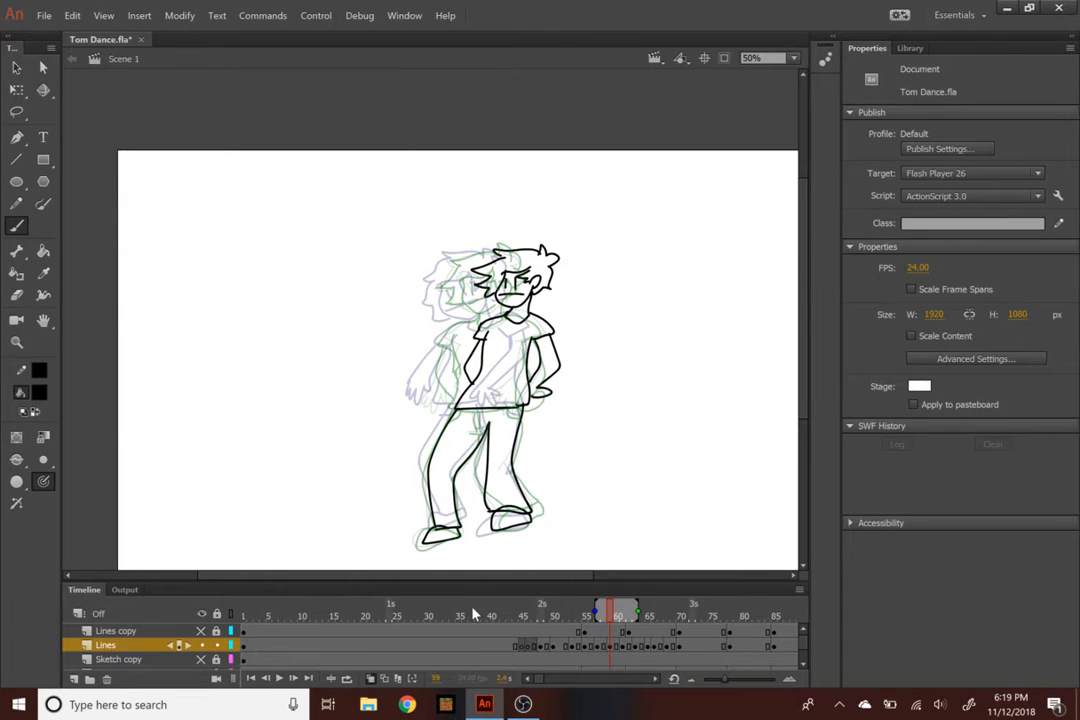
left_click(474, 614)
key("Return")
key("Return")
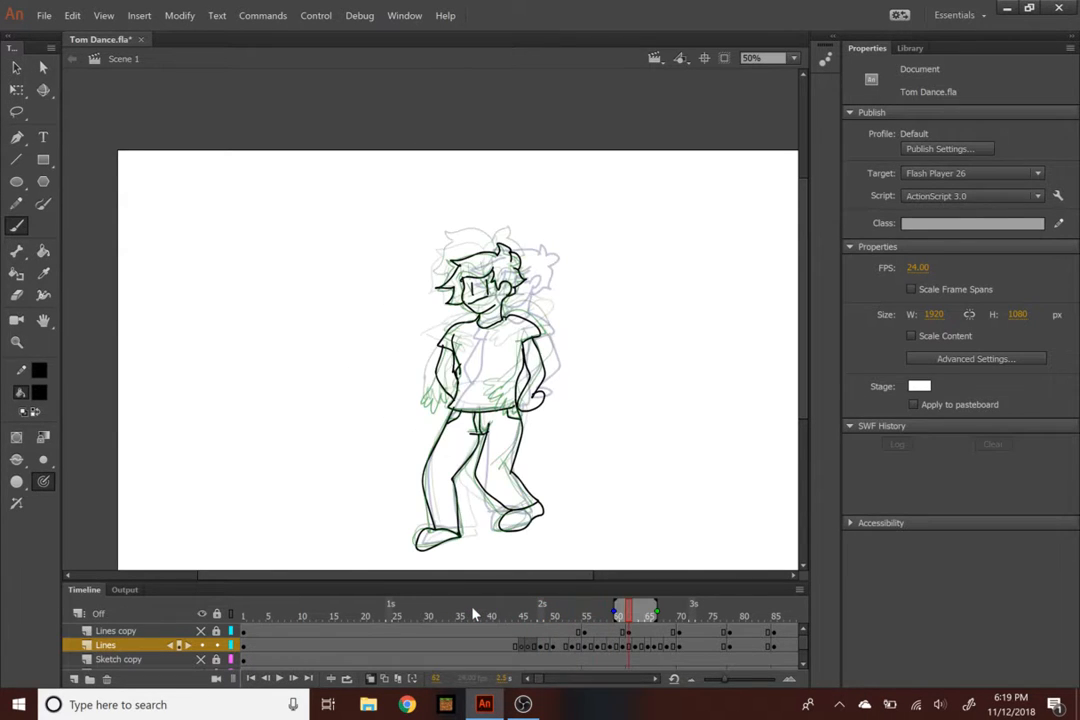
left_click(474, 614)
key("Return")
key("Return")
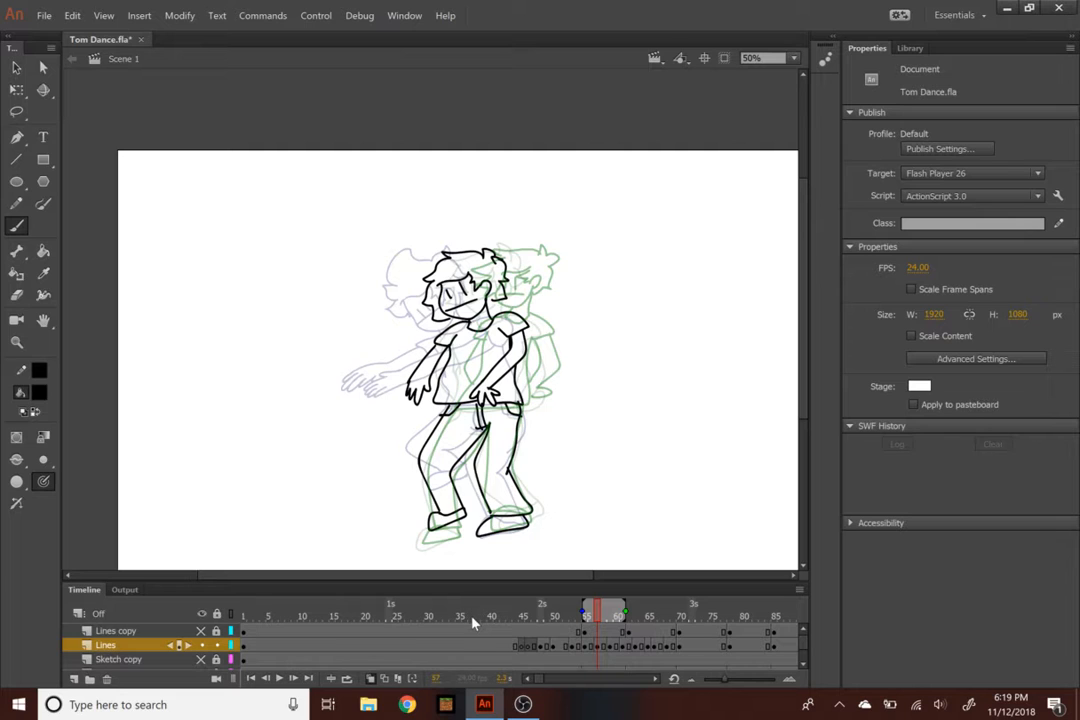
left_click(474, 614)
left_click_drag(474, 617, 433, 617)
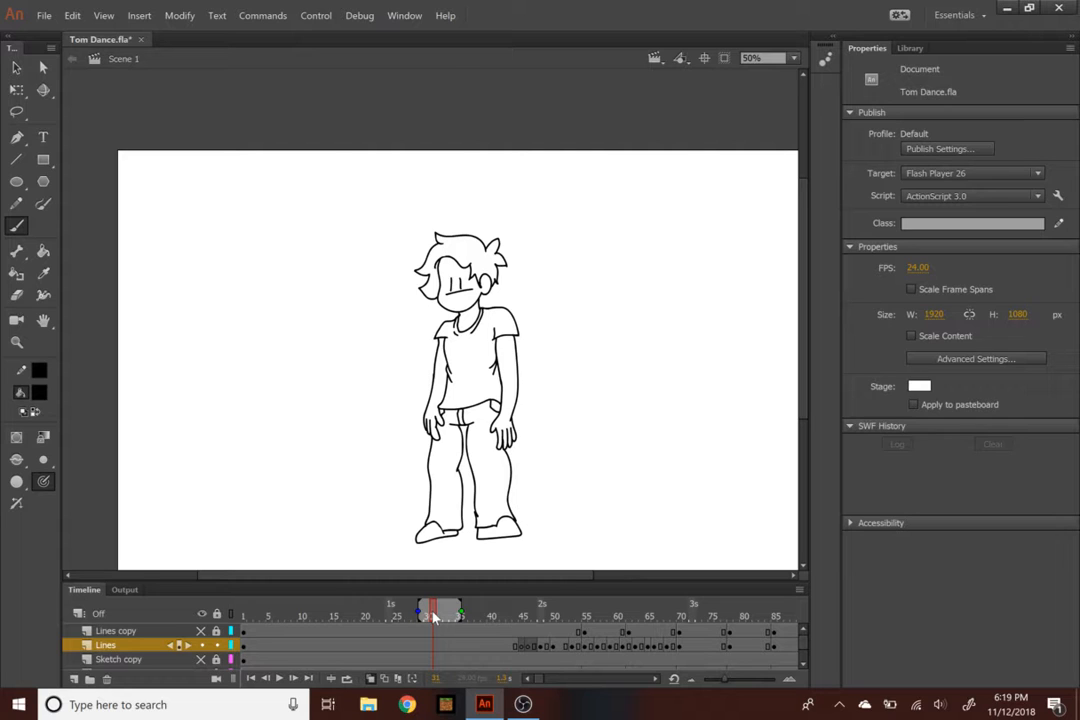
Play the animation from frame 34 and examine the onion-skinned poses at frames 45 and 46 at 100% zoom
left_click(164, 577)
left_click_drag(229, 578, 391, 588)
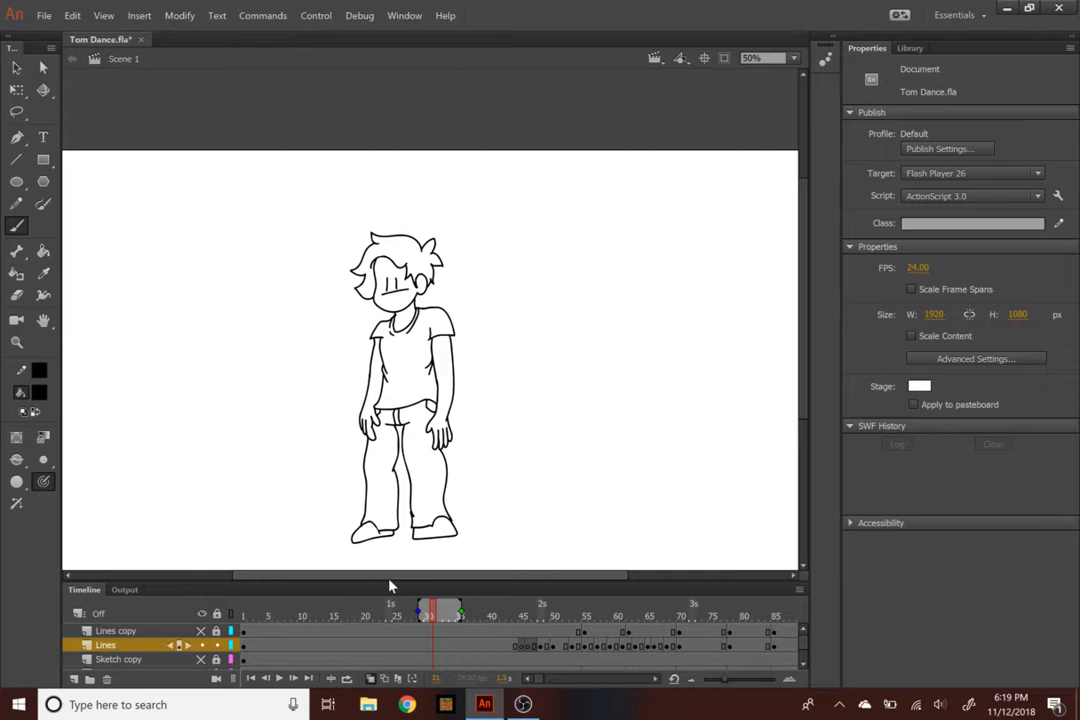
mouse_move(434, 612)
left_mouse_down()
mouse_move(511, 611)
mouse_move(452, 606)
left_mouse_up()
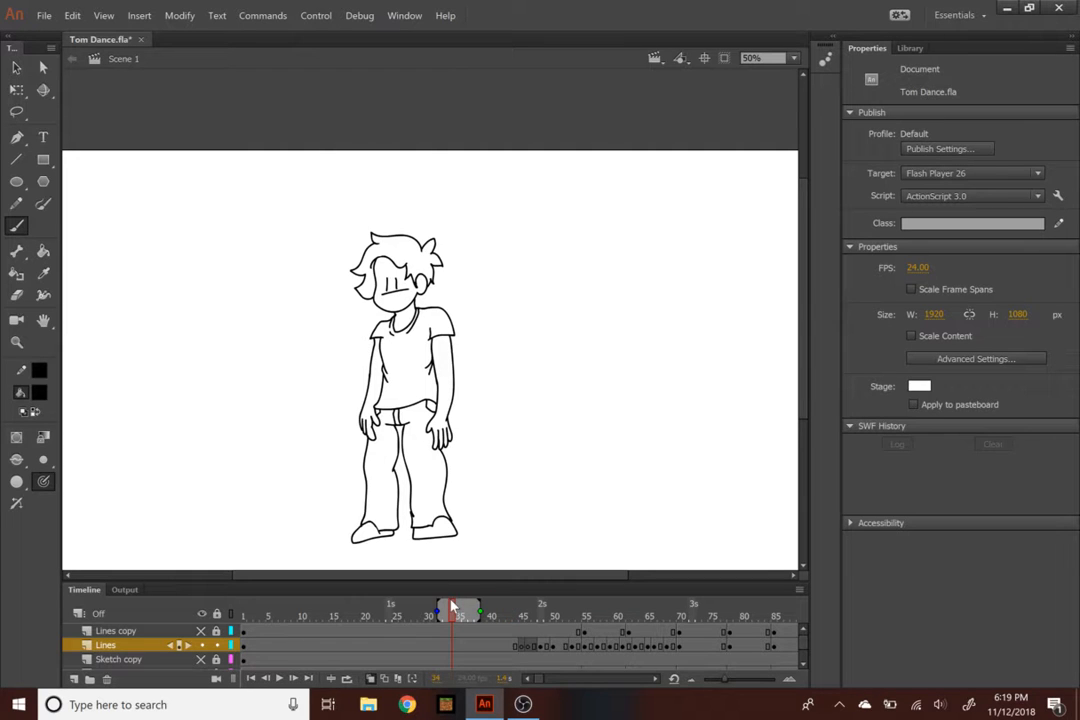
key("Return")
mouse_move(520, 611)
left_mouse_down()
mouse_move(468, 606)
mouse_move(521, 620)
left_mouse_up()
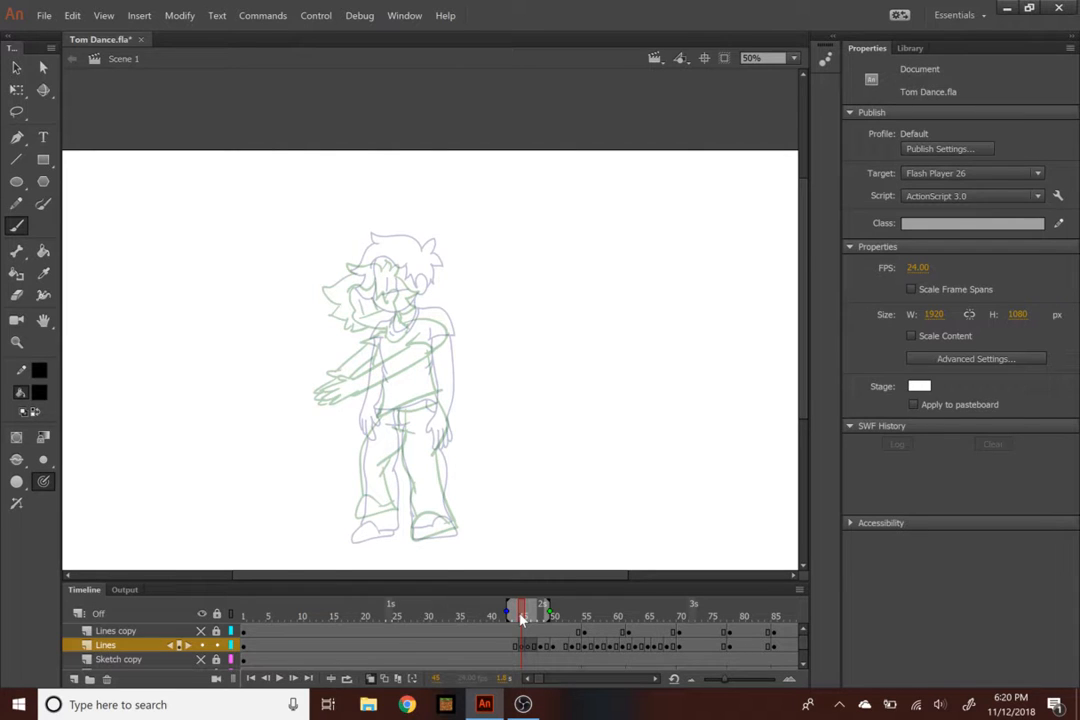
key("ctrl+equal")
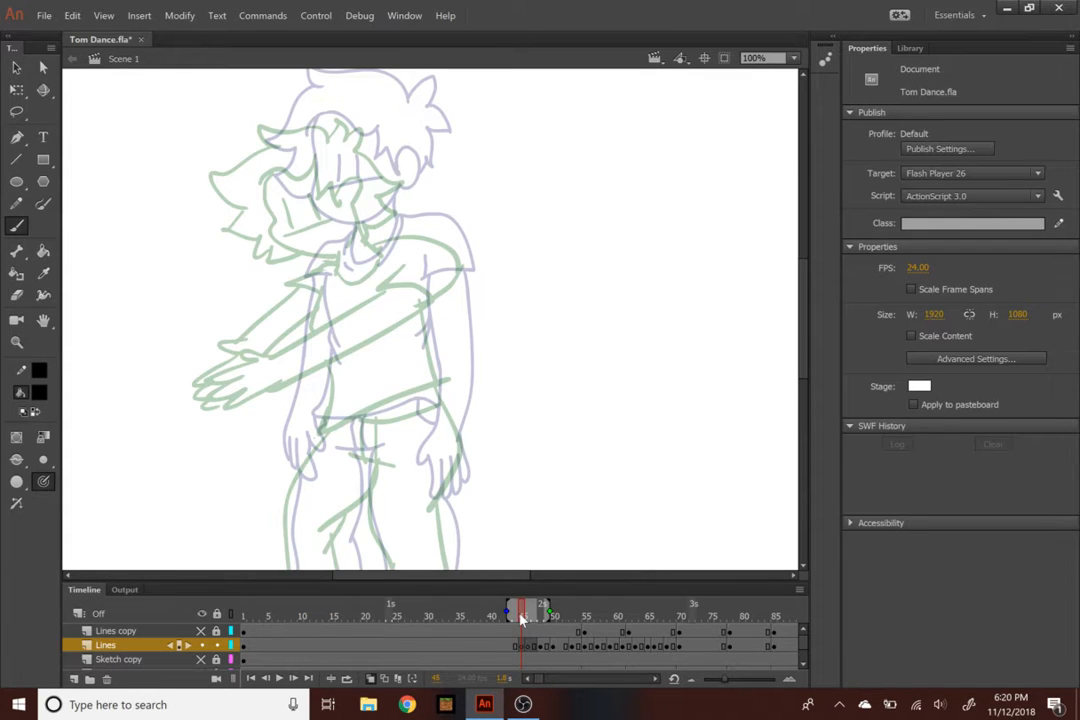
left_click_drag(521, 620, 530, 620)
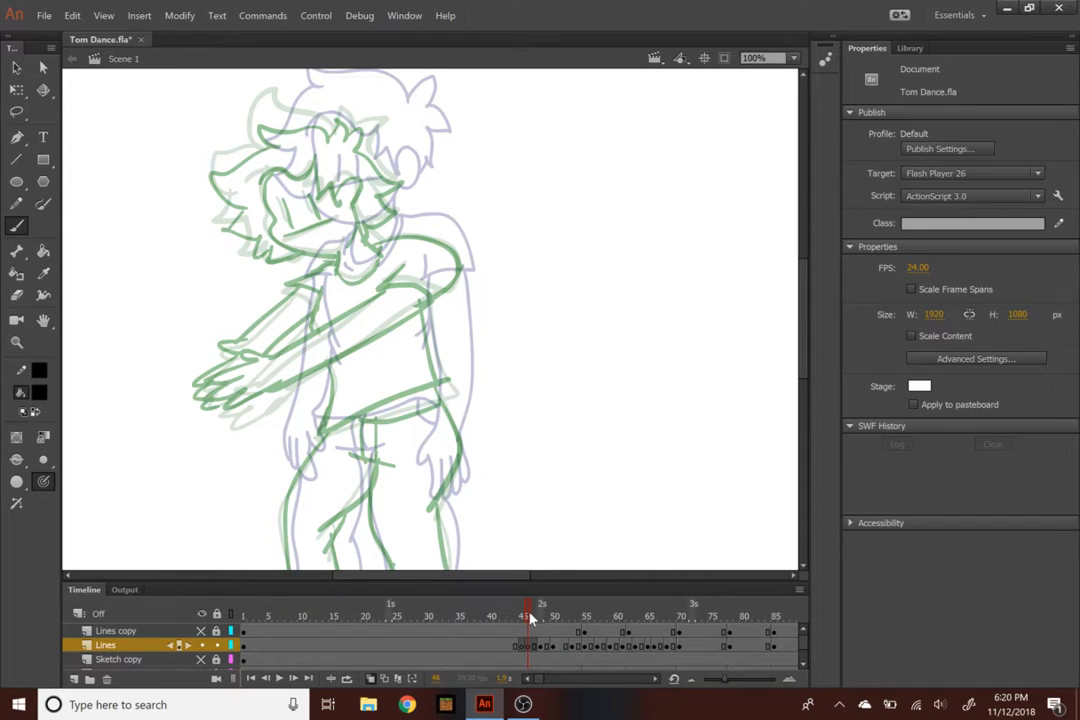
left_click_drag(530, 620, 522, 617)
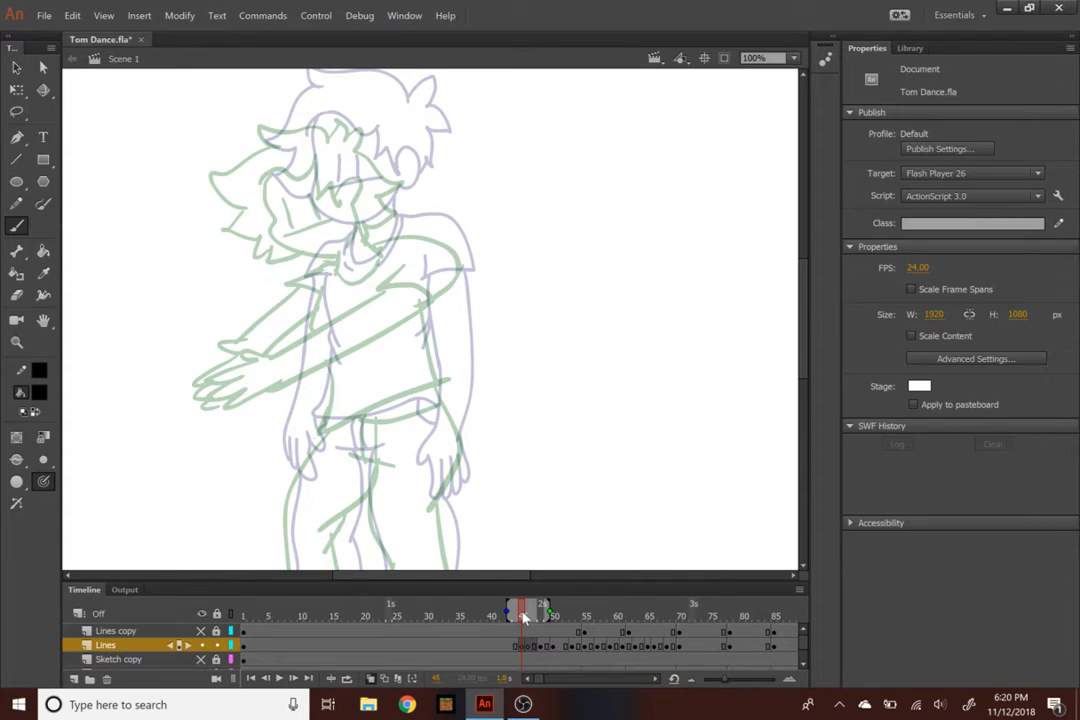
Look over the frame 45 onion skins and play back the longer dance sequence from frame 24
scroll(740, 378, "up", 5)
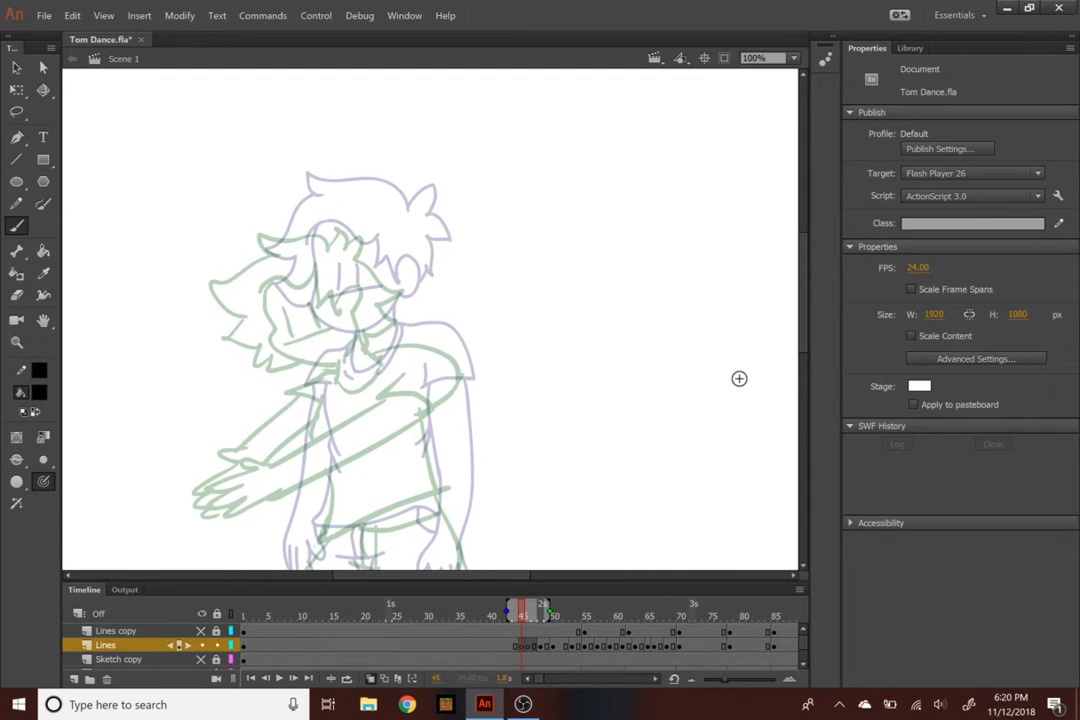
scroll(430, 320, "left", 5)
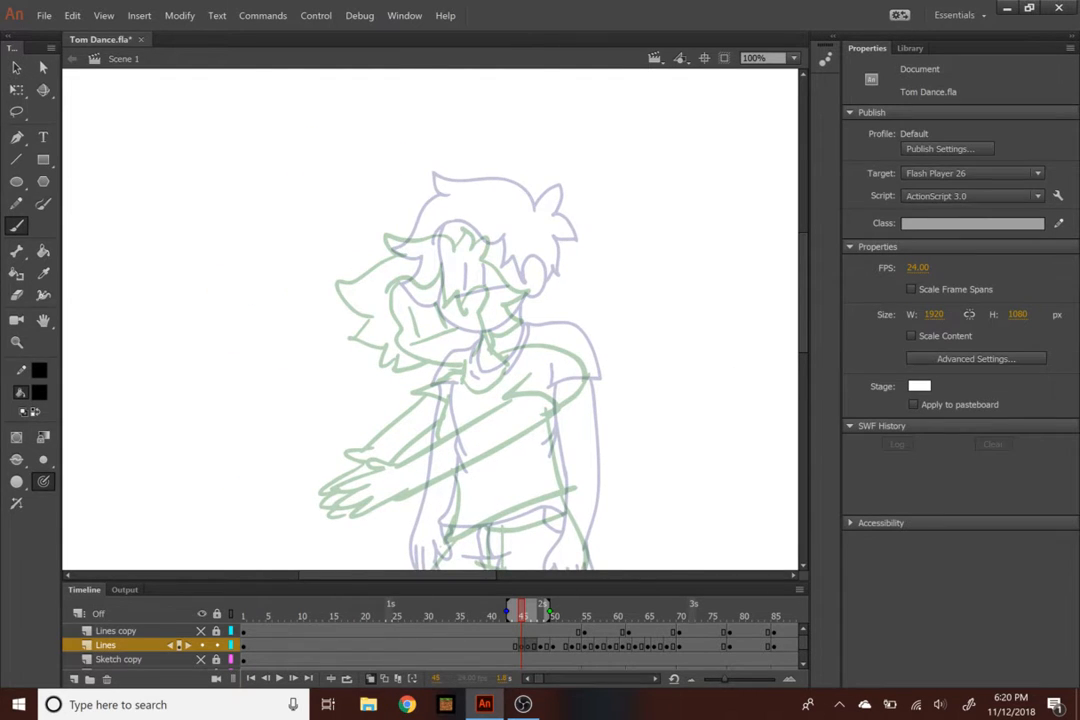
key("ctrl+equal")
key("ctrl+minus")
key("ctrl+minus")
mouse_move(528, 604)
left_mouse_down()
mouse_move(523, 615)
mouse_move(391, 617)
left_mouse_up()
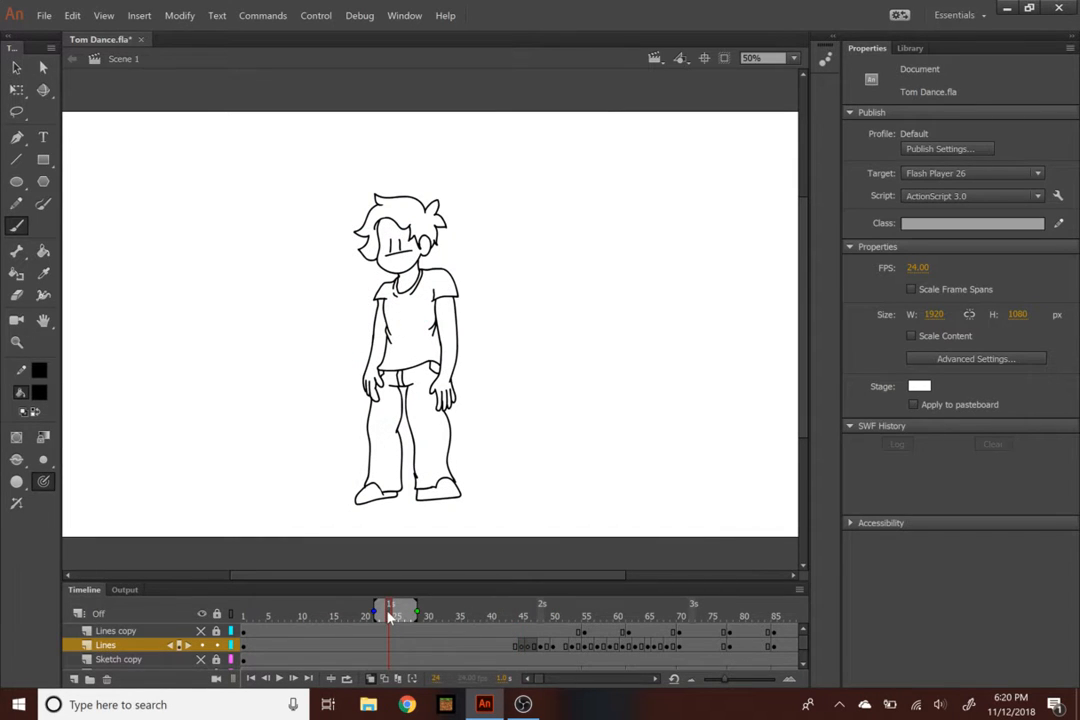
key("Return")
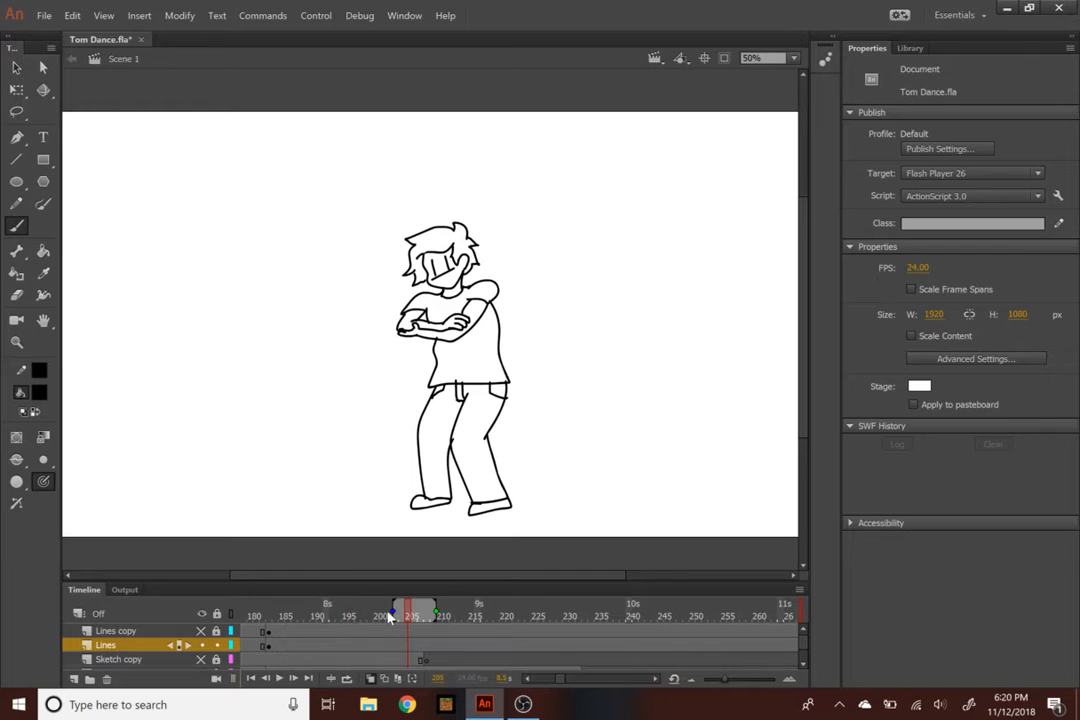
On frame 45 of the Lines layer, ink the face outline, eyes, mouth, fringe and ear between the onion-skinned heads
left_click_drag(560, 679, 530, 680)
left_click(508, 615)
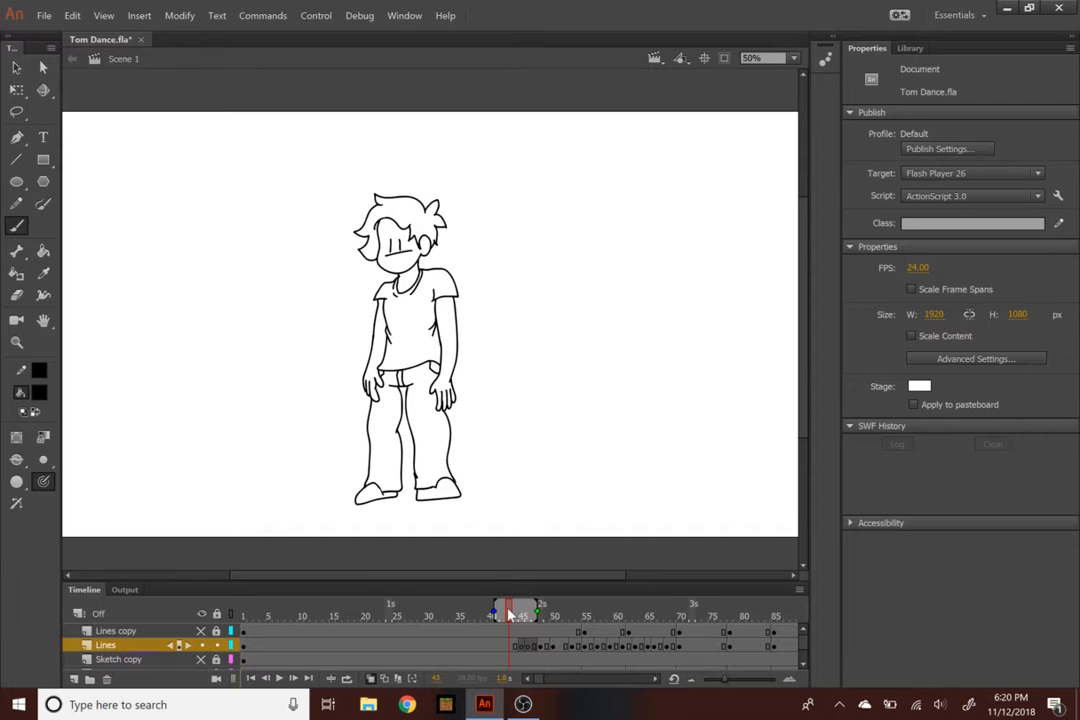
mouse_move(508, 615)
left_mouse_down()
mouse_move(602, 615)
mouse_move(509, 615)
mouse_move(522, 615)
left_mouse_up()
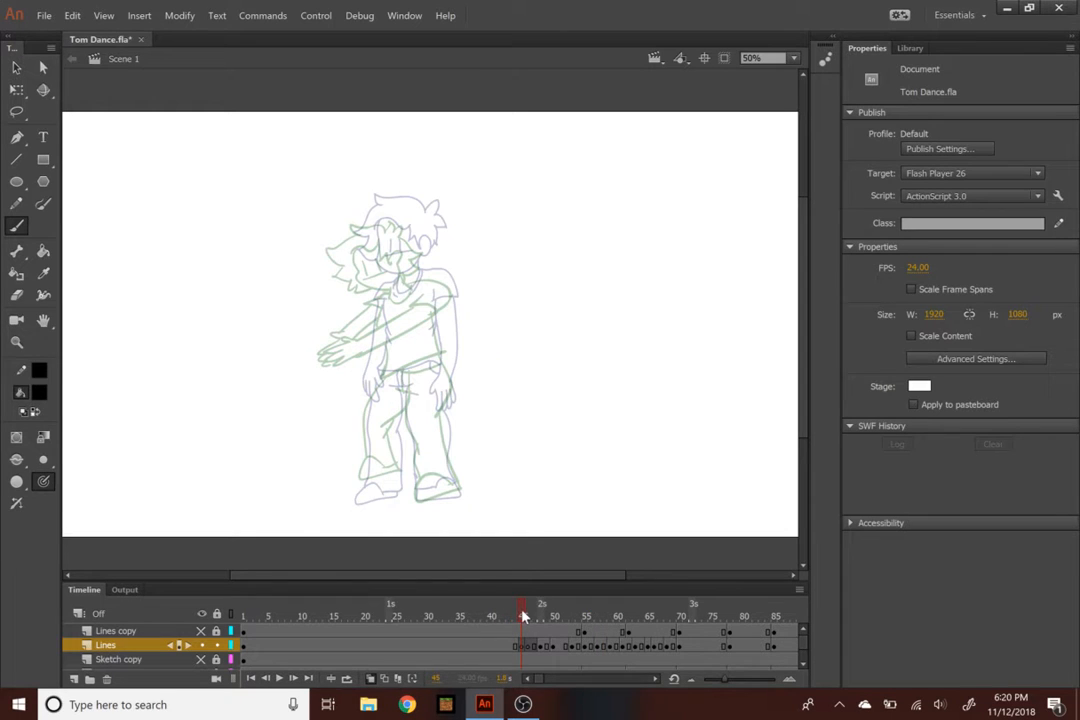
key("ctrl+=")
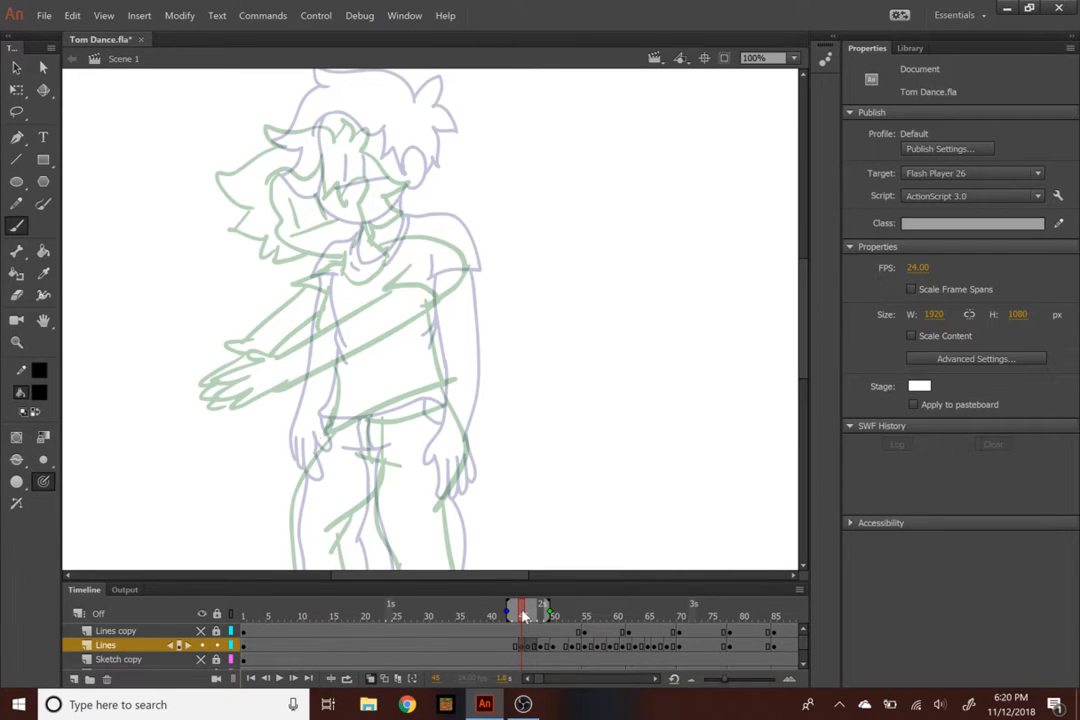
left_click_drag(510, 576, 482, 577)
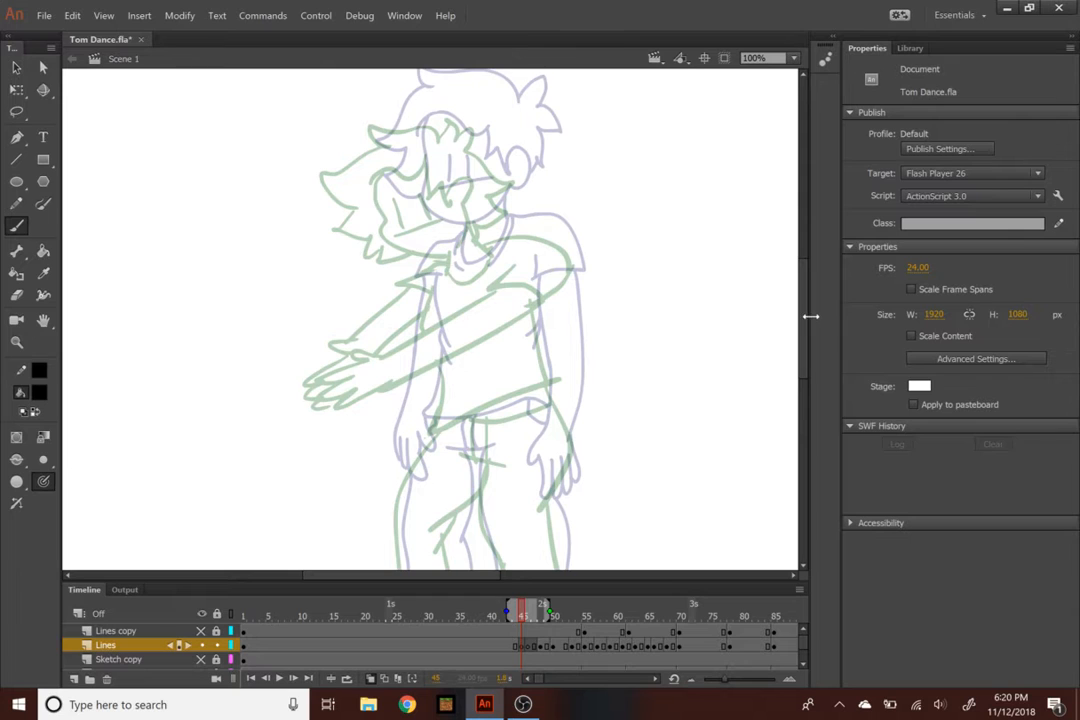
scroll(430, 318, "up", 2)
key("ctrl+=")
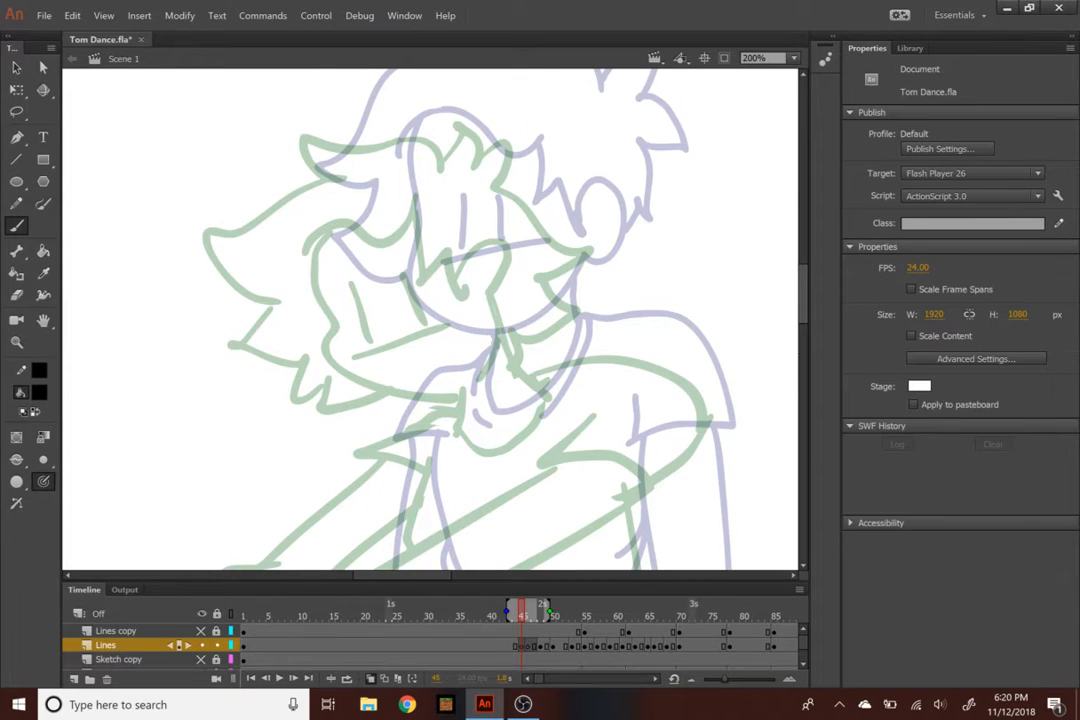
mouse_move(383, 138)
left_mouse_down()
mouse_move(374, 258)
mouse_move(494, 357)
mouse_move(567, 290)
left_mouse_up()
left_click_drag(399, 218, 428, 268)
left_click_drag(446, 175, 481, 250)
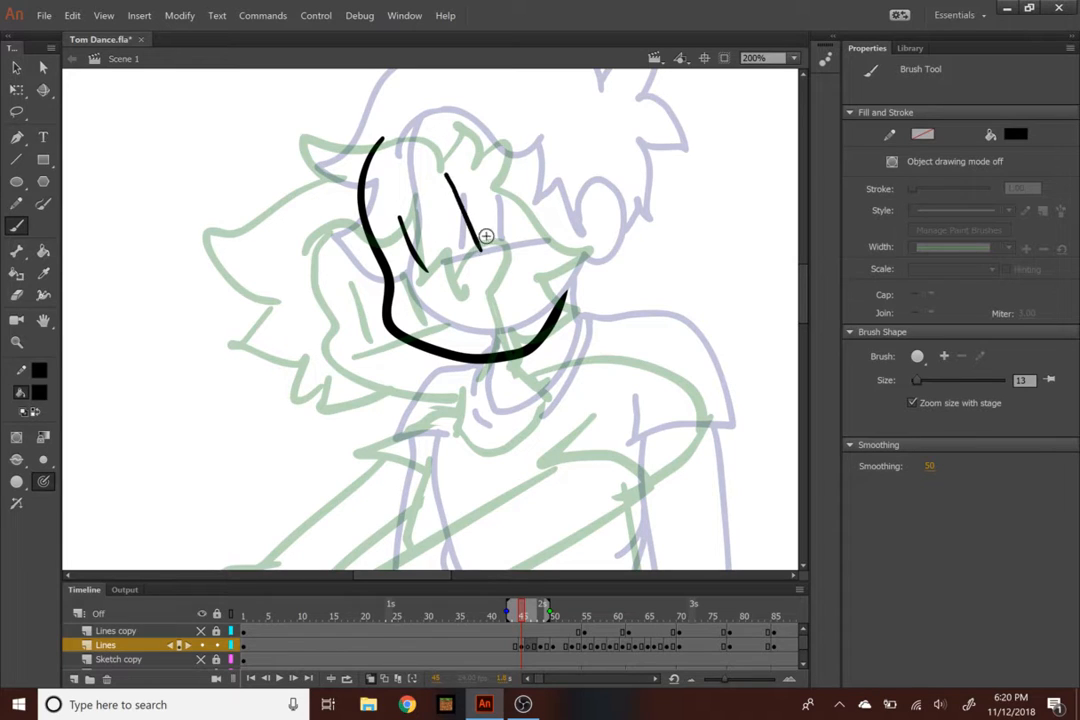
mouse_move(411, 315)
left_mouse_down()
mouse_move(482, 269)
mouse_move(535, 198)
mouse_move(560, 272)
left_mouse_up()
mouse_move(474, 164)
left_mouse_down()
mouse_move(477, 213)
mouse_move(520, 258)
mouse_move(360, 299)
mouse_move(338, 340)
left_mouse_up()
scroll(774, 265, "up", 3)
key("e")
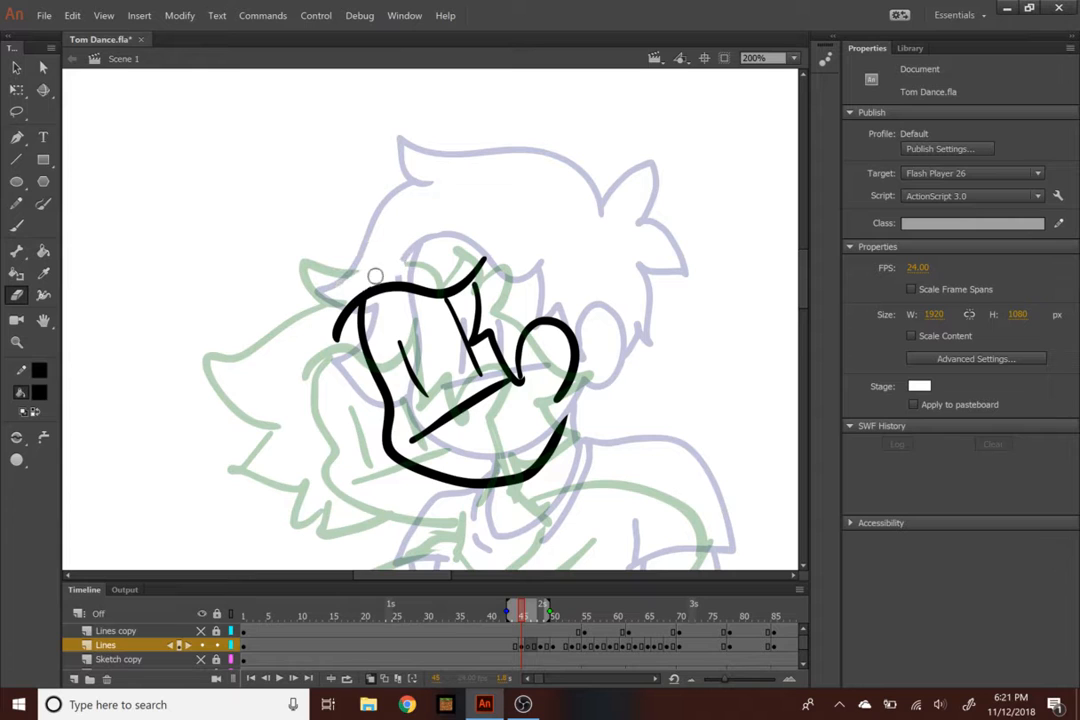
key("b")
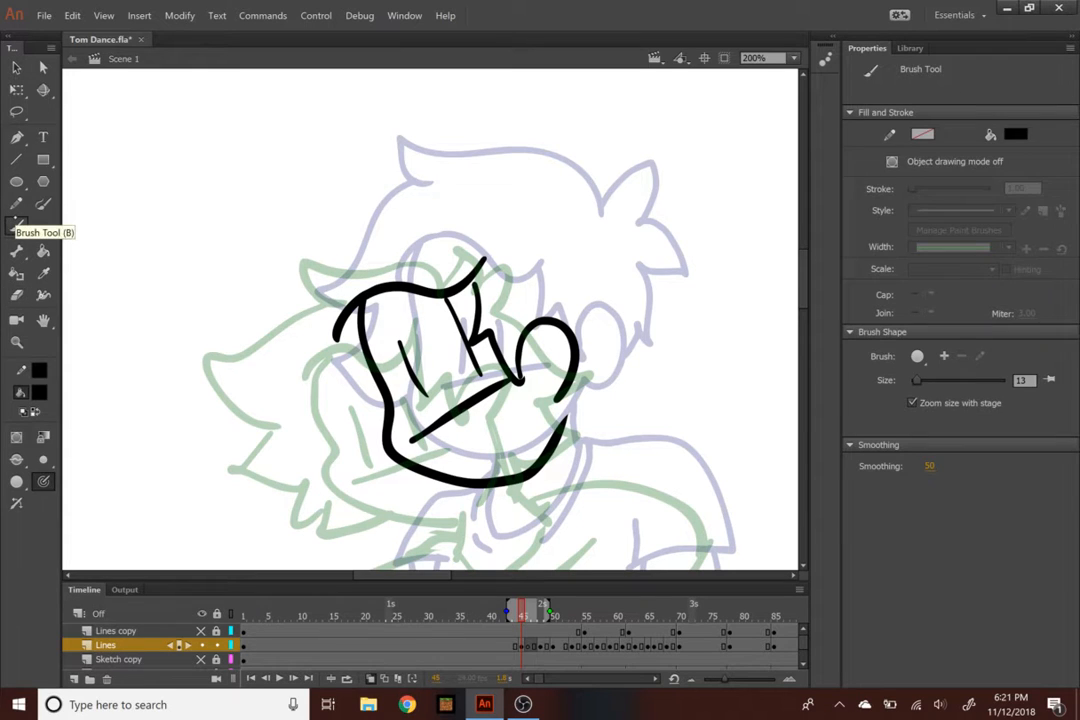
mouse_move(544, 214)
left_mouse_down()
mouse_move(520, 189)
mouse_move(327, 157)
mouse_move(368, 220)
left_mouse_up()
key("ctrl+z")
mouse_move(530, 212)
left_mouse_down()
mouse_move(345, 152)
mouse_move(328, 168)
left_mouse_up()
key("ctrl+z")
Ink the hair outline of the frame 45 head, with spiky locks on both sides and tufts on the crown
mouse_move(536, 228)
left_mouse_down()
mouse_move(420, 192)
mouse_move(234, 304)
mouse_move(277, 386)
mouse_move(338, 443)
mouse_move(414, 484)
left_mouse_up()
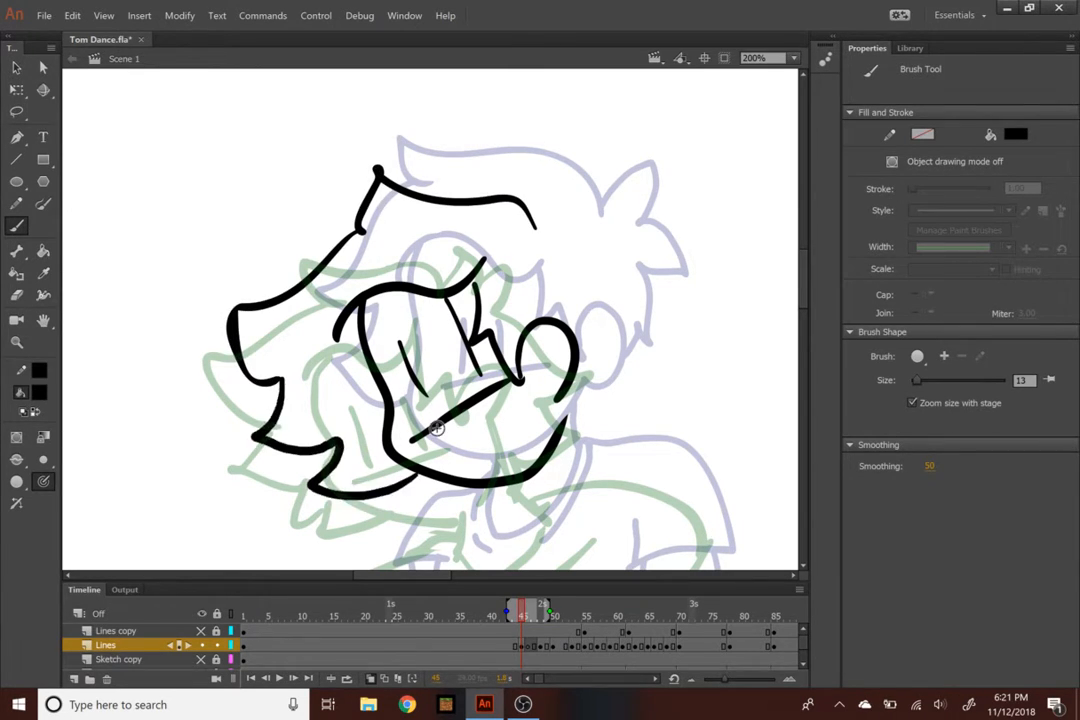
key("ctrl+z")
key("ctrl+z")
left_click_drag(362, 226, 272, 308)
key("ctrl+z")
mouse_move(362, 228)
left_mouse_down()
mouse_move(316, 224)
mouse_move(336, 314)
mouse_move(280, 338)
mouse_move(360, 400)
mouse_move(385, 460)
left_mouse_up()
mouse_move(540, 208)
left_mouse_down()
mouse_move(628, 185)
mouse_move(589, 230)
mouse_move(624, 284)
mouse_move(594, 297)
mouse_move(622, 354)
mouse_move(585, 389)
left_mouse_up()
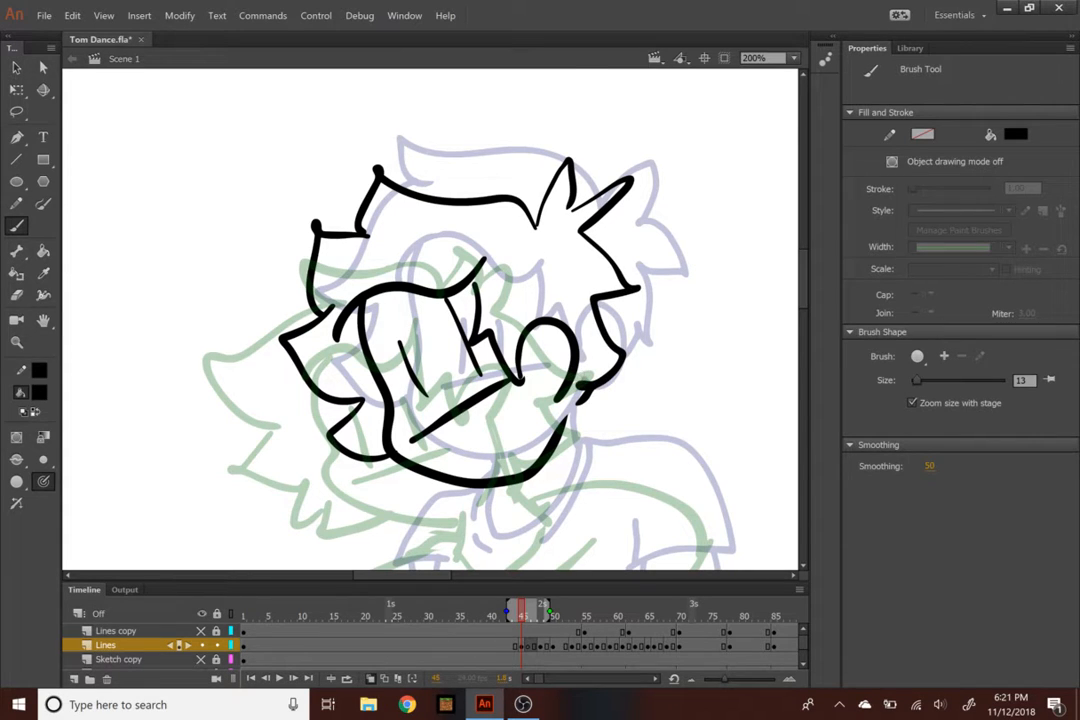
Ink the neck, collar, both shoulders and short sleeves of the frame 45 pose
scroll(430, 320, "down", 5)
mouse_move(576, 292)
left_mouse_down()
mouse_move(585, 369)
mouse_move(490, 388)
left_mouse_up()
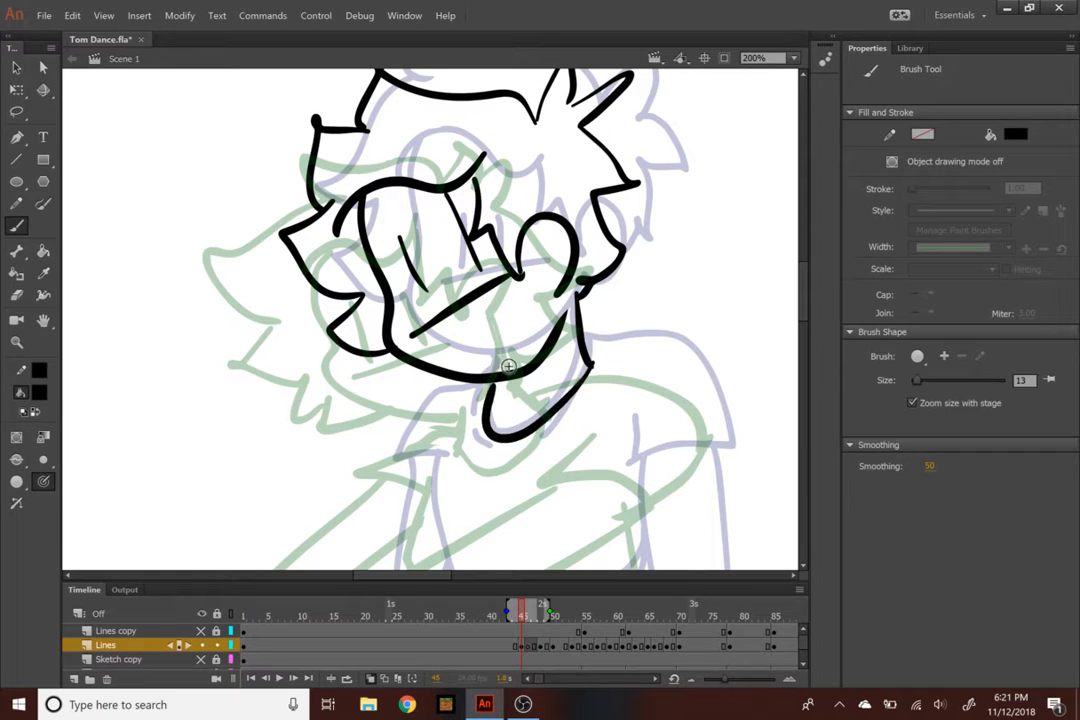
mouse_move(590, 336)
left_mouse_down()
mouse_move(728, 440)
mouse_move(598, 438)
left_mouse_up()
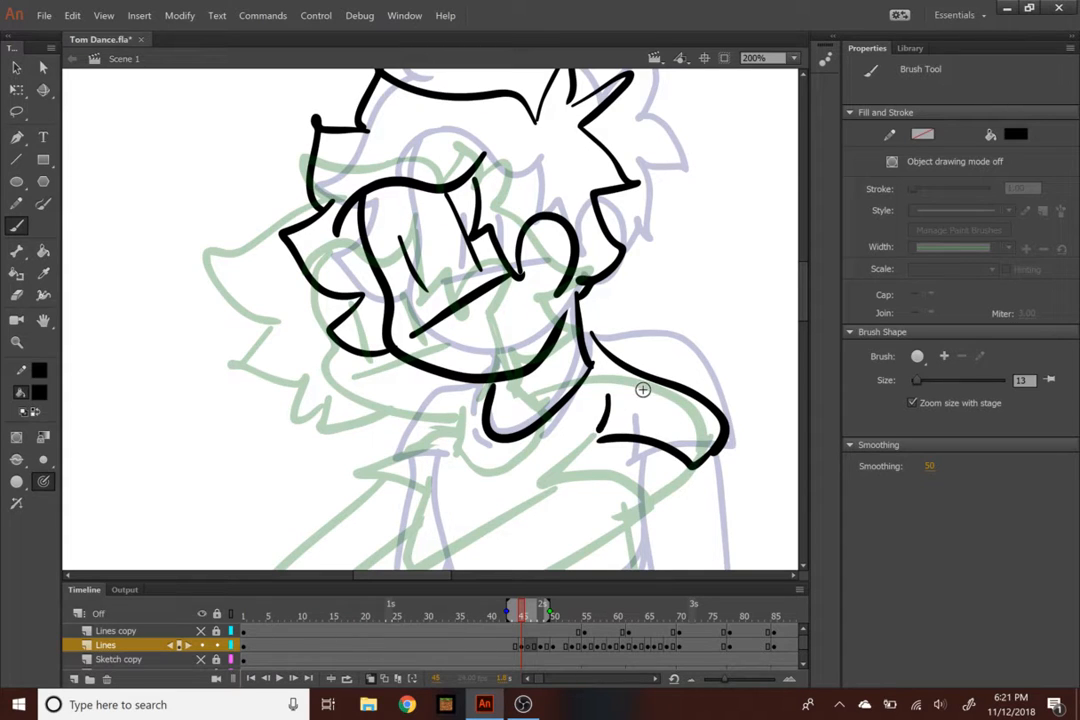
scroll(640, 386, "down", 5)
left_click_drag(620, 274, 597, 310)
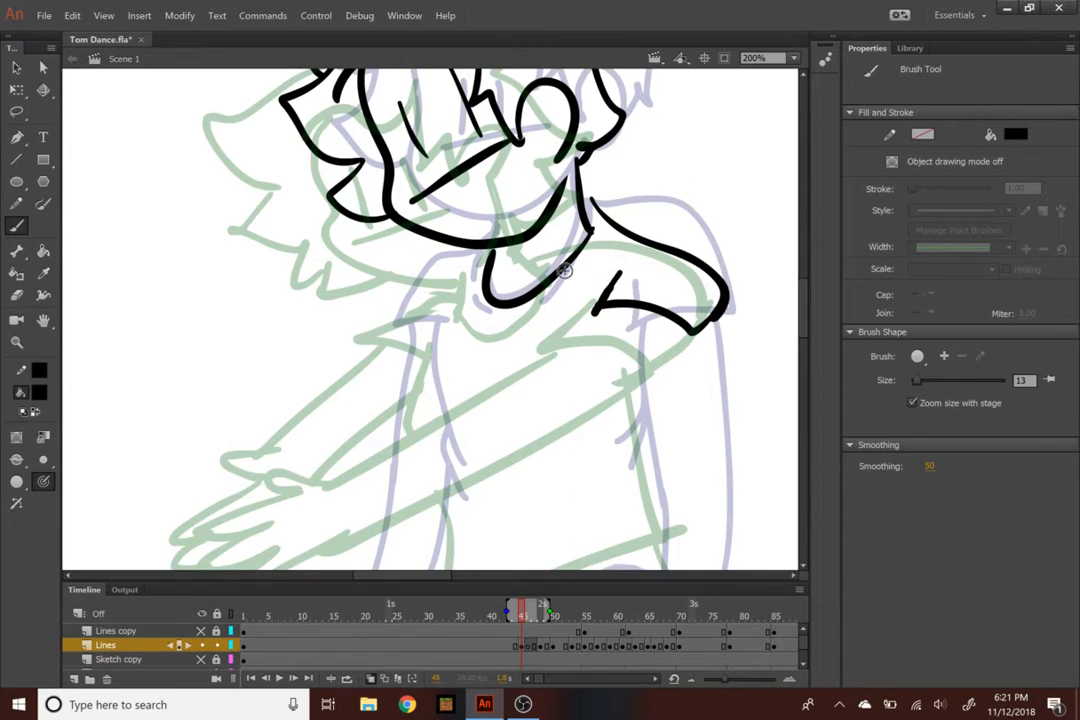
mouse_move(485, 274)
left_mouse_down()
mouse_move(413, 307)
mouse_move(440, 339)
mouse_move(433, 422)
left_mouse_up()
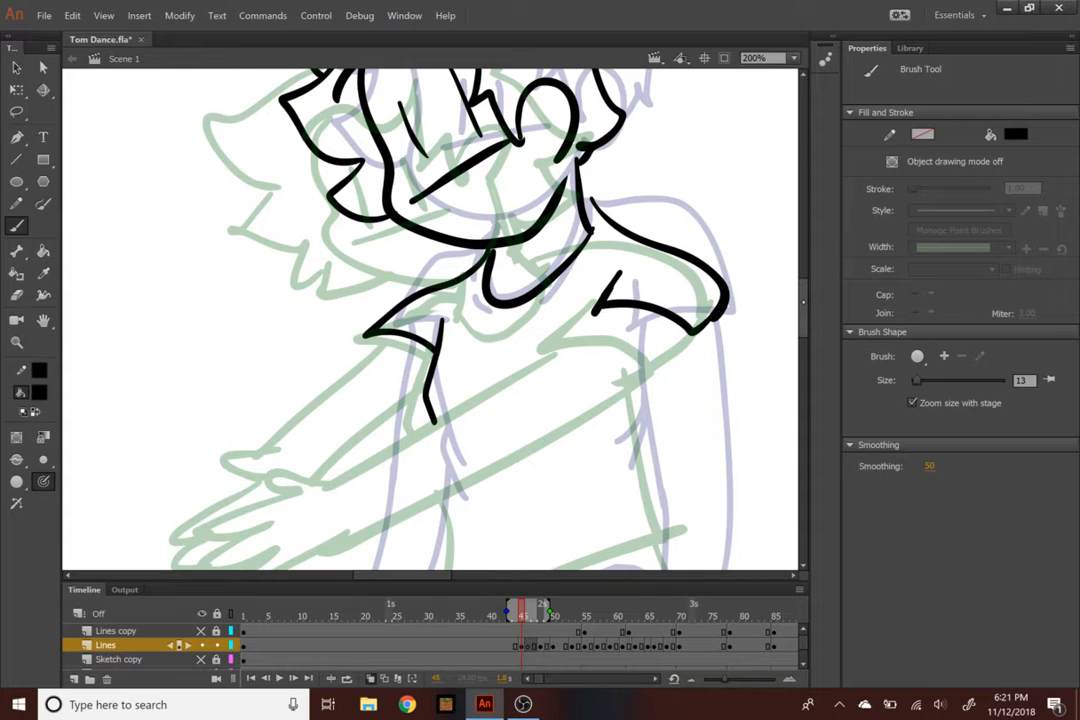
Ink both long edges of the near arm on frame 45, from its sleeve opening diagonally down across the torso
scroll(437, 394, "down", 3)
mouse_move(612, 218)
left_mouse_down()
mouse_move(548, 337)
mouse_move(378, 453)
left_mouse_up()
mouse_move(674, 238)
left_mouse_down()
mouse_move(615, 392)
mouse_move(488, 519)
left_mouse_up()
key("ctrl+z")
key("ctrl+z")
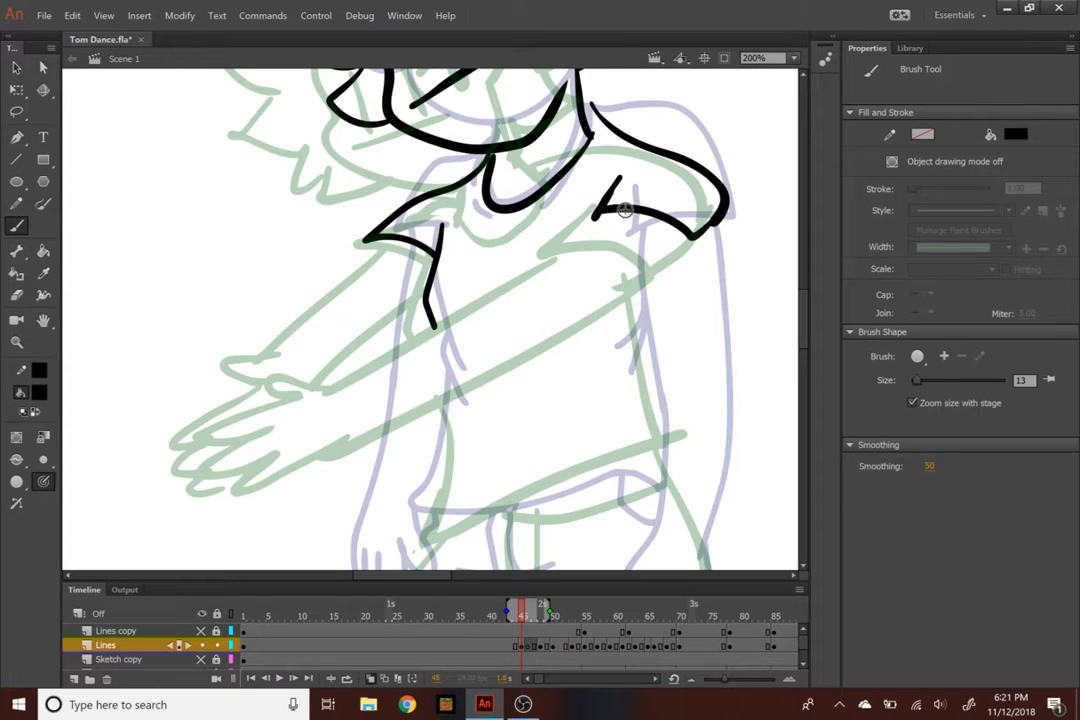
left_click_drag(618, 215, 422, 490)
key("ctrl+z")
left_click_drag(616, 212, 408, 505)
left_click_drag(668, 222, 600, 366)
key("ctrl+z")
key("ctrl+z")
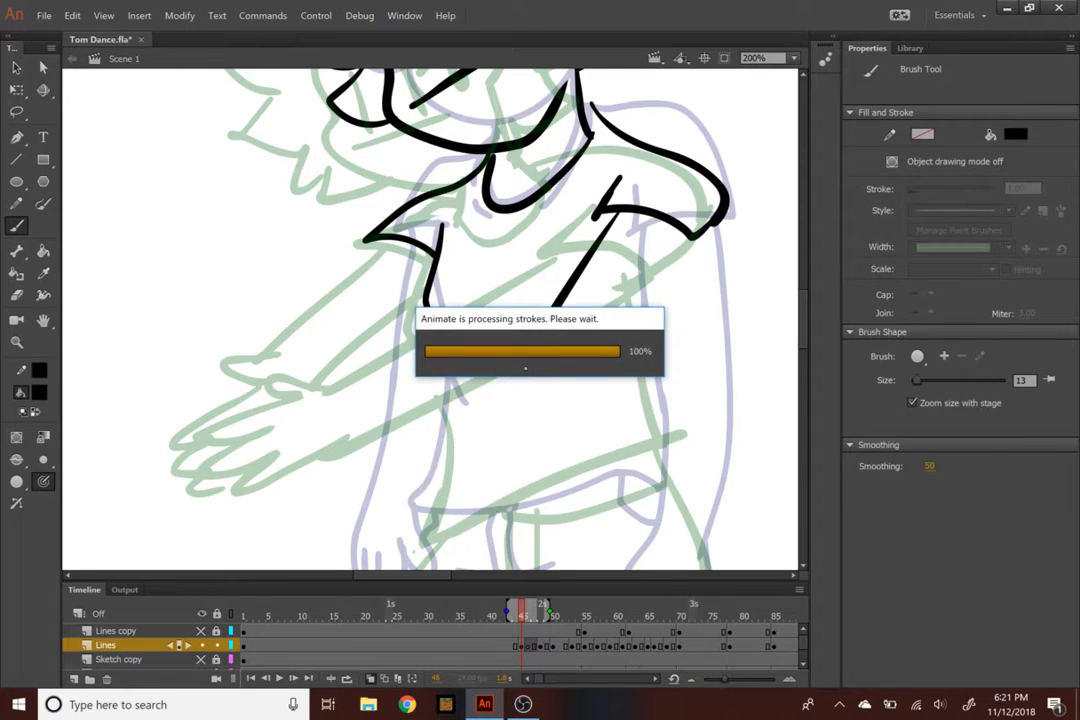
left_click_drag(518, 370, 440, 478)
left_click_drag(666, 224, 497, 446)
key("ctrl+z")
mouse_move(668, 222)
left_mouse_down()
mouse_move(652, 283)
mouse_move(517, 478)
left_mouse_up()
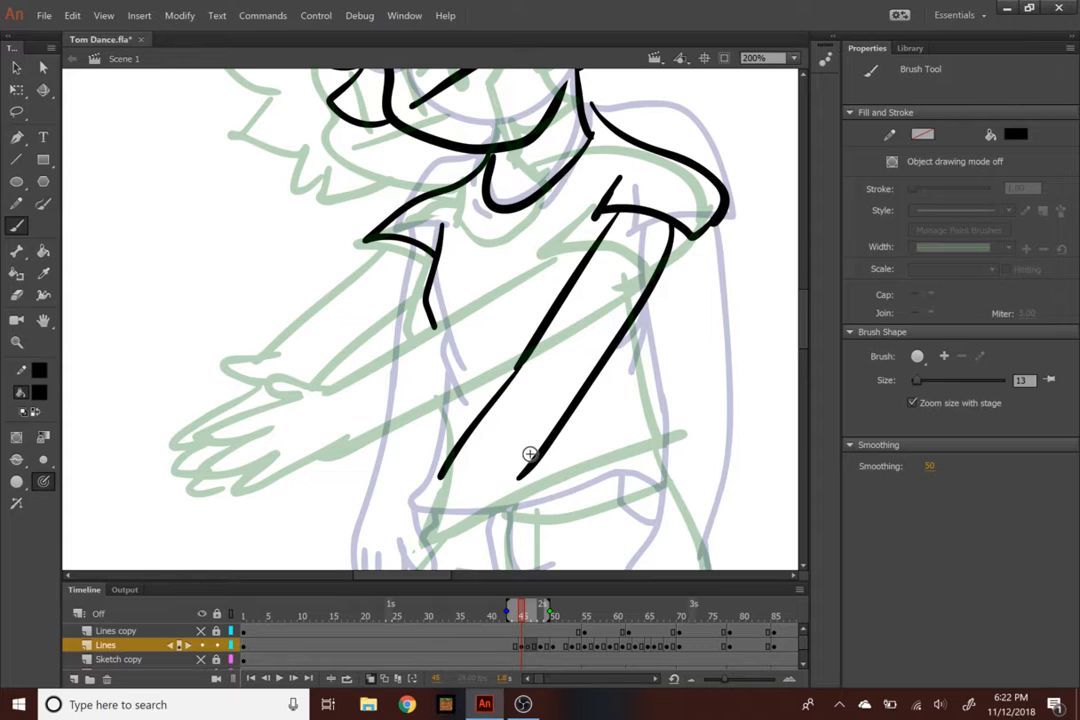
Ink the near arm's hand with its fingers, and extend the shirt's side edge down to the wrist
scroll(485, 405, "down", 3)
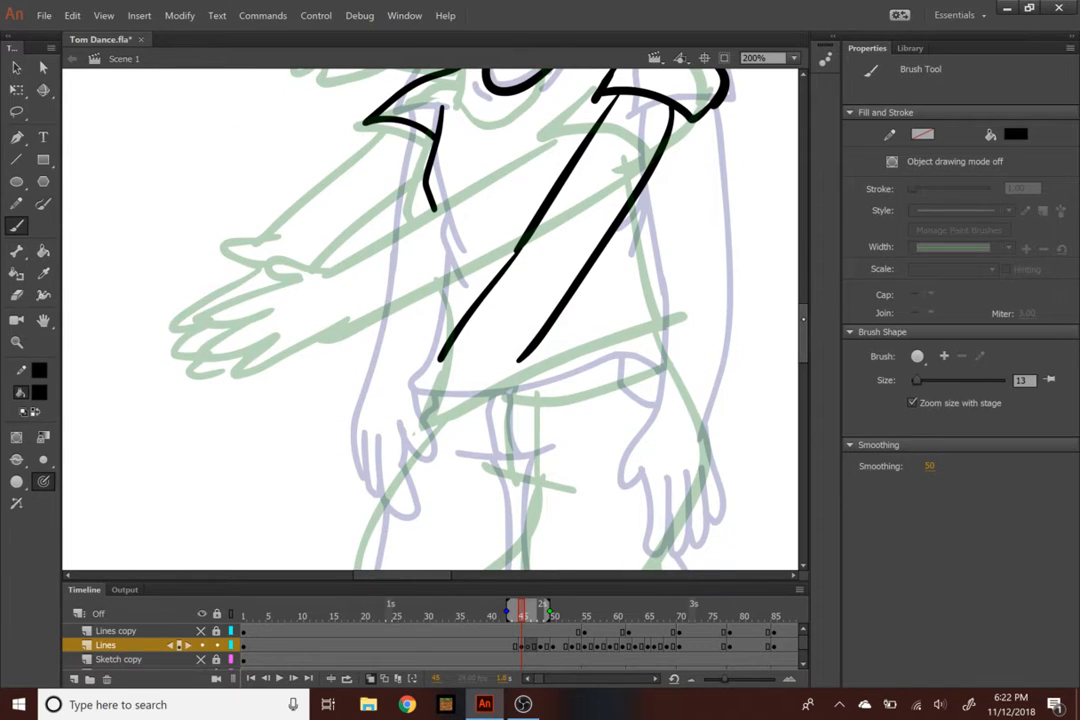
mouse_move(438, 357)
left_mouse_down()
mouse_move(402, 403)
mouse_move(390, 458)
mouse_move(423, 413)
mouse_move(411, 468)
mouse_move(486, 402)
left_mouse_up()
key("ctrl+minus")
key("ctrl+minus")
key("ctrl+equal")
key("ctrl+equal")
key("ctrl+minus")
left_click_drag(445, 352, 450, 357)
left_click_drag(438, 343, 434, 391)
Ink the far arm from its sleeve to the wrist, and its hand with hanging fingers
left_click_drag(412, 284, 369, 388)
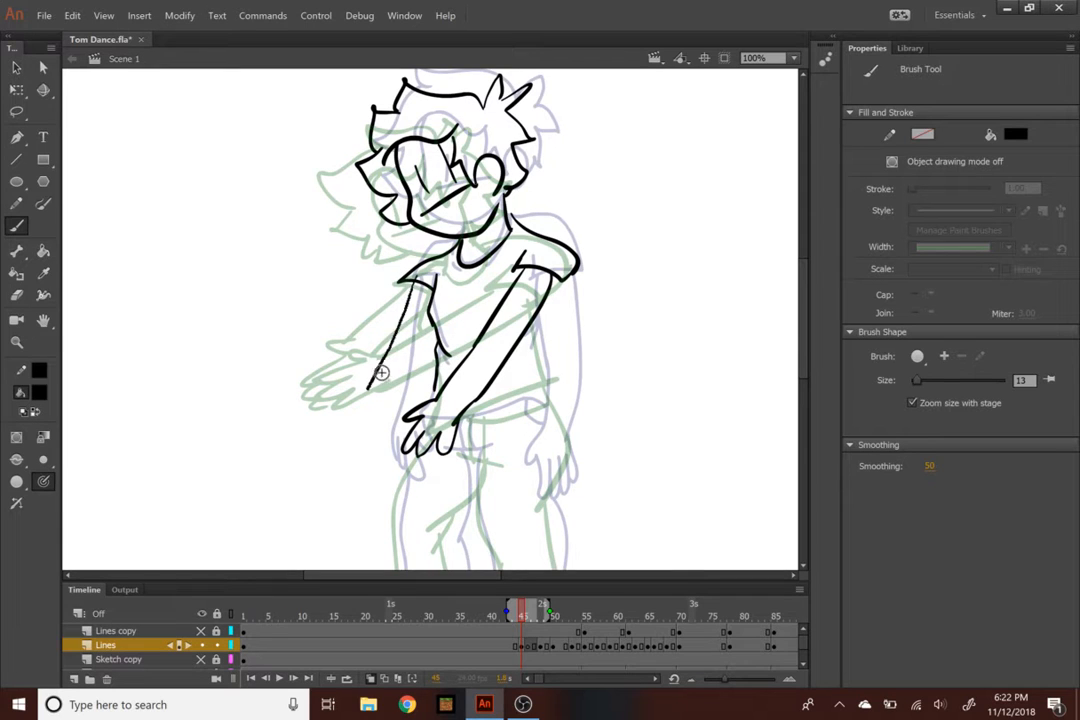
left_click_drag(436, 317, 400, 392)
key("ctrl+z")
mouse_move(370, 390)
left_mouse_down()
mouse_move(362, 415)
mouse_move(372, 425)
left_mouse_up()
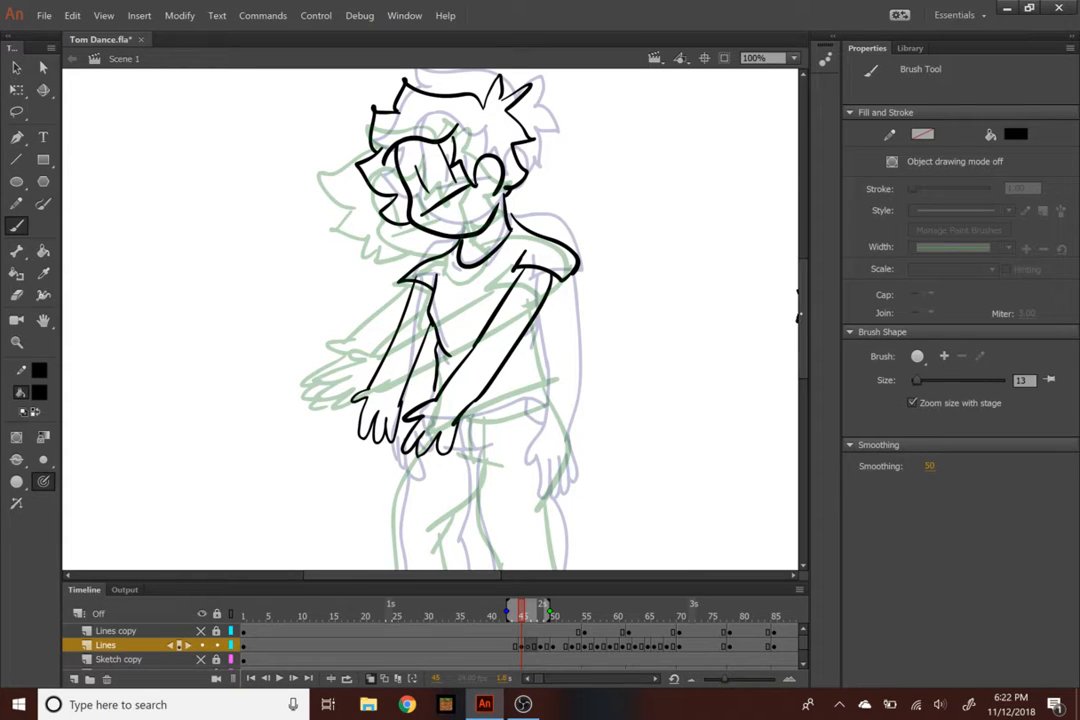
Ink the shirt's back edge below the near arm and the hem running across to the hand
scroll(806, 325, "down", 3)
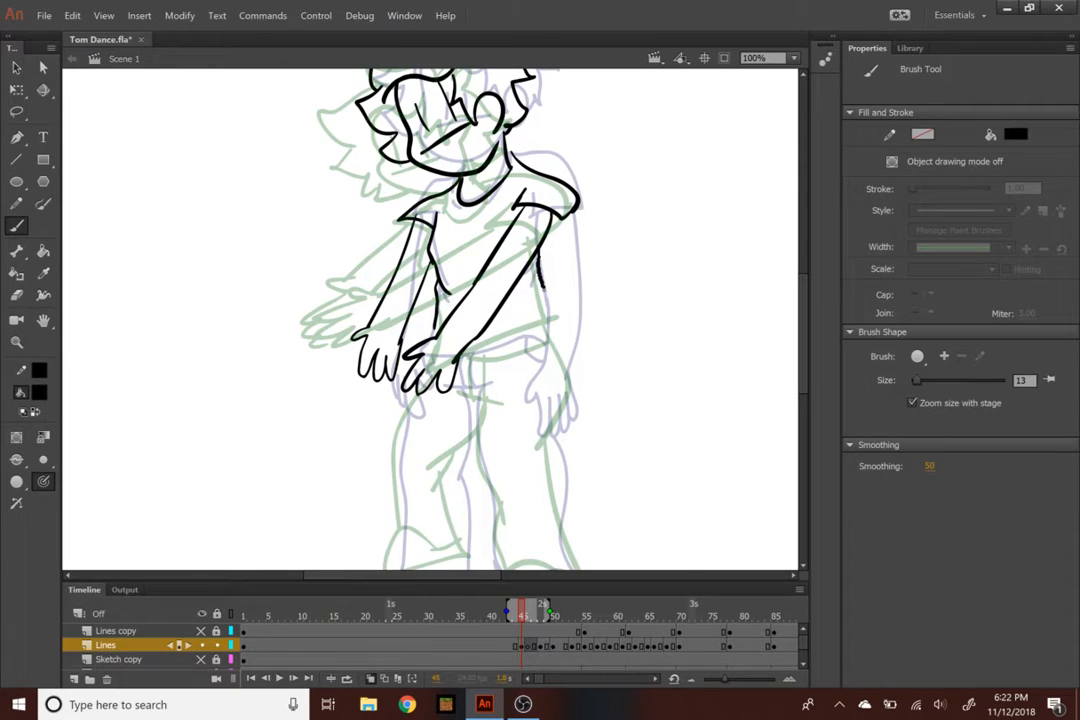
key("ctrl+z")
mouse_move(541, 288)
left_mouse_down()
mouse_move(469, 345)
mouse_move(437, 336)
left_mouse_up()
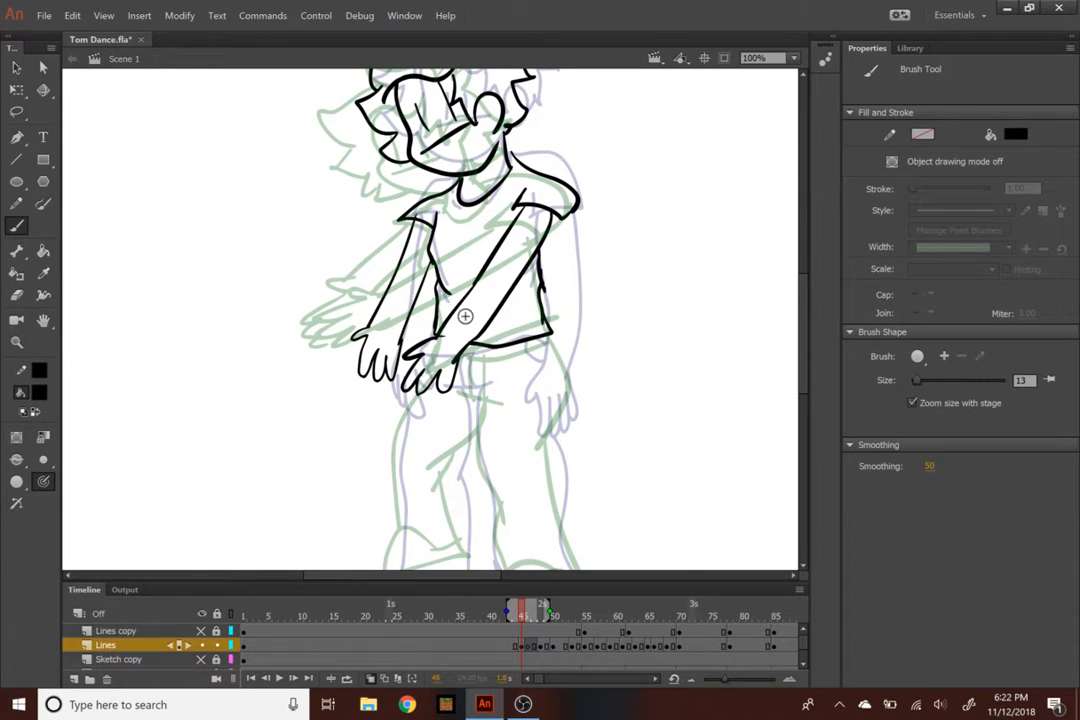
Ink the near trouser leg with its shoe, the crotch line and the inner edge of the far leg
scroll(465, 316, "down", 5)
mouse_move(550, 238)
left_mouse_down()
mouse_move(536, 355)
mouse_move(568, 469)
mouse_move(540, 510)
mouse_move(573, 478)
left_mouse_up()
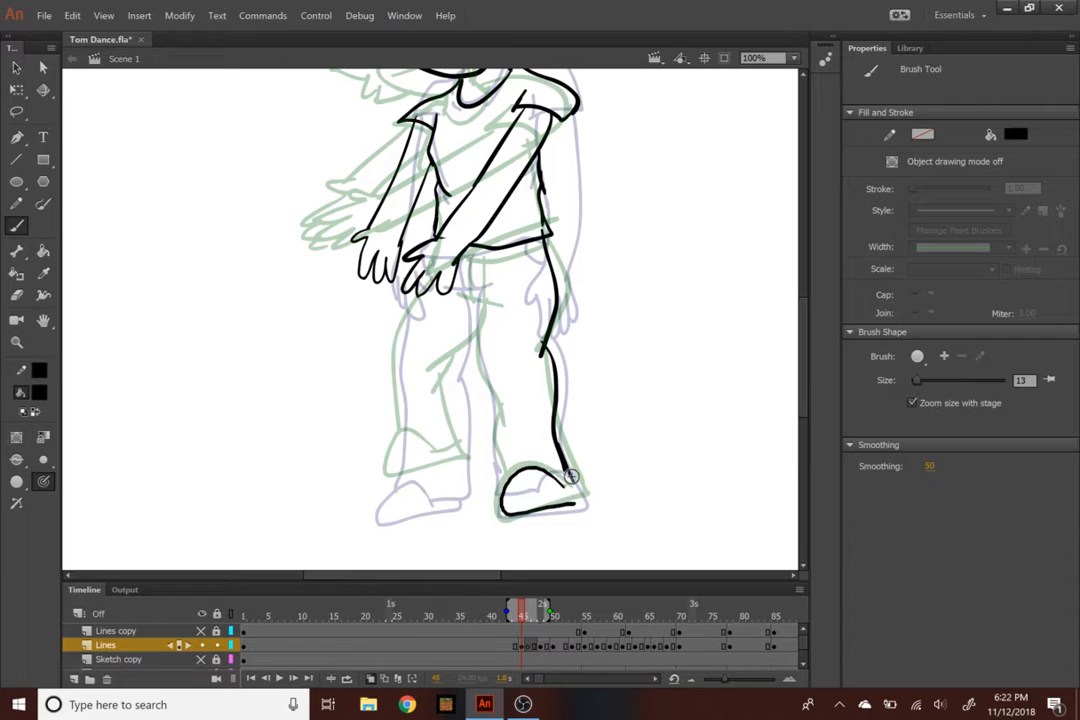
key("ctrl+z")
mouse_move(510, 509)
left_mouse_down()
mouse_move(555, 472)
mouse_move(576, 492)
mouse_move(498, 517)
left_mouse_up()
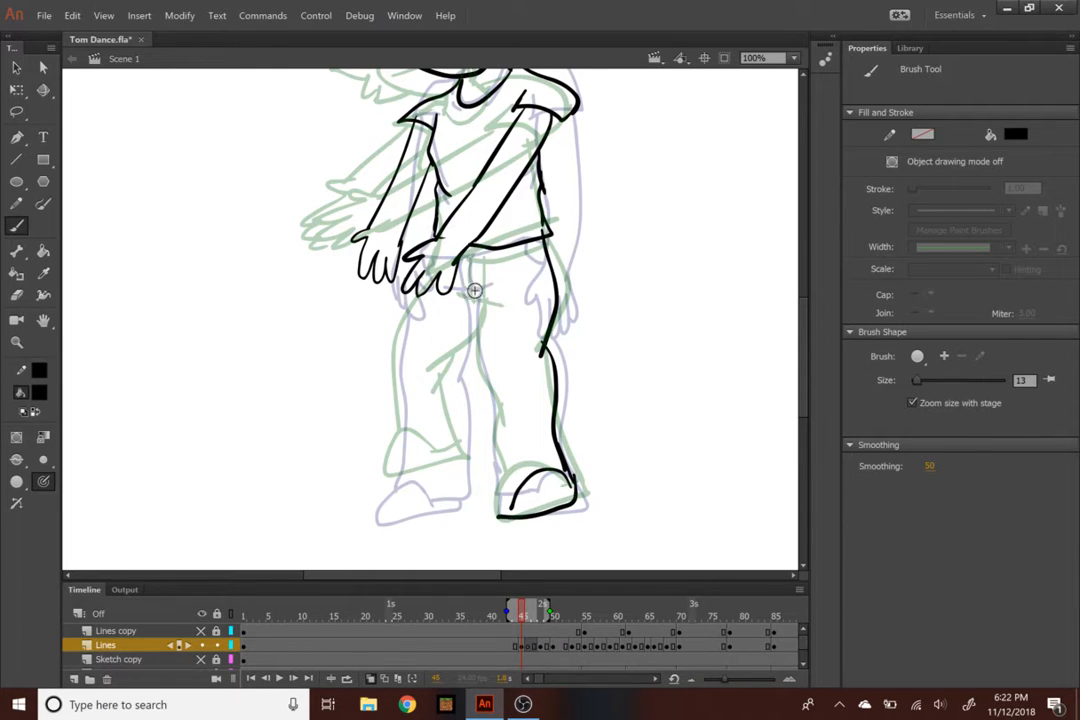
mouse_move(477, 290)
left_mouse_down()
mouse_move(496, 405)
mouse_move(495, 492)
mouse_move(516, 497)
left_mouse_up()
mouse_move(490, 291)
left_mouse_down()
mouse_move(470, 294)
mouse_move(435, 372)
mouse_move(467, 464)
left_mouse_up()
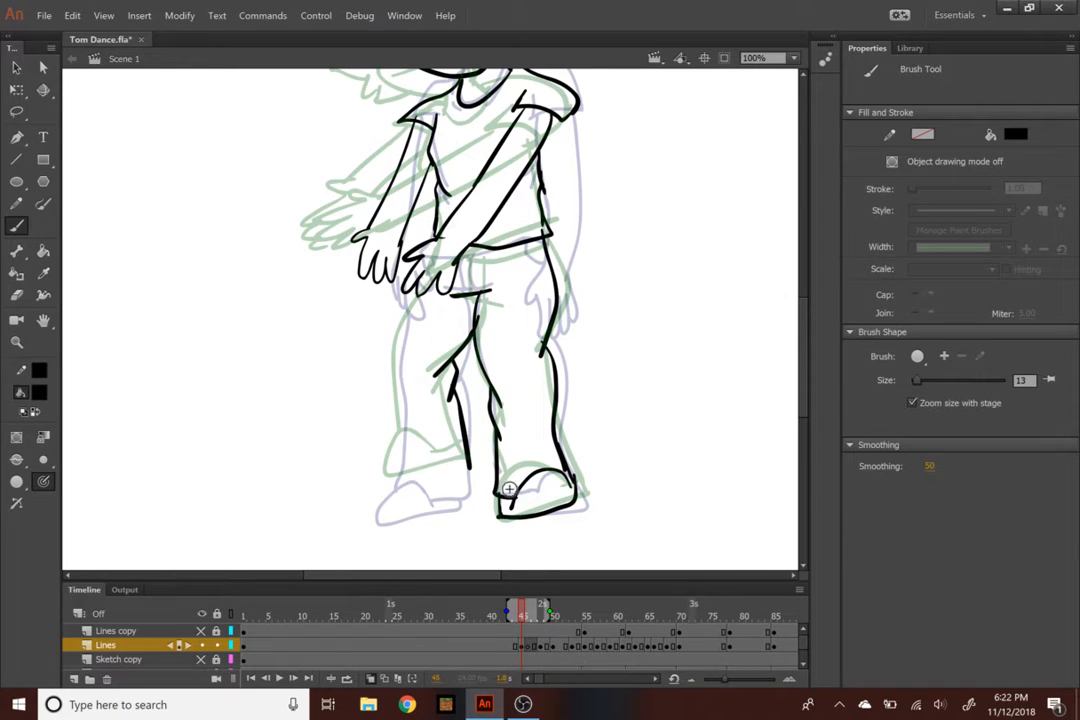
Play back the animation from before the lean begins, and return to frame 45
left_click_drag(524, 607, 417, 603)
key("Return")
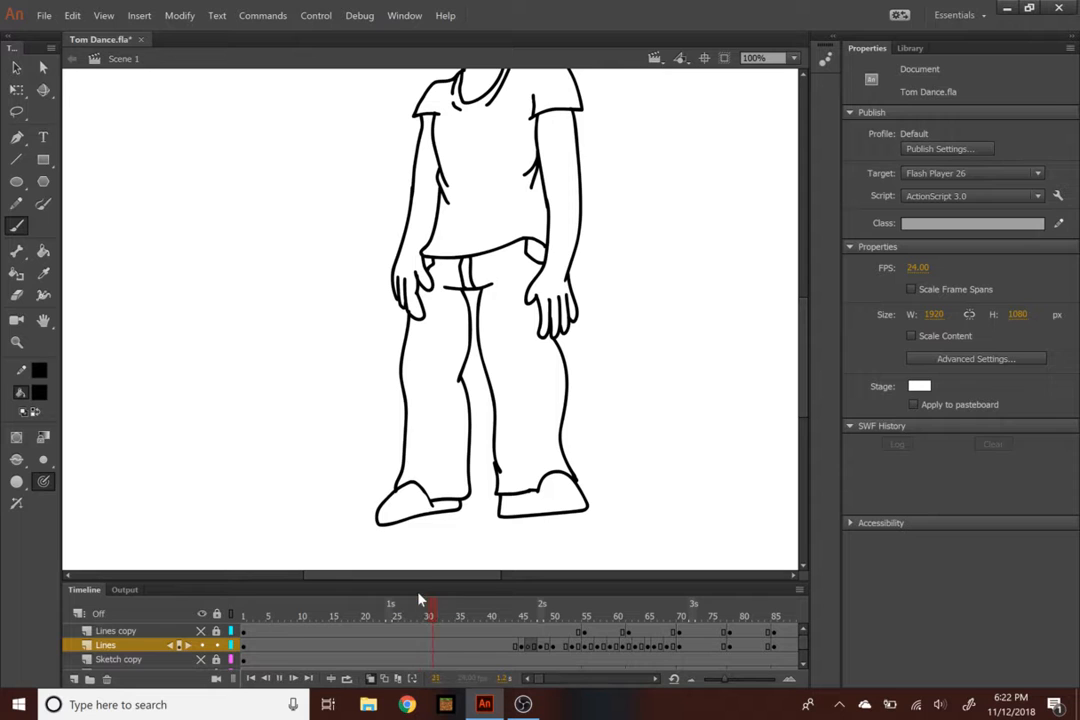
key("Return")
mouse_move(510, 604)
left_mouse_down()
mouse_move(491, 608)
mouse_move(590, 608)
mouse_move(552, 617)
mouse_move(561, 615)
mouse_move(465, 606)
mouse_move(522, 614)
left_mouse_up()
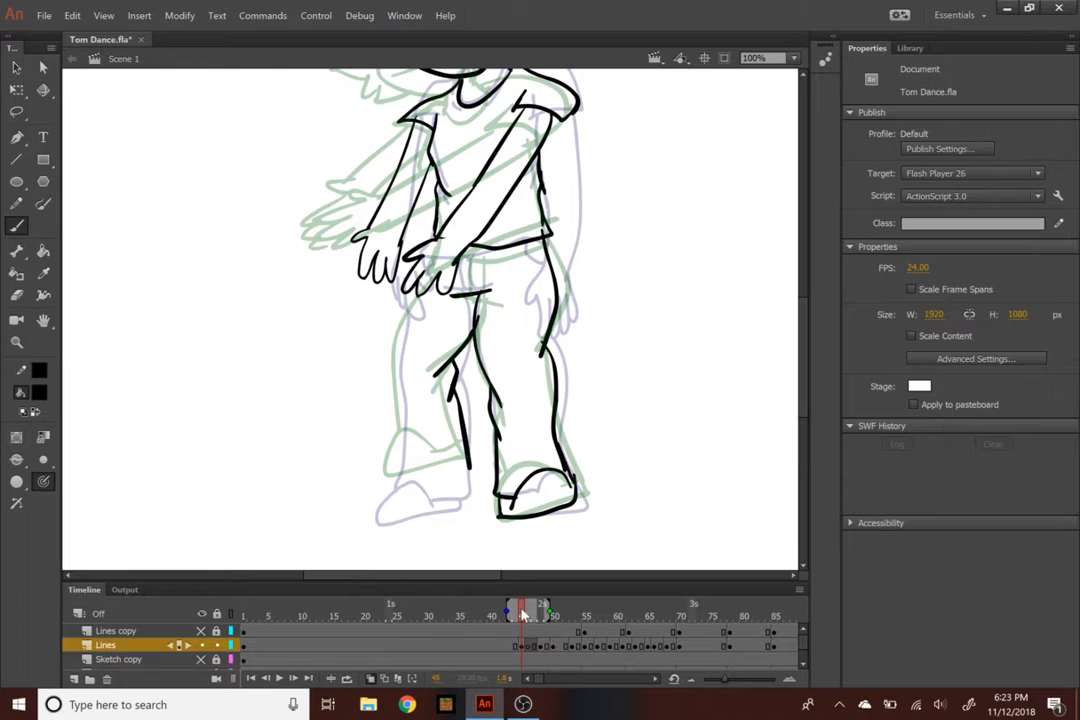
Ink the far leg's shoe and sole between the two onion-skinned feet
key("ctrl+=")
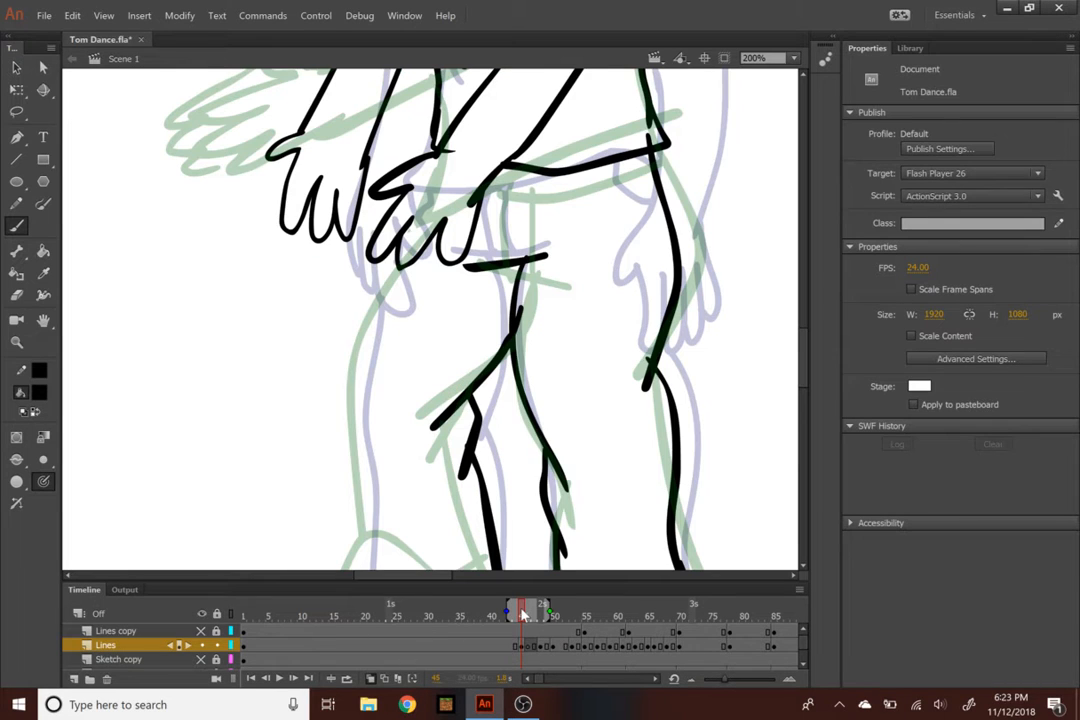
scroll(430, 320, "down", 5)
mouse_move(415, 311)
left_mouse_down()
mouse_move(330, 385)
mouse_move(468, 338)
mouse_move(506, 292)
mouse_move(415, 318)
left_mouse_up()
scroll(430, 300, "up", 5)
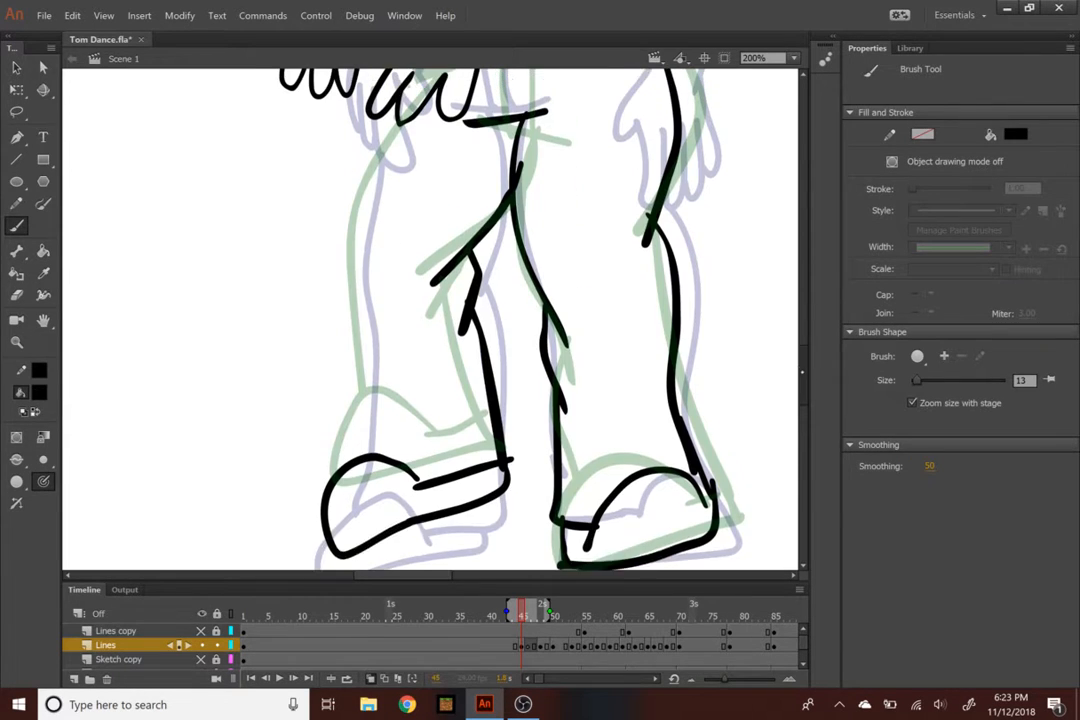
Ink the outer edge of the far trouser leg from hand to shoe, and add the fly lines below the hem
mouse_move(435, 128)
left_mouse_down()
mouse_move(363, 319)
mouse_move(368, 482)
left_mouse_up()
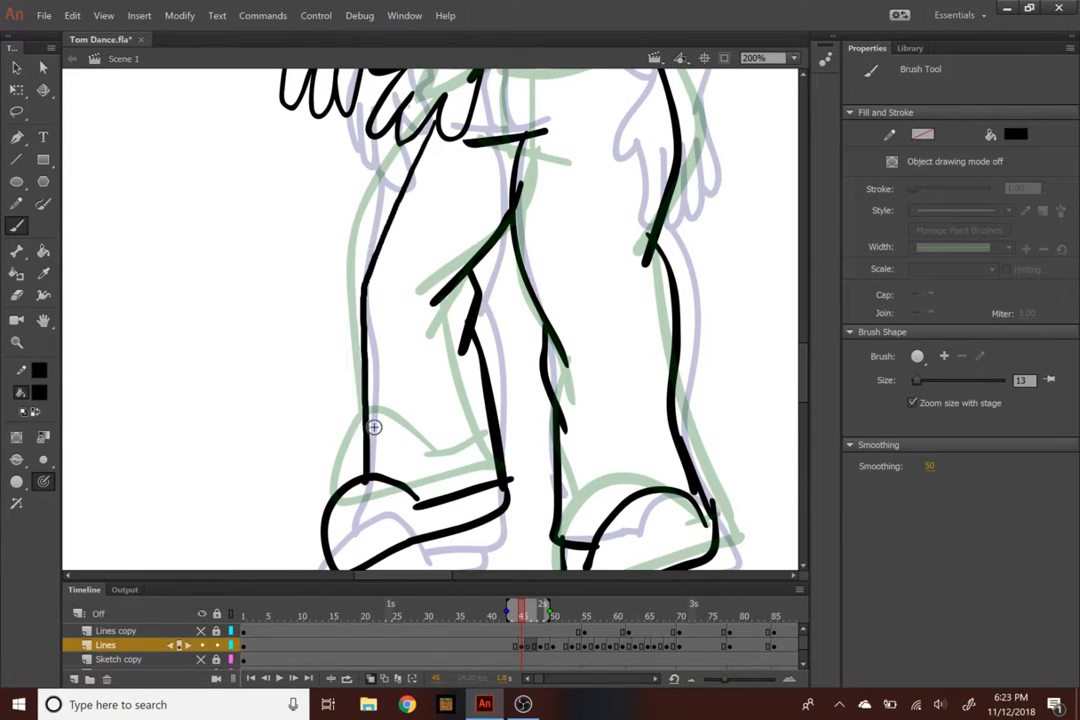
key("ctrl+minus")
key("ctrl+minus")
key("ctrl+equal")
key("ctrl+equal")
key("ctrl+z")
mouse_move(405, 131)
left_mouse_down()
mouse_move(358, 217)
mouse_move(370, 484)
left_mouse_up()
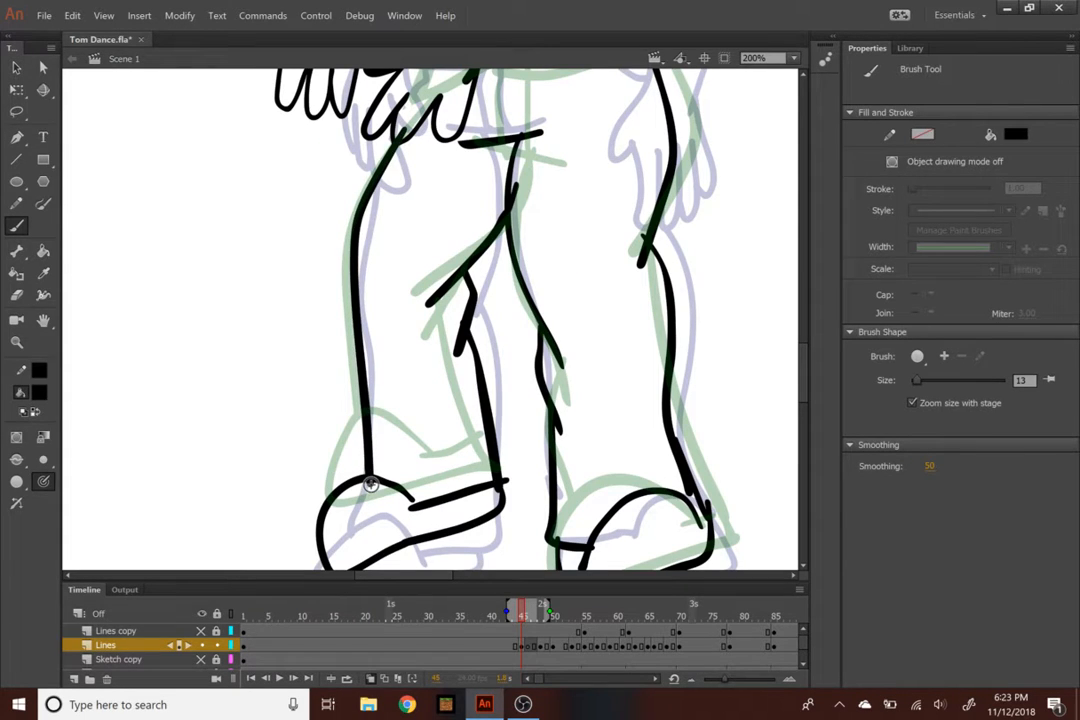
scroll(680, 300, "up", 5)
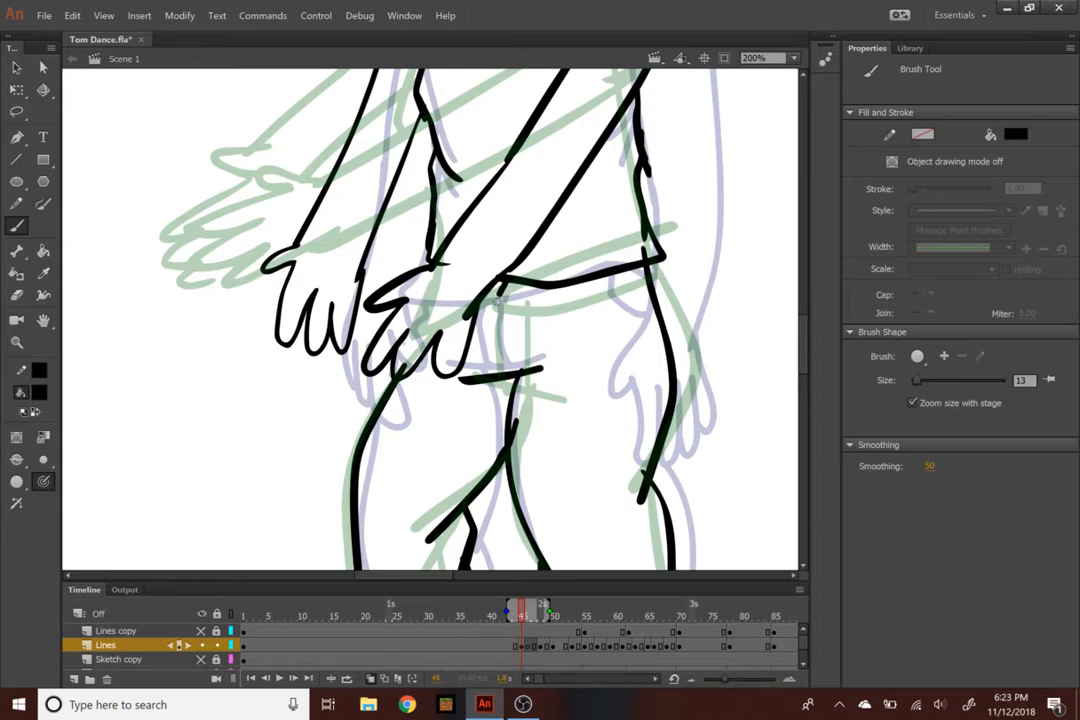
key("ctrl+minus")
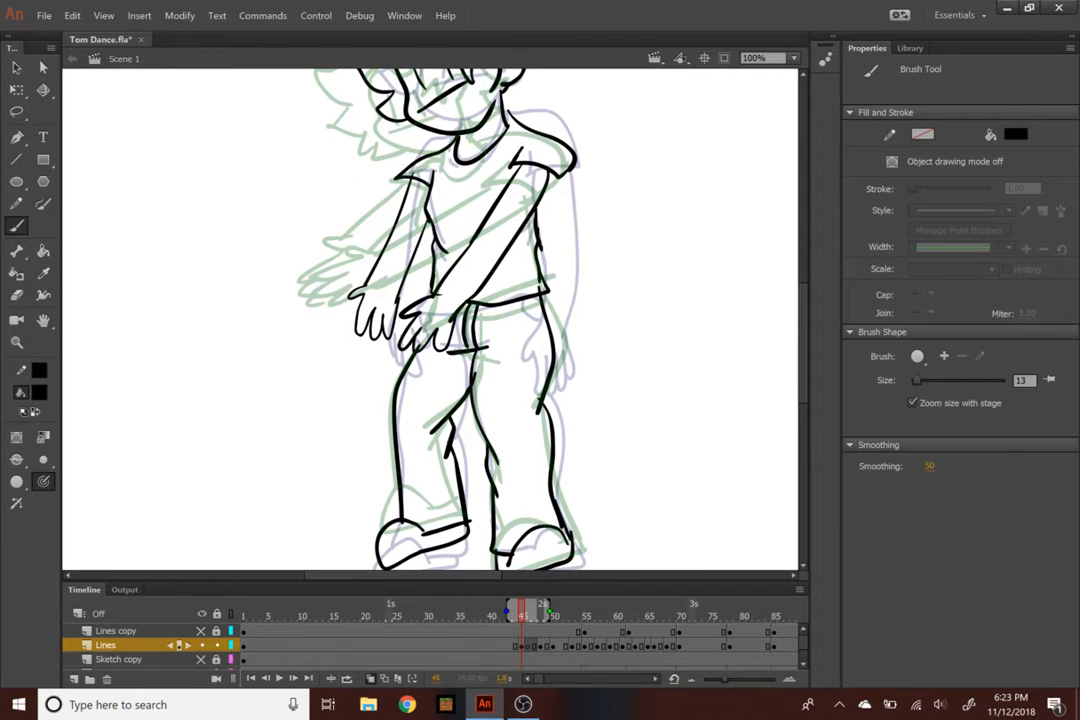
On frame 50, ink the missing trouser fly and the waistband line below the shirt hem
left_click_drag(525, 615, 556, 617)
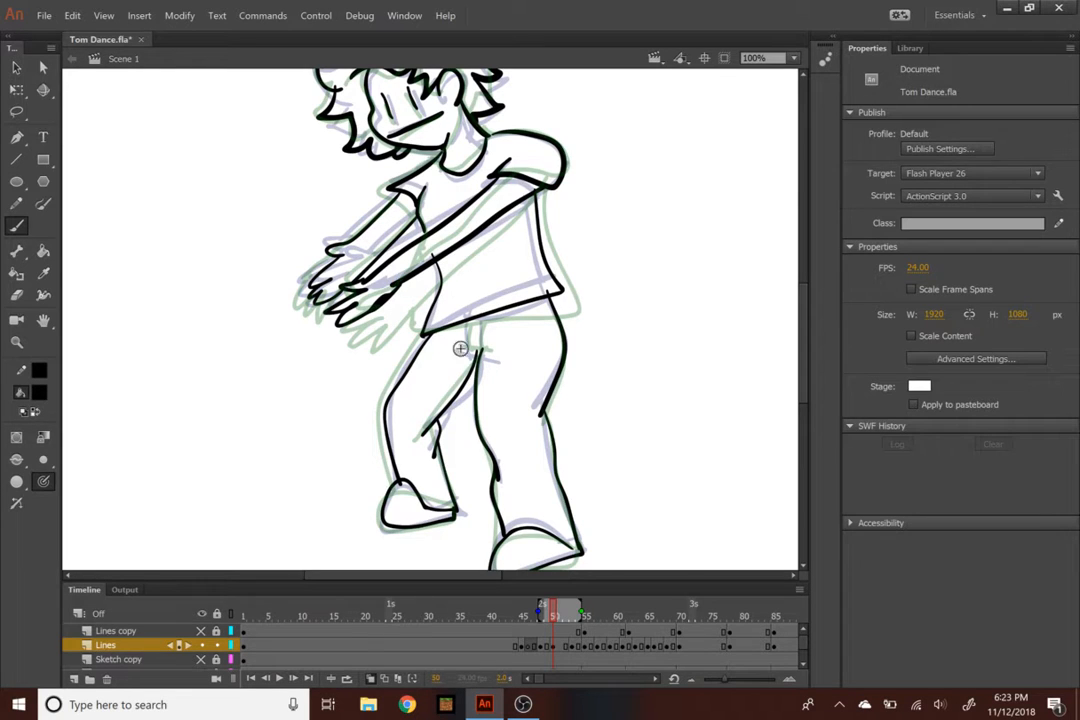
left_click(395, 296)
left_click_drag(498, 309, 552, 300)
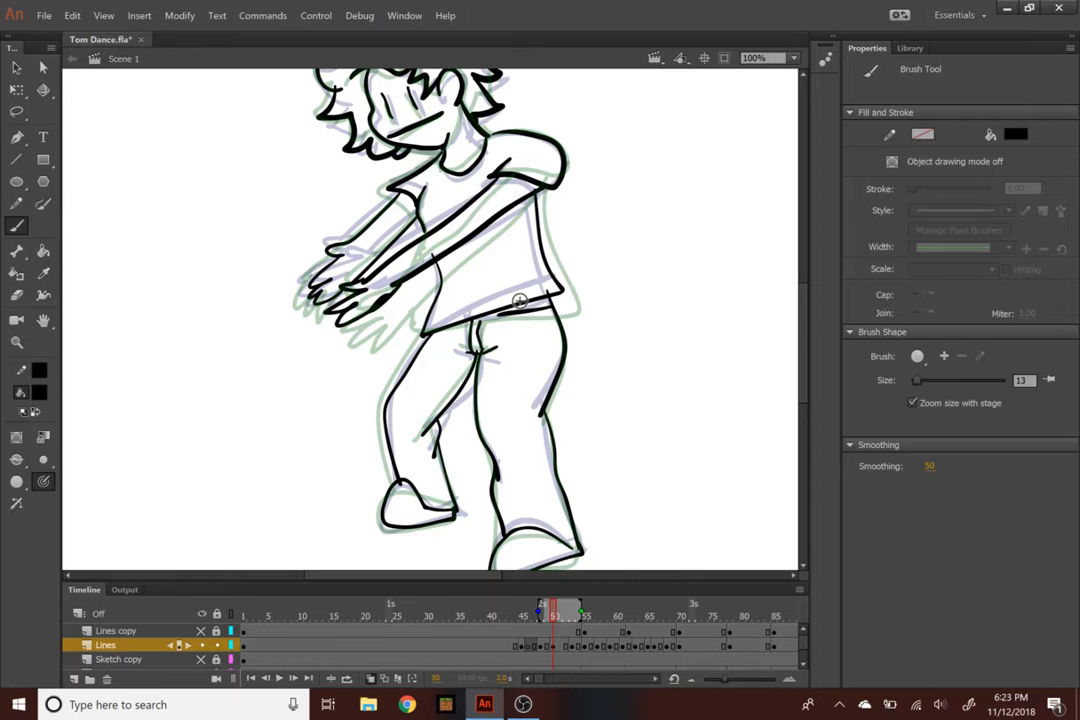
left_click_drag(498, 601, 477, 607)
key("ctrl+minus")
mouse_move(292, 241)
left_mouse_down()
mouse_move(267, 207)
mouse_move(230, 190)
mouse_move(228, 206)
mouse_move(262, 212)
left_mouse_up()
mouse_move(288, 312)
left_mouse_down()
mouse_move(243, 327)
mouse_move(271, 343)
left_mouse_up()
mouse_move(273, 262)
left_mouse_down()
mouse_move(222, 244)
mouse_move(183, 268)
mouse_move(166, 203)
mouse_move(222, 340)
left_mouse_up()
key("ctrl+z")
mouse_move(268, 212)
left_mouse_down()
mouse_move(265, 318)
mouse_move(203, 268)
left_mouse_up()
mouse_move(219, 322)
left_mouse_down()
mouse_move(264, 320)
mouse_move(252, 277)
left_mouse_up()
left_click_drag(185, 255, 204, 312)
left_click_drag(272, 236, 182, 270)
left_click_drag(250, 262, 182, 310)
key("ctrl+minus")
key("ctrl+equal")
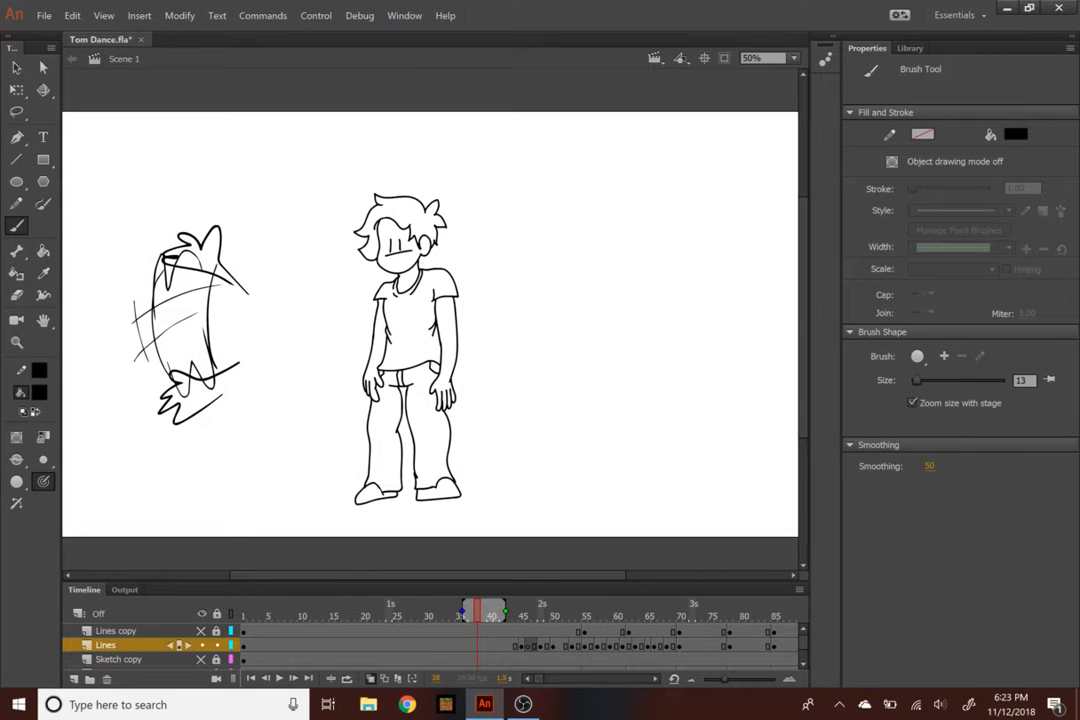
key("ctrl+z")
key("ctrl+z")
key("ctrl+z")
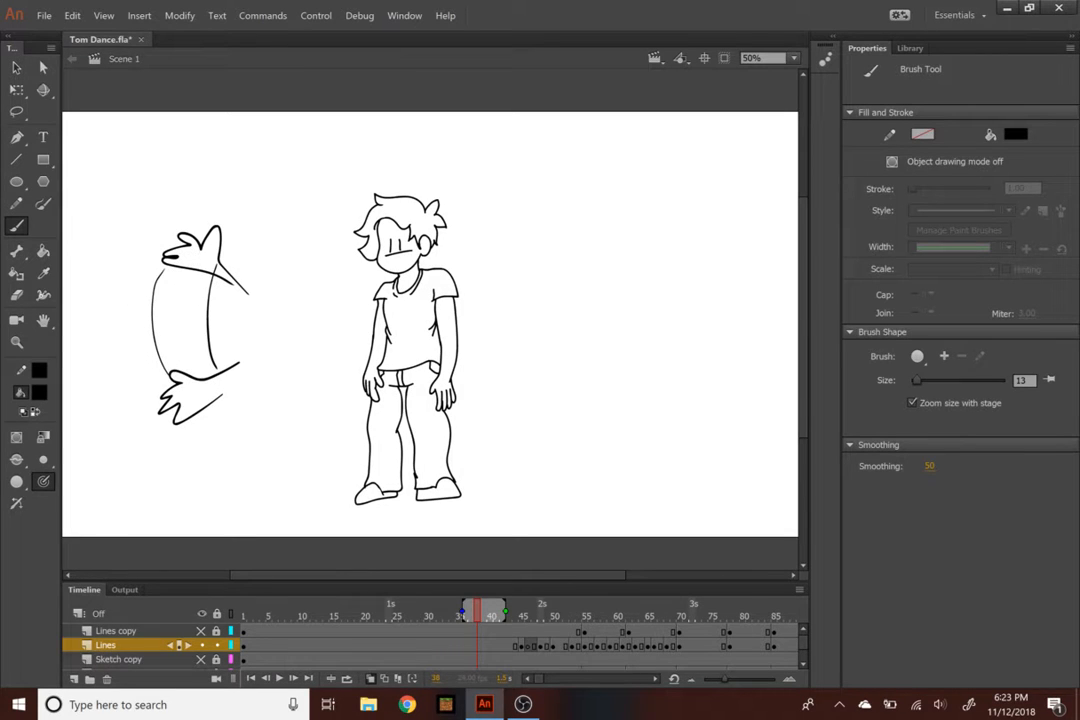
key("ctrl+z")
key("ctrl+z")
key("ctrl+z")
key("ctrl+z")
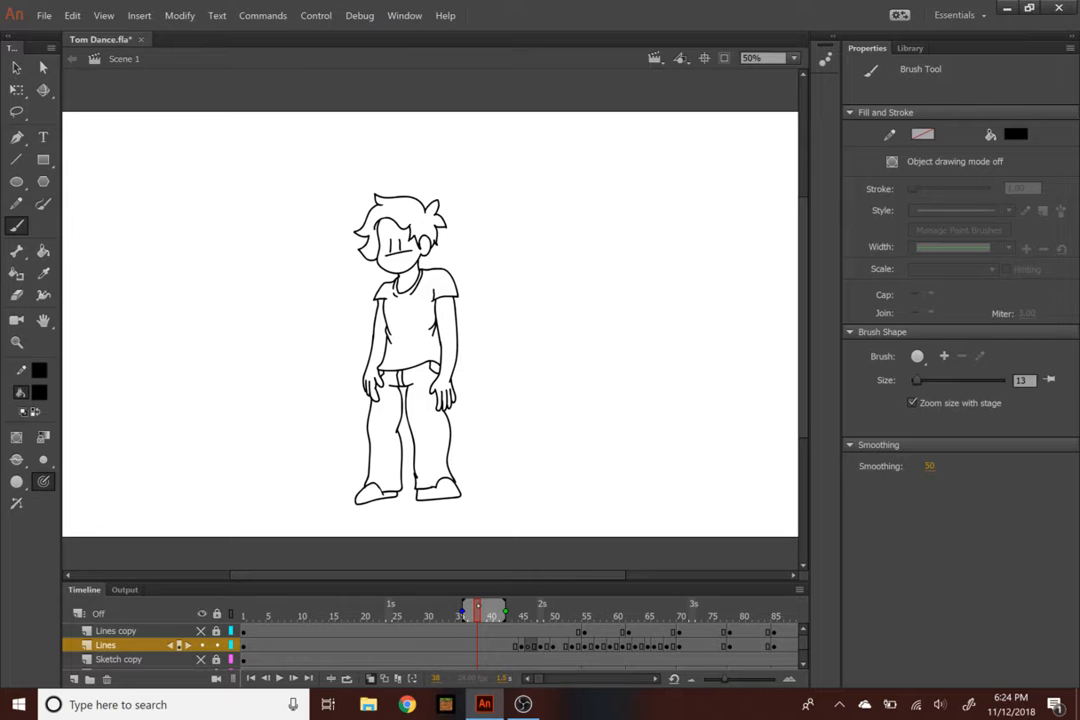
Move ahead to frame 46 and shorten the onion skin range to end at about frame 48
key("Return")
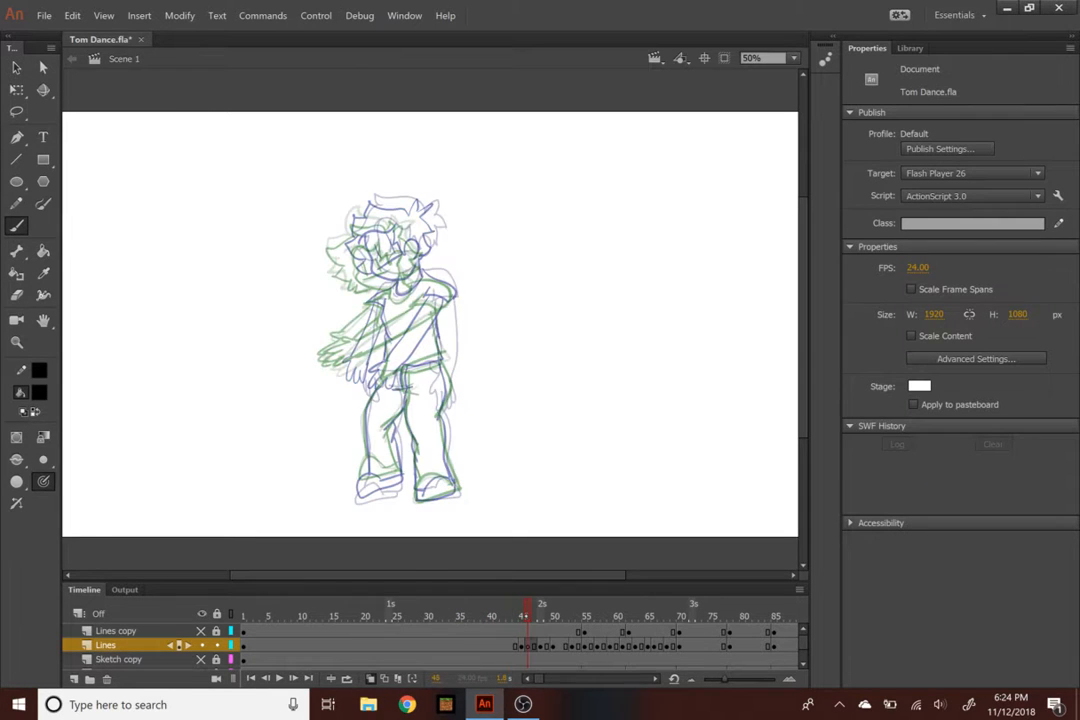
key("ctrl+=")
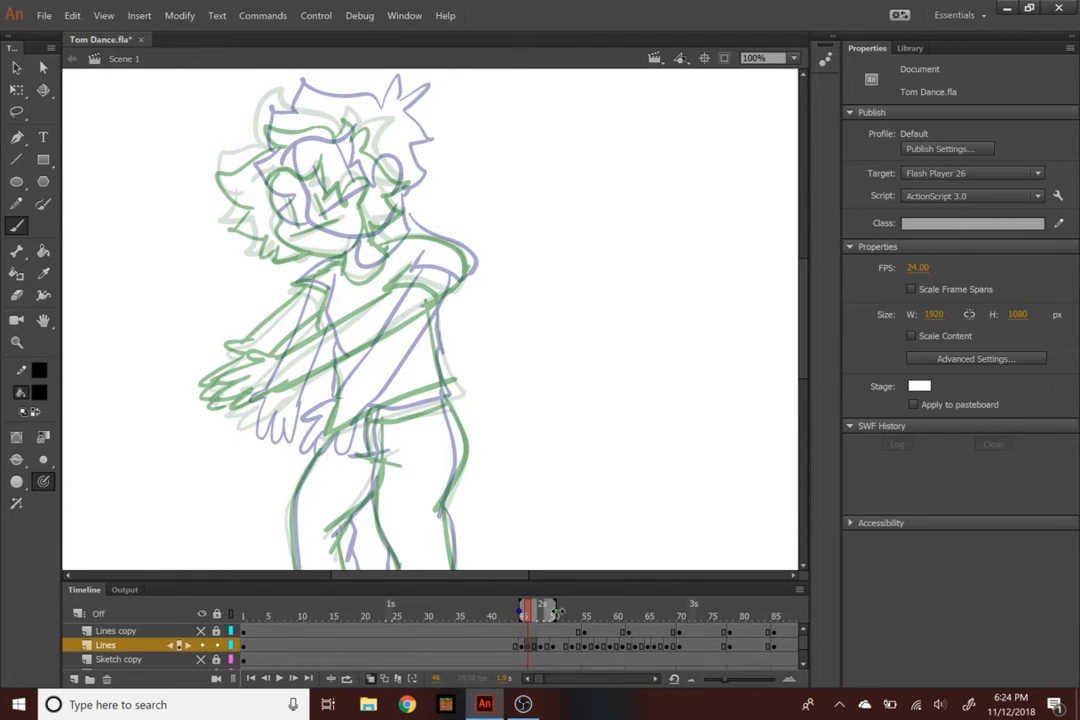
left_click_drag(550, 610, 541, 608)
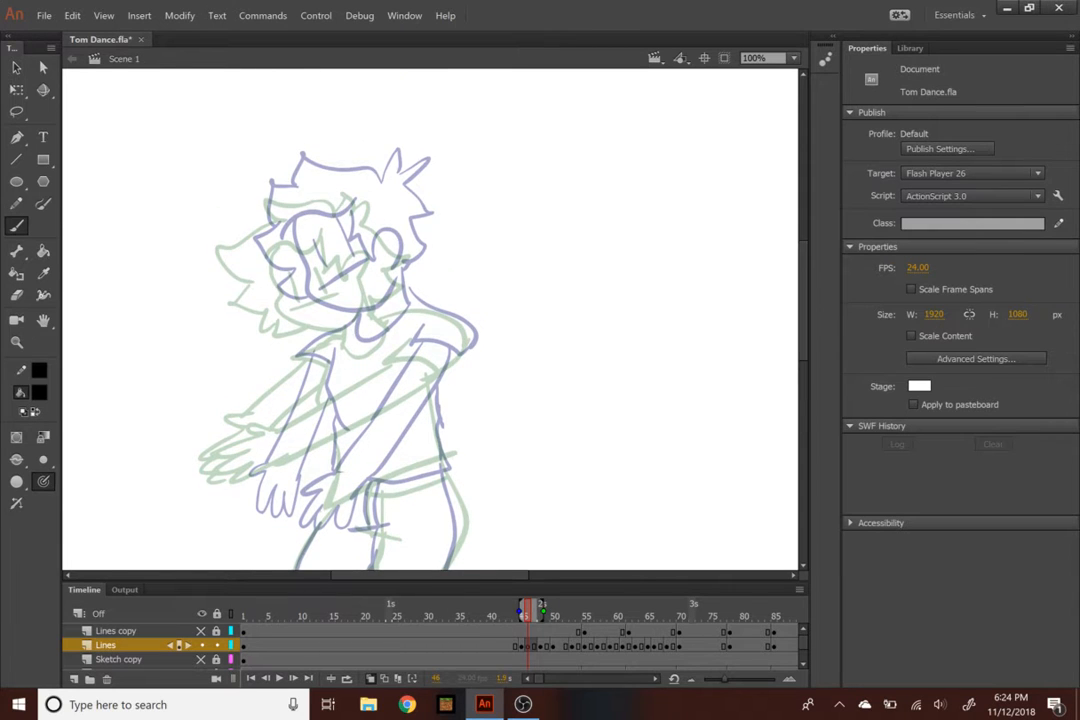
Ink the face outline, both eyes, the mouth and the ear of the frame 46 head between the onion-skinned heads
key("ctrl+=")
left_click_drag(466, 575, 434, 574)
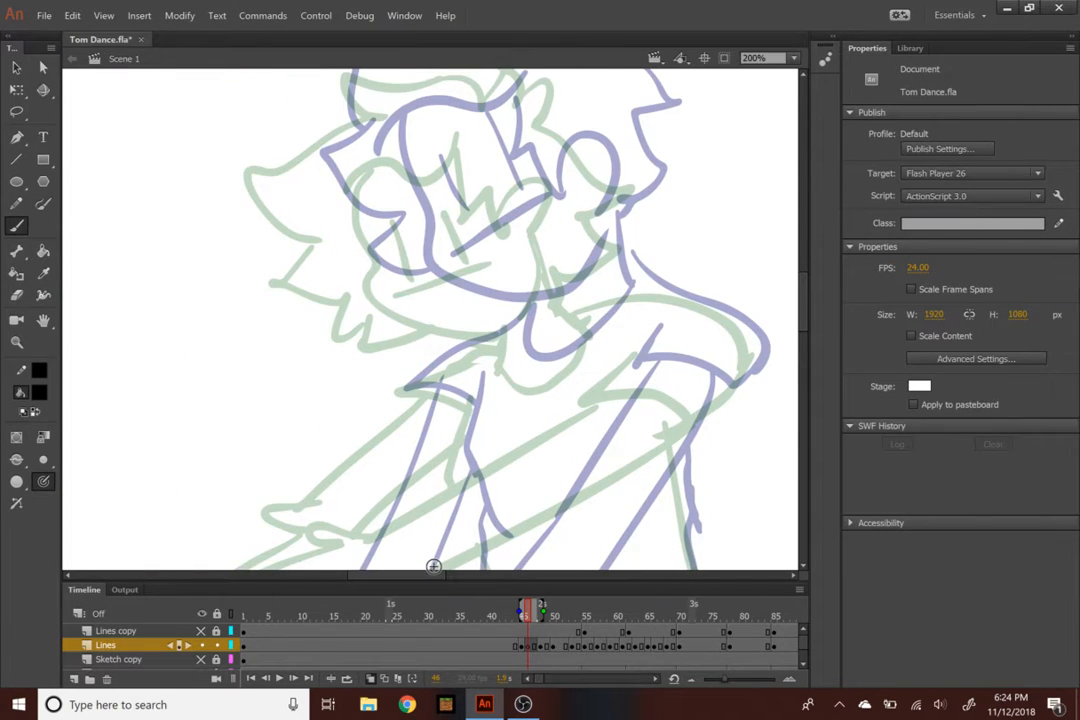
left_click_drag(803, 301, 803, 281)
scroll(430, 320, "down", 3)
mouse_move(387, 228)
left_mouse_down()
mouse_move(415, 366)
mouse_move(530, 425)
left_mouse_up()
key("ctrl+z")
mouse_move(367, 257)
left_mouse_down()
mouse_move(398, 373)
mouse_move(543, 405)
left_mouse_up()
key("ctrl+z")
mouse_move(374, 257)
left_mouse_down()
mouse_move(398, 362)
mouse_move(520, 424)
left_mouse_up()
left_click_drag(440, 268, 477, 341)
mouse_move(402, 311)
left_mouse_down()
mouse_move(430, 376)
mouse_move(545, 313)
mouse_move(550, 351)
left_mouse_up()
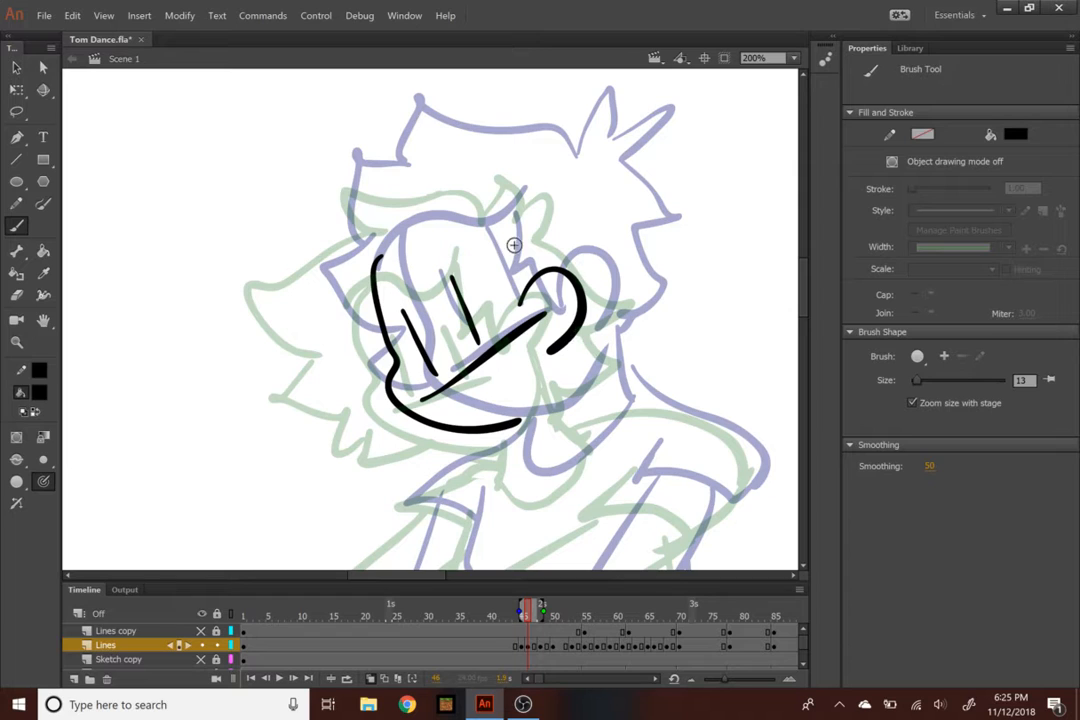
Ink the jagged lock beside the ear and the curved fringe across the forehead on frame 46
left_click_drag(477, 237, 480, 318)
left_click_drag(496, 263, 503, 322)
left_click_drag(503, 322, 525, 260)
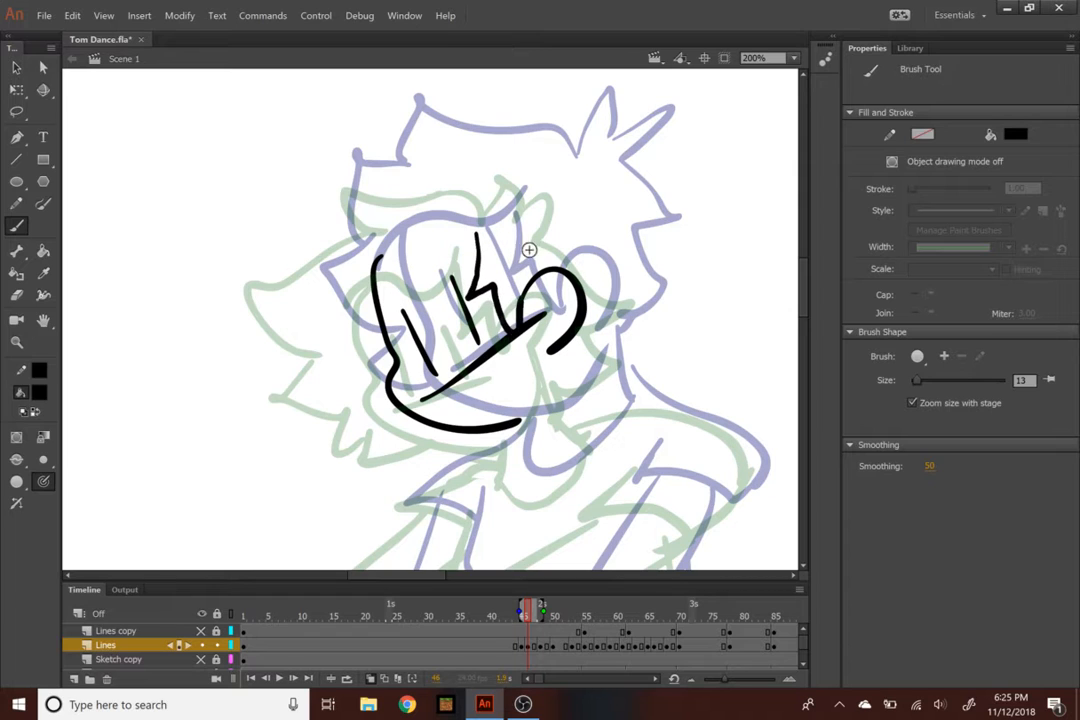
mouse_move(477, 214)
left_mouse_down()
mouse_move(444, 267)
mouse_move(345, 300)
left_mouse_up()
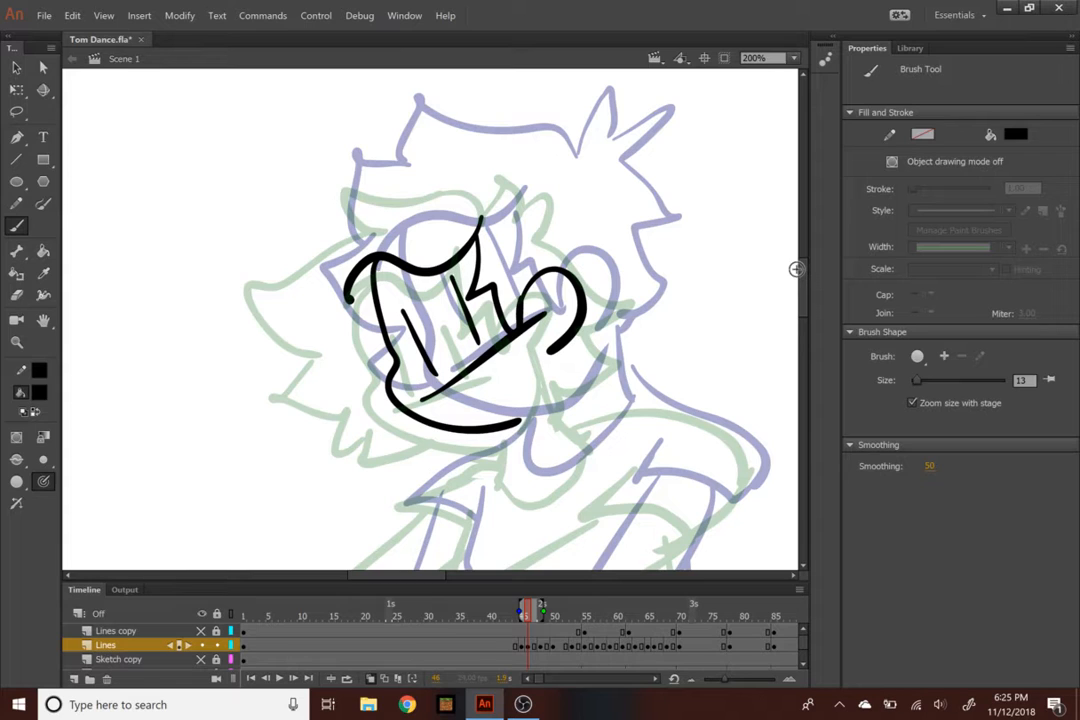
Ink the frame 46 hair outline from the crown around the face side to the chin, with two tufts on top
left_click_drag(514, 185, 340, 152)
key("ctrl+z")
mouse_move(512, 190)
left_mouse_down()
mouse_move(382, 144)
mouse_move(369, 195)
mouse_move(290, 254)
mouse_move(319, 332)
mouse_move(281, 405)
mouse_move(339, 390)
mouse_move(365, 451)
mouse_move(458, 429)
left_mouse_up()
left_click_drag(600, 368, 635, 345)
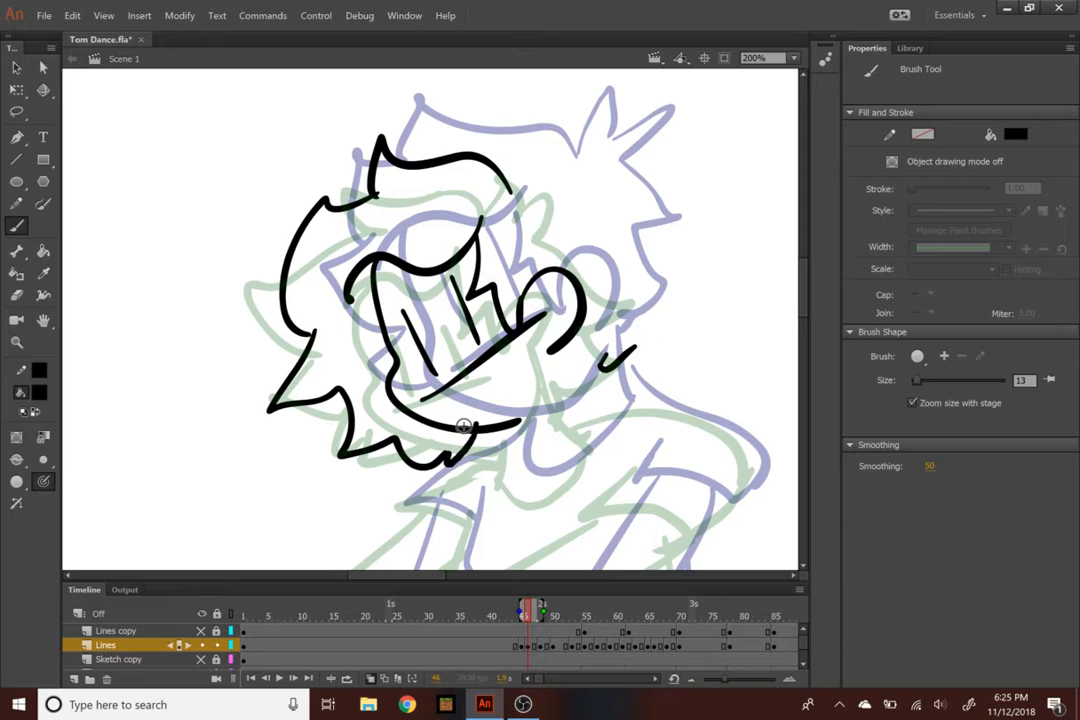
mouse_move(508, 188)
left_mouse_down()
mouse_move(523, 160)
mouse_move(549, 180)
left_mouse_up()
mouse_move(556, 180)
left_mouse_down()
mouse_move(599, 130)
mouse_move(590, 190)
mouse_move(656, 245)
mouse_move(627, 256)
mouse_move(643, 328)
left_mouse_up()
key("ctrl+z")
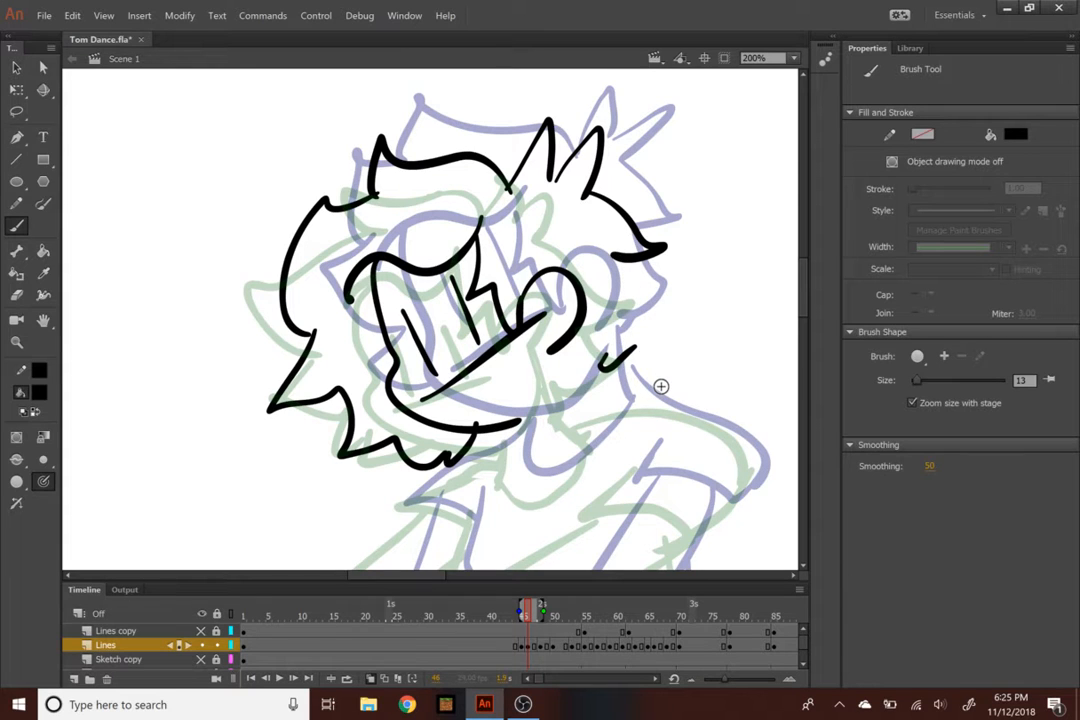
Erase the small lock stroke behind the ear and ink spiky locks down the back of the head
left_click(17, 296)
left_click_drag(632, 352, 603, 364)
left_click(17, 226)
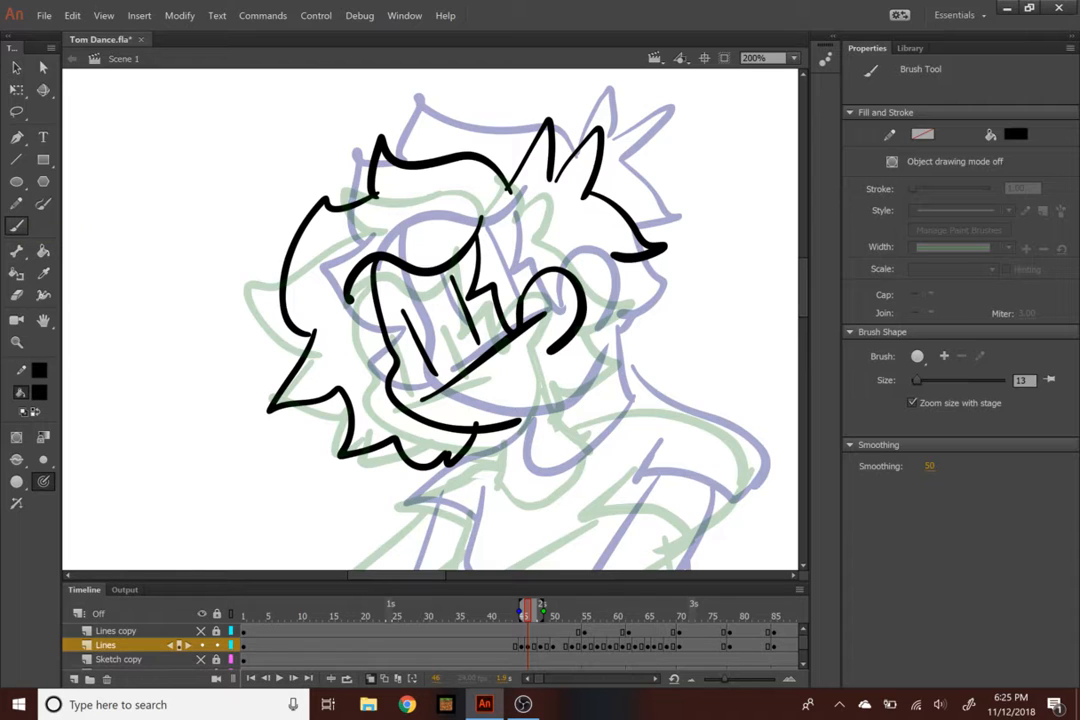
left_click_drag(617, 186, 614, 194)
mouse_move(622, 258)
left_mouse_down()
mouse_move(630, 312)
mouse_move(673, 345)
left_mouse_up()
key("ctrl+z")
mouse_move(612, 258)
left_mouse_down()
mouse_move(643, 318)
mouse_move(604, 365)
left_mouse_up()
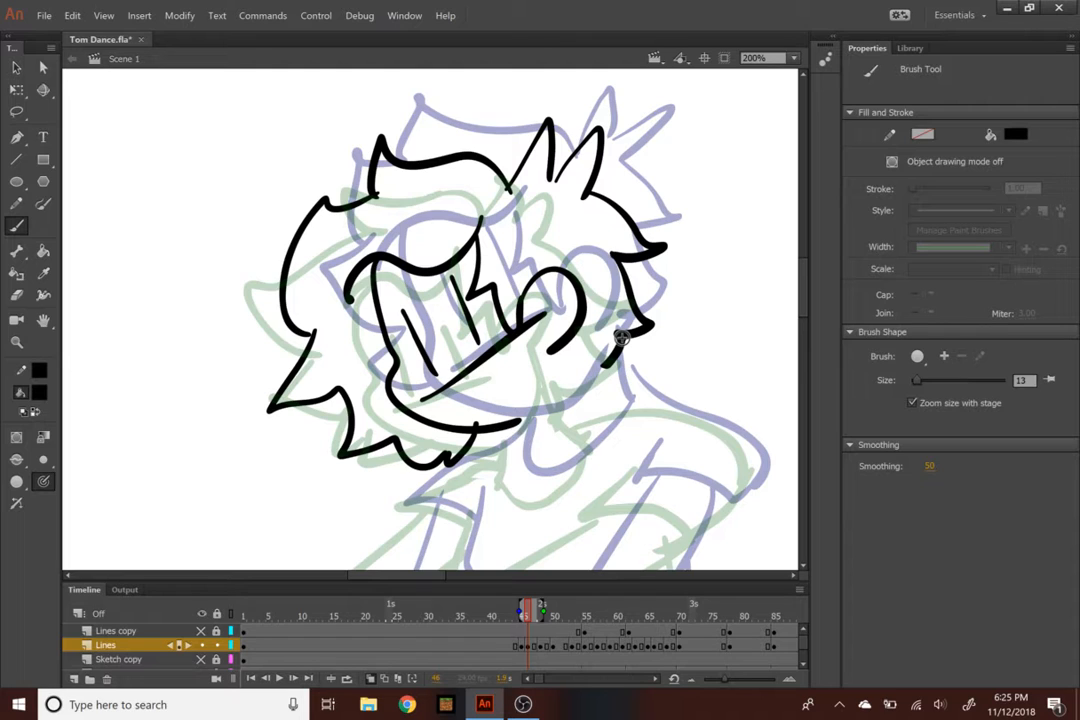
Ink the short stroke closing the second hair tuft on top of the frame 46 head
key("ctrl+minus")
key("ctrl+equal")
left_click_drag(573, 158, 547, 193)
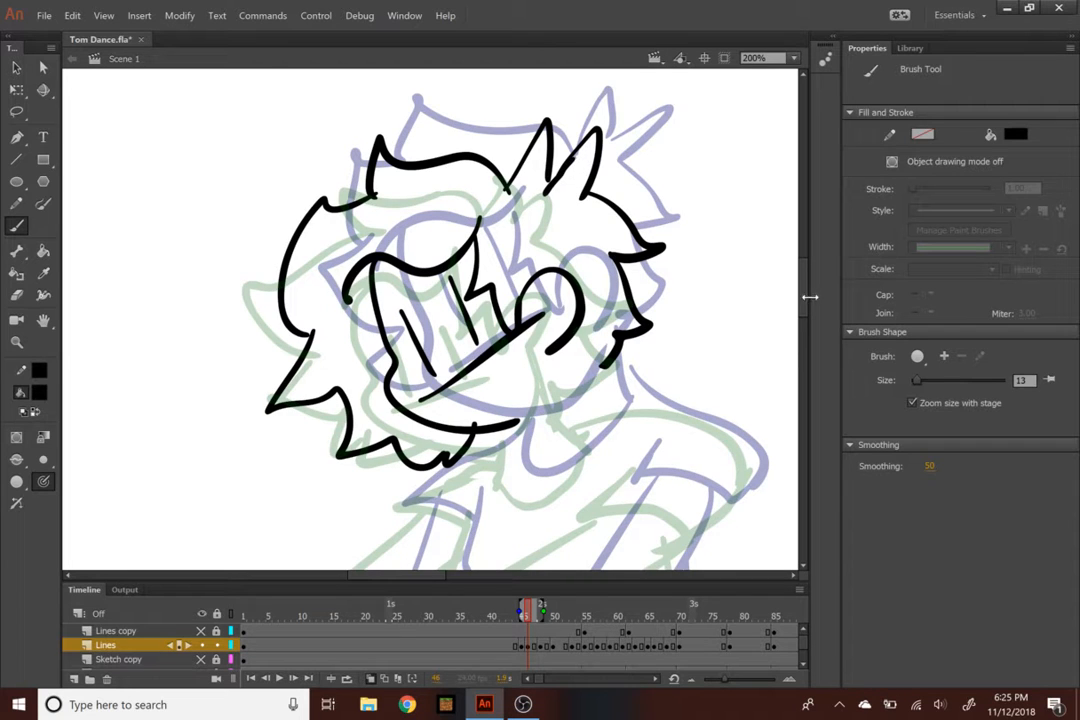
Ink both sides of the neck and the curved shirt collar below the chin on frame 46
scroll(430, 318, "down", 5)
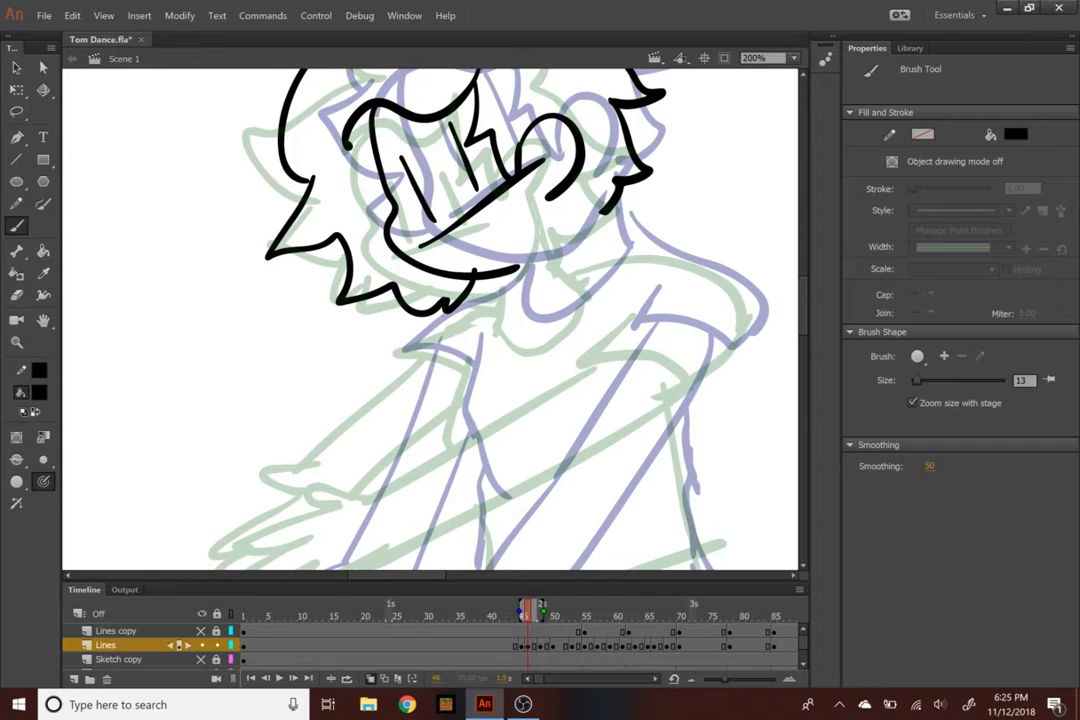
left_click_drag(553, 195, 615, 248)
left_click_drag(528, 258, 536, 312)
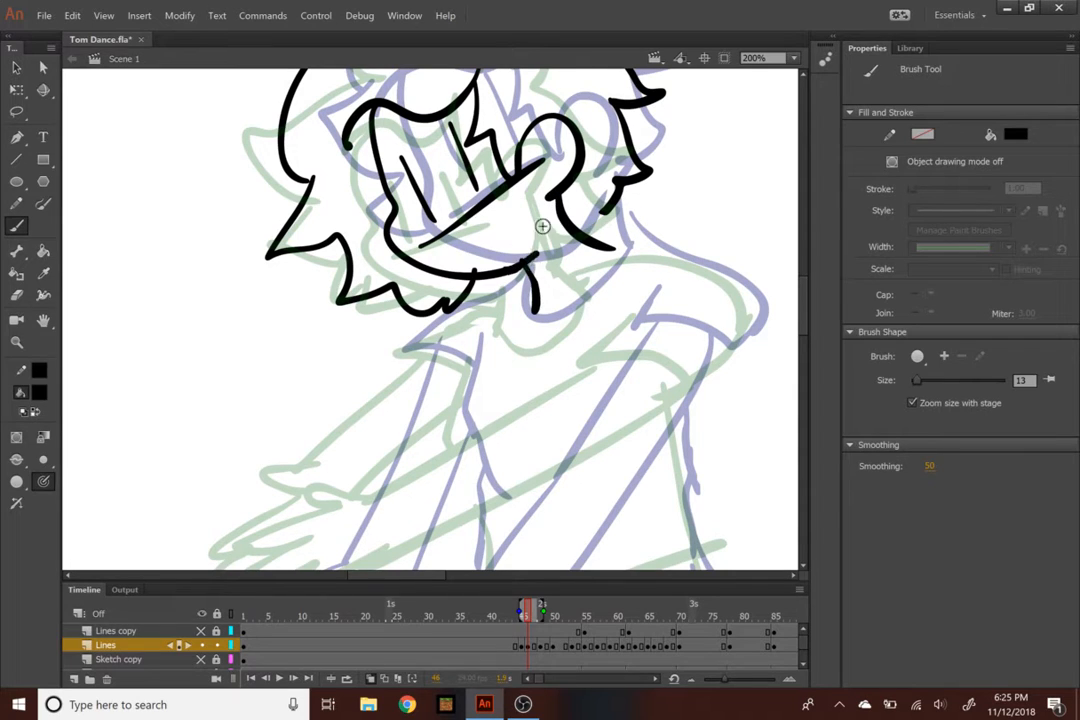
mouse_move(616, 249)
left_mouse_down()
mouse_move(560, 311)
mouse_move(537, 313)
left_mouse_up()
key("ctrl+z")
left_click_drag(616, 249, 527, 303)
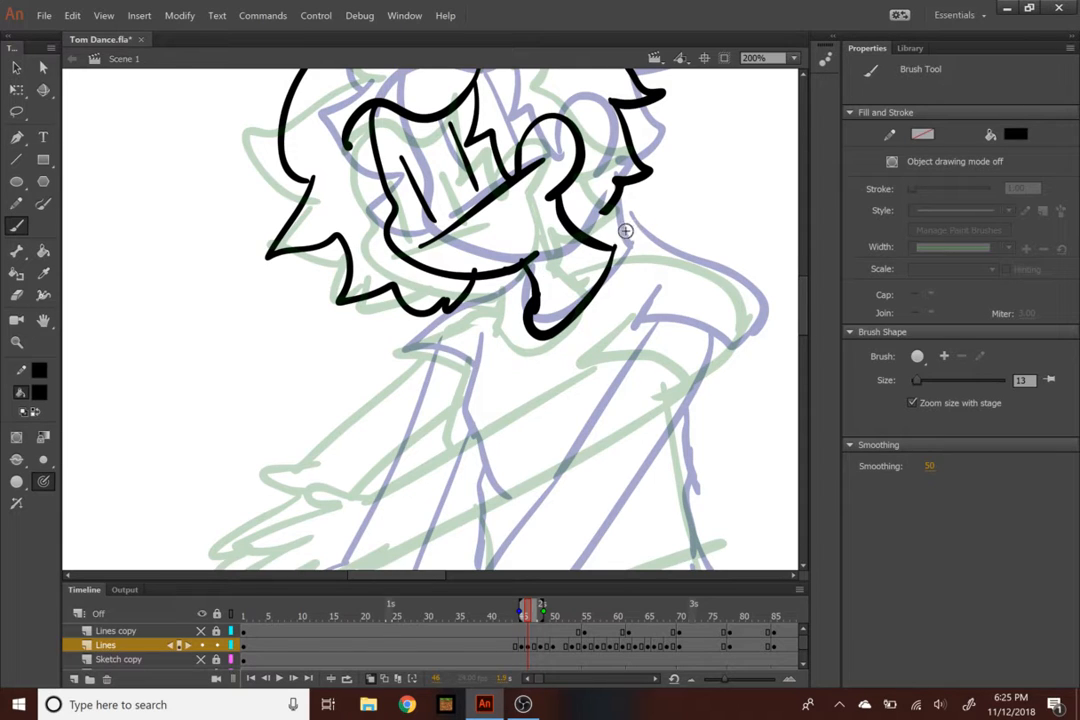
left_click_drag(605, 240, 731, 367)
left_click_drag(628, 331, 736, 366)
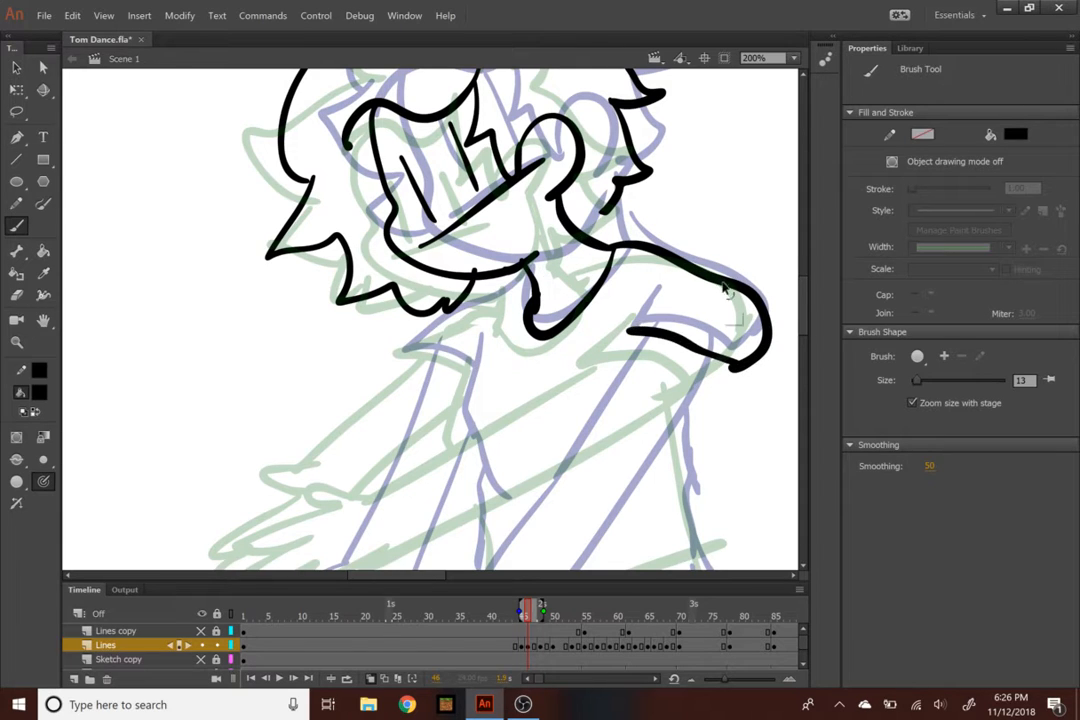
key("ctrl+z")
key("ctrl+z")
Ink the rounded near shoulder, its short sleeve and the near arm reaching down to the spread hand on frame 46
key("ctrl+1")
mouse_move(506, 300)
left_mouse_down()
mouse_move(555, 286)
mouse_move(584, 325)
mouse_move(555, 347)
mouse_move(524, 343)
mouse_move(531, 325)
left_mouse_up()
key("ctrl+z")
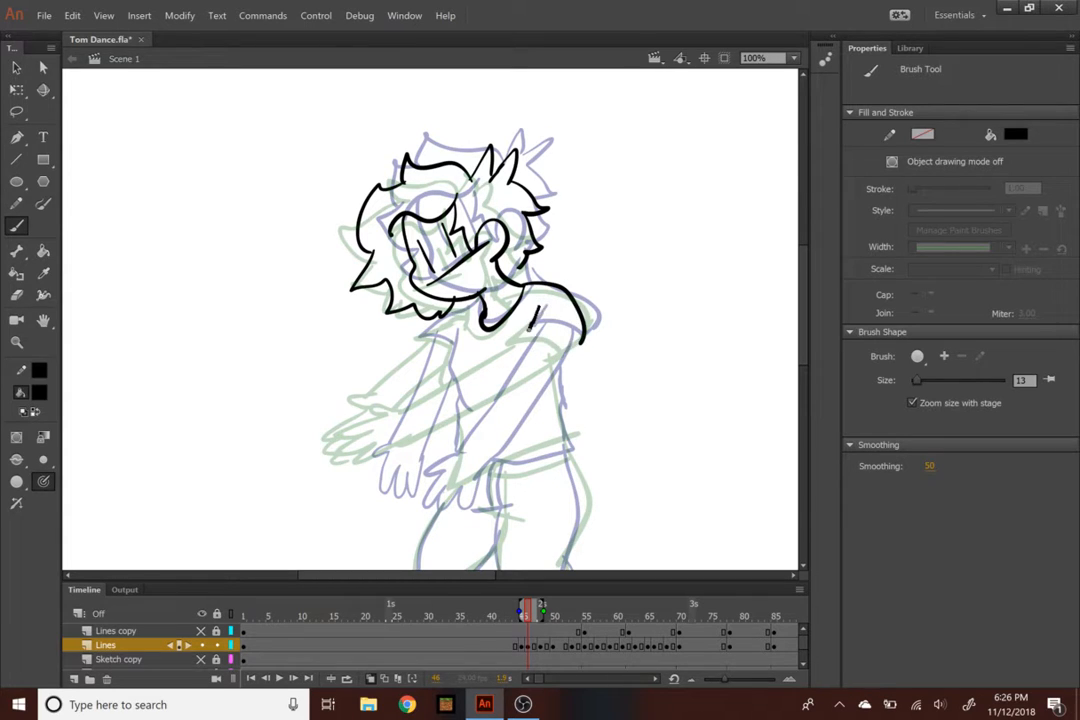
mouse_move(413, 430)
left_mouse_down()
mouse_move(534, 346)
mouse_move(500, 395)
mouse_move(440, 445)
mouse_move(386, 434)
mouse_move(380, 462)
mouse_move(428, 471)
mouse_move(462, 452)
mouse_move(393, 426)
mouse_move(368, 458)
mouse_move(412, 448)
left_mouse_up()
key("ctrl+z")
key("ctrl+z")
Ink the far sleeve below the chin and the creased front edge of the shirt down to the near arm
left_click_drag(481, 296, 430, 338)
mouse_move(460, 343)
left_mouse_down()
mouse_move(507, 312)
mouse_move(442, 318)
mouse_move(465, 348)
left_mouse_up()
key("ctrl+z")
key("ctrl+z")
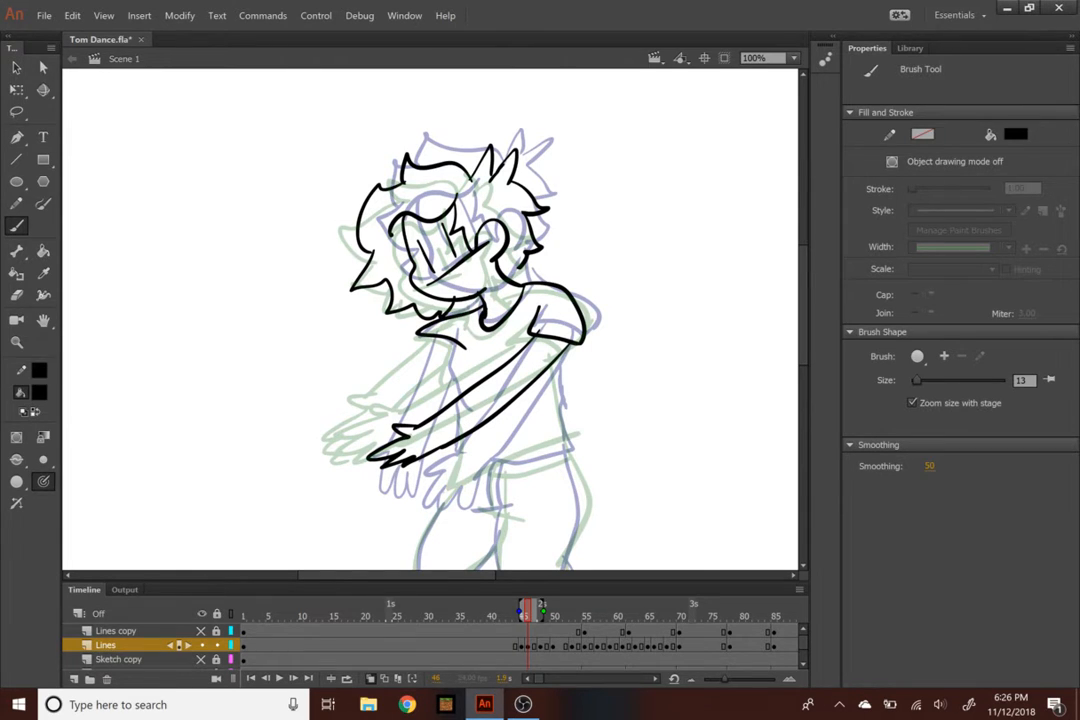
key("ctrl+equal")
left_click_drag(477, 333, 470, 470)
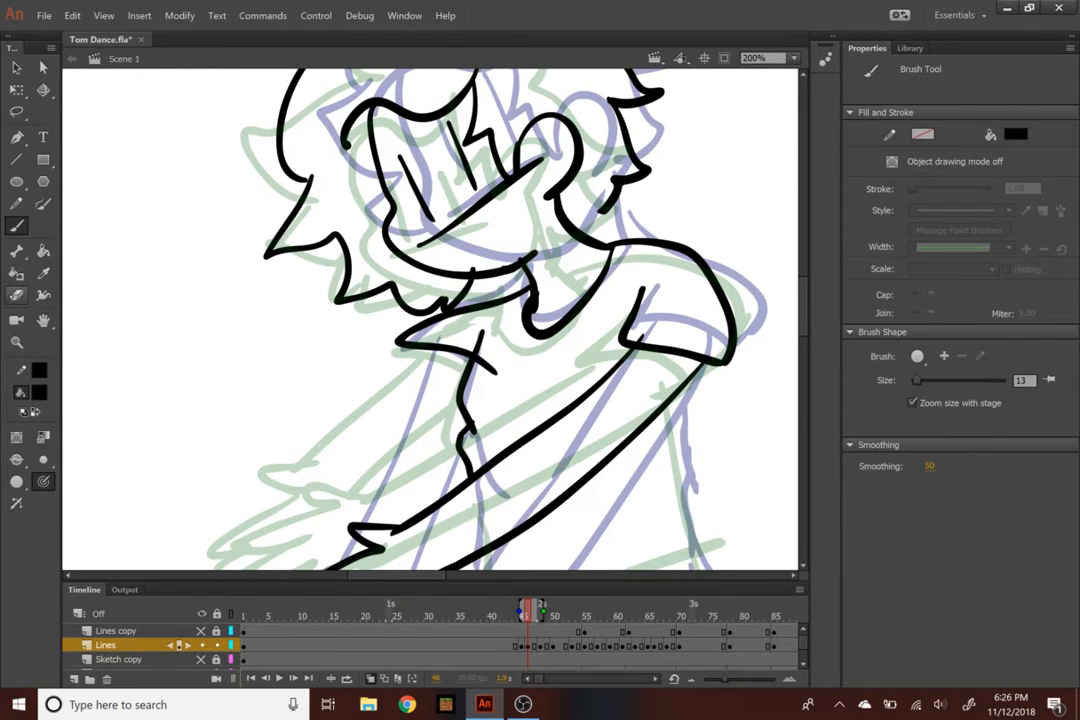
Erase the end of the far sleeve line that overshoots the shirt front, and return to the Brush tool
left_click(17, 296)
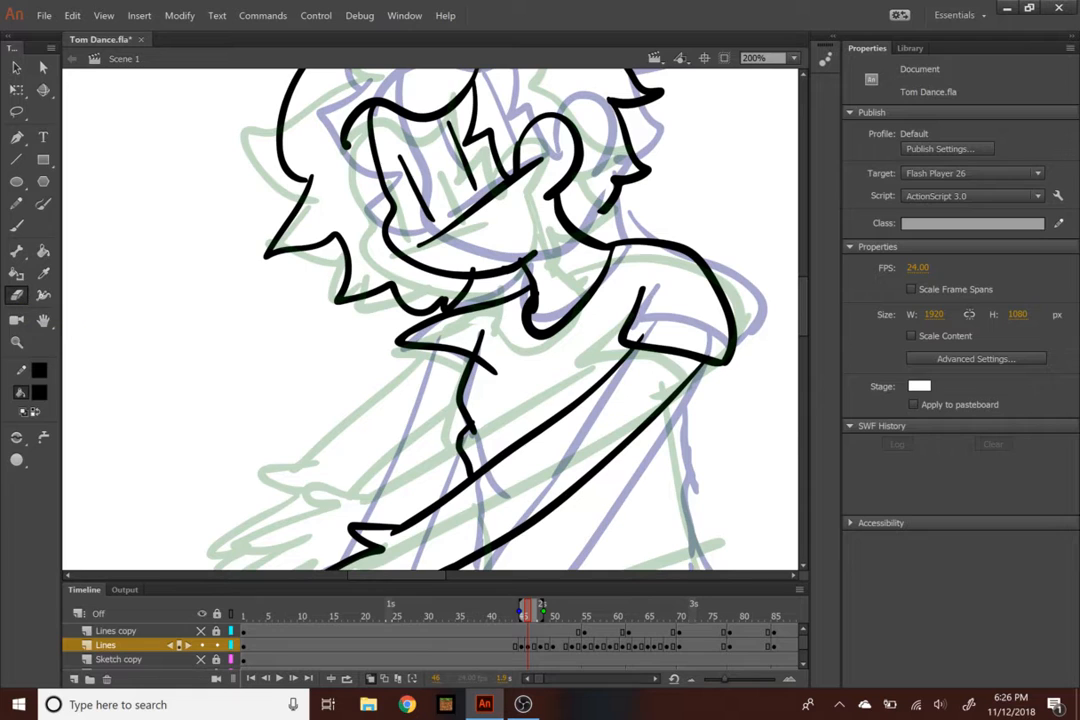
key("y")
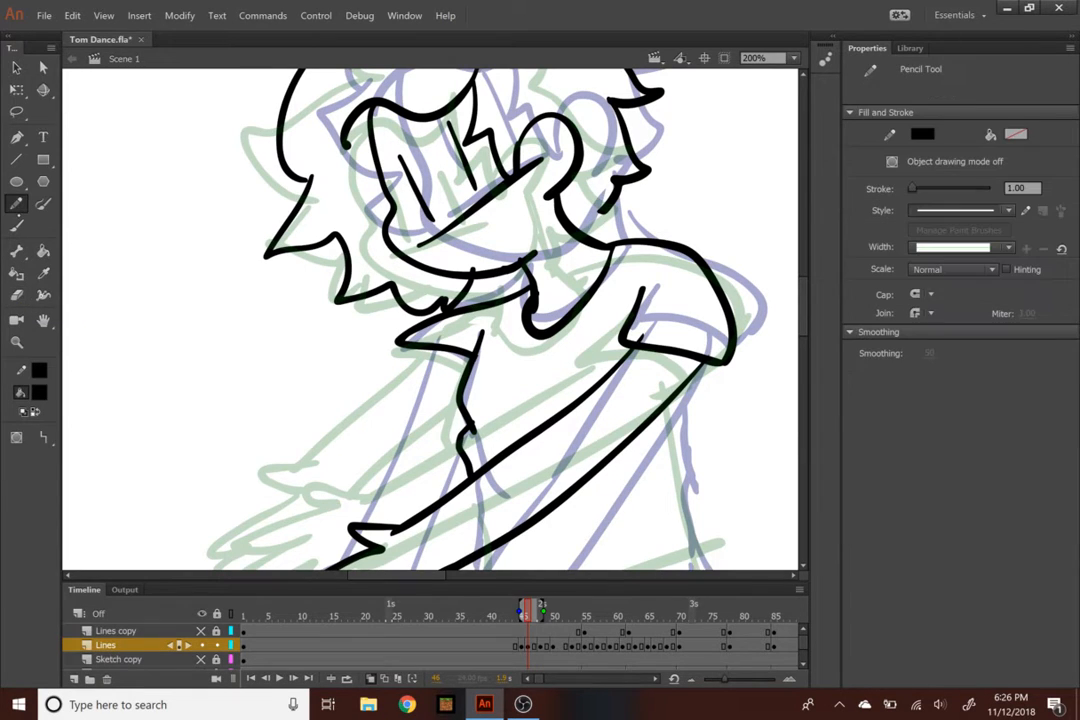
left_click(17, 225)
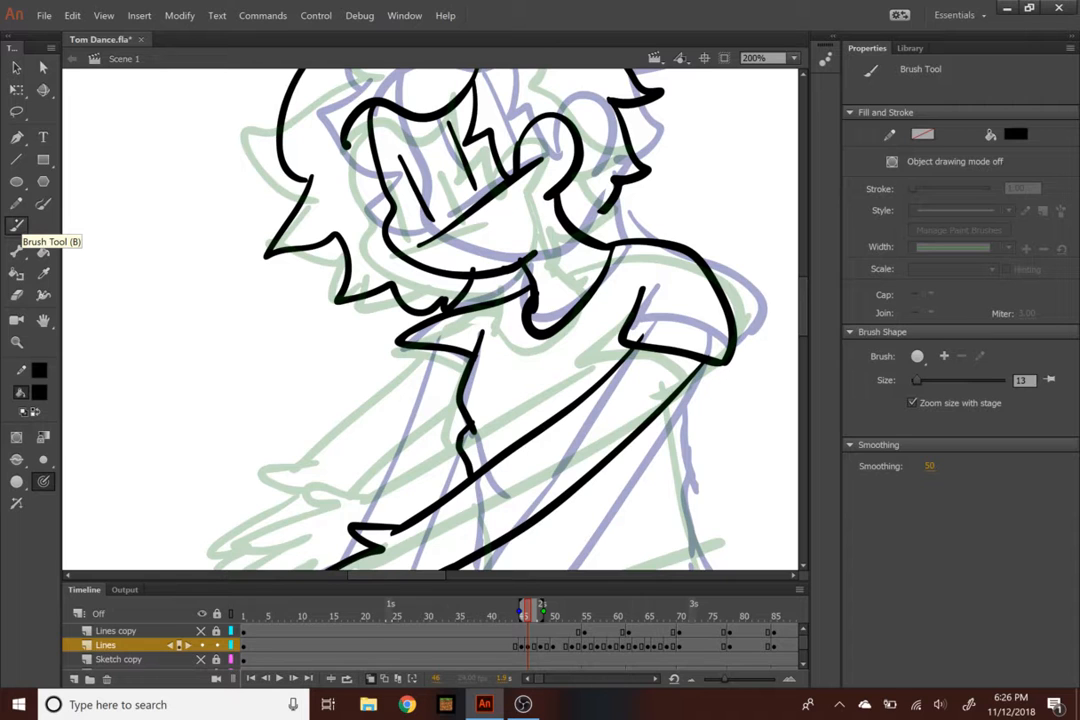
Ink the far arm from the sleeve down to its fingers behind the near hand on frame 46
key("ctrl+minus")
key("ctrl+equal")
key("ctrl+minus")
key("ctrl+equal")
key("ctrl+minus")
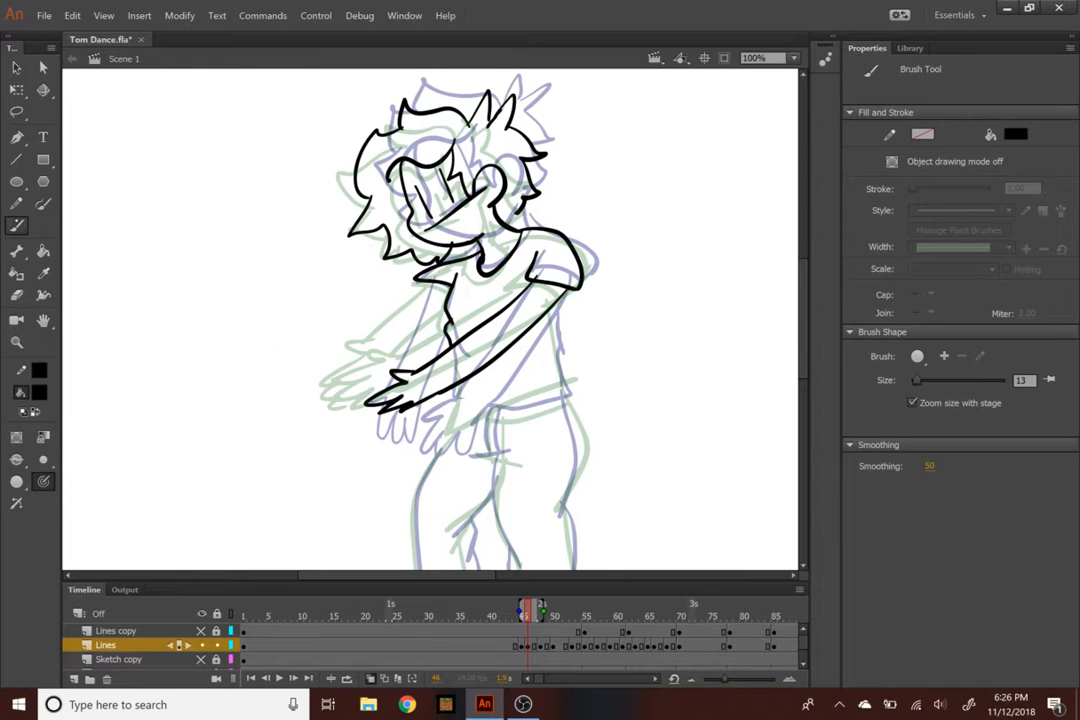
key("ctrl+equal")
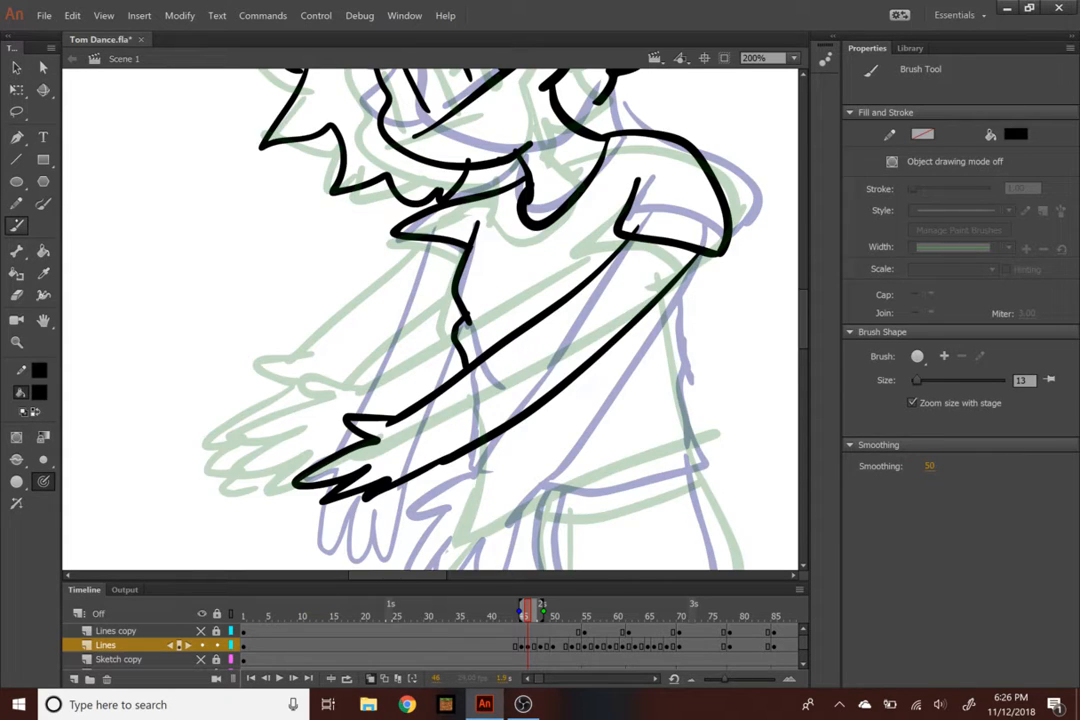
mouse_move(418, 255)
left_mouse_down()
mouse_move(265, 412)
mouse_move(272, 461)
mouse_move(292, 482)
left_mouse_up()
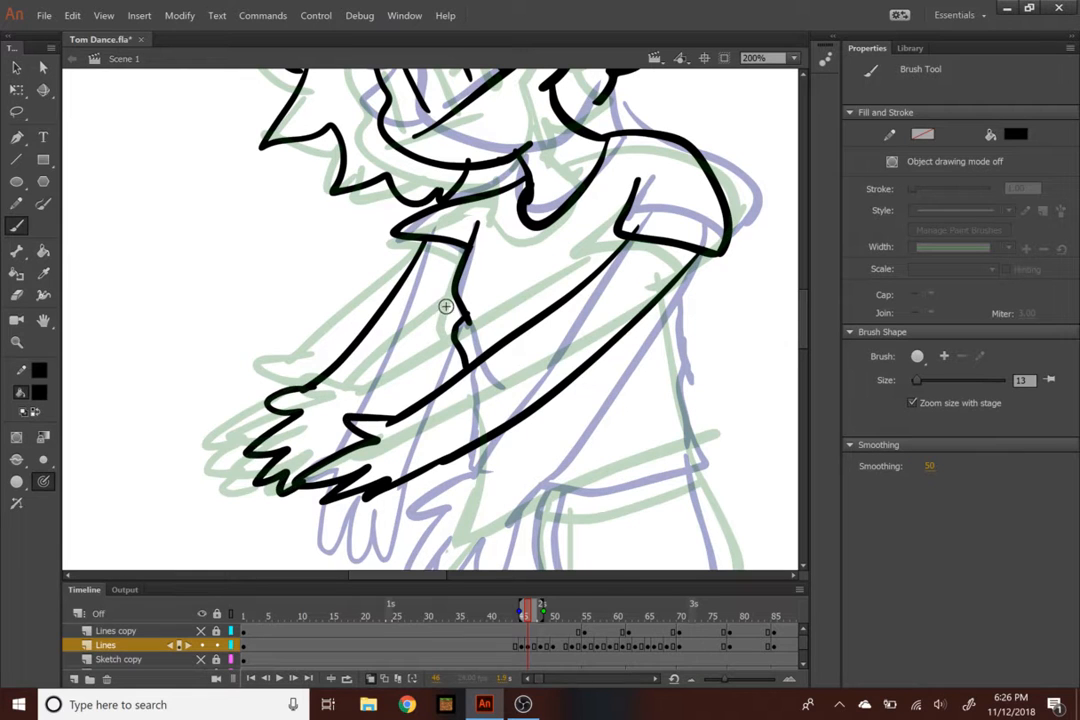
left_click_drag(445, 295, 378, 401)
Ink the shirt's back edge with a zigzag fold and mark the fold with an arrow and a circle
key("ctrl+minus")
key("ctrl+minus")
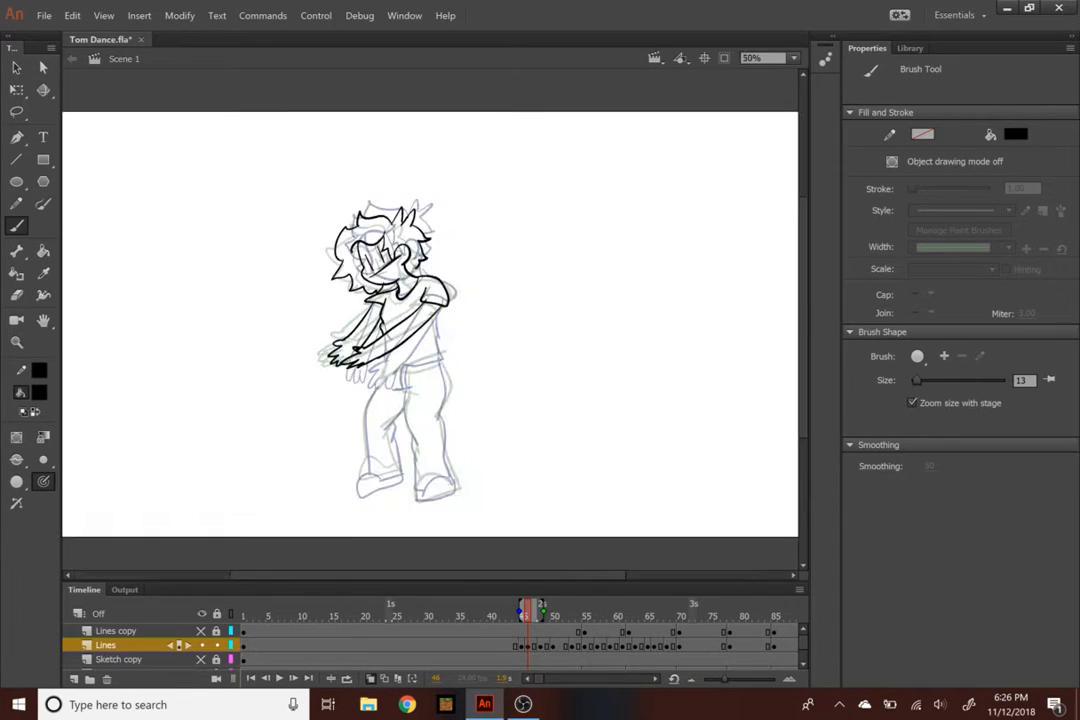
key("ctrl+equal")
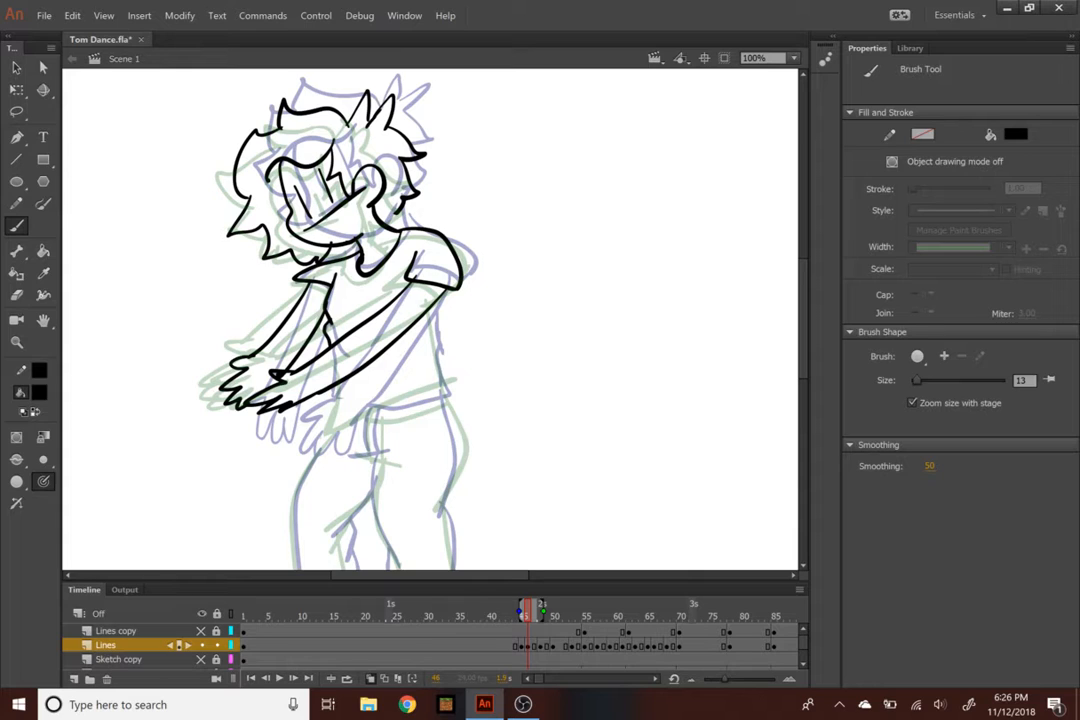
left_click_drag(432, 305, 395, 406)
mouse_move(468, 306)
left_mouse_down()
mouse_move(494, 313)
mouse_move(533, 295)
left_mouse_up()
left_click_drag(457, 352, 519, 346)
scroll(519, 346, "up", 6)
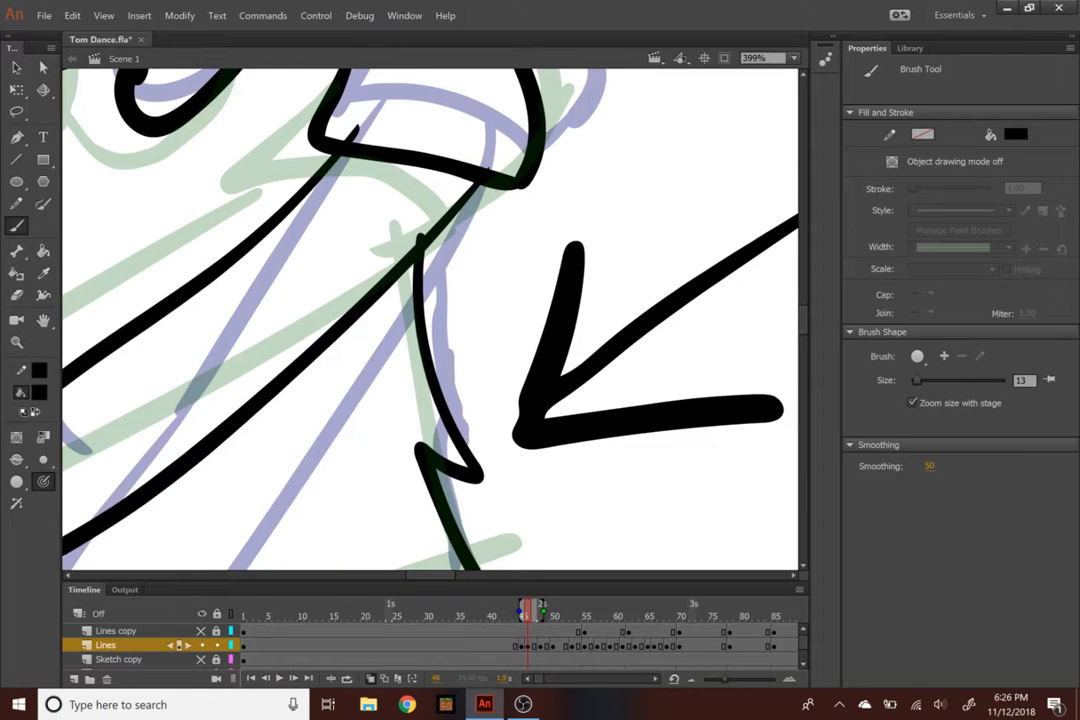
mouse_move(395, 410)
left_mouse_down()
mouse_move(429, 535)
mouse_move(402, 451)
left_mouse_up()
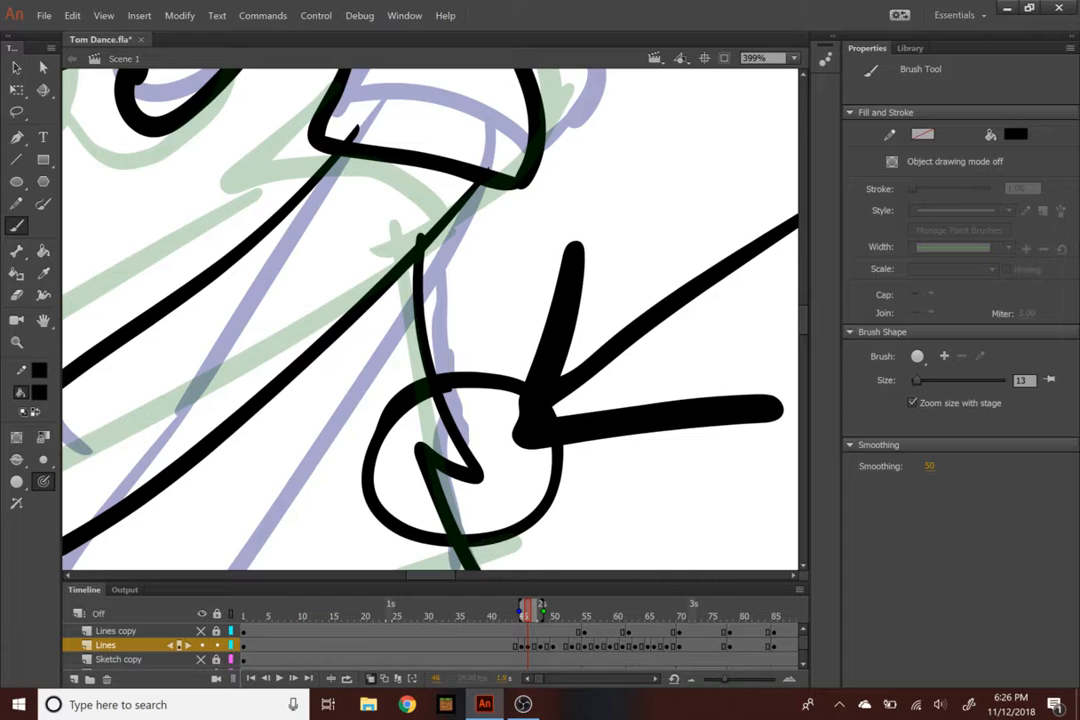
Undo the circle, the arrow and the shirt's back edge strokes
key("ctrl+1")
key("ctrl+equal")
key("ctrl+z")
key("ctrl+z")
key("ctrl+z")
key("ctrl+z")
key("ctrl+z")
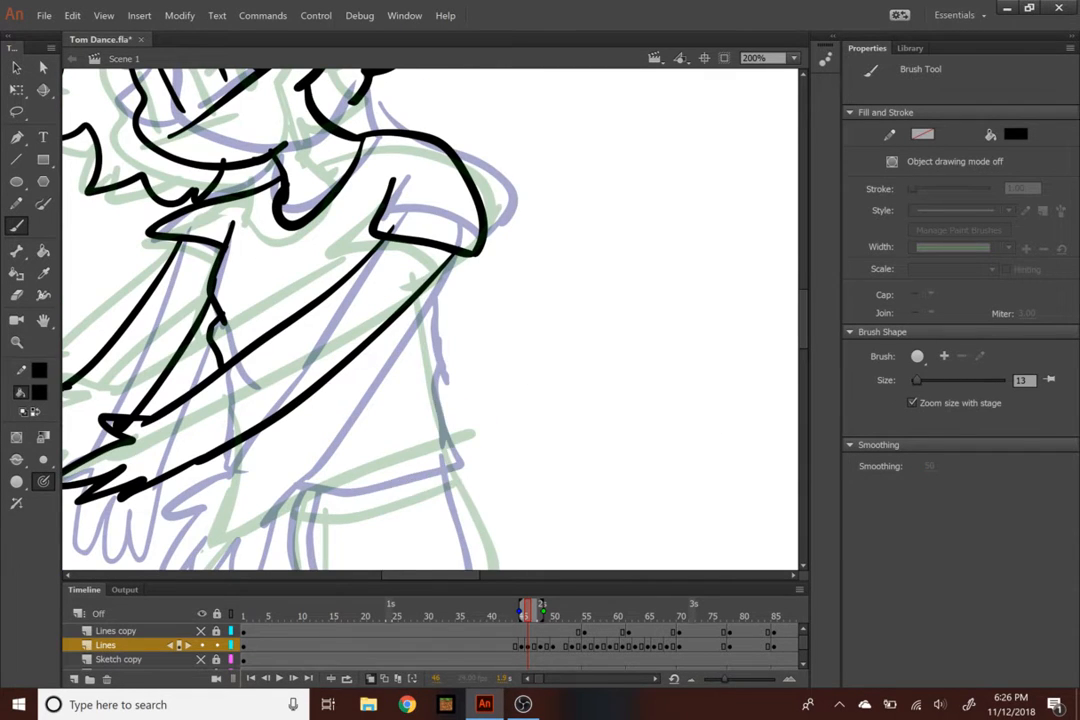
Ink the shirt's back edge with a small fold and the hem across the waist on frame 46
key("ctrl+minus")
mouse_move(432, 310)
left_mouse_down()
mouse_move(457, 401)
mouse_move(352, 413)
left_mouse_up()
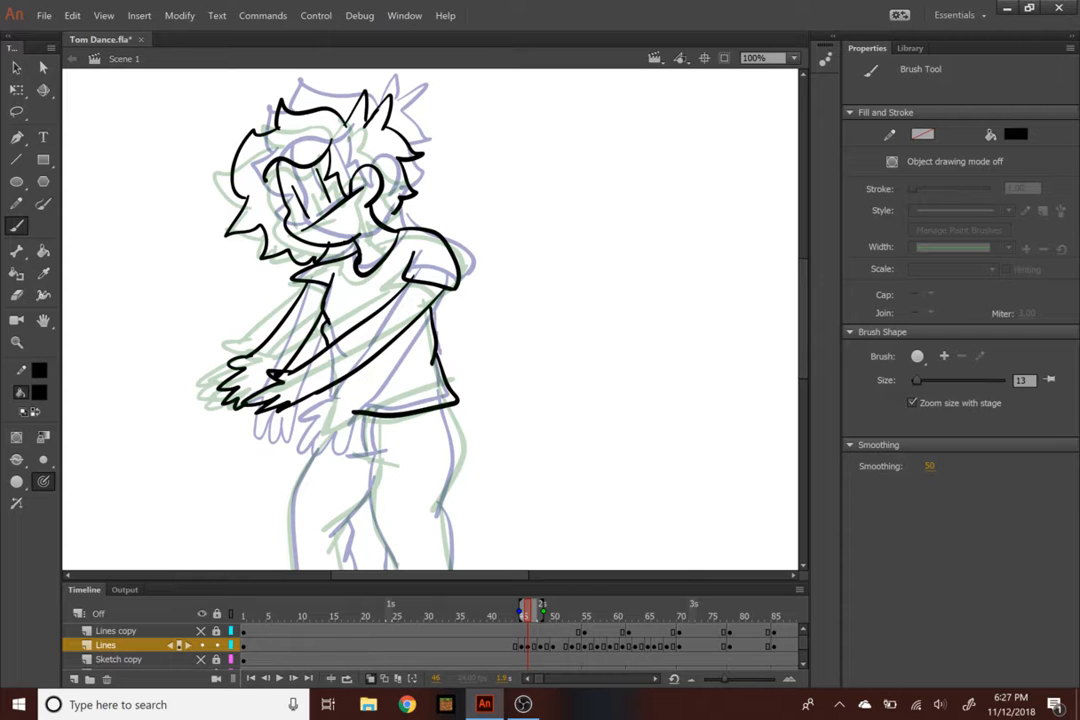
key("ctrl+equal")
scroll(678, 290, "down", 6)
key("ctrl+minus")
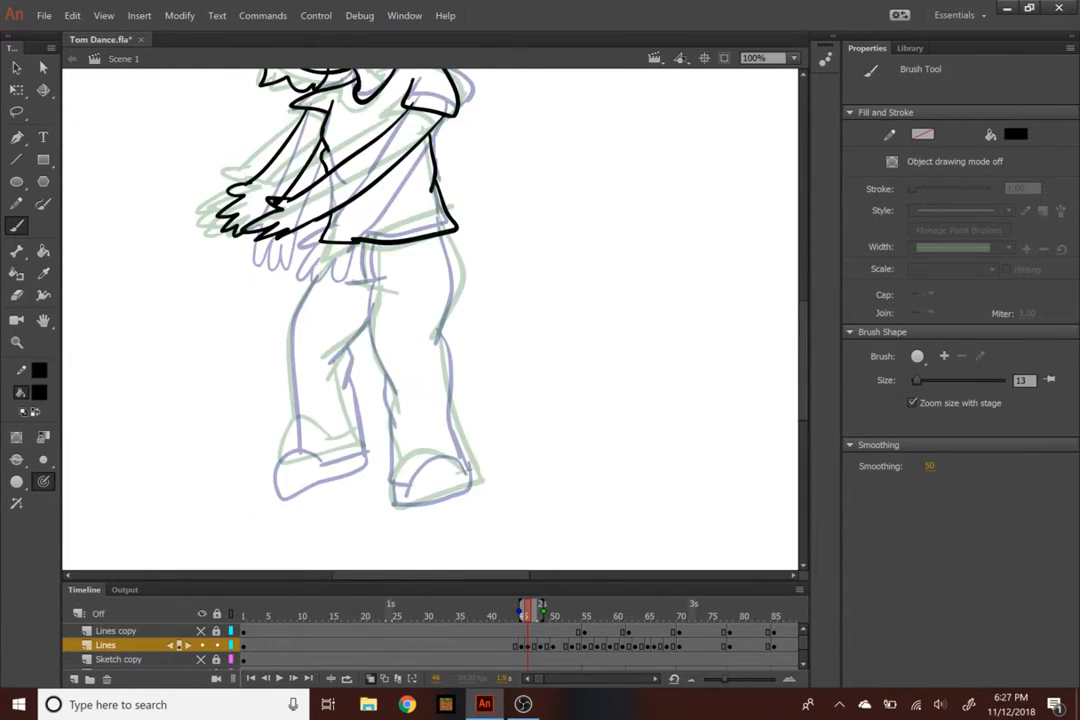
Ink the back leg, the inner trouser lines with knee folds and both shoes on frame 46
mouse_move(459, 237)
left_mouse_down()
mouse_move(441, 333)
mouse_move(461, 465)
mouse_move(414, 457)
mouse_move(388, 500)
mouse_move(462, 467)
left_mouse_up()
left_click_drag(376, 276, 396, 414)
mouse_move(384, 272)
left_mouse_down()
mouse_move(344, 298)
mouse_move(330, 366)
left_mouse_up()
mouse_move(344, 374)
left_mouse_down()
mouse_move(368, 453)
mouse_move(326, 462)
left_mouse_up()
key("ctrl+z")
mouse_move(352, 396)
left_mouse_down()
mouse_move(363, 448)
mouse_move(325, 451)
mouse_move(362, 462)
left_mouse_up()
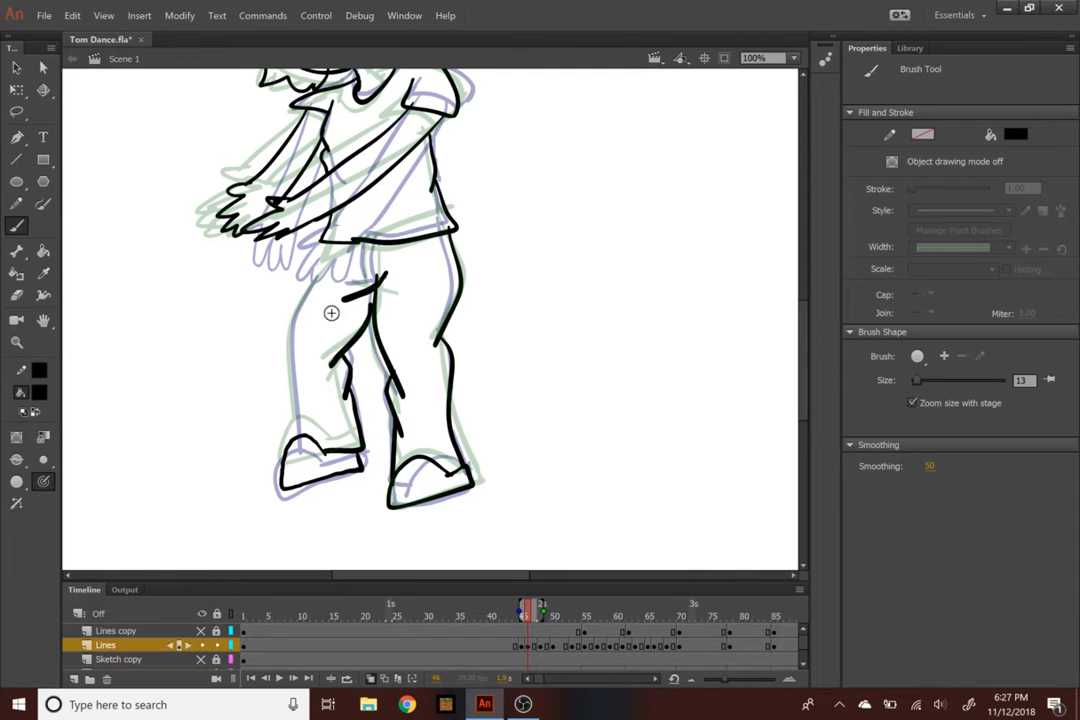
Ink the front leg's outer edge from the hem to the shoe and the trouser fly on frame 46
mouse_move(331, 252)
left_mouse_down()
mouse_move(300, 340)
mouse_move(294, 438)
left_mouse_up()
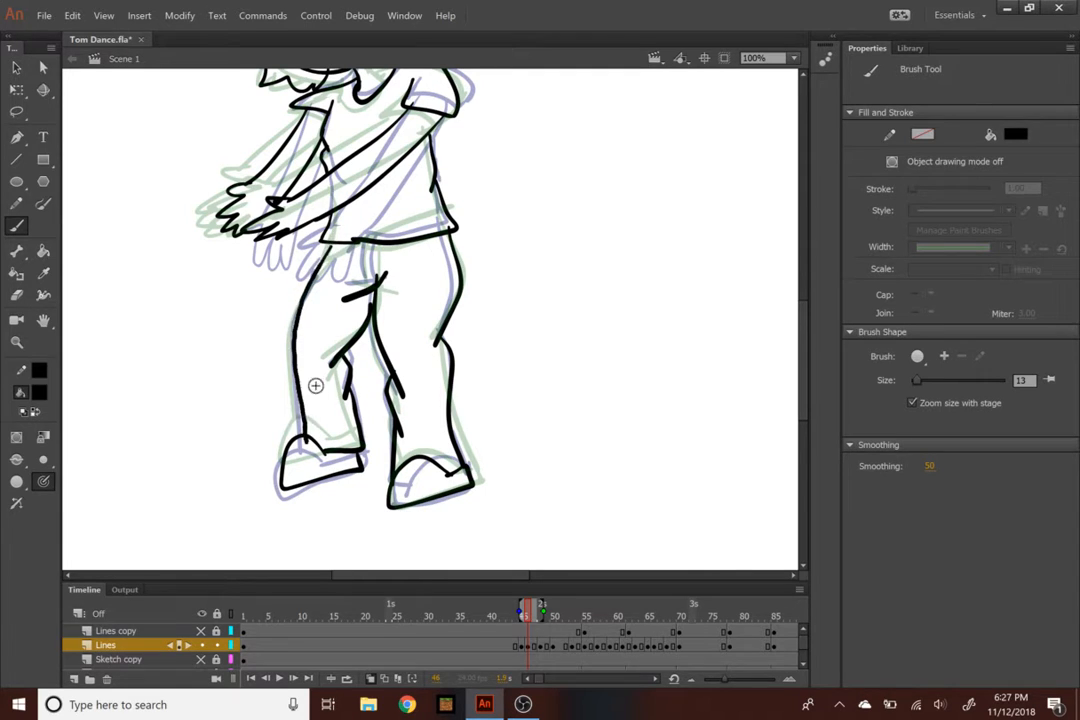
key("ctrl+z")
mouse_move(328, 245)
left_mouse_down()
mouse_move(303, 294)
mouse_move(300, 433)
left_mouse_up()
mouse_move(362, 242)
left_mouse_down()
mouse_move(357, 293)
mouse_move(382, 276)
left_mouse_up()
key("ctrl+minus")
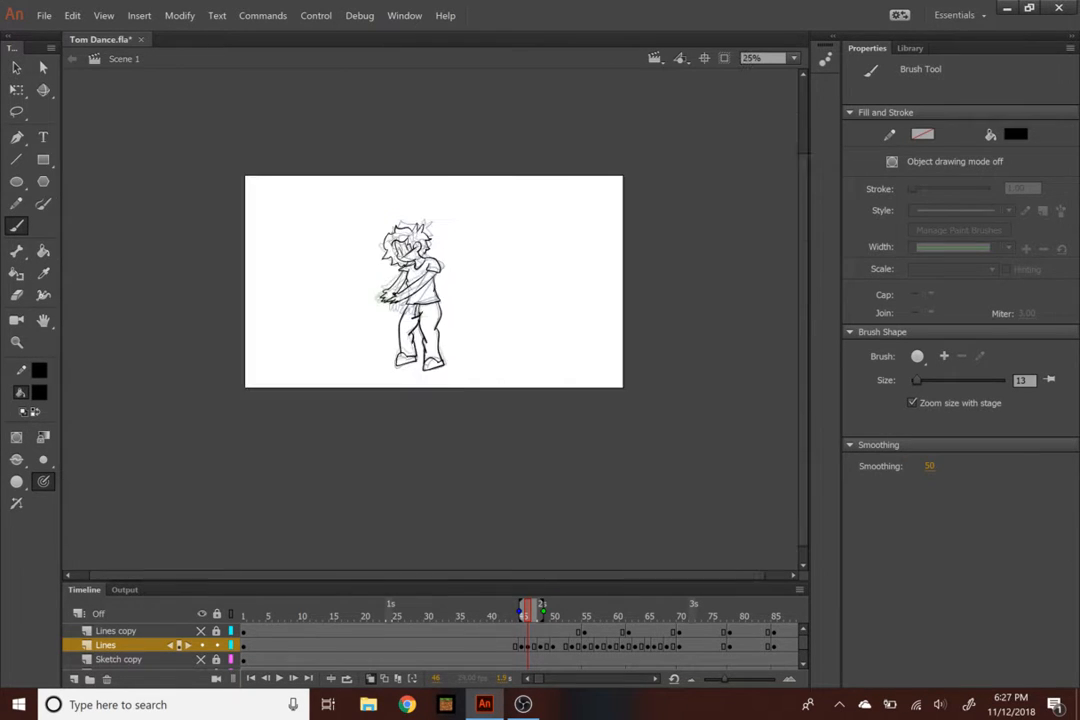
Play the animation repeatedly from before the first movement to examine the timing of the inked in-betweens
left_click_drag(527, 608, 480, 610)
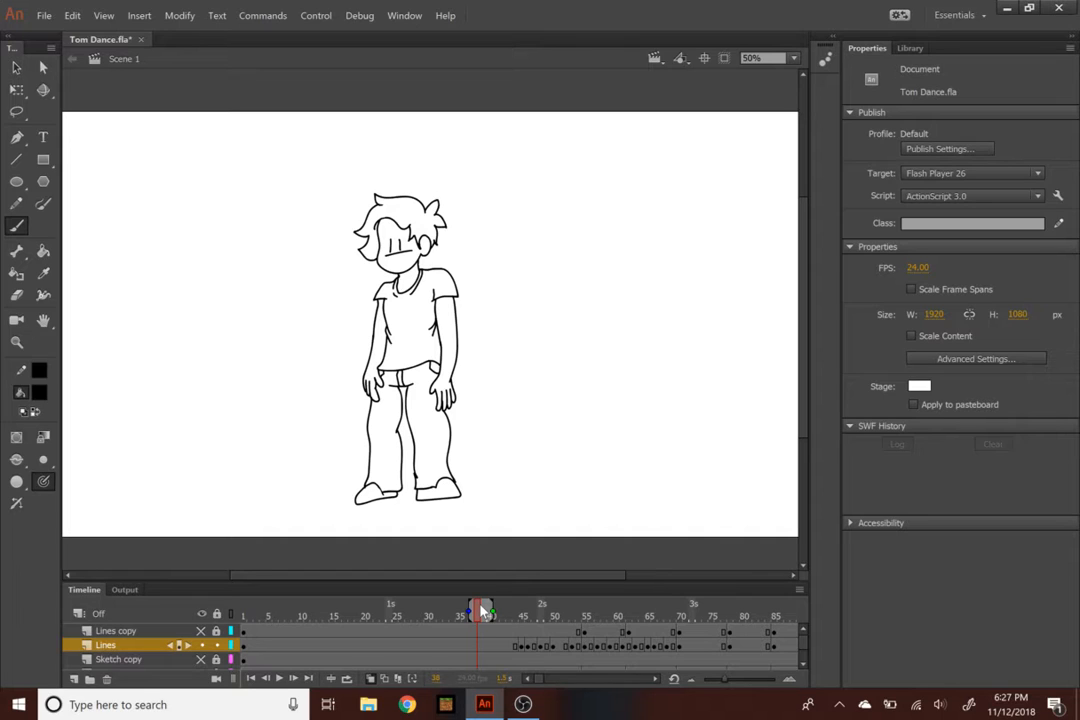
left_click_drag(483, 618, 468, 618)
key("Return")
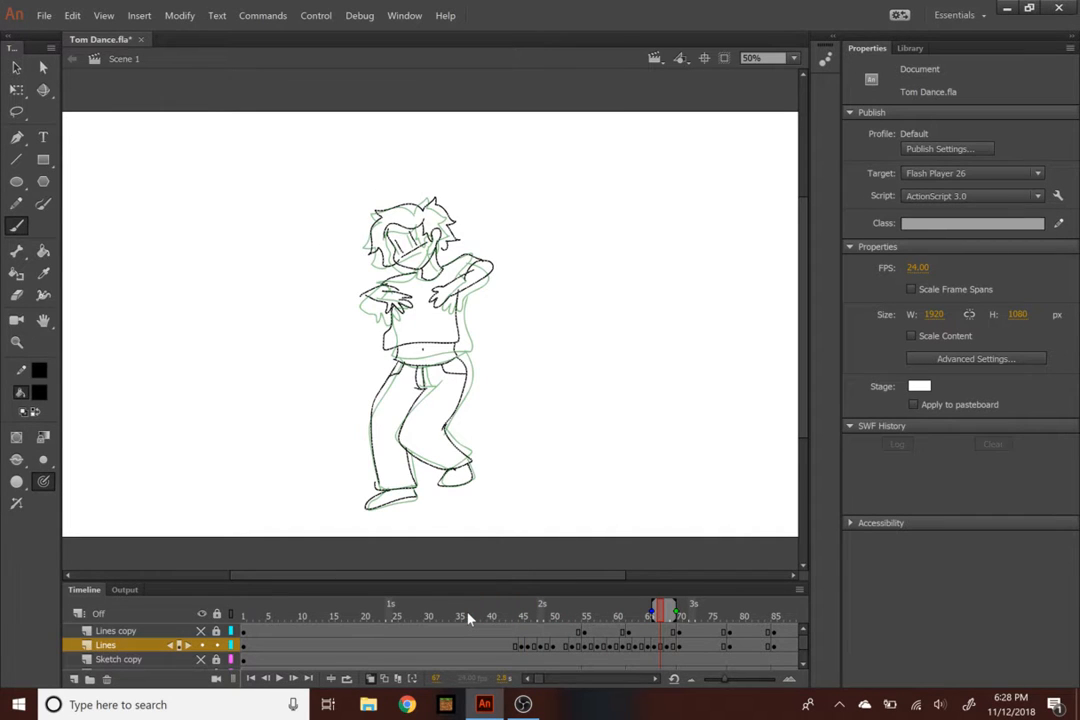
left_click_drag(468, 618, 446, 617)
key("Return")
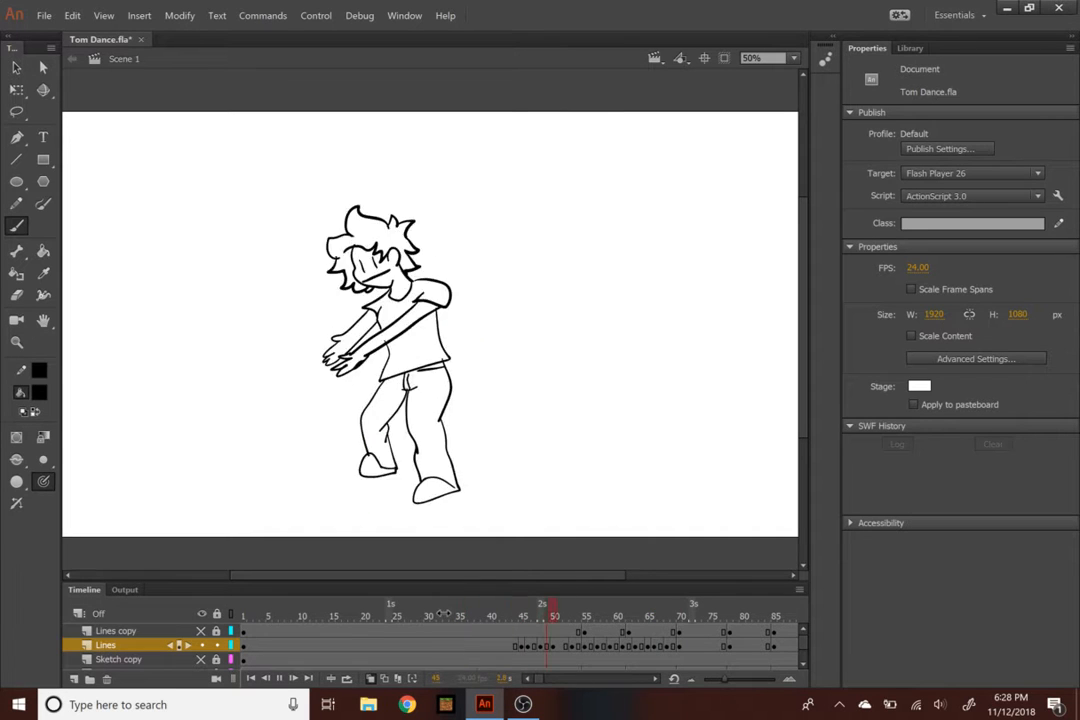
left_click_drag(506, 624, 470, 614)
key("Return")
key("Return")
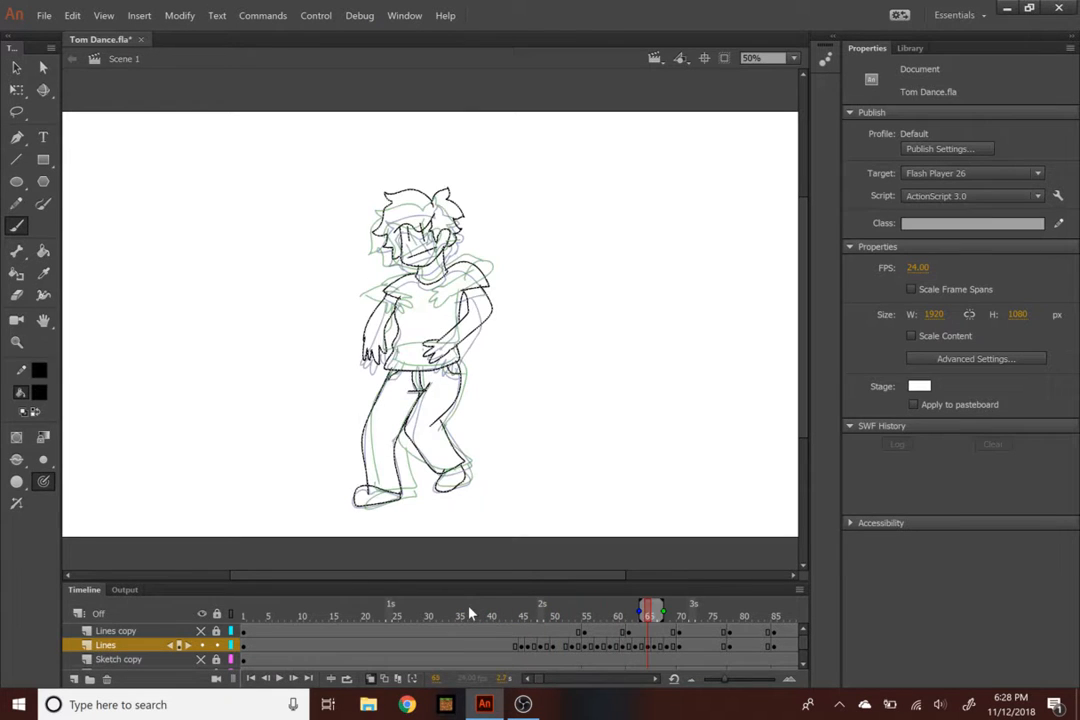
left_click(470, 614)
key("Return")
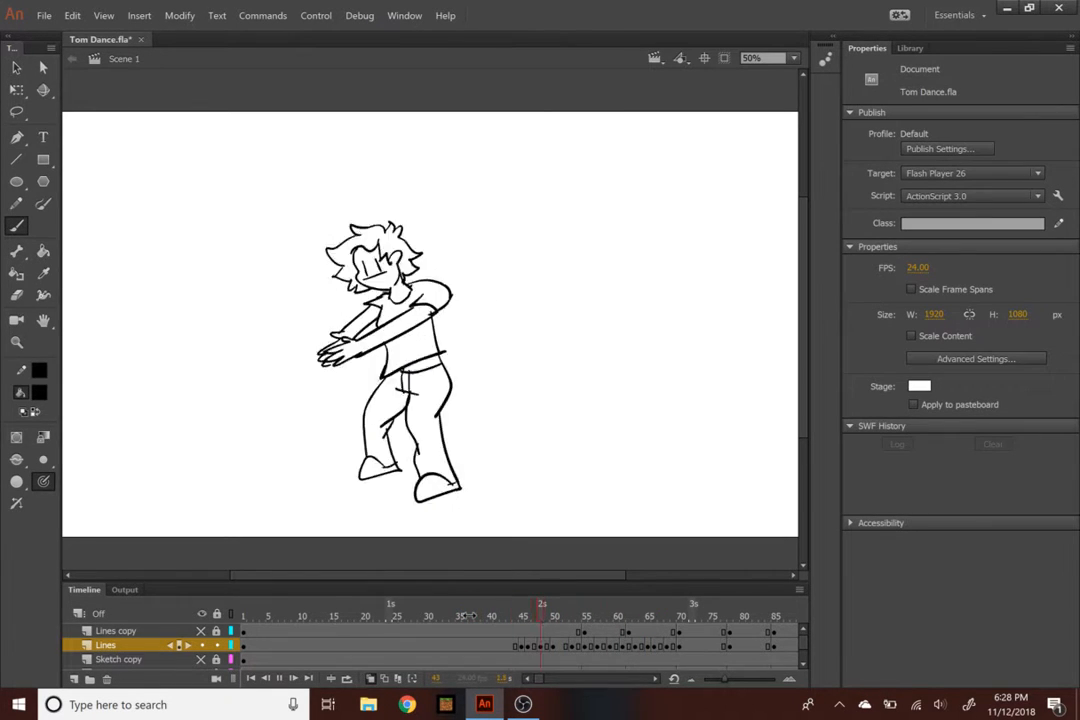
key("Return")
left_click(470, 614)
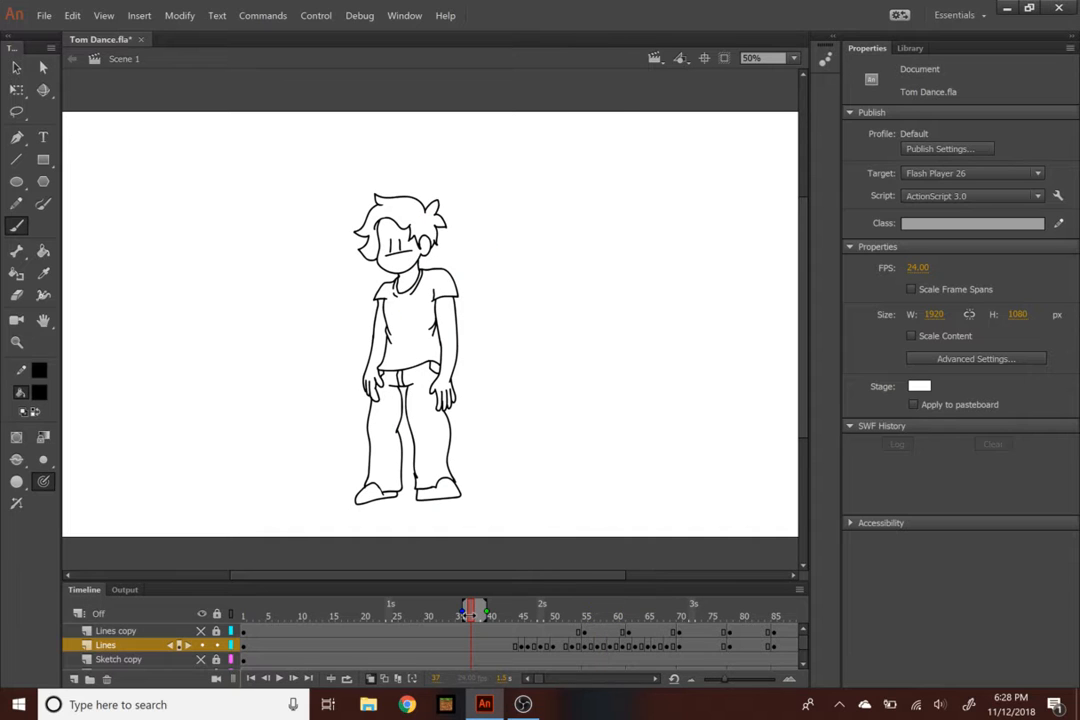
Remove the hold frames at 47 and 48 on the Lines layer to speed up the lean
left_click_drag(475, 614, 548, 603)
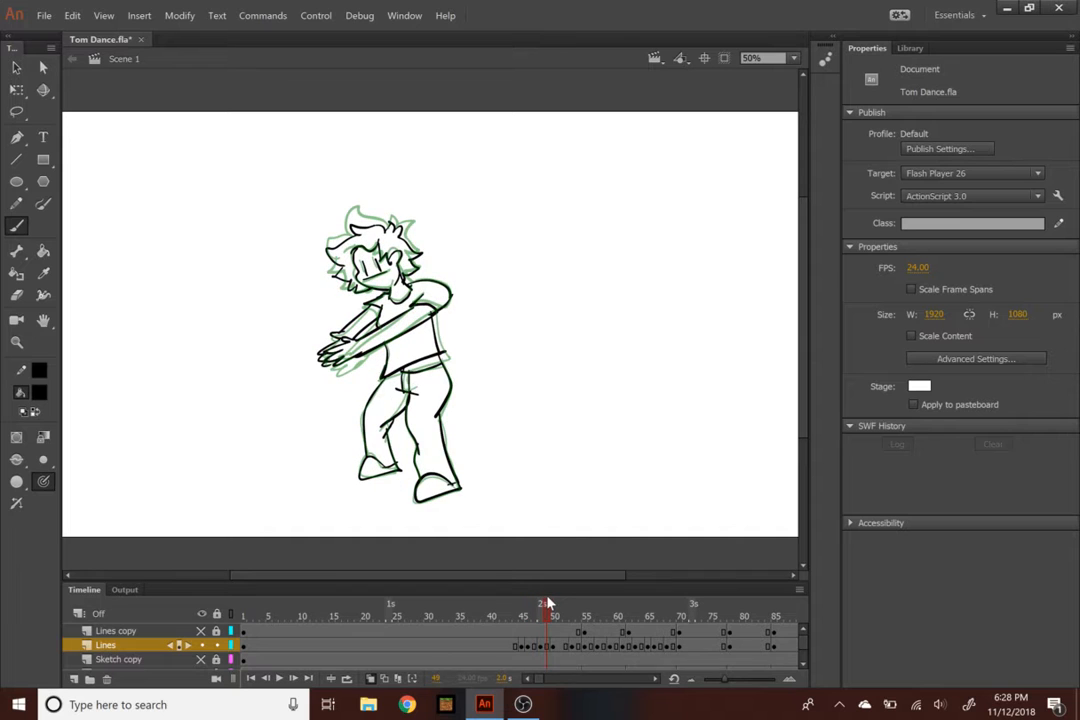
left_click(533, 647)
right_click(533, 647)
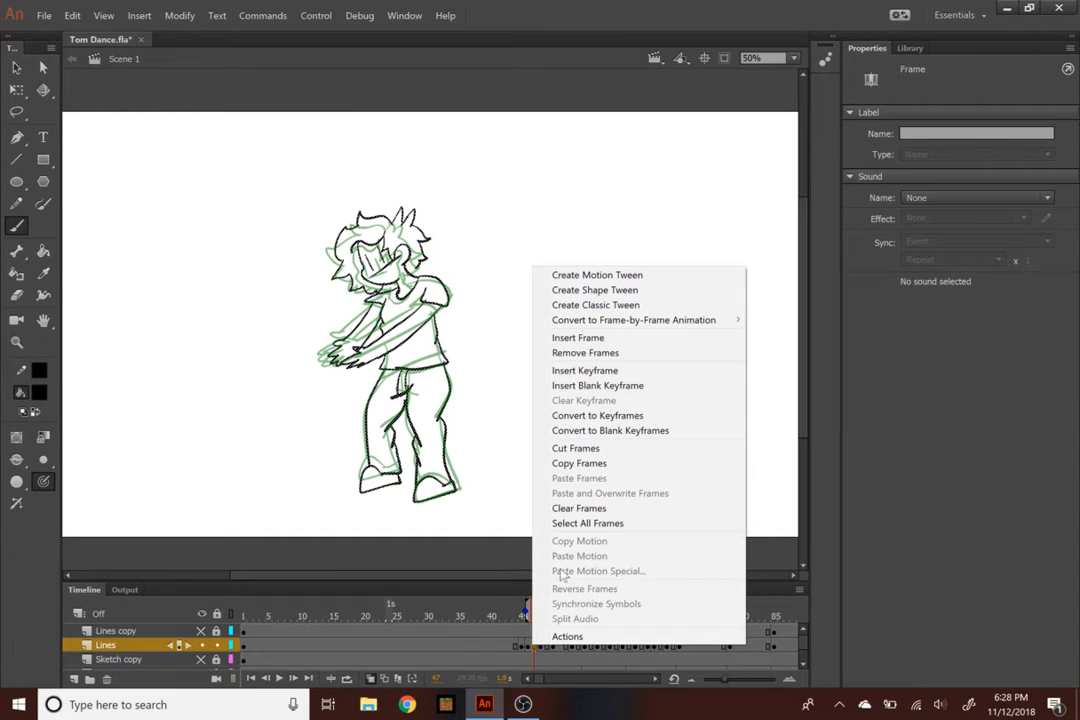
left_click(655, 353)
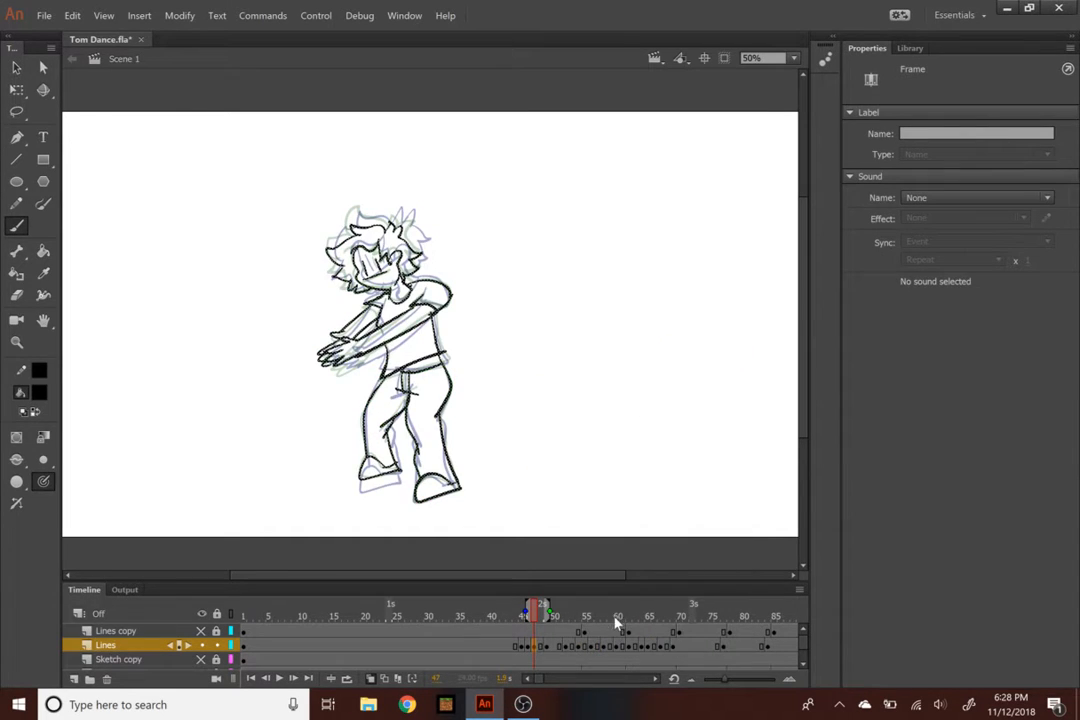
key(".")
right_click(543, 648)
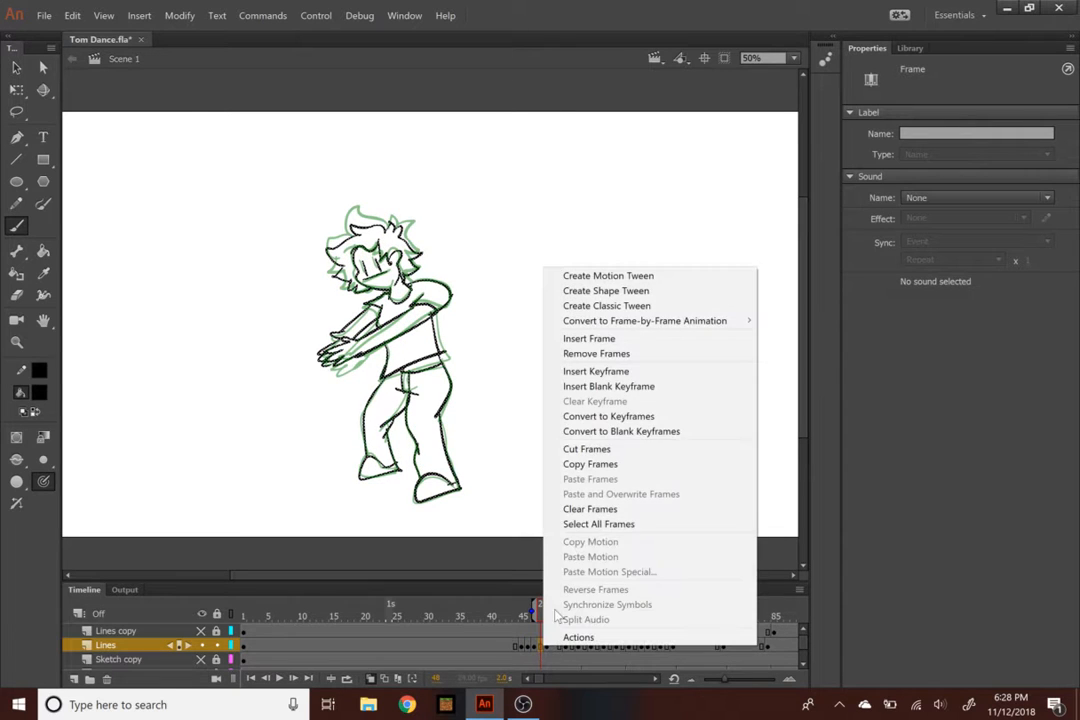
left_click(622, 354)
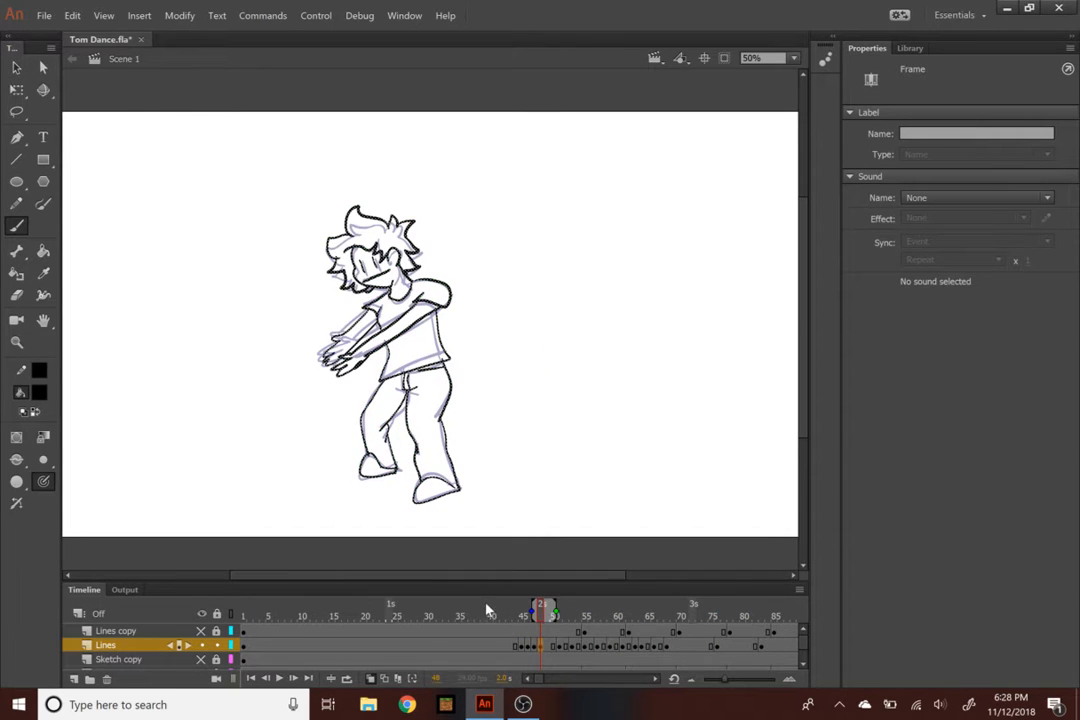
Play the move into the lean again and undo the last two frame removals on the Lines layer
left_click(487, 608)
key("Return")
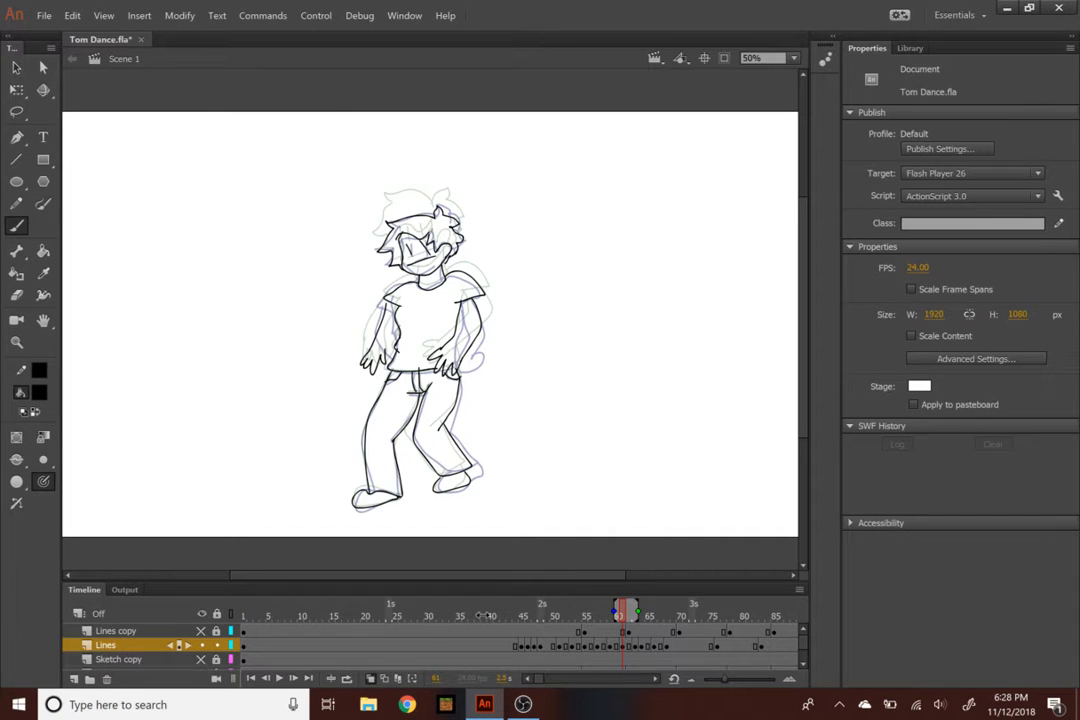
left_click(484, 614)
key("Return")
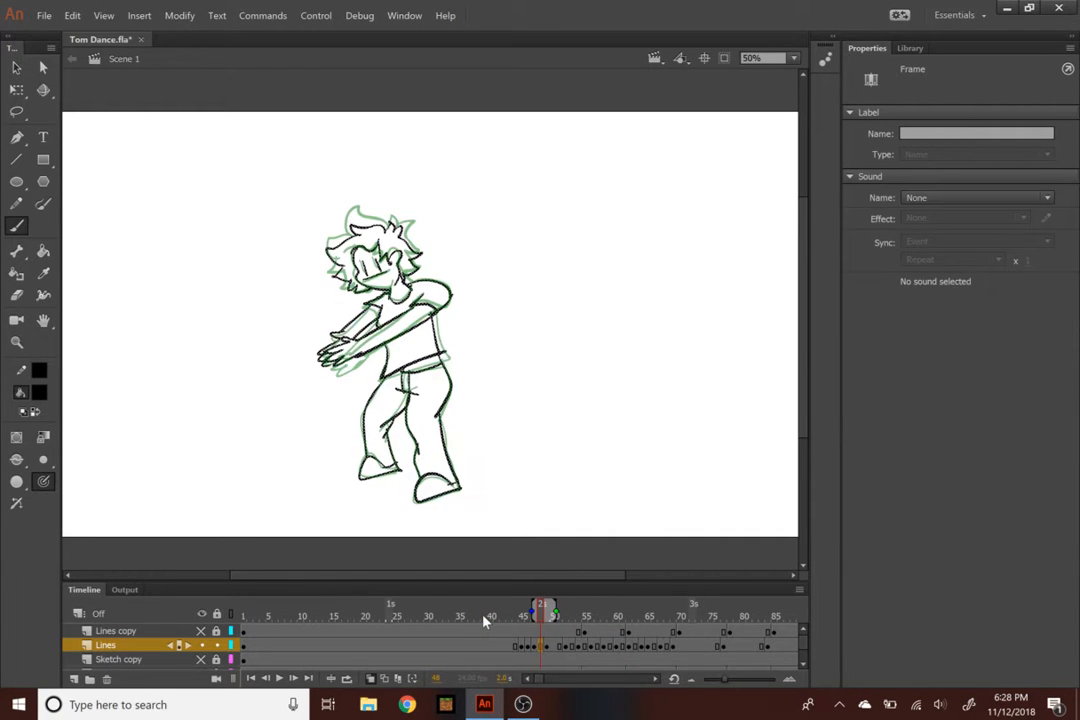
key("Return")
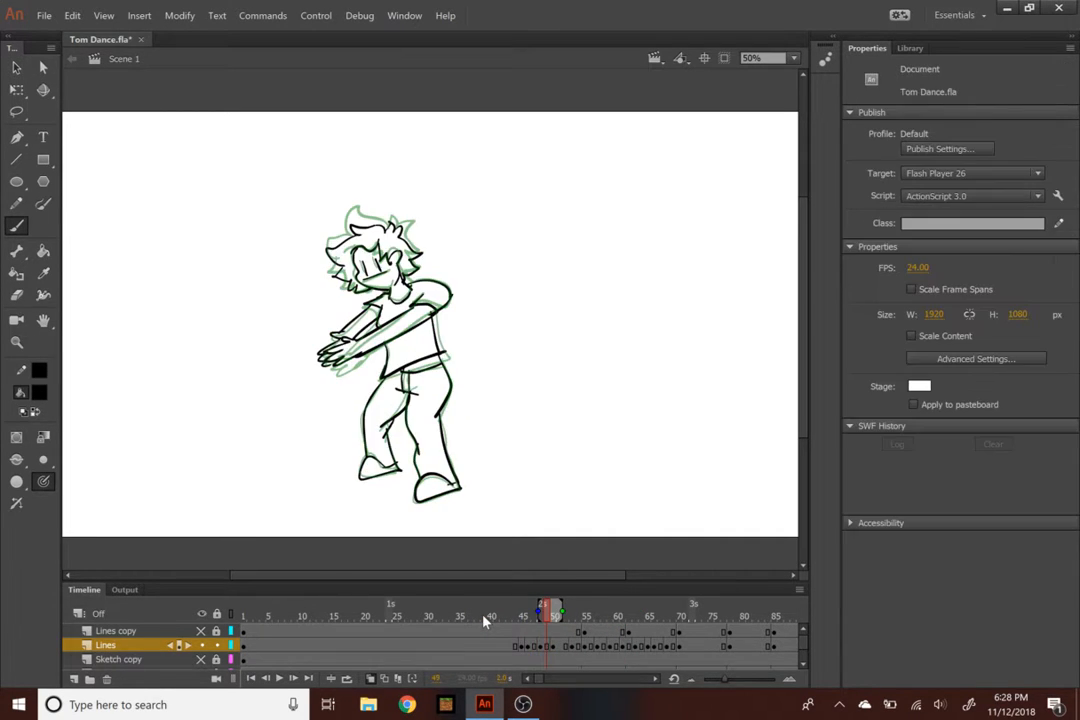
left_click(484, 614)
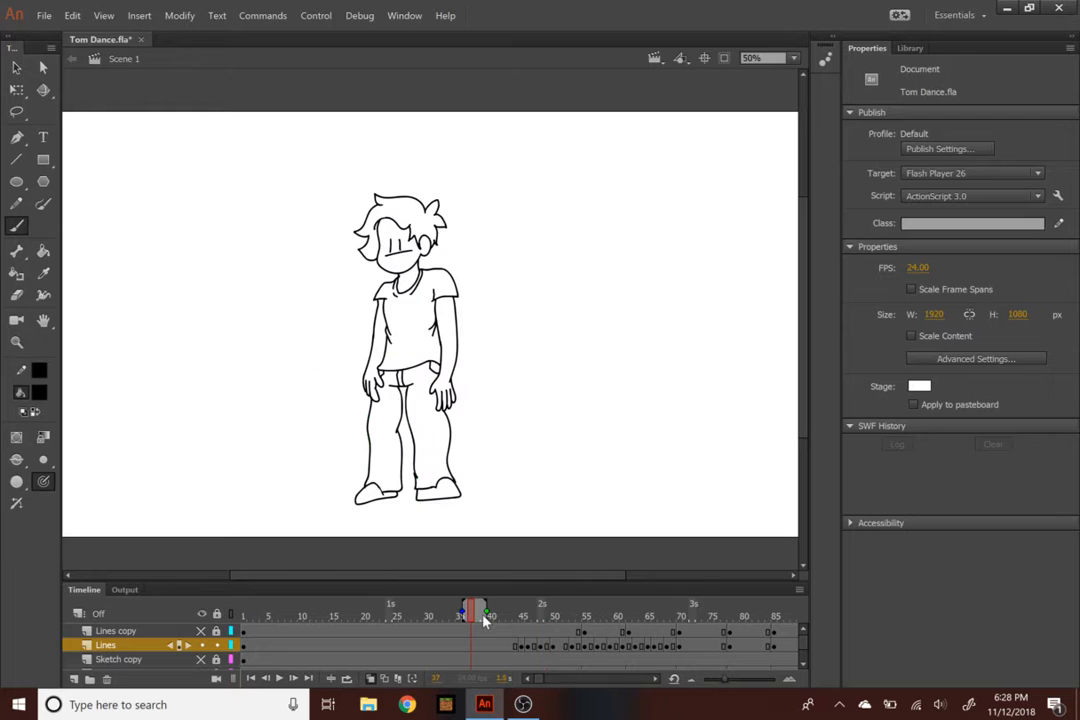
left_click(522, 647)
key("Delete")
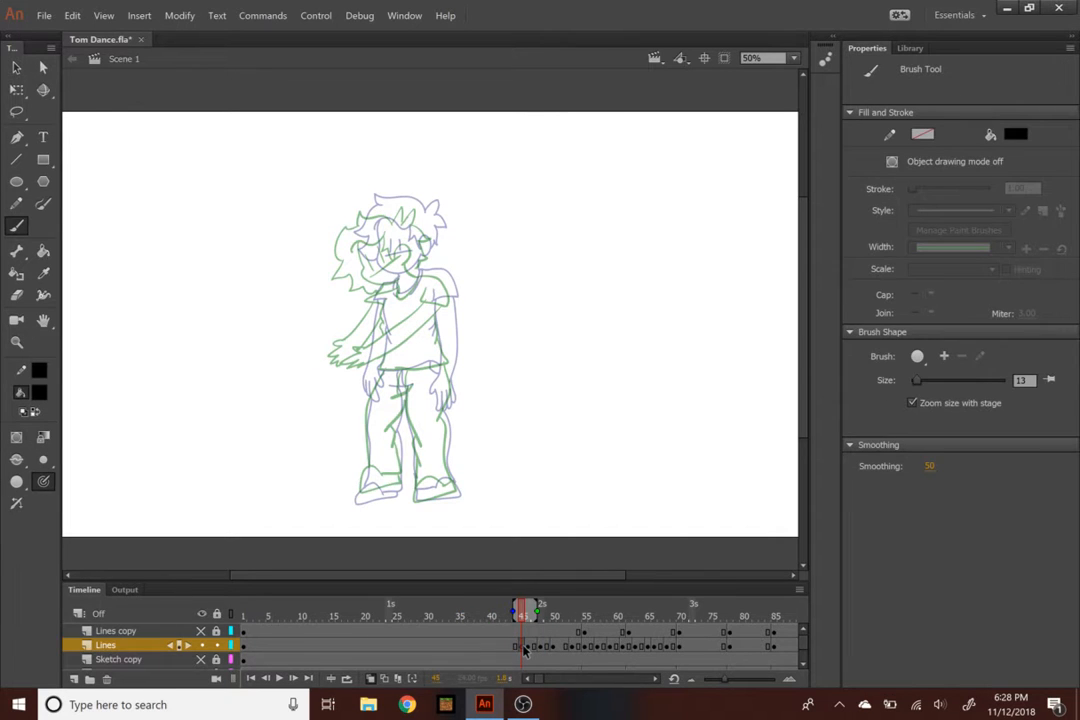
left_click(506, 647)
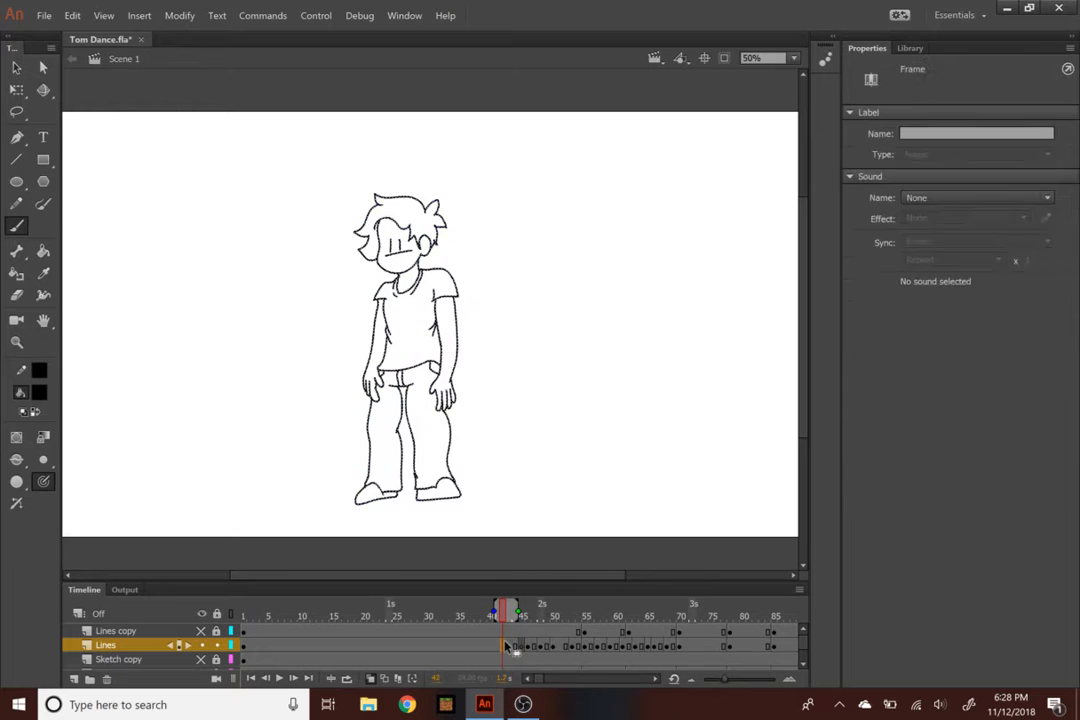
key("z")
left_click(521, 647)
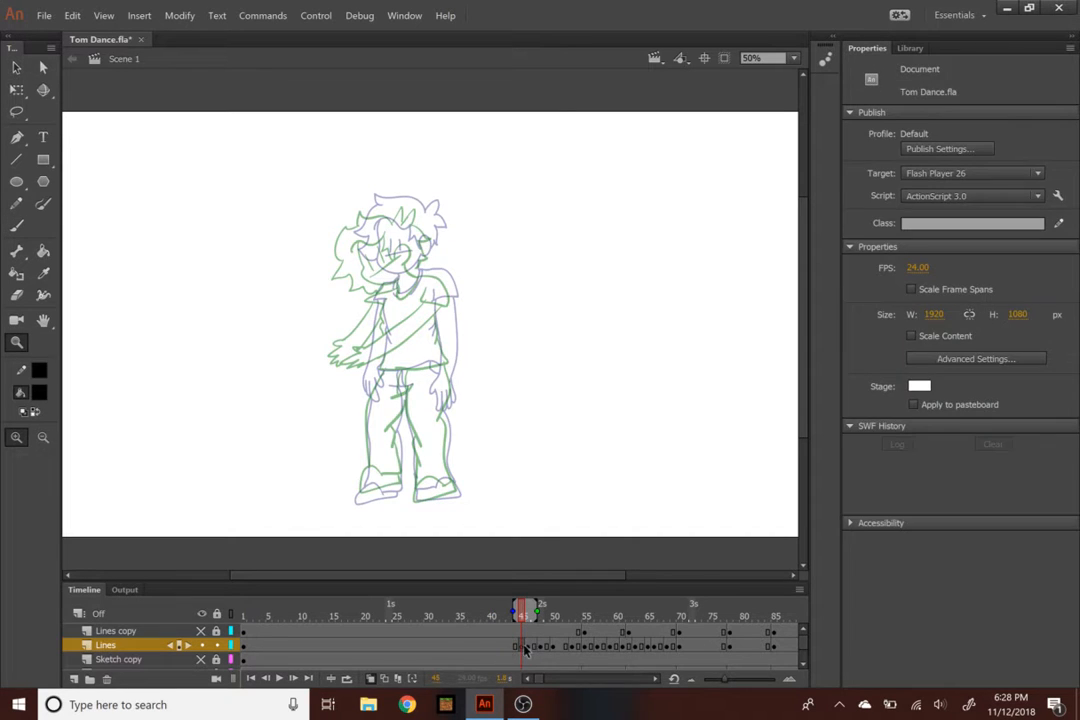
key("ctrl+z")
Try removing frame 45 from the Lines layer and play back the move into the lean
right_click(521, 647)
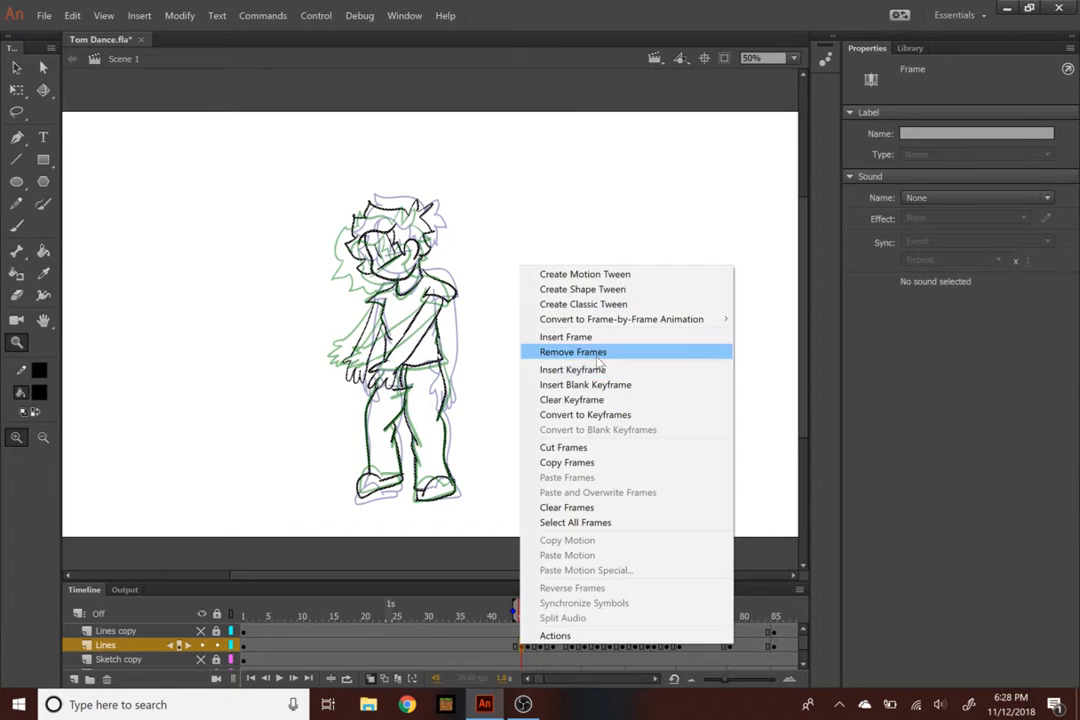
left_click(600, 352)
left_click(466, 619)
key("Return")
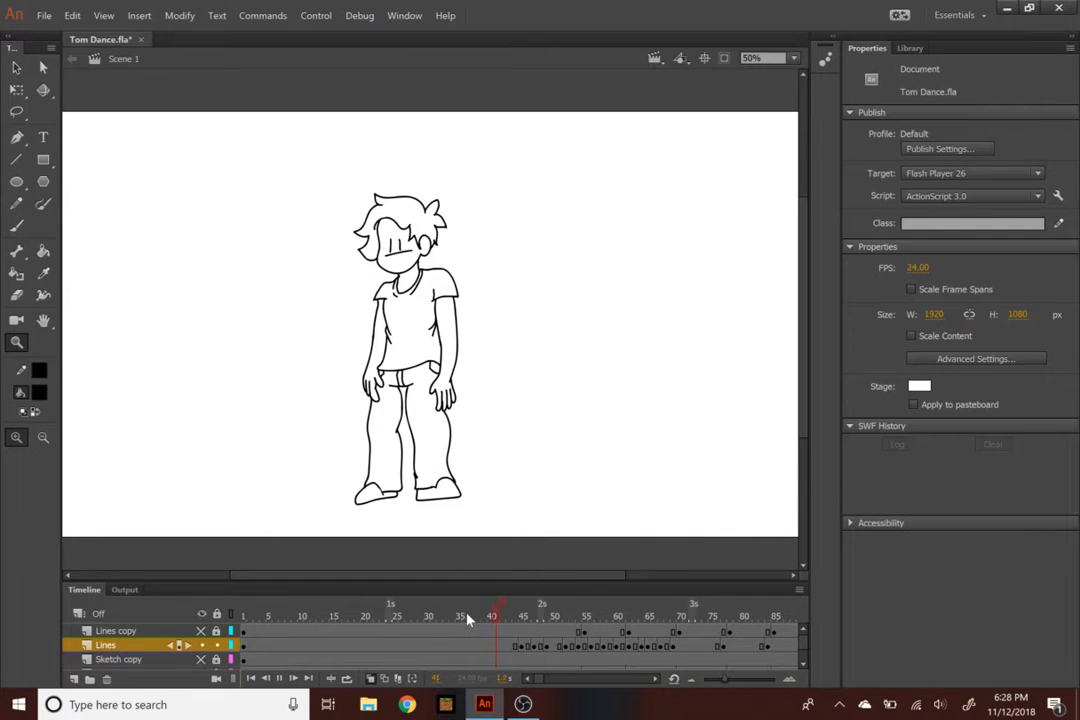
left_click(466, 619)
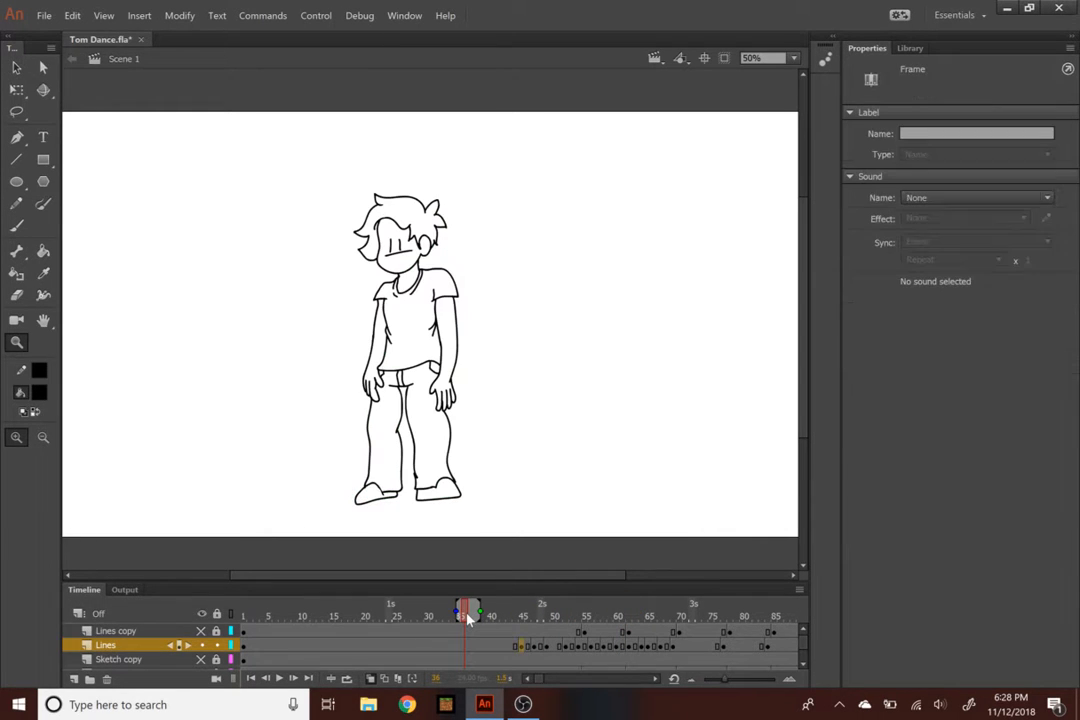
key("ctrl+z")
Remove frames 46 and 47 from the Lines layer and play back the lean to check its timing
left_click(530, 646)
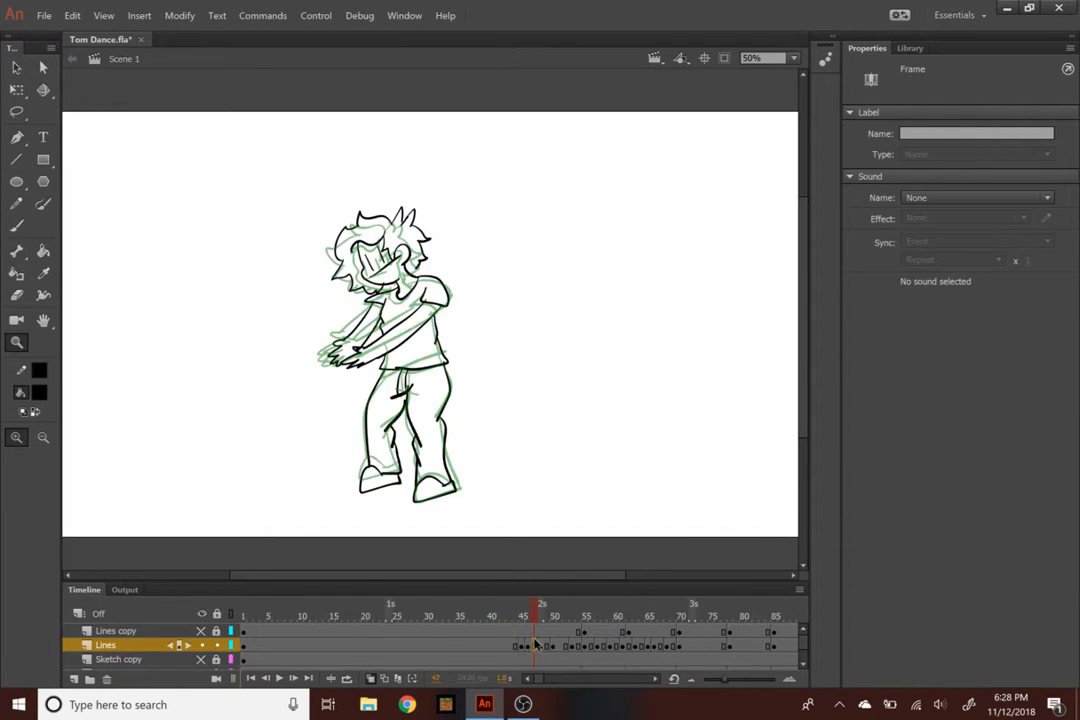
right_click(530, 646)
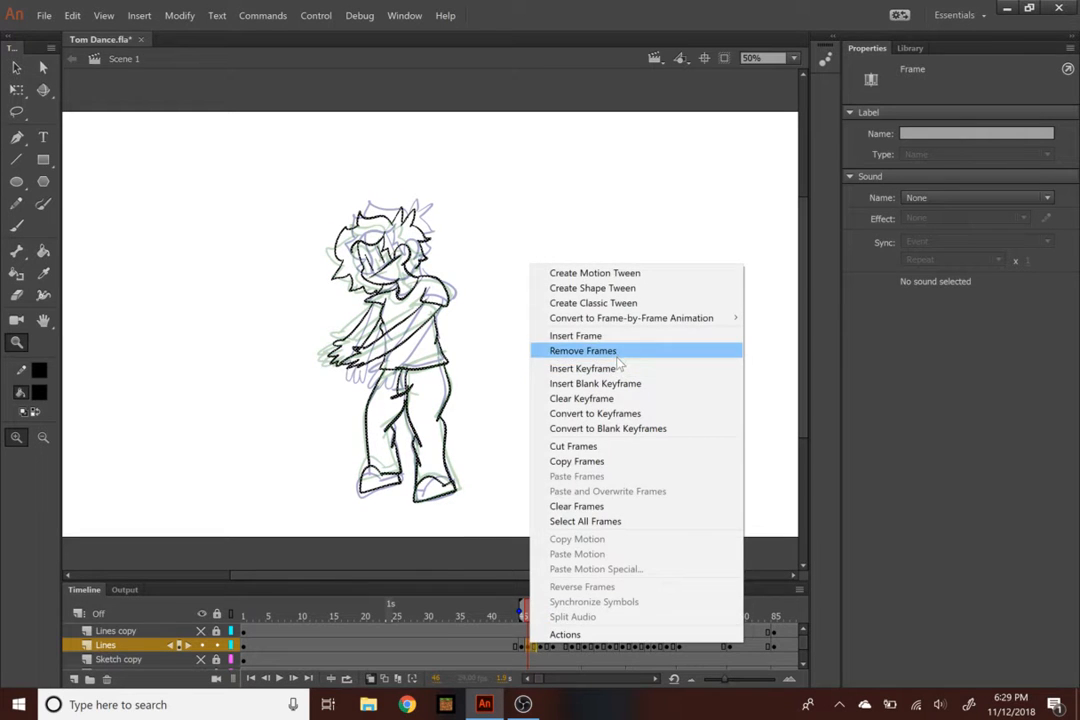
left_click(615, 352)
left_click(449, 619)
key("Return")
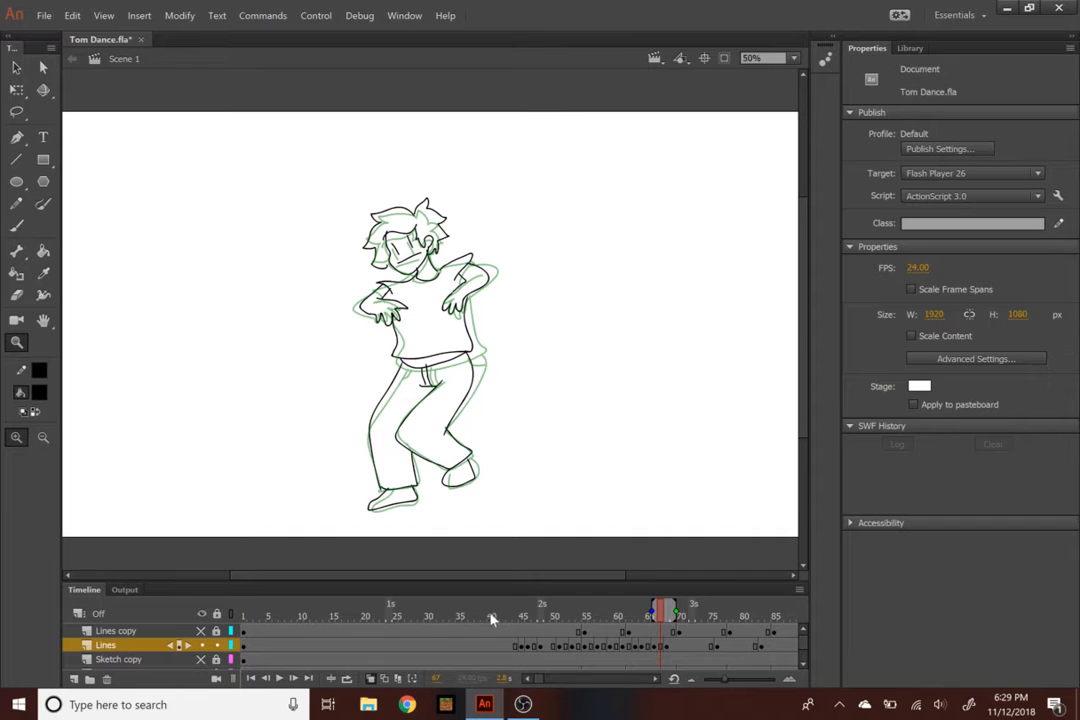
Remove frame 49 from the Lines layer and play back the dance from the standing pose
mouse_move(521, 621)
left_mouse_down()
mouse_move(509, 620)
mouse_move(548, 621)
mouse_move(518, 621)
mouse_move(545, 621)
mouse_move(548, 650)
left_mouse_up()
right_click(548, 650)
left_click(631, 352)
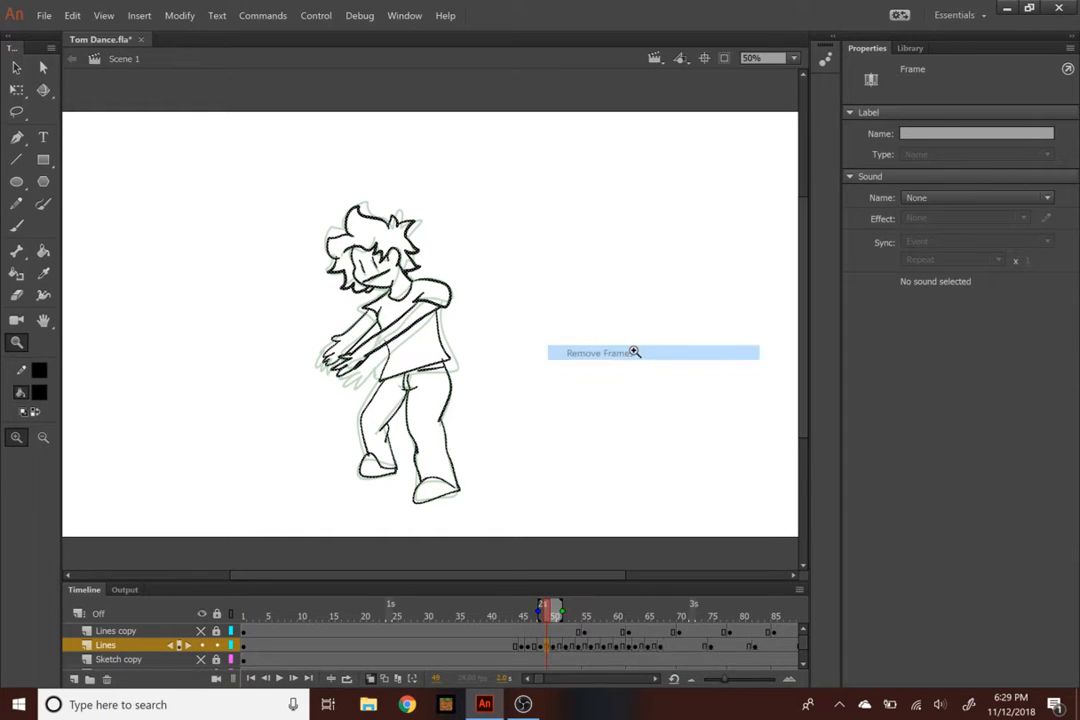
left_click(451, 605)
key("Return")
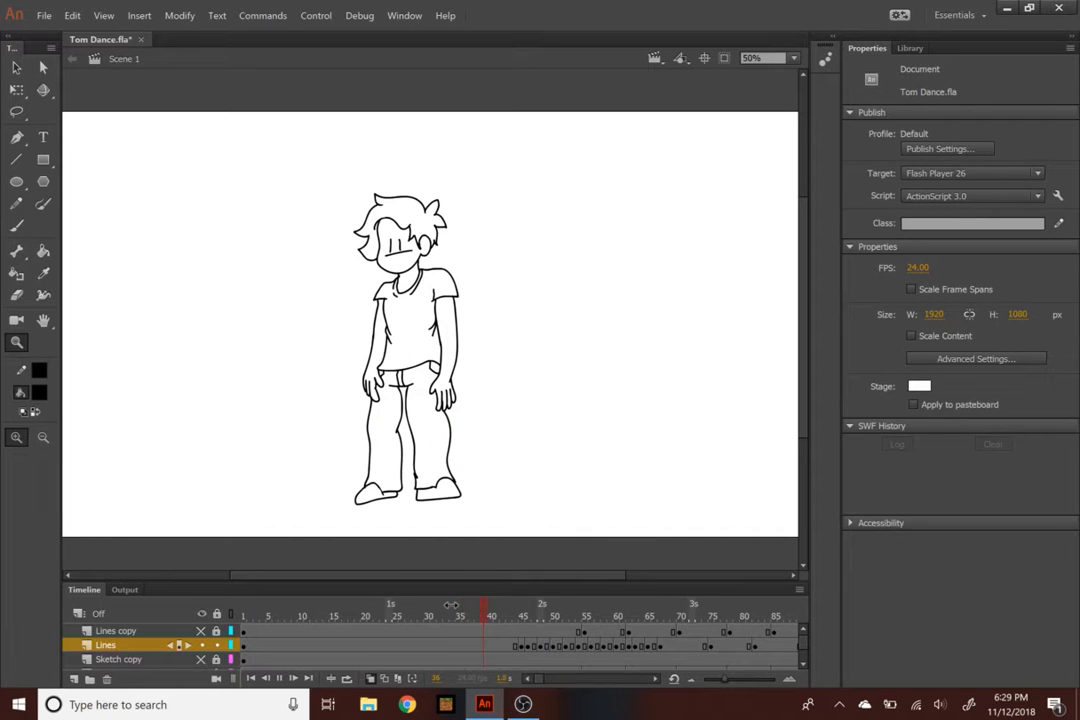
key("Return")
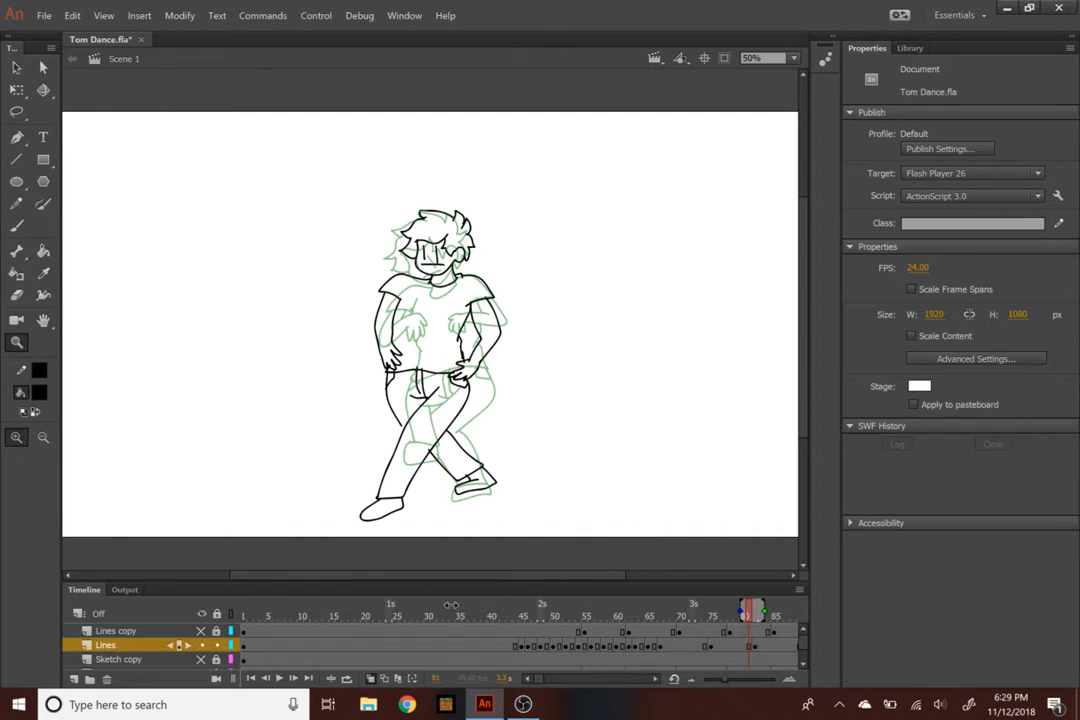
Show the Lines copy layer for timing comparison and remove frames 31 to 38 from the Lines layer's opening hold
mouse_move(673, 609)
left_mouse_down()
mouse_move(742, 609)
mouse_move(540, 604)
mouse_move(646, 604)
mouse_move(679, 625)
left_mouse_up()
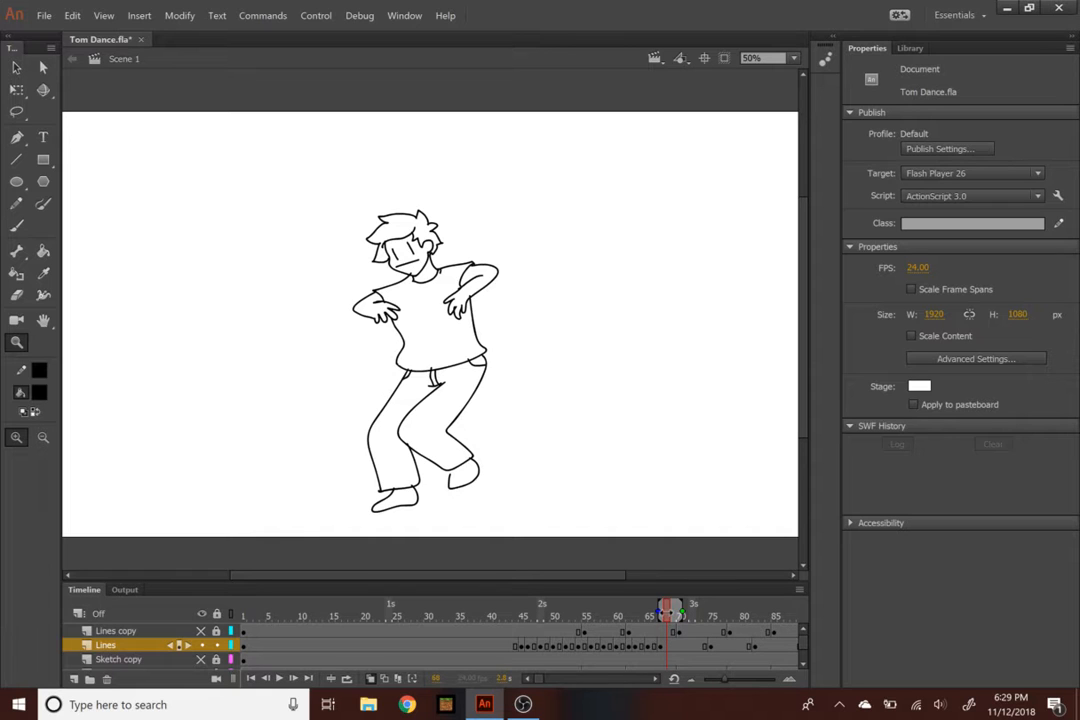
left_click(593, 613)
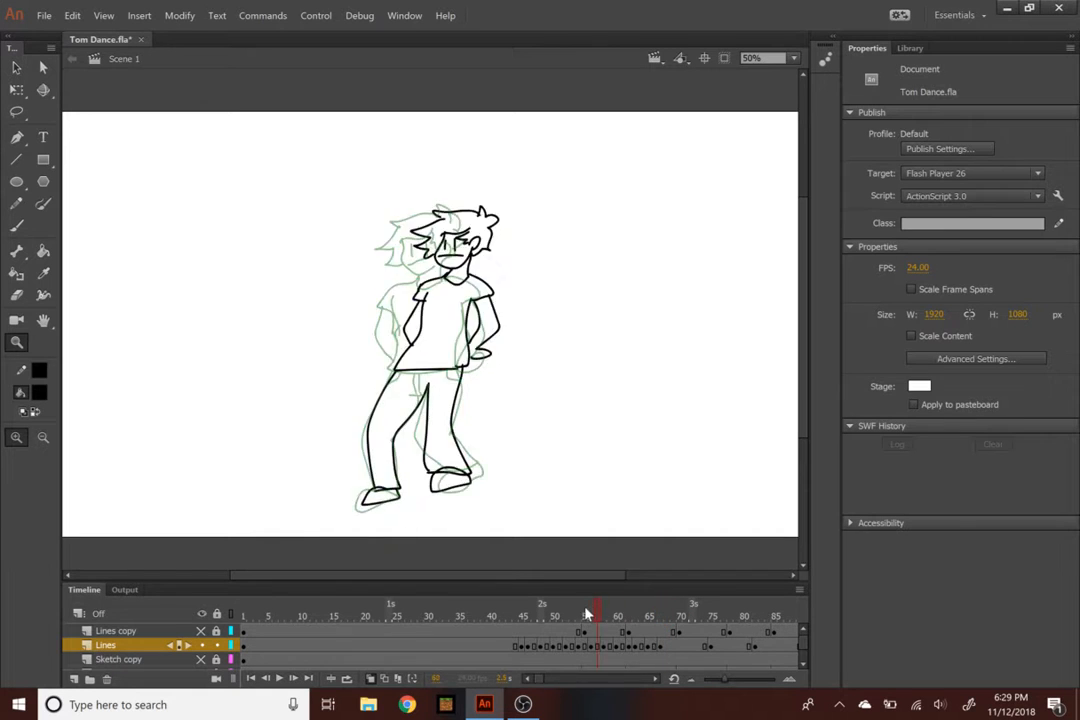
left_click(571, 611)
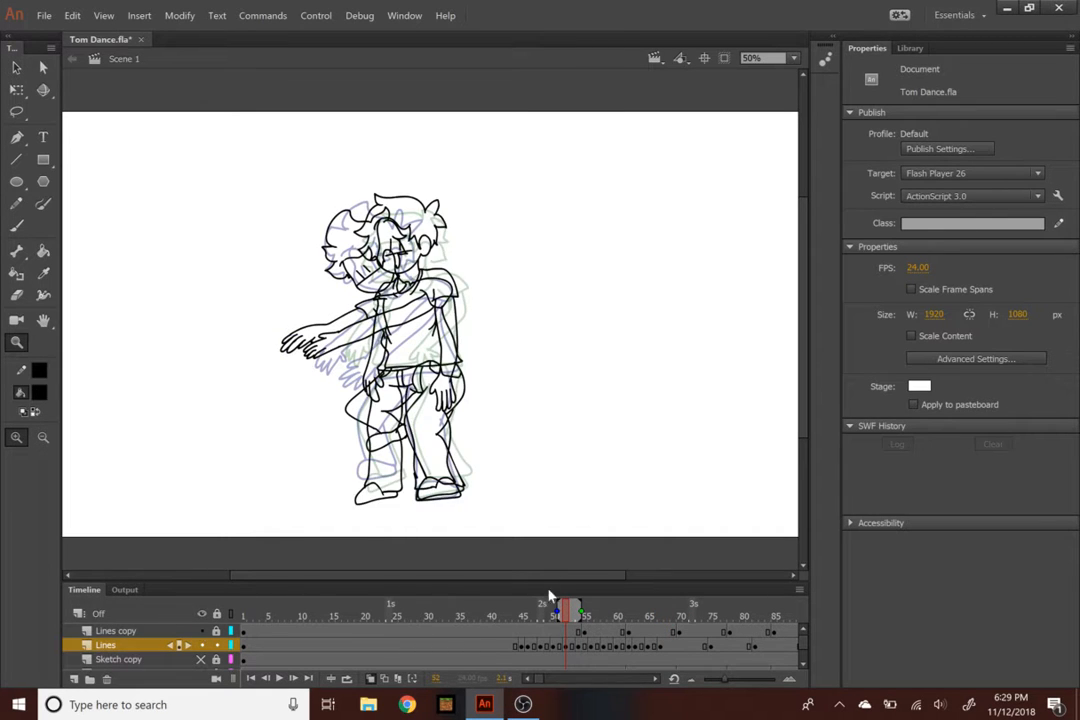
left_click_drag(566, 607, 479, 653)
left_click(479, 648)
right_click(468, 646)
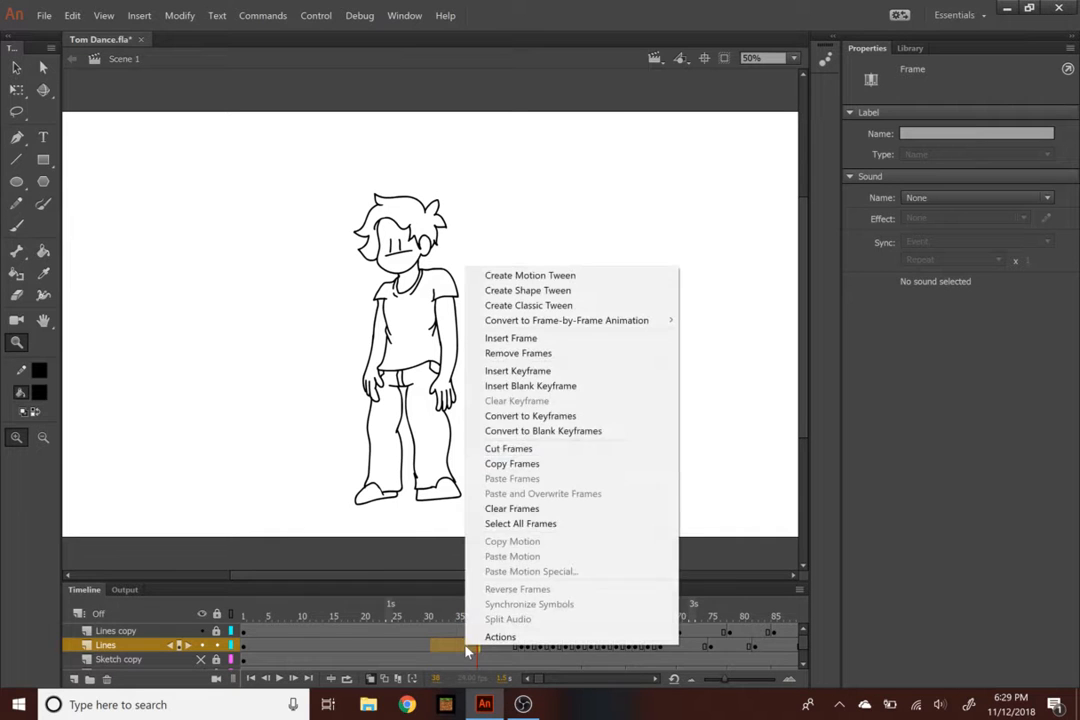
left_click(530, 353)
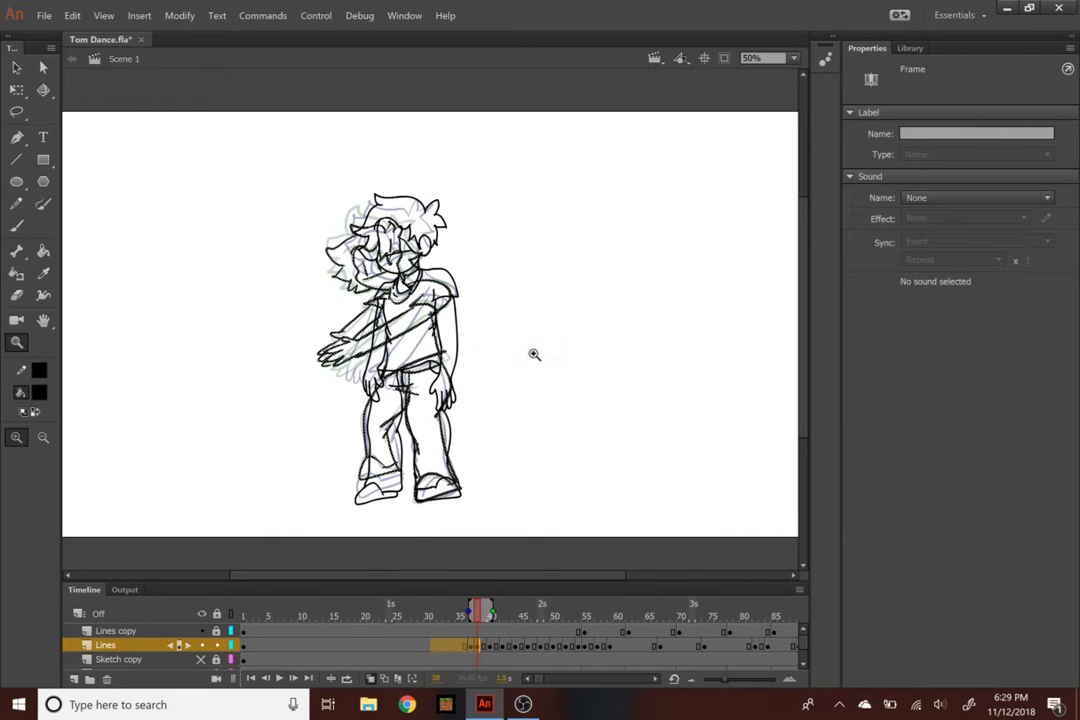
Compare the retimed Lines layer with Lines copy during playback, then hide Lines copy and replay Lines alone
key("Return")
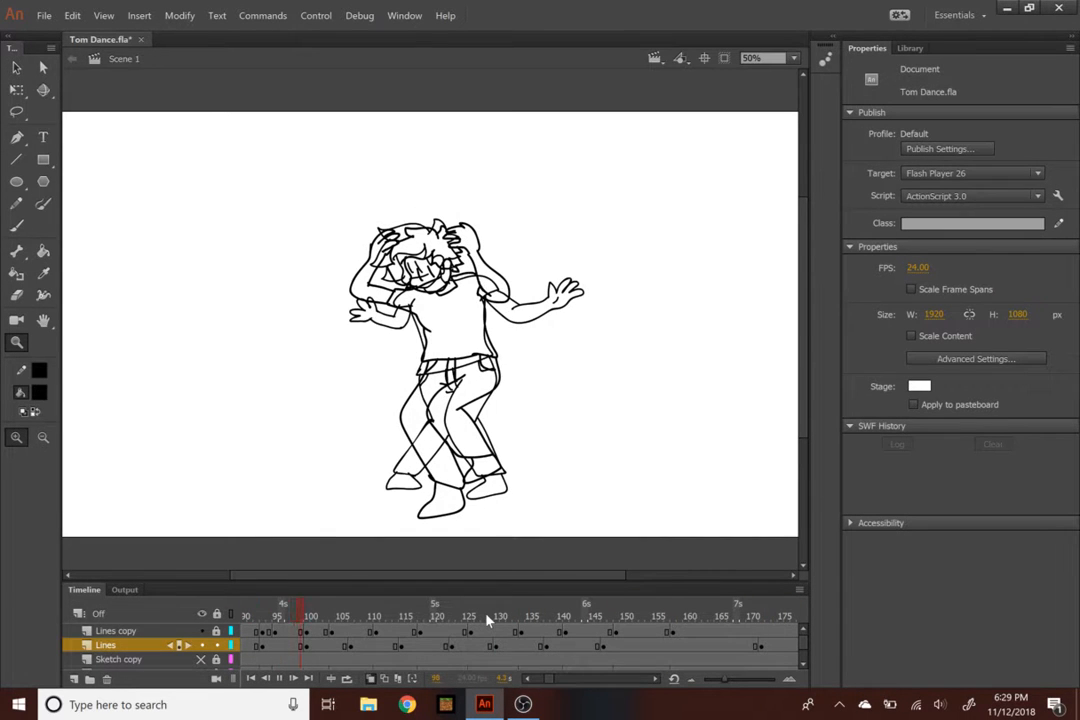
key("Return")
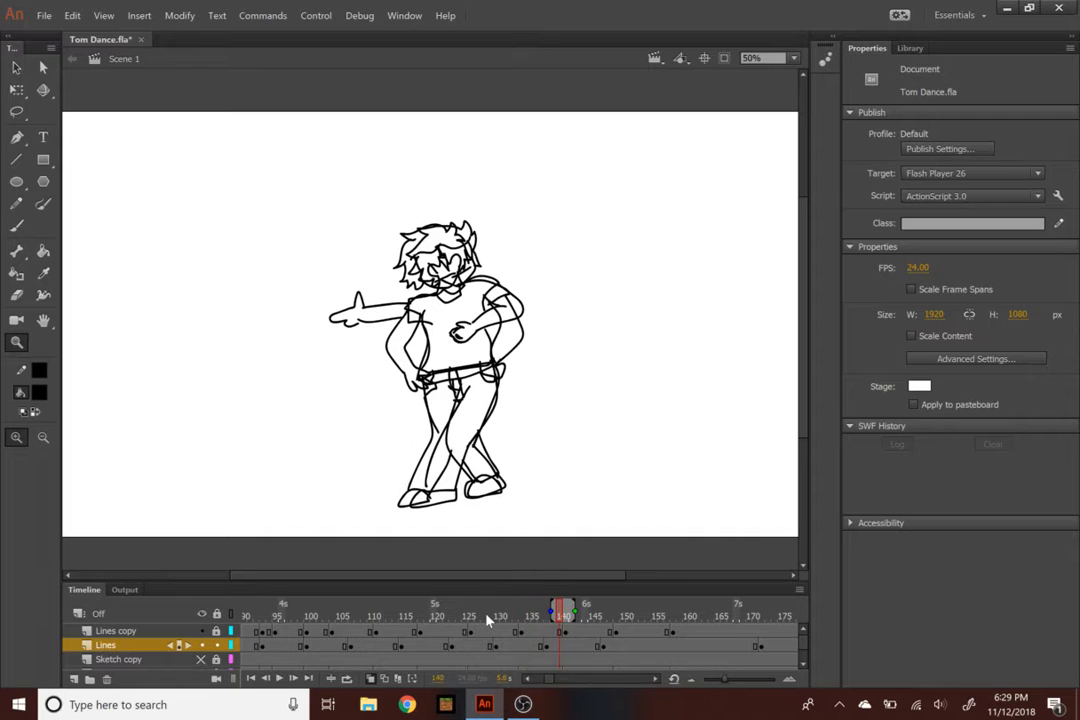
mouse_move(567, 612)
left_mouse_down()
mouse_move(646, 612)
mouse_move(45, 686)
mouse_move(284, 656)
mouse_move(485, 610)
mouse_move(451, 583)
mouse_move(645, 632)
mouse_move(748, 630)
mouse_move(240, 640)
mouse_move(222, 650)
mouse_move(389, 654)
left_mouse_up()
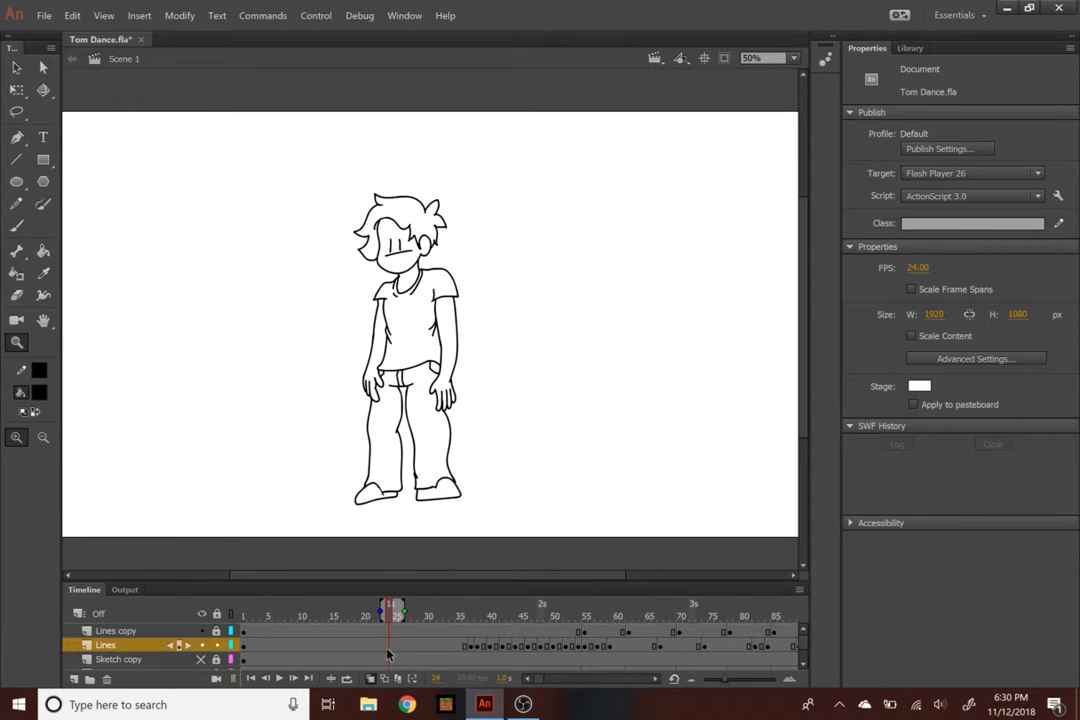
key("Return")
left_click(393, 620)
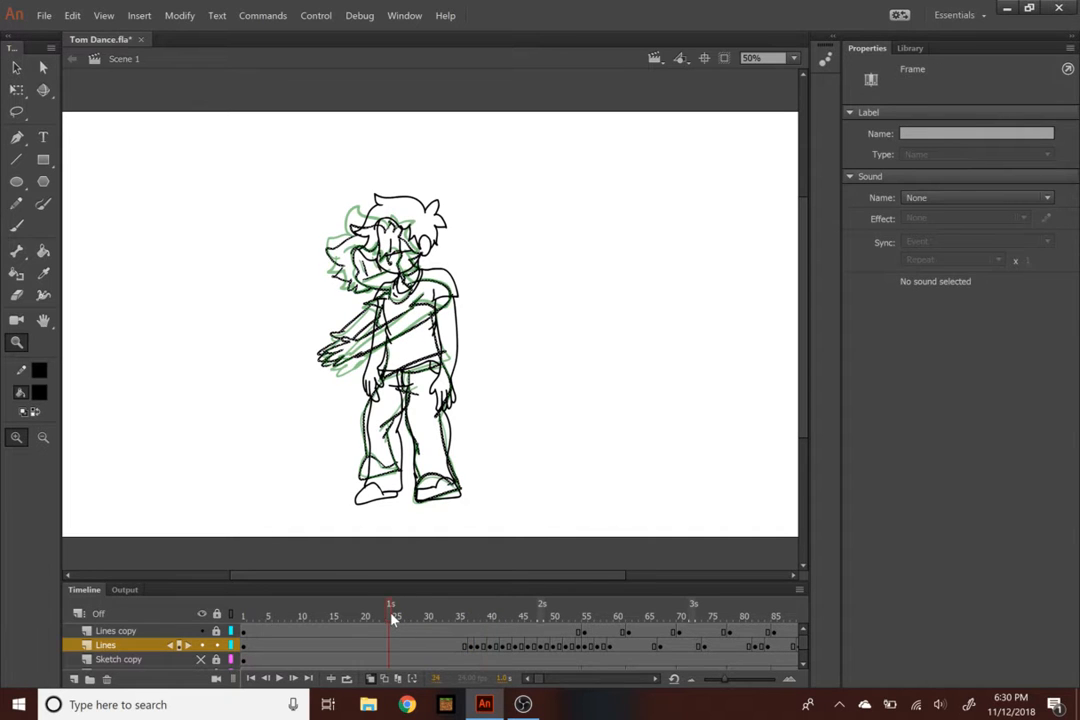
key("Return")
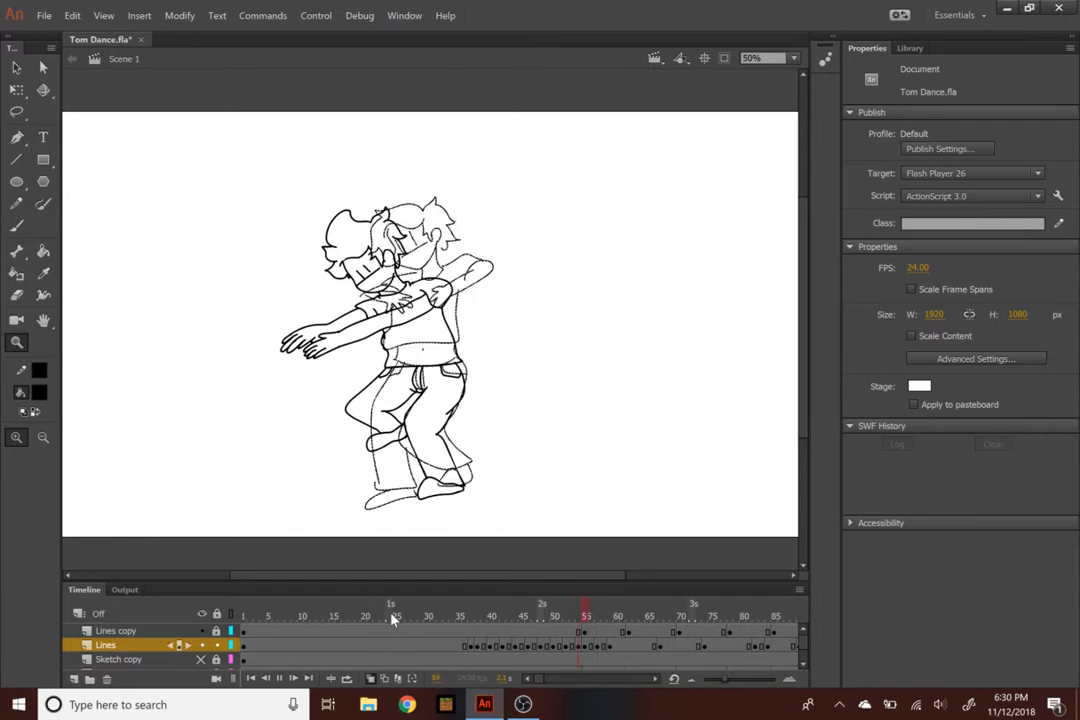
left_click(409, 618)
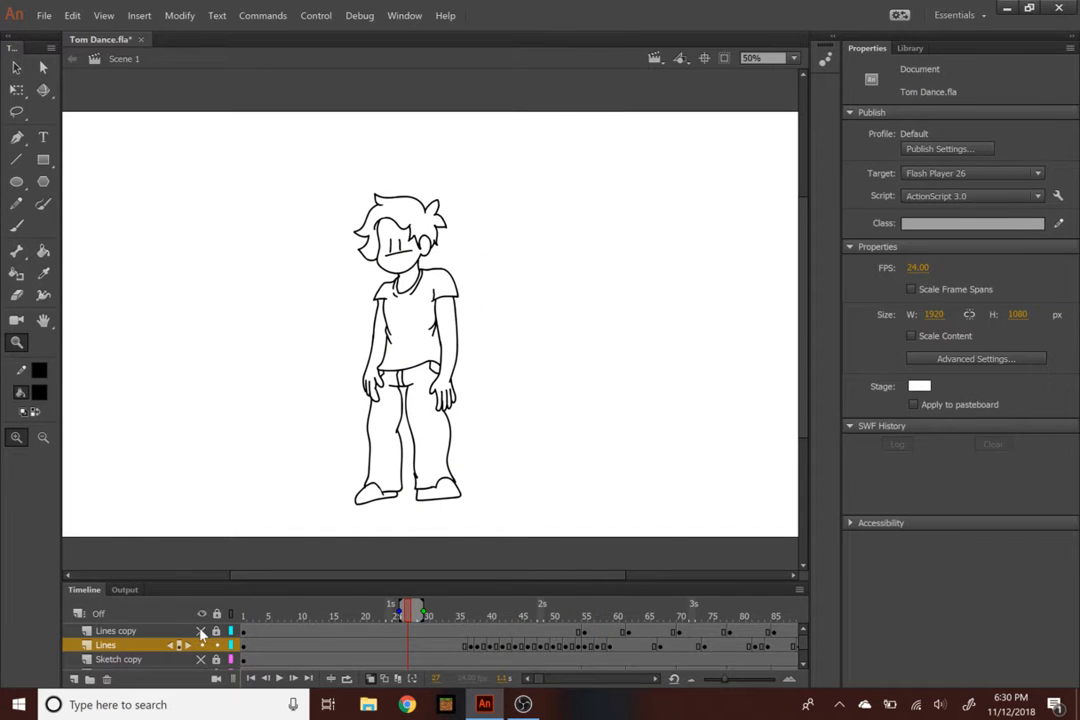
key("Return")
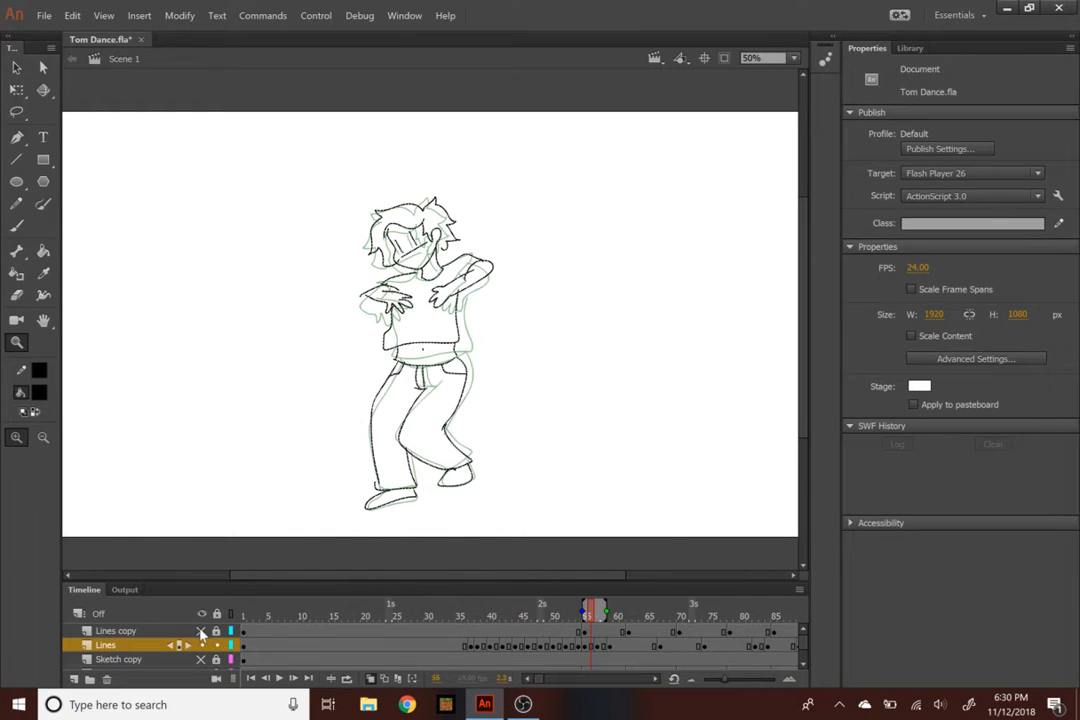
Remove frames 40 and 41 from the Lines layer and play back the shortened lean
left_click_drag(395, 614, 496, 605)
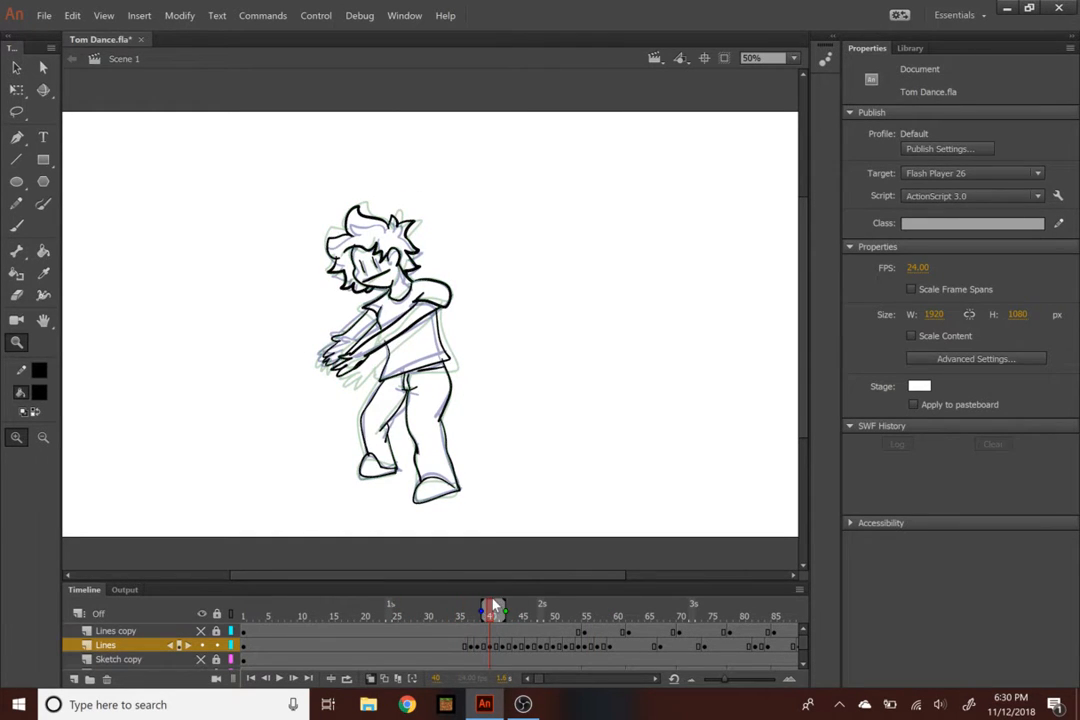
left_click(495, 646)
left_click(488, 646)
right_click(489, 646)
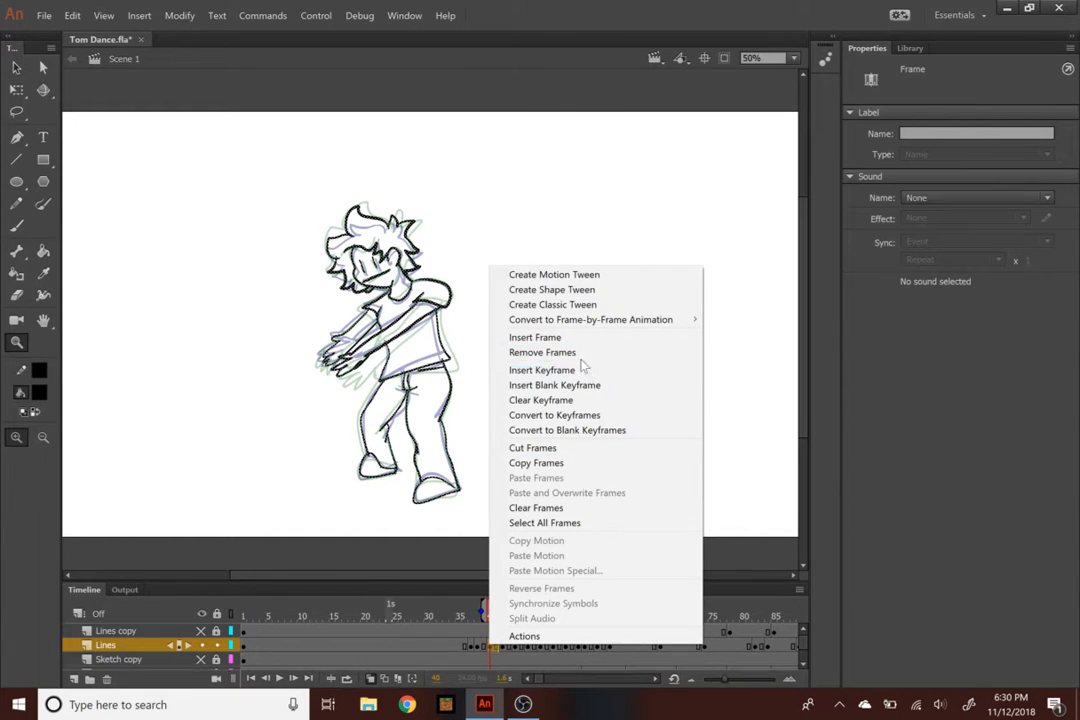
left_click(560, 352)
left_click(421, 608)
key("Return")
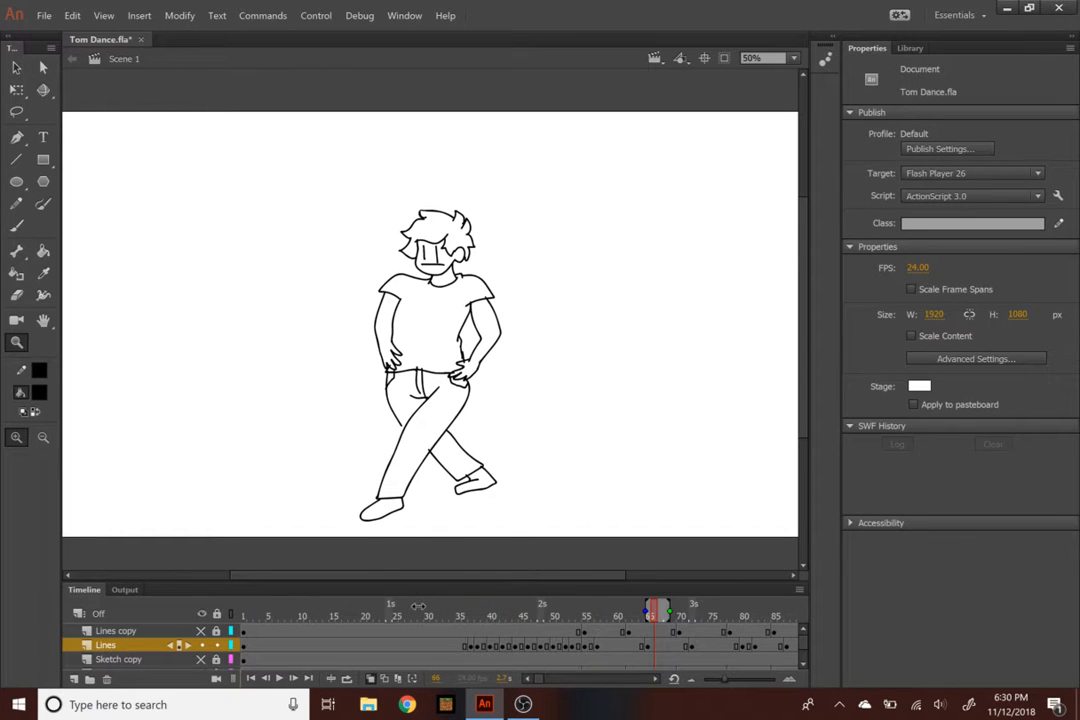
Widen the timeline's frame display and scrub from the lean at frame 43 back to the standing pose at frame 35
left_click_drag(432, 614, 510, 597)
key("alt+shift+o")
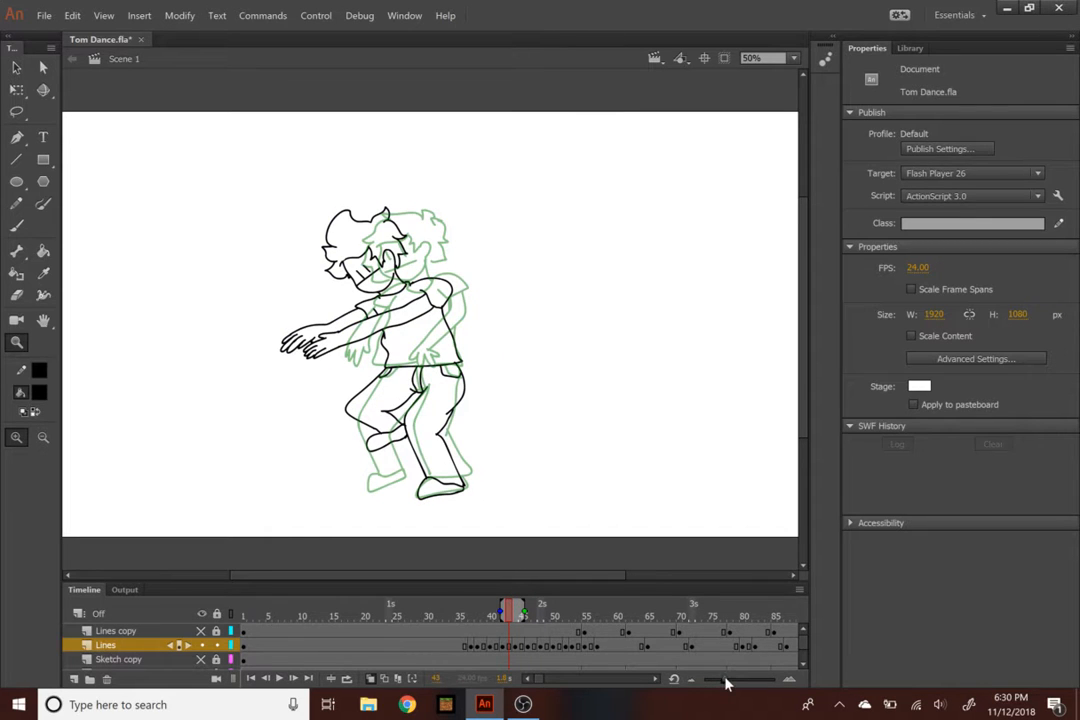
left_click_drag(724, 680, 735, 684)
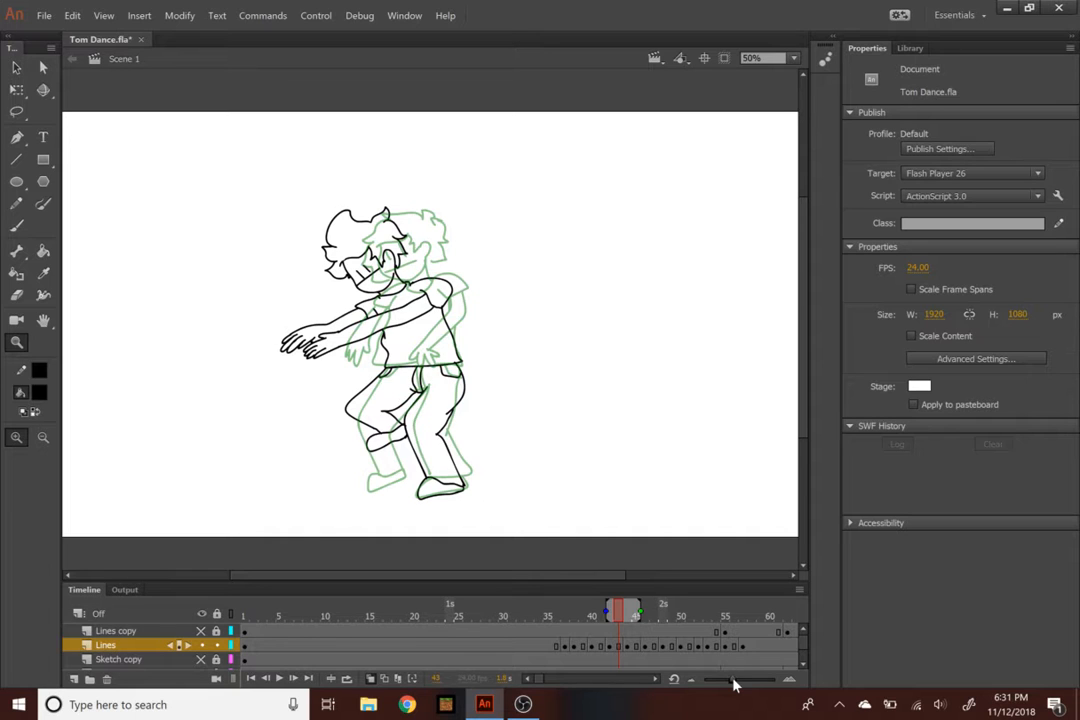
left_click(583, 614)
left_click(549, 616)
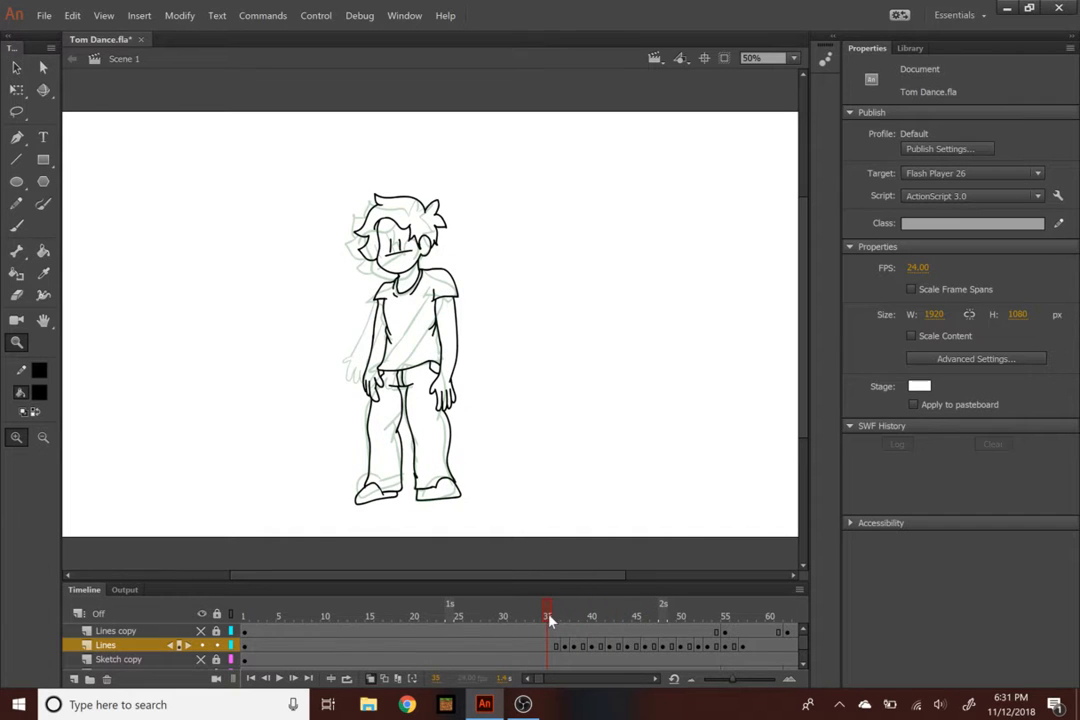
Play back the Lines animation several times from around frame 30 to check the timing of the lean
left_click(510, 614)
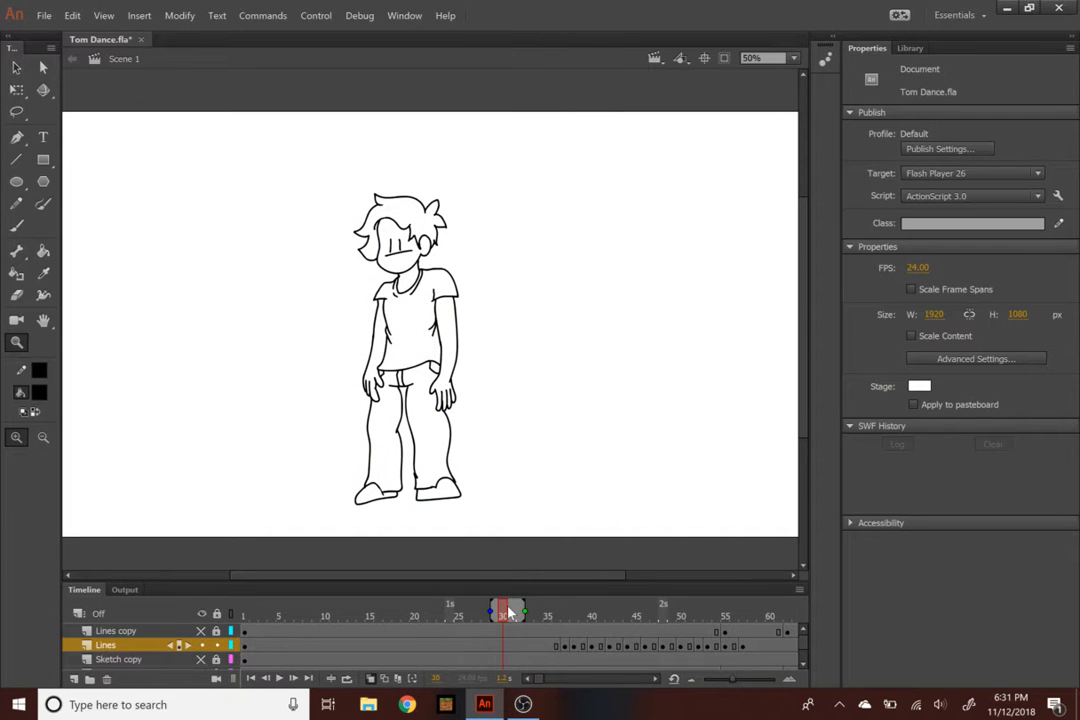
key("Return")
key("Return")
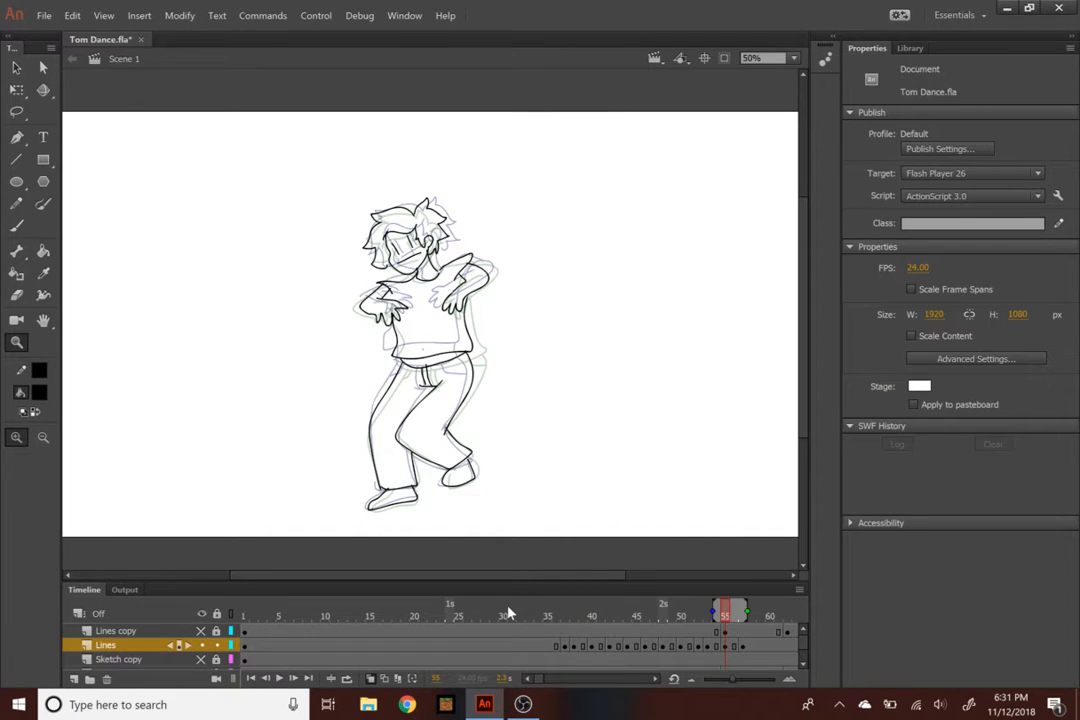
left_click(510, 613)
key("Return")
key("Return")
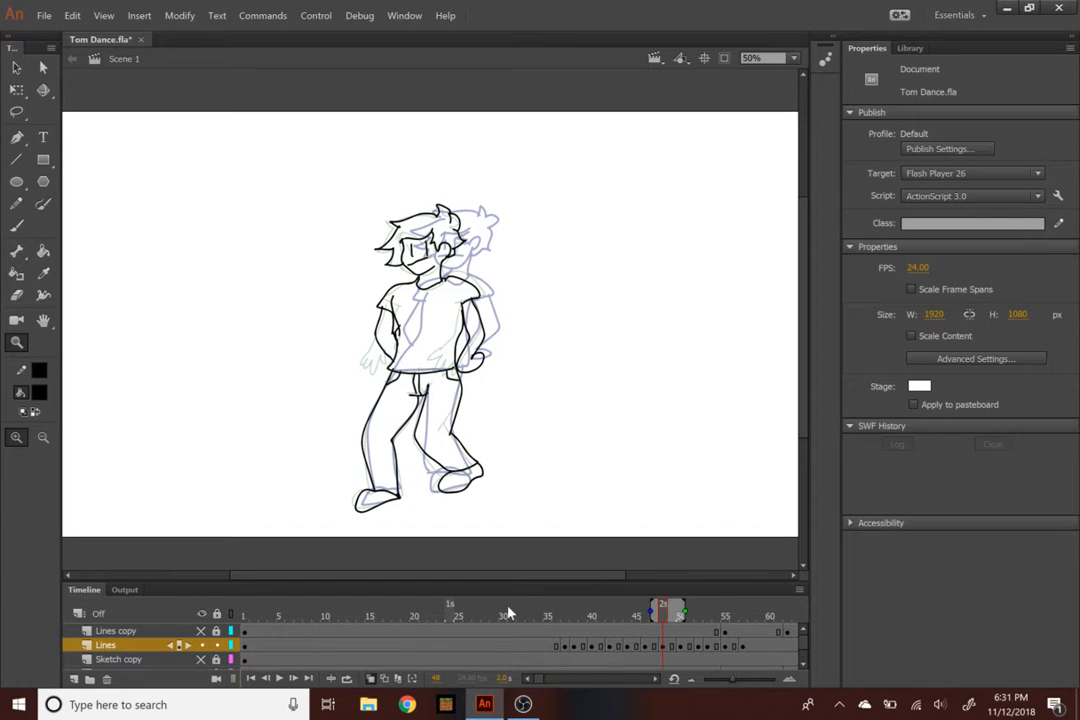
left_click(475, 614)
key("Return")
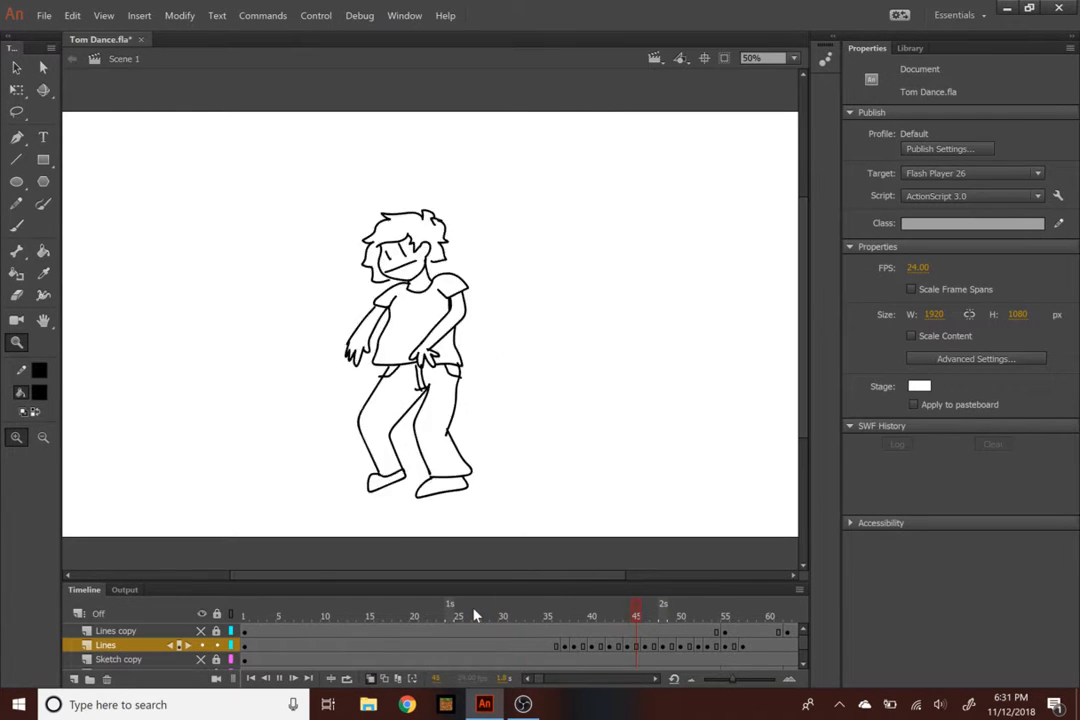
key("Return")
With onion skinning turned off, remove frames 42 and 43 from the Lines layer and play back the dance from frame 30
left_click_drag(535, 616, 612, 619)
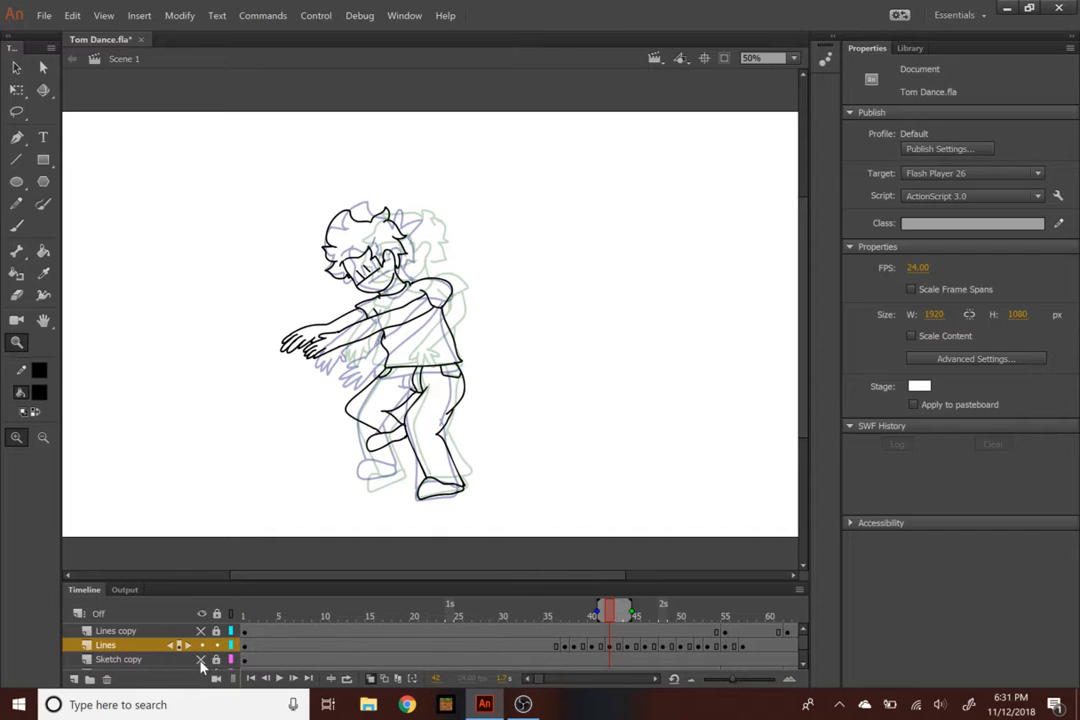
left_click(371, 679)
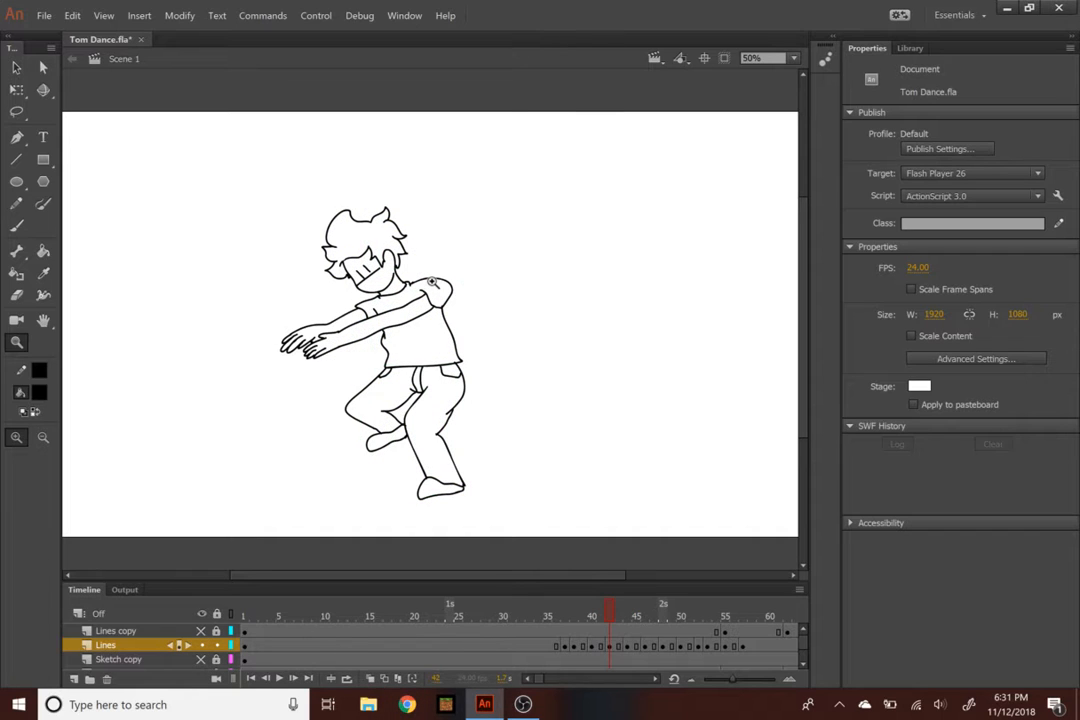
left_click(619, 646)
left_click(613, 647)
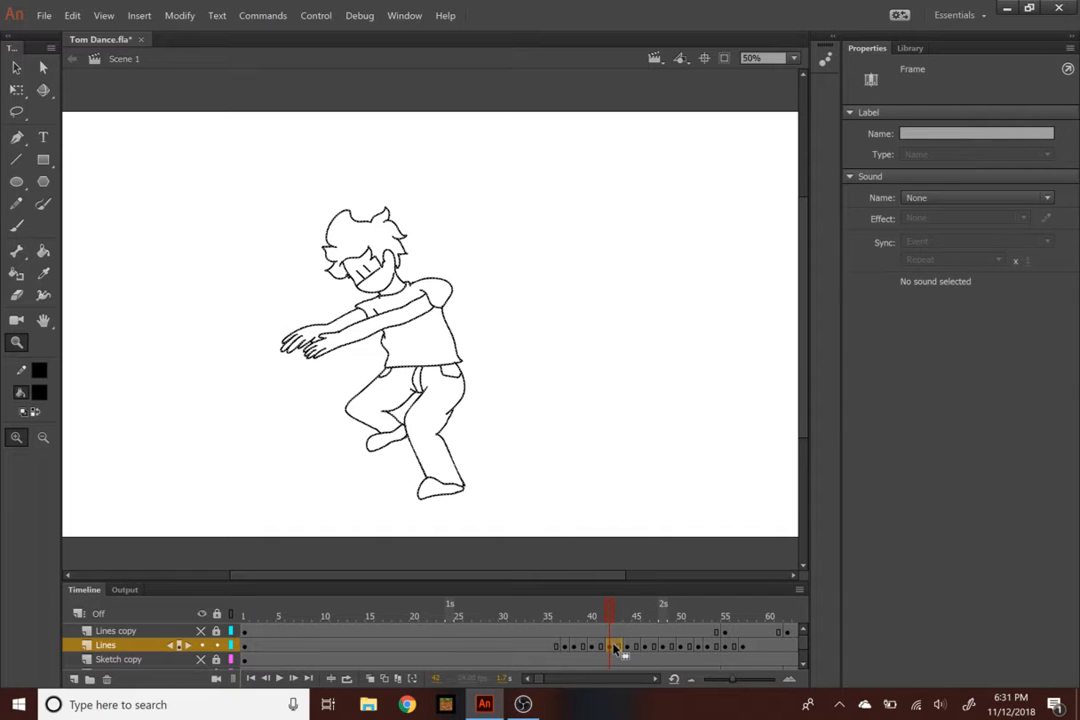
right_click(615, 647)
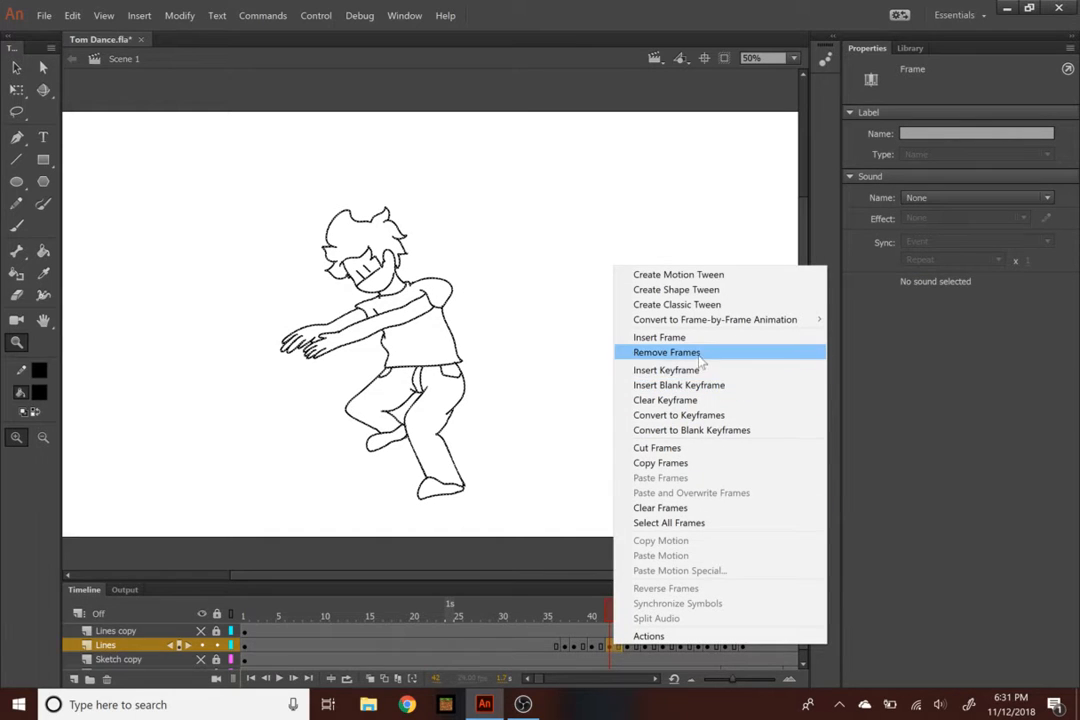
left_click(666, 352)
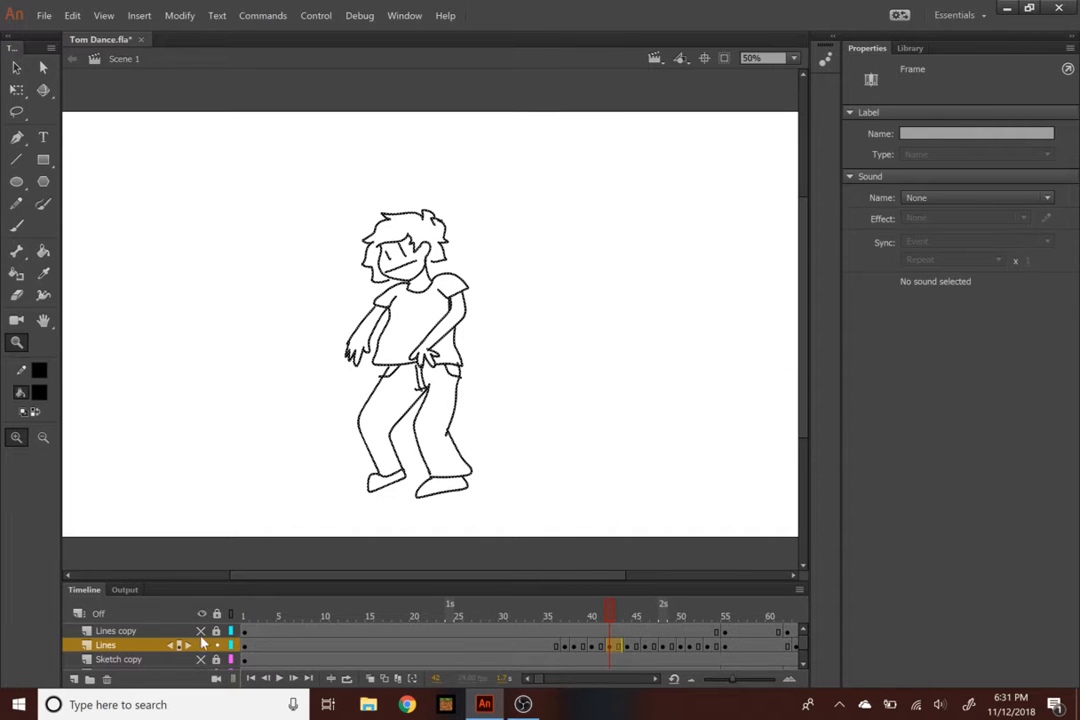
left_click(498, 617)
key("Return")
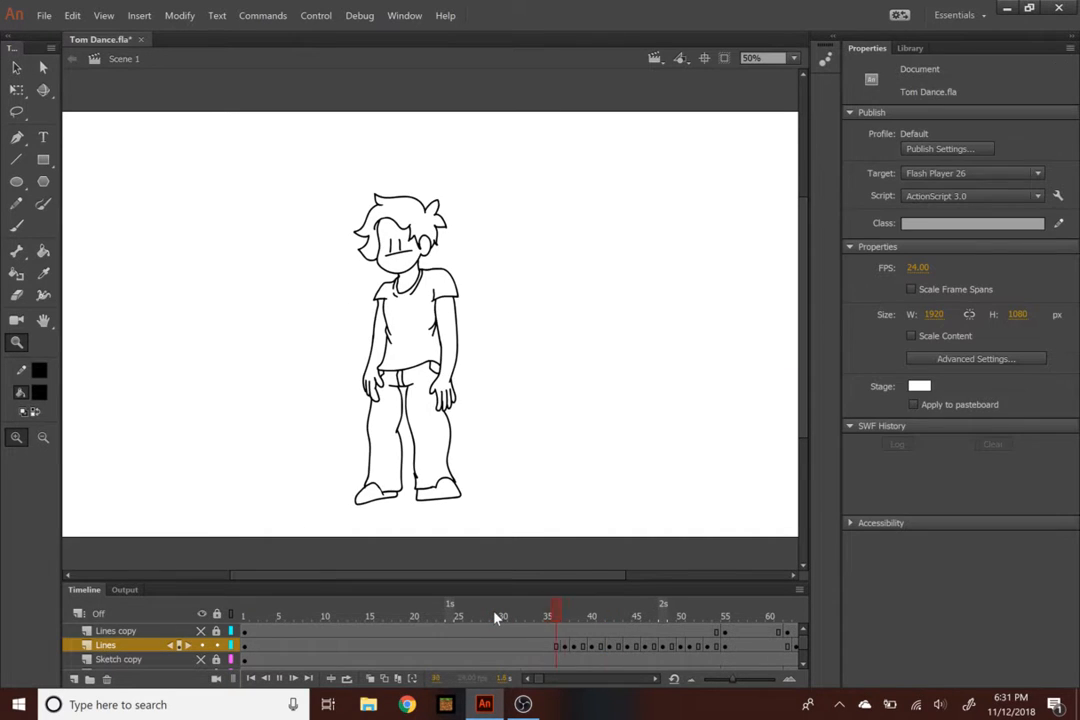
Play back and scrub through the dance animation on the Lines layer to check its timing
left_click(450, 617)
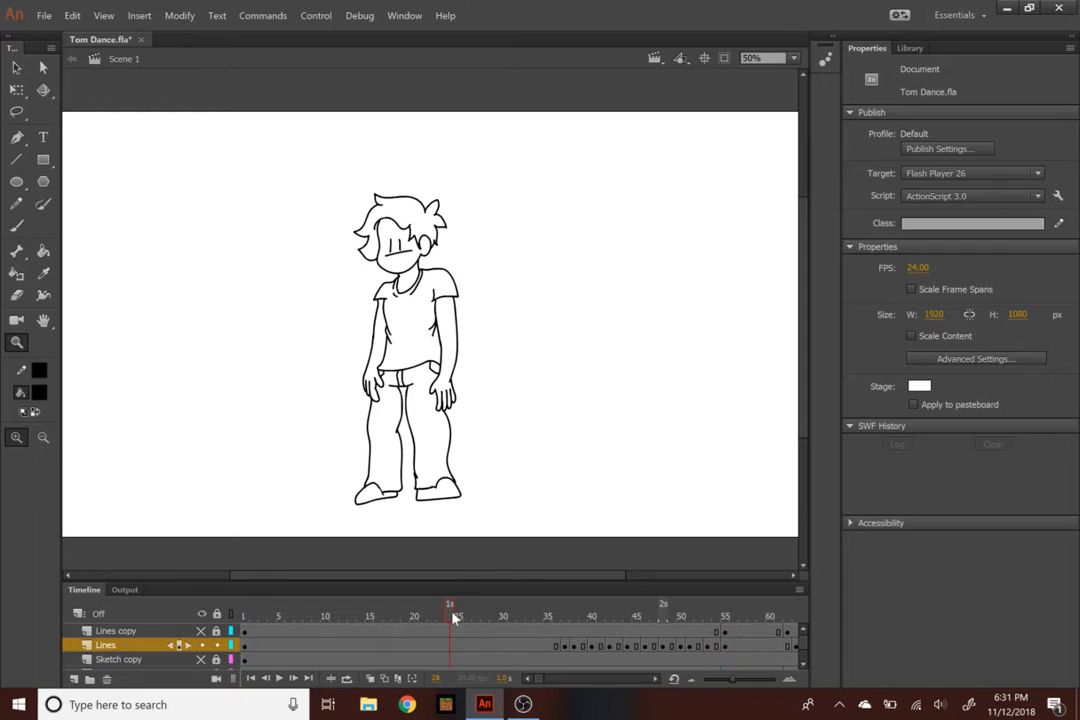
key("Return")
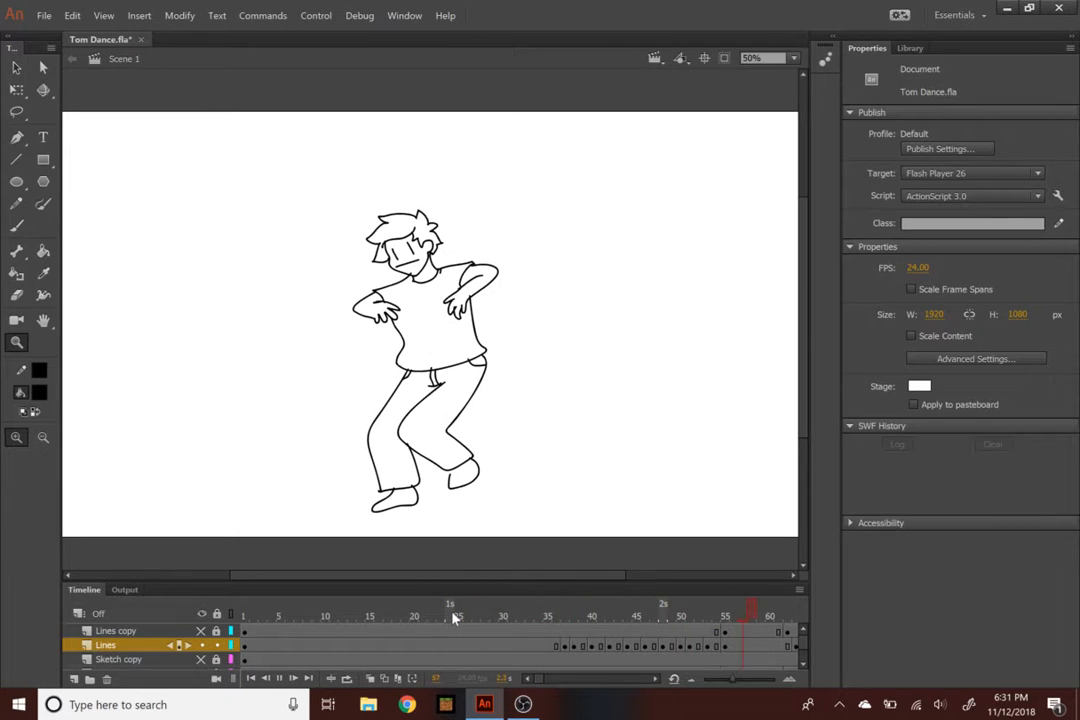
mouse_move(544, 617)
left_mouse_down()
mouse_move(632, 620)
mouse_move(420, 617)
left_mouse_up()
key("Return")
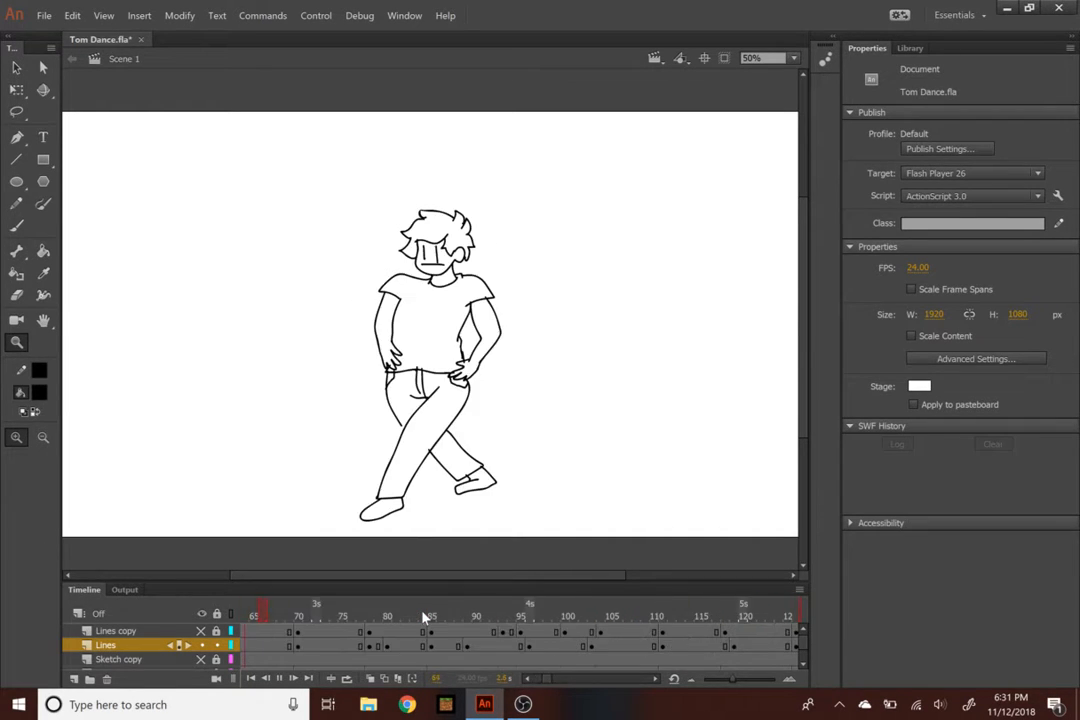
mouse_move(423, 617)
left_mouse_down()
mouse_move(230, 610)
mouse_move(476, 634)
mouse_move(414, 612)
left_mouse_up()
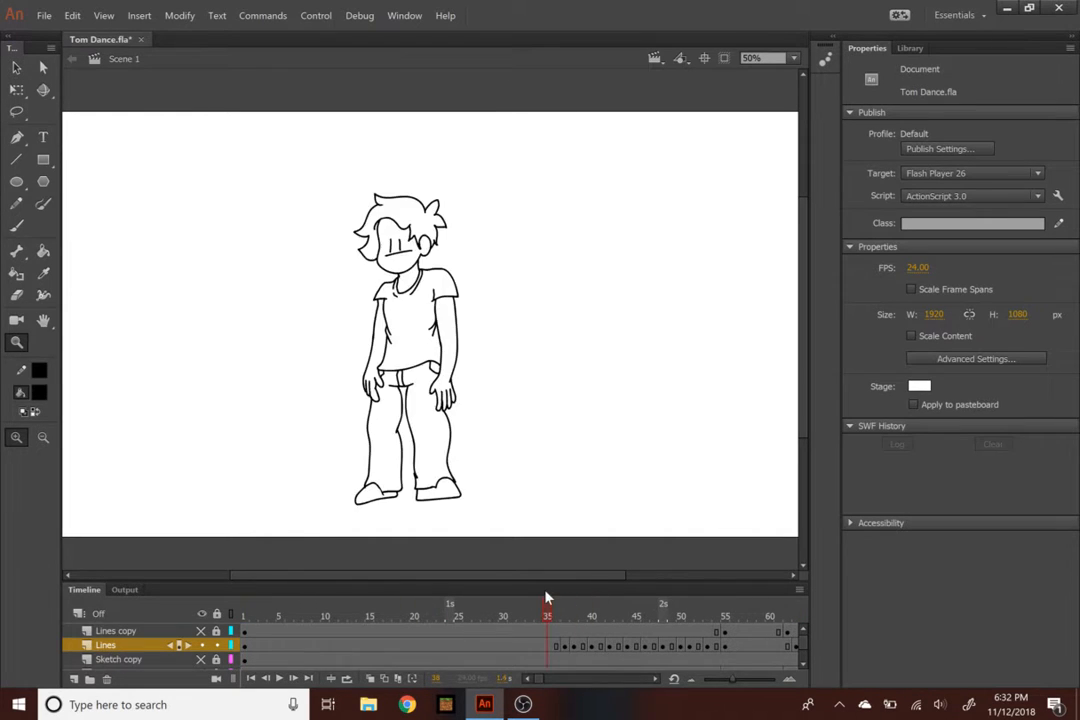
key("Return")
key("Return")
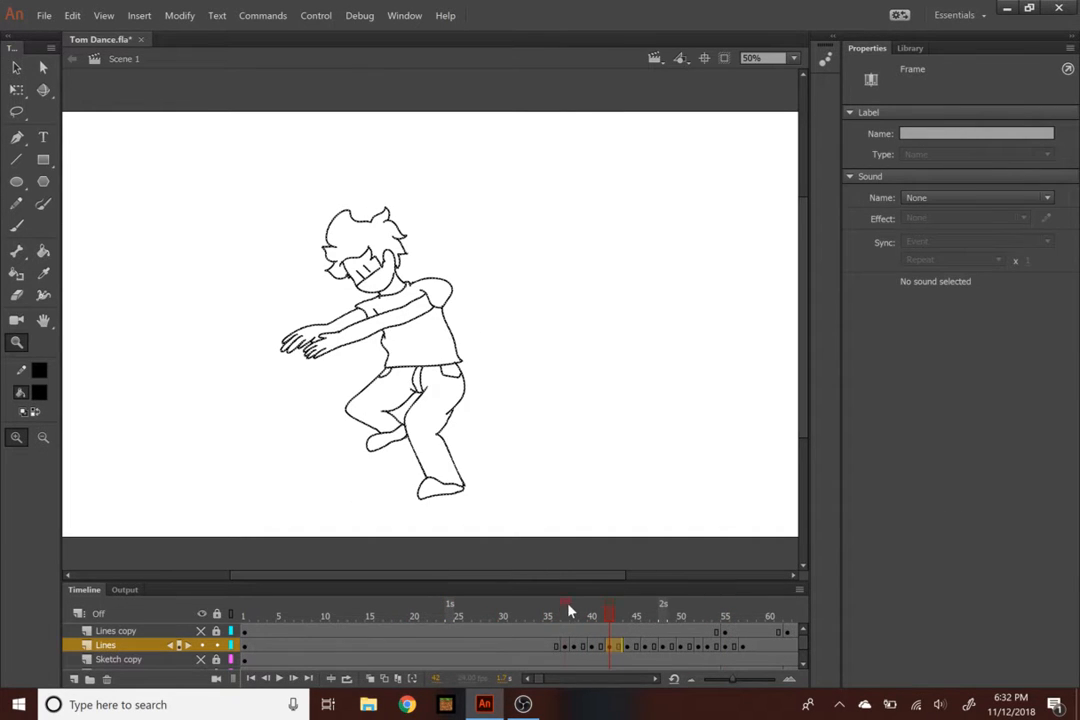
left_click(566, 607)
left_click_drag(626, 606, 680, 623)
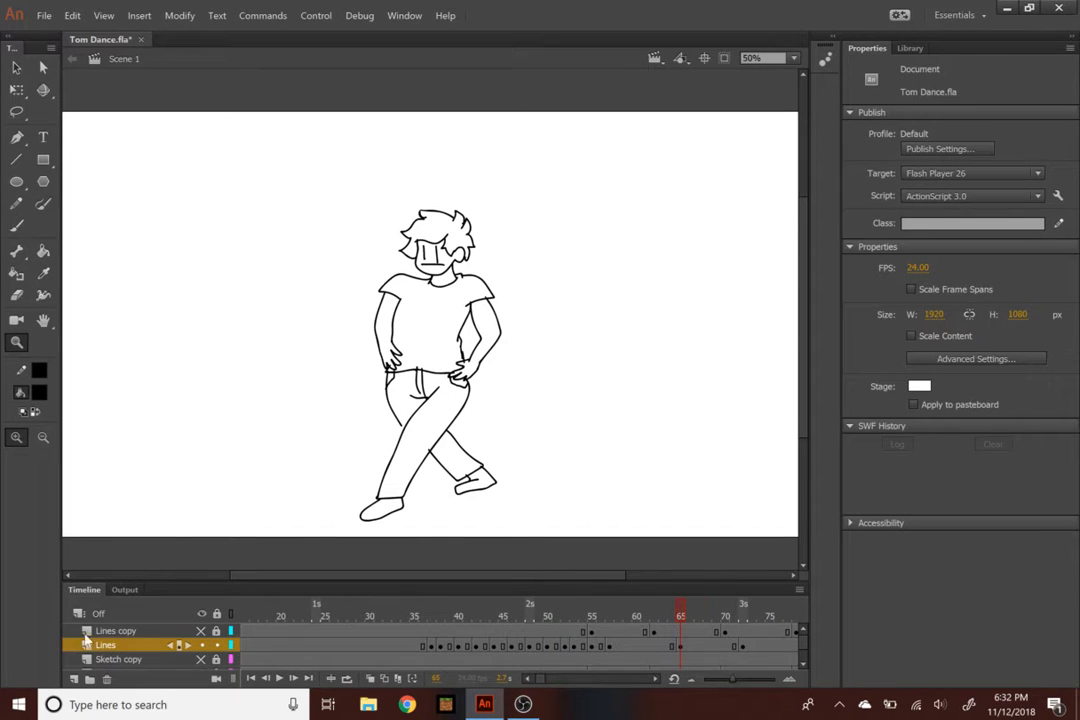
Show the Lines copy layer and scrub the timeline to compare its timing with the Lines layer
left_click(201, 631)
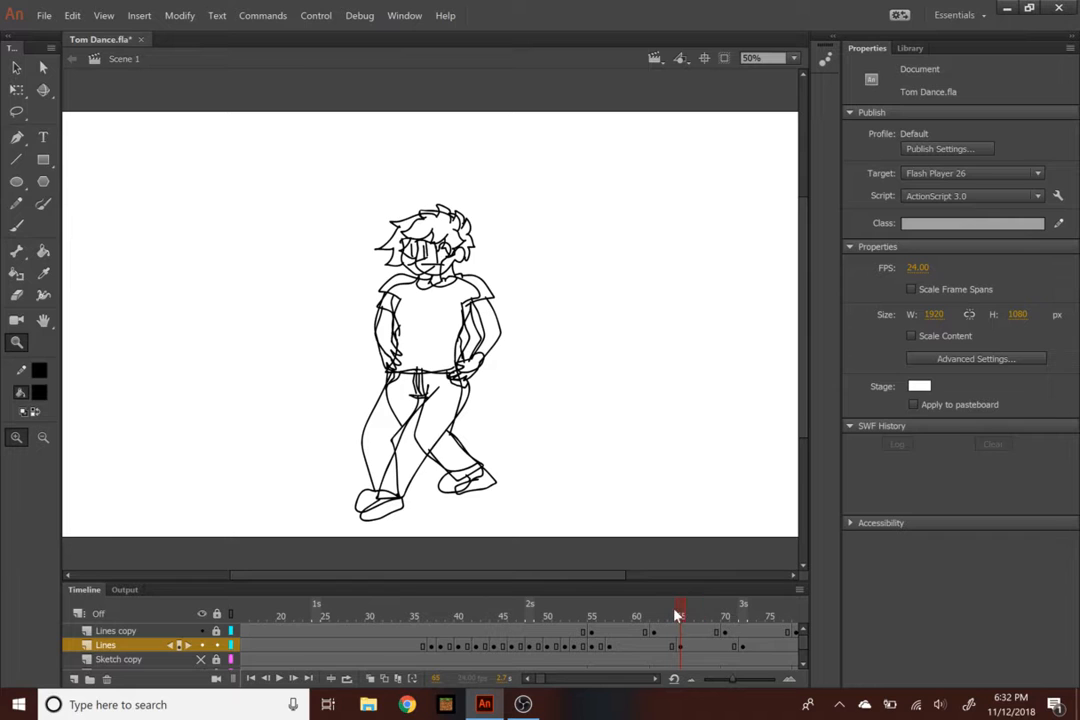
left_click_drag(681, 613, 468, 601)
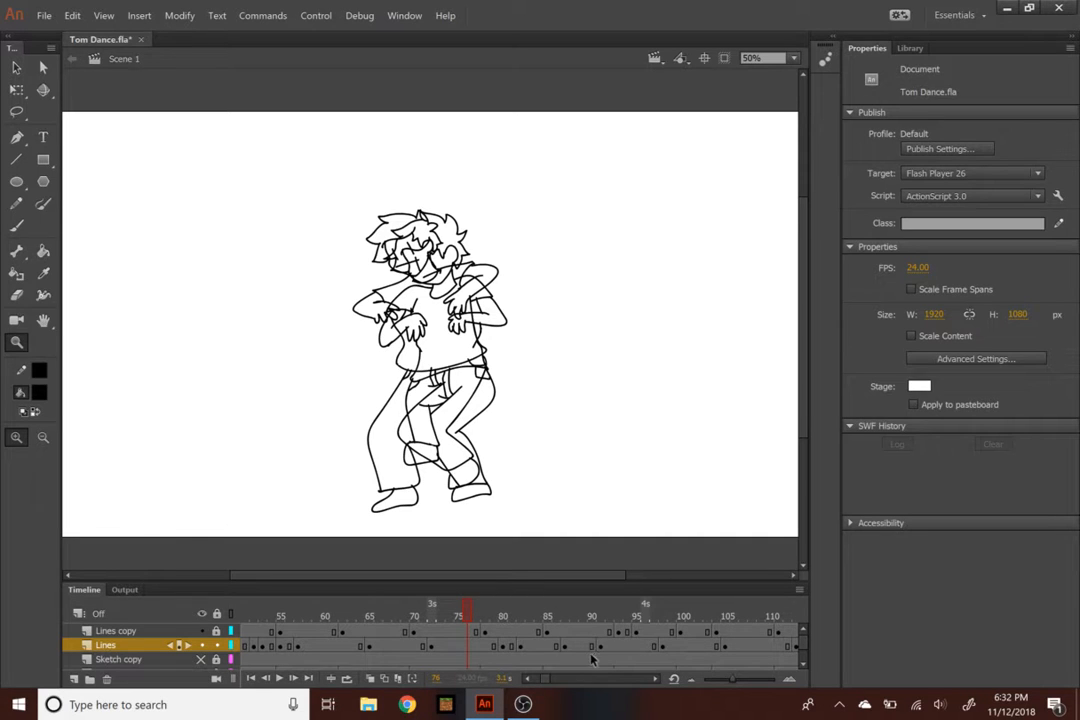
left_click_drag(546, 681, 513, 682)
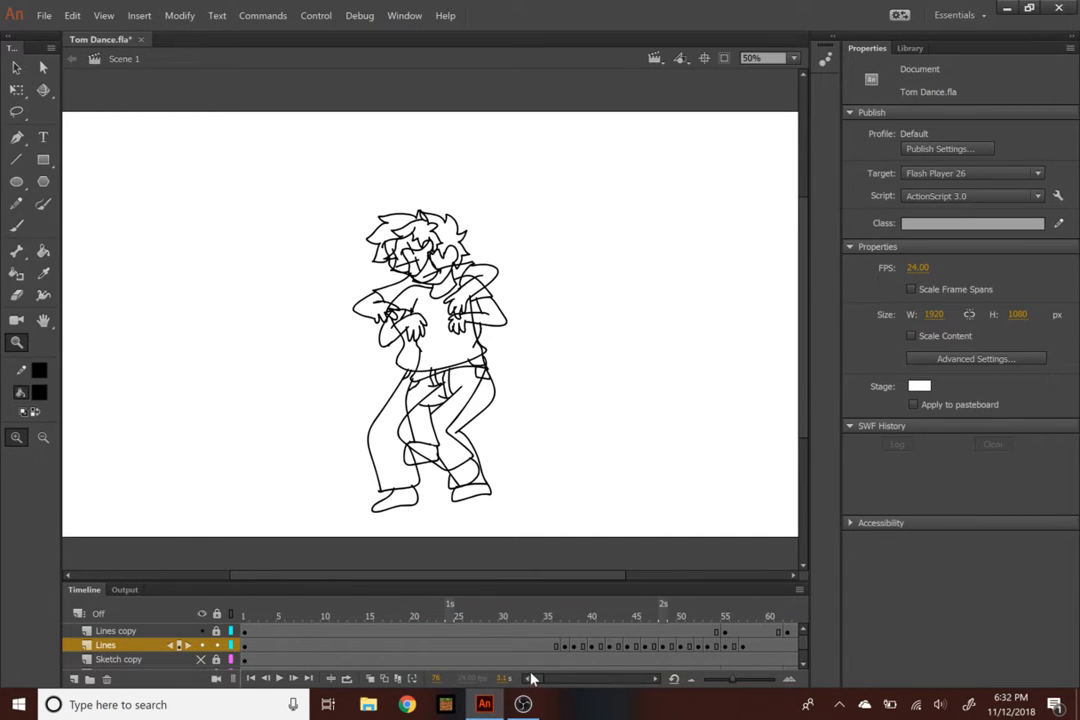
Lengthen the opening pose on the Lines layer with extra frames from frame 31, aligning its following keyframes with Lines copy
left_click(510, 648)
key("F5")
key("F5")
key("F5")
key("F5")
key("F5")
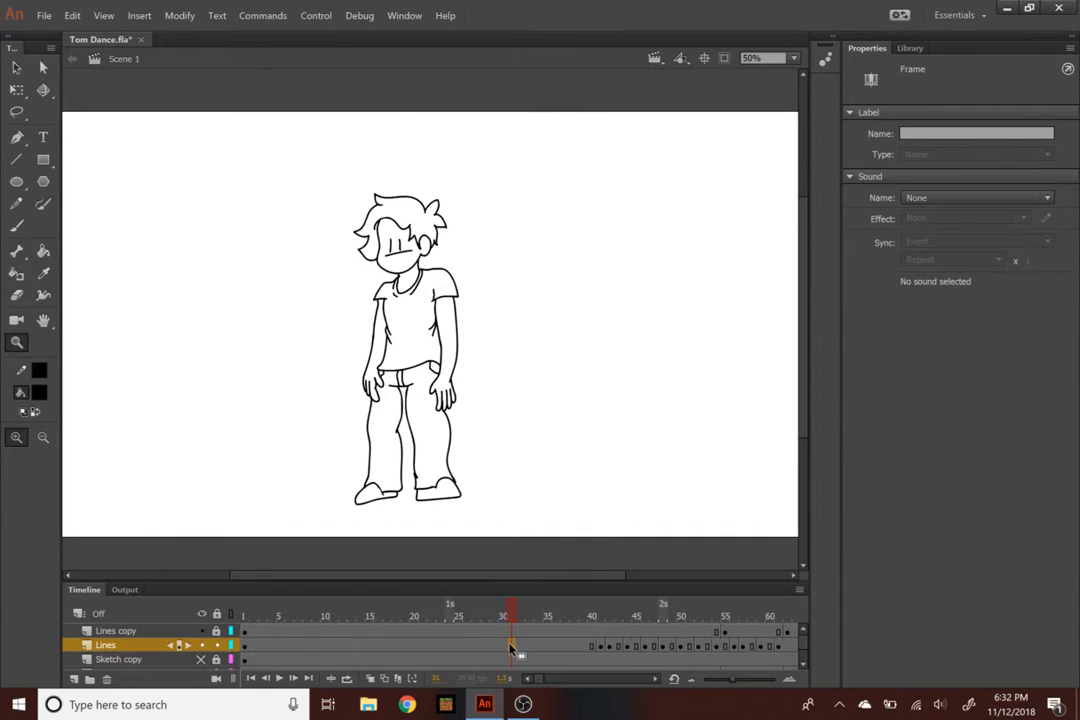
left_click_drag(540, 688, 549, 685)
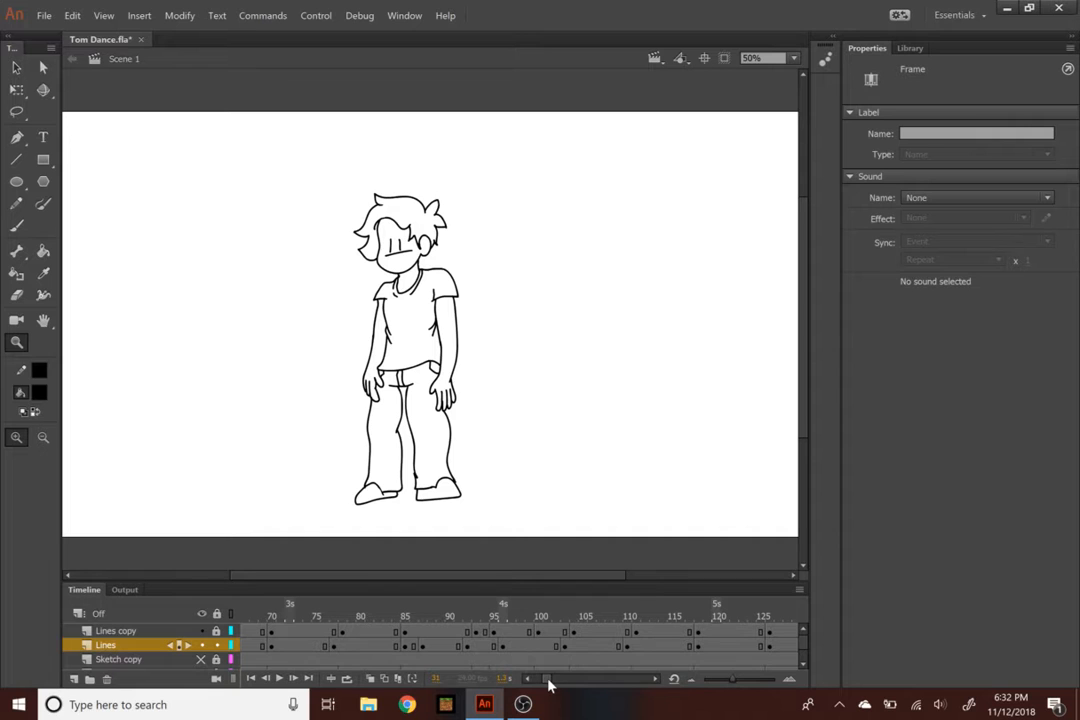
key("shift+F5")
key("shift+F5")
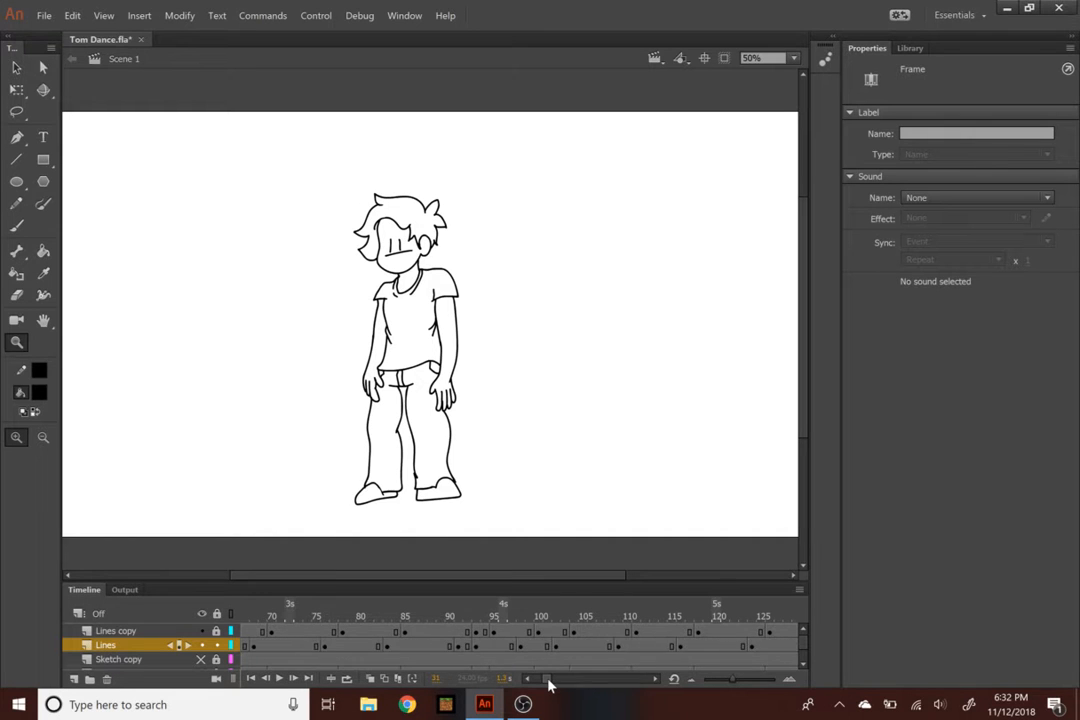
key("F5")
Hide the Lines copy layer and play back the retimed transition from the standing pose into the dance
left_click_drag(343, 605, 296, 609)
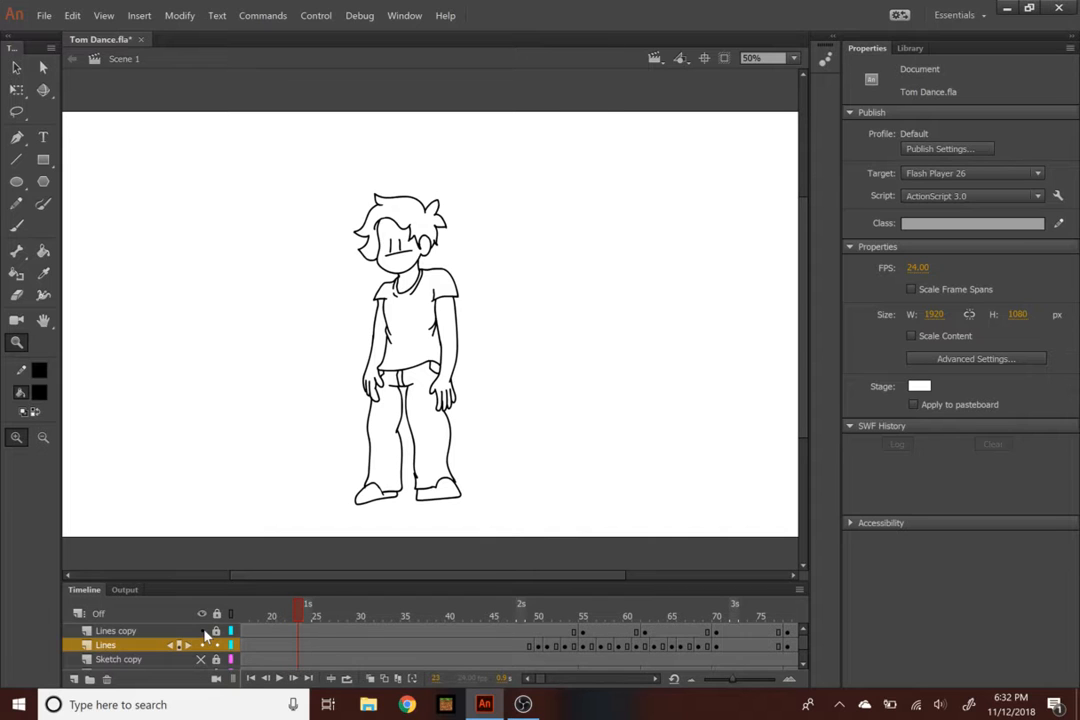
key("Return")
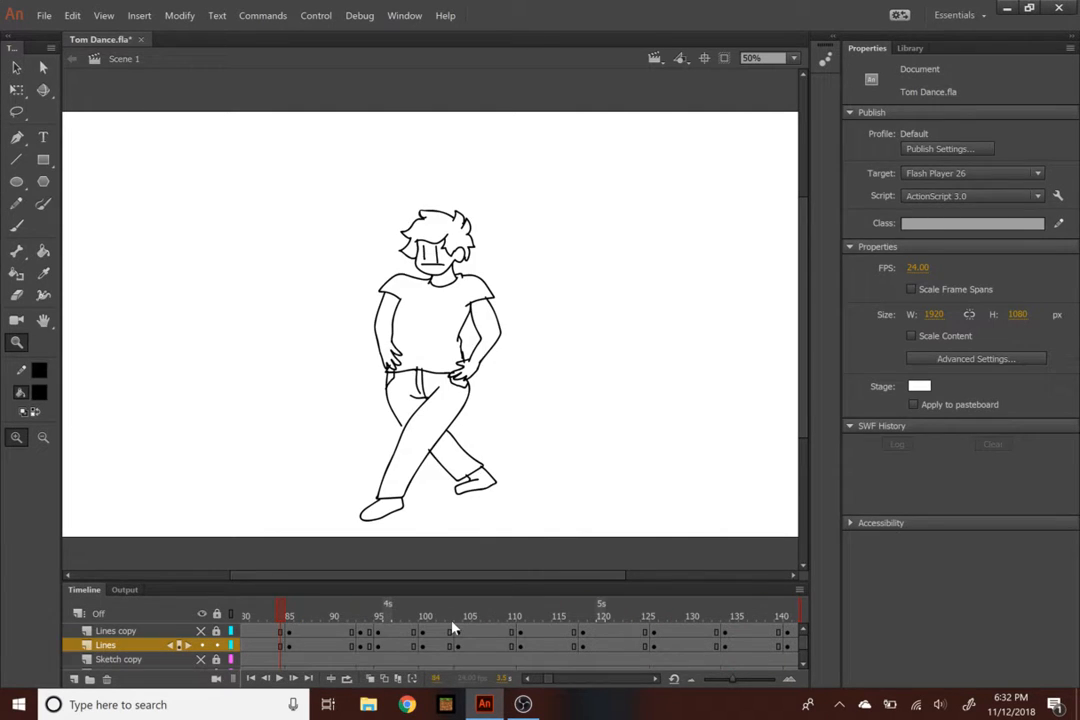
left_click_drag(375, 618, 391, 640)
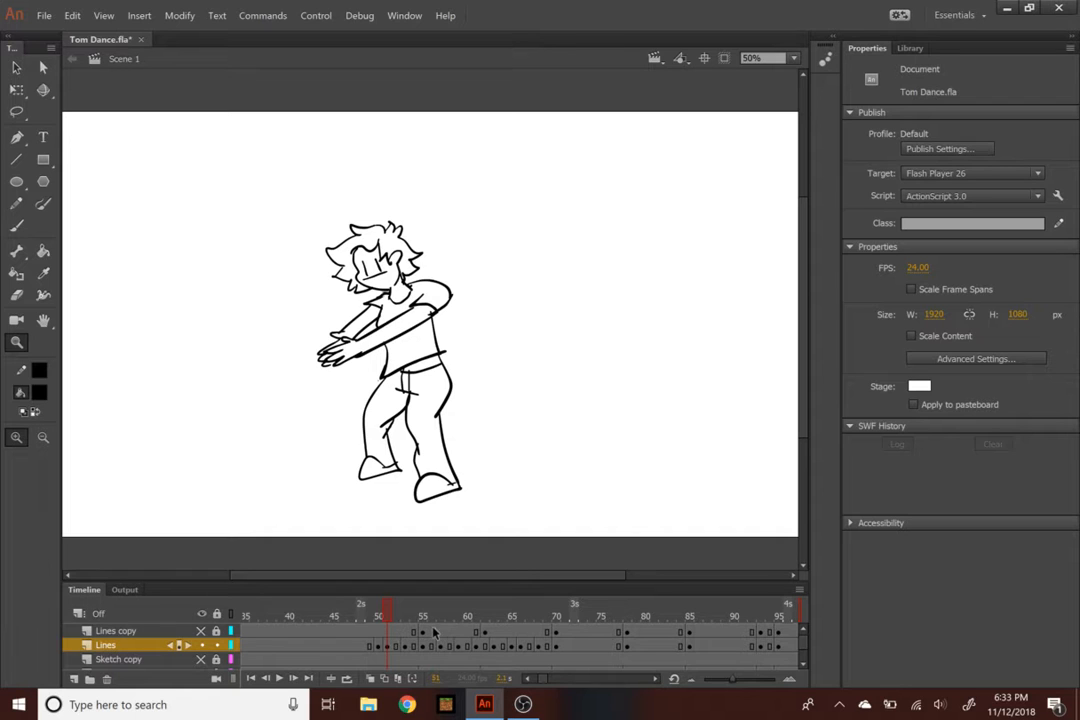
left_click_drag(376, 620, 305, 613)
key("Return")
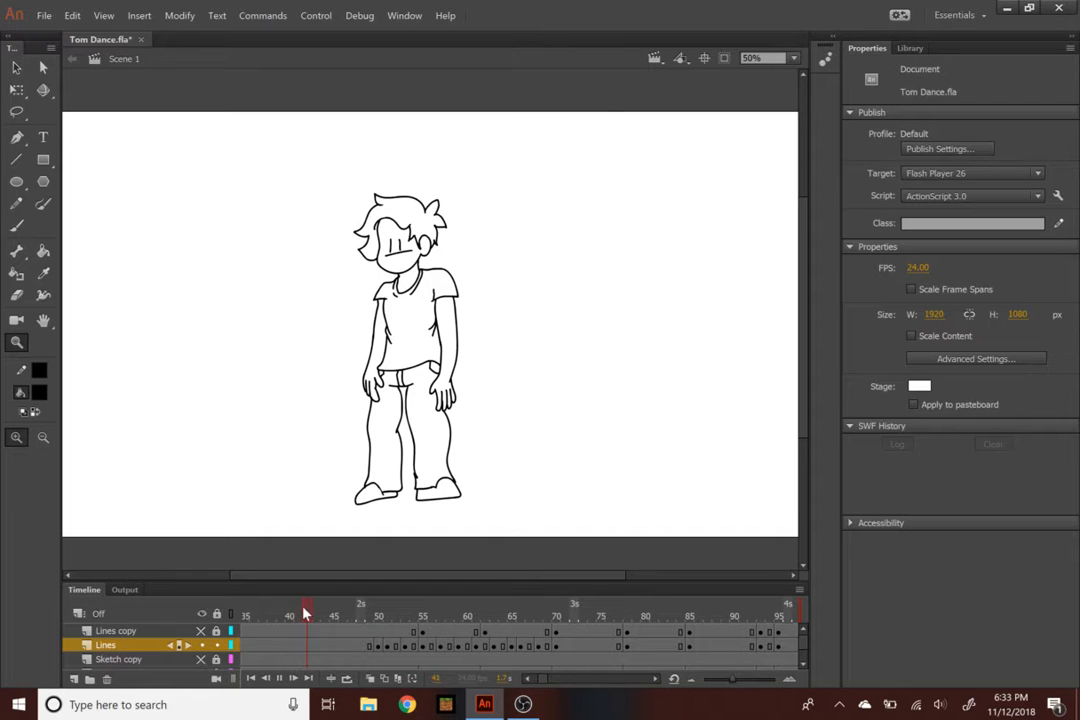
Delete the whole character drawing at frame 50 of the Lines layer
left_click_drag(305, 614, 378, 615)
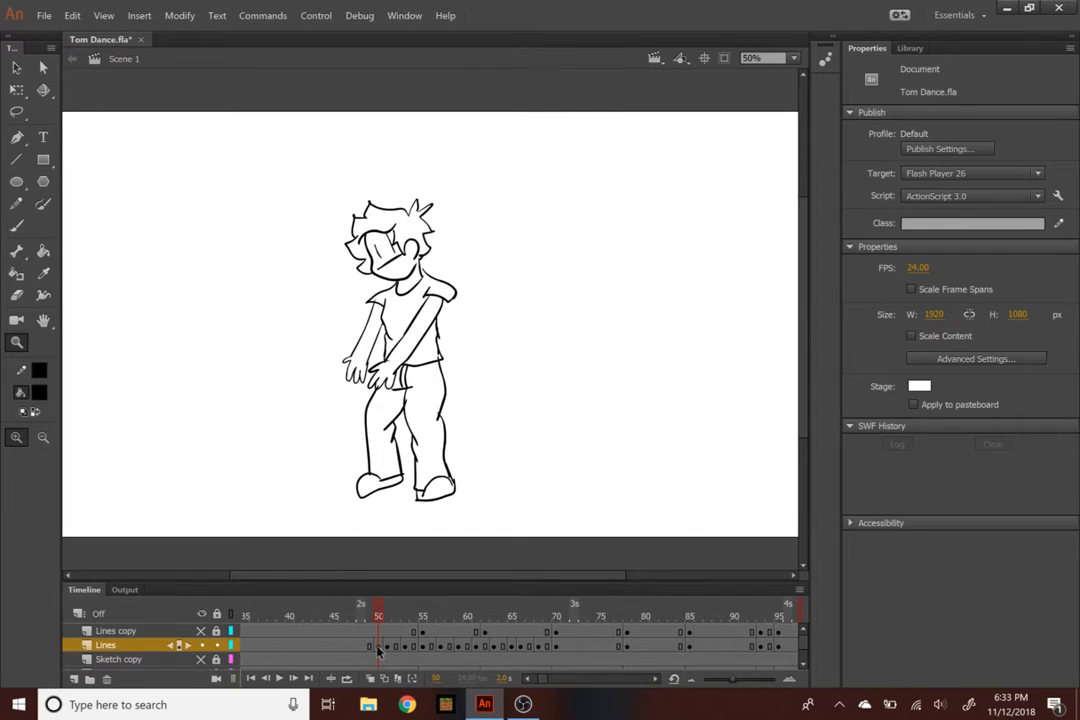
left_click(17, 68)
left_click(17, 90)
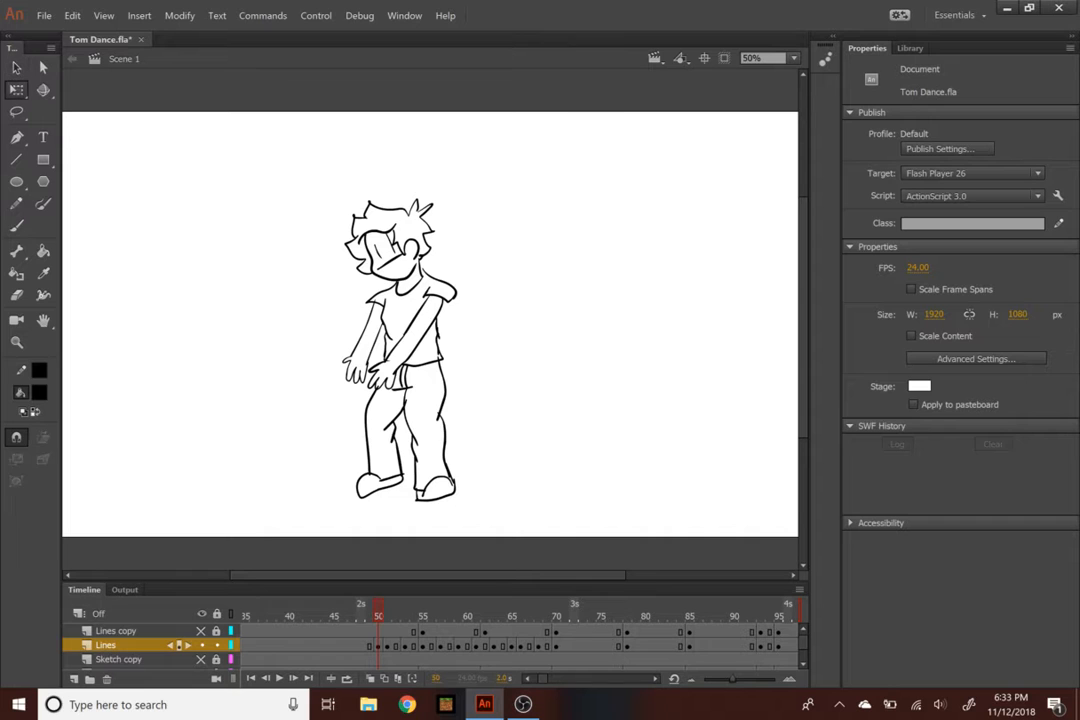
mouse_move(252, 151)
left_mouse_down()
mouse_move(573, 479)
mouse_move(575, 518)
left_mouse_up()
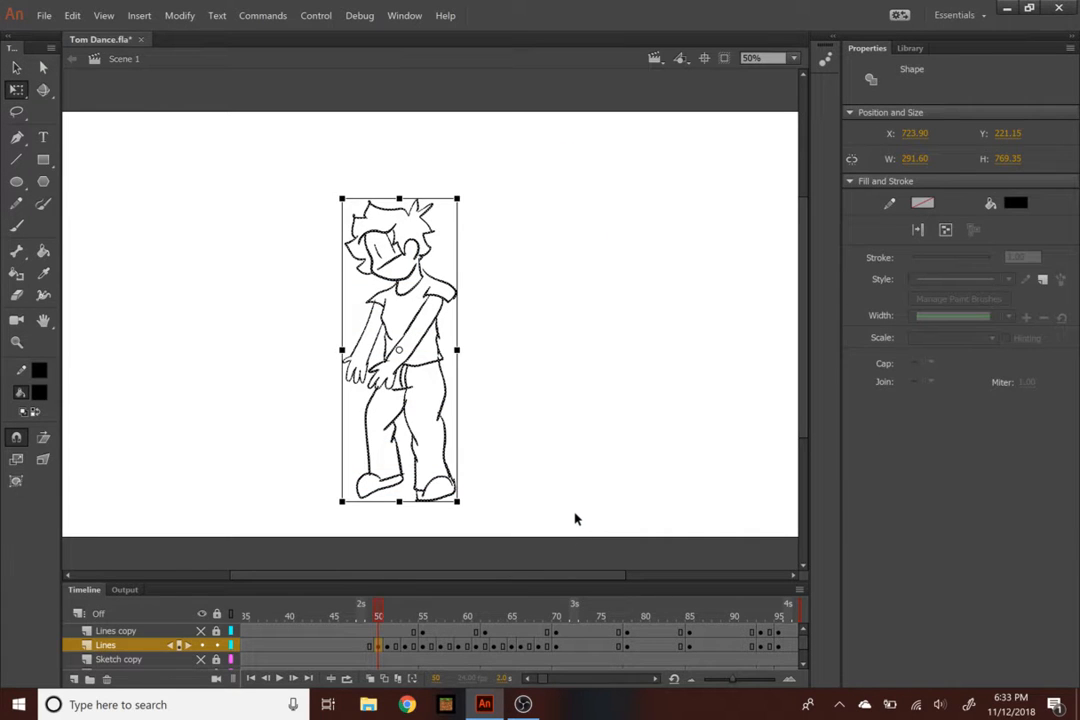
key("Delete")
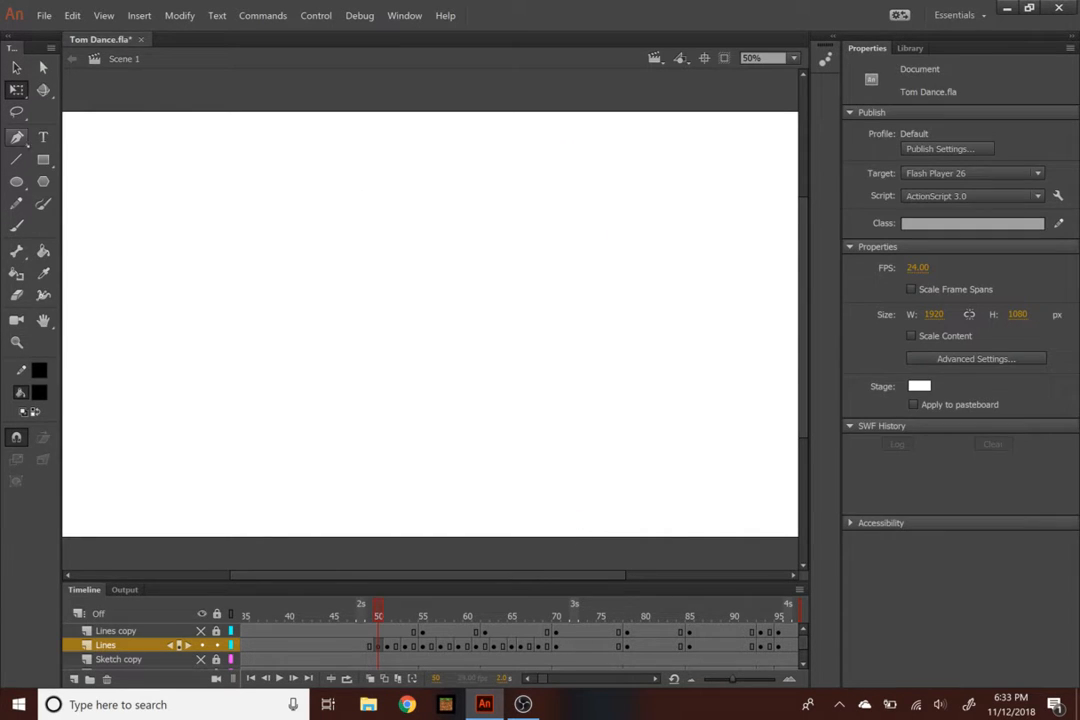
Turn on onion skinning for the frames next to frame 50 and ready the Brush tool at 100% zoom
left_click(17, 225)
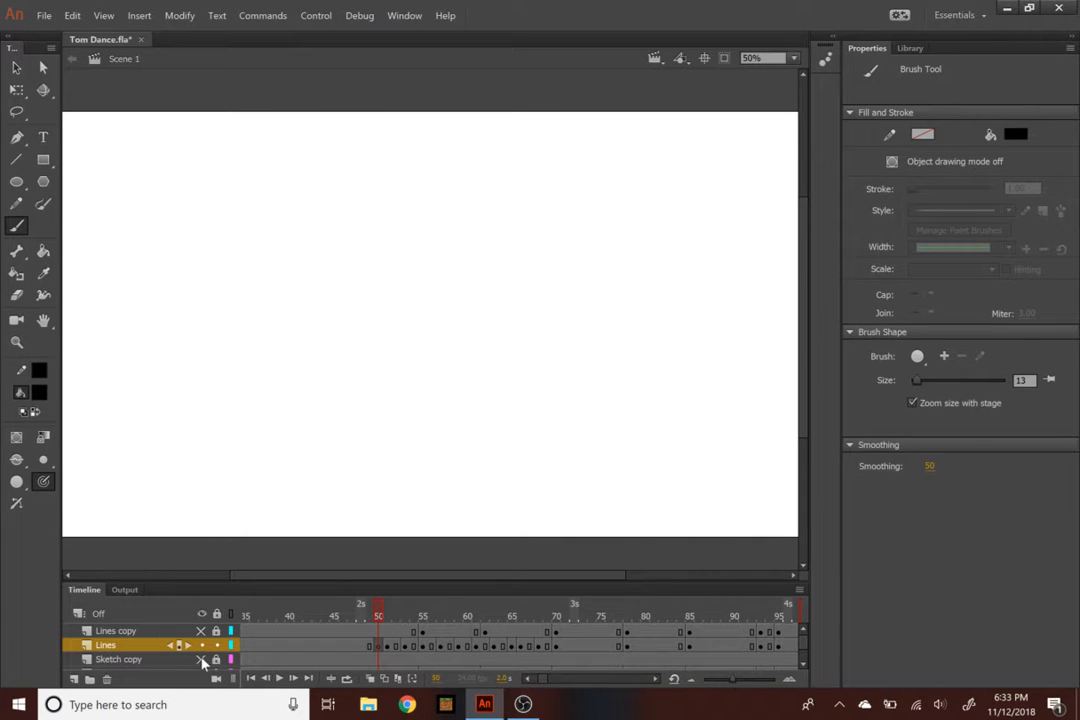
left_click(369, 679)
left_click(389, 609)
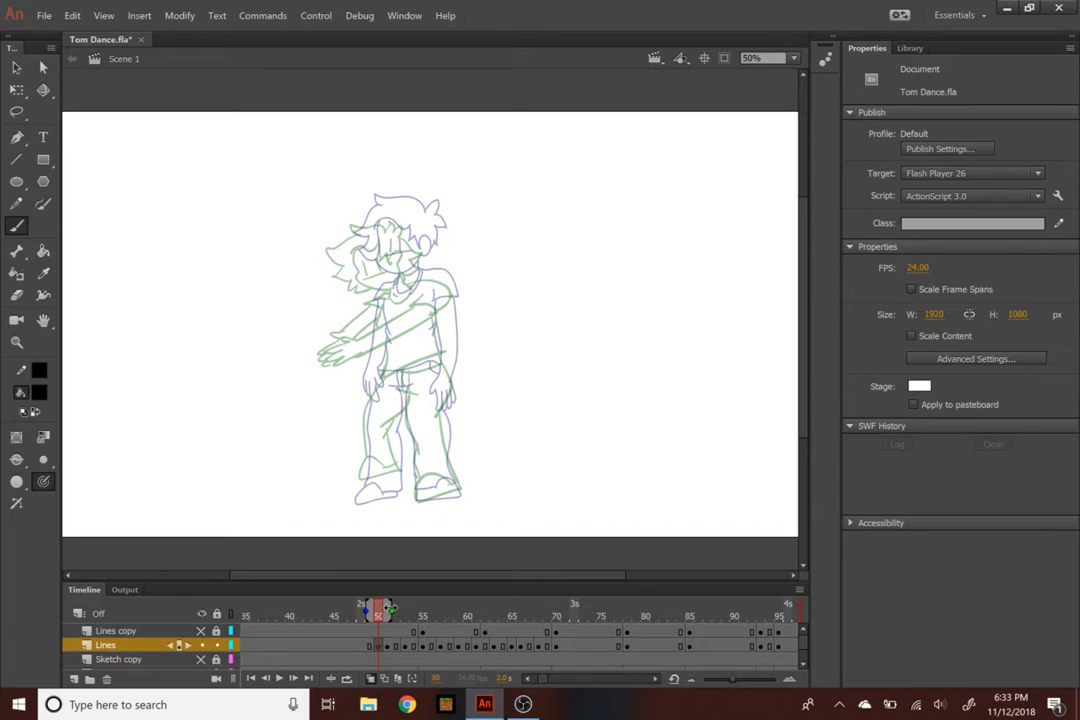
key("ctrl+1")
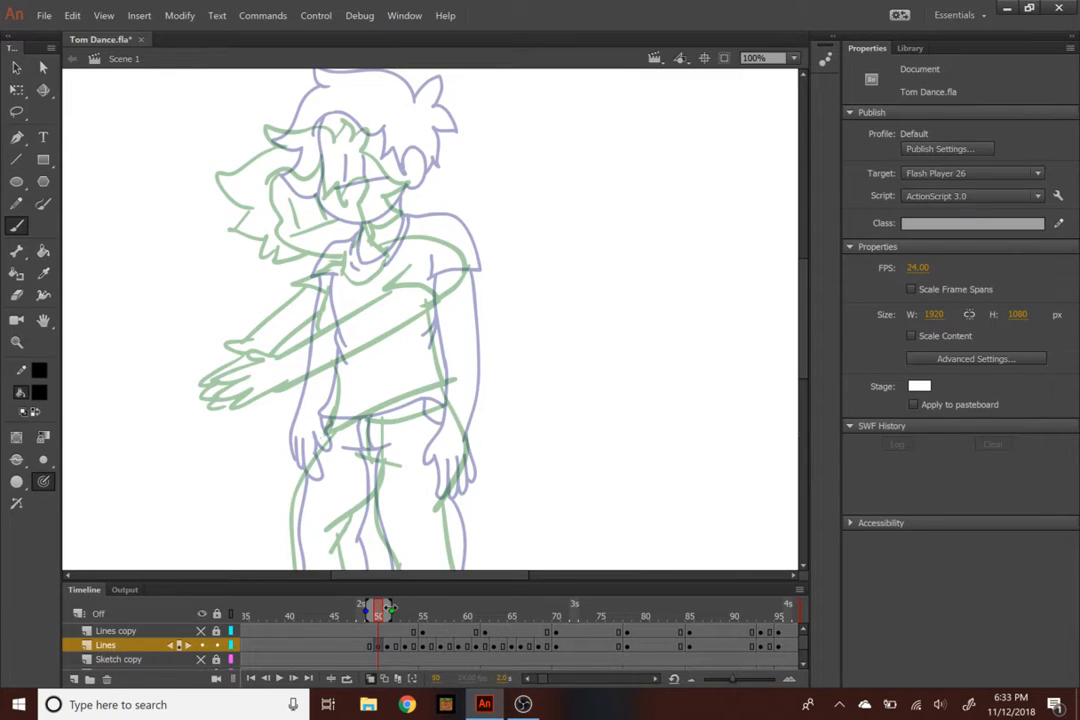
scroll(389, 609, "up", 2)
mouse_move(240, 150)
left_mouse_down()
mouse_move(255, 203)
mouse_move(298, 260)
left_mouse_up()
key("ctrl+z")
mouse_move(282, 201)
left_mouse_down()
mouse_move(293, 252)
mouse_move(376, 284)
left_mouse_up()
key("ctrl+z")
Draw the character's tilted head at frame 50 between the ghosted poses, with jaw, eyes, mouth, ear, spiky hair and neckline
mouse_move(294, 199)
left_mouse_down()
mouse_move(286, 266)
mouse_move(357, 277)
left_mouse_up()
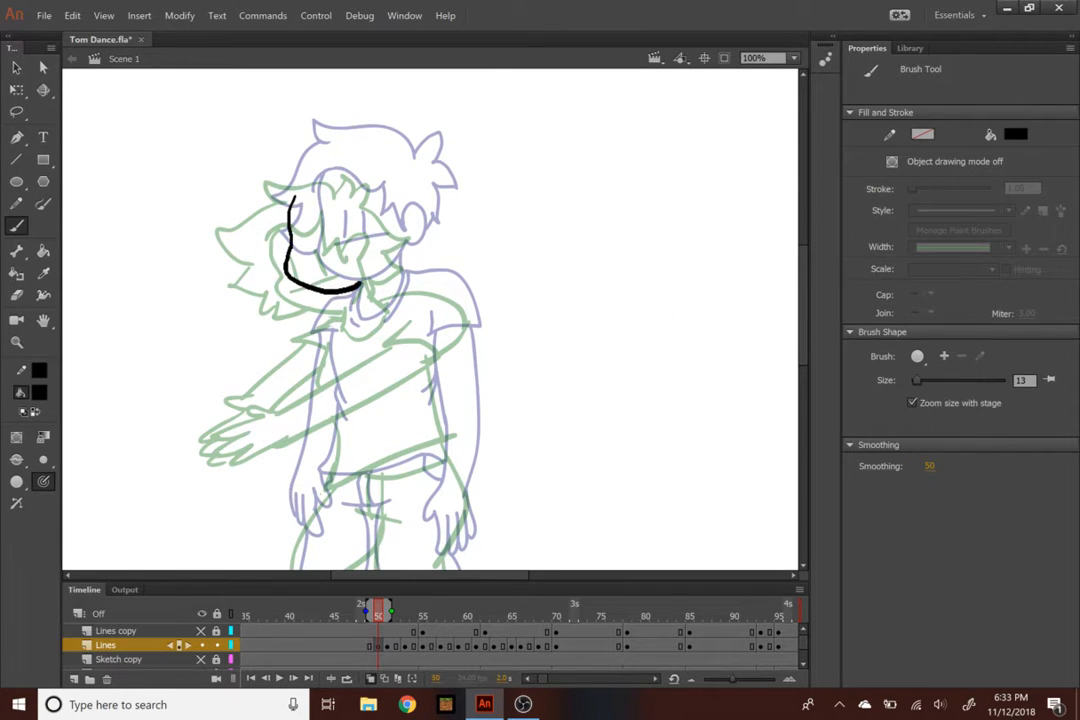
left_click_drag(302, 228, 306, 263)
left_click_drag(336, 223, 349, 248)
left_click_drag(296, 268, 384, 222)
mouse_move(336, 182)
left_mouse_down()
mouse_move(338, 226)
mouse_move(384, 238)
mouse_move(290, 244)
left_mouse_up()
mouse_move(334, 150)
left_mouse_down()
mouse_move(252, 176)
mouse_move(222, 225)
mouse_move(240, 268)
mouse_move(300, 302)
left_mouse_up()
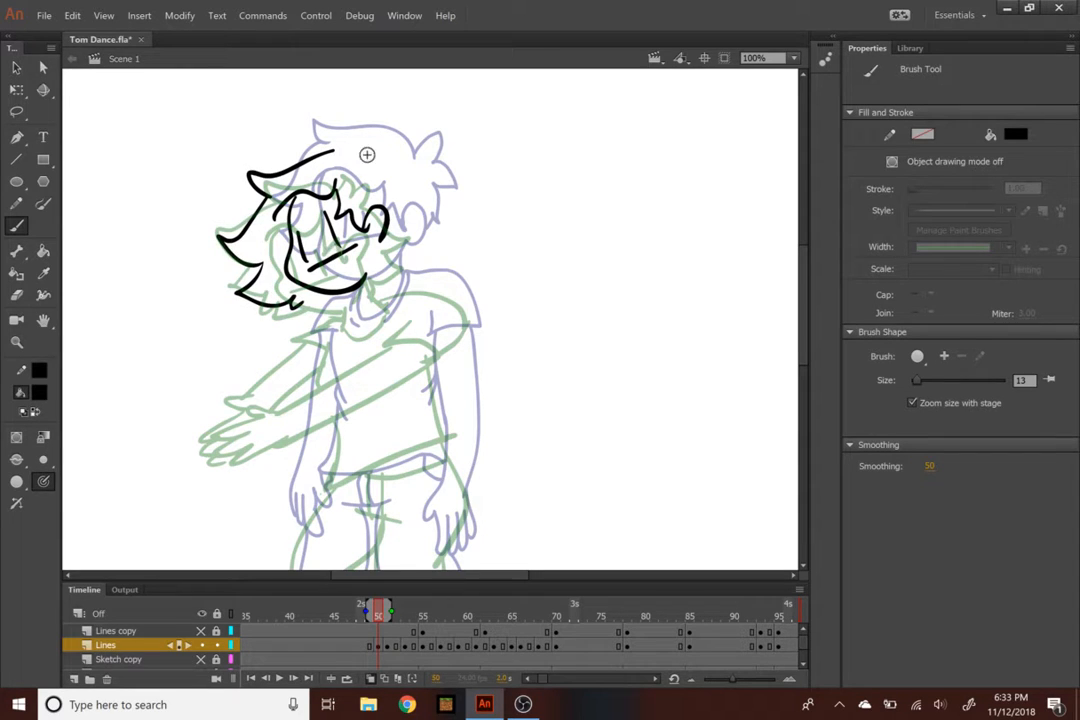
mouse_move(348, 160)
left_mouse_down()
mouse_move(352, 132)
mouse_move(370, 155)
mouse_move(386, 136)
mouse_move(392, 165)
mouse_move(428, 200)
mouse_move(403, 228)
mouse_move(385, 307)
mouse_move(357, 298)
left_mouse_up()
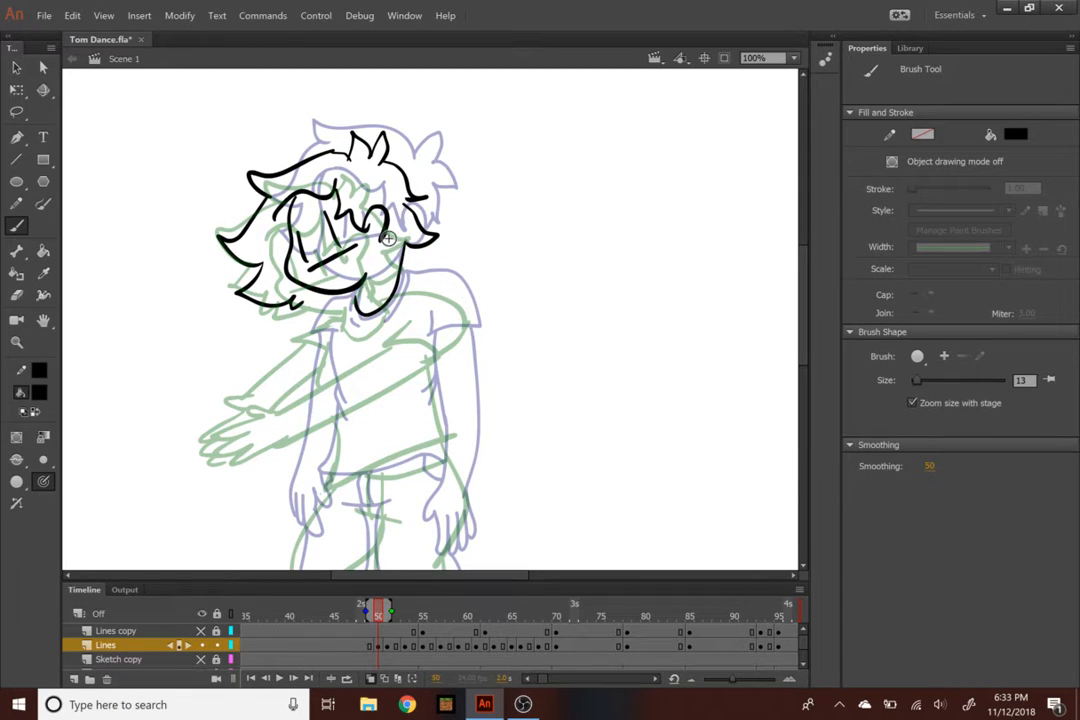
mouse_move(388, 214)
left_mouse_down()
mouse_move(384, 252)
mouse_move(470, 318)
left_mouse_up()
key("z")
left_click_drag(401, 258, 438, 283)
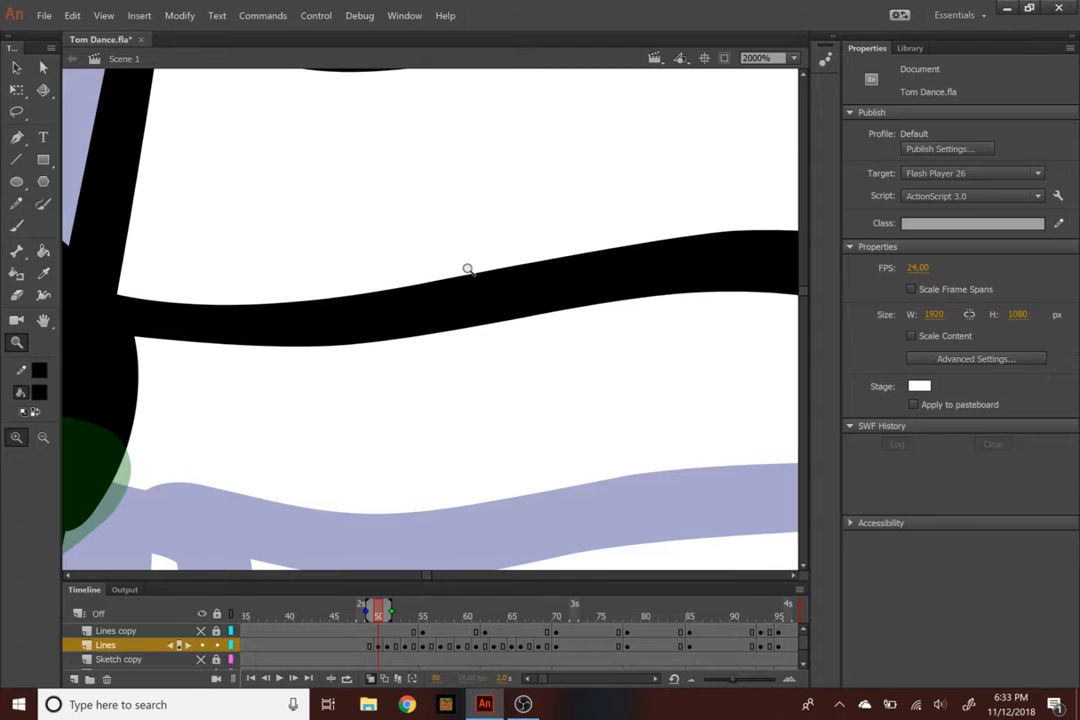
key("ctrl+minus")
key("ctrl+minus")
key("ctrl+minus")
key("ctrl+minus")
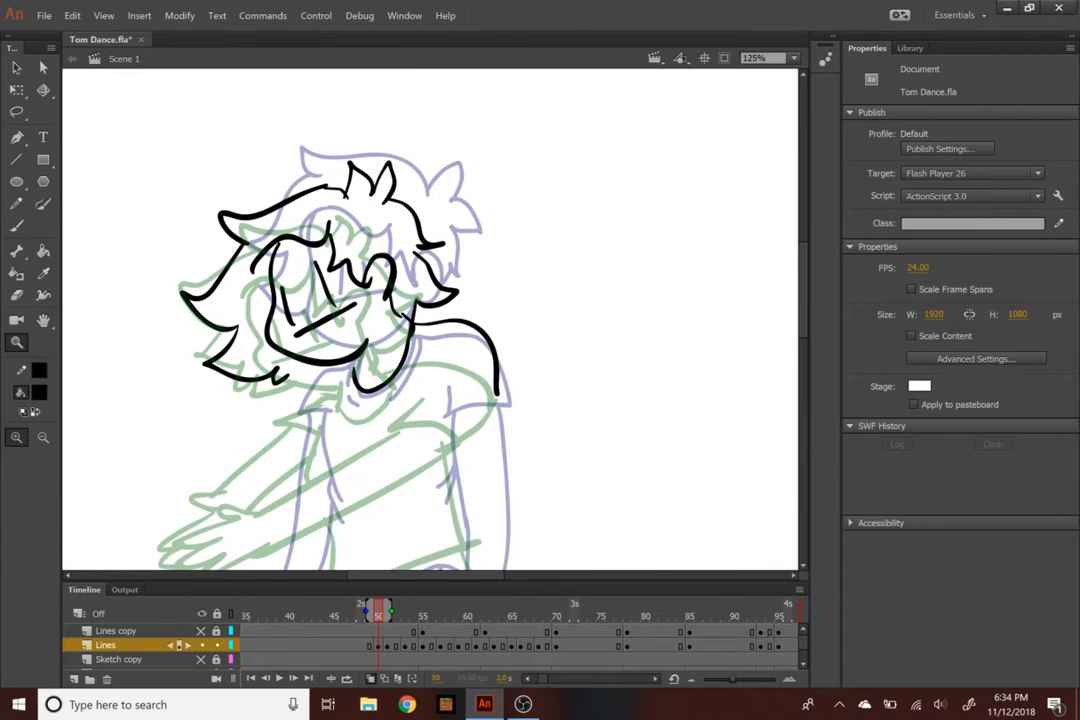
key("b")
key("ctrl+z")
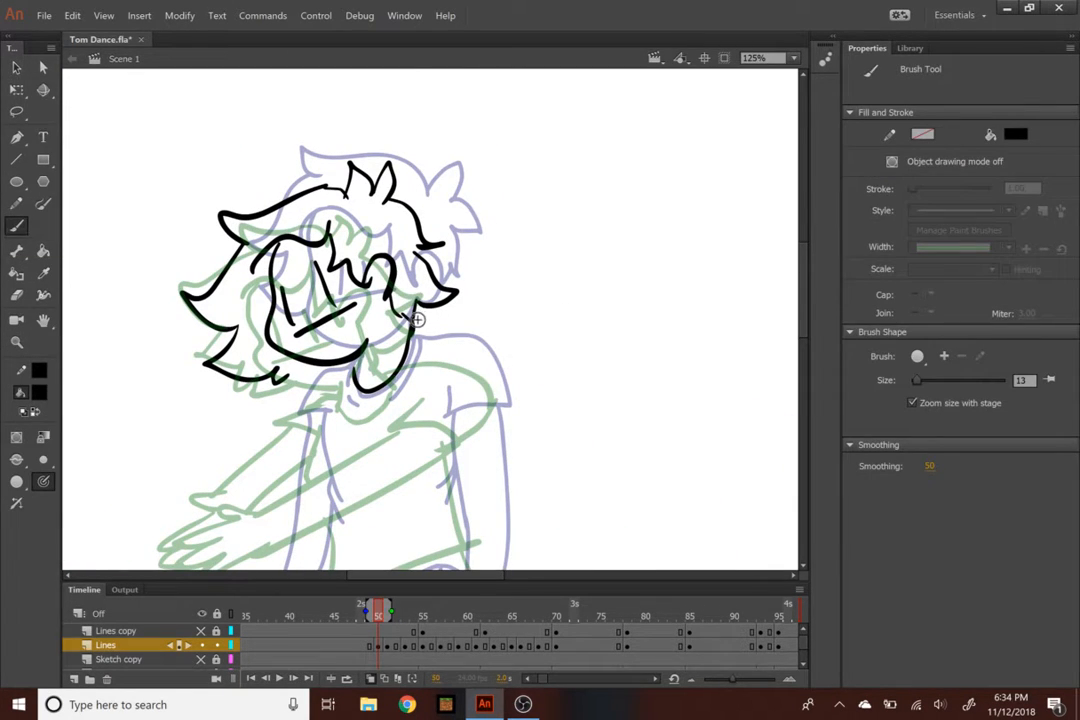
Draw the raised shoulder and short sleeve beside the neck, on the side away from the ghosted reaching hands
left_click_drag(428, 328, 510, 330)
key("ctrl+z")
mouse_move(415, 323)
left_mouse_down()
mouse_move(489, 324)
mouse_move(533, 362)
left_mouse_up()
mouse_move(447, 382)
left_mouse_down()
mouse_move(510, 369)
mouse_move(553, 472)
left_mouse_up()
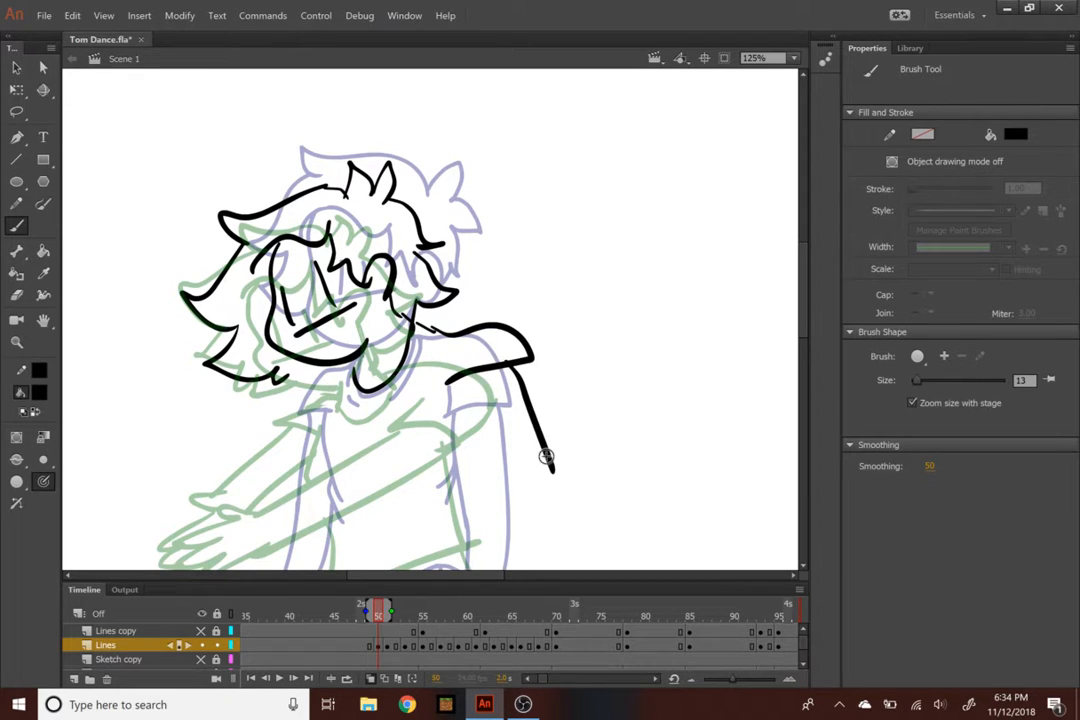
scroll(697, 330, "down", 3)
left_click_drag(470, 240, 482, 345)
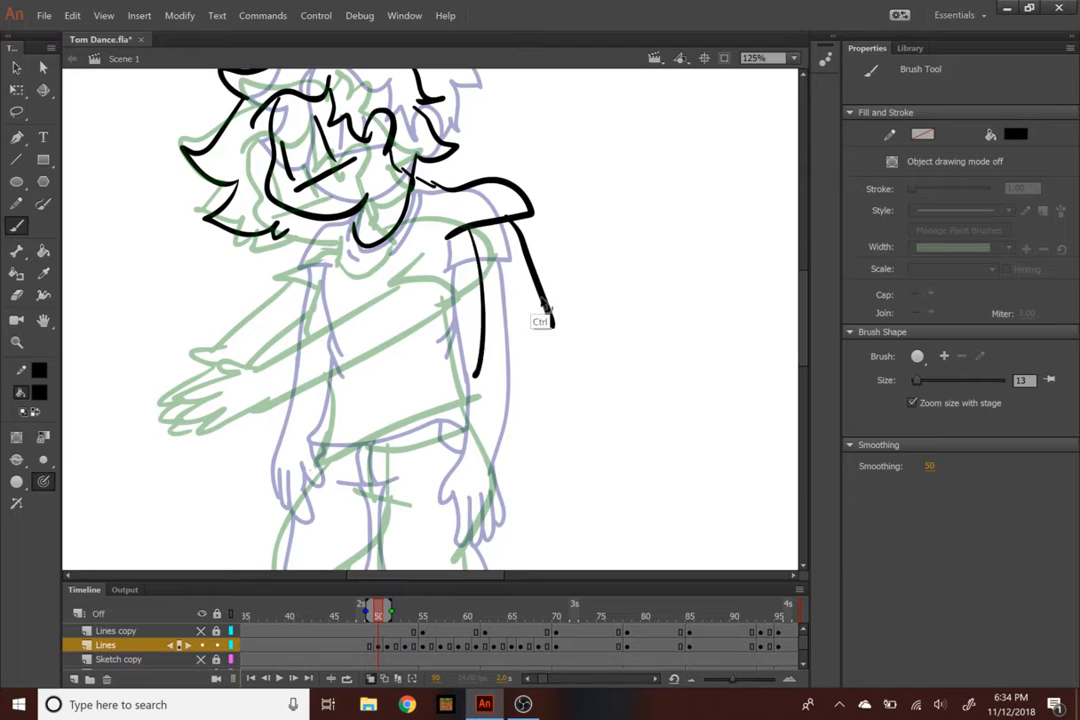
key("ctrl+z")
key("ctrl+z")
left_click_drag(447, 233, 484, 358)
left_click_drag(520, 215, 528, 372)
mouse_move(472, 365)
left_mouse_down()
mouse_move(441, 387)
mouse_move(471, 385)
mouse_move(430, 445)
left_mouse_up()
key("ctrl+z")
mouse_move(470, 363)
left_mouse_down()
mouse_move(457, 395)
mouse_move(478, 415)
left_mouse_up()
left_click_drag(505, 360, 500, 420)
left_click_drag(518, 355, 530, 357)
key("ctrl+minus")
key("ctrl+equal")
key("ctrl+z")
key("ctrl+z")
key("ctrl+z")
key("ctrl+z")
key("ctrl+z")
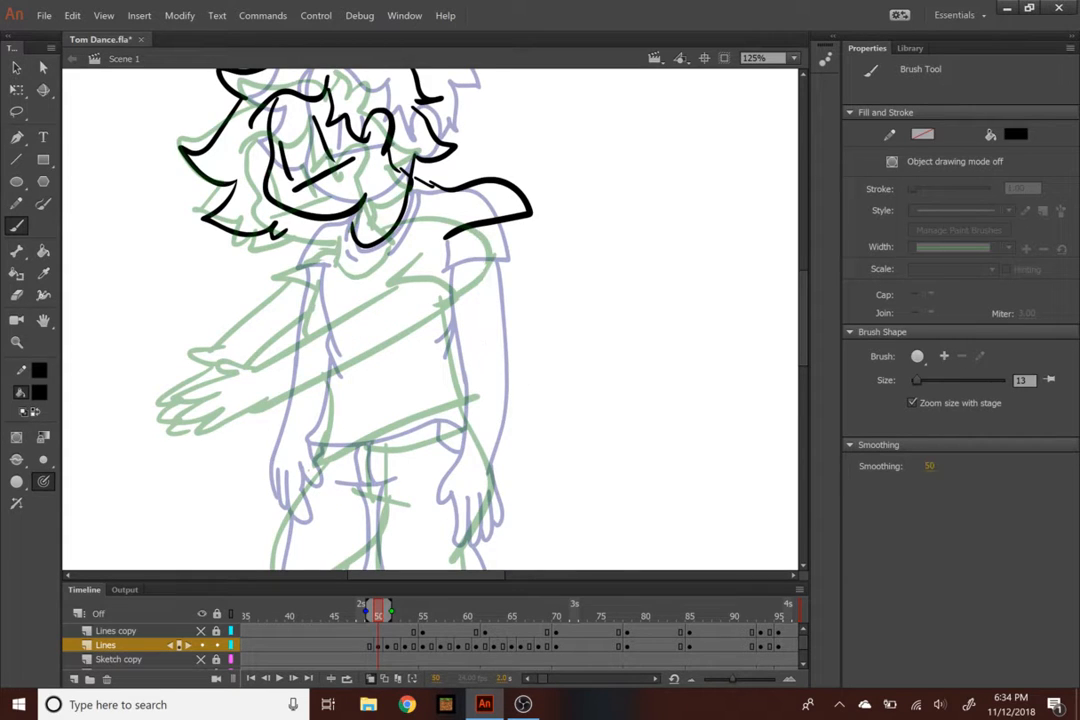
Draw the arm swinging outward from the finished sleeve, ending in an open hand with spread fingers
left_click_drag(445, 237, 520, 345)
left_click_drag(508, 226, 595, 352)
left_click_drag(520, 362, 588, 413)
key("ctrl+z")
mouse_move(520, 355)
left_mouse_down()
mouse_move(513, 408)
mouse_move(560, 372)
mouse_move(593, 380)
mouse_move(603, 335)
left_mouse_up()
key("ctrl+minus")
key("ctrl+equal")
key("ctrl+minus")
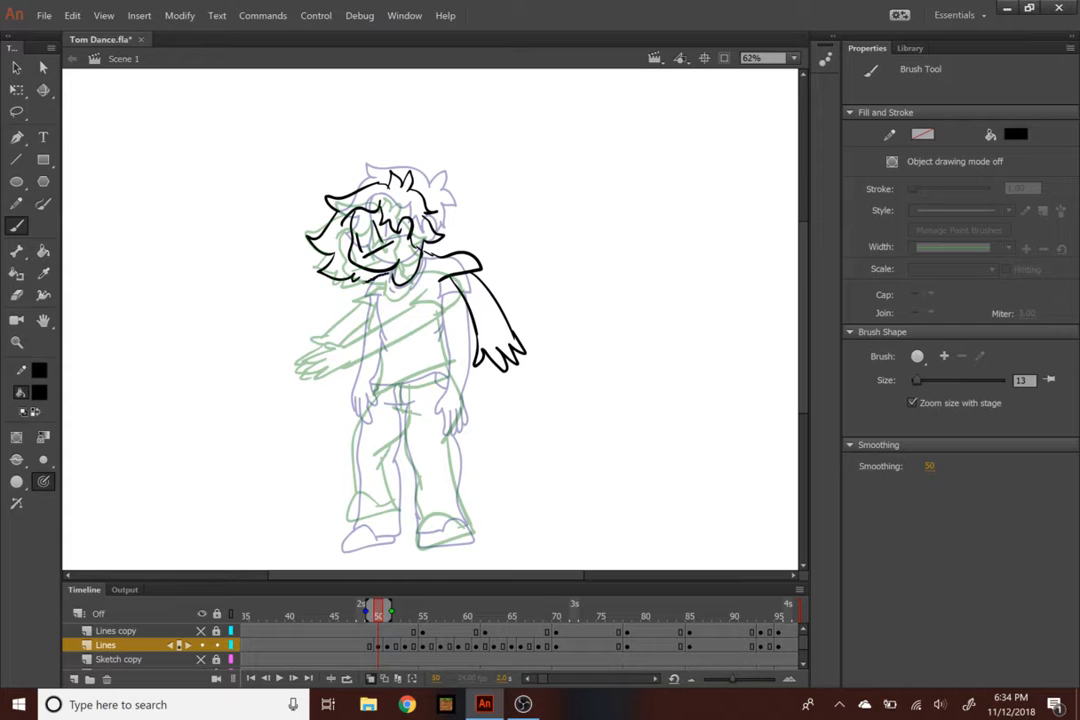
key("ctrl+equal")
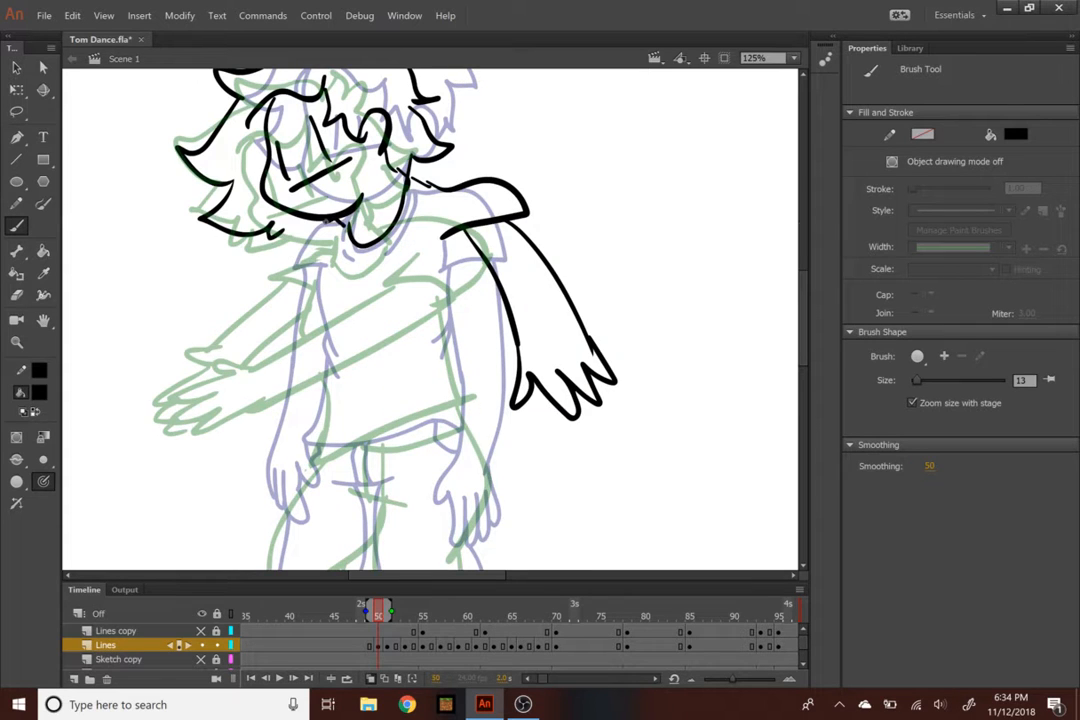
Draw the opposite sleeve and outstretched arm with an open hand, slightly above the ghosted reaching arms
mouse_move(345, 222)
left_mouse_down()
mouse_move(128, 337)
mouse_move(115, 378)
mouse_move(160, 372)
mouse_move(195, 350)
left_mouse_up()
left_click_drag(303, 295, 195, 350)
key("ctrl+minus")
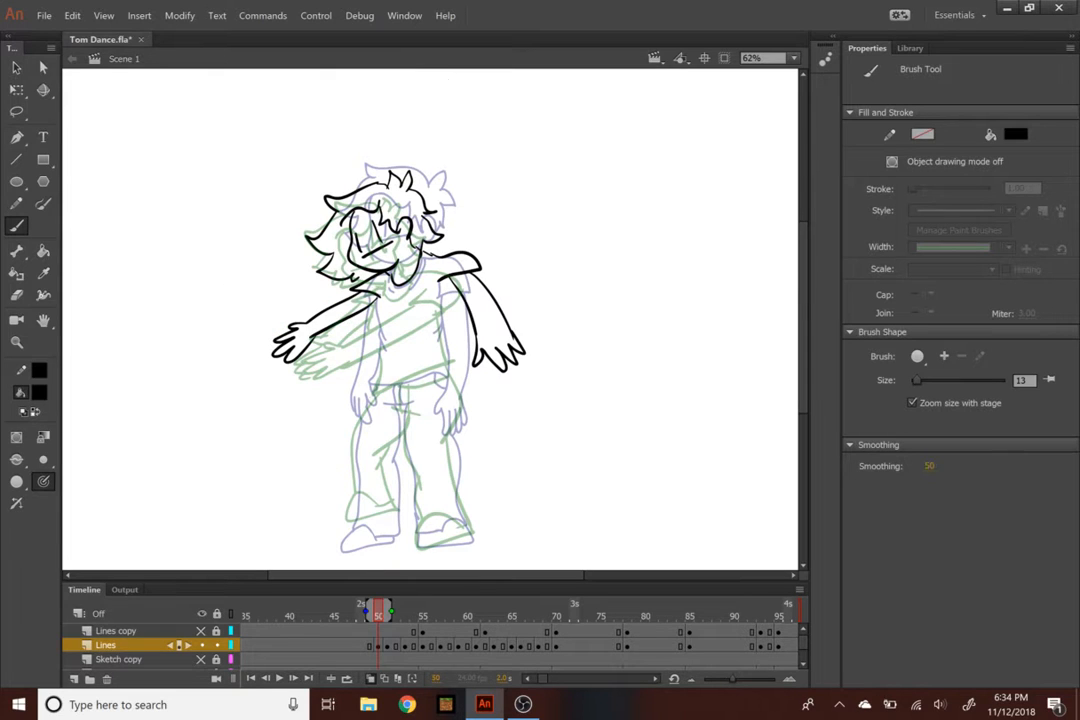
mouse_move(366, 341)
left_mouse_down()
mouse_move(348, 384)
mouse_move(438, 371)
left_mouse_up()
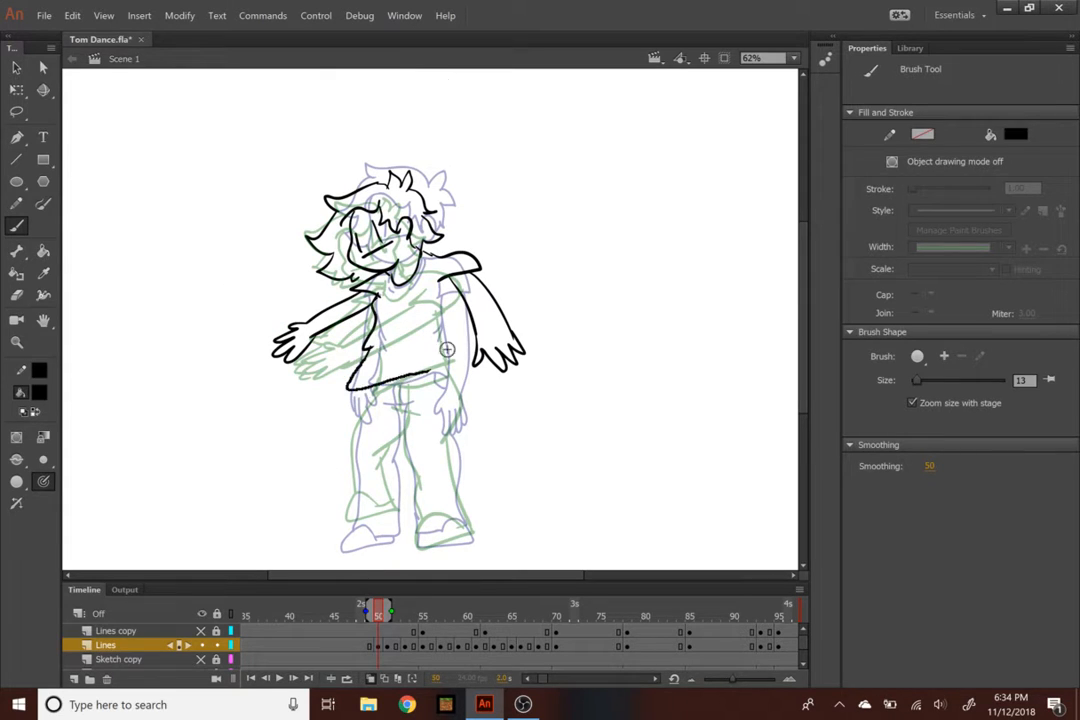
left_click_drag(441, 279, 442, 367)
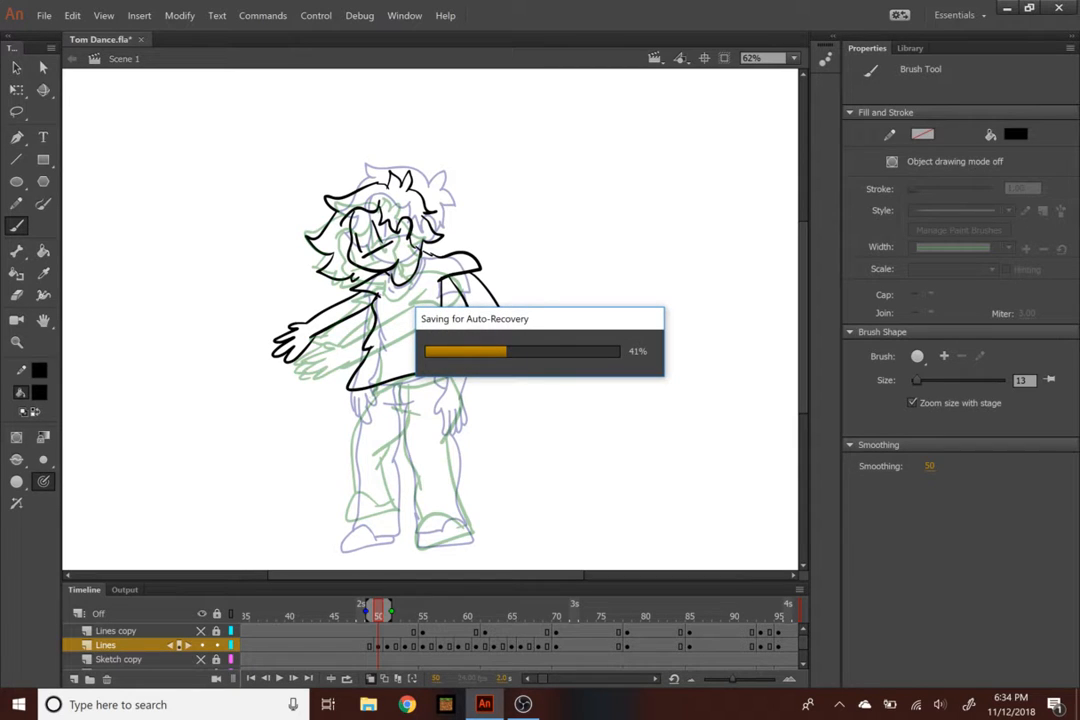
key("ctrl+equal")
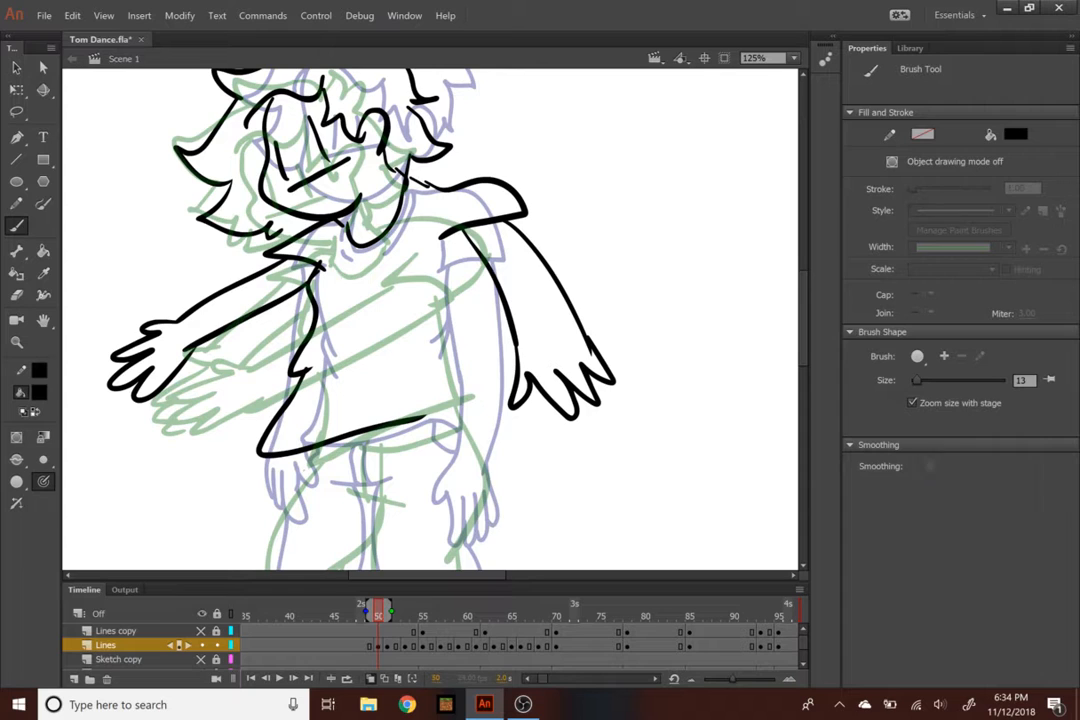
key("ctrl+z")
key("z")
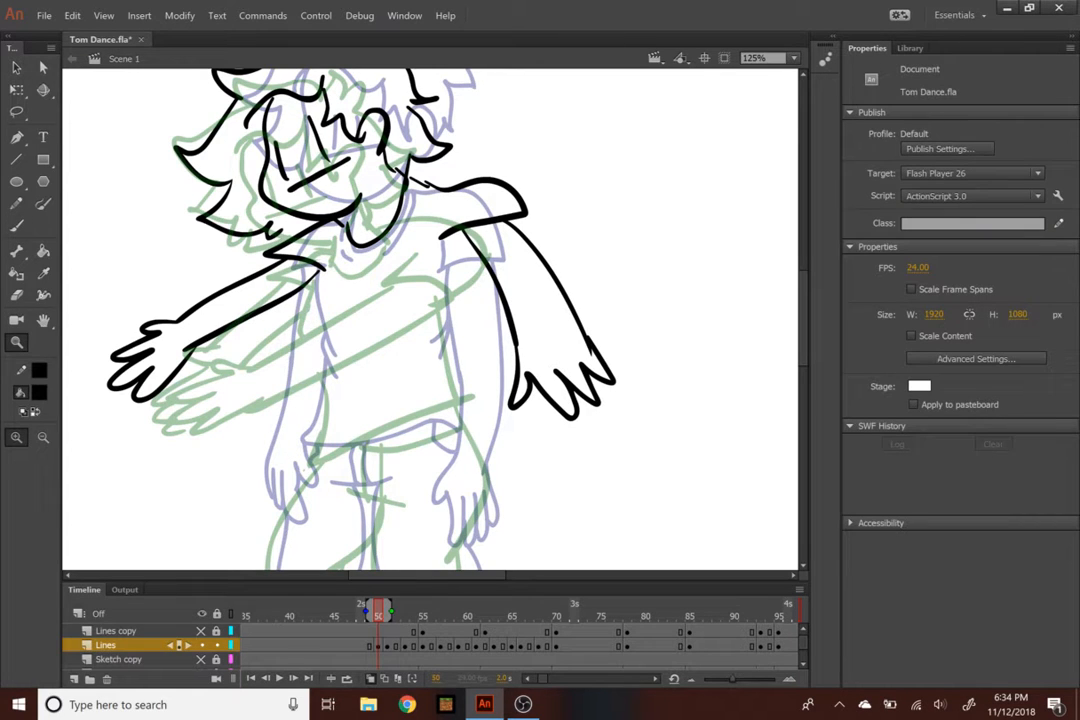
Draw the T-shirt's torso outline at frame 50, with both creased sides running from the sleeves down to a flared, slanted hem
key("b")
left_click_drag(315, 266, 330, 333)
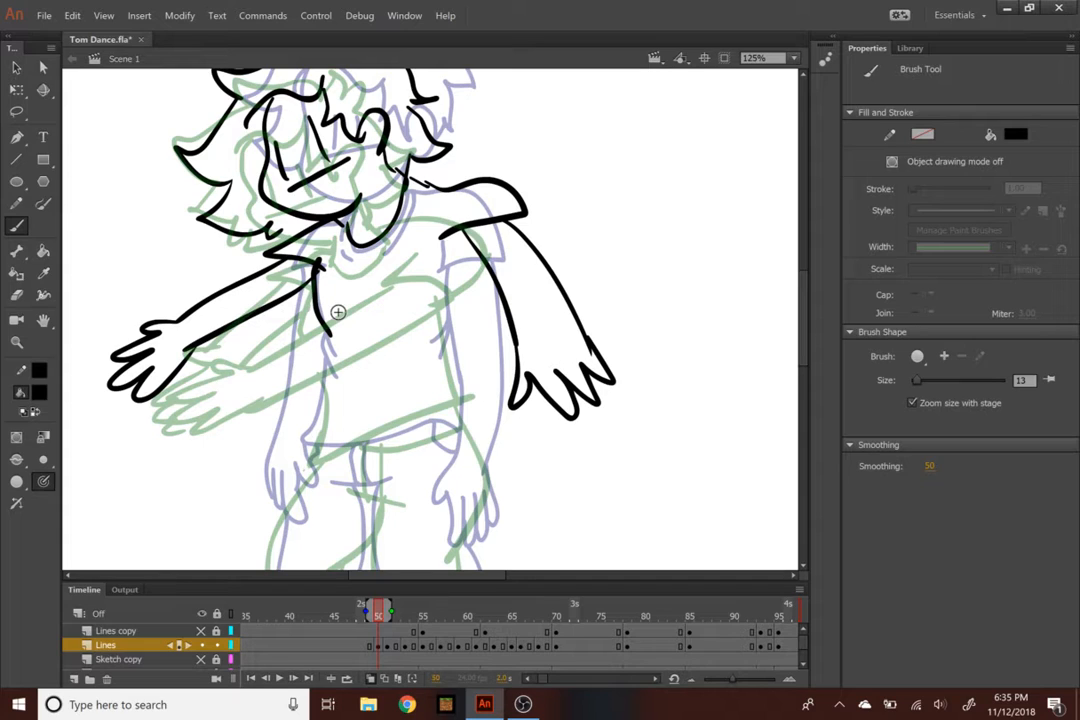
left_click_drag(330, 331, 334, 365)
mouse_move(330, 348)
left_mouse_down()
mouse_move(303, 436)
mouse_move(422, 428)
left_mouse_up()
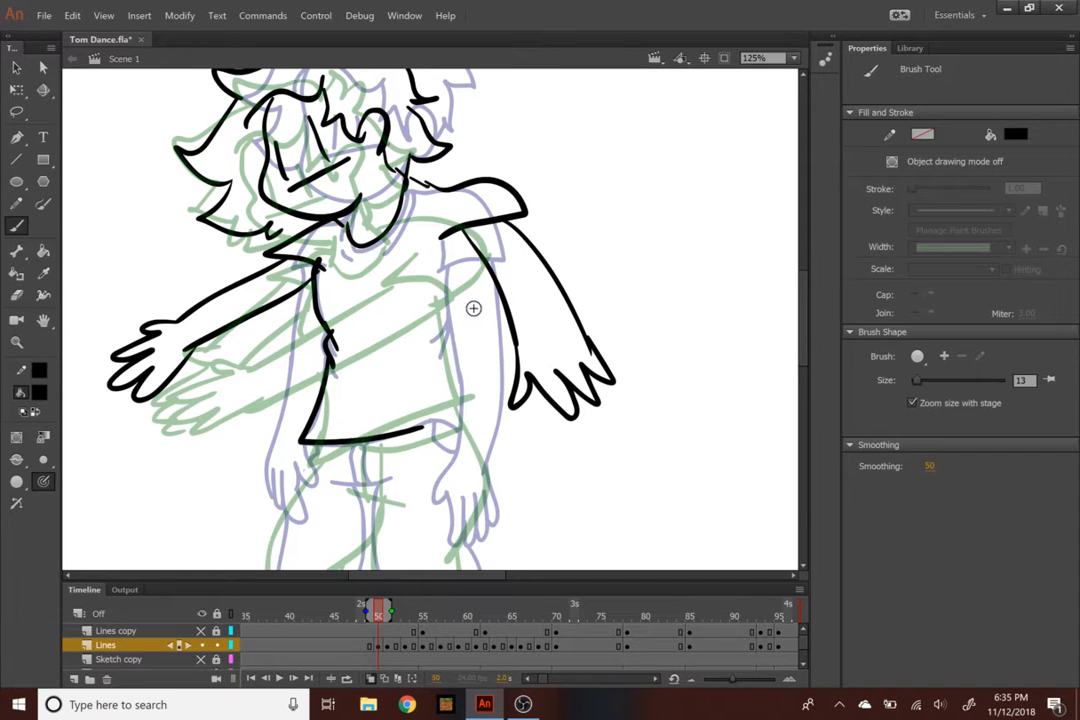
mouse_move(447, 234)
left_mouse_down()
mouse_move(452, 359)
mouse_move(486, 411)
mouse_move(415, 429)
left_mouse_up()
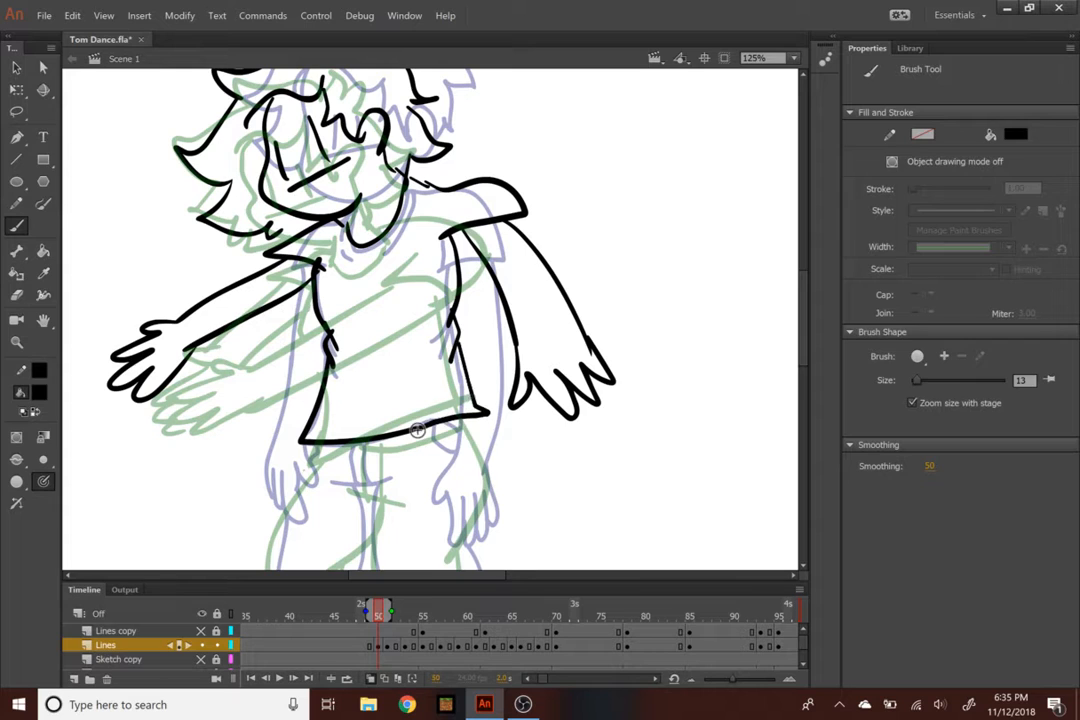
Draw the trouser legs below the shirt hem at frame 50, with crotch line, knee creases and both shoes, between the ghosted poses
key("p")
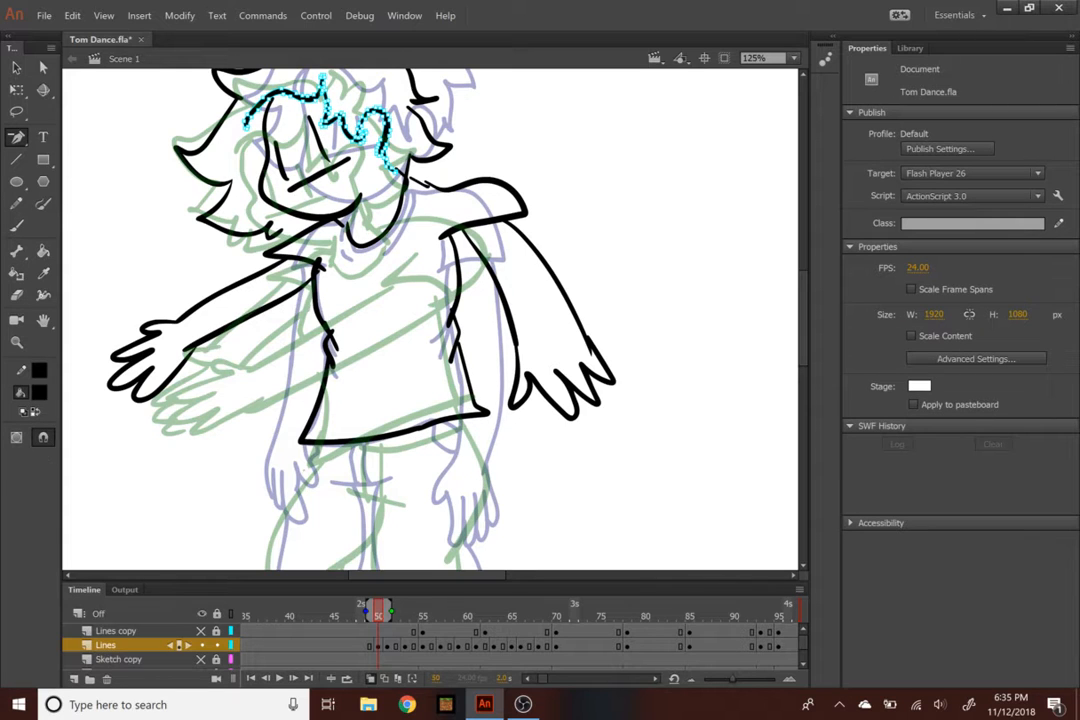
left_click(17, 225)
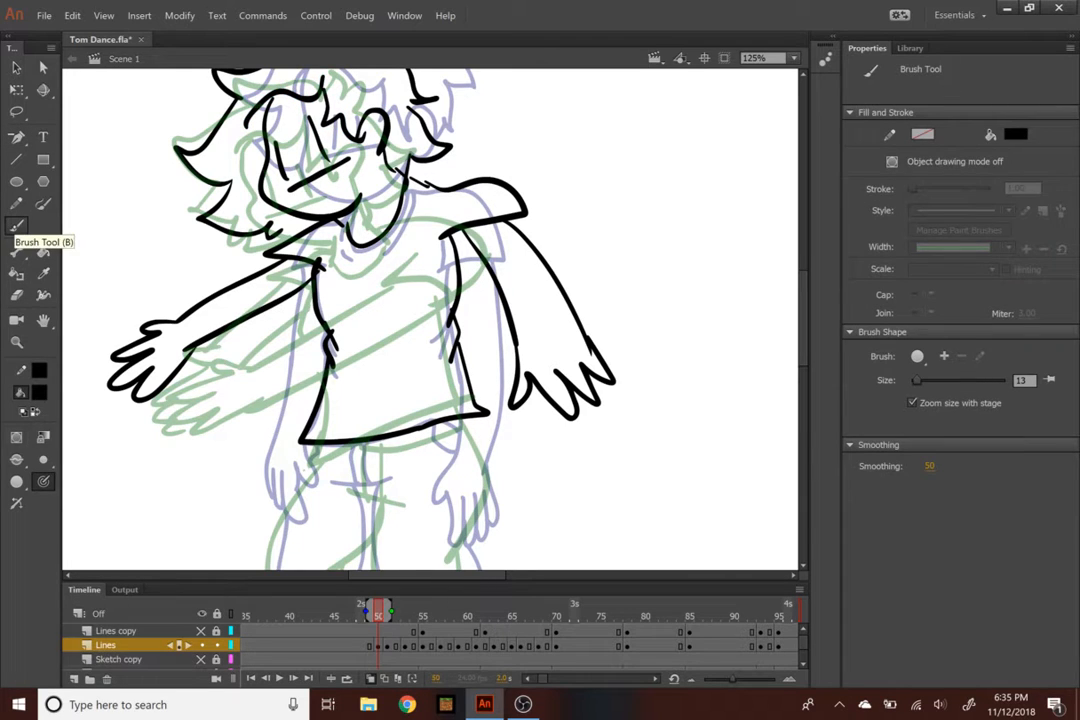
scroll(480, 300, "down", 5)
mouse_move(487, 183)
left_mouse_down()
mouse_move(496, 236)
mouse_move(481, 305)
mouse_move(512, 483)
mouse_move(452, 474)
mouse_move(520, 517)
left_mouse_up()
mouse_move(380, 243)
left_mouse_down()
mouse_move(385, 346)
mouse_move(414, 505)
left_mouse_up()
mouse_move(342, 249)
left_mouse_down()
mouse_move(346, 363)
mouse_move(365, 485)
mouse_move(341, 500)
mouse_move(301, 492)
mouse_move(279, 539)
mouse_move(372, 503)
left_mouse_up()
mouse_move(302, 212)
left_mouse_down()
mouse_move(286, 321)
mouse_move(288, 442)
left_mouse_up()
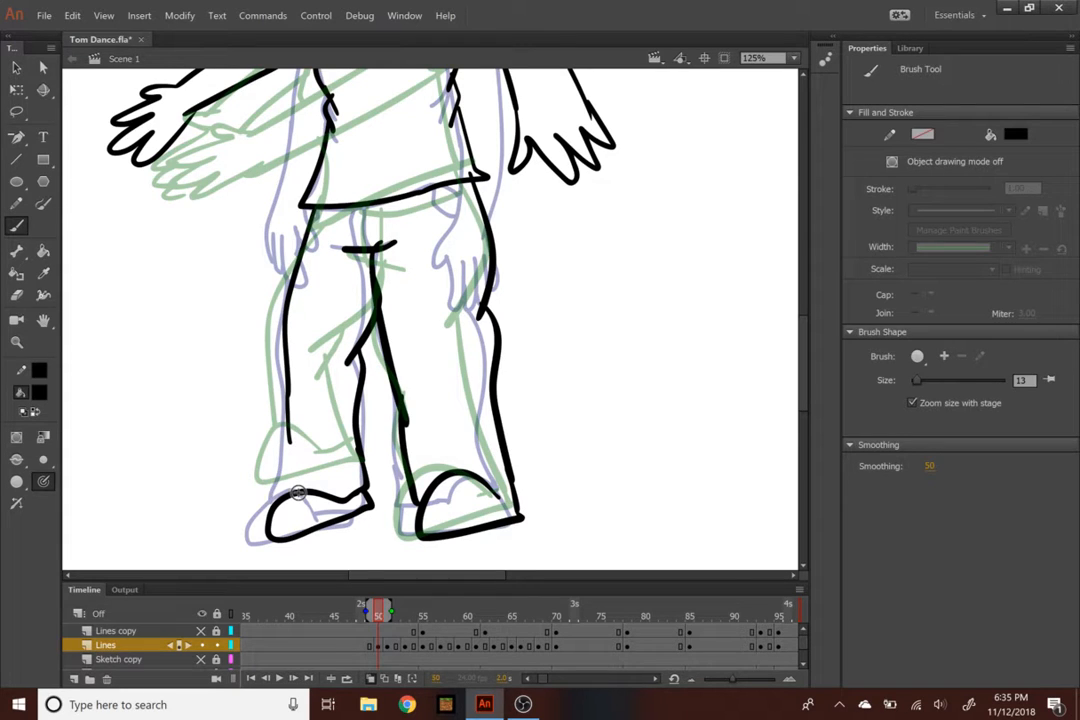
scroll(298, 493, "down", 3)
left_click_drag(288, 290, 291, 354)
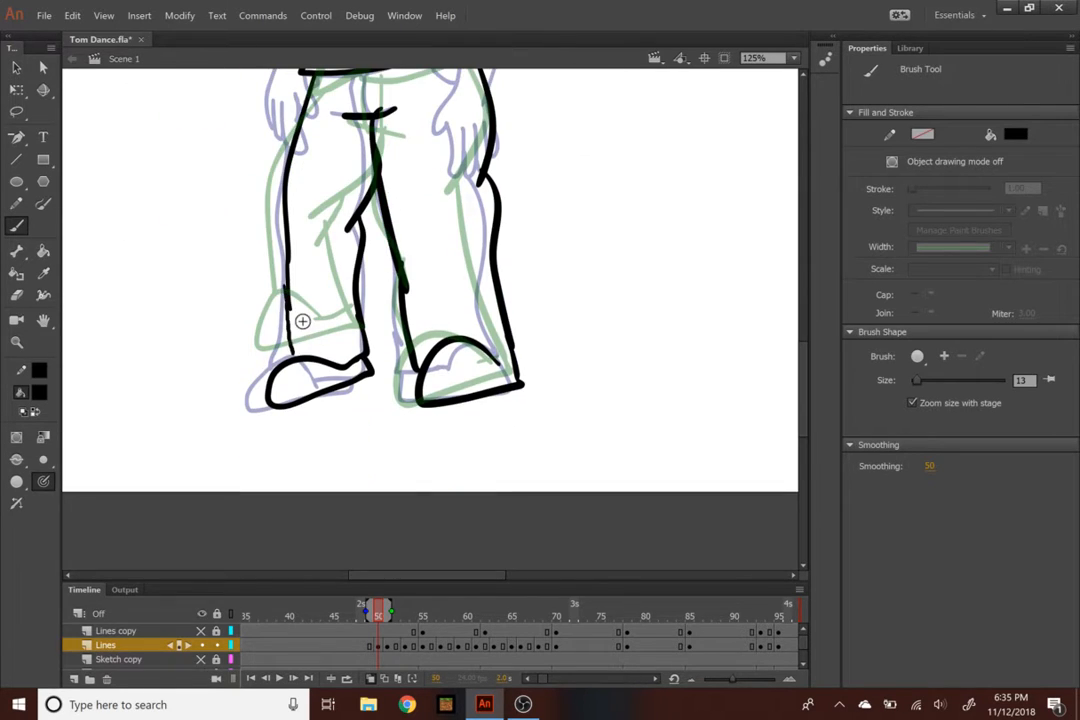
Turn off onion skinning to check the full-figure drawing at frame 50
scroll(302, 321, "up", 6)
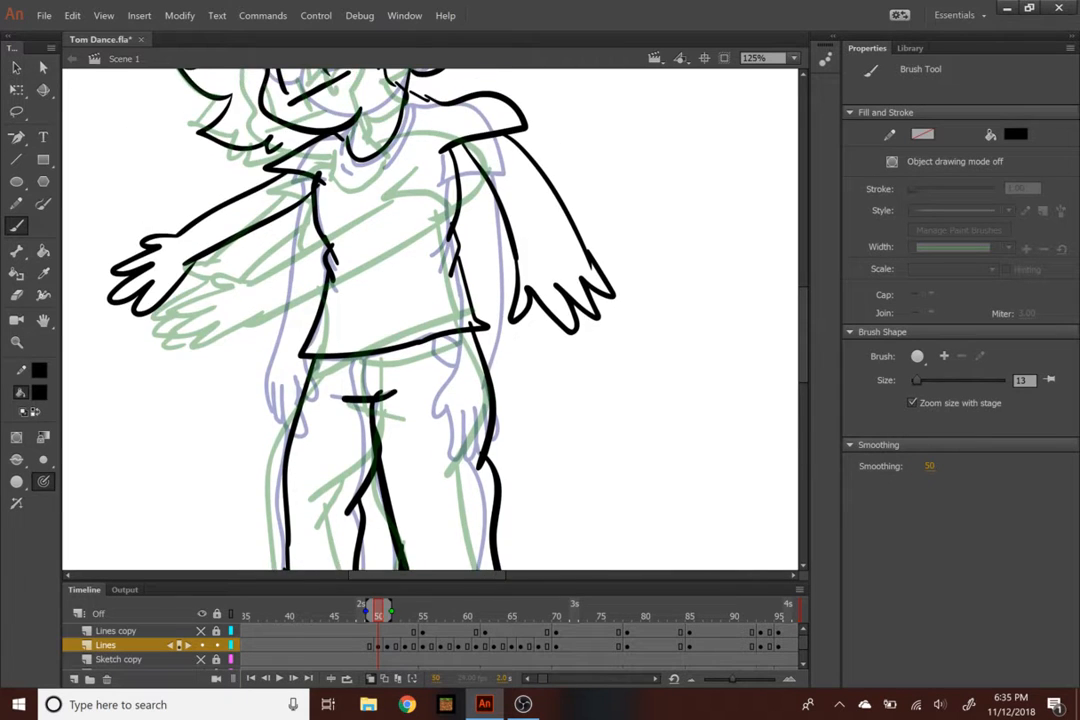
key("ctrl+minus")
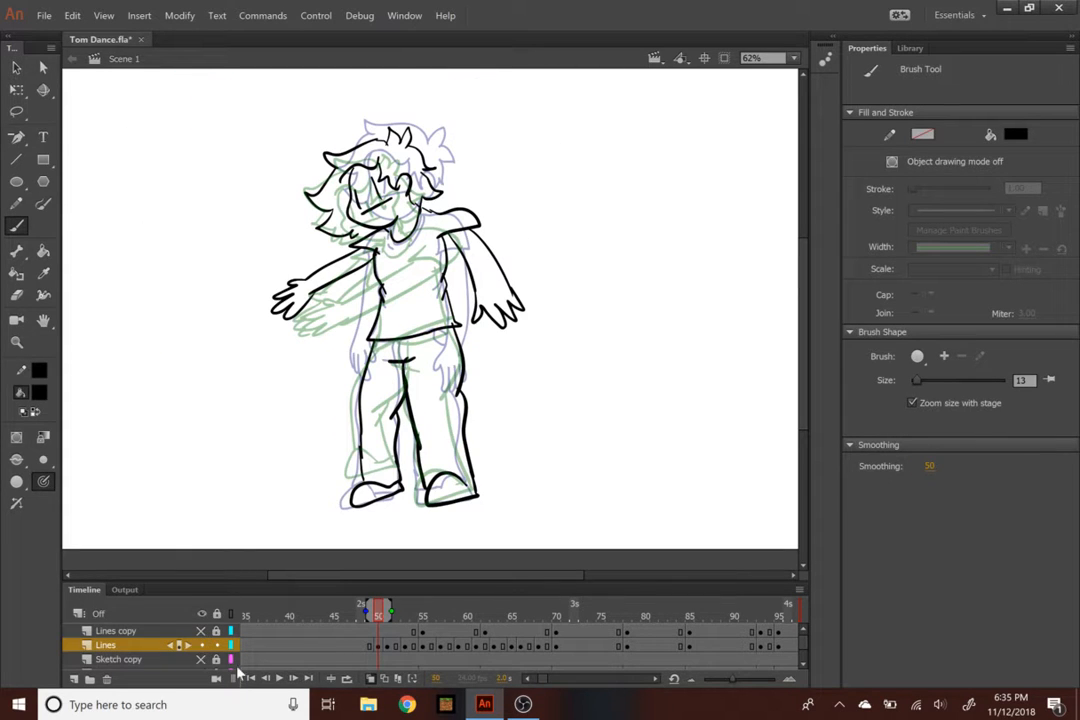
left_click(373, 679)
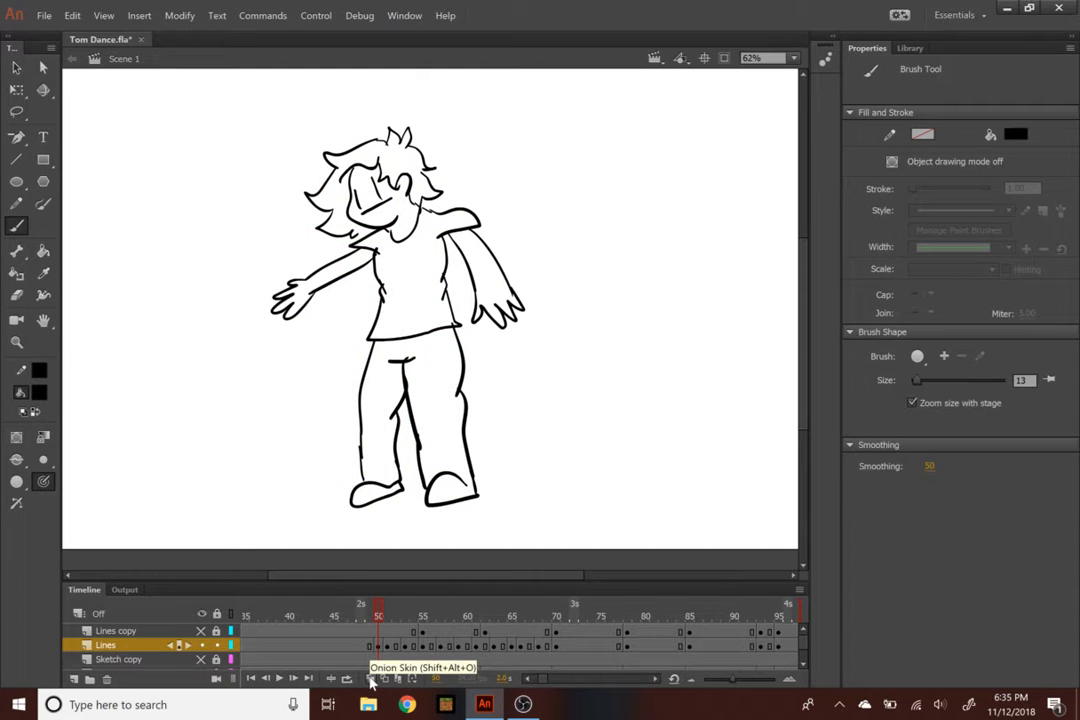
mouse_move(380, 612)
left_mouse_down()
mouse_move(371, 612)
mouse_move(388, 615)
left_mouse_up()
left_click(386, 645)
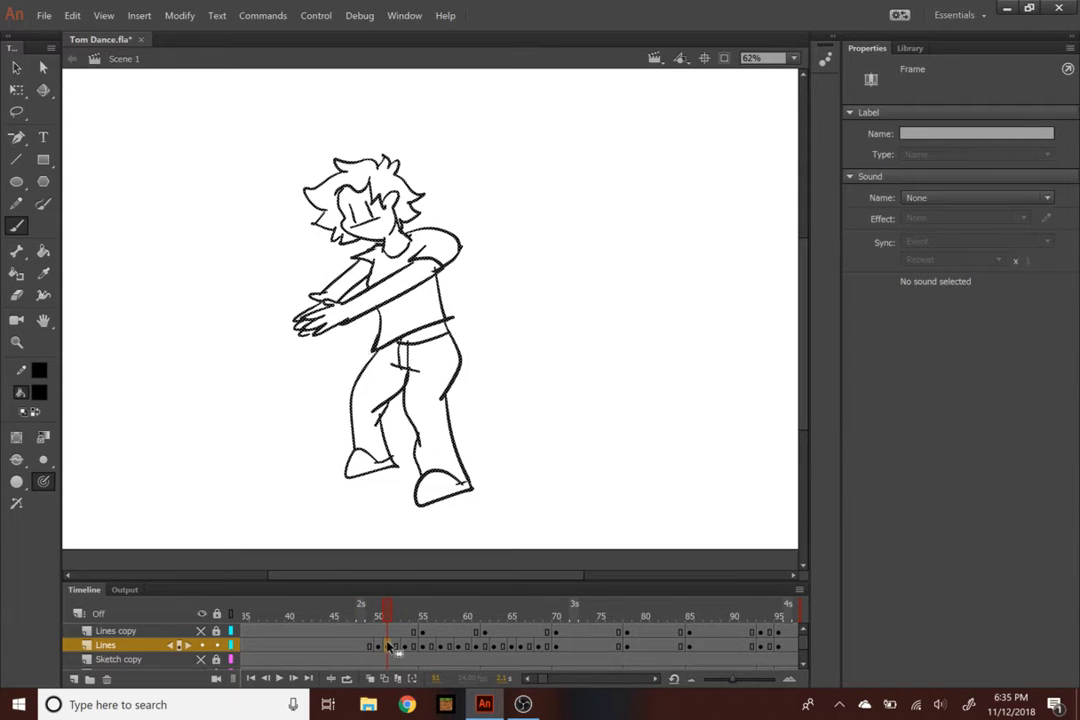
right_click(386, 645)
left_click(453, 383)
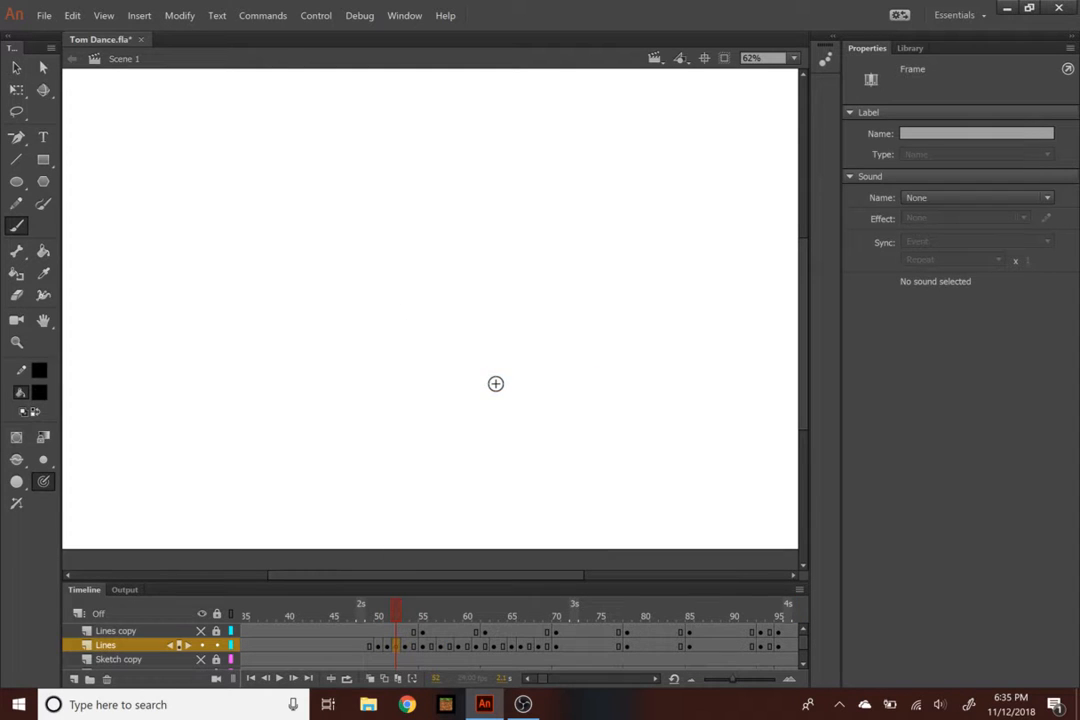
left_click_drag(397, 617, 390, 617)
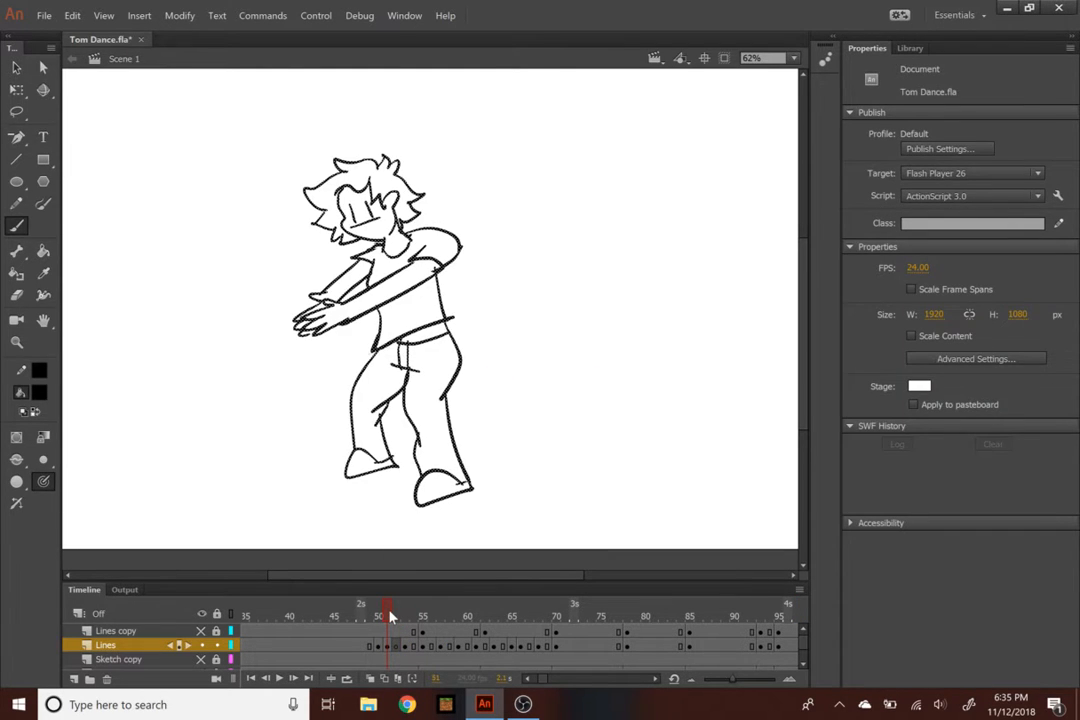
left_click(395, 645)
Remove one frame from the crouching pose's hold at frame 51 on the Lines layer
left_click(383, 646)
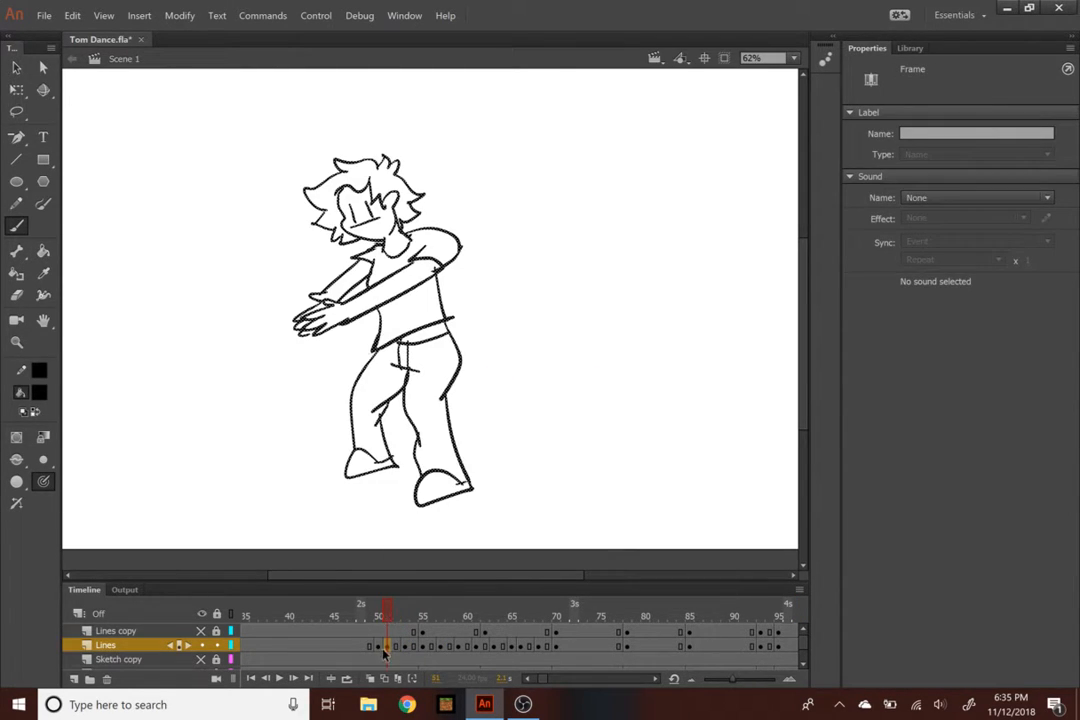
right_click(386, 646)
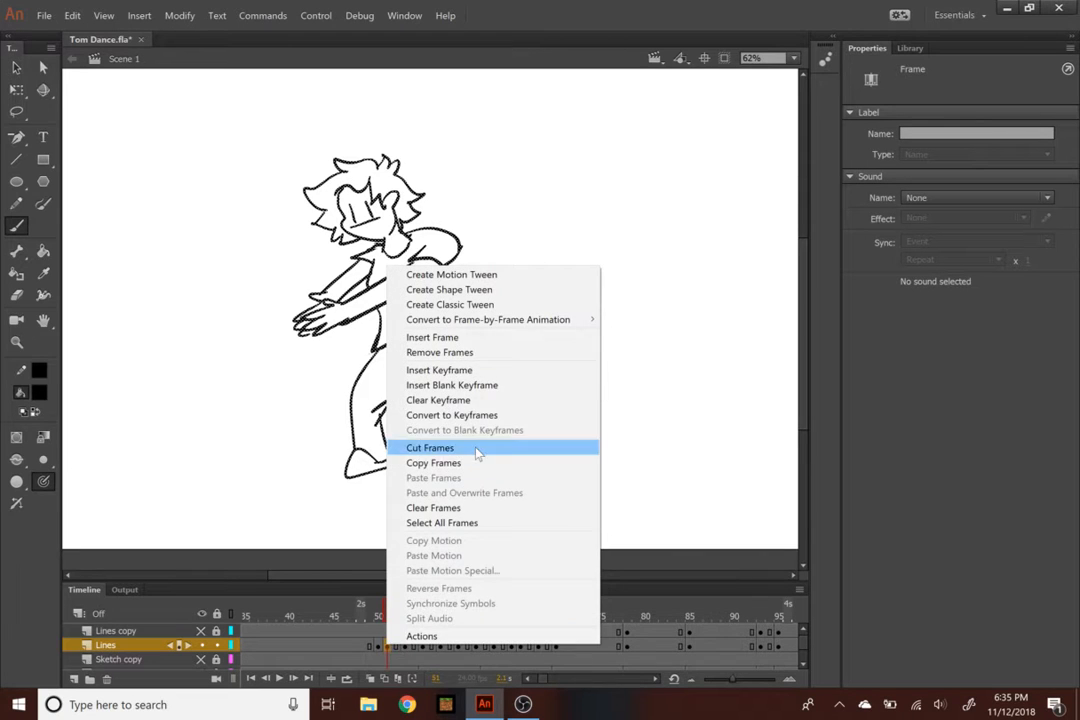
left_click(481, 354)
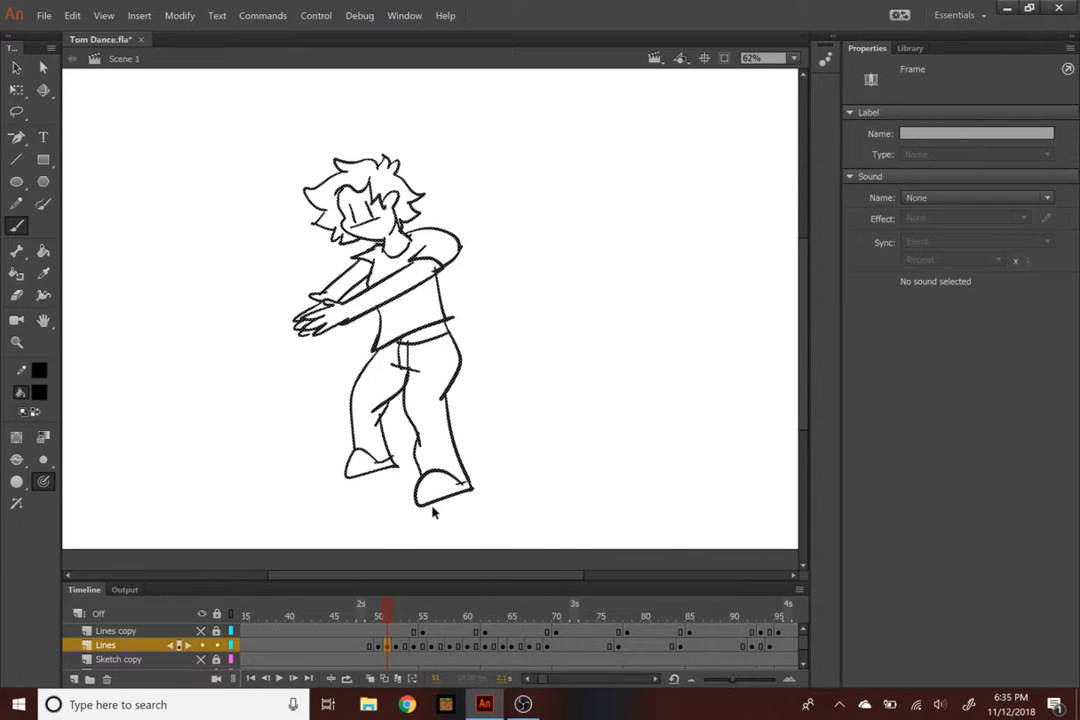
left_click(379, 646)
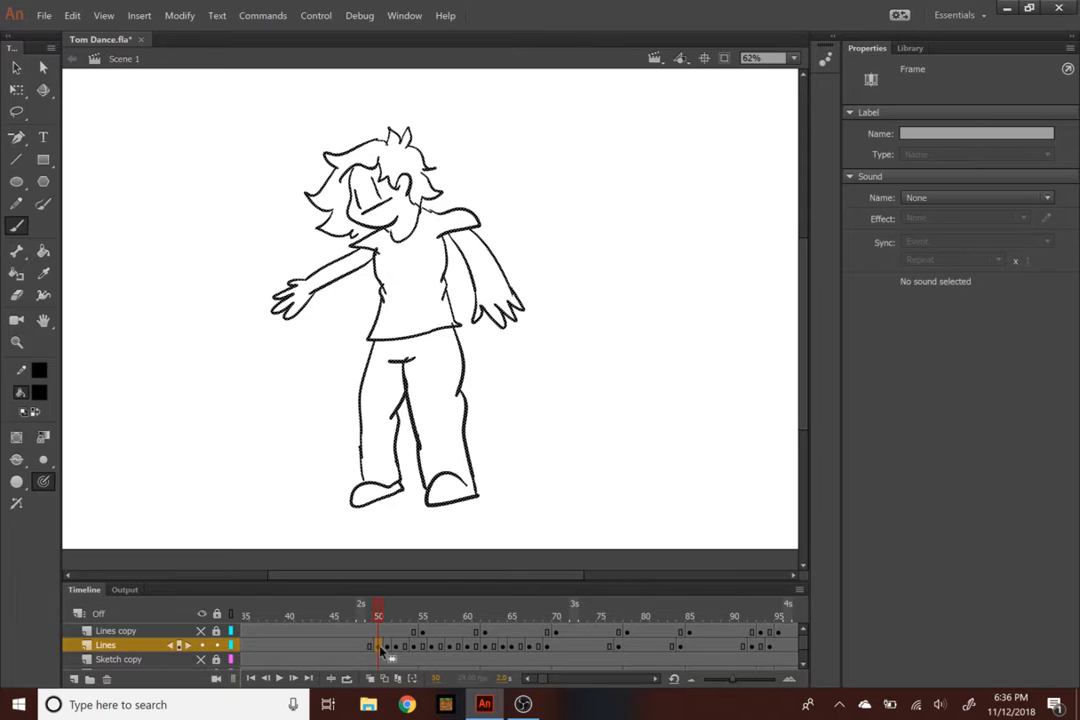
right_click(381, 647)
left_click(494, 382)
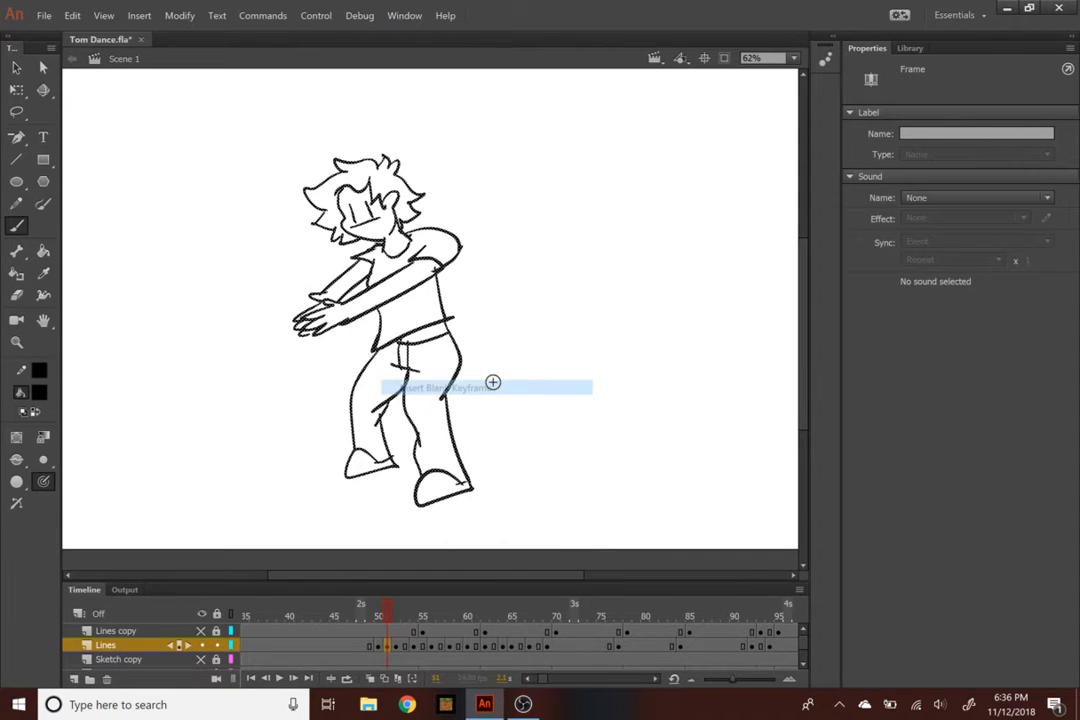
Extend the frame 50 drawing by one frame on the Lines layer and insert a blank keyframe at frame 51
left_click(379, 616)
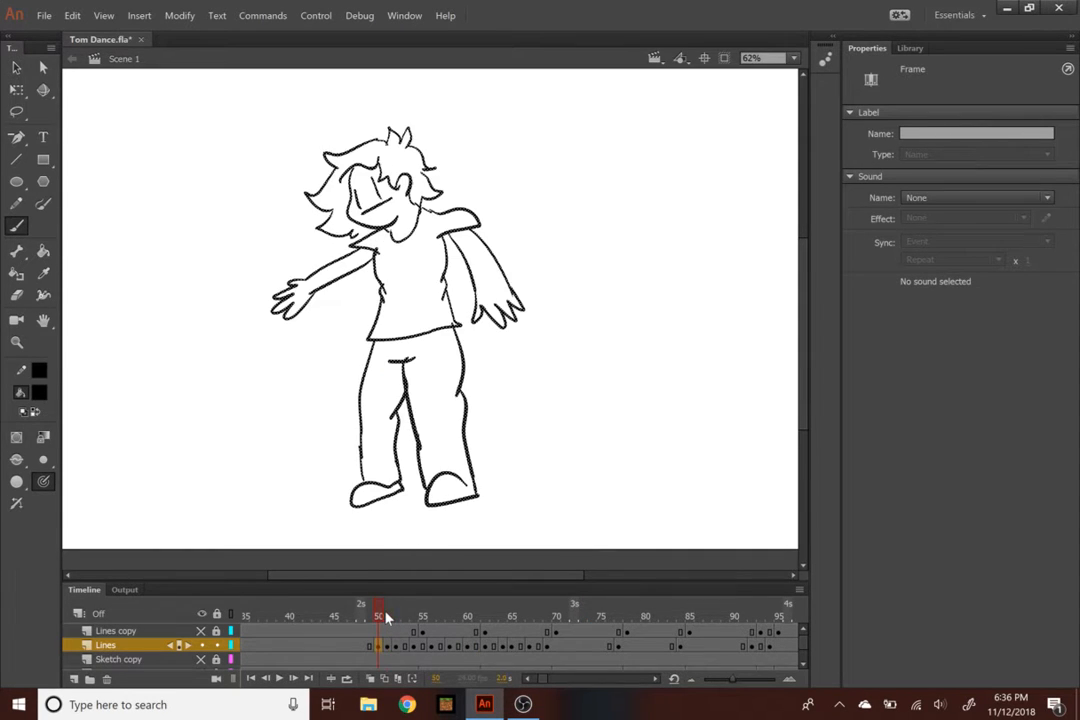
right_click(381, 647)
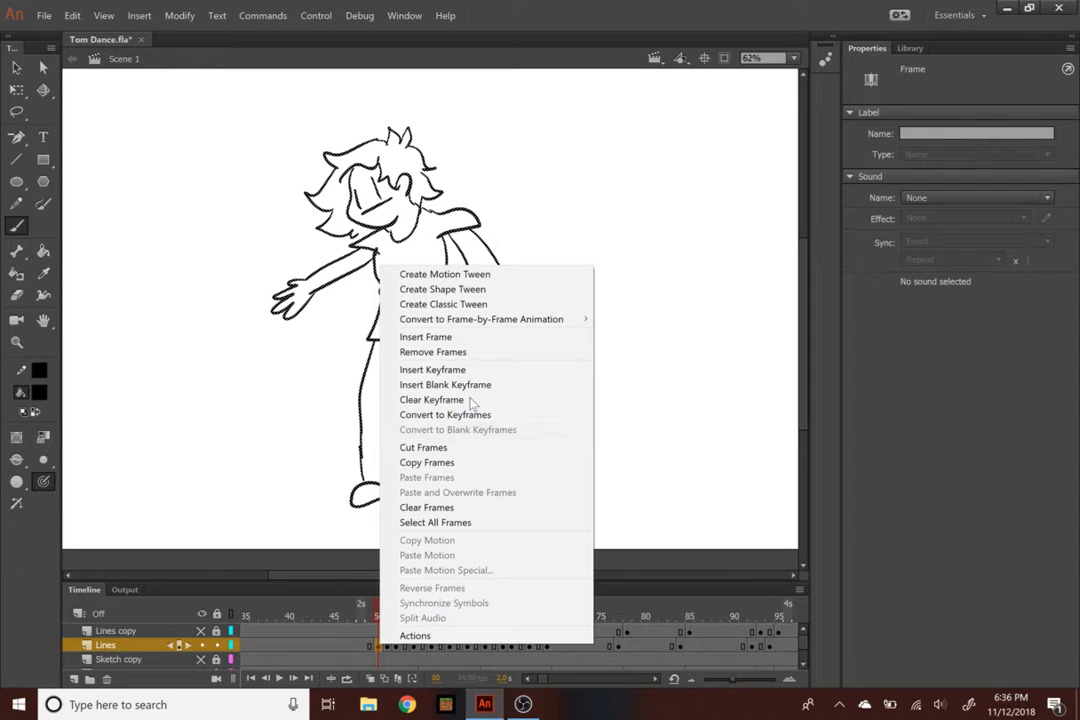
left_click(466, 337)
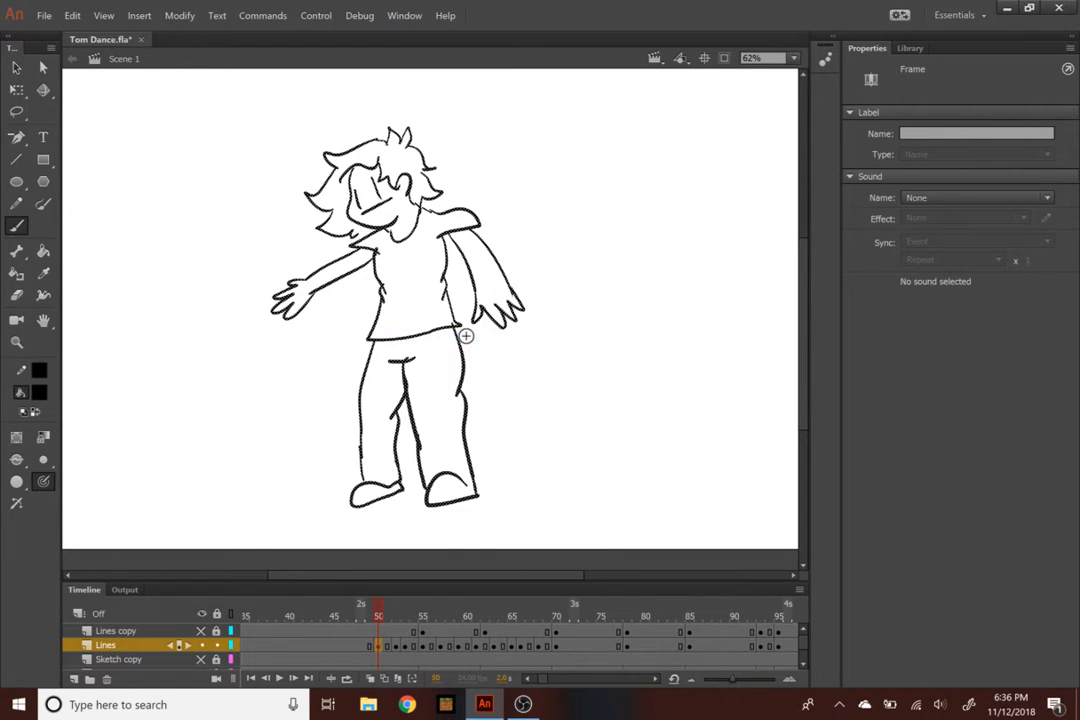
right_click(390, 649)
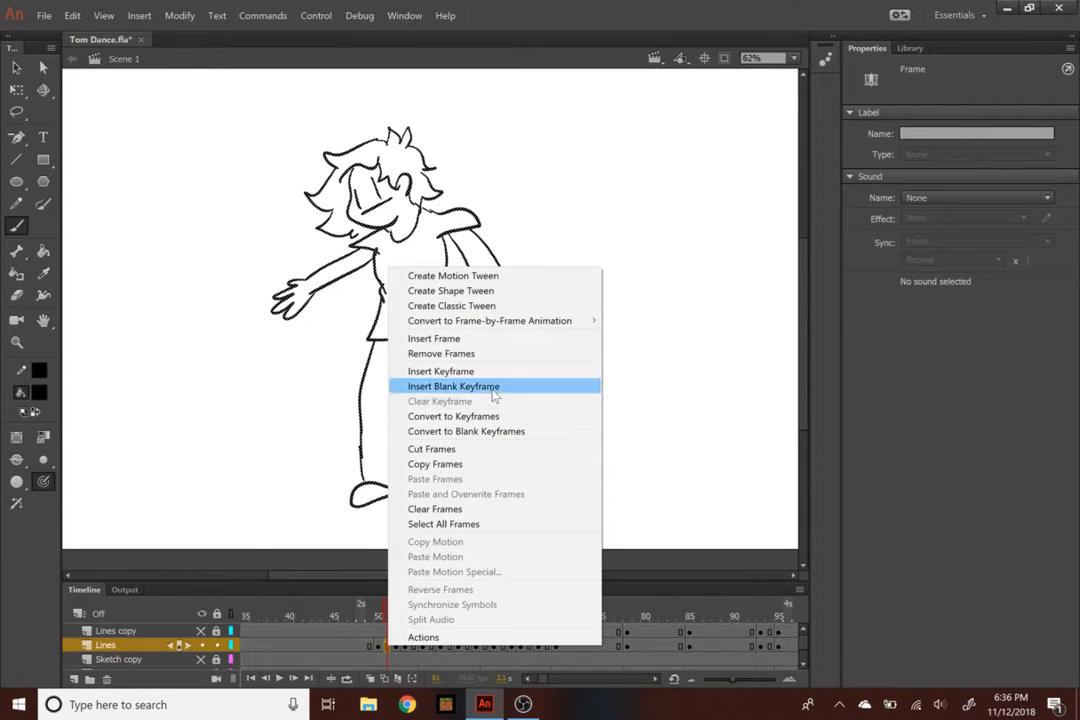
left_click(491, 384)
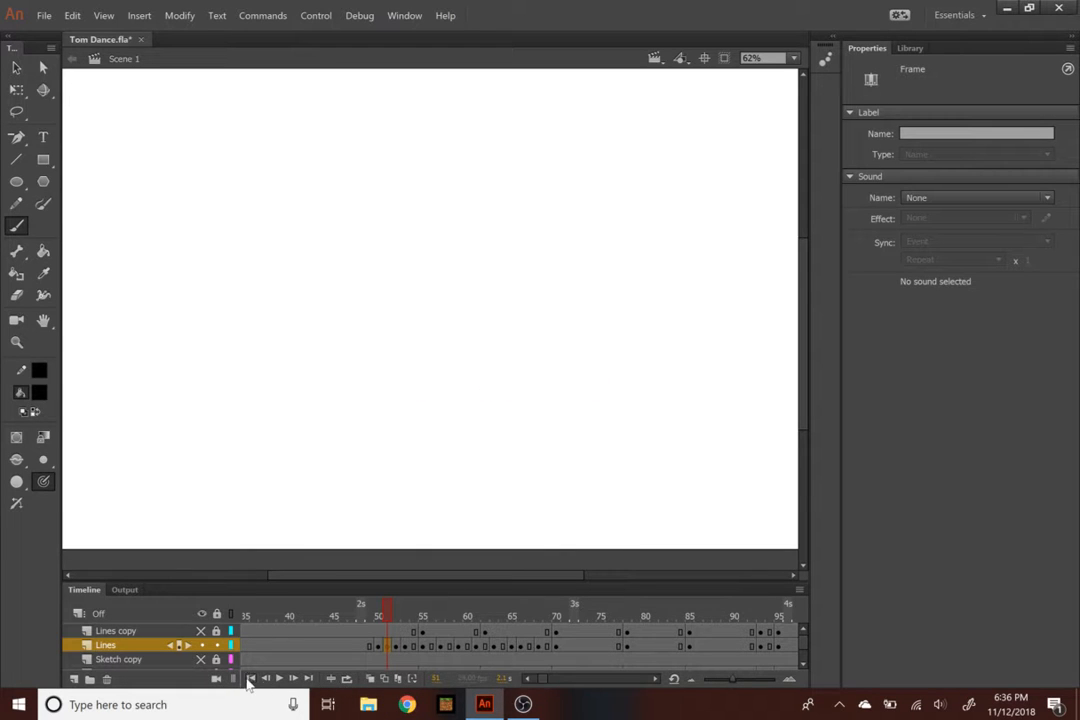
With onion skinning on, draw the face outline, two eye lines and slanted mouth at frame 51 between the ghosted heads
left_click(370, 679)
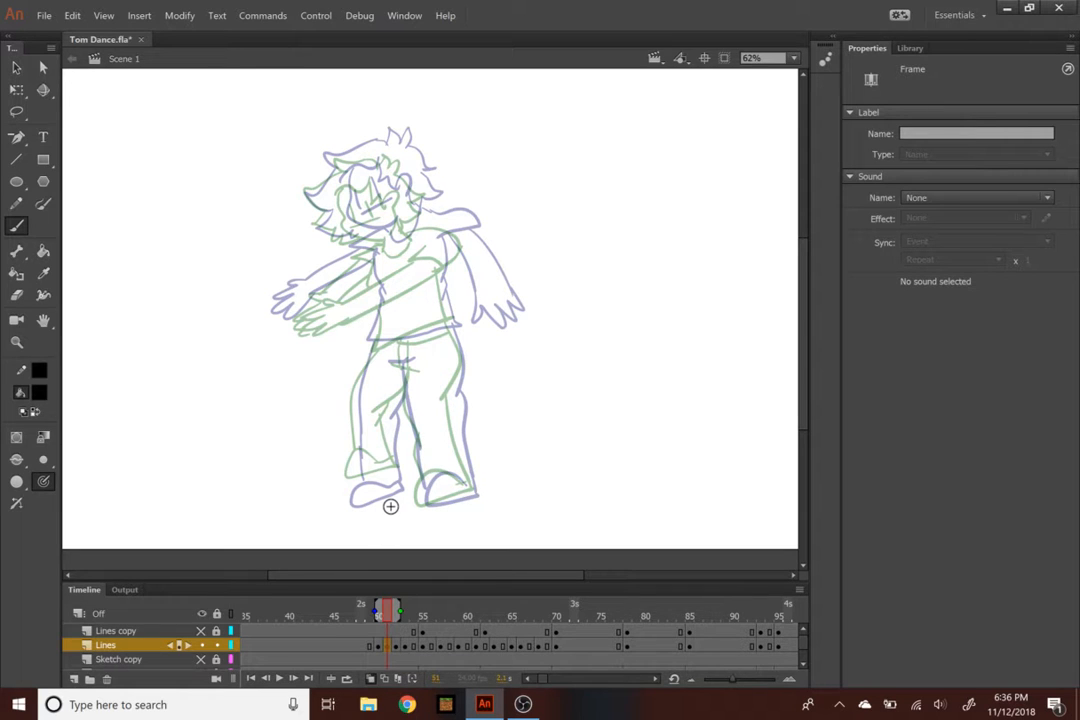
key("ctrl+equal")
scroll(390, 506, "up", 5)
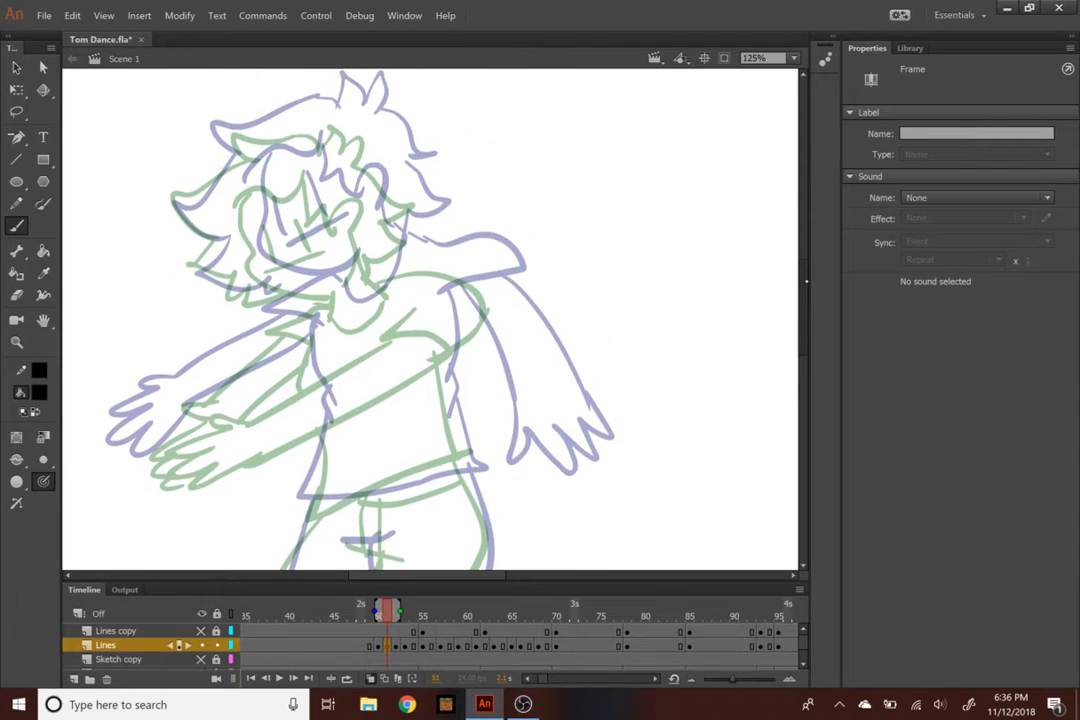
mouse_move(215, 158)
left_mouse_down()
mouse_move(227, 249)
mouse_move(305, 240)
left_mouse_up()
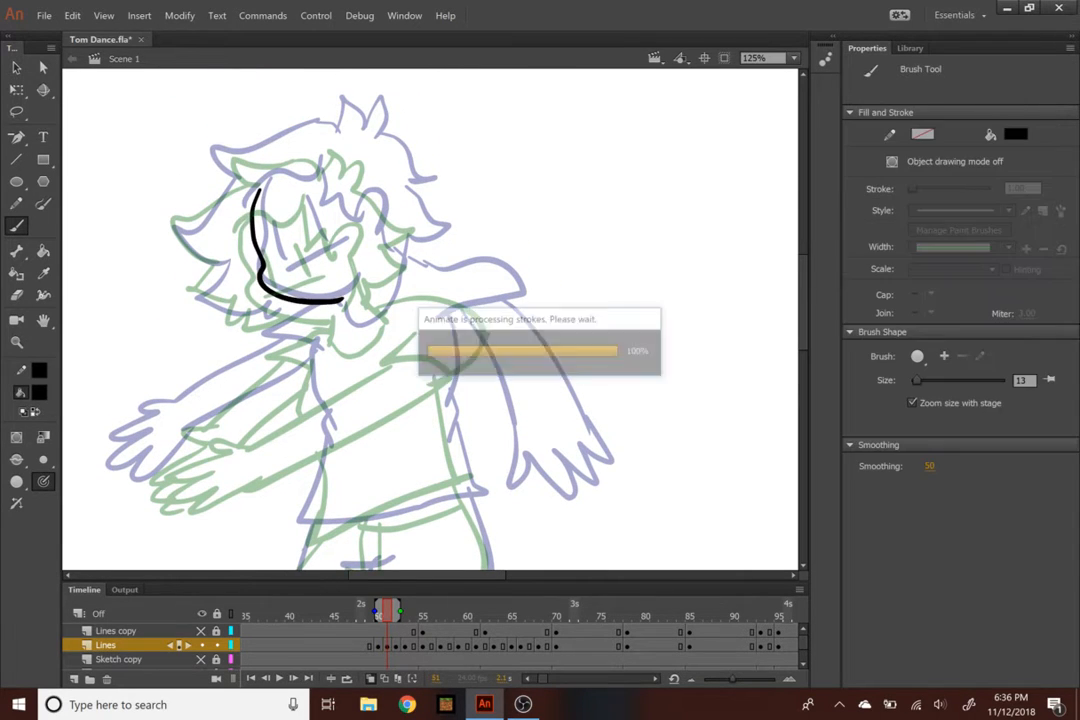
key("ctrl+equal")
left_click_drag(98, 132, 130, 210)
left_click_drag(148, 112, 172, 190)
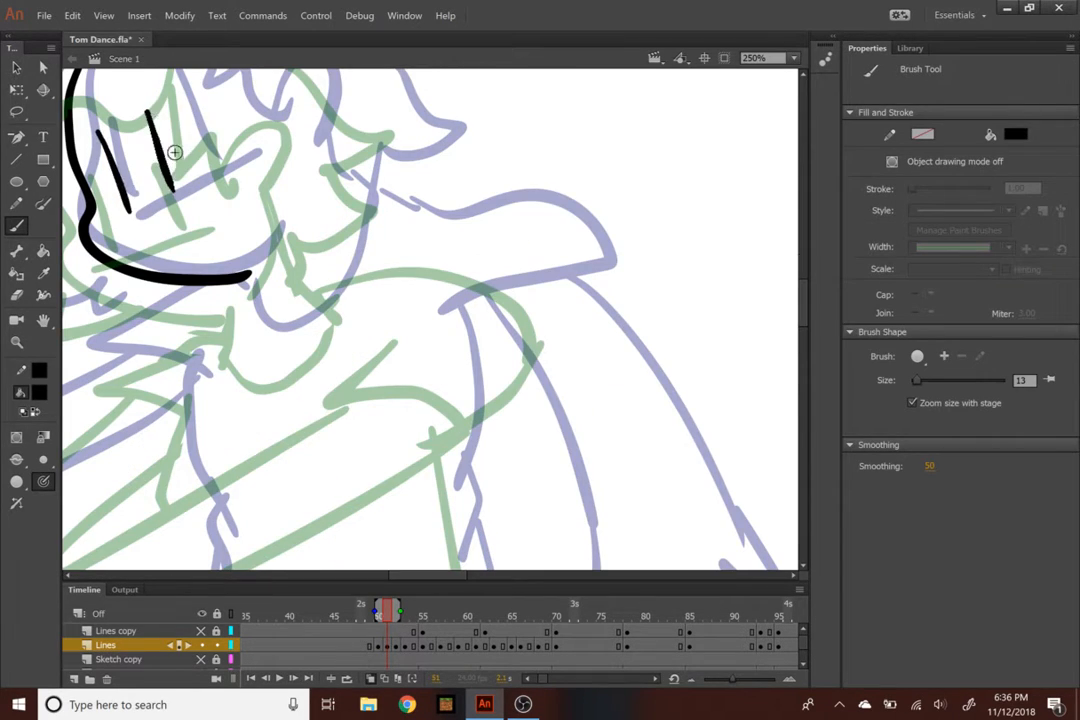
left_click_drag(117, 238, 227, 192)
scroll(430, 320, "up", 5)
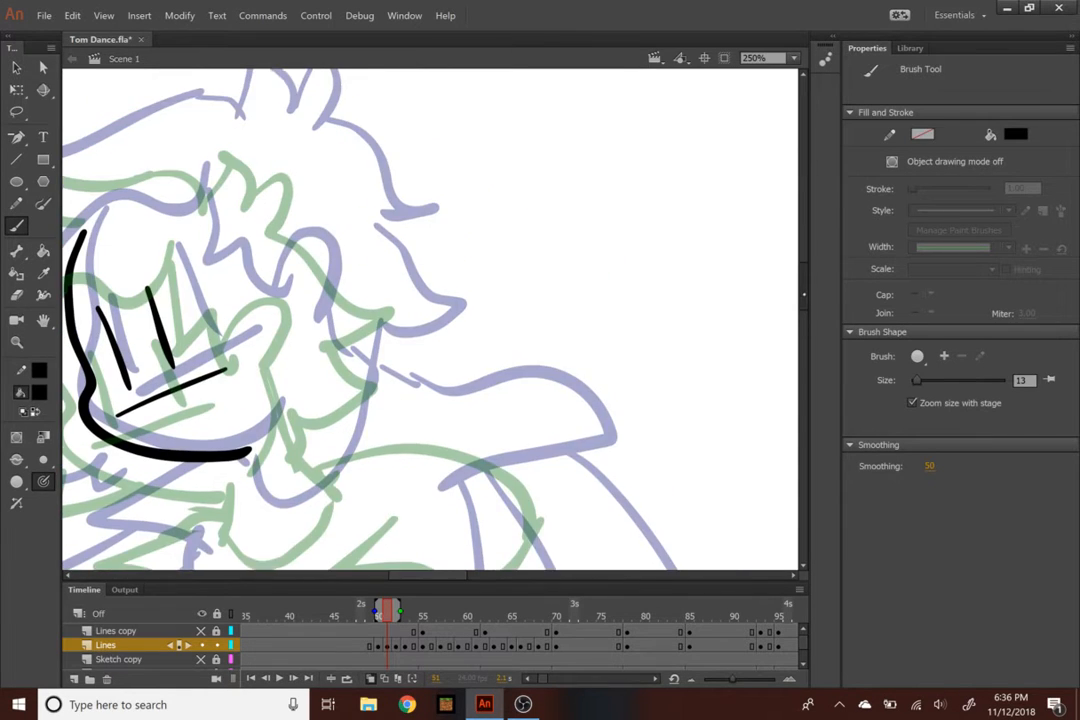
scroll(430, 320, "left", 8)
mouse_move(527, 168)
left_mouse_down()
mouse_move(338, 256)
mouse_move(337, 398)
mouse_move(359, 484)
mouse_move(452, 524)
mouse_move(471, 515)
left_mouse_up()
key("ctrl+minus")
key("ctrl+equal")
key("ctrl+z")
key("ctrl+z")
key("ctrl+z")
left_click(741, 178)
mouse_move(570, 165)
left_mouse_down()
mouse_move(367, 139)
mouse_move(395, 186)
mouse_move(262, 290)
mouse_move(465, 494)
left_mouse_up()
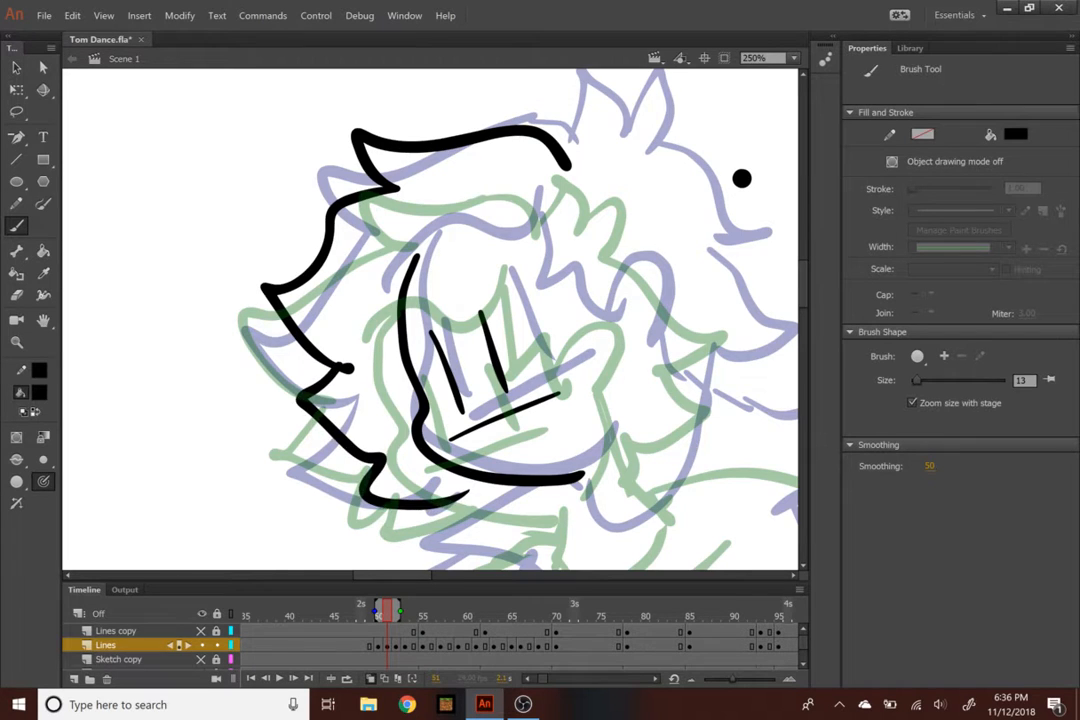
key("ctrl+minus")
double_click(16, 295)
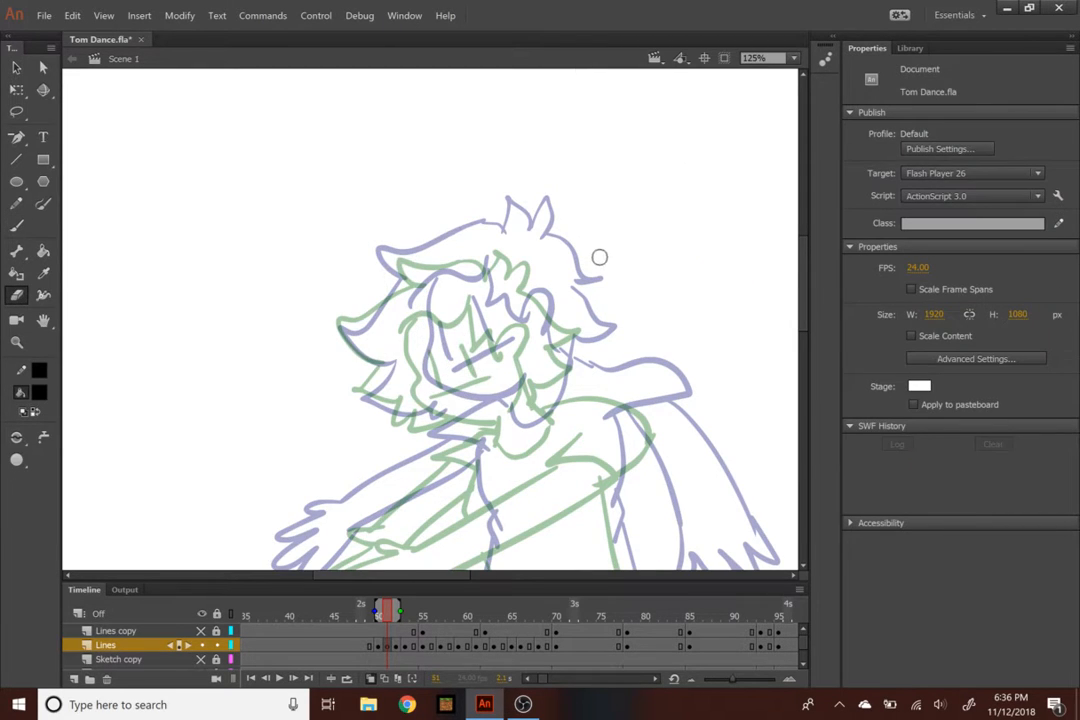
key("ctrl+z")
mouse_move(400, 408)
left_mouse_down()
mouse_move(352, 305)
mouse_move(500, 238)
left_mouse_up()
left_click_drag(584, 247, 588, 251)
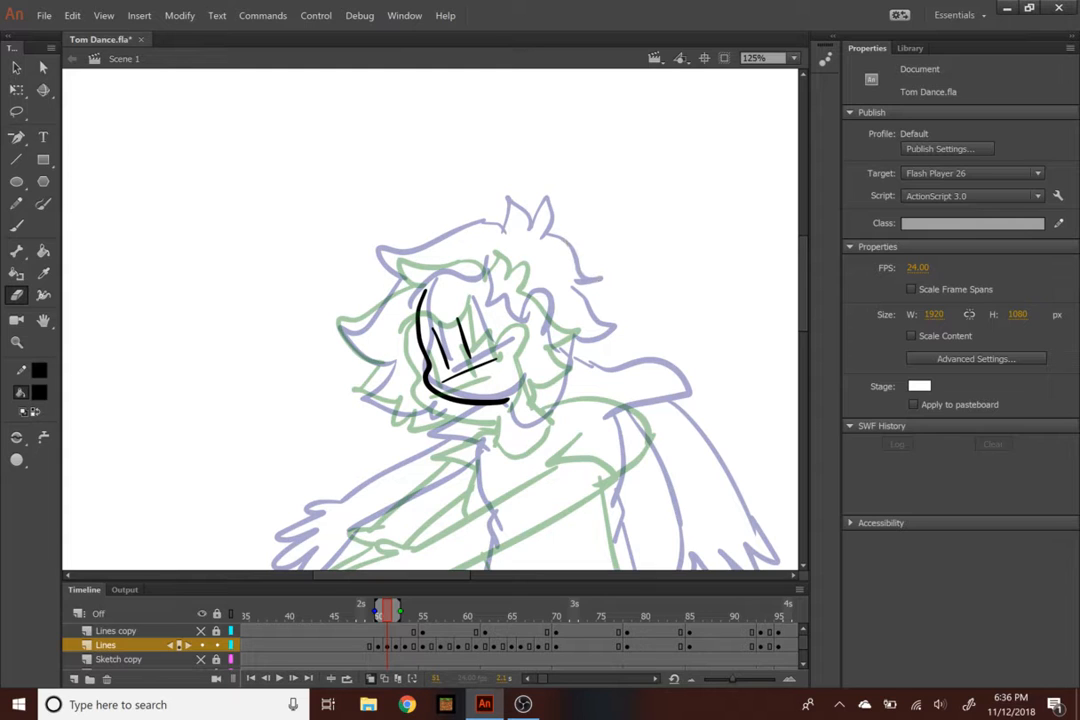
Draw the spiky hair outline, fringe and ear around the face at frame 51 between the ghosted heads
key("b")
mouse_move(504, 258)
left_mouse_down()
mouse_move(411, 256)
mouse_move(362, 296)
mouse_move(394, 336)
mouse_move(370, 364)
mouse_move(413, 407)
mouse_move(512, 218)
mouse_move(533, 246)
mouse_move(556, 231)
mouse_move(582, 313)
mouse_move(566, 317)
mouse_move(596, 308)
left_mouse_up()
mouse_move(526, 306)
left_mouse_down()
mouse_move(521, 336)
mouse_move(434, 300)
mouse_move(494, 295)
mouse_move(492, 304)
left_mouse_up()
scroll(780, 262, "down", 3)
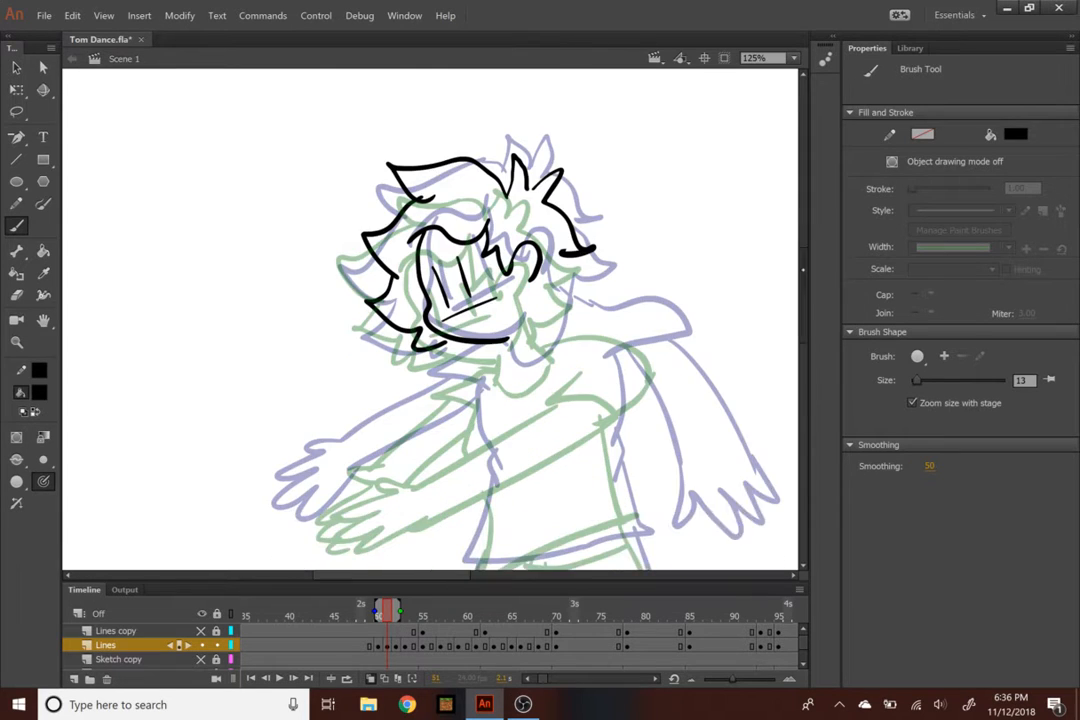
Draw the neck, collar, shoulder and the near arm swinging across the body to its hand at frame 51
mouse_move(540, 230)
left_mouse_down()
mouse_move(563, 300)
mouse_move(508, 326)
mouse_move(583, 276)
mouse_move(659, 291)
mouse_move(605, 316)
mouse_move(510, 413)
left_mouse_up()
left_click_drag(662, 292, 676, 465)
mouse_move(497, 411)
left_mouse_down()
mouse_move(459, 449)
mouse_move(454, 481)
mouse_move(506, 497)
mouse_move(557, 493)
mouse_move(675, 422)
mouse_move(688, 450)
left_mouse_up()
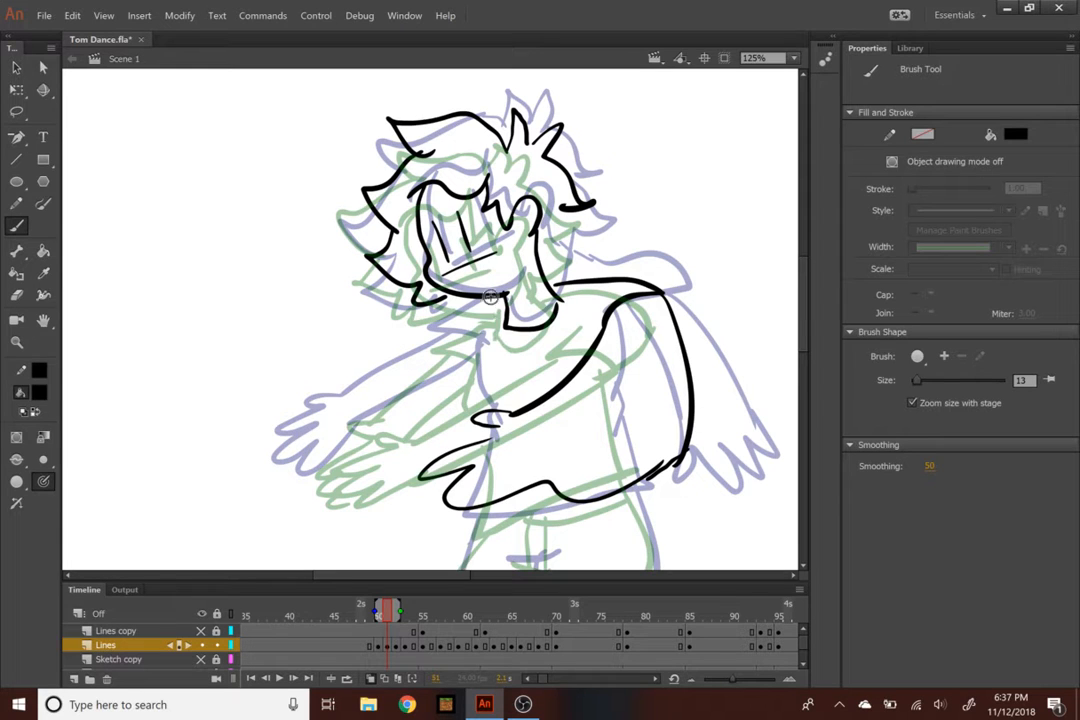
Draw the far sleeve, outstretched far arm with its fingers, and the front edge of the shirt at frame 51
mouse_move(430, 328)
left_mouse_down()
mouse_move(482, 355)
mouse_move(325, 408)
mouse_move(357, 415)
mouse_move(313, 457)
left_mouse_up()
mouse_move(296, 388)
left_mouse_down()
mouse_move(305, 418)
mouse_move(355, 388)
mouse_move(334, 474)
mouse_move(420, 480)
mouse_move(440, 470)
left_mouse_up()
key("ctrl+z")
key("ctrl+z")
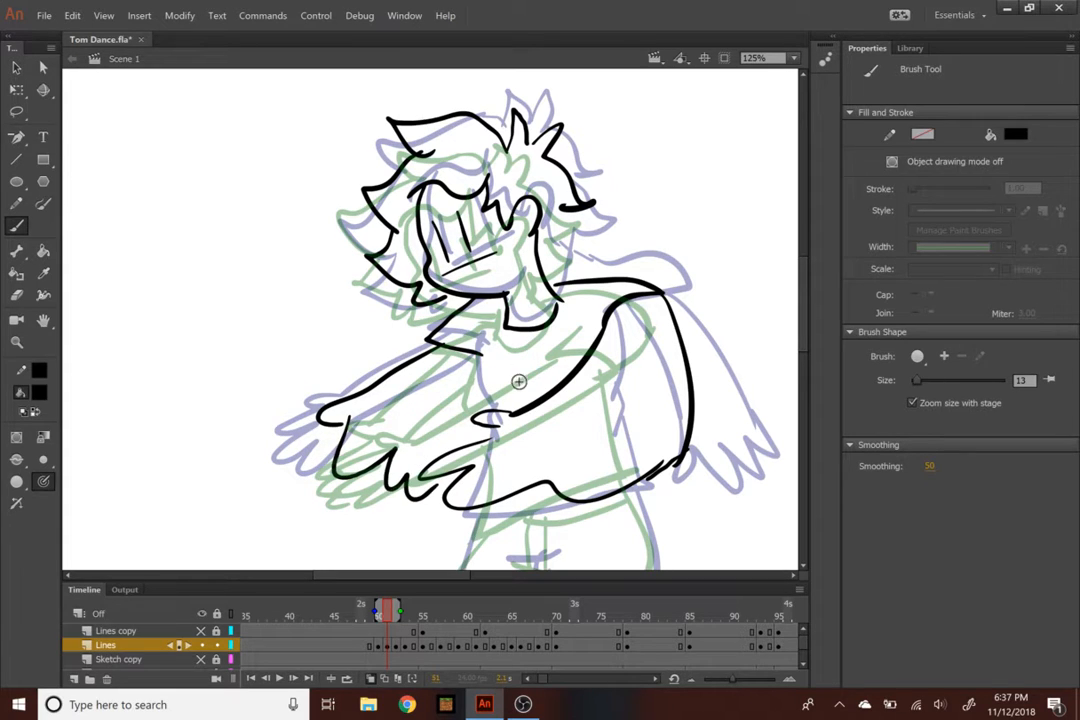
mouse_move(491, 344)
left_mouse_down()
mouse_move(490, 382)
mouse_move(462, 446)
mouse_move(480, 420)
left_mouse_up()
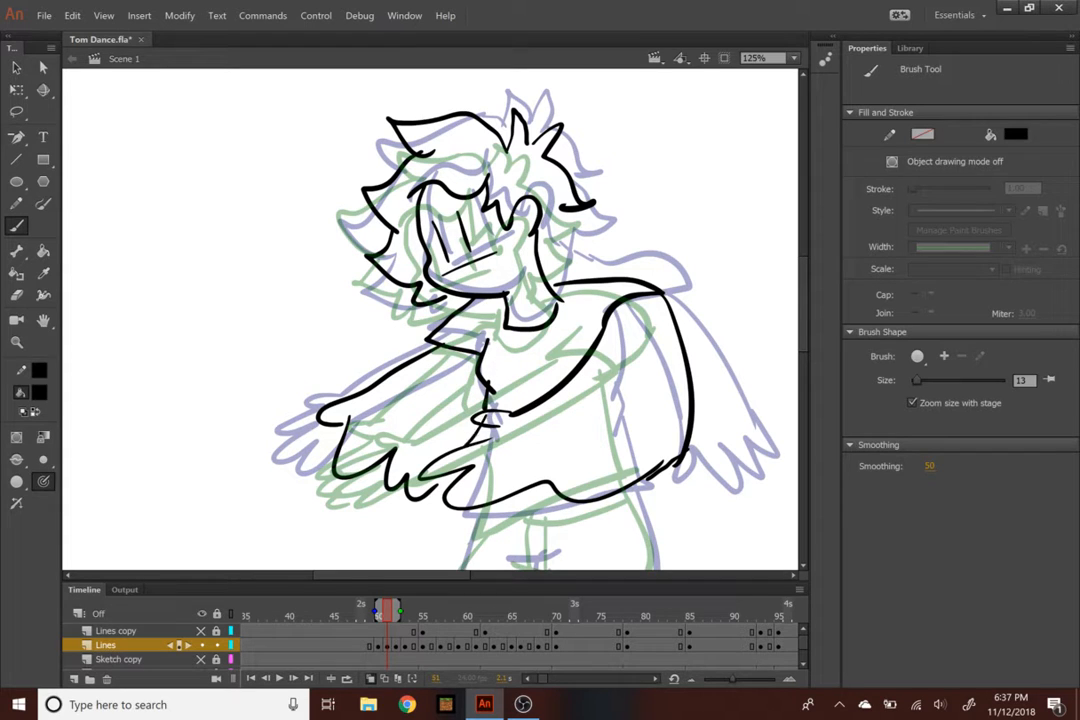
Turn onion skinning off to check the upper-body drawing at frame 51, and turn it back on
key("ctrl+minus")
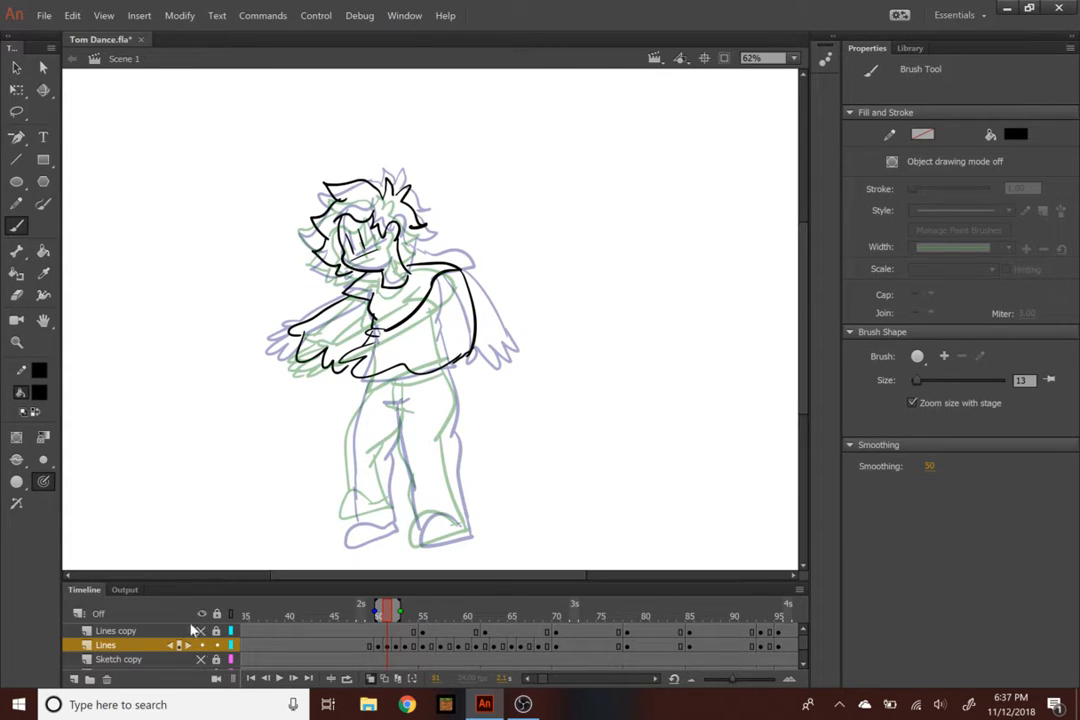
left_click(373, 680)
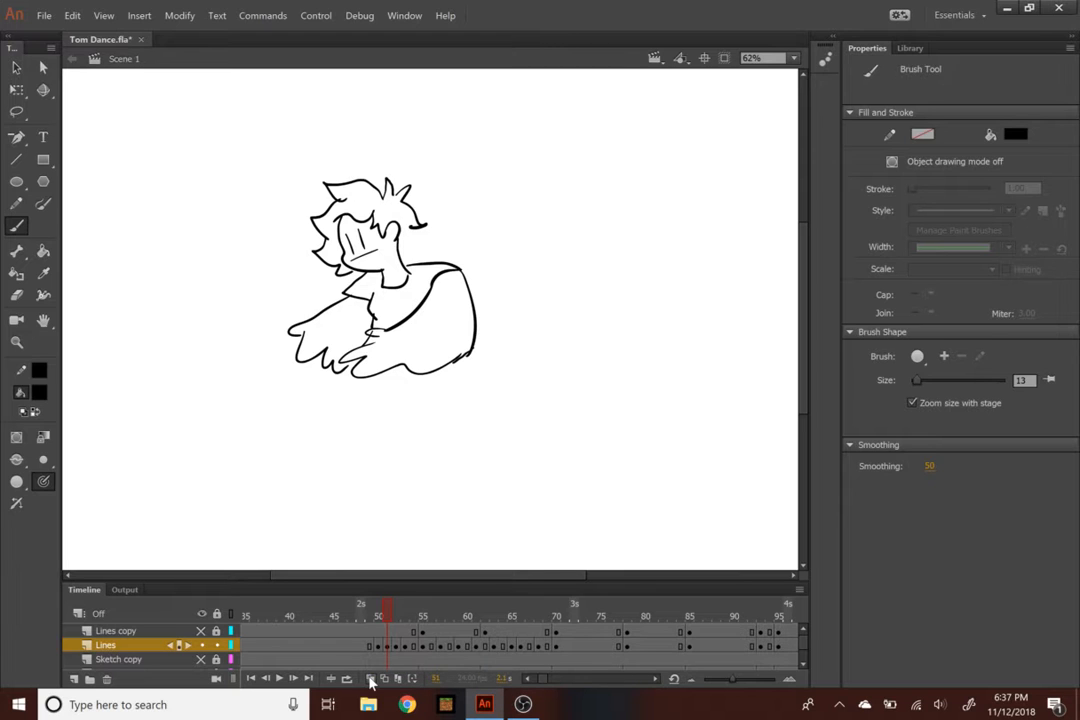
left_click(371, 680)
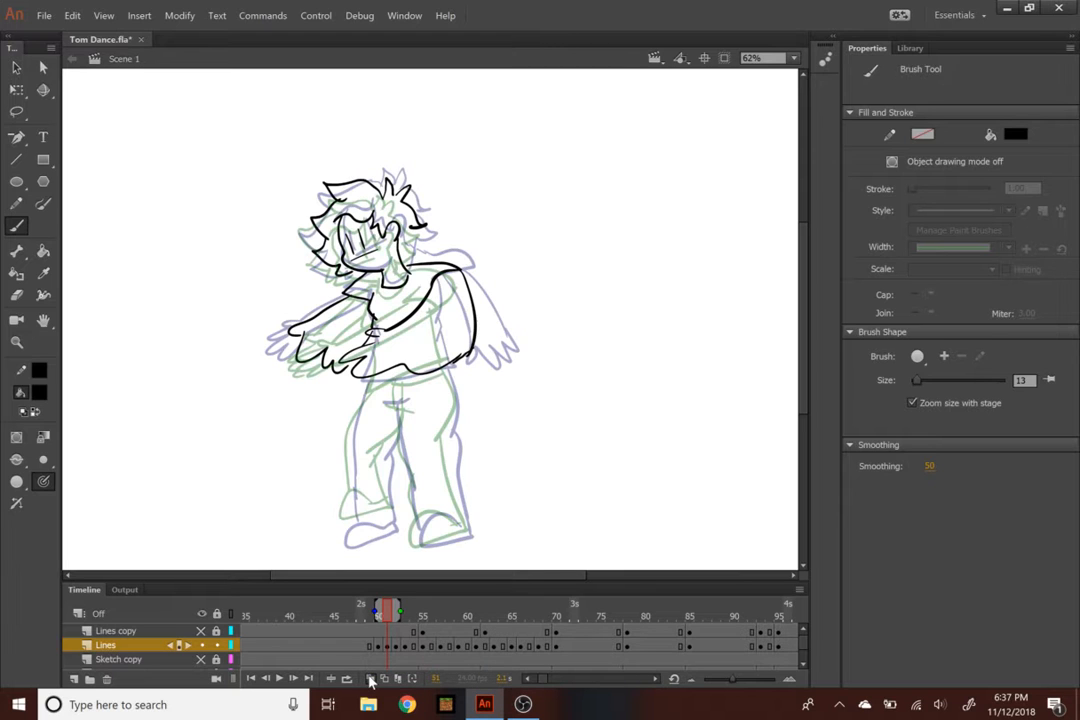
Draw the shirt hem, the outer edge of the near leg and its shoe at frame 51
key("ctrl+equal")
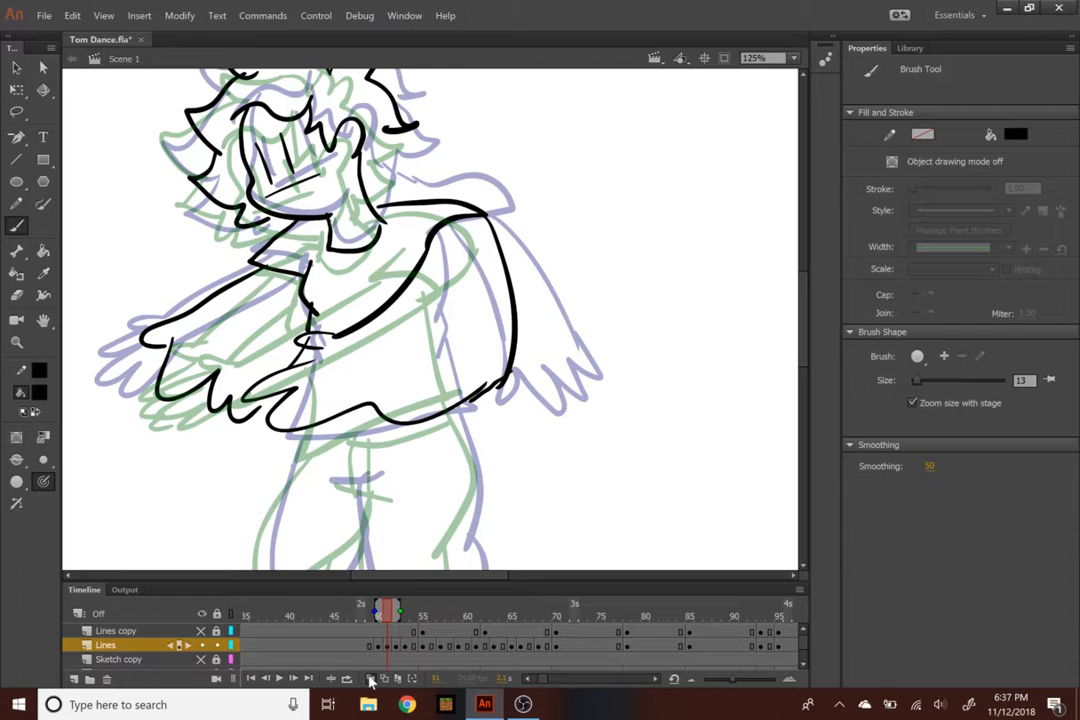
scroll(678, 240, "down", 3)
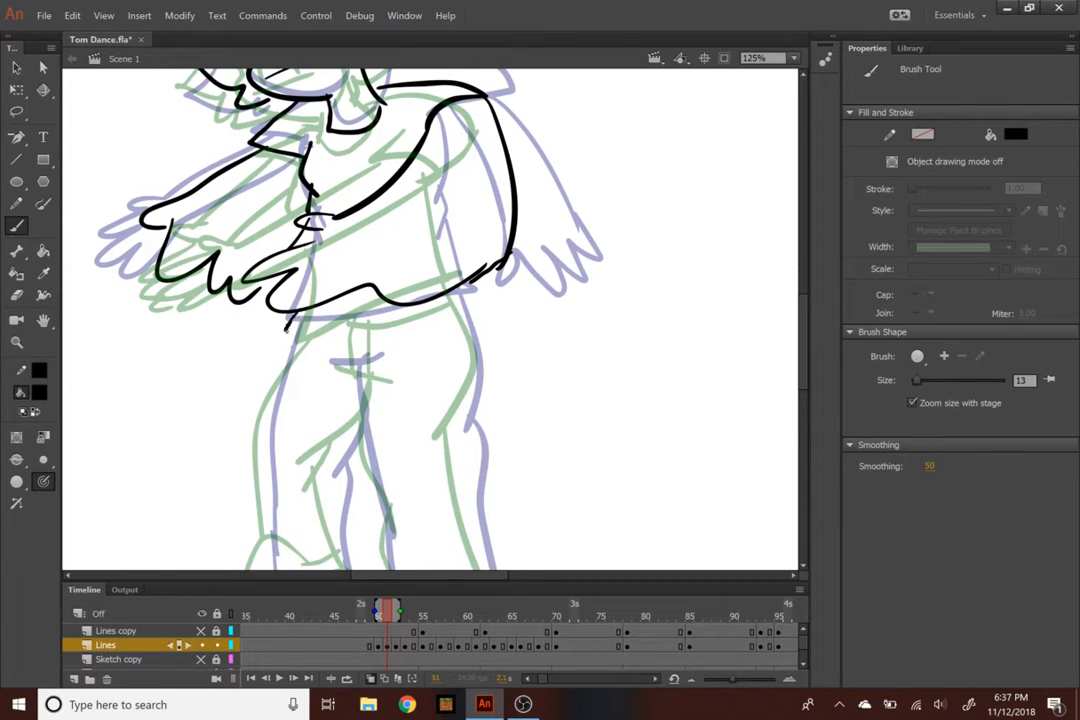
mouse_move(470, 290)
left_mouse_down()
mouse_move(457, 446)
mouse_move(476, 526)
left_mouse_up()
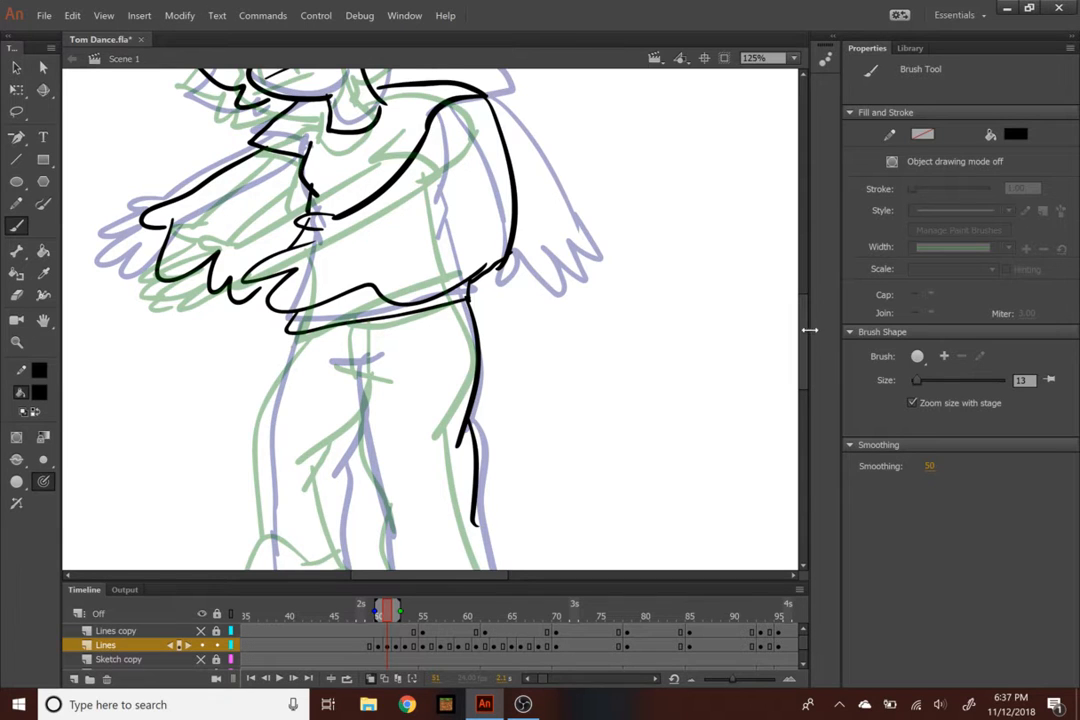
scroll(678, 290, "down", 4)
key("ctrl+z")
mouse_move(481, 347)
left_mouse_down()
mouse_move(498, 470)
mouse_move(461, 453)
mouse_move(398, 460)
mouse_move(420, 503)
mouse_move(486, 463)
left_mouse_up()
key("ctrl+z")
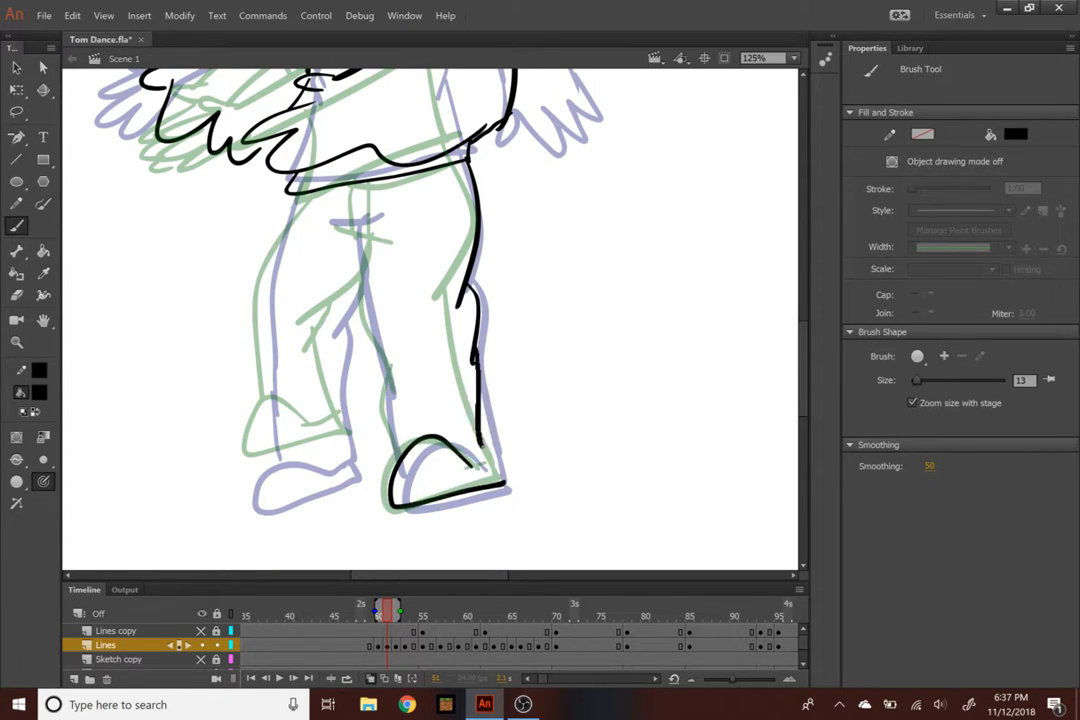
Draw the crotch line, the near leg's inner edge, and the far leg with its shoe at frame 51
left_click_drag(330, 231, 392, 237)
mouse_move(362, 238)
left_mouse_down()
mouse_move(398, 364)
mouse_move(385, 334)
mouse_move(400, 442)
left_mouse_up()
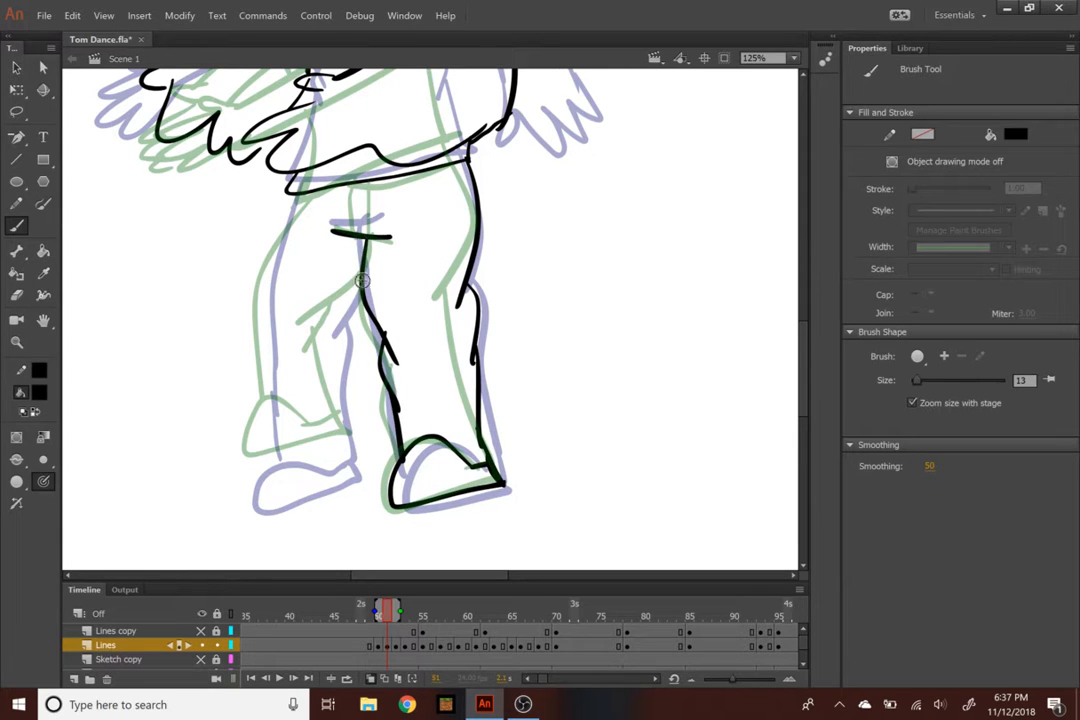
mouse_move(365, 255)
left_mouse_down()
mouse_move(328, 345)
mouse_move(332, 420)
left_mouse_up()
mouse_move(310, 190)
left_mouse_down()
mouse_move(256, 264)
mouse_move(262, 348)
mouse_move(253, 356)
mouse_move(295, 410)
mouse_move(238, 449)
mouse_move(338, 410)
left_mouse_up()
key("ctrl+minus")
key("ctrl+equal")
scroll(430, 320, "up", 5)
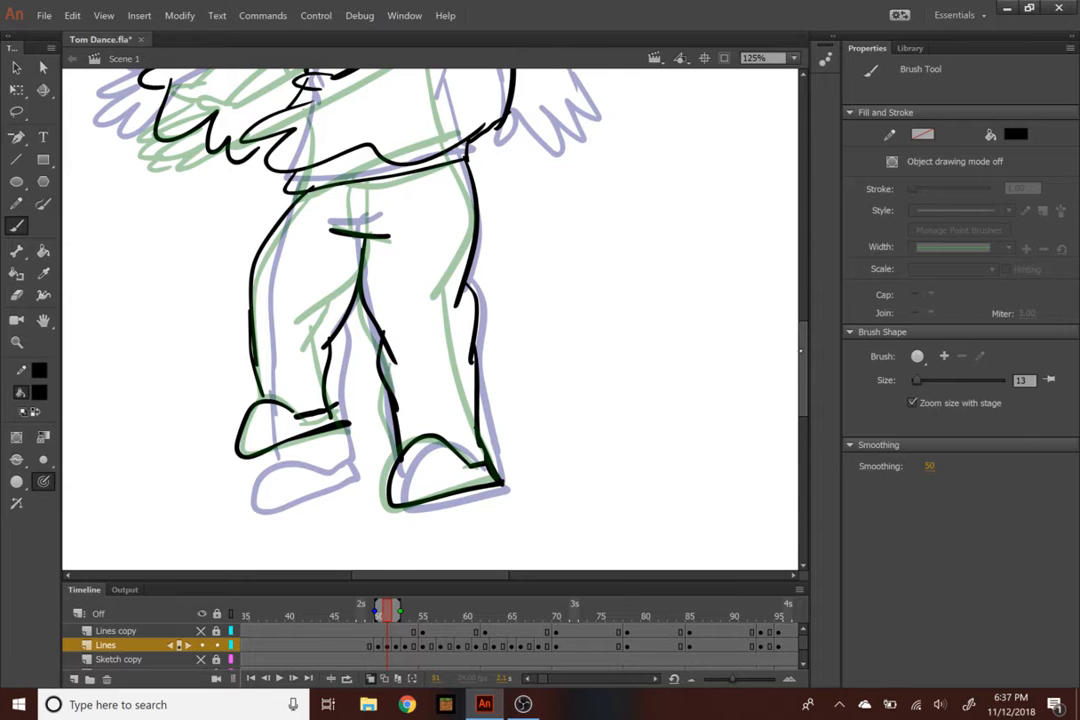
Add the hair spikes at the back of the head at frame 51 and erase the stray dot beside the figure
key("ctrl+minus")
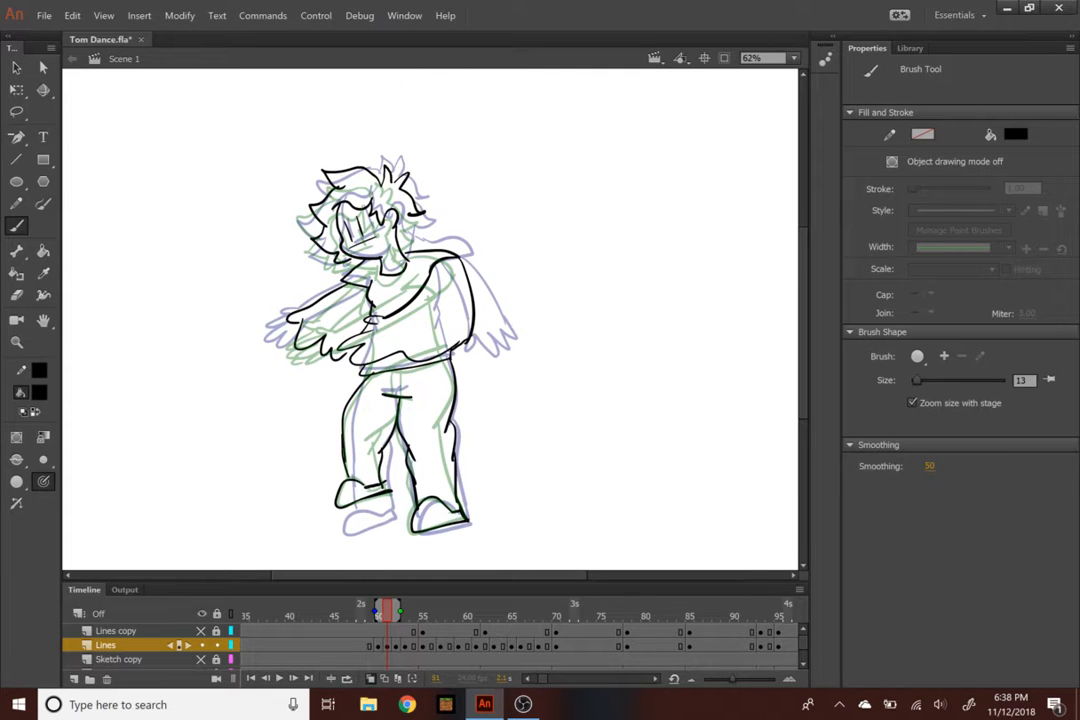
key("ctrl+equal")
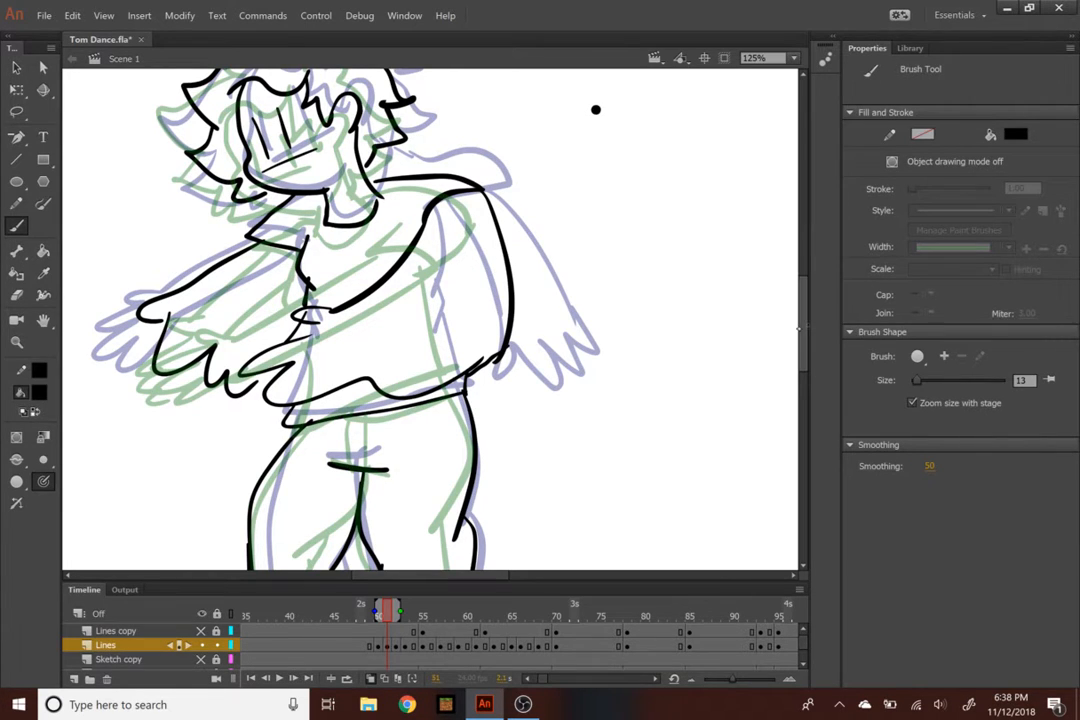
scroll(700, 300, "up", 2)
key("e")
left_click_drag(594, 176, 608, 163)
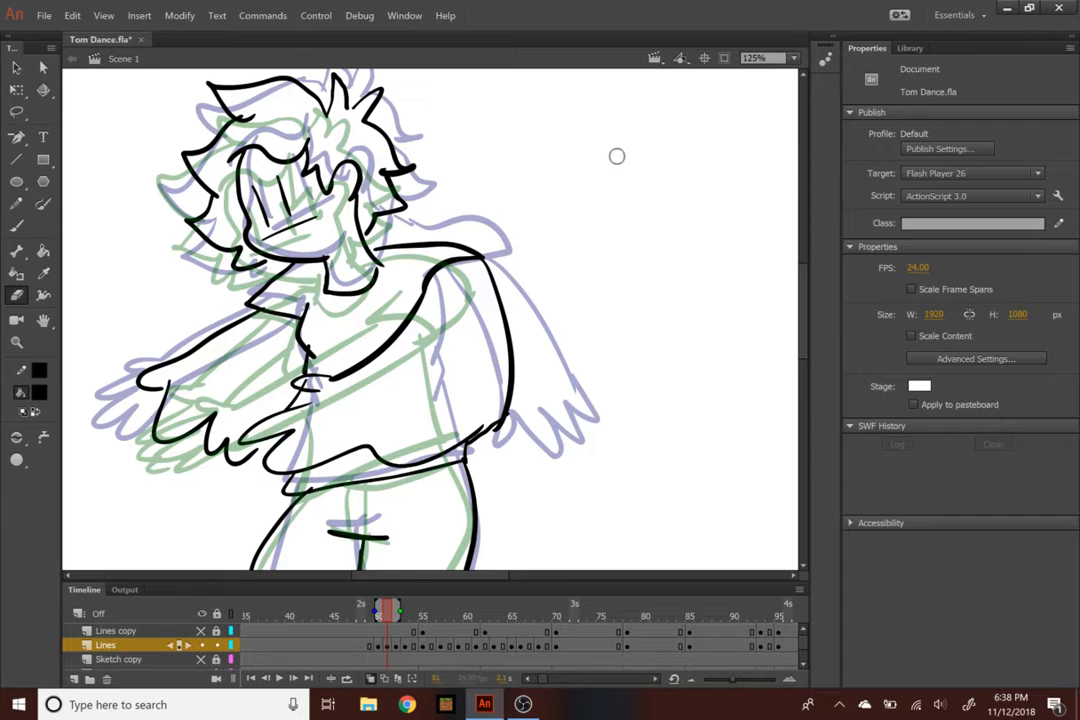
key("b")
key("ctrl+minus")
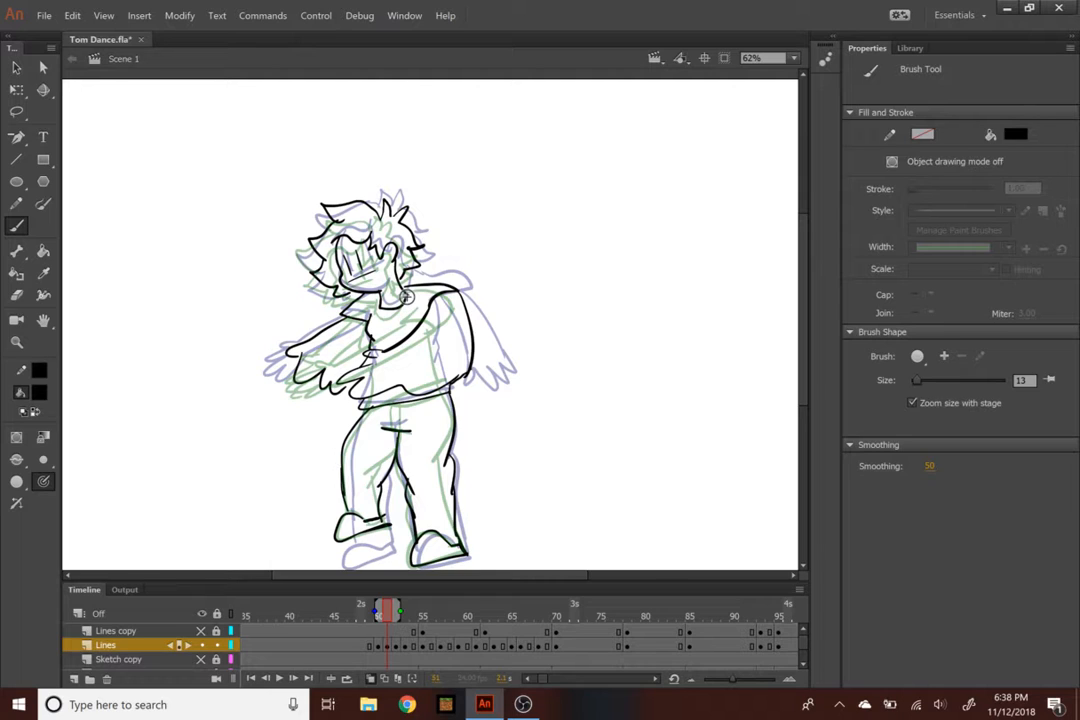
Play the animation from about frame 38 to check the motion with the new frame 51 drawing
left_click_drag(390, 619, 282, 614)
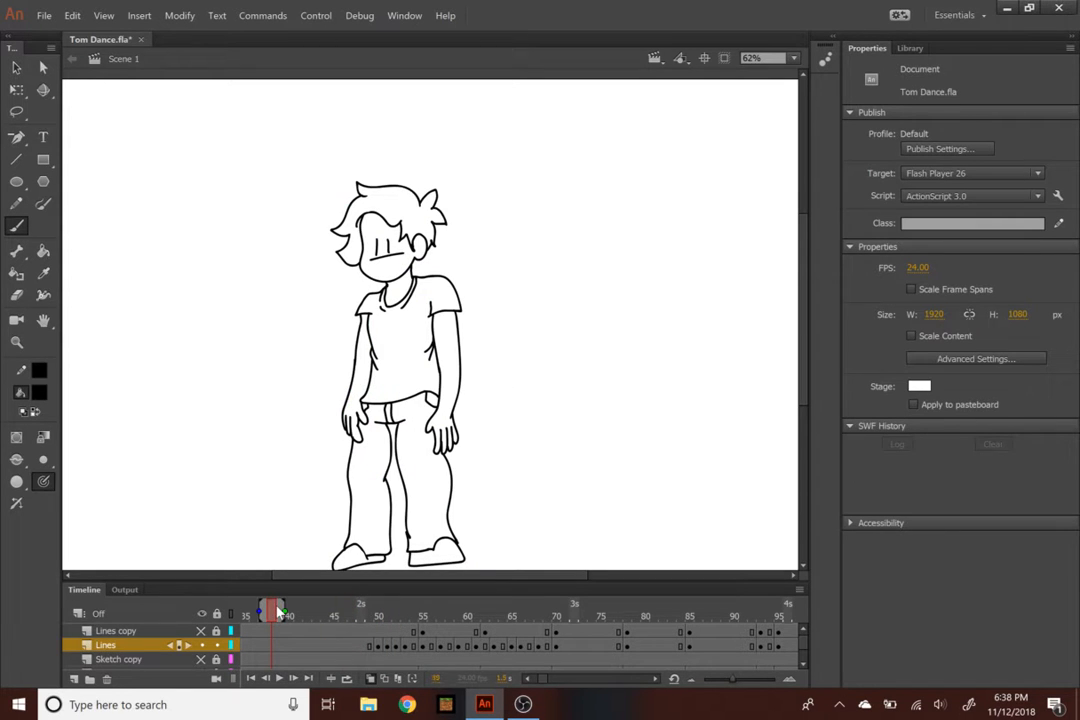
key("Return")
key("Return")
Remove the bent-knee pose that starts at frame 53 from the Lines layer
left_click_drag(358, 616, 418, 624)
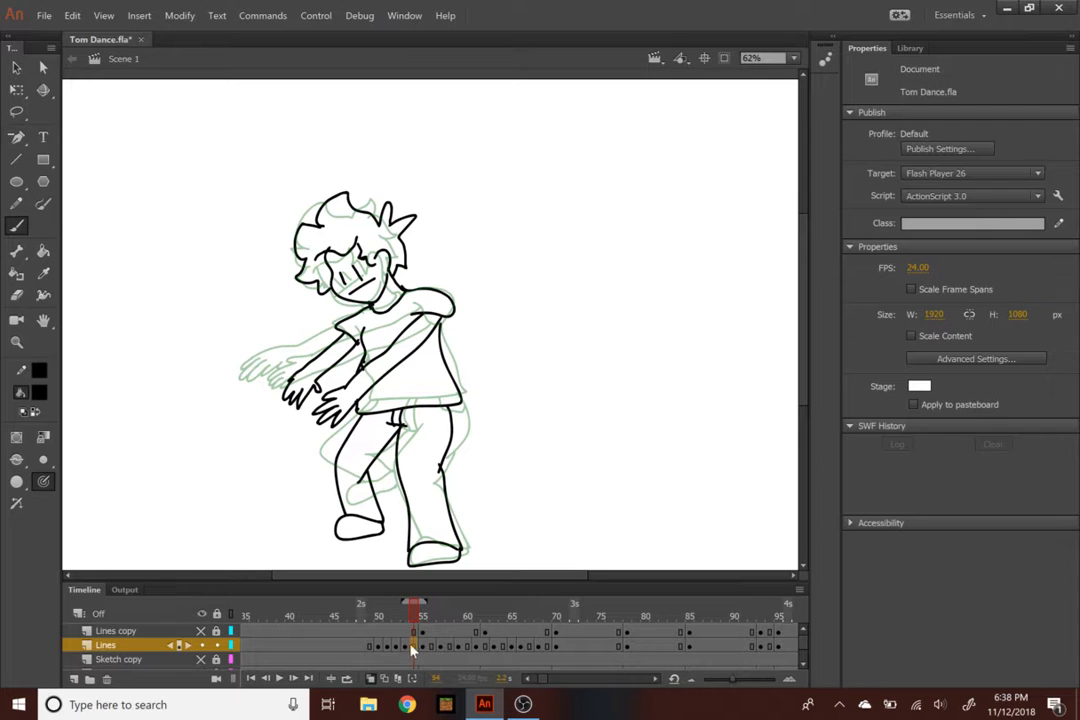
left_click(408, 647)
right_click(407, 646)
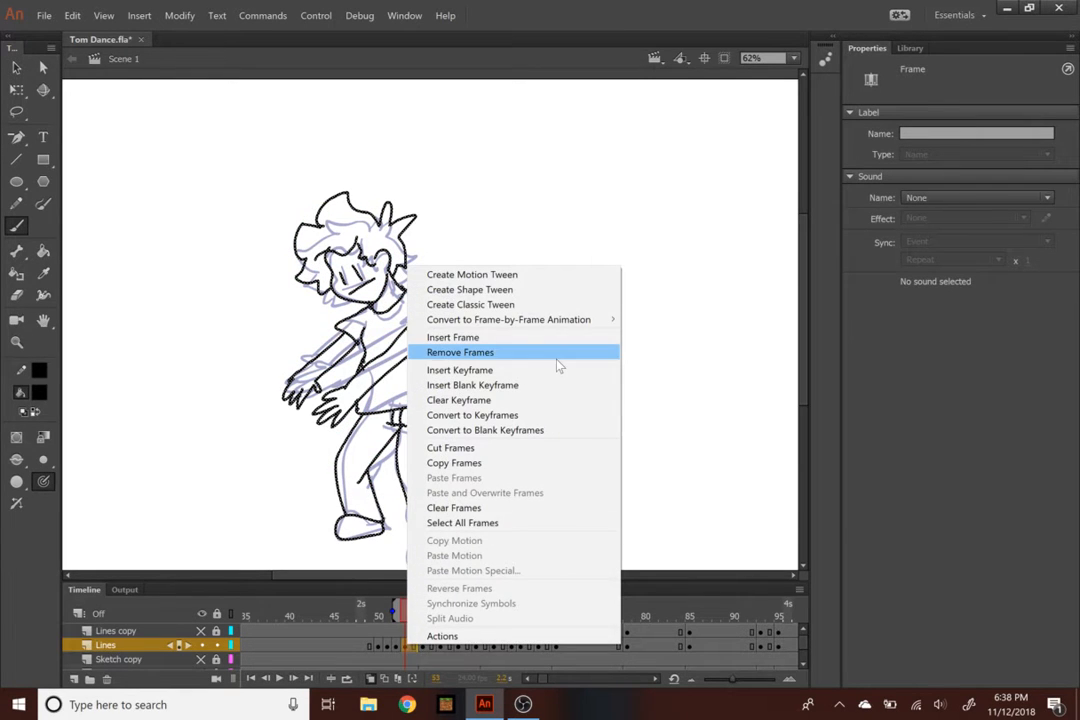
left_click(553, 355)
Play the animation from frame 39 and scrub through frame 50 to review the retimed motion
left_click(398, 648)
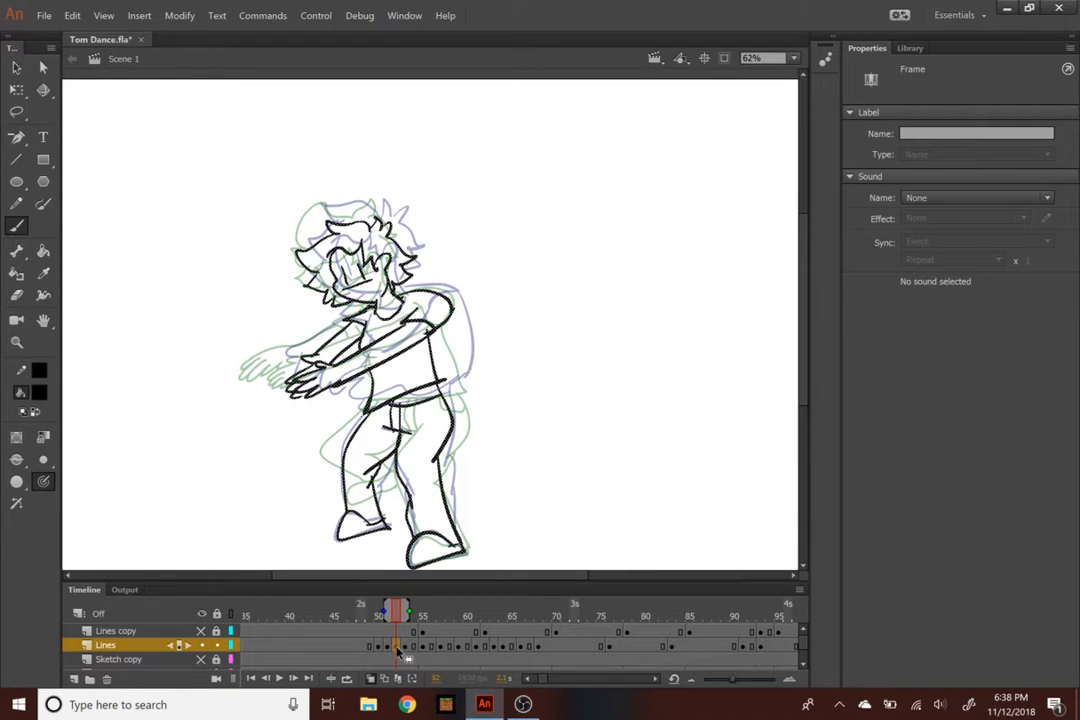
left_click_drag(398, 618, 283, 614)
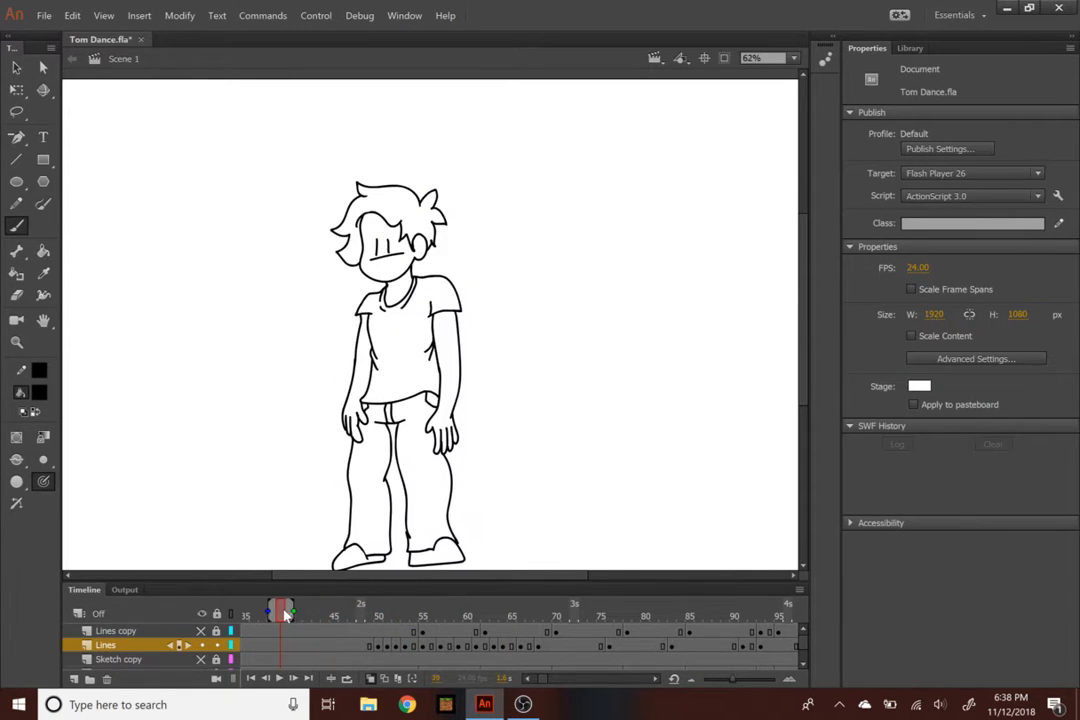
key("Return")
key("Return")
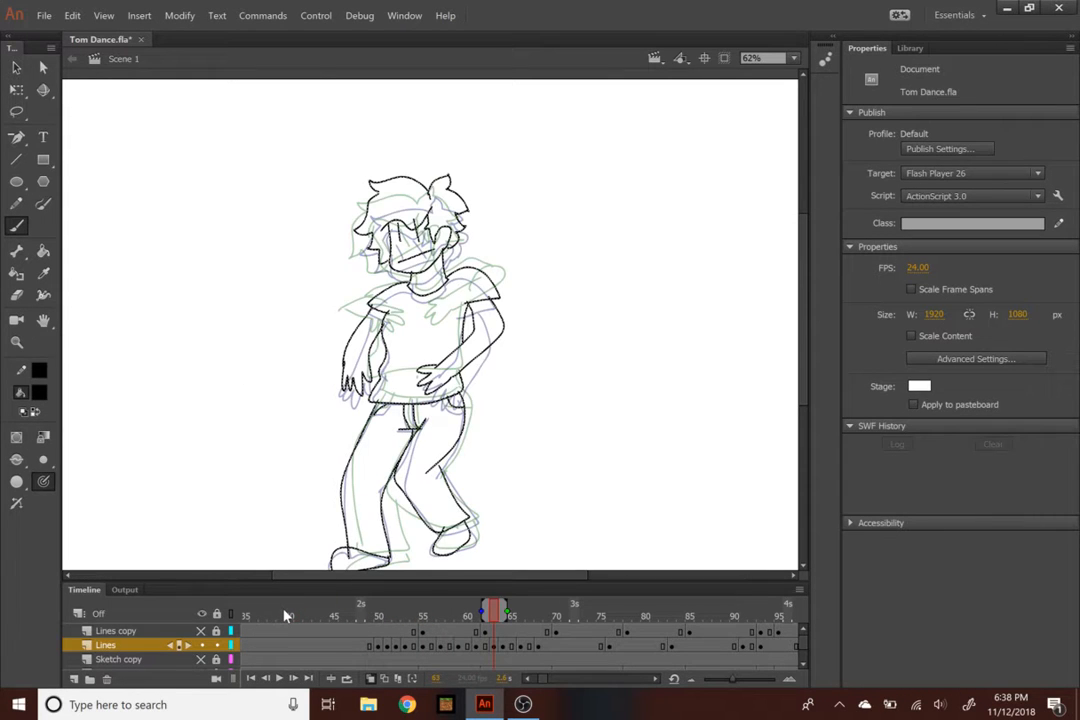
left_click(284, 614)
left_click_drag(284, 614, 376, 614)
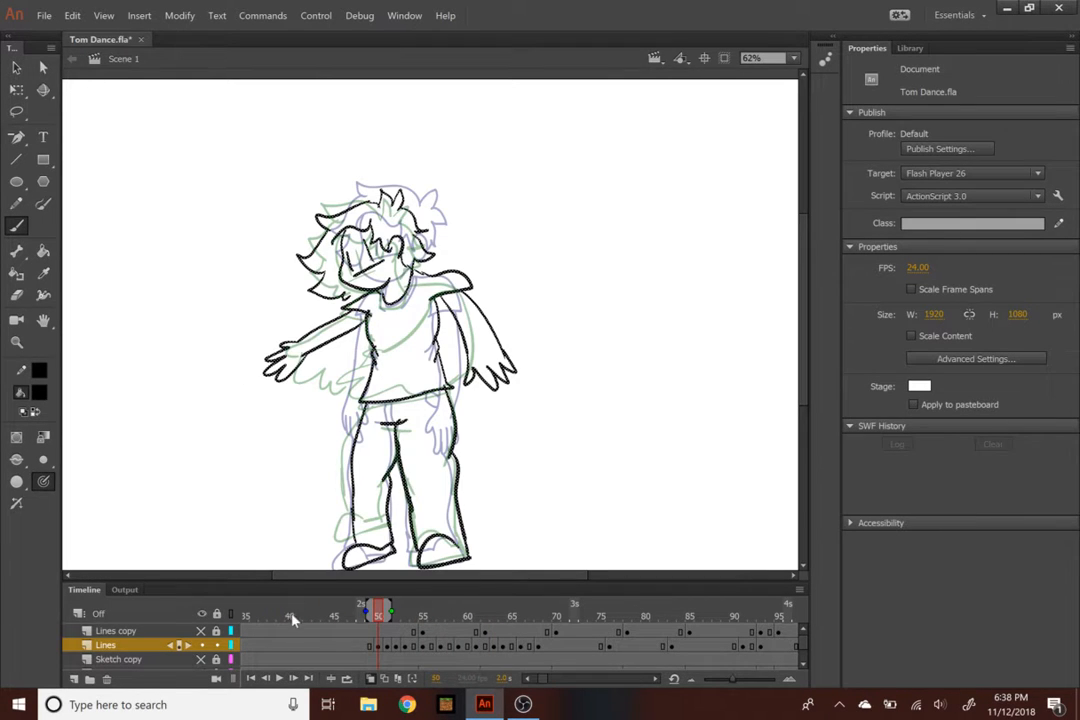
Extend the standing pose by one frame on the Lines layer and insert a blank keyframe at frame 50
left_click(372, 646)
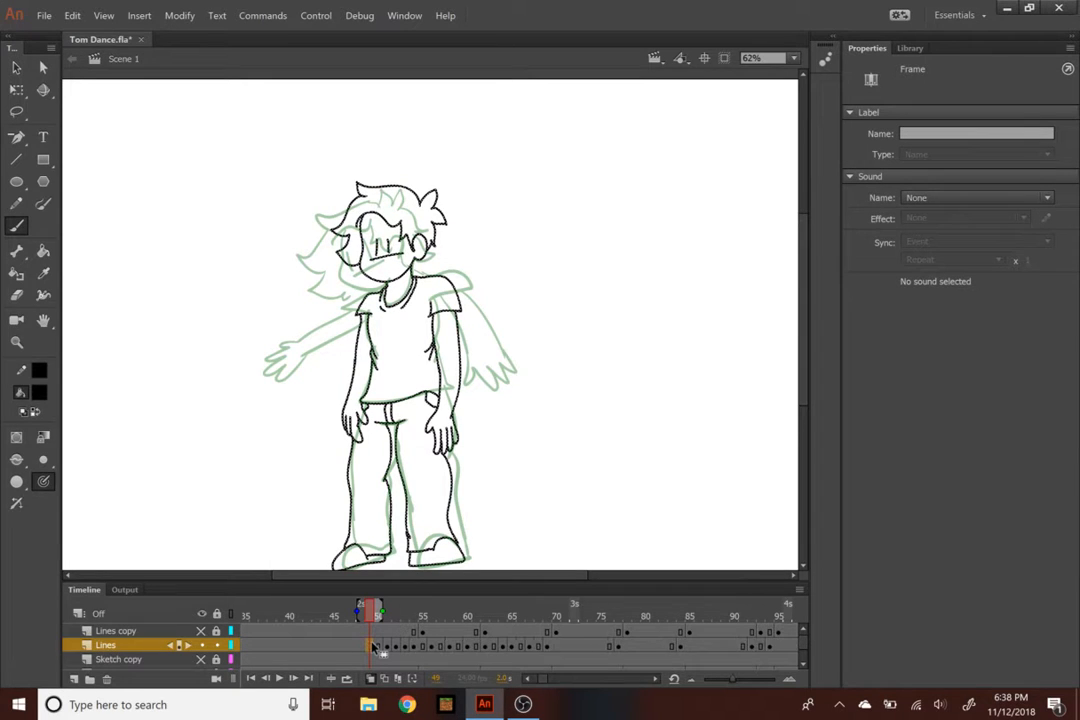
key("F5")
right_click(378, 647)
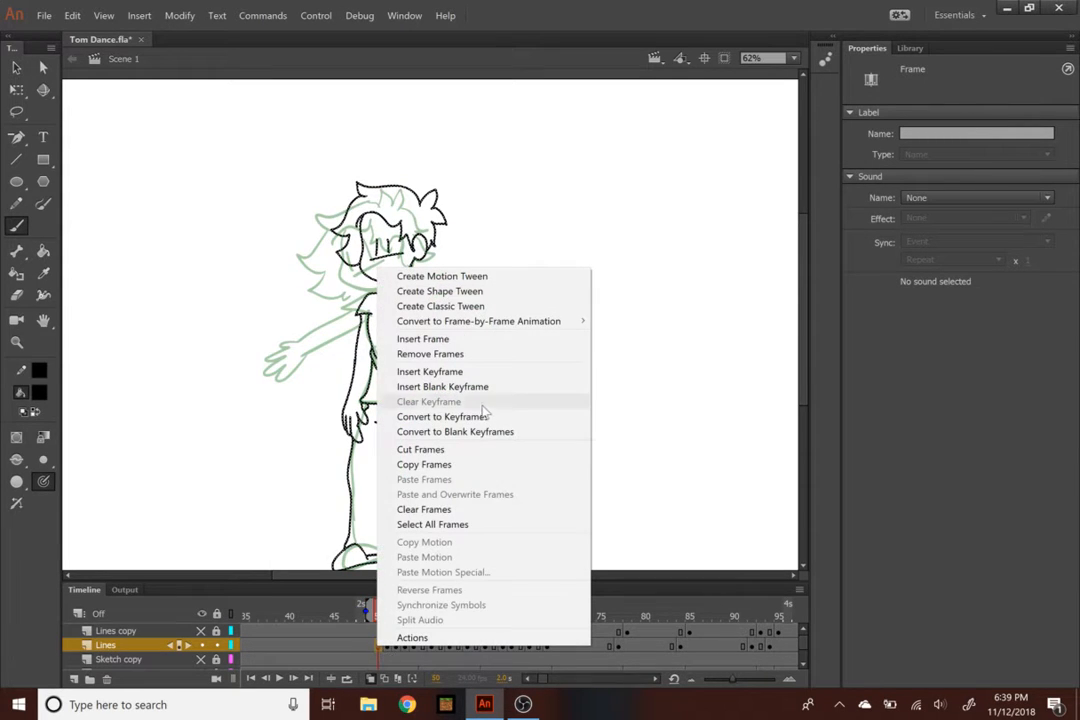
left_click(479, 386)
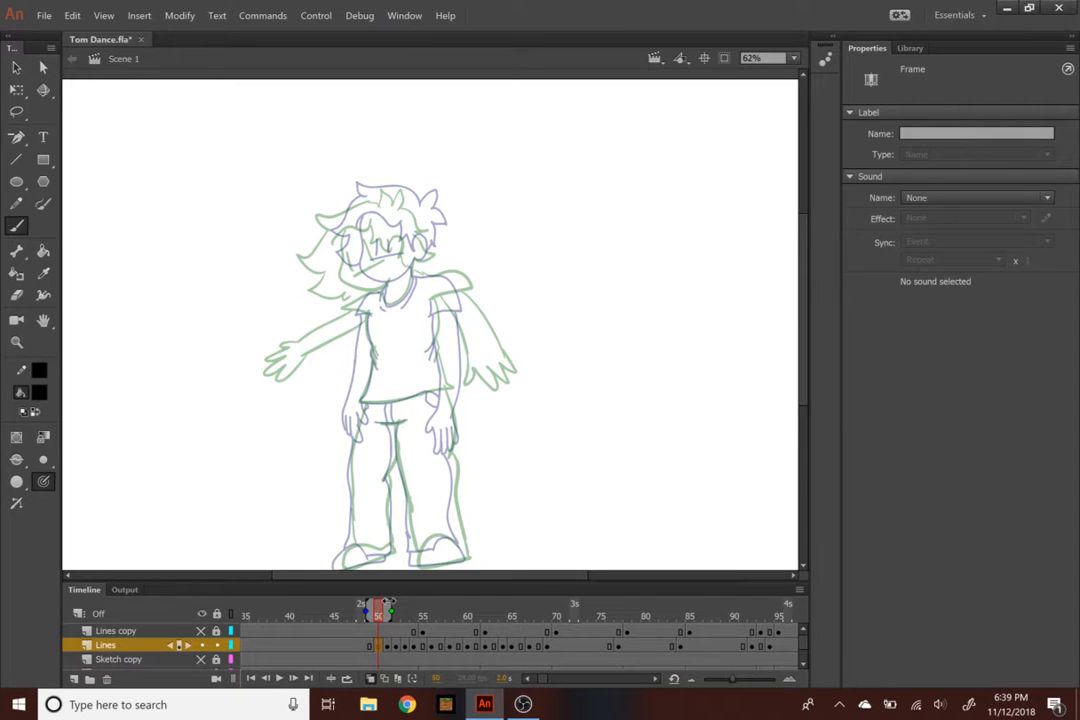
Close the Motion Presets panel to widen the stage area beside the frame 50 drawing
mouse_move(380, 614)
left_mouse_down()
mouse_move(325, 614)
mouse_move(377, 621)
left_mouse_up()
key("ctrl+equal")
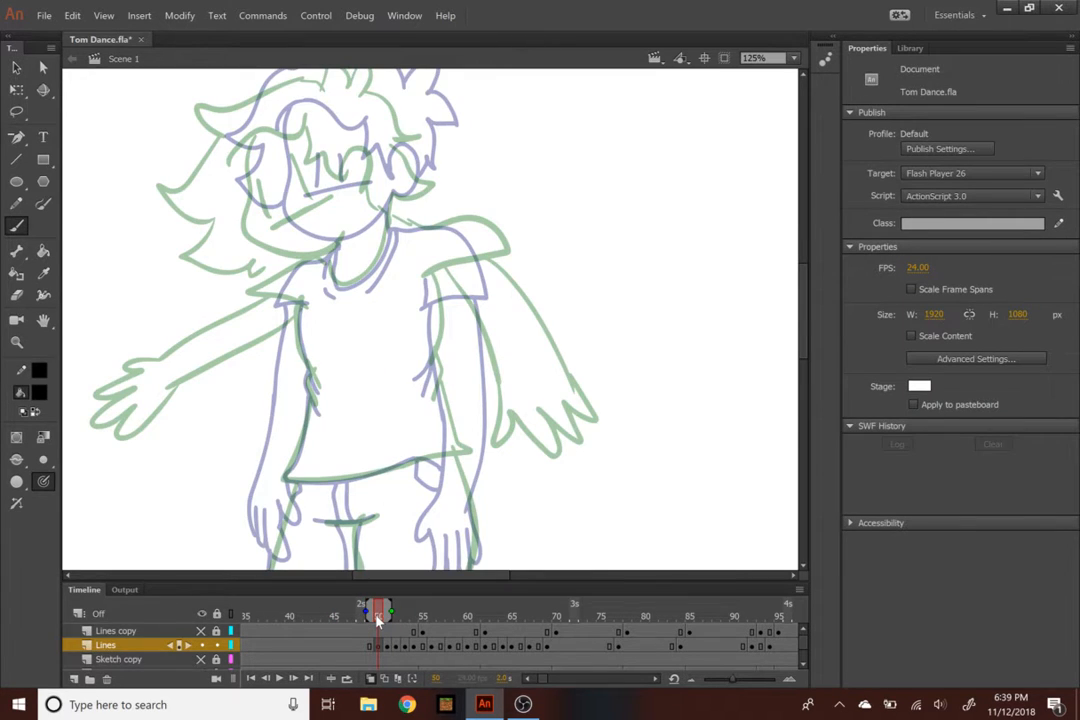
scroll(677, 280, "up", 2)
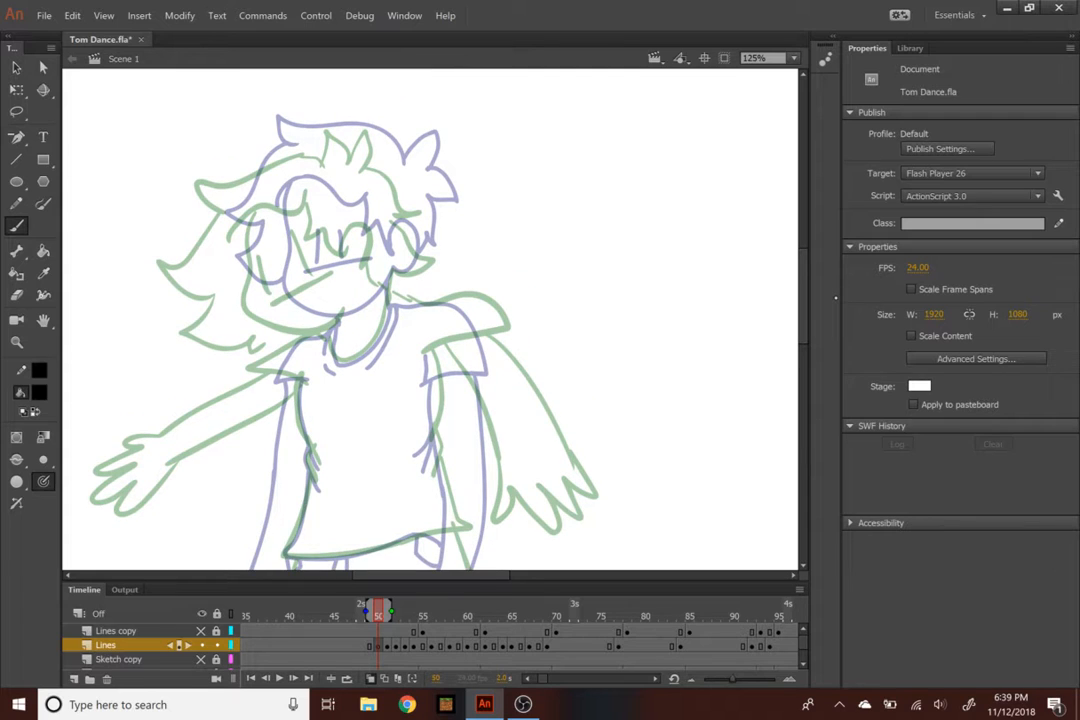
left_click_drag(810, 285, 804, 272)
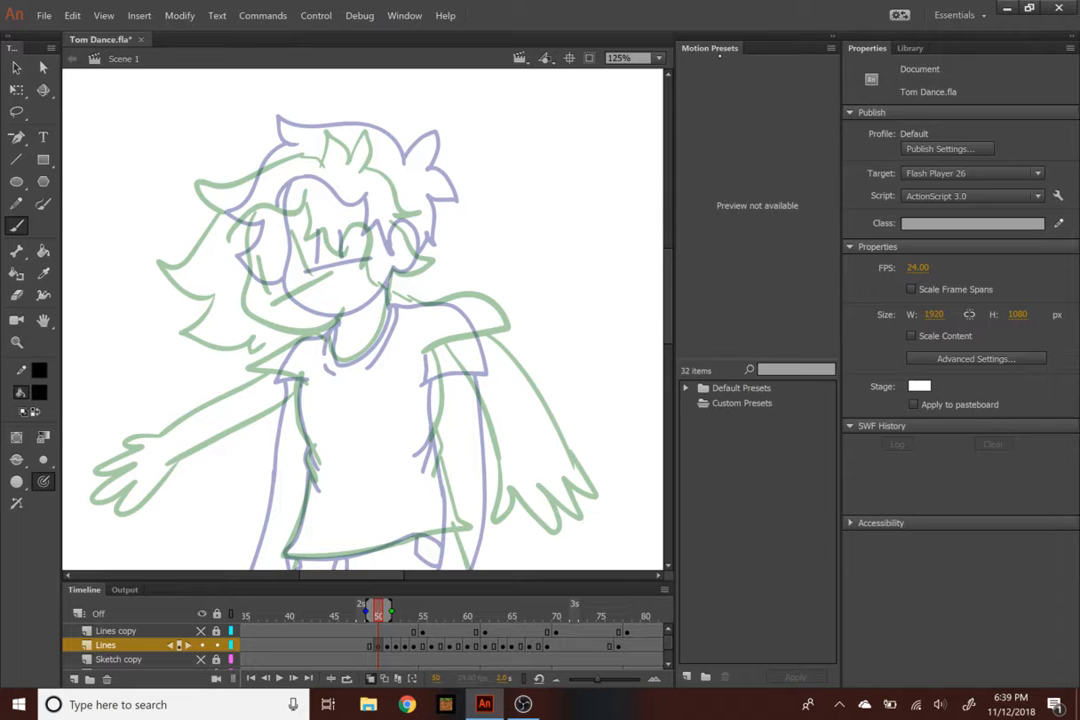
right_click(712, 48)
left_click(735, 50)
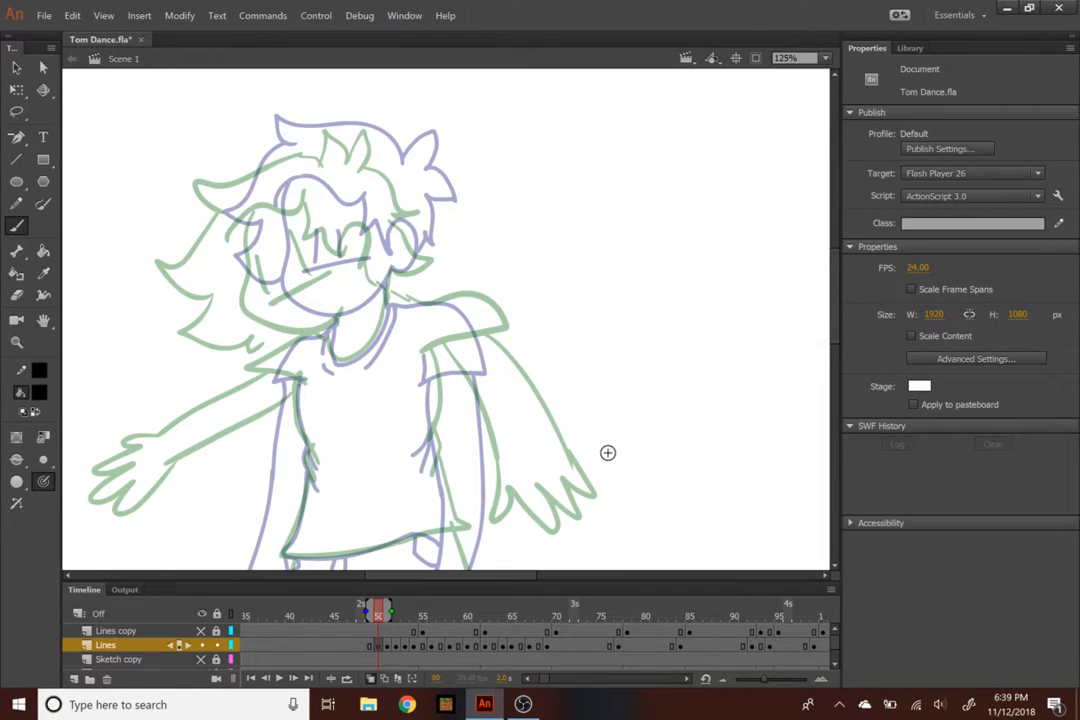
left_click_drag(451, 575, 406, 575)
key("ctrl+minus")
key("ctrl+minus")
key("ctrl+equal")
key("ctrl+equal")
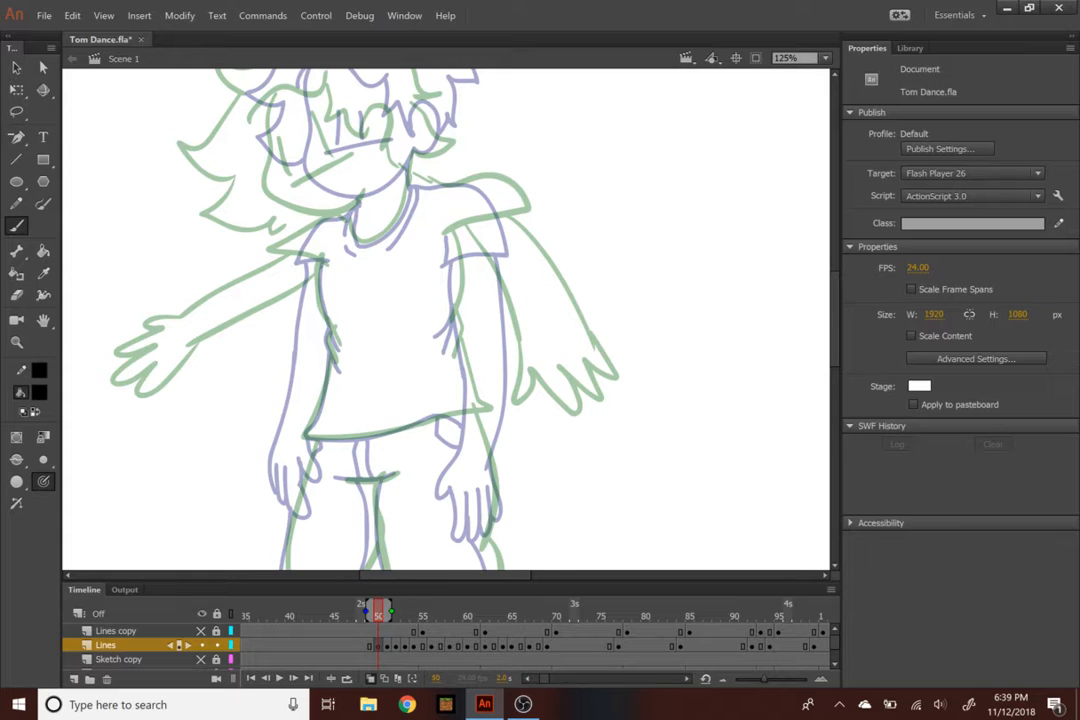
left_click_drag(448, 252, 505, 408)
key("ctrl+z")
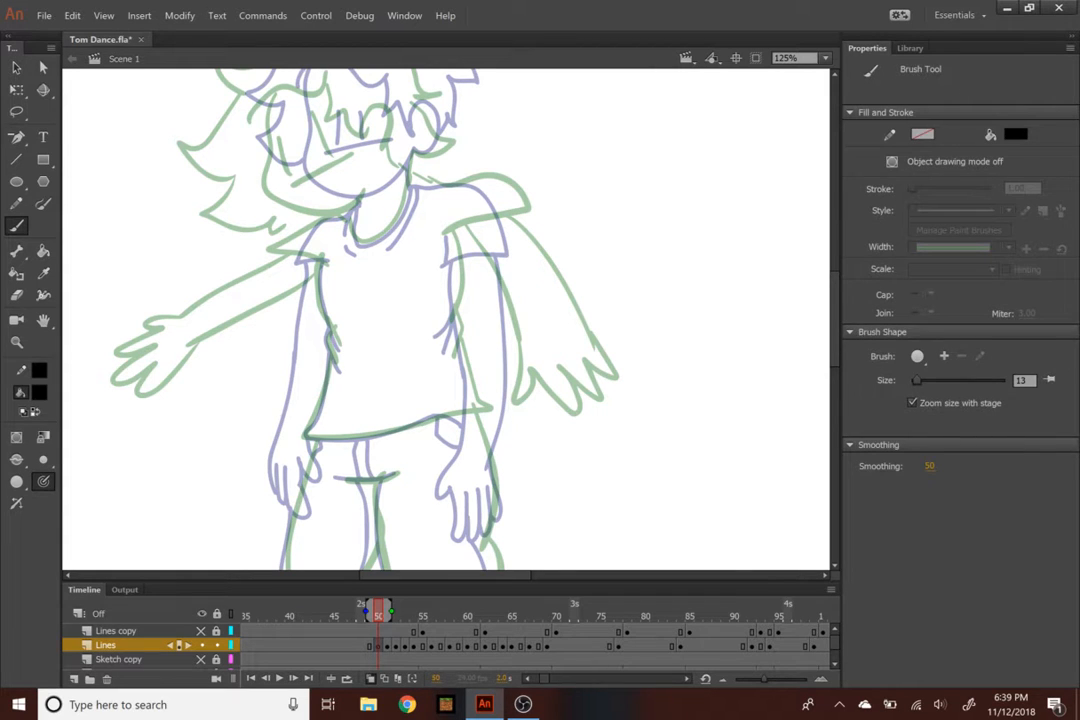
Draw the face outline from forehead to chin at frame 50 between the two ghosted heads
scroll(838, 312, "up", 4, "ctrl")
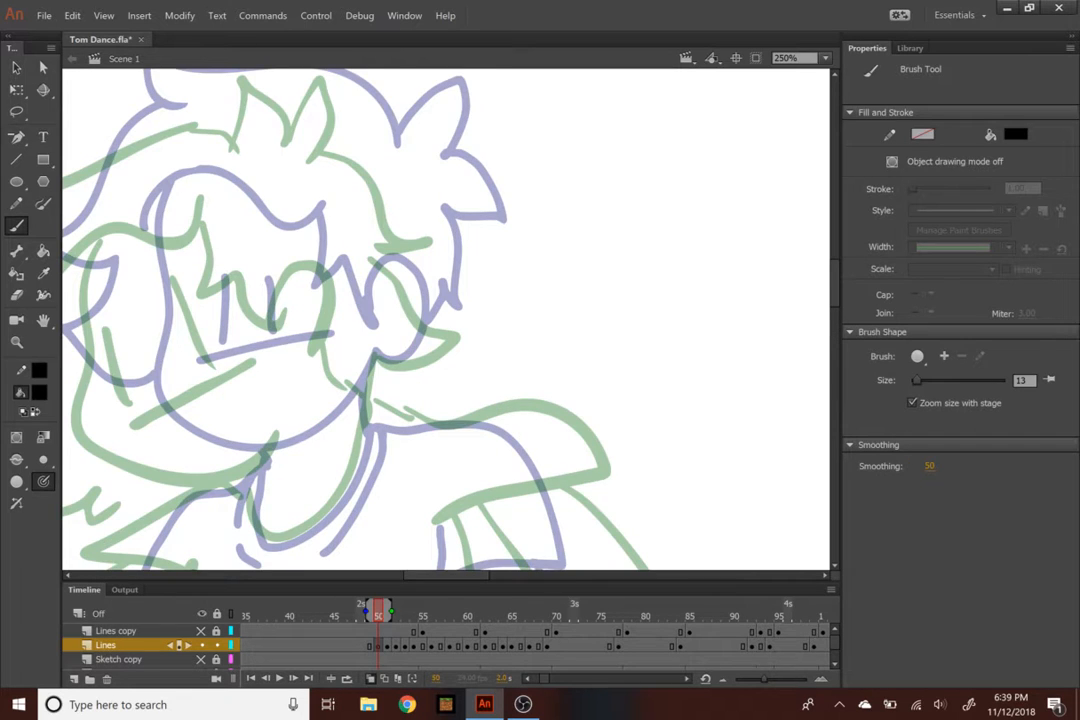
scroll(445, 320, "left", 5)
mouse_move(457, 190)
left_mouse_down()
mouse_move(441, 229)
mouse_move(583, 466)
mouse_move(639, 451)
left_mouse_up()
key("ctrl+z")
mouse_move(450, 215)
left_mouse_down()
mouse_move(439, 302)
mouse_move(438, 376)
mouse_move(605, 440)
left_mouse_up()
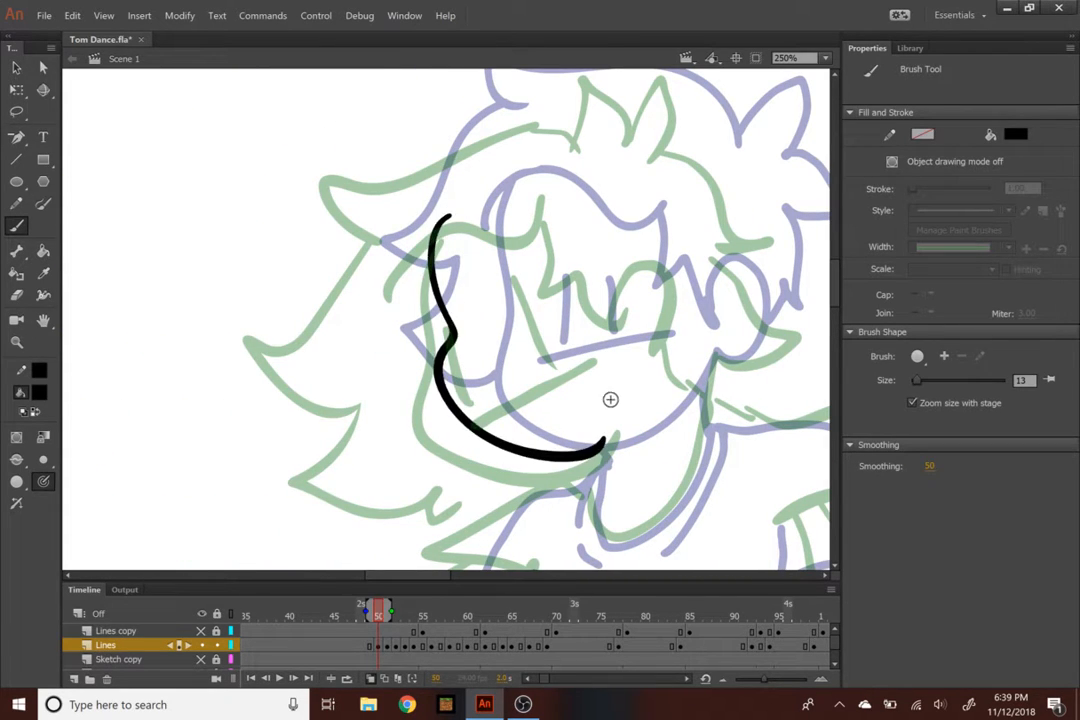
Draw the two eyes and the slanted mouth inside the frame 50 face outline
left_click_drag(462, 302, 497, 375)
left_click_drag(510, 277, 548, 340)
left_click_drag(487, 407, 575, 362)
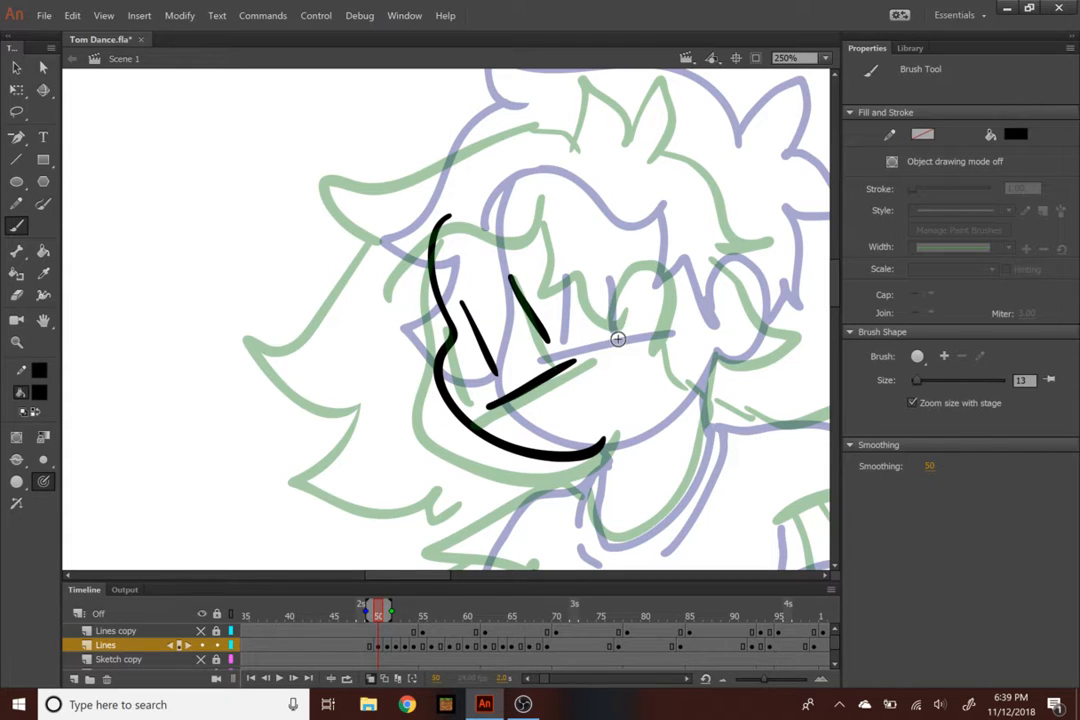
Draw the ear, the wavy fringe and the spiky outer hair of the frame 50 head between the ghosted poses
mouse_move(635, 290)
left_mouse_down()
mouse_move(672, 260)
mouse_move(698, 318)
mouse_move(680, 345)
left_mouse_up()
mouse_move(548, 275)
left_mouse_down()
mouse_move(601, 282)
mouse_move(625, 318)
left_mouse_up()
mouse_move(575, 185)
left_mouse_down()
mouse_move(494, 230)
mouse_move(402, 245)
left_mouse_up()
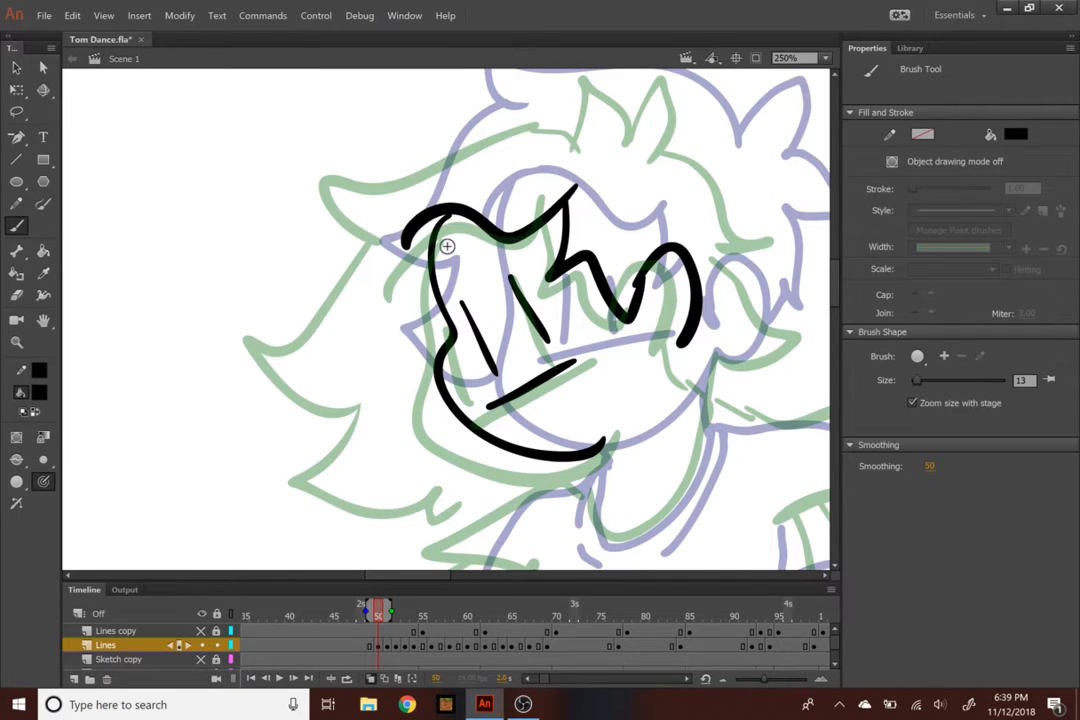
key("ctrl+minus")
mouse_move(512, 228)
left_mouse_down()
mouse_move(405, 231)
mouse_move(360, 326)
mouse_move(482, 400)
mouse_move(505, 205)
mouse_move(555, 225)
mouse_move(590, 316)
left_mouse_up()
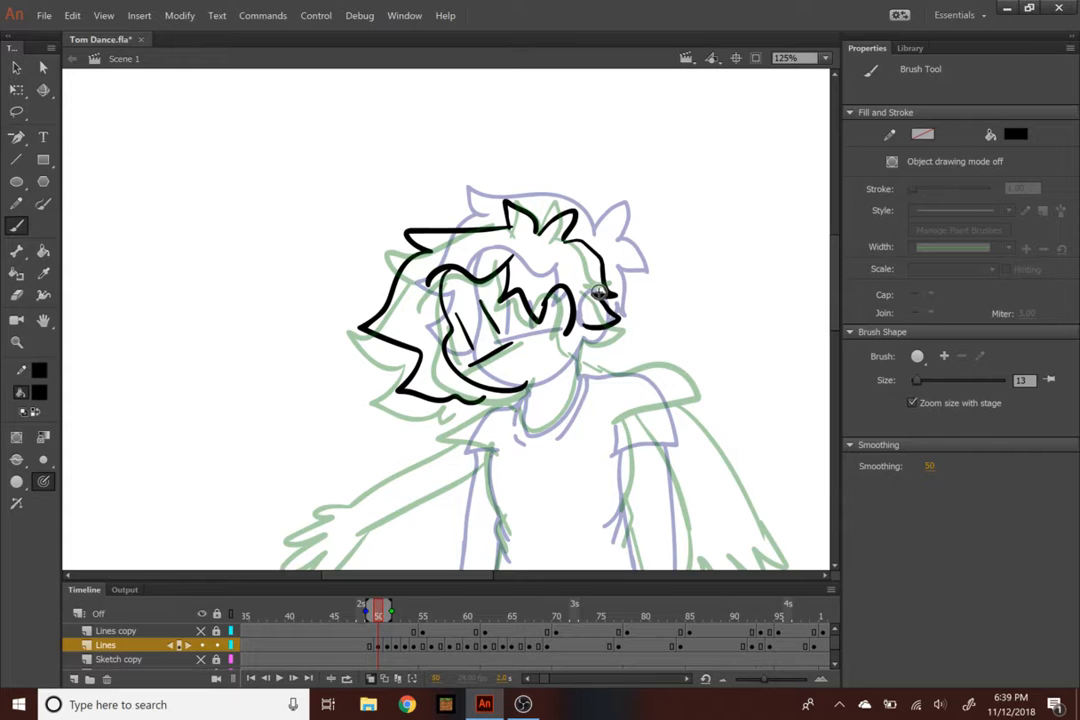
Draw the neck, collar, right-hand shoulder, sleeve and upper arm lines of the frame 50 pose
scroll(600, 300, "down", 3)
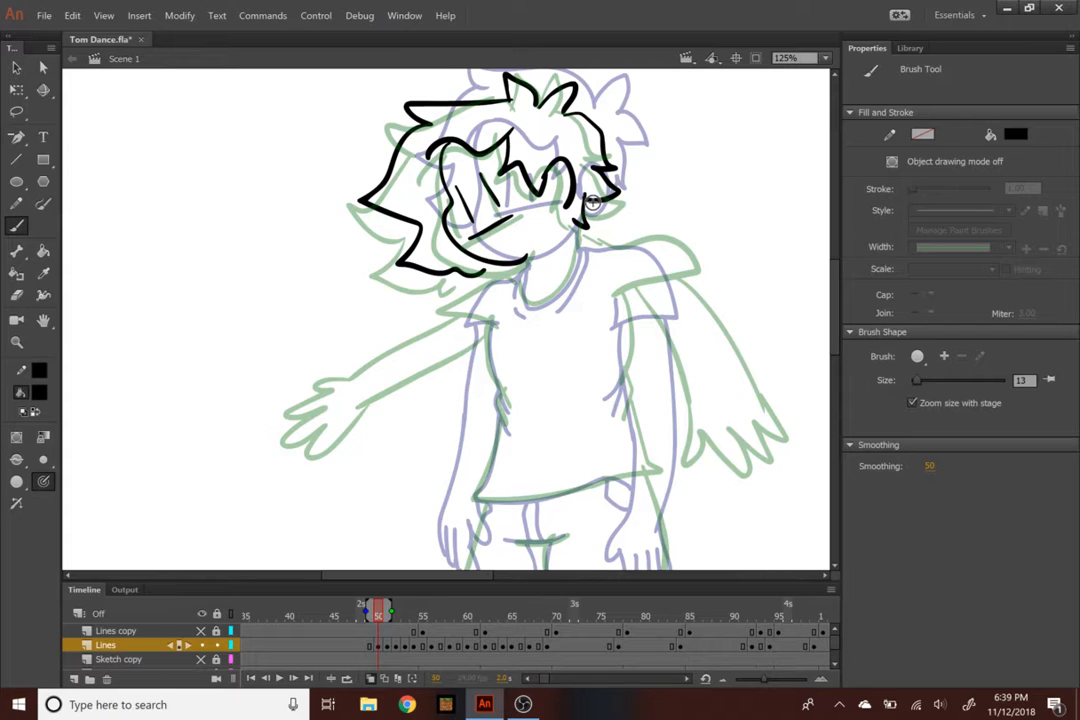
mouse_move(592, 202)
left_mouse_down()
mouse_move(556, 290)
mouse_move(521, 284)
left_mouse_up()
key("ctrl+z")
left_click_drag(577, 254, 521, 284)
mouse_move(577, 244)
left_mouse_down()
mouse_move(648, 247)
mouse_move(663, 273)
left_mouse_up()
mouse_move(597, 306)
left_mouse_down()
mouse_move(662, 277)
mouse_move(716, 438)
mouse_move(659, 449)
left_mouse_up()
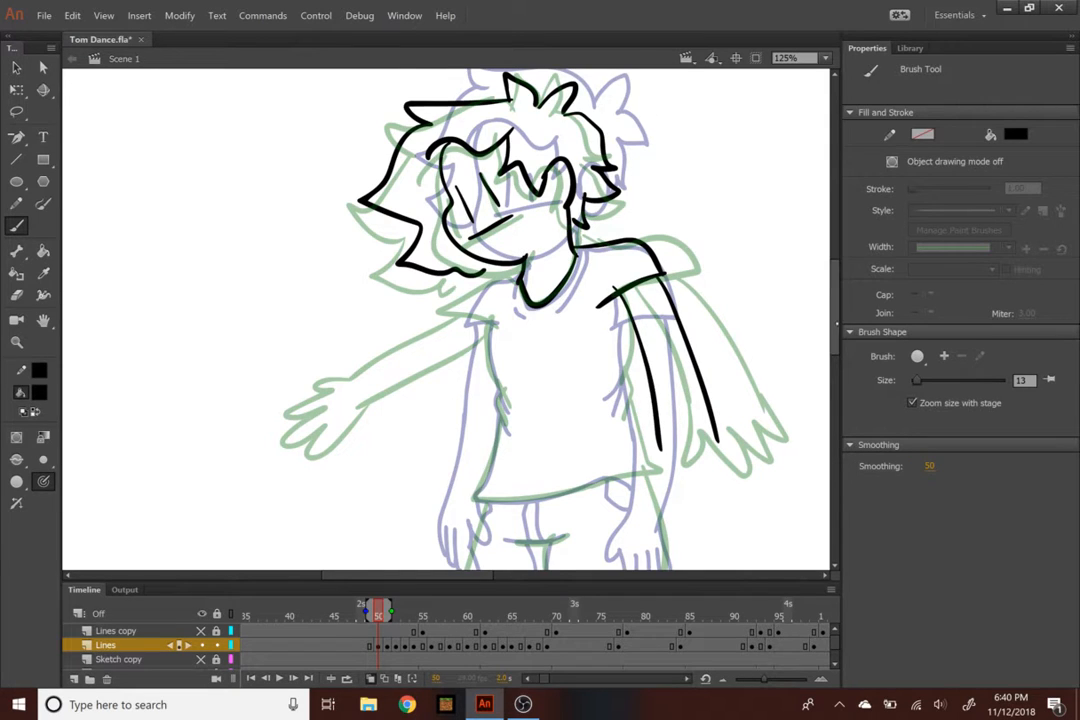
Finish the right-hand arm down to the wrist and draw its hanging hand with fingers
scroll(446, 320, "down", 3)
left_click_drag(640, 278, 663, 396)
key("ctrl+z")
left_click_drag(640, 276, 664, 395)
mouse_move(709, 303)
left_mouse_down()
mouse_move(715, 375)
mouse_move(665, 417)
mouse_move(669, 455)
mouse_move(717, 364)
left_mouse_up()
key("ctrl+z")
mouse_move(663, 396)
left_mouse_down()
mouse_move(650, 428)
mouse_move(685, 440)
mouse_move(708, 410)
mouse_move(720, 349)
left_mouse_up()
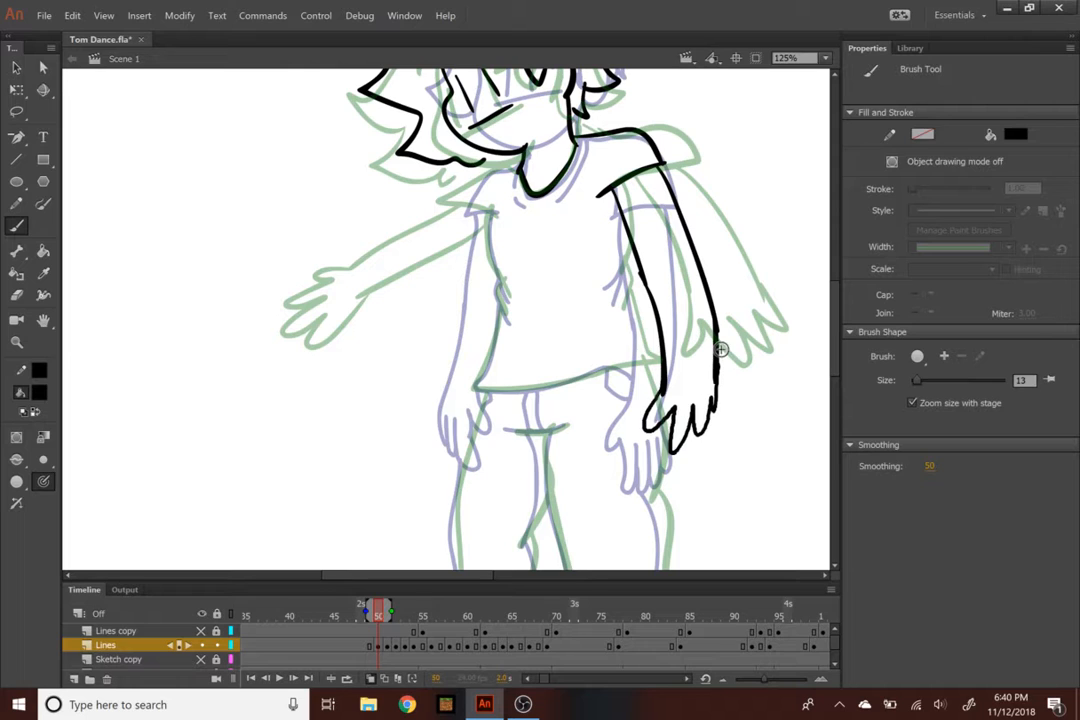
Draw the left-hand sleeve and outstretched arm, and redraw its hand with spread fingers
left_click_drag(525, 150, 447, 202)
mouse_move(448, 204)
left_mouse_down()
mouse_move(510, 228)
mouse_move(381, 294)
left_mouse_up()
mouse_move(493, 222)
left_mouse_down()
mouse_move(446, 272)
mouse_move(427, 318)
left_mouse_up()
mouse_move(325, 262)
left_mouse_down()
mouse_move(290, 295)
mouse_move(370, 290)
left_mouse_up()
key("ctrl+z")
mouse_move(420, 320)
left_mouse_down()
mouse_move(375, 343)
mouse_move(340, 312)
mouse_move(331, 354)
mouse_move(380, 340)
left_mouse_up()
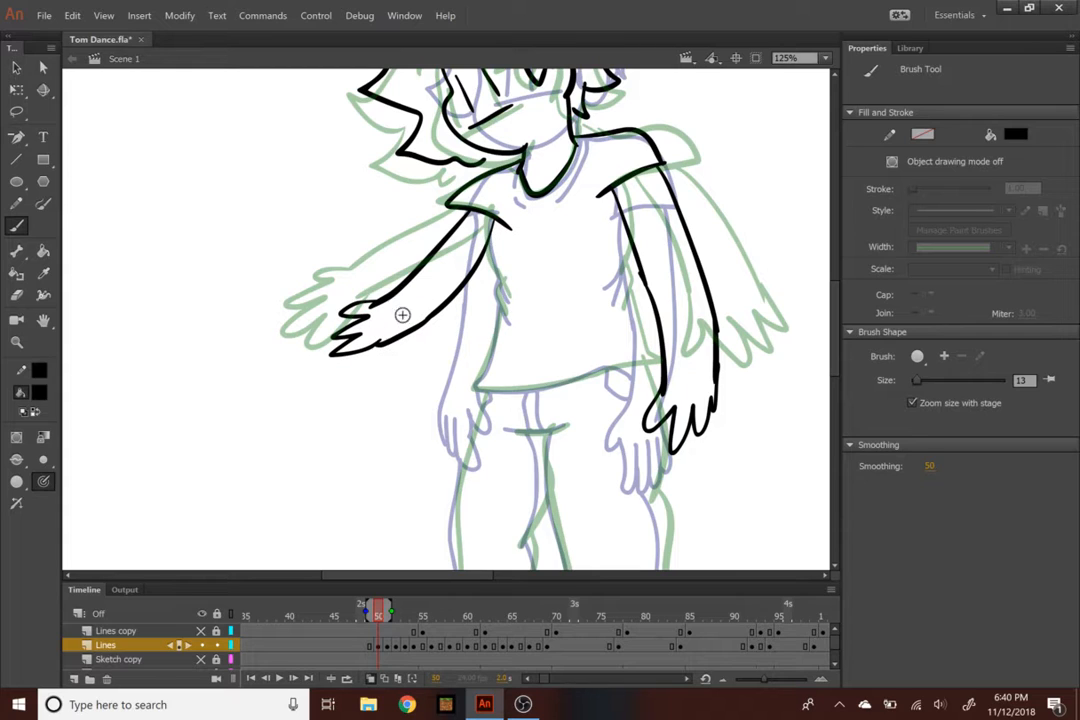
key("ctrl+z")
key("ctrl+z")
mouse_move(368, 305)
left_mouse_down()
mouse_move(337, 321)
mouse_move(351, 329)
mouse_move(338, 358)
left_mouse_up()
Draw the shirt's sides with fold marks and its slanted bottom hem
mouse_move(503, 305)
left_mouse_down()
mouse_move(475, 393)
mouse_move(632, 358)
left_mouse_up()
left_click_drag(629, 256, 620, 302)
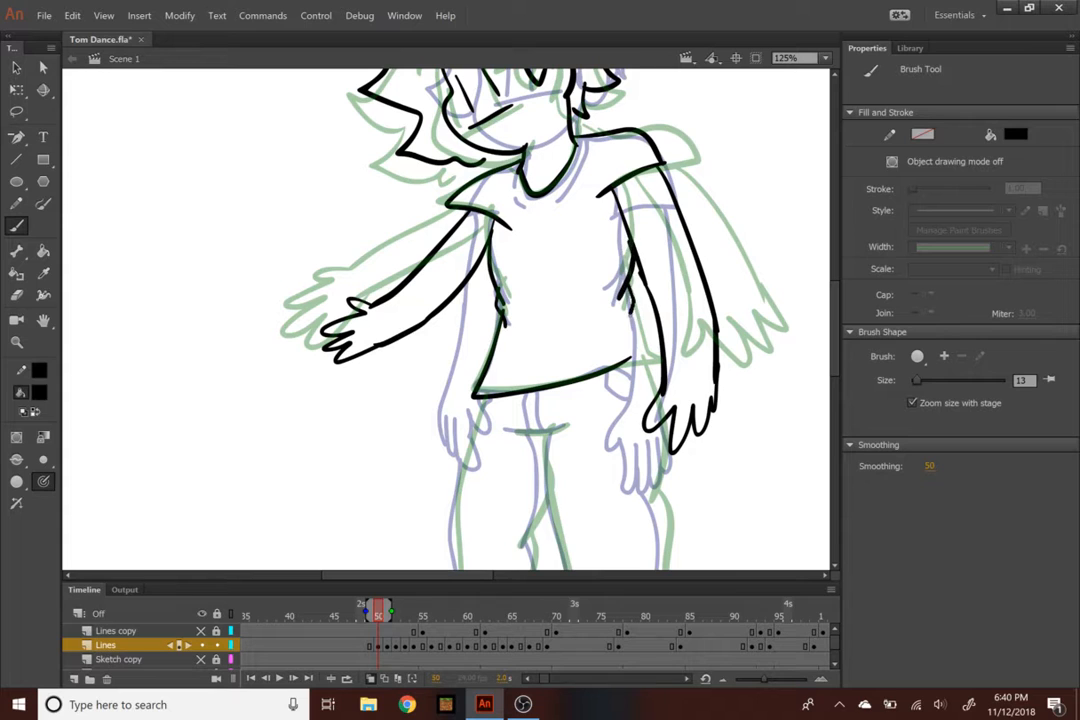
key("ctrl+minus")
key("ctrl+equal")
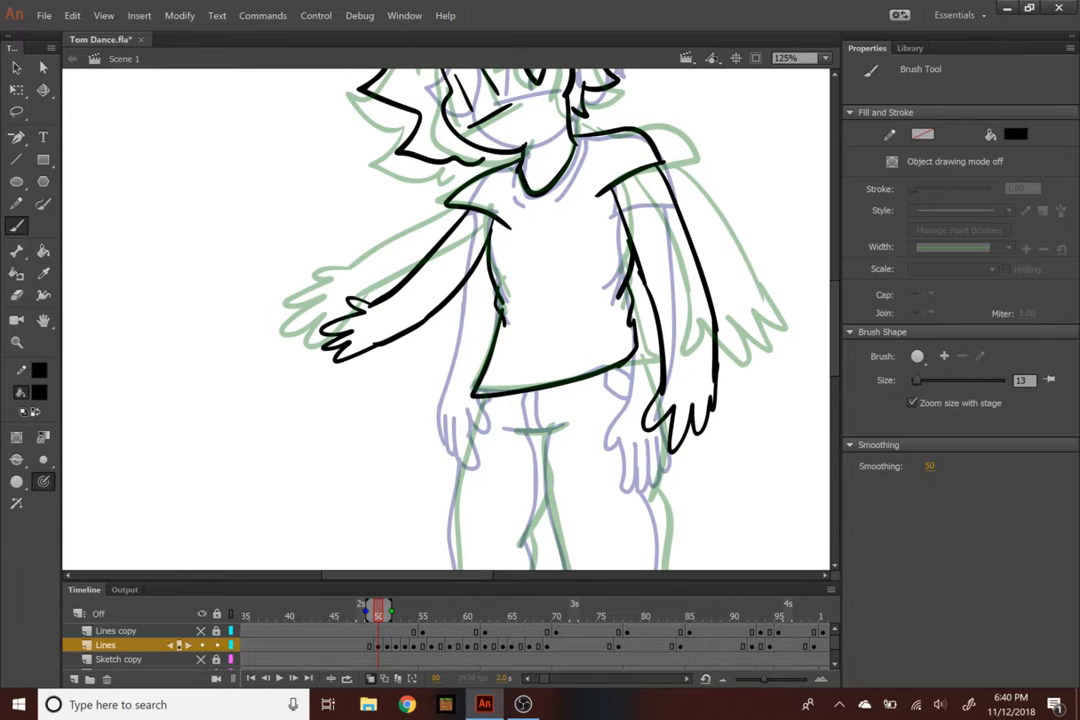
Draw the outer line of the right-hand trouser leg and the shoe beneath it
scroll(828, 330, "down", 5)
mouse_move(634, 190)
left_mouse_down()
mouse_move(666, 514)
mouse_move(642, 488)
mouse_move(590, 545)
left_mouse_up()
key("ctrl+z")
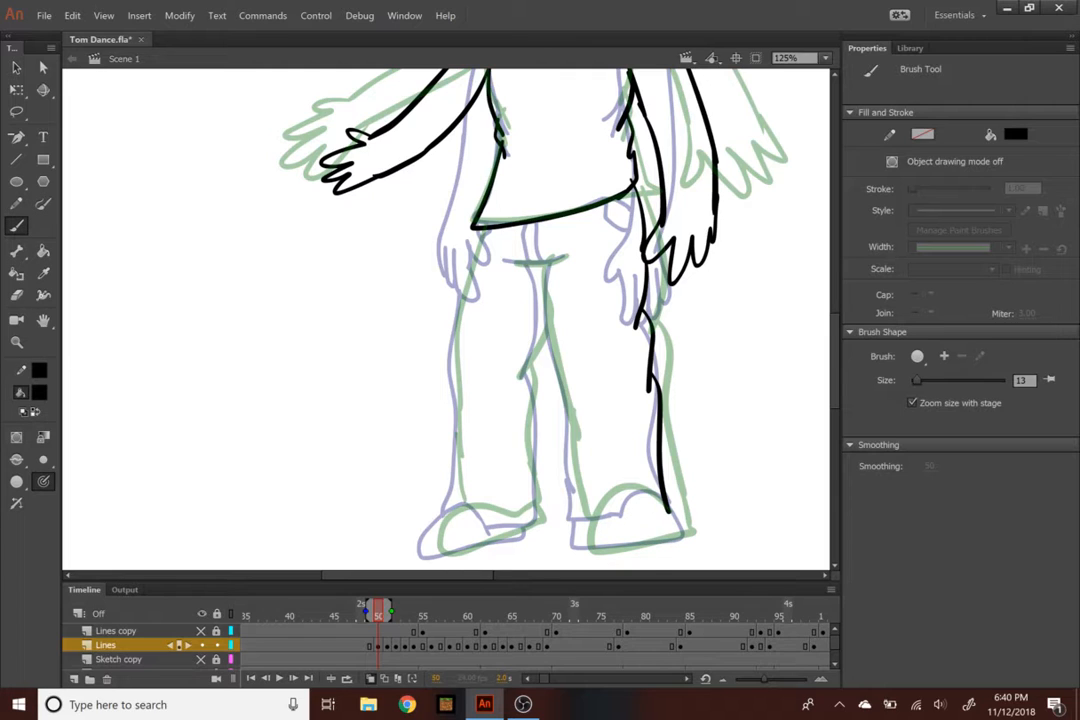
key("v")
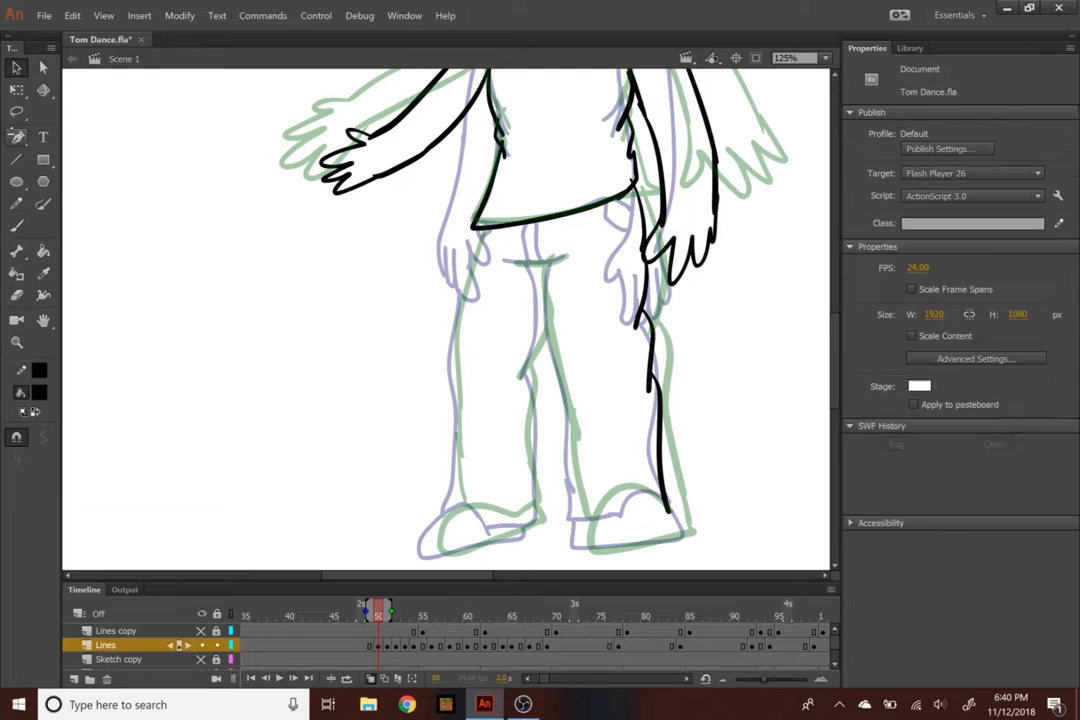
key("y")
key("b")
mouse_move(634, 480)
left_mouse_down()
mouse_move(674, 528)
mouse_move(565, 549)
left_mouse_up()
Draw the crotch and inner leg lines, the left-hand shoe and the left-hand outer trouser line
mouse_move(545, 258)
left_mouse_down()
mouse_move(566, 416)
mouse_move(614, 511)
left_mouse_up()
mouse_move(572, 261)
left_mouse_down()
mouse_move(527, 271)
mouse_move(542, 265)
mouse_move(523, 364)
mouse_move(543, 493)
mouse_move(536, 513)
mouse_move(477, 519)
mouse_move(483, 526)
mouse_move(441, 509)
mouse_move(446, 548)
mouse_move(527, 517)
left_mouse_up()
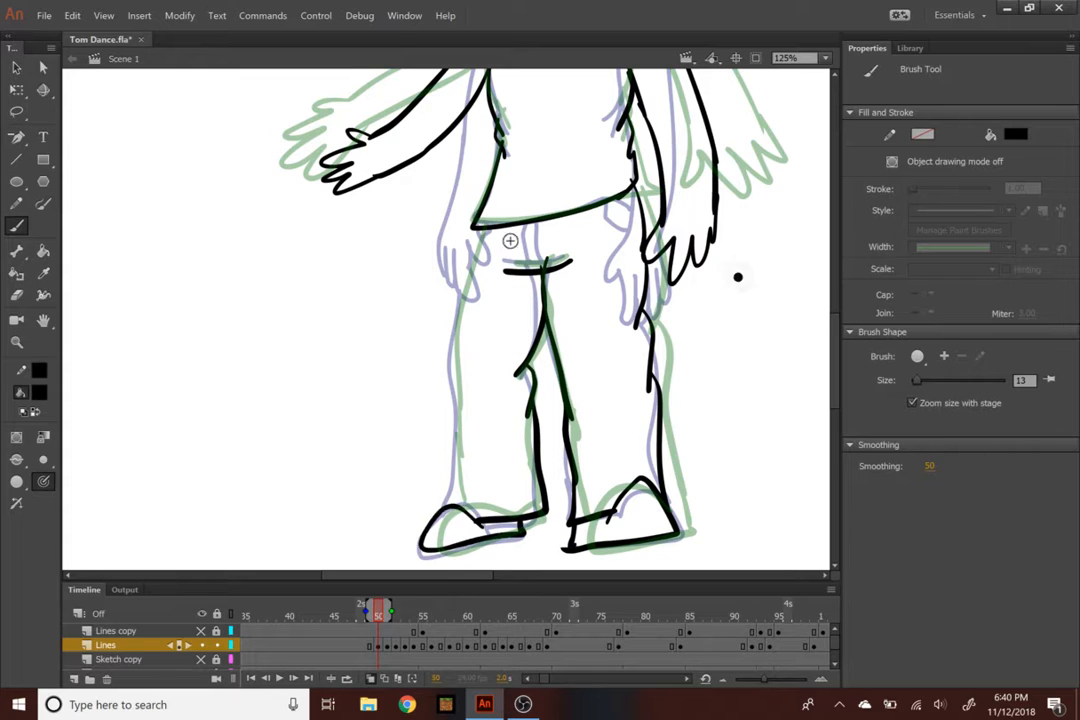
mouse_move(481, 232)
left_mouse_down()
mouse_move(461, 290)
mouse_move(469, 379)
mouse_move(459, 378)
mouse_move(452, 506)
left_mouse_up()
key("ctrl+minus")
key("ctrl+equal")
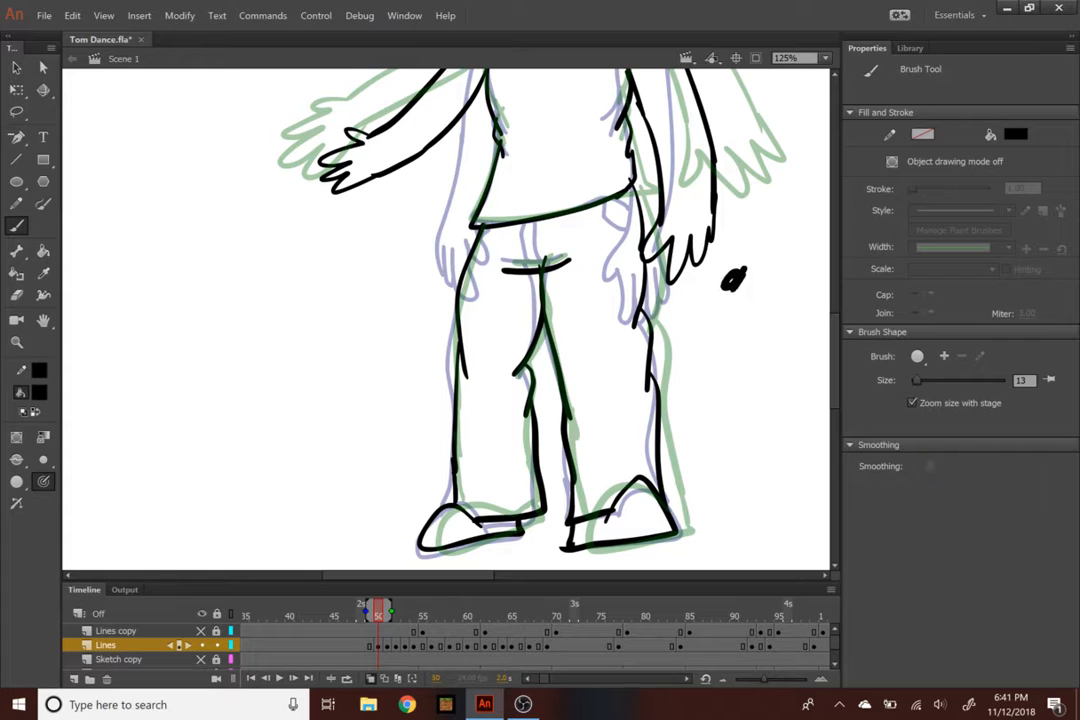
Erase the stray blob beside the figure and add the trouser fly and pocket lines below the hem
key("e")
key("b")
left_click_drag(538, 222, 536, 263)
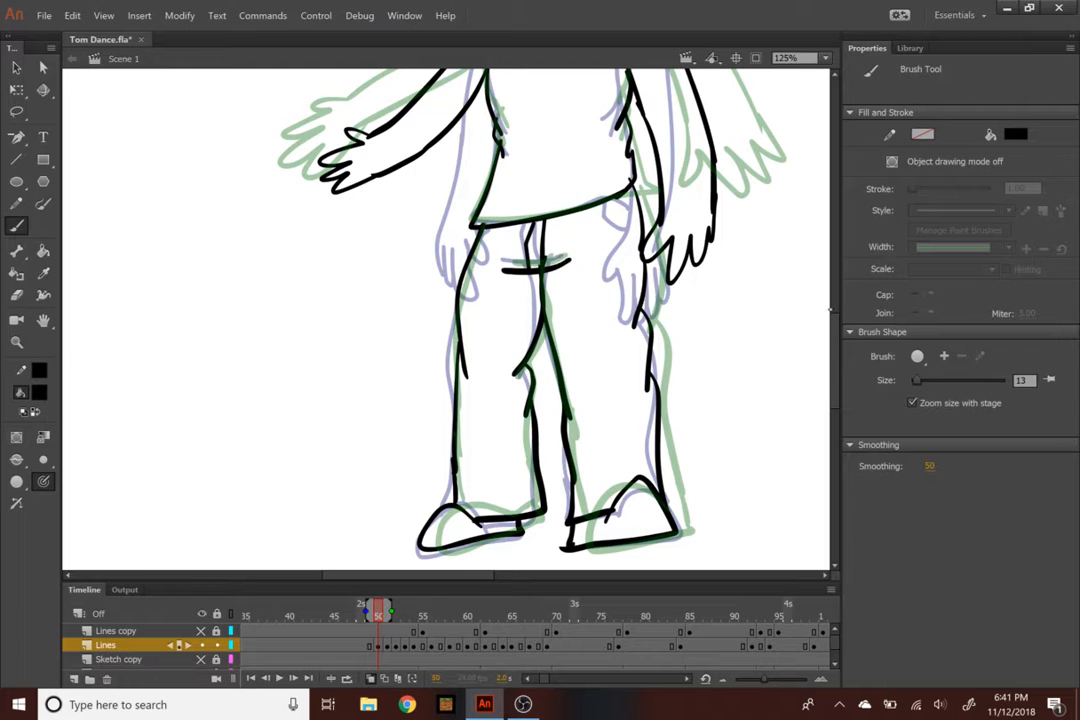
scroll(563, 258, "up", 3)
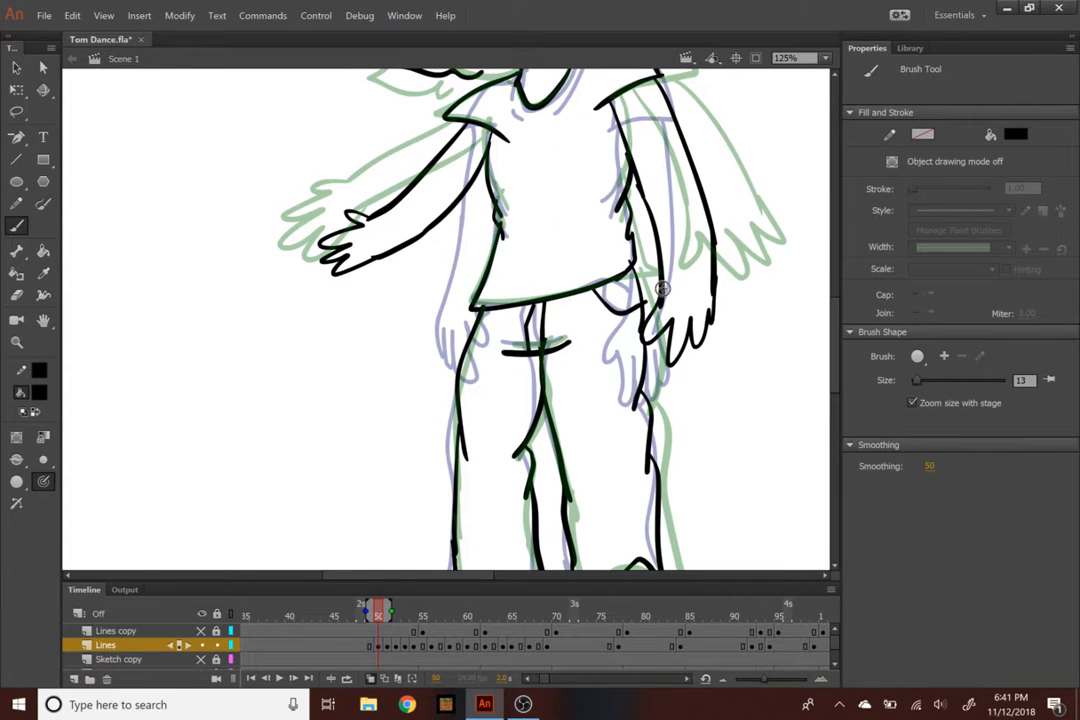
Fit the whole stage in view and play the animation from frame 36 to check the new in-between
key("ctrl+2")
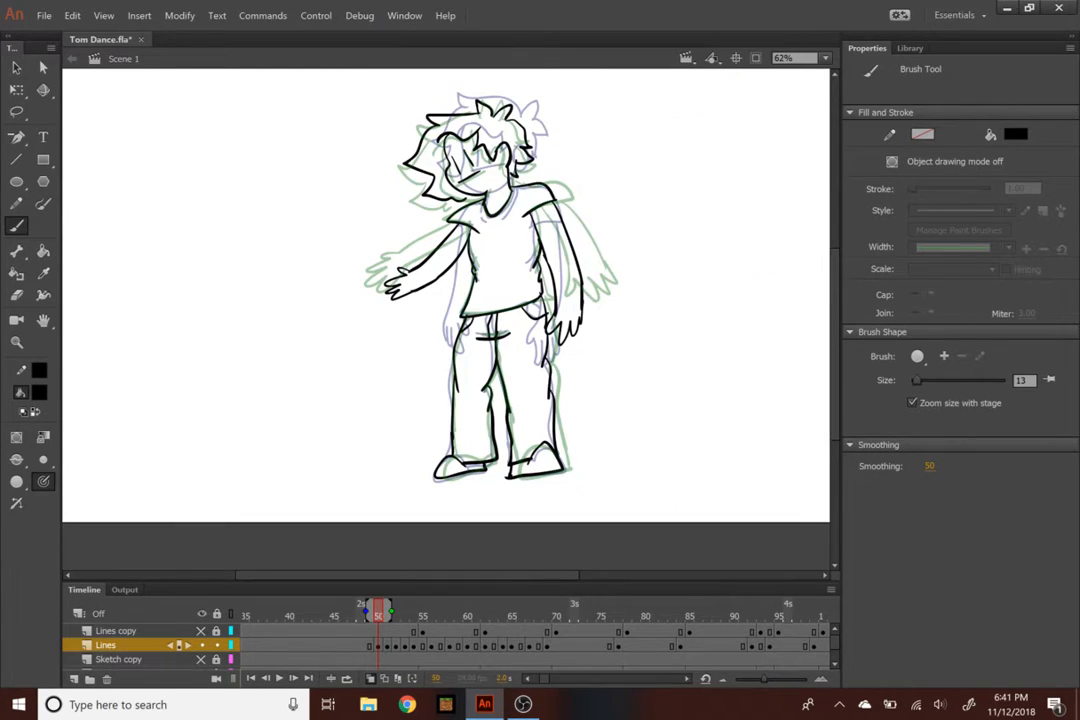
left_click(253, 617)
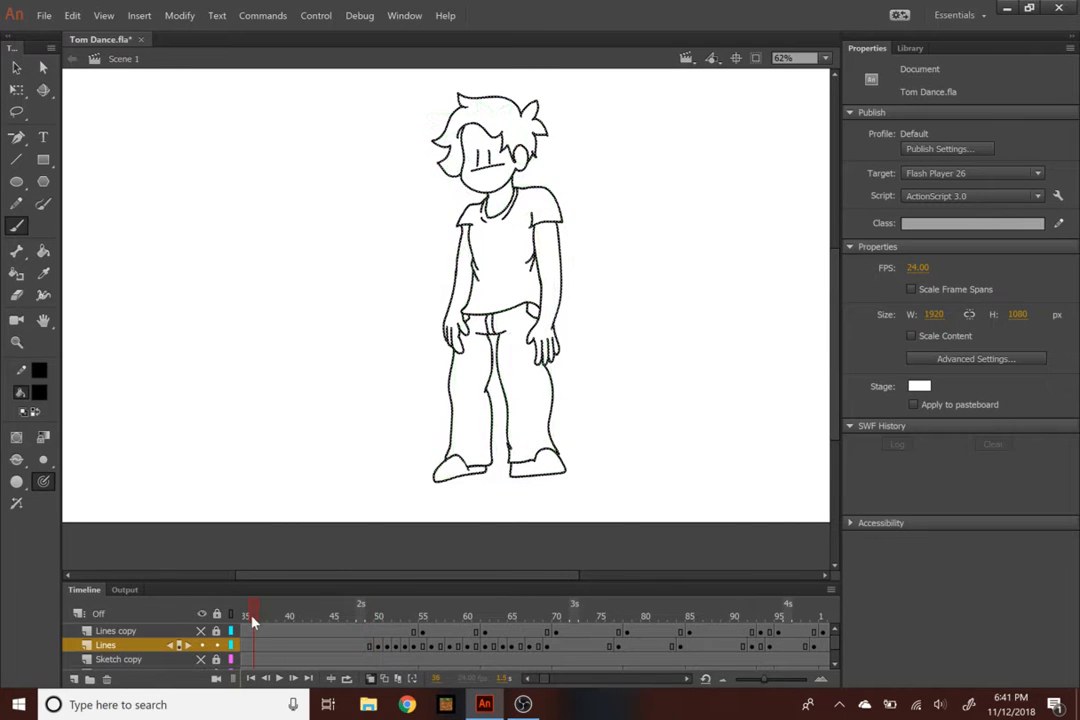
key("Return")
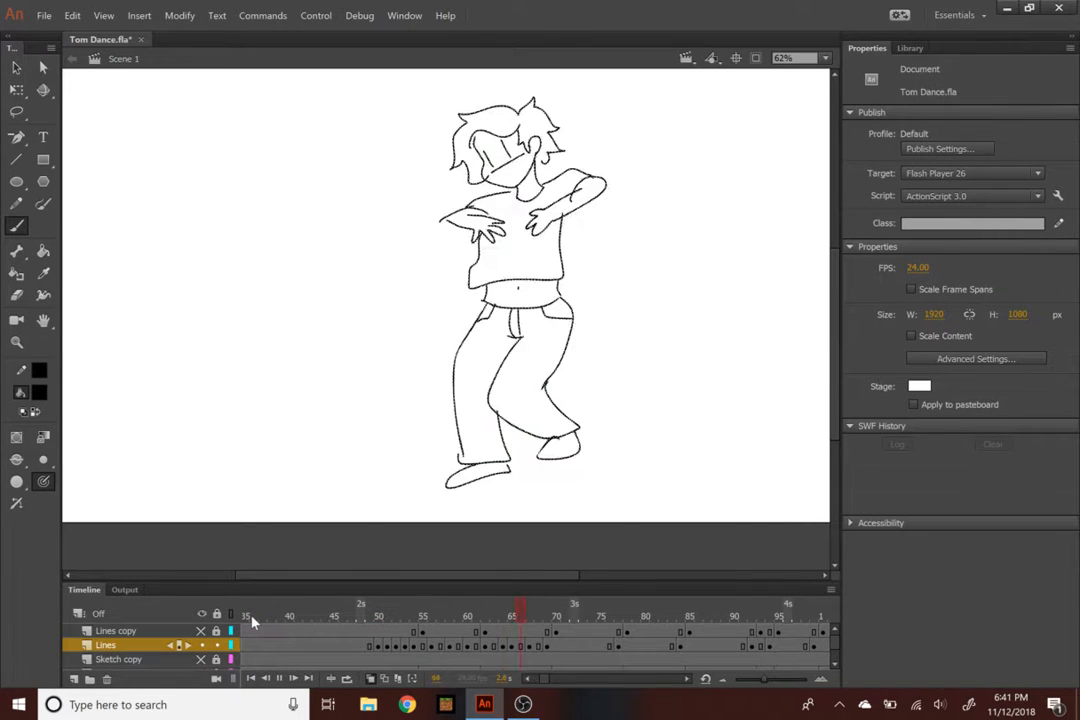
key("Return")
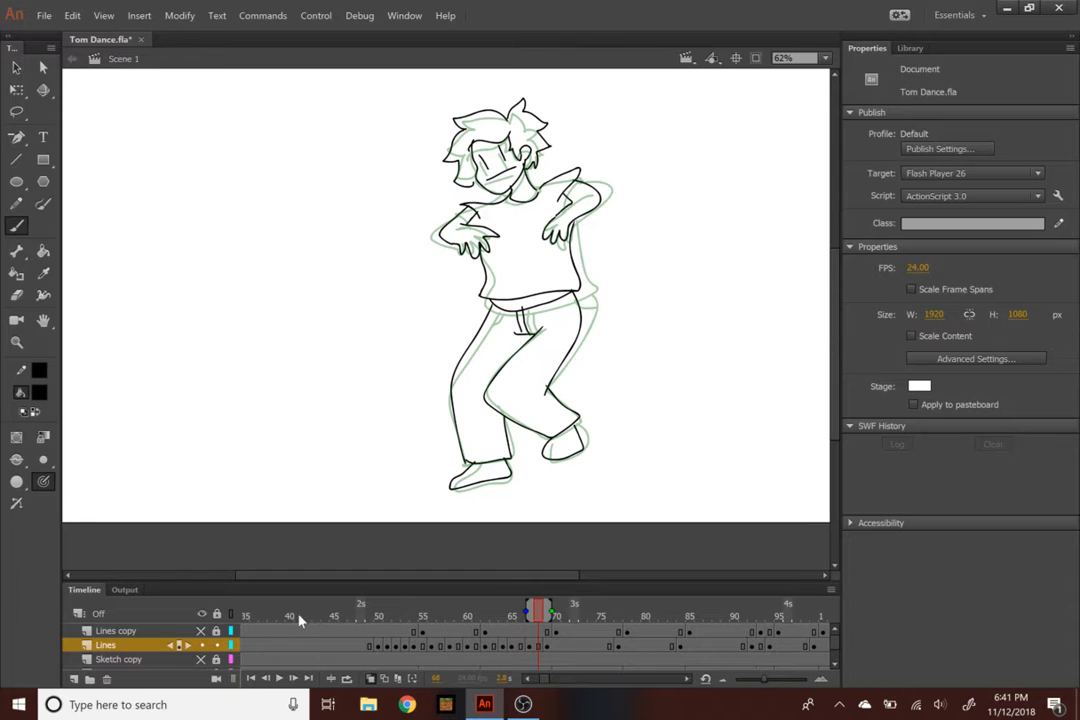
Step frame by frame from frame 39 to frame 48 through the standing pose
left_click(285, 617)
key("period")
key("period")
key("period")
key("period")
key("period")
key("period")
key("period")
key("period")
key("period")
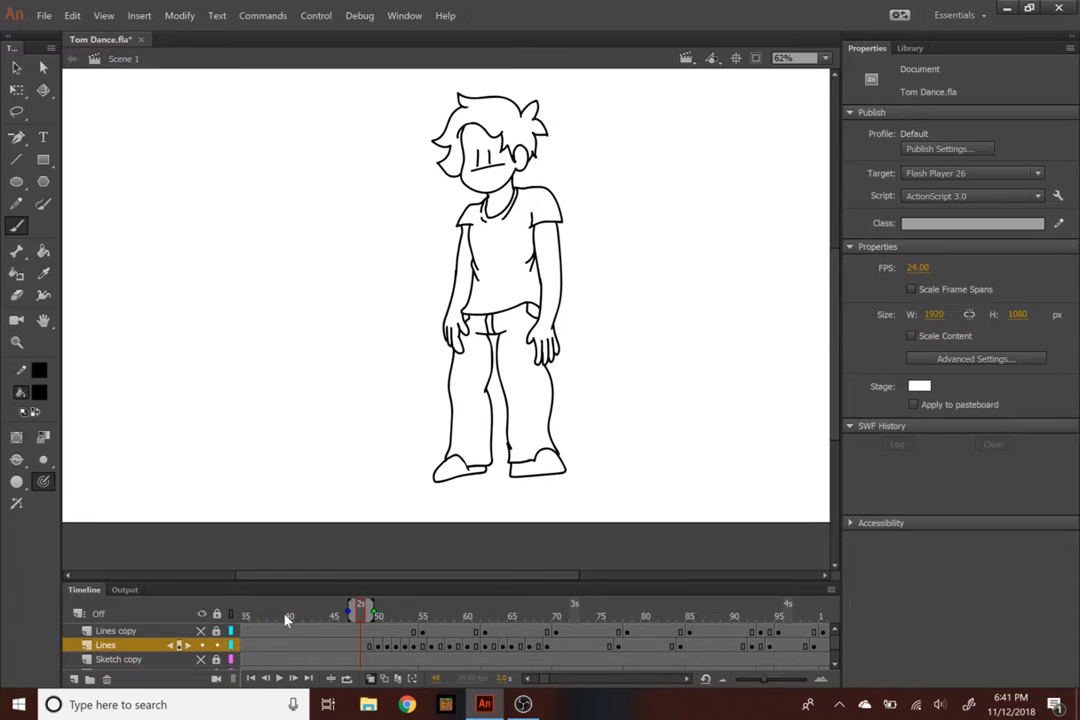
Replay the start of the dance several times from the standing-pose frames to judge its timing
key("Return")
left_click(261, 617)
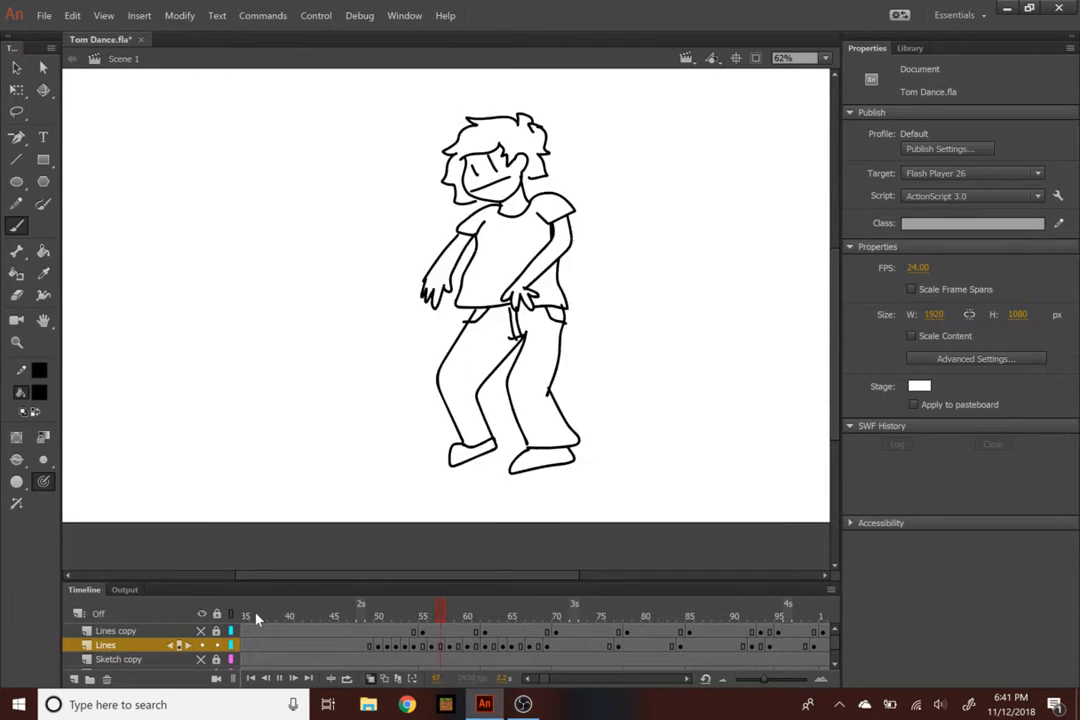
key("Return")
left_click_drag(257, 615, 205, 582)
key("Return")
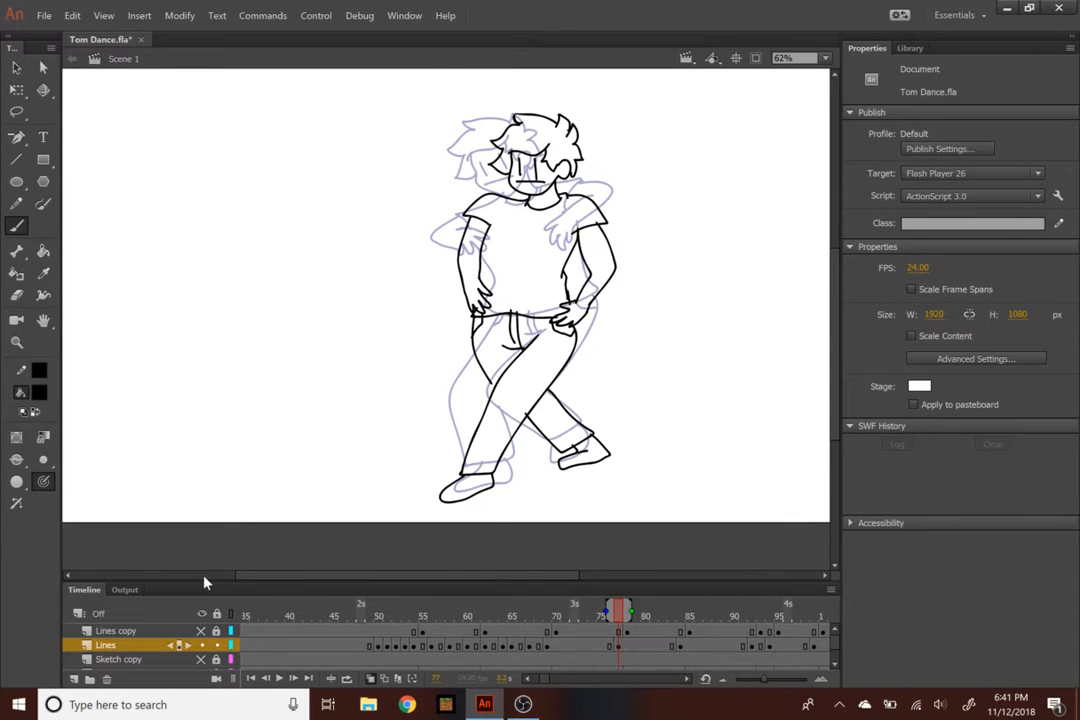
left_click(337, 608)
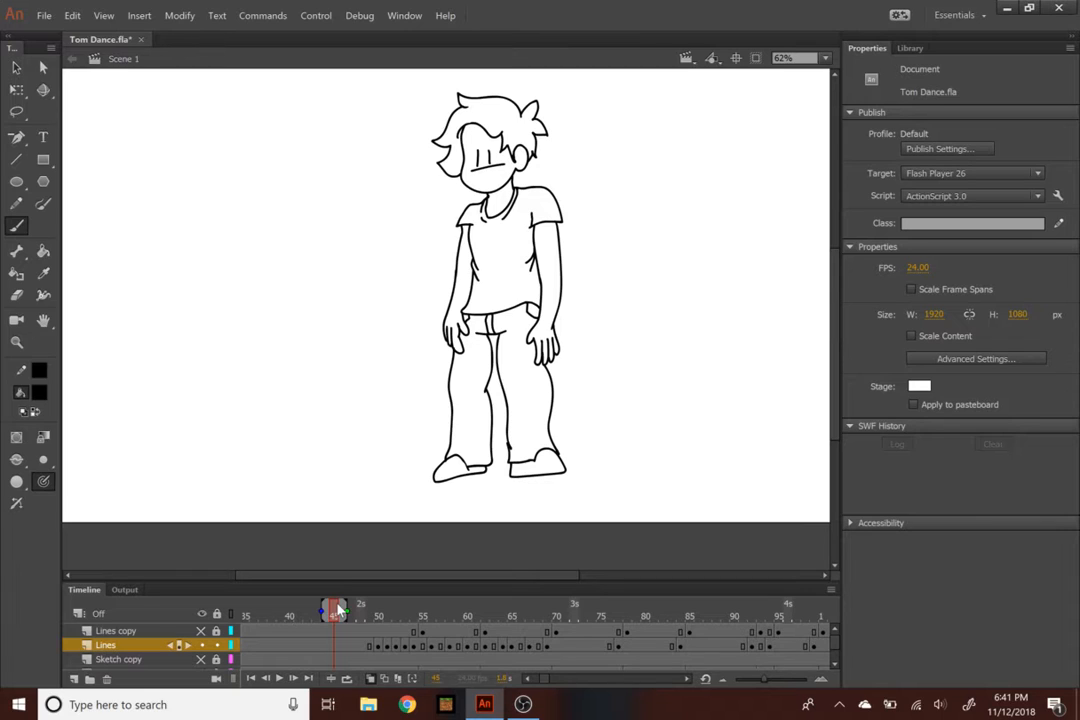
left_click_drag(338, 609, 293, 615)
key("Return")
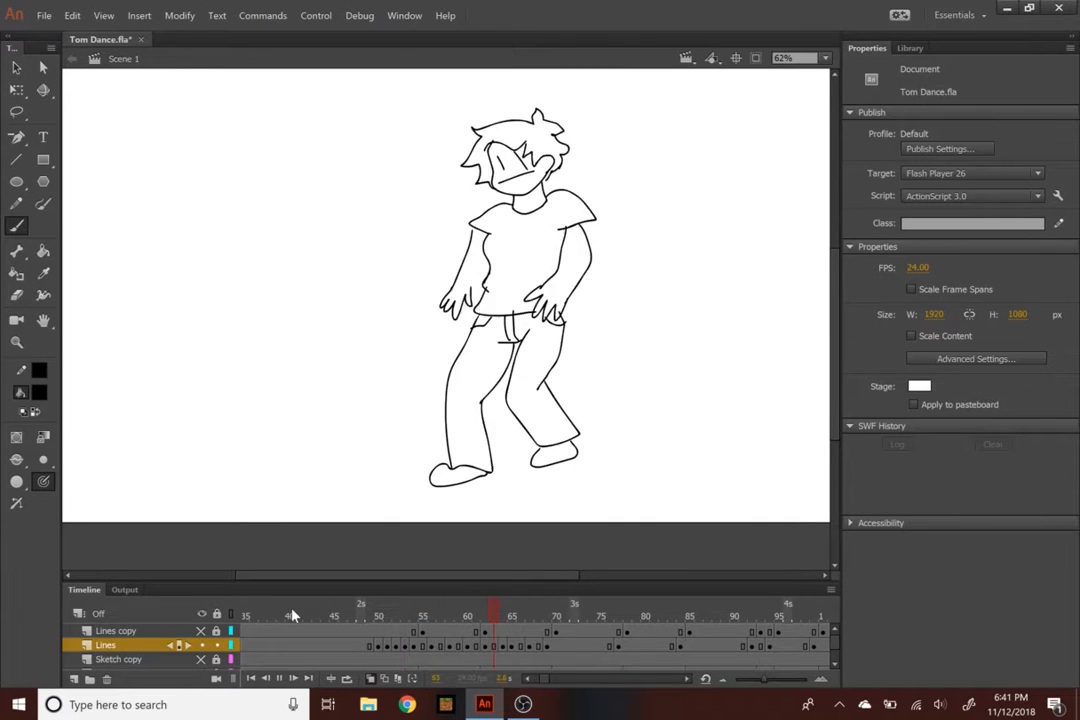
Scrub through the poses up to frame 56, replay the opening motion and stop at frame 53
mouse_move(315, 614)
left_mouse_down()
mouse_move(407, 628)
mouse_move(374, 622)
mouse_move(437, 628)
mouse_move(364, 616)
mouse_move(434, 620)
left_mouse_up()
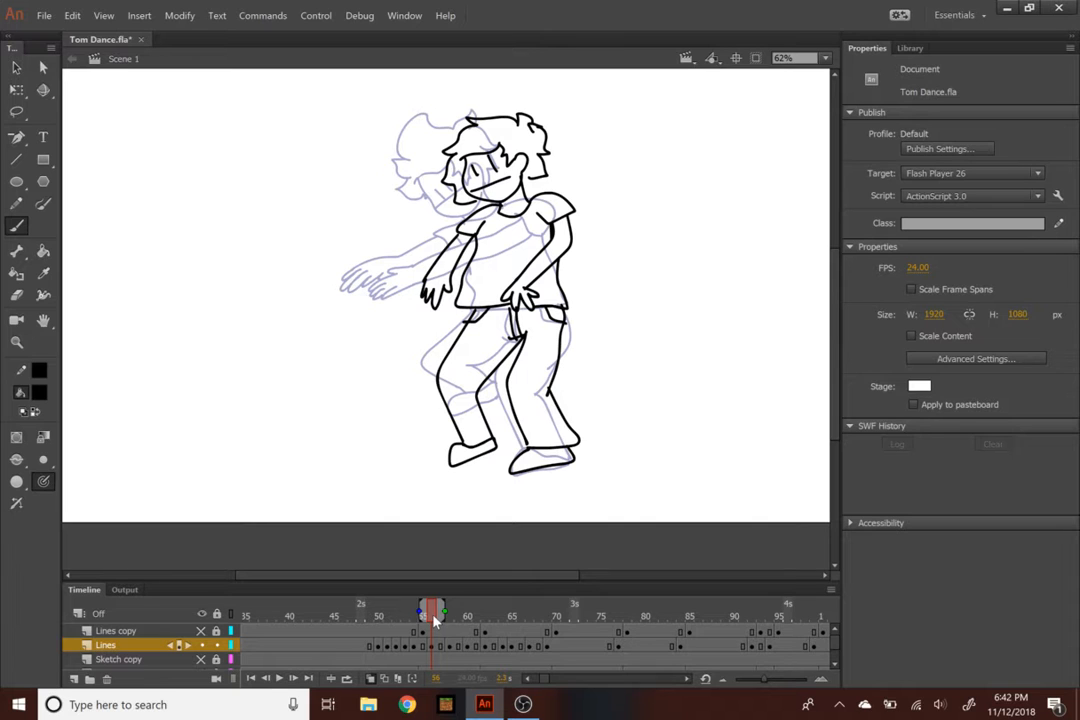
left_click_drag(434, 620, 351, 621)
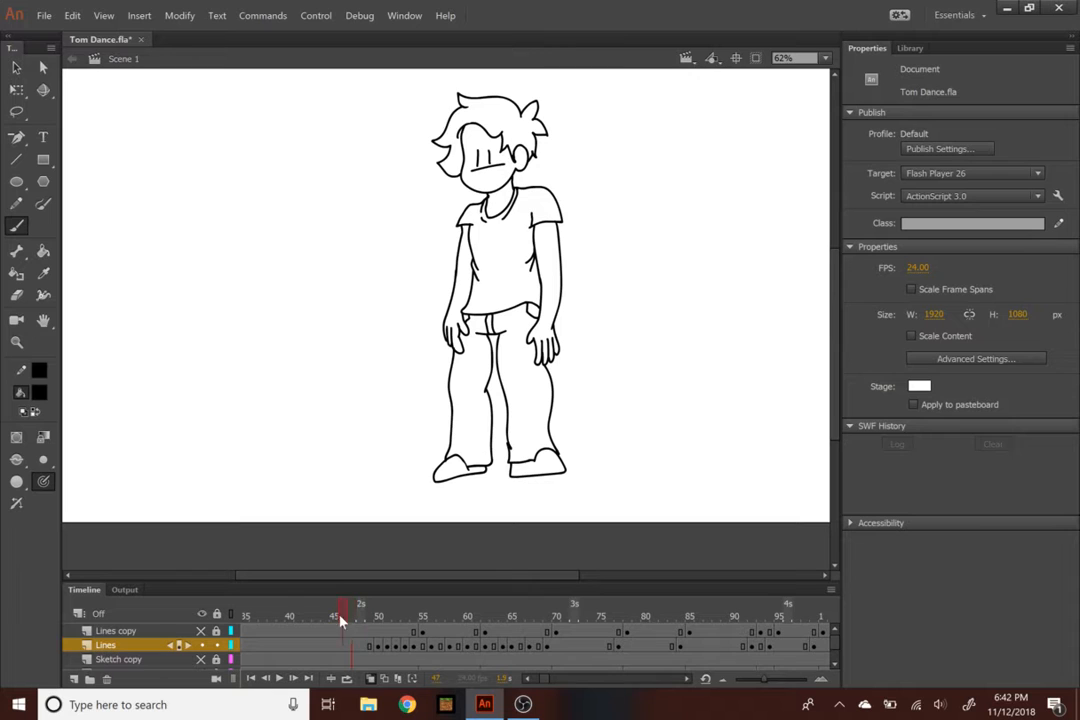
left_click_drag(350, 620, 317, 616)
key("Return")
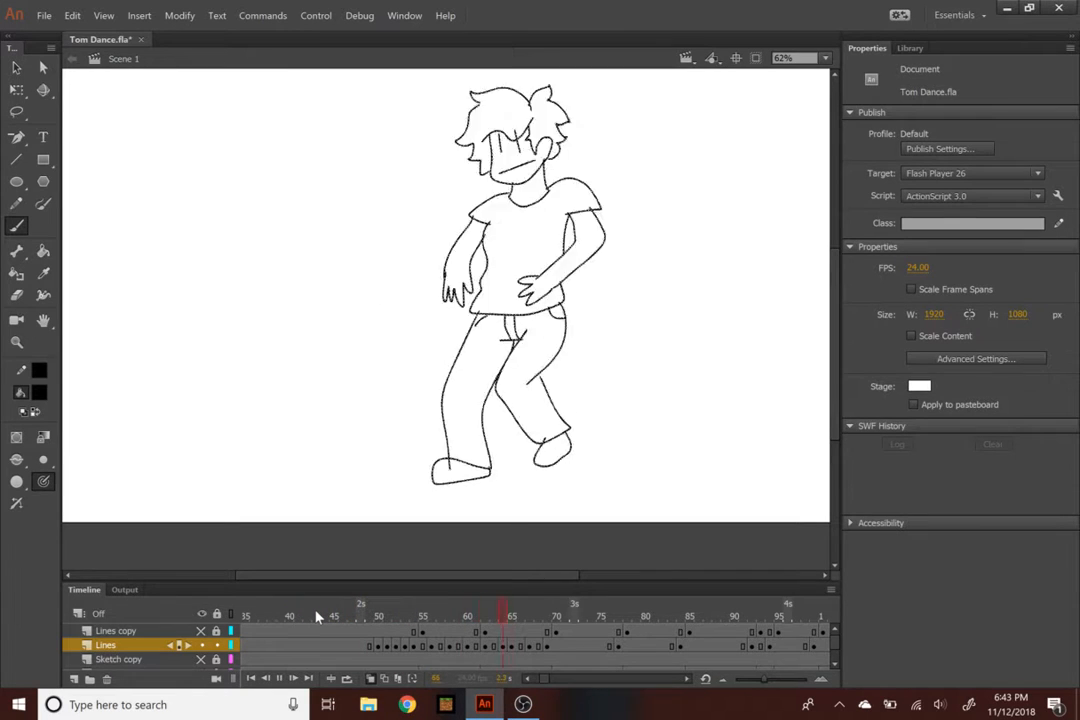
mouse_move(360, 617)
left_mouse_down()
mouse_move(445, 610)
mouse_move(335, 612)
left_mouse_up()
key("Return")
left_click(311, 614)
key("Return")
mouse_move(311, 614)
left_mouse_down()
mouse_move(439, 615)
mouse_move(406, 617)
left_mouse_up()
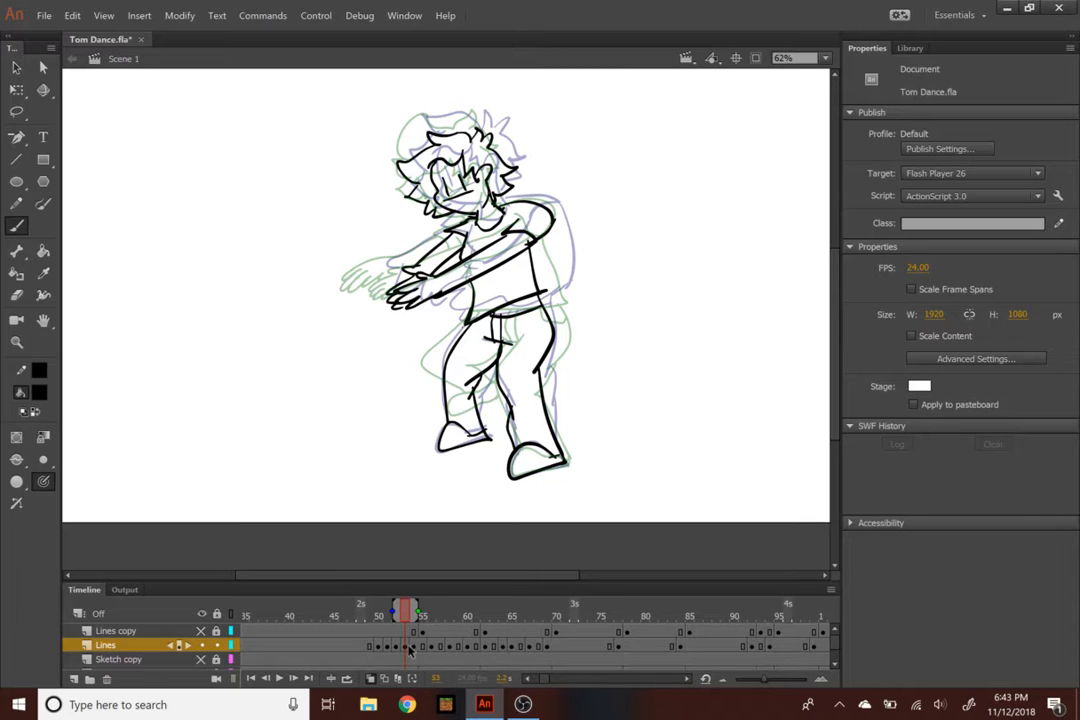
Extend the frame 53 pose by one frame on the Lines layer and insert a blank keyframe at frame 54
left_click(418, 648)
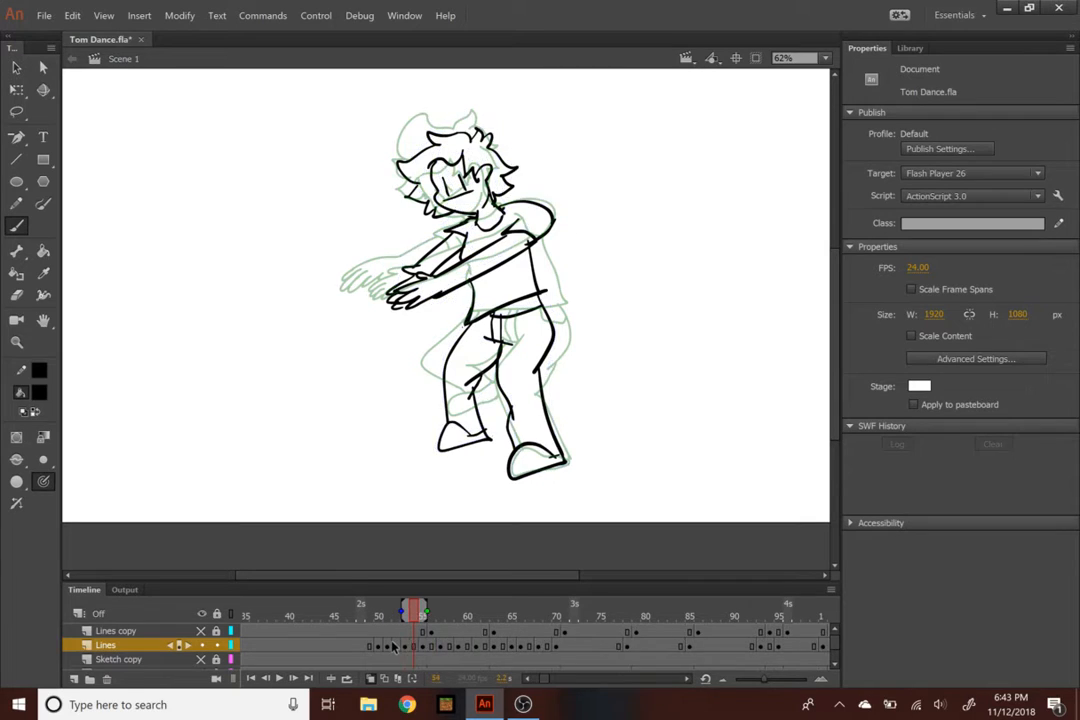
left_click(410, 648)
left_click(415, 648)
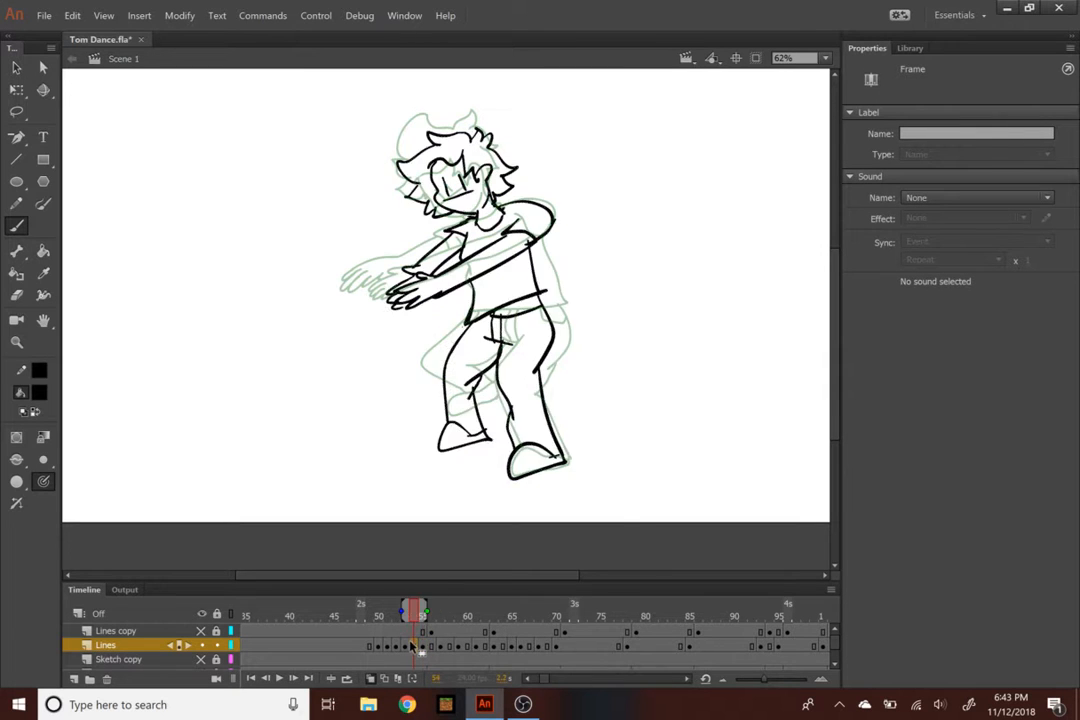
right_click(413, 646)
left_click(535, 382)
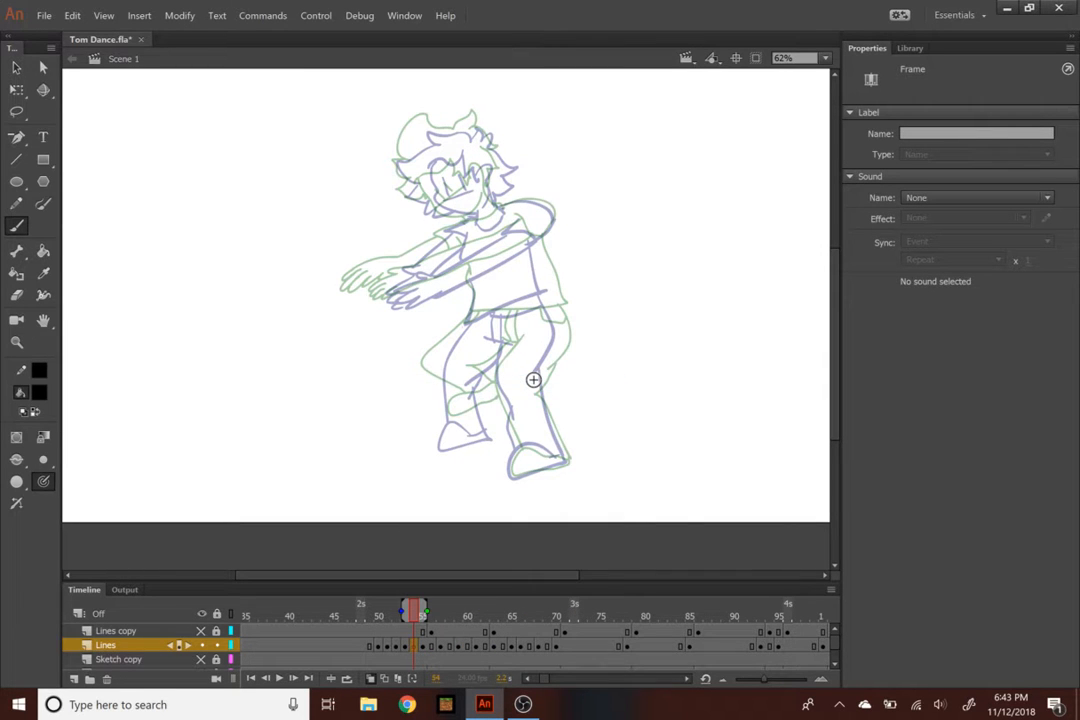
Draw the face outline, eyes, mouth, ear and fringe at frame 54 between the two ghosted heads
key("ctrl+equal")
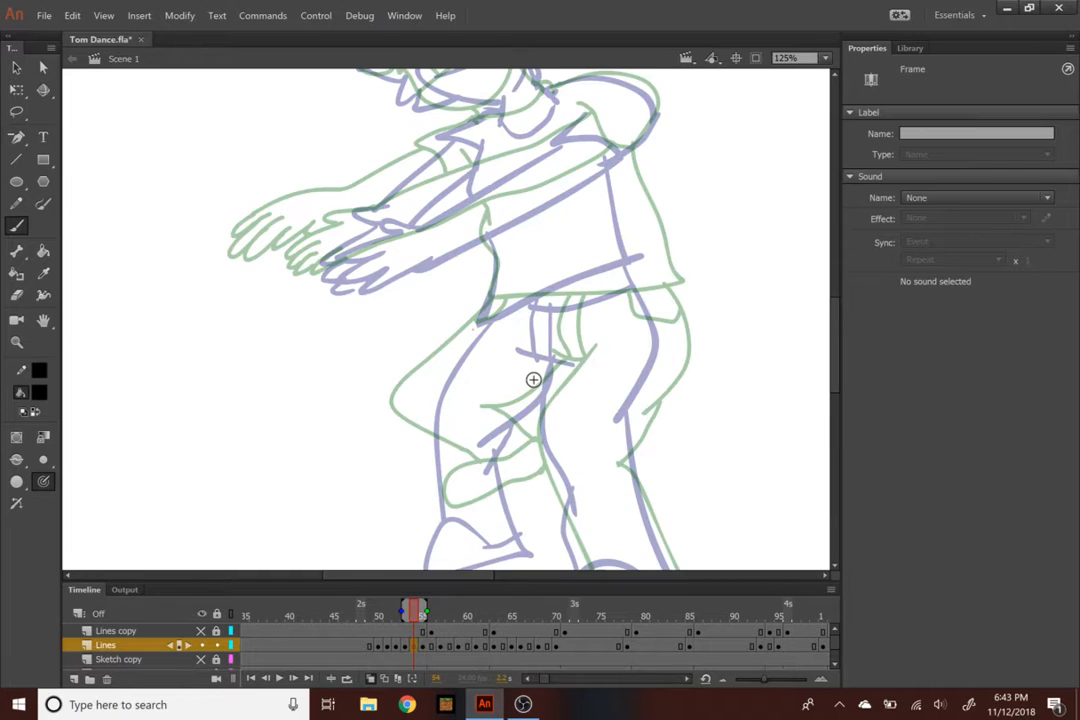
scroll(533, 380, "up", 5)
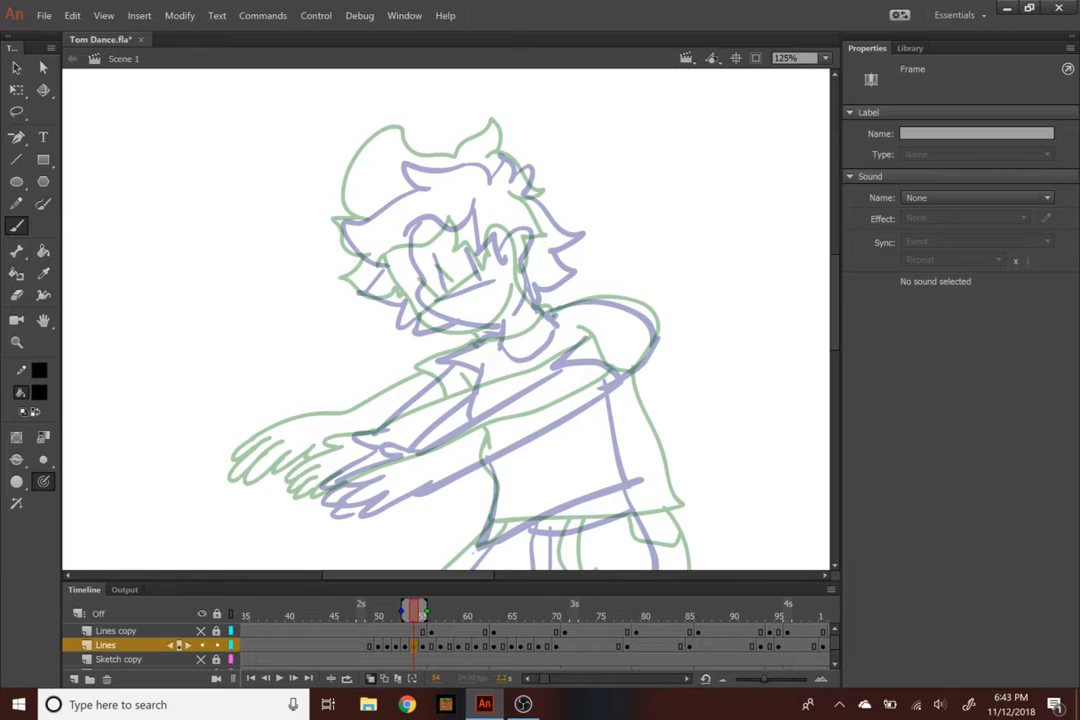
mouse_move(398, 228)
left_mouse_down()
mouse_move(424, 322)
mouse_move(497, 322)
left_mouse_up()
mouse_move(424, 259)
left_mouse_down()
mouse_move(453, 272)
mouse_move(483, 275)
left_mouse_up()
mouse_move(464, 215)
left_mouse_down()
mouse_move(461, 247)
mouse_move(512, 262)
left_mouse_up()
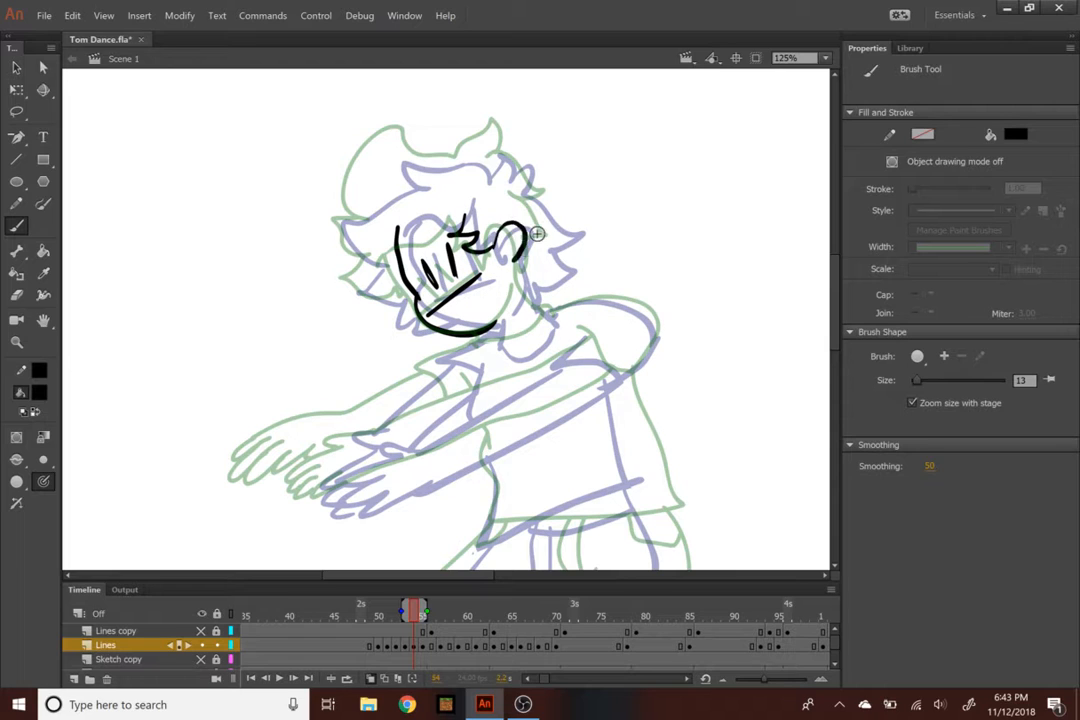
mouse_move(465, 210)
left_mouse_down()
mouse_move(432, 236)
mouse_move(387, 246)
left_mouse_up()
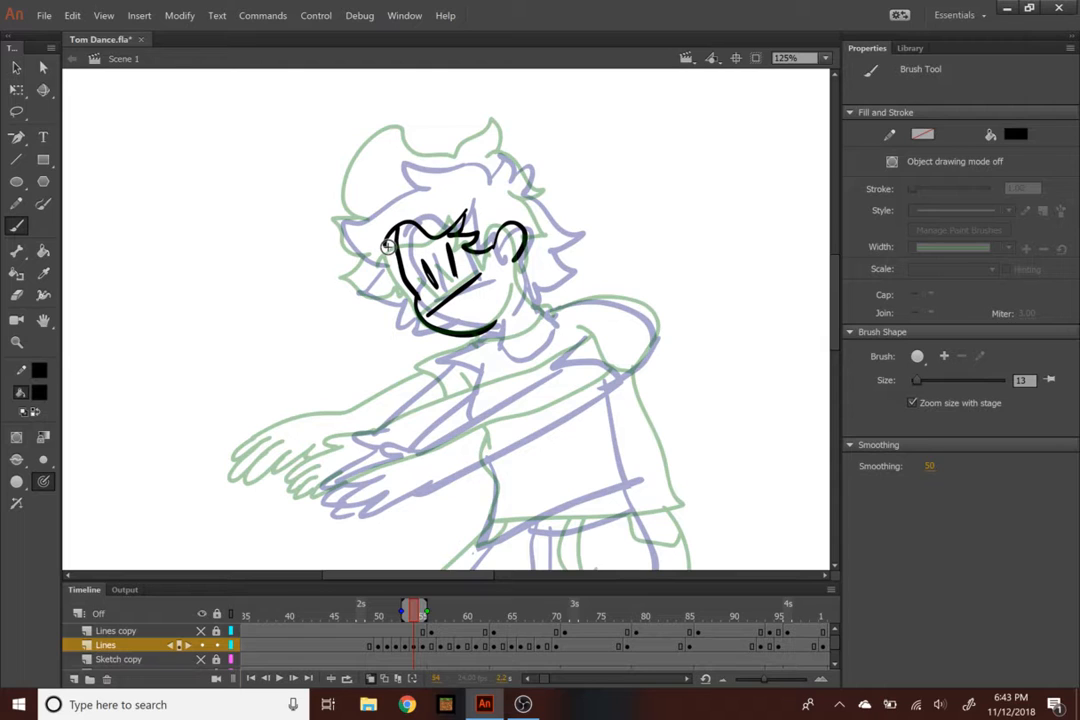
Draw the spiky hair, collar and rounded near shoulder with its sleeve at frame 54, between the ghosted poses
left_click_drag(474, 162, 407, 138)
mouse_move(405, 183)
left_mouse_down()
mouse_move(397, 137)
mouse_move(333, 200)
mouse_move(340, 270)
mouse_move(410, 322)
left_mouse_up()
mouse_move(455, 165)
left_mouse_down()
mouse_move(486, 126)
mouse_move(496, 160)
mouse_move(578, 241)
left_mouse_up()
mouse_move(578, 241)
left_mouse_down()
mouse_move(551, 318)
mouse_move(481, 330)
left_mouse_up()
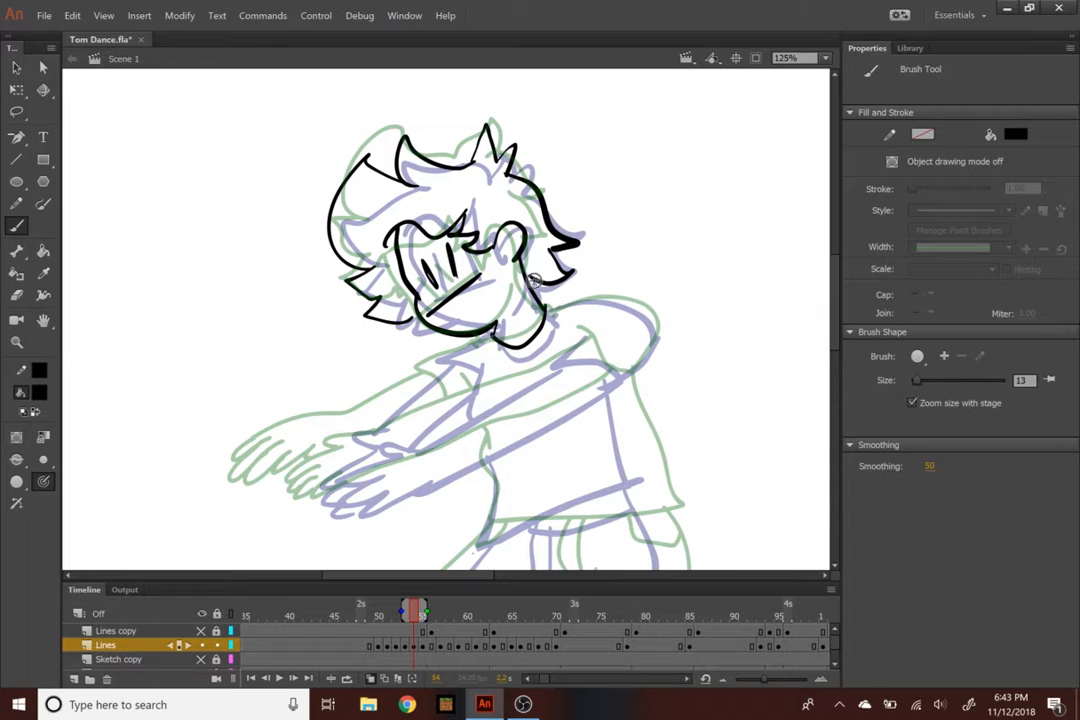
mouse_move(553, 303)
left_mouse_down()
mouse_move(620, 314)
mouse_move(641, 353)
mouse_move(635, 363)
mouse_move(566, 352)
left_mouse_up()
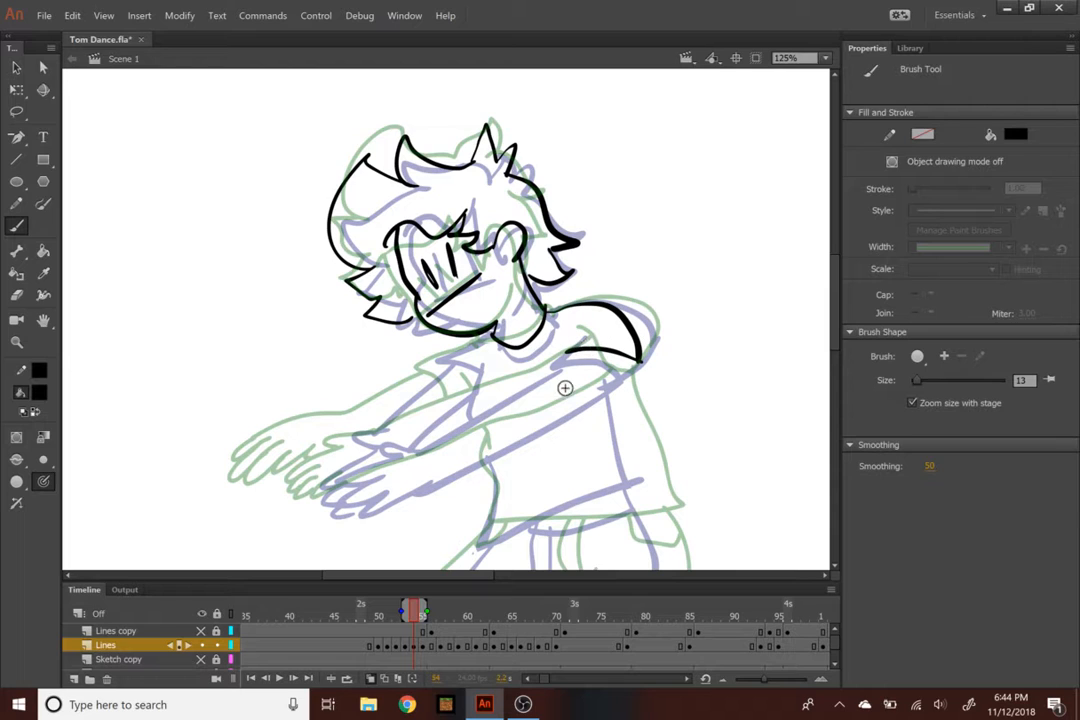
Draw the near arm reaching forward and down from the sleeve, with its thumb and fingers, at frame 54
mouse_move(404, 452)
left_mouse_down()
mouse_move(373, 442)
mouse_move(365, 478)
mouse_move(337, 503)
mouse_move(344, 510)
left_mouse_up()
left_click_drag(576, 350, 400, 456)
left_click_drag(638, 366, 400, 470)
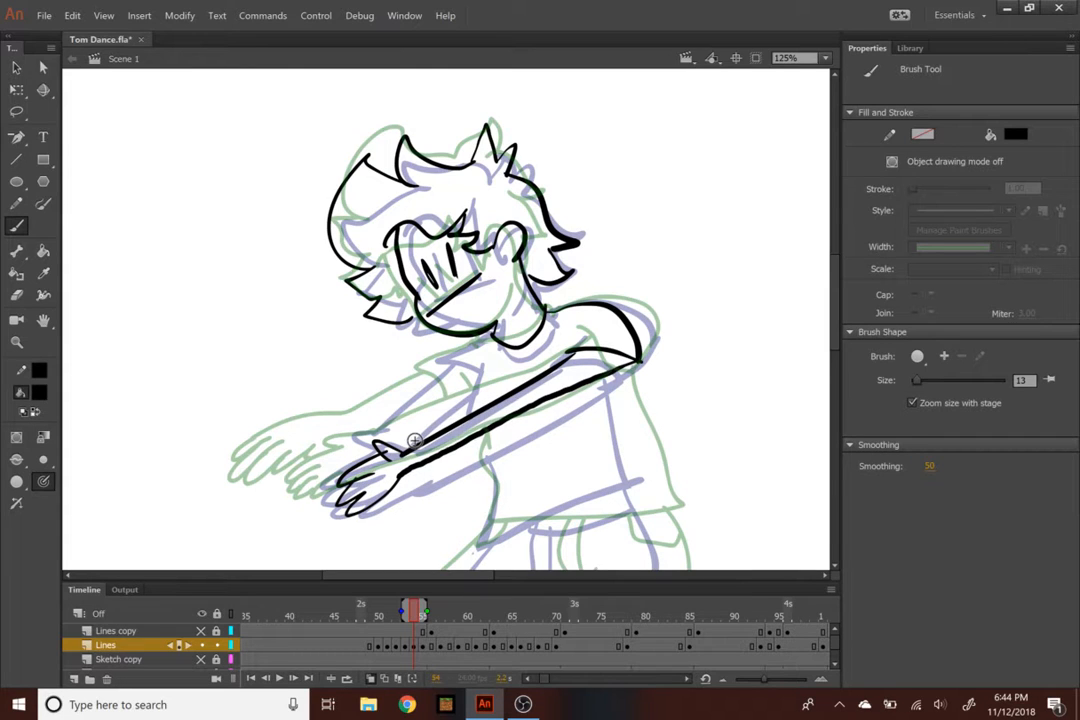
mouse_move(575, 303)
left_mouse_down()
mouse_move(640, 360)
mouse_move(525, 392)
mouse_move(615, 362)
left_mouse_up()
key("ctrl+z")
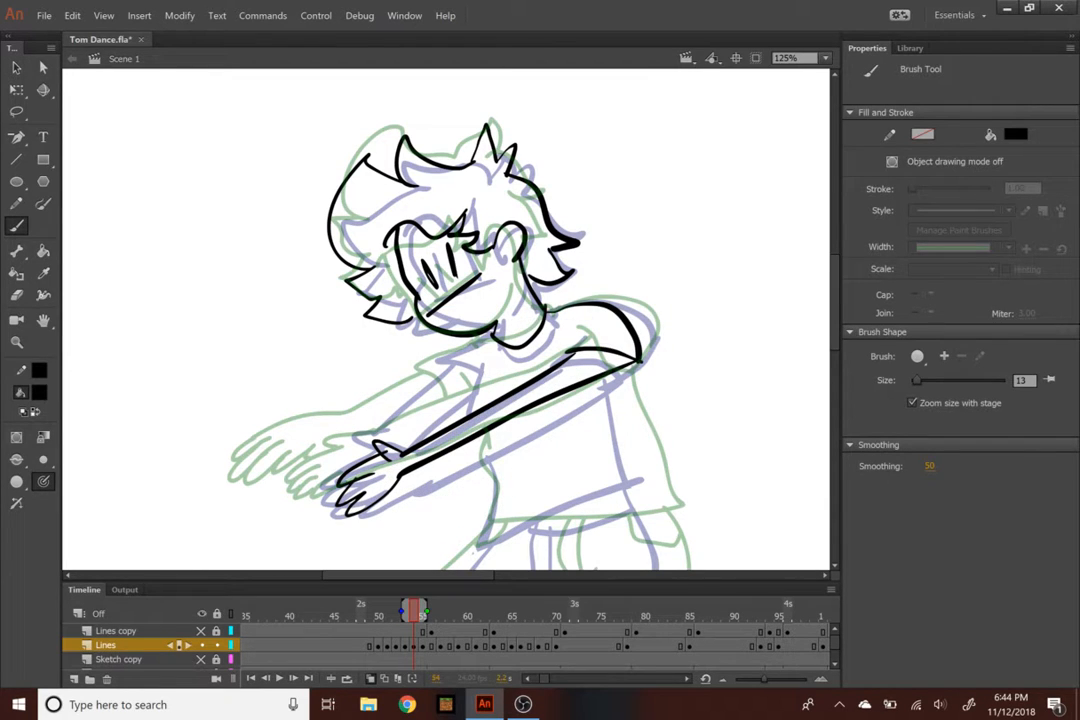
Redraw the near arm and hand with a wider forearm, and add the far sleeve, arm and hand behind it
left_click_drag(575, 350, 395, 445)
key("ctrl+z")
key("ctrl+z")
key("ctrl+z")
key("ctrl+z")
key("ctrl+y")
key("ctrl+y")
key("ctrl+y")
key("ctrl+y")
key("ctrl+y")
key("ctrl+y")
mouse_move(636, 360)
left_mouse_down()
mouse_move(501, 445)
mouse_move(410, 485)
left_mouse_up()
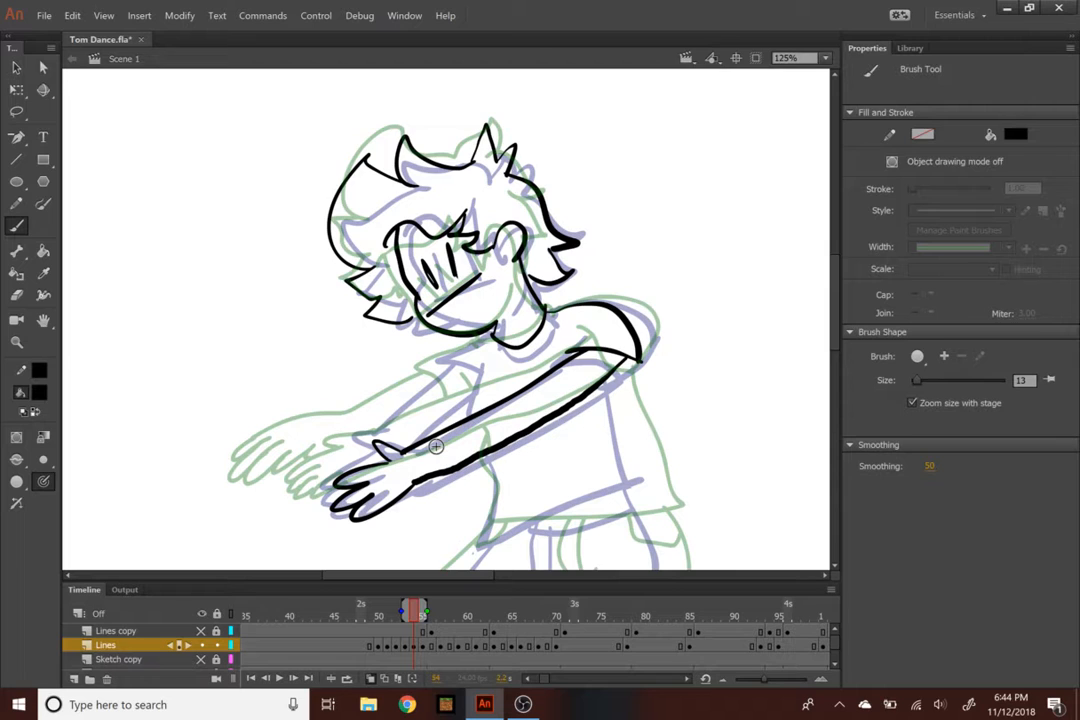
mouse_move(468, 383)
left_mouse_down()
mouse_move(381, 436)
mouse_move(389, 443)
mouse_move(367, 429)
mouse_move(330, 508)
left_mouse_up()
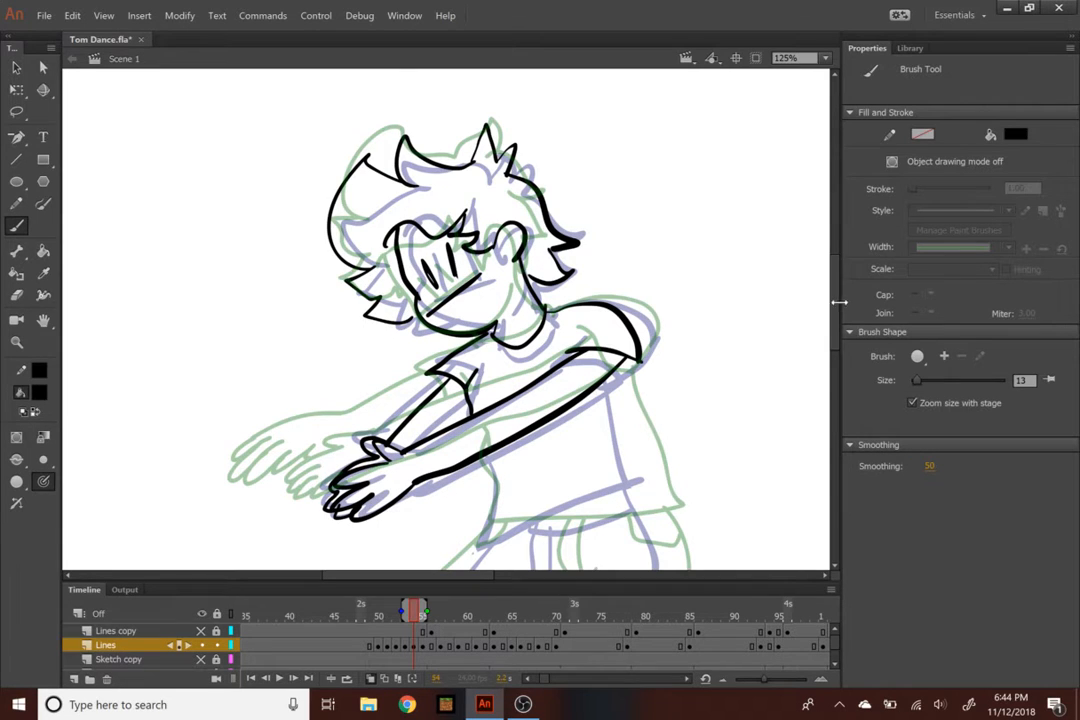
scroll(510, 395, "down", 3)
mouse_move(612, 228)
left_mouse_down()
mouse_move(624, 305)
mouse_move(655, 358)
mouse_move(480, 392)
left_mouse_up()
left_click_drag(486, 318, 490, 388)
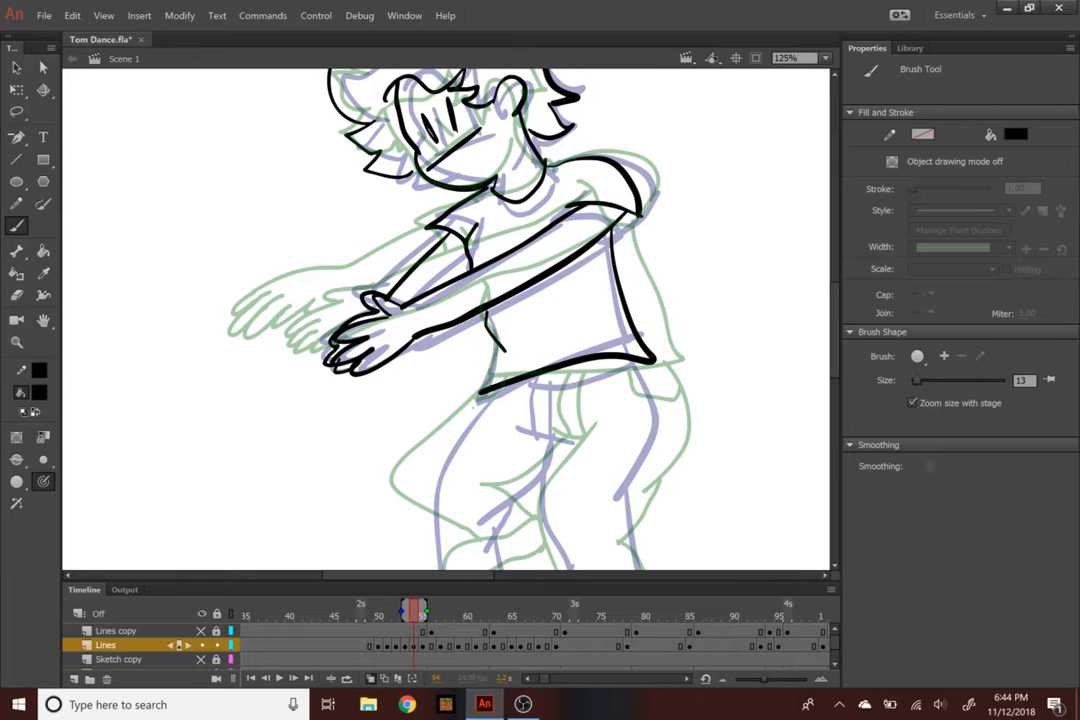
key("ctrl+z")
key("ctrl+z")
key("ctrl+z")
left_click_drag(602, 317, 608, 342)
key("ctrl+z")
Draw the shirt's back edge, curved front and flared hem below the arms at frame 54
left_click_drag(611, 230, 622, 362)
left_click_drag(453, 369, 615, 372)
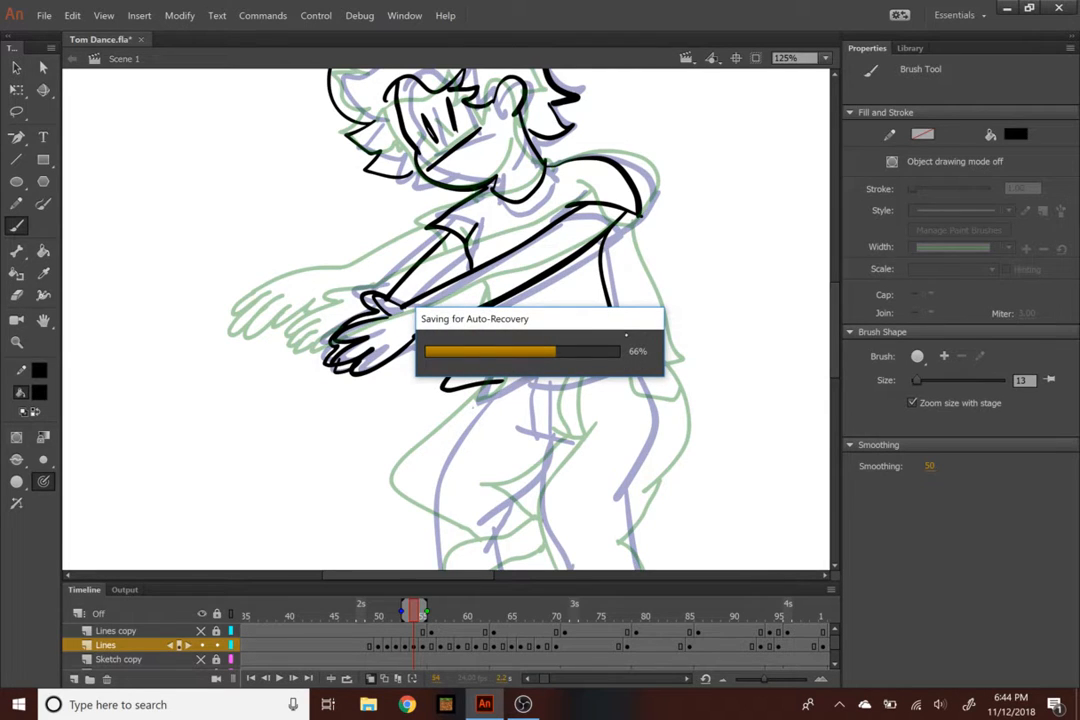
mouse_move(524, 305)
left_mouse_down()
mouse_move(429, 320)
mouse_move(516, 307)
left_mouse_up()
Draw the outer and inner trouser lines of the rear standing leg down to the ankle
scroll(446, 320, "down", 3)
mouse_move(622, 240)
left_mouse_down()
mouse_move(630, 420)
mouse_move(668, 545)
left_mouse_up()
mouse_move(558, 305)
left_mouse_down()
mouse_move(523, 383)
mouse_move(555, 442)
mouse_move(551, 475)
mouse_move(586, 534)
left_mouse_up()
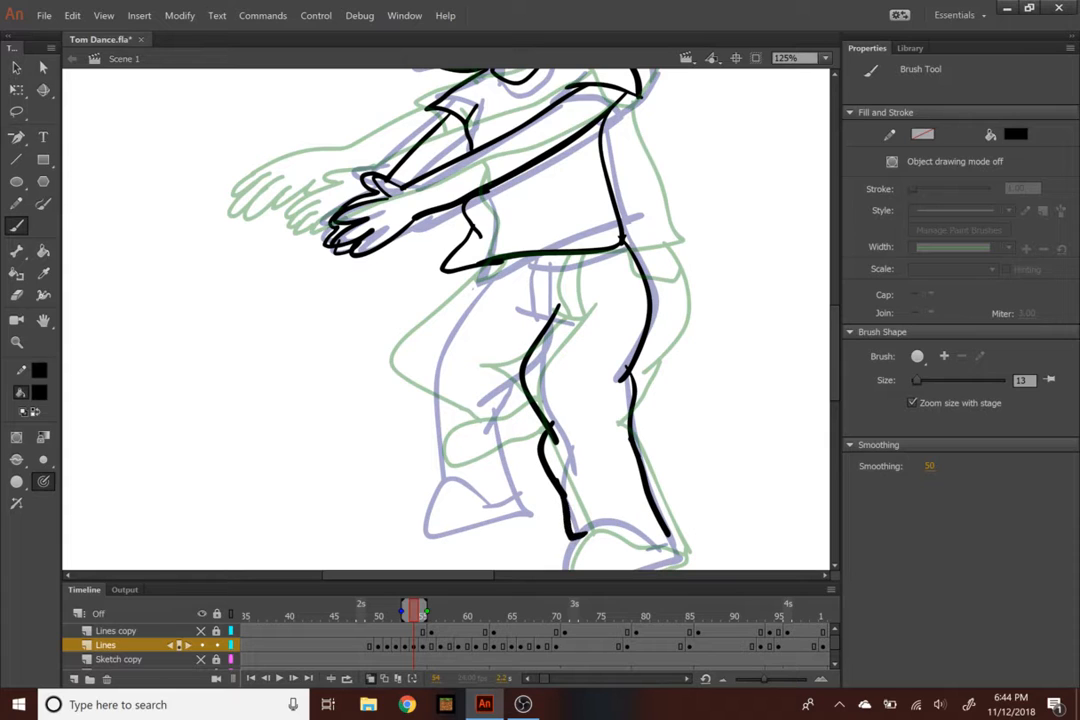
Draw the bent front leg from the shirt hem down to its shoe at frame 54
left_click_drag(446, 268, 425, 388)
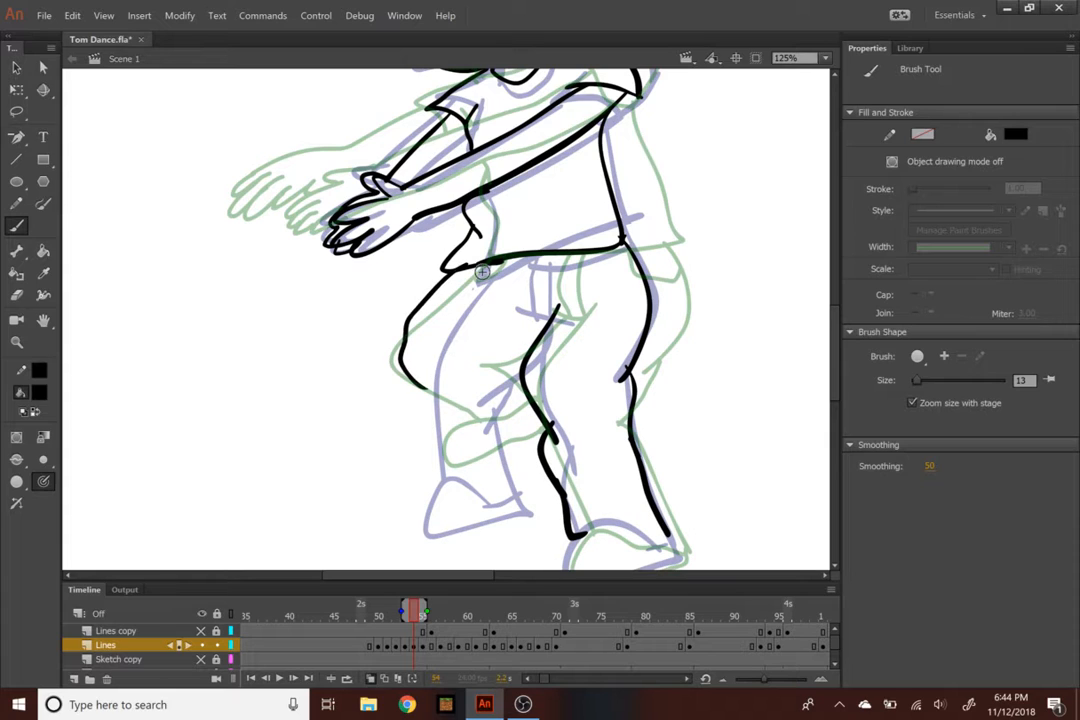
key("ctrl+z")
mouse_move(440, 275)
left_mouse_down()
mouse_move(405, 322)
mouse_move(390, 372)
mouse_move(422, 410)
mouse_move(432, 470)
mouse_move(501, 487)
mouse_move(505, 503)
left_mouse_up()
mouse_move(500, 316)
left_mouse_down()
mouse_move(530, 322)
mouse_move(510, 334)
mouse_move(476, 400)
left_mouse_up()
key("ctrl+z")
mouse_move(550, 318)
left_mouse_down()
mouse_move(473, 390)
mouse_move(507, 493)
left_mouse_up()
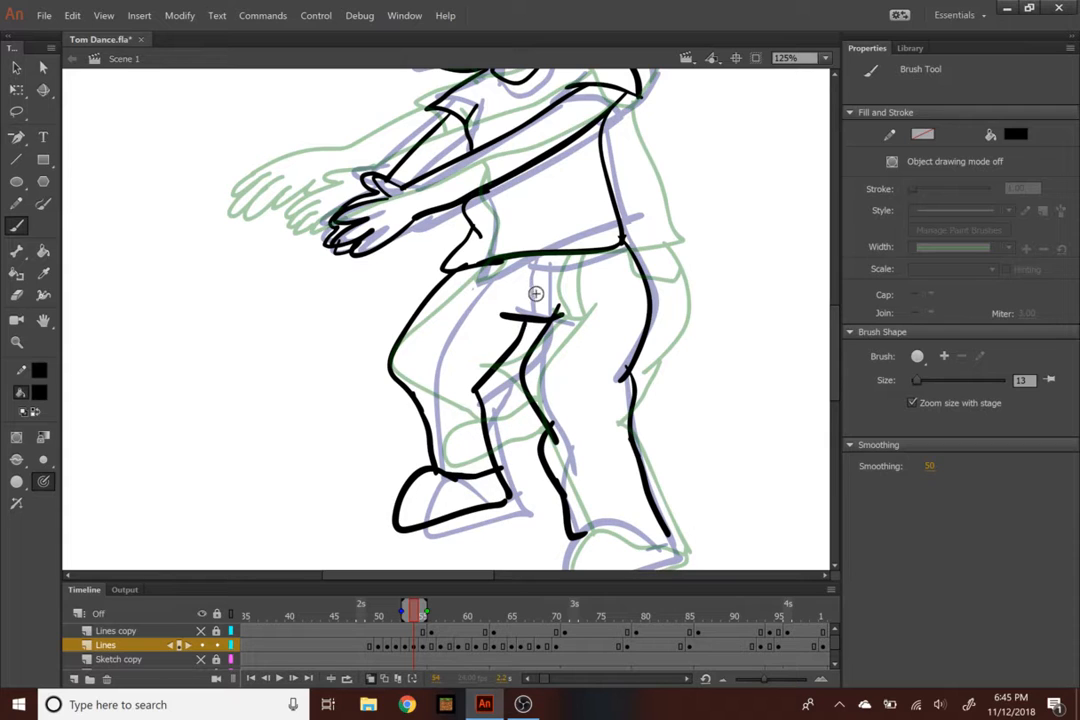
Undo the front leg's inner strokes and redraw its shin with knee folds, inner edge, trouser fly and hip pocket
key("ctrl+z")
key("ctrl+z")
key("ctrl+z")
key("ctrl+z")
key("ctrl+z")
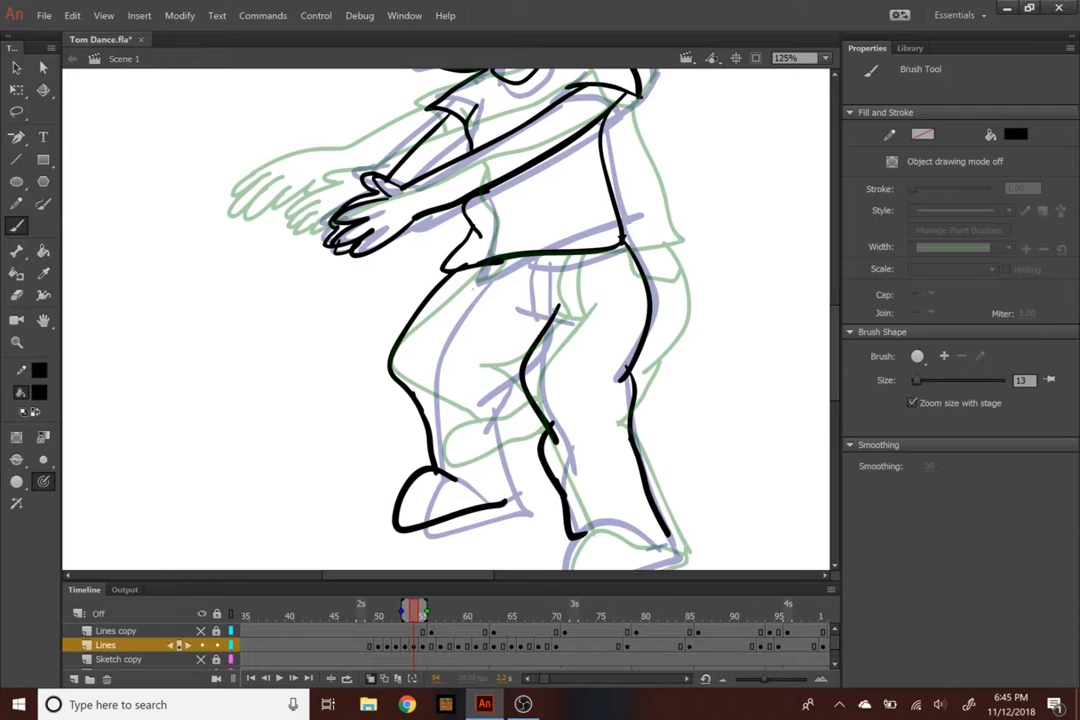
mouse_move(408, 398)
left_mouse_down()
mouse_move(427, 448)
mouse_move(463, 482)
mouse_move(425, 533)
mouse_move(498, 515)
left_mouse_up()
left_click_drag(543, 308, 477, 393)
mouse_move(484, 388)
left_mouse_down()
mouse_move(499, 512)
mouse_move(491, 488)
left_mouse_up()
left_click_drag(512, 316, 559, 318)
left_click_drag(540, 259, 538, 314)
left_click_drag(550, 261, 554, 319)
Draw the shoe on the rear foot at frame 54
scroll(704, 268, "up", 3)
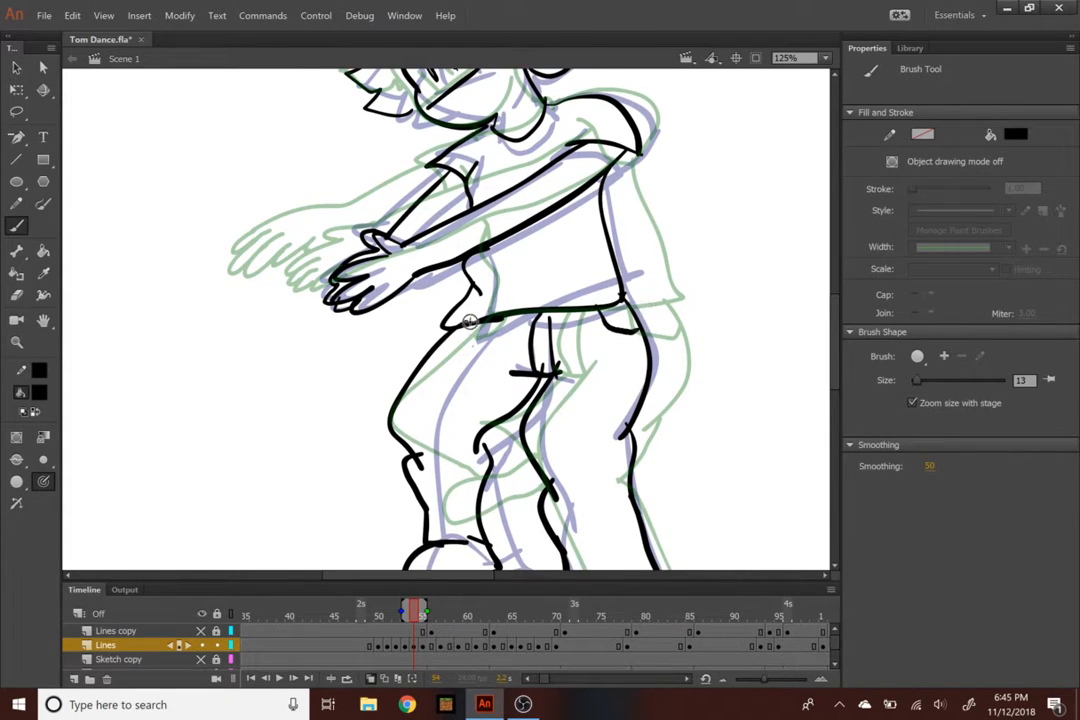
scroll(815, 311, "up", 3)
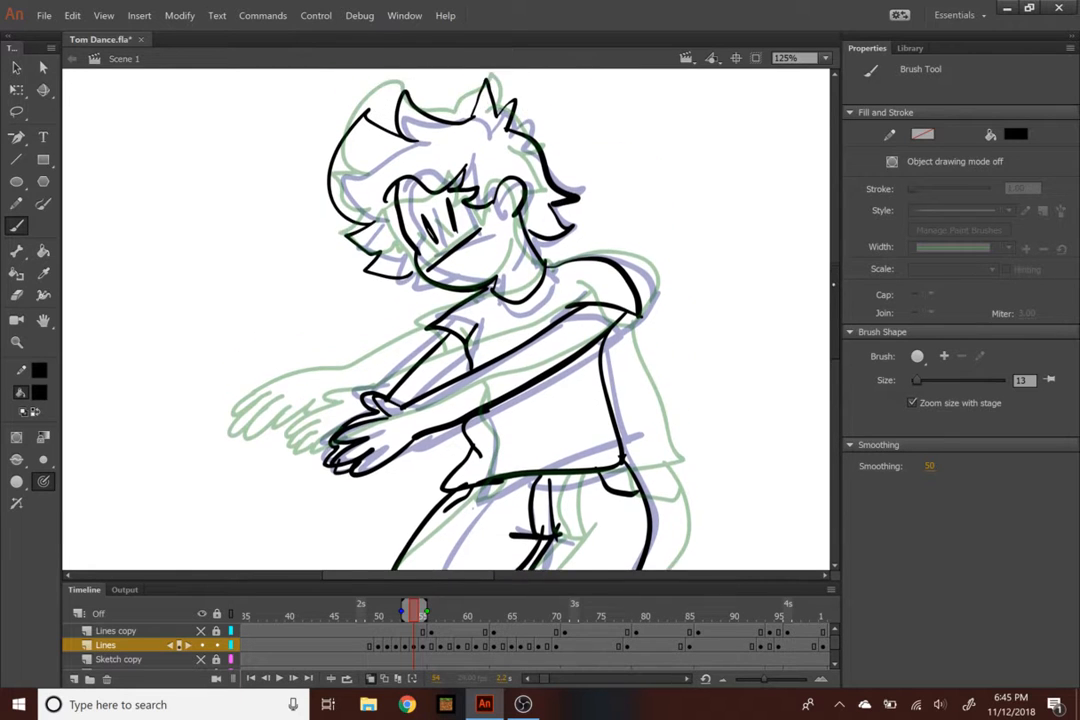
key("ctrl+minus")
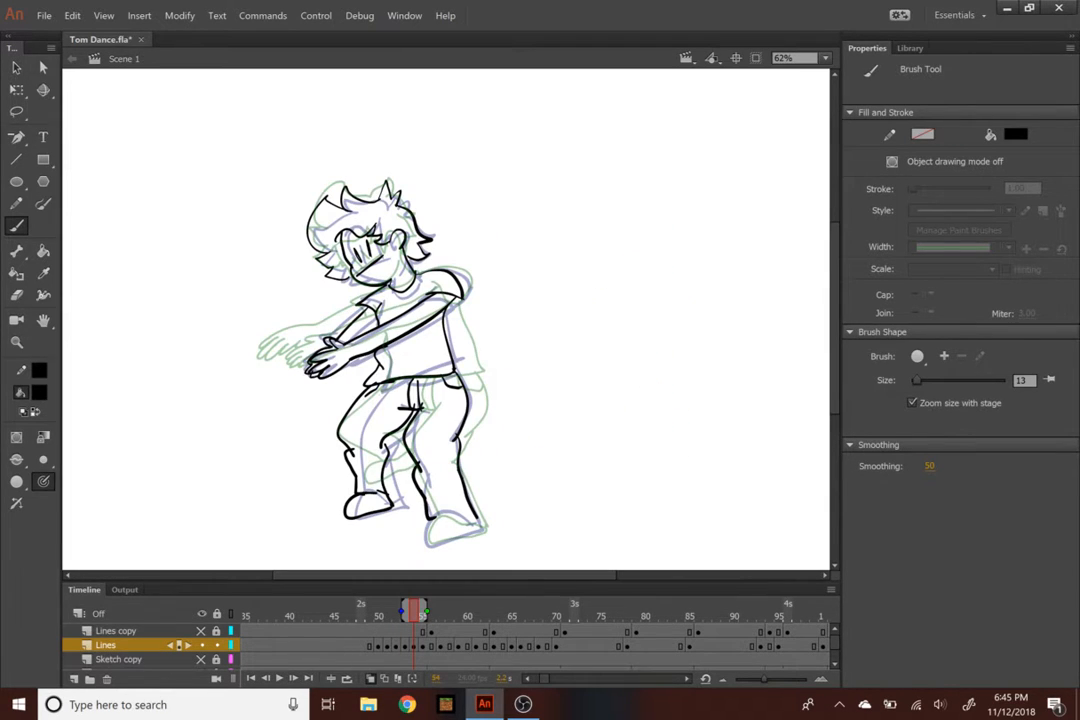
left_click_drag(447, 510, 480, 526)
Play the dance repeatedly from the standing-pose frames to judge the motion through the frame 54 pose
left_click(273, 616)
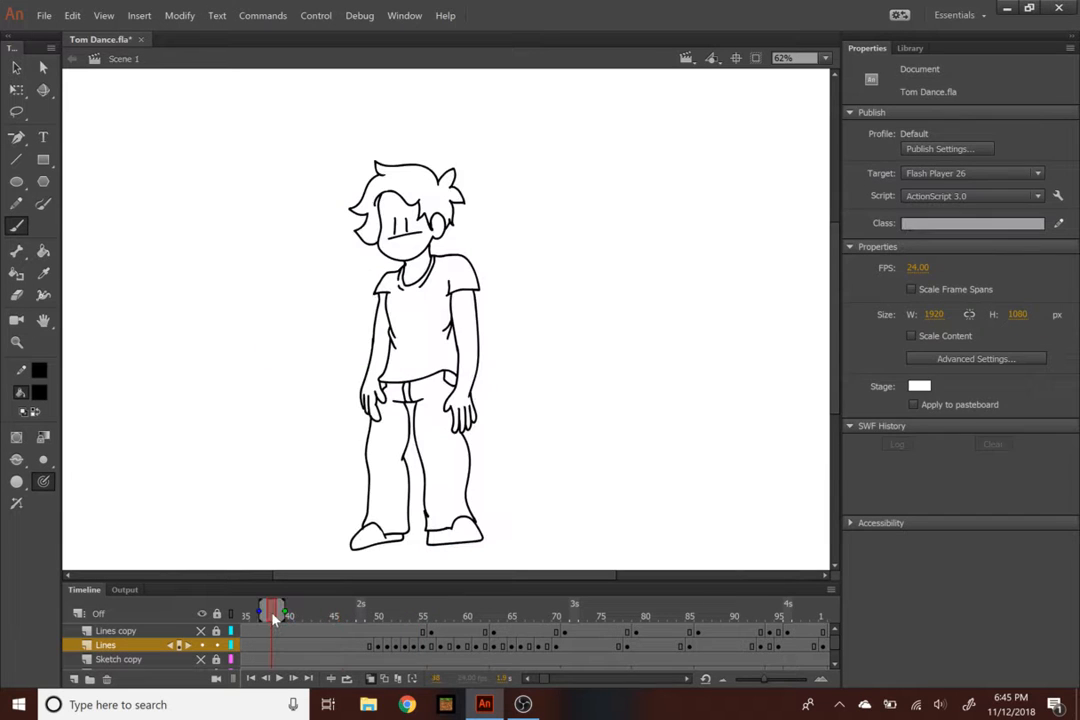
key("Return")
key("Return")
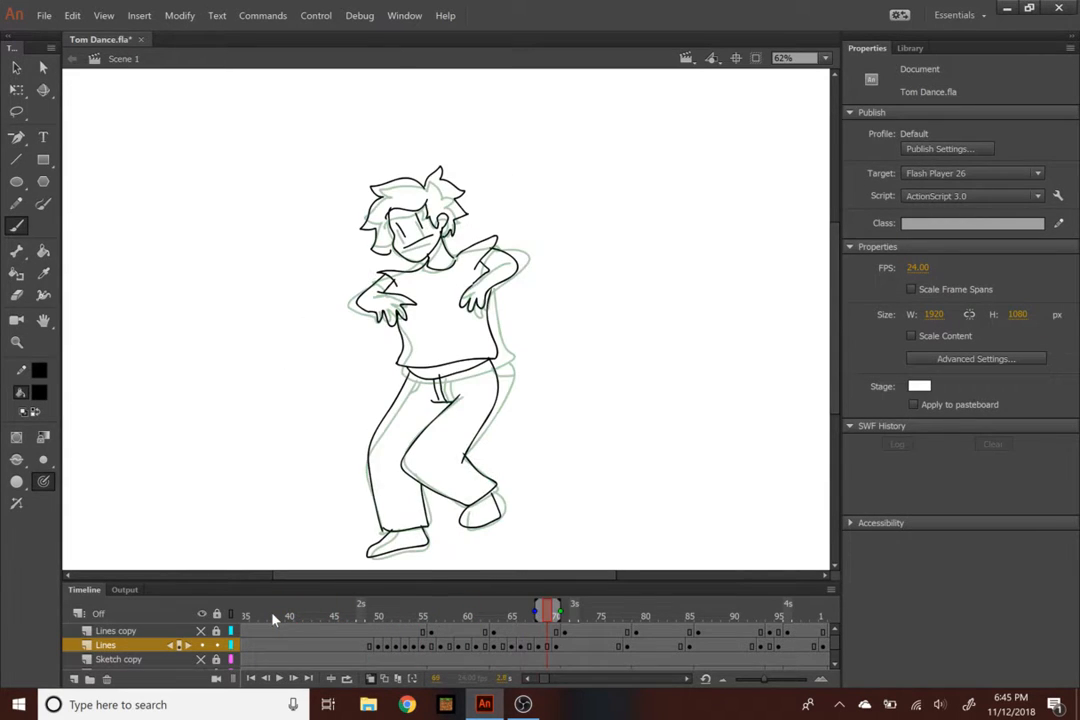
left_click(268, 616)
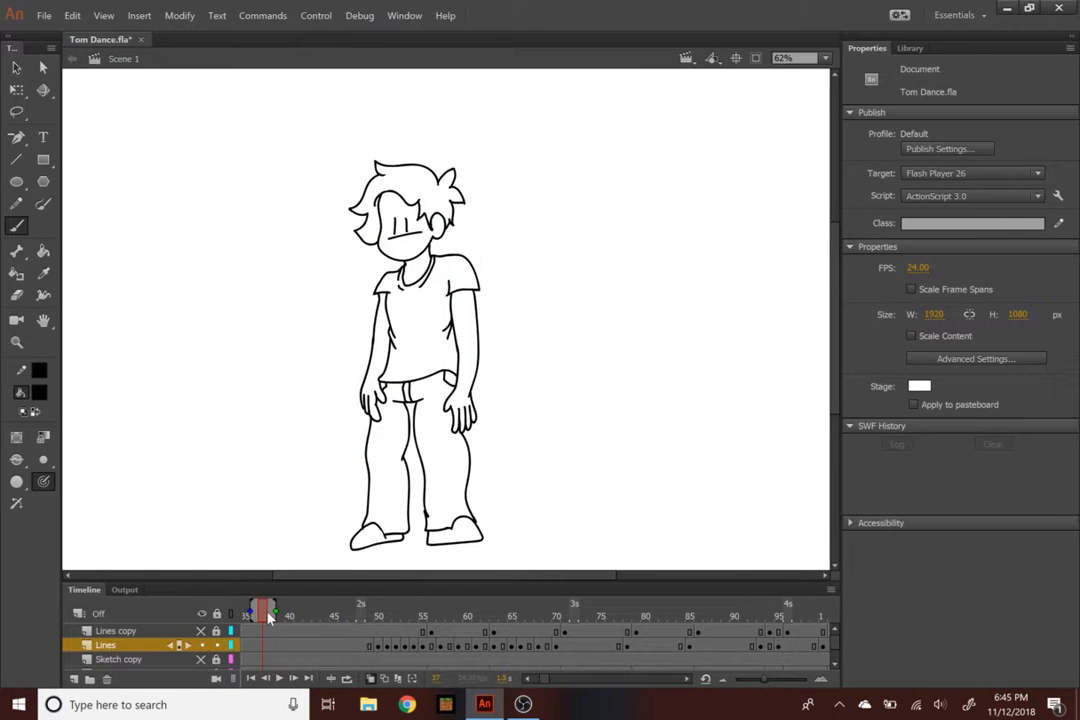
key("Return")
key("Return")
mouse_move(386, 616)
left_mouse_down()
mouse_move(525, 616)
mouse_move(313, 607)
left_mouse_up()
key("Return")
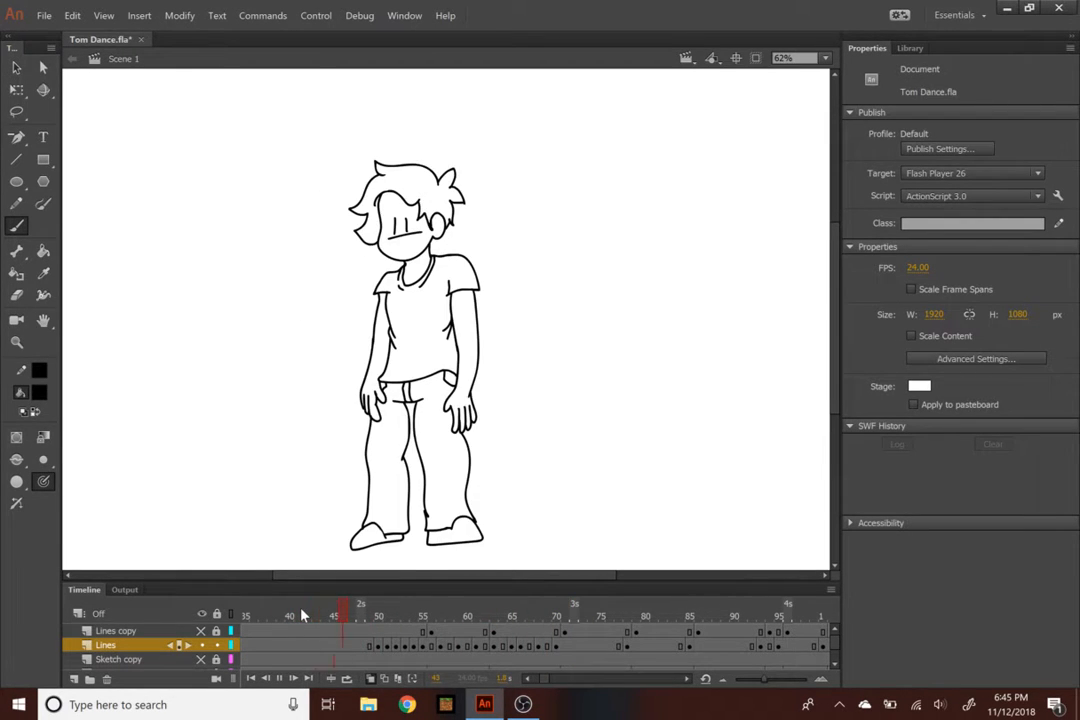
key("Return")
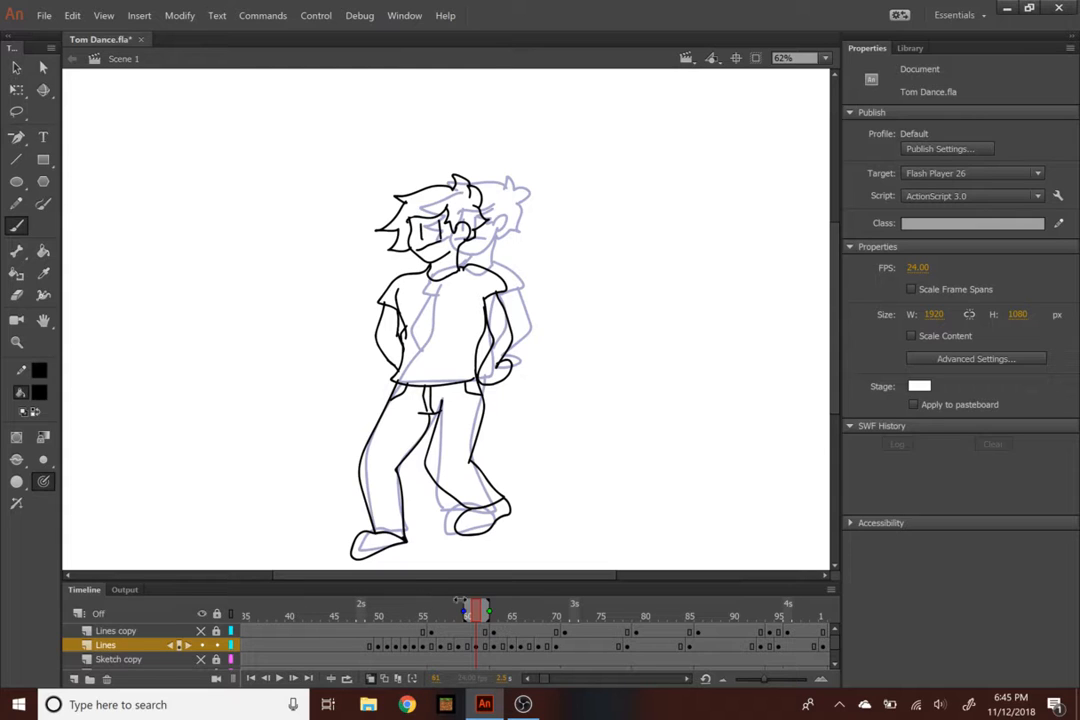
Erase the two vertical eye lines on the face at frame 54 and return to the Brush tool
mouse_move(478, 614)
left_mouse_down()
mouse_move(518, 614)
mouse_move(393, 615)
mouse_move(423, 620)
mouse_move(414, 620)
left_mouse_up()
key("ctrl+equal")
key("ctrl+equal")
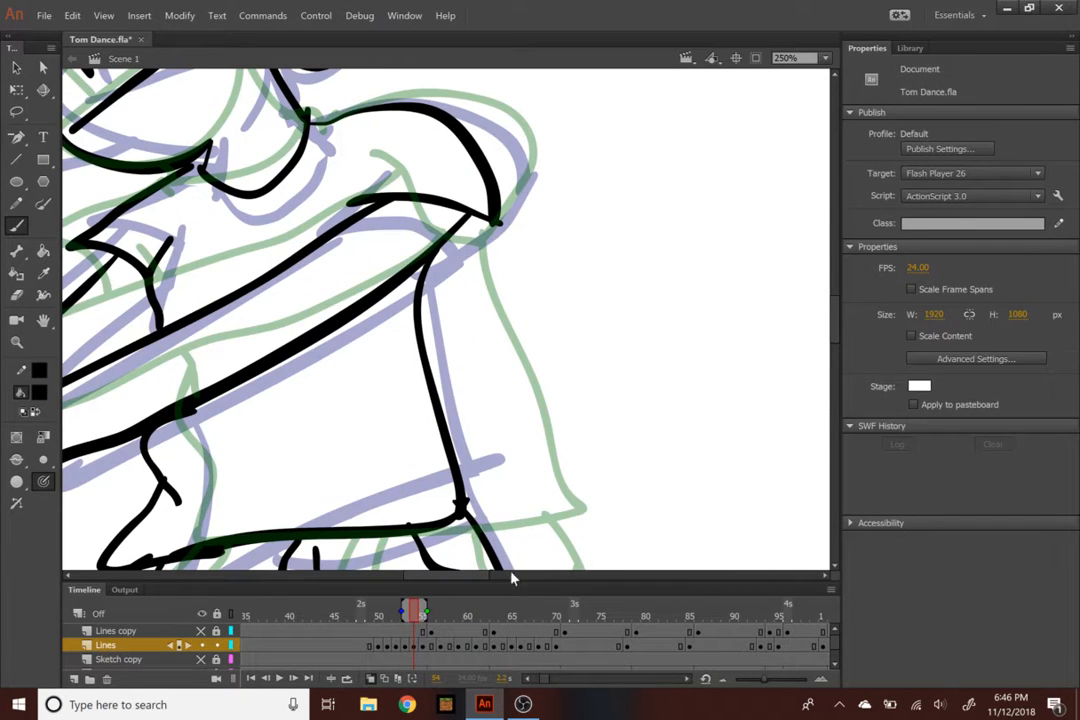
scroll(459, 559, "up", 5)
scroll(600, 420, "up", 5)
scroll(453, 270, "up", 2)
key("e")
mouse_move(436, 333)
left_mouse_down()
mouse_move(431, 321)
mouse_move(473, 311)
mouse_move(488, 351)
mouse_move(438, 362)
mouse_move(450, 354)
left_mouse_up()
key("b")
mouse_move(502, 326)
left_mouse_down()
mouse_move(508, 345)
mouse_move(514, 323)
left_mouse_up()
left_click_drag(424, 340, 454, 336)
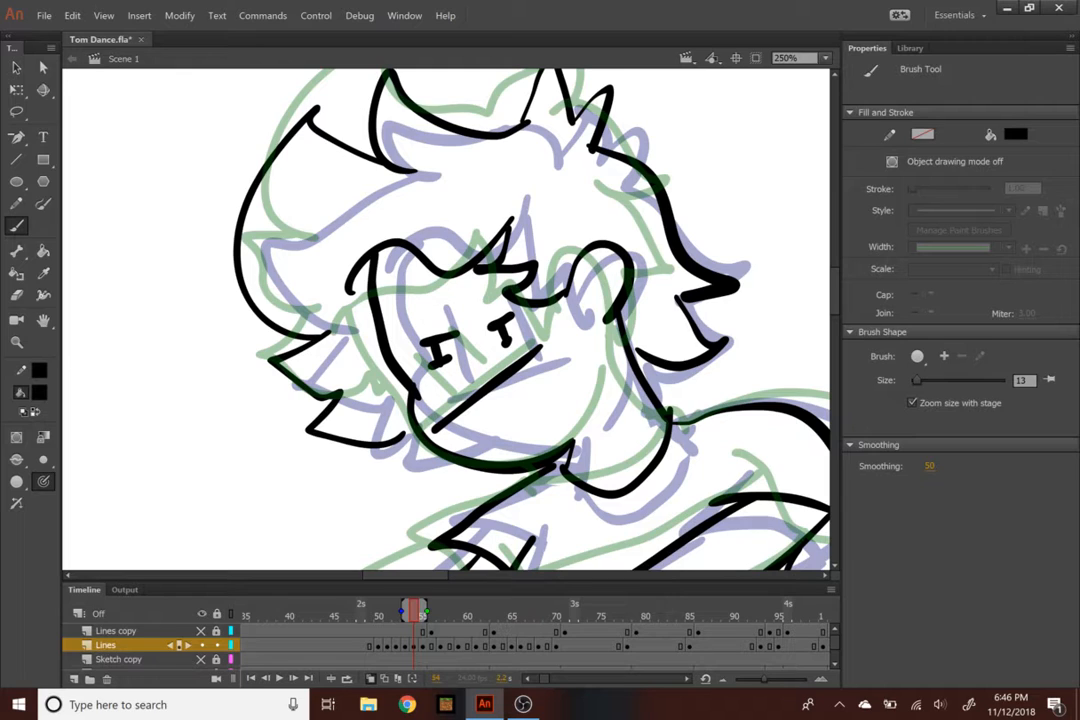
key("ctrl+z")
key("ctrl+z")
key("ctrl+z")
key("ctrl+z")
Draw the closed eyes at frame 54 as two short slanted dashes above the mouth
mouse_move(438, 358)
left_mouse_down()
mouse_move(449, 347)
mouse_move(434, 357)
left_mouse_up()
key("ctrl+z")
left_click_drag(497, 337, 509, 333)
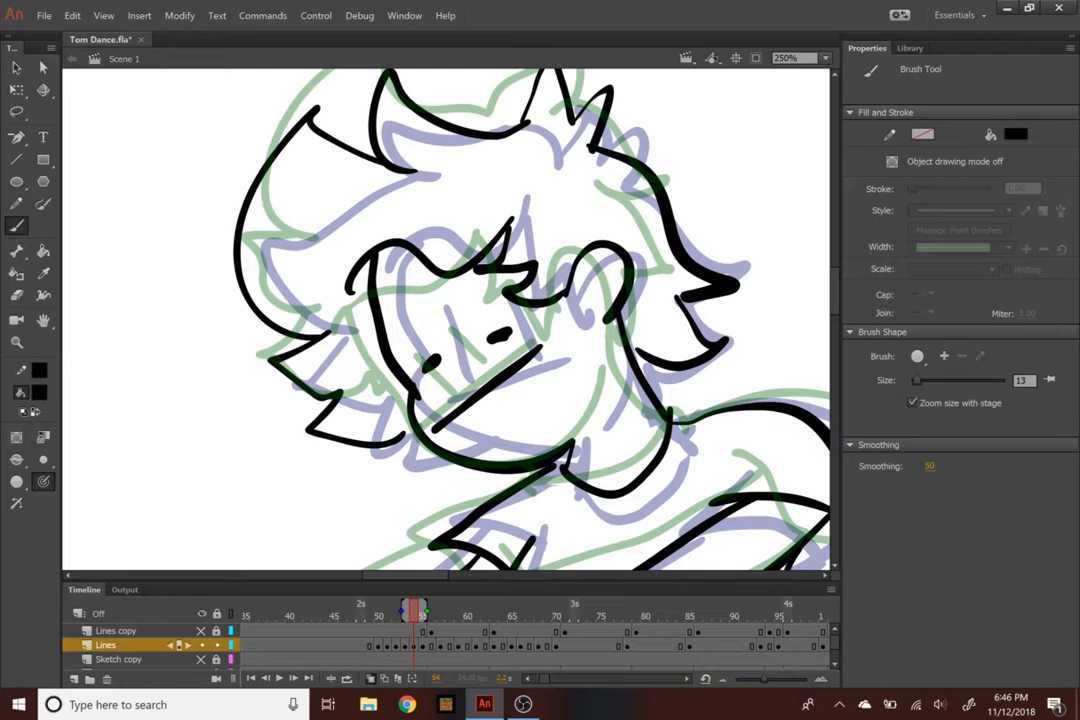
Try replacing the open eyes at frame 53 with short slanted dashes for a blink
left_click(403, 605)
left_click_drag(413, 609, 400, 609)
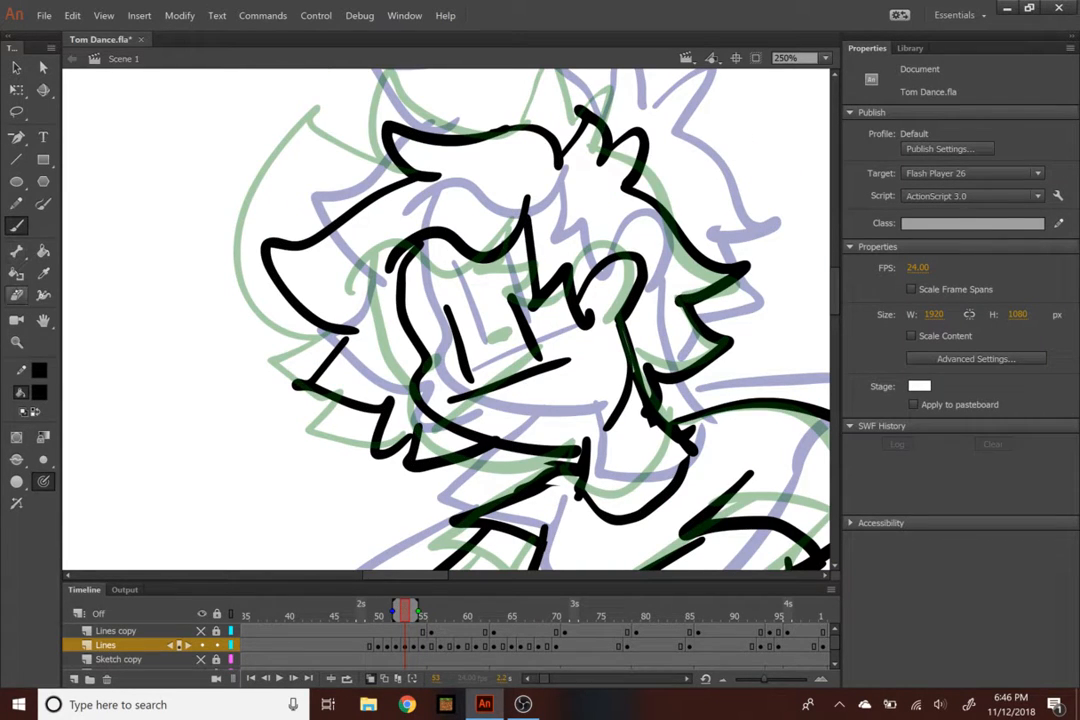
left_click(16, 295)
mouse_move(465, 357)
left_mouse_down()
mouse_move(455, 340)
mouse_move(470, 320)
mouse_move(512, 310)
left_mouse_up()
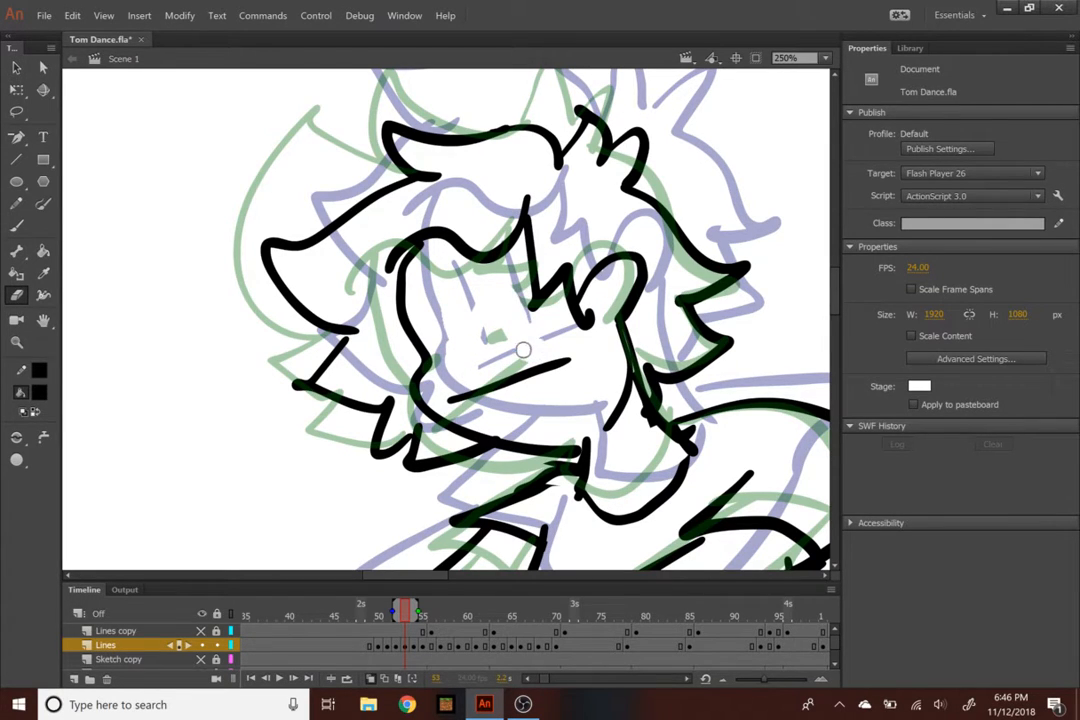
key("b")
left_click_drag(437, 358, 548, 315)
key("ctrl+minus")
key("ctrl+minus")
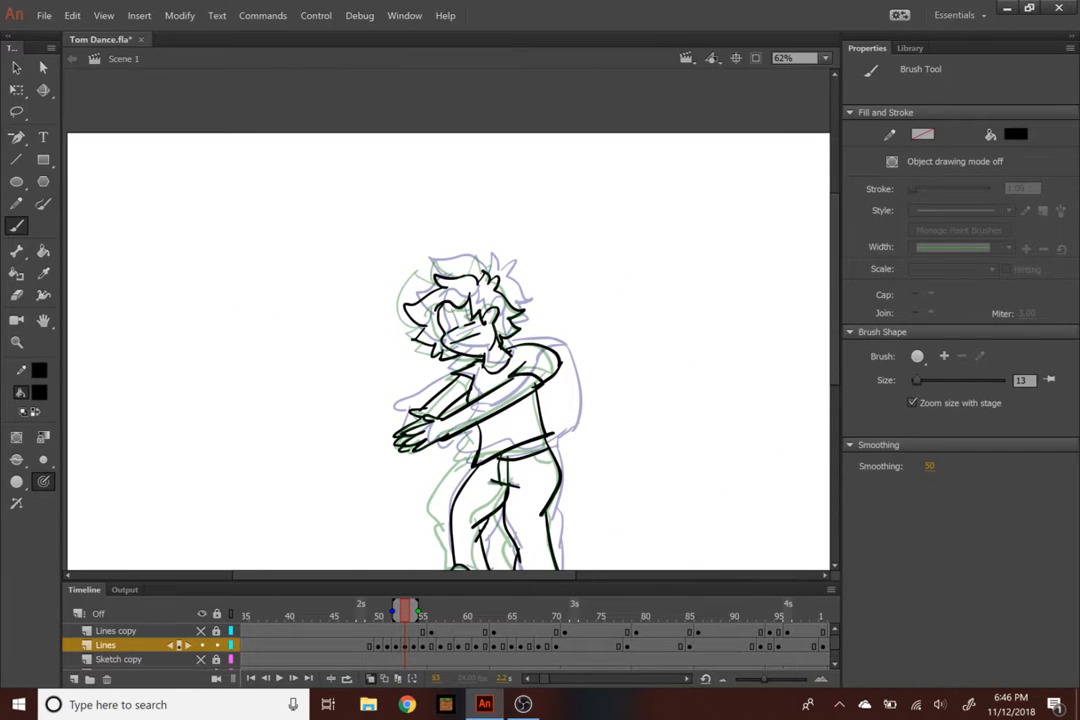
Replay the opening of the dance and compare the poses at frames 53 and 54 to check the blink
key("Return")
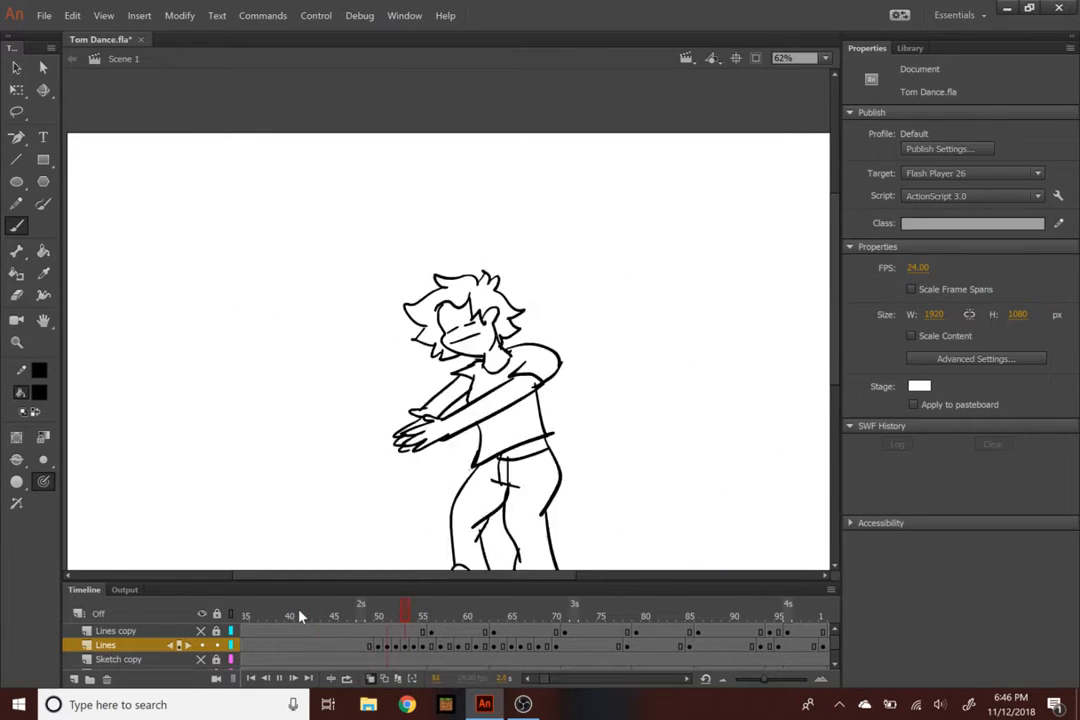
key("Return")
left_click_drag(345, 618, 405, 620)
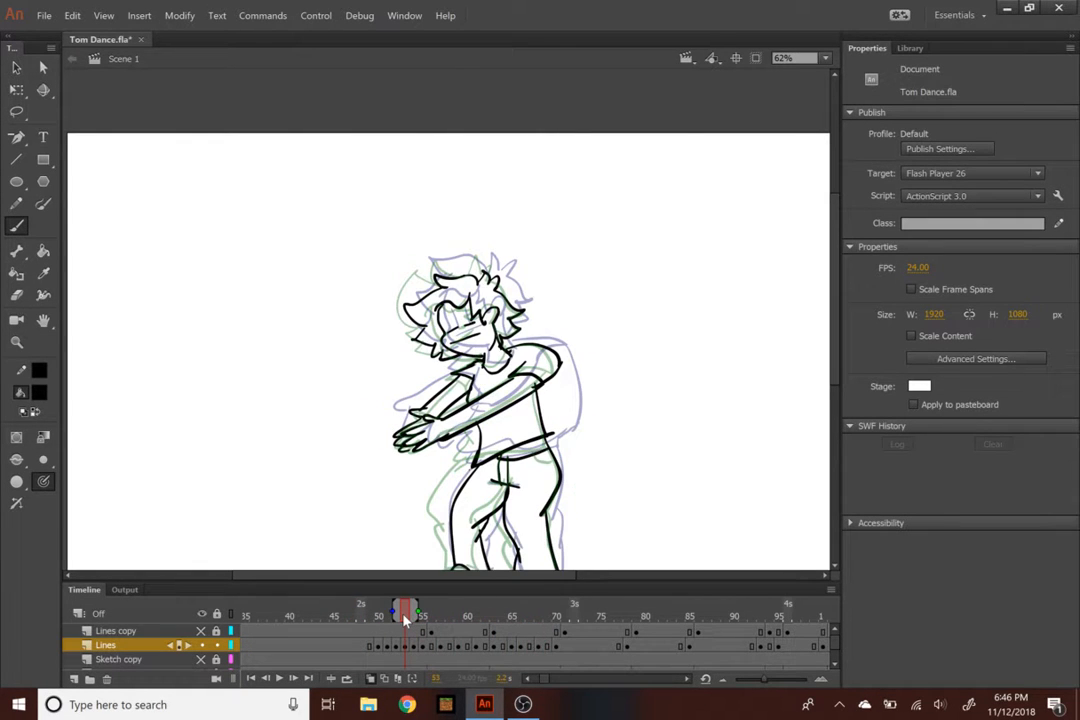
key("Return")
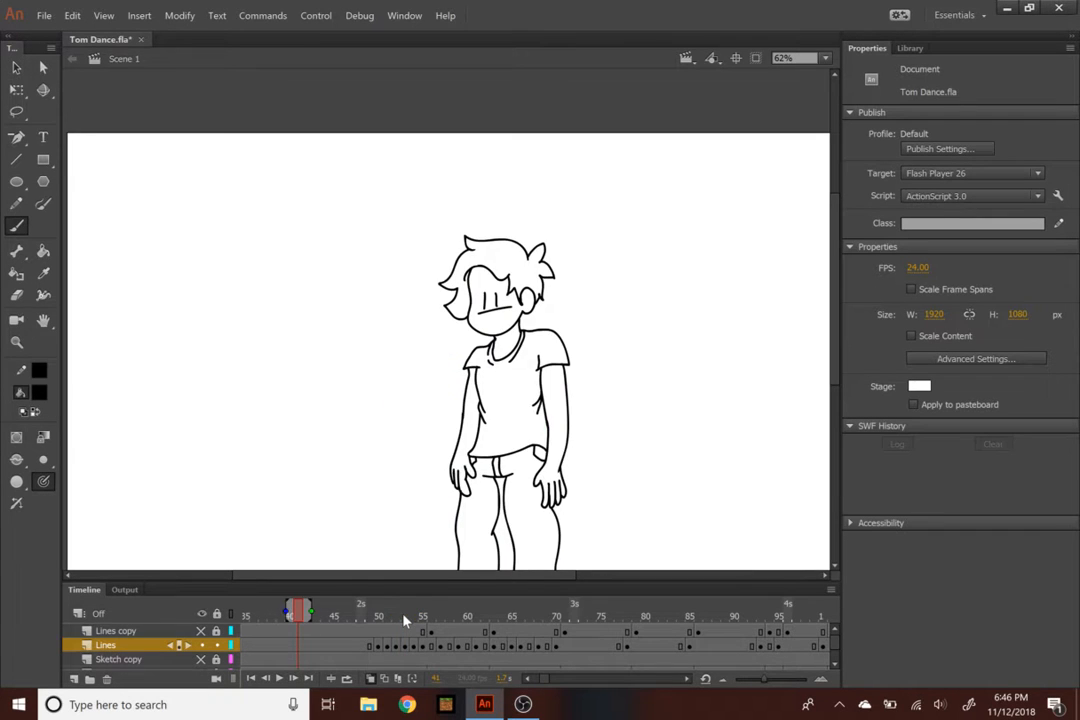
left_click(405, 620)
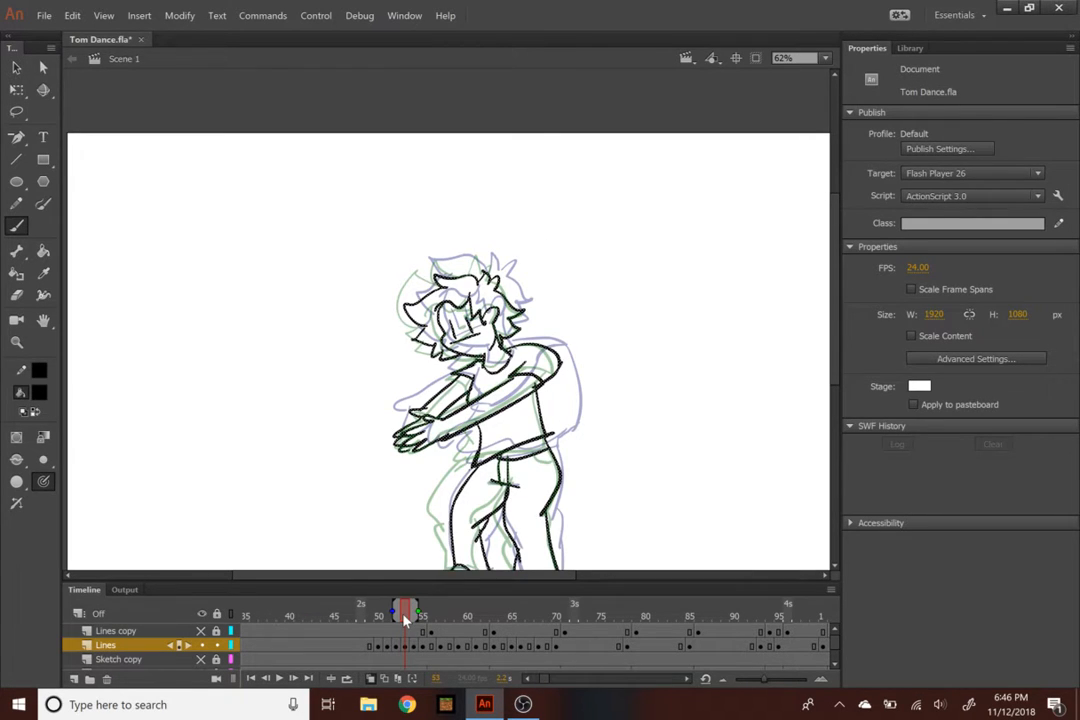
key(".")
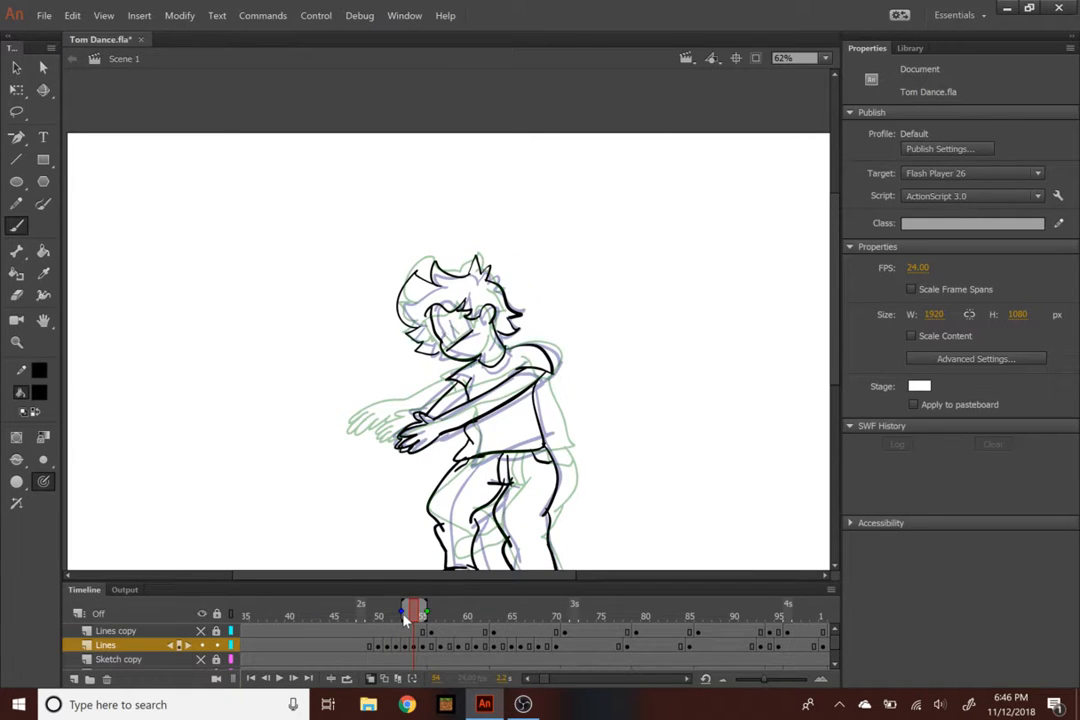
key("Return")
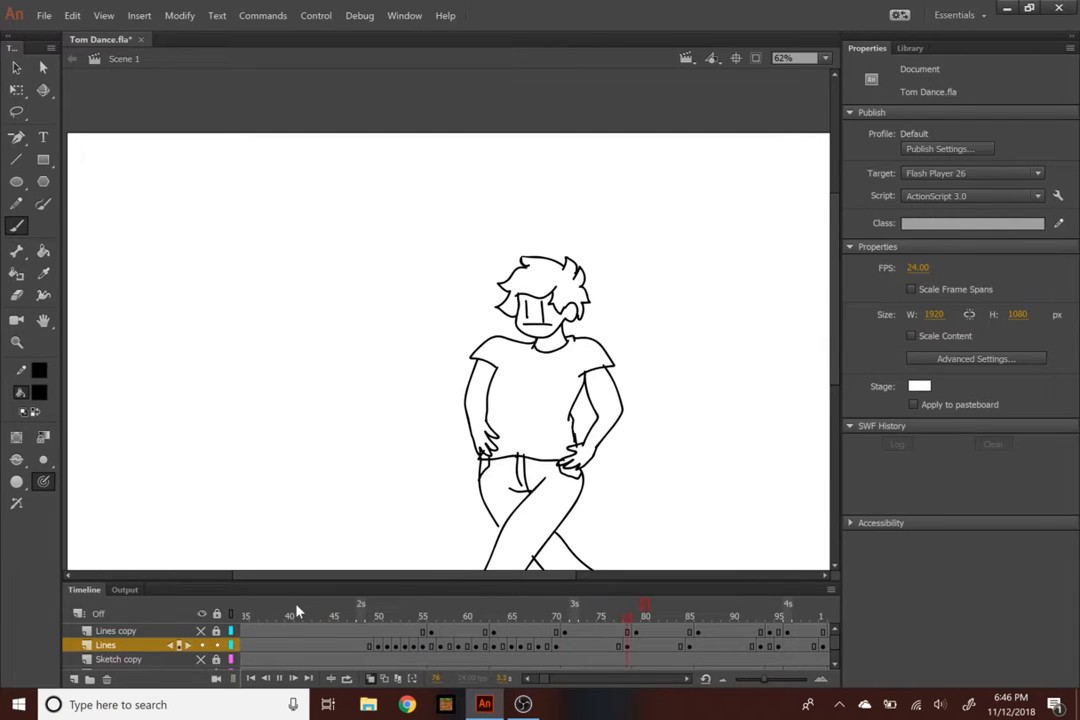
key("Return")
Zoom the stage out to 31% and narrow the timeline frames to show more of the animation
left_click(759, 684)
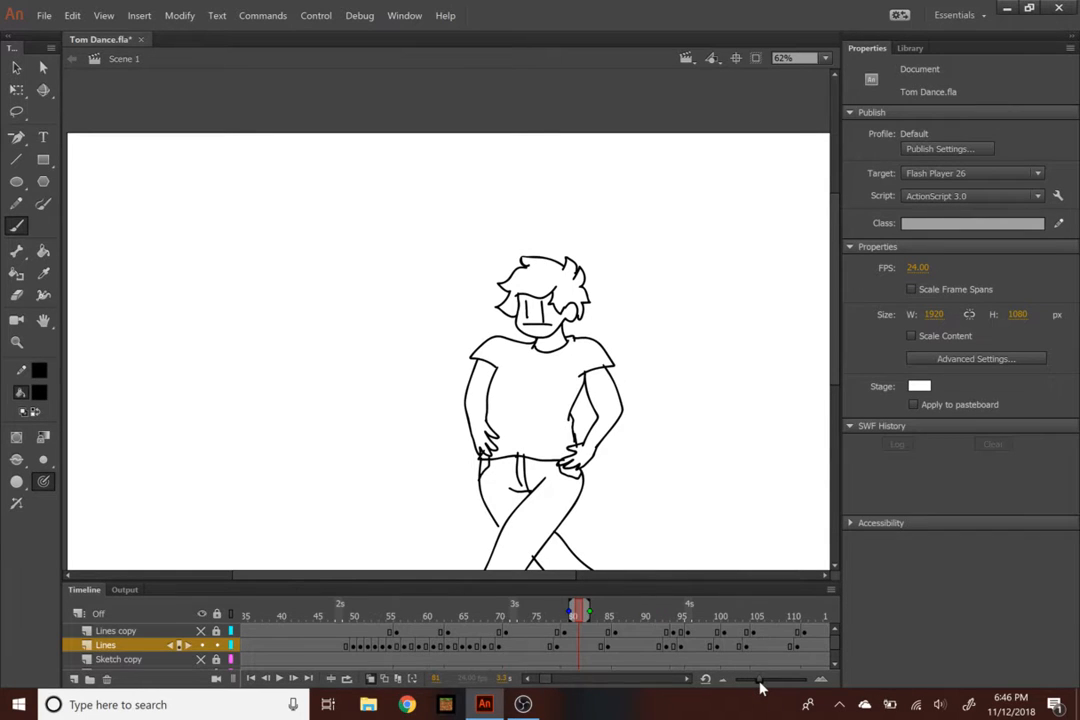
key("ctrl+minus")
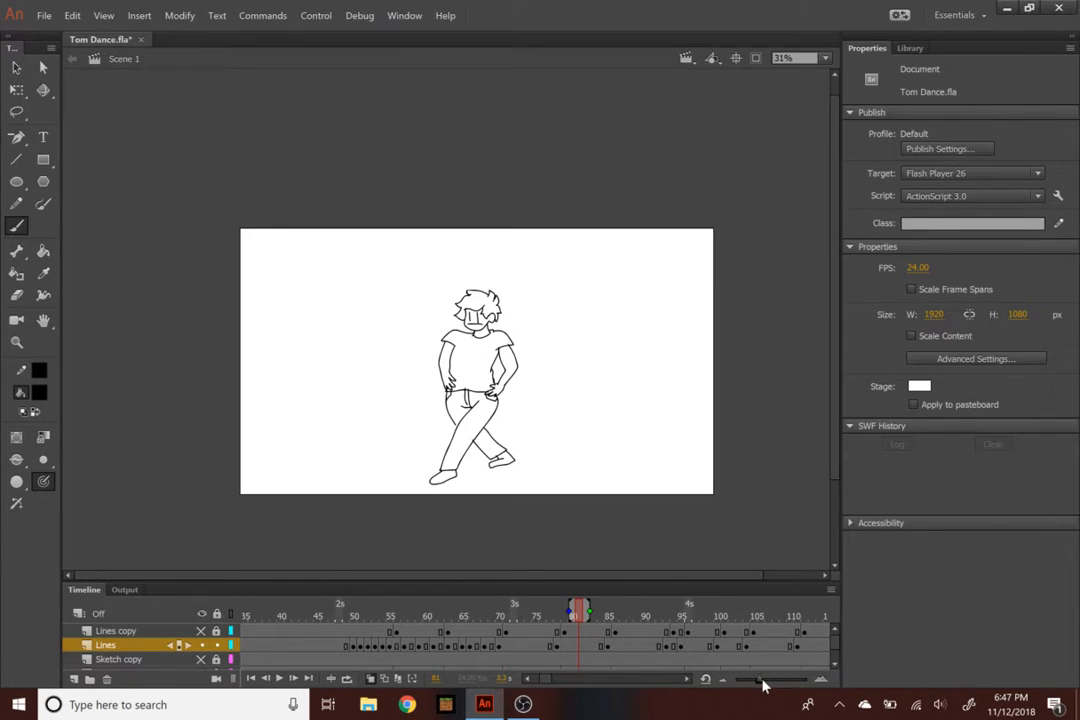
left_click(759, 684)
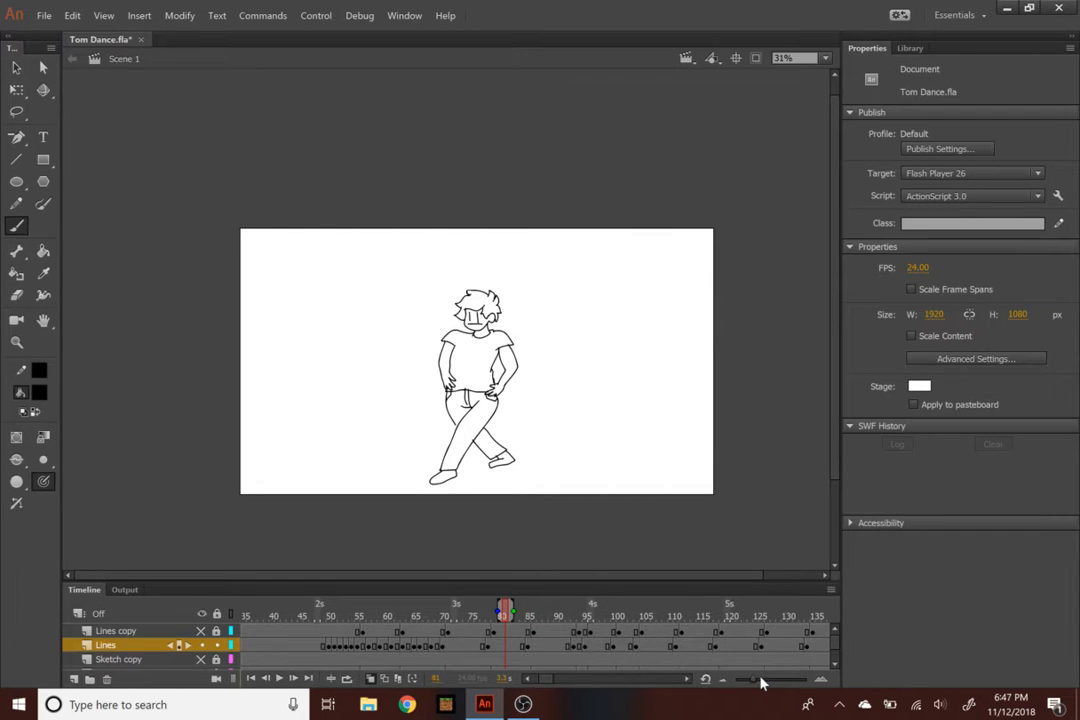
Play the whole dance from about frame 44 to check its timing and save the file
left_click(771, 683)
left_click(369, 608)
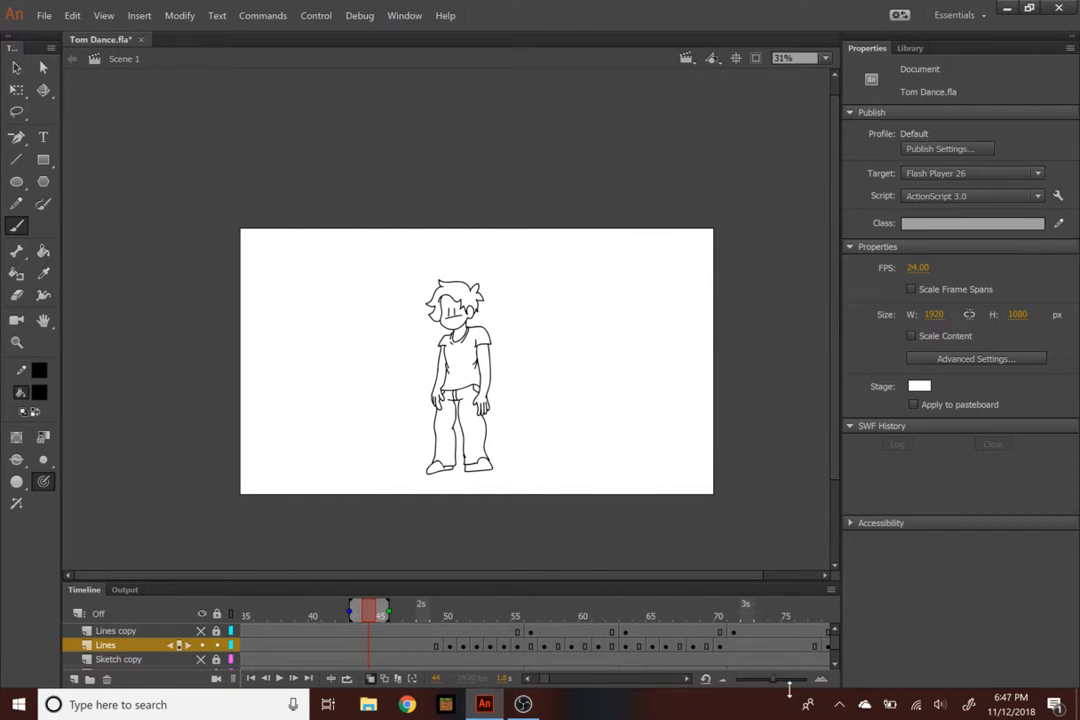
left_click_drag(771, 686, 760, 680)
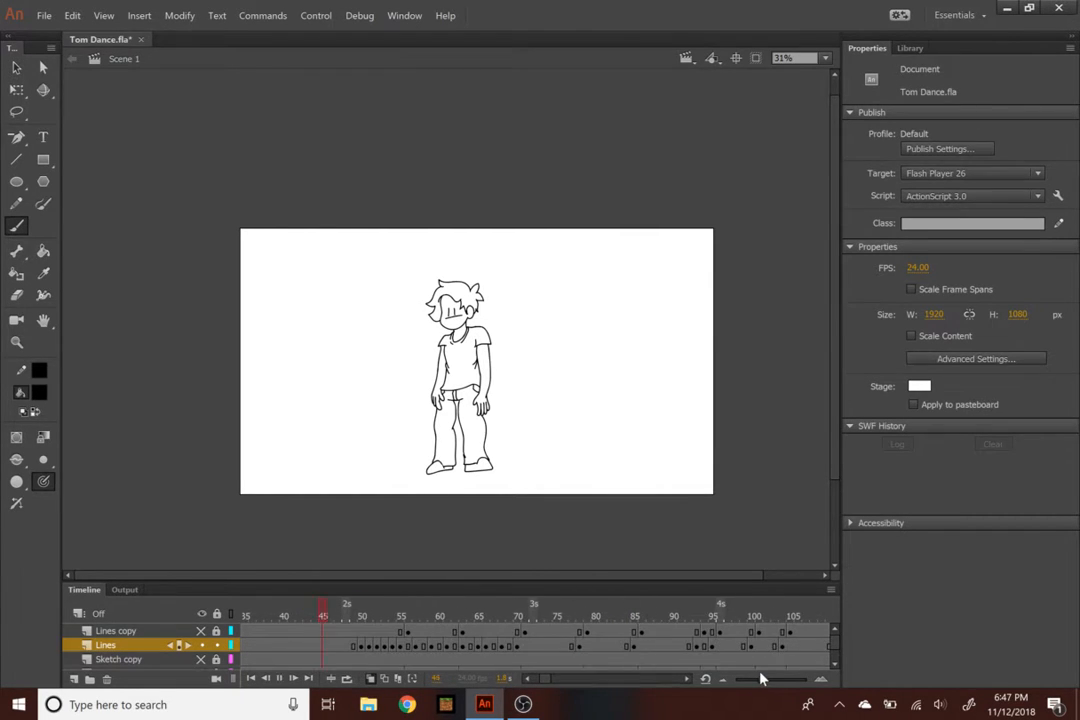
key("Return")
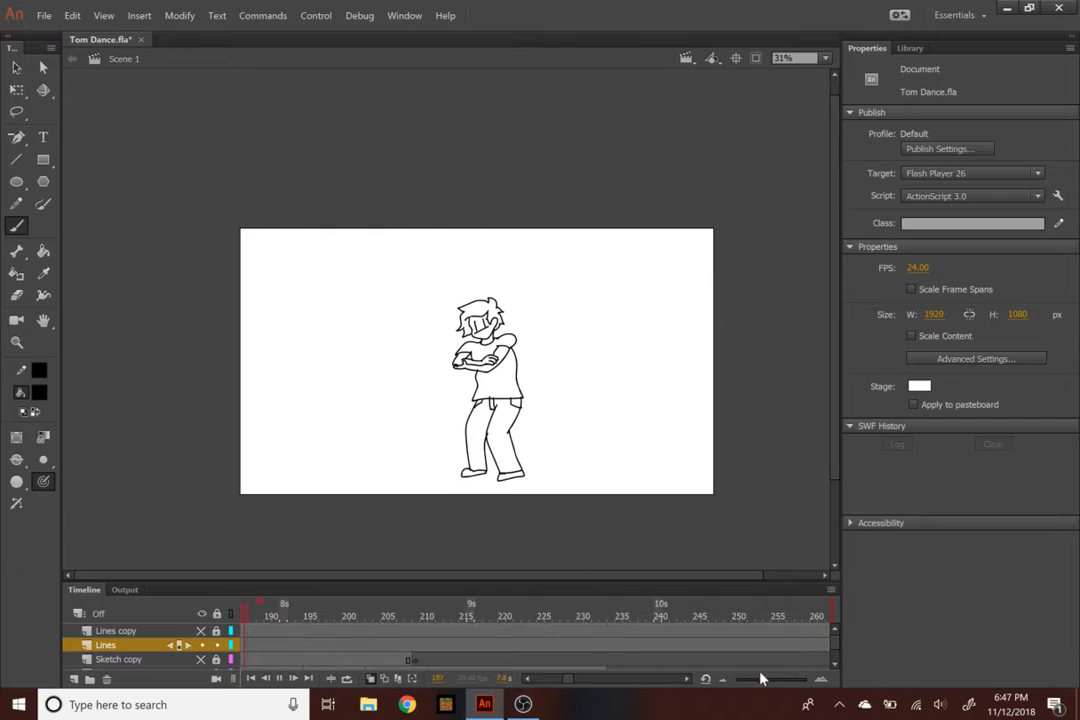
key("ctrl+s")
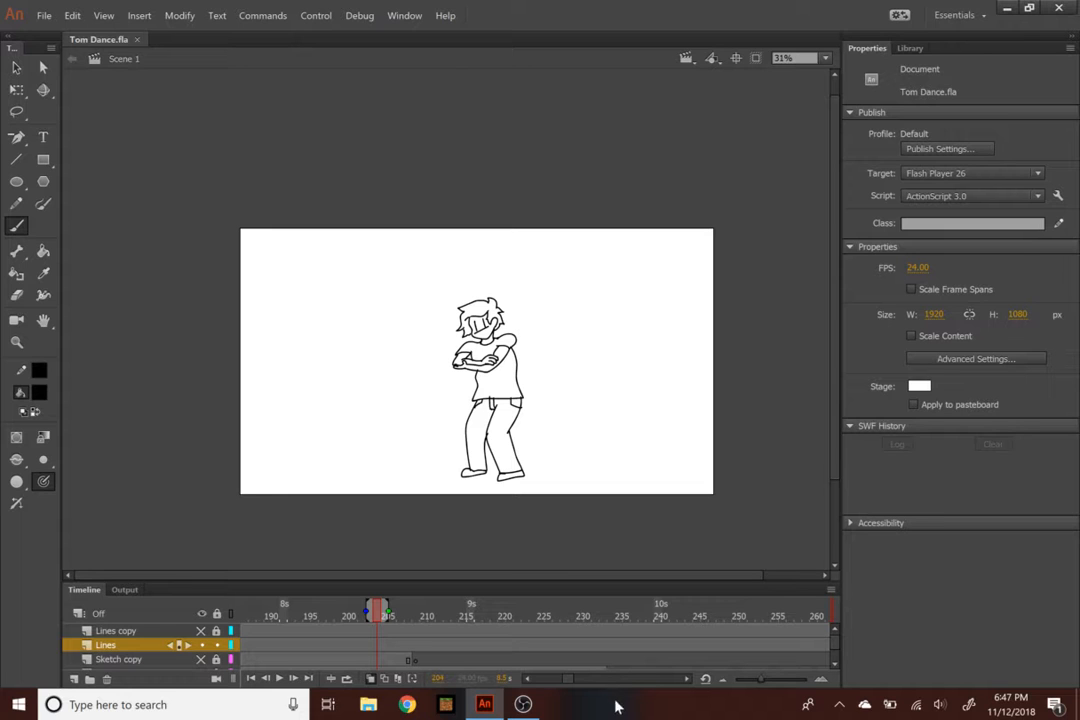
Replay the opening of the dance from about frame 47 and enlarge the stage view to 62%
left_click(557, 680)
left_click_drag(557, 680, 541, 680)
key("Return")
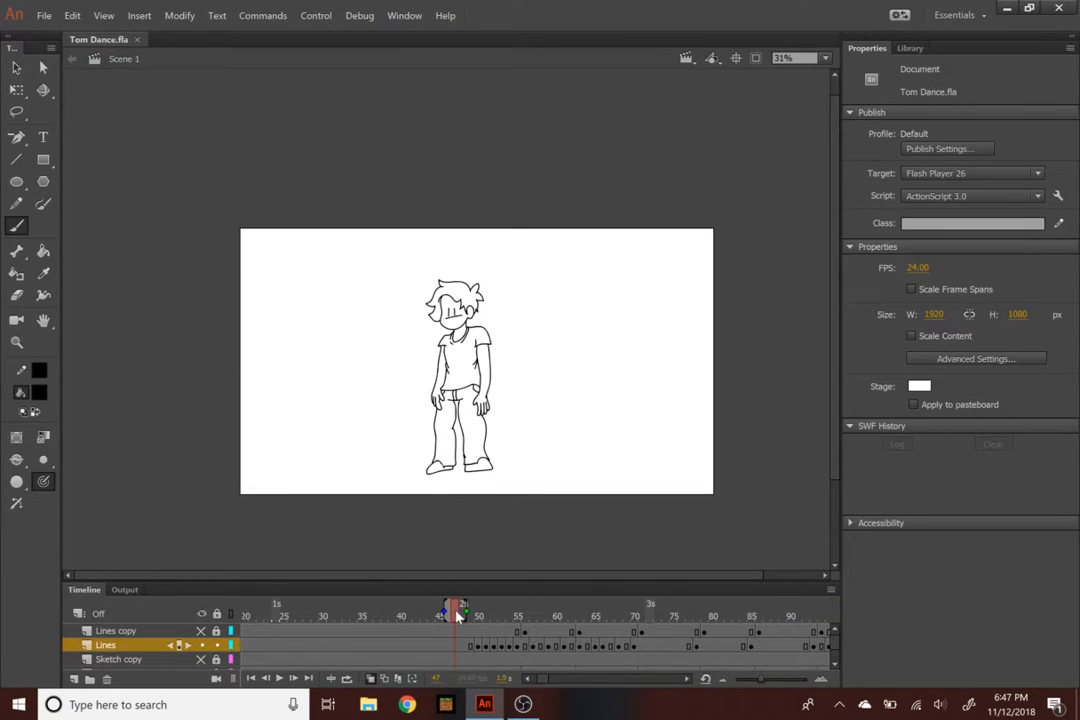
key("Return")
key("ctrl+=")
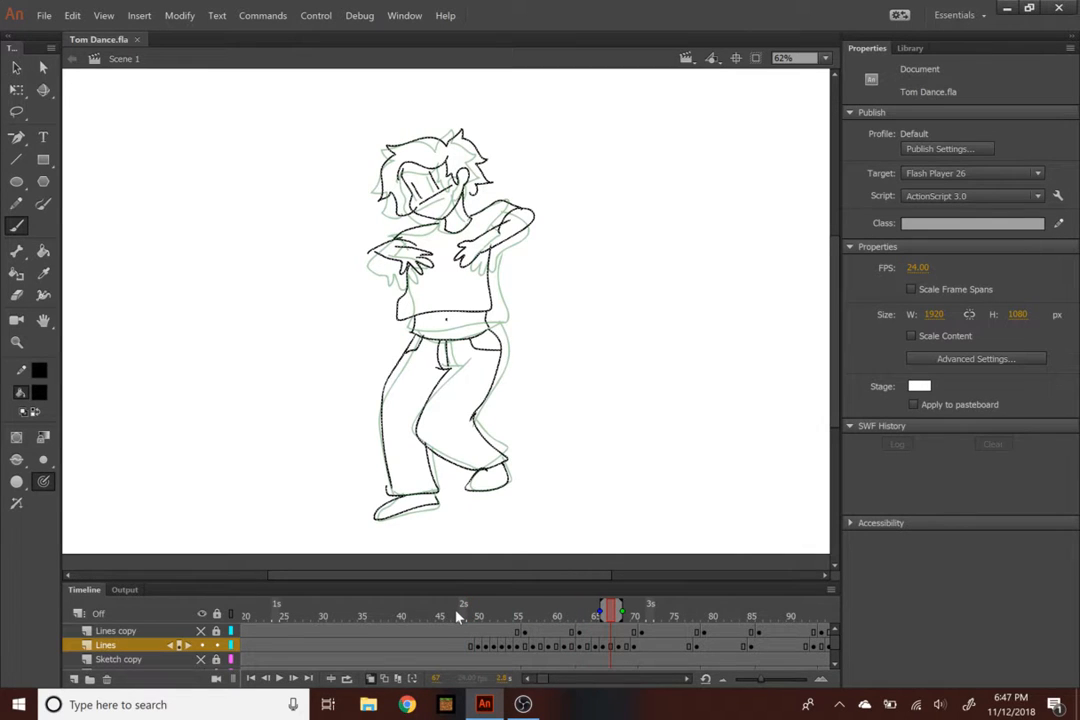
Replay the opening move repeatedly from about frames 35 to 40 through the early 70s to judge the in-between timing
left_click_drag(457, 616, 378, 620)
key("Return")
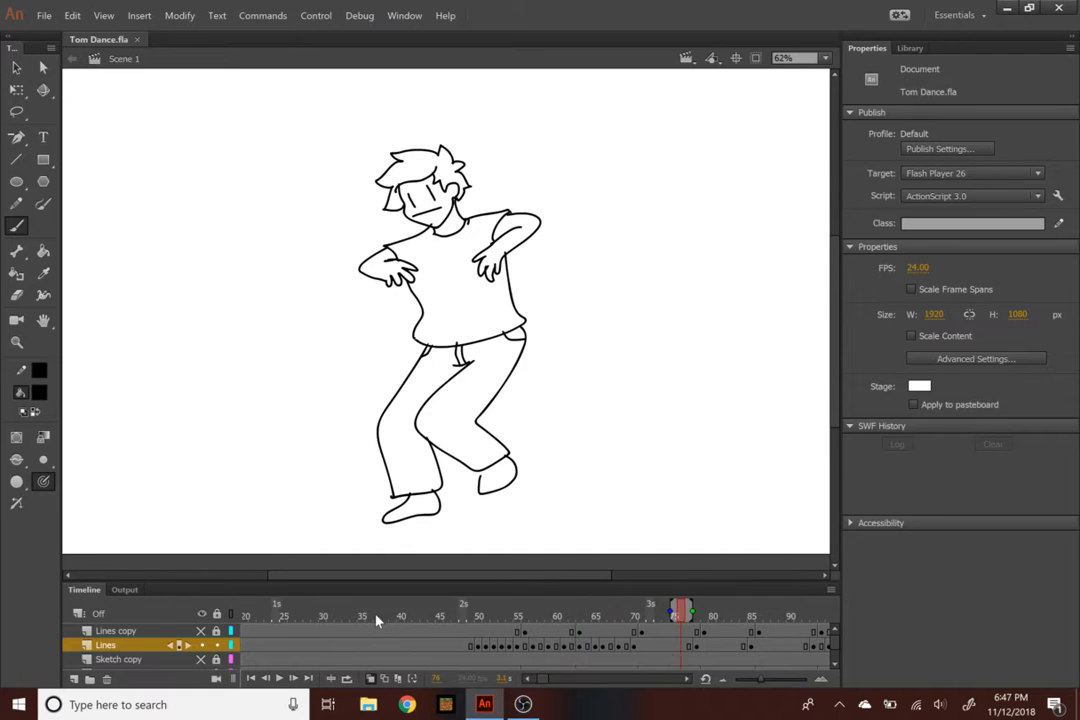
left_click(377, 617)
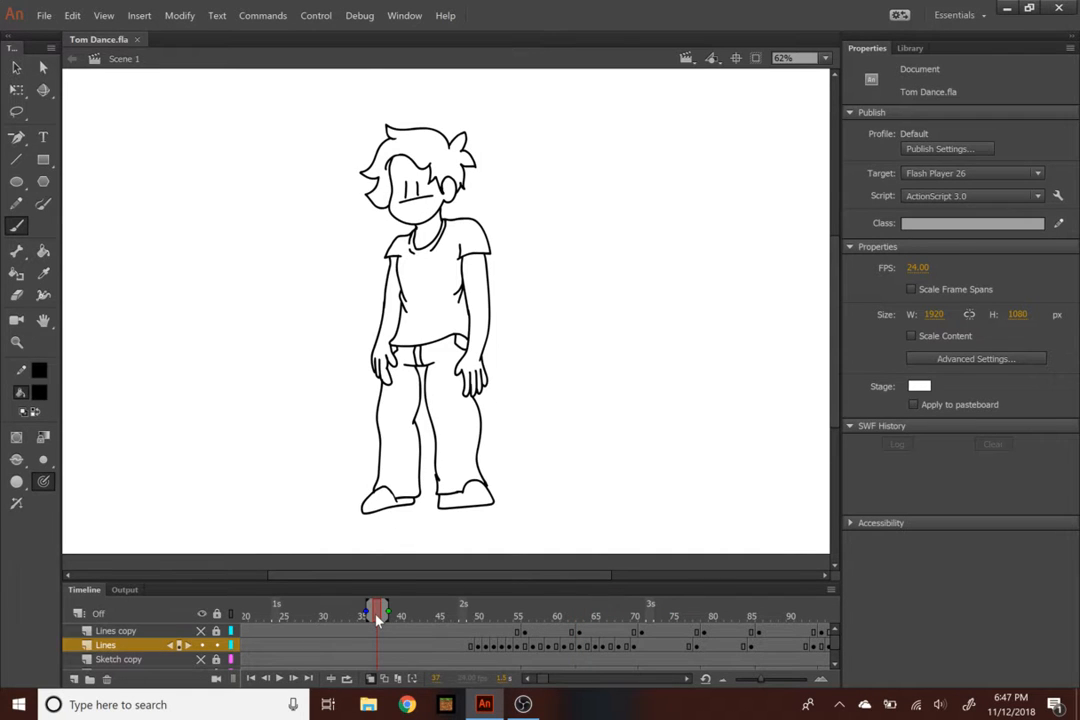
key("Return")
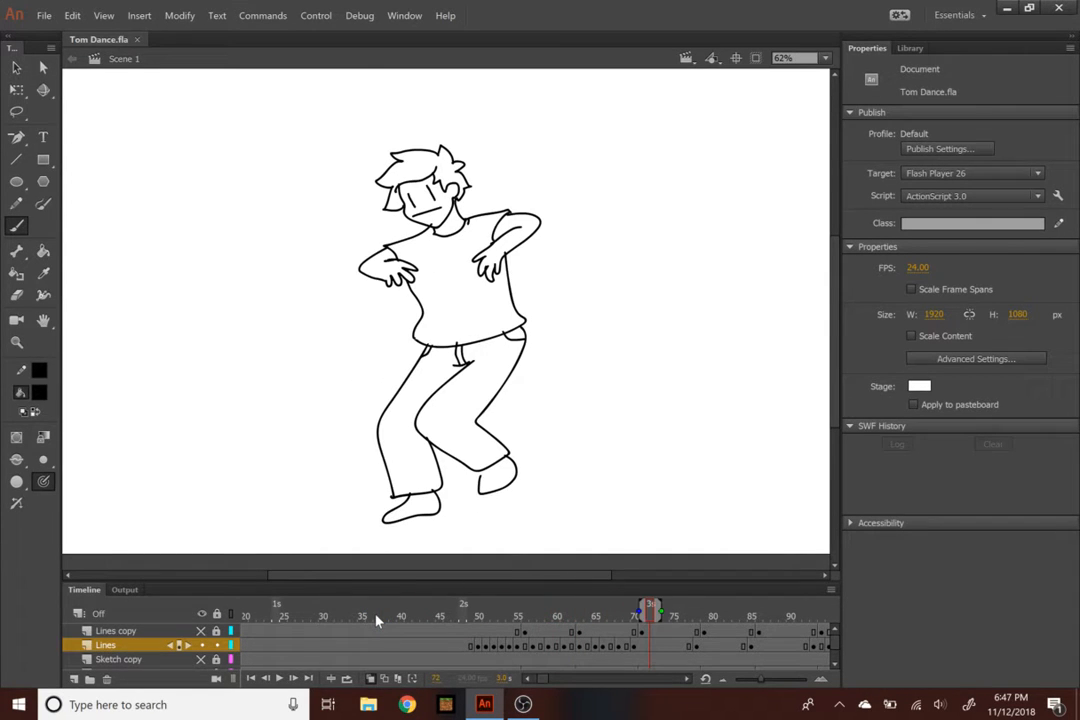
mouse_move(470, 608)
left_mouse_down()
mouse_move(646, 608)
mouse_move(366, 606)
left_mouse_up()
key("Return")
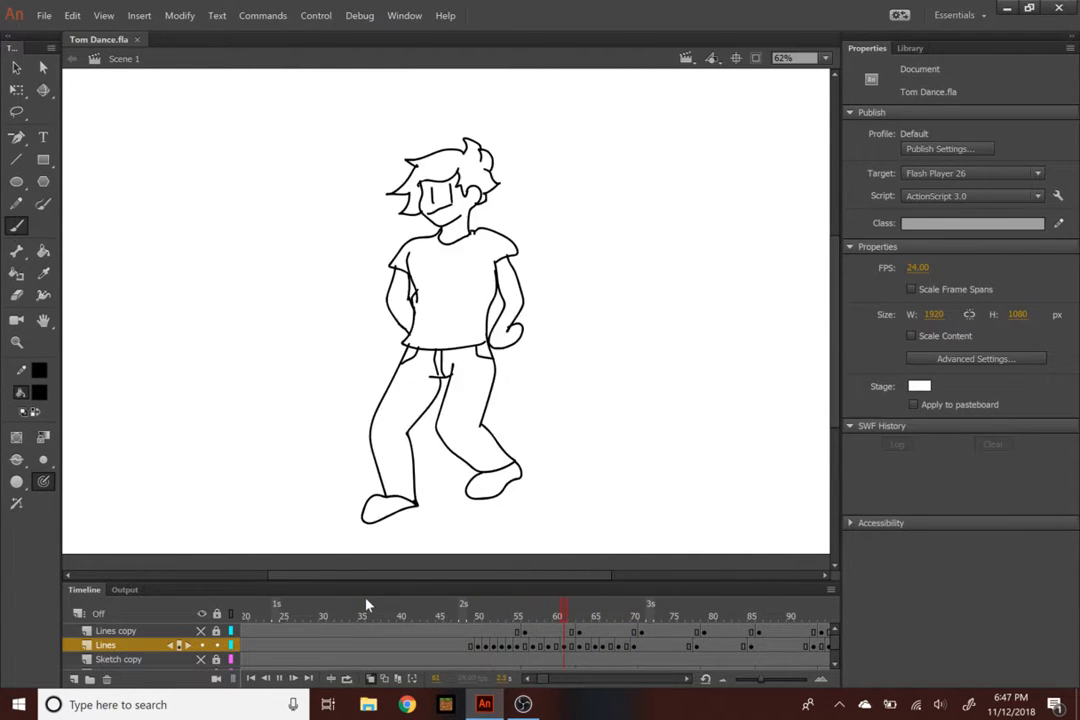
key("Return")
left_click(401, 610)
key("Return")
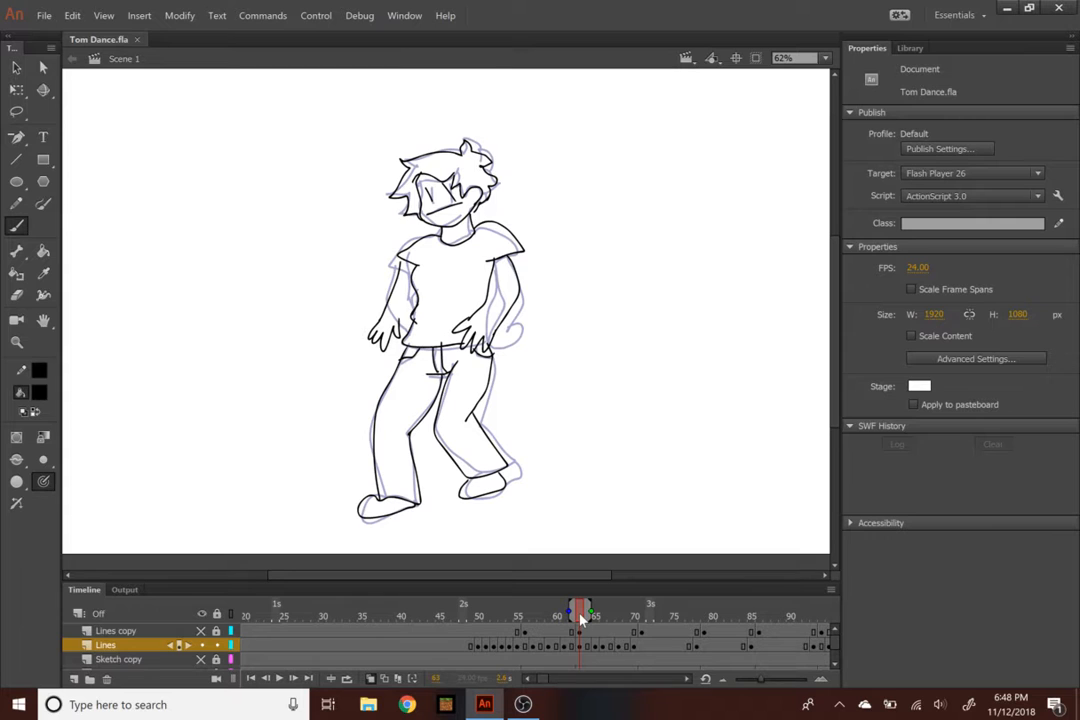
Remove frames 63 and 64 from the Lines layer to speed up the move
mouse_move(581, 620)
left_mouse_down()
mouse_move(617, 621)
mouse_move(572, 621)
mouse_move(582, 621)
left_mouse_up()
left_click(586, 645)
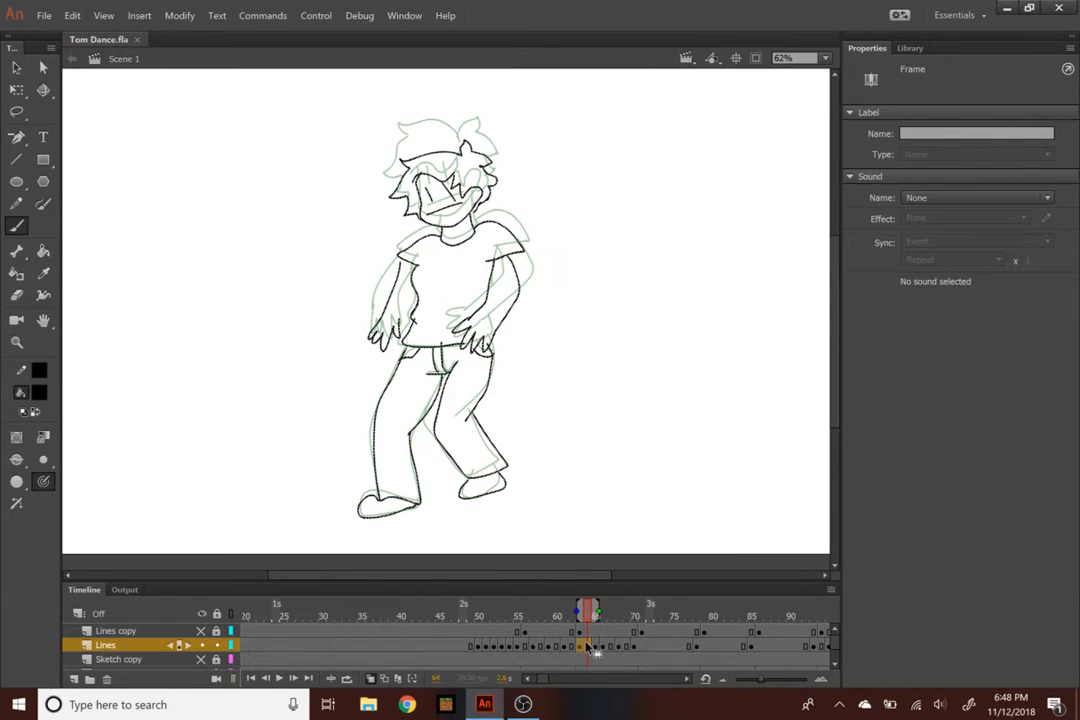
right_click(586, 647)
left_click(672, 366)
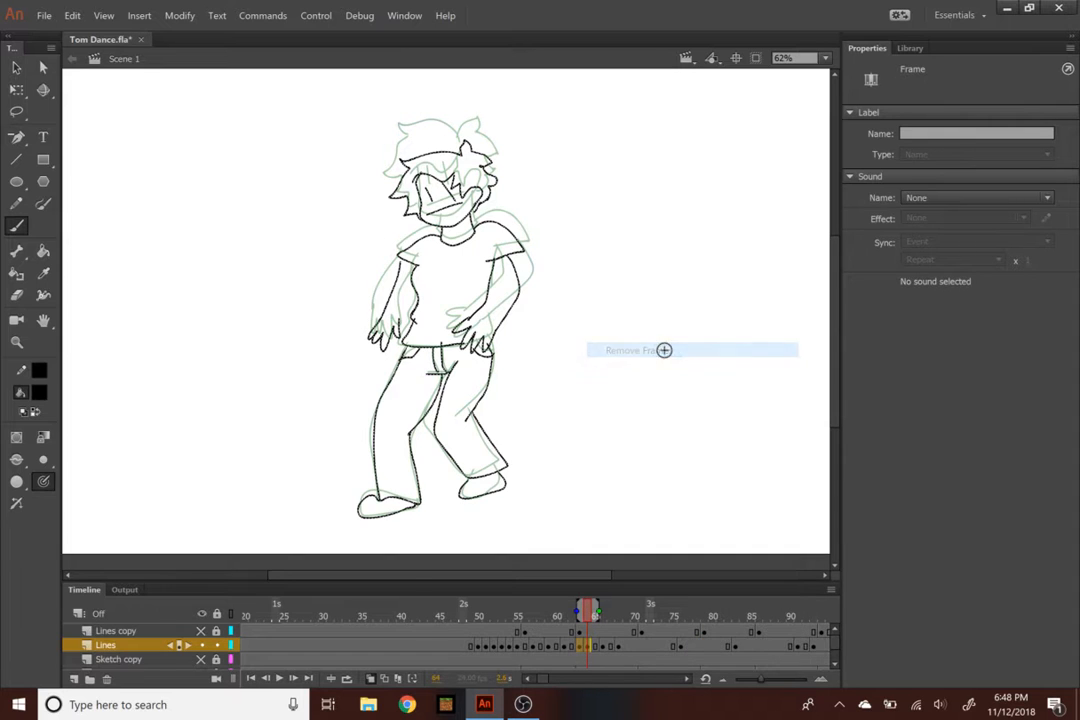
Replay the shortened move from the standing pose through about frame 75 several times to check its new timing
left_click(417, 617)
key("Return")
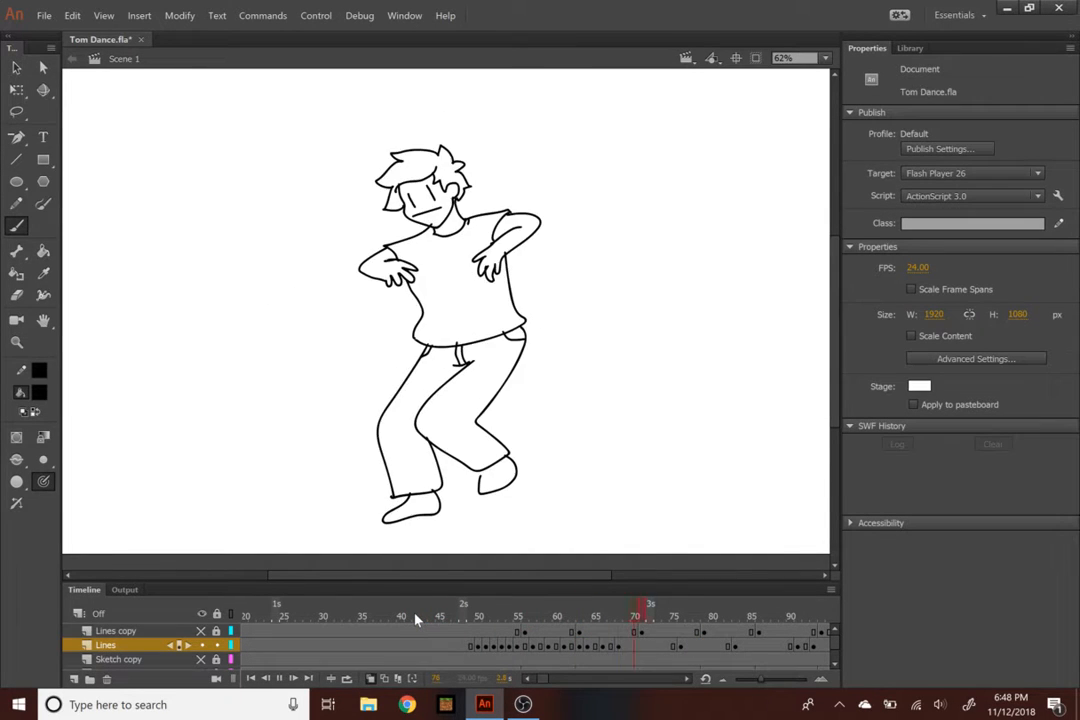
left_click_drag(506, 610, 361, 612)
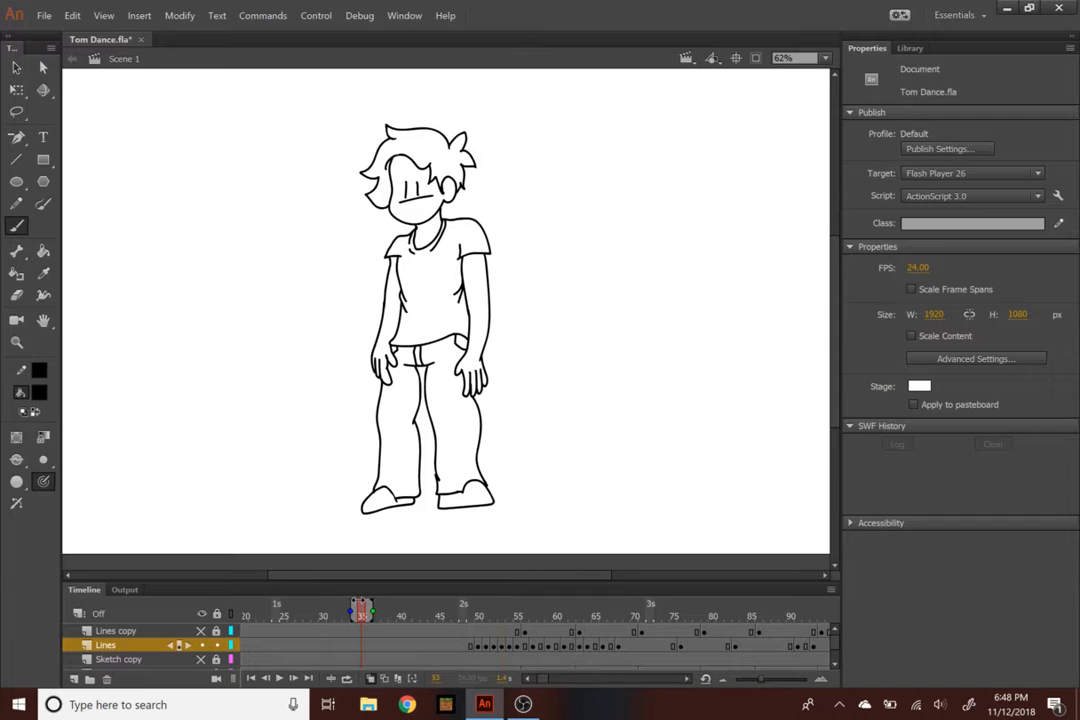
key("Return")
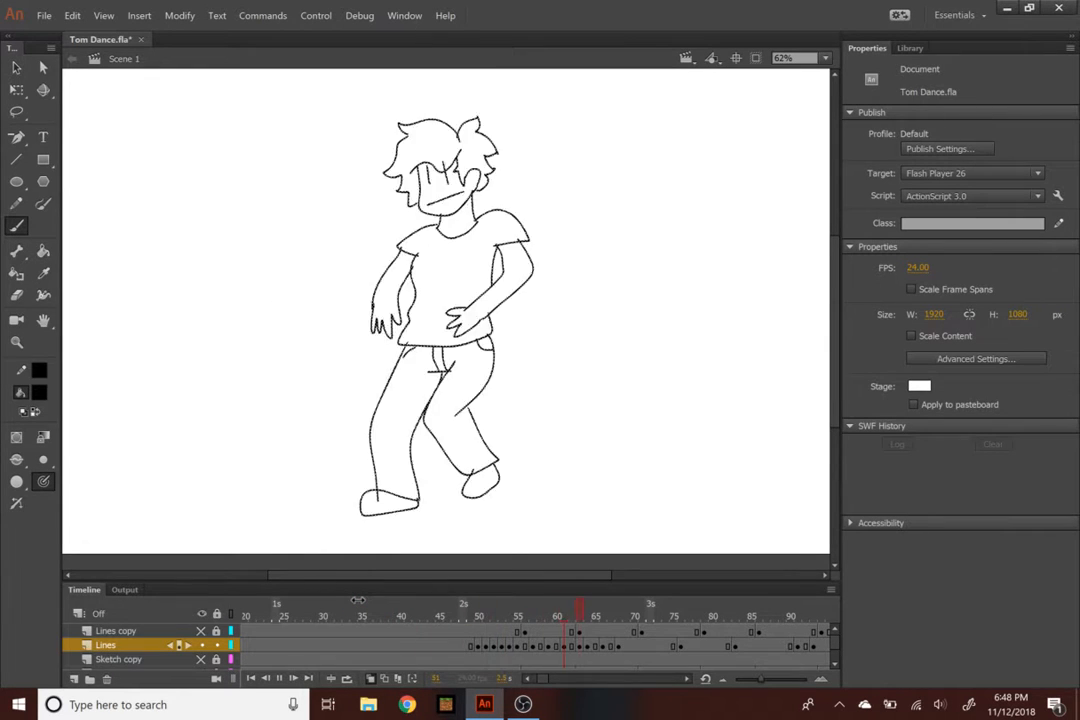
key("Return")
left_click_drag(612, 610, 392, 604)
key("Return")
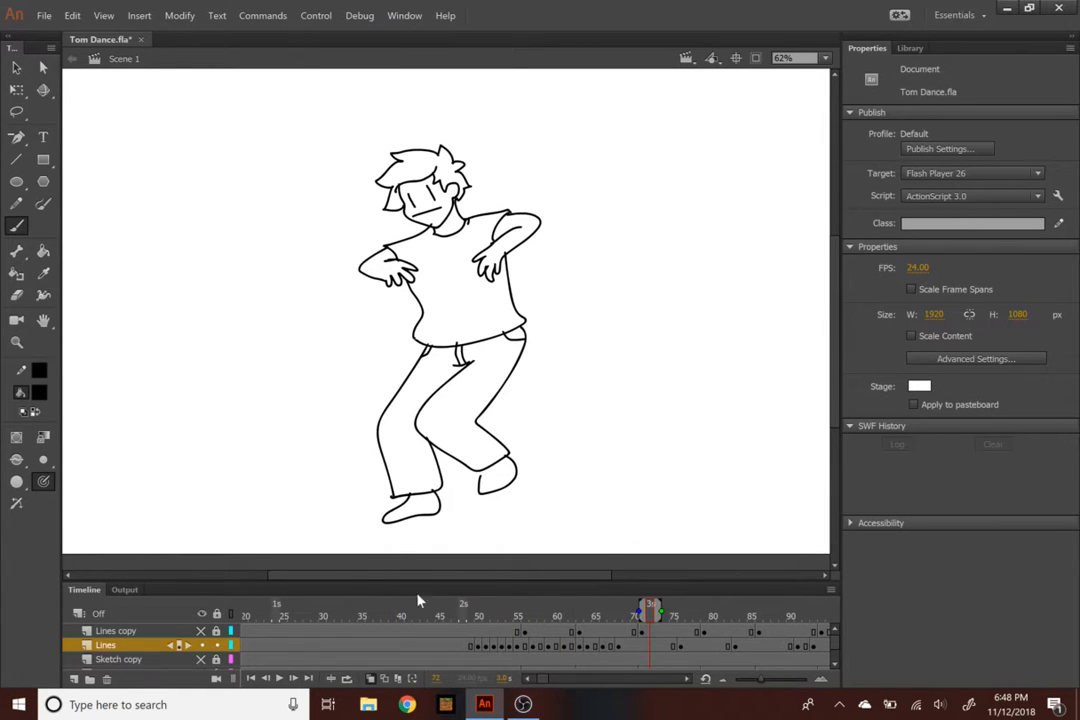
left_click_drag(520, 611, 432, 609)
mouse_move(731, 611)
left_mouse_down()
mouse_move(668, 612)
mouse_move(815, 614)
mouse_move(412, 610)
left_mouse_up()
key("Return")
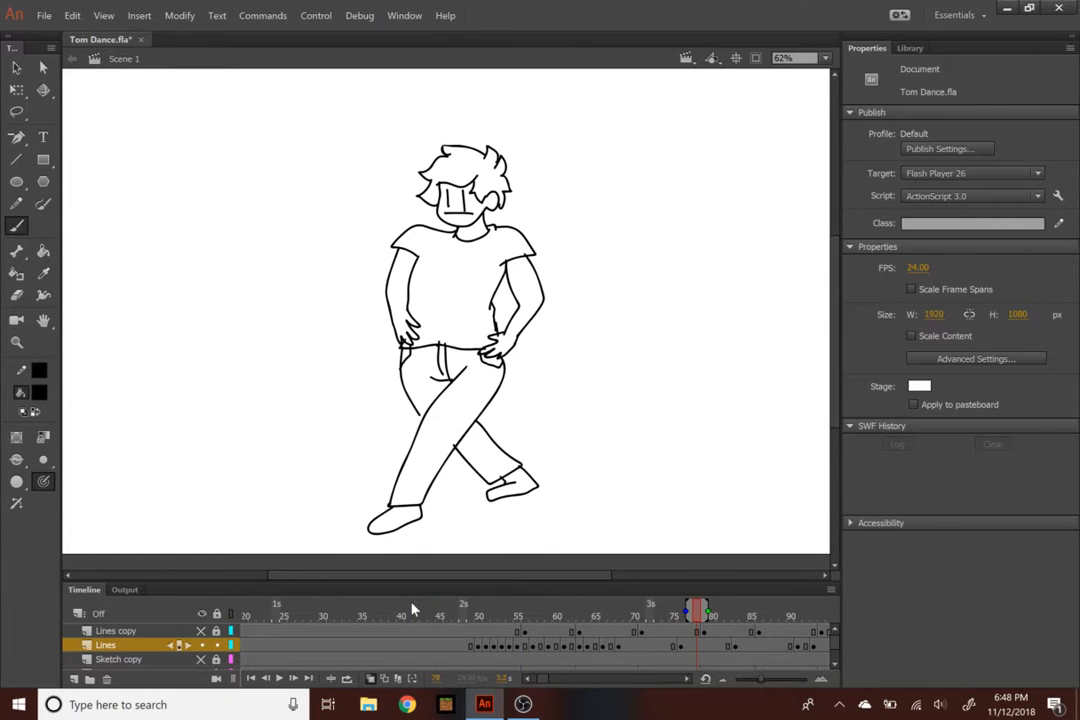
Play the Lines copy version of the dance for comparison, and switch visibility back to the Lines layer
left_click_drag(477, 609, 446, 612)
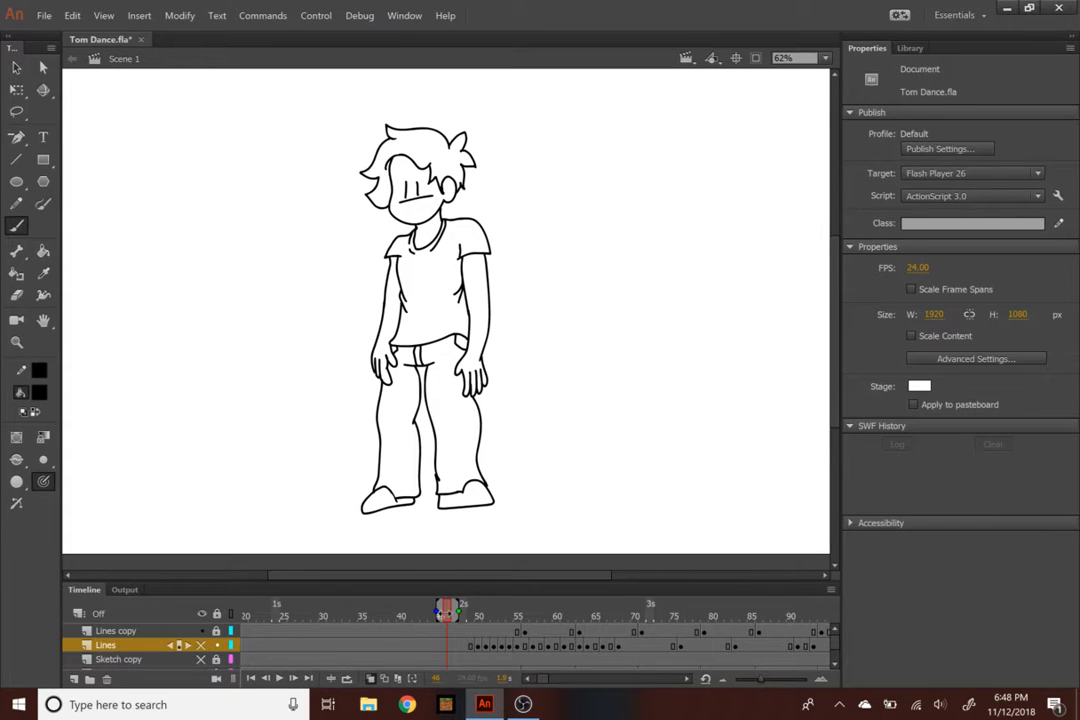
key("Return")
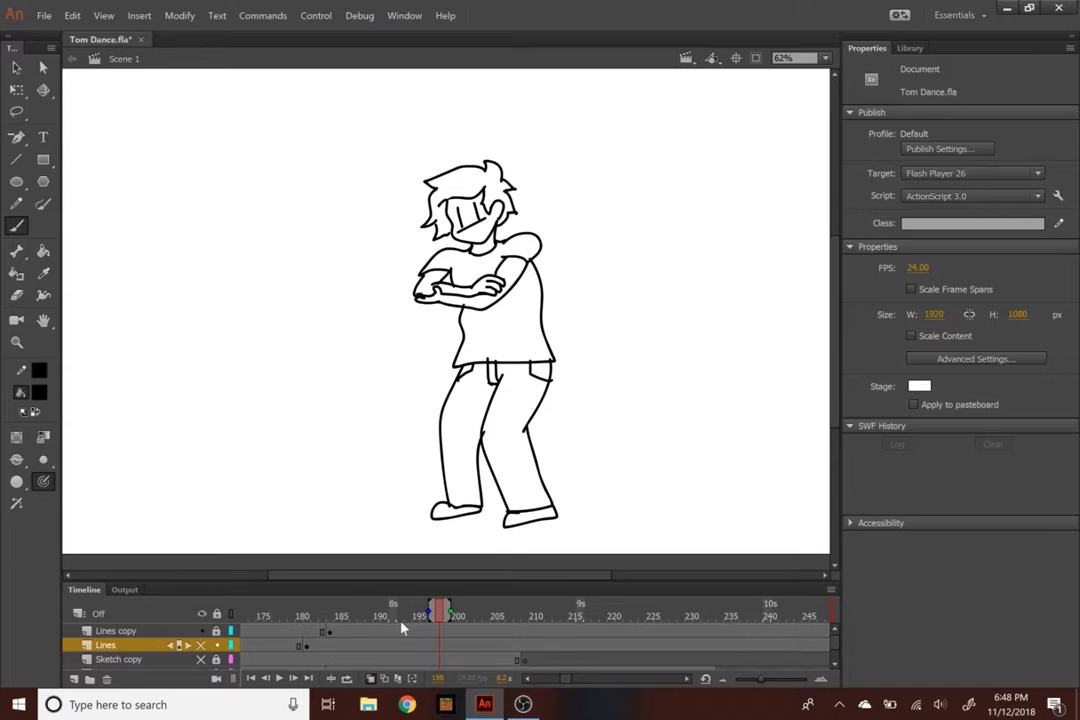
left_click(202, 632)
left_click(202, 646)
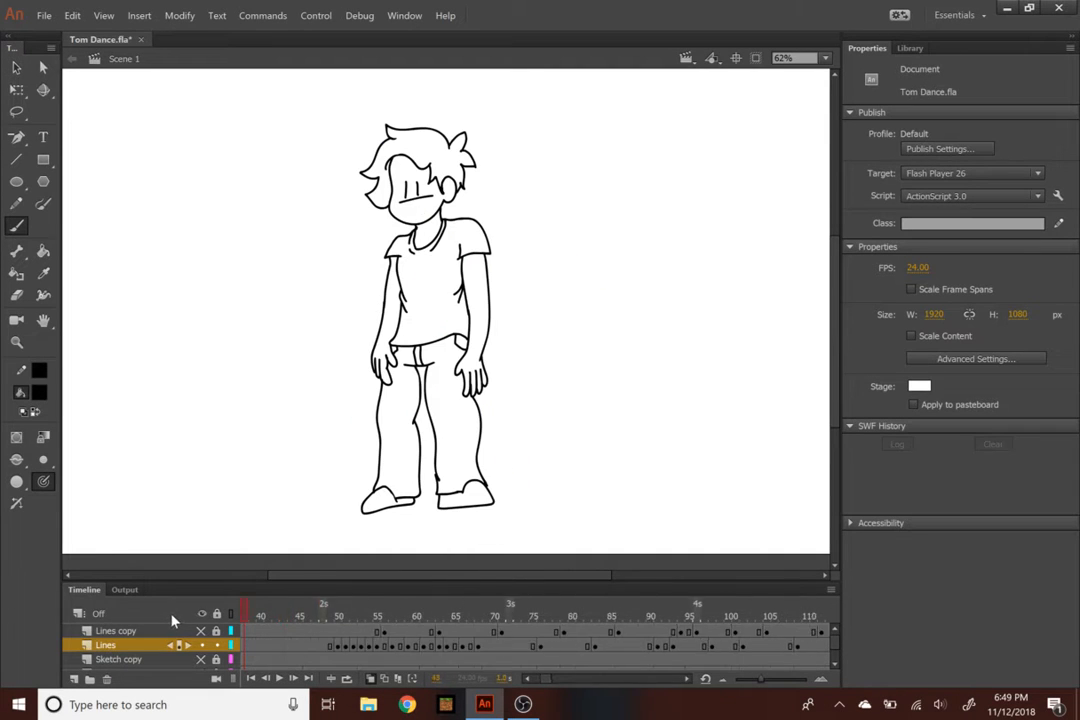
Replay the Lines version from the standing pose and from frames 55 and 56, checking the onion-skinned pose at frame 56
left_click_drag(171, 621, 319, 627)
key("Return")
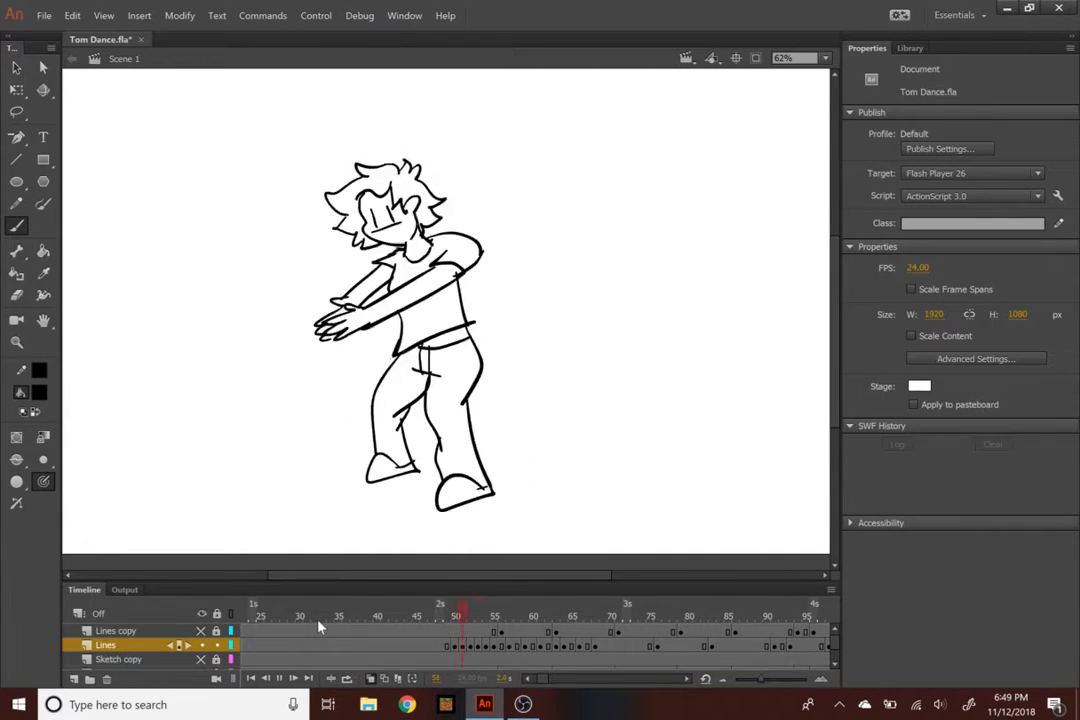
left_click_drag(549, 616, 573, 617)
key("Return")
key("Return")
left_click(494, 613)
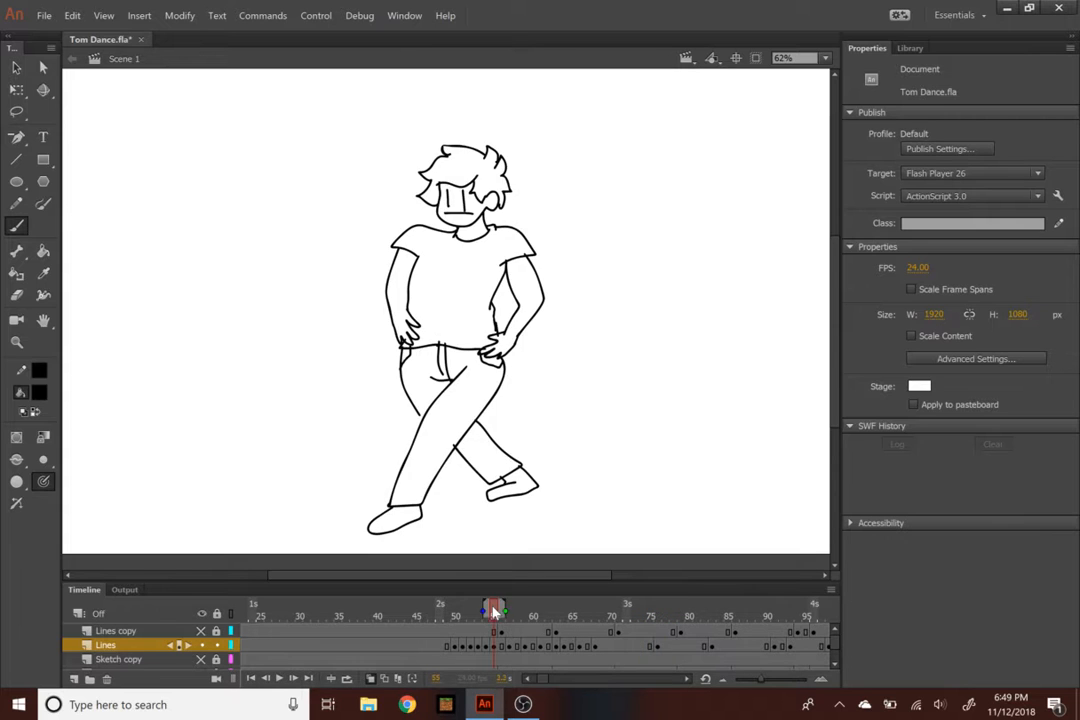
key("Return")
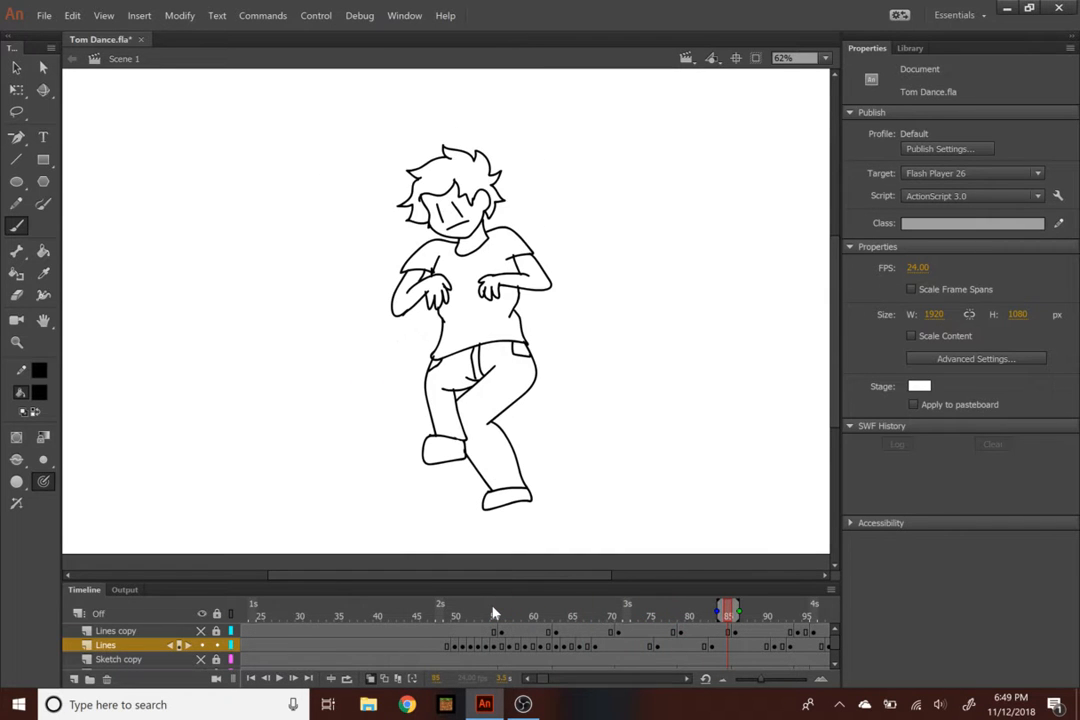
mouse_move(510, 612)
left_mouse_down()
mouse_move(593, 612)
mouse_move(508, 615)
mouse_move(672, 632)
mouse_move(503, 618)
left_mouse_up()
key("Return")
key("alt+shift+o")
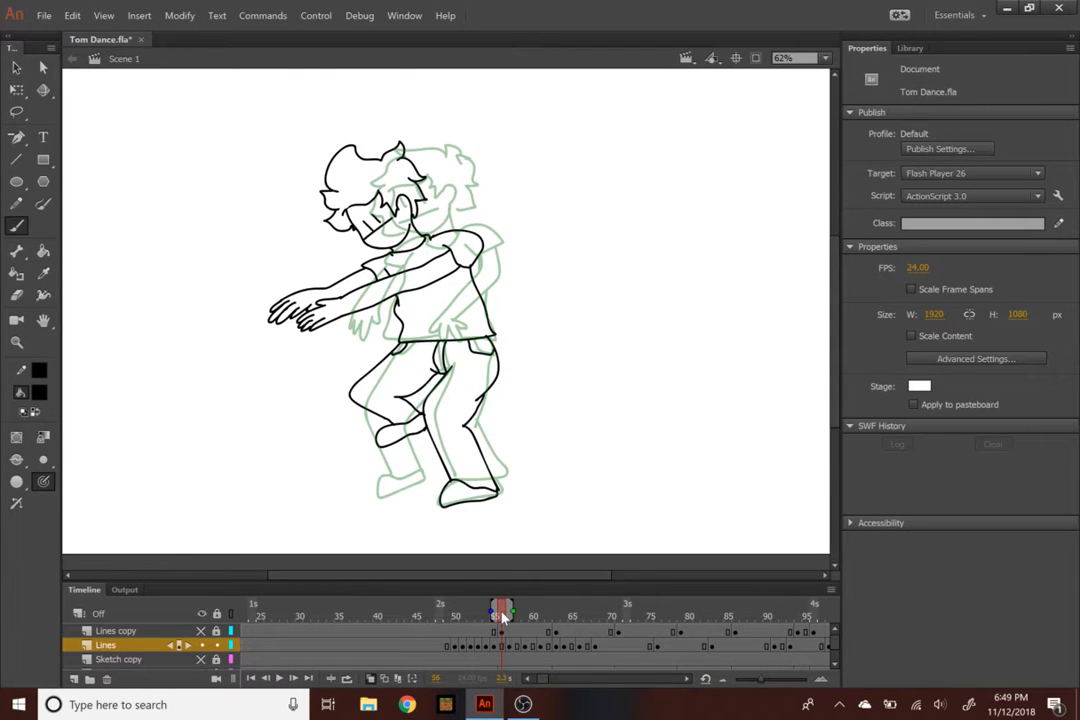
key("Return")
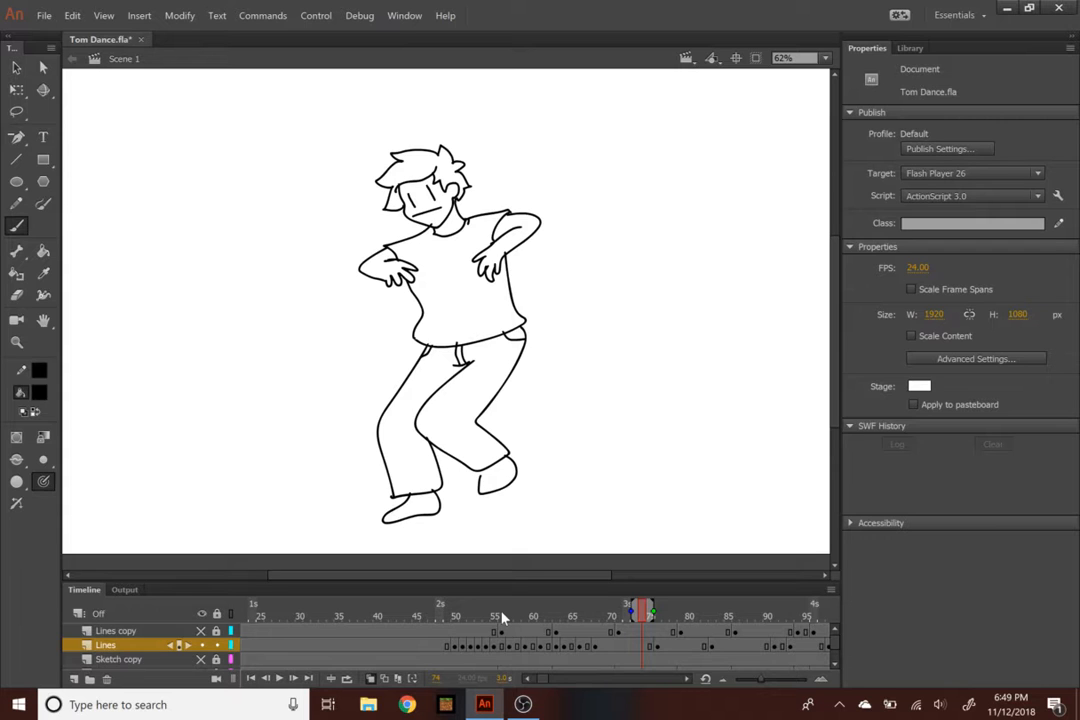
left_click_drag(502, 617, 403, 619)
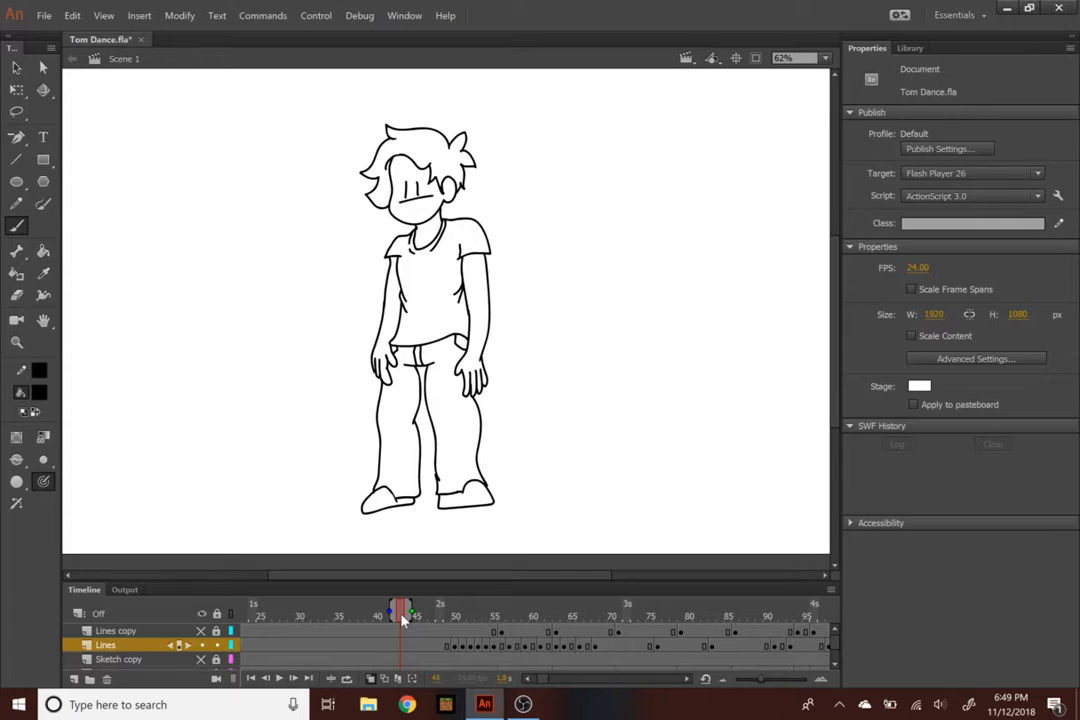
Rewatch the opening from about frame 38 and the section from about frame 61 to review the flow between poses
key("ctrl+s")
key("Return")
key("Return")
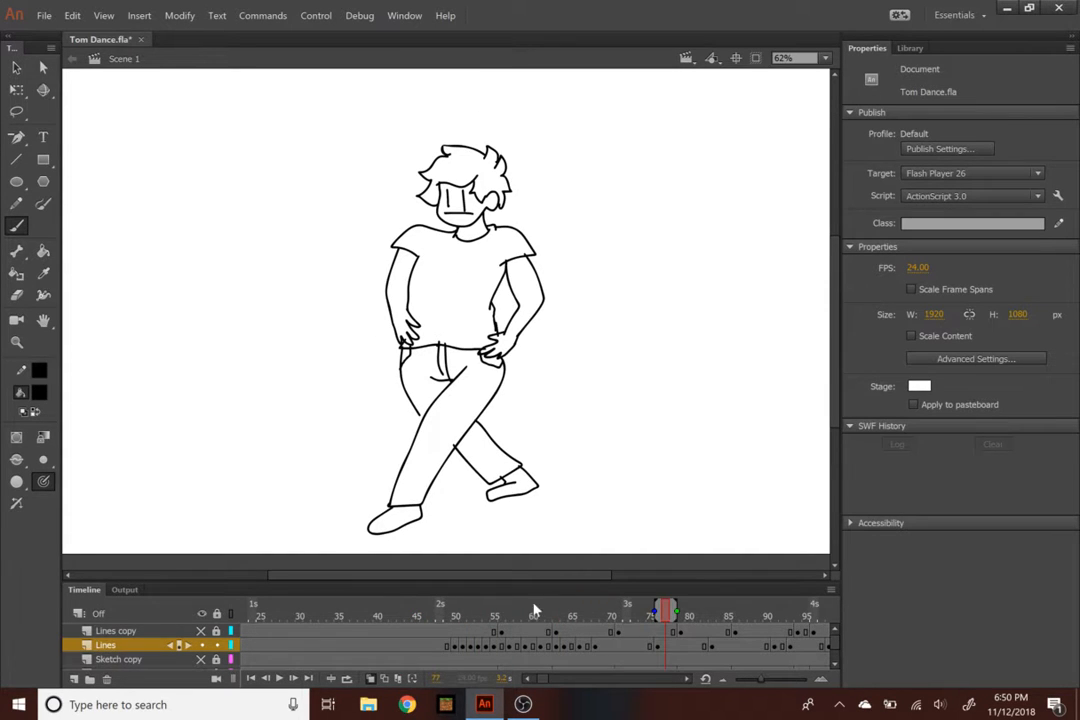
left_click_drag(558, 612, 358, 587)
key("Return")
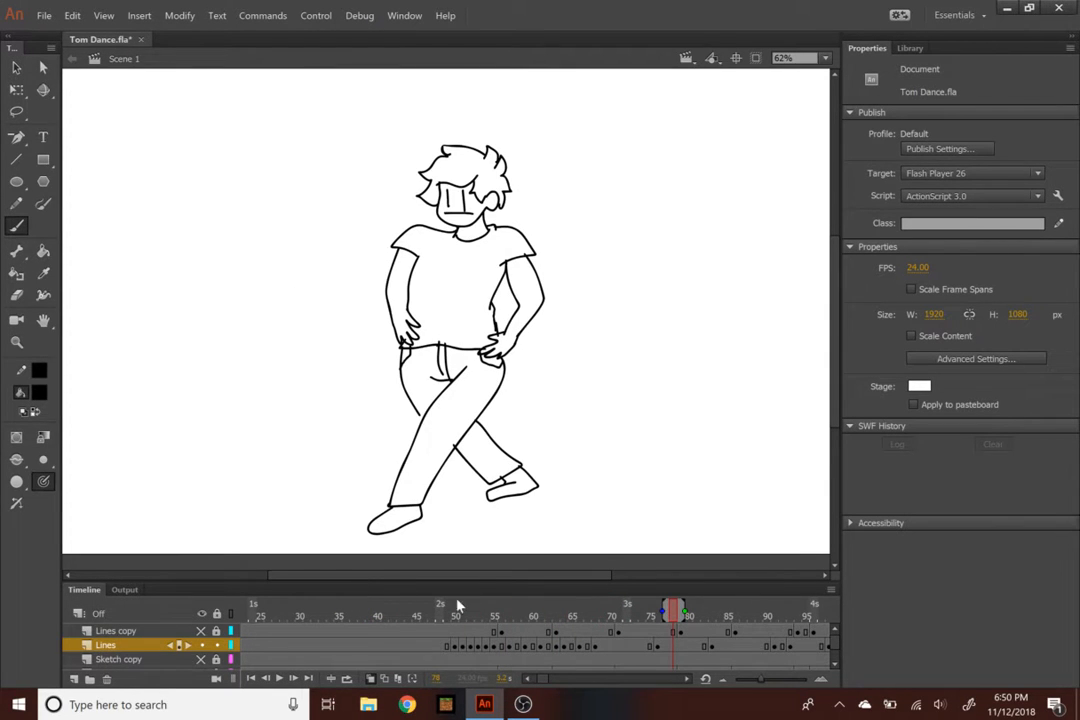
left_click_drag(578, 612, 398, 603)
key("Return")
key("Return")
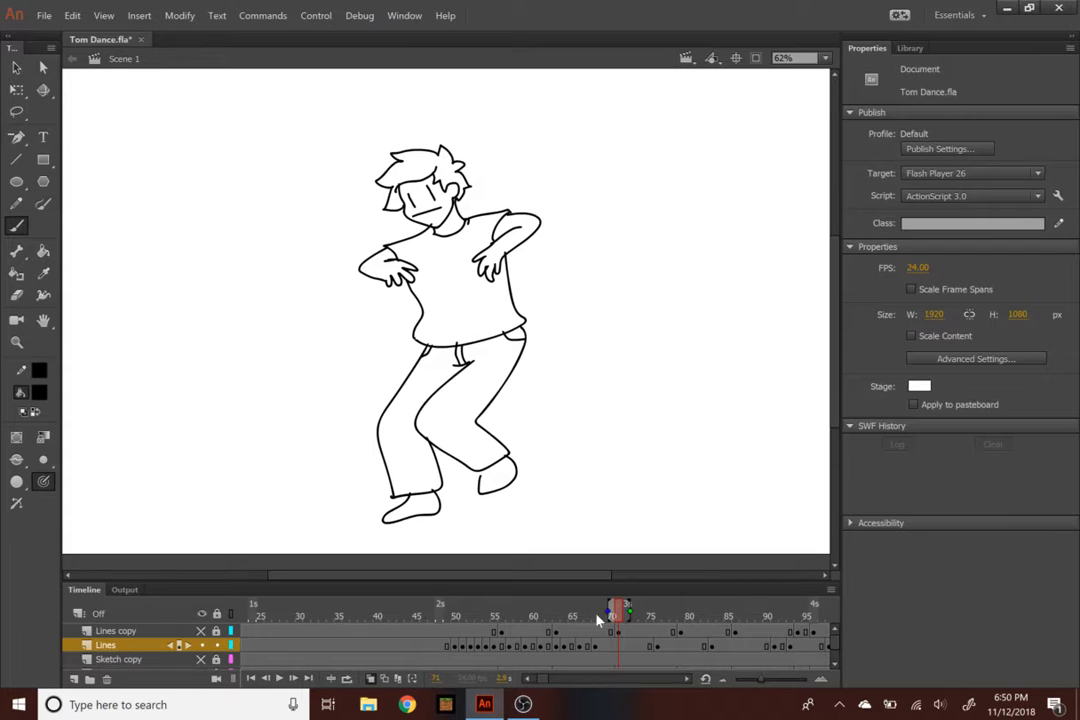
mouse_move(619, 618)
left_mouse_down()
mouse_move(574, 615)
mouse_move(603, 626)
mouse_move(541, 609)
left_mouse_up()
key("Return")
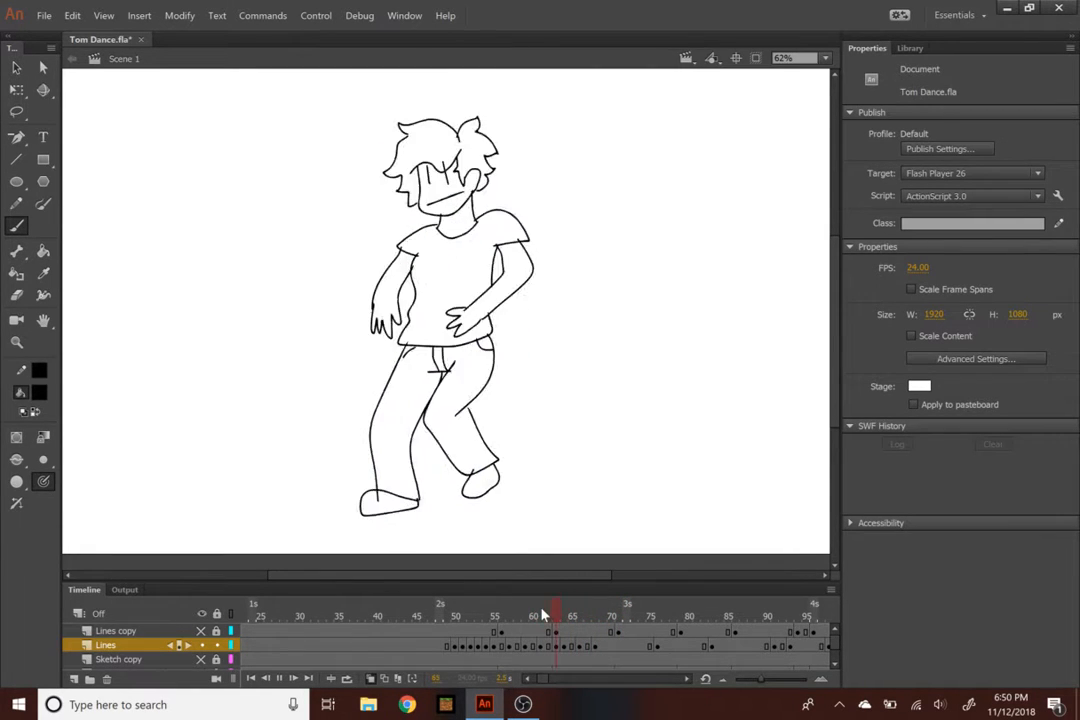
key("Return")
mouse_move(648, 612)
left_mouse_down()
mouse_move(552, 612)
mouse_move(592, 610)
left_mouse_up()
key("Return")
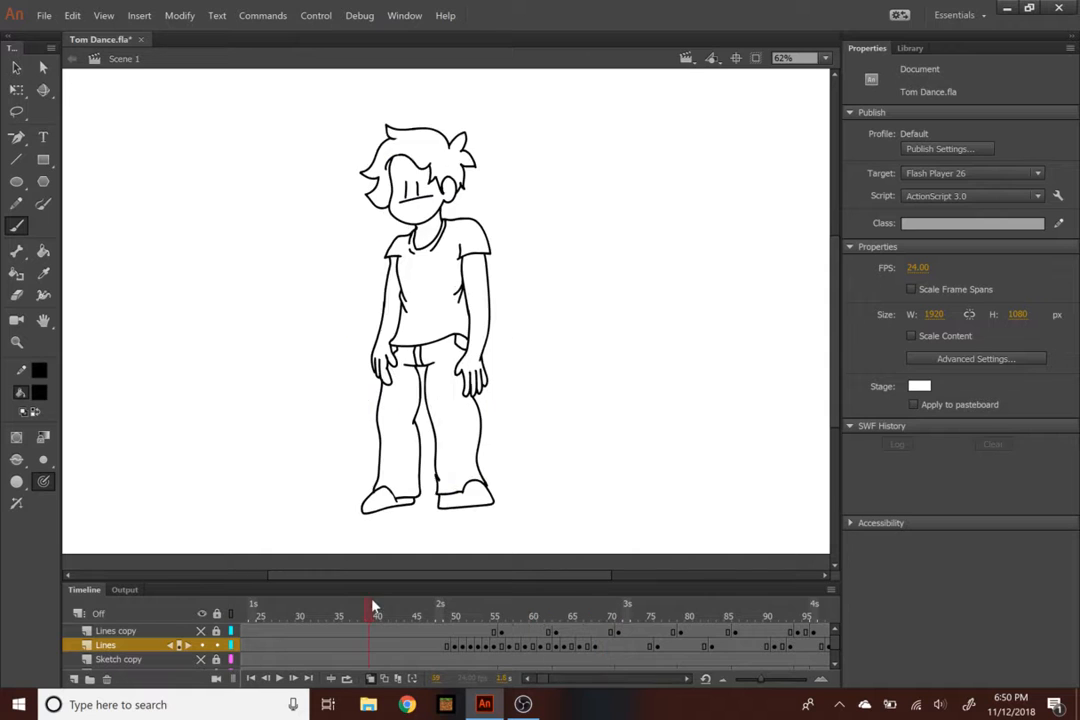
key("Return")
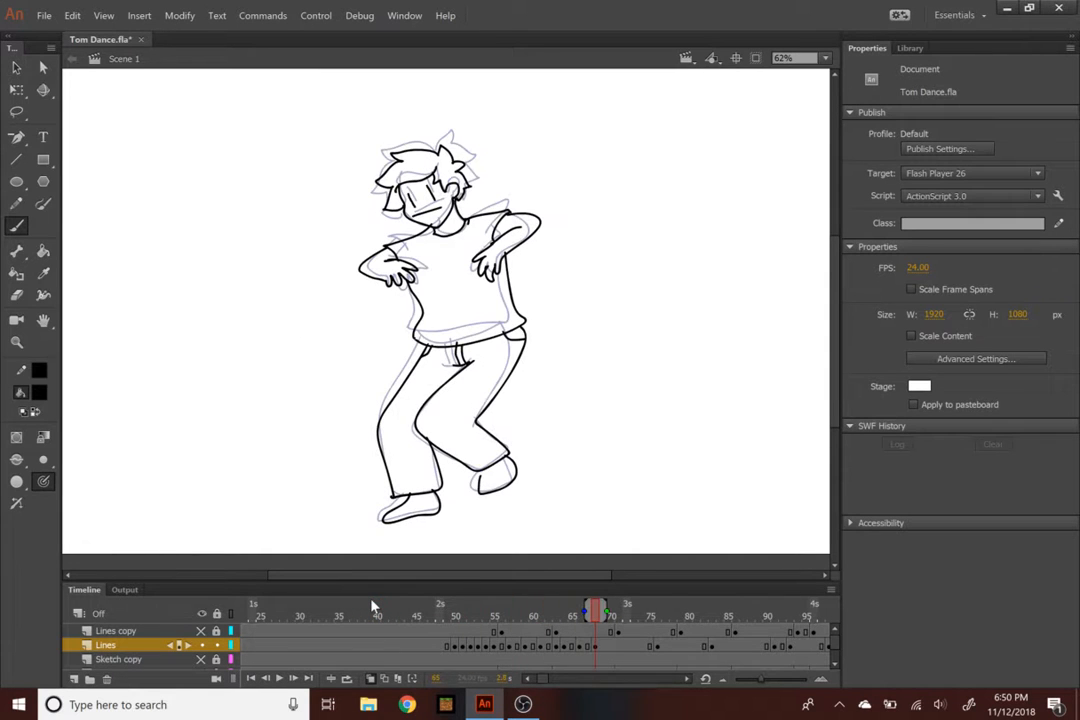
Hold the frame 53 pose on the Lines layer one frame longer and replay the move from about frame 45
left_click(470, 612)
mouse_move(470, 612)
left_mouse_down()
mouse_move(510, 617)
mouse_move(483, 616)
left_mouse_up()
left_click(489, 647)
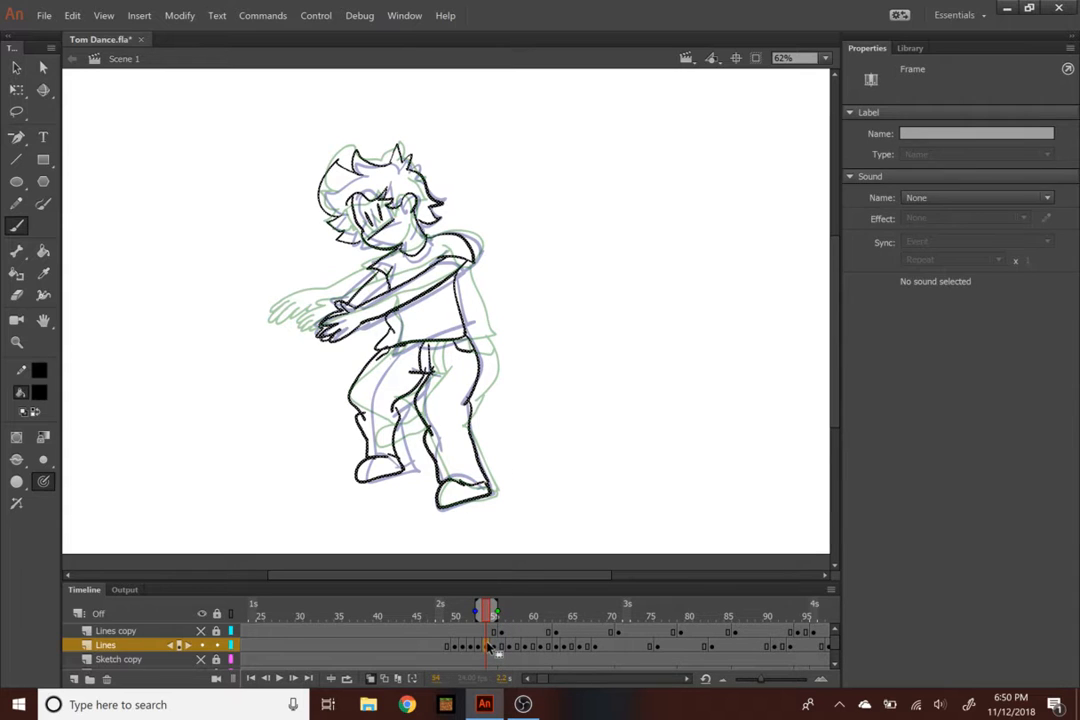
left_click(480, 647)
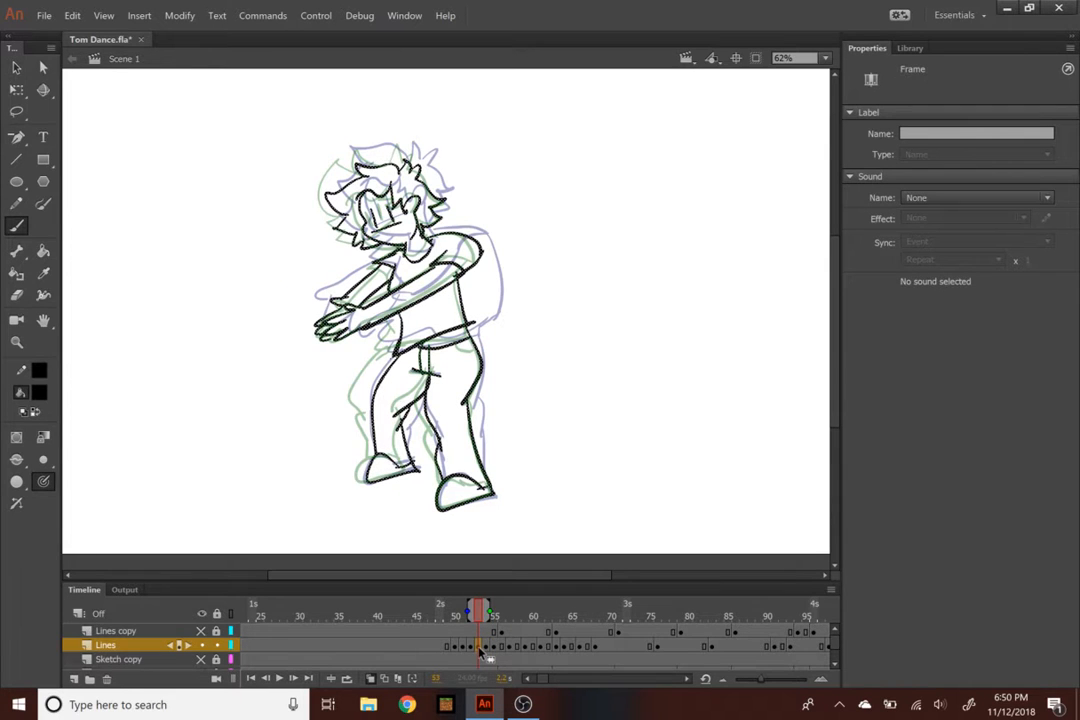
left_click(415, 617)
key("Return")
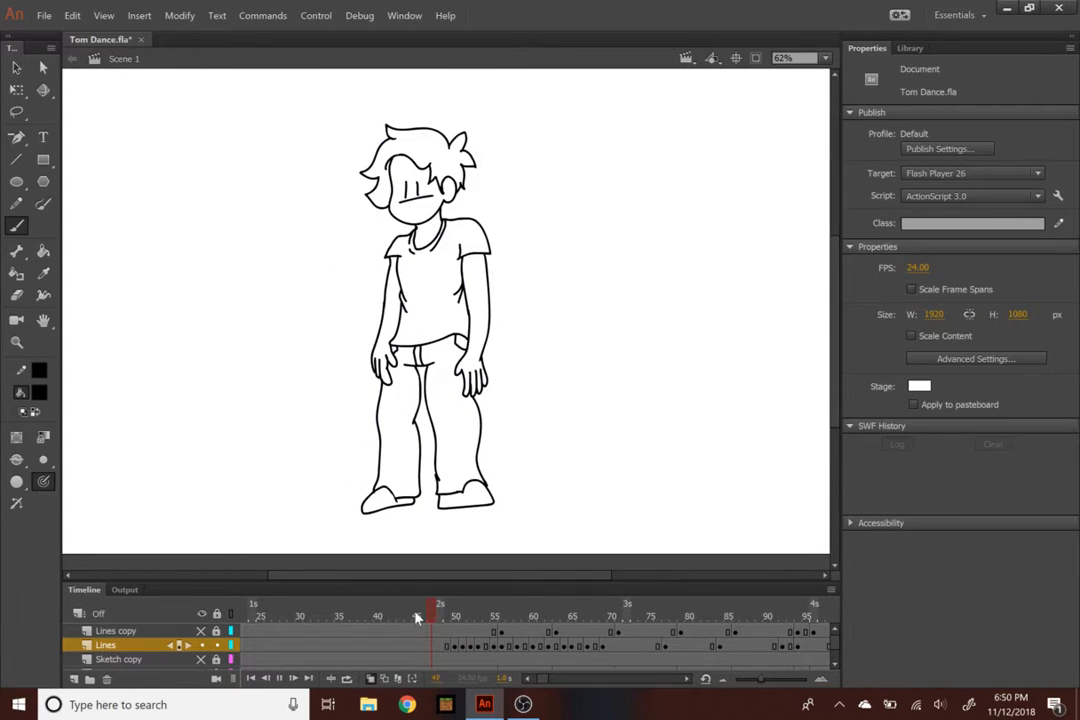
key("Return")
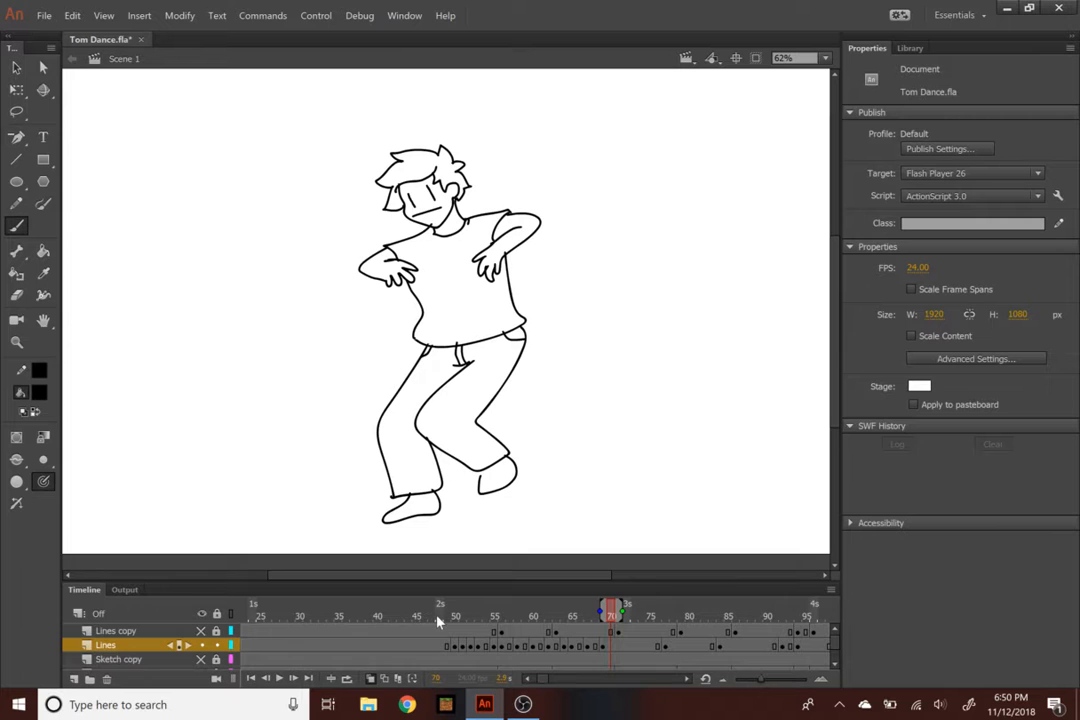
Review the adjusted timing by playing from about frame 44, scrubbing through to frame 70 and replaying from about frame 39
left_click(408, 617)
key("Return")
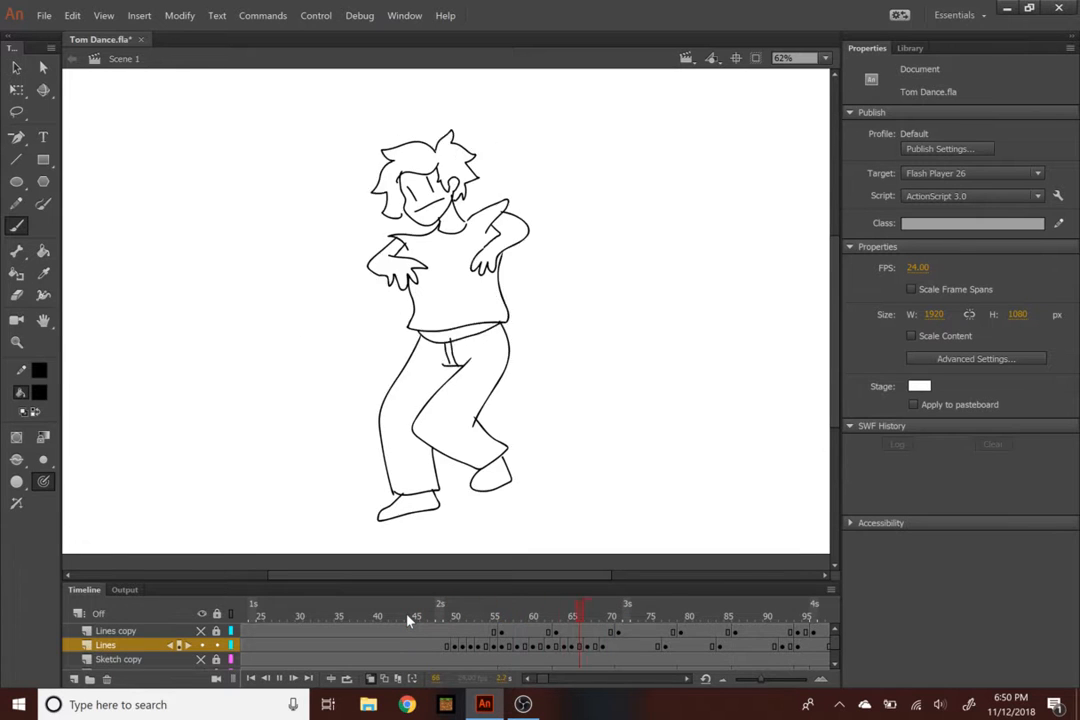
left_click_drag(408, 616, 613, 607)
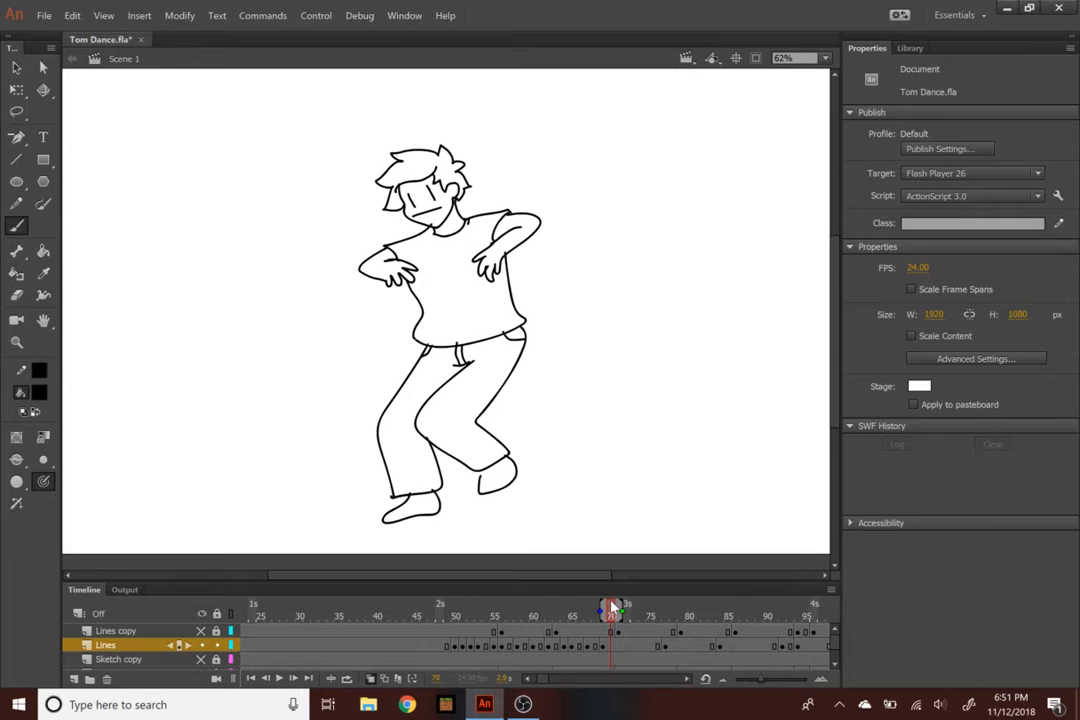
left_click(439, 616)
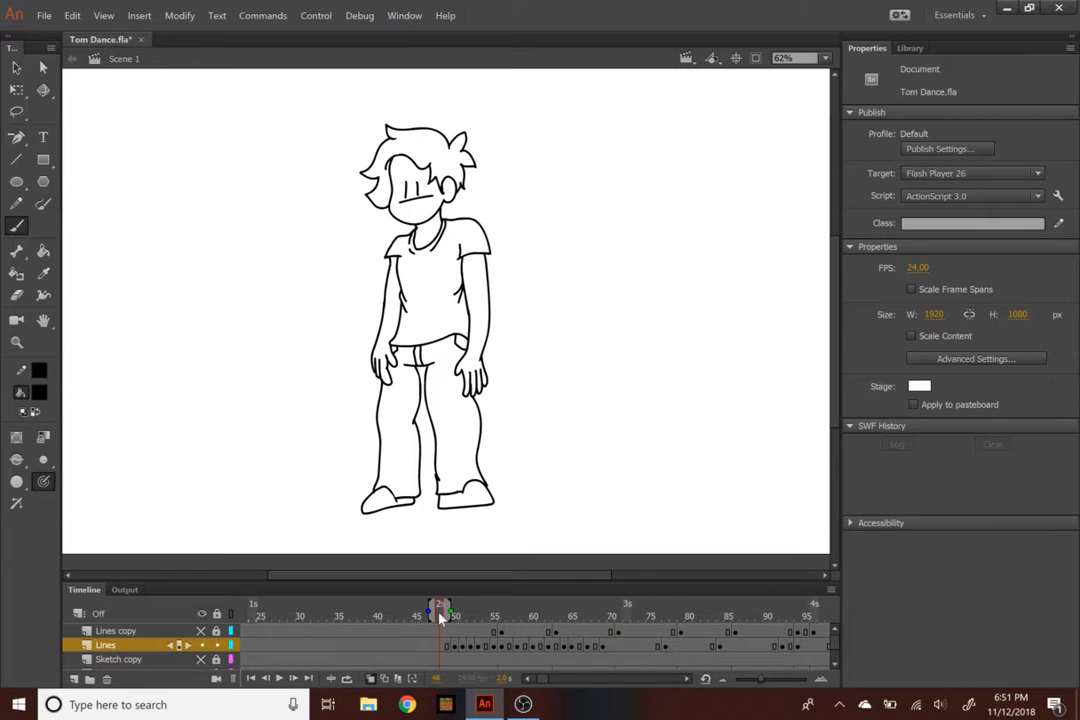
left_click_drag(441, 615, 434, 617)
left_click_drag(434, 617, 372, 614)
key("Return")
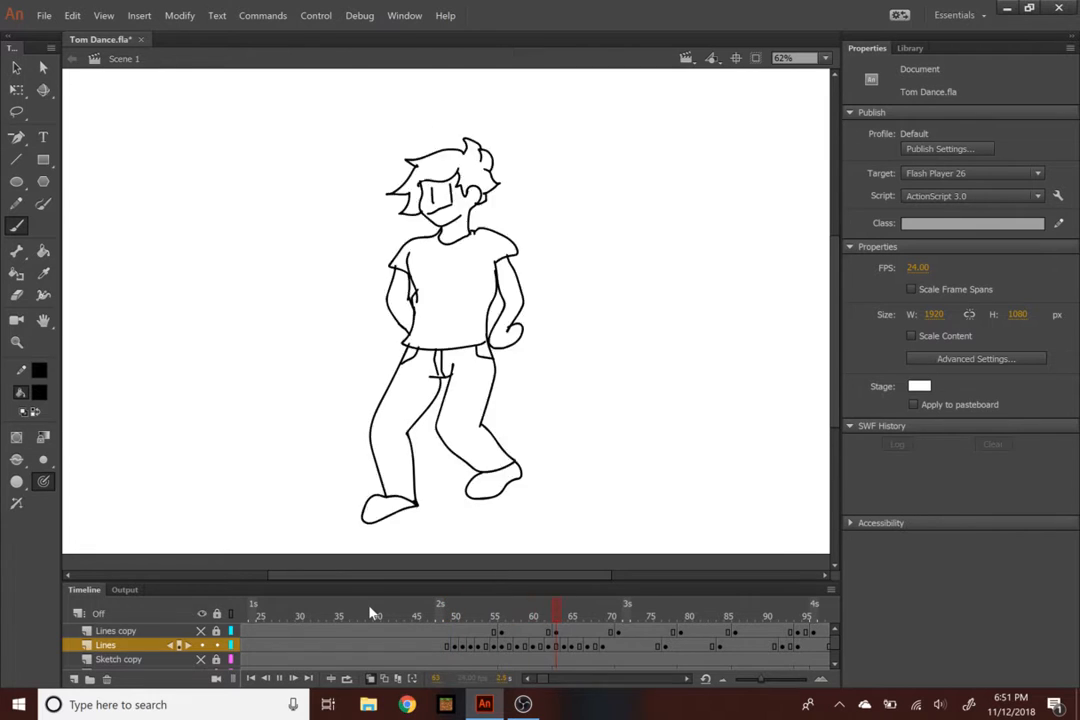
Replay the dance several times from the standing pose, including from about frame 44, to judge the swing into the arms-raised pose
mouse_move(588, 617)
left_mouse_down()
mouse_move(619, 620)
mouse_move(530, 617)
mouse_move(716, 617)
mouse_move(383, 617)
left_mouse_up()
left_click_drag(304, 657, 606, 584)
key("Return")
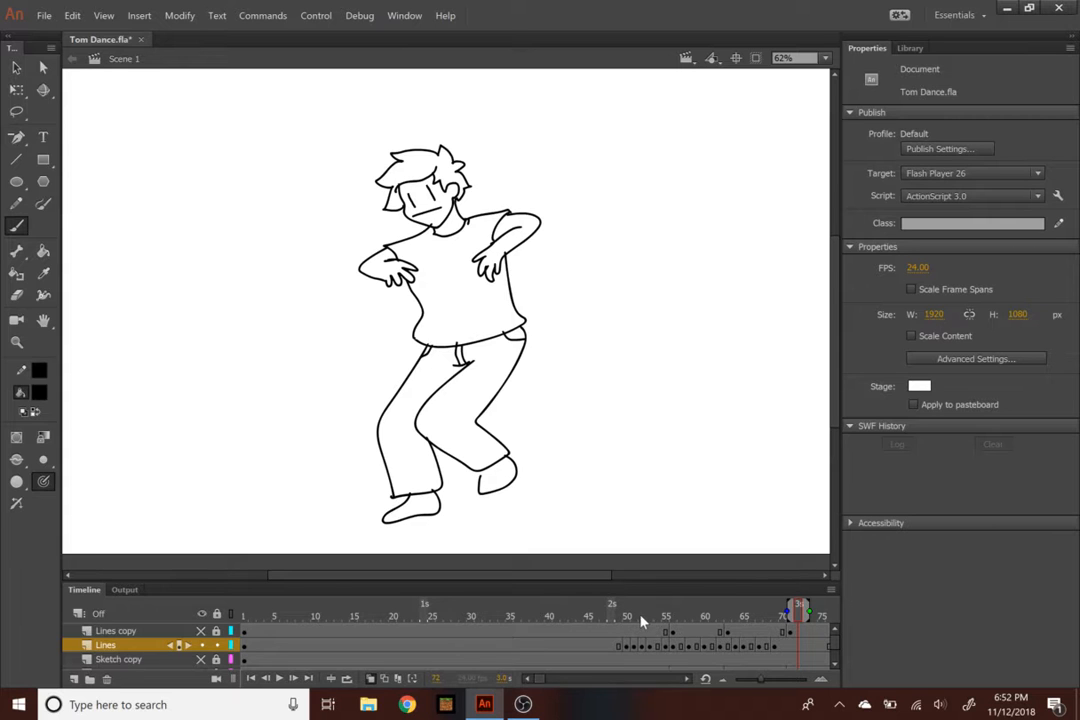
left_click_drag(747, 617, 660, 627)
key("Return")
left_click(500, 611)
key("Return")
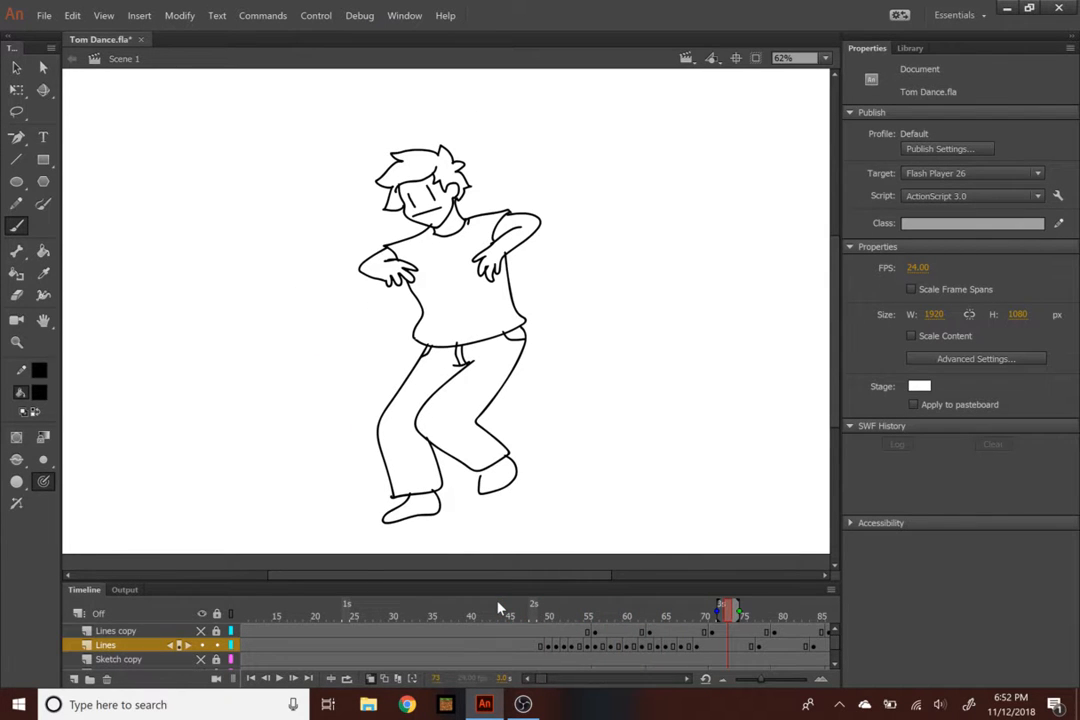
Insert a blank keyframe after the frame 58 pose on the Lines layer and hold that pose one frame longer, placing the blank at frame 60
mouse_move(588, 612)
left_mouse_down()
mouse_move(644, 614)
mouse_move(571, 612)
mouse_move(680, 608)
mouse_move(586, 608)
mouse_move(622, 614)
left_mouse_up()
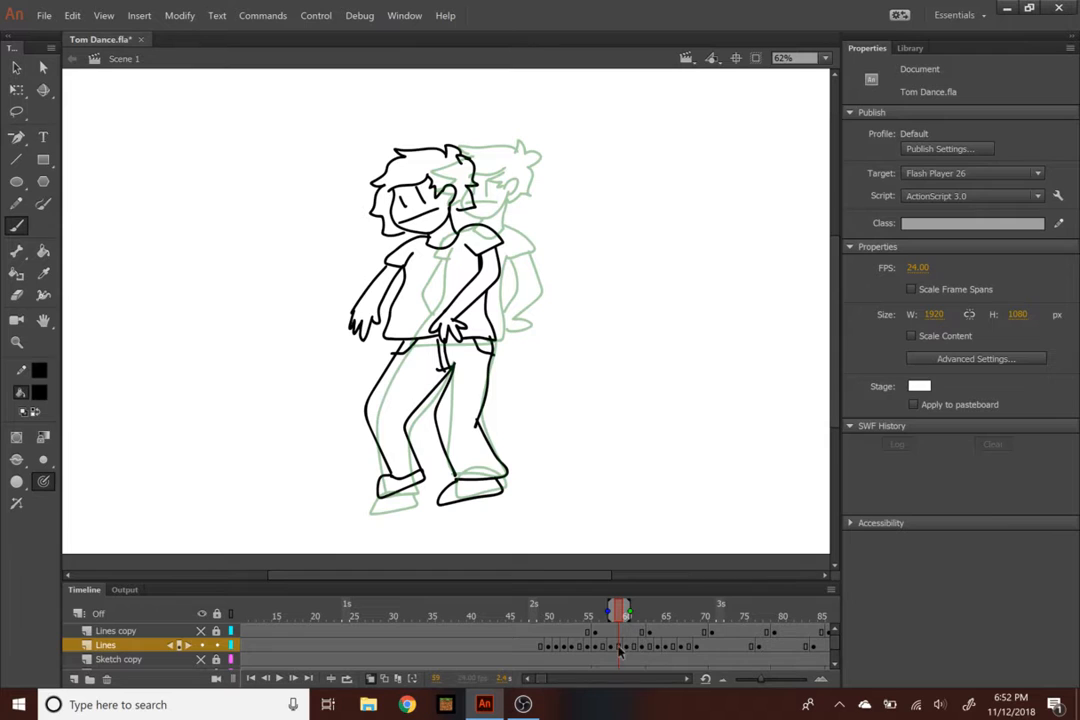
right_click(620, 647)
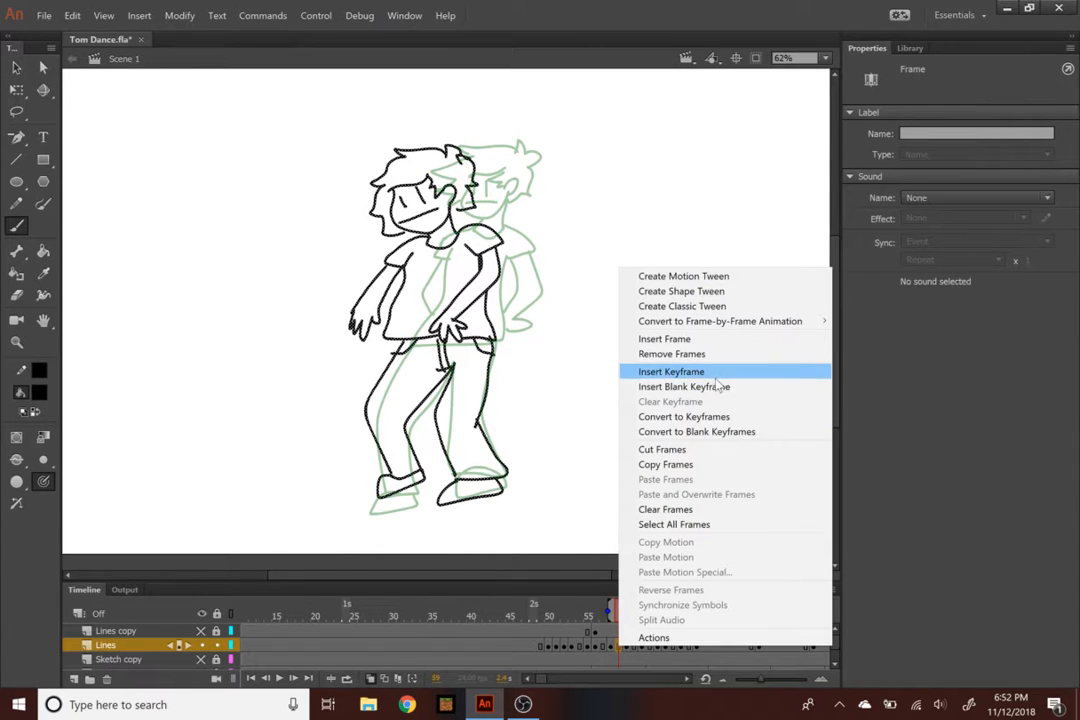
left_click(711, 387)
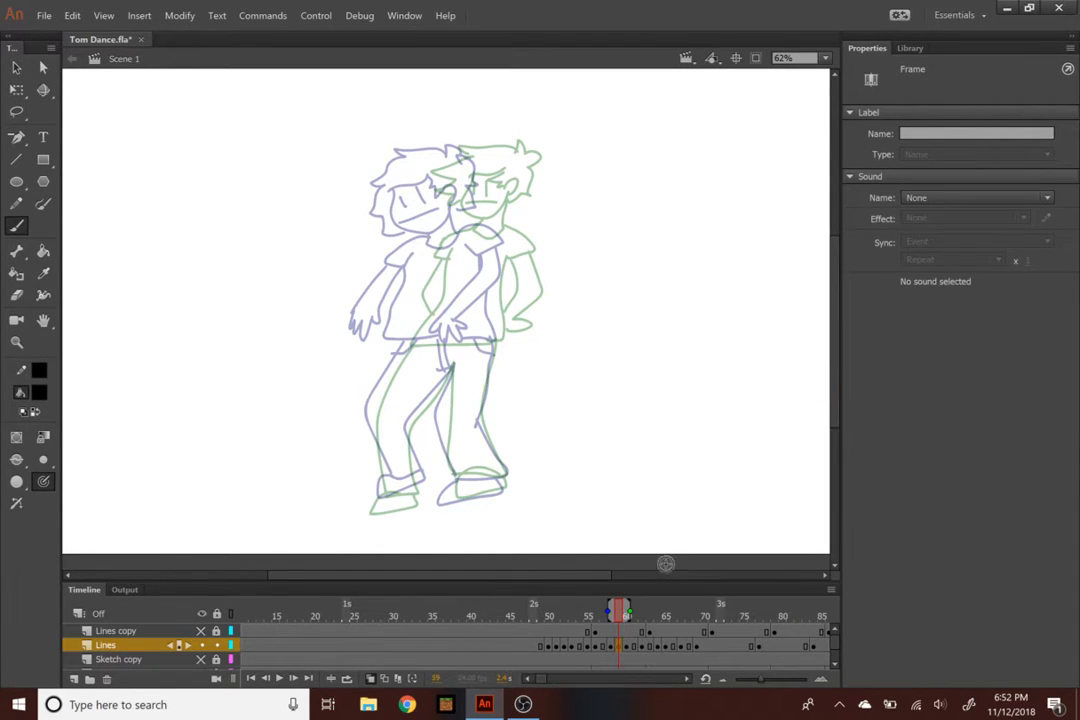
left_click(613, 646)
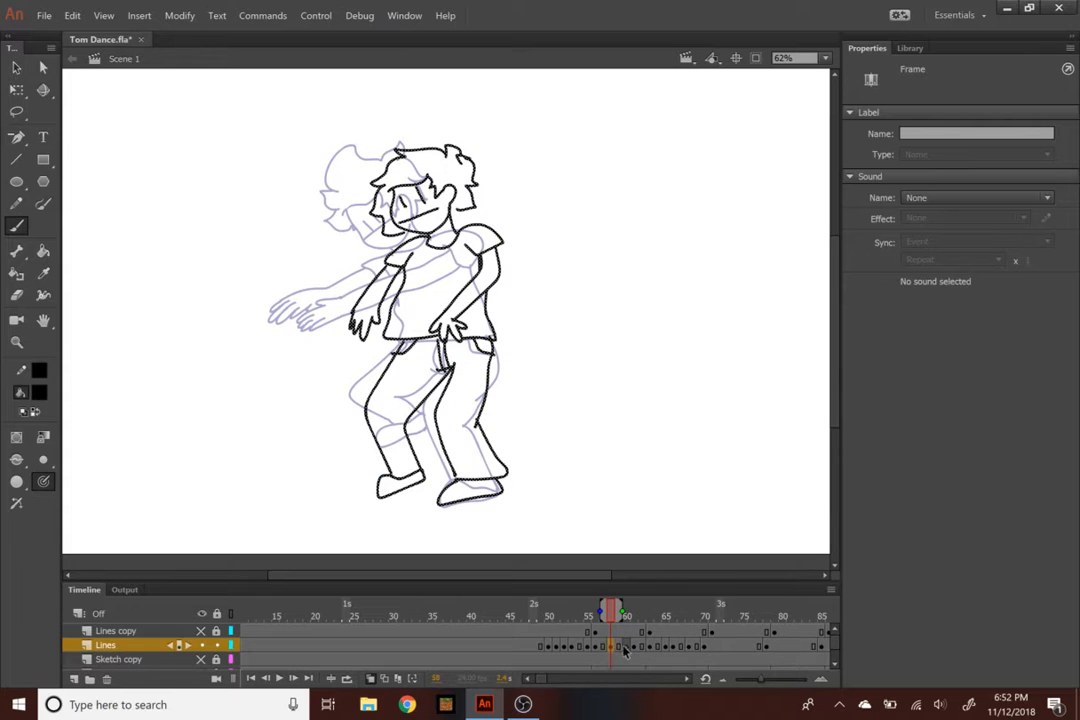
left_click(627, 647)
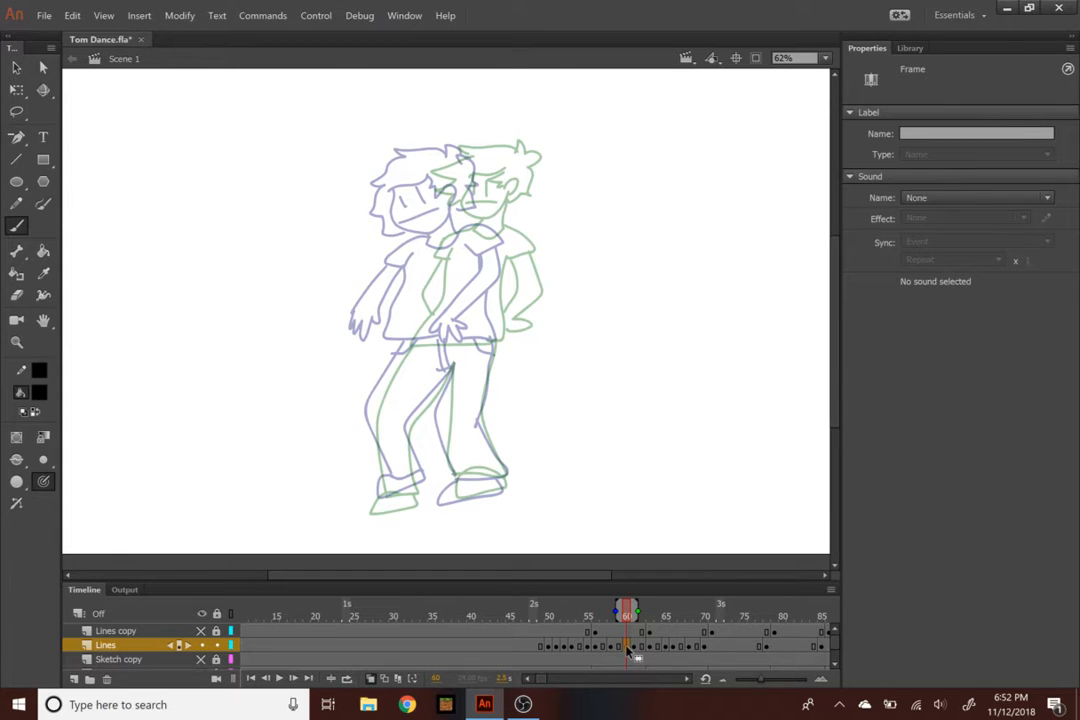
Draw the in-between head on frame 60 between the onion-skinned poses, with face, eyes, mouth, ear, spiky hair and neck
key("ctrl+equal")
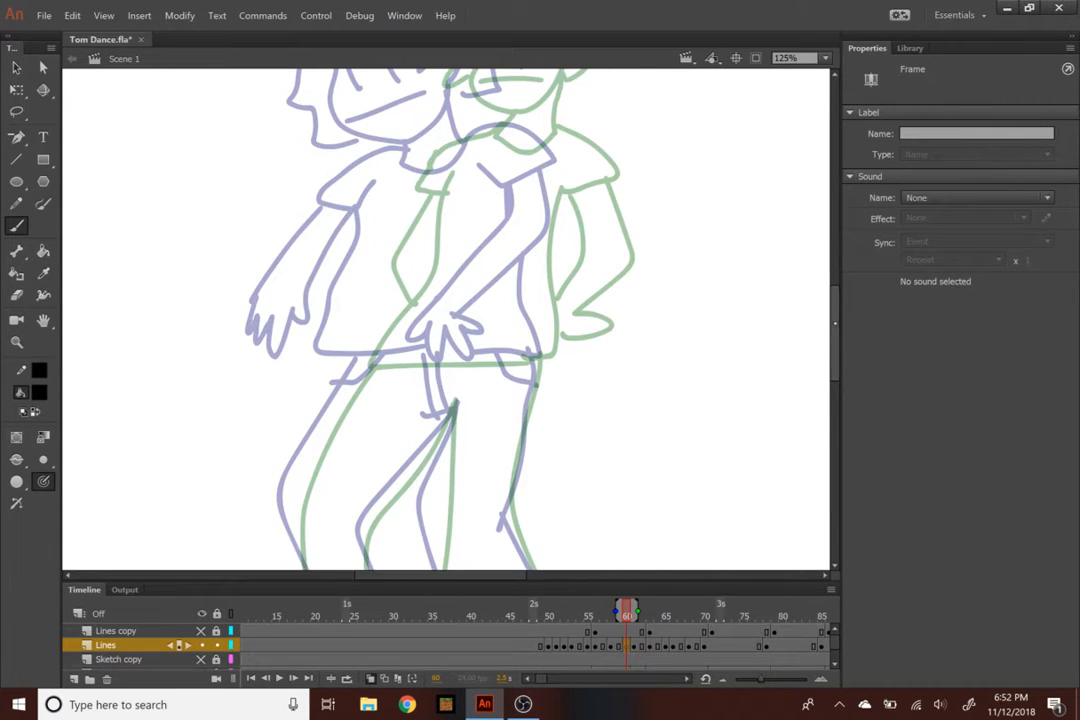
scroll(445, 320, "up", 4)
mouse_move(402, 188)
left_mouse_down()
mouse_move(386, 254)
mouse_move(463, 258)
left_mouse_up()
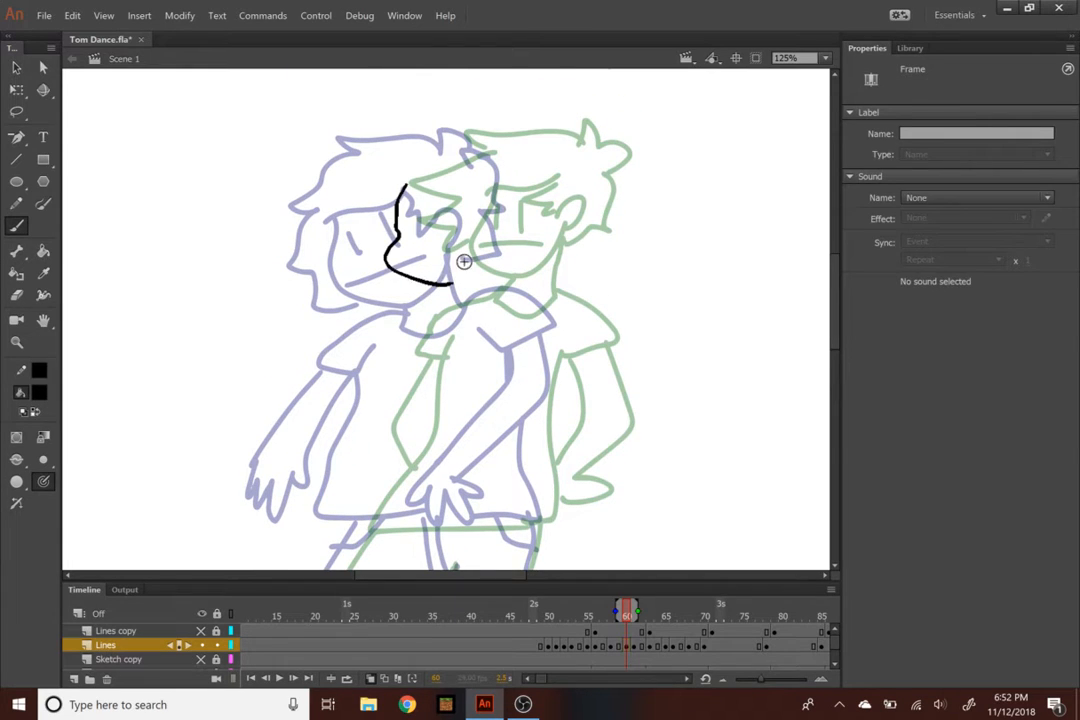
key("ctrl+z")
mouse_move(409, 186)
left_mouse_down()
mouse_move(373, 260)
mouse_move(463, 273)
left_mouse_up()
left_click_drag(403, 212, 403, 247)
left_click_drag(448, 203, 446, 238)
left_click_drag(380, 269, 452, 264)
left_click_drag(480, 221, 477, 255)
mouse_move(466, 196)
left_mouse_down()
mouse_move(490, 218)
mouse_move(472, 244)
mouse_move(368, 196)
left_mouse_up()
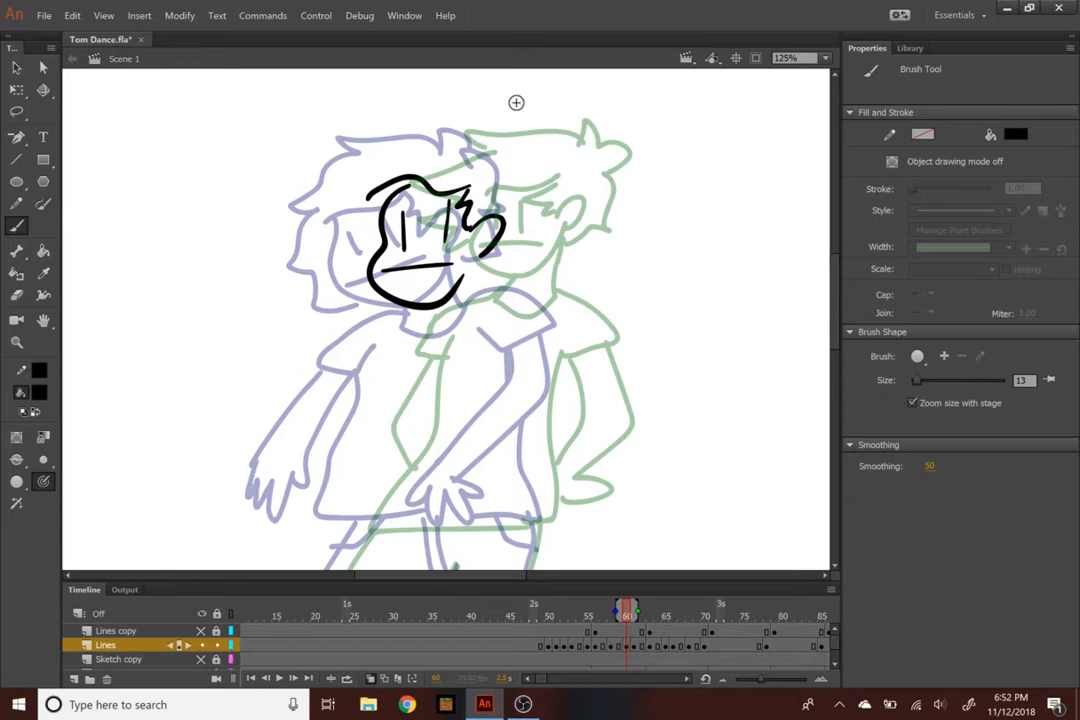
mouse_move(486, 158)
left_mouse_down()
mouse_move(465, 145)
mouse_move(346, 165)
mouse_move(310, 235)
mouse_move(360, 295)
left_mouse_up()
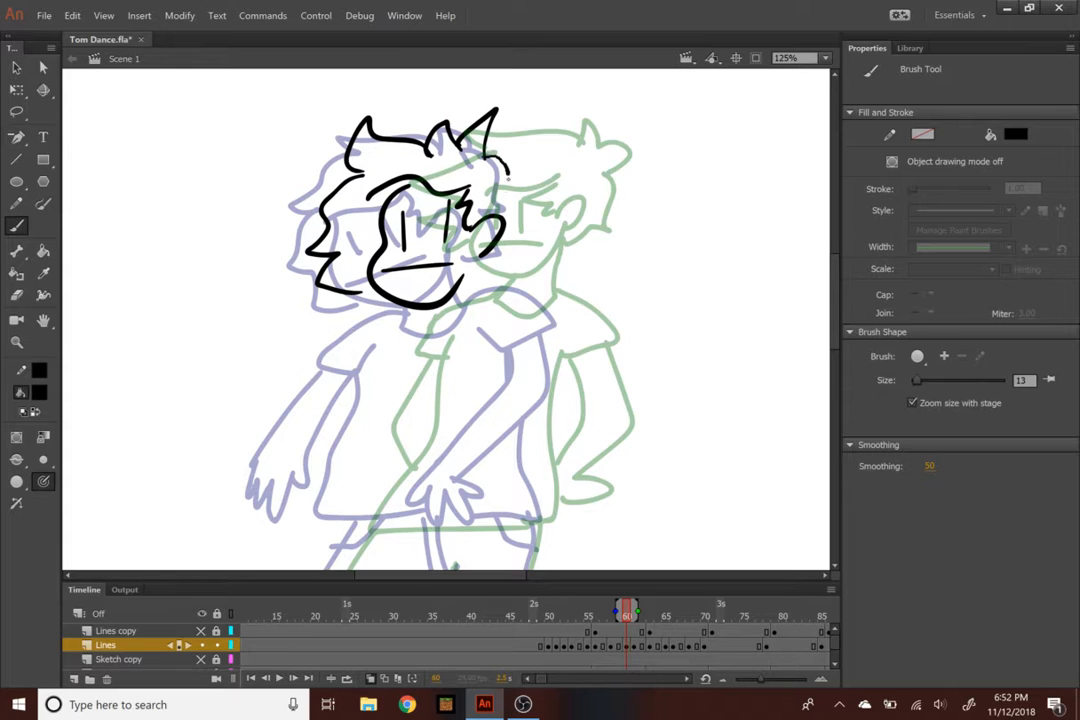
mouse_move(485, 153)
left_mouse_down()
mouse_move(508, 230)
mouse_move(488, 266)
mouse_move(489, 299)
mouse_move(430, 322)
left_mouse_up()
Draw the in-between T-shirt, both bent arms and the hands on frame 60, midway between the onion-skinned poses
mouse_move(483, 297)
left_mouse_down()
mouse_move(536, 339)
mouse_move(546, 333)
mouse_move(552, 390)
mouse_move(494, 465)
left_mouse_up()
mouse_move(521, 345)
left_mouse_down()
mouse_move(493, 422)
mouse_move(491, 486)
left_mouse_up()
left_click_drag(452, 440, 505, 468)
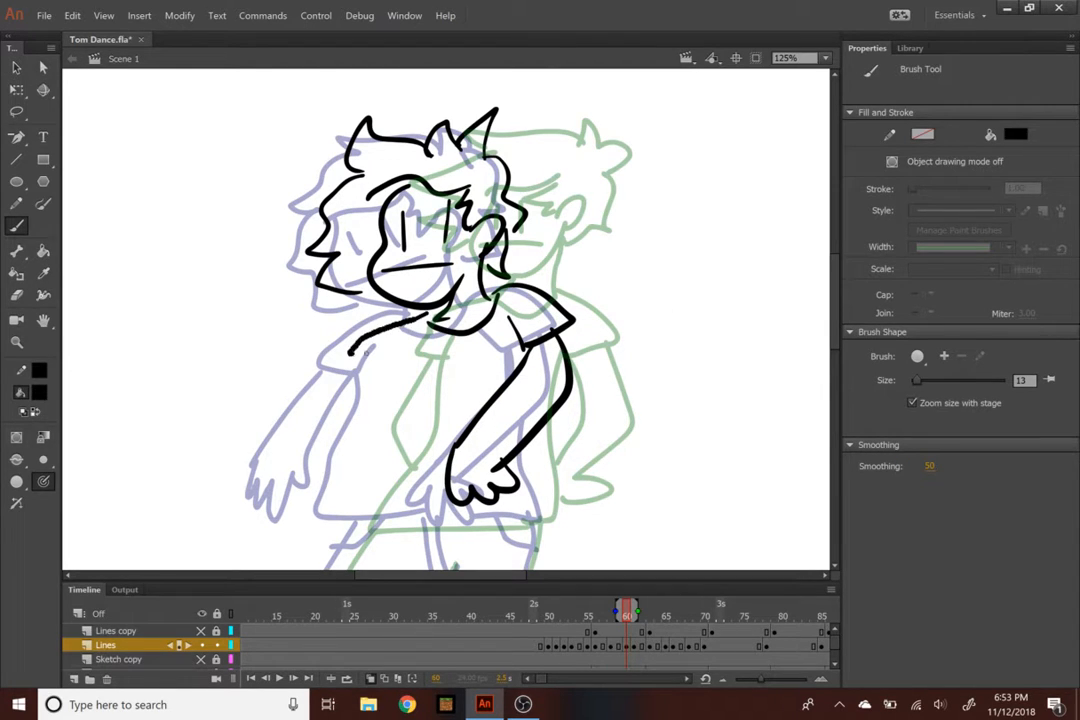
left_click_drag(348, 352, 430, 322)
left_click_drag(407, 368, 454, 490)
left_click_drag(356, 358, 336, 440)
mouse_move(389, 368)
left_mouse_down()
mouse_move(376, 446)
mouse_move(328, 490)
mouse_move(344, 464)
left_mouse_up()
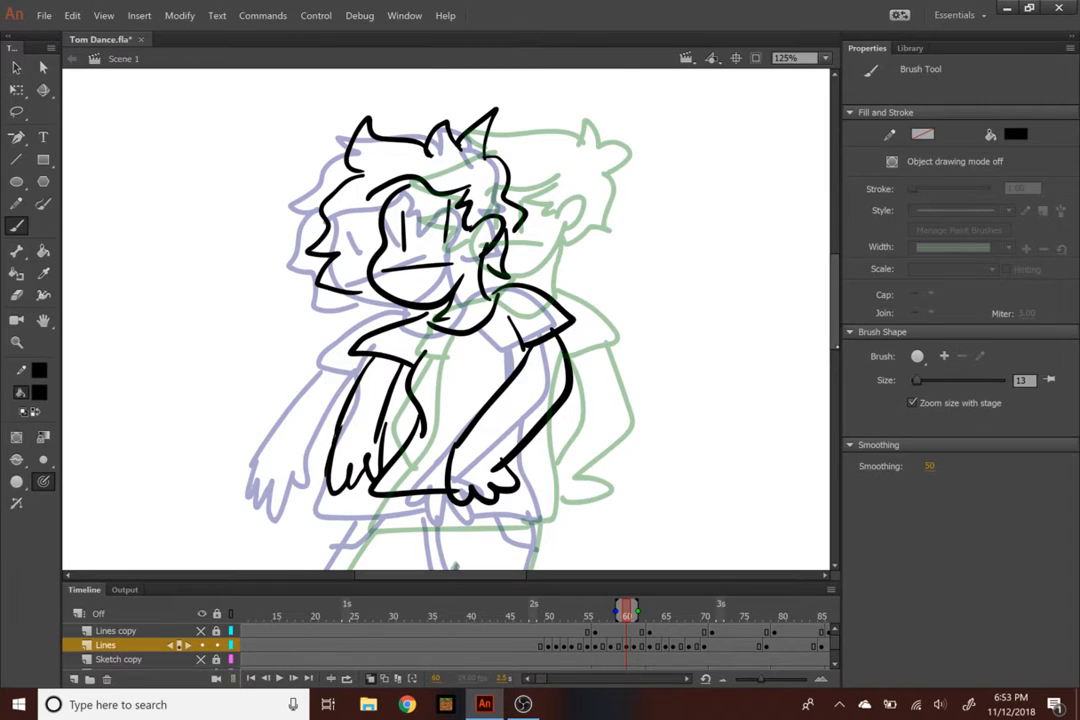
Draw the in-between trousers and shoes on frame 60 to complete the full figure
scroll(344, 464, "down", 5)
key("ctrl+minus")
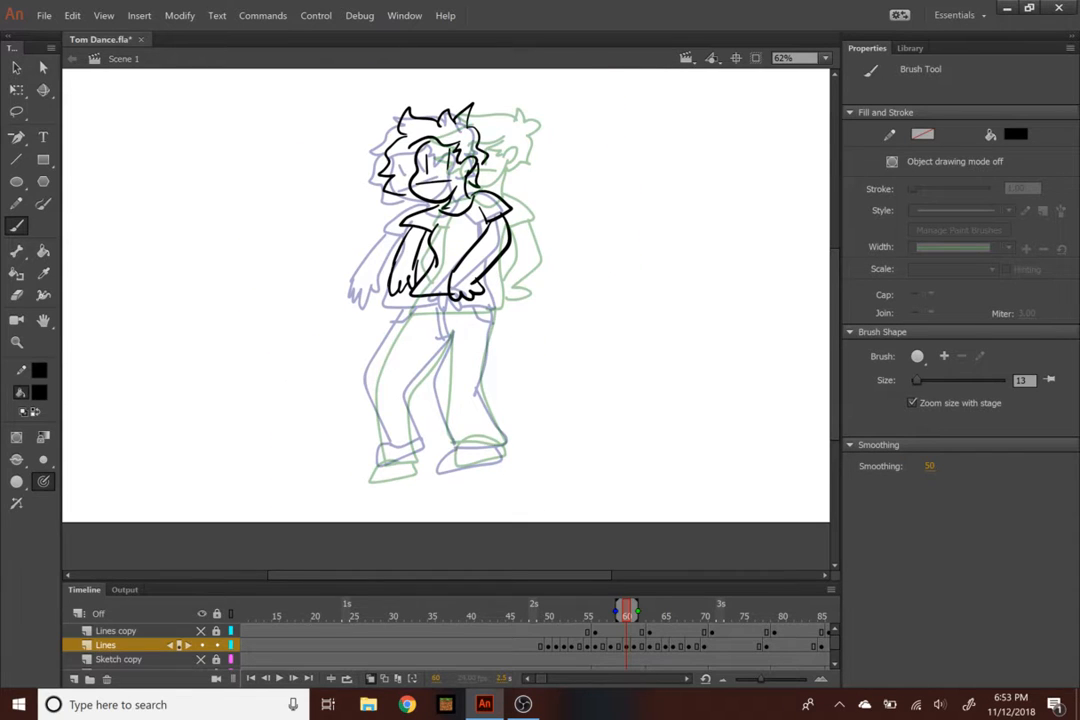
left_click_drag(392, 318, 378, 442)
mouse_move(452, 329)
left_mouse_down()
mouse_move(420, 340)
mouse_move(406, 425)
mouse_move(370, 462)
mouse_move(414, 442)
mouse_move(385, 443)
left_mouse_up()
left_click_drag(446, 334, 458, 444)
mouse_move(488, 310)
left_mouse_down()
mouse_move(492, 432)
mouse_move(475, 446)
mouse_move(500, 458)
left_mouse_up()
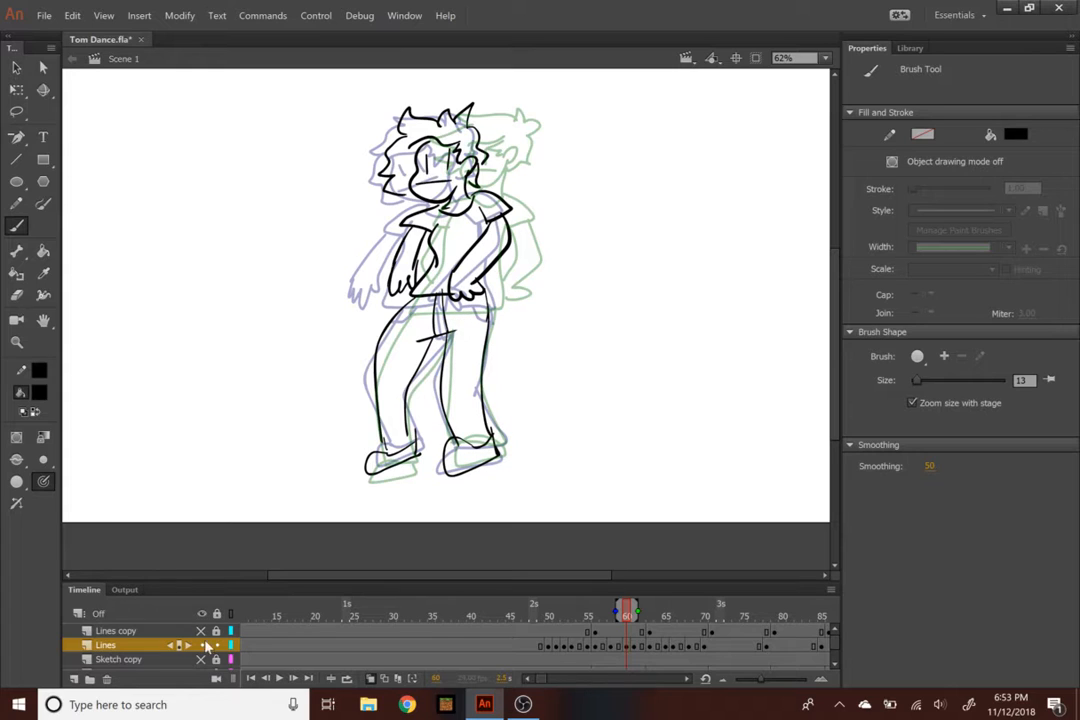
Turn off onion skinning, play the move from about frame 43, and scrub to frame 65
left_click(376, 680)
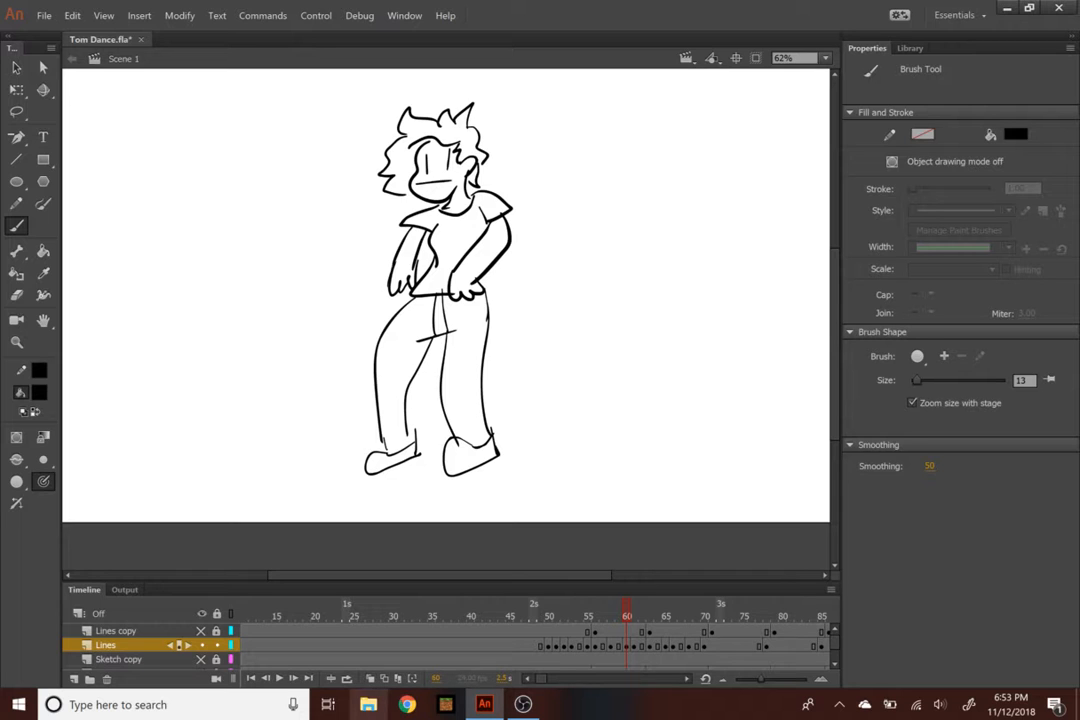
left_click_drag(627, 613, 494, 600)
key("Return")
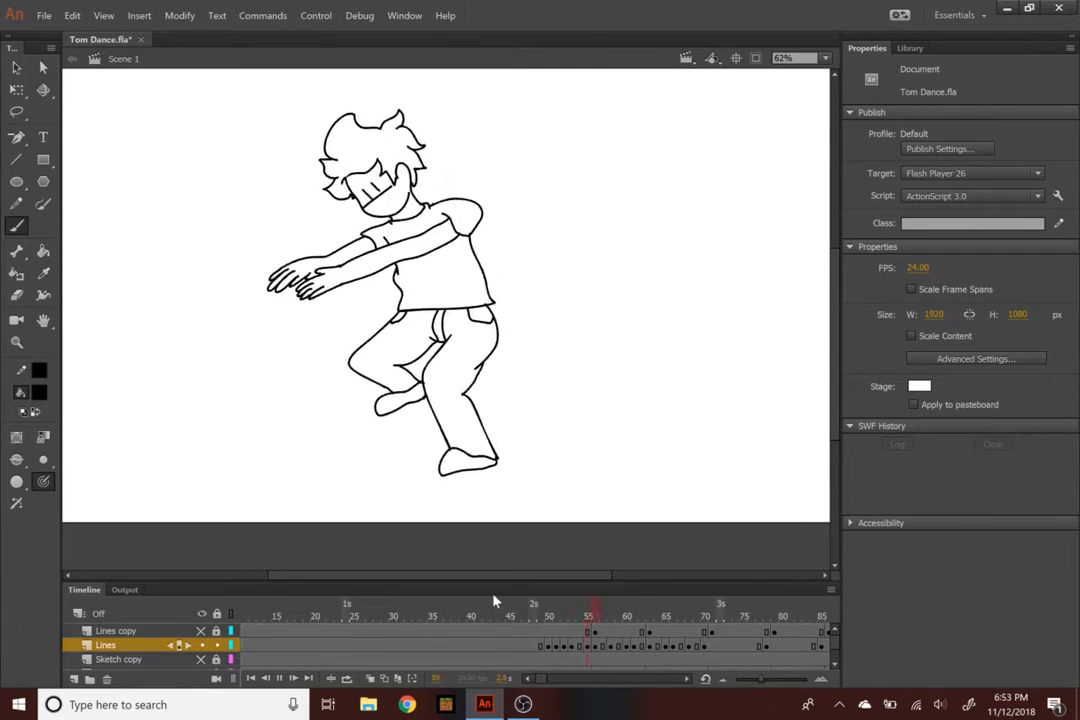
left_click_drag(651, 607, 668, 623)
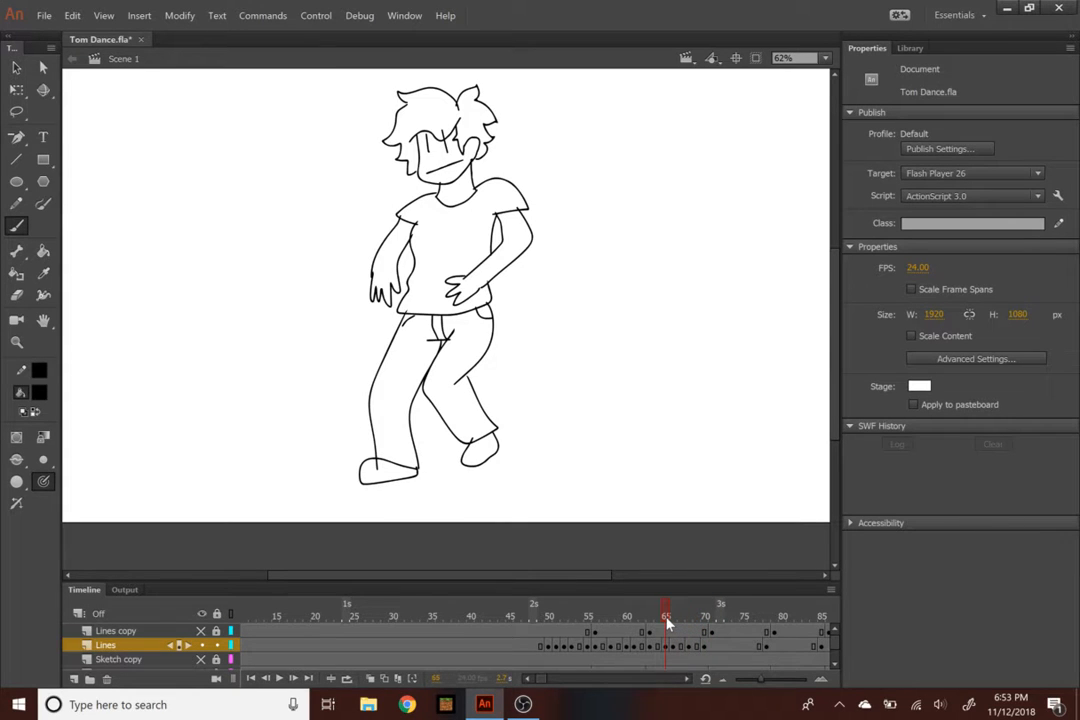
Hold the frame 65 pose on the Lines layer one frame longer and replay from about frame 31
left_click(665, 646)
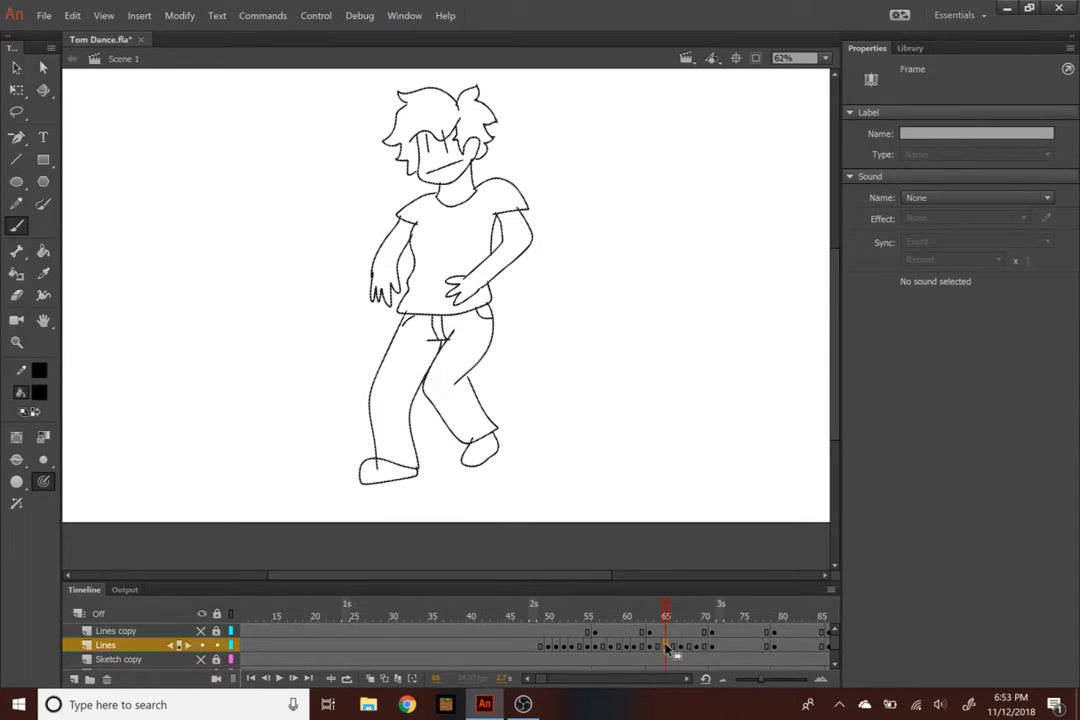
left_click_drag(574, 628, 405, 620)
key("Return")
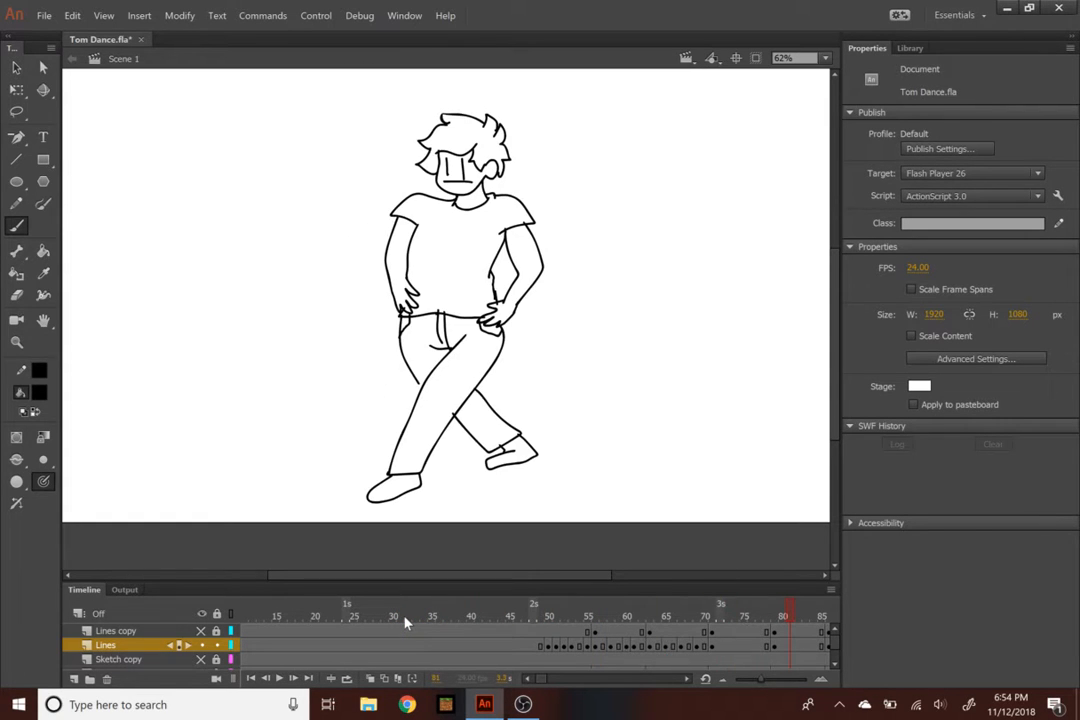
Check the pose at frame 71, then replay the revised move from frame 45 and from frame 33 to review its timing
mouse_move(716, 610)
left_mouse_down()
mouse_move(703, 611)
mouse_move(712, 609)
left_mouse_up()
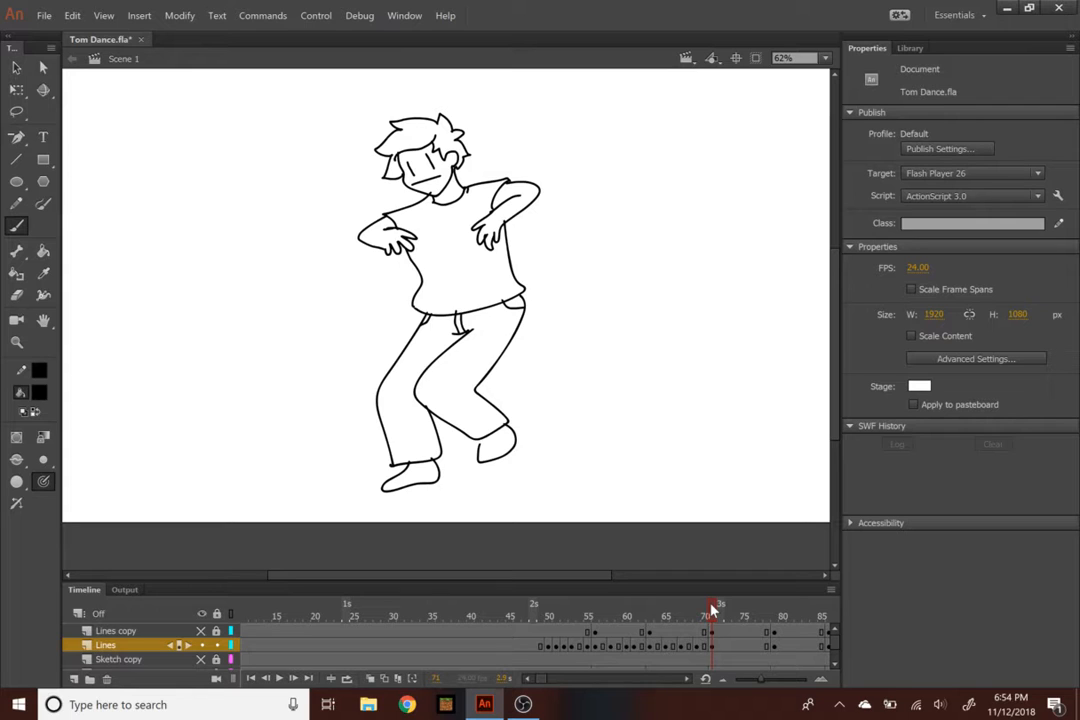
left_click(530, 614)
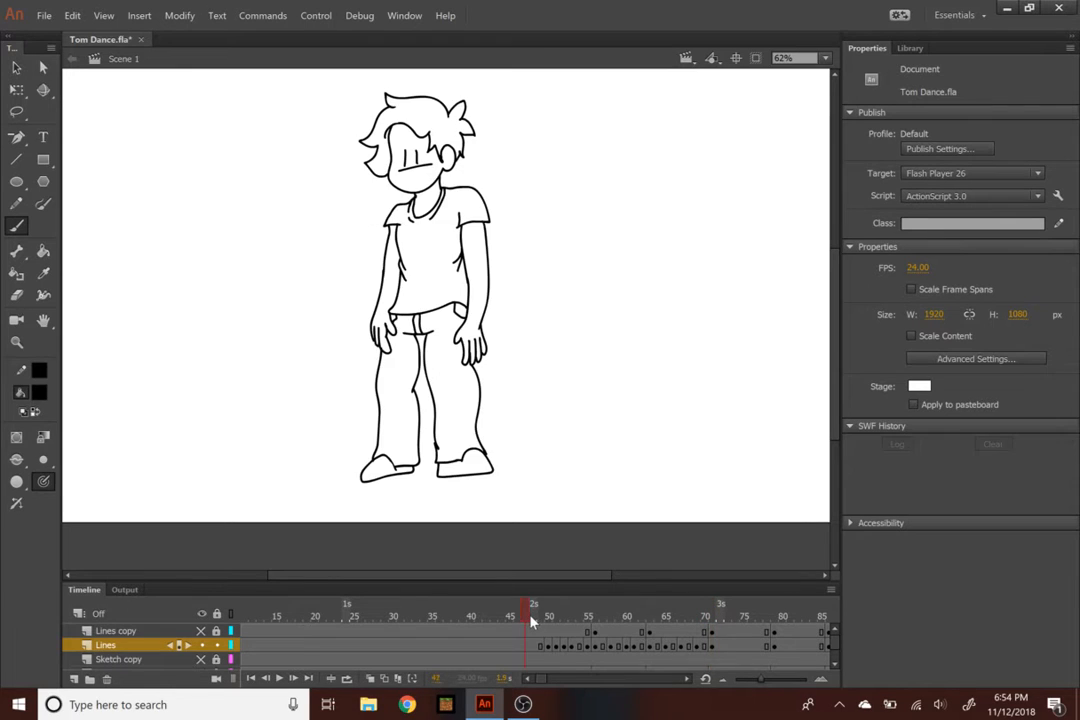
left_click(480, 617)
left_click(433, 617)
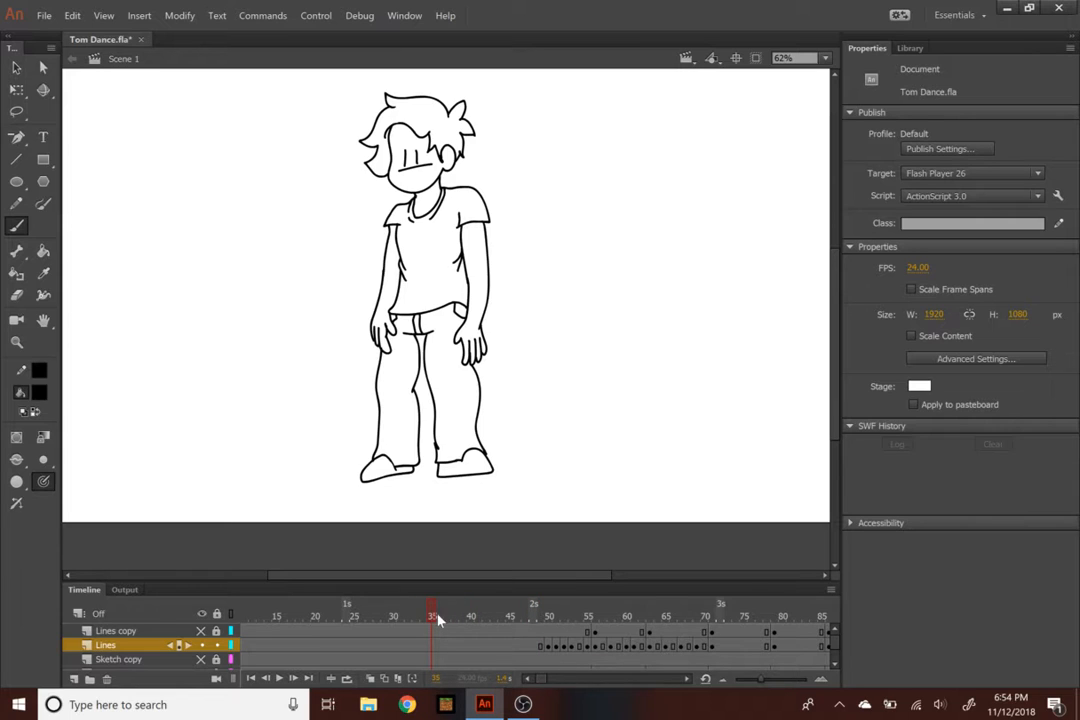
left_click(512, 618)
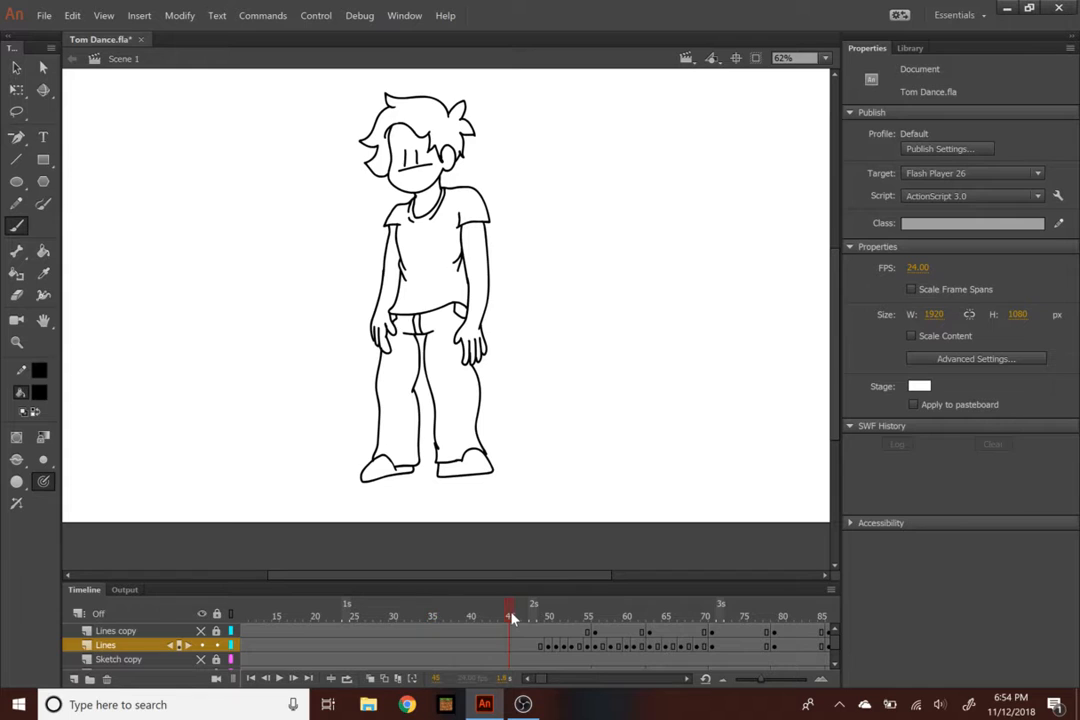
key("Return")
key("Return")
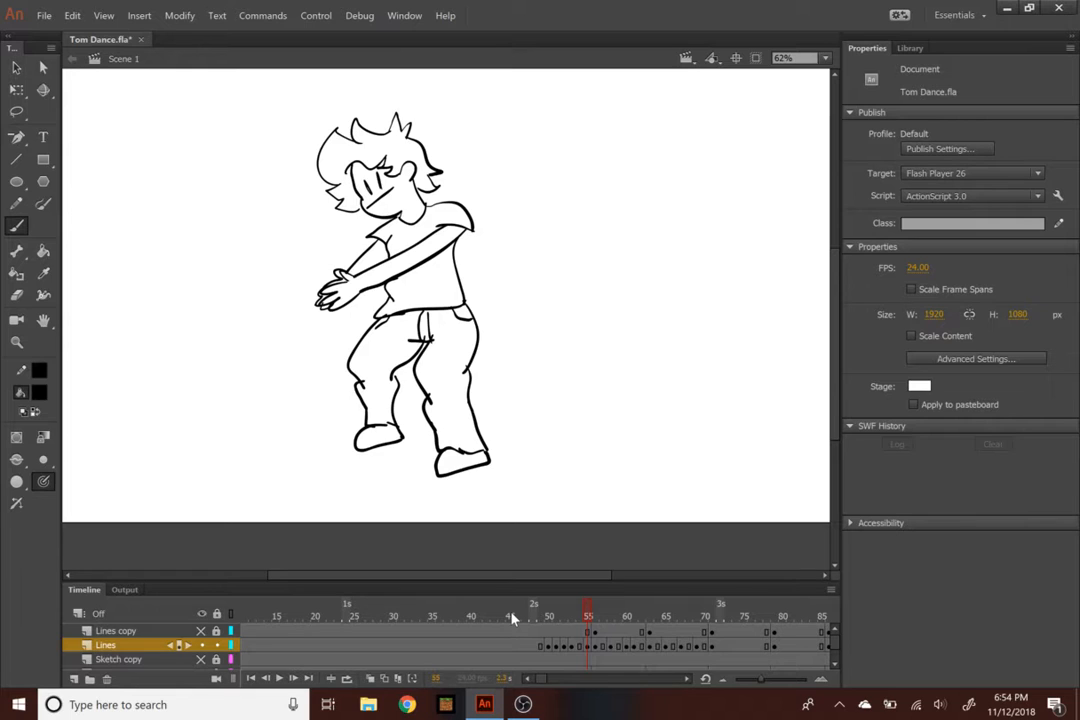
left_click_drag(512, 618, 418, 620)
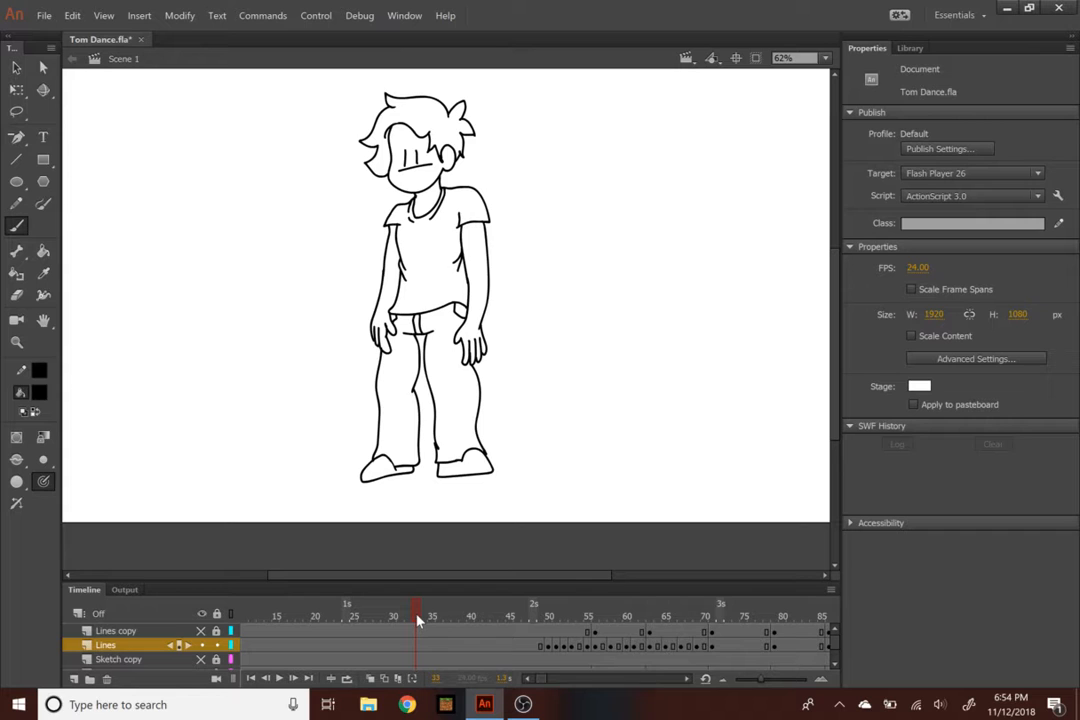
key("Return")
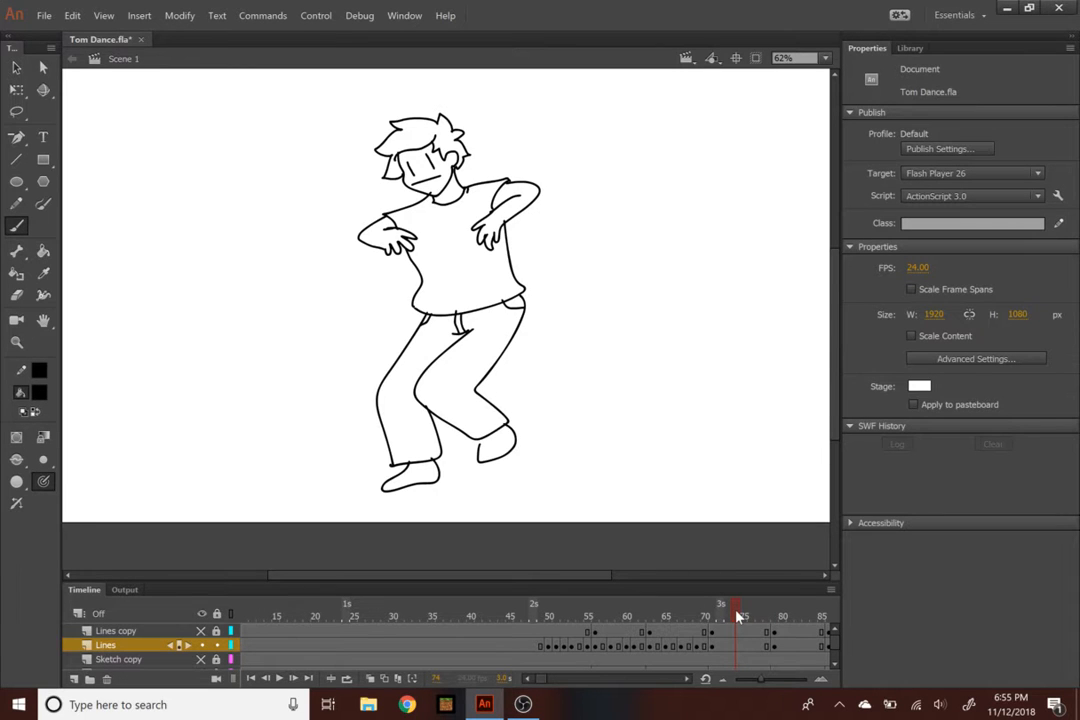
Save the document and scrub through the move from frame 49 to frame 71
left_click(700, 617)
left_click_drag(707, 609, 714, 613)
key("ctrl+s")
mouse_move(535, 615)
left_mouse_down()
mouse_move(703, 633)
mouse_move(526, 629)
mouse_move(540, 617)
left_mouse_up()
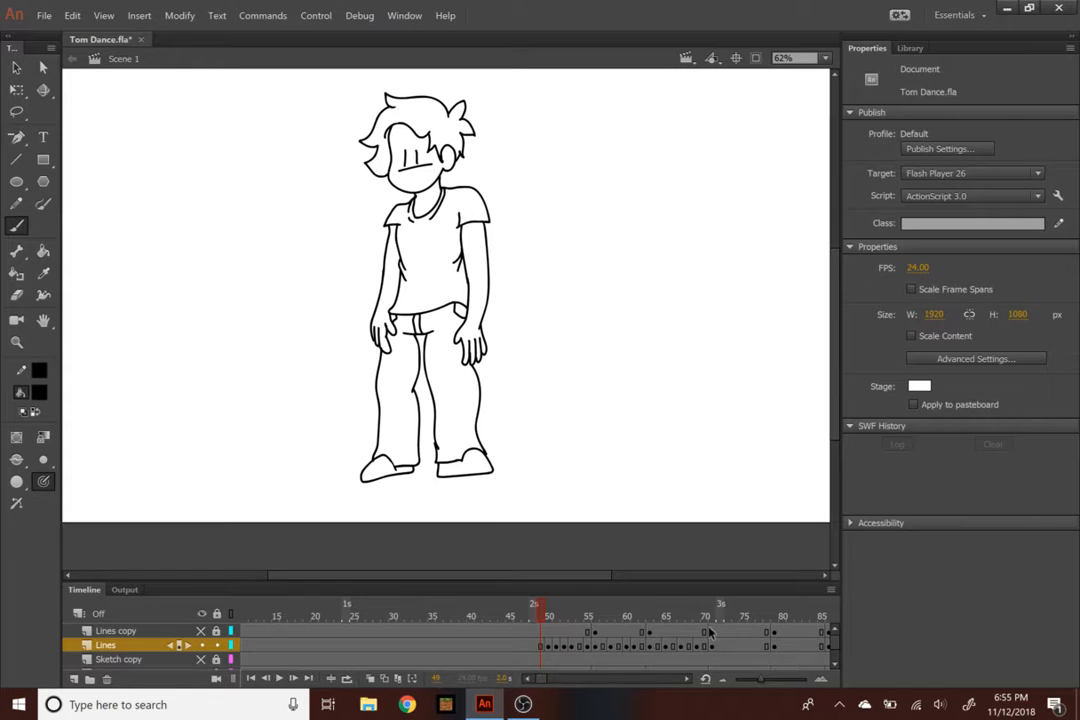
left_click_drag(600, 619, 710, 619)
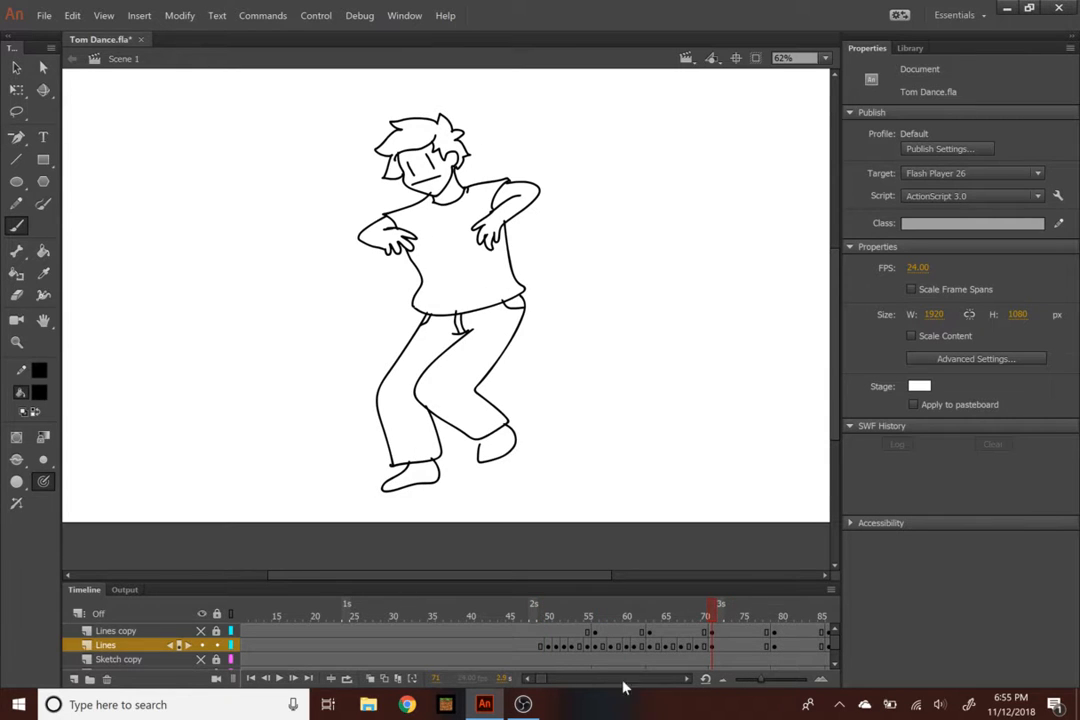
Scrub the held pose between frames 71 and 77, then replay the move from about frame 60
mouse_move(543, 683)
left_mouse_down()
mouse_move(569, 683)
mouse_move(537, 678)
mouse_move(550, 678)
left_mouse_up()
left_click_drag(551, 618, 598, 614)
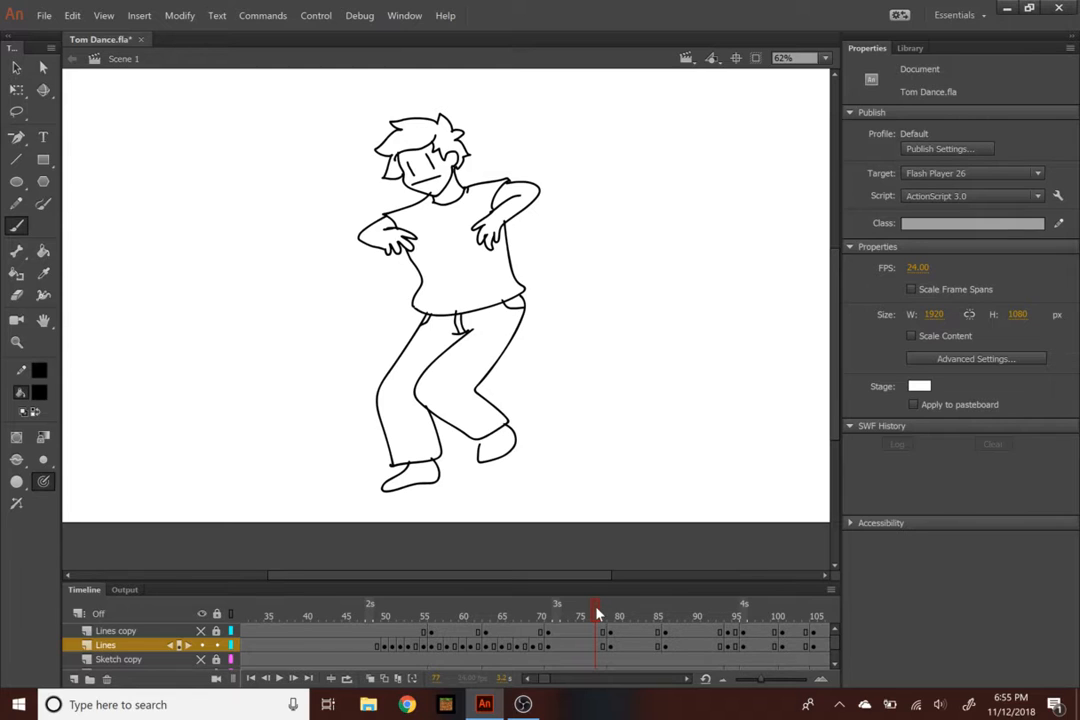
left_click_drag(597, 614, 556, 618)
mouse_move(557, 618)
left_mouse_down()
mouse_move(493, 608)
mouse_move(583, 612)
mouse_move(377, 620)
mouse_move(525, 616)
mouse_move(458, 616)
mouse_move(552, 633)
left_mouse_up()
left_click_drag(582, 620, 562, 617)
left_click_drag(562, 617, 463, 607)
key("Return")
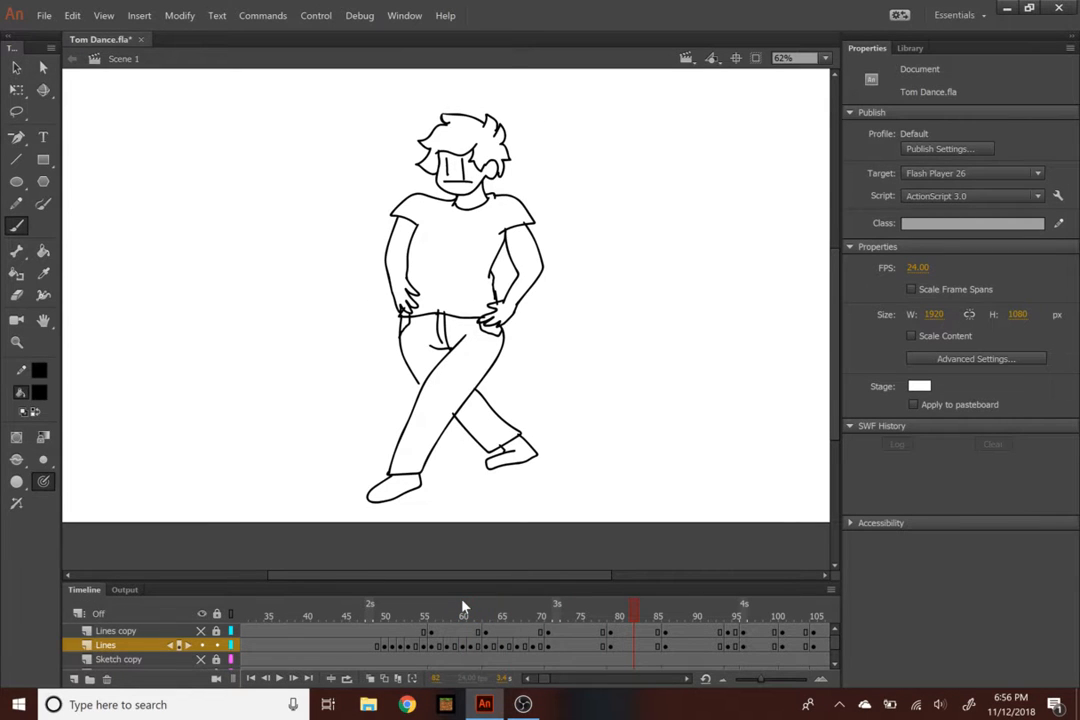
Try a blank keyframe at frame 77 on the Lines copy layer and replay from about frame 68
left_click_drag(637, 608, 596, 607)
left_click(599, 632)
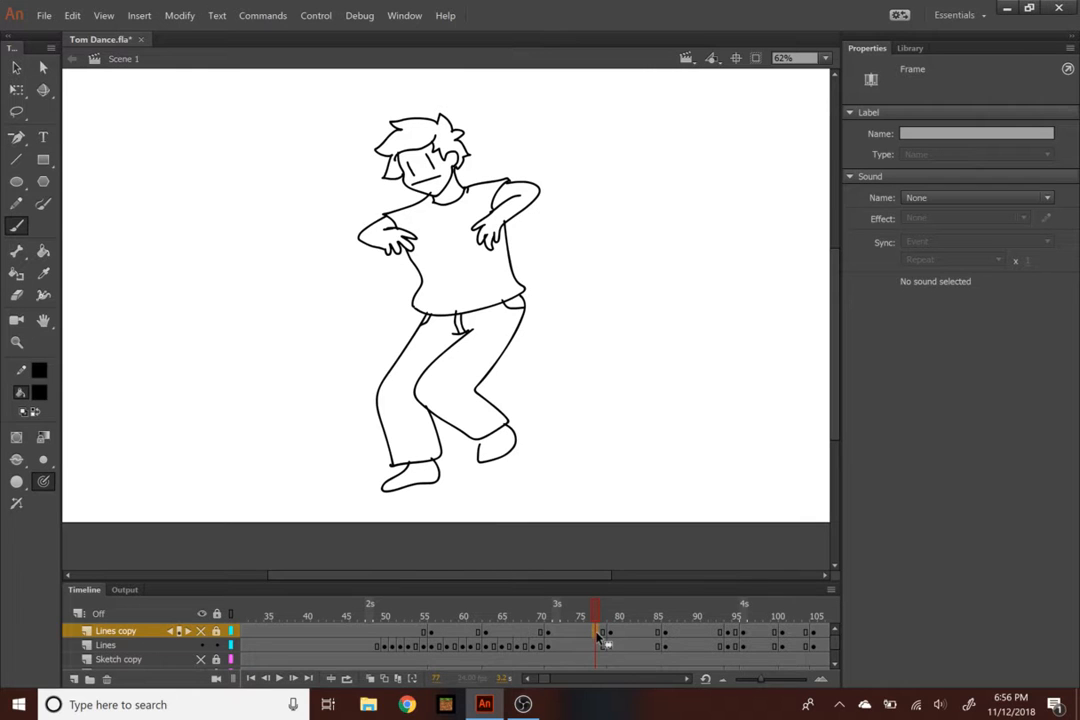
right_click(598, 636)
left_click(712, 371)
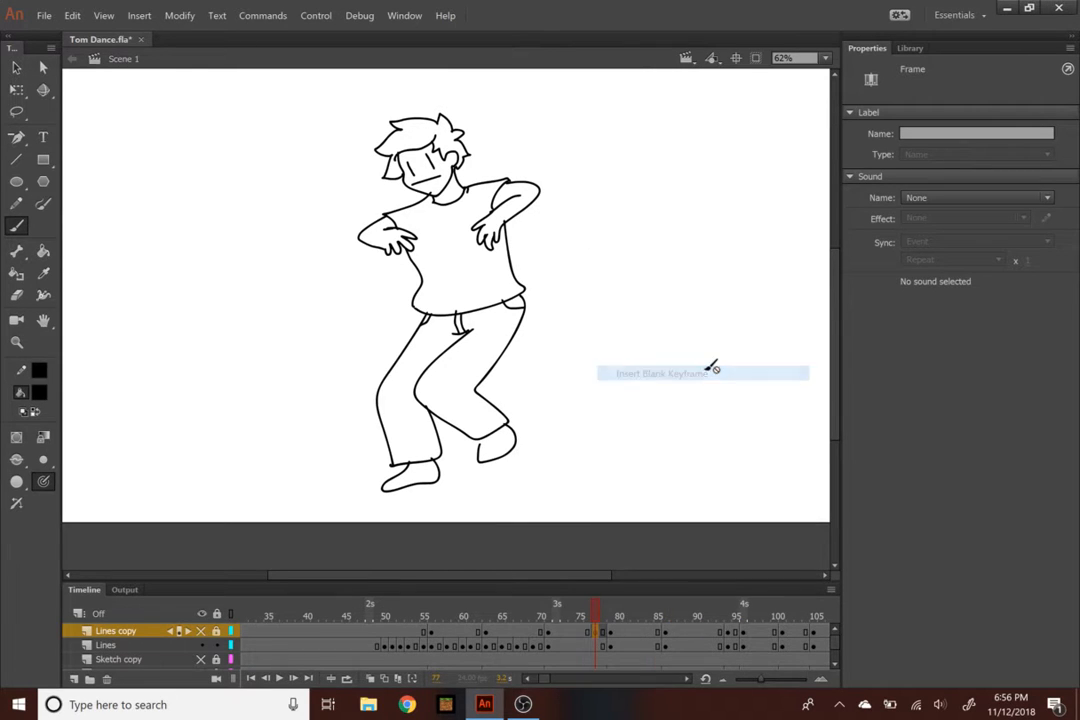
left_click_drag(598, 611, 524, 615)
key("Return")
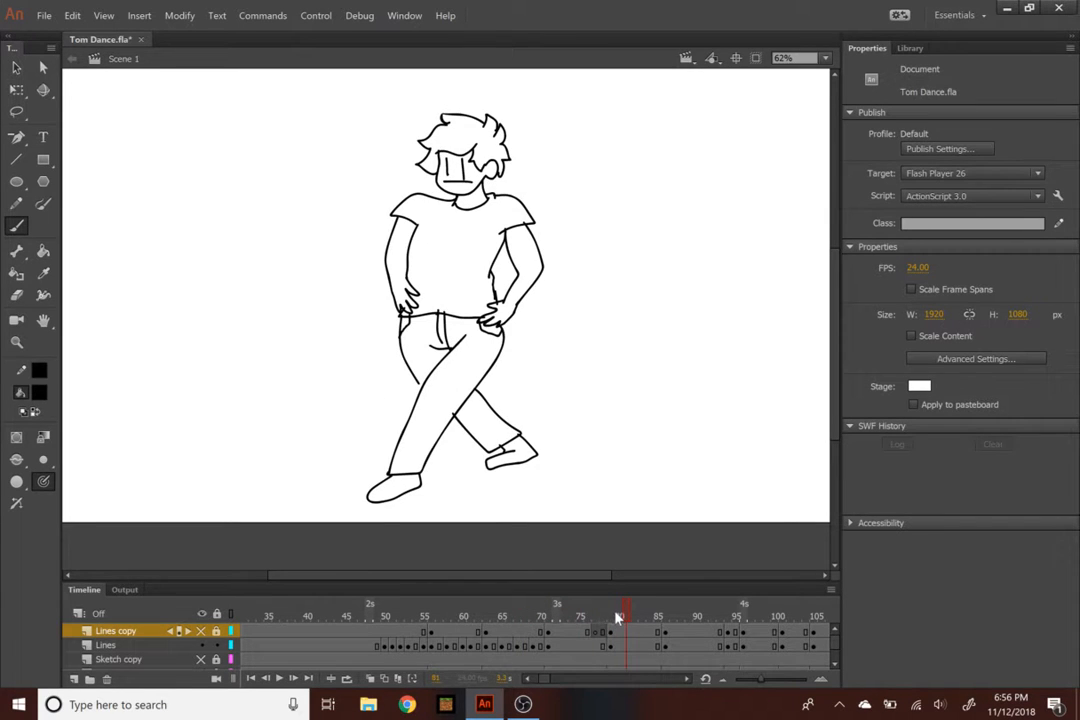
left_click_drag(621, 618, 596, 616)
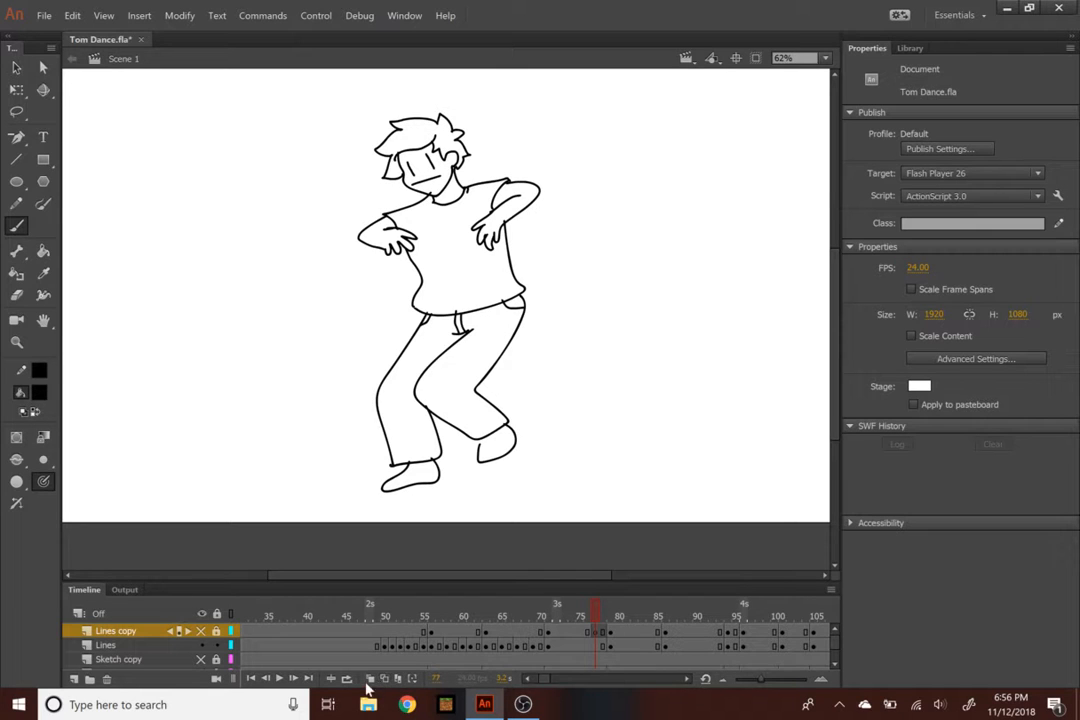
Turn on onion skinning extended forward to frame 79 and undo the blank keyframe on the Lines copy layer
left_click(399, 680)
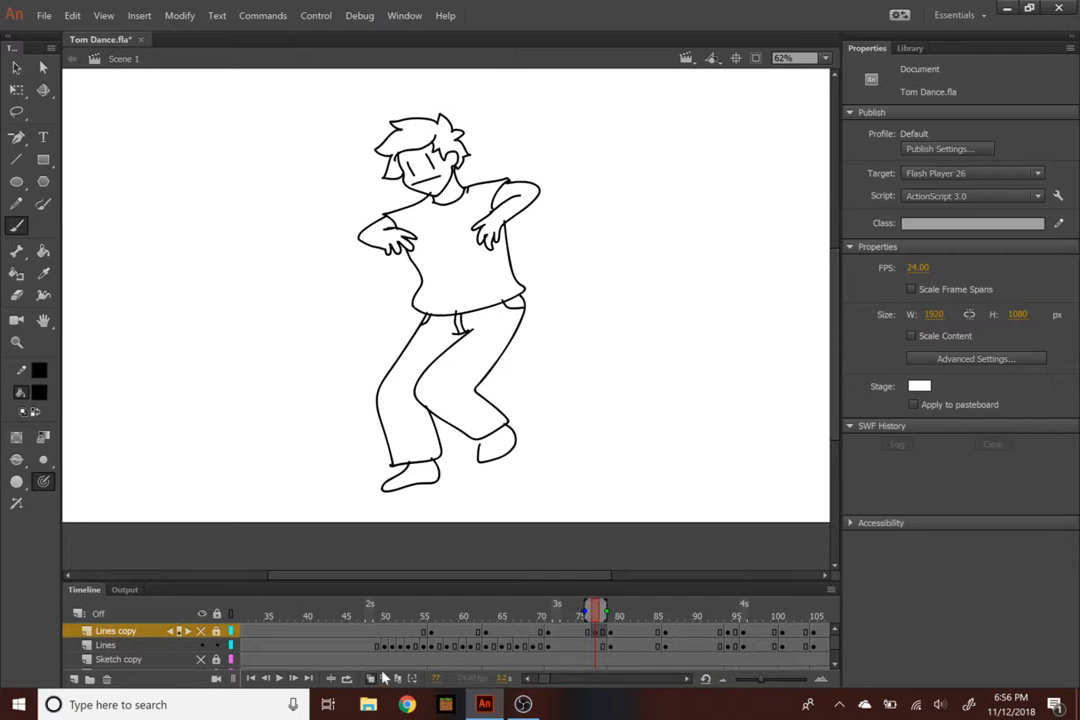
left_click_drag(607, 608, 614, 610)
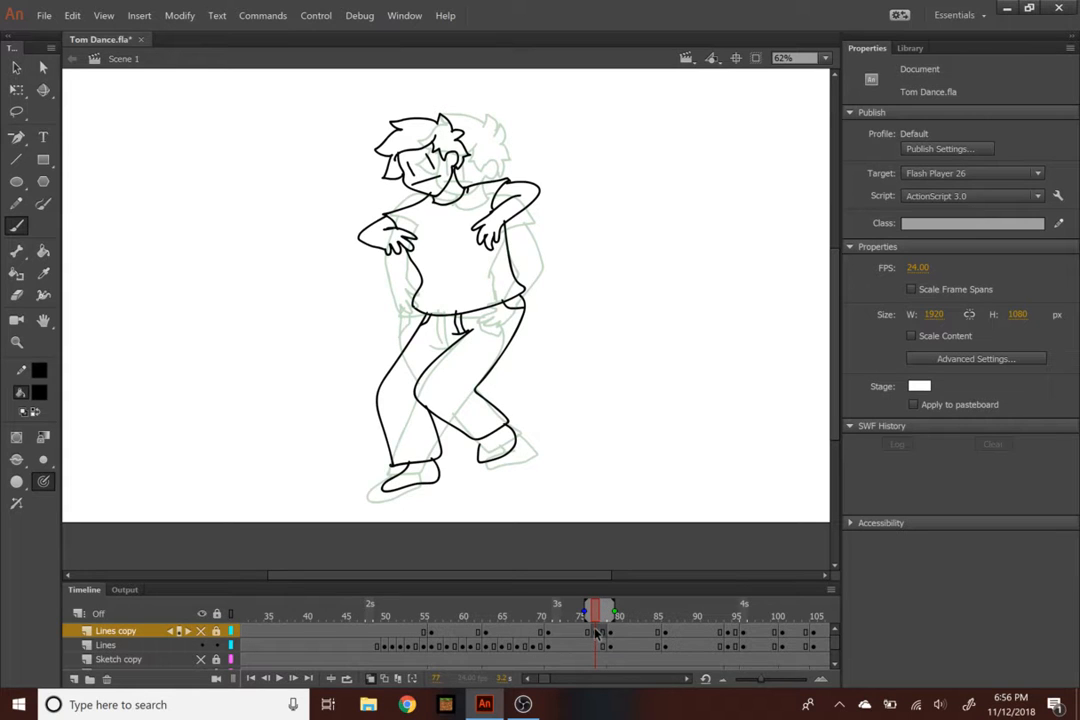
key("ctrl+z")
key("ctrl+z")
key("ctrl+z")
key("ctrl+z")
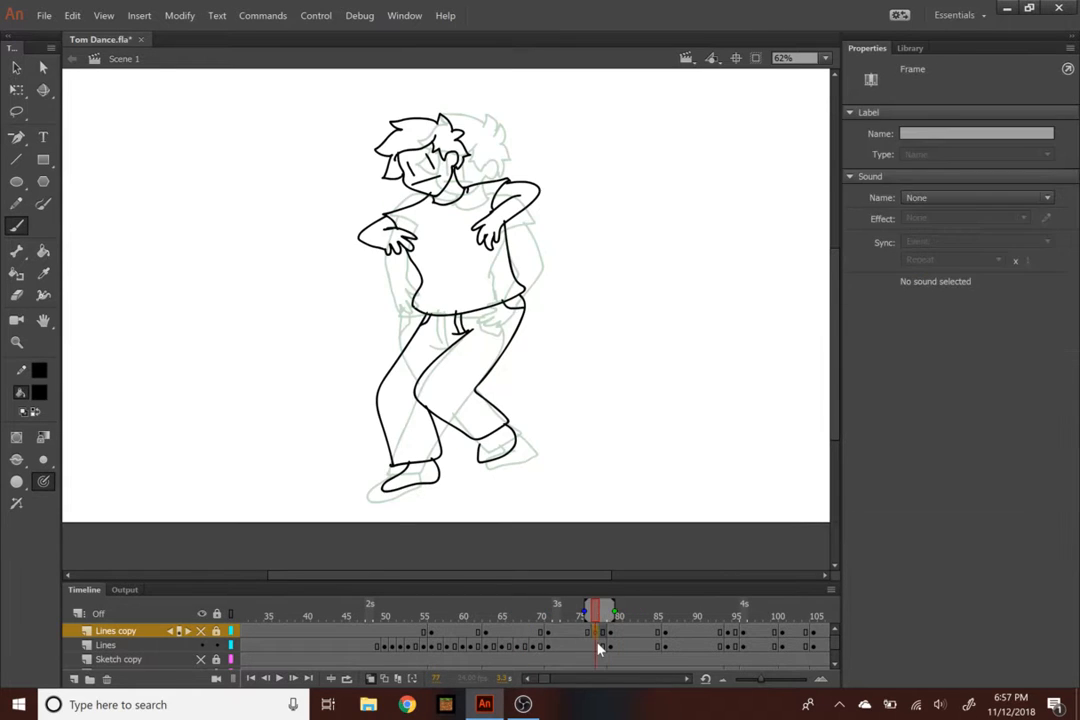
Insert a blank keyframe at frame 77 on the Lines layer for a new in-between pose
left_click(598, 646)
right_click(598, 646)
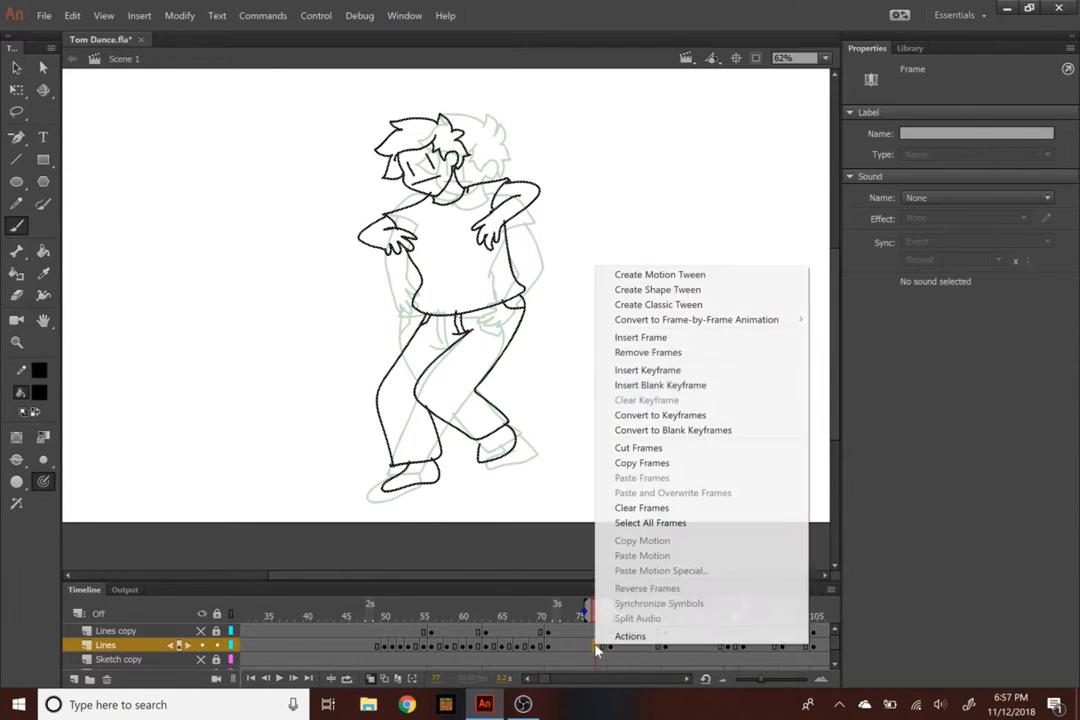
left_click(678, 385)
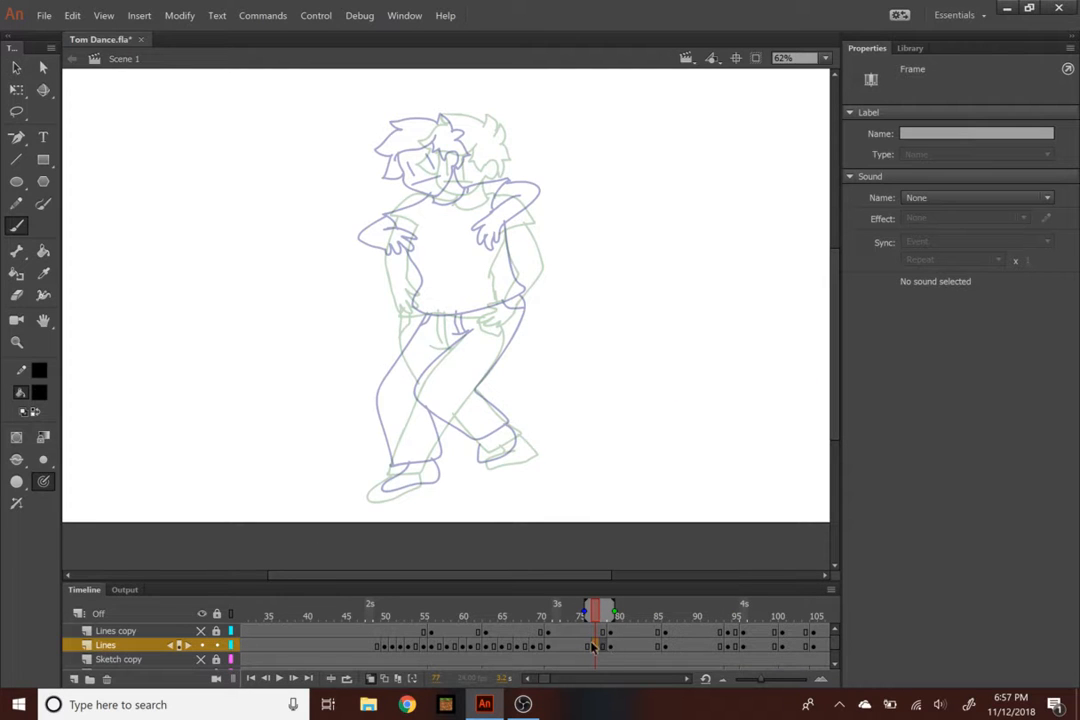
key("ctrl+equal")
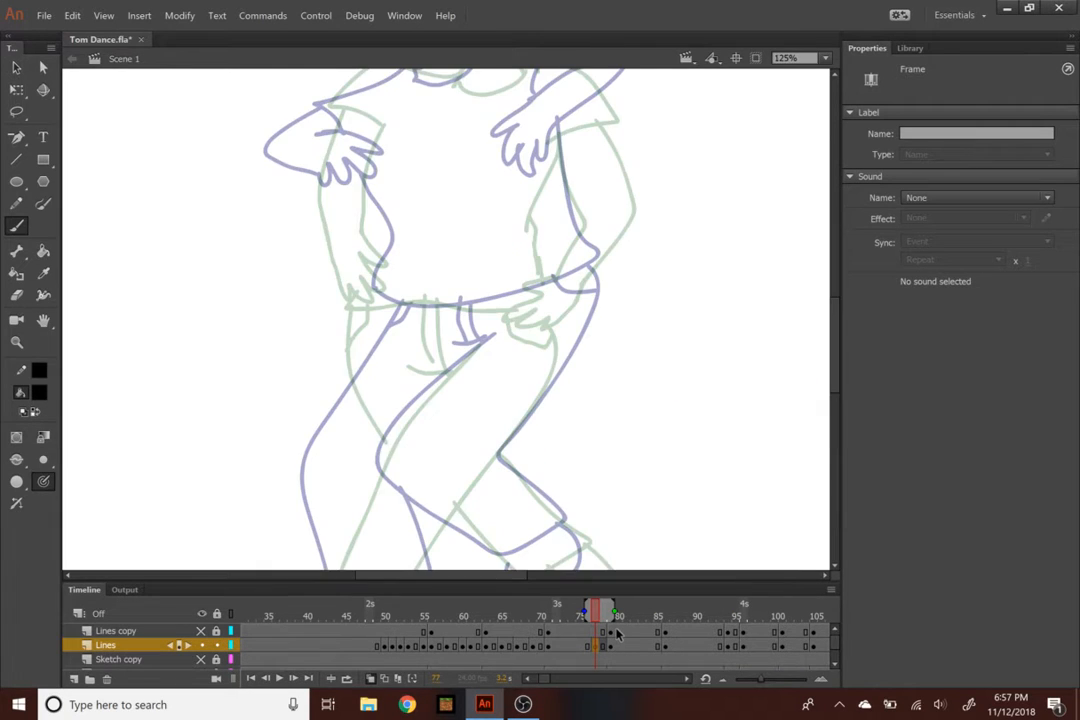
scroll(445, 320, "up", 5)
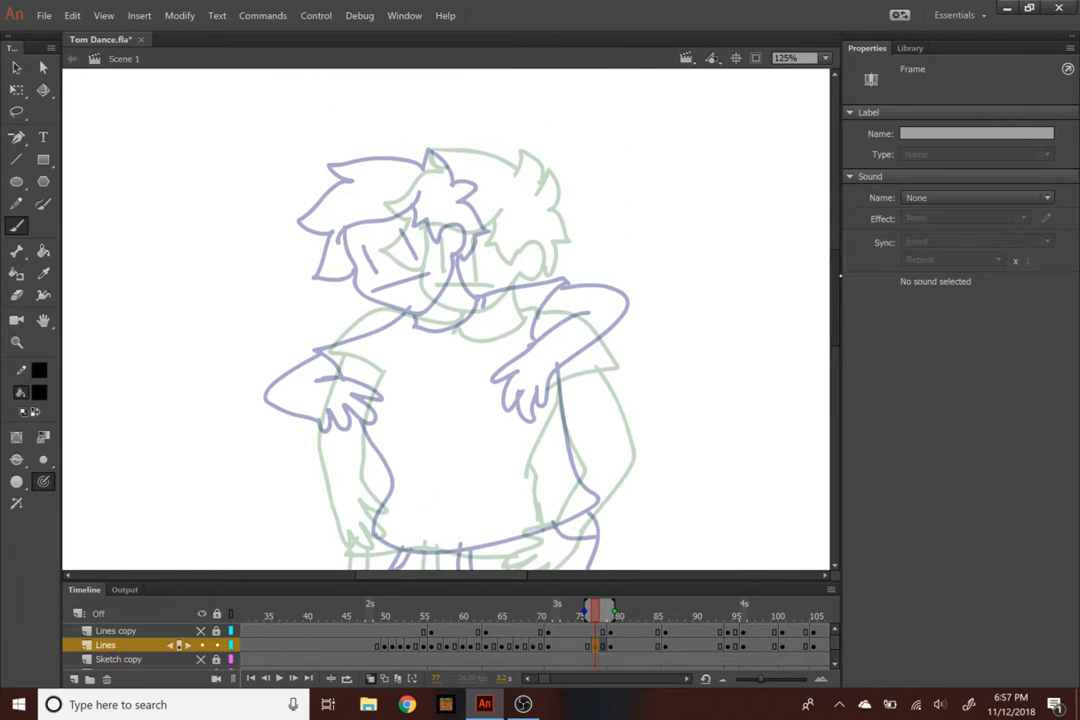
mouse_move(390, 214)
left_mouse_down()
mouse_move(378, 289)
mouse_move(453, 318)
left_mouse_up()
key("ctrl+z")
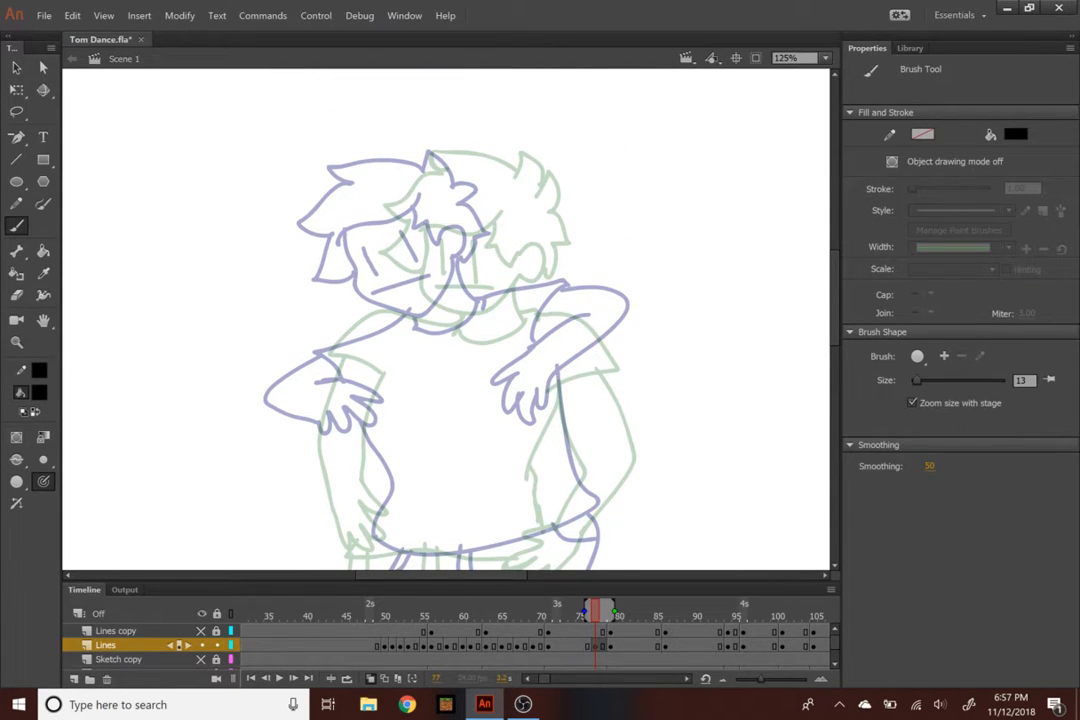
mouse_move(598, 608)
left_mouse_down()
mouse_move(617, 608)
mouse_move(598, 608)
left_mouse_up()
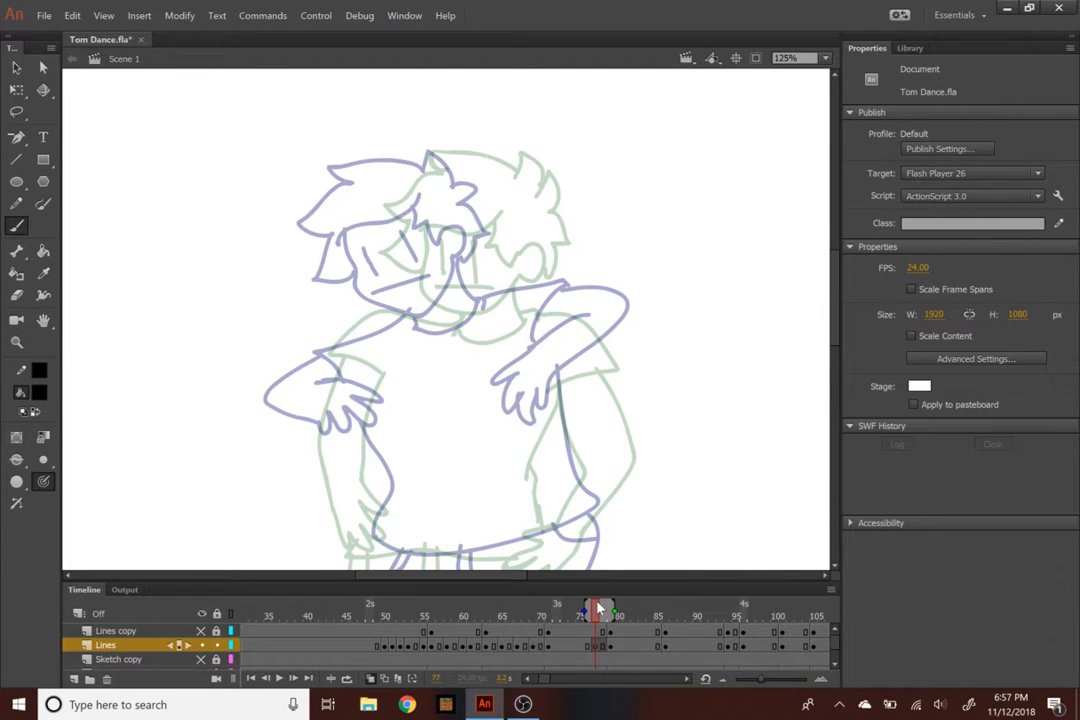
Draw the in-between head on frame 77 with its face outline, eyes, mouth, ear and spiky hair
scroll(705, 265, "down", 3)
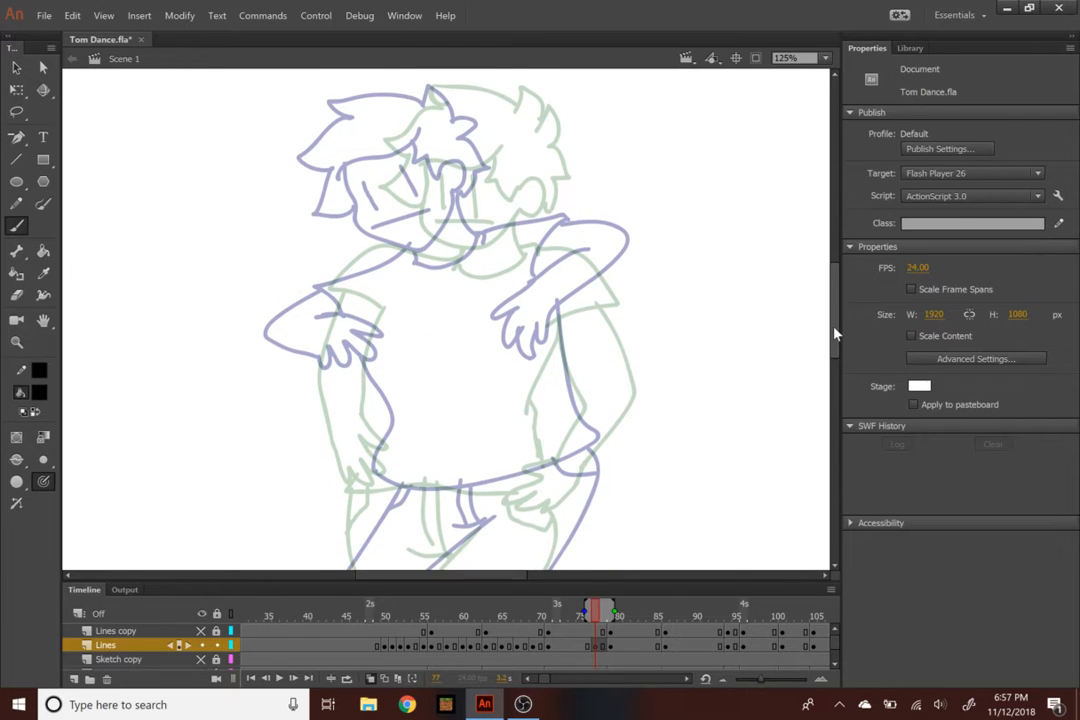
mouse_move(456, 153)
left_mouse_down()
mouse_move(432, 207)
mouse_move(501, 253)
mouse_move(537, 218)
left_mouse_up()
left_click_drag(466, 178, 458, 212)
mouse_move(504, 176)
left_mouse_down()
mouse_move(500, 196)
mouse_move(472, 202)
left_mouse_up()
mouse_move(440, 222)
left_mouse_down()
mouse_move(500, 222)
mouse_move(542, 192)
mouse_move(522, 182)
mouse_move(538, 160)
left_mouse_up()
left_click_drag(445, 160, 540, 150)
mouse_move(462, 100)
left_mouse_down()
mouse_move(417, 147)
mouse_move(375, 153)
mouse_move(387, 210)
mouse_move(415, 225)
left_mouse_up()
mouse_move(532, 86)
left_mouse_down()
mouse_move(562, 105)
mouse_move(586, 166)
left_mouse_up()
key("ctrl+z")
mouse_move(562, 88)
left_mouse_down()
mouse_move(580, 116)
mouse_move(589, 175)
mouse_move(572, 214)
mouse_move(523, 266)
left_mouse_up()
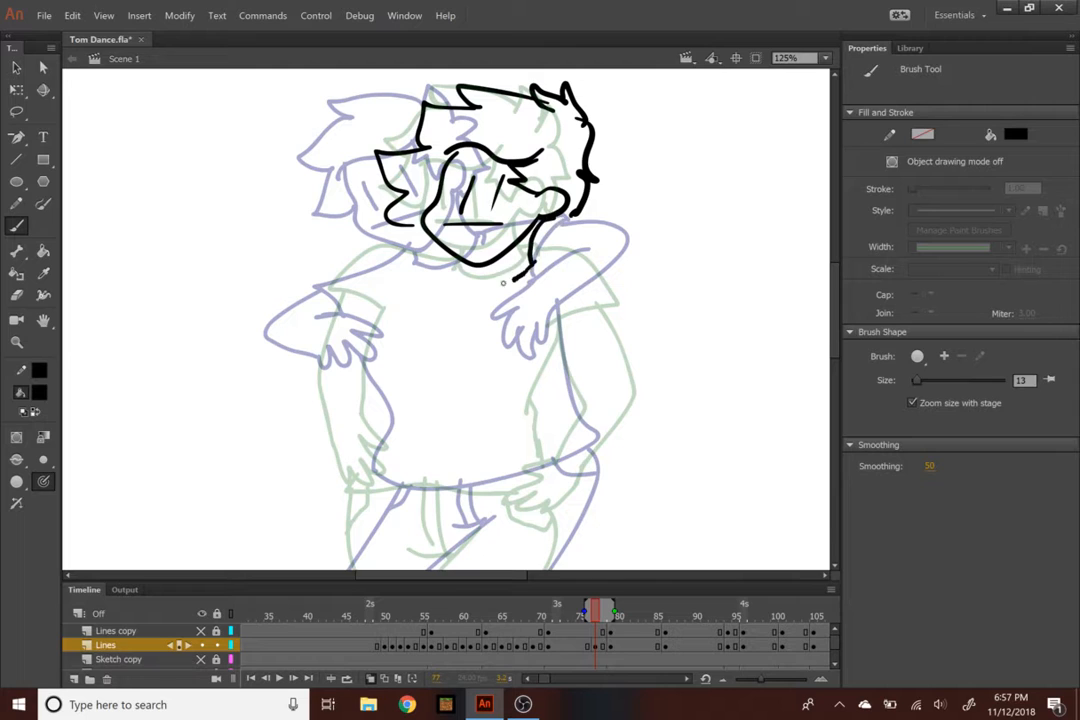
Draw the neckline, then the sleeve, arm and hand on the ear side of the frame 77 figure
mouse_move(478, 281)
left_mouse_down()
mouse_move(538, 247)
mouse_move(645, 322)
mouse_move(560, 290)
left_mouse_up()
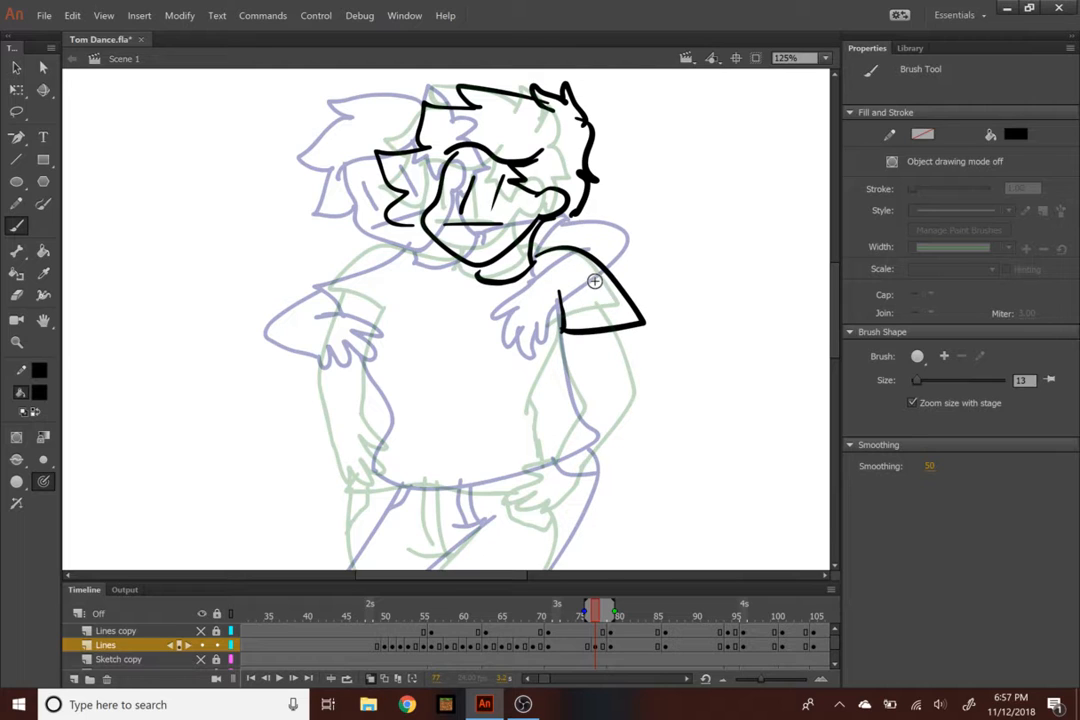
scroll(767, 307, "down", 3)
left_click_drag(582, 210, 567, 318)
mouse_move(630, 203)
left_mouse_down()
mouse_move(600, 345)
mouse_move(506, 377)
left_mouse_up()
left_click_drag(538, 388, 556, 412)
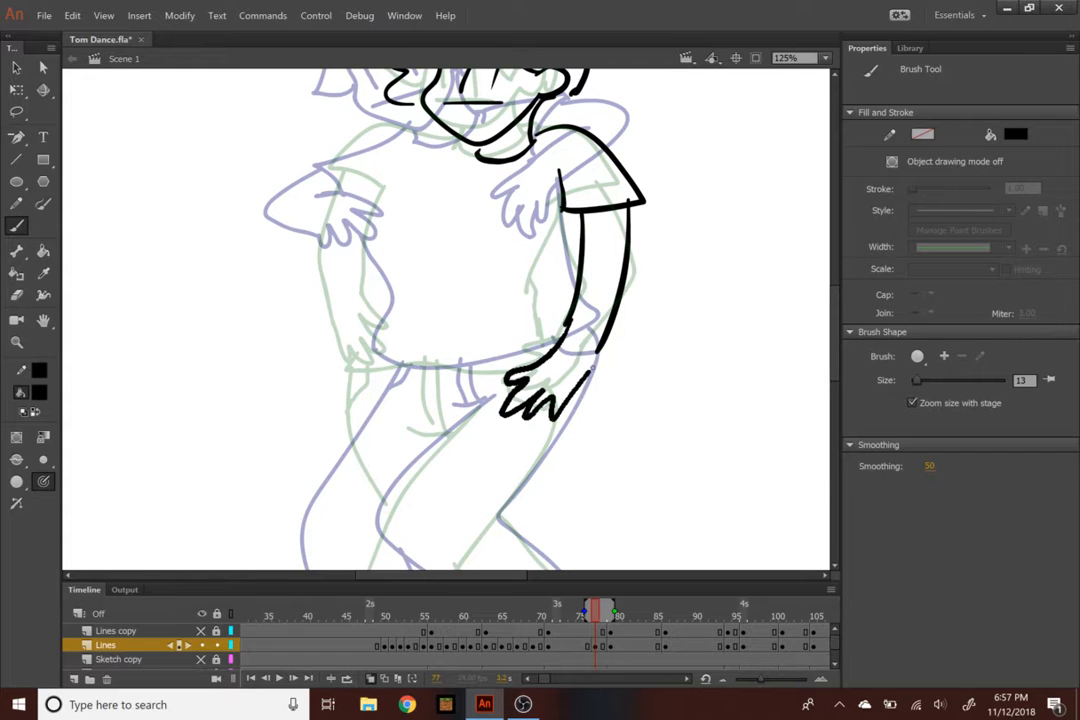
Draw the opposite shoulder, sleeve, arm and hand of the frame 77 figure, redoing the hand once
scroll(445, 320, "up", 3)
scroll(690, 254, "up", 2)
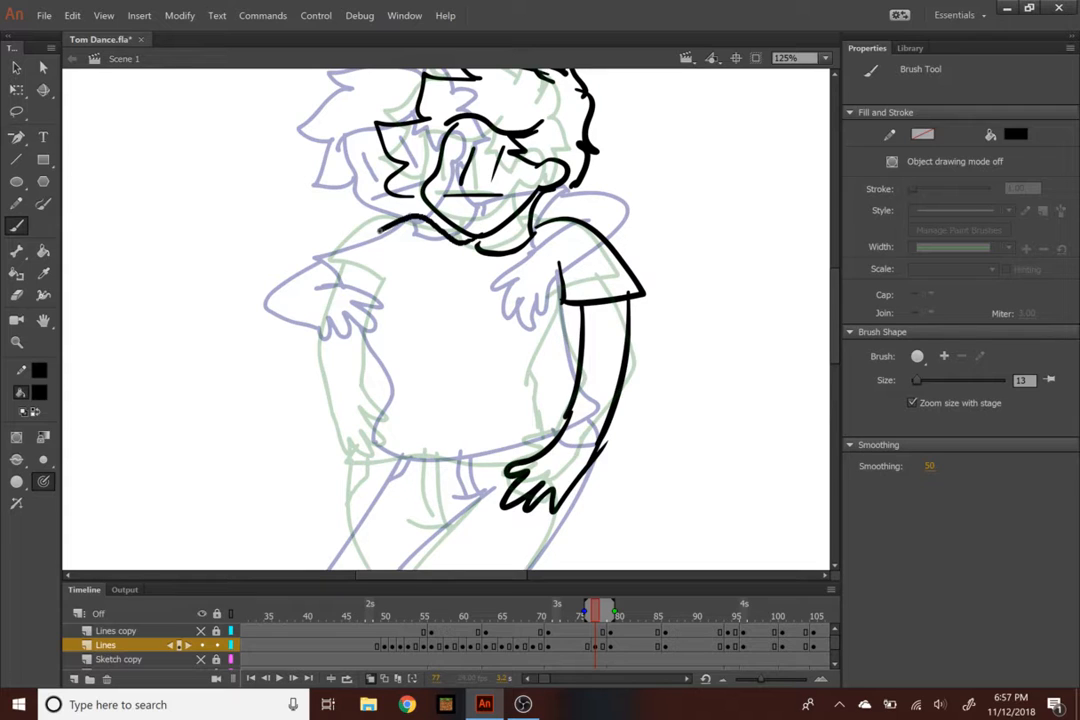
mouse_move(440, 261)
left_mouse_down()
mouse_move(375, 234)
mouse_move(332, 318)
mouse_move(313, 405)
left_mouse_up()
mouse_move(398, 264)
left_mouse_down()
mouse_move(346, 330)
mouse_move(356, 469)
left_mouse_up()
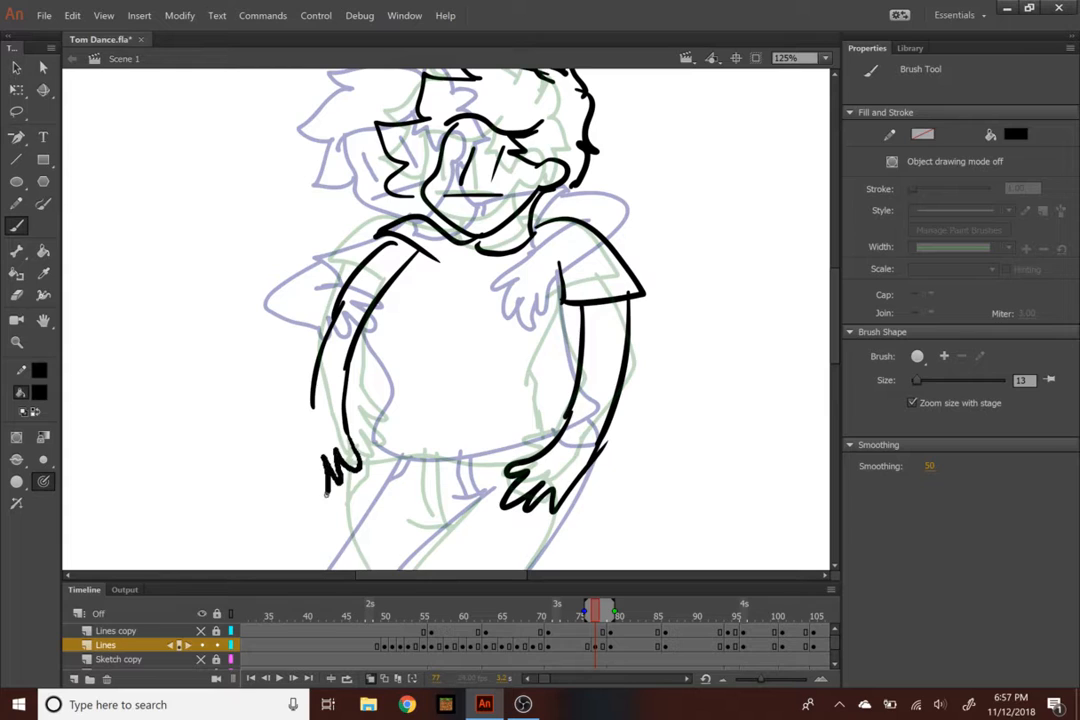
key("ctrl+z")
mouse_move(312, 392)
left_mouse_down()
mouse_move(305, 440)
mouse_move(322, 490)
left_mouse_up()
mouse_move(346, 405)
left_mouse_down()
mouse_move(350, 470)
mouse_move(372, 478)
left_mouse_up()
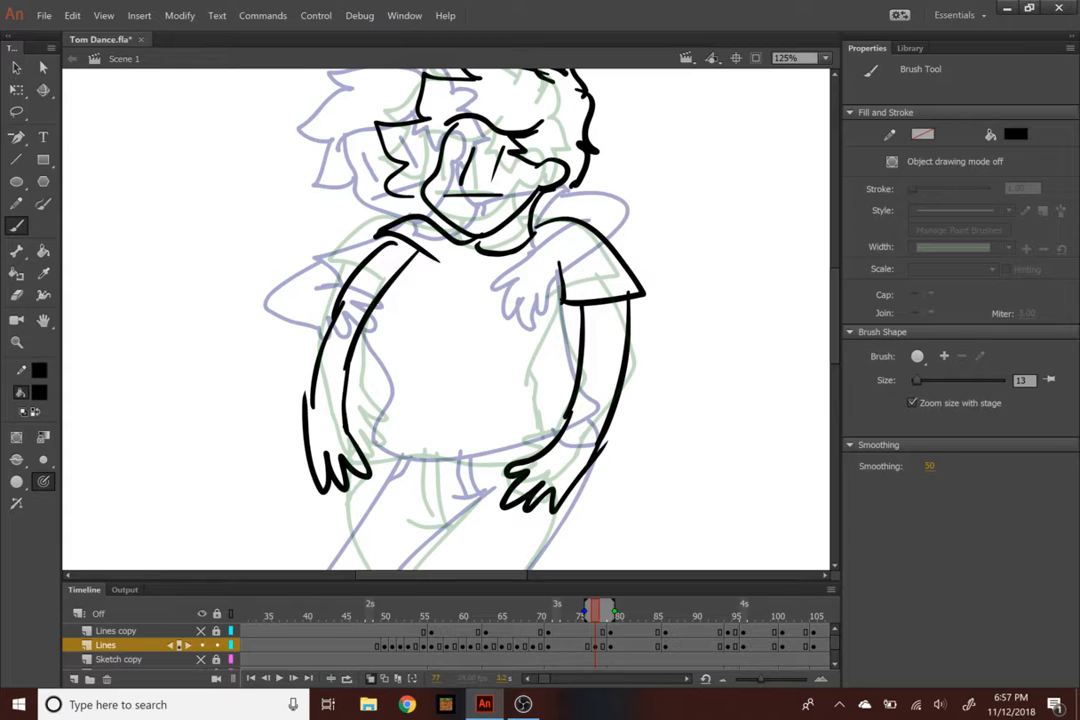
left_click_drag(838, 306, 830, 306)
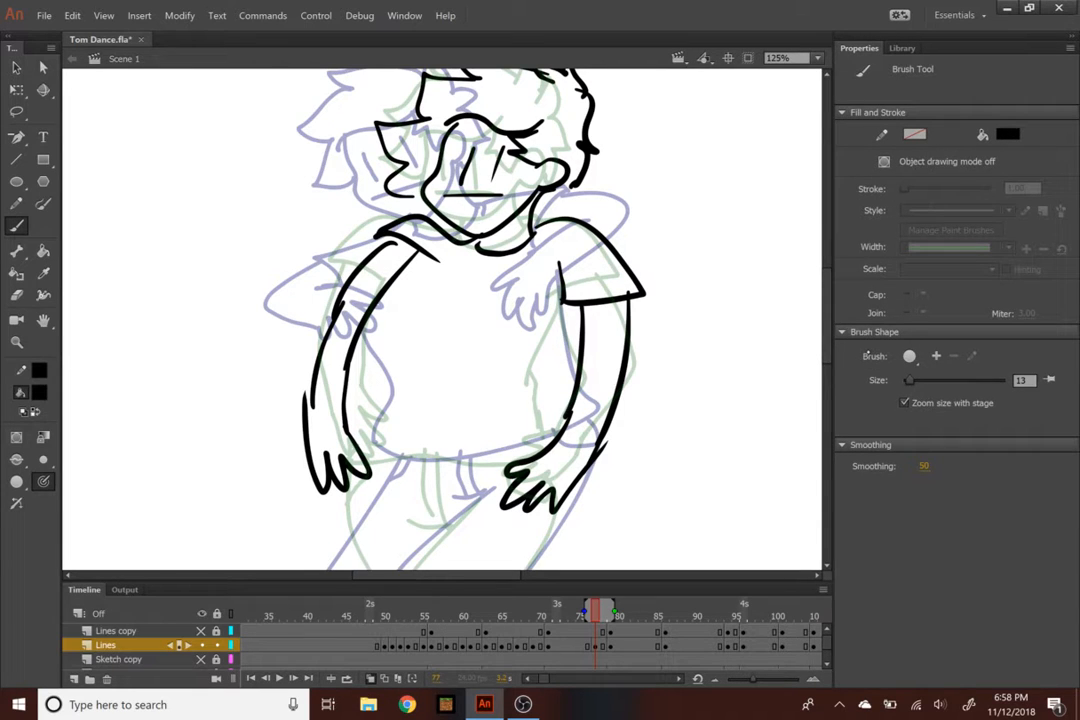
Scrub to frame 78 and draw the sides and hem of the shirt against the next pose
key("ctrl+minus")
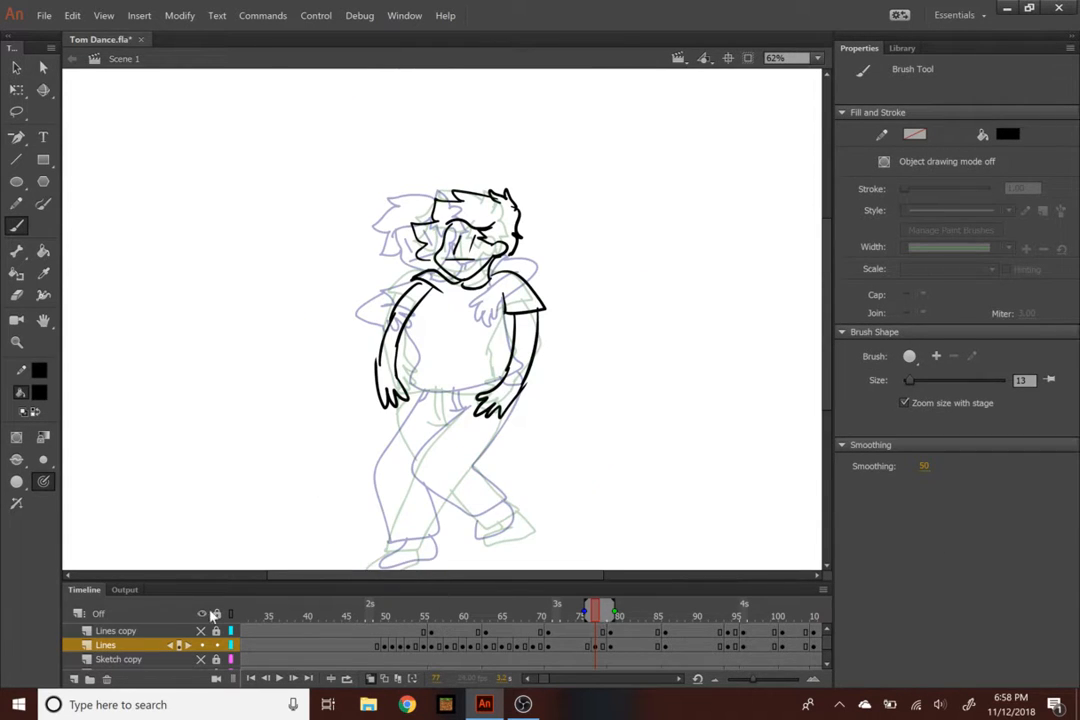
left_click(577, 615)
left_click_drag(577, 617, 600, 622)
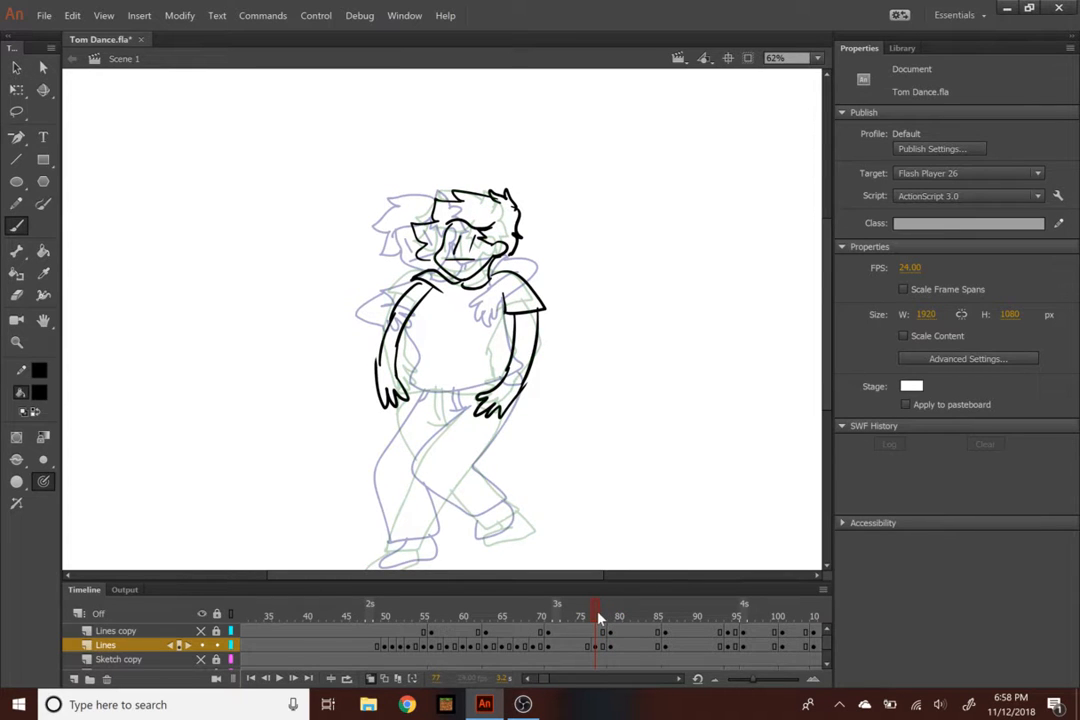
left_click(604, 617)
key("ctrl+equal")
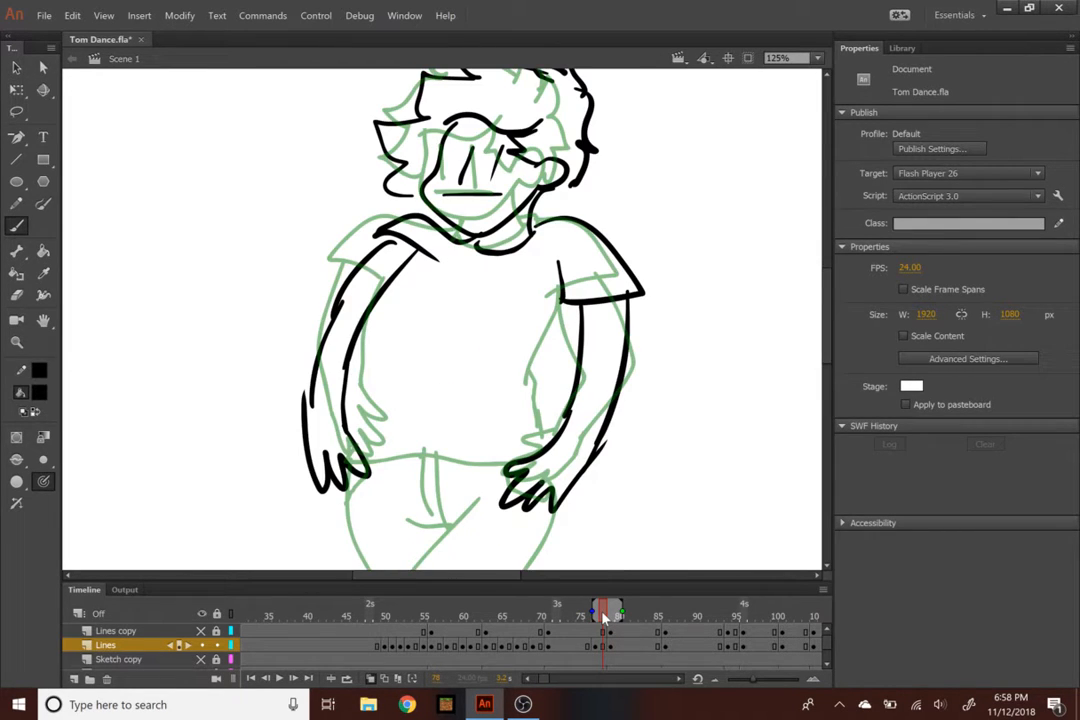
left_click_drag(433, 258, 356, 385)
mouse_move(561, 278)
left_mouse_down()
mouse_move(518, 349)
mouse_move(530, 359)
mouse_move(516, 390)
left_mouse_up()
mouse_move(526, 376)
left_mouse_down()
mouse_move(515, 449)
mouse_move(352, 459)
left_mouse_up()
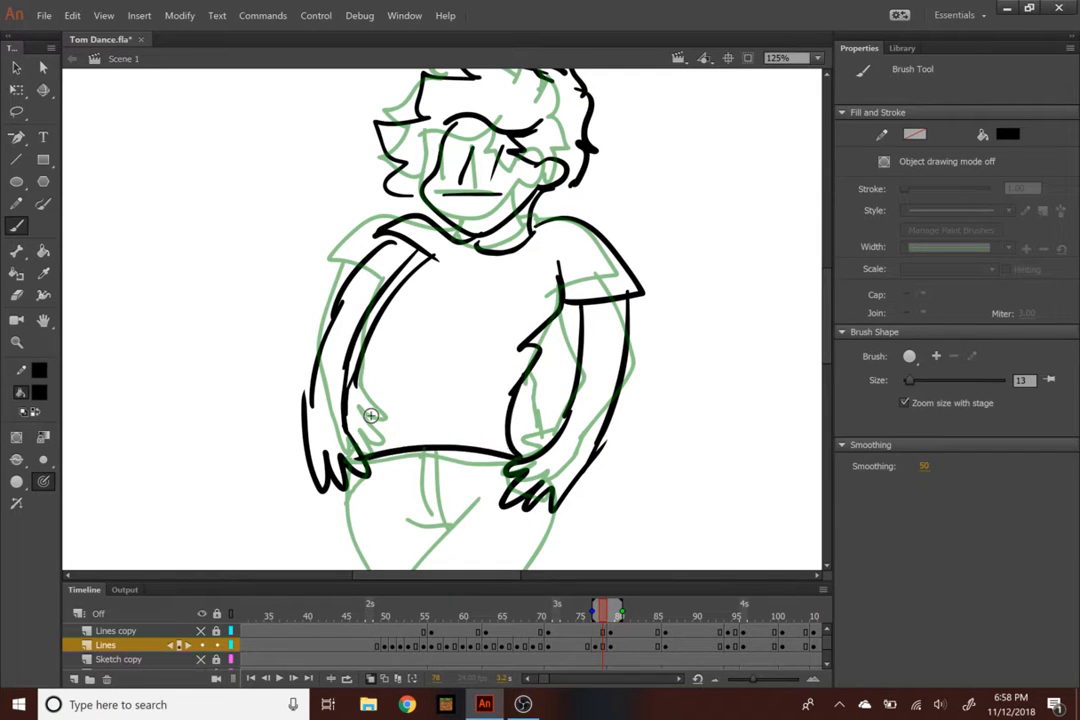
Draw the crossed trouser legs and the rear shoe of the in-between pose
scroll(370, 415, "down", 5)
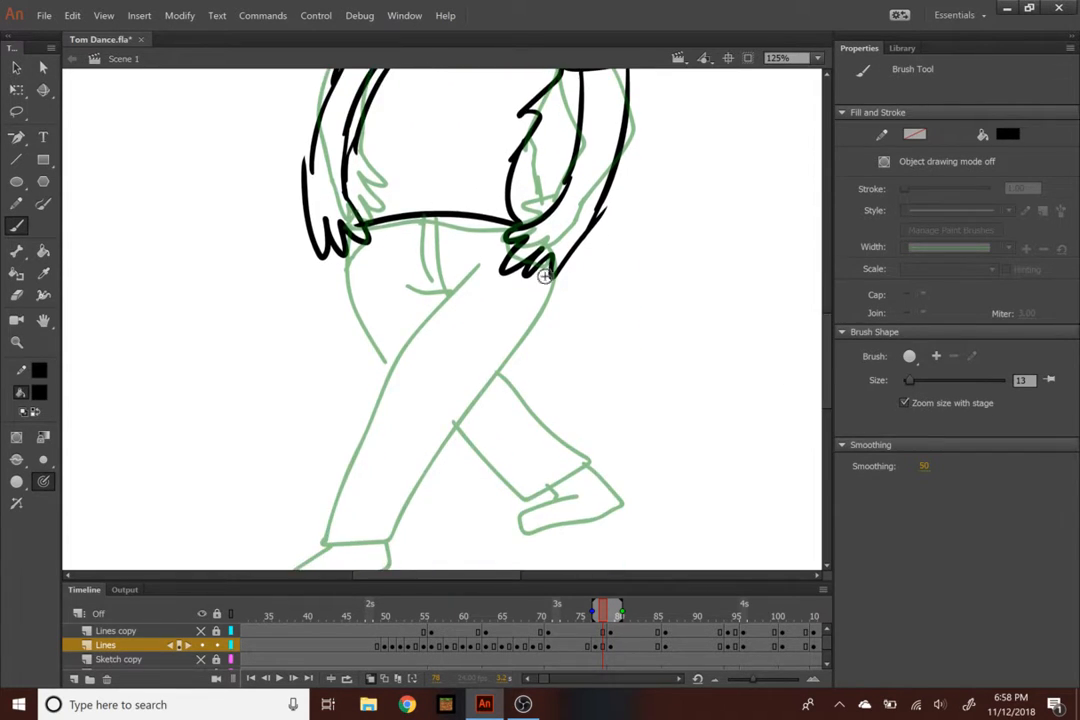
left_click_drag(551, 277, 377, 525)
mouse_move(455, 270)
left_mouse_down()
mouse_move(347, 439)
mouse_move(386, 514)
left_mouse_up()
mouse_move(494, 355)
left_mouse_down()
mouse_move(511, 396)
mouse_move(575, 481)
left_mouse_up()
left_click_drag(455, 413, 507, 505)
left_click_drag(575, 496, 603, 504)
mouse_move(582, 462)
left_mouse_down()
mouse_move(600, 491)
mouse_move(584, 511)
mouse_move(542, 503)
left_mouse_up()
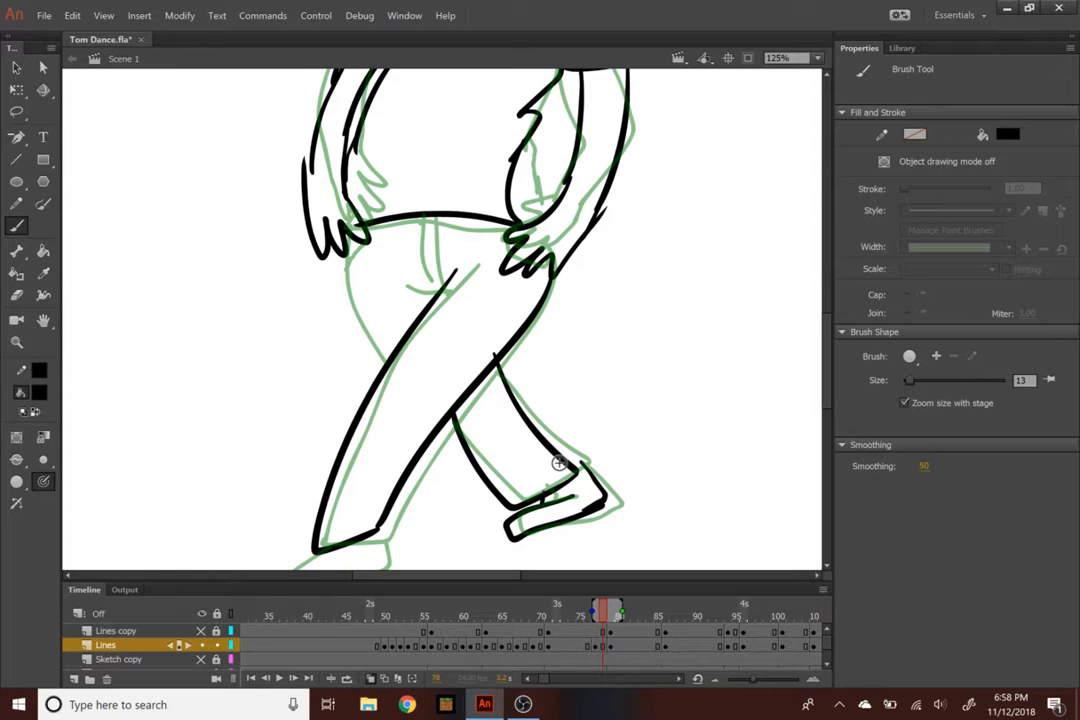
Add the hip line, fly and pockets to the trousers, and draw the front shoe
left_click_drag(346, 252, 380, 368)
left_click_drag(446, 288, 406, 290)
mouse_move(424, 208)
left_mouse_down()
mouse_move(424, 292)
mouse_move(436, 290)
left_mouse_up()
left_click_drag(509, 210, 500, 248)
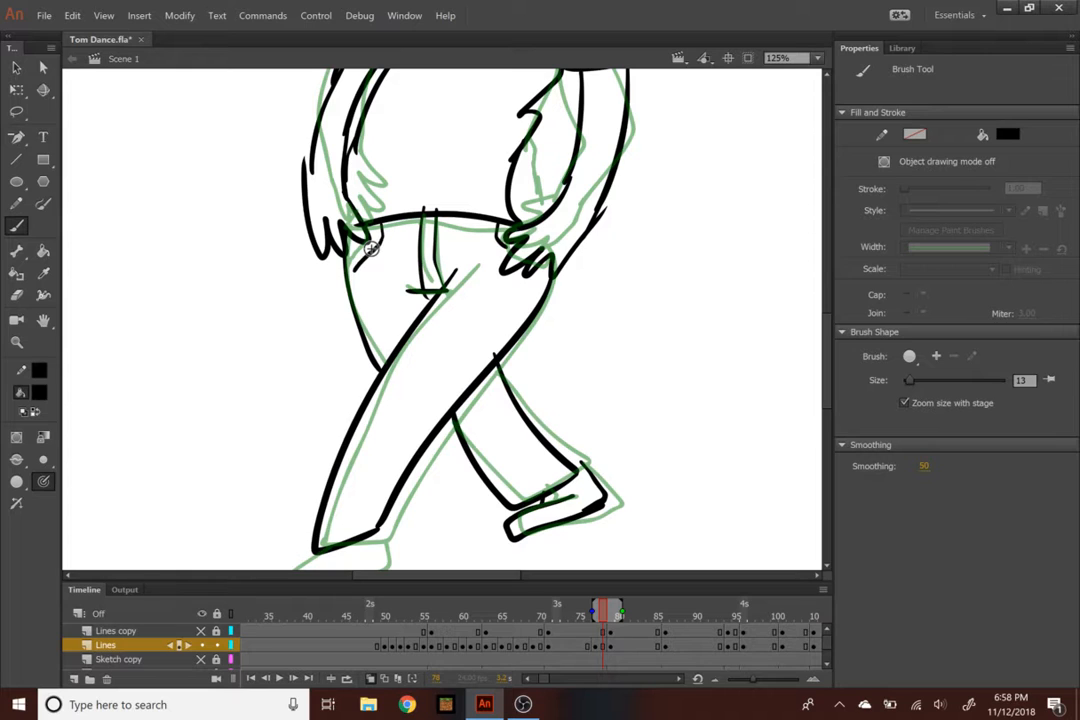
scroll(370, 248, "down", 5)
mouse_move(310, 390)
left_mouse_down()
mouse_move(280, 431)
mouse_move(312, 447)
mouse_move(393, 378)
left_mouse_up()
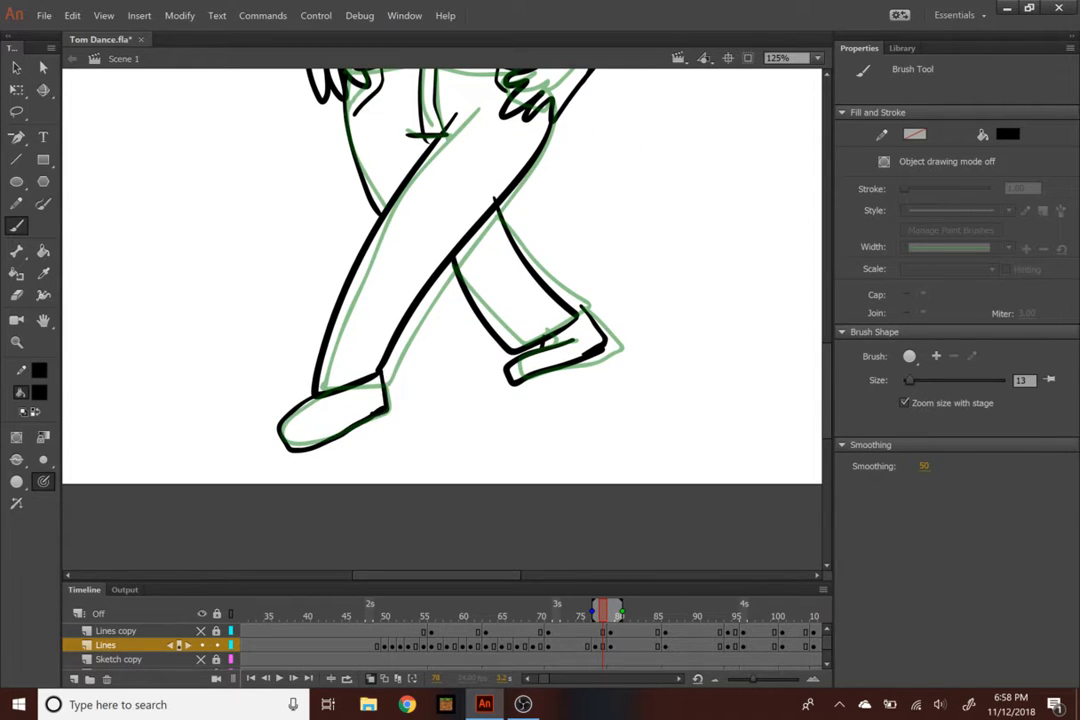
Play the animation from frame 62 to check the timing of the new in-between poses, and return to frame 73
key("ctrl+minus")
left_click_drag(455, 215, 444, 401)
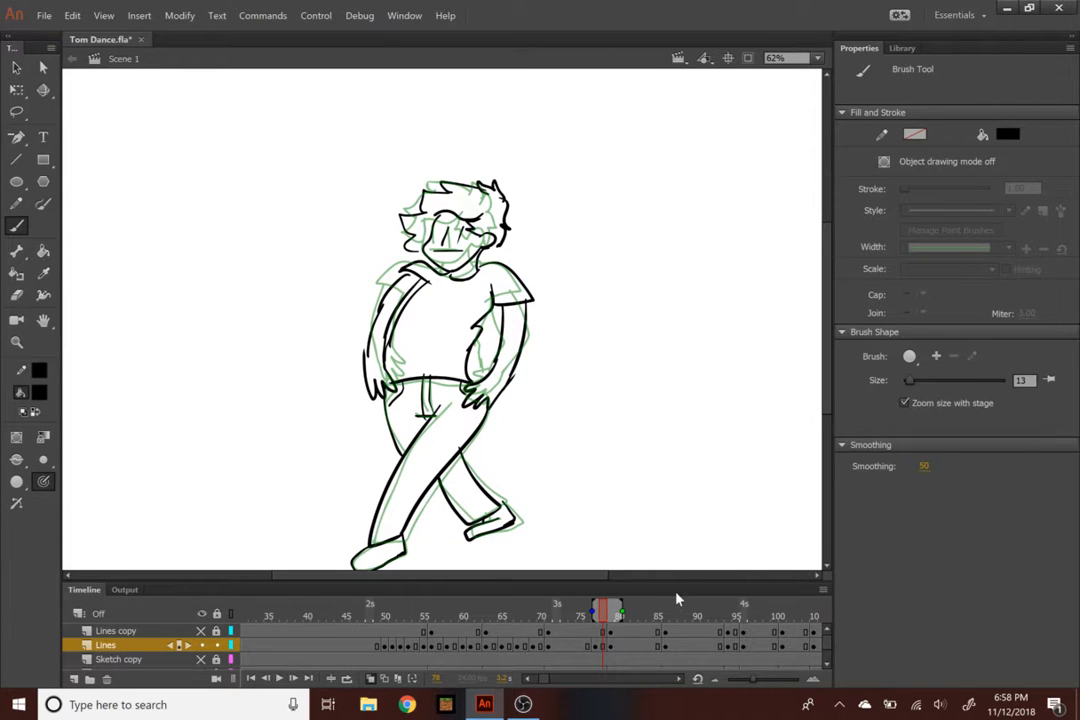
left_click_drag(607, 614, 487, 614)
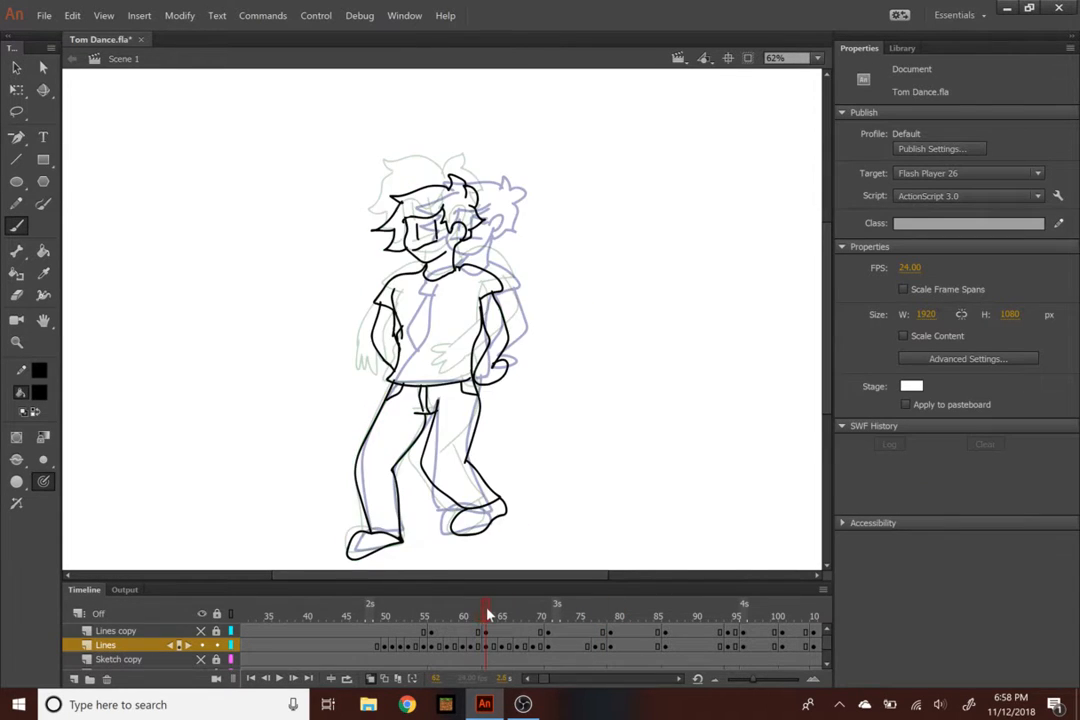
key("Return")
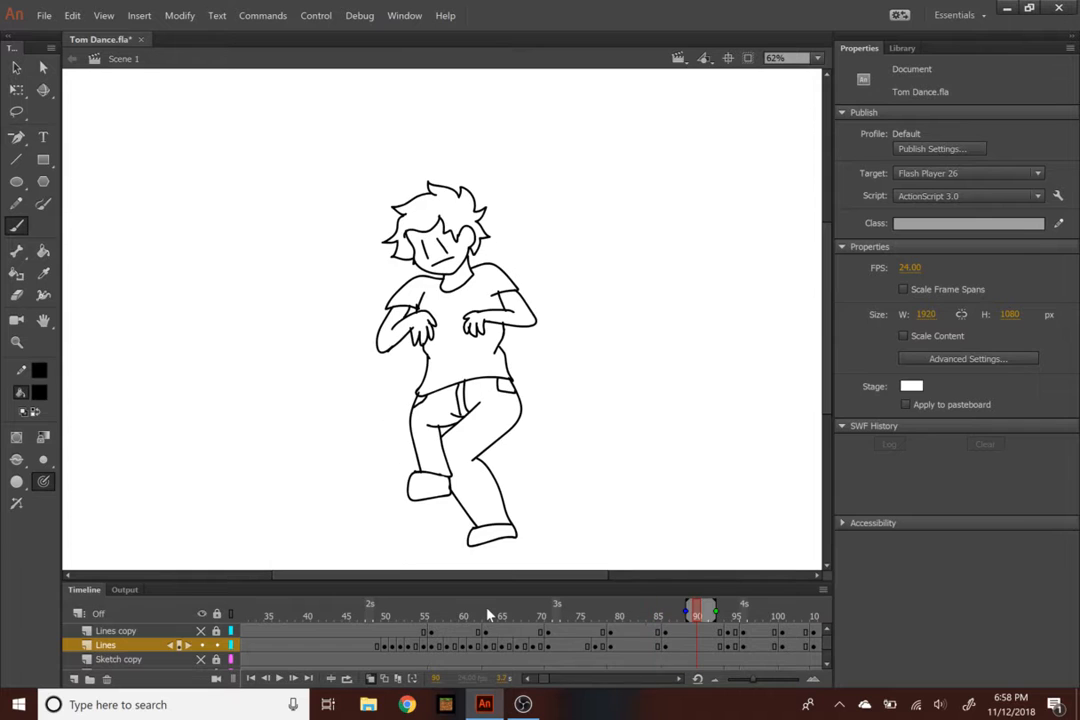
left_click_drag(698, 614, 563, 614)
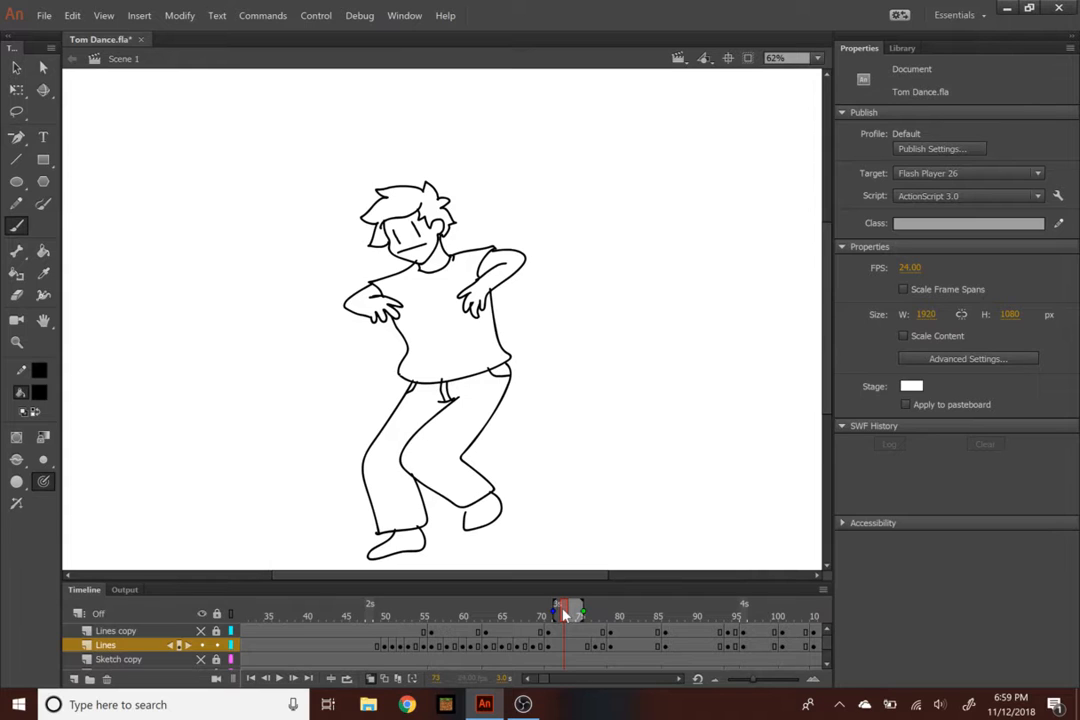
Doodle round glasses, a nose, a mouth and a cleft chin on the empty stage beside the frame 73 figure
left_click_drag(591, 575, 654, 574)
scroll(420, 320, "up", 3)
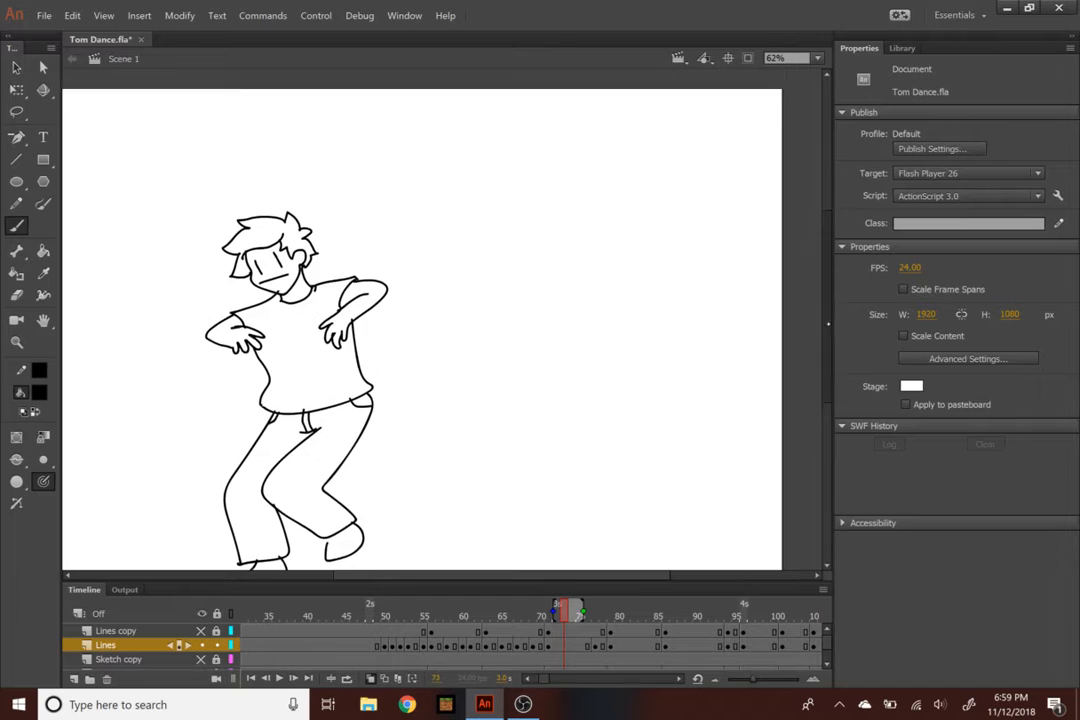
mouse_move(572, 238)
left_mouse_down()
mouse_move(625, 246)
mouse_move(612, 234)
mouse_move(586, 268)
mouse_move(604, 240)
left_mouse_up()
scroll(634, 219, "up", 4)
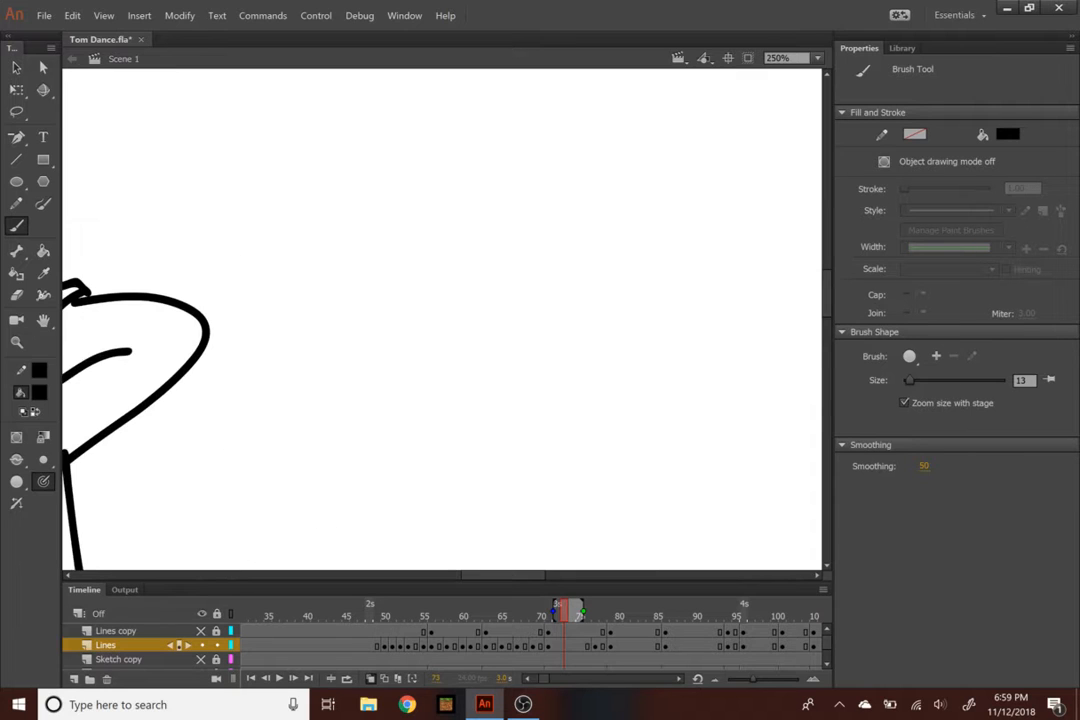
left_click_drag(490, 573, 549, 572)
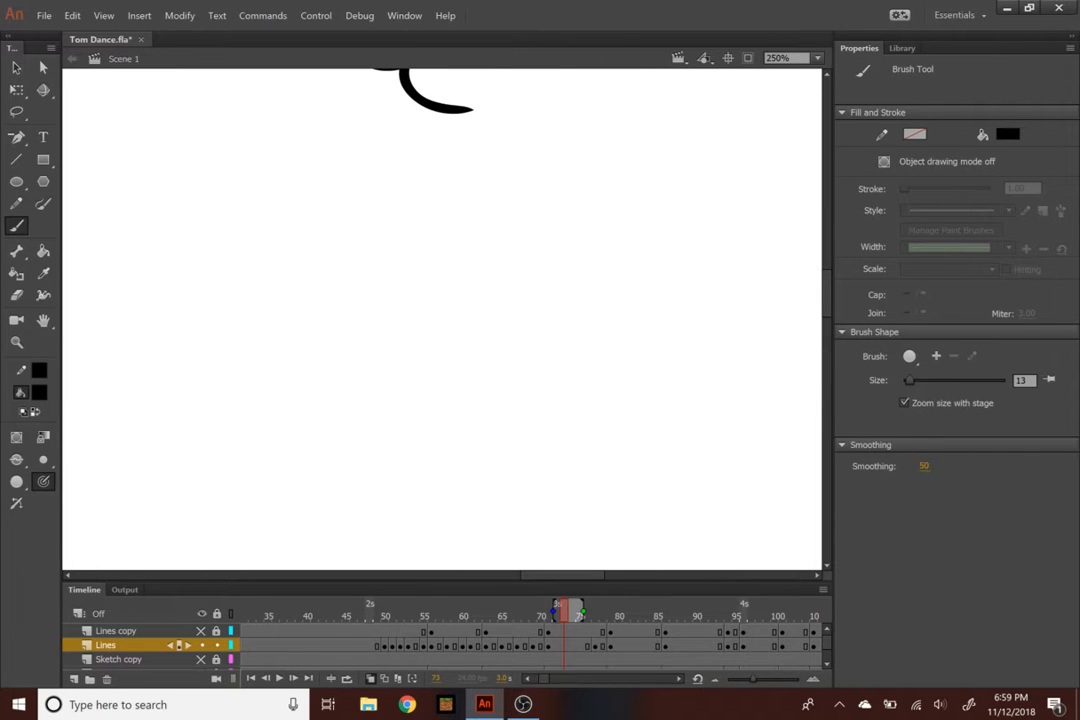
mouse_move(828, 300)
left_mouse_down()
mouse_move(827, 262)
mouse_move(804, 277)
left_mouse_up()
mouse_move(385, 201)
left_mouse_down()
mouse_move(399, 212)
mouse_move(411, 203)
left_mouse_up()
mouse_move(386, 341)
left_mouse_down()
mouse_move(441, 339)
mouse_move(568, 300)
left_mouse_up()
mouse_move(409, 315)
left_mouse_down()
mouse_move(374, 345)
mouse_move(402, 352)
mouse_move(465, 422)
mouse_move(536, 366)
left_mouse_up()
key("ctrl+z")
key("ctrl+z")
mouse_move(422, 362)
left_mouse_down()
mouse_move(469, 409)
mouse_move(546, 382)
left_mouse_up()
Draw the forehead curve and outer cheek line of the doodled face, retrying the strokes several times
key("ctrl+minus")
mouse_move(405, 200)
left_mouse_down()
mouse_move(376, 251)
mouse_move(330, 410)
left_mouse_up()
key("ctrl+z")
mouse_move(447, 202)
left_mouse_down()
mouse_move(412, 213)
mouse_move(398, 256)
mouse_move(377, 385)
left_mouse_up()
key("ctrl+z")
key("ctrl+z")
mouse_move(452, 207)
left_mouse_down()
mouse_move(401, 247)
mouse_move(345, 373)
left_mouse_up()
key("ctrl+z")
left_click_drag(388, 276, 366, 401)
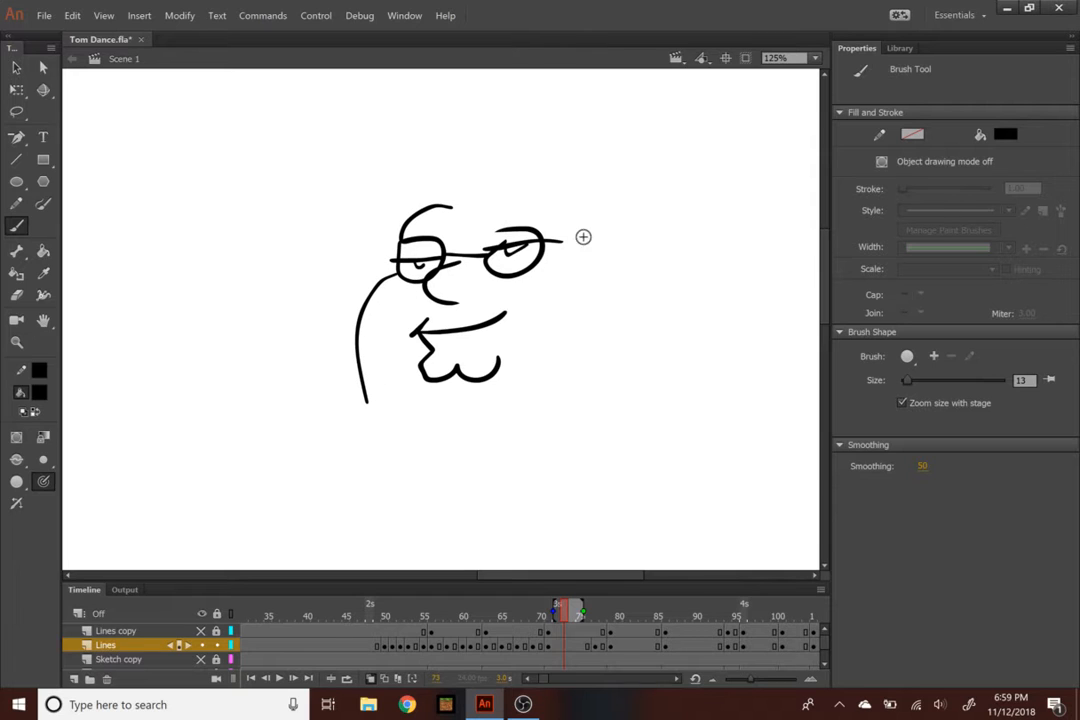
Add the swept hair, the ear and the back hairline to the doodled face
left_click_drag(583, 200, 455, 207)
mouse_move(567, 167)
left_mouse_down()
mouse_move(458, 151)
mouse_move(378, 232)
left_mouse_up()
key("ctrl+z")
key("ctrl+z")
mouse_move(568, 168)
left_mouse_down()
mouse_move(521, 150)
mouse_move(388, 217)
left_mouse_up()
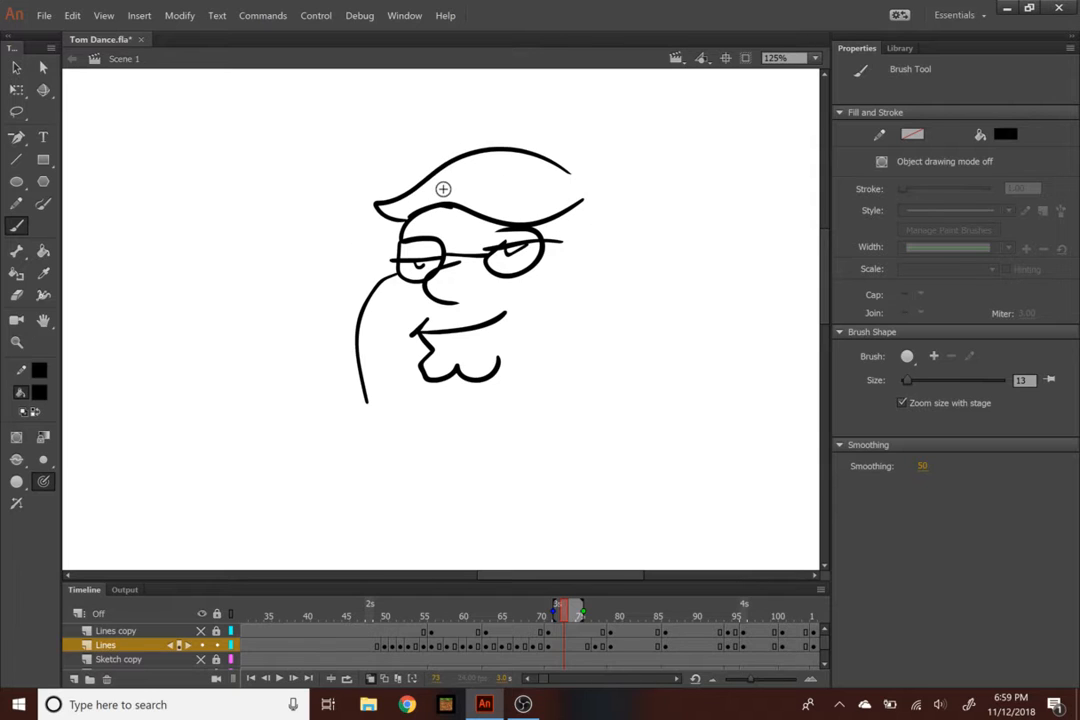
mouse_move(586, 238)
left_mouse_down()
mouse_move(605, 258)
mouse_move(615, 232)
left_mouse_up()
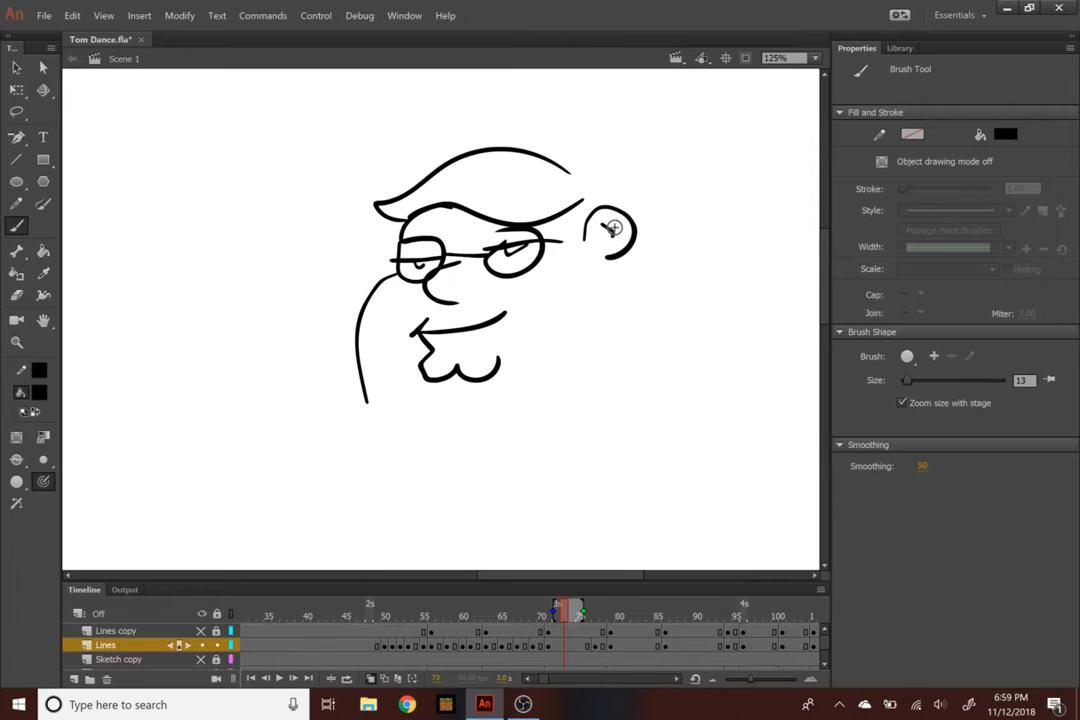
left_click_drag(571, 172, 603, 205)
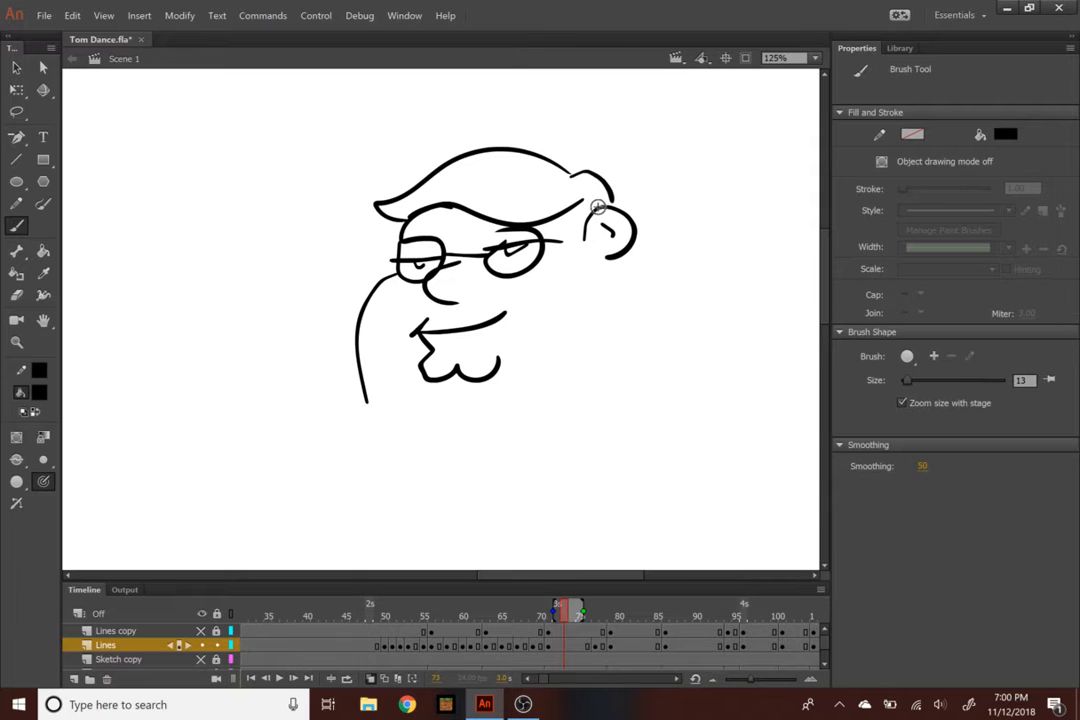
Draw the jaw and shirt collar beneath the doodled face
left_click_drag(606, 262, 629, 333)
mouse_move(488, 439)
left_mouse_down()
mouse_move(383, 381)
mouse_move(610, 415)
mouse_move(648, 350)
left_mouse_up()
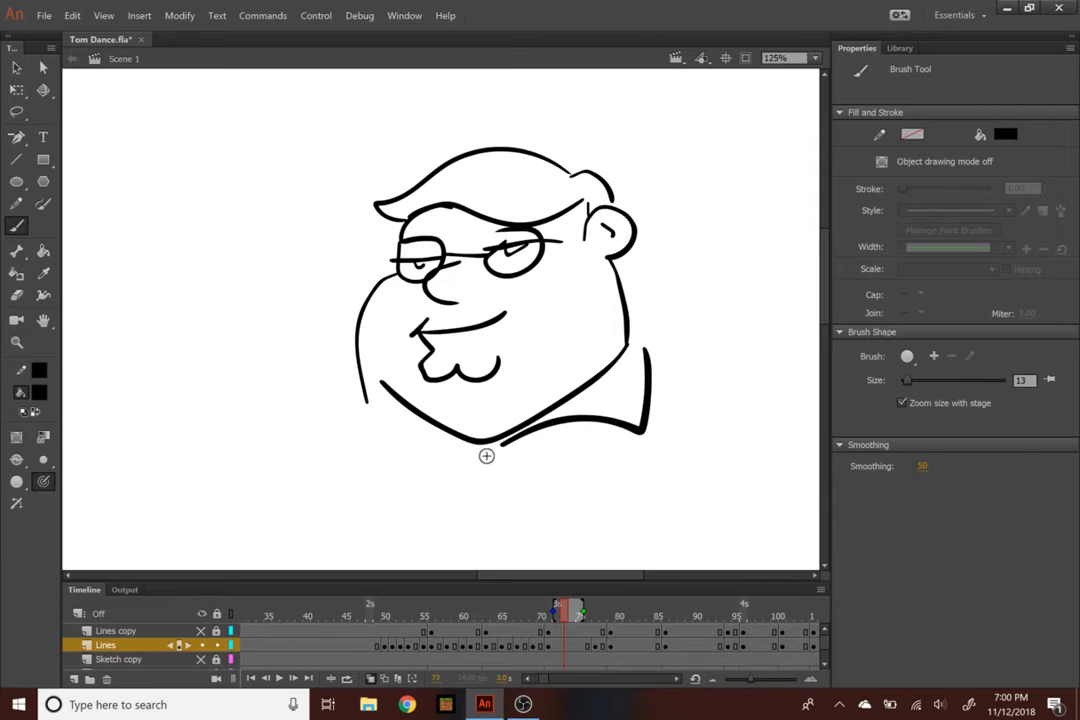
left_click_drag(367, 388, 490, 455)
Undo the doodled face strokes back to the glasses and nose
key("ctrl+z")
key("ctrl+z")
key("ctrl+z")
key("ctrl+z")
key("ctrl+z")
key("ctrl+z")
key("ctrl+z")
key("ctrl+z")
key("ctrl+z")
key("ctrl+z")
key("ctrl+z")
key("ctrl+z")
key("ctrl+z")
key("ctrl+z")
key("ctrl+z")
key("ctrl+z")
key("ctrl+z")
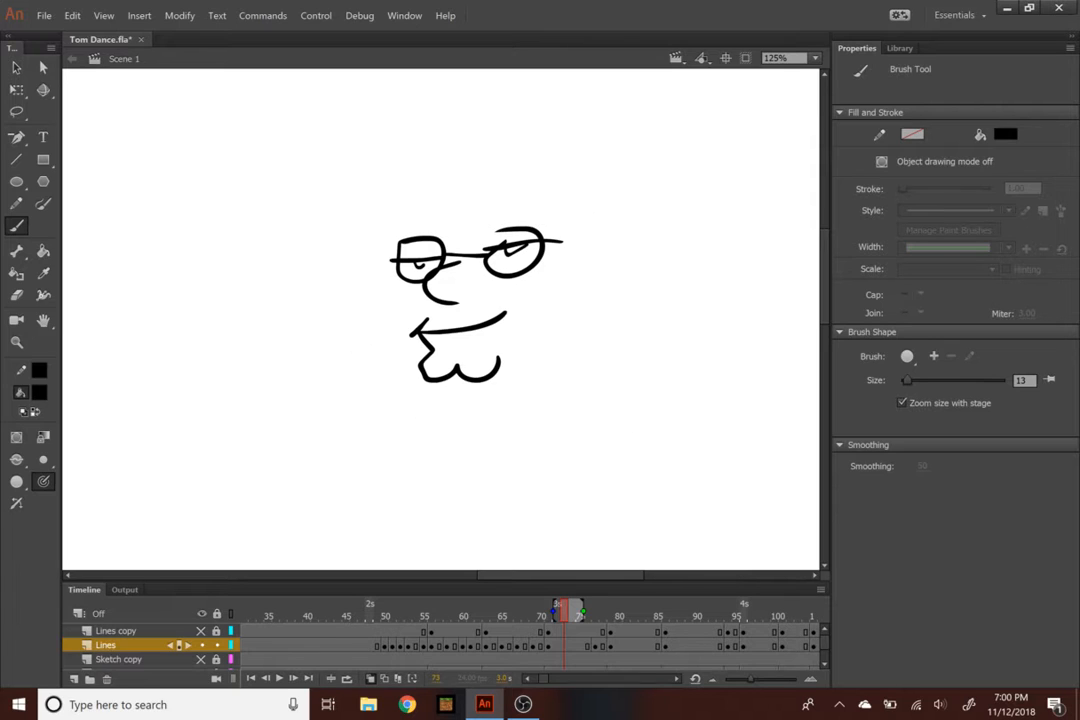
key("ctrl+z")
key("ctrl+z")
key("ctrl+z")
key("ctrl+z")
key("ctrl+z")
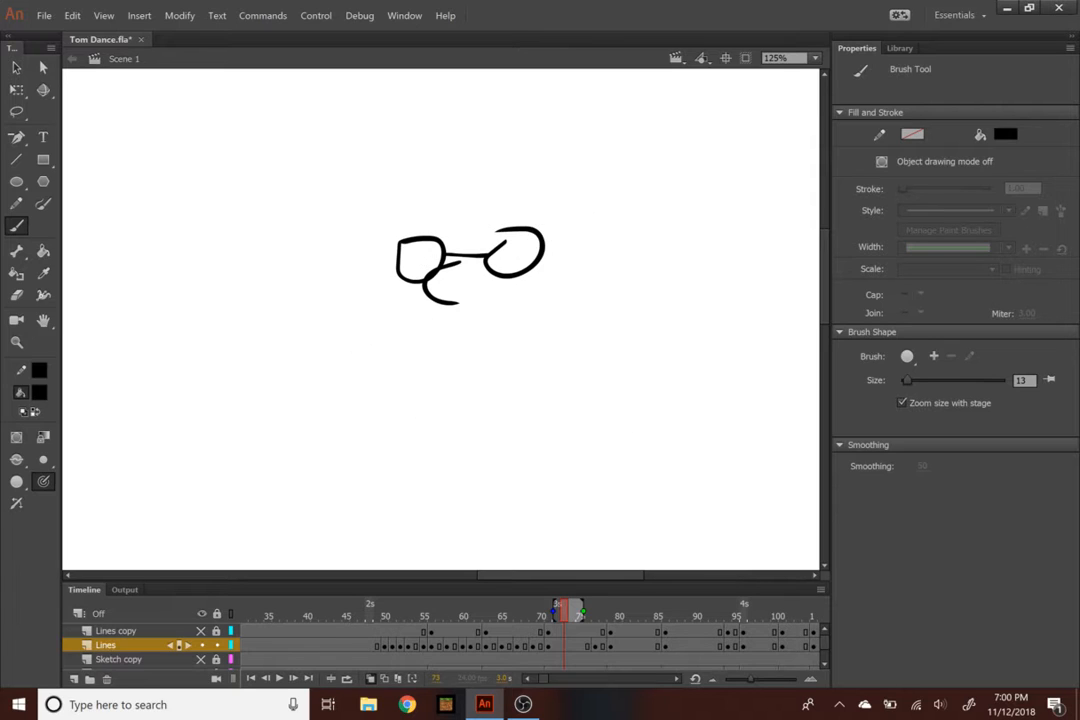
Redo part of the removed face doodle and add more strokes below the glasses
key("ctrl+y")
key("ctrl+y")
key("ctrl+y")
key("ctrl+y")
key("ctrl+y")
key("ctrl+y")
key("ctrl+y")
mouse_move(448, 323)
left_mouse_down()
mouse_move(453, 368)
mouse_move(497, 358)
left_mouse_up()
mouse_move(526, 312)
left_mouse_down()
mouse_move(559, 366)
mouse_move(607, 358)
left_mouse_up()
Undo the remaining strokes of the face doodle beside the figure
key("ctrl+z")
key("ctrl+z")
key("ctrl+z")
key("ctrl+z")
key("ctrl+z")
key("ctrl+z")
key("ctrl+z")
key("ctrl+z")
key("ctrl+z")
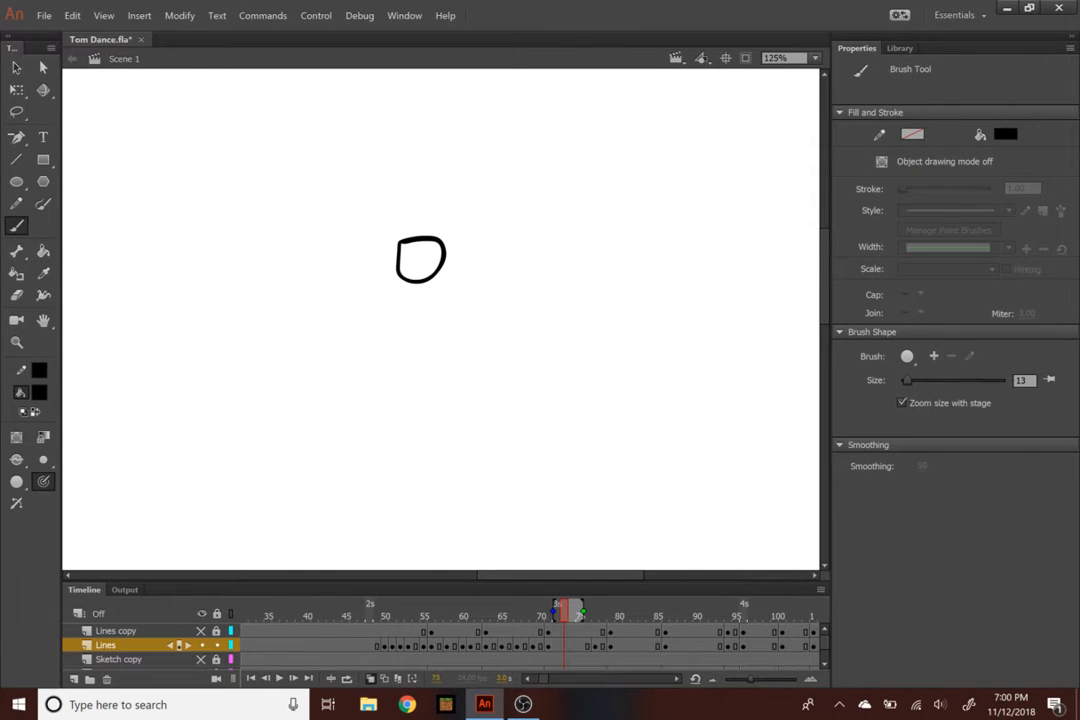
Insert a blank keyframe at frame 74 on the Lines layer
key("ctrl+minus")
scroll(518, 517, "left", 5)
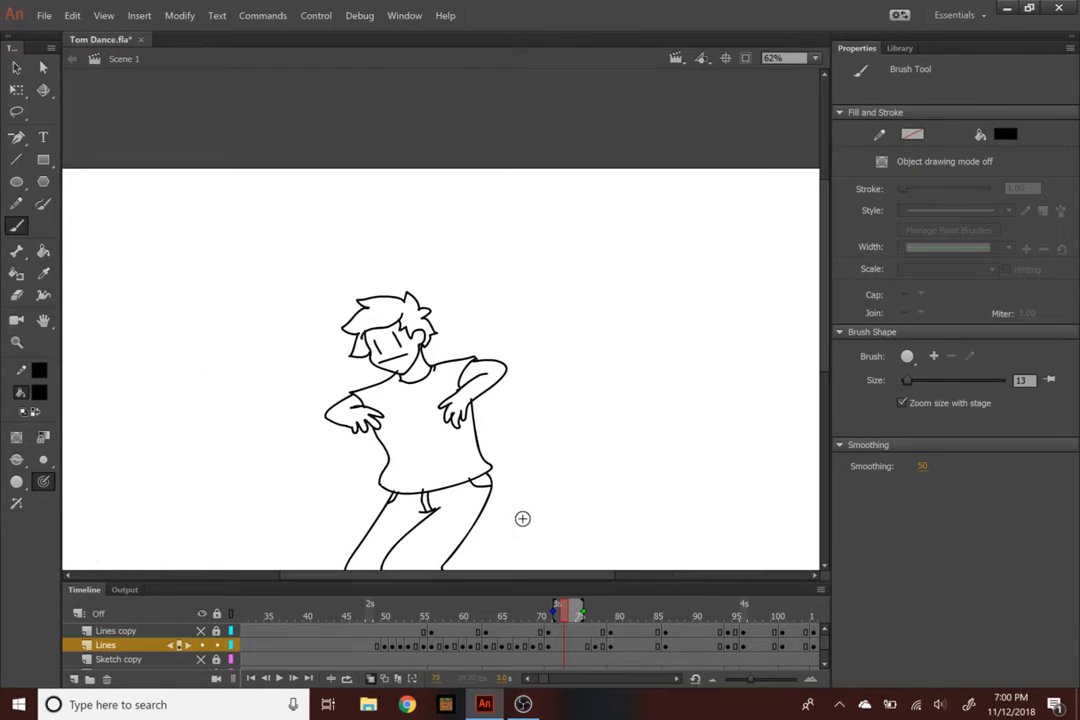
scroll(518, 517, "down", 3)
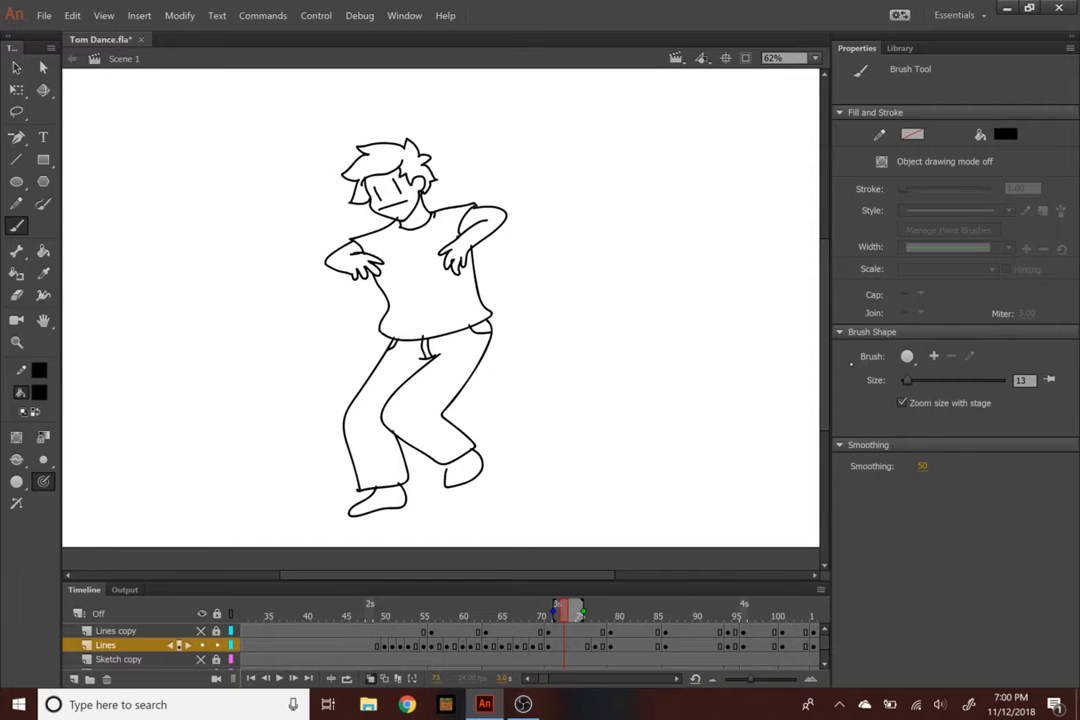
scroll(440, 307, "left", 3)
key("ctrl+equal")
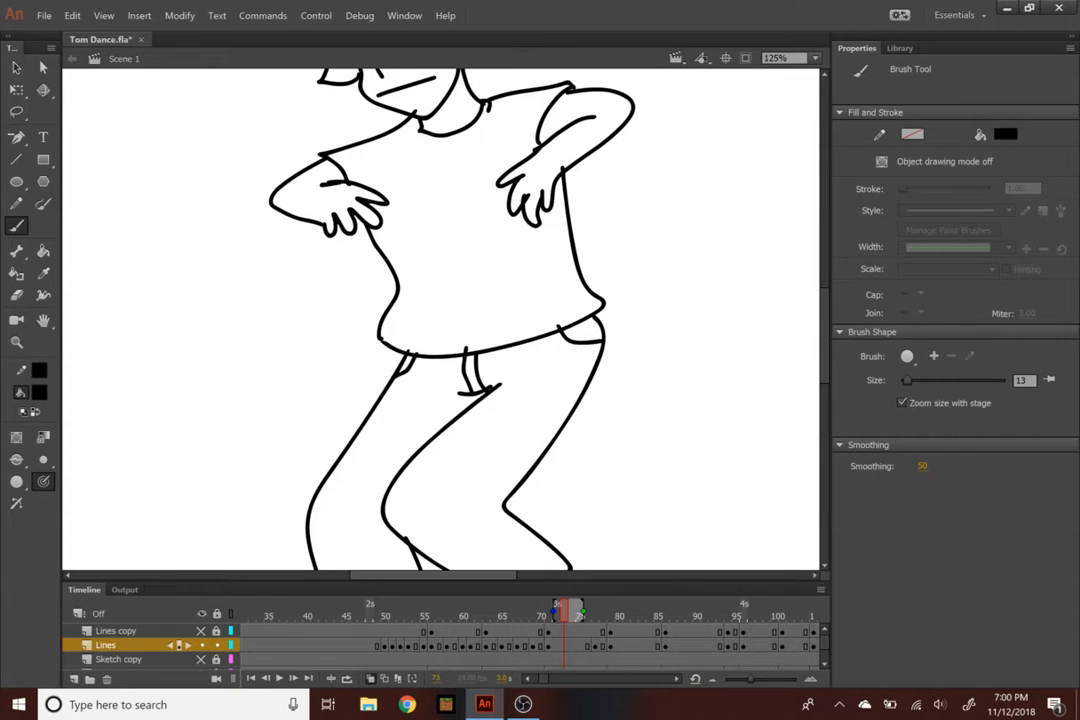
key("ctrl+minus")
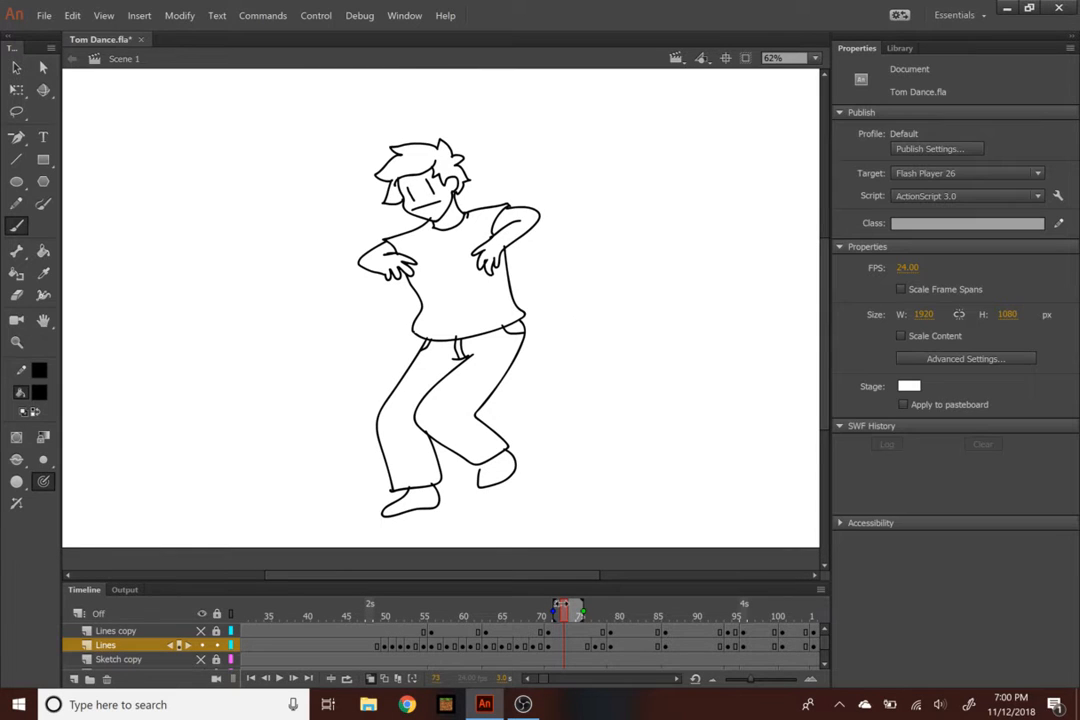
mouse_move(563, 610)
left_mouse_down()
mouse_move(598, 616)
mouse_move(577, 617)
left_mouse_up()
right_click(573, 646)
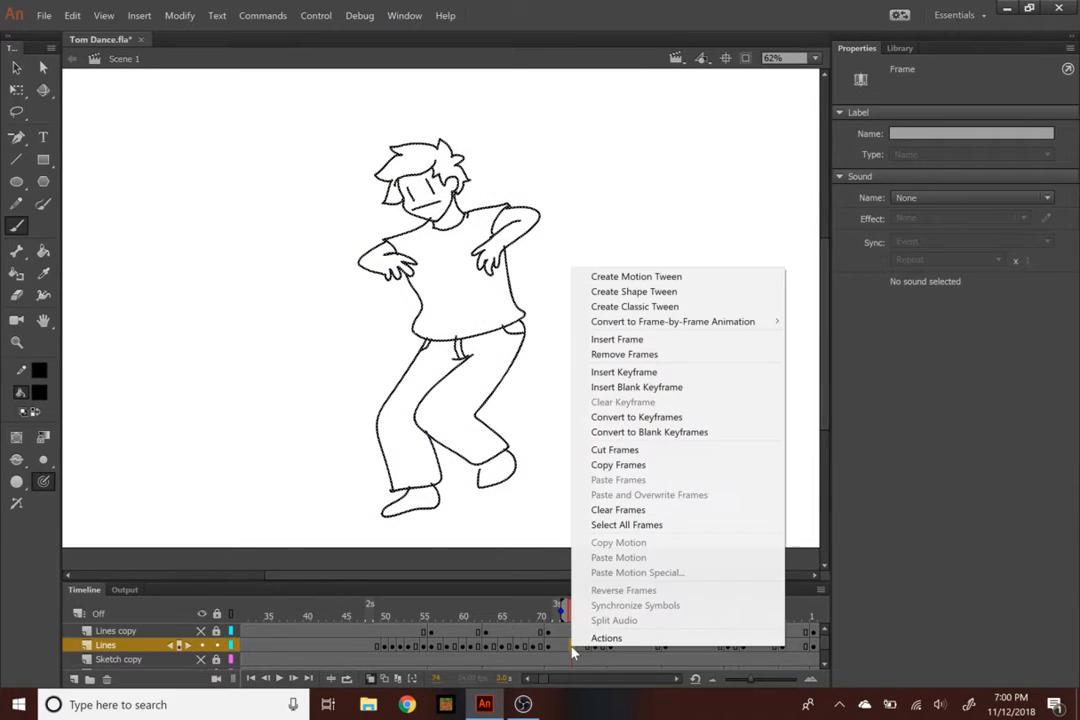
left_click(668, 388)
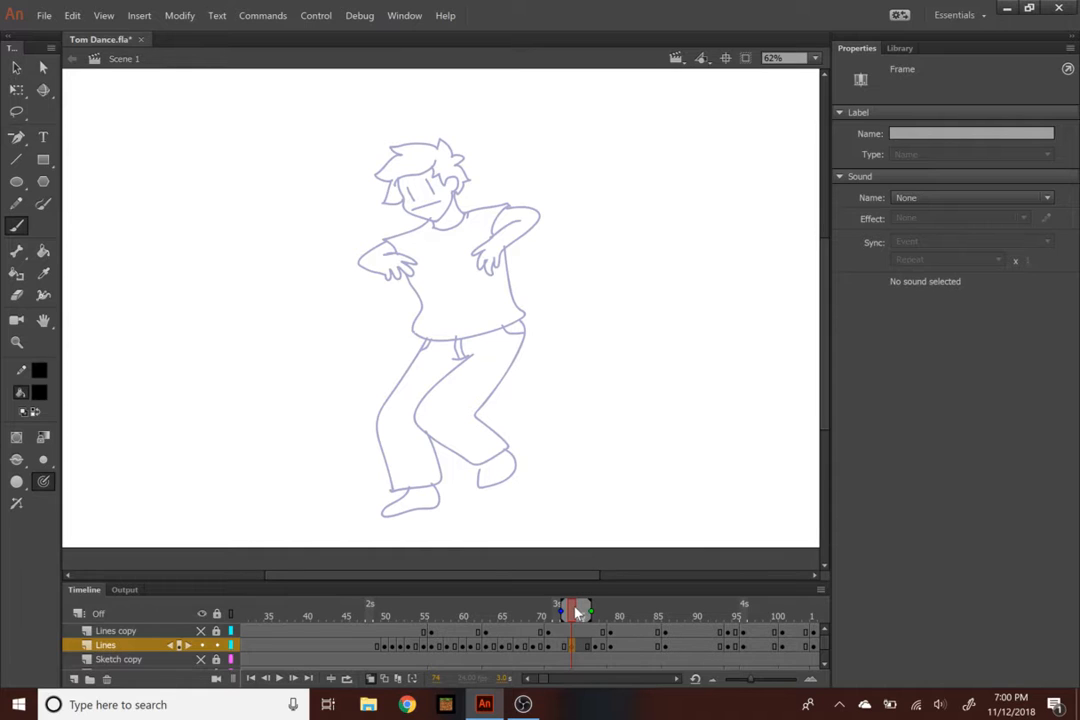
Extend the onion skin range to the next drawn pose and undo the blank keyframe at frame 74
left_click_drag(573, 610, 594, 608)
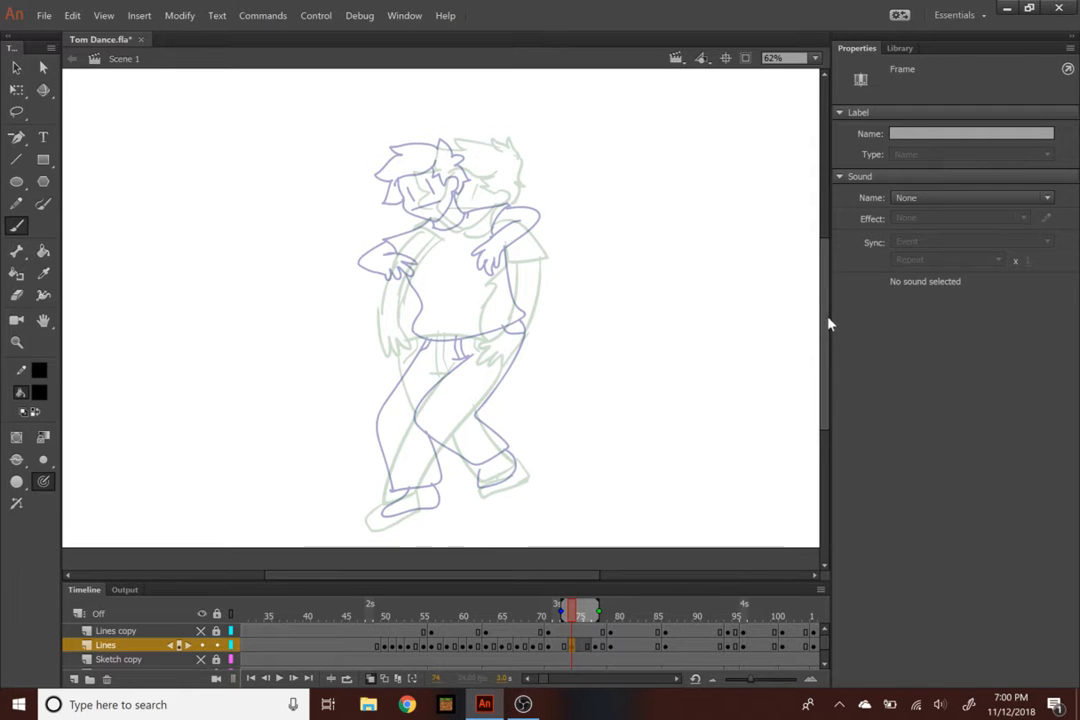
scroll(810, 313, "up", 3)
scroll(810, 313, "left", 2)
key("ctrl+=")
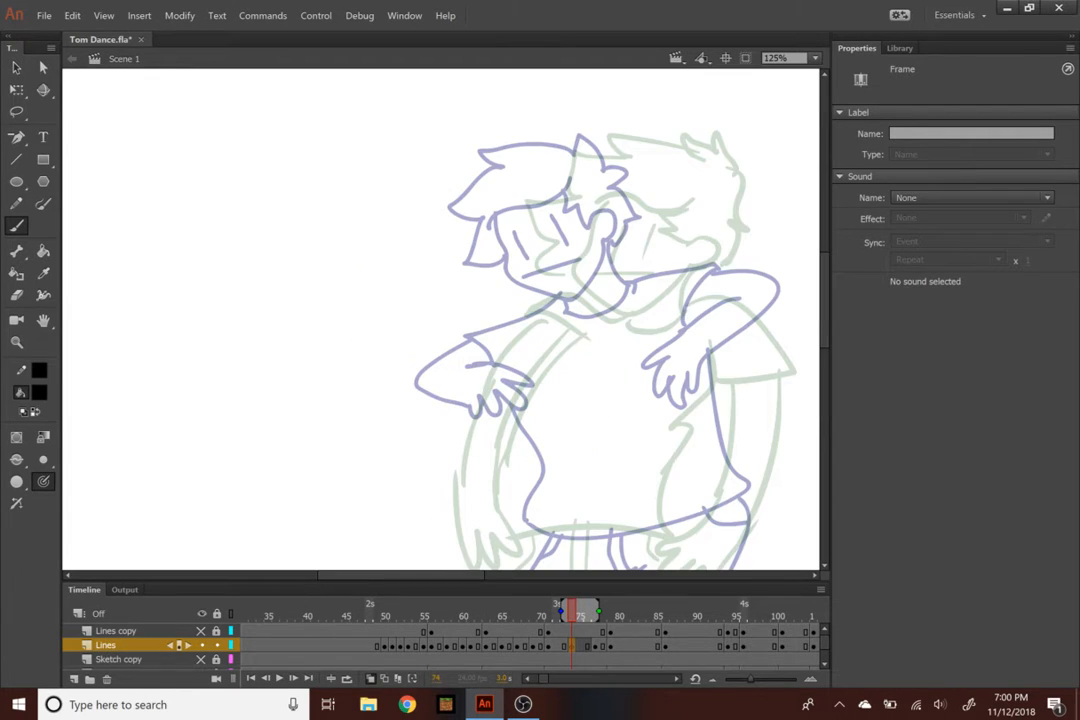
key("ctrl+shift+a")
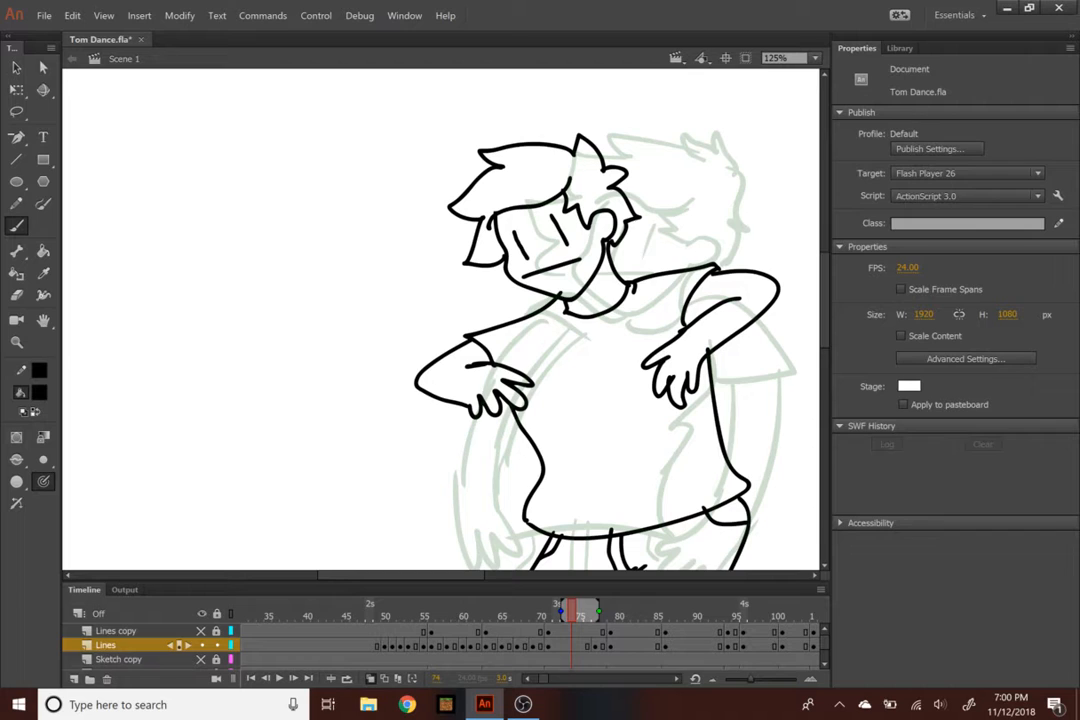
Compare frames 73 and 74, and insert a blank keyframe at frame 75 on the Lines layer
left_click(573, 612)
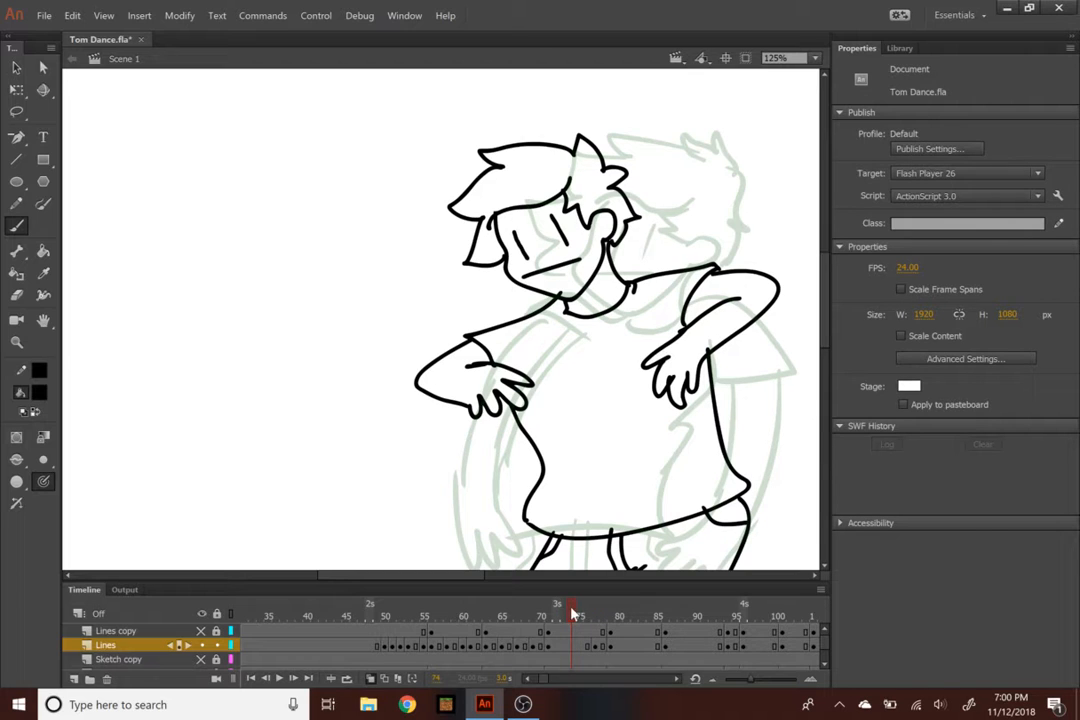
left_click_drag(573, 612, 568, 615)
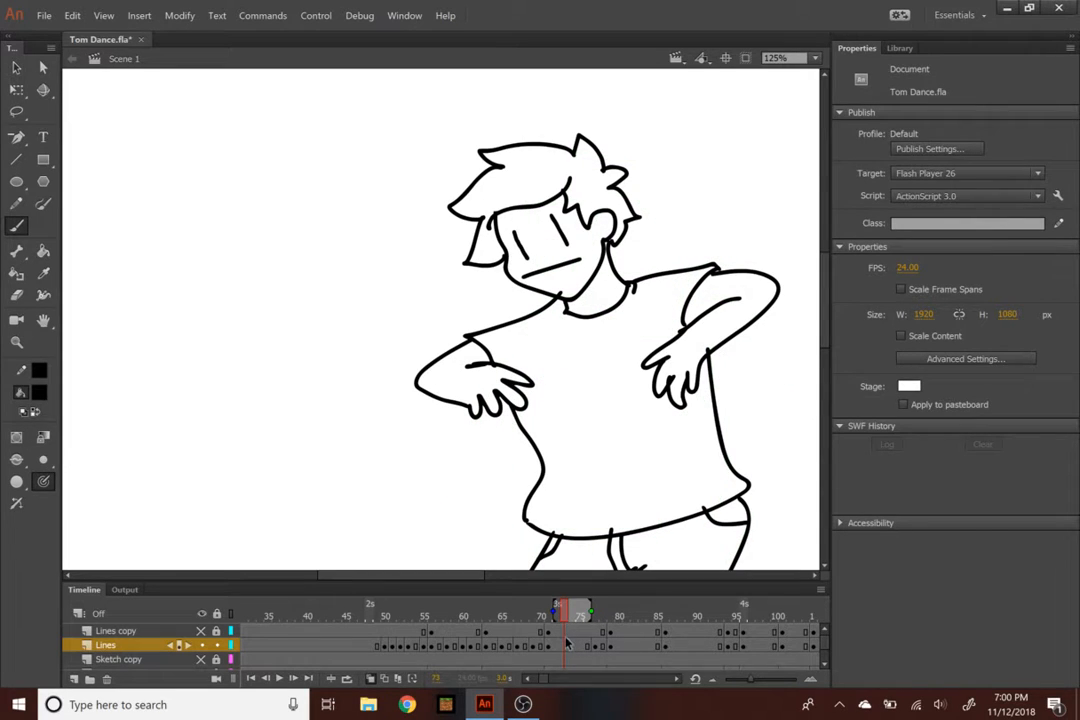
left_click(566, 645)
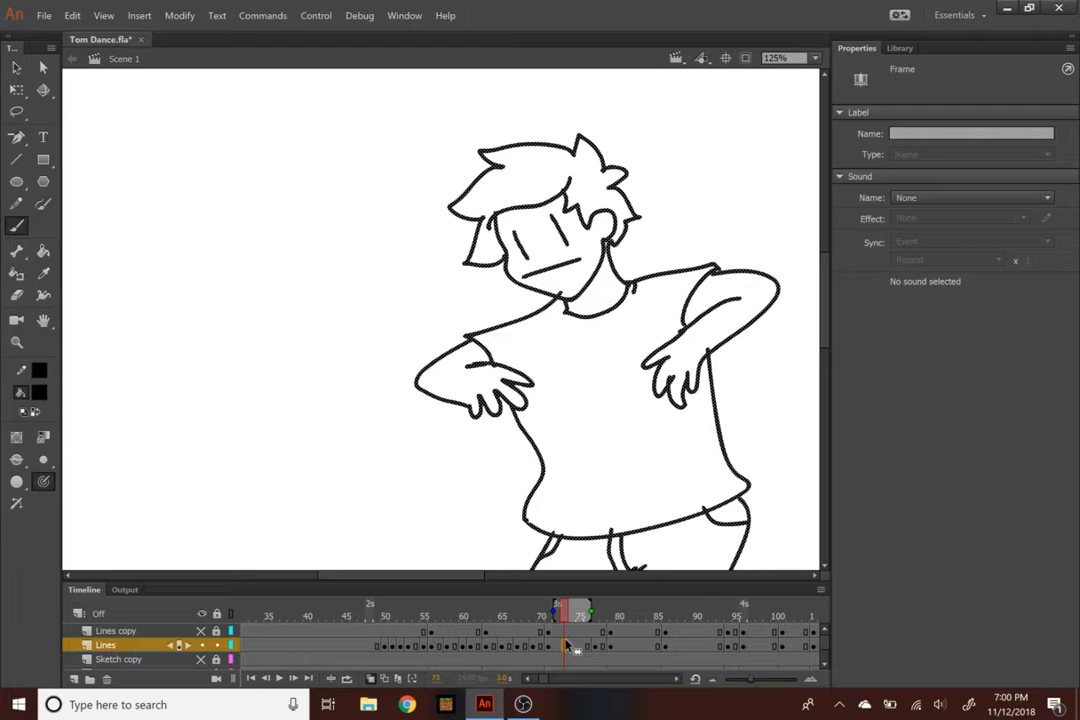
left_click_drag(563, 612, 580, 618)
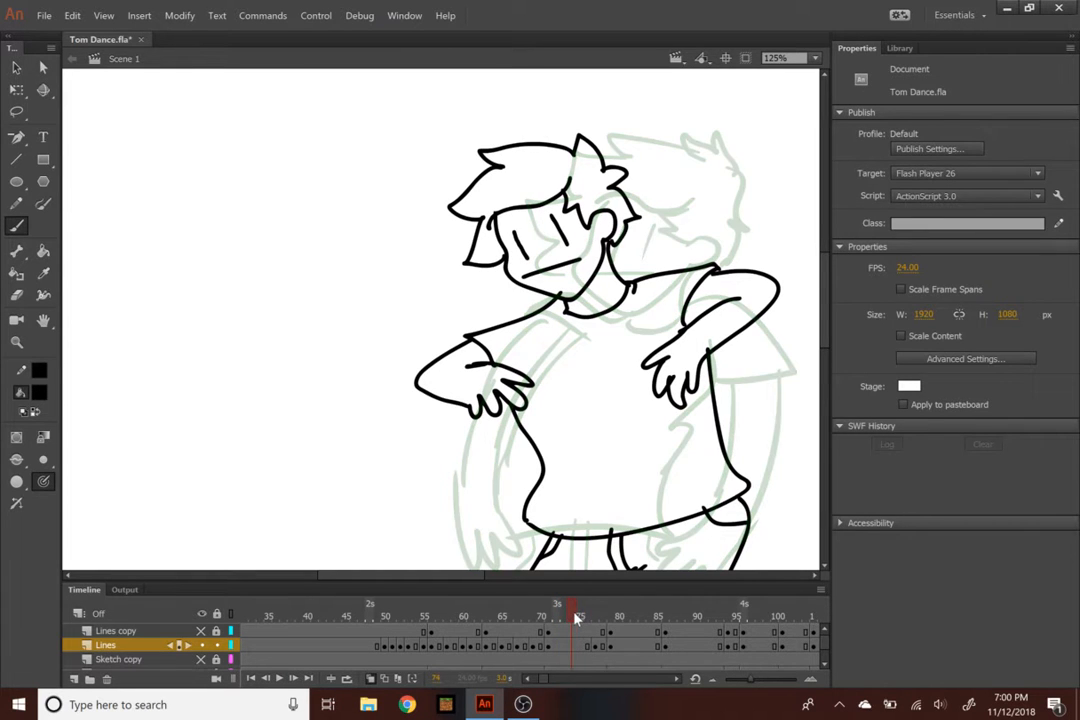
left_click(583, 646)
right_click(583, 647)
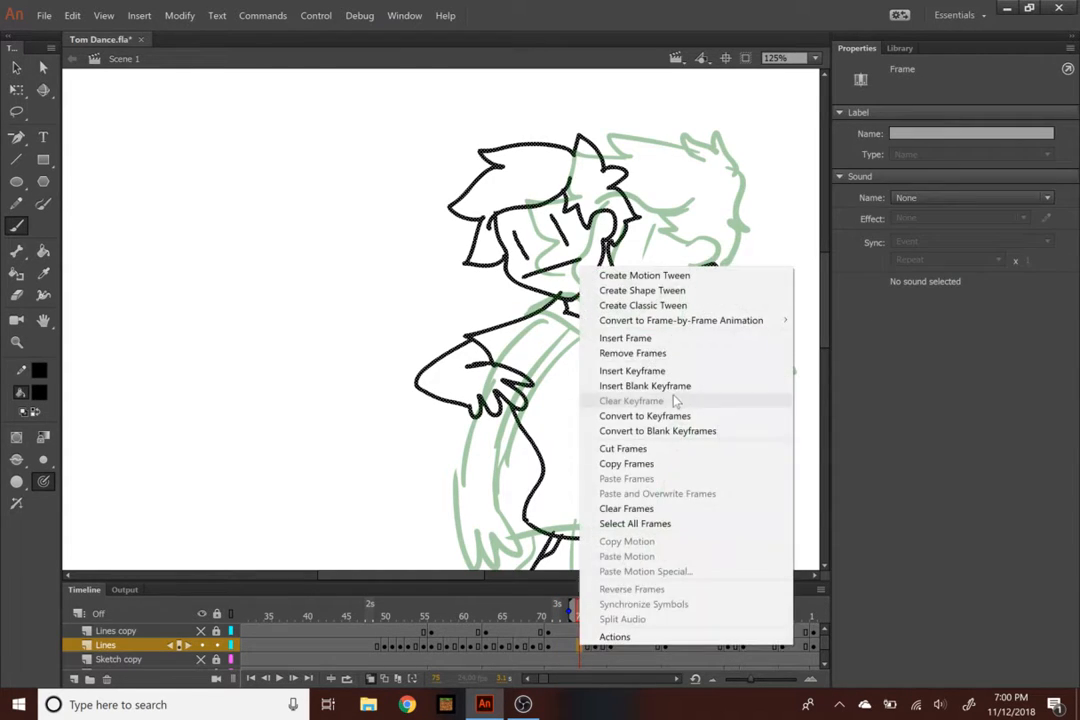
left_click(668, 386)
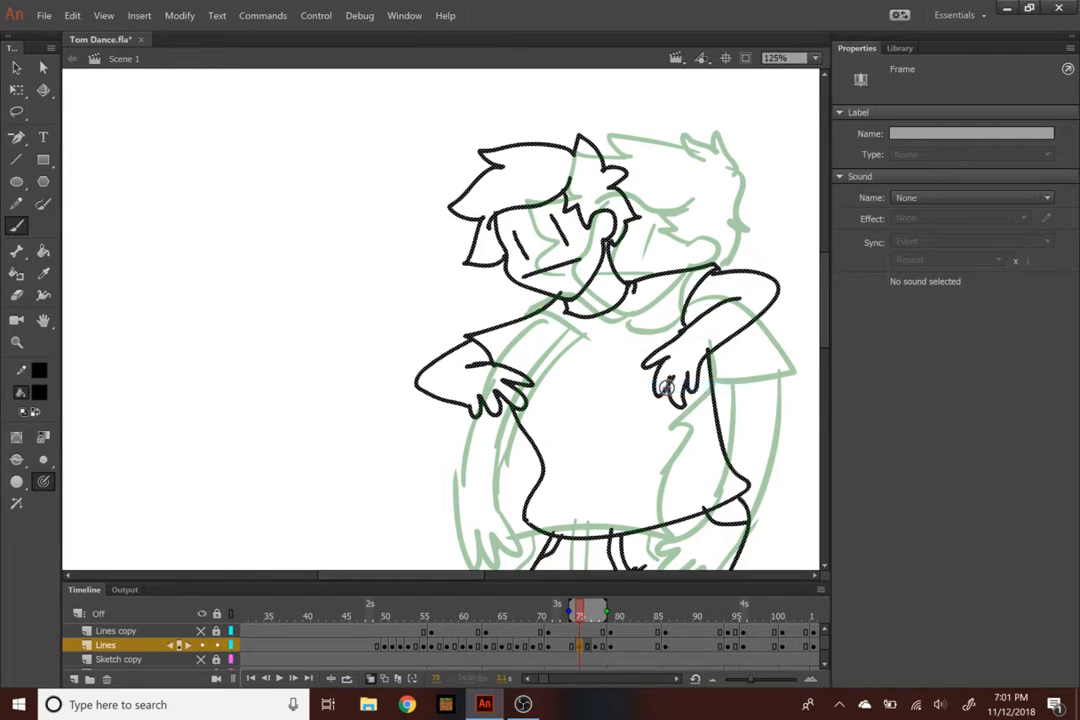
Shorten the onion skin range ahead of frame 75 so it ends at frame 77
left_click(583, 613)
left_click_drag(583, 613, 583, 613)
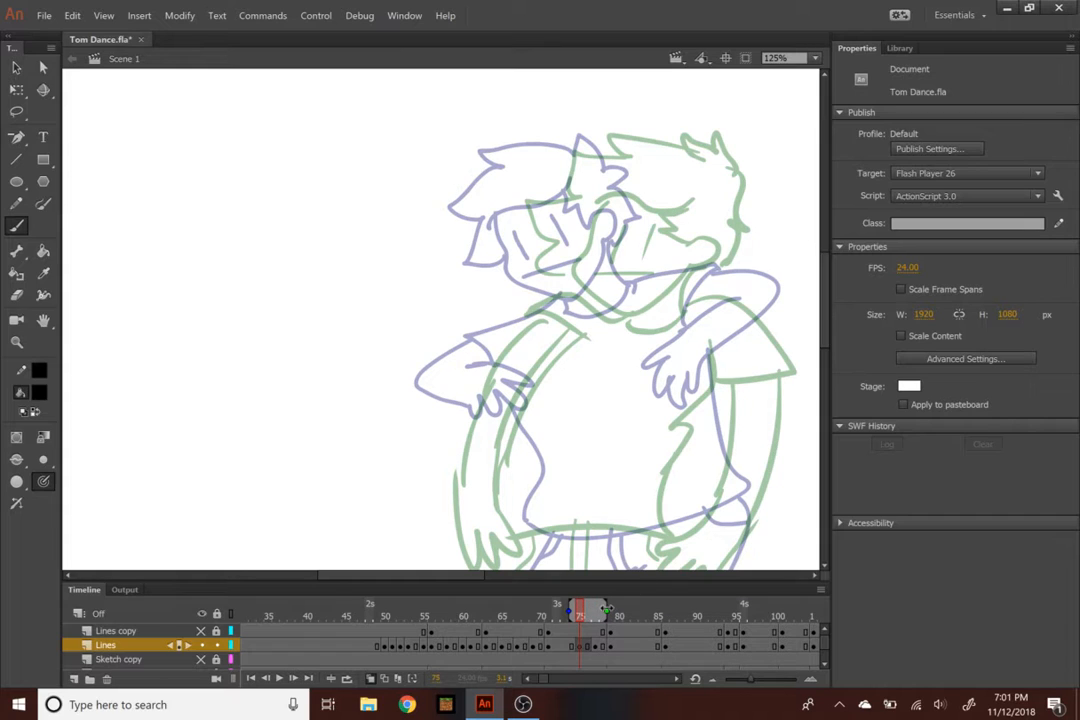
left_click_drag(617, 611, 598, 611)
left_click_drag(463, 584, 472, 578)
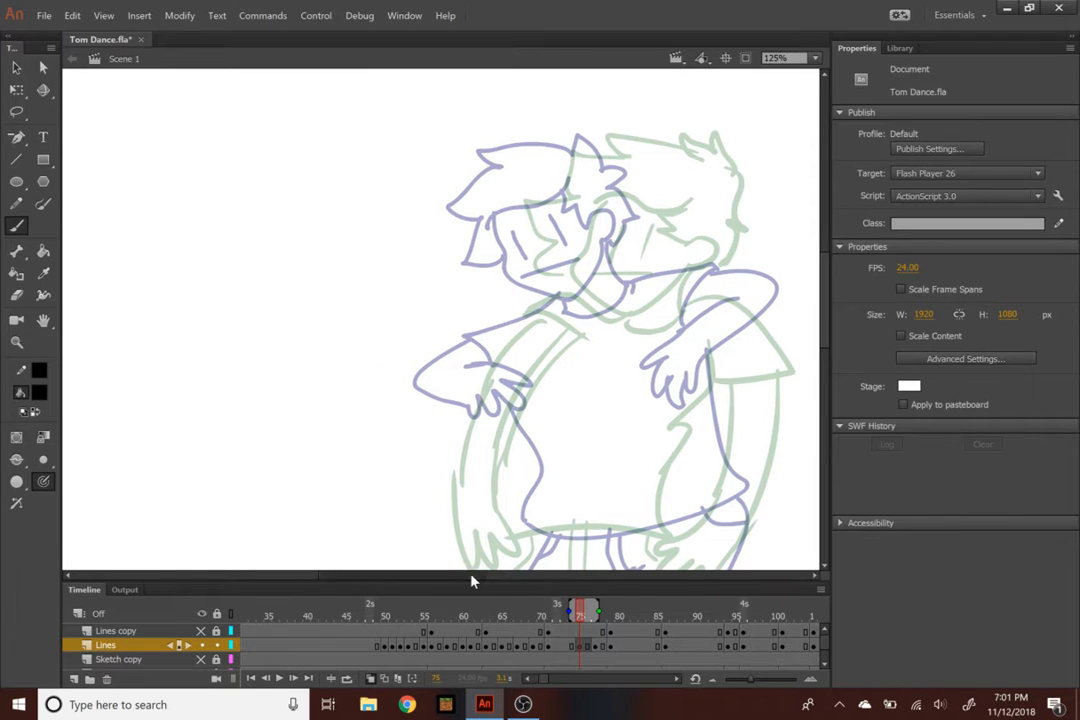
key("ctrl+=")
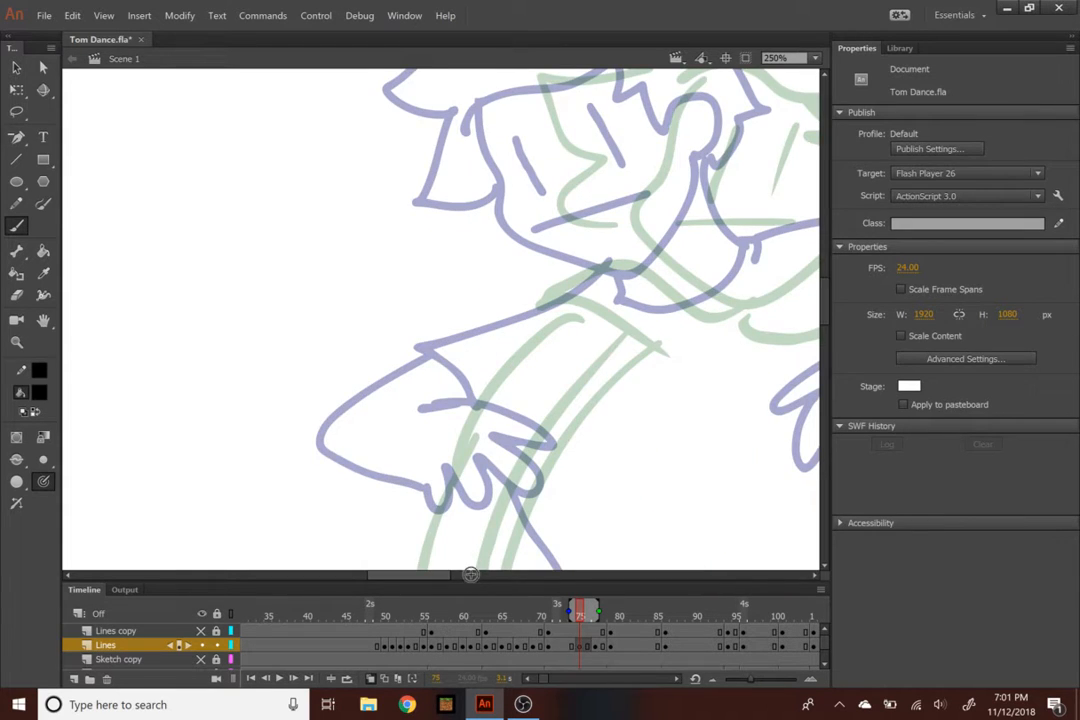
scroll(470, 575, "right", 3)
scroll(818, 289, "up", 3)
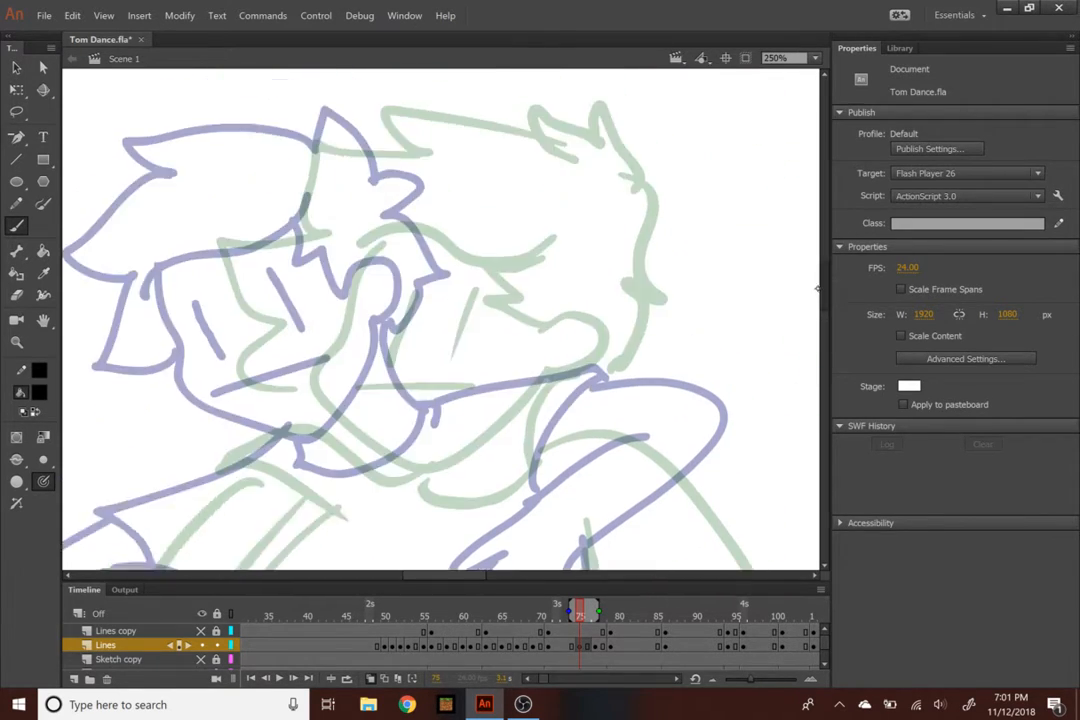
scroll(818, 289, "up", 3)
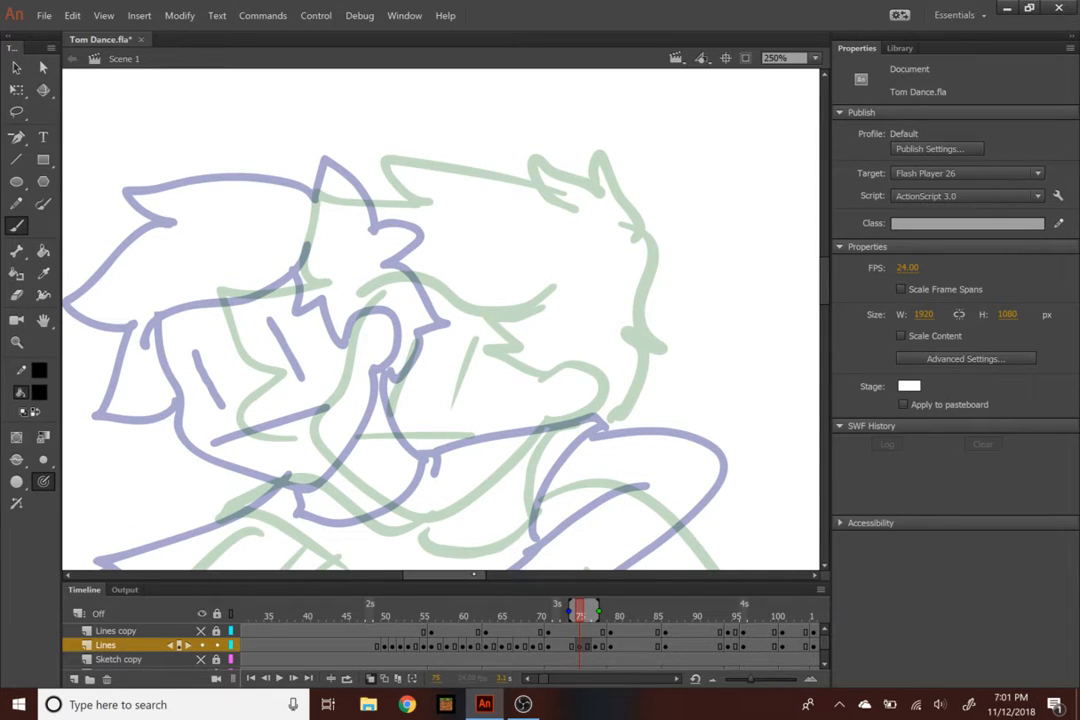
Draw the in-between face on frame 75 with the brush: jaw outline, two eye lines and a straight mouth between the onion-skinned poses
scroll(518, 537, "left", 3)
mouse_move(438, 265)
left_mouse_down()
mouse_move(383, 410)
mouse_move(597, 428)
left_mouse_up()
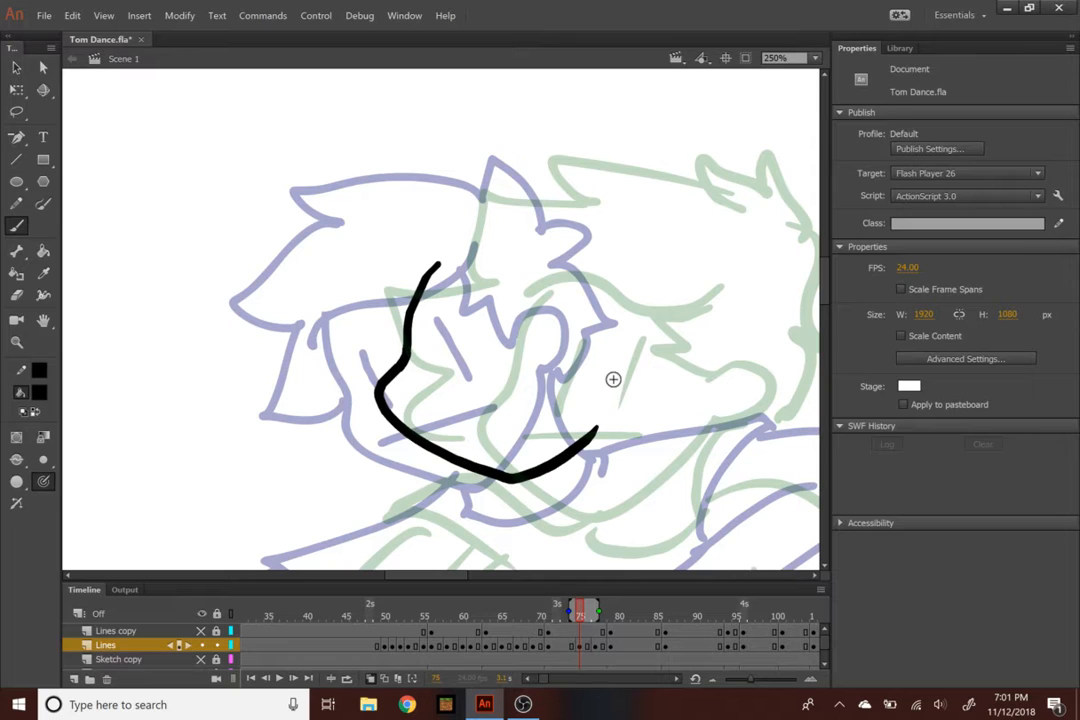
left_click_drag(455, 307, 440, 372)
left_click_drag(560, 283, 541, 368)
left_click_drag(418, 411, 565, 409)
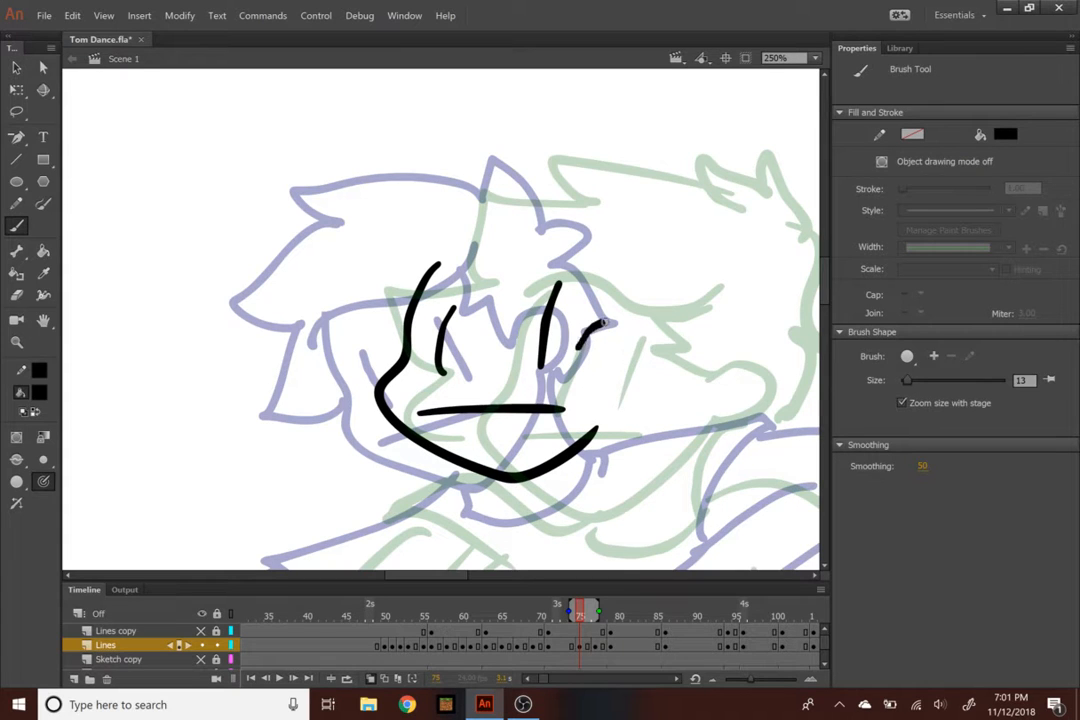
Draw the ear, the fringe and the spiky hair outline around the frame 75 face
left_click_drag(578, 336, 596, 410)
mouse_move(575, 279)
left_mouse_down()
mouse_move(575, 354)
mouse_move(500, 255)
mouse_move(388, 290)
left_mouse_up()
mouse_move(585, 213)
left_mouse_down()
mouse_move(530, 185)
mouse_move(420, 218)
mouse_move(330, 270)
mouse_move(310, 350)
mouse_move(410, 455)
left_mouse_up()
mouse_move(562, 154)
left_mouse_down()
mouse_move(623, 214)
mouse_move(630, 172)
mouse_move(668, 371)
left_mouse_up()
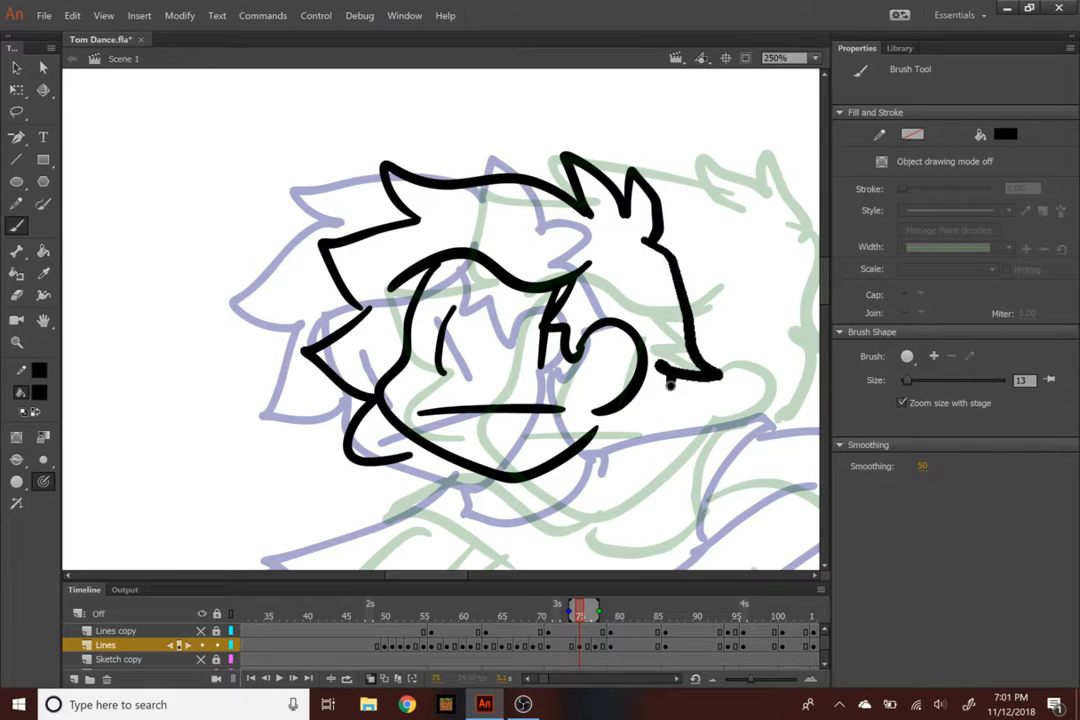
Draw the curved neck and collar line beneath the chin of the frame 75 pose
key("ctrl+minus")
scroll(440, 320, "down", 3)
left_click_drag(525, 236, 467, 263)
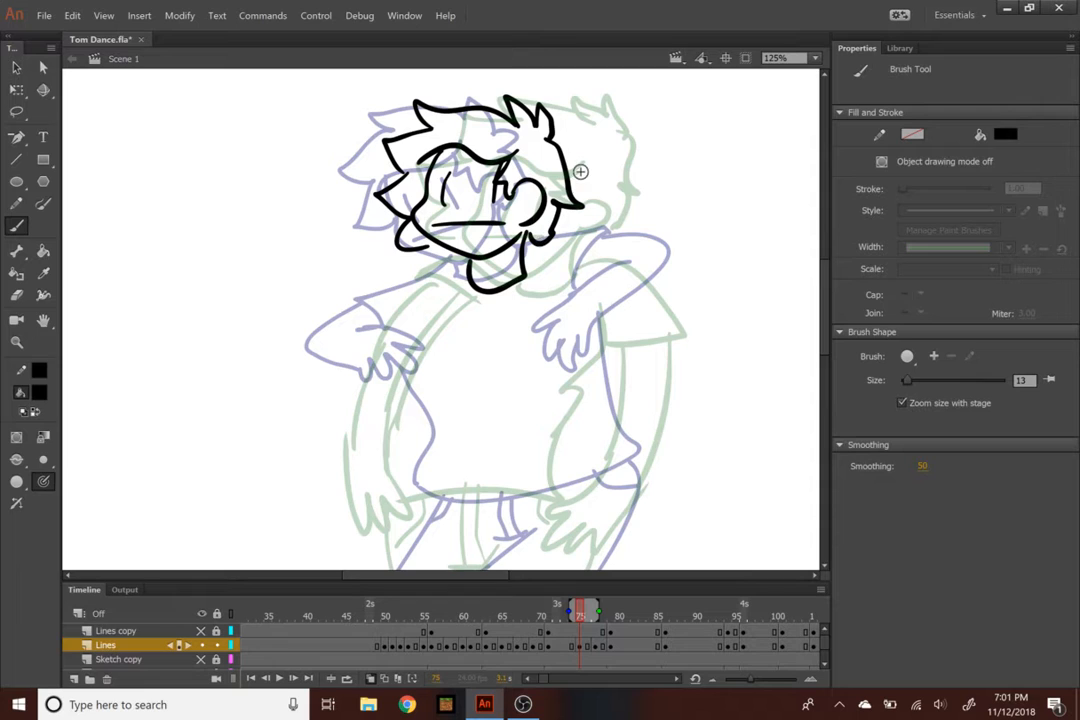
left_click_drag(528, 238, 622, 249)
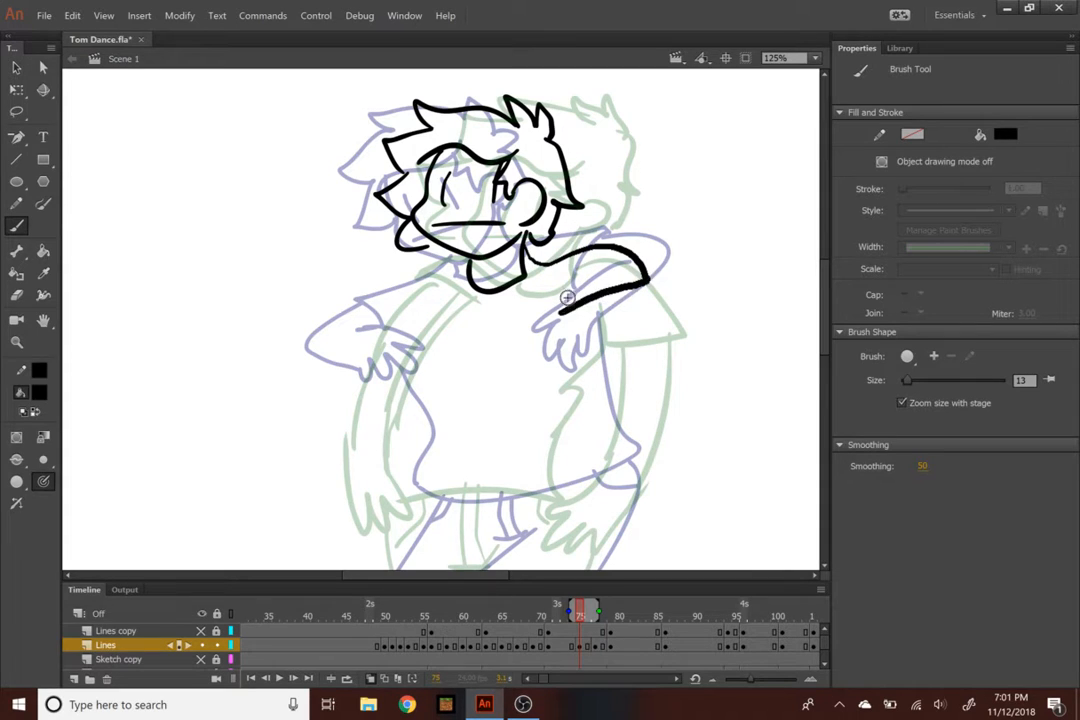
key("ctrl+z")
mouse_move(530, 240)
left_mouse_down()
mouse_move(636, 293)
mouse_move(548, 318)
left_mouse_up()
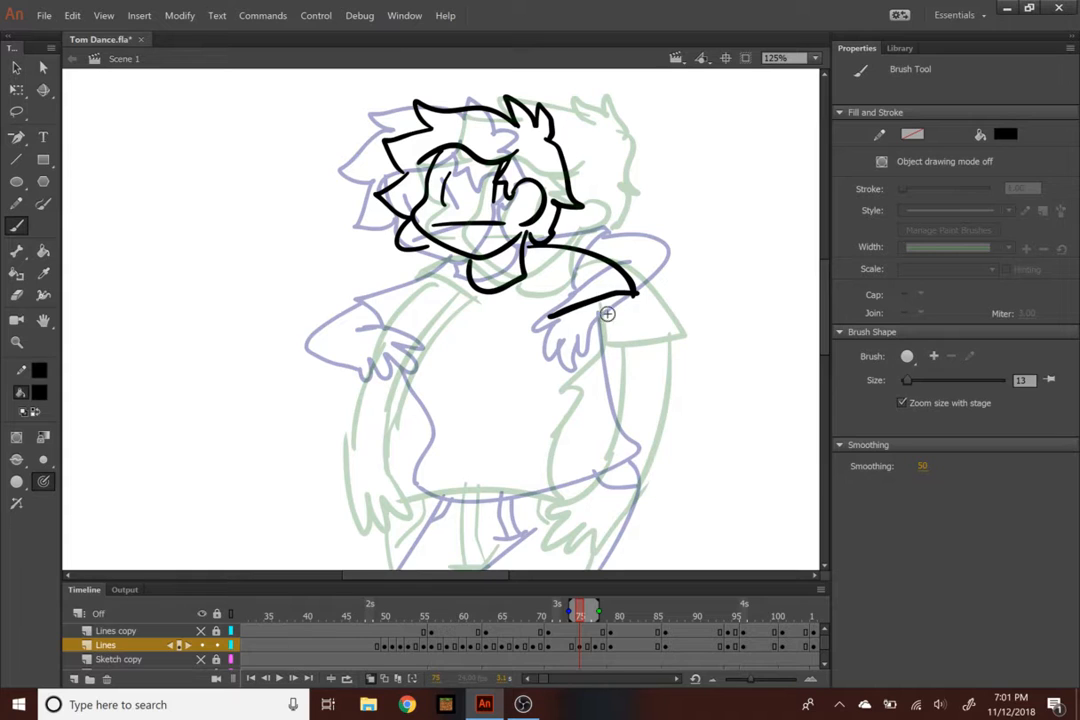
key("ctrl+z")
key("ctrl+z")
Draw the shoulder and short sleeve beside the ear, and the bent arm reaching down across the torso
mouse_move(545, 239)
left_mouse_down()
mouse_move(620, 260)
mouse_move(629, 273)
left_mouse_up()
left_click_drag(629, 274, 558, 318)
left_click_drag(525, 277, 553, 316)
mouse_move(625, 279)
left_mouse_down()
mouse_move(656, 375)
mouse_move(591, 367)
mouse_move(520, 435)
left_mouse_up()
Complete the forearm's lower edge, undo the first hand strokes and redraw the hand with its fingers over the shirt's hem
mouse_move(655, 374)
left_mouse_down()
mouse_move(565, 440)
mouse_move(552, 475)
mouse_move(520, 500)
mouse_move(490, 484)
left_mouse_up()
key("ctrl+z")
key("ctrl+z")
key("ctrl+z")
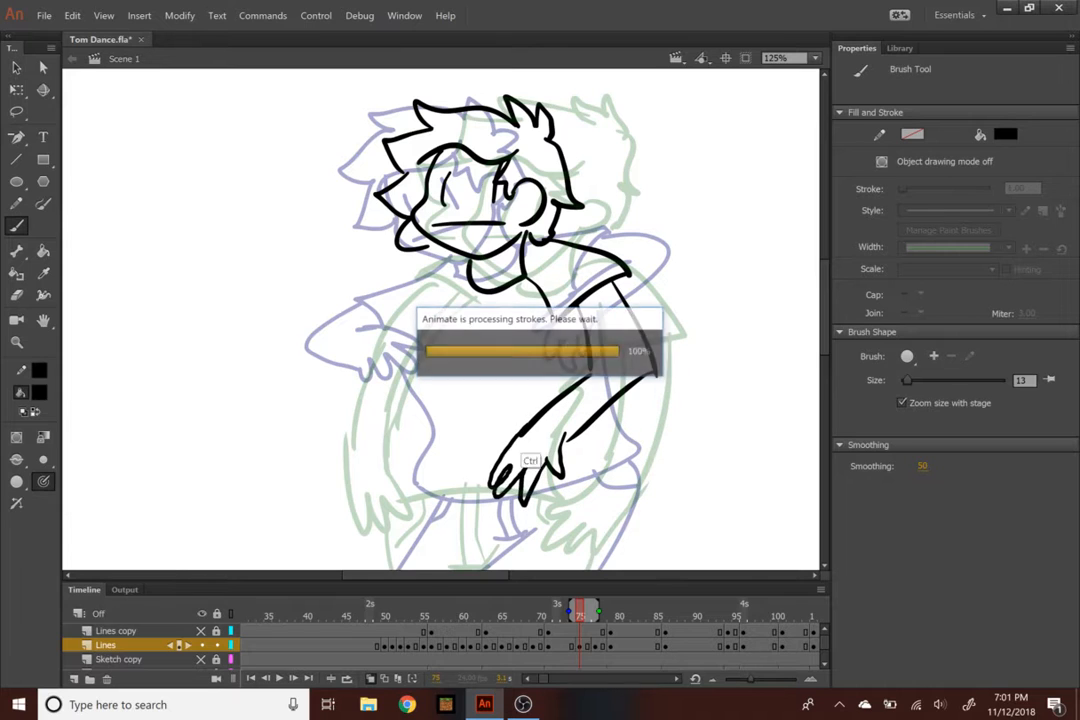
mouse_move(520, 433)
left_mouse_down()
mouse_move(493, 460)
mouse_move(498, 498)
mouse_move(545, 488)
left_mouse_up()
Draw the opposite shoulder and sleeve line, and the shirt's side running down into its hem
mouse_move(471, 286)
left_mouse_down()
mouse_move(440, 335)
mouse_move(461, 410)
left_mouse_up()
left_click_drag(440, 405, 407, 455)
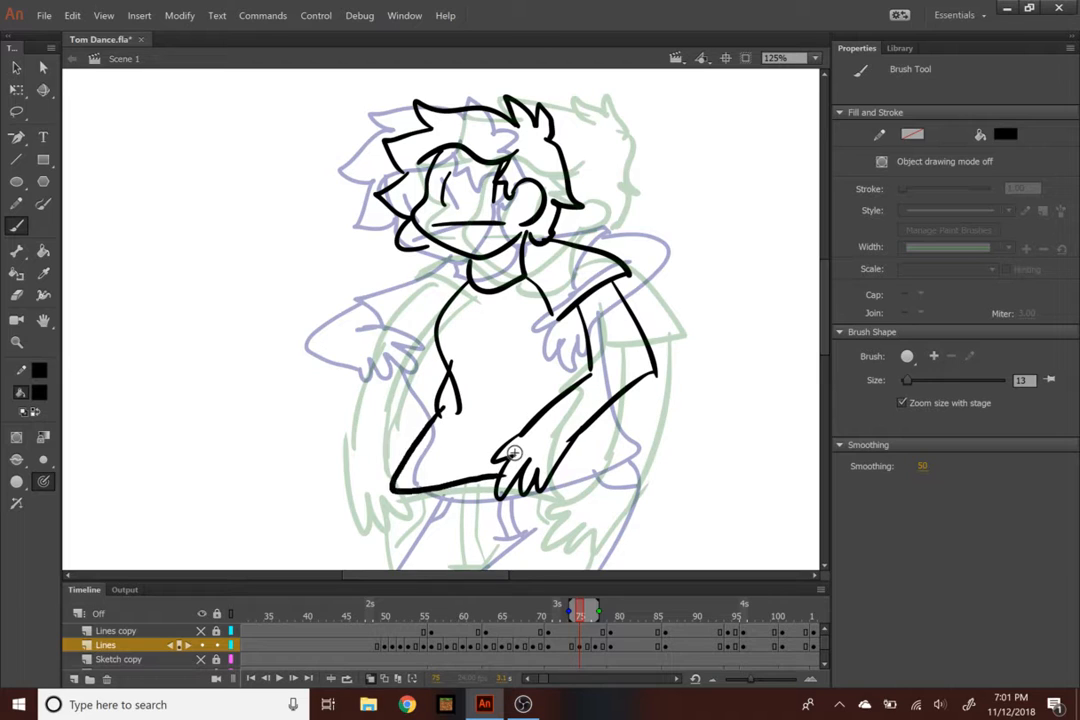
Redraw the shirt sides and hem on the frame 75 drawing, and ink the raised sleeve and bent arm with its hand
key("ctrl+z")
left_click_drag(463, 270, 437, 317)
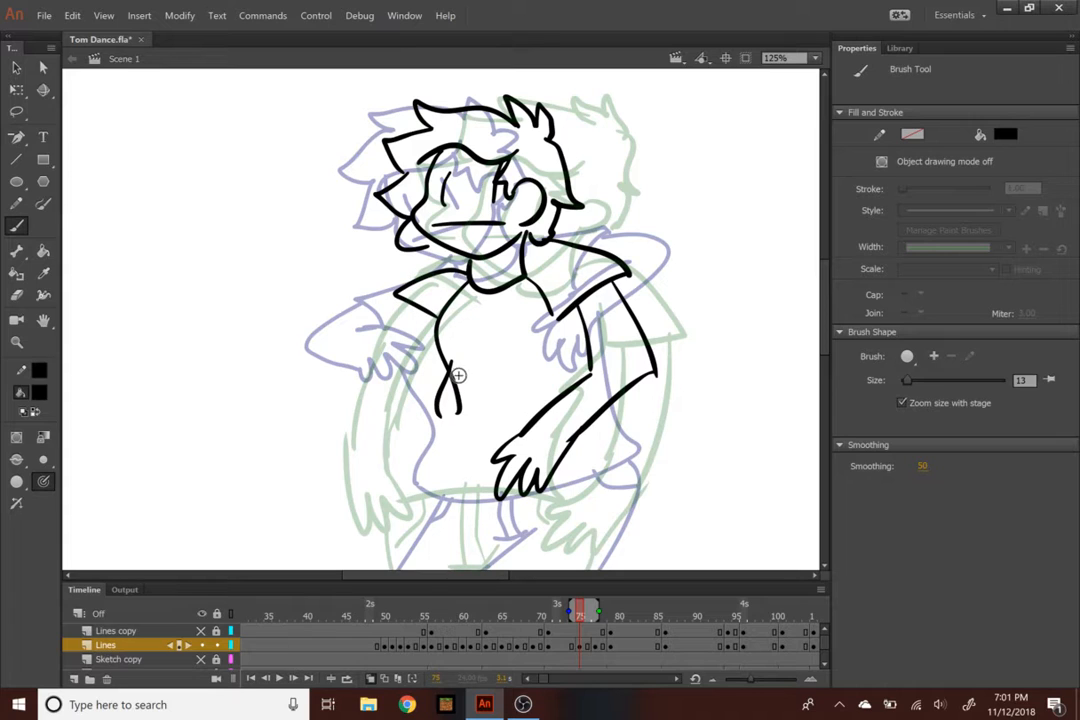
mouse_move(450, 372)
left_mouse_down()
mouse_move(410, 465)
mouse_move(495, 475)
left_mouse_up()
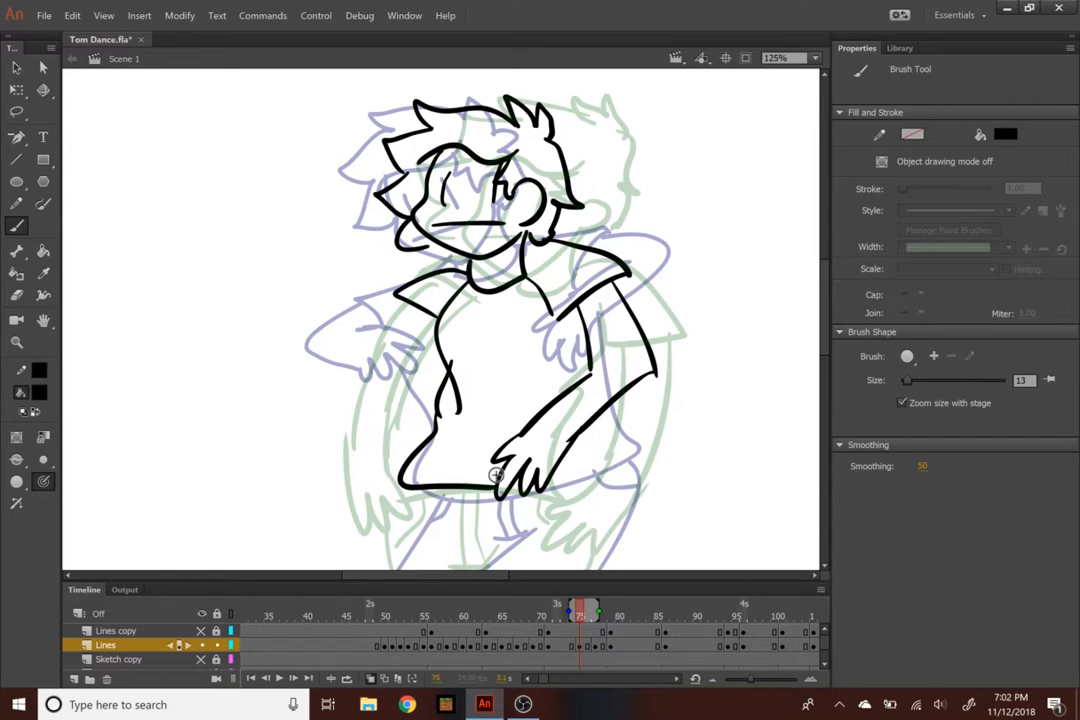
left_click_drag(395, 295, 320, 350)
mouse_move(434, 305)
left_mouse_down()
mouse_move(375, 367)
mouse_move(416, 443)
mouse_move(398, 460)
mouse_move(382, 448)
mouse_move(365, 456)
mouse_move(334, 332)
left_mouse_up()
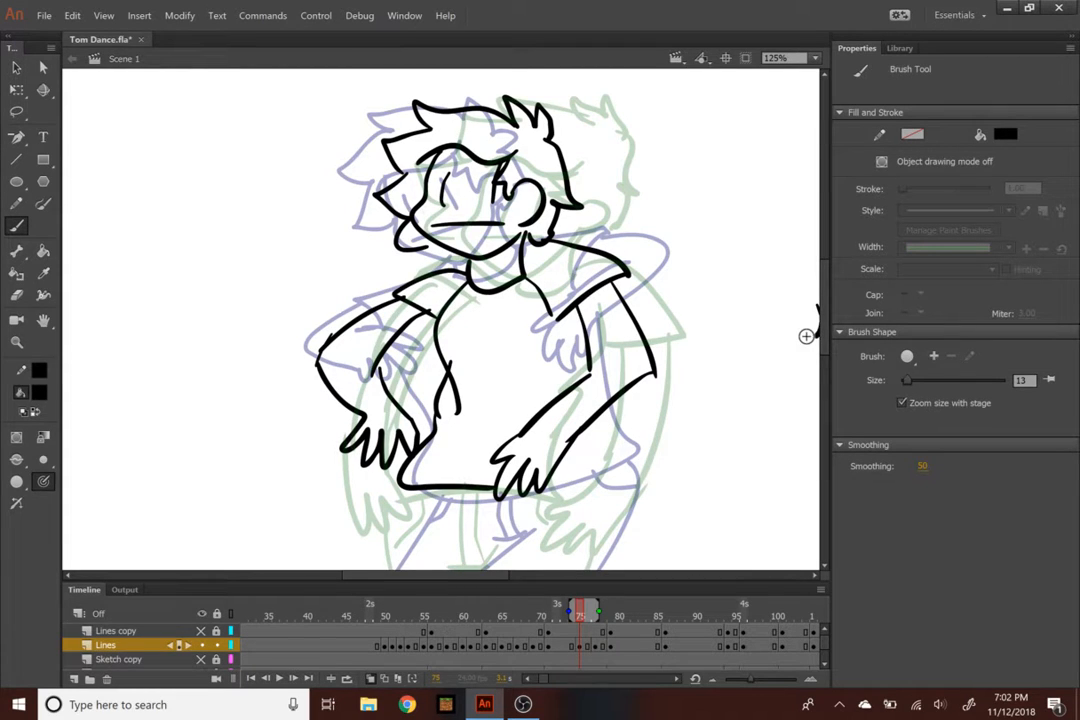
mouse_move(579, 306)
left_mouse_down()
mouse_move(594, 484)
mouse_move(538, 481)
left_mouse_up()
Ink the trouser legs below the shirt on frame 75, placing the pose between the onion-skinned neighbouring drawings
scroll(820, 295, "down", 5)
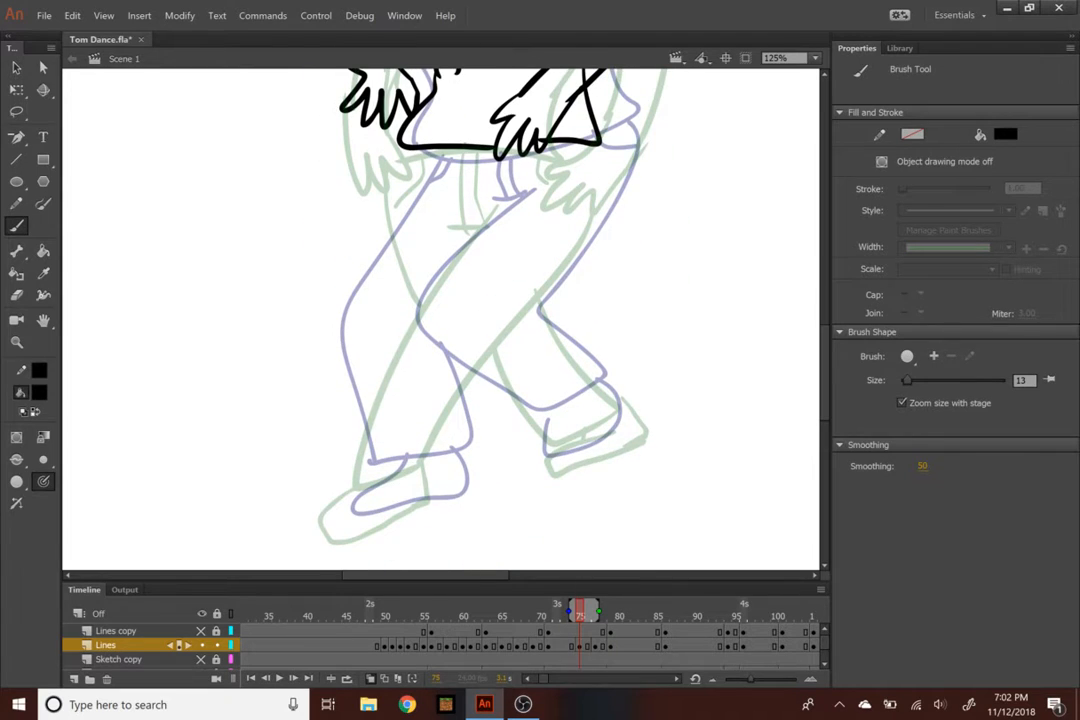
left_click_drag(598, 148, 508, 322)
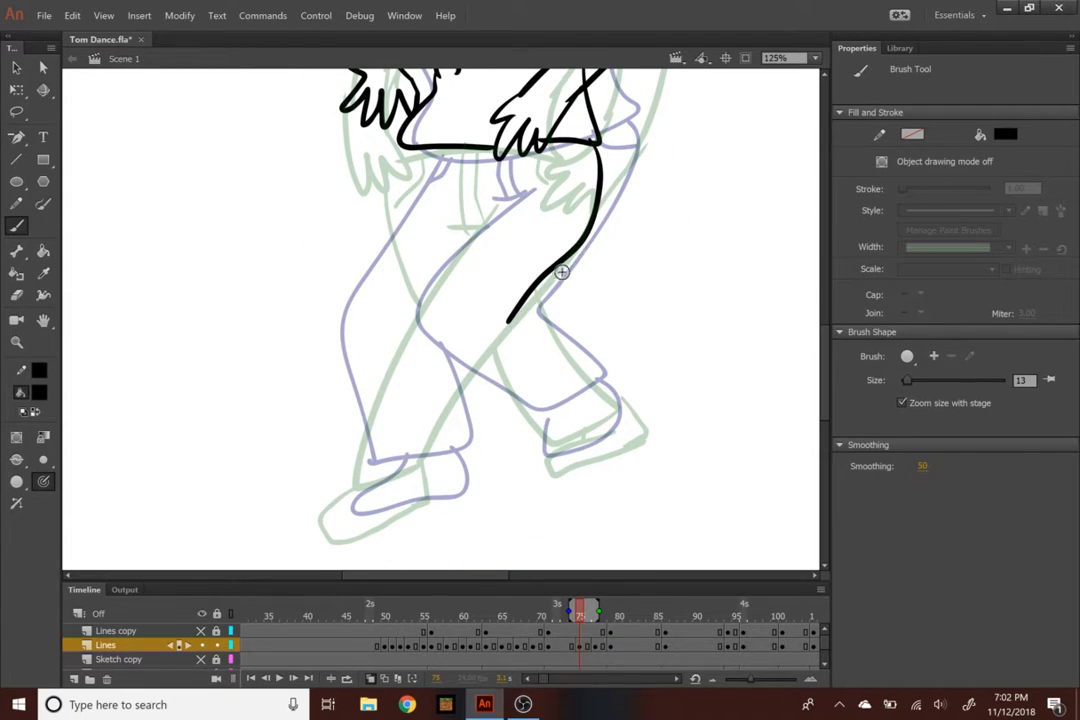
left_click_drag(522, 330, 582, 400)
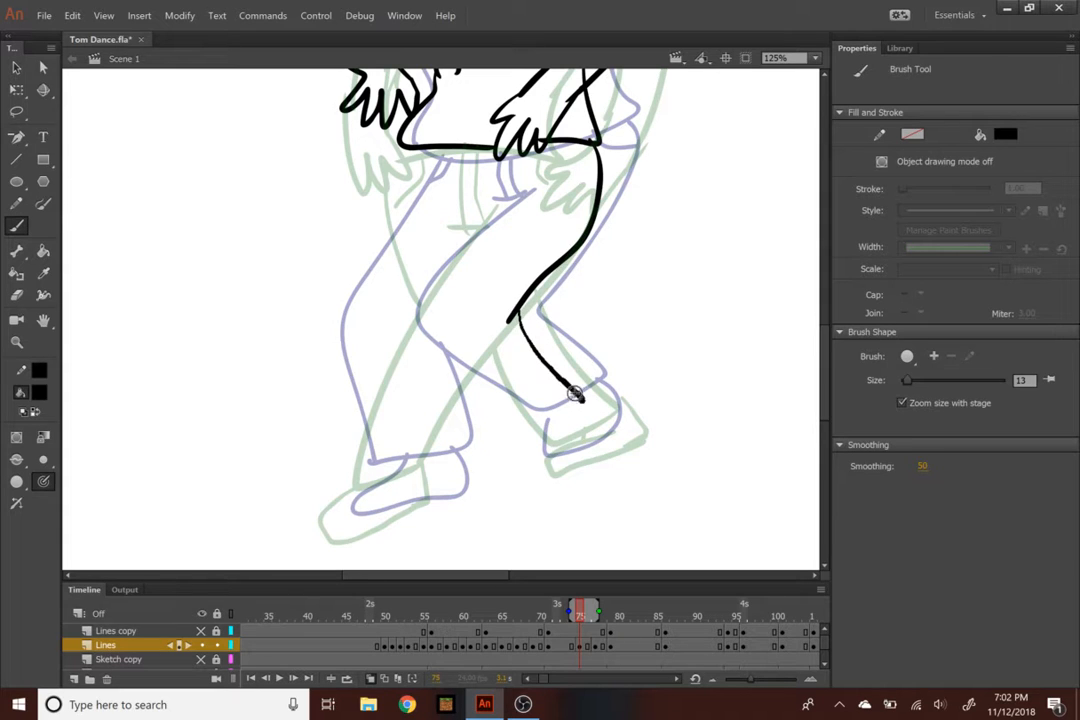
key("ctrl+z")
mouse_move(510, 320)
left_mouse_down()
mouse_move(547, 432)
mouse_move(426, 420)
left_mouse_up()
mouse_move(518, 192)
left_mouse_down()
mouse_move(455, 252)
mouse_move(430, 360)
mouse_move(437, 426)
left_mouse_up()
key("ctrl+minus")
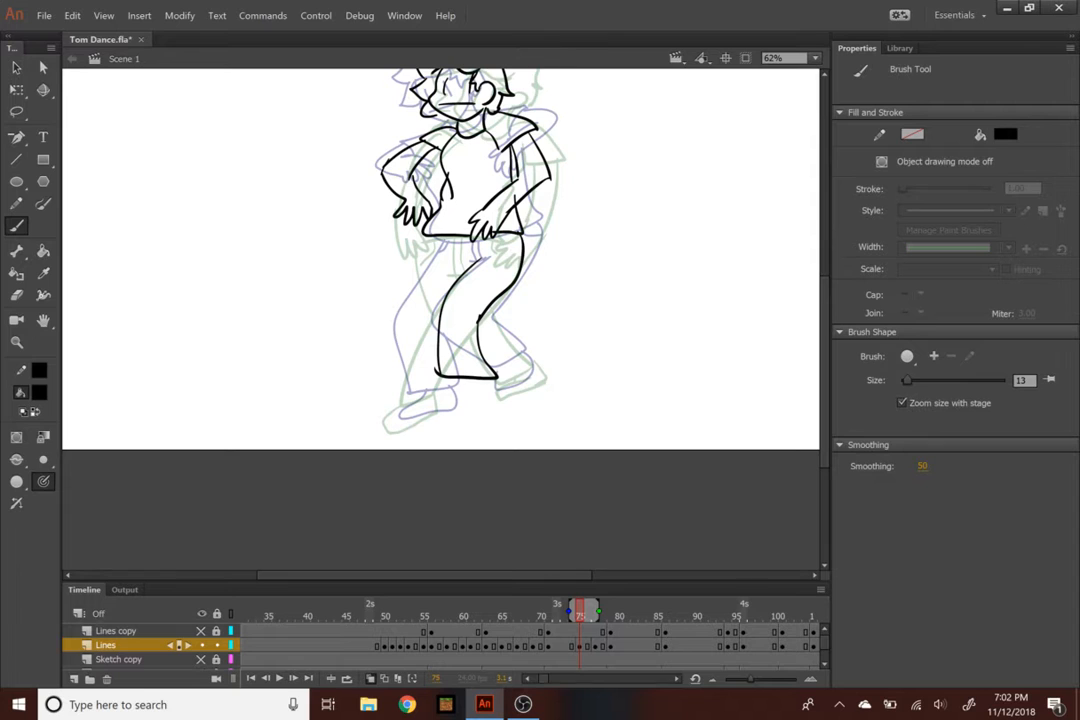
key("ctrl+equal")
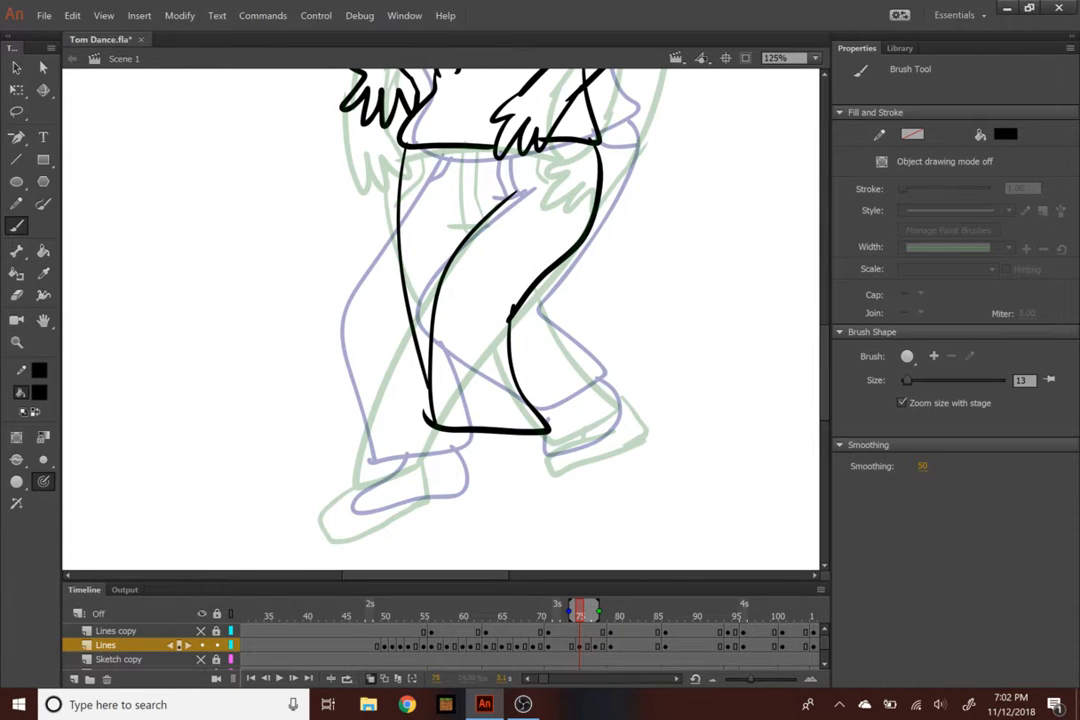
Add the shoes, the rear leg's edge and the trouser fly to the frame 75 drawing
left_click_drag(466, 433, 540, 458)
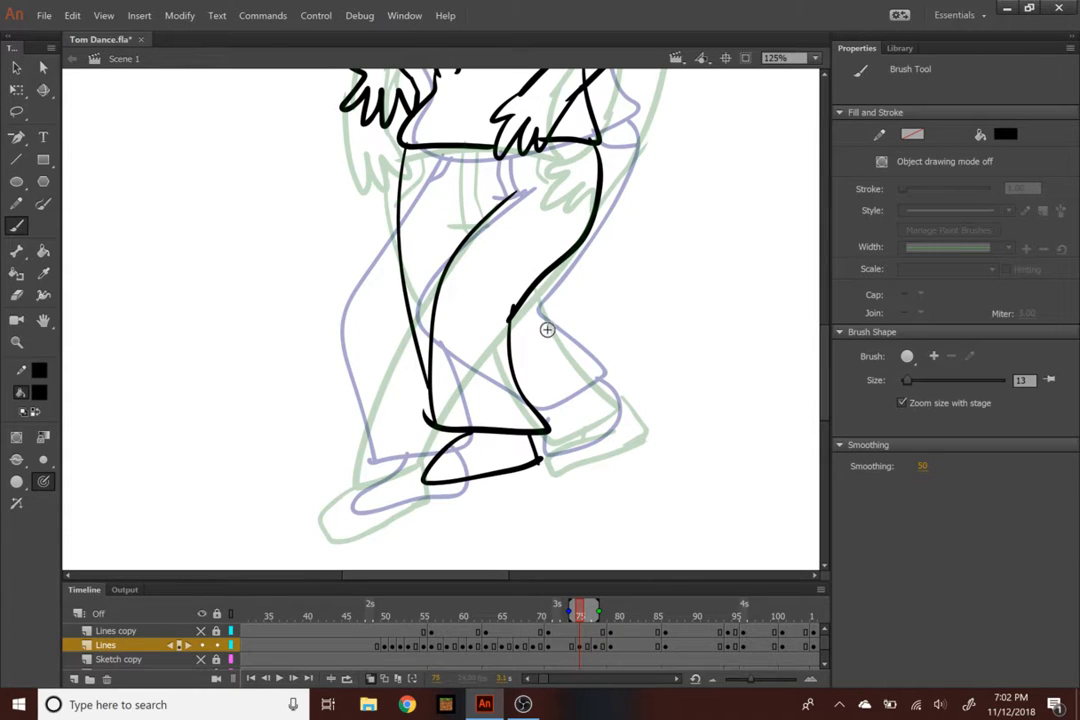
left_click_drag(512, 316, 543, 428)
mouse_move(478, 155)
left_mouse_down()
mouse_move(479, 208)
mouse_move(500, 195)
left_mouse_up()
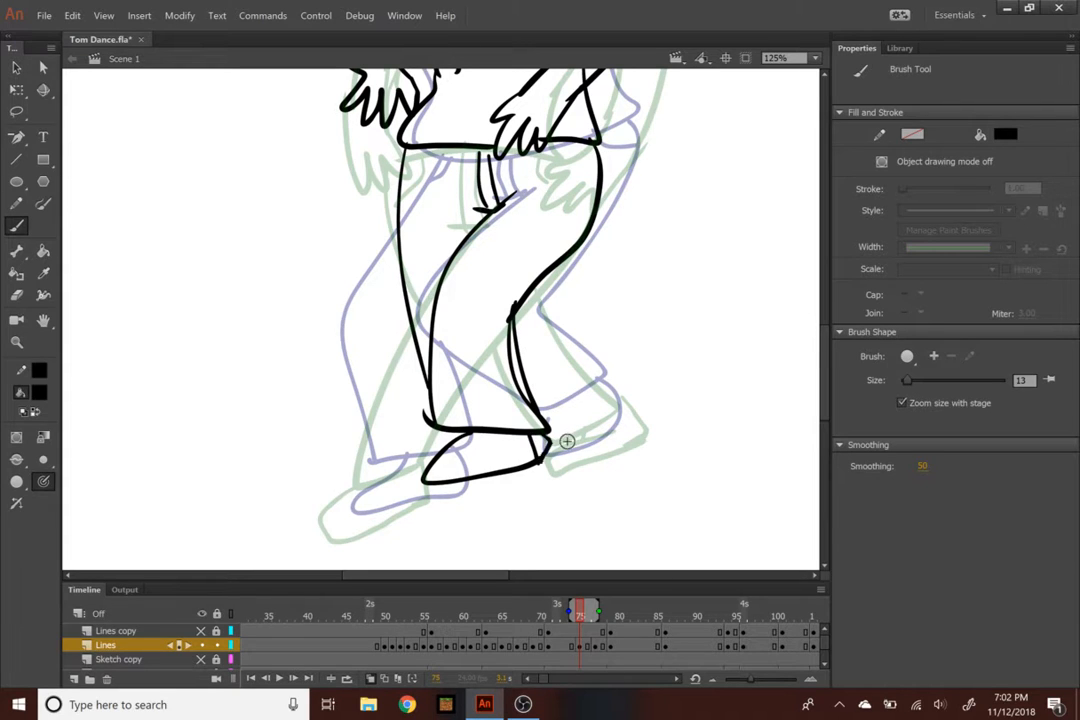
key("ctrl+minus")
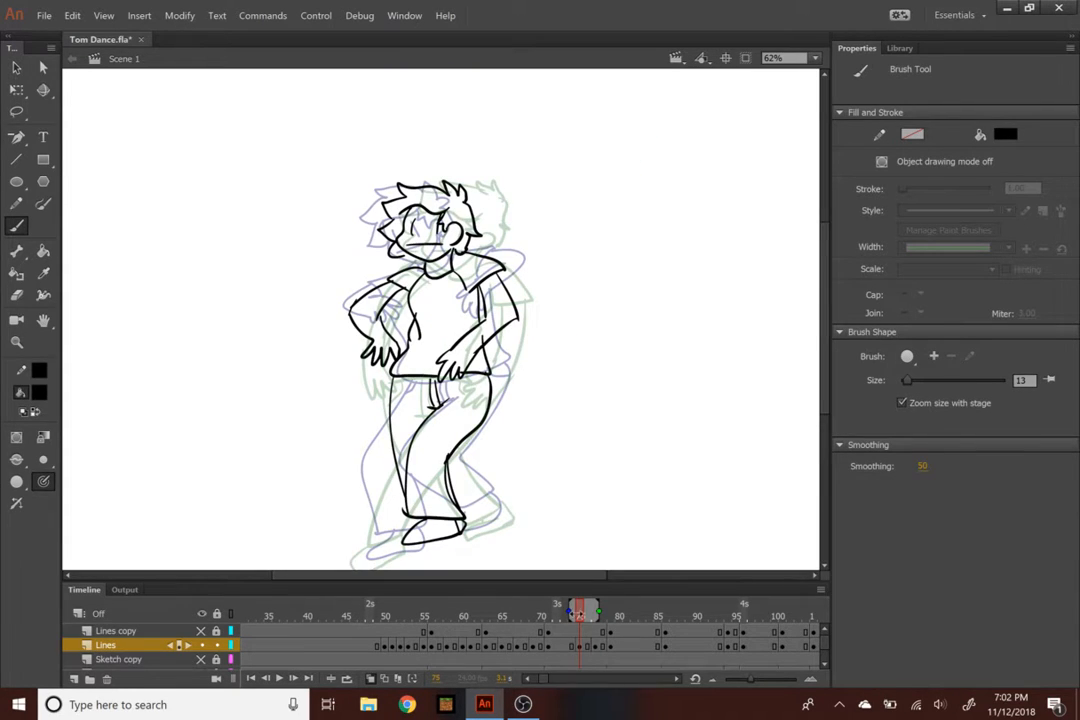
Play back and scrub the dance between about frames 62 and 87 to check how the inked poses flow
left_click(478, 610)
key("Return")
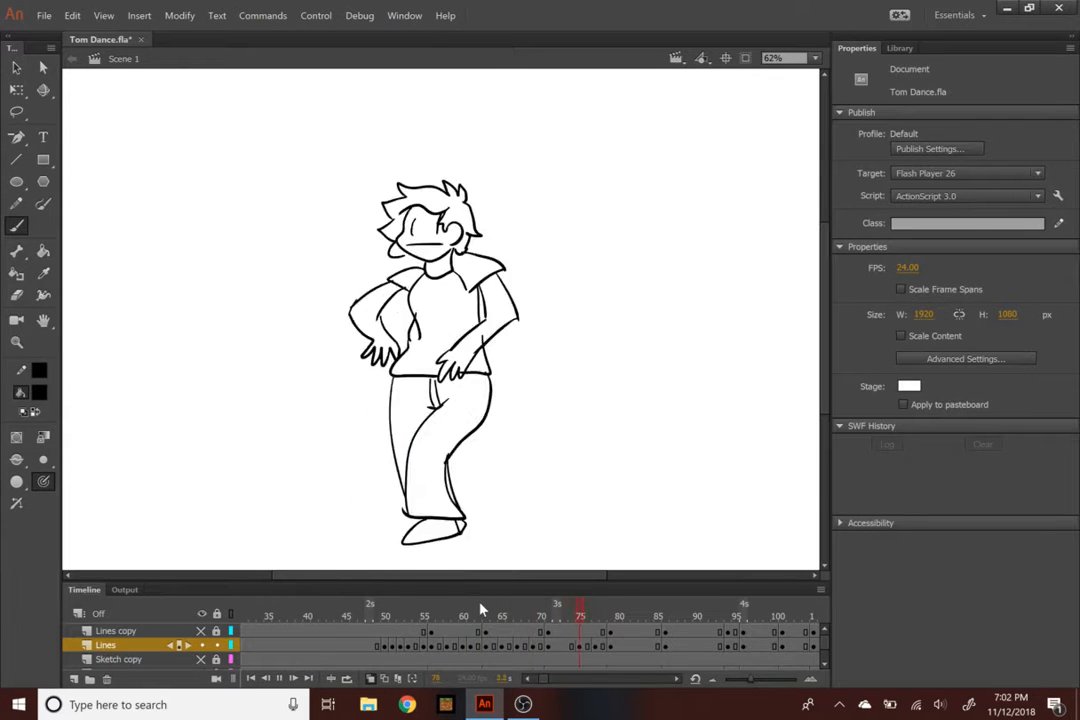
key("Return")
left_click(502, 612)
key("Return")
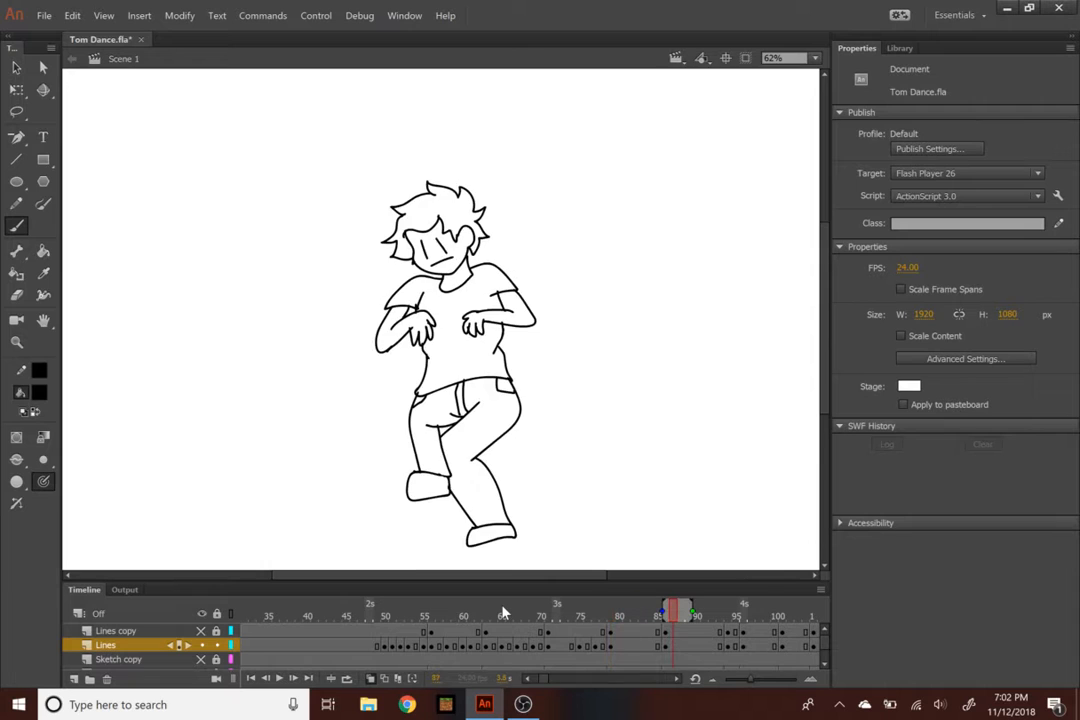
left_click(599, 613)
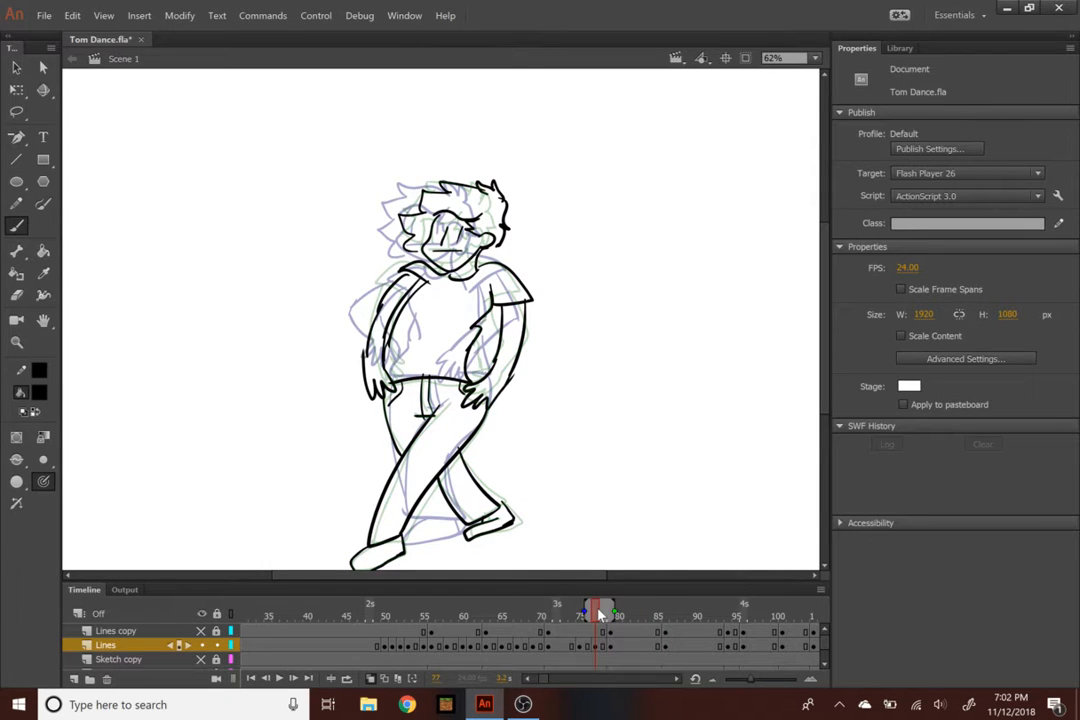
left_click_drag(599, 613, 555, 640)
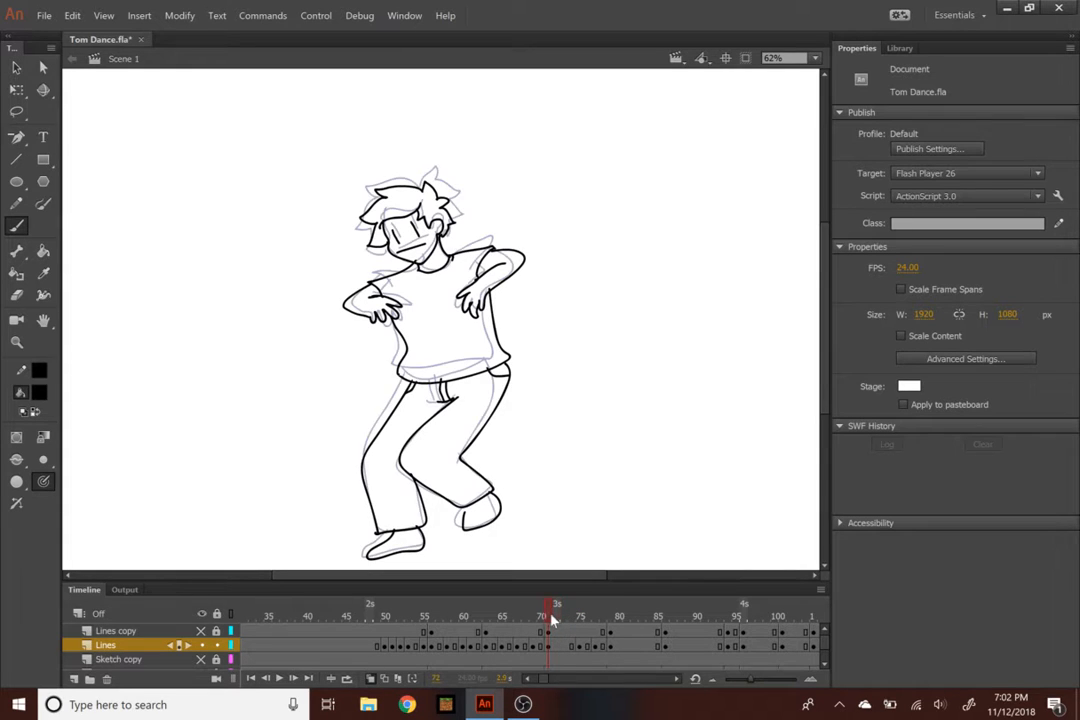
key("Return")
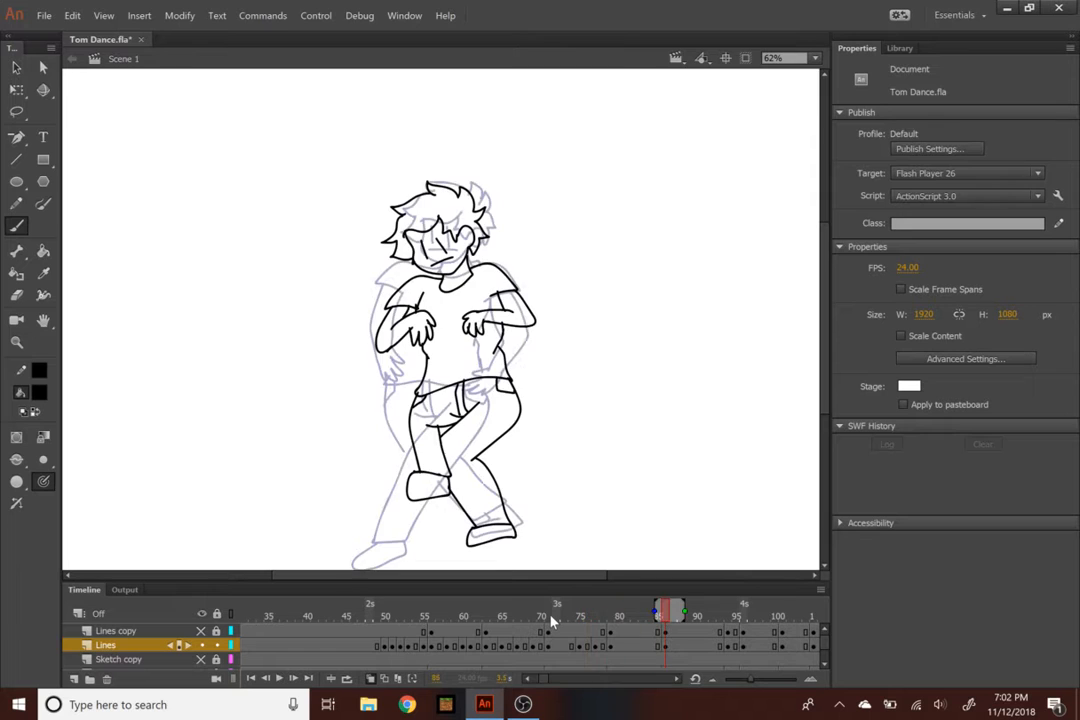
key("Return")
left_click_drag(668, 617, 545, 610)
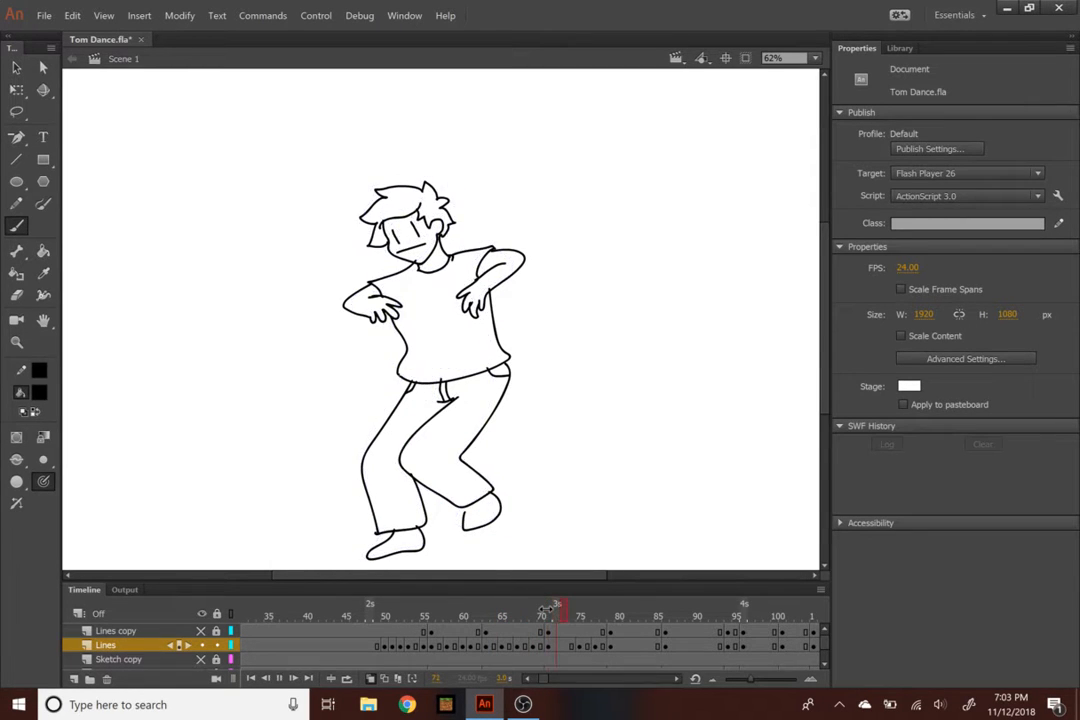
left_click(553, 614)
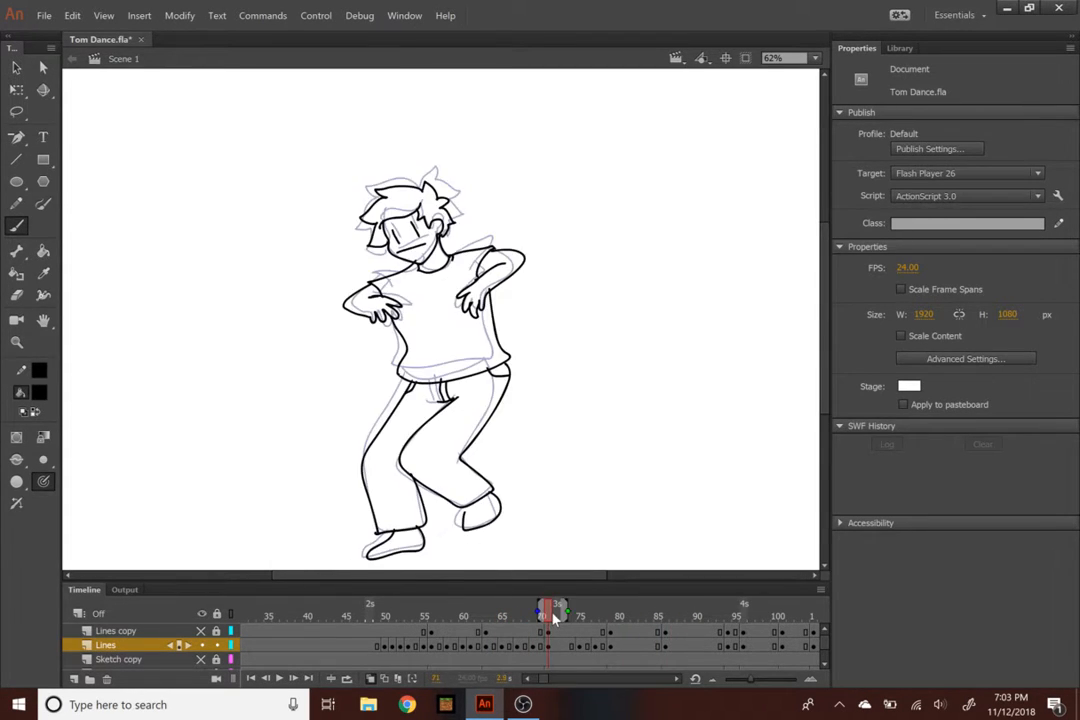
Insert a blank keyframe at frame 84 on the Lines layer
left_click_drag(556, 617, 650, 609)
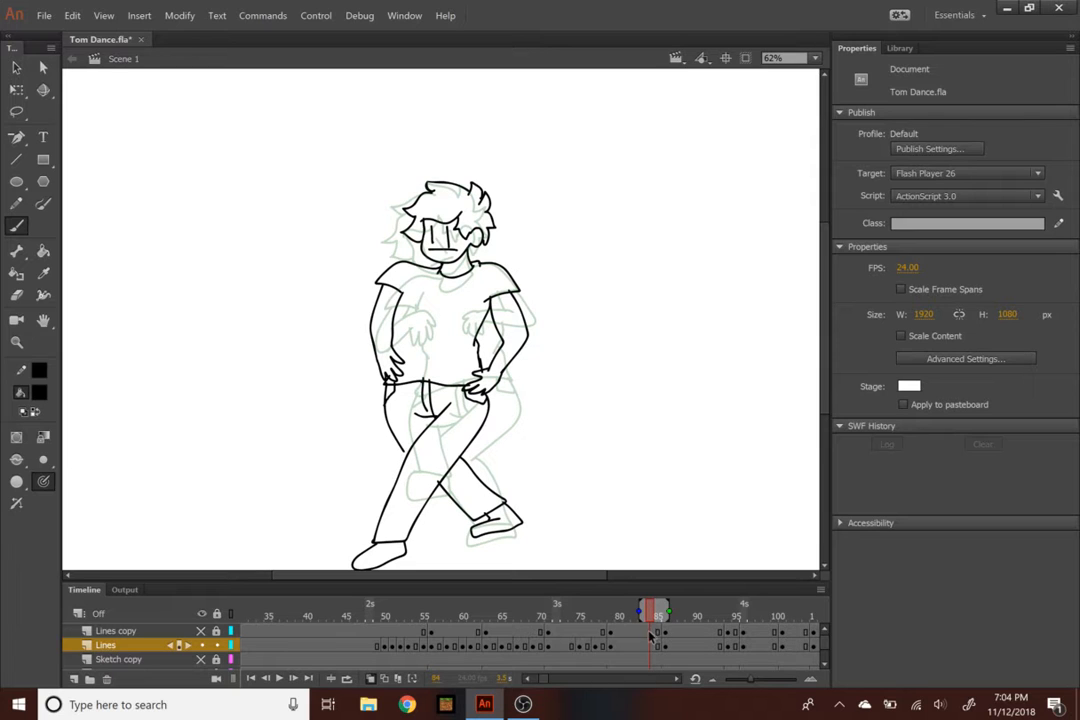
left_click(651, 644)
right_click(651, 644)
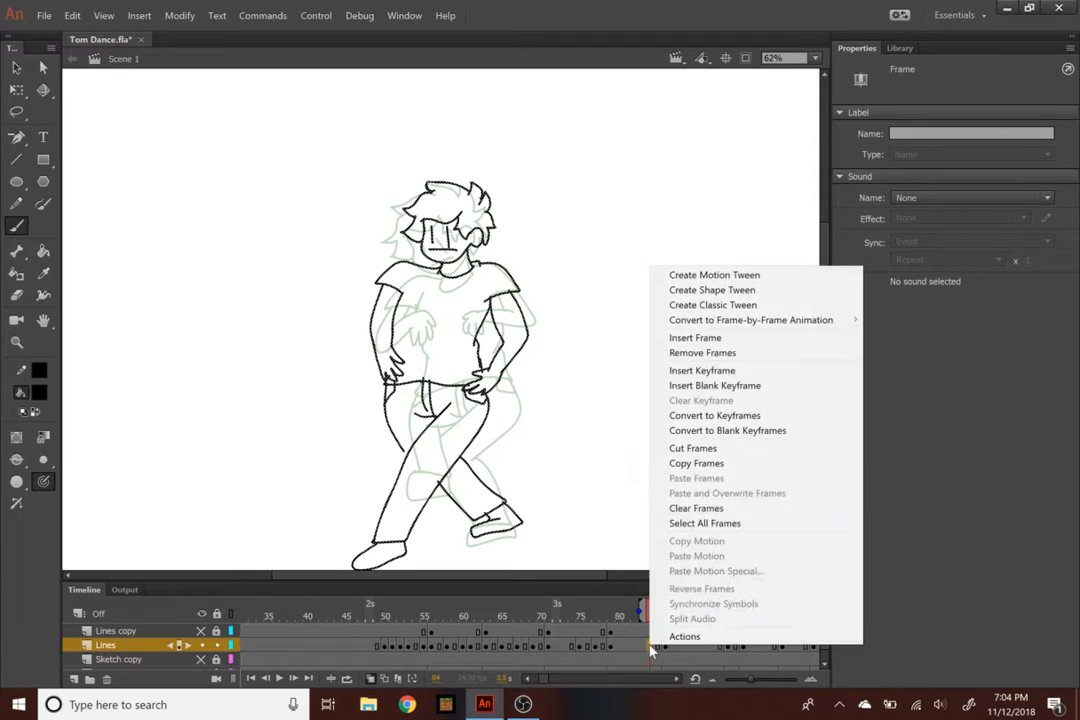
left_click(773, 387)
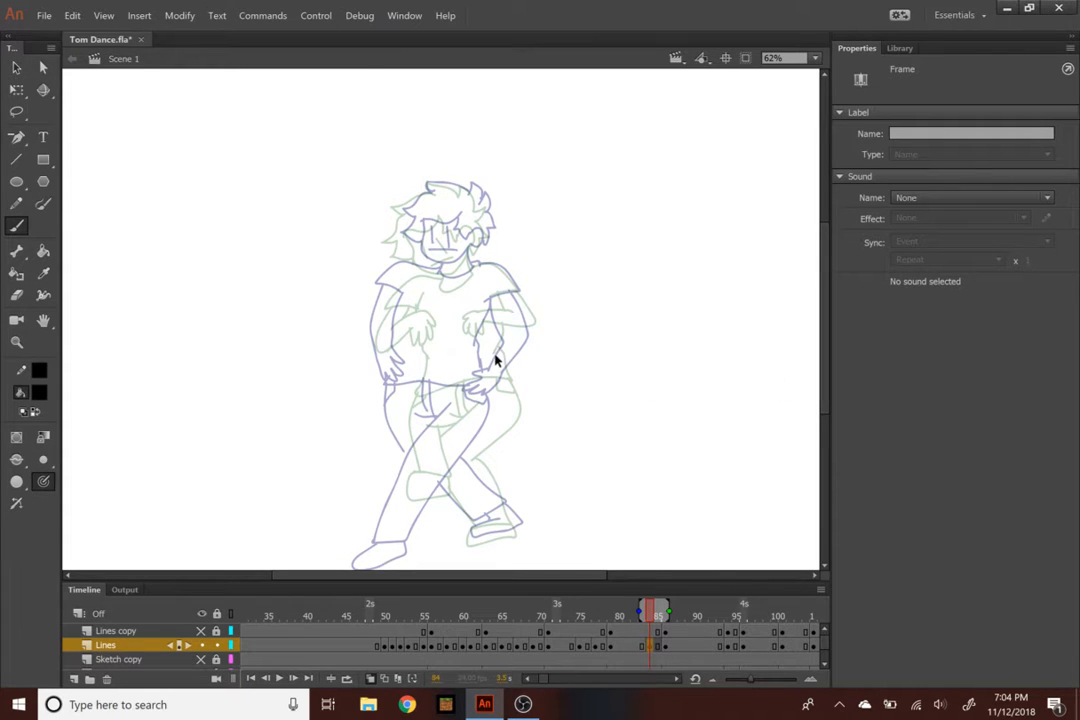
Try drawing a tilted jaw, slanted eyes and mouth with the brush on frame 84
key("ctrl+equal")
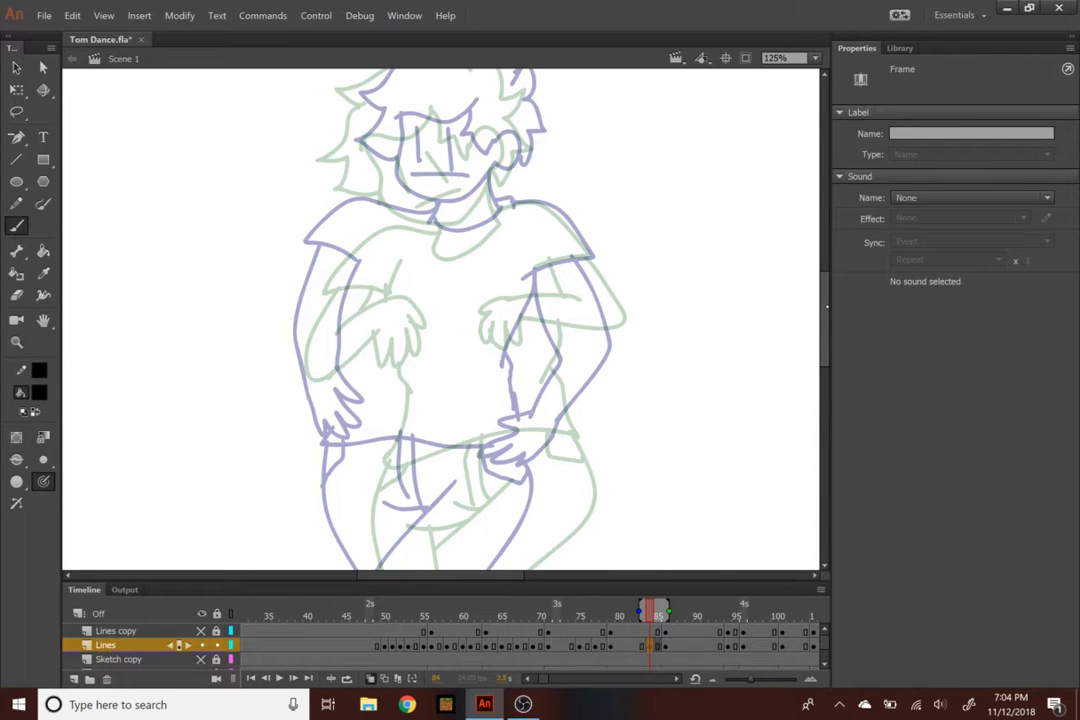
scroll(495, 355, "up", 3)
mouse_move(362, 254)
left_mouse_down()
mouse_move(378, 326)
mouse_move(441, 337)
left_mouse_up()
key("ctrl+z")
left_click_drag(364, 282, 446, 343)
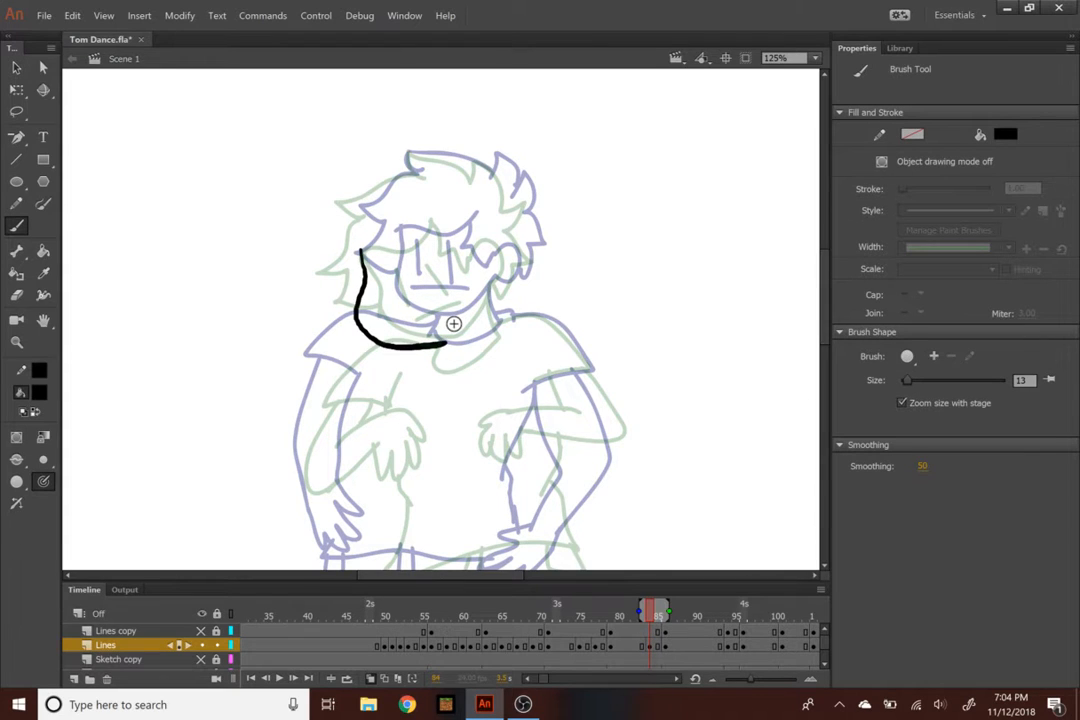
left_click_drag(392, 277, 408, 298)
mouse_move(390, 329)
left_mouse_down()
mouse_move(435, 343)
mouse_move(467, 284)
left_mouse_up()
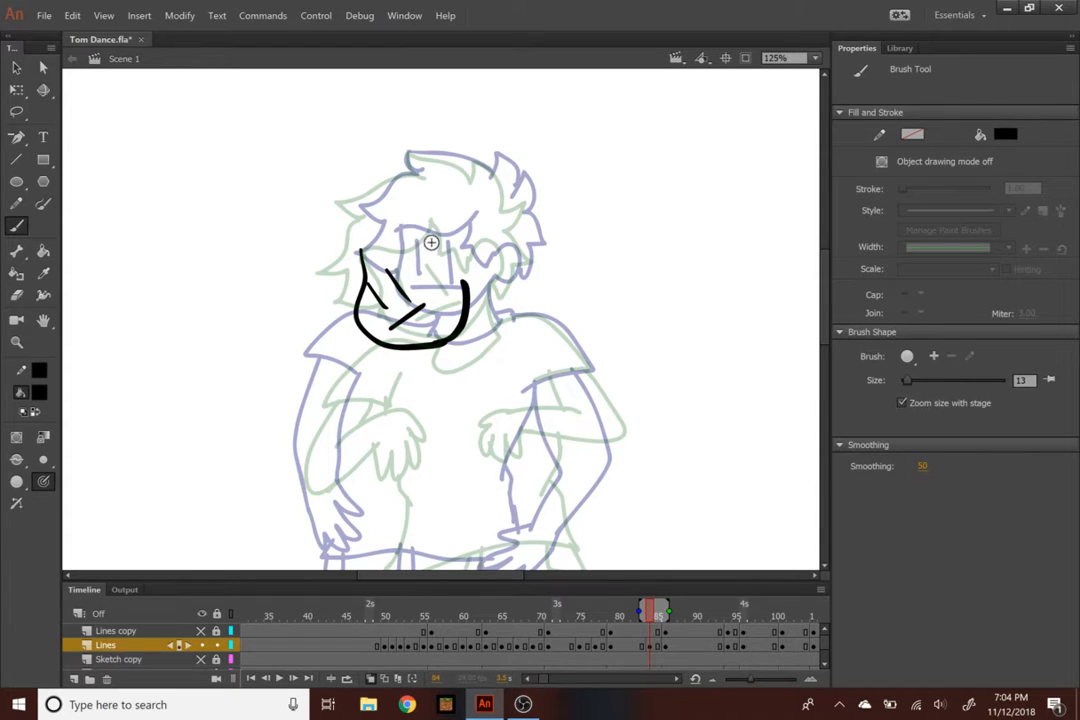
Try roughing in the top of the head, neck, shoulders, shirt and both bent arms on frame 84
mouse_move(364, 252)
left_mouse_down()
mouse_move(487, 242)
mouse_move(540, 317)
left_mouse_up()
mouse_move(474, 316)
left_mouse_down()
mouse_move(502, 337)
mouse_move(360, 468)
left_mouse_up()
left_click_drag(530, 318, 672, 378)
left_click_drag(575, 370, 603, 455)
mouse_move(435, 436)
left_mouse_down()
mouse_move(397, 563)
mouse_move(592, 458)
left_mouse_up()
mouse_move(672, 365)
left_mouse_down()
mouse_move(665, 424)
mouse_move(595, 405)
left_mouse_up()
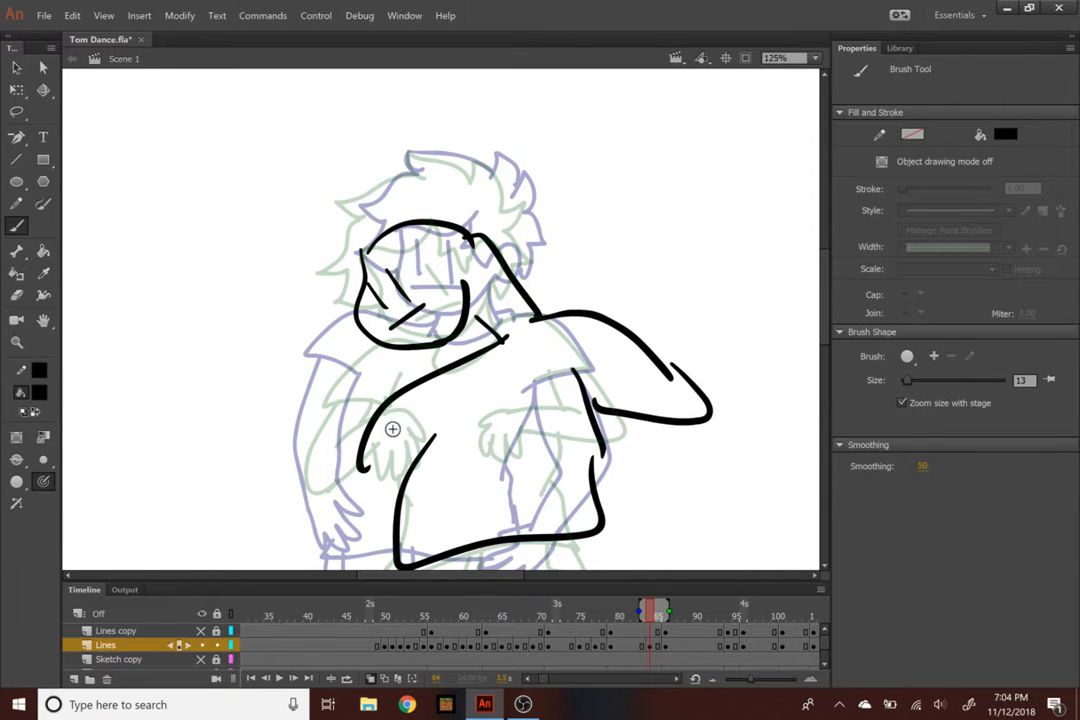
left_click_drag(380, 420, 400, 472)
Try adding swept hair and short legs with feet to the rough pose on frame 84
mouse_move(443, 188)
left_mouse_down()
mouse_move(283, 282)
mouse_move(345, 276)
left_mouse_up()
mouse_move(463, 190)
left_mouse_down()
mouse_move(515, 190)
mouse_move(493, 228)
left_mouse_up()
scroll(606, 231, "down", 5)
mouse_move(565, 362)
left_mouse_down()
mouse_move(570, 450)
mouse_move(606, 362)
left_mouse_up()
mouse_move(395, 388)
left_mouse_down()
mouse_move(384, 468)
mouse_move(432, 420)
left_mouse_up()
key("ctrl+minus")
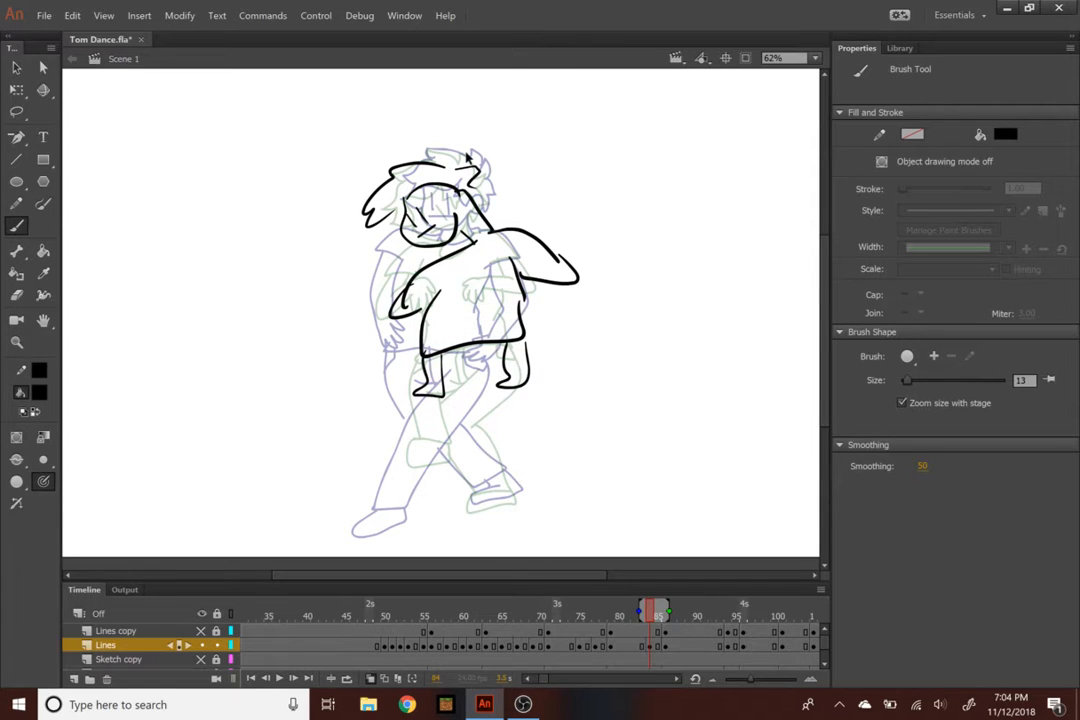
Undo all the brush strokes of the rough pose on frame 84
key("ctrl+z")
key("ctrl+z")
key("ctrl+z")
key("ctrl+z")
key("ctrl+z")
key("ctrl+z")
key("ctrl+z")
key("ctrl+z")
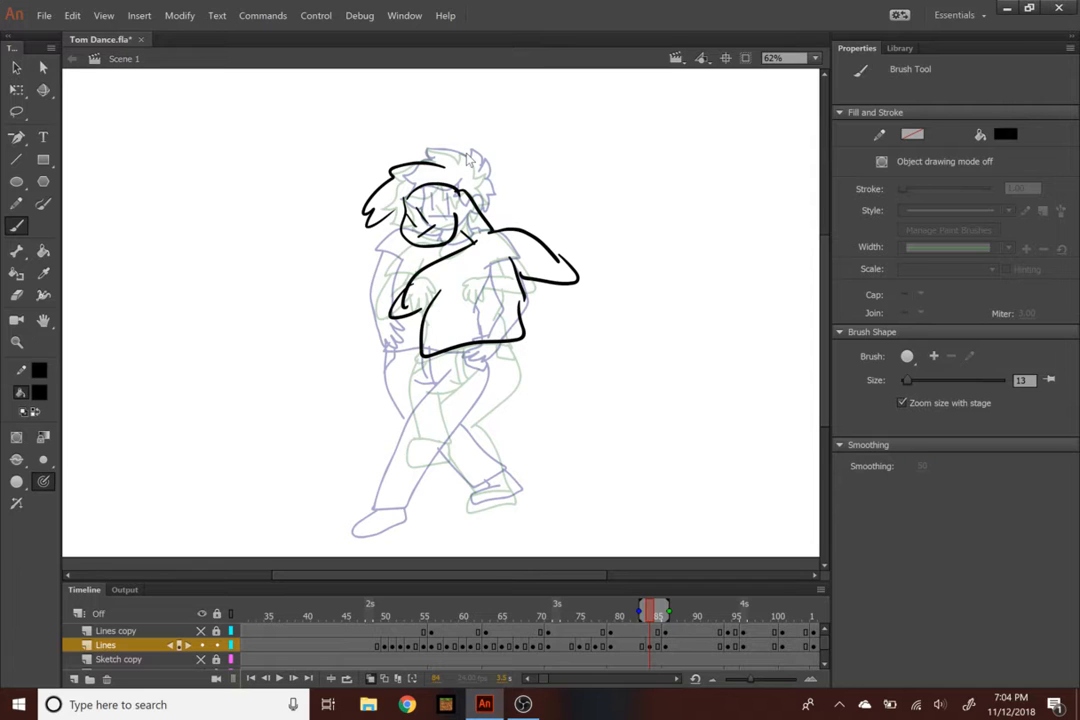
key("ctrl+z")
key("ctrl+z")
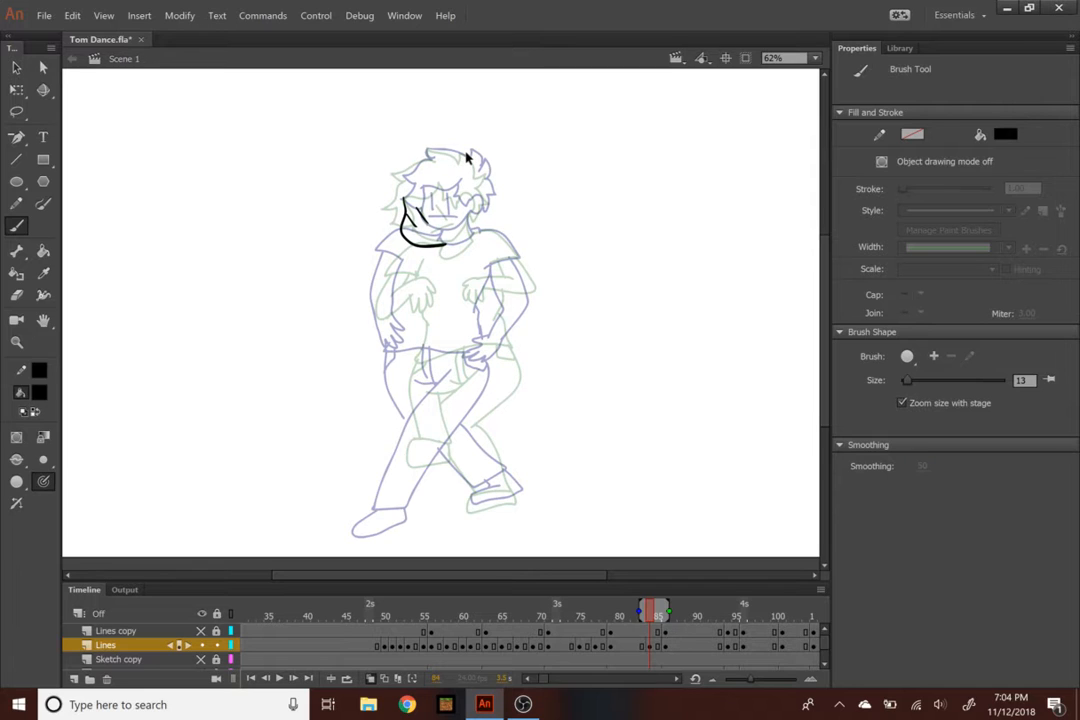
key("ctrl+z")
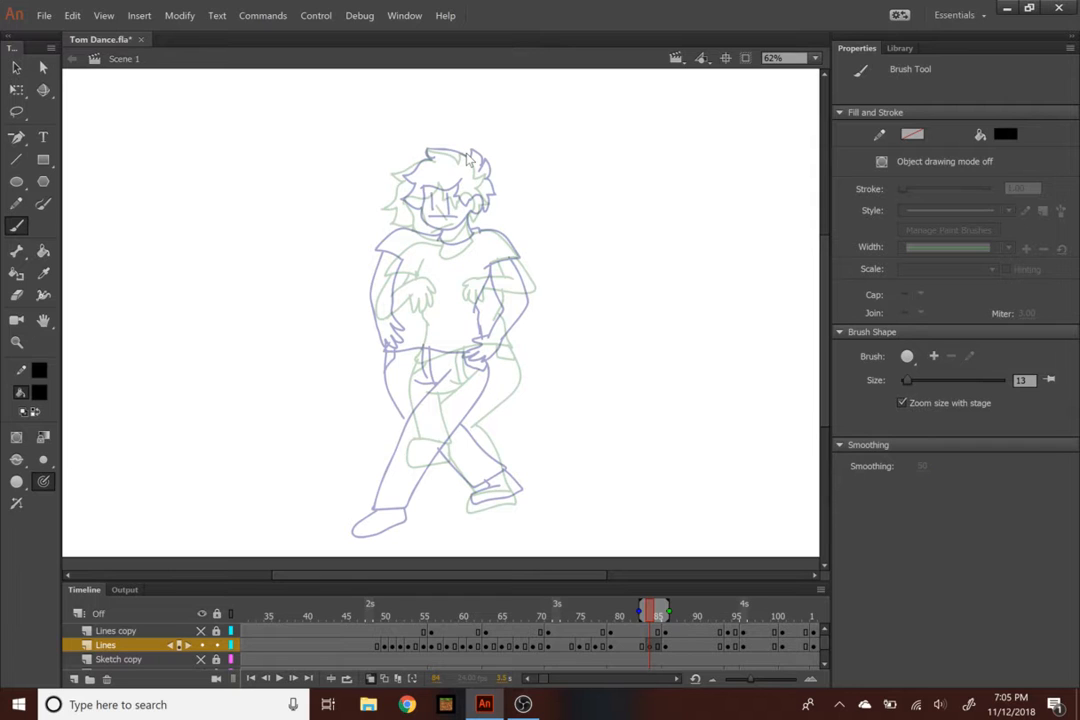
Draw the tilted face on frame 84 with its jaw line, two slanted eyes, mouth and ear
key("ctrl+equal")
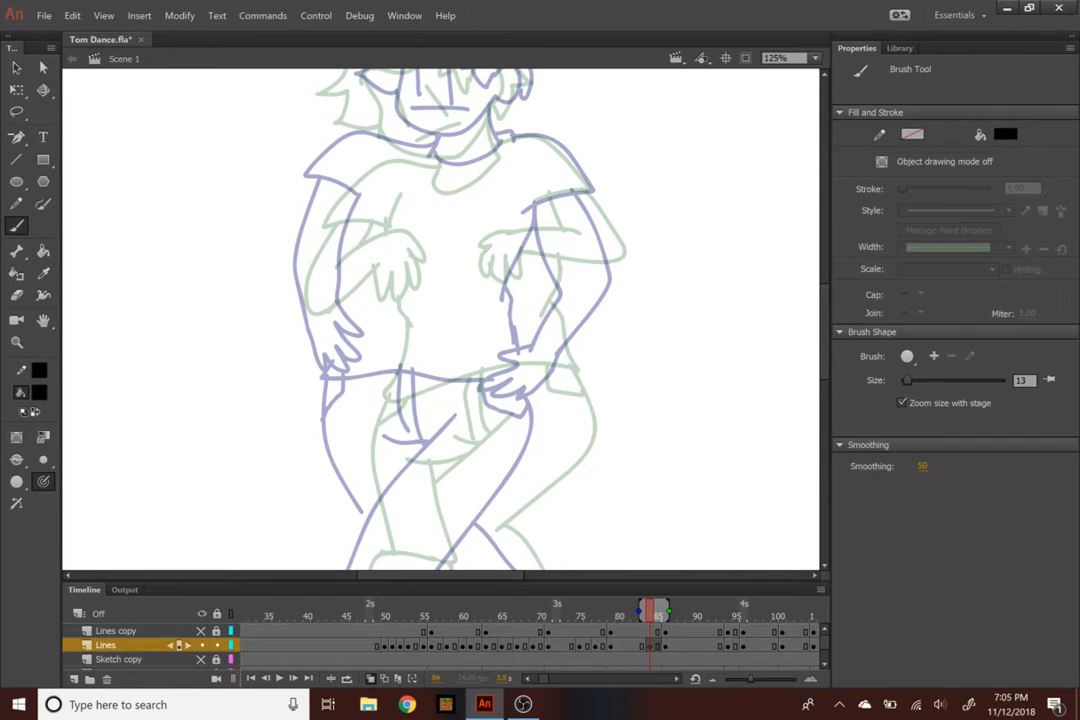
scroll(826, 331, "up", 3)
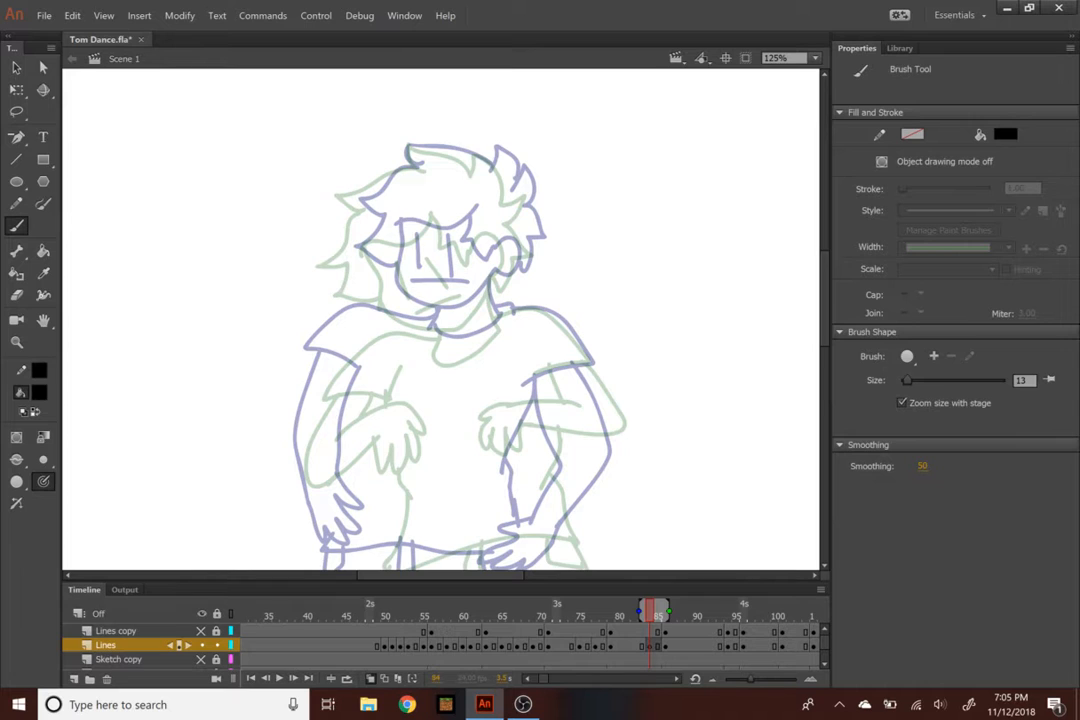
left_click_drag(373, 297, 472, 304)
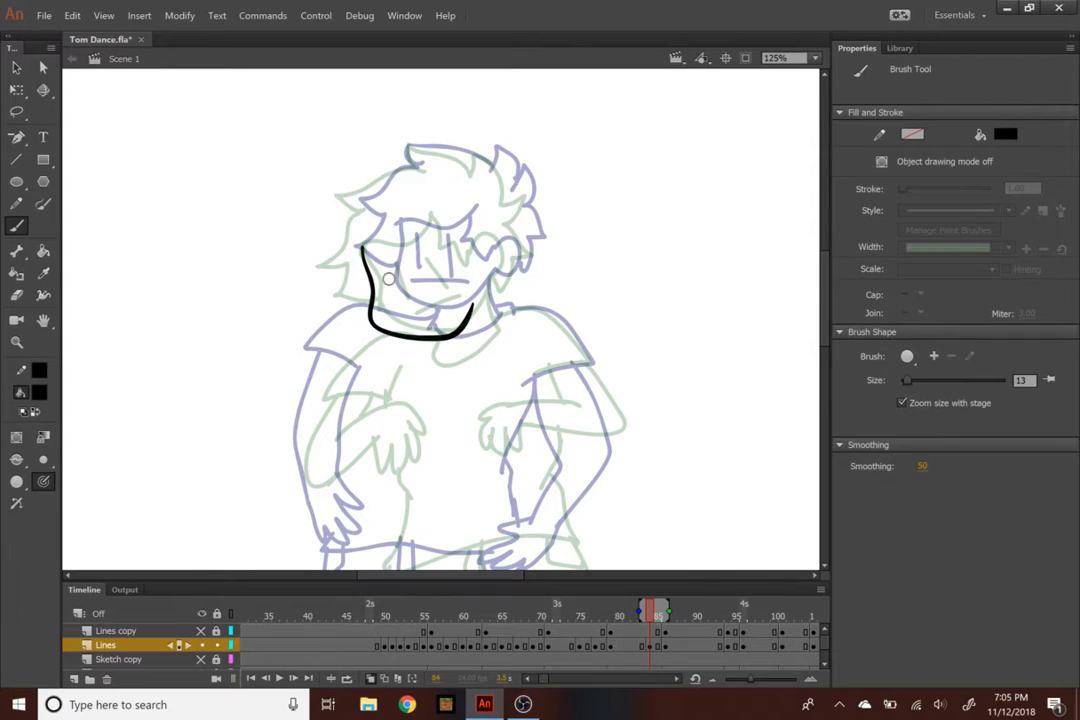
left_click_drag(385, 268, 402, 308)
left_click_drag(408, 258, 426, 292)
mouse_move(398, 331)
left_mouse_down()
mouse_move(435, 303)
mouse_move(465, 235)
mouse_move(492, 258)
left_mouse_up()
Draw the fringe, the spiky hair outline and the back of the neck around the face on frame 84
mouse_move(433, 209)
left_mouse_down()
mouse_move(437, 248)
mouse_move(457, 262)
mouse_move(341, 268)
left_mouse_up()
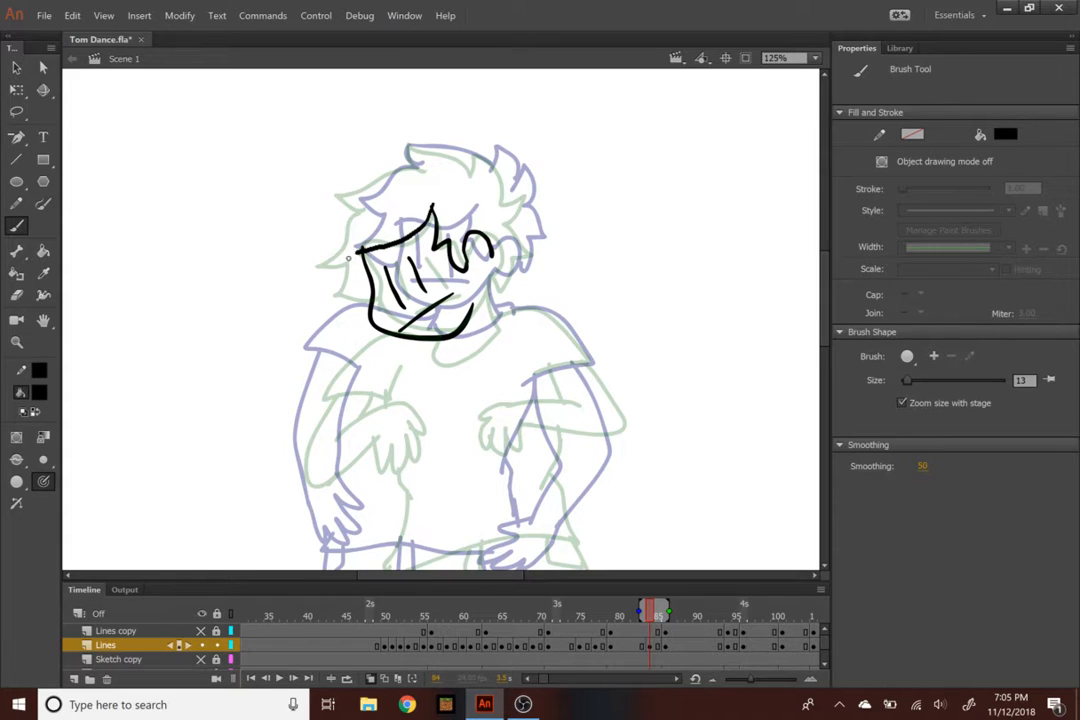
mouse_move(415, 158)
left_mouse_down()
mouse_move(362, 183)
mouse_move(328, 223)
mouse_move(339, 226)
mouse_move(314, 293)
mouse_move(324, 316)
mouse_move(370, 315)
left_mouse_up()
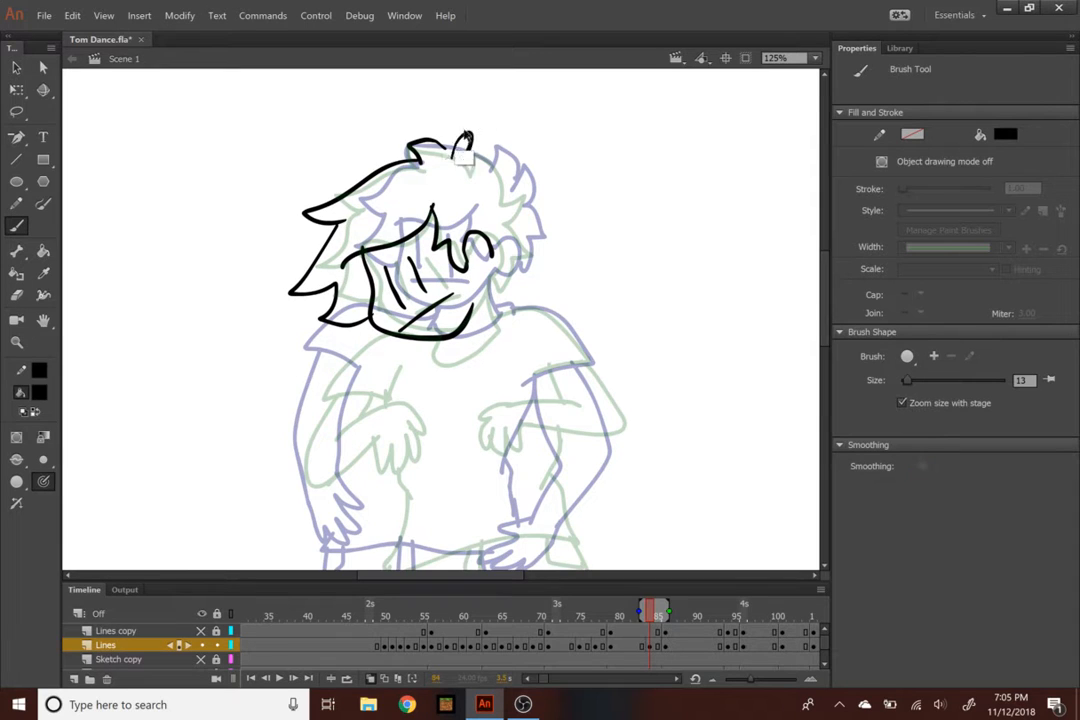
mouse_move(451, 145)
left_mouse_down()
mouse_move(497, 146)
mouse_move(478, 173)
mouse_move(532, 224)
mouse_move(526, 268)
mouse_move(490, 318)
left_mouse_up()
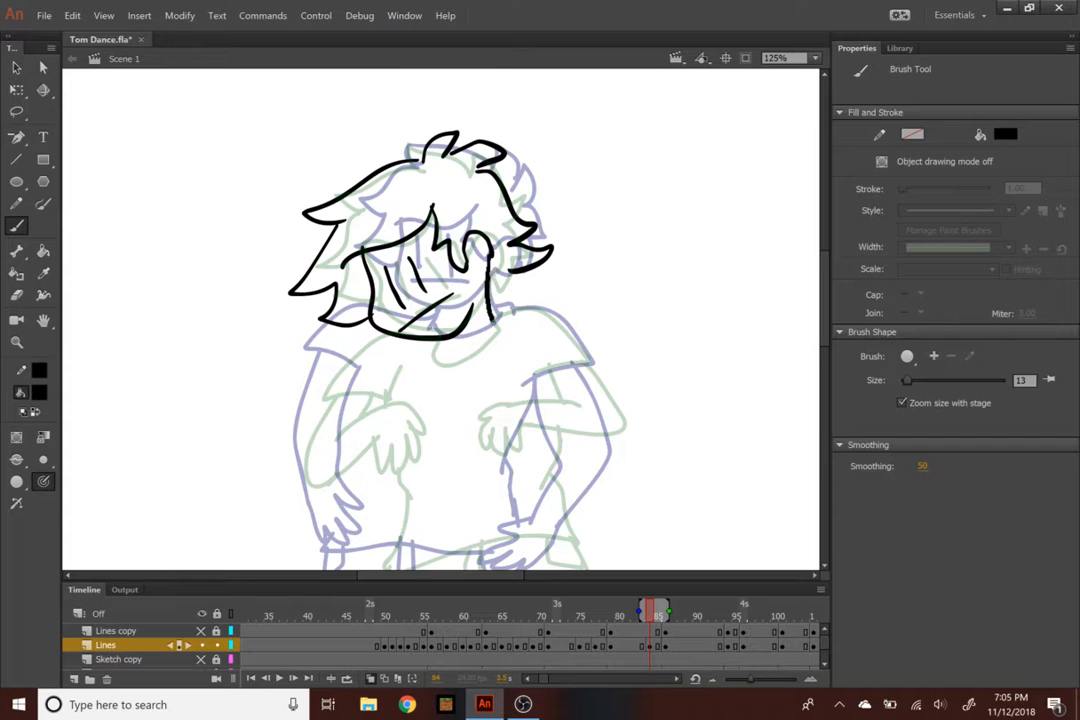
Draw the shirt neckline, the right-hand shoulder and sleeve, and the bent arm with its splayed hand on frame 84
left_click_drag(452, 362, 441, 352)
key("ctrl+z")
mouse_move(484, 296)
left_mouse_down()
mouse_move(466, 361)
mouse_move(436, 346)
left_mouse_up()
mouse_move(495, 266)
left_mouse_down()
mouse_move(518, 303)
mouse_move(580, 330)
mouse_move(535, 357)
mouse_move(476, 420)
mouse_move(490, 447)
left_mouse_up()
mouse_move(592, 355)
left_mouse_down()
mouse_move(598, 425)
mouse_move(530, 412)
left_mouse_up()
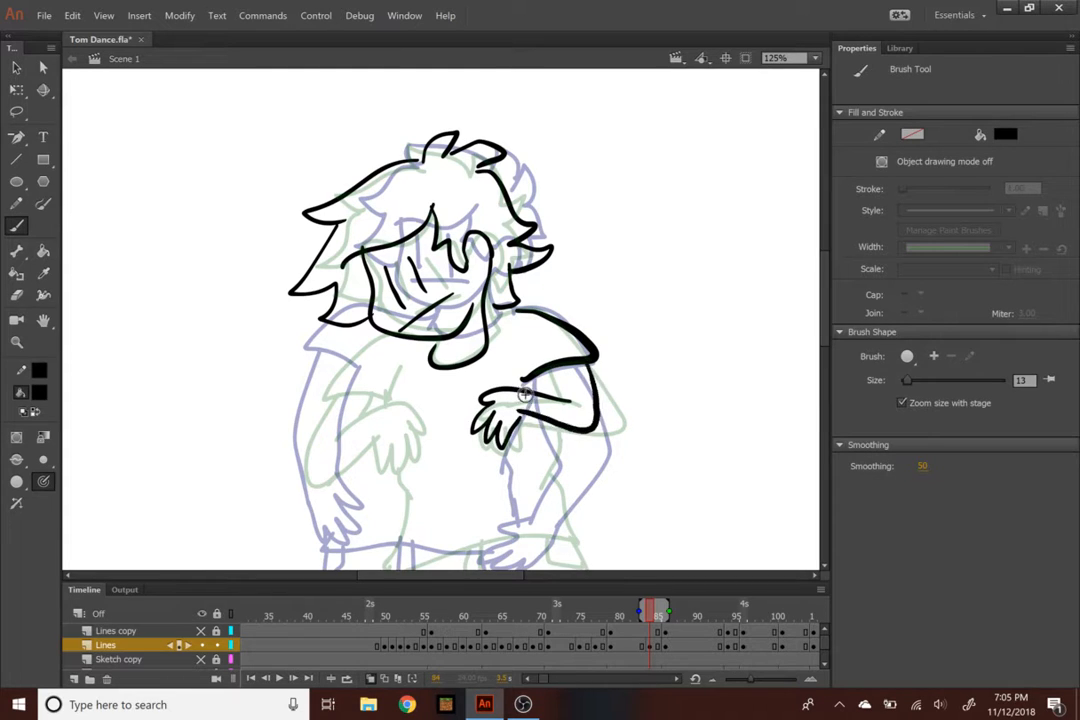
left_click_drag(578, 343, 515, 310)
Draw the left-hand shoulder line and the bent arm with its hand raised to the chest on frame 84
left_click_drag(415, 338, 334, 405)
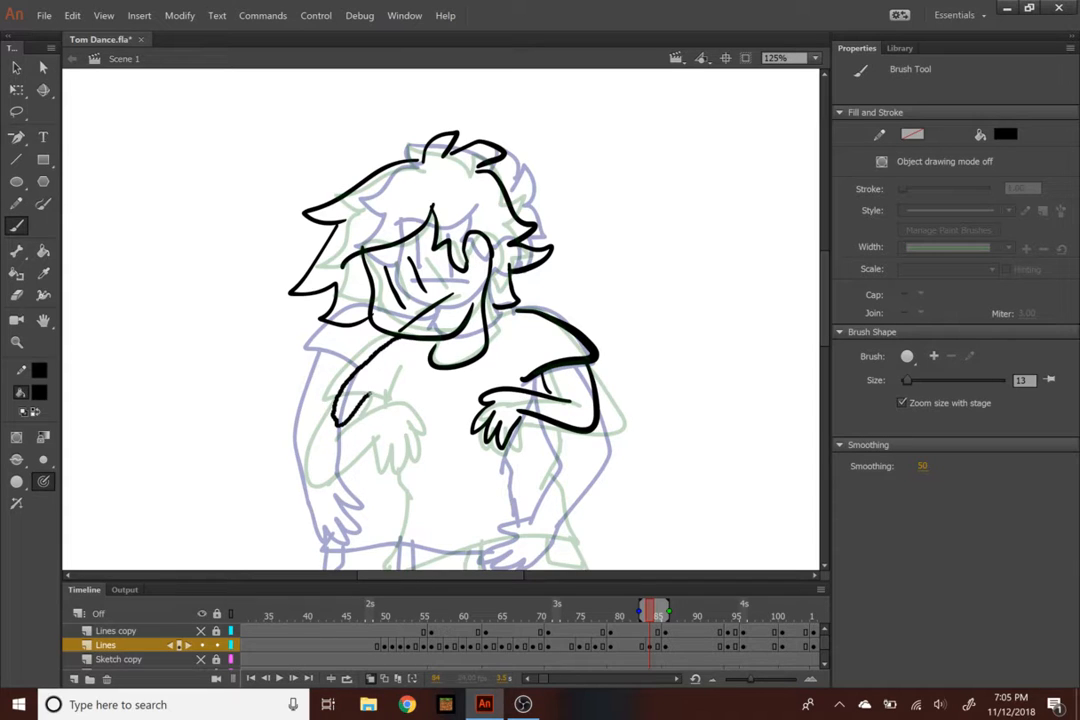
mouse_move(405, 378)
left_mouse_down()
mouse_move(350, 420)
mouse_move(400, 445)
left_mouse_up()
mouse_move(395, 400)
left_mouse_down()
mouse_move(412, 452)
mouse_move(432, 418)
left_mouse_up()
mouse_move(338, 422)
left_mouse_down()
mouse_move(320, 468)
mouse_move(350, 458)
left_mouse_up()
key("ctrl+z")
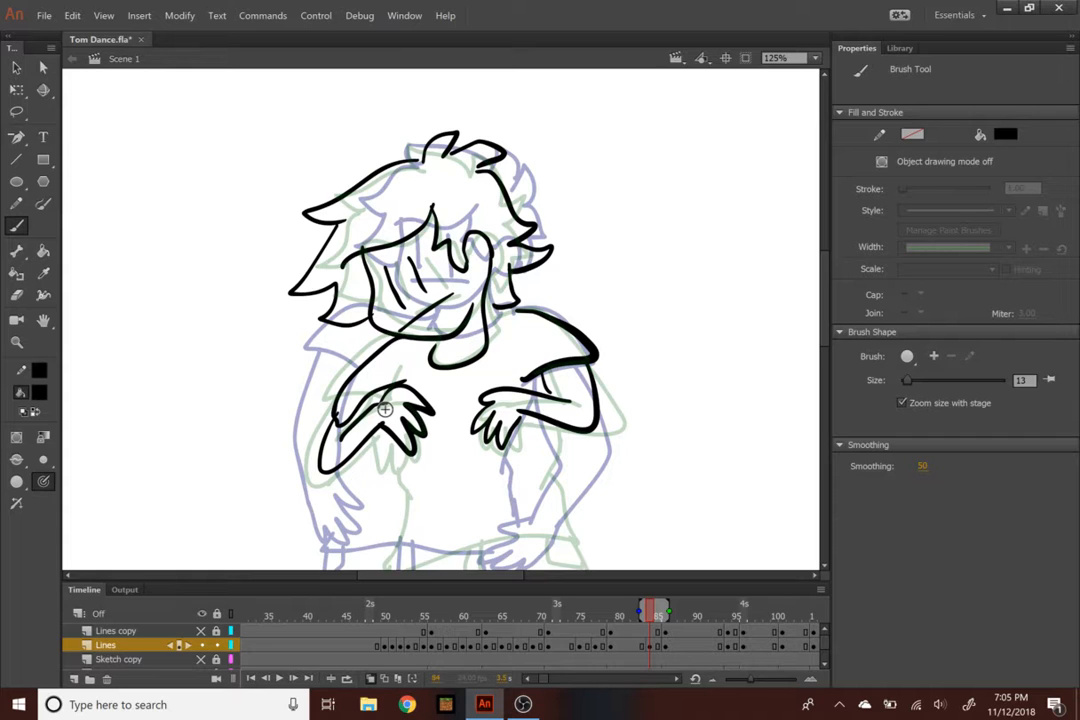
Draw both sides of the shirt, its slanted hem and the outer thigh line down to the knee on frame 84
scroll(695, 290, "down", 5)
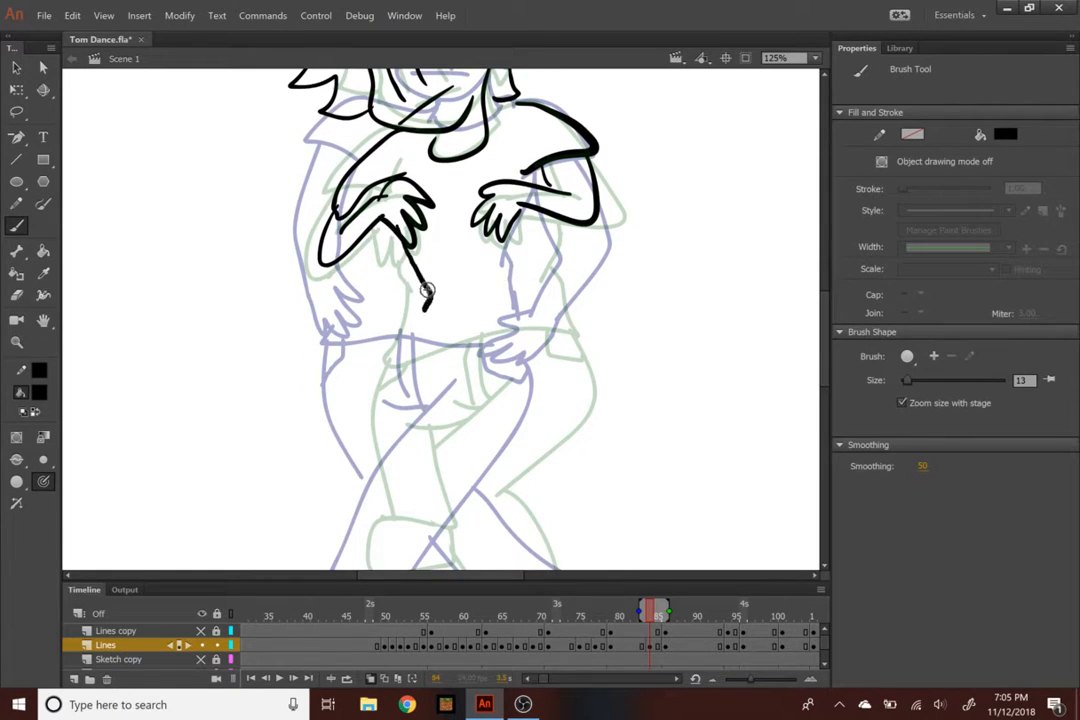
mouse_move(398, 240)
left_mouse_down()
mouse_move(425, 340)
mouse_move(555, 312)
left_mouse_up()
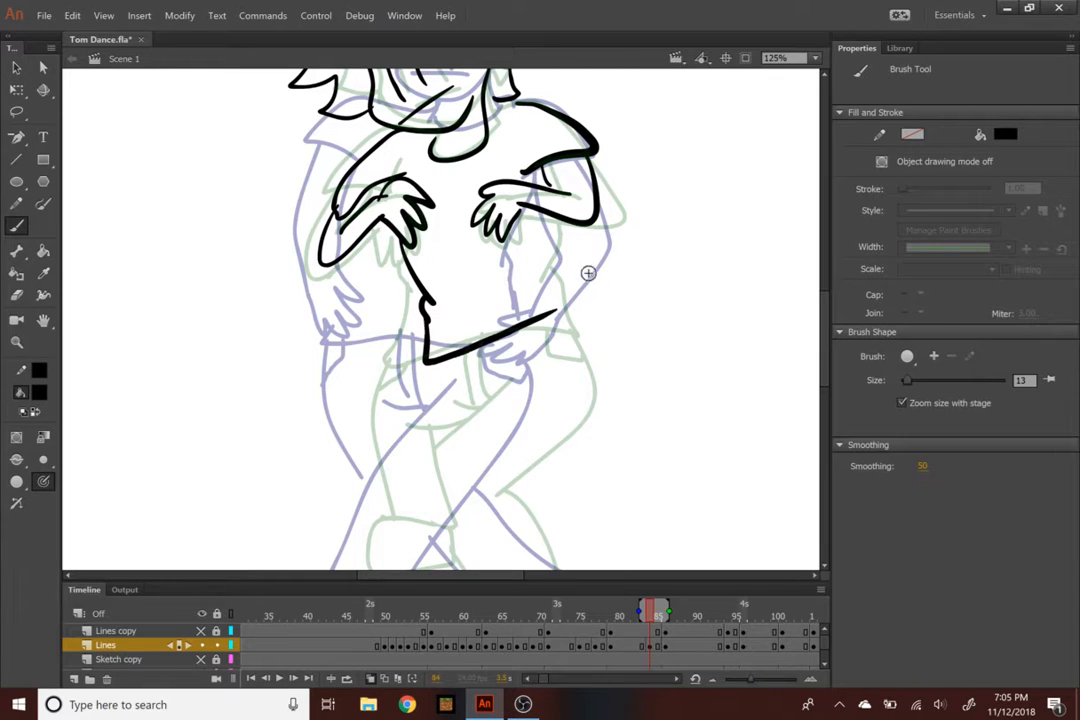
mouse_move(547, 212)
left_mouse_down()
mouse_move(555, 316)
mouse_move(588, 340)
mouse_move(525, 478)
left_mouse_up()
Complete the standing leg on frame 84 with its shin, inner leg line, trouser cuff and shoe
scroll(525, 478, "down", 5)
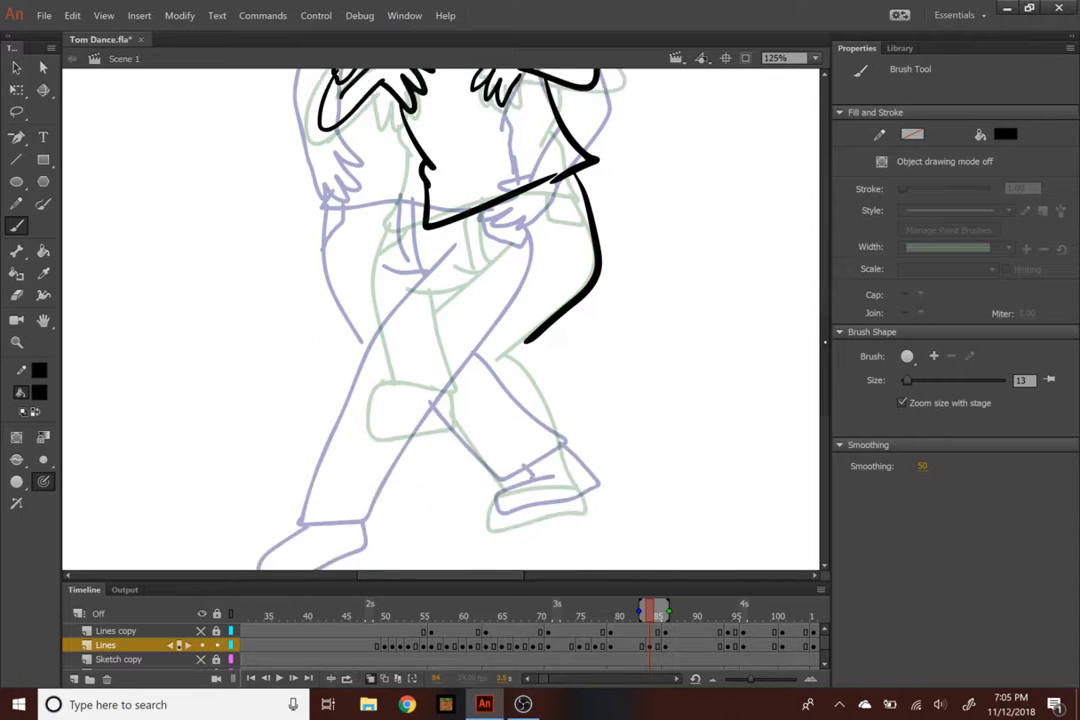
mouse_move(528, 288)
left_mouse_down()
mouse_move(603, 382)
mouse_move(550, 412)
mouse_move(505, 417)
left_mouse_up()
mouse_move(507, 196)
left_mouse_down()
mouse_move(430, 320)
mouse_move(505, 415)
mouse_move(492, 476)
mouse_move(578, 448)
mouse_move(592, 425)
left_mouse_up()
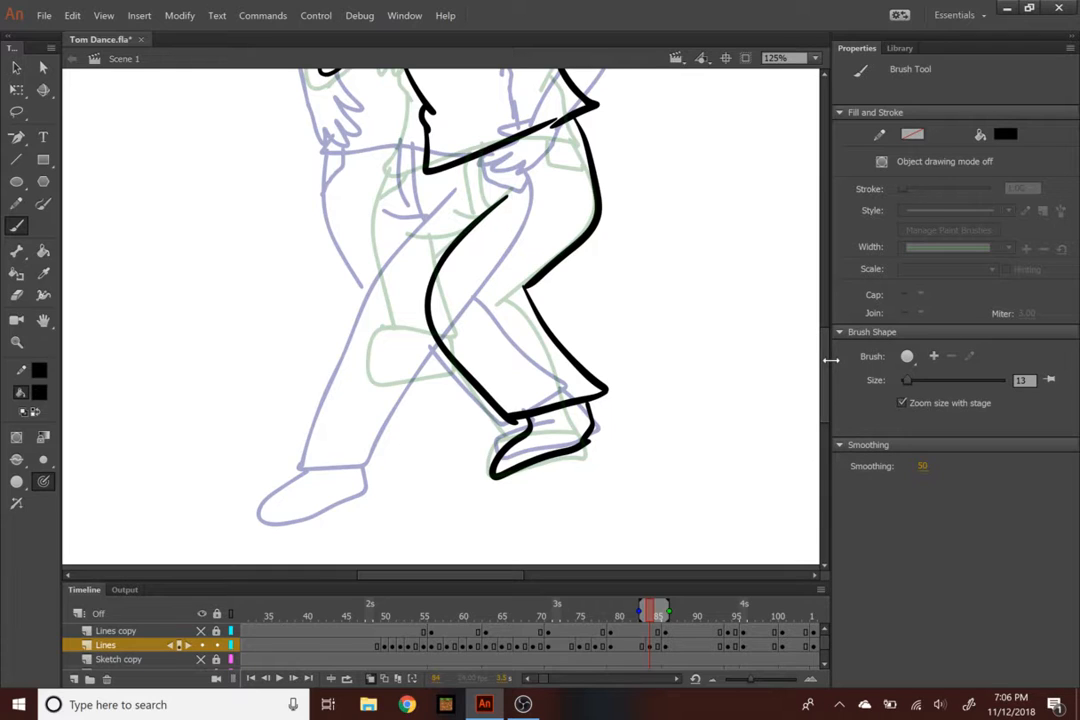
Draw the raised, bent leg with its crotch line and shoe beside the standing leg on frame 84
mouse_move(442, 172)
left_mouse_down()
mouse_move(387, 150)
mouse_move(370, 170)
mouse_move(353, 285)
left_mouse_up()
mouse_move(398, 218)
left_mouse_down()
mouse_move(410, 234)
mouse_move(463, 240)
left_mouse_up()
mouse_move(427, 312)
left_mouse_down()
mouse_move(332, 336)
mouse_move(426, 328)
left_mouse_up()
left_click_drag(360, 267, 363, 292)
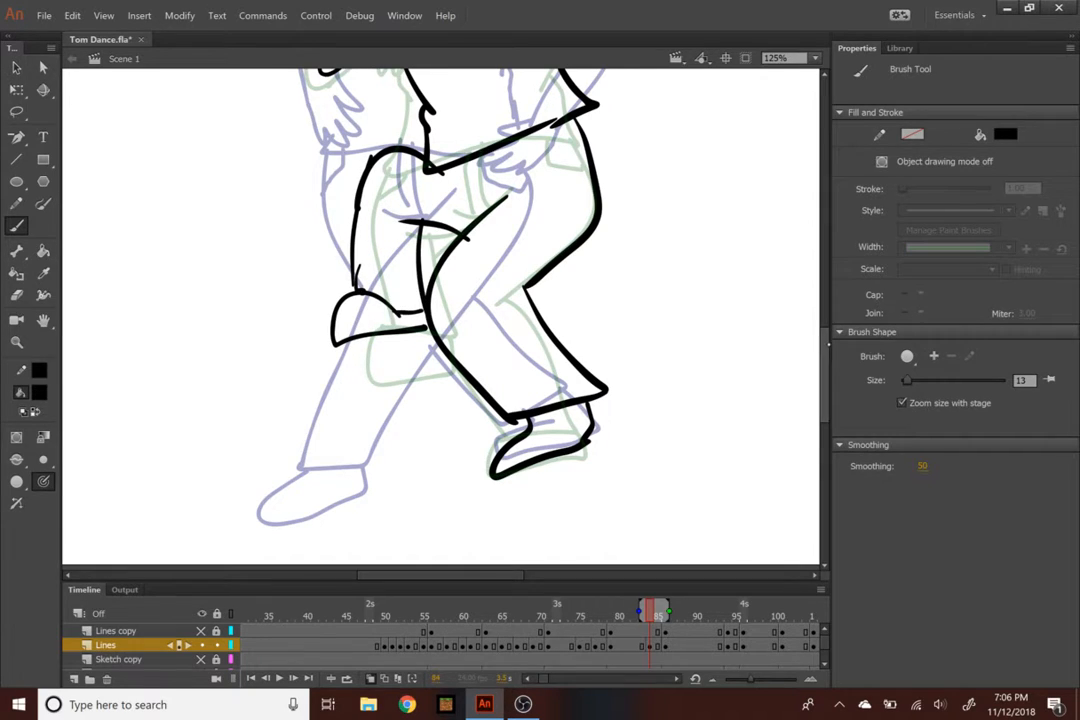
Add the trouser fly, the pocket and a small pointed fold under the shirt hem on frame 84
scroll(393, 311, "up", 3)
mouse_move(470, 233)
left_mouse_down()
mouse_move(471, 285)
mouse_move(488, 276)
left_mouse_up()
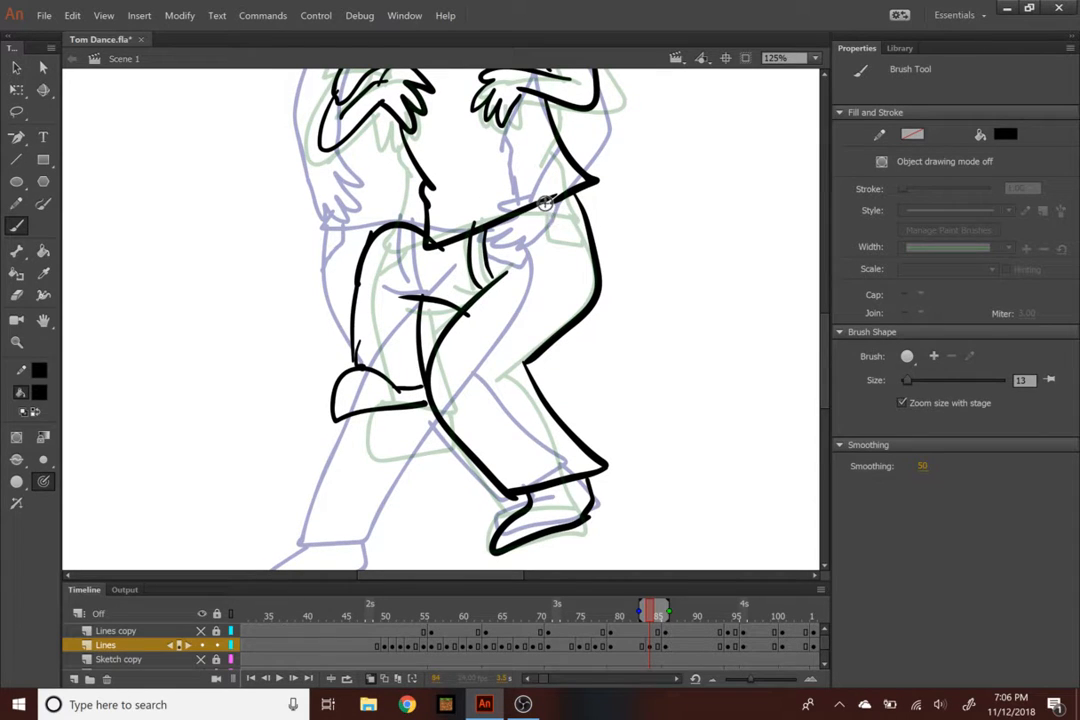
scroll(595, 229, "up", 4)
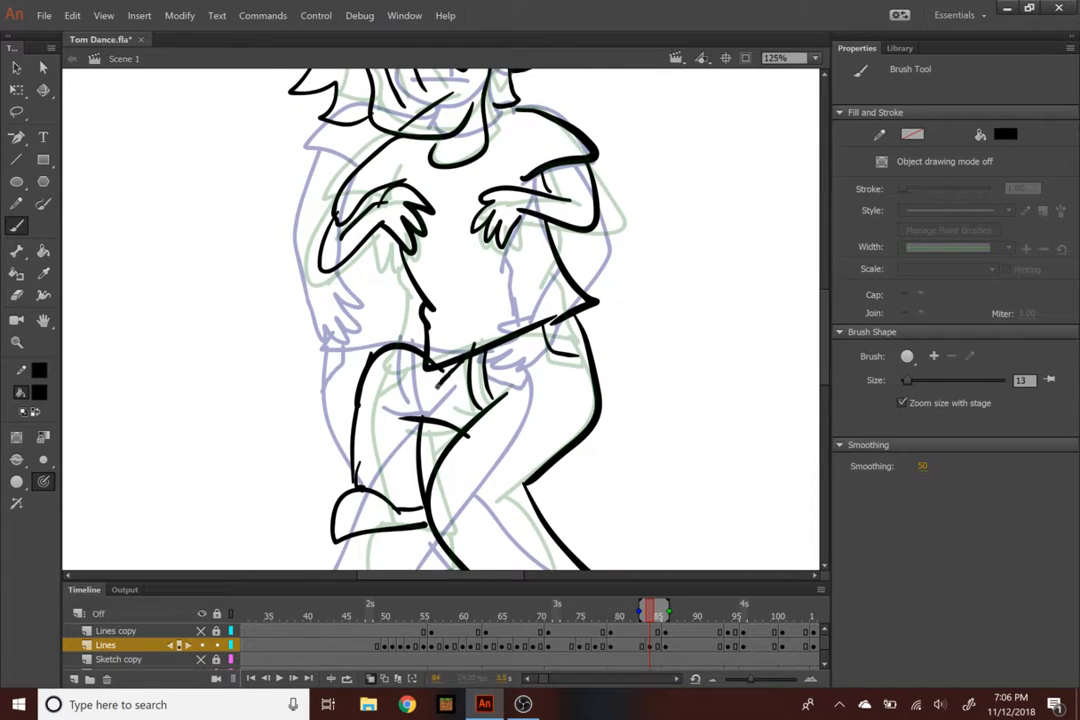
scroll(440, 320, "up", 4)
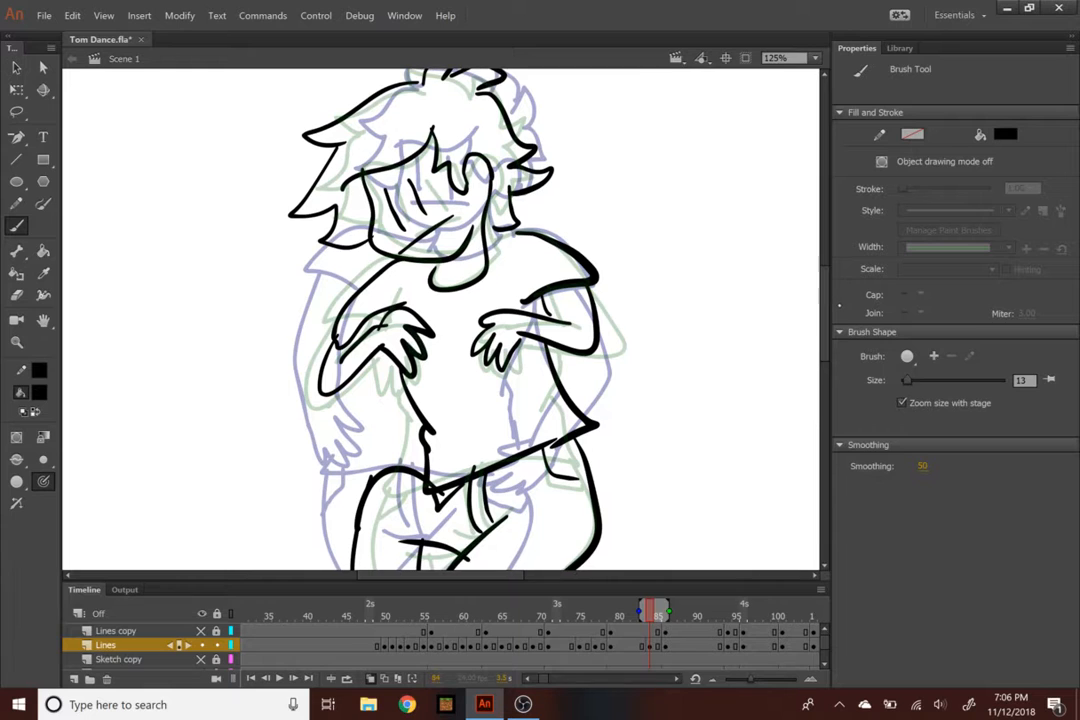
scroll(696, 240, "up", 2)
scroll(696, 240, "down", 2)
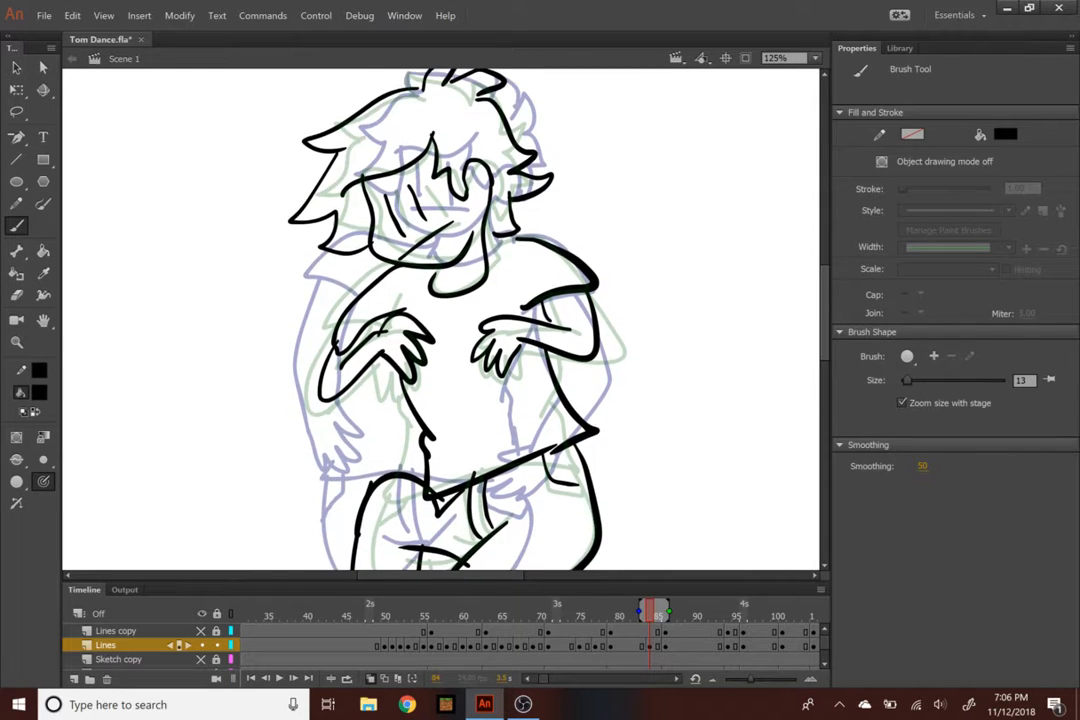
Play the animation back several times from around frame 70 to check how the frame 84 pose moves
key("ctrl+minus")
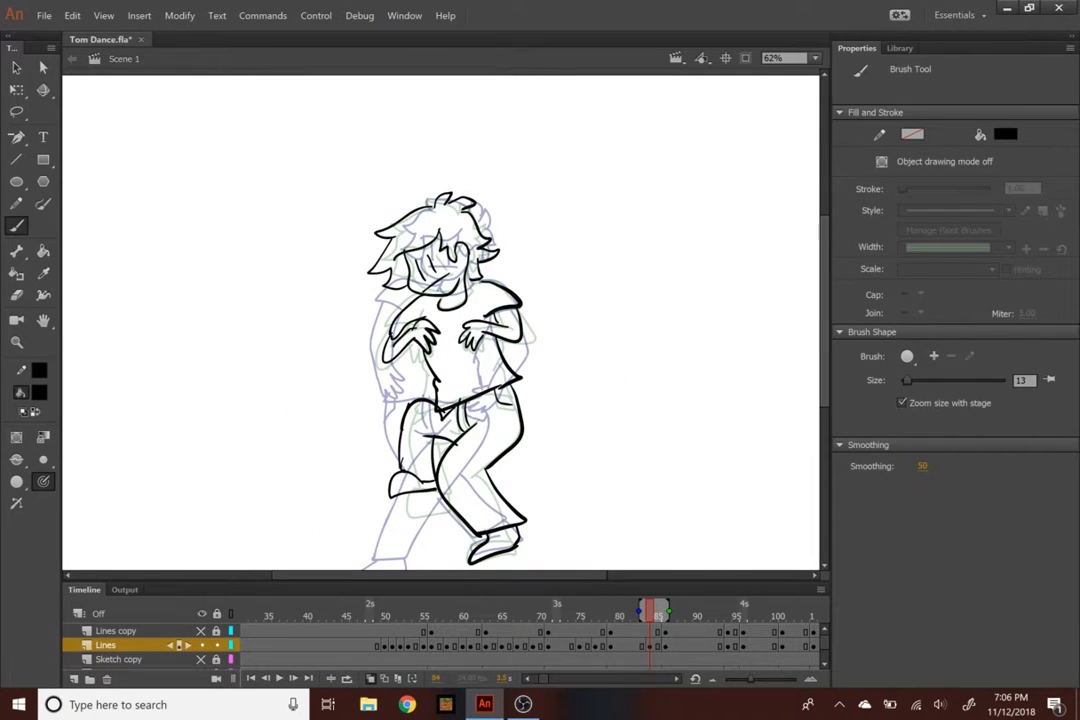
left_click_drag(651, 611, 515, 611)
key("Return")
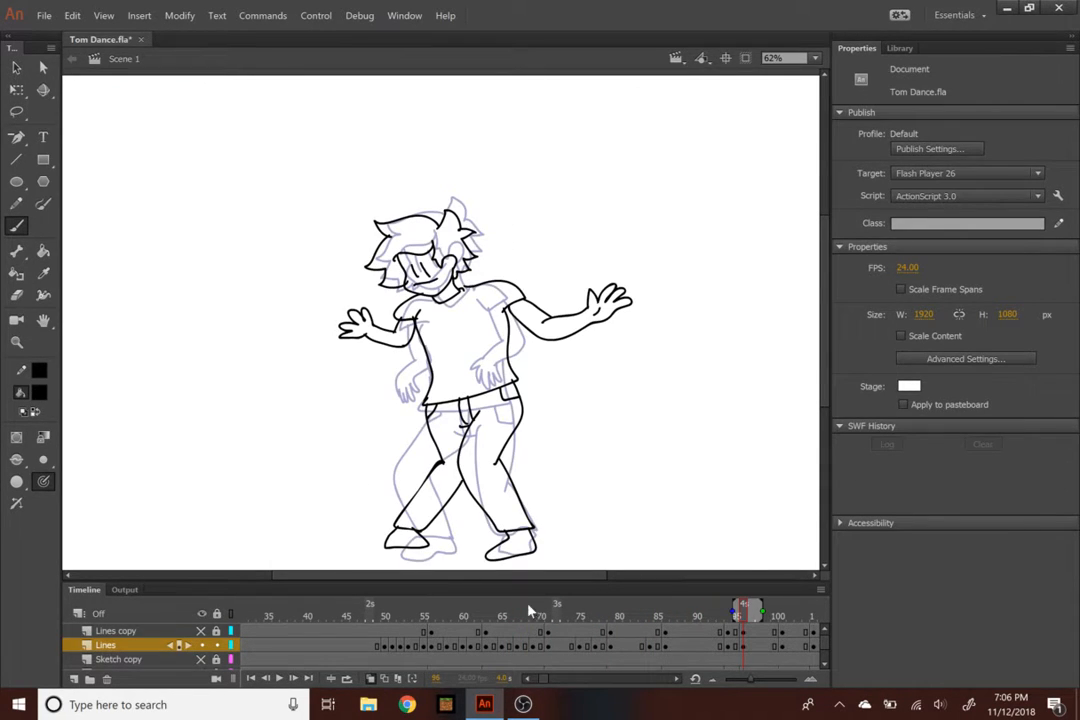
left_click(633, 611)
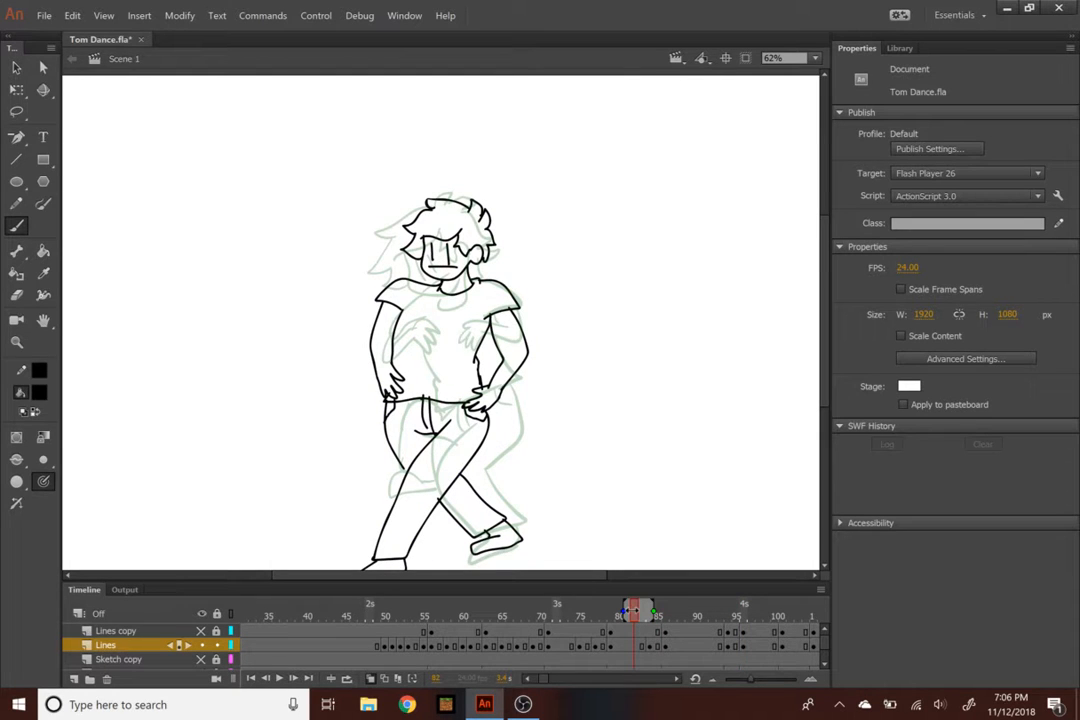
left_click_drag(633, 614, 550, 612)
key("Return")
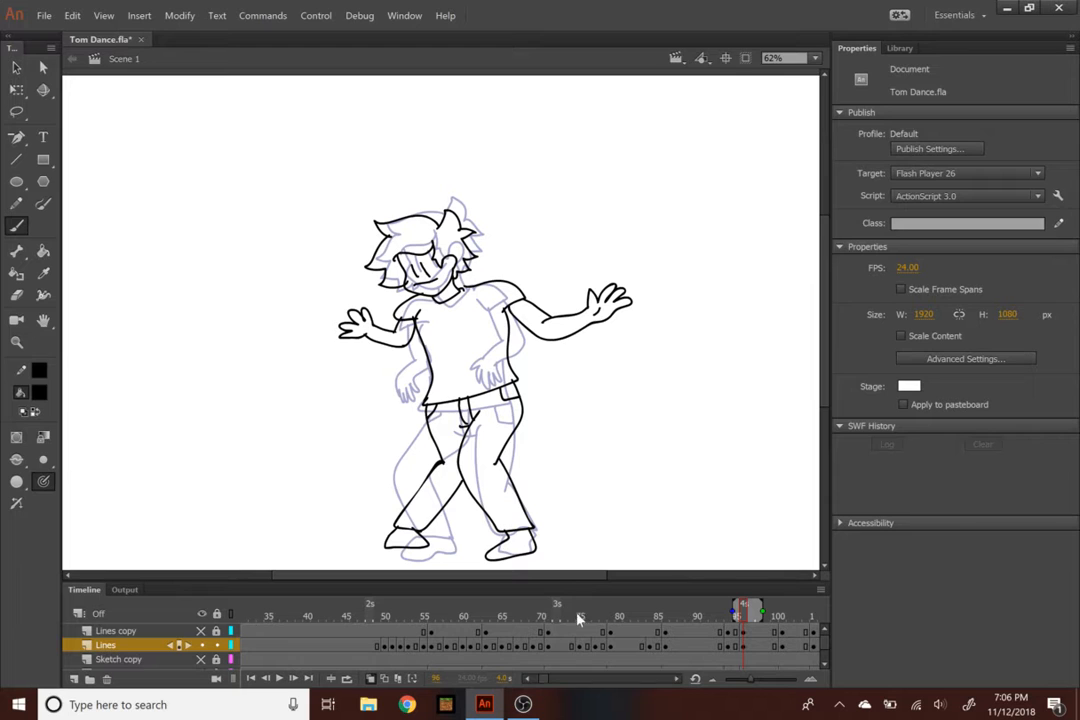
left_click_drag(641, 618, 559, 616)
key("Return")
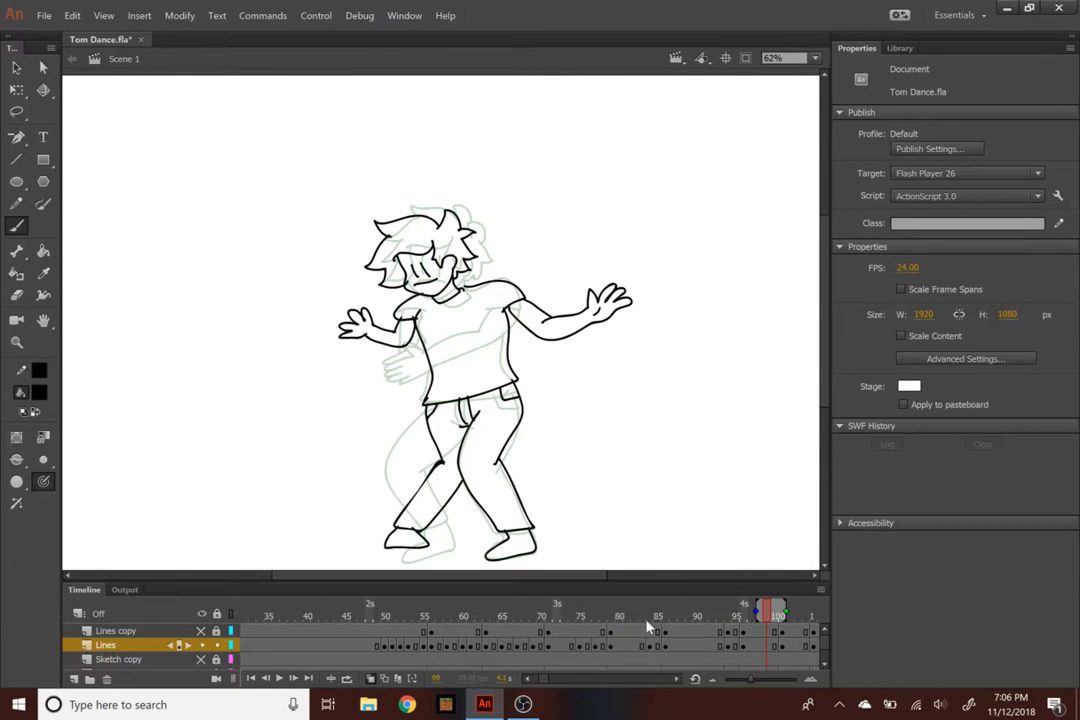
Insert a blank keyframe at frame 82 on the Lines layer
left_click(647, 617)
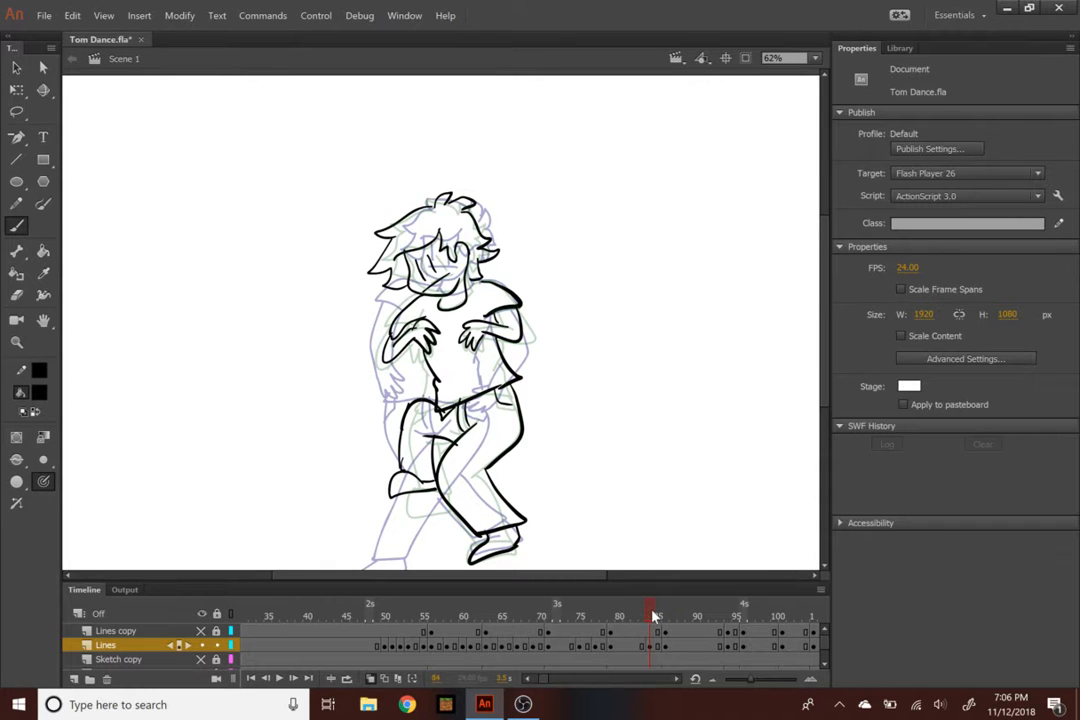
left_click_drag(653, 617, 637, 617)
left_click(637, 646)
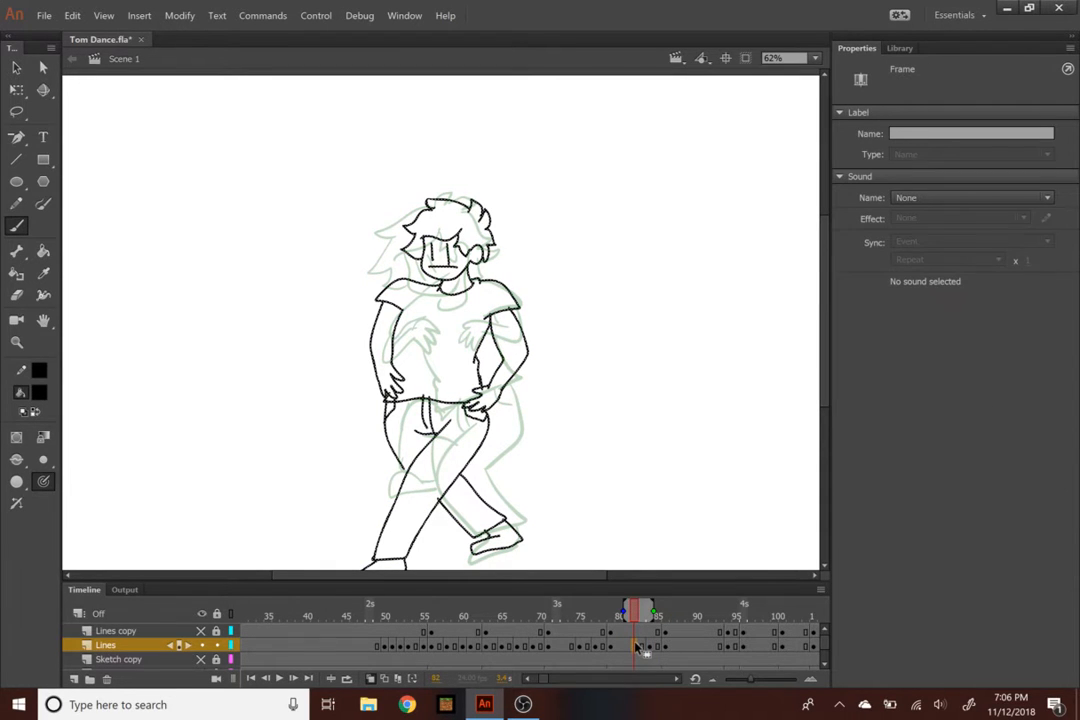
right_click(636, 647)
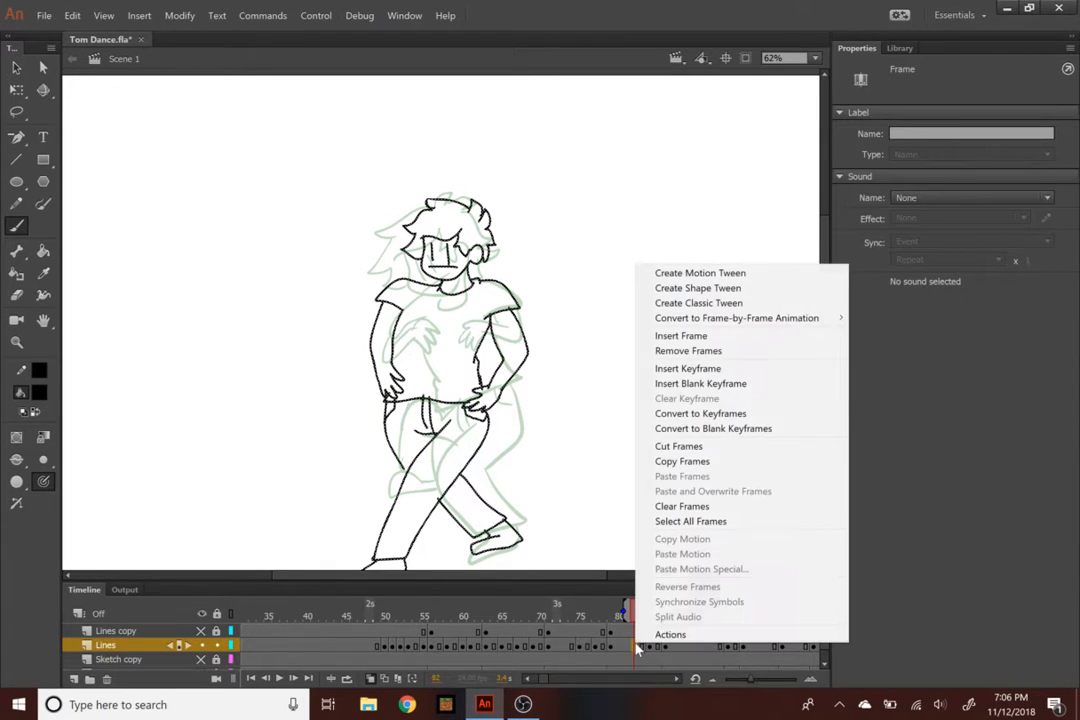
left_click(722, 385)
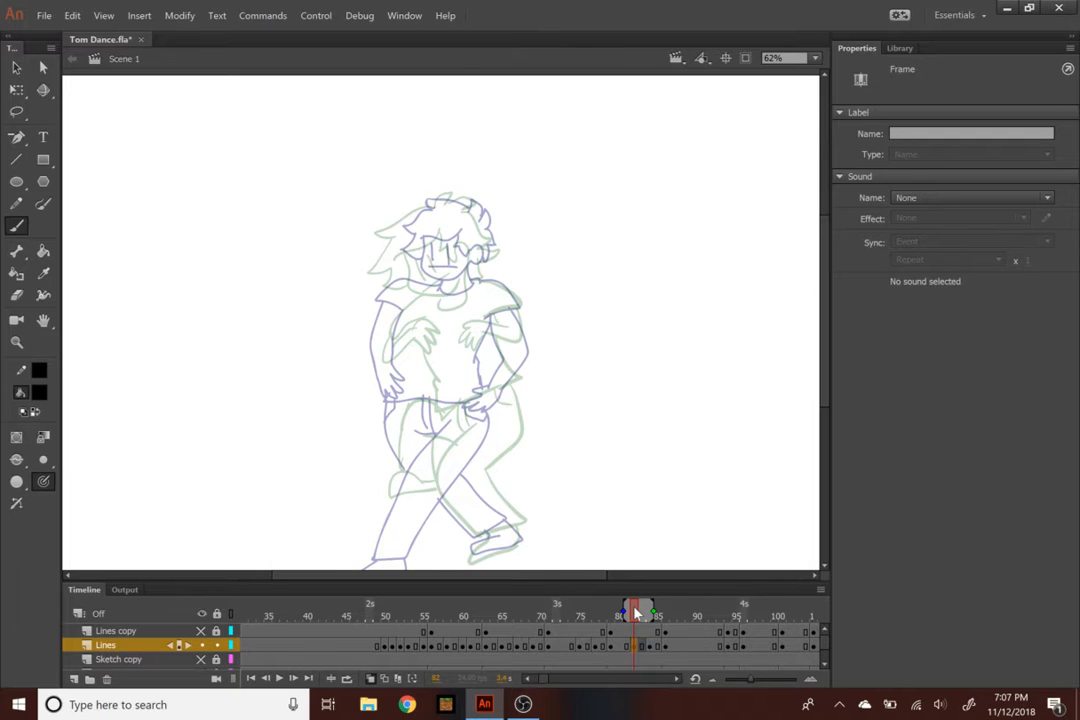
Draw the face on frame 82 with its jaw line, two slanted eyes, straight mouth and ear
key("ctrl+=")
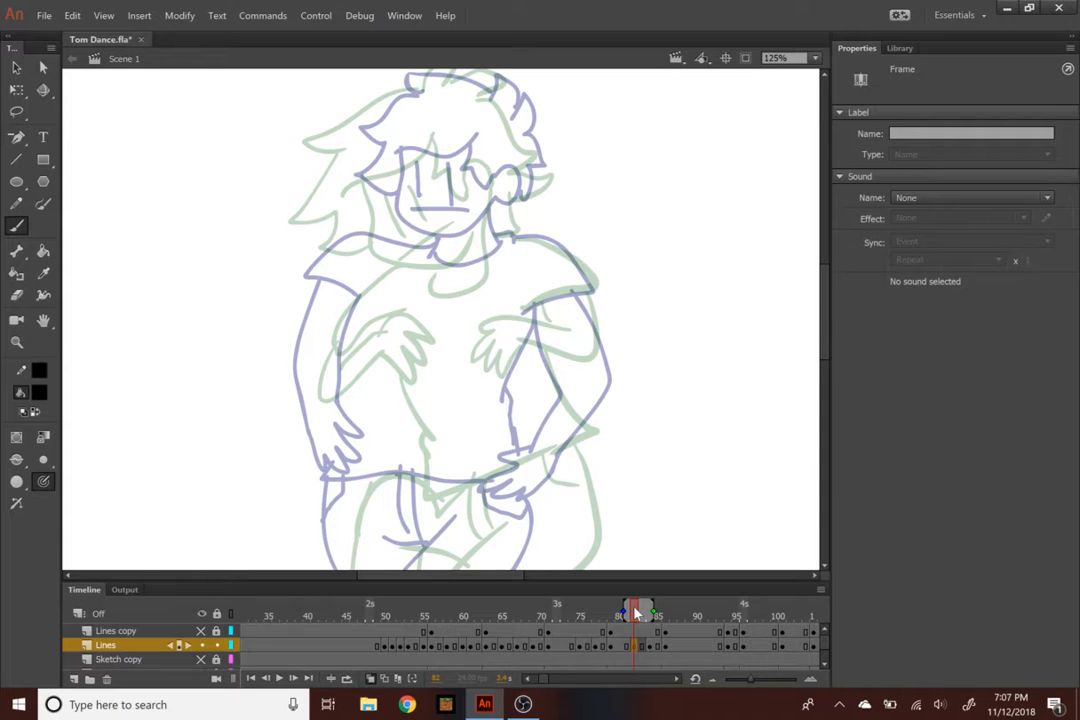
scroll(600, 311, "up", 4)
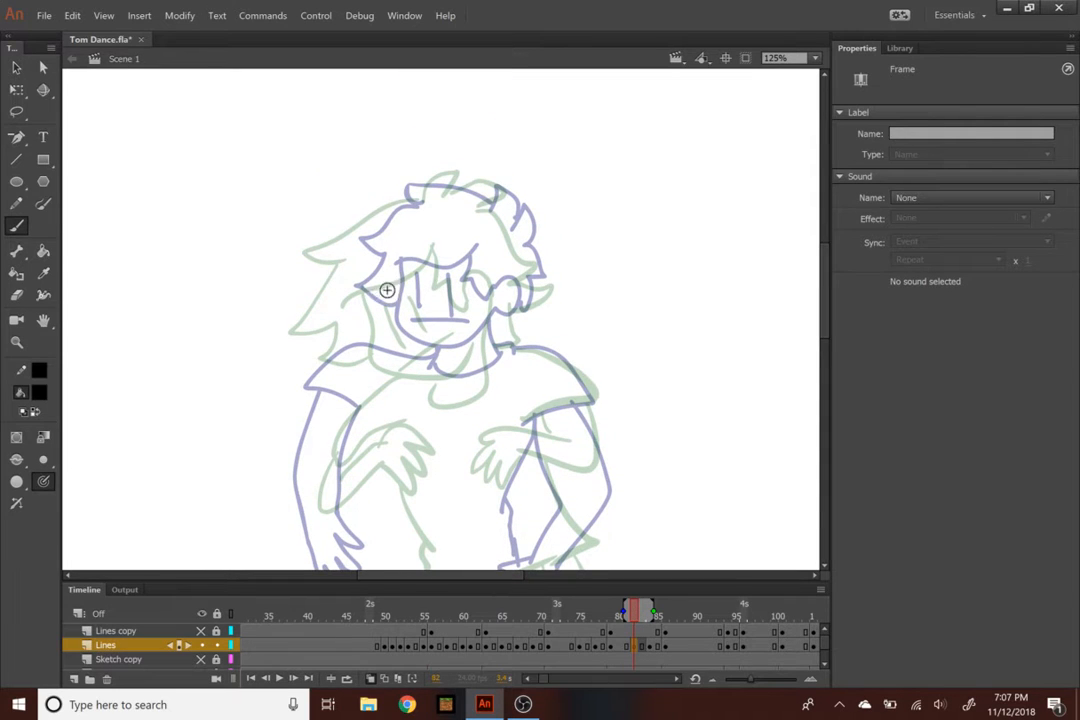
mouse_move(383, 265)
left_mouse_down()
mouse_move(386, 337)
mouse_move(474, 360)
mouse_move(483, 345)
left_mouse_up()
key("ctrl+=")
left_click_drag(350, 250, 378, 328)
left_click_drag(387, 222, 417, 302)
left_click_drag(370, 370, 478, 318)
mouse_move(508, 258)
left_mouse_down()
mouse_move(551, 218)
mouse_move(533, 294)
left_mouse_up()
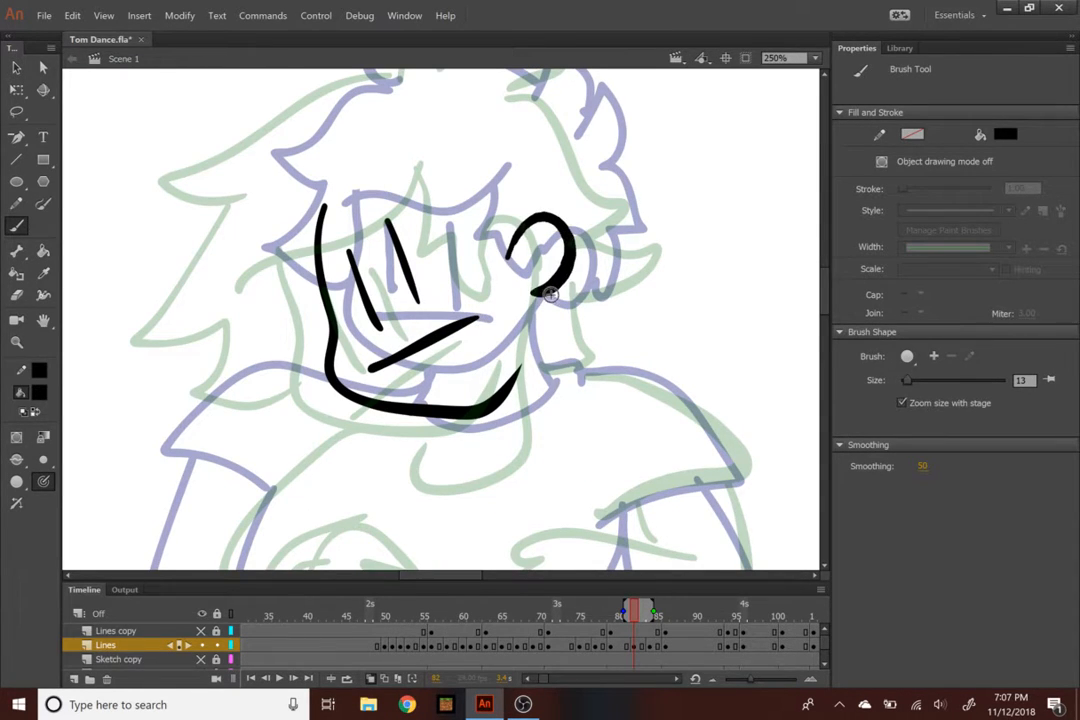
Draw the fringe and spiky hair outline on frame 82, plus the neck, collar and right-hand sleeve
mouse_move(490, 165)
left_mouse_down()
mouse_move(470, 212)
mouse_move(491, 282)
left_mouse_up()
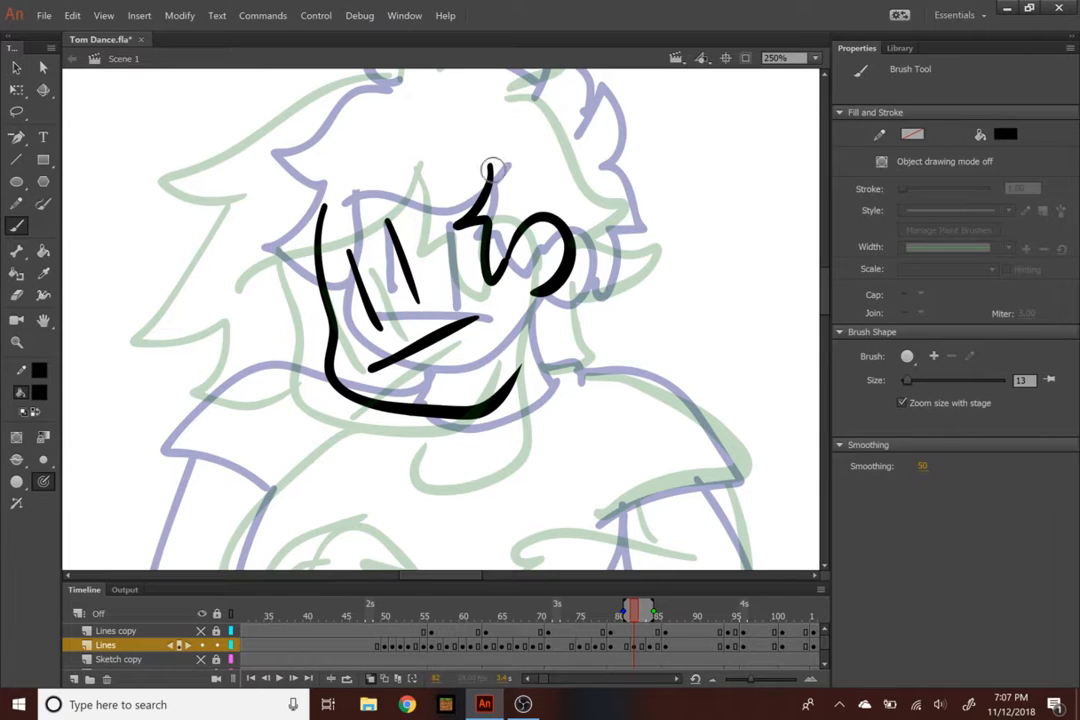
left_click_drag(501, 161, 290, 228)
key("ctrl+minus")
mouse_move(434, 210)
left_mouse_down()
mouse_move(329, 236)
mouse_move(364, 362)
left_mouse_up()
mouse_move(447, 202)
left_mouse_down()
mouse_move(441, 175)
mouse_move(463, 176)
left_mouse_up()
mouse_move(470, 208)
left_mouse_down()
mouse_move(482, 176)
mouse_move(526, 262)
mouse_move(520, 325)
mouse_move(501, 365)
mouse_move(595, 402)
mouse_move(527, 413)
left_mouse_up()
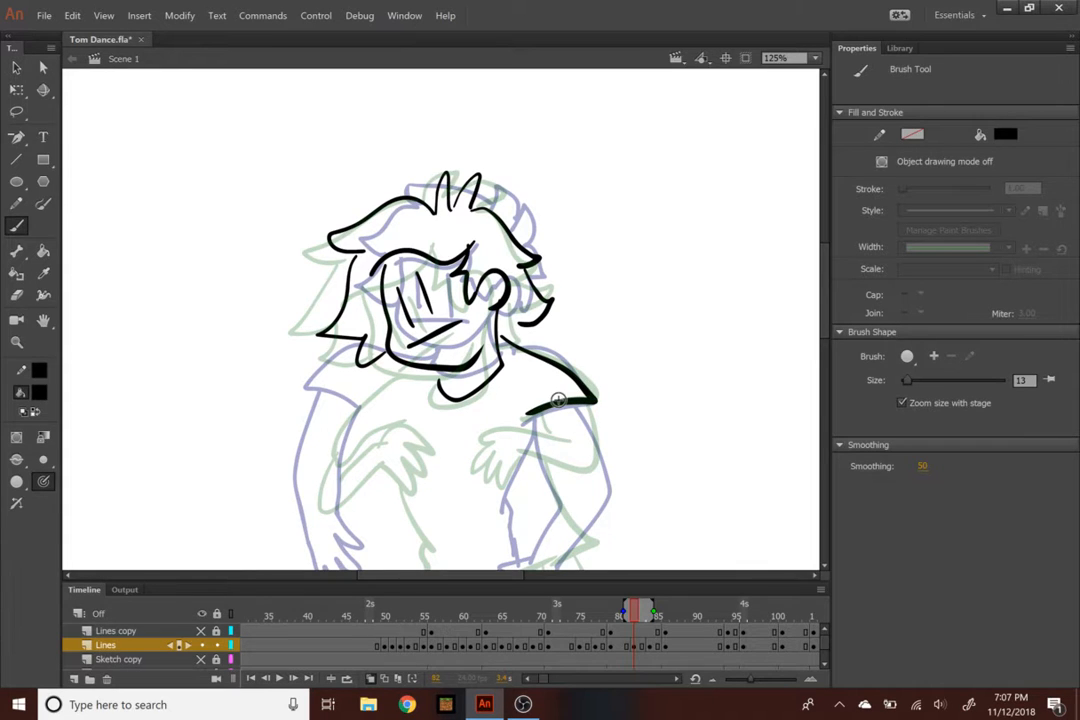
Draw the right-hand arm on frame 82, bent slightly at the elbow with the hand hanging near the waist
scroll(558, 400, "down", 5)
left_click_drag(527, 265, 488, 377)
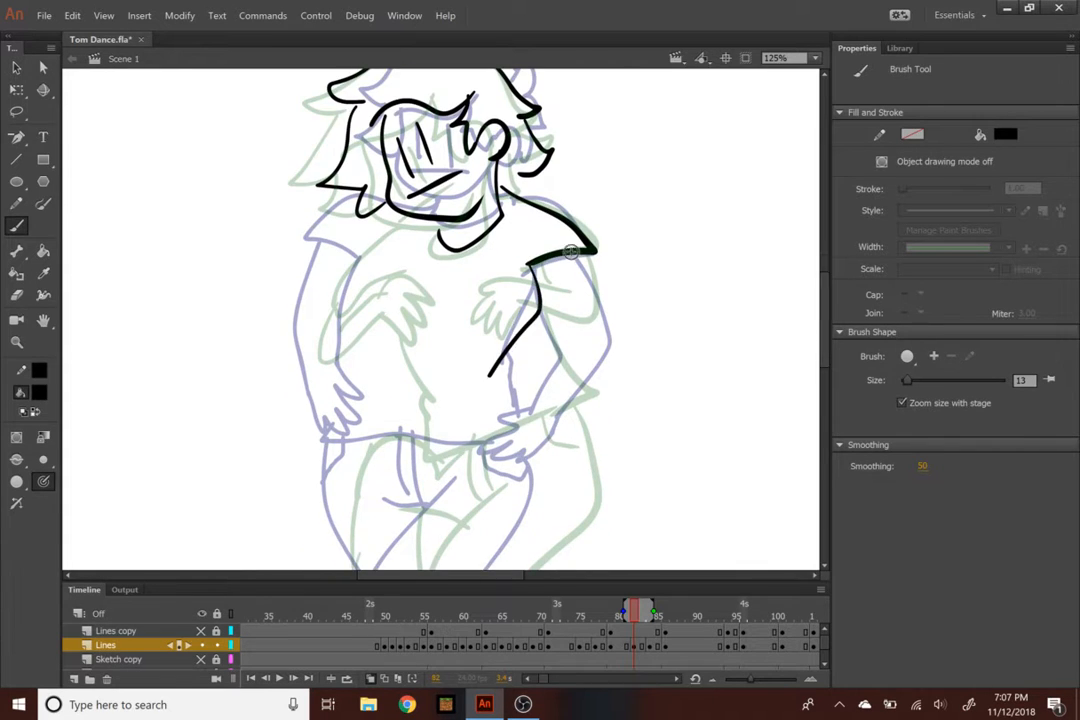
key("ctrl+z")
mouse_move(538, 264)
left_mouse_down()
mouse_move(543, 310)
mouse_move(494, 380)
left_mouse_up()
mouse_move(573, 262)
left_mouse_down()
mouse_move(523, 387)
mouse_move(489, 384)
left_mouse_up()
key("ctrl+z")
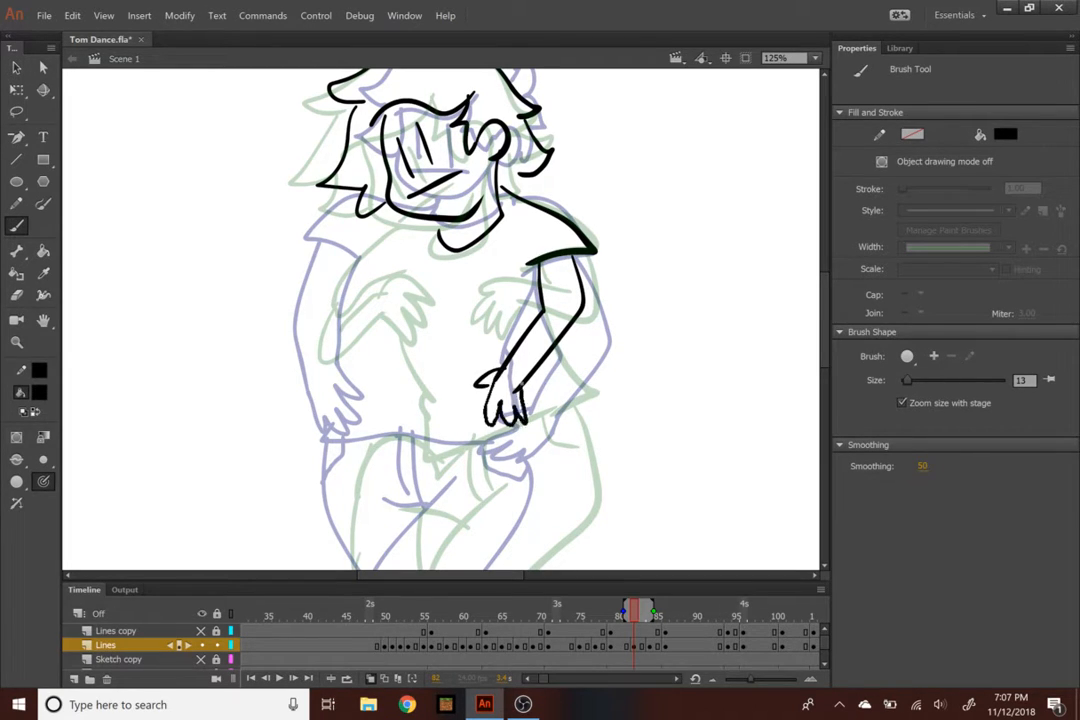
Draw the left-hand shoulder and sleeve on frame 82, with a first outer arm line and hand below it
mouse_move(395, 218)
left_mouse_down()
mouse_move(317, 272)
mouse_move(386, 278)
left_mouse_up()
left_click_drag(318, 276, 328, 362)
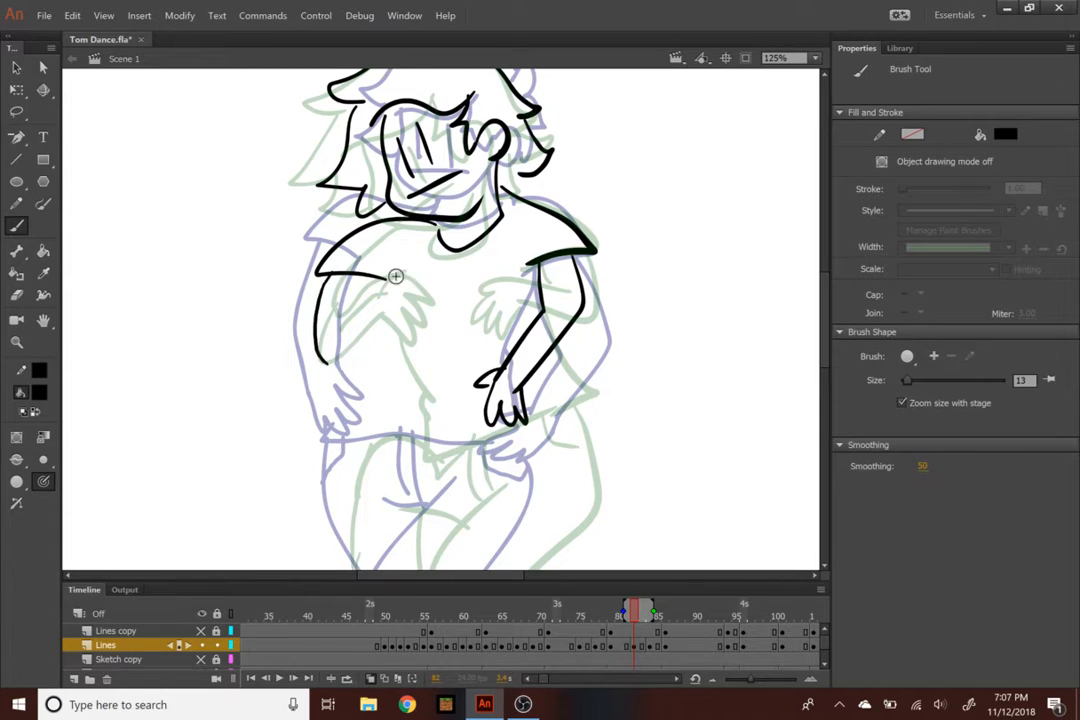
left_click_drag(382, 288, 430, 324)
key("ctrl+z")
mouse_move(373, 291)
left_mouse_down()
mouse_move(420, 302)
mouse_move(403, 305)
mouse_move(414, 345)
mouse_move(373, 353)
left_mouse_up()
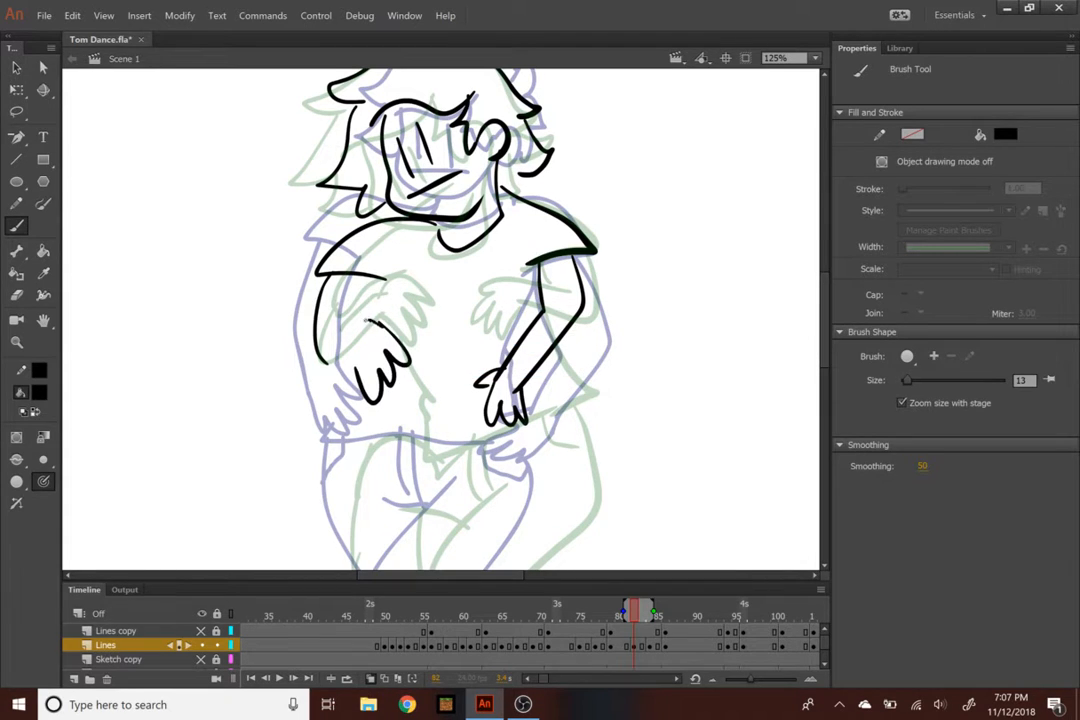
Try lines joining the left-hand sleeve to the hand on frame 82, and undo them together with the hand and outer arm strokes
left_click_drag(381, 276, 378, 330)
key("ctrl+z")
left_click_drag(325, 282, 351, 364)
key("ctrl+z")
key("ctrl+z")
key("ctrl+z")
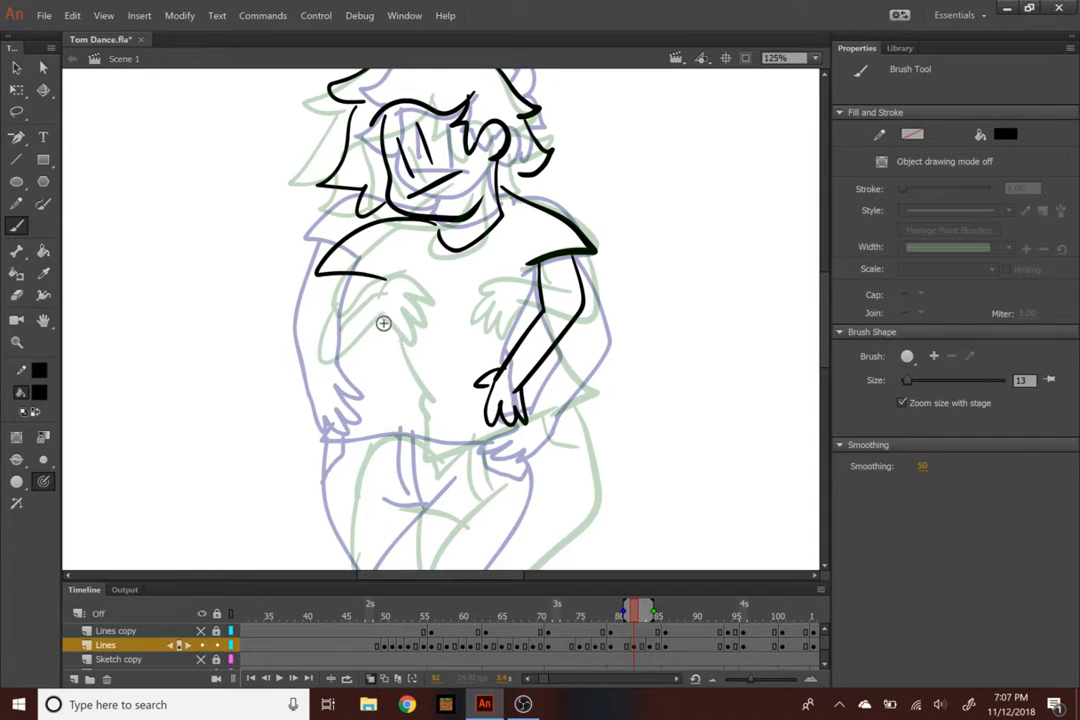
Redraw the left-hand arm and hand below the sleeve on frame 82, and start the torso side line
key("ctrl+y")
key("ctrl+y")
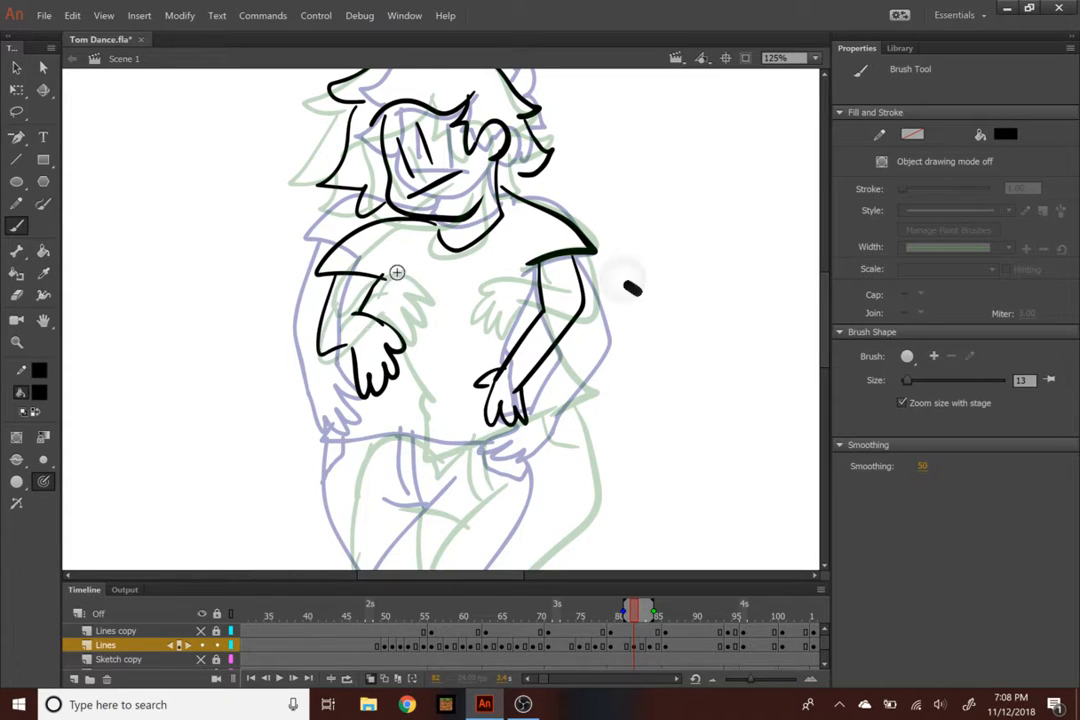
left_click_drag(381, 276, 378, 312)
left_click_drag(339, 274, 350, 352)
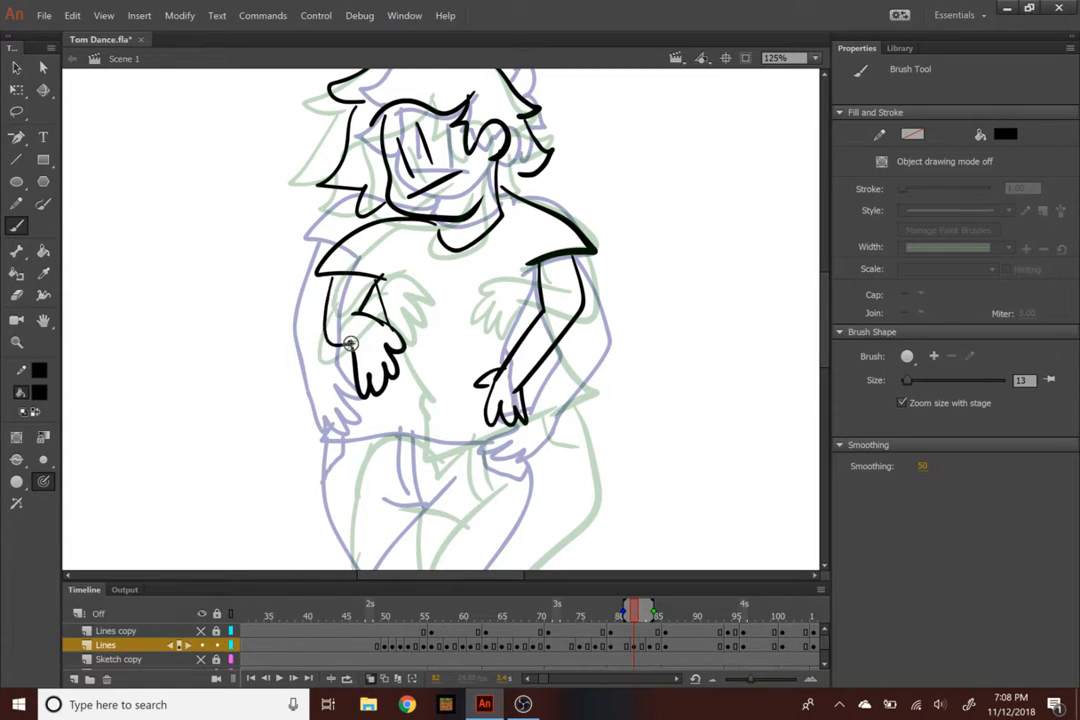
Draw the shirt's lower sides and nearly straight hem behind the two hands on frame 82
left_click_drag(372, 438, 515, 428)
key("ctrl+z")
key("ctrl+z")
mouse_move(380, 407)
left_mouse_down()
mouse_move(518, 423)
mouse_move(526, 354)
left_mouse_up()
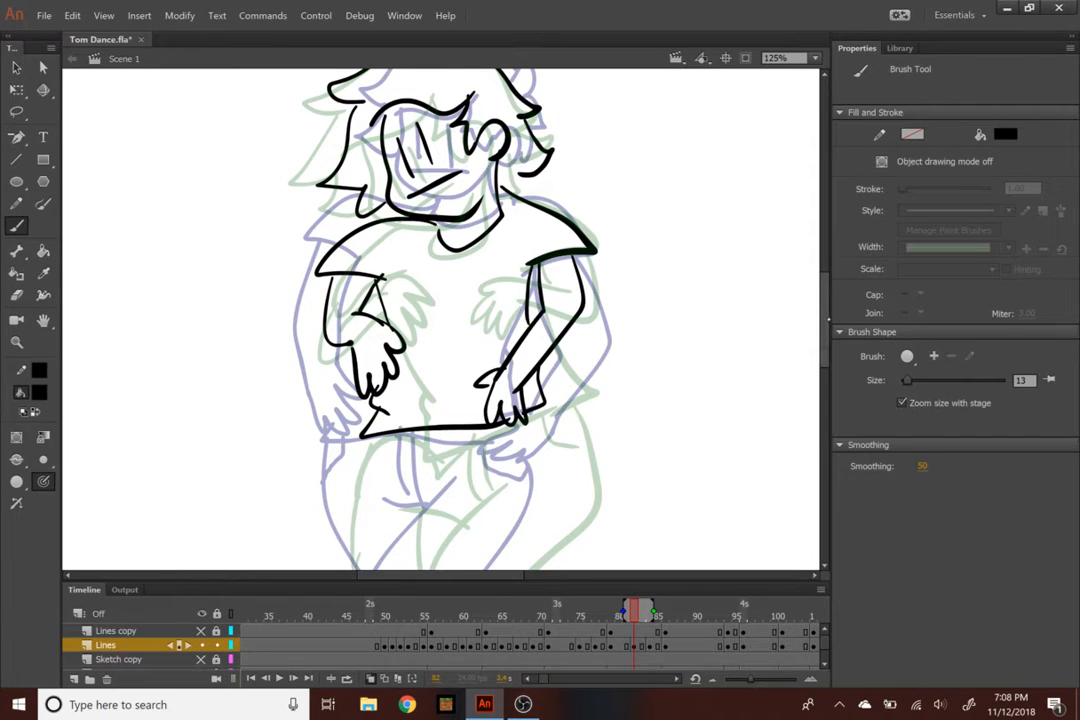
scroll(529, 323, "down", 5)
scroll(800, 390, "down", 3, "ctrl")
scroll(450, 320, "up", 3, "ctrl")
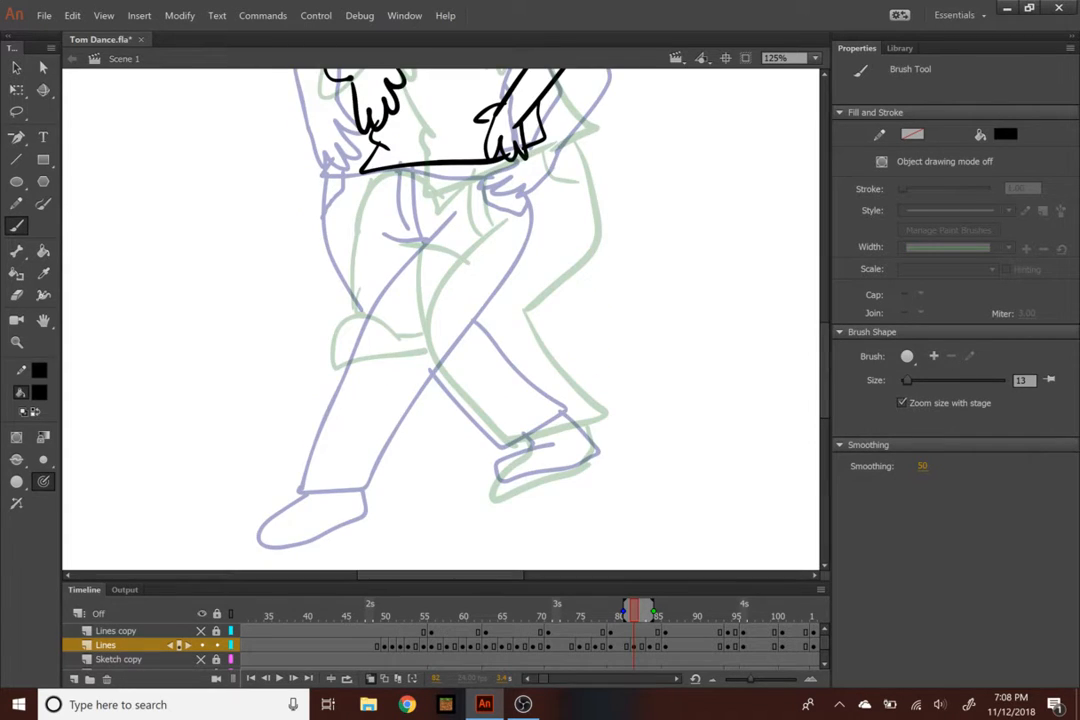
Draw both trouser legs below the shirt hem and the left-hand shoe on frame 82
mouse_move(549, 152)
left_mouse_down()
mouse_move(499, 352)
mouse_move(518, 412)
mouse_move(479, 444)
mouse_move(452, 447)
left_mouse_up()
left_click_drag(453, 222, 447, 446)
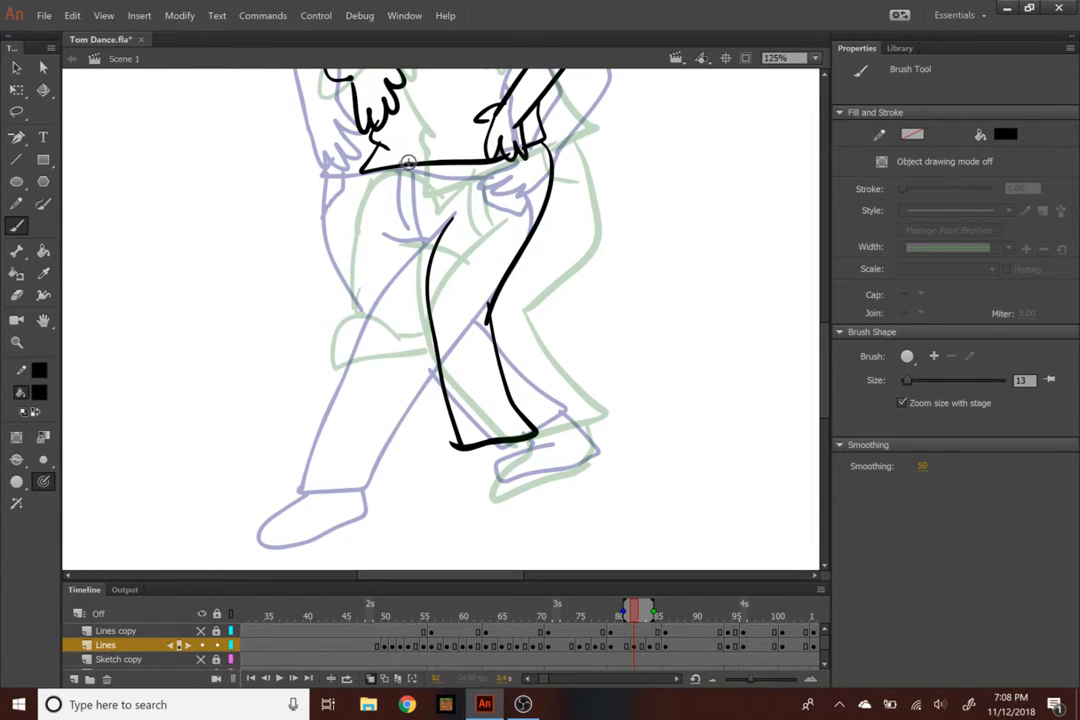
mouse_move(394, 172)
left_mouse_down()
mouse_move(326, 350)
mouse_move(342, 390)
left_mouse_up()
mouse_move(429, 273)
left_mouse_down()
mouse_move(394, 388)
mouse_move(400, 410)
left_mouse_up()
key("ctrl+z")
left_click_drag(330, 342, 358, 415)
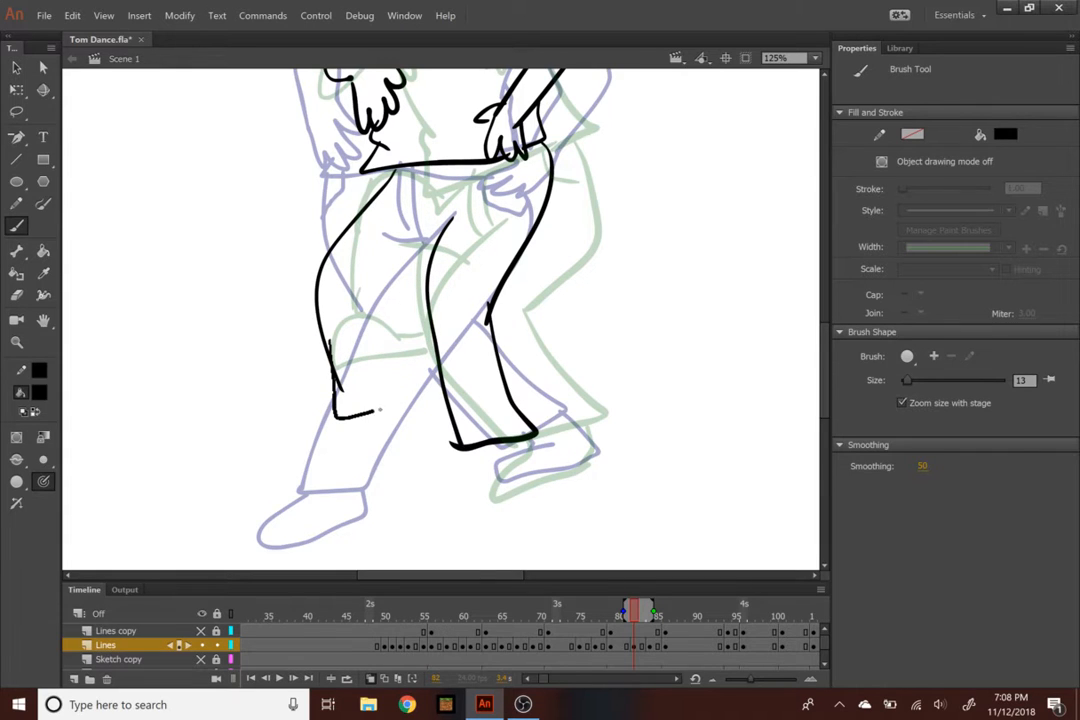
mouse_move(440, 265)
left_mouse_down()
mouse_move(395, 397)
mouse_move(318, 442)
mouse_move(360, 457)
mouse_move(411, 429)
mouse_move(399, 400)
left_mouse_up()
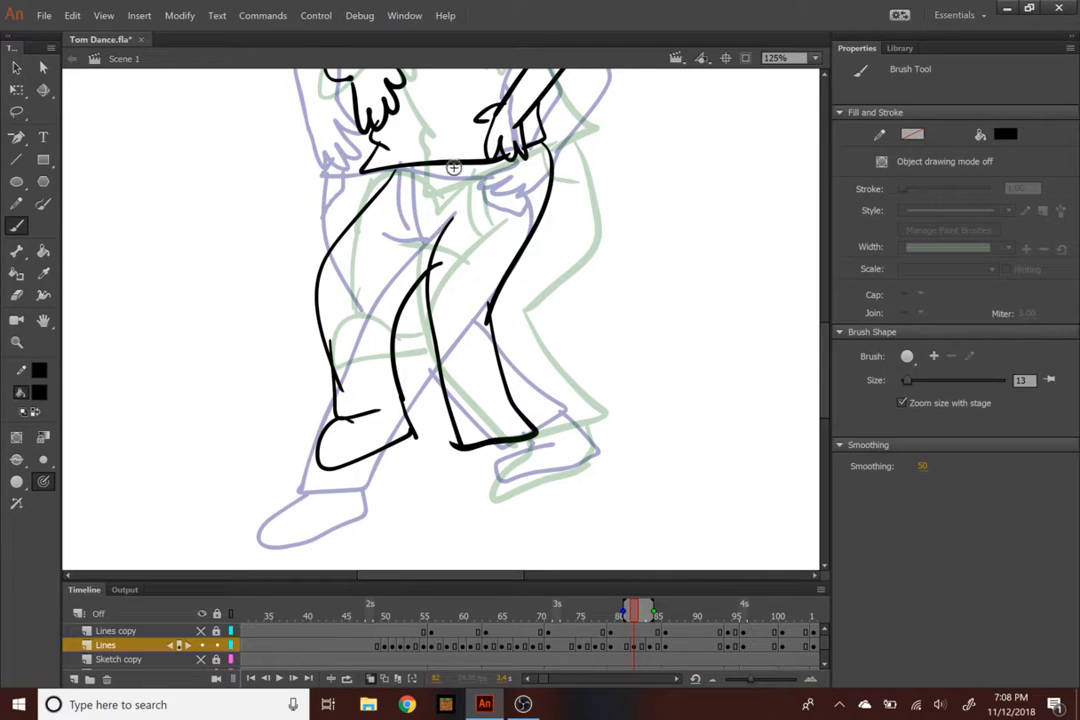
Try shoe shapes under the right-hand trouser leg on frame 82 and undo them
left_click_drag(482, 447, 490, 497)
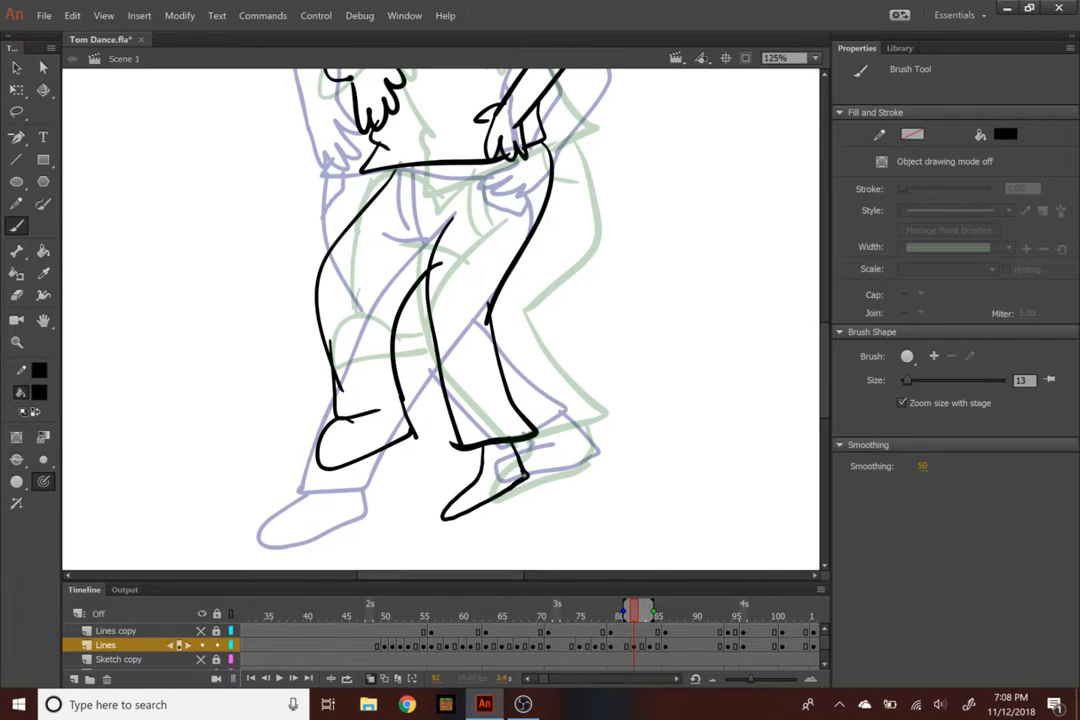
key("ctrl+z")
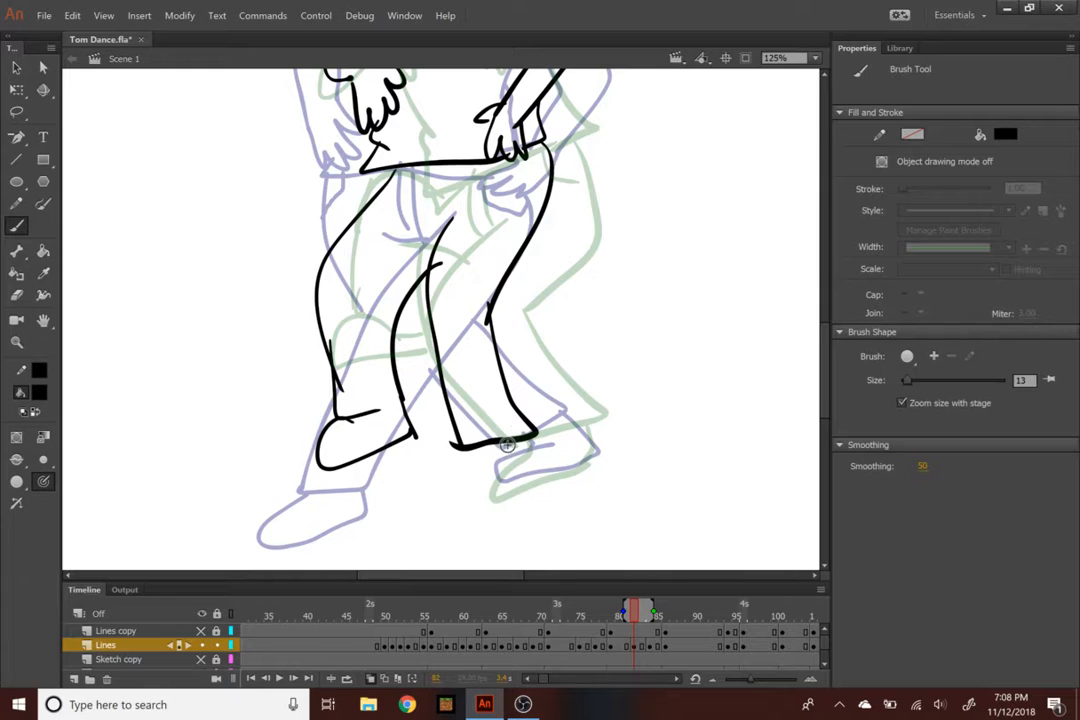
left_click_drag(482, 450, 508, 492)
left_click_drag(525, 450, 508, 490)
key("ctrl+z")
key("ctrl+z")
mouse_move(470, 452)
left_mouse_down()
mouse_move(440, 490)
mouse_move(523, 482)
mouse_move(422, 495)
left_mouse_up()
key("ctrl+z")
key("ctrl+z")
Draw the right-hand shoe and the trouser fly lines below the shirt hem on frame 82
mouse_move(473, 465)
left_mouse_down()
mouse_move(440, 476)
mouse_move(458, 492)
mouse_move(519, 444)
mouse_move(467, 454)
left_mouse_up()
mouse_move(434, 169)
left_mouse_down()
mouse_move(431, 235)
mouse_move(451, 230)
left_mouse_up()
key("ctrl+minus")
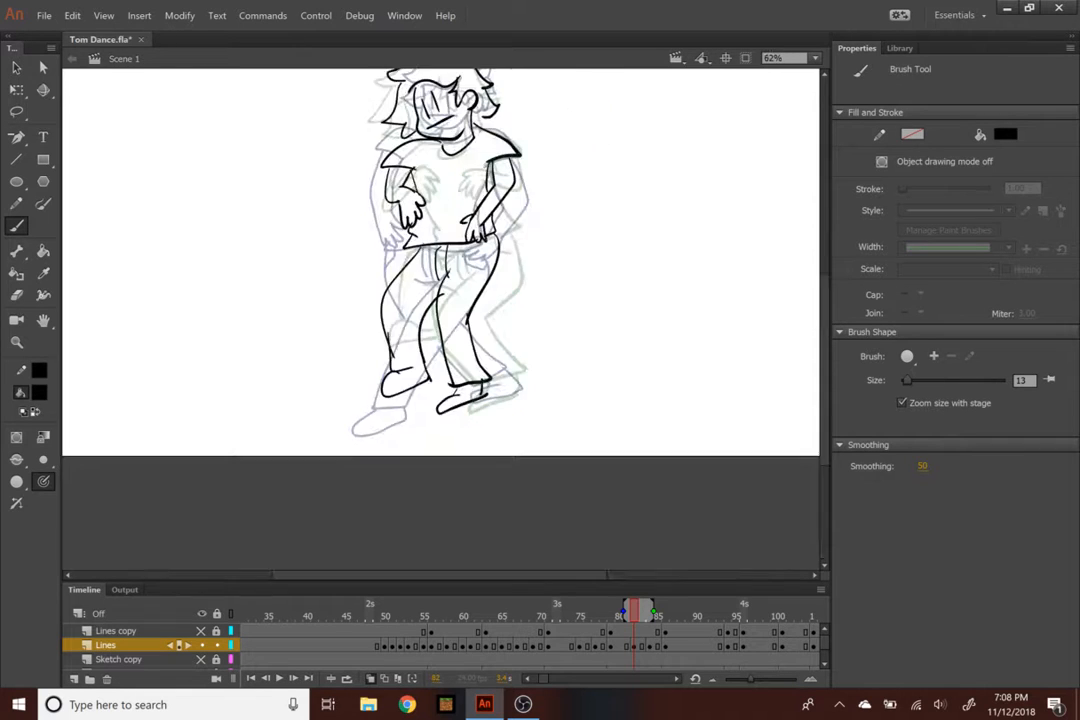
Play back the dance animation twice to check the motion of the inked in-between frames
mouse_move(585, 648)
left_mouse_down()
mouse_move(550, 616)
mouse_move(417, 622)
left_mouse_up()
key("Return")
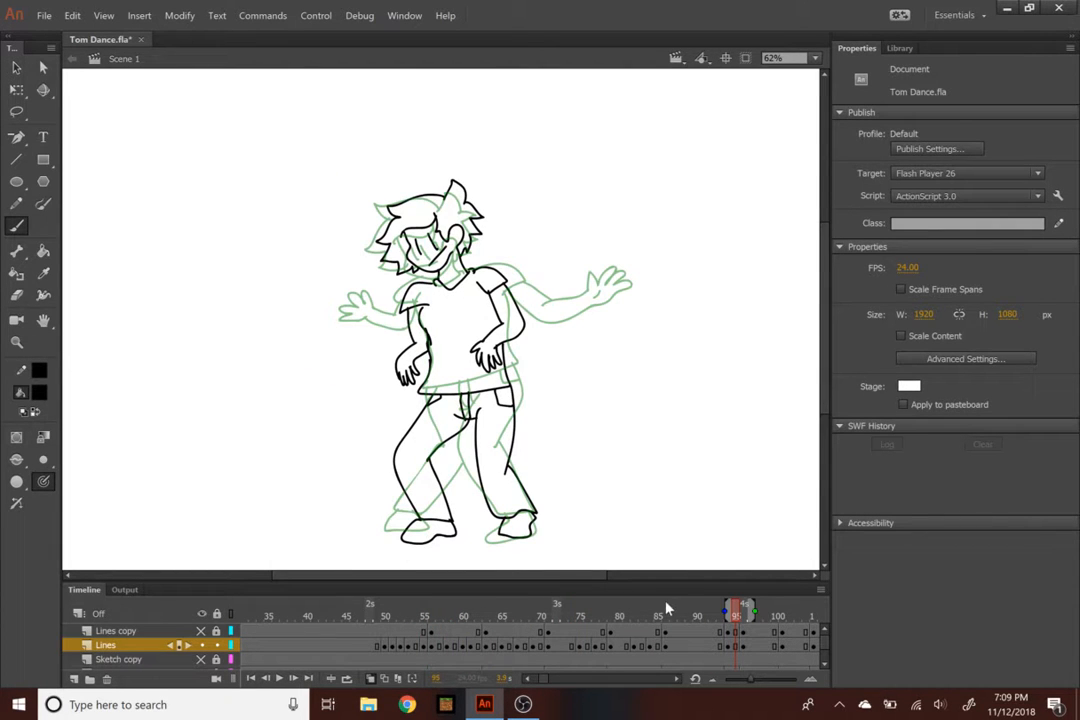
left_click(520, 612)
key("Return")
Insert a blank keyframe at frame 92 on the Lines layer
left_click_drag(738, 608, 713, 607)
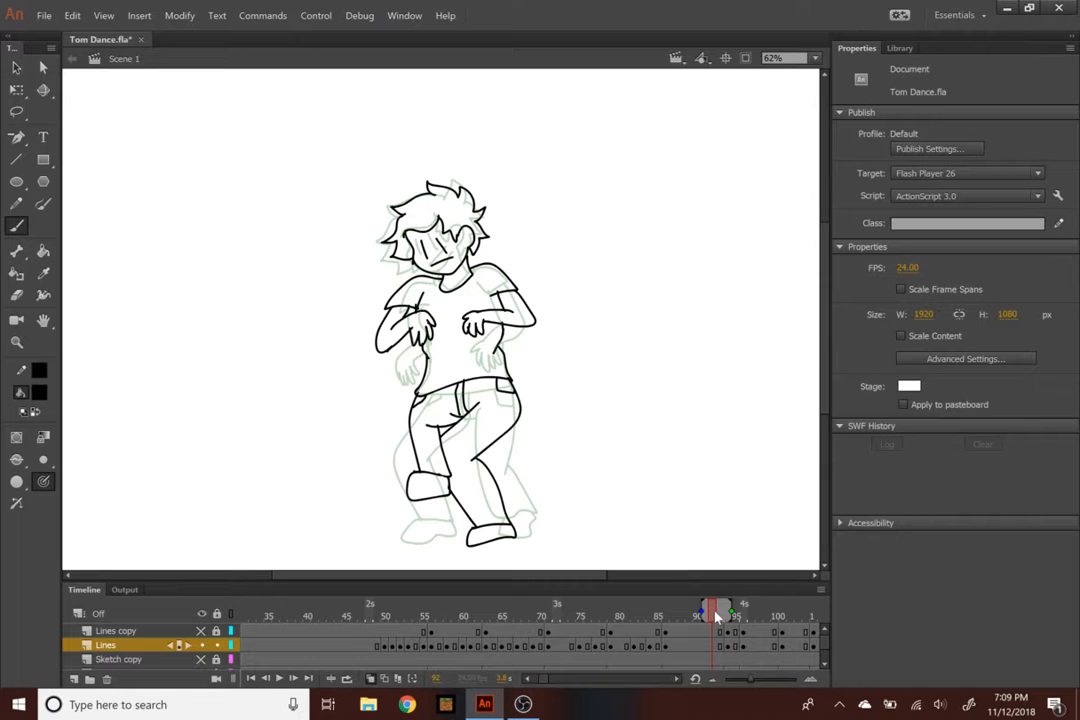
left_click(715, 651)
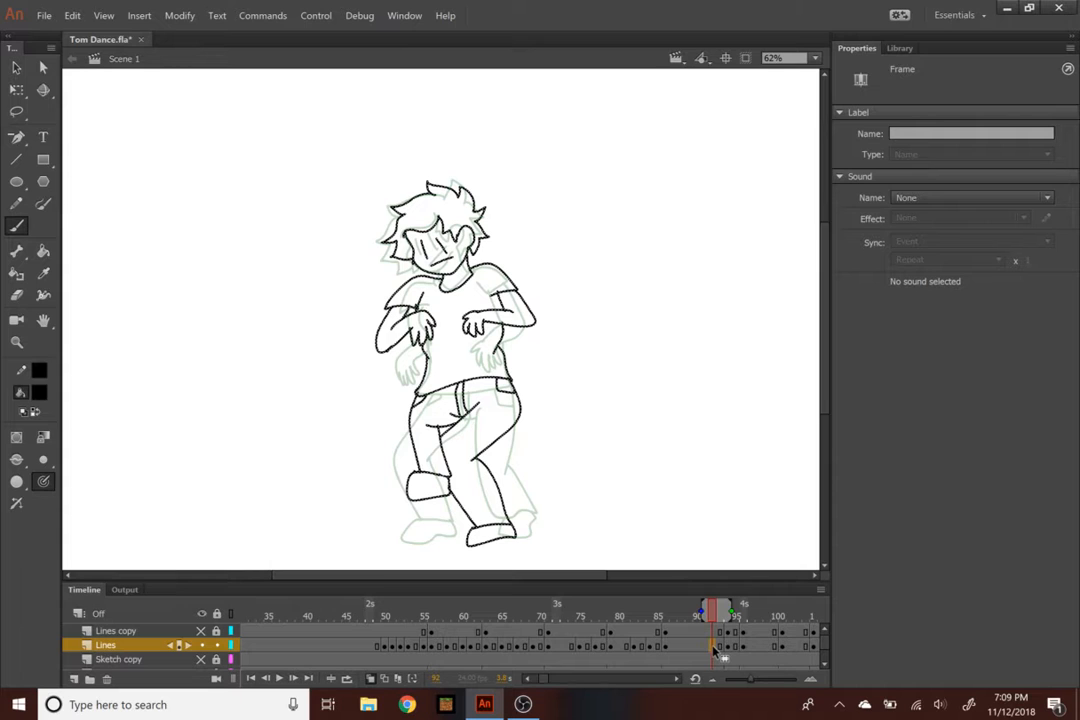
right_click(715, 651)
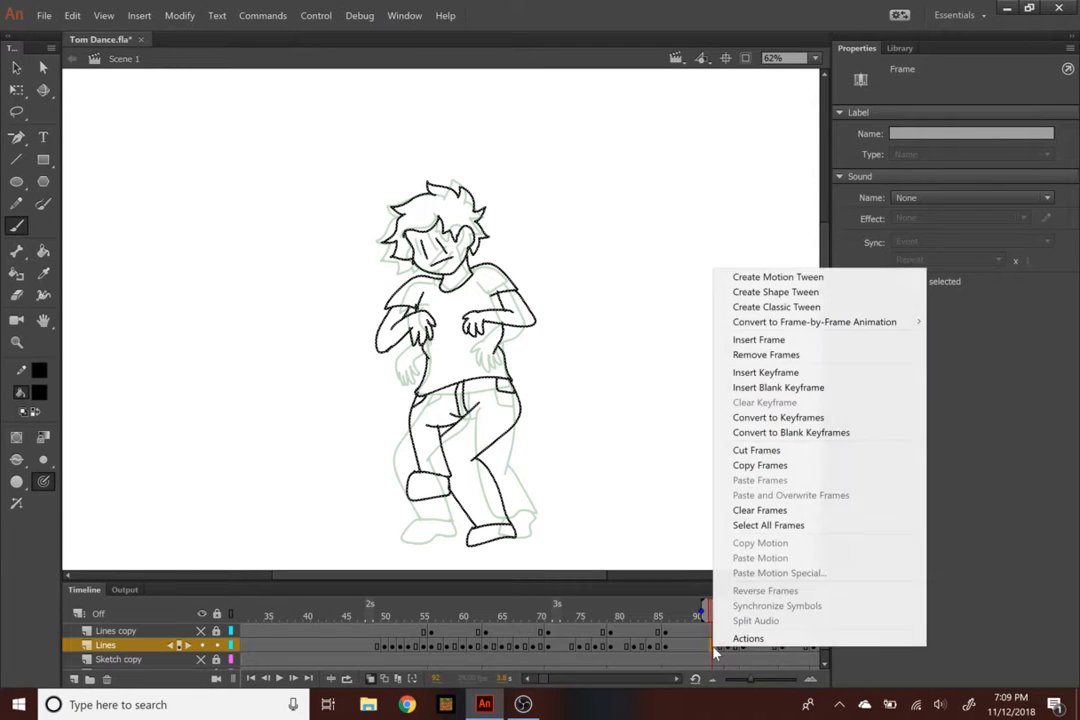
left_click(850, 389)
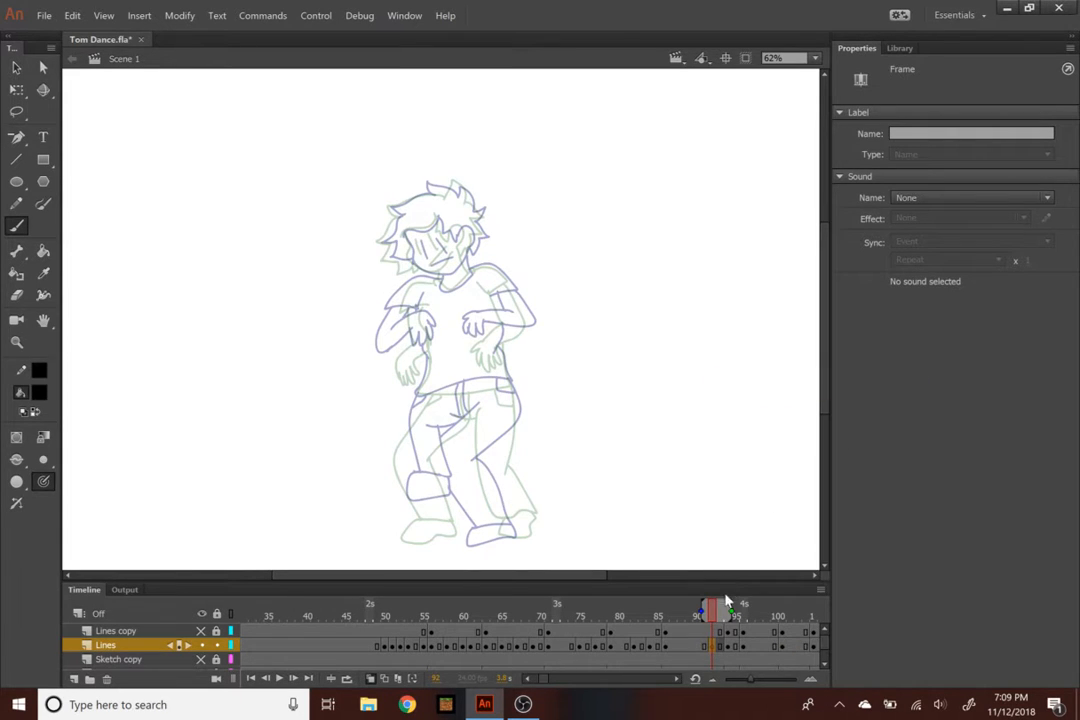
Draw the face outline, eyes, mouth, ear and fringe on frame 92 between the onion-skinned poses
key("ctrl+equal")
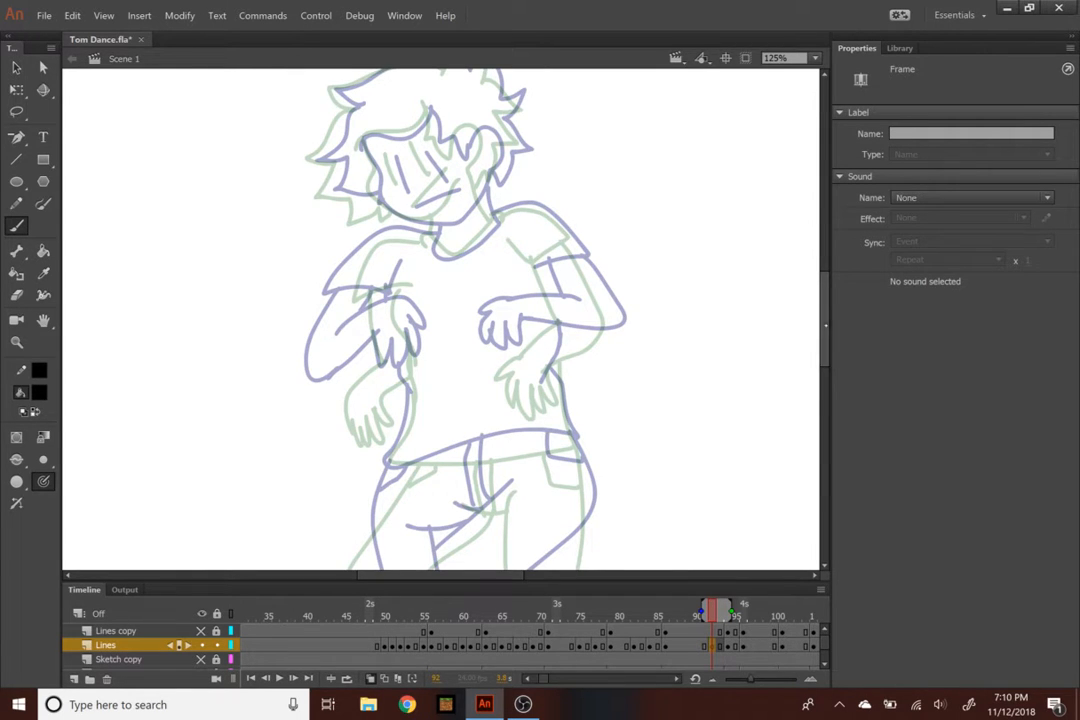
scroll(695, 260, "up", 5)
mouse_move(375, 267)
left_mouse_down()
mouse_move(374, 318)
mouse_move(411, 353)
mouse_move(458, 348)
left_mouse_up()
key("ctrl+z")
mouse_move(378, 265)
left_mouse_down()
mouse_move(410, 350)
mouse_move(458, 312)
left_mouse_up()
mouse_move(380, 265)
left_mouse_down()
mouse_move(372, 308)
mouse_move(425, 310)
left_mouse_up()
mouse_move(418, 262)
left_mouse_down()
mouse_move(418, 288)
mouse_move(478, 278)
mouse_move(484, 296)
left_mouse_up()
mouse_move(422, 234)
left_mouse_down()
mouse_move(422, 246)
mouse_move(352, 288)
left_mouse_up()
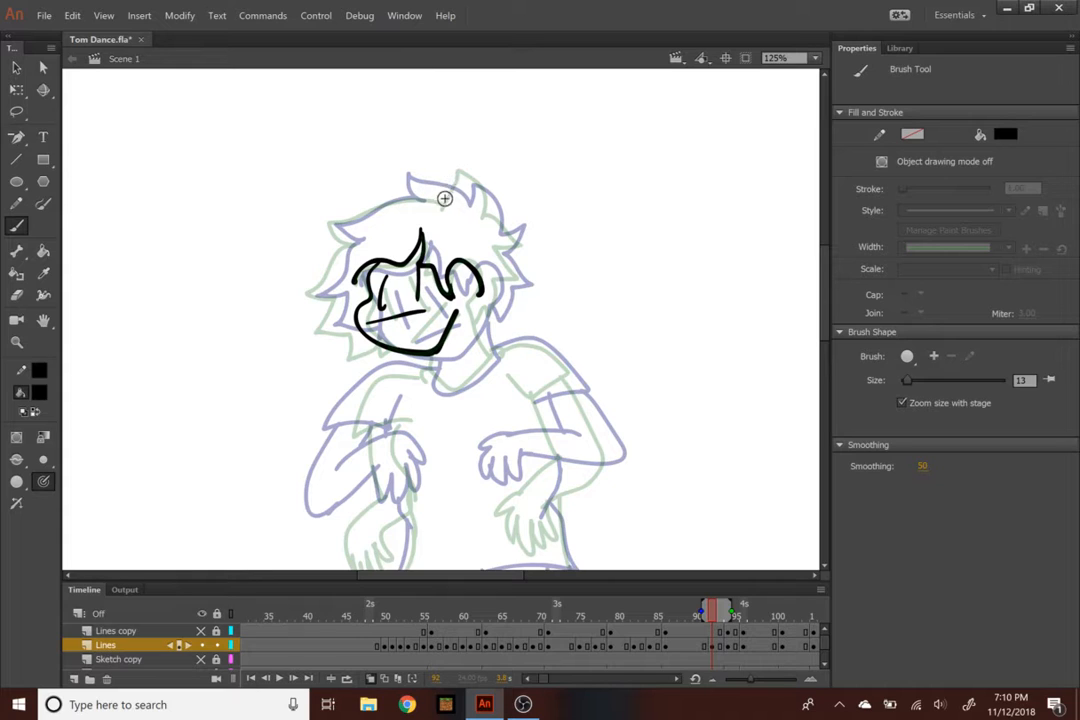
Draw the spiky outer hair outline, the neck and the shirt collar on frame 92
mouse_move(438, 208)
left_mouse_down()
mouse_move(470, 183)
mouse_move(479, 209)
mouse_move(525, 248)
mouse_move(500, 231)
mouse_move(492, 251)
mouse_move(516, 287)
mouse_move(499, 290)
mouse_move(485, 325)
left_mouse_up()
mouse_move(437, 207)
left_mouse_down()
mouse_move(343, 199)
mouse_move(391, 186)
mouse_move(356, 221)
mouse_move(321, 232)
mouse_move(353, 268)
mouse_move(338, 274)
mouse_move(335, 345)
left_mouse_up()
left_click_drag(430, 352, 486, 332)
Draw the right-hand shoulder, sleeve, bent arm and hand on frame 92
scroll(453, 325, "down", 3)
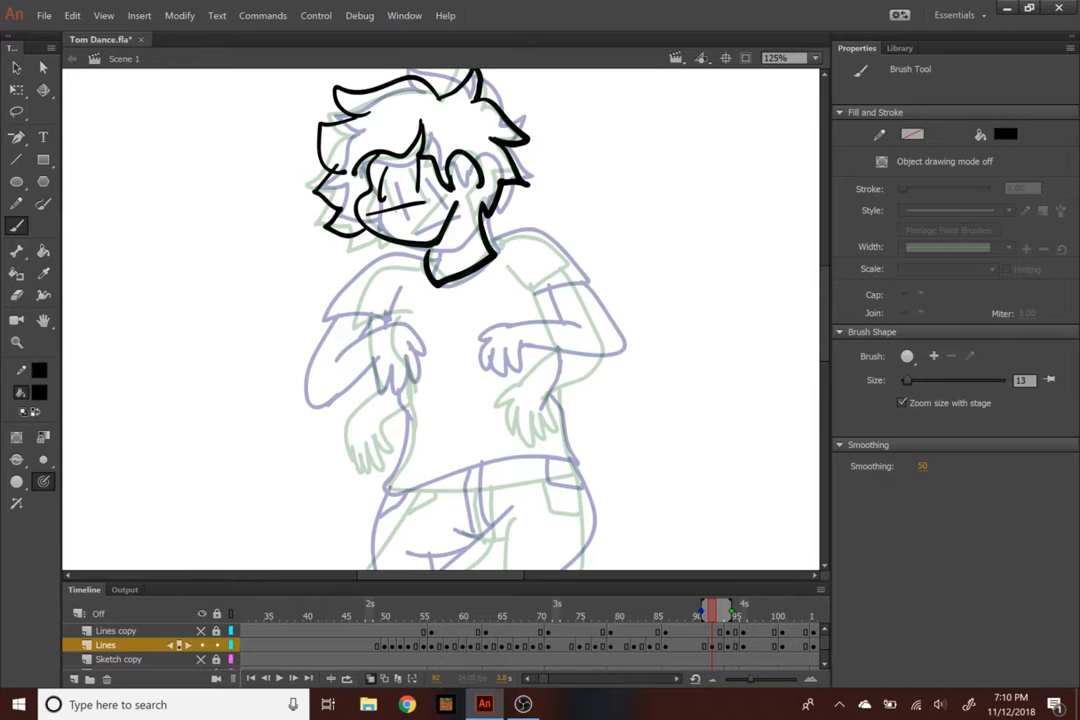
mouse_move(527, 233)
left_mouse_down()
mouse_move(594, 270)
mouse_move(543, 324)
mouse_move(515, 435)
mouse_move(535, 430)
mouse_move(555, 455)
mouse_move(572, 443)
mouse_move(567, 422)
left_mouse_up()
mouse_move(574, 277)
left_mouse_down()
mouse_move(582, 383)
mouse_move(568, 421)
left_mouse_up()
Draw the left-hand sleeve, arm and hand, and the shirt's side and curved hem on frame 92
mouse_move(429, 267)
left_mouse_down()
mouse_move(348, 303)
mouse_move(343, 336)
mouse_move(408, 313)
left_mouse_up()
key("ctrl+z")
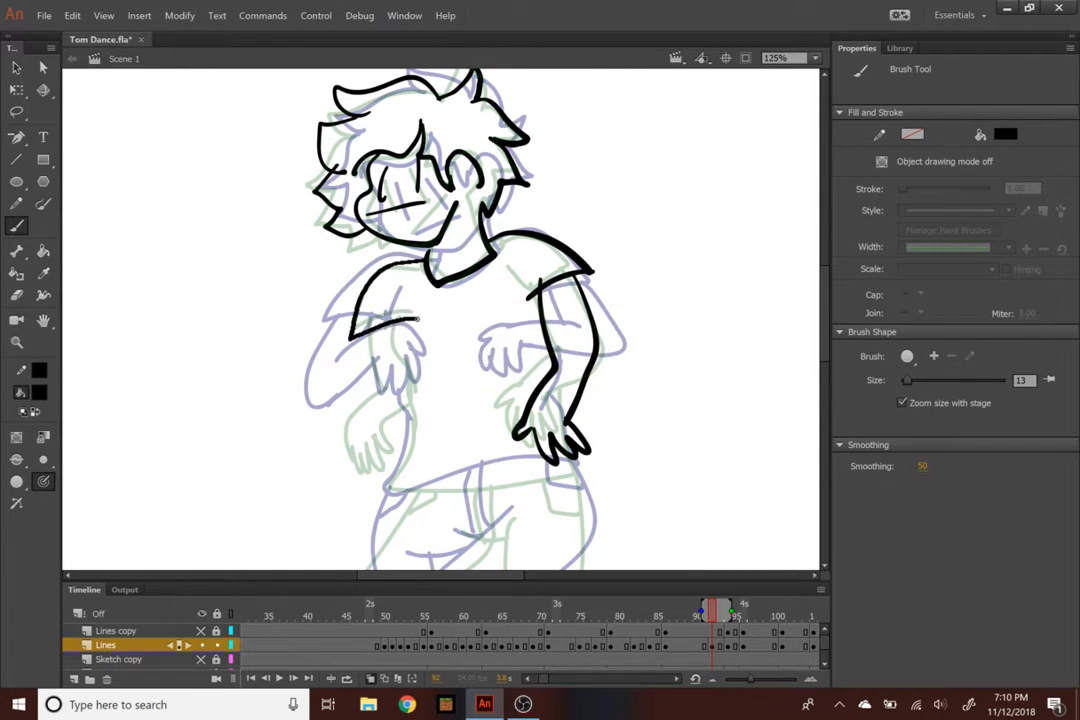
left_click_drag(376, 352, 385, 392)
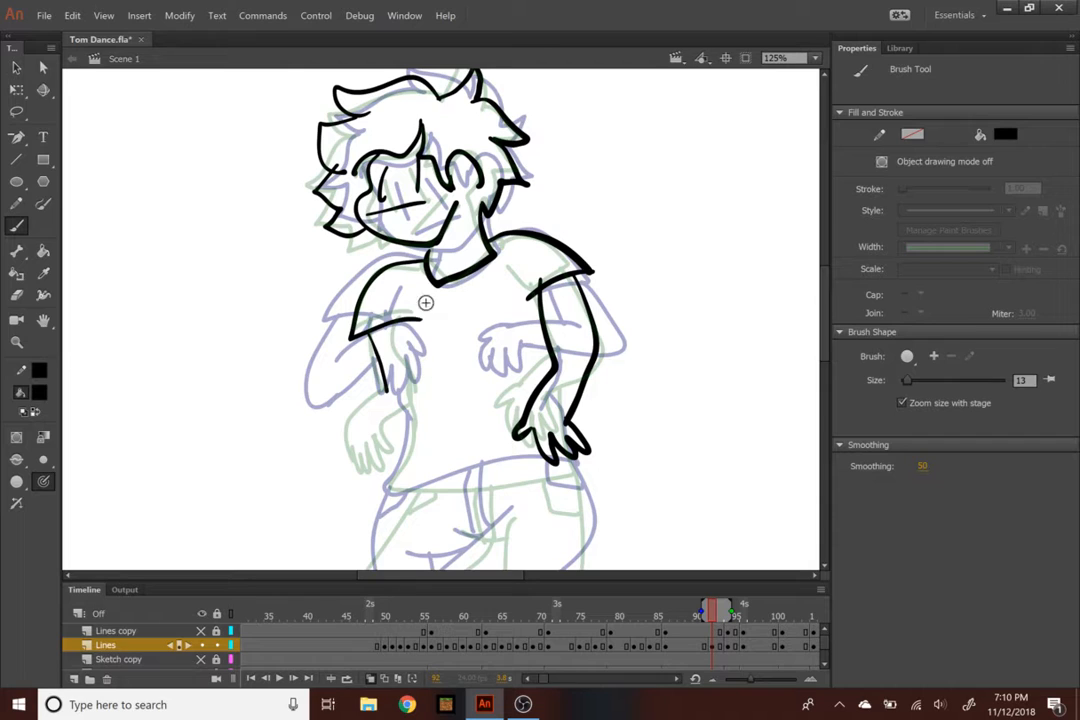
left_click_drag(405, 297, 420, 432)
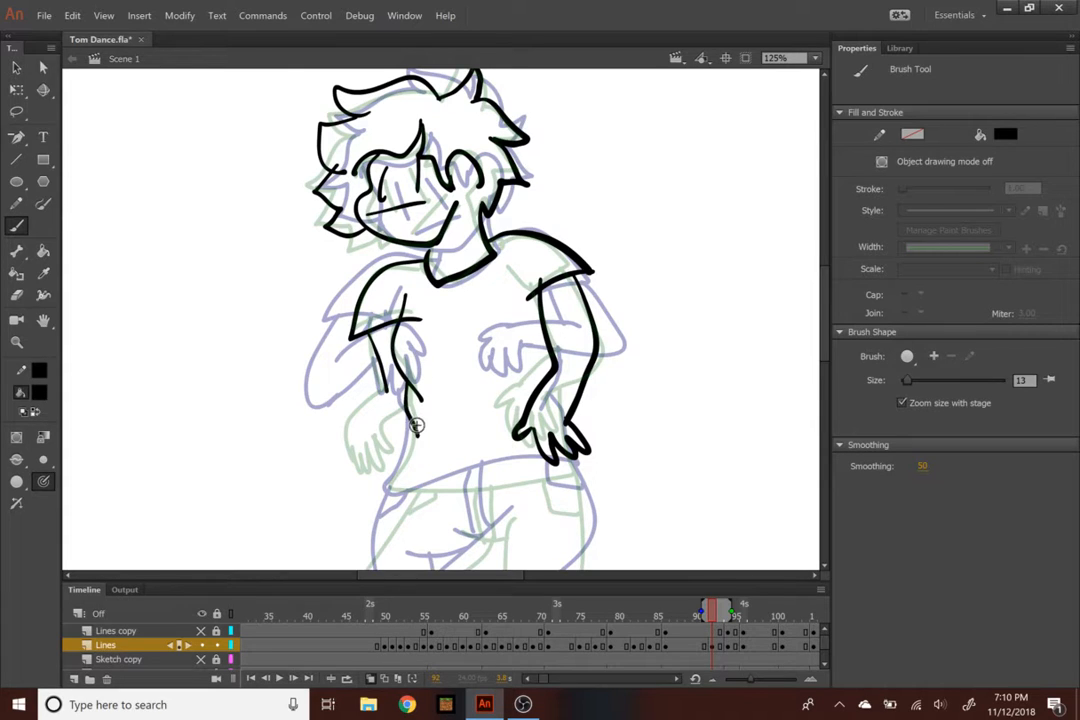
left_click_drag(388, 487, 553, 468)
mouse_move(385, 352)
left_mouse_down()
mouse_move(387, 387)
mouse_move(364, 432)
mouse_move(392, 459)
mouse_move(380, 490)
left_mouse_up()
Draw the right-hand trouser leg and its shoe below the shirt hem on frame 92
scroll(791, 400, "down", 5)
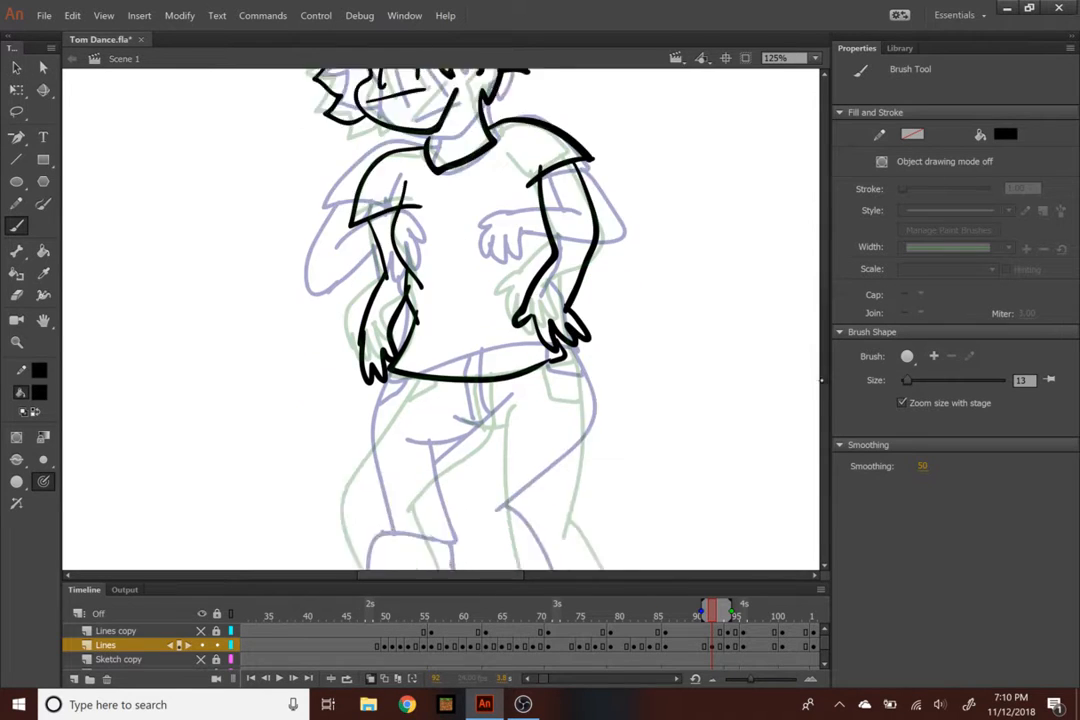
mouse_move(576, 200)
left_mouse_down()
mouse_move(574, 334)
mouse_move(587, 377)
mouse_move(643, 461)
mouse_move(600, 482)
left_mouse_up()
mouse_move(507, 255)
left_mouse_down()
mouse_move(531, 424)
mouse_move(578, 481)
mouse_move(547, 508)
mouse_move(602, 508)
left_mouse_up()
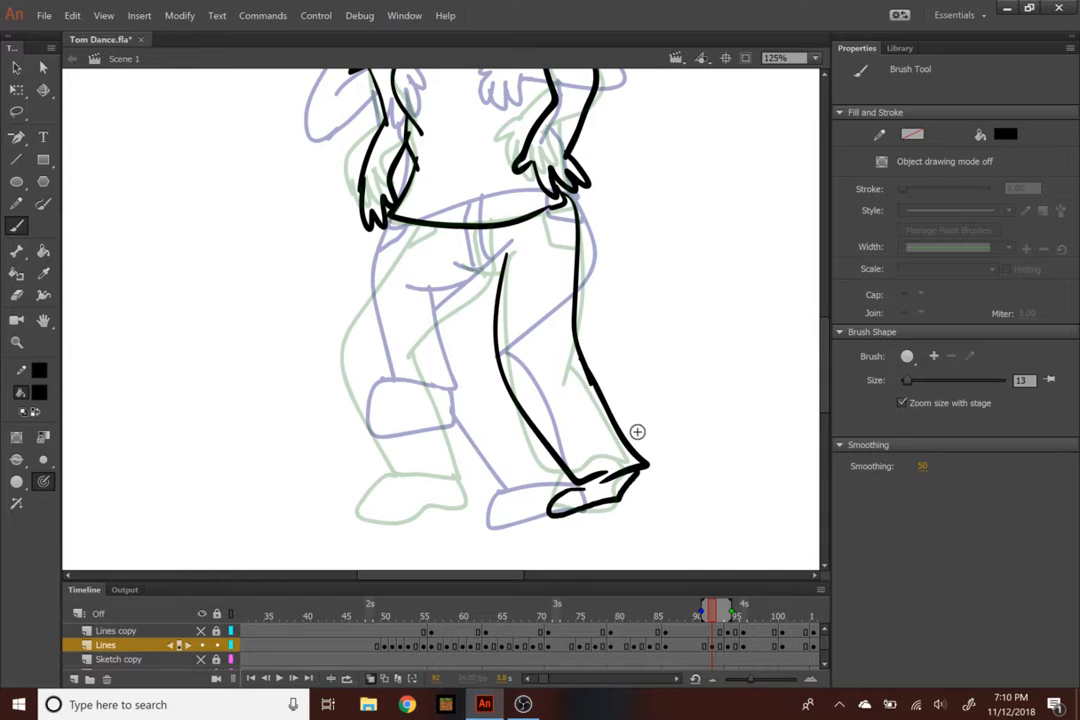
Draw the left-hand trouser leg and shoe on frame 92, and add a knee fold to the right-hand leg
mouse_move(473, 279)
left_mouse_down()
mouse_move(505, 261)
mouse_move(366, 313)
left_mouse_up()
key("ctrl+z")
mouse_move(505, 252)
left_mouse_down()
mouse_move(416, 382)
mouse_move(456, 477)
left_mouse_up()
mouse_move(416, 226)
left_mouse_down()
mouse_move(383, 286)
mouse_move(374, 368)
mouse_move(417, 488)
left_mouse_up()
left_click_drag(568, 410, 598, 388)
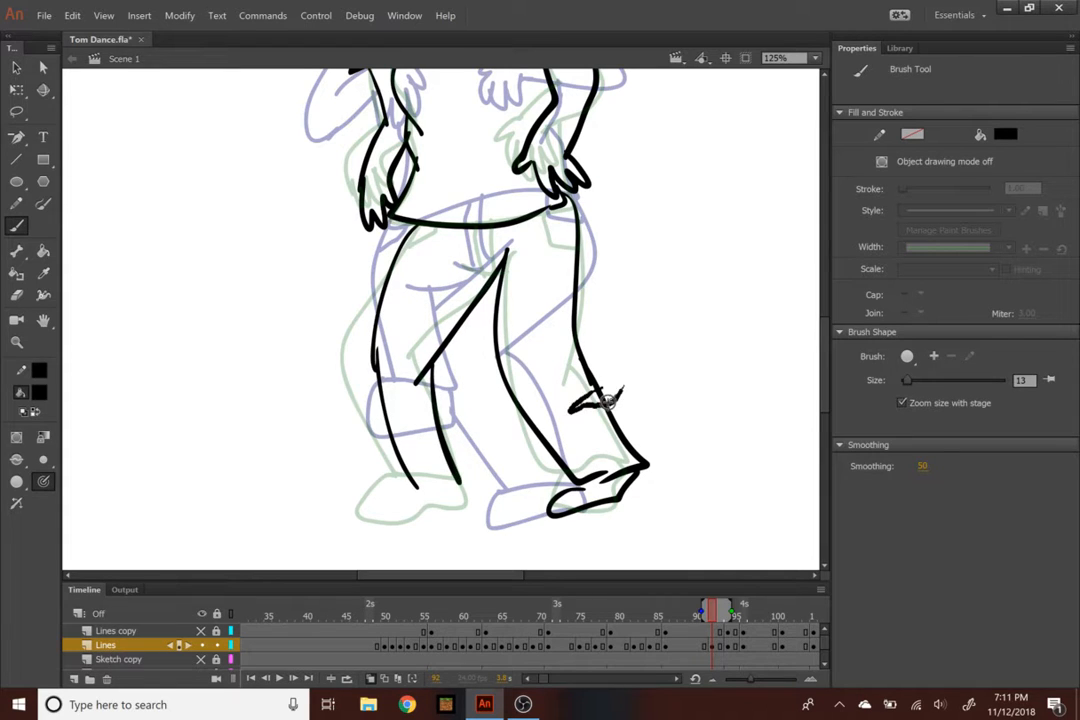
mouse_move(420, 486)
left_mouse_down()
mouse_move(386, 522)
mouse_move(441, 506)
mouse_move(462, 484)
left_mouse_up()
key("ctrl+minus")
key("ctrl+equal")
Add the fly lines and the pocket curves to the trousers on frame 92
left_click_drag(465, 267, 506, 262)
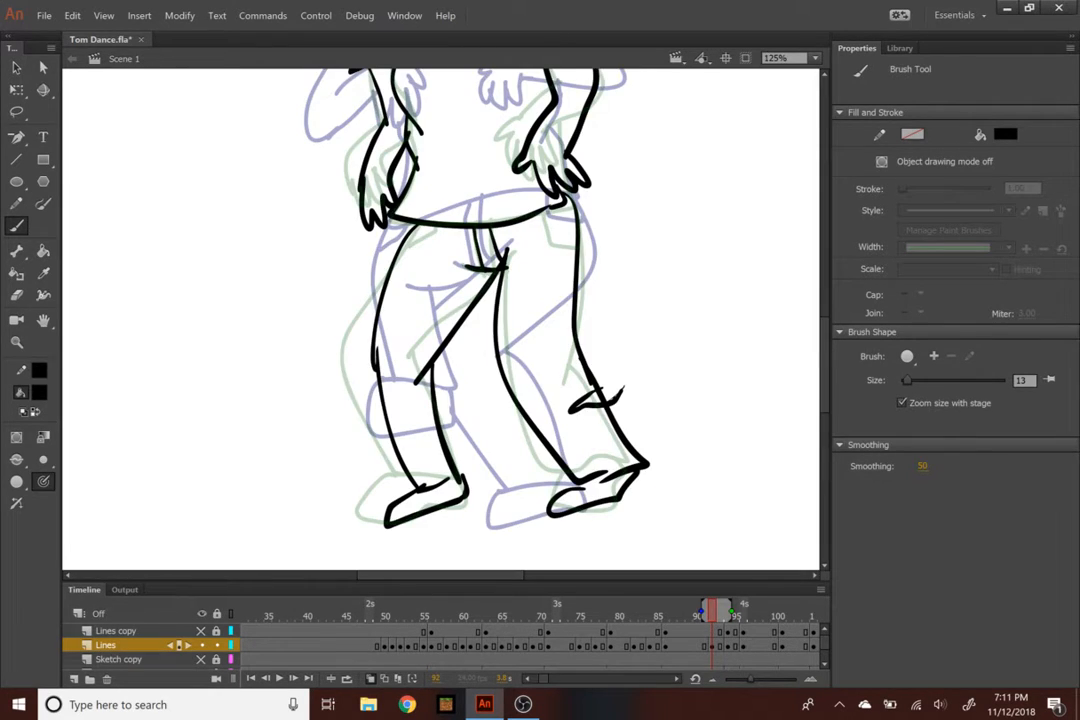
left_click_drag(440, 228, 401, 253)
key("ctrl+minus")
key("ctrl+minus")
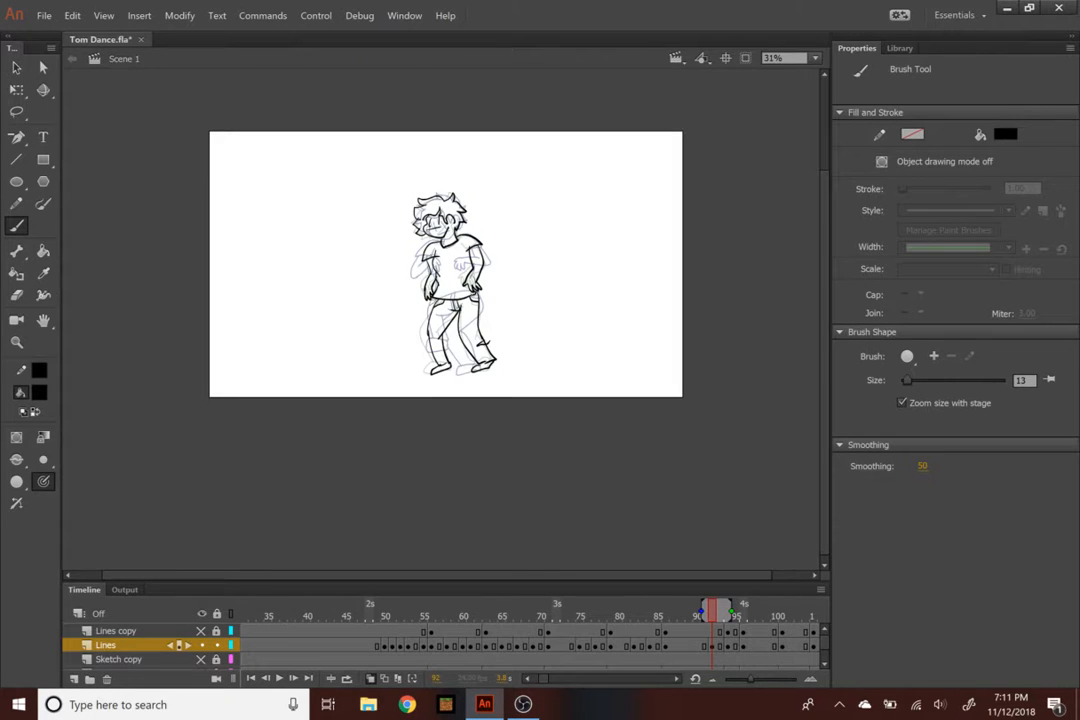
key("ctrl+equal")
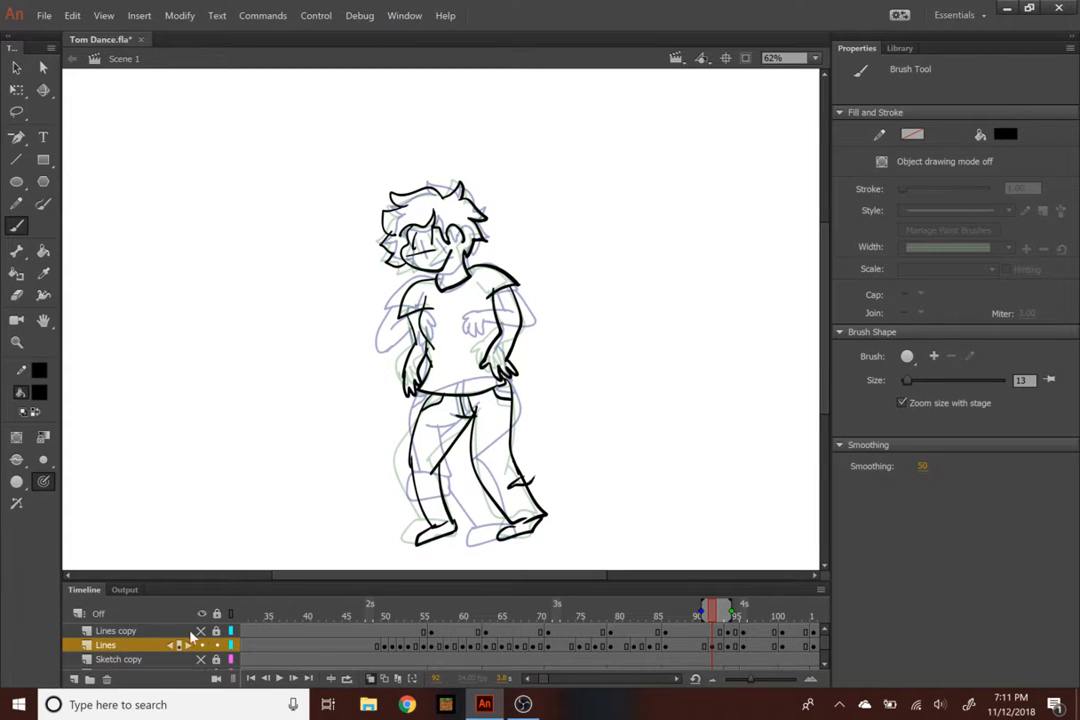
Turn off onion skinning, redraw the jawline beside the neck on frame 92, and erase the old jaw stroke
left_click(370, 679)
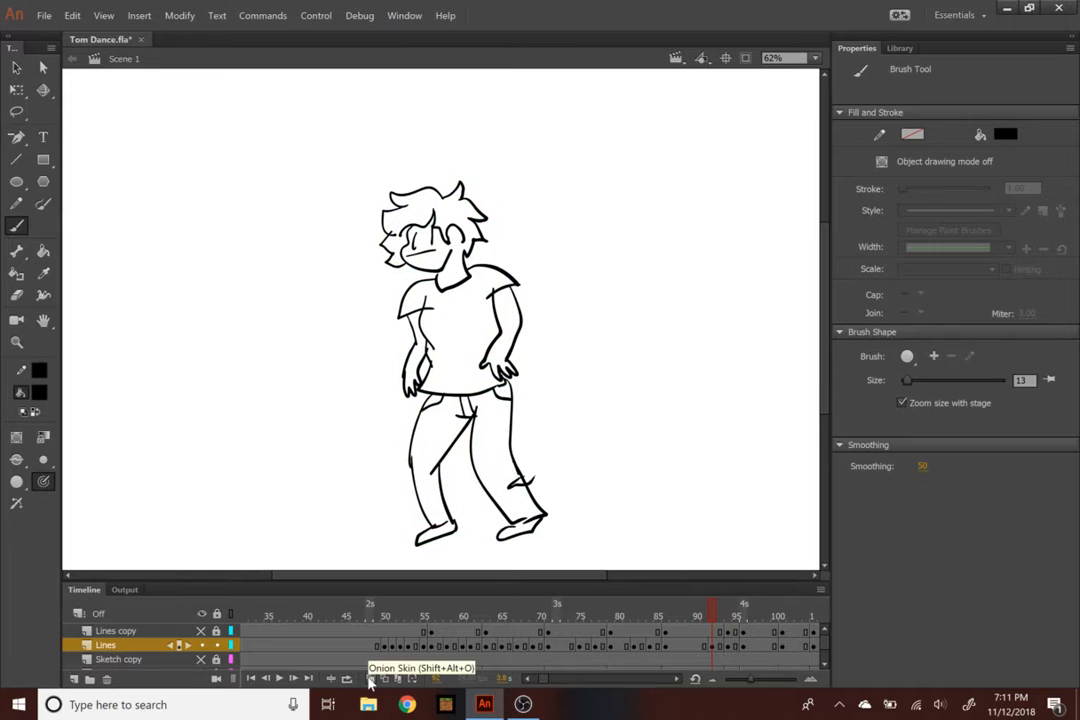
key("ctrl+equal")
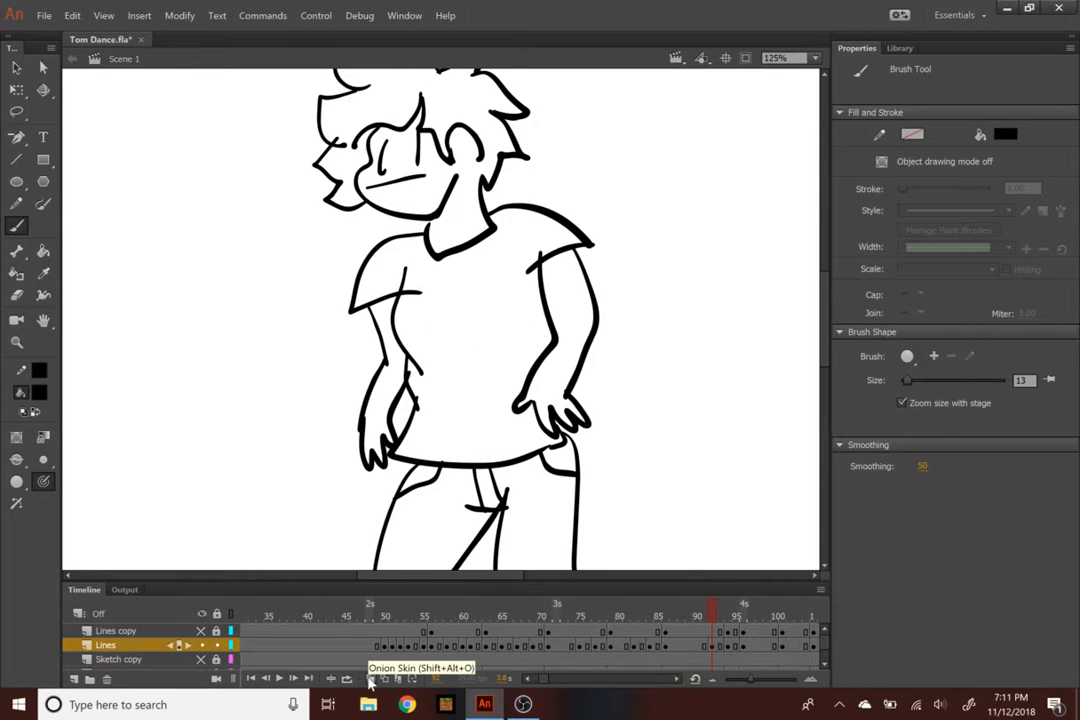
scroll(440, 320, "up", 2)
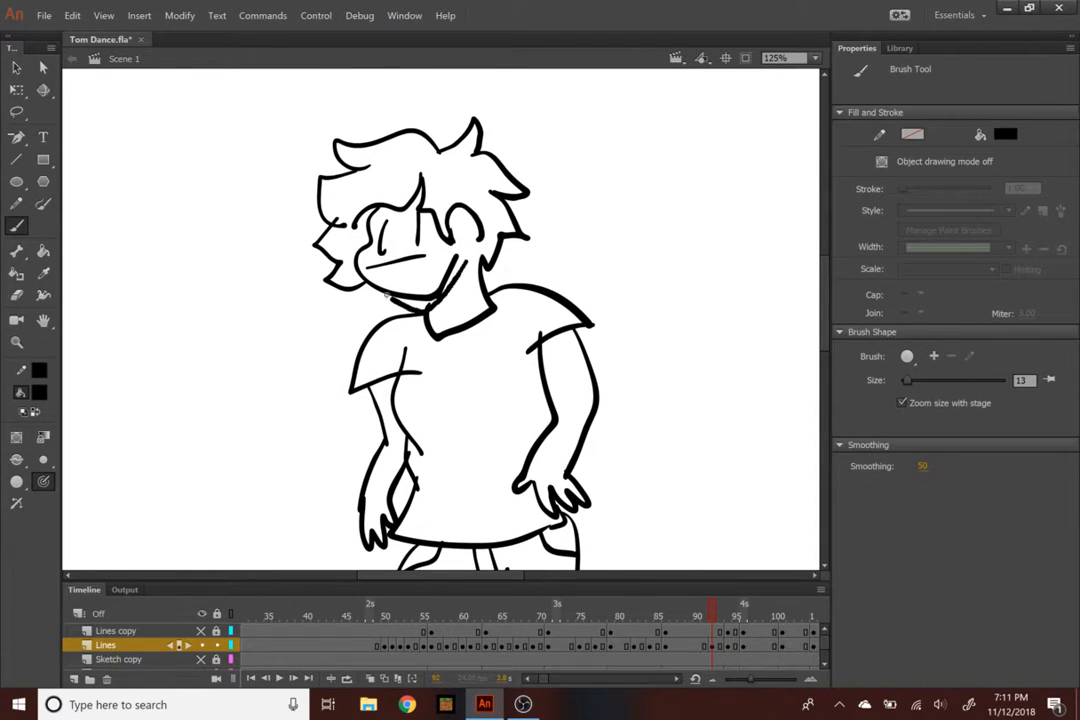
key("ctrl+equal")
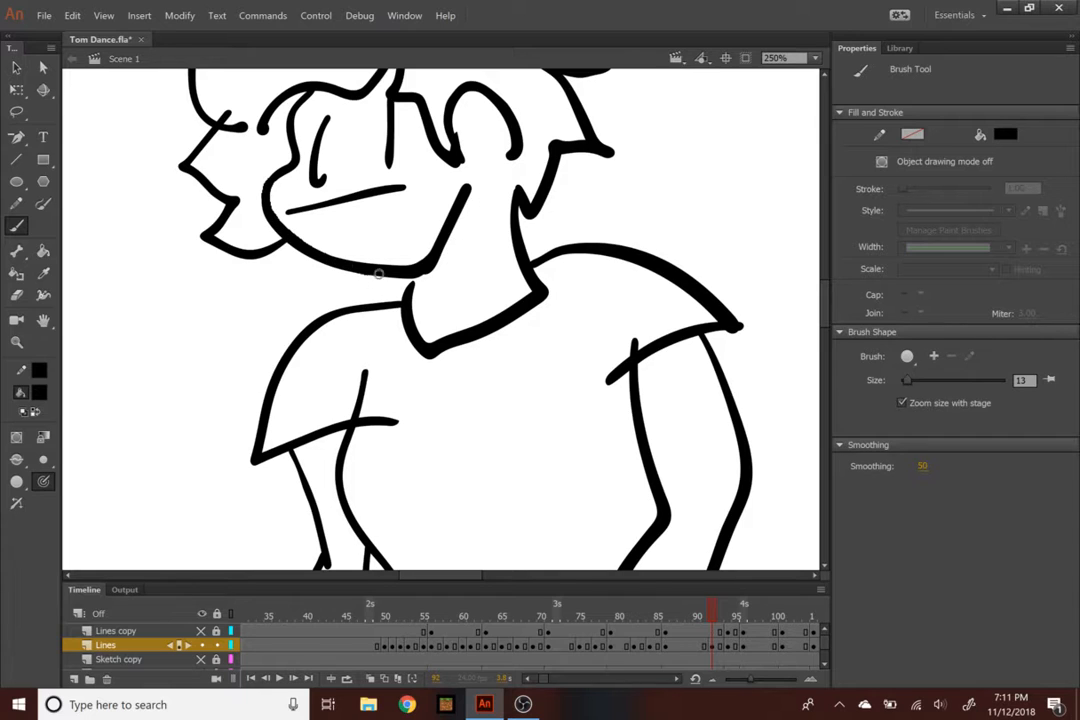
left_click_drag(470, 207, 432, 276)
key("e")
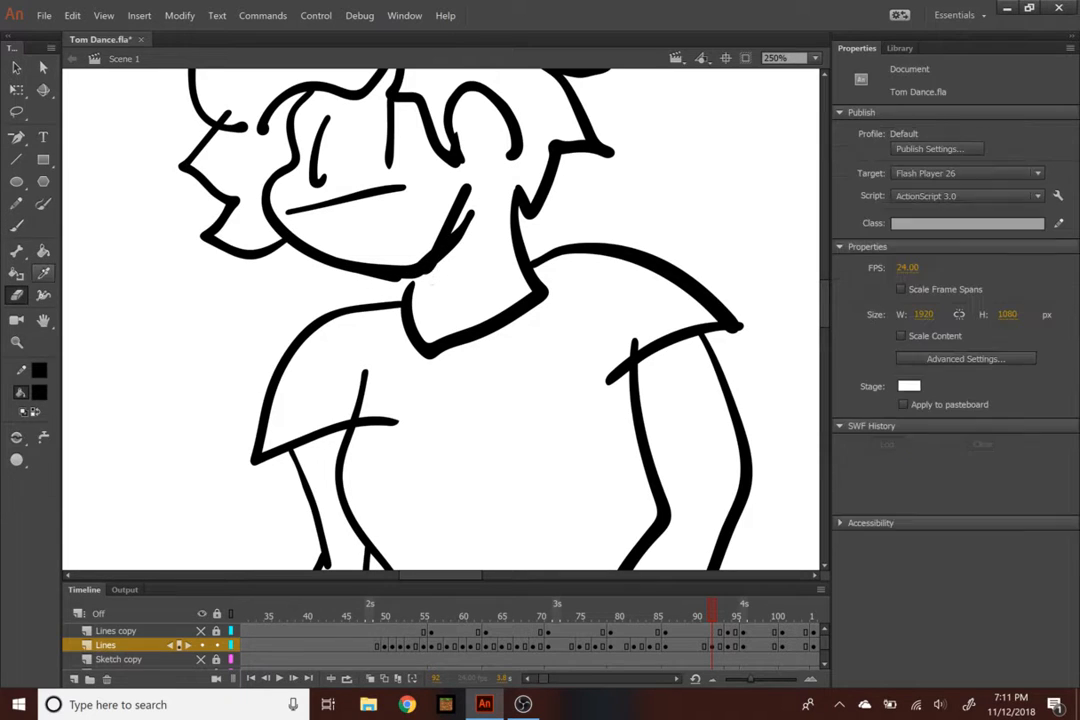
left_click_drag(412, 258, 425, 227)
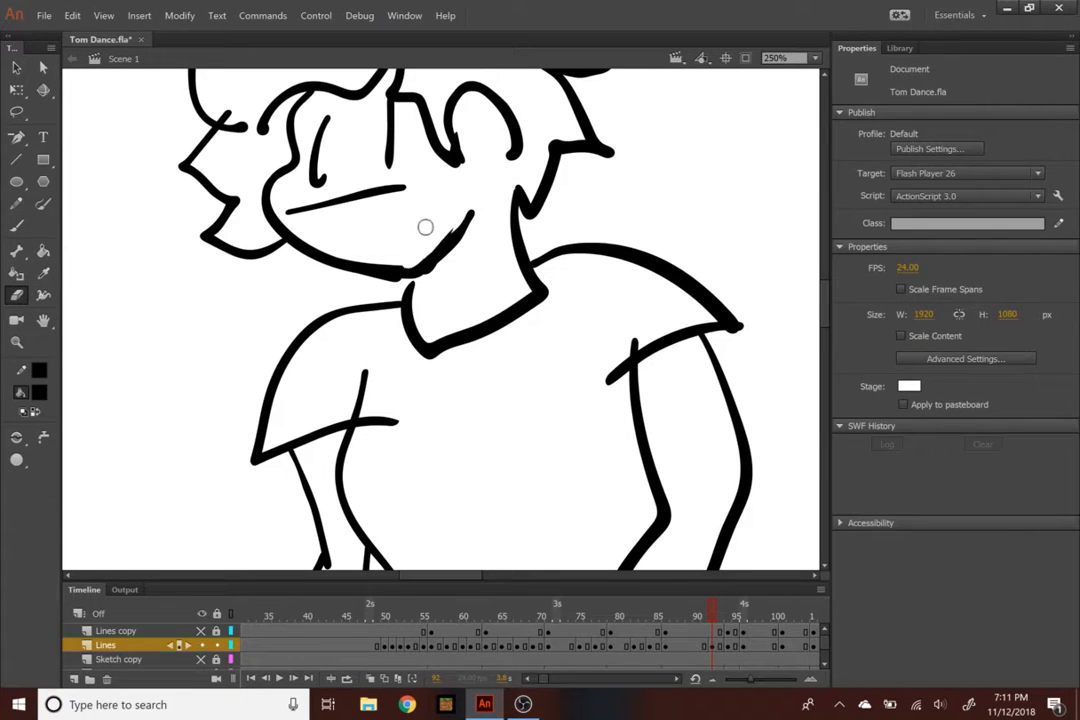
Erase the collar's left-hand side and redraw it with a neck line joining the jaw and shoulder
mouse_move(416, 288)
left_mouse_down()
mouse_move(405, 301)
mouse_move(406, 358)
left_mouse_up()
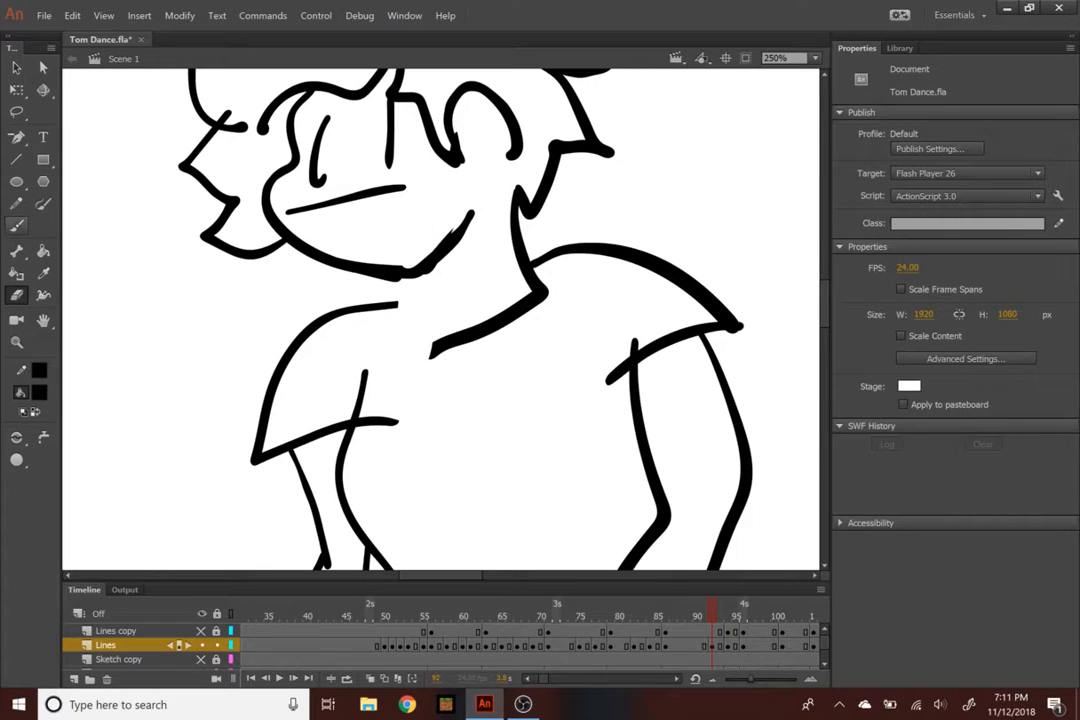
key("b")
mouse_move(440, 252)
left_mouse_down()
mouse_move(425, 300)
mouse_move(430, 348)
left_mouse_up()
key("ctrl+minus")
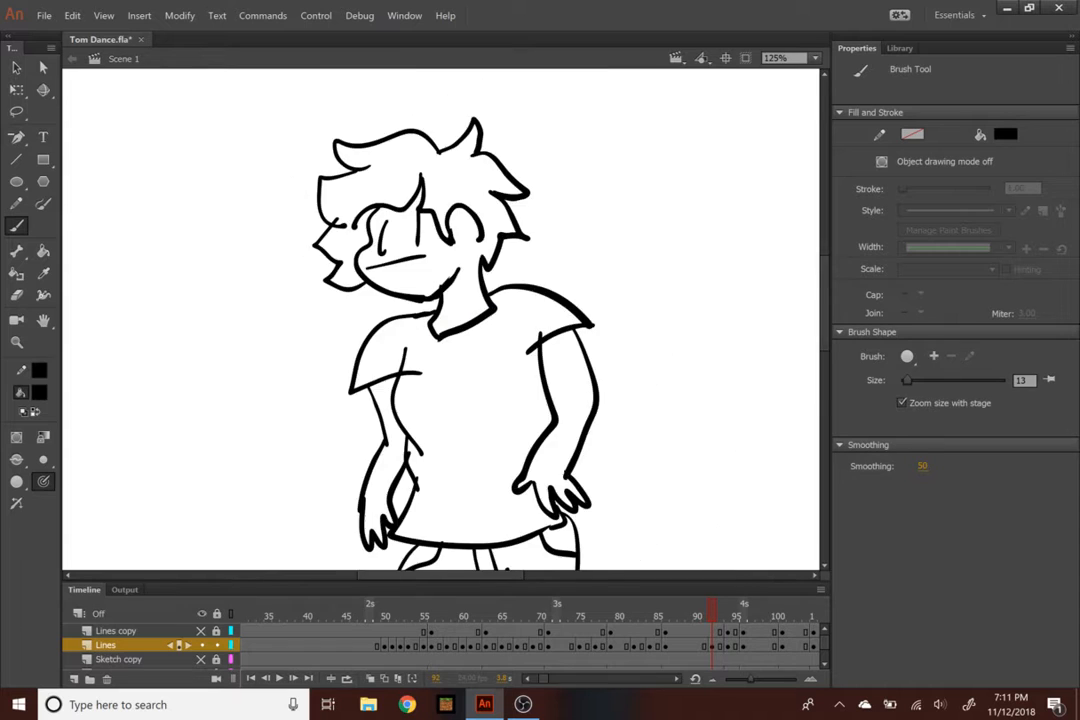
Erase the overshooting end of the left-hand sleeve edge where it crosses the torso line on frame 92
key("ctrl+minus")
key("ctrl+equal")
key("ctrl+equal")
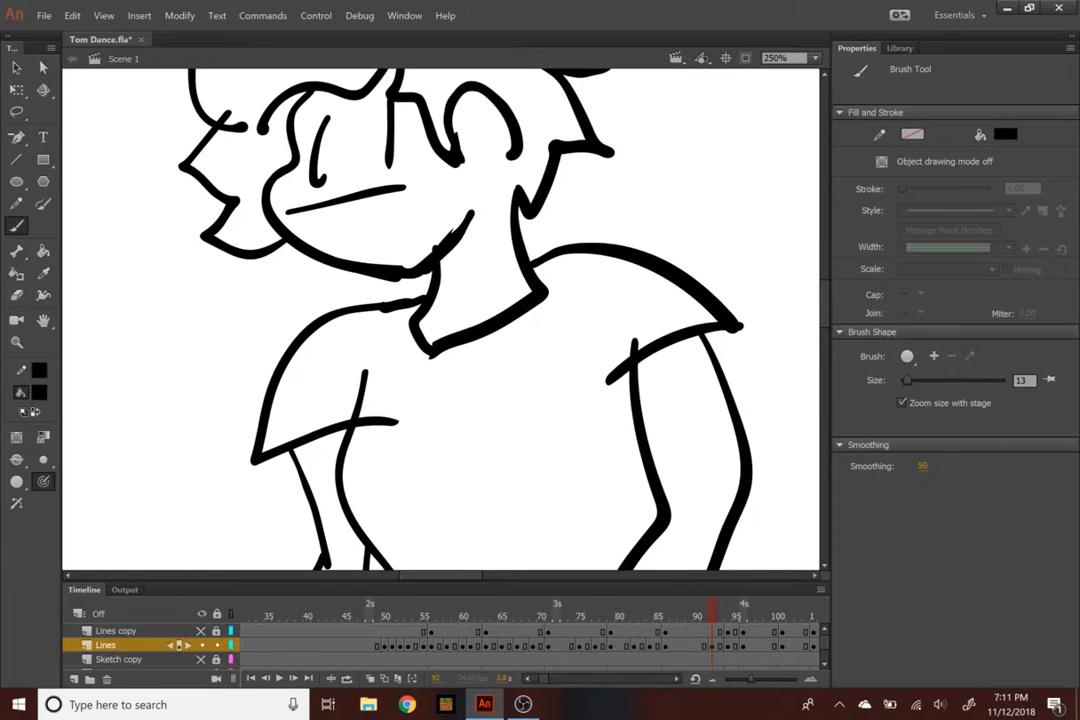
key("e")
left_click_drag(393, 426, 368, 425)
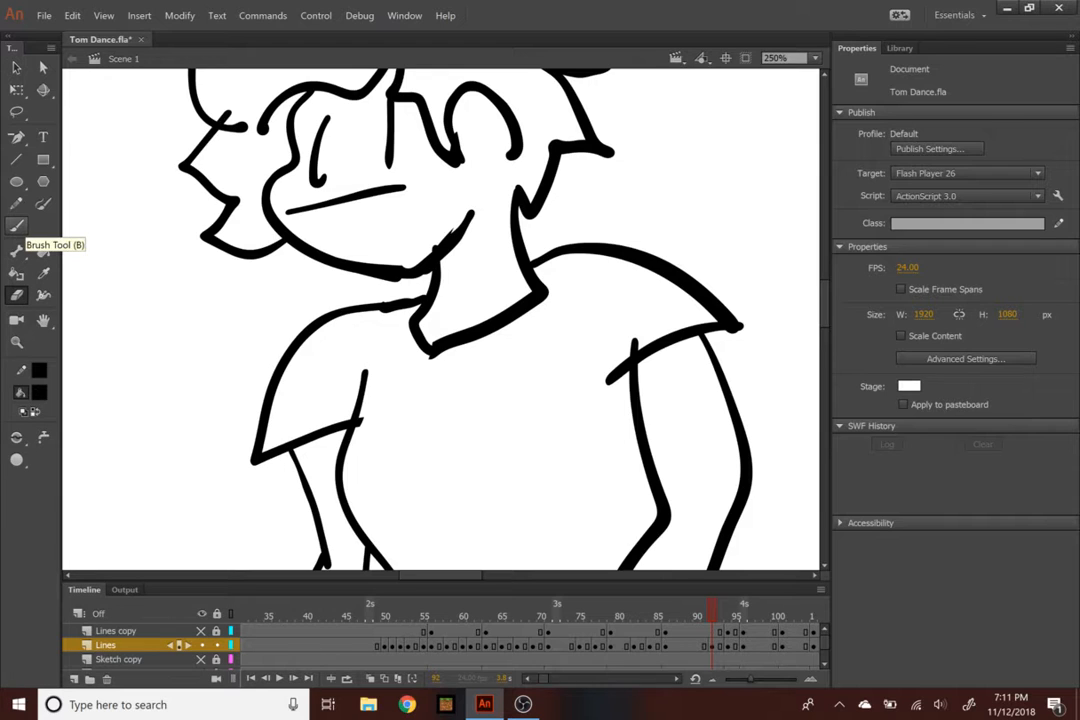
left_click(16, 224)
key("ctrl+minus")
key("ctrl+minus")
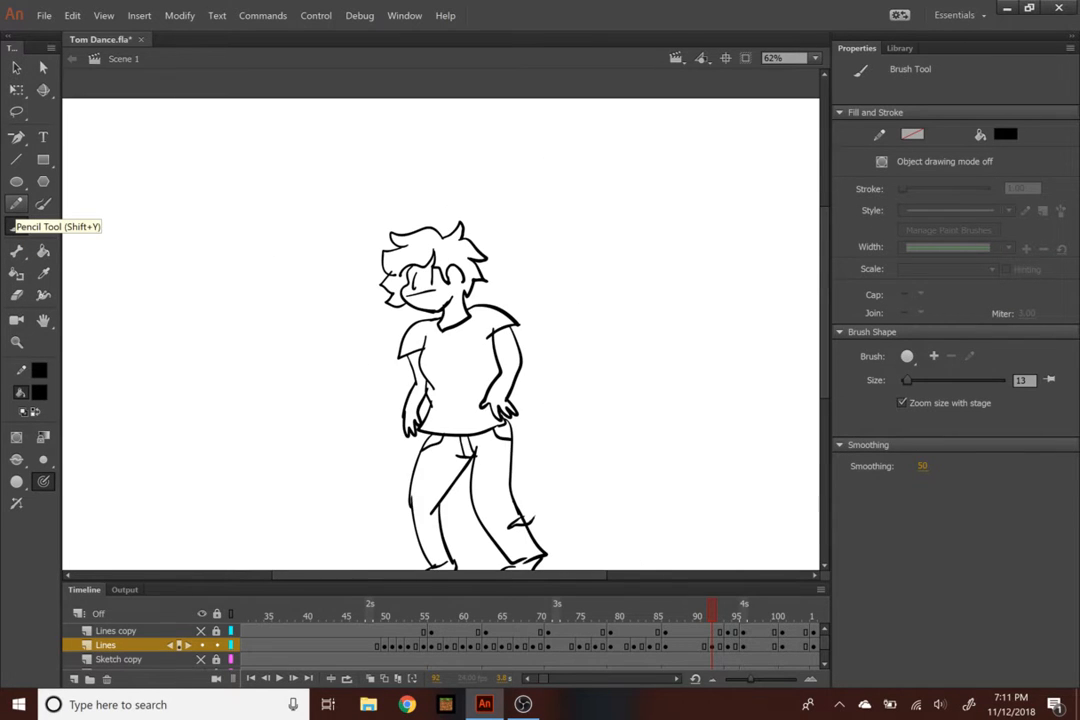
key("ctrl+minus")
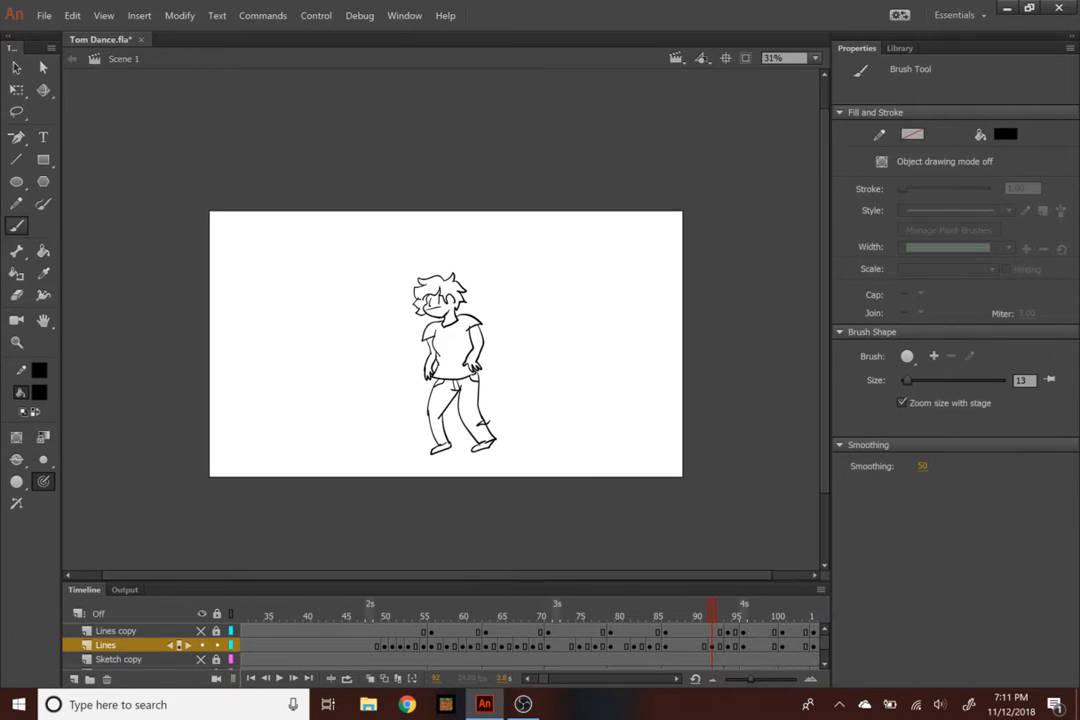
Play back and scrub through the dance animation to review the motion around the inked frames
left_click(336, 617)
key("Return")
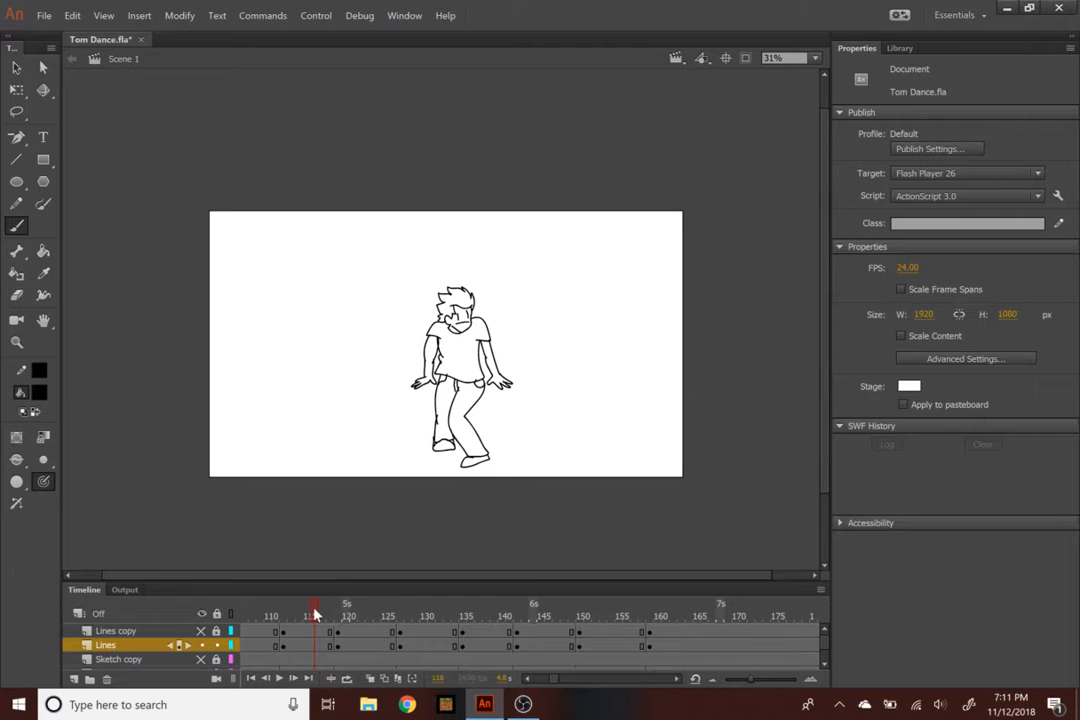
left_click_drag(262, 605, 392, 597)
key("Return")
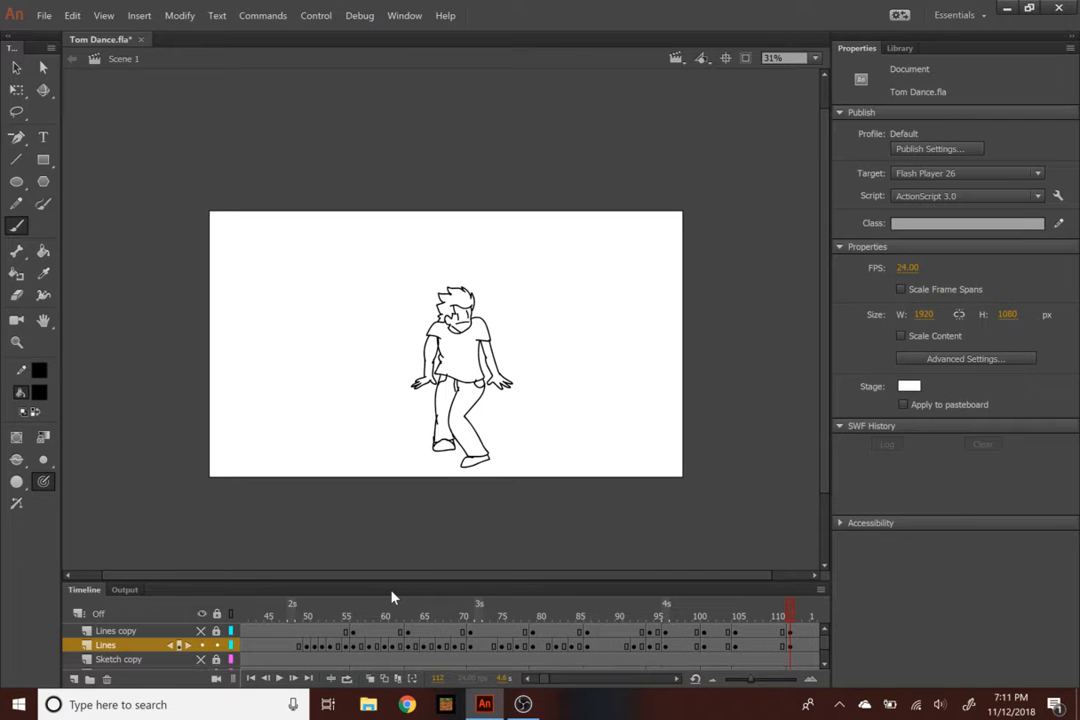
left_click(530, 610)
key("Return")
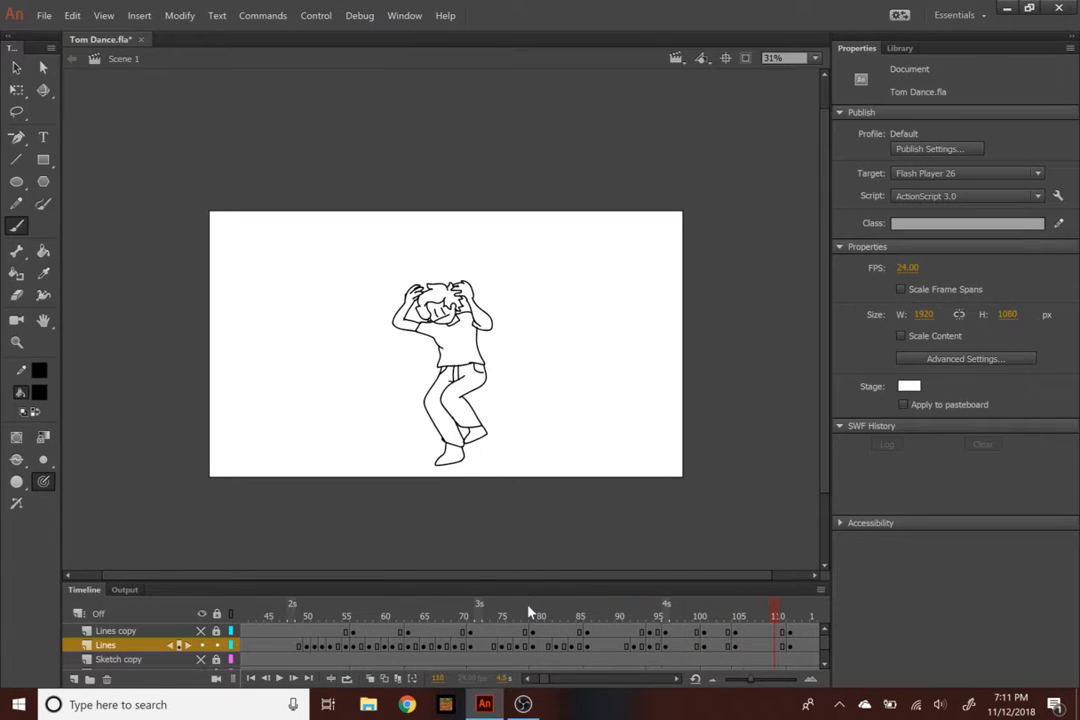
left_click_drag(622, 619, 668, 619)
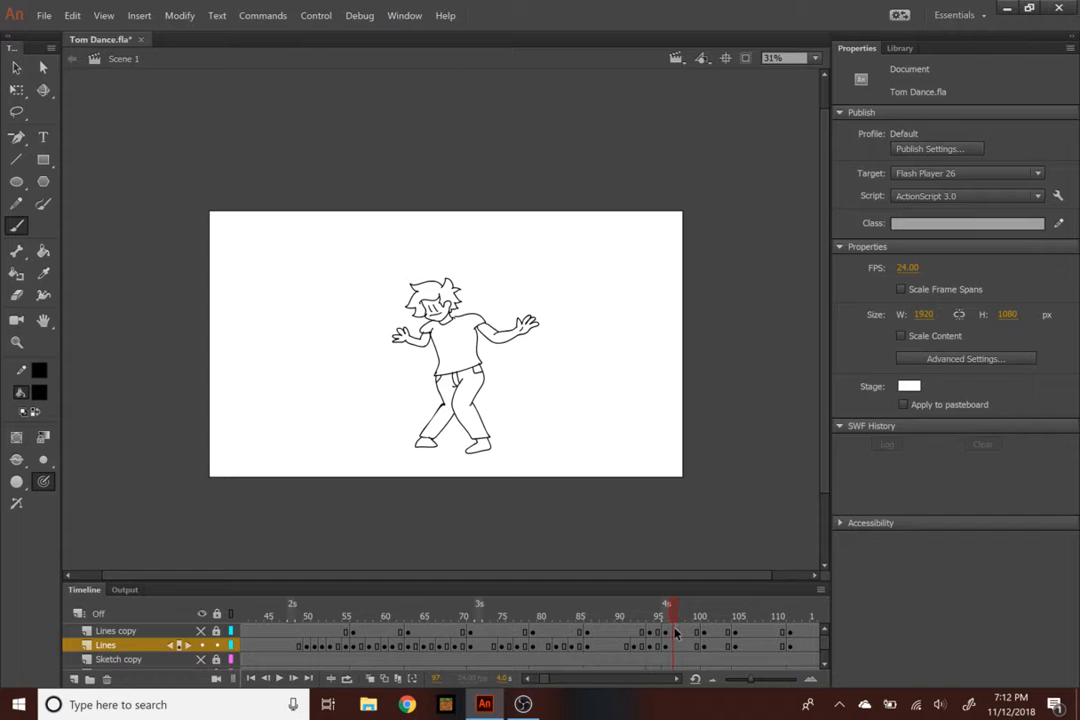
Try adding blank keyframes at frame 97 on the Lines copy and Lines layers
left_click(673, 632)
left_click(675, 618)
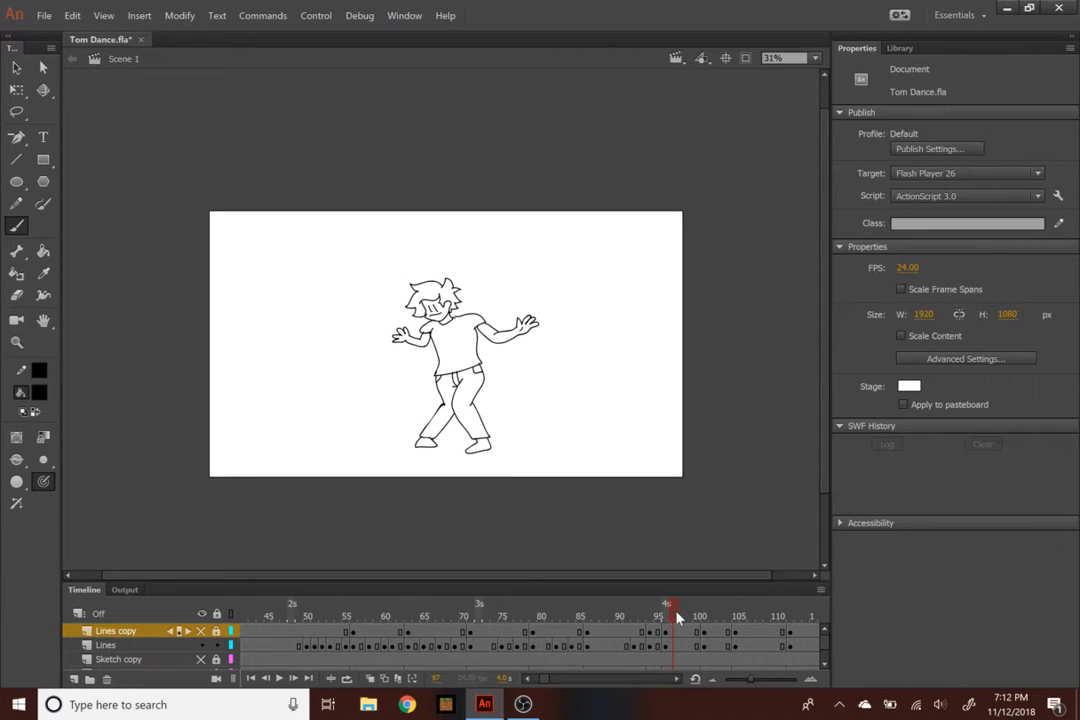
left_click(674, 631)
left_click(674, 619)
right_click(673, 633)
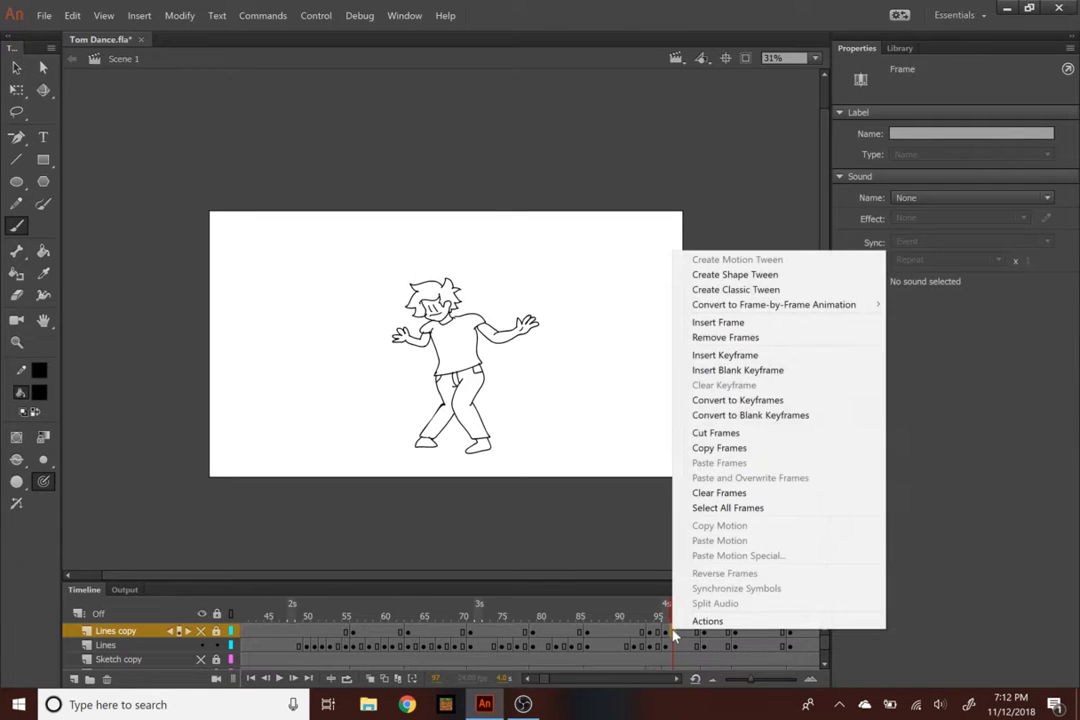
left_click(741, 371)
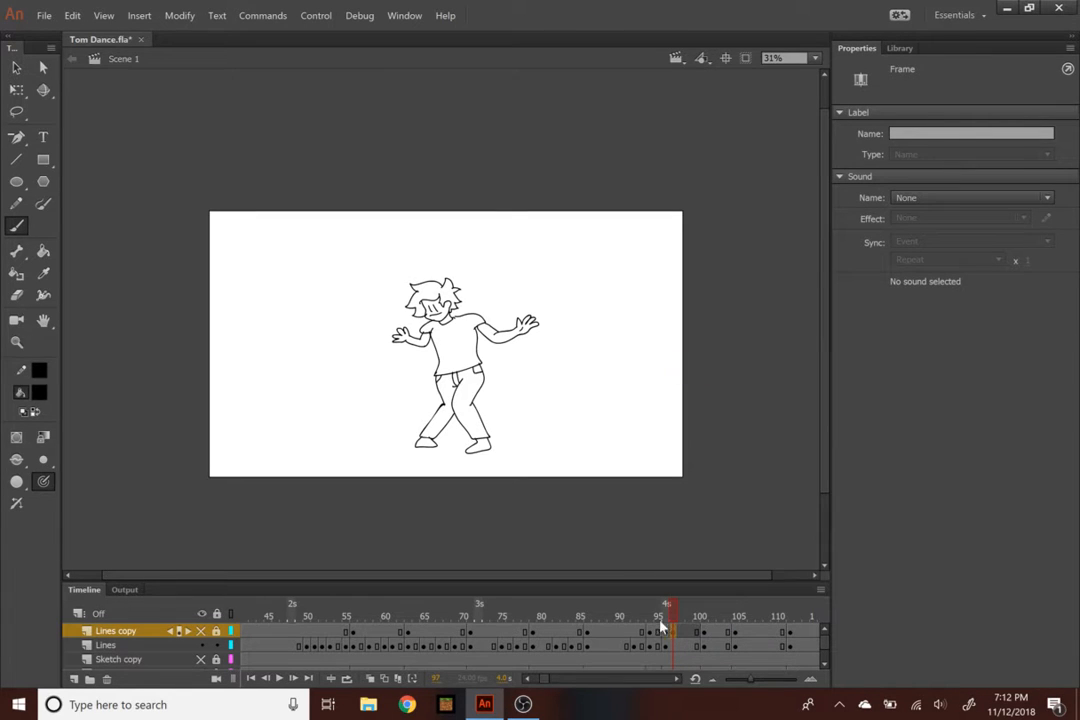
left_click(672, 607)
left_click(672, 632)
left_click(676, 647)
right_click(673, 648)
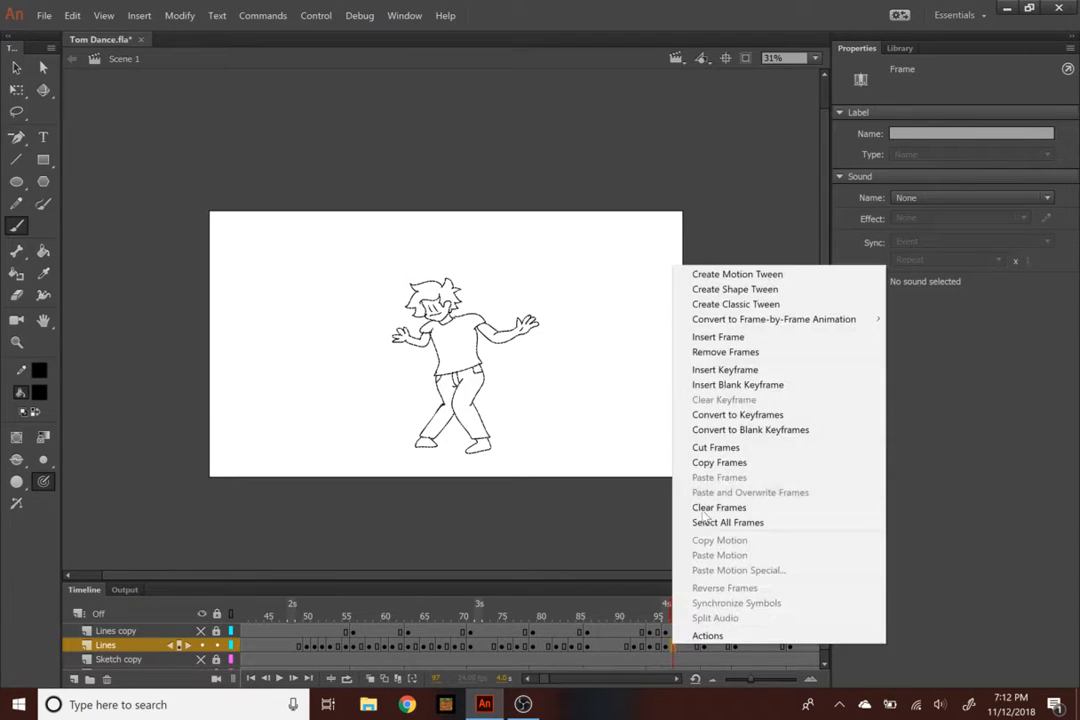
left_click(700, 384)
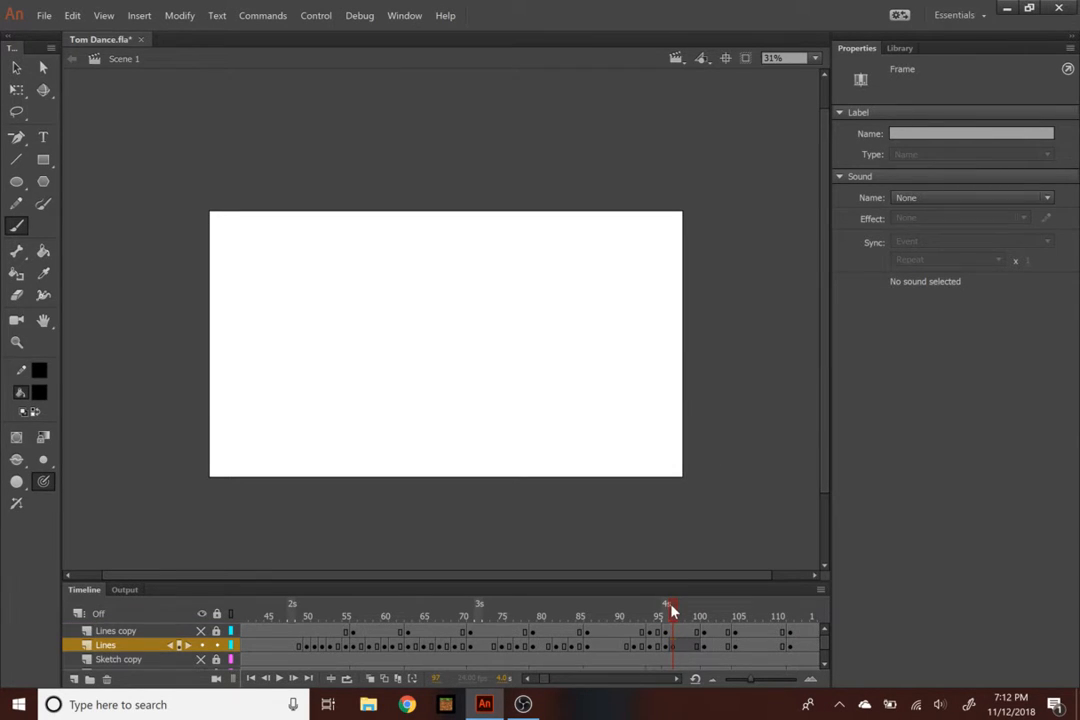
Try inserting a blank keyframe from frame 96 on the Lines layer, and undo the insertion
left_click(668, 608)
key("ctrl+=")
key("ctrl+=")
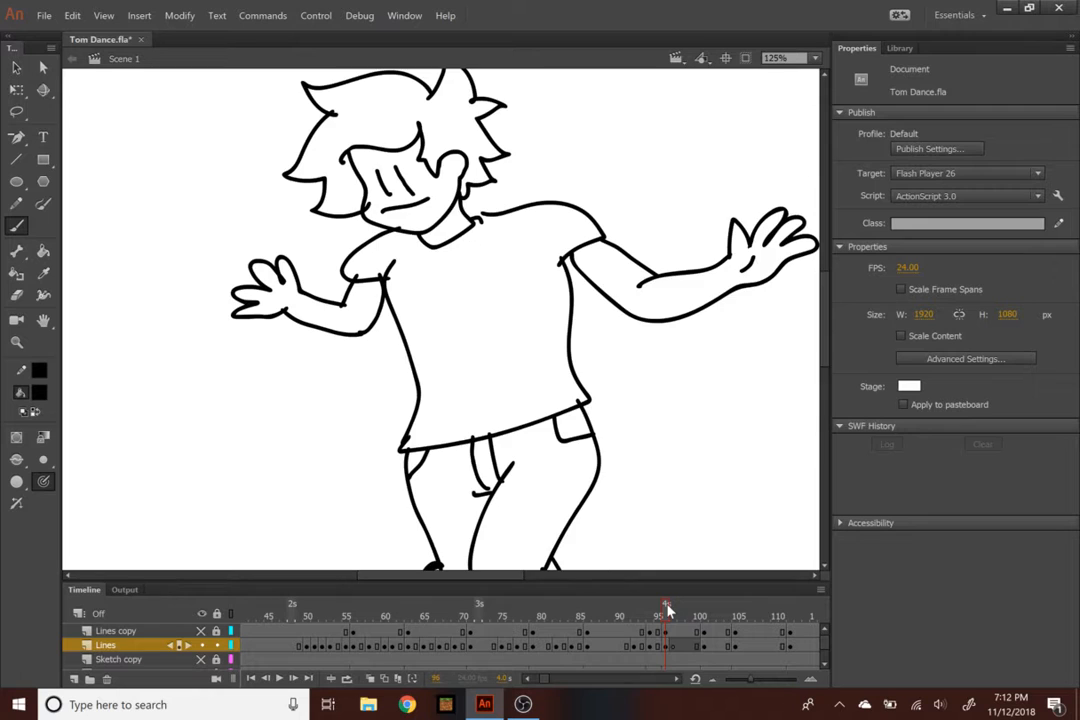
left_click(670, 642)
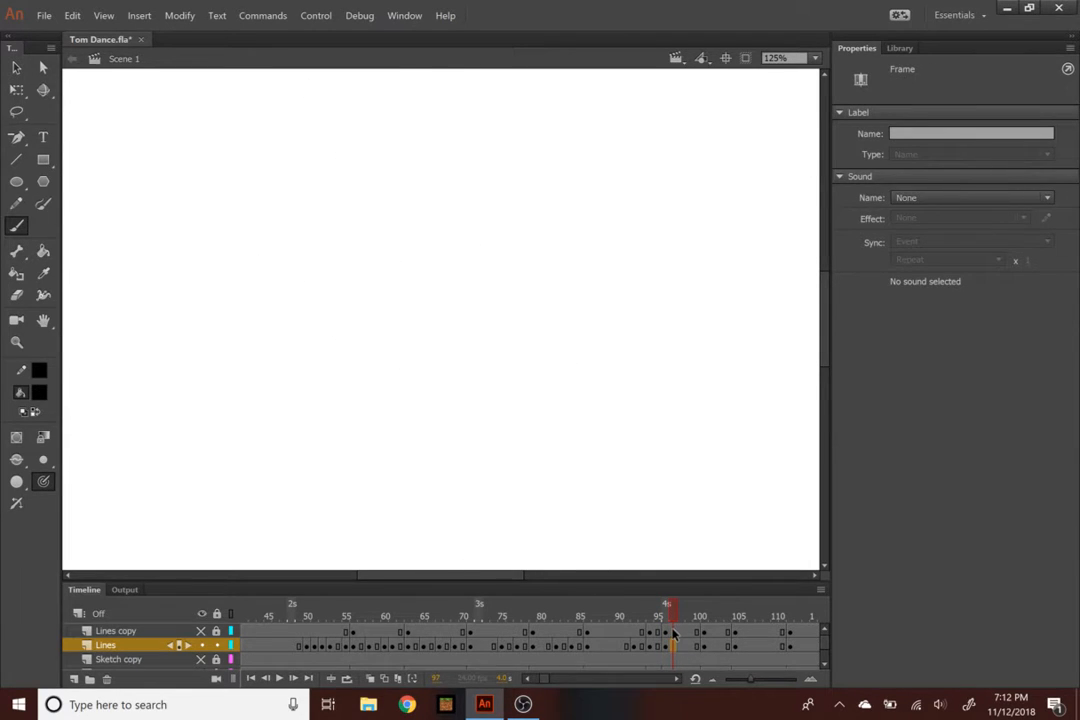
left_click(664, 646)
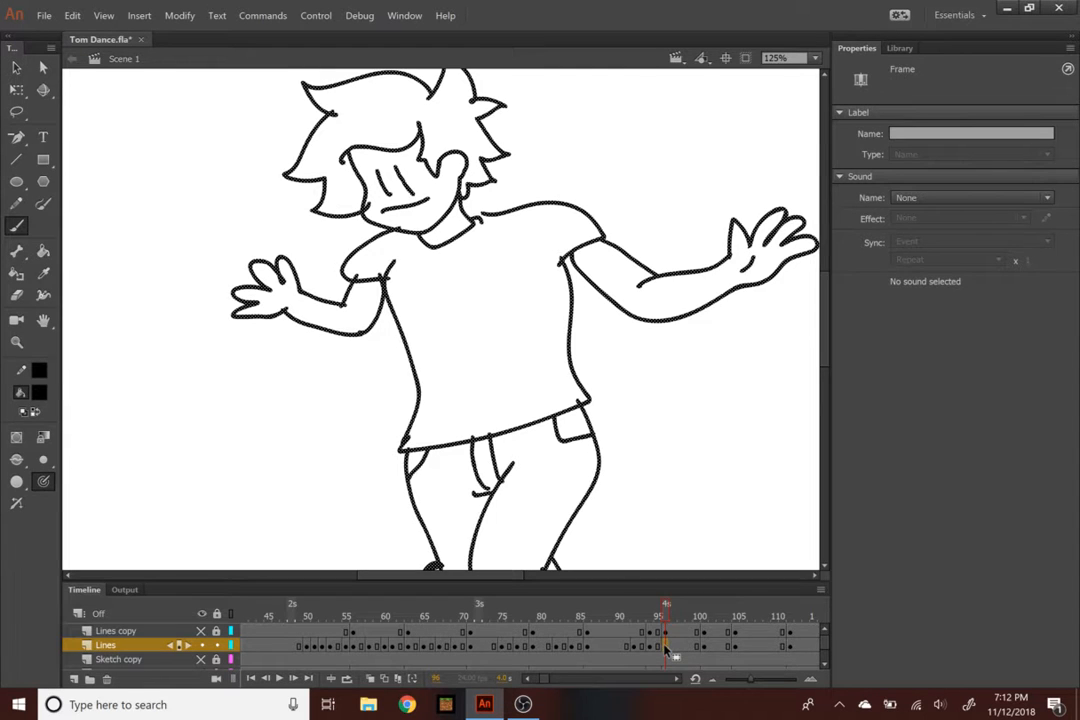
right_click(664, 648)
left_click(752, 382)
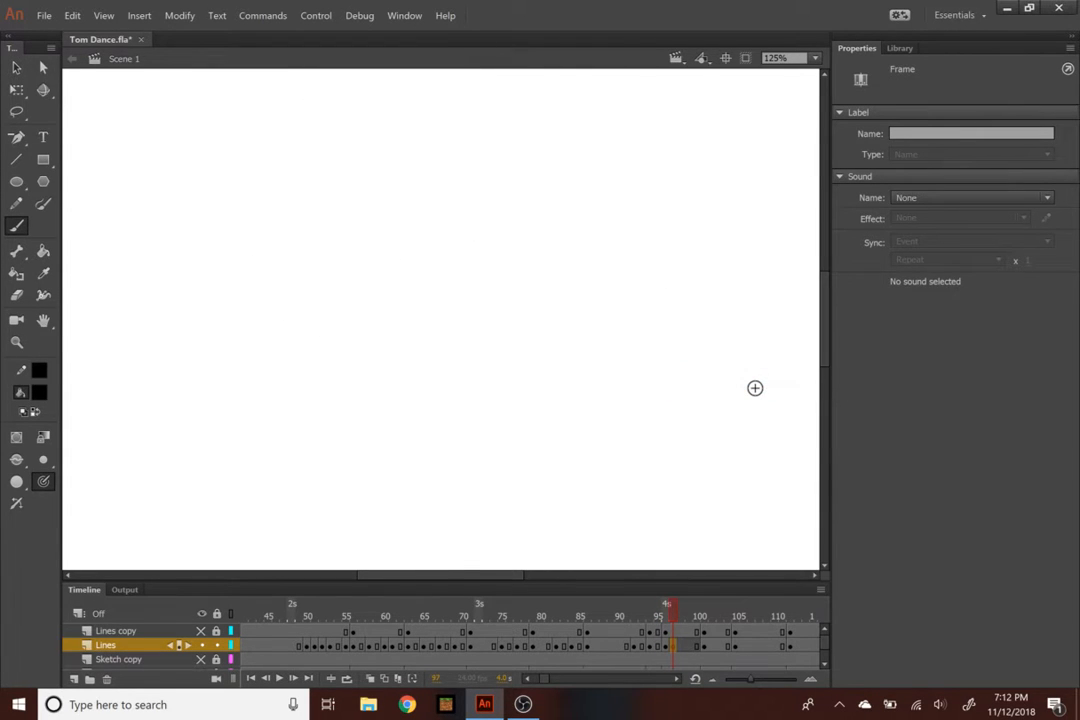
key("ctrl+z")
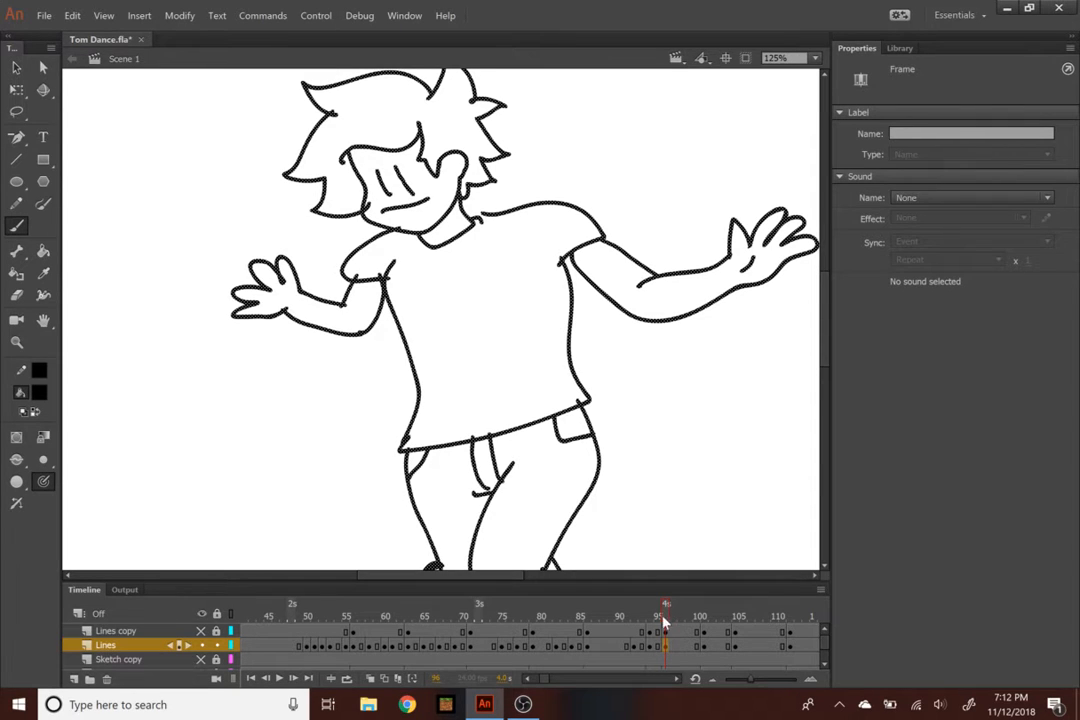
Move the outstretched-arms pose to frame 97 on the Lines layer and place a blank keyframe at frame 96
right_click(662, 650)
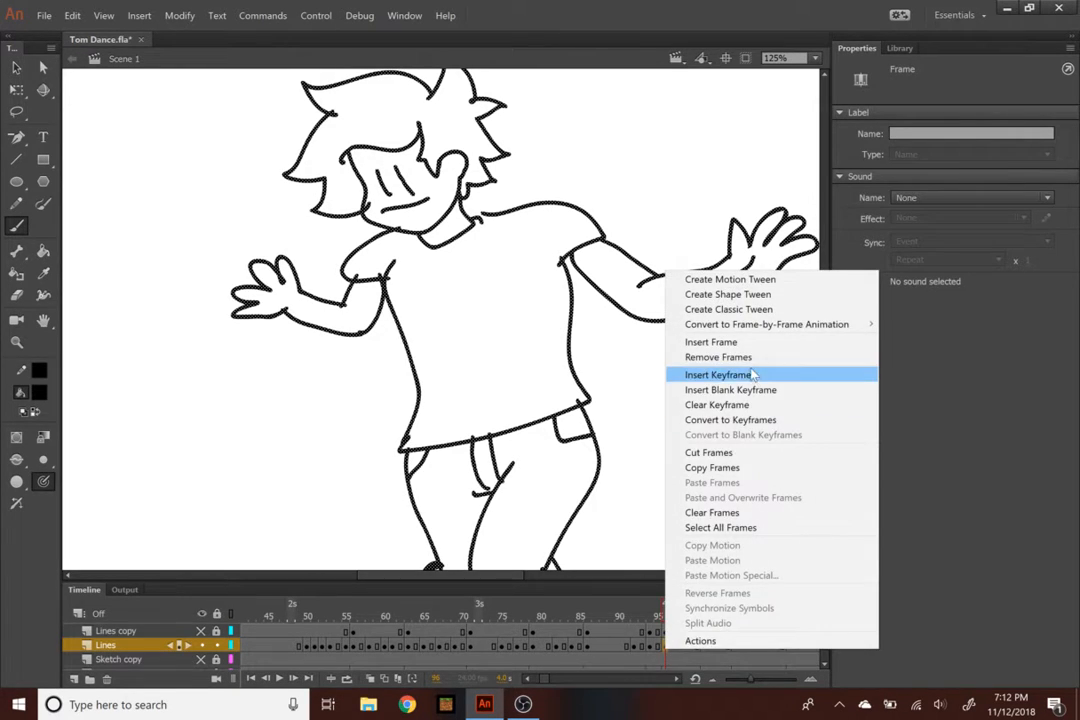
left_click(748, 357)
left_click(658, 647)
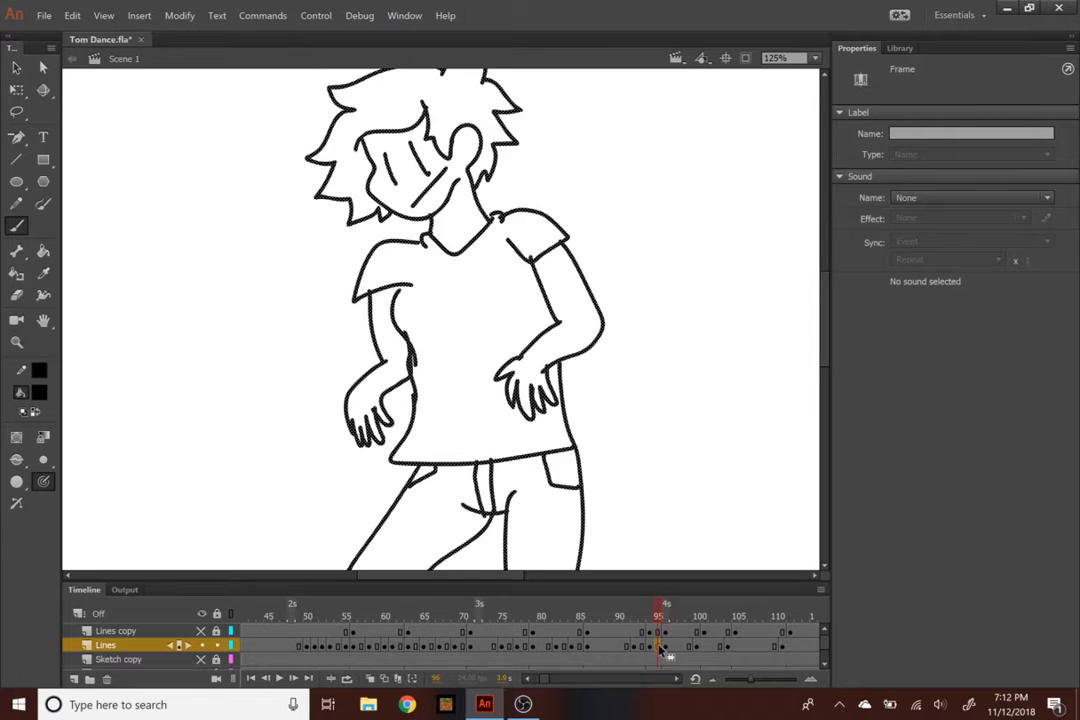
right_click(667, 650)
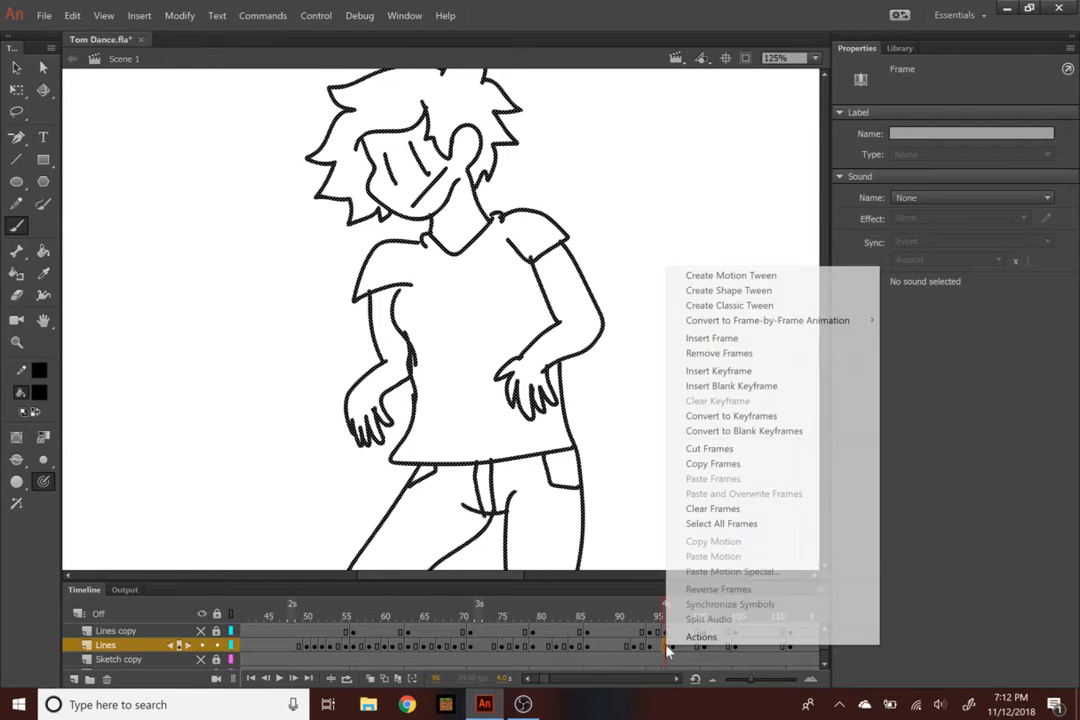
left_click(745, 384)
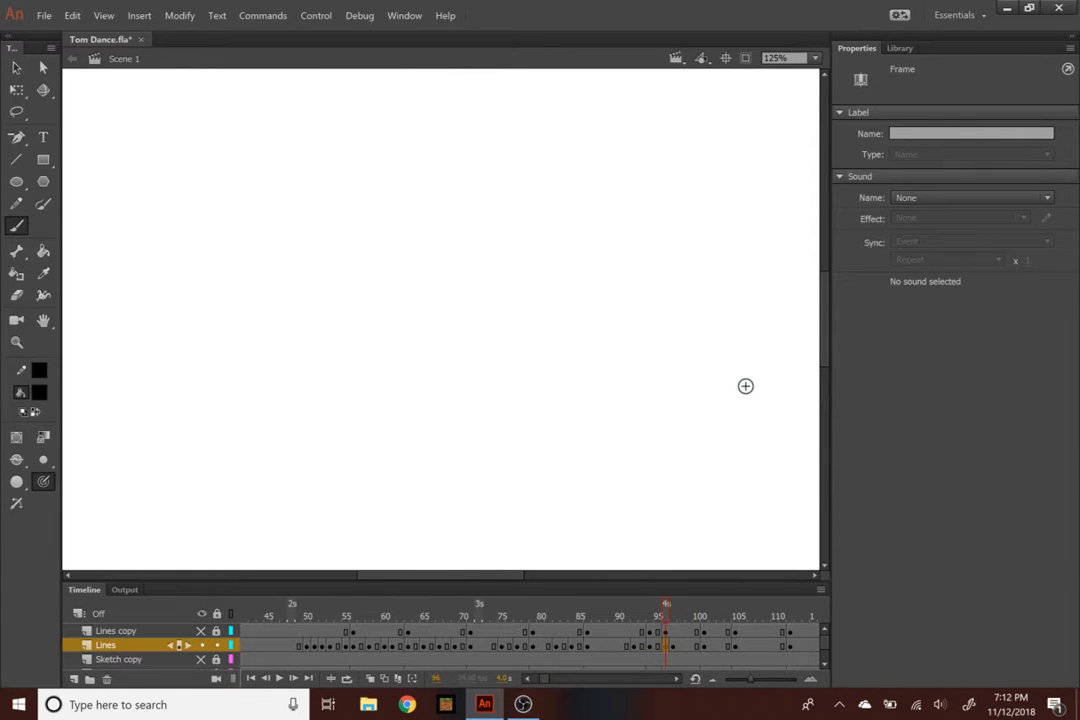
Turn on onion skinning and ink the face outline, eyes and mouth on frame 96 between the neighbouring poses
left_click(370, 679)
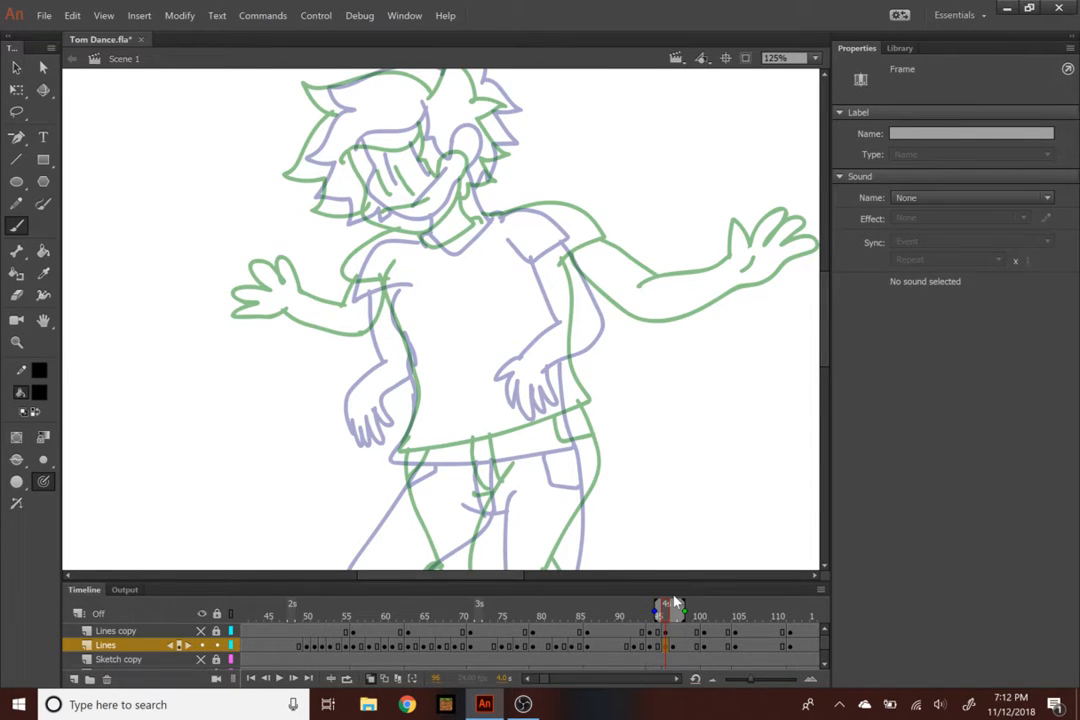
left_click(822, 309)
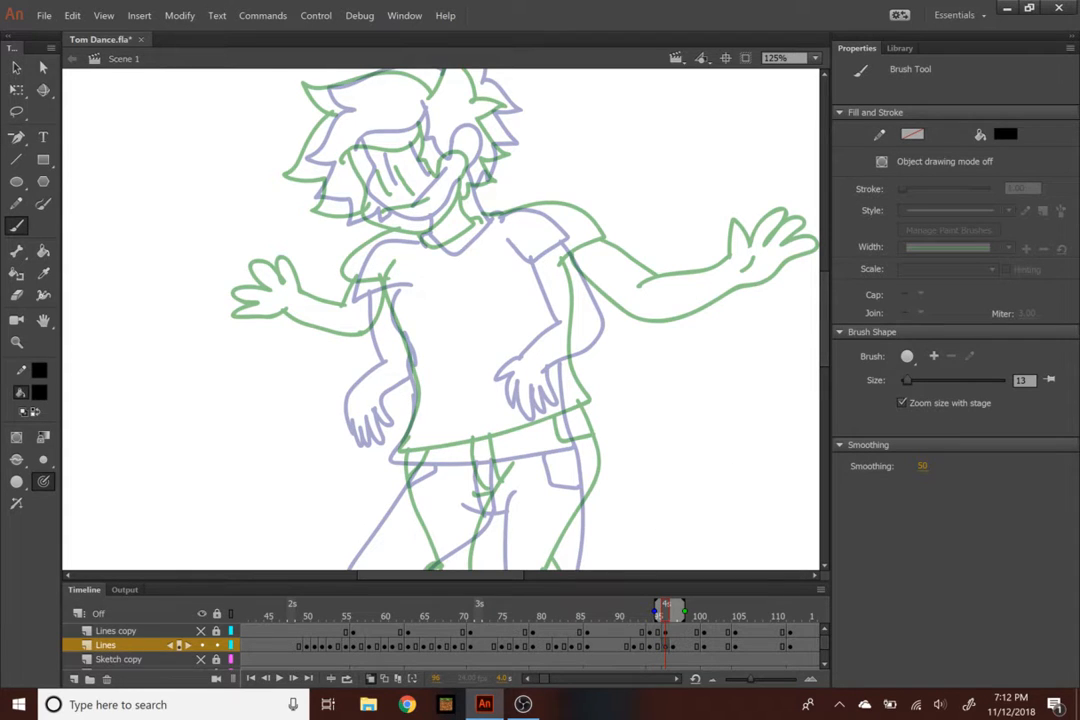
scroll(440, 320, "up", 3)
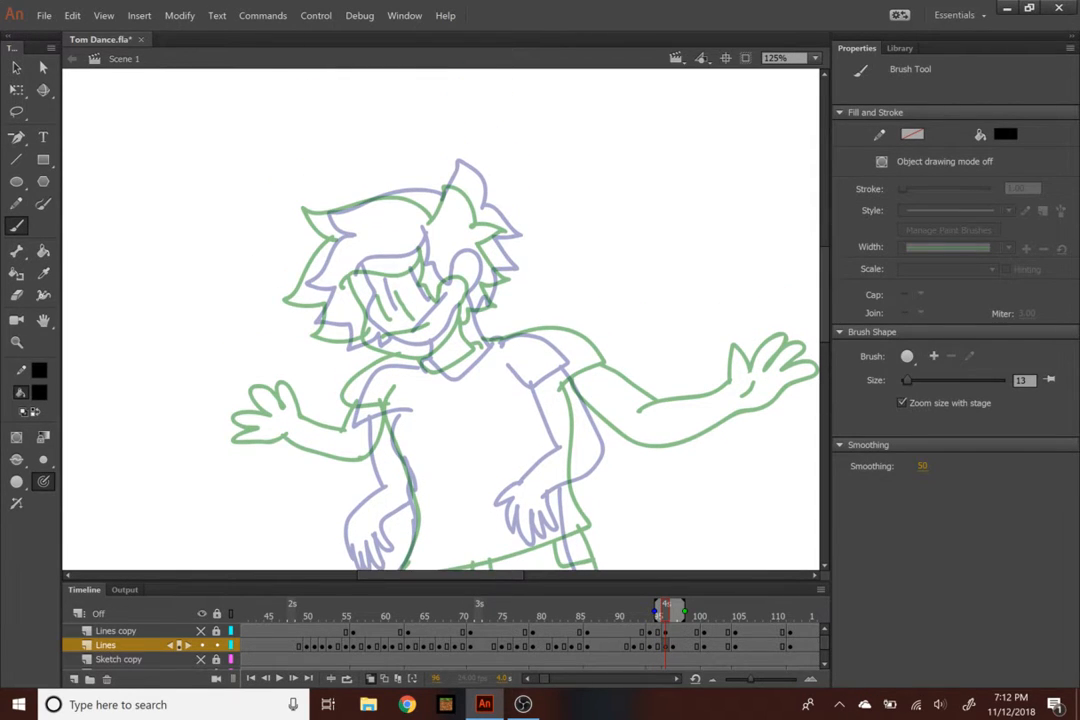
mouse_move(360, 262)
left_mouse_down()
mouse_move(380, 360)
mouse_move(463, 312)
left_mouse_up()
left_click_drag(372, 293, 387, 330)
mouse_move(395, 271)
left_mouse_down()
mouse_move(413, 314)
mouse_move(435, 318)
left_mouse_up()
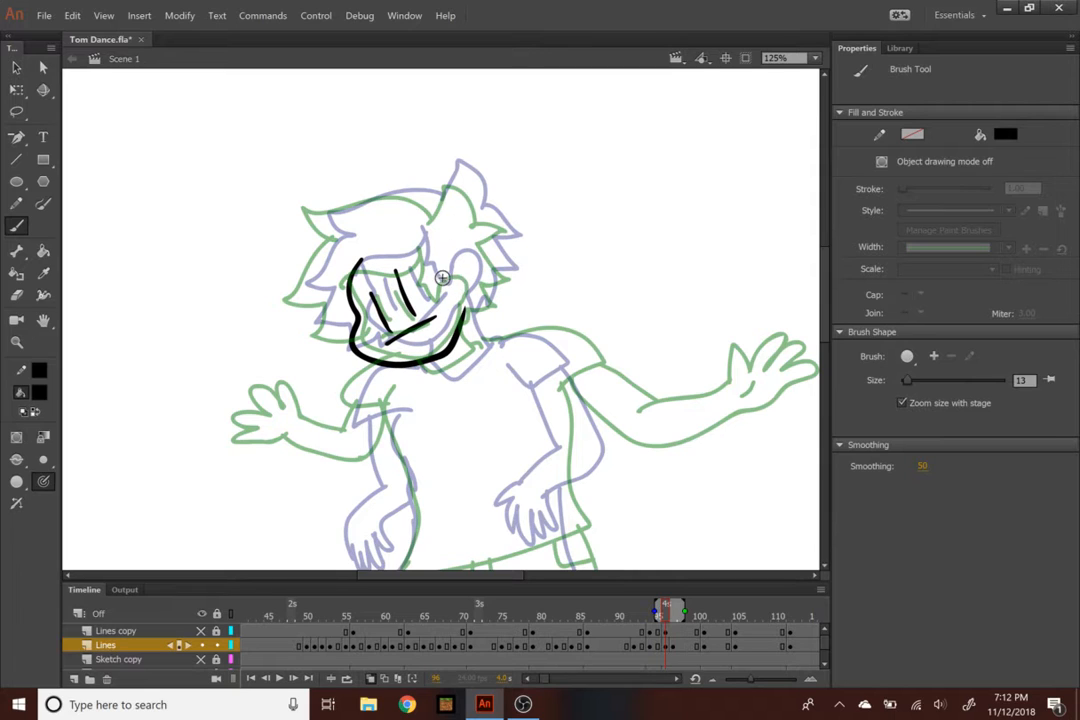
Ink the fringe, ear and spiky hair outline on frame 96, and undo the last hair stroke
mouse_move(420, 242)
left_mouse_down()
mouse_move(418, 298)
mouse_move(464, 305)
mouse_move(375, 262)
mouse_move(333, 300)
left_mouse_up()
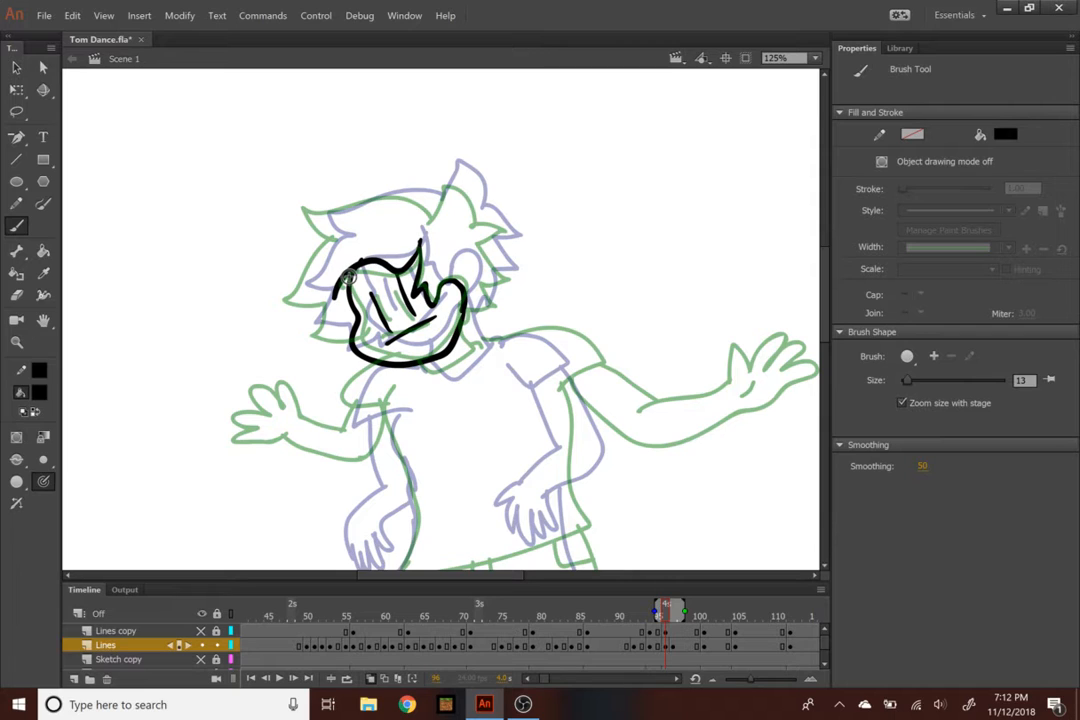
mouse_move(427, 228)
left_mouse_down()
mouse_move(314, 211)
mouse_move(331, 243)
mouse_move(308, 259)
mouse_move(310, 335)
left_mouse_up()
mouse_move(432, 222)
left_mouse_down()
mouse_move(463, 208)
mouse_move(471, 299)
left_mouse_up()
scroll(478, 203, "down", 5)
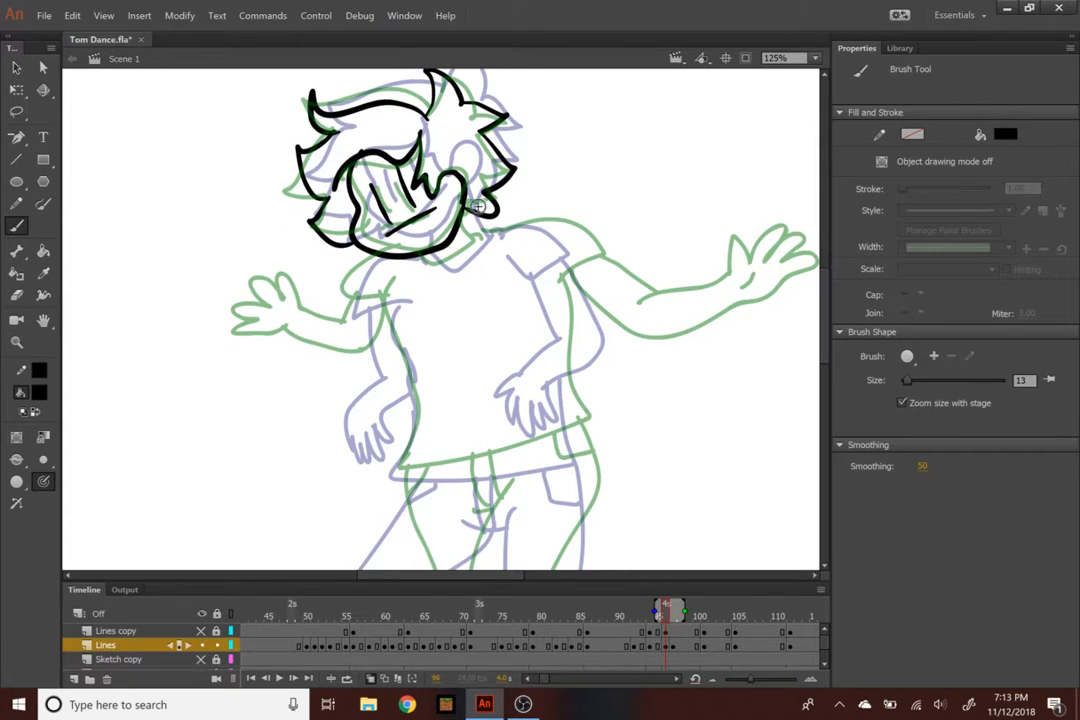
key("ctrl+z")
Ink the collar, right-hand shoulder, raised arm, open hand and sleeve on frame 96, undoing and redrawing unsatisfactory strokes
mouse_move(466, 208)
left_mouse_down()
mouse_move(435, 266)
mouse_move(598, 214)
mouse_move(615, 231)
left_mouse_up()
key("ctrl+z")
key("ctrl+z")
mouse_move(467, 215)
left_mouse_down()
mouse_move(542, 198)
mouse_move(605, 229)
left_mouse_up()
mouse_move(551, 264)
left_mouse_down()
mouse_move(596, 238)
mouse_move(665, 270)
left_mouse_up()
scroll(665, 270, "right", 3)
key("ctrl+z")
key("ctrl+z")
mouse_move(464, 226)
left_mouse_down()
mouse_move(411, 271)
mouse_move(400, 207)
mouse_move(339, 235)
left_mouse_up()
mouse_move(465, 225)
left_mouse_down()
mouse_move(609, 230)
mouse_move(595, 222)
mouse_move(608, 195)
mouse_move(626, 218)
mouse_move(615, 194)
mouse_move(625, 218)
mouse_move(656, 183)
mouse_move(679, 211)
mouse_move(538, 325)
mouse_move(429, 247)
left_mouse_up()
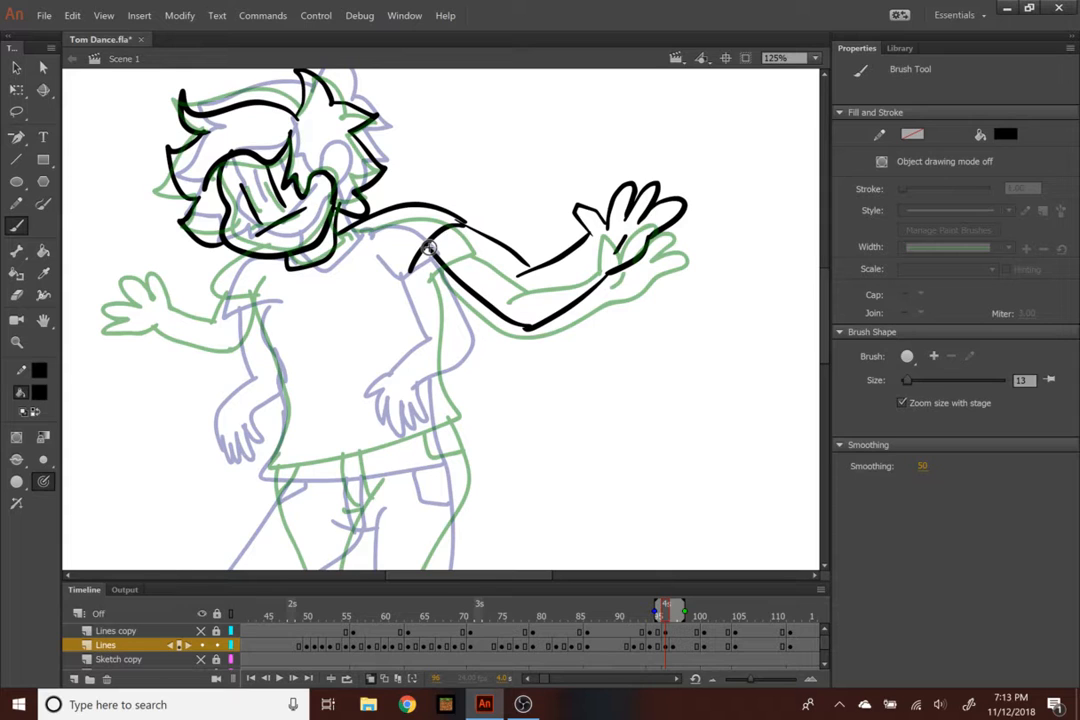
Ink the left-hand arm with its open hand and sleeve, plus the shirt's sides and slanted hem on frame 96
left_click_drag(438, 576, 397, 576)
mouse_move(436, 257)
left_mouse_down()
mouse_move(444, 292)
mouse_move(352, 259)
mouse_move(347, 228)
mouse_move(337, 260)
mouse_move(311, 229)
mouse_move(317, 262)
mouse_move(286, 277)
mouse_move(393, 337)
left_mouse_up()
left_click_drag(333, 262, 380, 290)
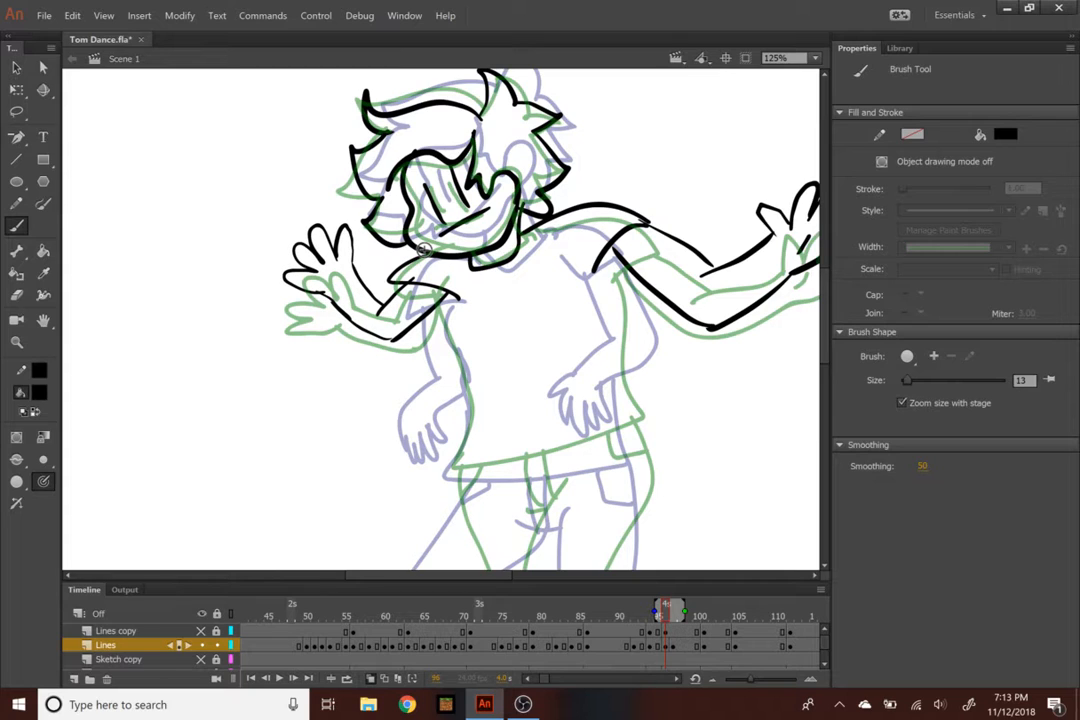
mouse_move(452, 296)
left_mouse_down()
mouse_move(458, 355)
mouse_move(441, 462)
mouse_move(624, 392)
left_mouse_up()
left_click_drag(620, 268, 625, 390)
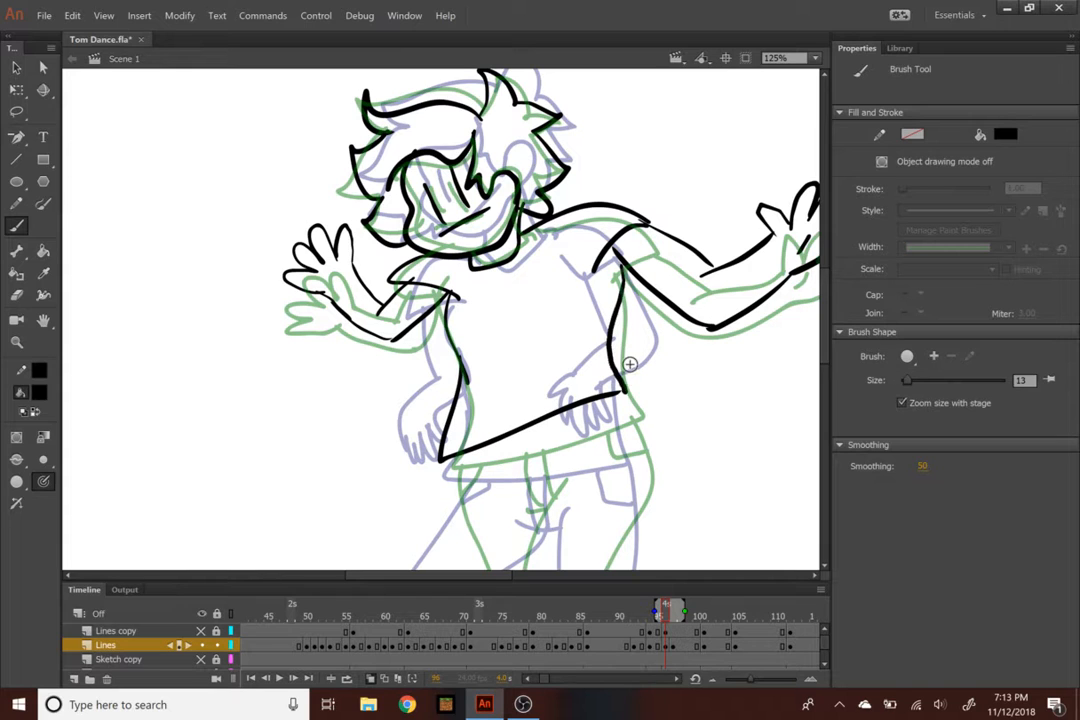
Ink the waistline, both crossed trouser legs with their cuffs, and the two shoes on frame 96
scroll(629, 365, "down", 5)
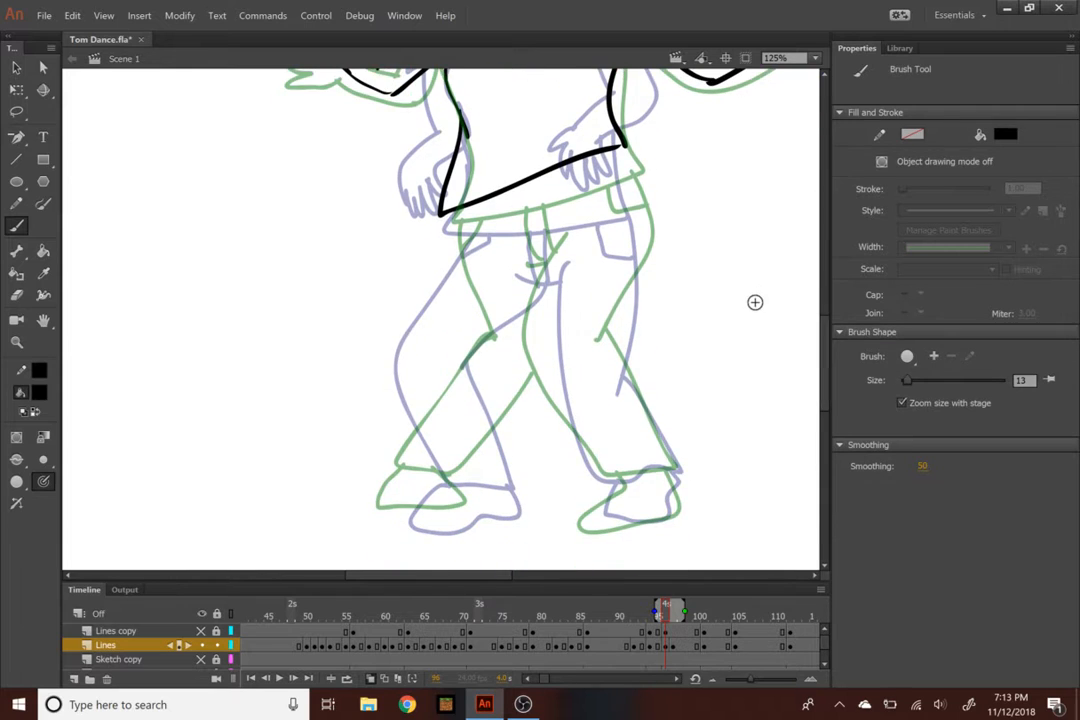
mouse_move(641, 175)
left_mouse_down()
mouse_move(563, 205)
mouse_move(476, 214)
mouse_move(515, 335)
mouse_move(380, 454)
mouse_move(458, 466)
left_mouse_up()
mouse_move(565, 236)
left_mouse_down()
mouse_move(514, 318)
mouse_move(600, 456)
left_mouse_up()
mouse_move(640, 180)
left_mouse_down()
mouse_move(625, 250)
mouse_move(593, 313)
mouse_move(663, 434)
mouse_move(578, 461)
mouse_move(662, 482)
left_mouse_up()
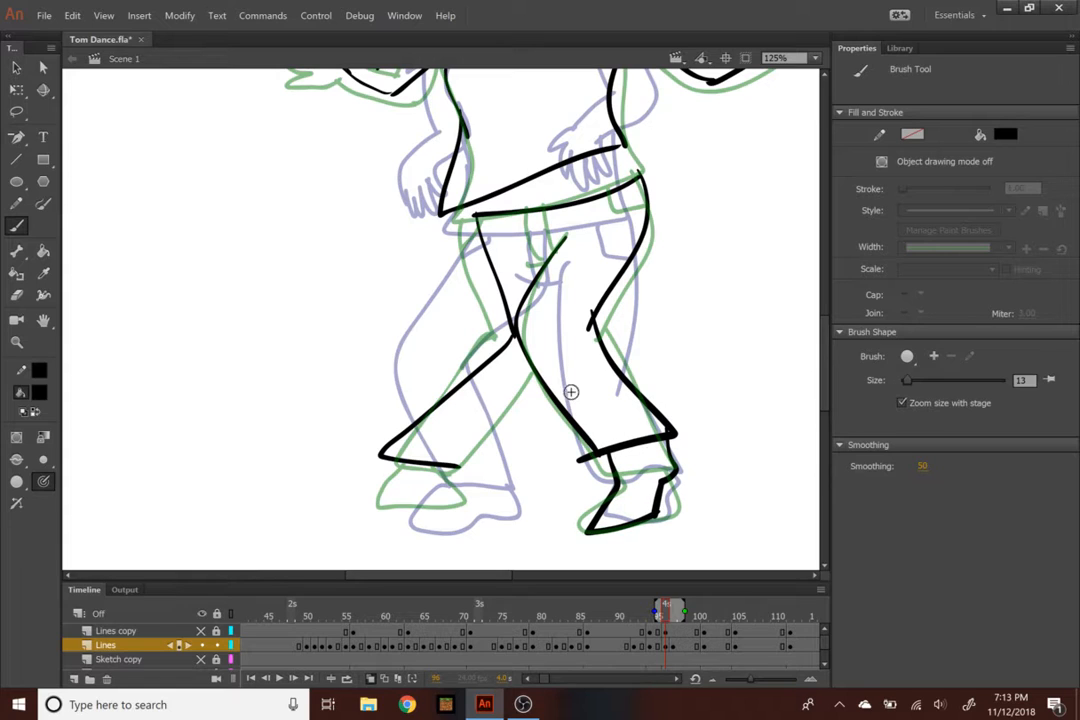
mouse_move(400, 464)
left_mouse_down()
mouse_move(460, 501)
mouse_move(452, 466)
left_mouse_up()
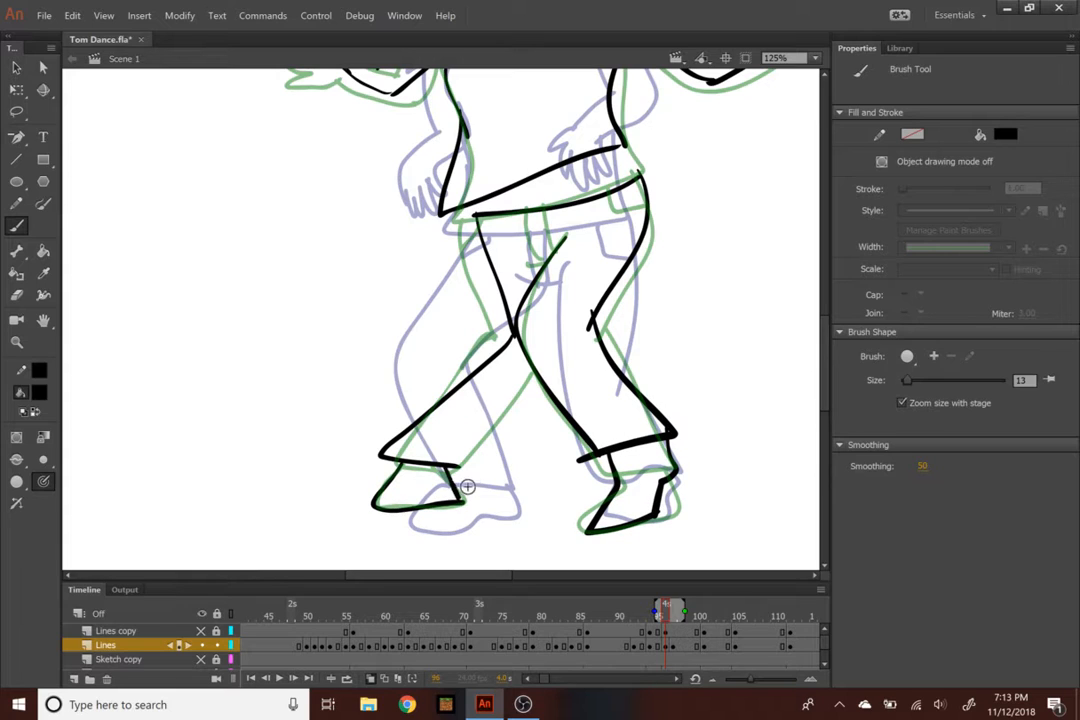
left_click_drag(553, 391, 465, 465)
Add the fly lines and both pocket curves to the trousers on frame 96
mouse_move(526, 213)
left_mouse_down()
mouse_move(528, 258)
mouse_move(568, 238)
left_mouse_up()
left_click_drag(498, 228, 477, 215)
left_click_drag(610, 196, 641, 217)
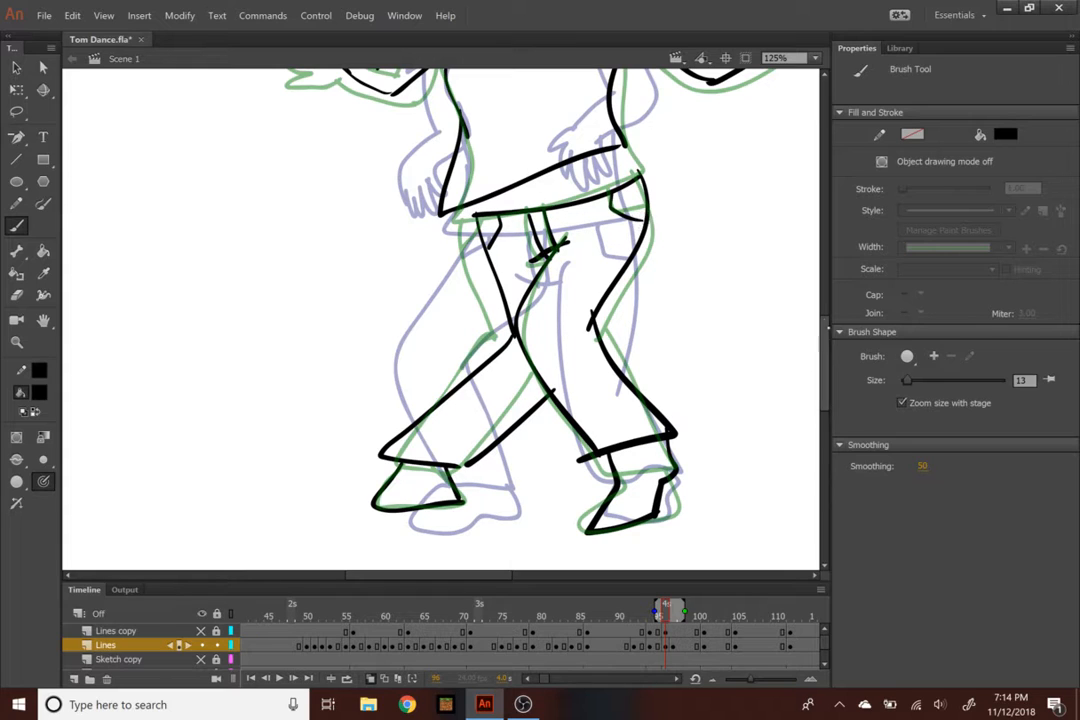
Join the shirt hem to the trousers and add short fold lines at the shirt's waist and hem on frame 96
scroll(694, 300, "up", 3)
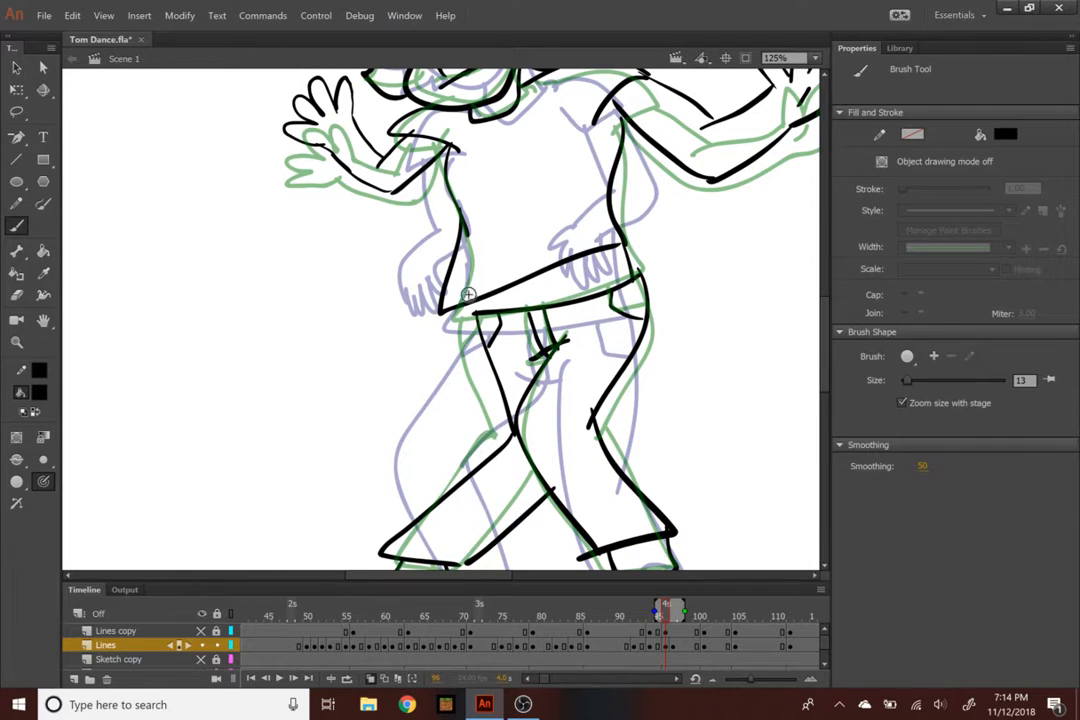
mouse_move(466, 225)
left_mouse_down()
mouse_move(497, 232)
mouse_move(458, 228)
left_mouse_up()
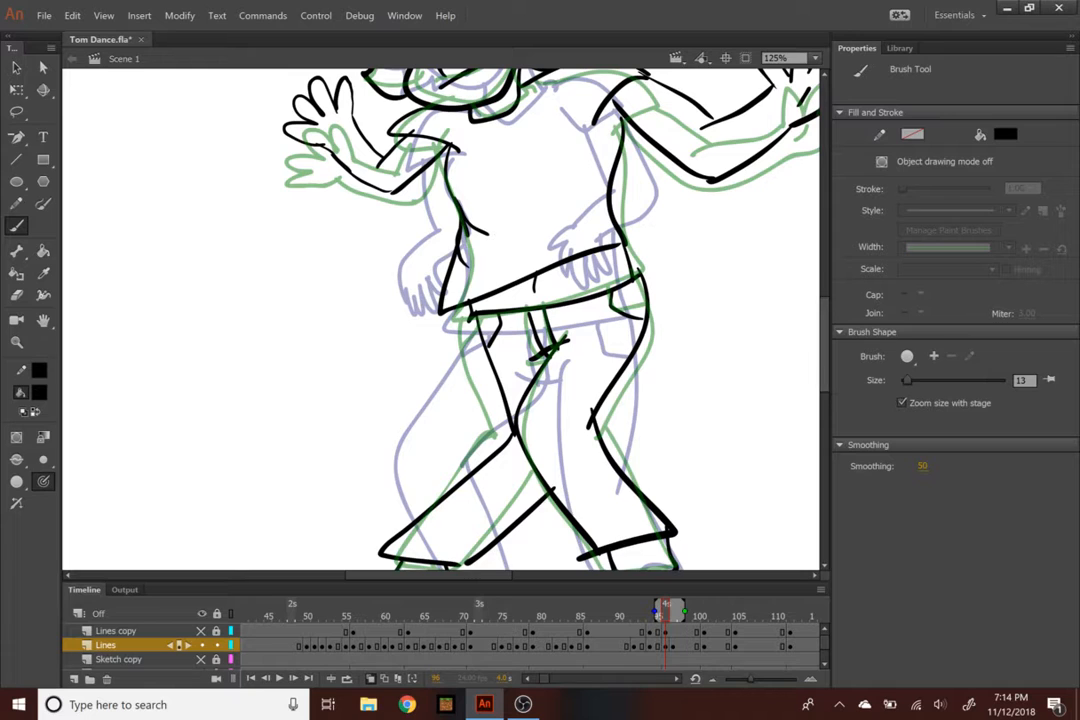
scroll(815, 340, "up", 4)
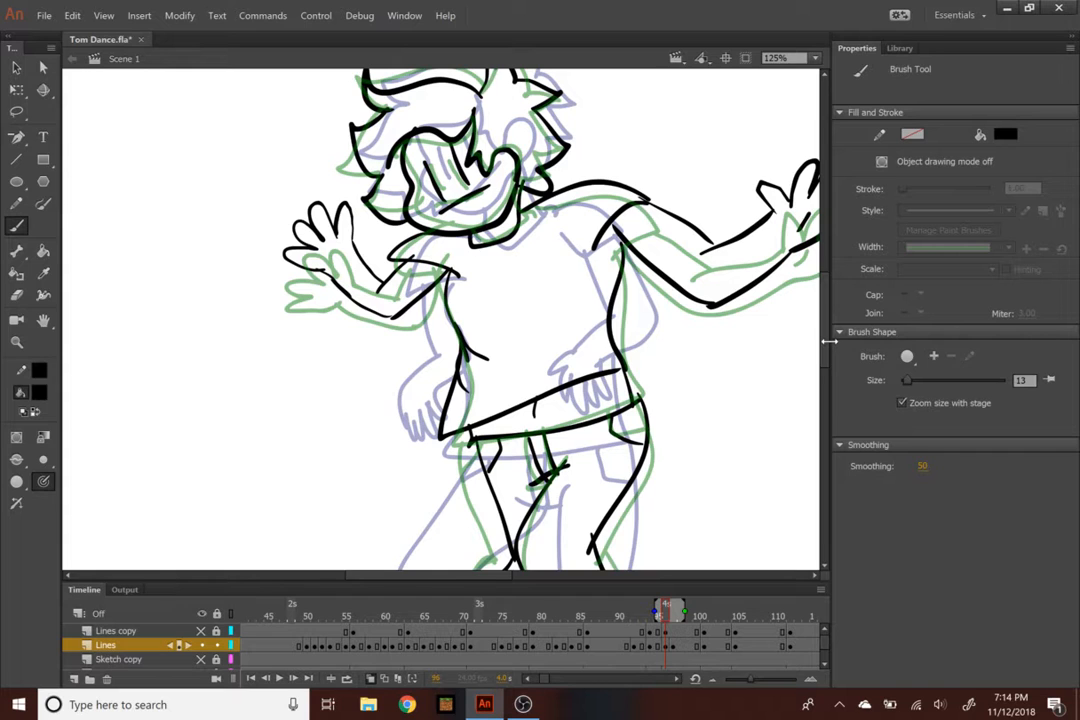
key("ctrl+minus")
key("ctrl+minus")
key("ctrl+equal")
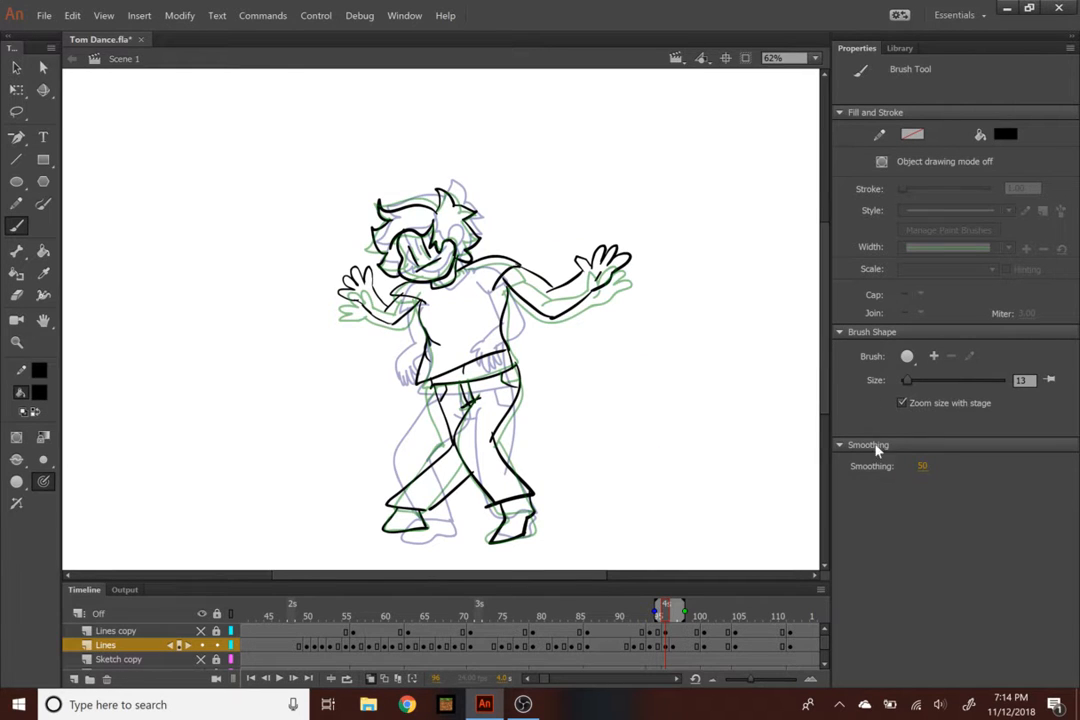
Play back and scrub through the dance to check the motion around the new in-betweens, ending at frame 103
left_click(601, 615)
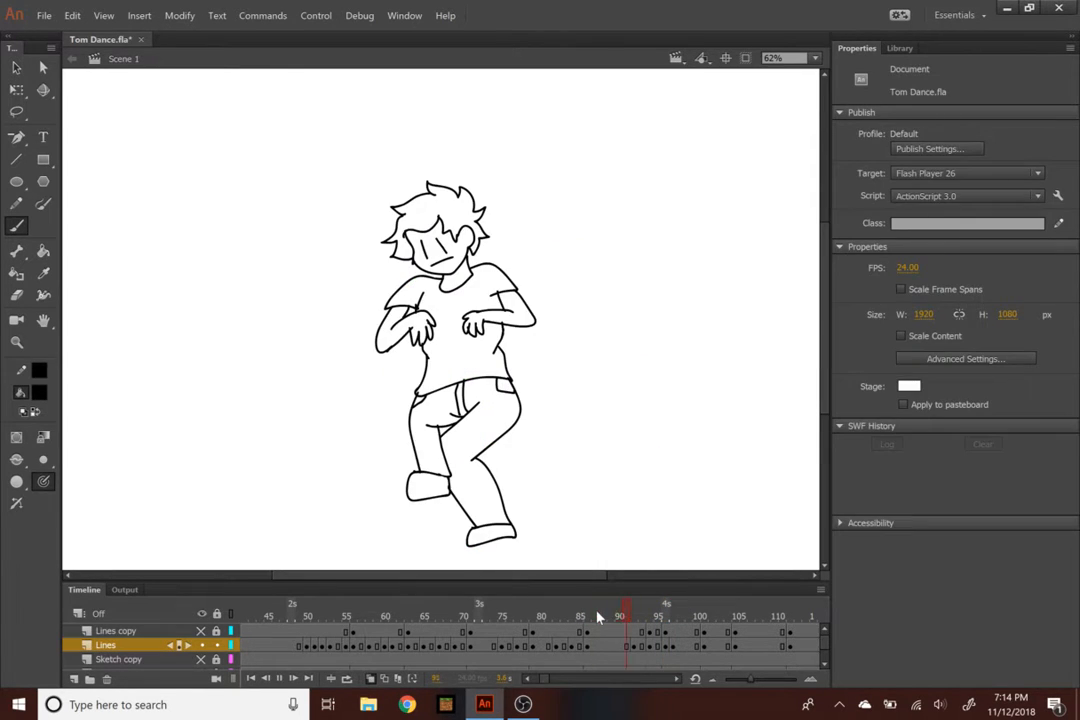
key("Return")
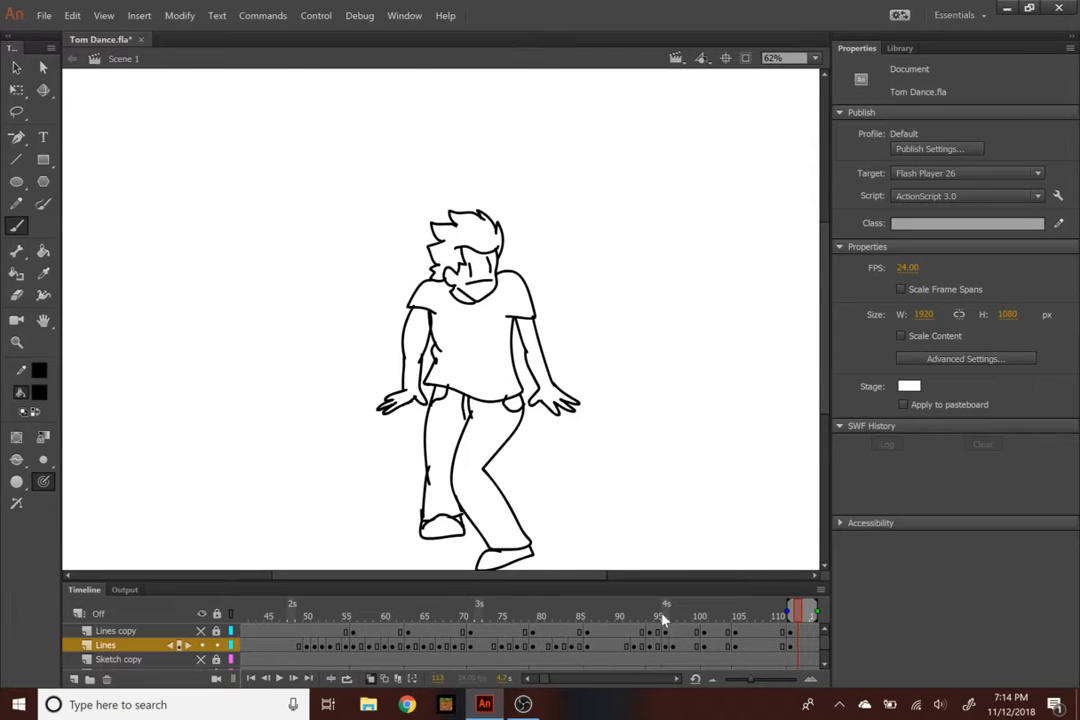
left_click(660, 617)
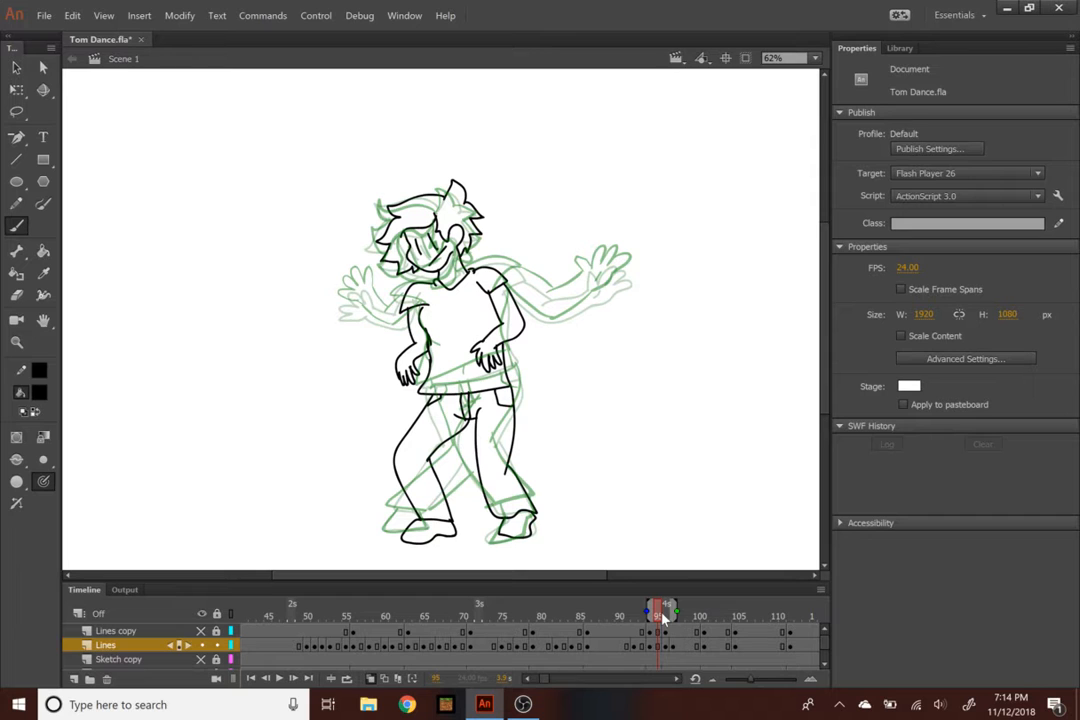
left_click_drag(661, 619, 548, 600)
key("Return")
key("Return")
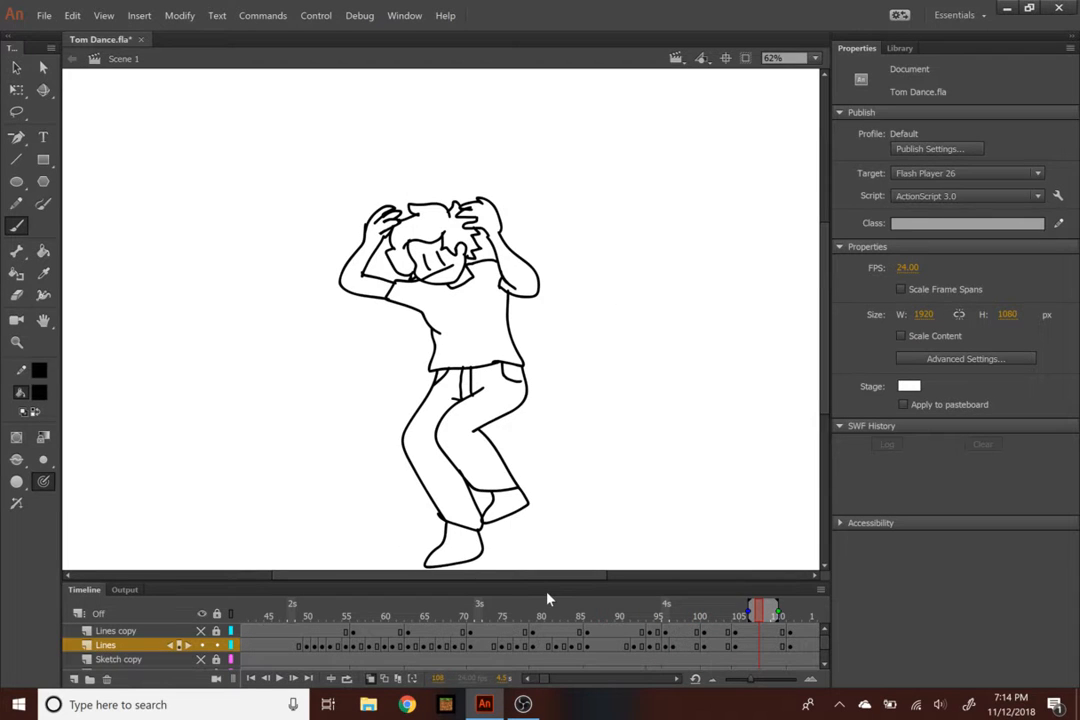
left_click(513, 617)
key("Return")
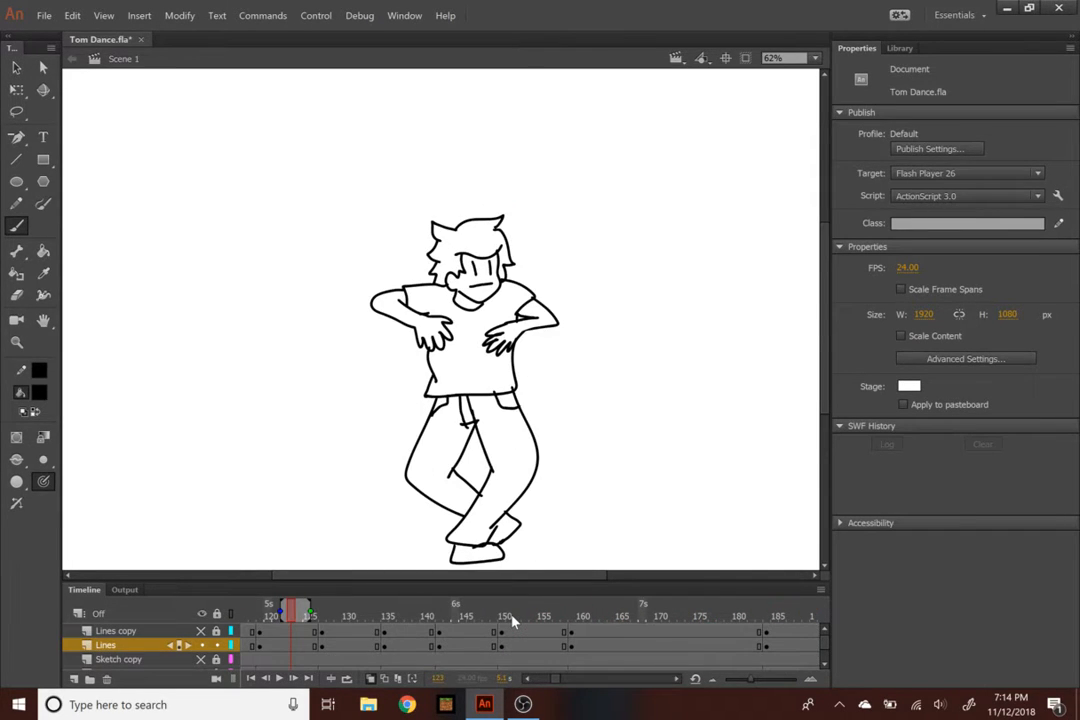
mouse_move(350, 616)
left_mouse_down()
mouse_move(166, 612)
mouse_move(450, 612)
left_mouse_up()
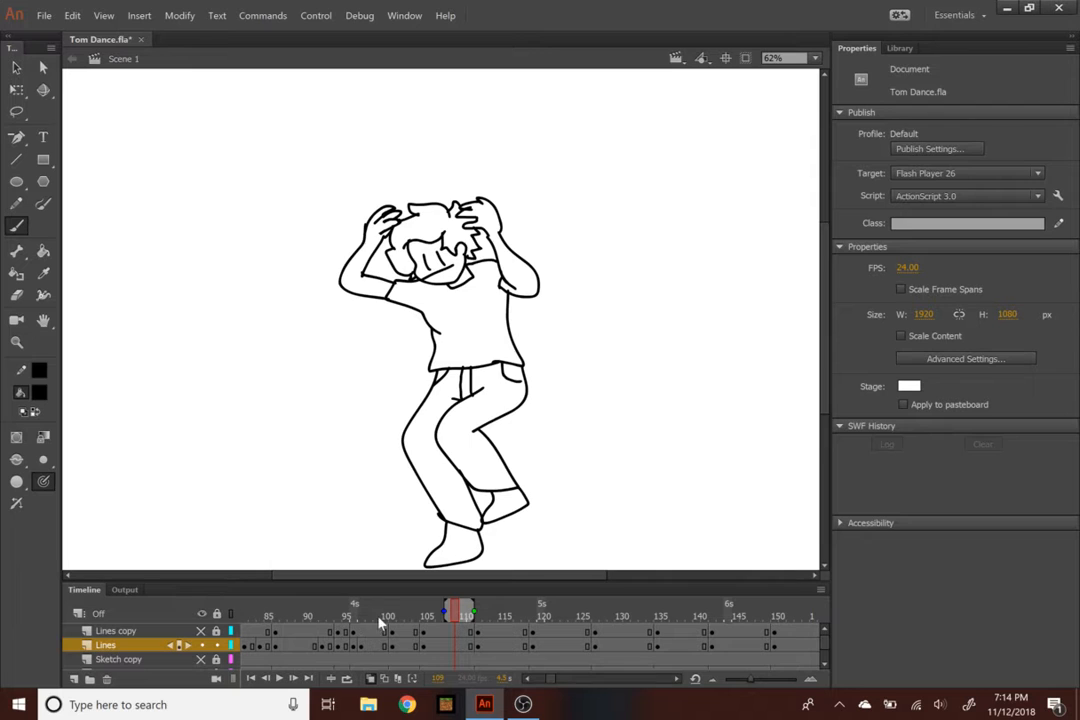
left_click(312, 616)
key("Return")
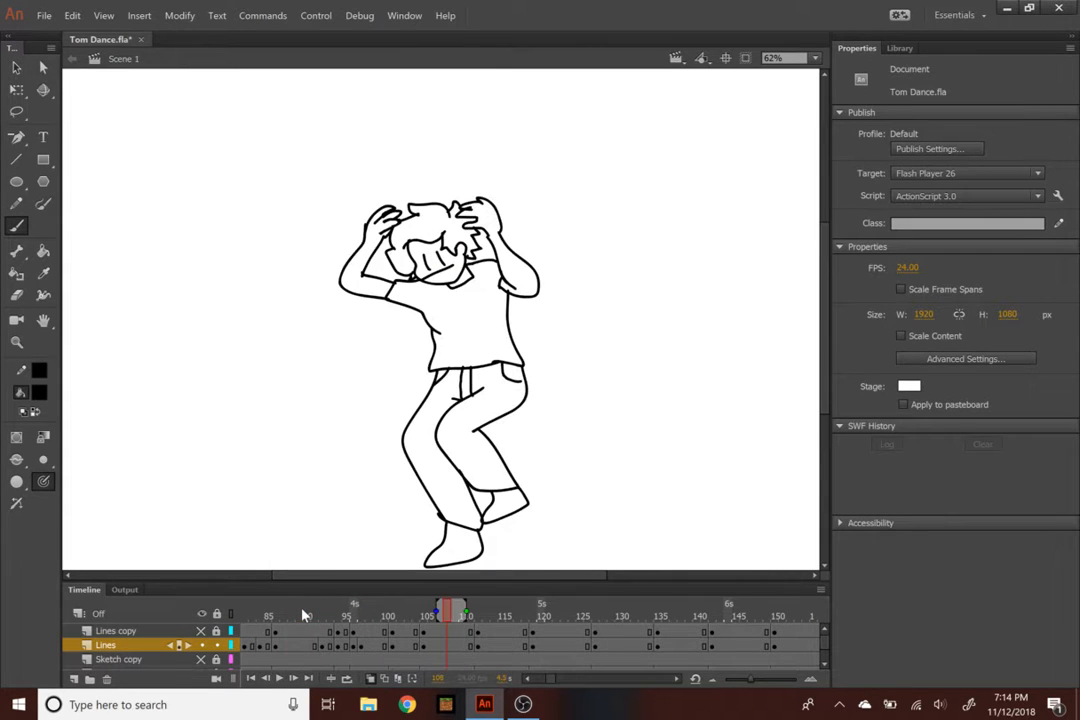
mouse_move(398, 616)
left_mouse_down()
mouse_move(374, 615)
mouse_move(425, 614)
mouse_move(410, 614)
left_mouse_up()
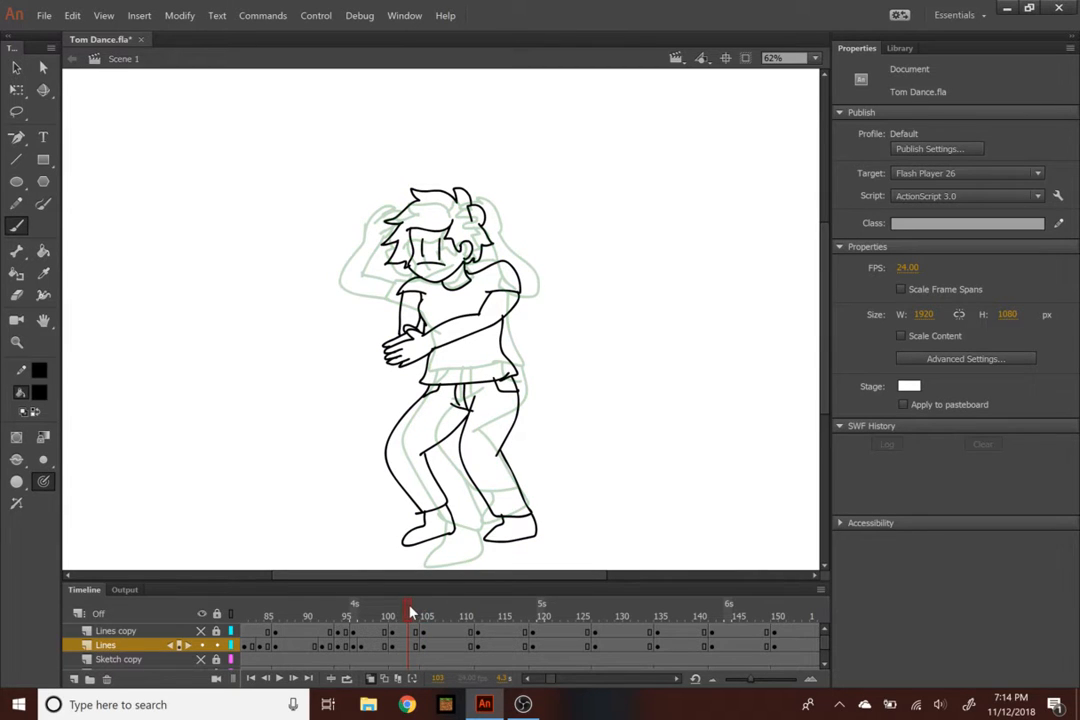
left_click(412, 632)
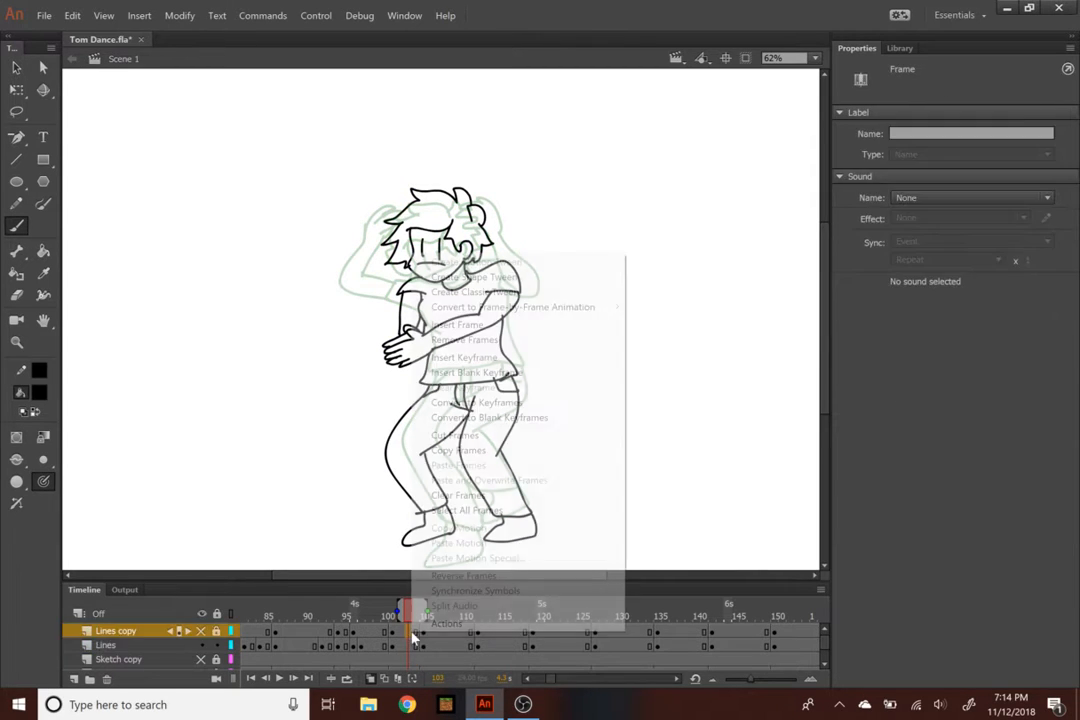
right_click(412, 632)
left_click(520, 373)
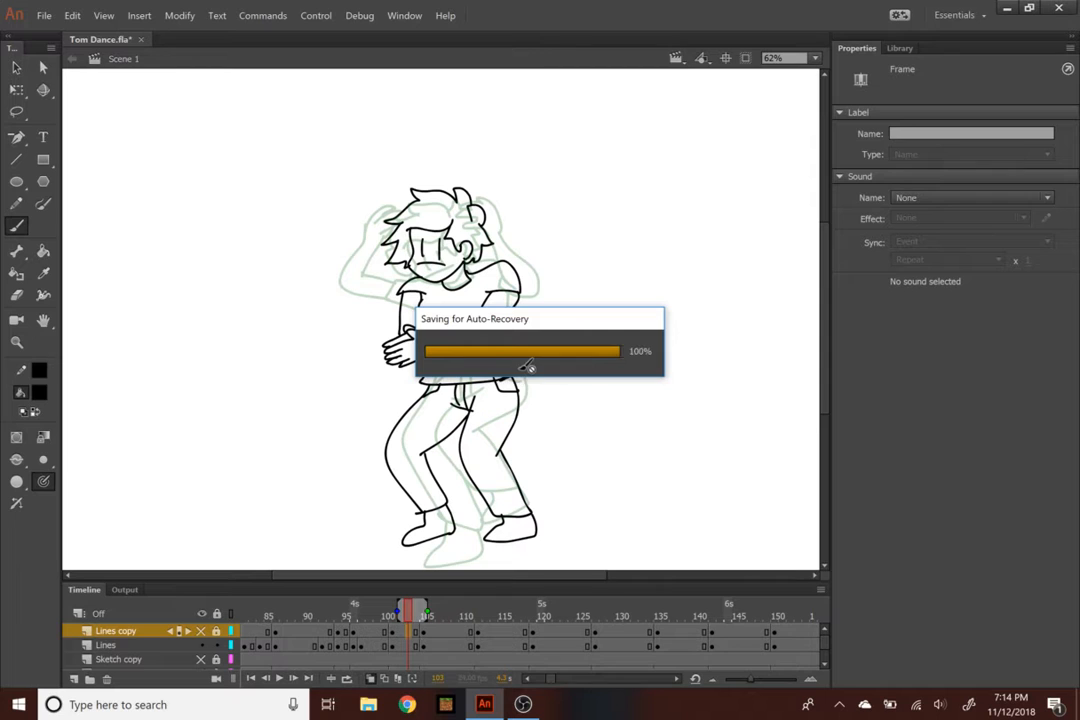
left_click(520, 375)
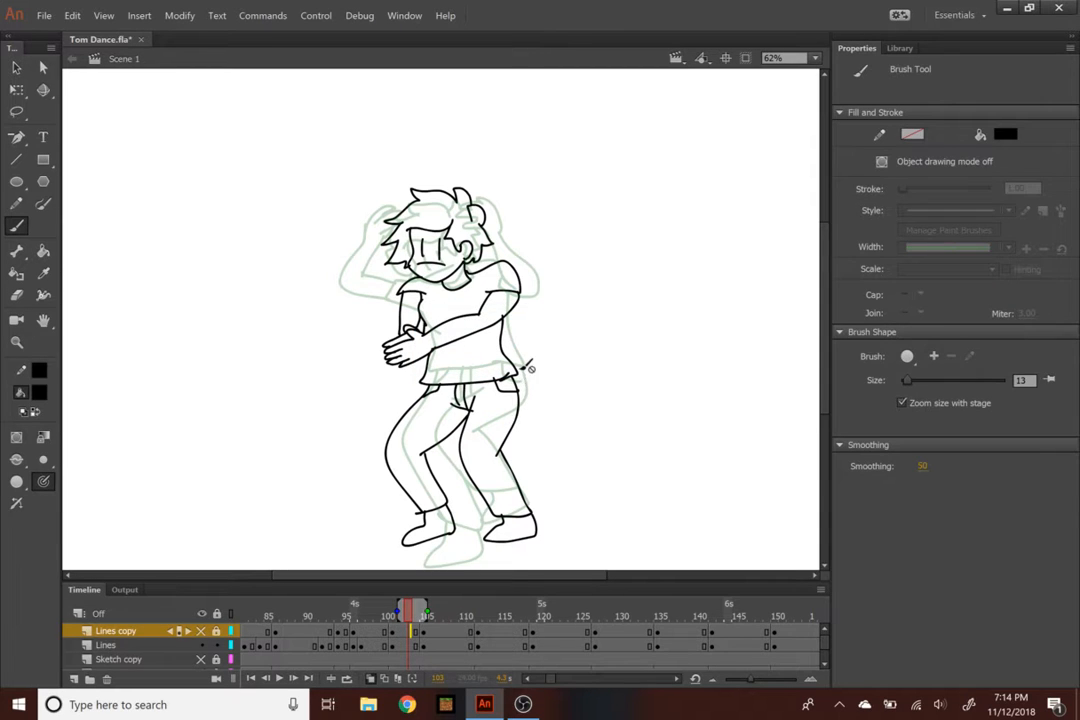
Insert a blank keyframe at frame 103 on the Lines layer
left_click(412, 645)
right_click(412, 645)
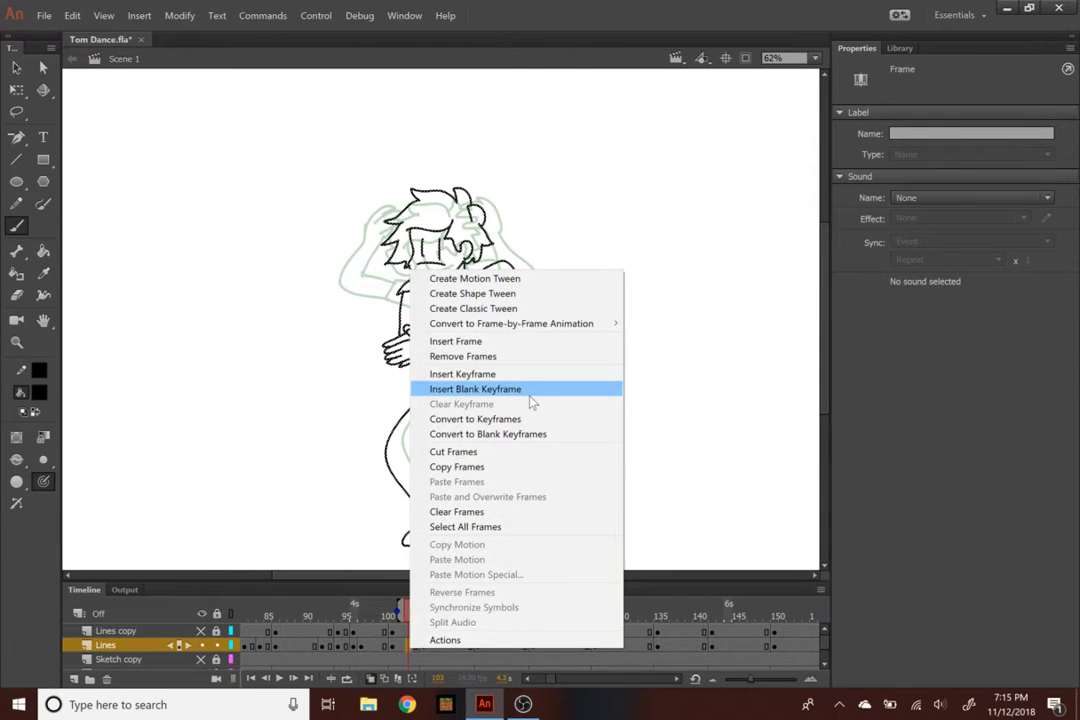
left_click(528, 395)
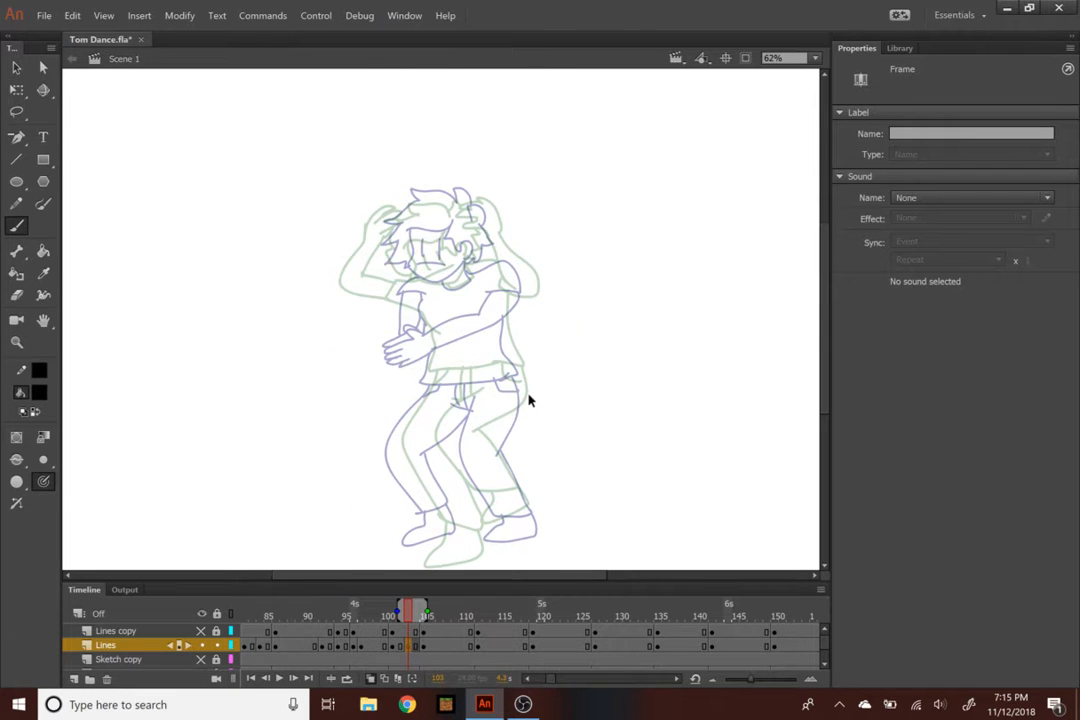
Ink the tilted face outline with its eyes, slanted mouth and ear on frame 103, between the onion-skinned poses
key("ctrl+equal")
scroll(528, 395, "up", 3)
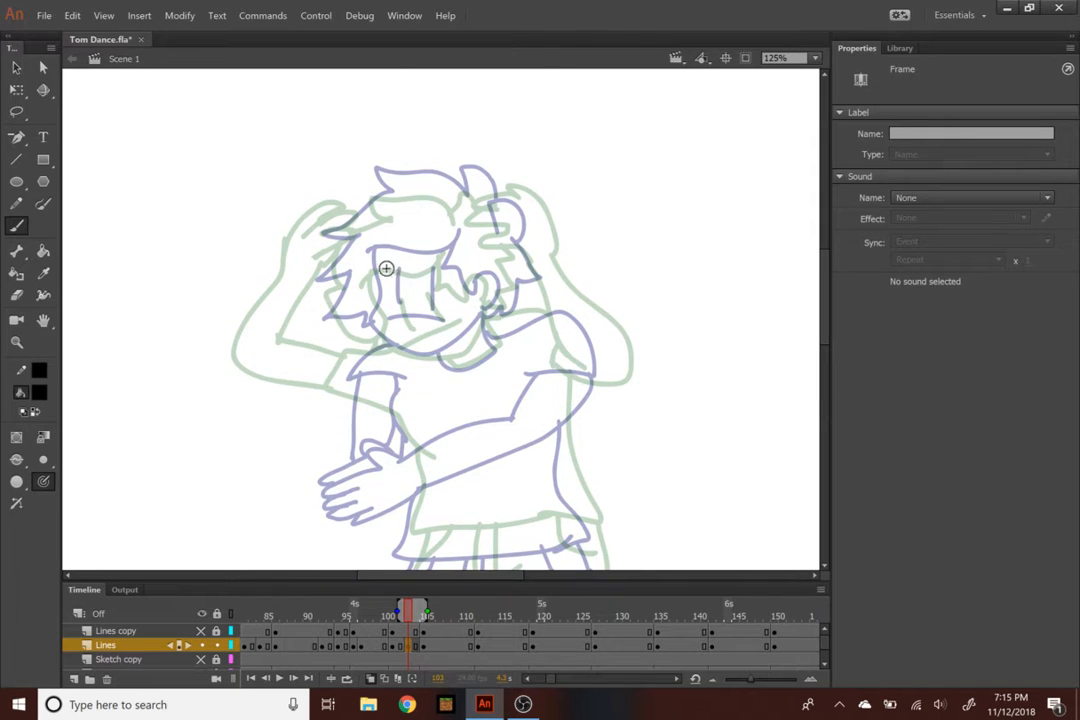
mouse_move(373, 285)
left_mouse_down()
mouse_move(384, 338)
mouse_move(470, 357)
mouse_move(486, 318)
left_mouse_up()
left_click_drag(398, 302, 411, 332)
mouse_move(420, 301)
left_mouse_down()
mouse_move(432, 325)
mouse_move(395, 354)
left_mouse_up()
mouse_move(466, 296)
left_mouse_down()
mouse_move(482, 259)
mouse_move(488, 302)
left_mouse_up()
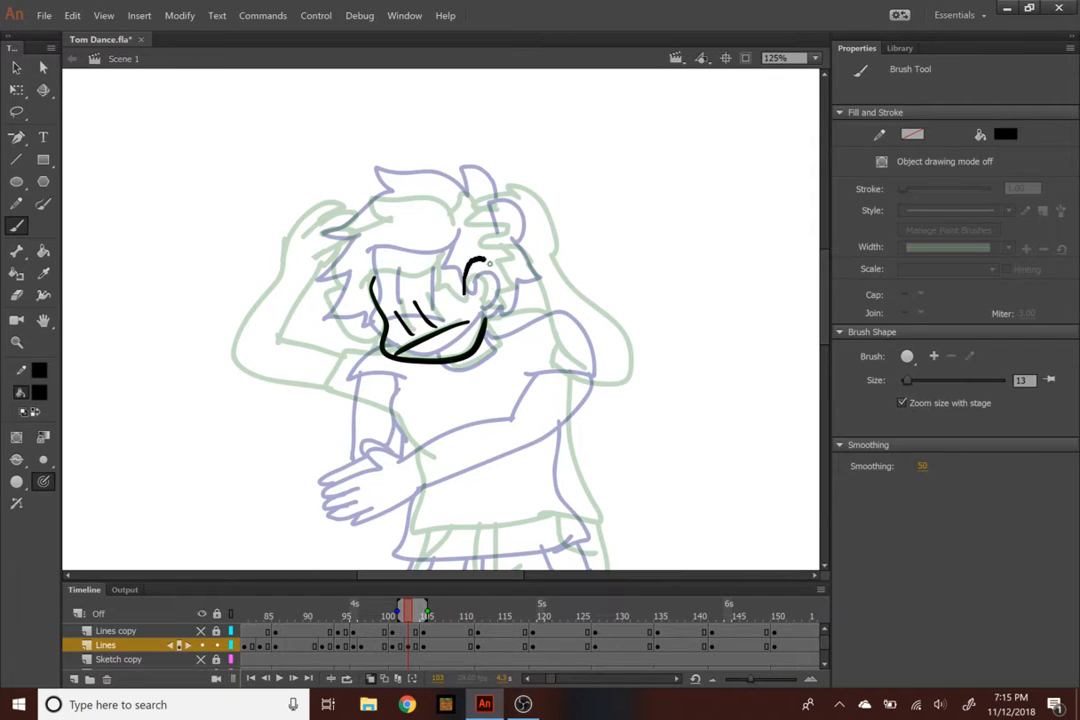
Ink the spiky hair, fringe and the collar under the chin on frame 103, erasing the stray dot beside the head
mouse_move(433, 242)
left_mouse_down()
mouse_move(404, 282)
mouse_move(360, 291)
left_mouse_up()
mouse_move(395, 195)
left_mouse_down()
mouse_move(450, 220)
mouse_move(398, 196)
mouse_move(345, 228)
mouse_move(350, 256)
left_mouse_up()
left_click_drag(350, 316, 380, 335)
mouse_move(446, 219)
left_mouse_down()
mouse_move(489, 203)
mouse_move(497, 277)
left_mouse_up()
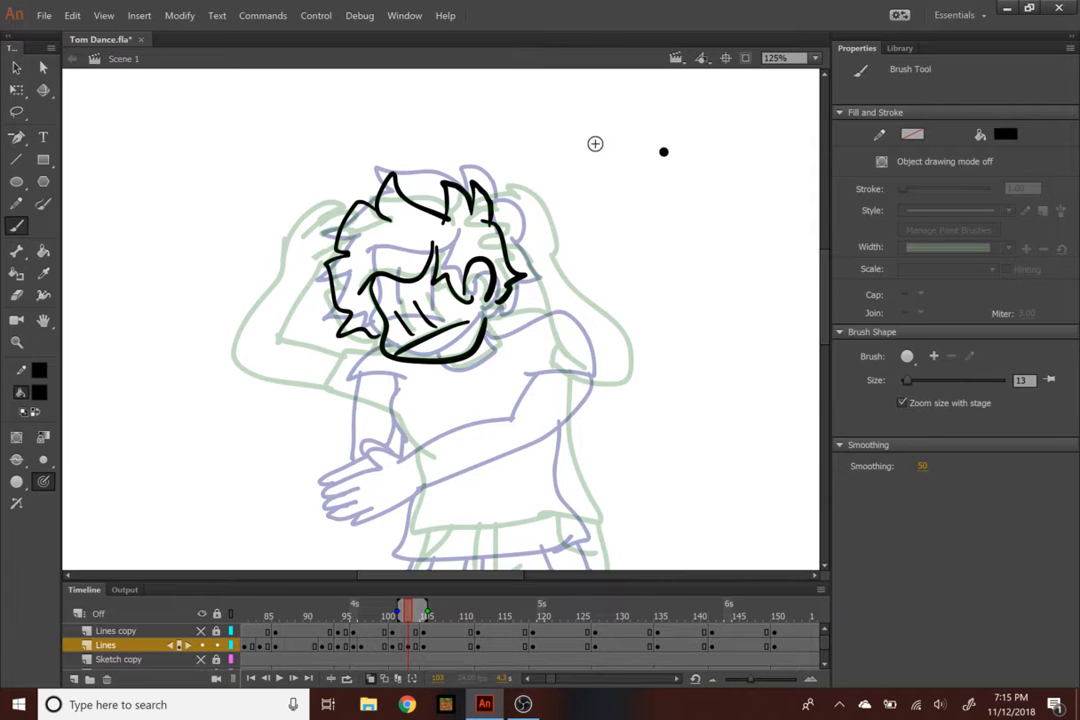
key("e")
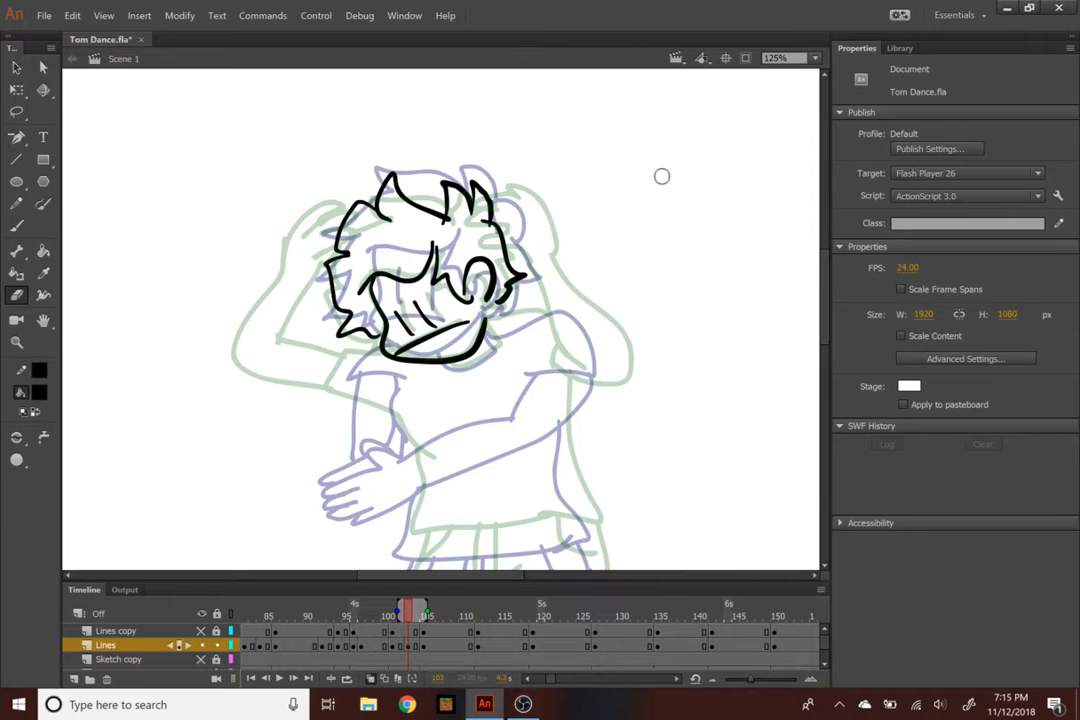
left_click(17, 225)
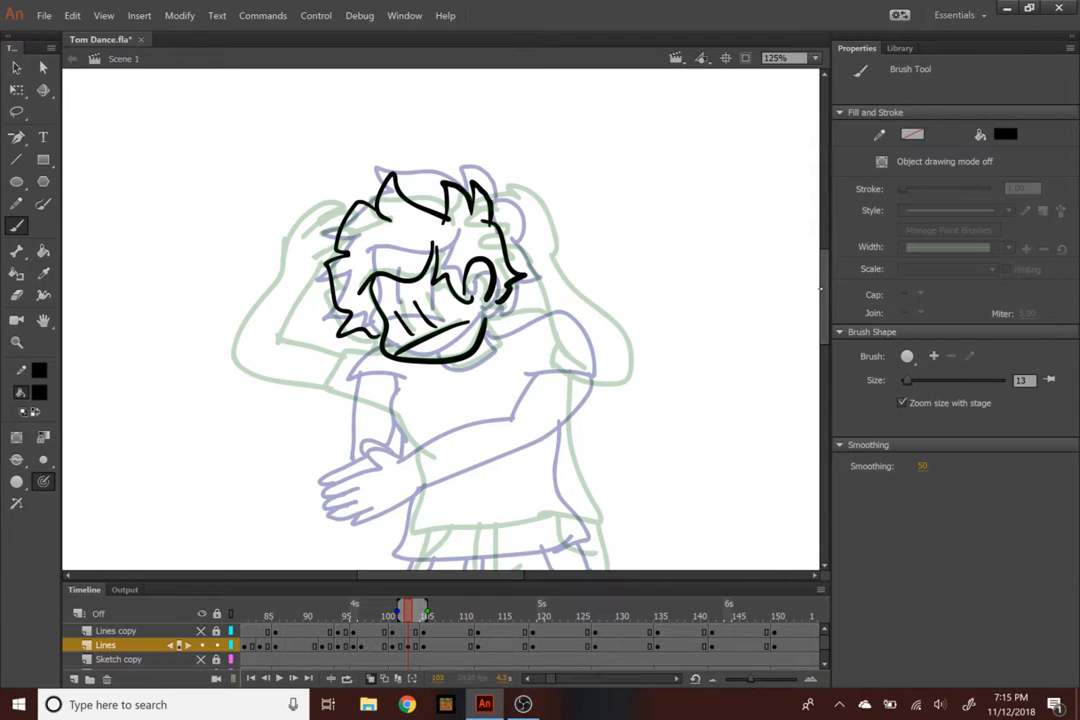
scroll(809, 292, "down", 5)
mouse_move(458, 262)
left_mouse_down()
mouse_move(528, 202)
mouse_move(510, 175)
left_mouse_up()
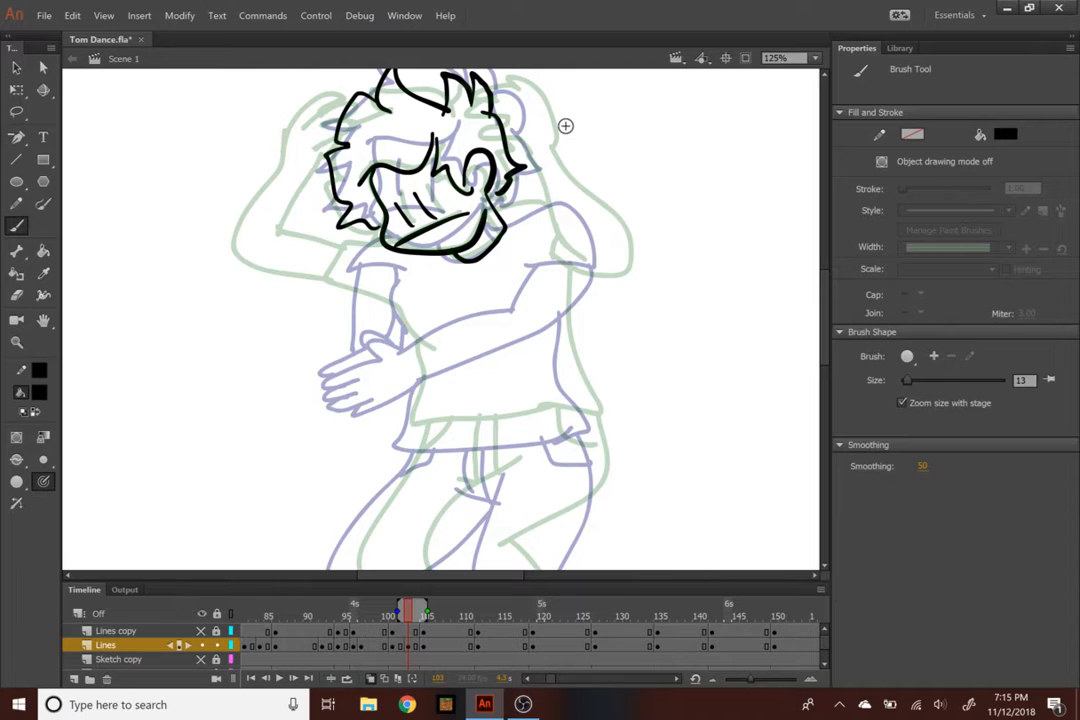
scroll(565, 140, "up", 2)
mouse_move(571, 126)
left_mouse_down()
mouse_move(566, 156)
mouse_move(541, 140)
mouse_move(531, 168)
mouse_move(565, 168)
left_mouse_up()
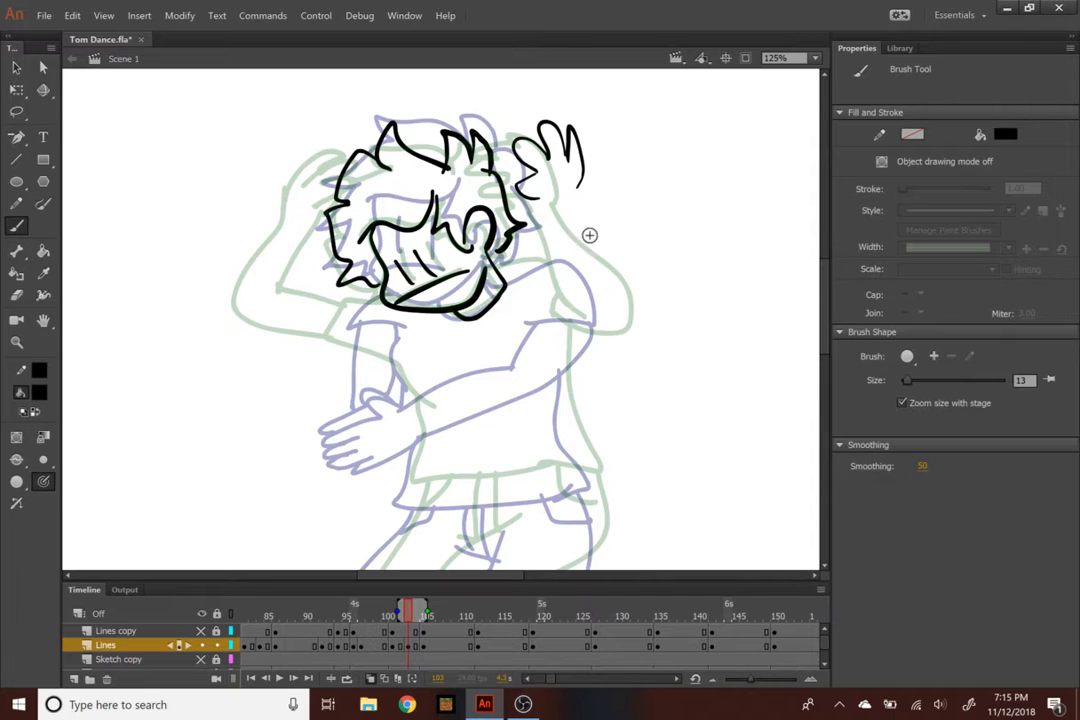
mouse_move(497, 128)
left_mouse_down()
mouse_move(605, 200)
mouse_move(500, 115)
mouse_move(506, 152)
left_mouse_up()
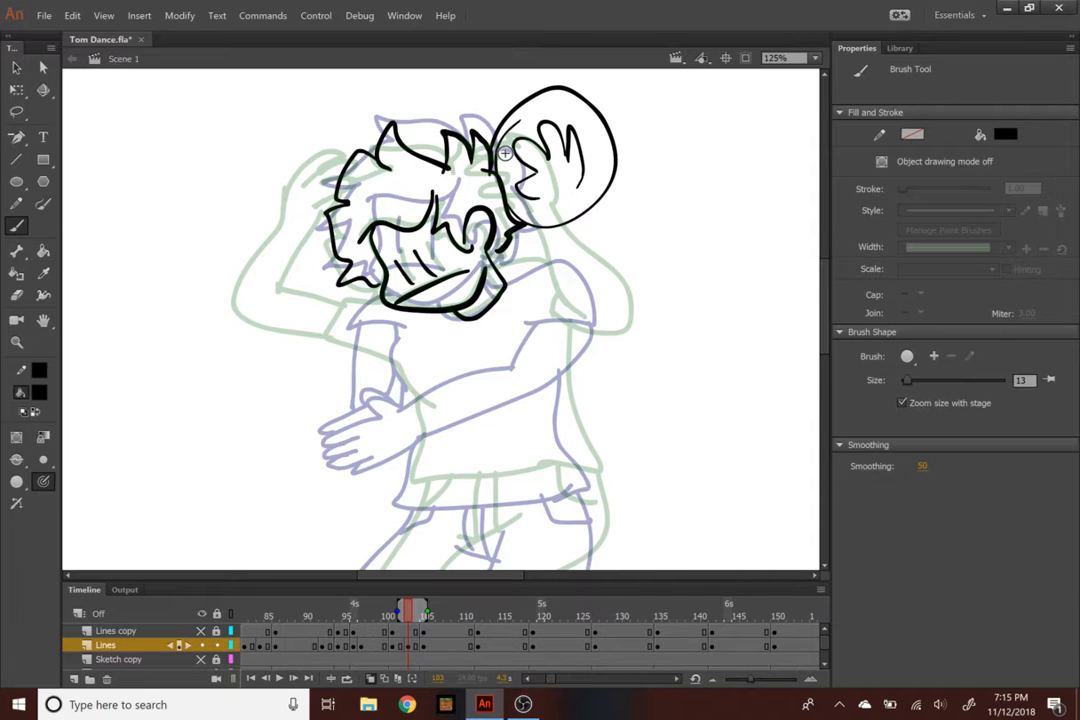
key("ctrl+z")
key("ctrl+z")
key("ctrl+z")
key("ctrl+z")
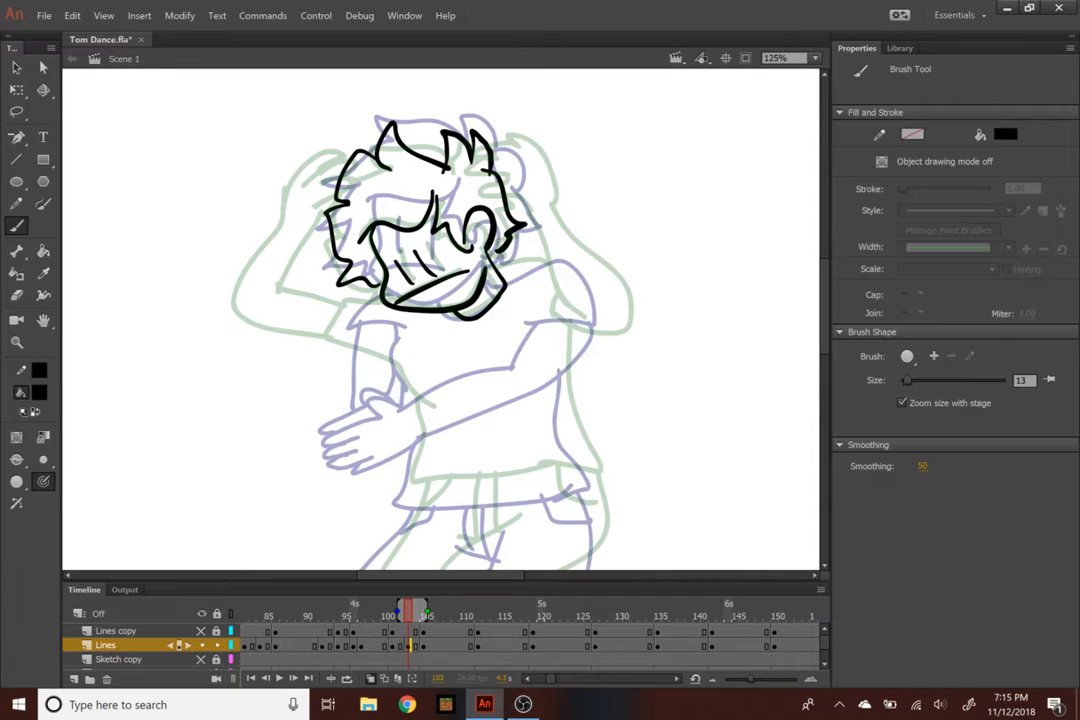
Ink the raised right-hand arm with its open hand and sleeve, plus the shoulder line from the neck on frame 103
mouse_move(586, 149)
left_mouse_down()
mouse_move(556, 117)
mouse_move(546, 168)
mouse_move(557, 196)
mouse_move(548, 182)
mouse_move(571, 181)
mouse_move(572, 217)
mouse_move(555, 199)
mouse_move(588, 285)
left_mouse_up()
mouse_move(597, 190)
left_mouse_down()
mouse_move(625, 278)
mouse_move(587, 287)
mouse_move(622, 272)
left_mouse_up()
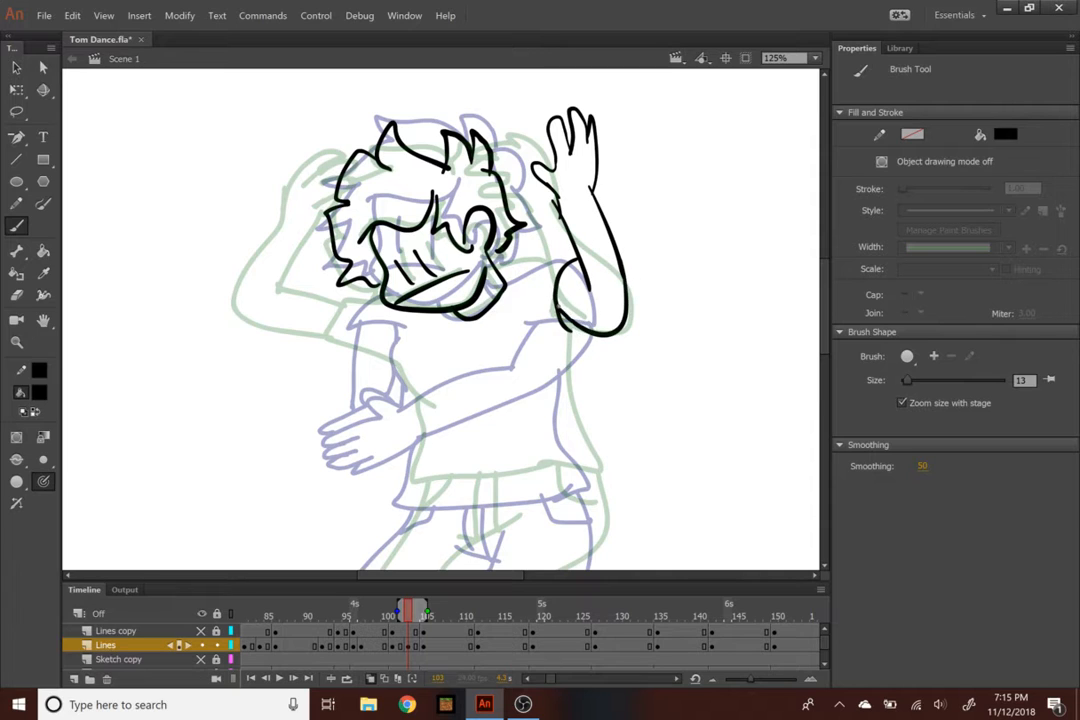
left_click_drag(488, 270, 570, 258)
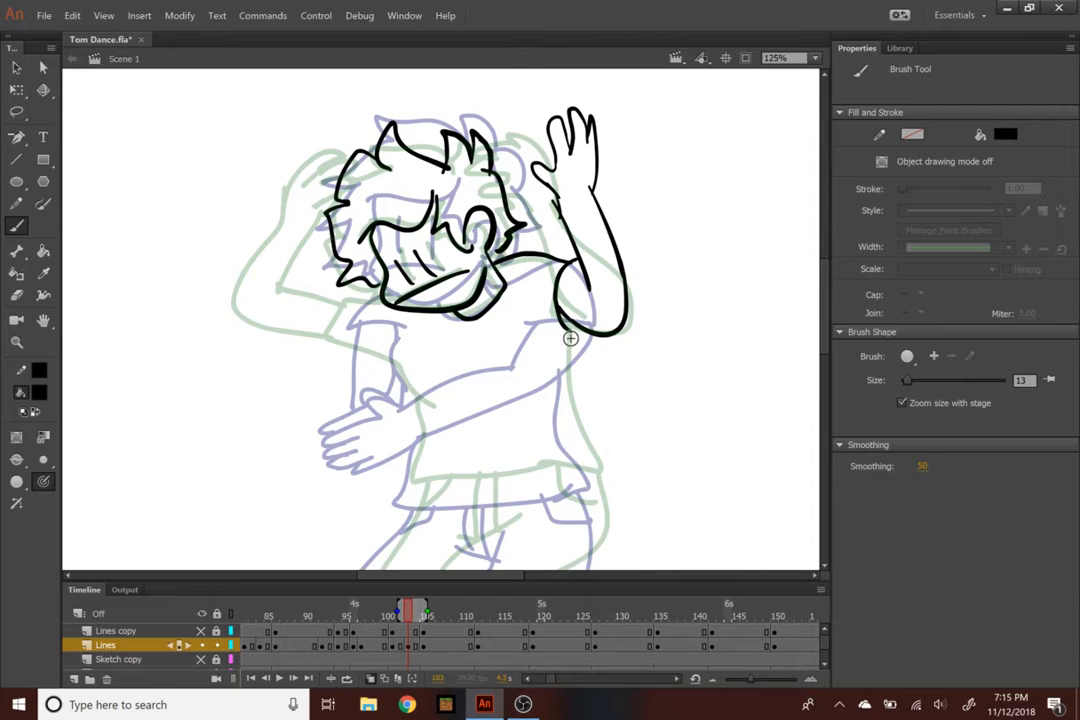
Ink both sides of the shirt and its curved hem on frame 103
left_click_drag(563, 322, 599, 466)
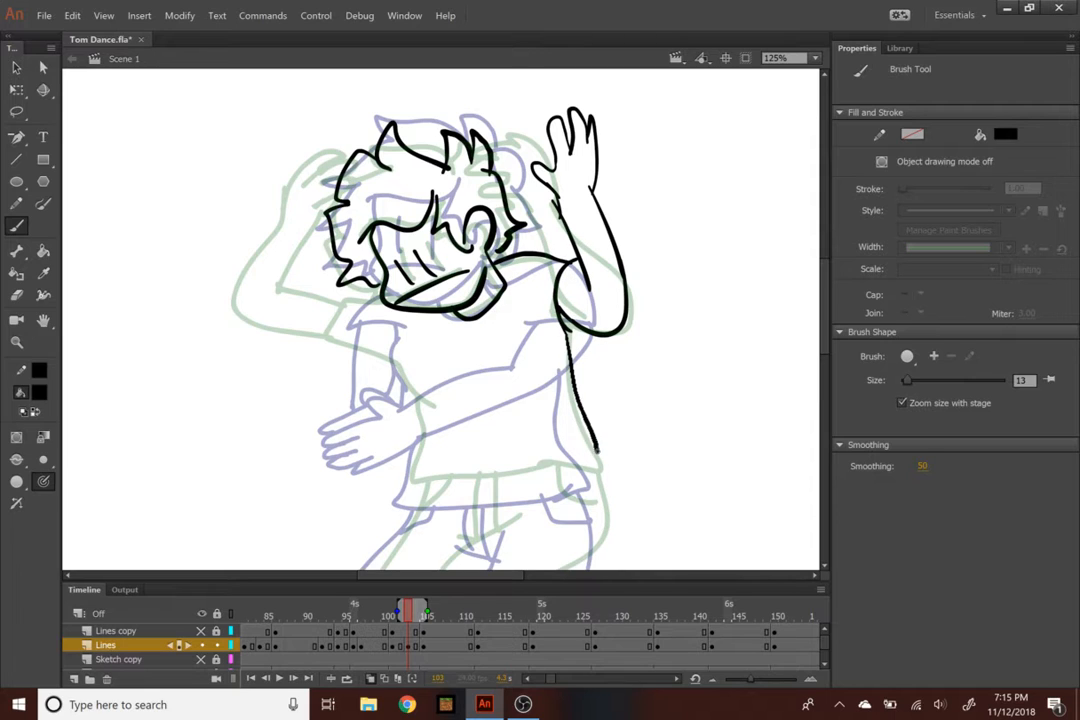
mouse_move(412, 380)
left_mouse_down()
mouse_move(440, 426)
mouse_move(440, 480)
mouse_move(588, 447)
left_mouse_up()
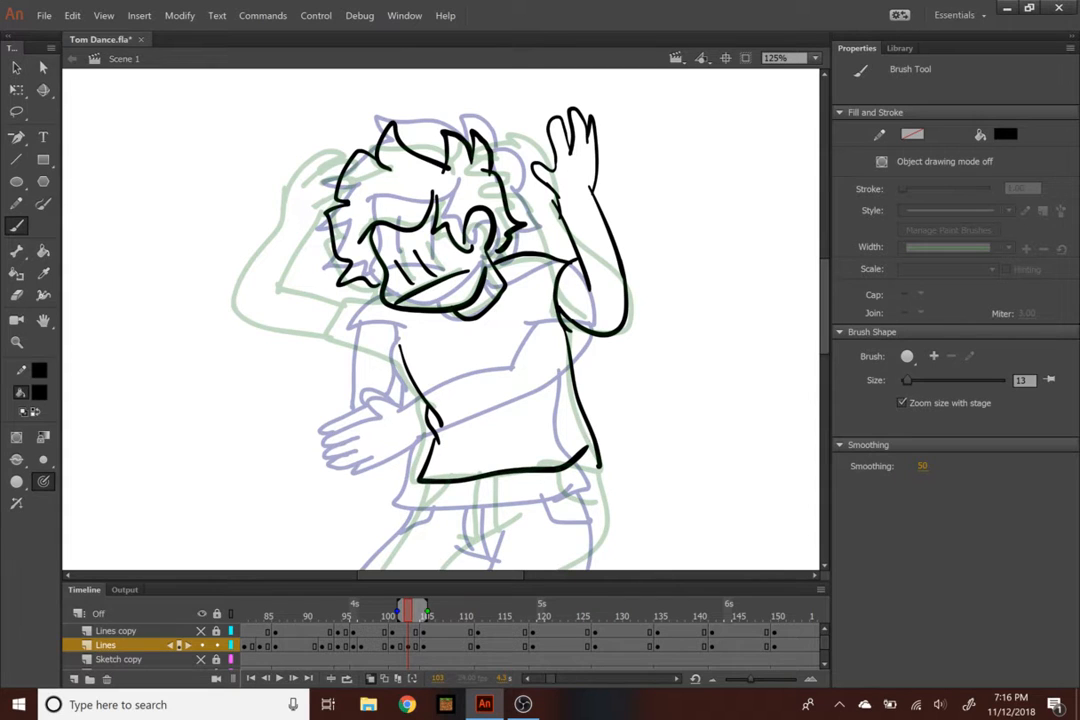
scroll(812, 321, "down", 3)
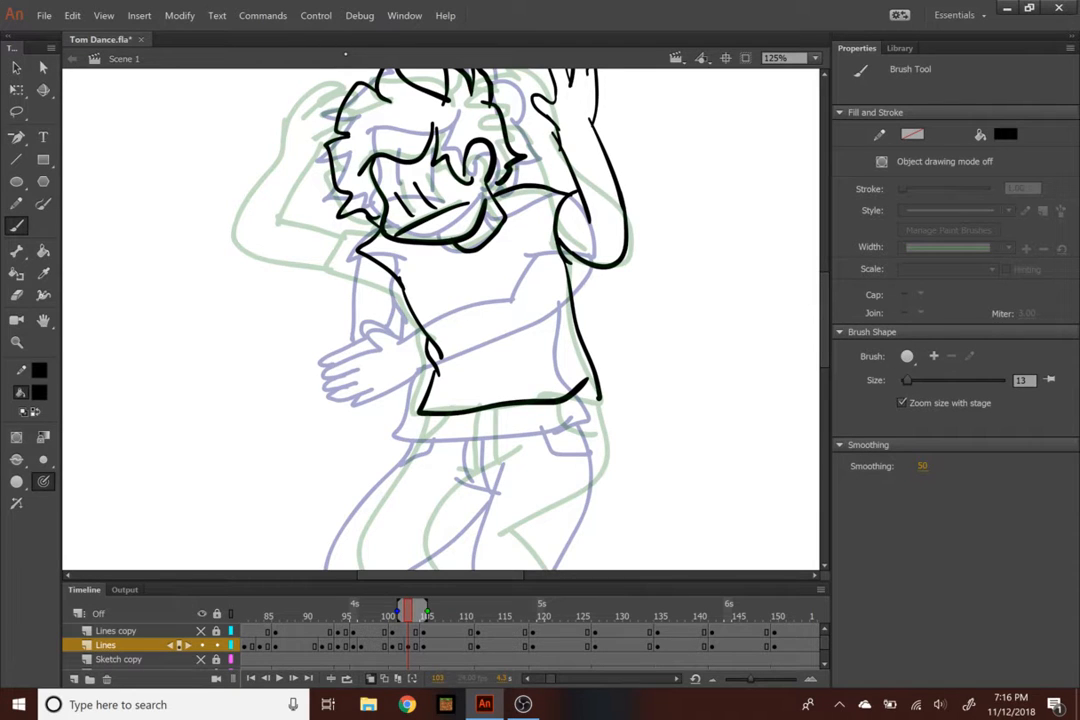
left_click_drag(818, 293, 808, 293)
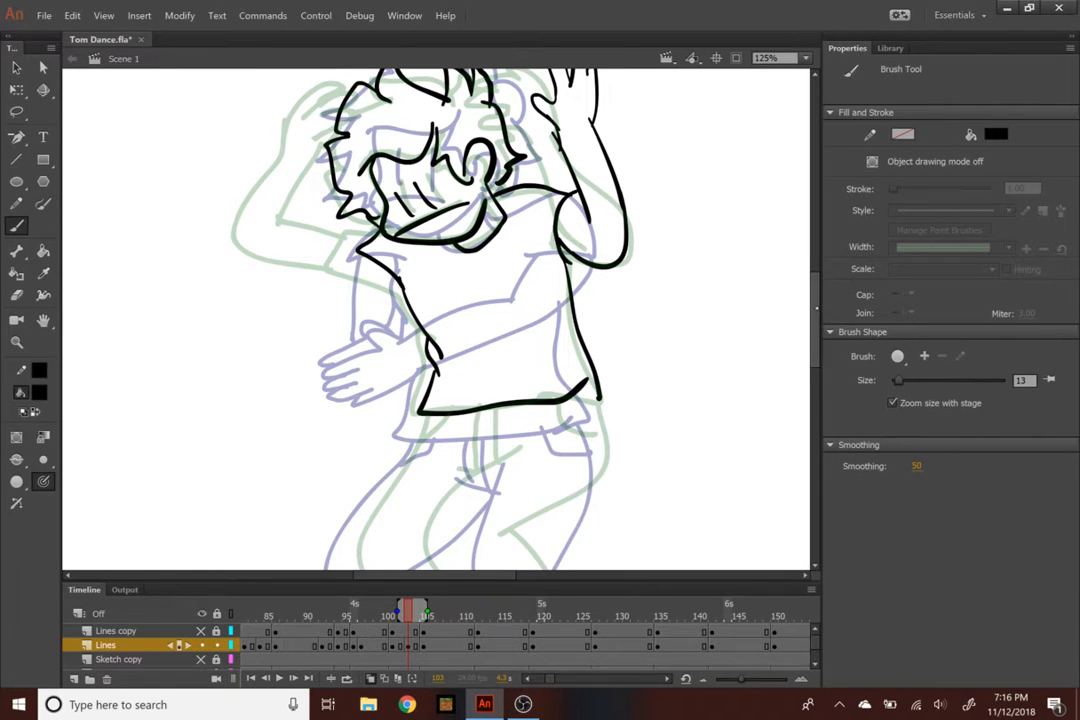
Ink the raised left-hand hand beside the hair and the bent arm running down to the shoulder on frame 103
scroll(338, 181, "up", 4)
mouse_move(338, 181)
left_mouse_down()
mouse_move(361, 161)
mouse_move(324, 204)
left_mouse_up()
key("ctrl+z")
left_click_drag(339, 152, 311, 212)
mouse_move(295, 254)
left_mouse_down()
mouse_move(293, 310)
mouse_move(357, 337)
left_mouse_up()
key("ctrl+z")
mouse_move(314, 205)
left_mouse_down()
mouse_move(305, 263)
mouse_move(358, 338)
left_mouse_up()
Ink the outlines of both bent trouser legs on frame 103, following the onion-skinned poses
key("ctrl+minus")
key("ctrl+equal")
left_click_drag(815, 305, 815, 363)
mouse_move(600, 187)
left_mouse_down()
mouse_move(562, 272)
mouse_move(482, 338)
mouse_move(603, 410)
mouse_move(500, 446)
mouse_move(425, 320)
mouse_move(495, 245)
left_mouse_up()
mouse_move(532, 452)
left_mouse_down()
mouse_move(550, 475)
mouse_move(607, 424)
left_mouse_up()
mouse_move(432, 195)
left_mouse_down()
mouse_move(384, 291)
mouse_move(370, 416)
mouse_move(424, 486)
left_mouse_up()
key("ctrl+z")
mouse_move(438, 196)
left_mouse_down()
mouse_move(389, 280)
mouse_move(414, 445)
mouse_move(480, 536)
left_mouse_up()
Ink the trouser cuffs and both shoes on frame 103
scroll(740, 366, "down", 3)
mouse_move(468, 397)
left_mouse_down()
mouse_move(541, 361)
mouse_move(524, 306)
left_mouse_up()
mouse_move(470, 400)
left_mouse_down()
mouse_move(422, 451)
mouse_move(525, 427)
left_mouse_up()
mouse_move(531, 374)
left_mouse_down()
mouse_move(534, 421)
mouse_move(474, 468)
left_mouse_up()
Add the fly lines and pocket curves to the trousers on frame 103
key("ctrl+minus")
key("ctrl+minus")
key("ctrl+equal")
key("ctrl+equal")
left_click_drag(489, 414, 492, 460)
left_click_drag(548, 404, 600, 426)
key("ctrl+minus")
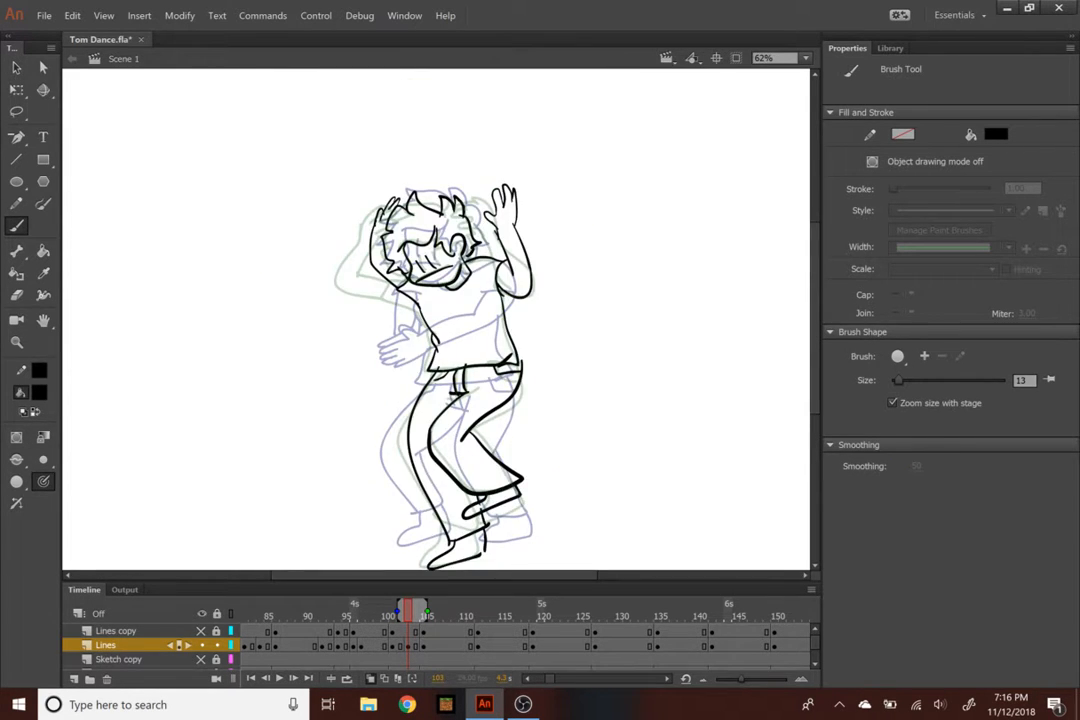
Play back the dance repeatedly from around frame 85 to check how the frame 103 pose moves between its neighbours
mouse_move(398, 609)
left_mouse_down()
mouse_move(344, 607)
mouse_move(400, 611)
left_mouse_up()
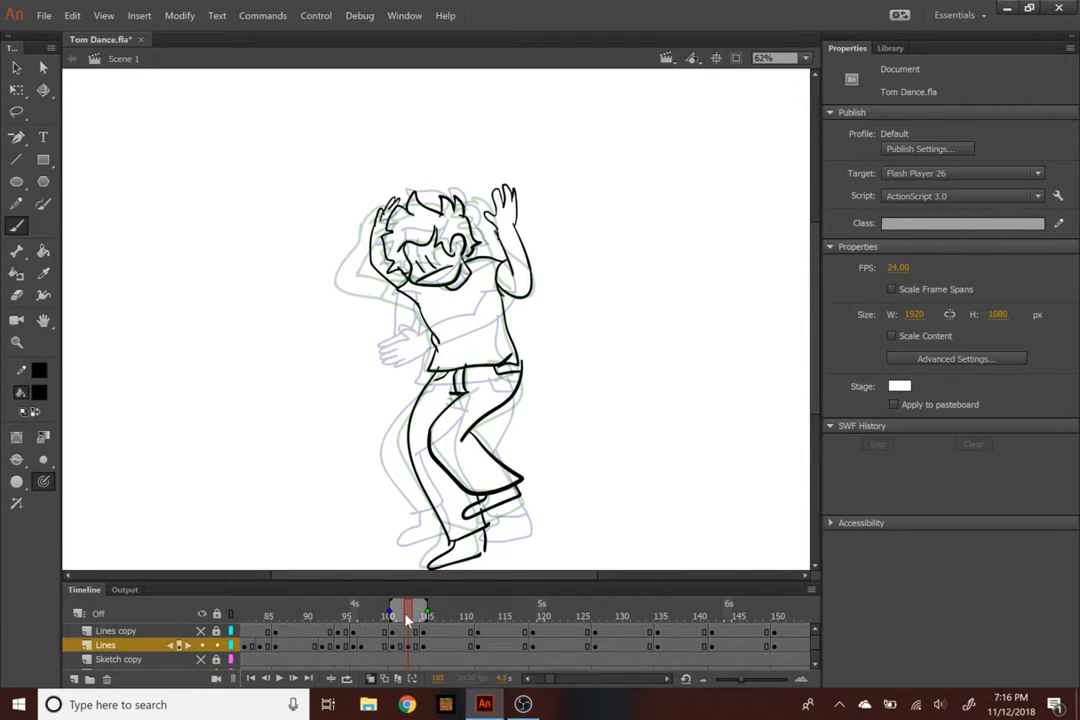
left_click_drag(392, 608, 401, 610)
left_click(268, 605)
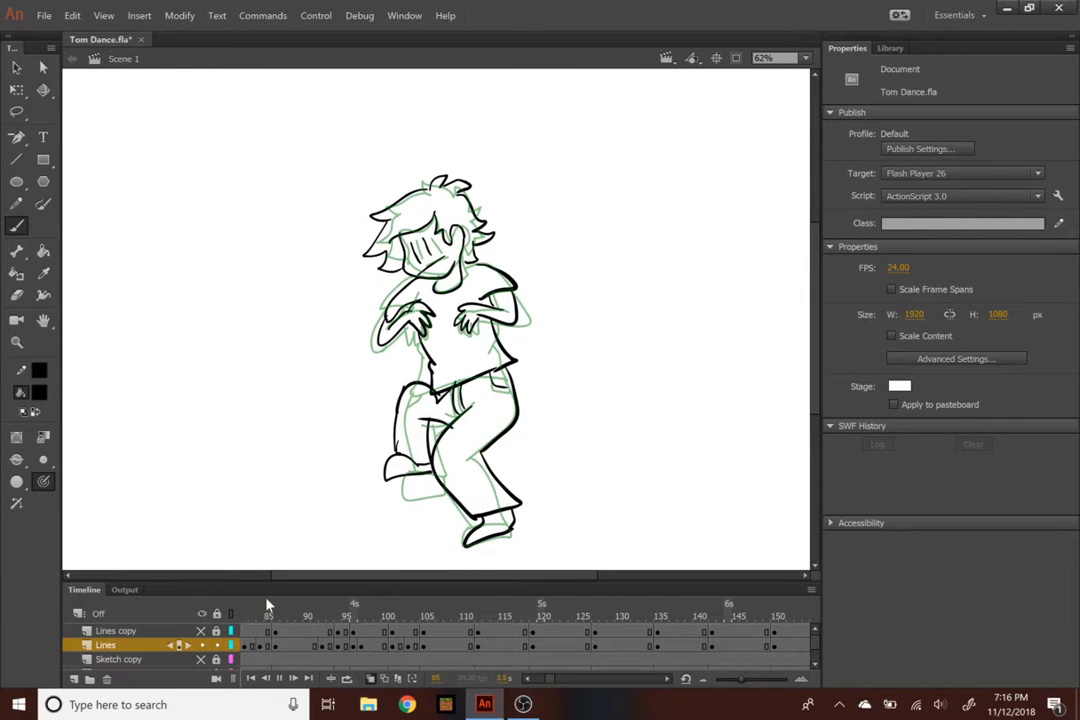
key("Return")
key("Return")
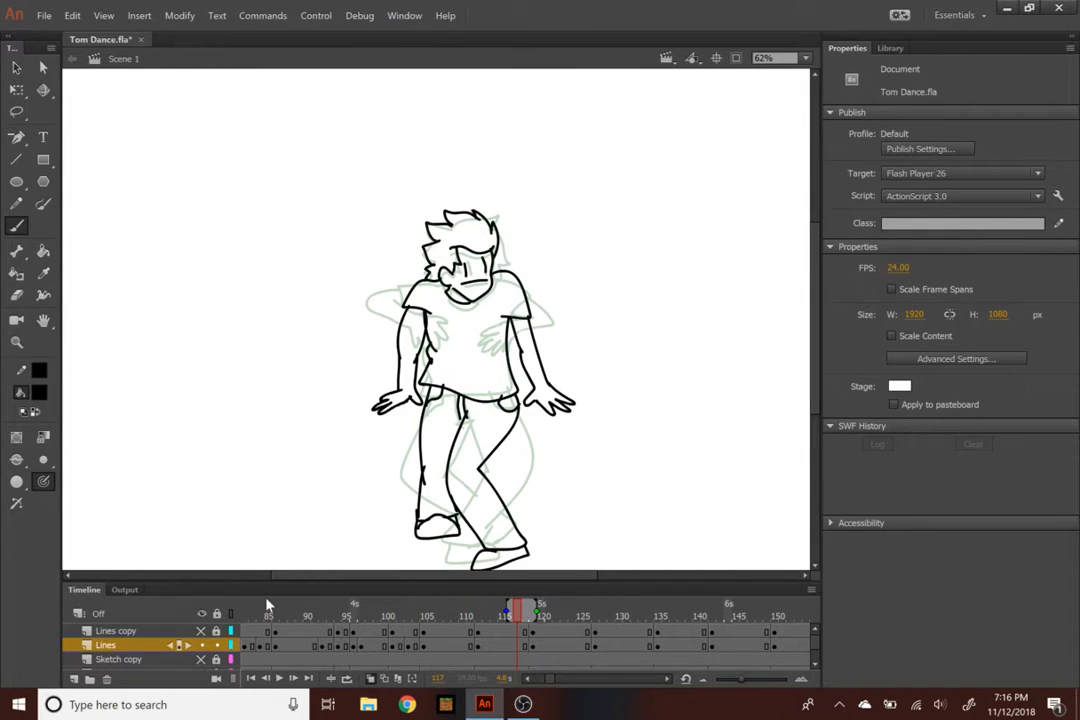
left_click_drag(517, 614, 280, 612)
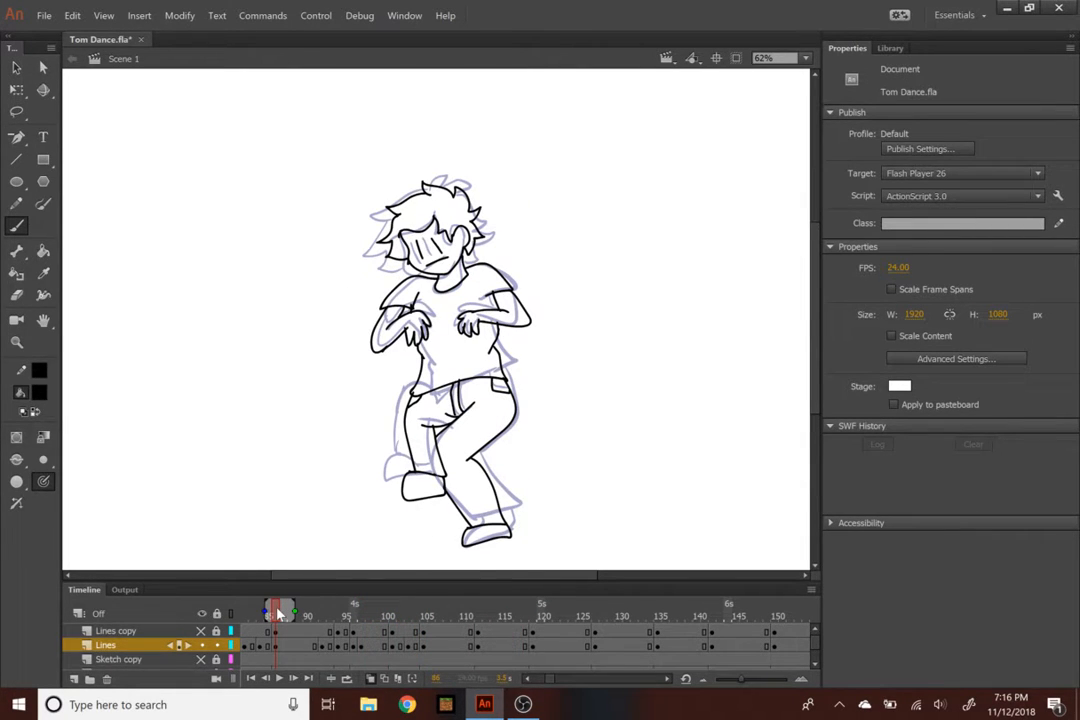
key("Return")
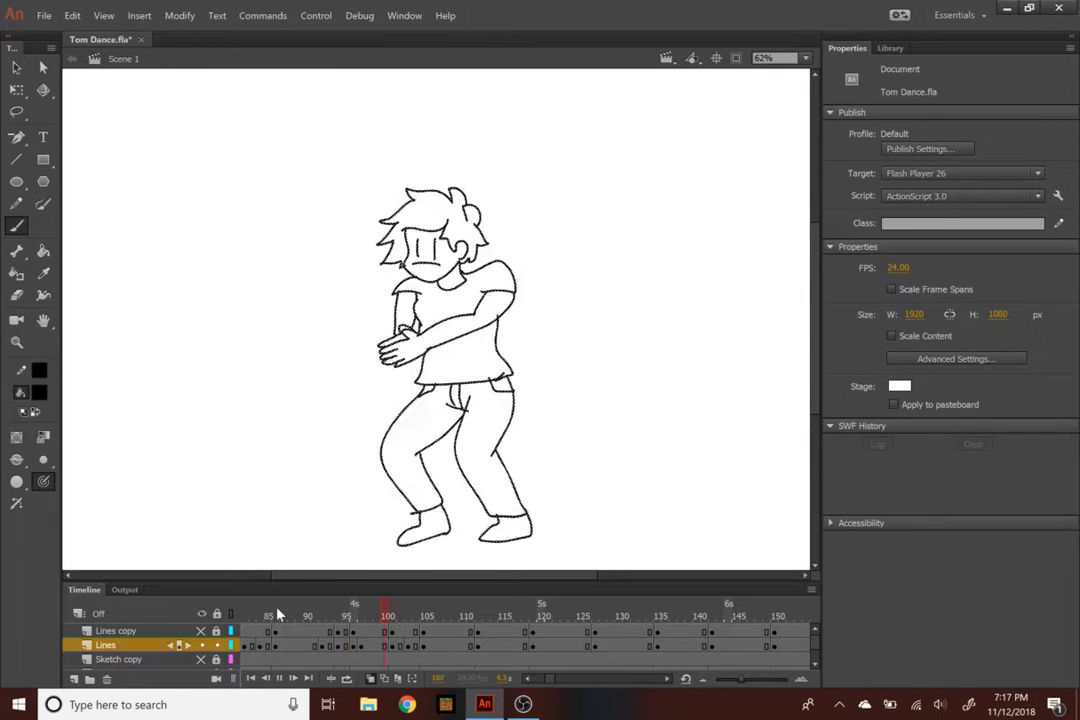
left_click_drag(415, 607, 290, 583)
key("Return")
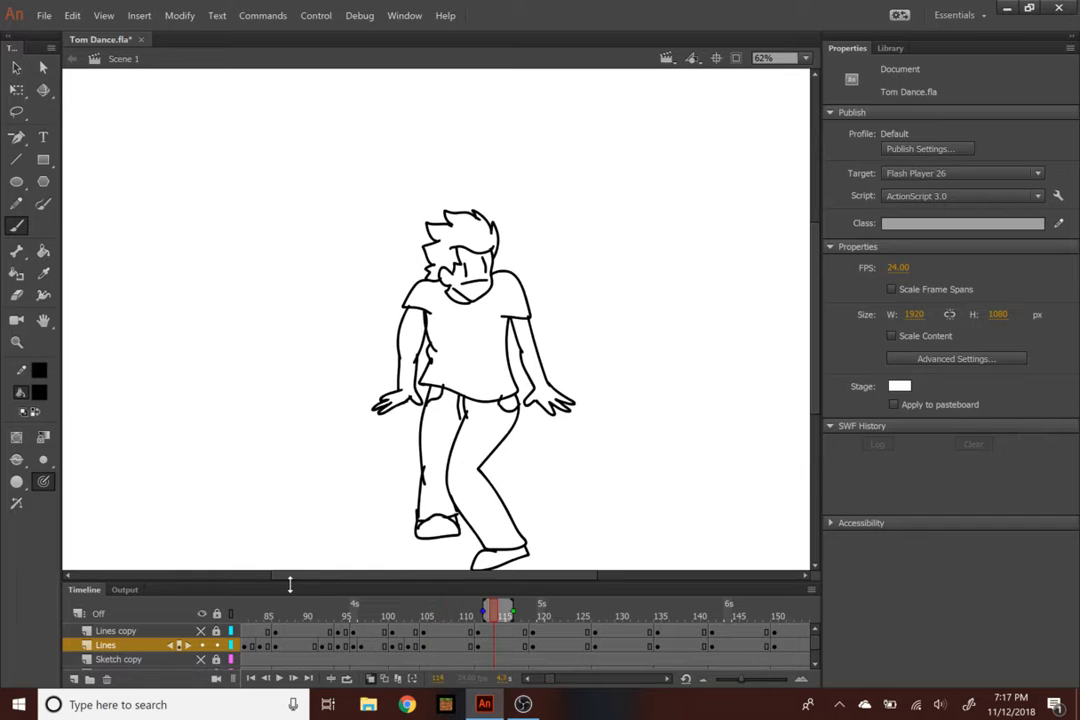
Replay the dance from several starting frames between about 77 and 97 to examine the motion through frame 115
left_click_drag(405, 610, 367, 597)
key("Return")
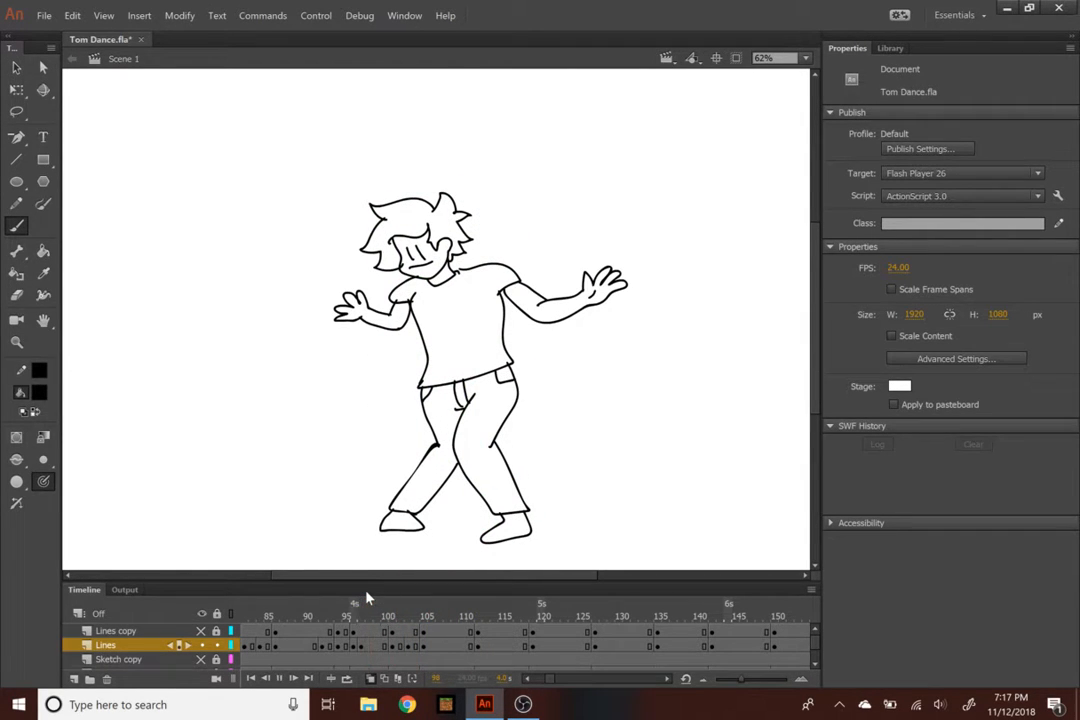
left_click(366, 616)
key("Return")
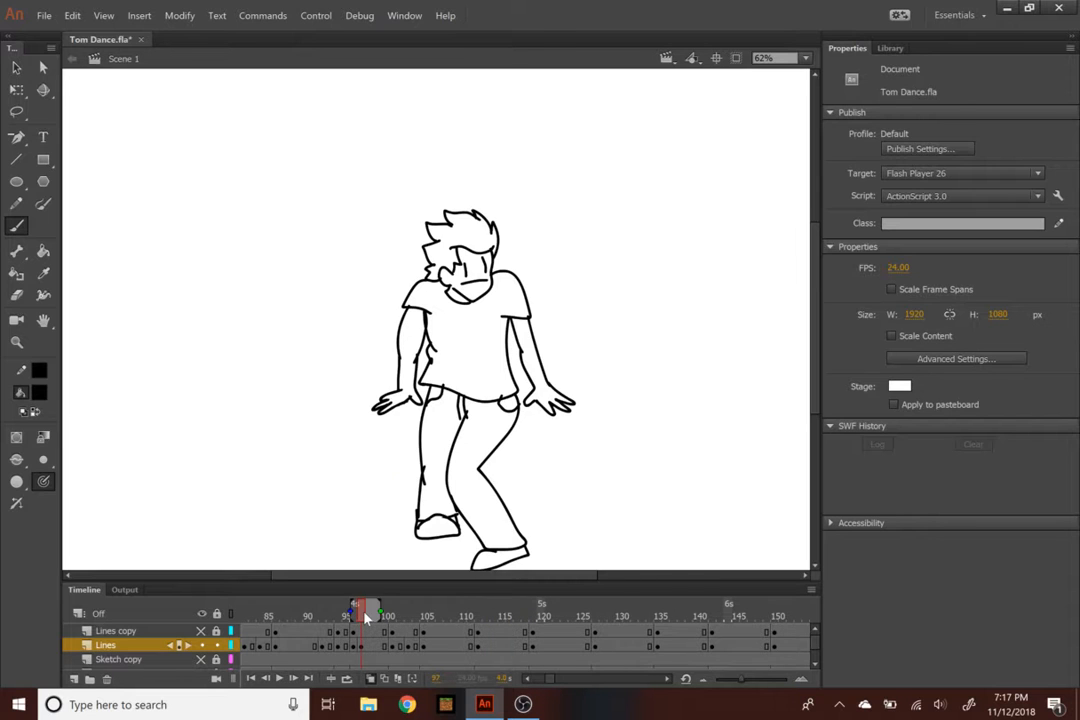
left_click(366, 616)
key("Return")
key("Return")
left_click(316, 614)
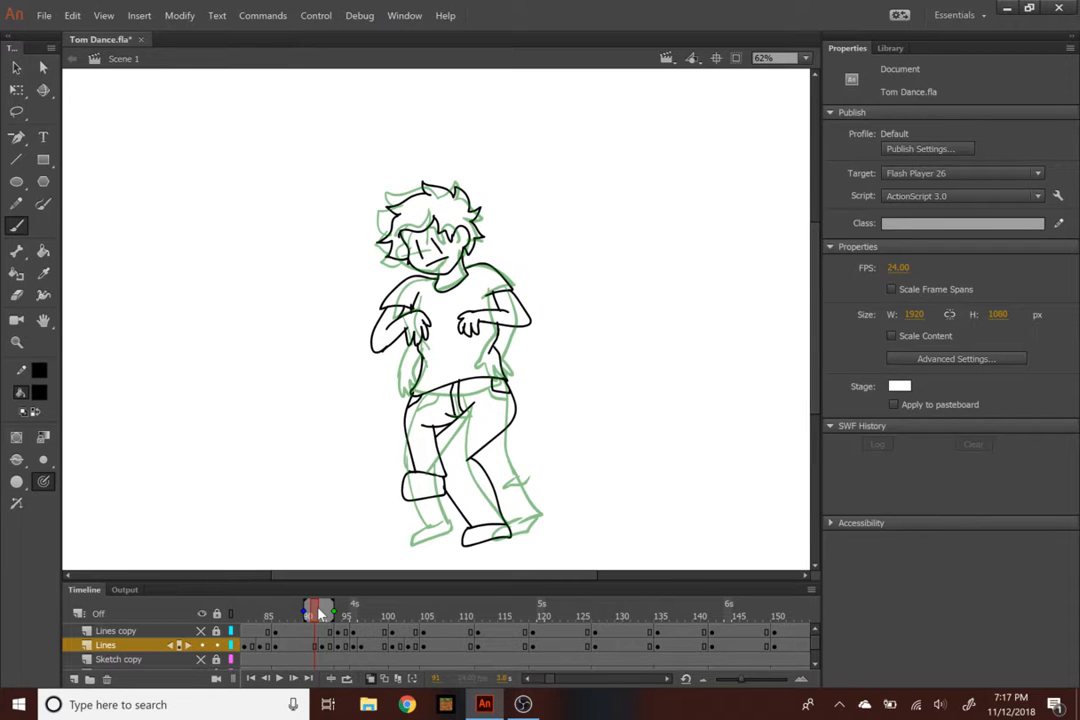
key("Return")
key("Return")
left_click_drag(319, 614, 240, 615)
key("Return")
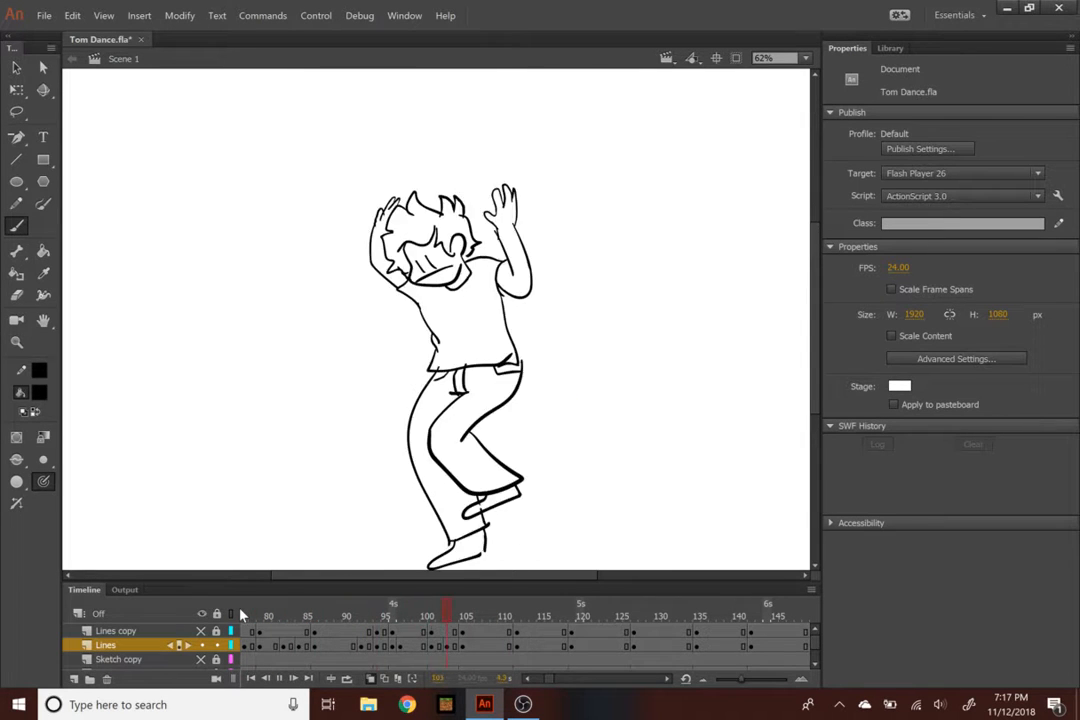
left_click(481, 612)
left_click(312, 612)
key("Return")
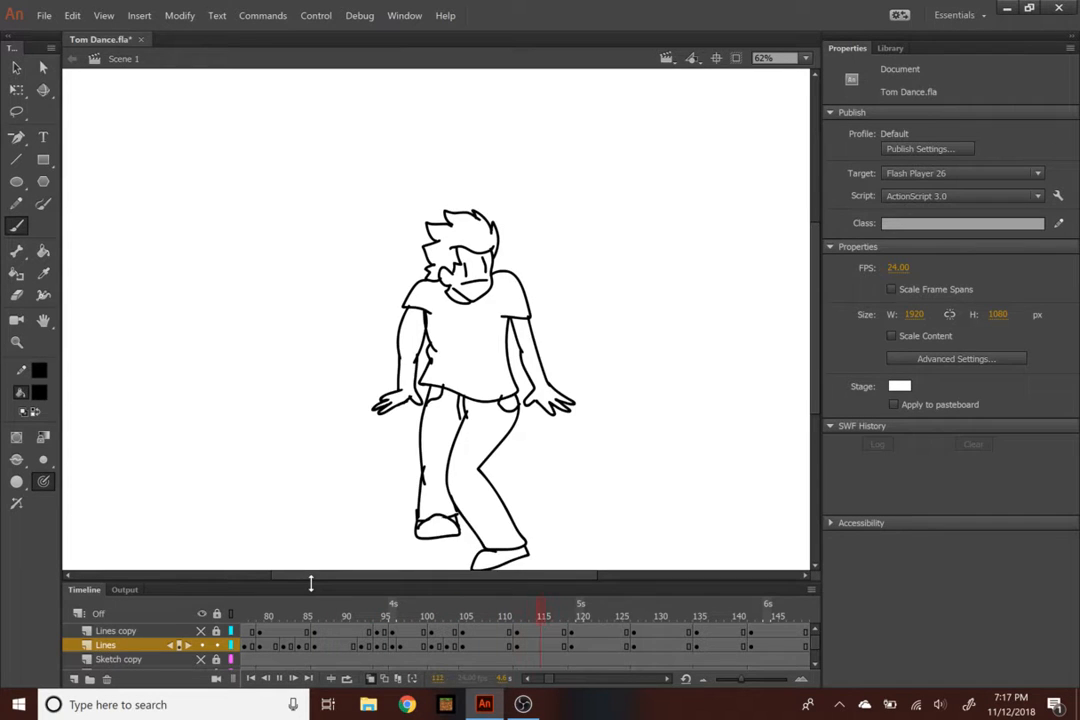
key("Return")
Insert a blank keyframe at frame 110 on the Lines layer
left_click_drag(528, 614, 502, 616)
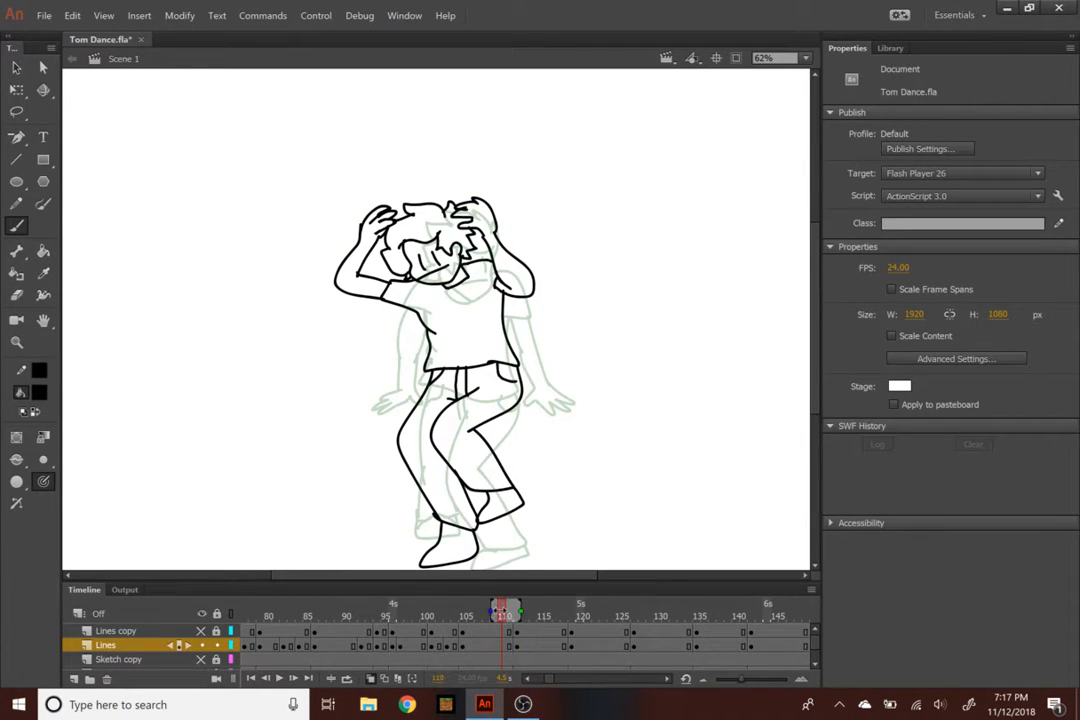
right_click(502, 632)
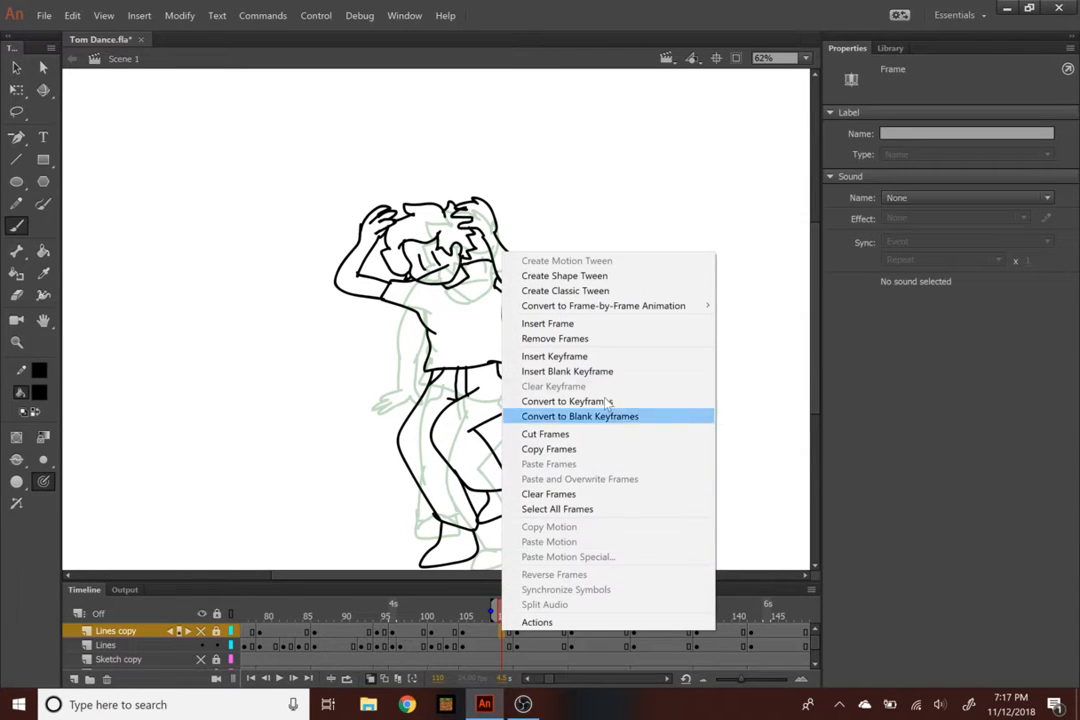
left_click(505, 646)
right_click(505, 648)
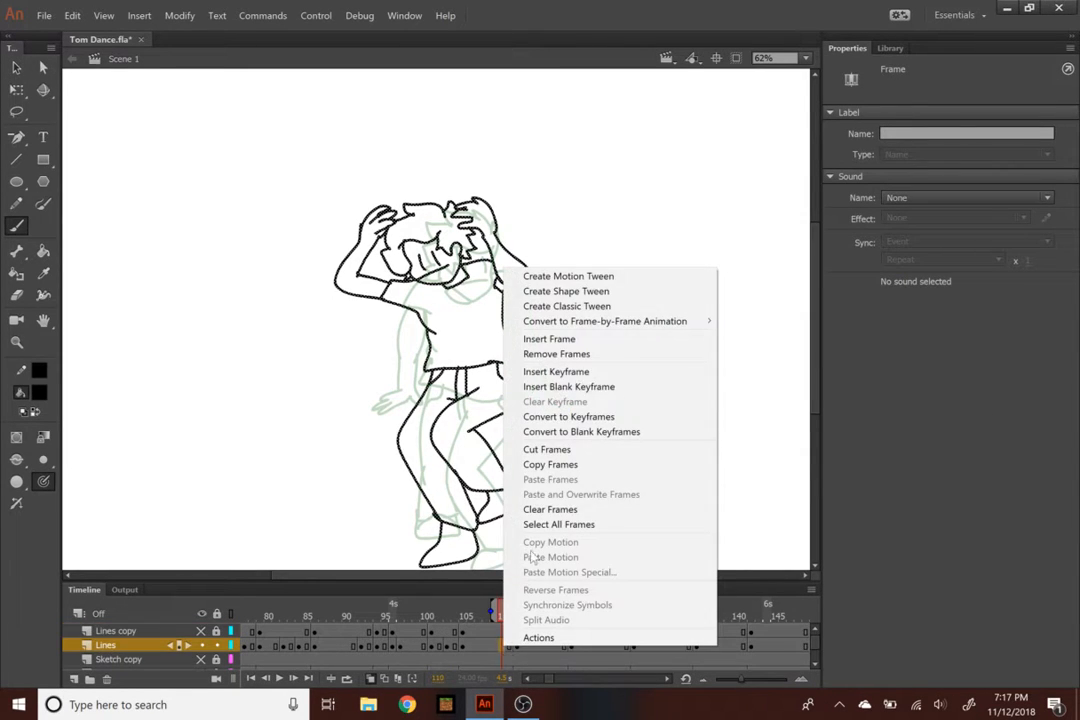
left_click(617, 385)
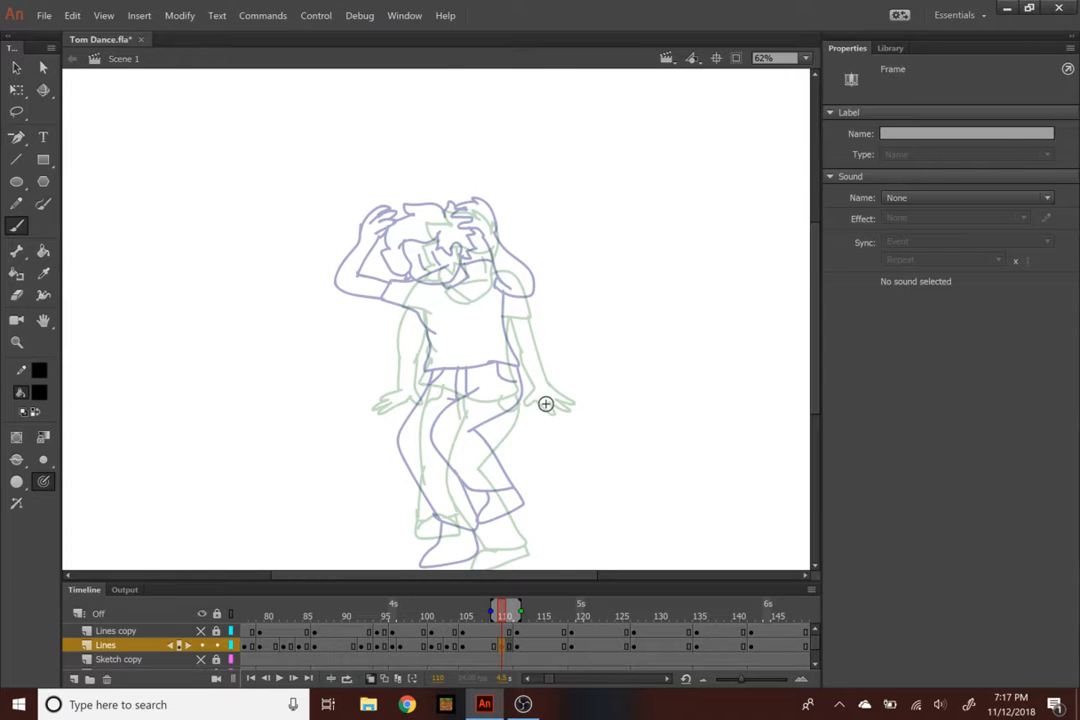
Ink the jawline, facial features and ear on frame 110 between the onion-skinned heads
key("ctrl+equal")
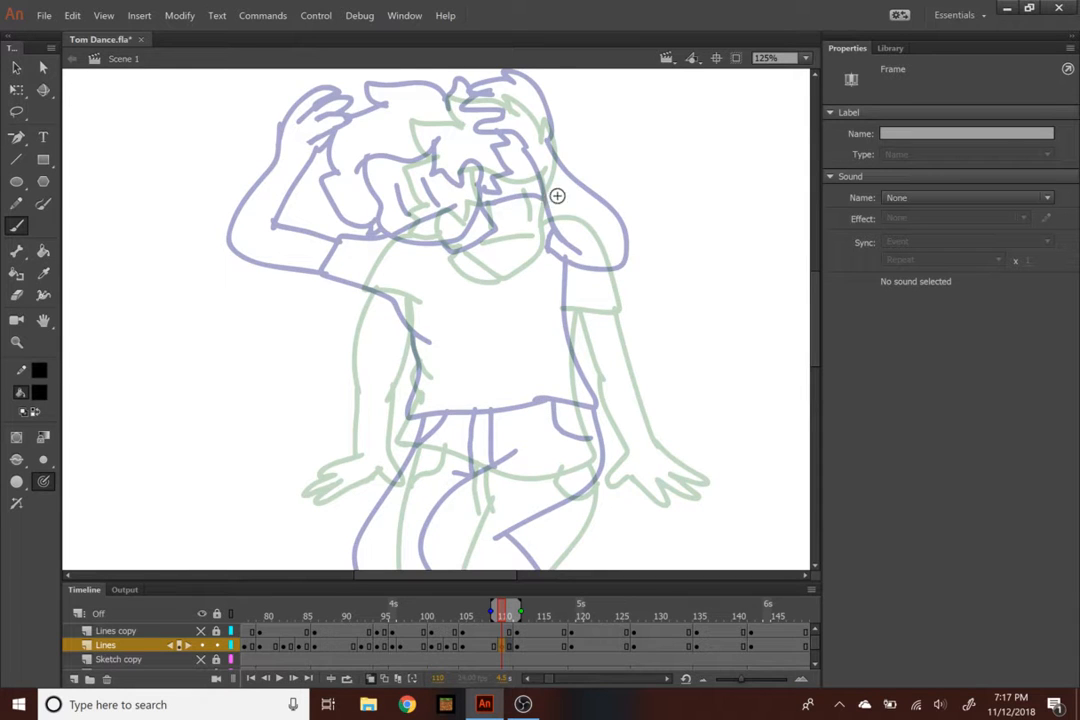
mouse_move(555, 178)
left_mouse_down()
mouse_move(559, 252)
mouse_move(514, 286)
mouse_move(455, 234)
left_mouse_up()
mouse_move(528, 202)
left_mouse_down()
mouse_move(528, 244)
mouse_move(555, 240)
left_mouse_up()
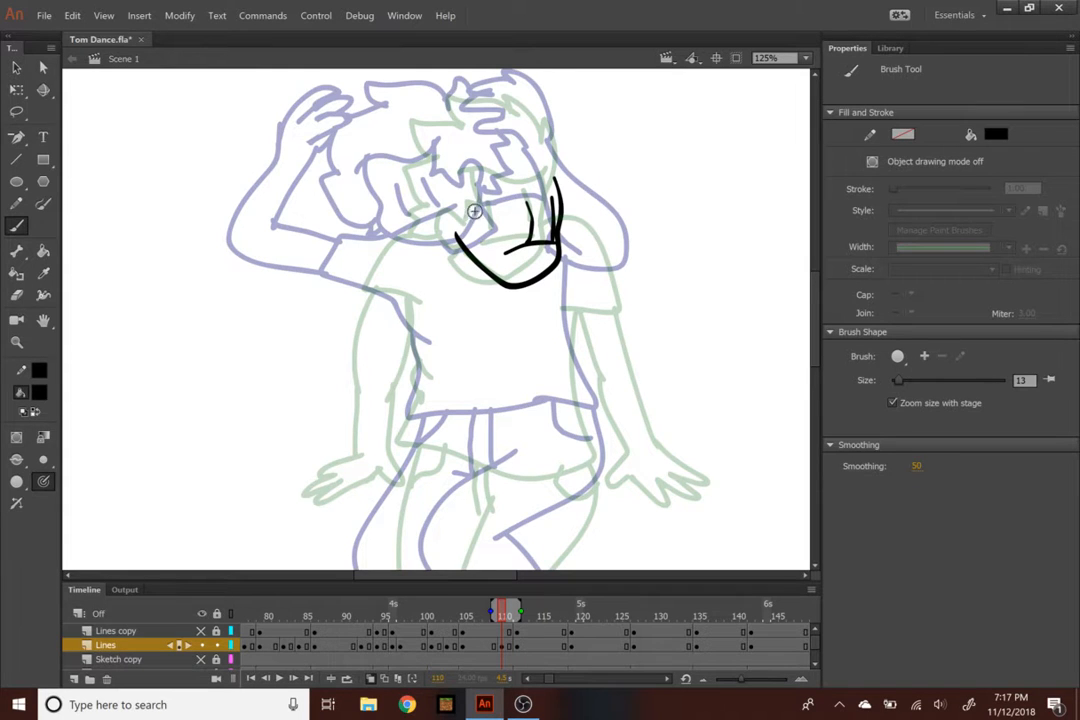
left_click_drag(457, 234, 475, 220)
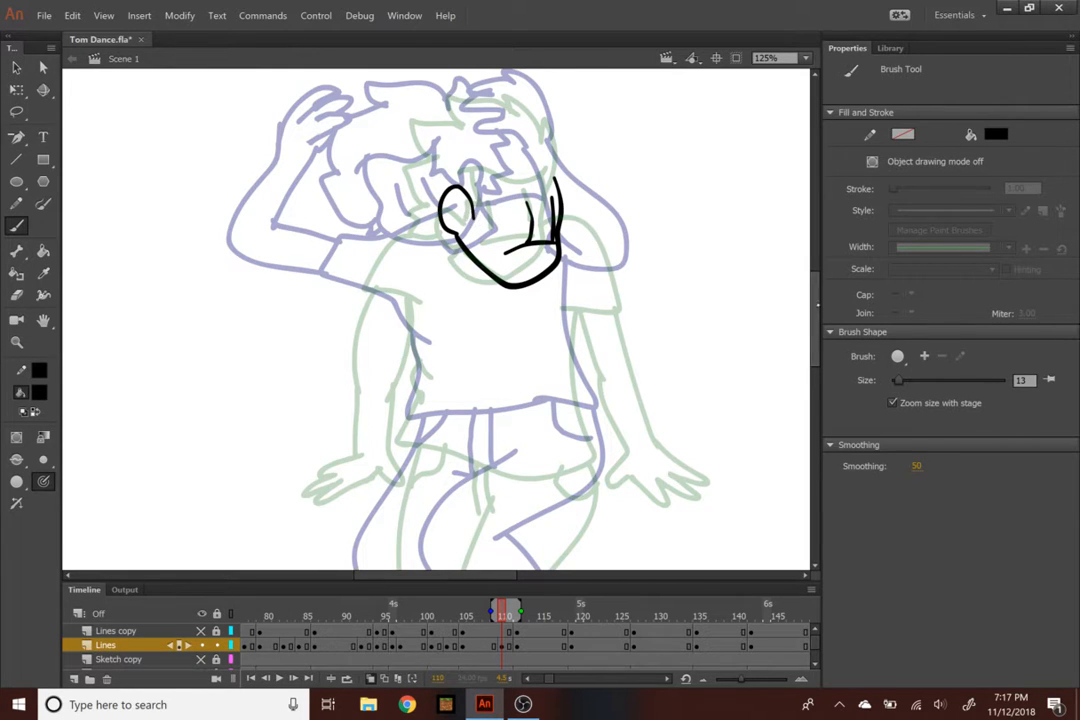
Ink the fringe and the spiky hair outline around the head on frame 110
scroll(688, 265, "up", 3)
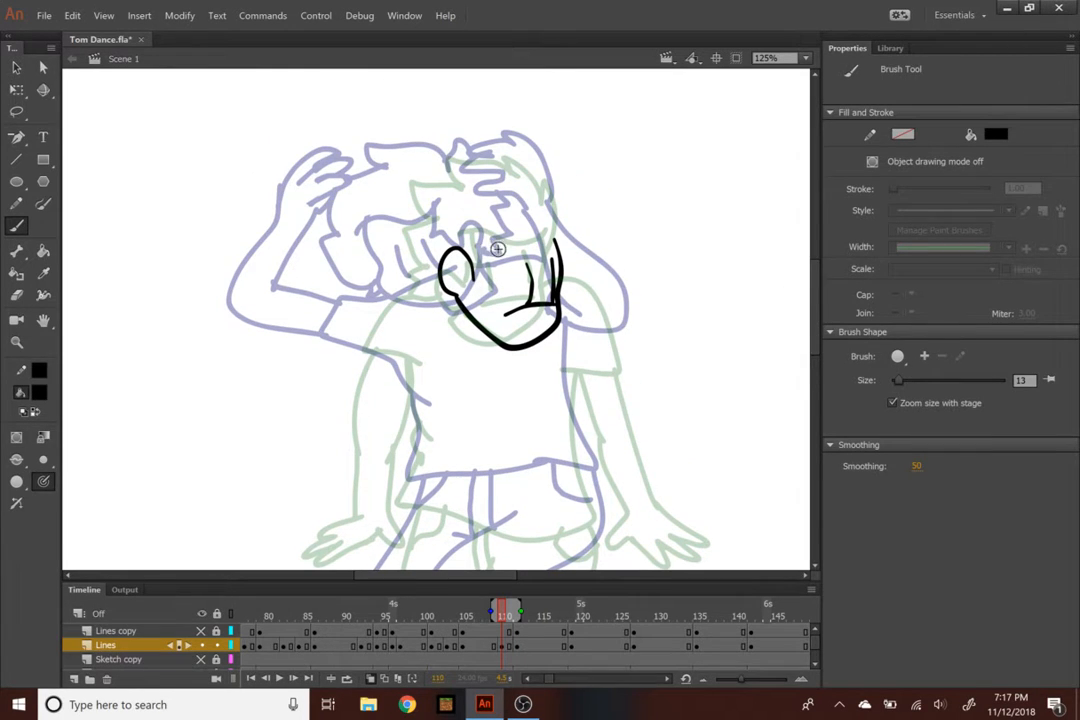
mouse_move(493, 234)
left_mouse_down()
mouse_move(474, 246)
mouse_move(570, 237)
mouse_move(532, 172)
mouse_move(490, 180)
mouse_move(460, 160)
mouse_move(430, 217)
left_mouse_up()
mouse_move(546, 172)
left_mouse_down()
mouse_move(583, 225)
mouse_move(568, 280)
left_mouse_up()
left_click_drag(411, 247, 455, 306)
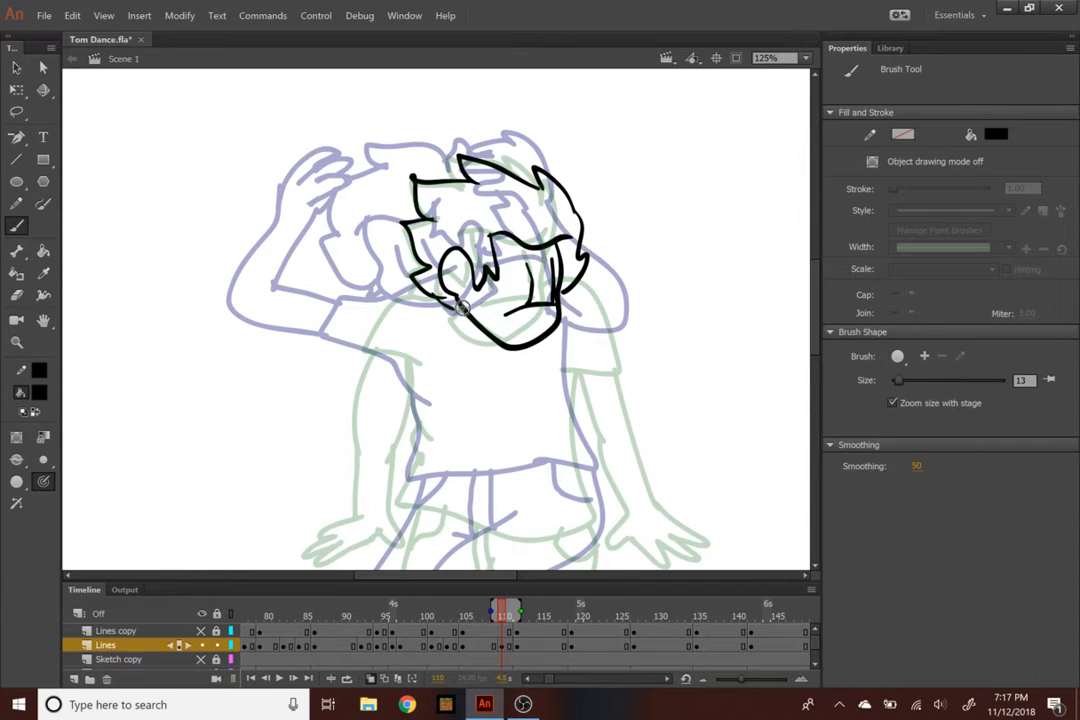
Ink the T-shirt on frame 110, including the collar, both sleeves, the sides and the curved hem
mouse_move(584, 271)
left_mouse_down()
mouse_move(616, 320)
mouse_move(613, 338)
mouse_move(611, 316)
mouse_move(563, 347)
left_mouse_up()
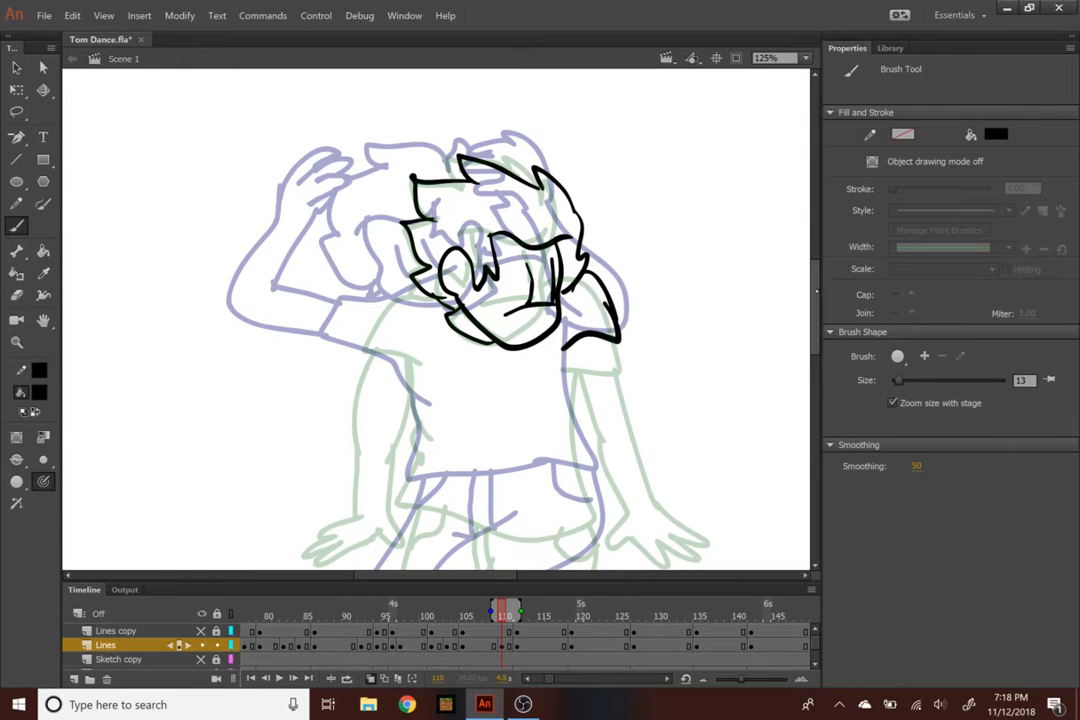
scroll(436, 318, "down", 3)
mouse_move(568, 255)
left_mouse_down()
mouse_move(583, 386)
mouse_move(554, 410)
mouse_move(395, 362)
left_mouse_up()
left_click_drag(412, 198, 430, 345)
Ink both lowered arms with splayed hands on frame 110
mouse_move(612, 205)
left_mouse_down()
mouse_move(637, 323)
mouse_move(706, 405)
mouse_move(678, 398)
mouse_move(705, 440)
mouse_move(664, 426)
mouse_move(648, 438)
mouse_move(611, 391)
left_mouse_up()
left_click_drag(565, 195, 612, 367)
scroll(612, 367, "up", 2)
mouse_move(364, 262)
left_mouse_down()
mouse_move(395, 255)
mouse_move(415, 265)
mouse_move(365, 345)
mouse_move(353, 430)
left_mouse_up()
mouse_move(421, 319)
left_mouse_down()
mouse_move(394, 436)
mouse_move(305, 478)
mouse_move(302, 508)
mouse_move(379, 450)
left_mouse_up()
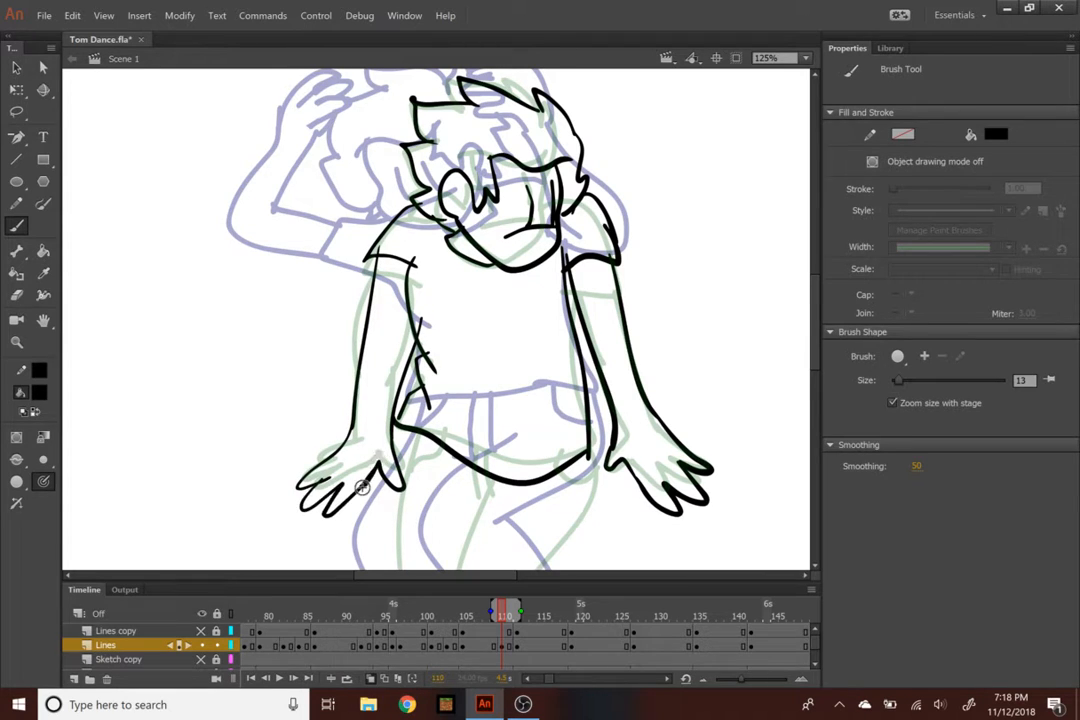
scroll(362, 487, "down", 5)
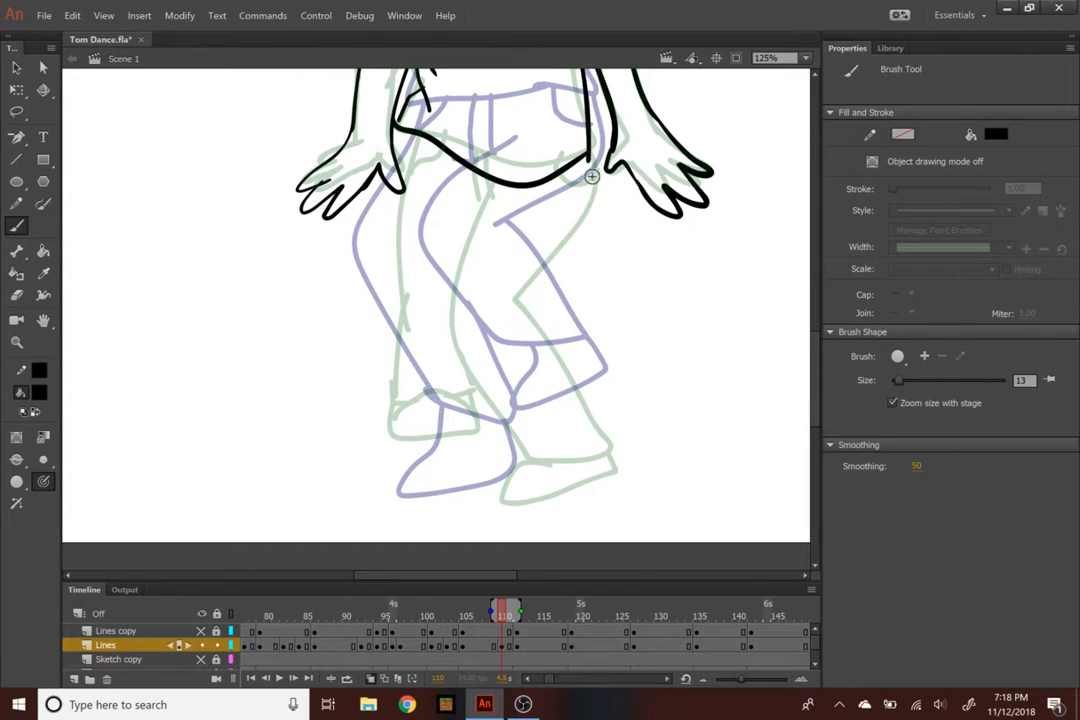
mouse_move(588, 148)
left_mouse_down()
mouse_move(513, 322)
mouse_move(571, 452)
mouse_move(585, 455)
left_mouse_up()
mouse_move(494, 193)
left_mouse_down()
mouse_move(462, 396)
mouse_move(503, 452)
left_mouse_up()
key("ctrl+z")
key("ctrl+z")
key("ctrl+z")
Ink the bent trouser legs and the rear leg's cuff on frame 110, between the onion-skinned poses
mouse_move(589, 172)
left_mouse_down()
mouse_move(480, 313)
mouse_move(585, 435)
left_mouse_up()
mouse_move(466, 203)
left_mouse_down()
mouse_move(424, 272)
mouse_move(510, 440)
left_mouse_up()
left_click_drag(406, 135, 420, 237)
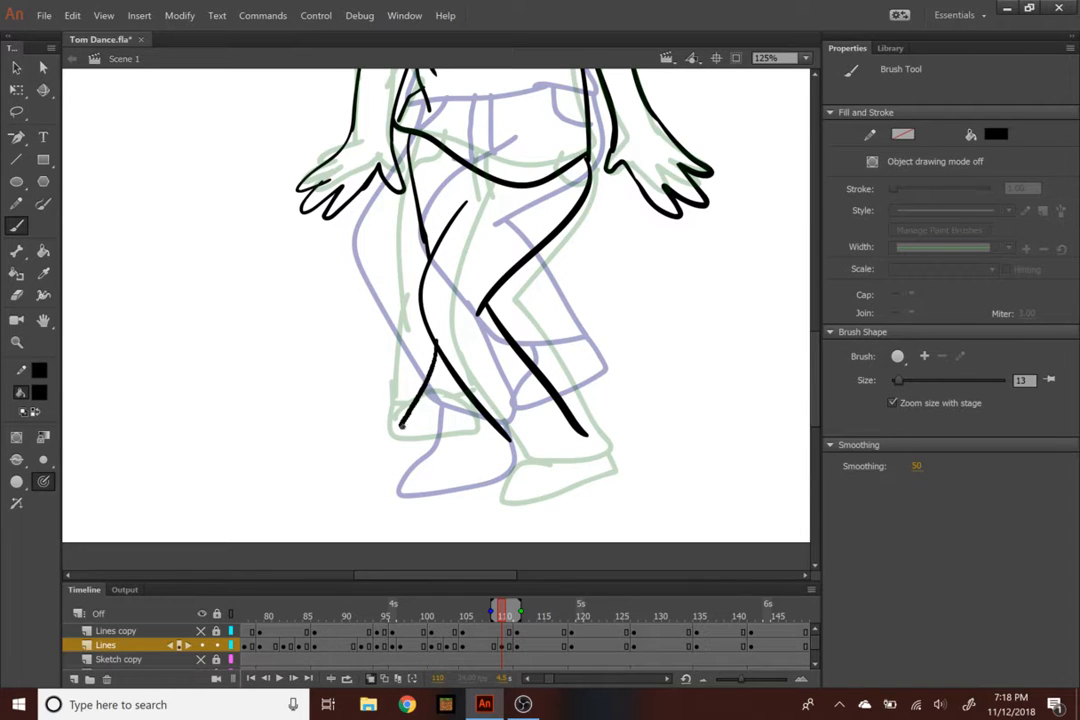
left_click_drag(437, 342, 487, 432)
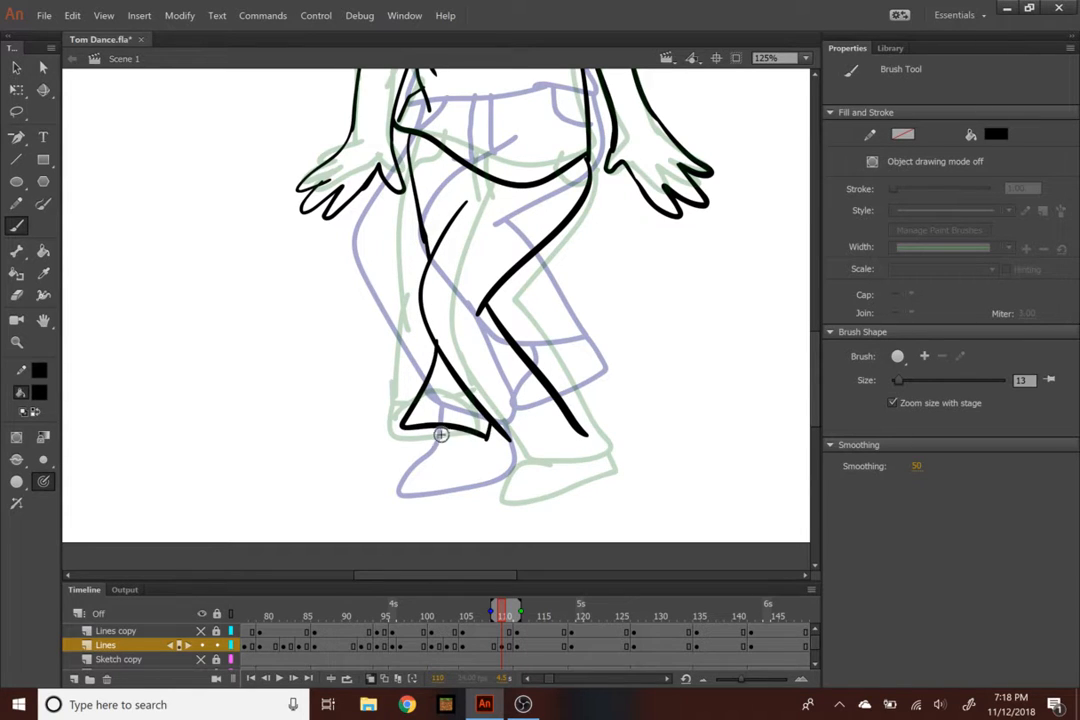
Ink both shoes and the front trouser cuff on frame 110
mouse_move(488, 437)
left_mouse_down()
mouse_move(498, 473)
mouse_move(425, 483)
left_mouse_up()
left_click_drag(407, 440, 420, 457)
mouse_move(508, 497)
left_mouse_down()
mouse_move(571, 429)
mouse_move(492, 440)
left_mouse_up()
Add the fly lines and pocket curves to the trousers on frame 110
key("ctrl+minus")
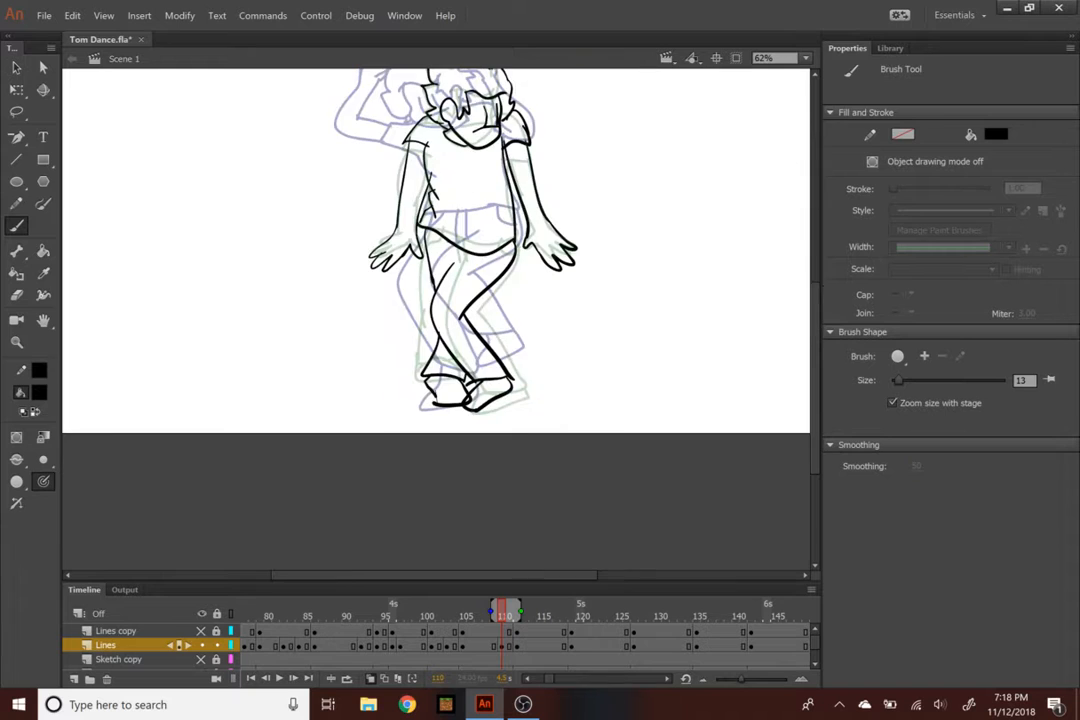
key("ctrl+equal")
left_click_drag(469, 172, 470, 205)
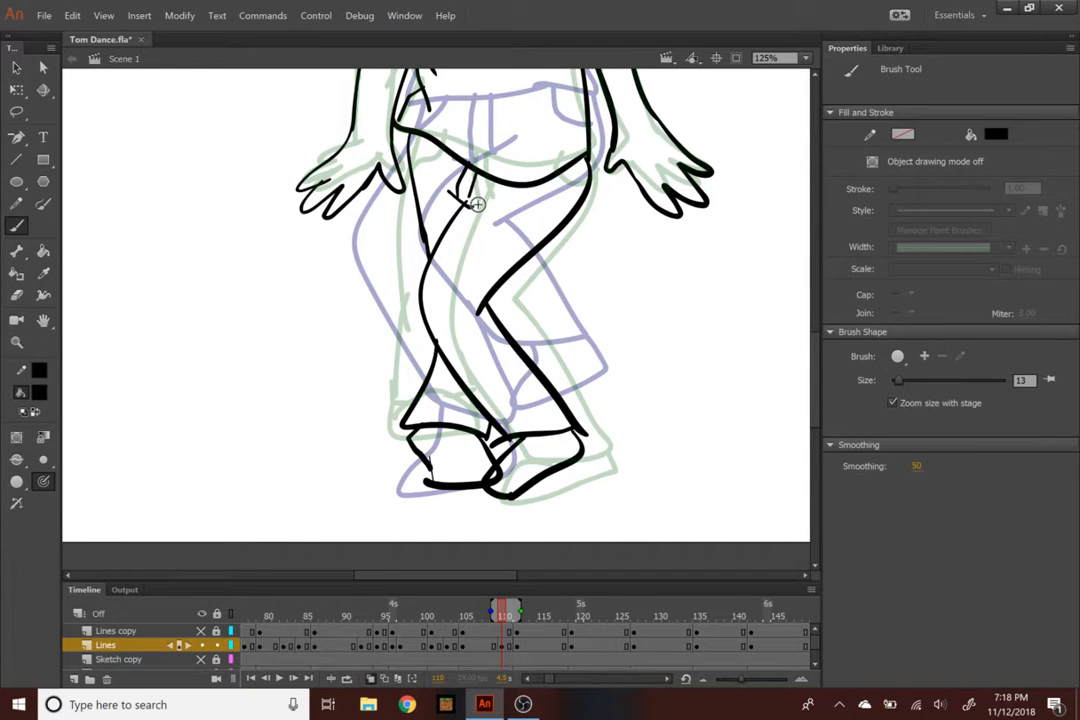
left_click_drag(441, 149, 412, 179)
Play back and scrub the dance from around frame 84 to check the new frame 110 pose in motion
key("ctrl+minus")
key("ctrl+minus")
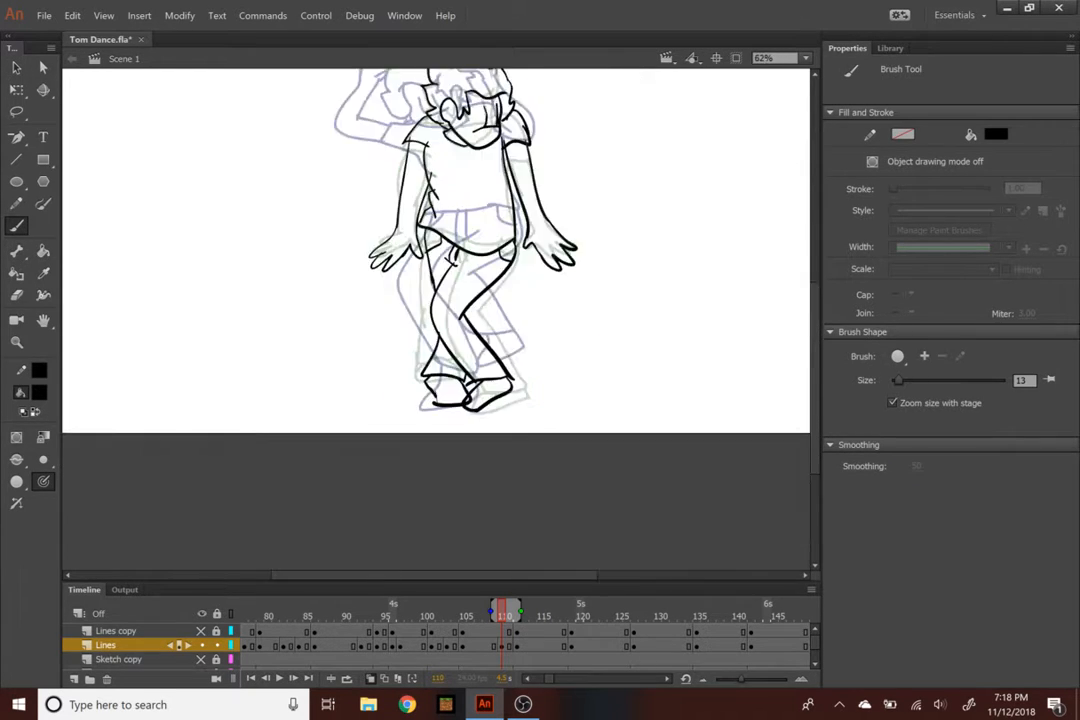
key("ctrl+equal")
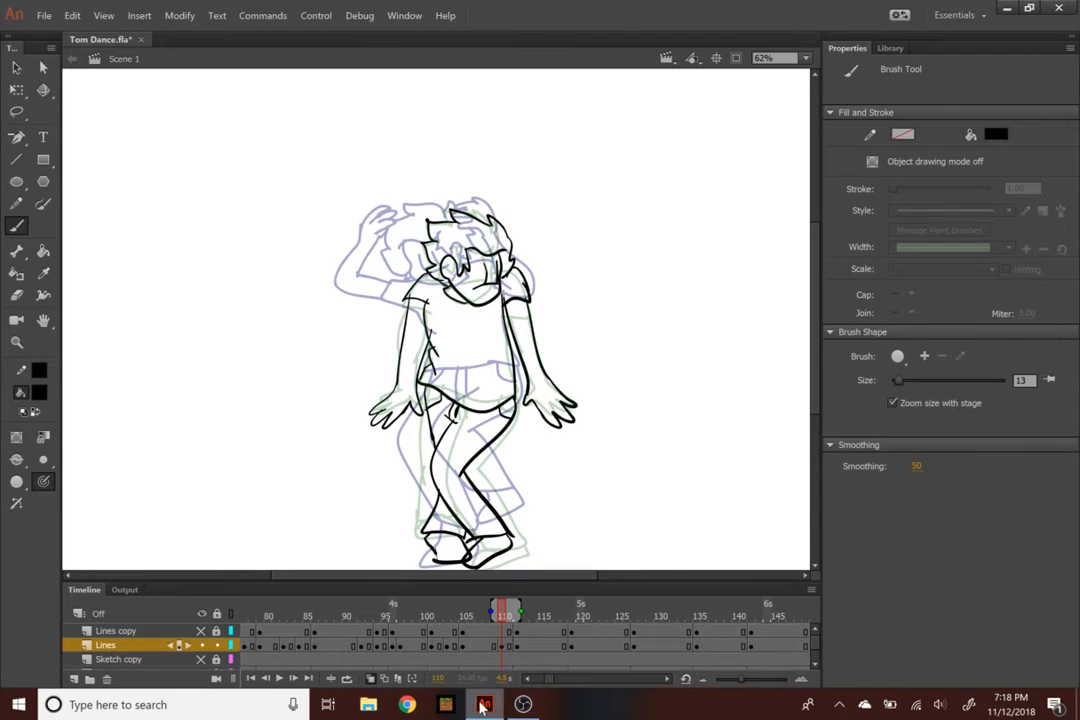
left_click_drag(482, 615, 300, 615)
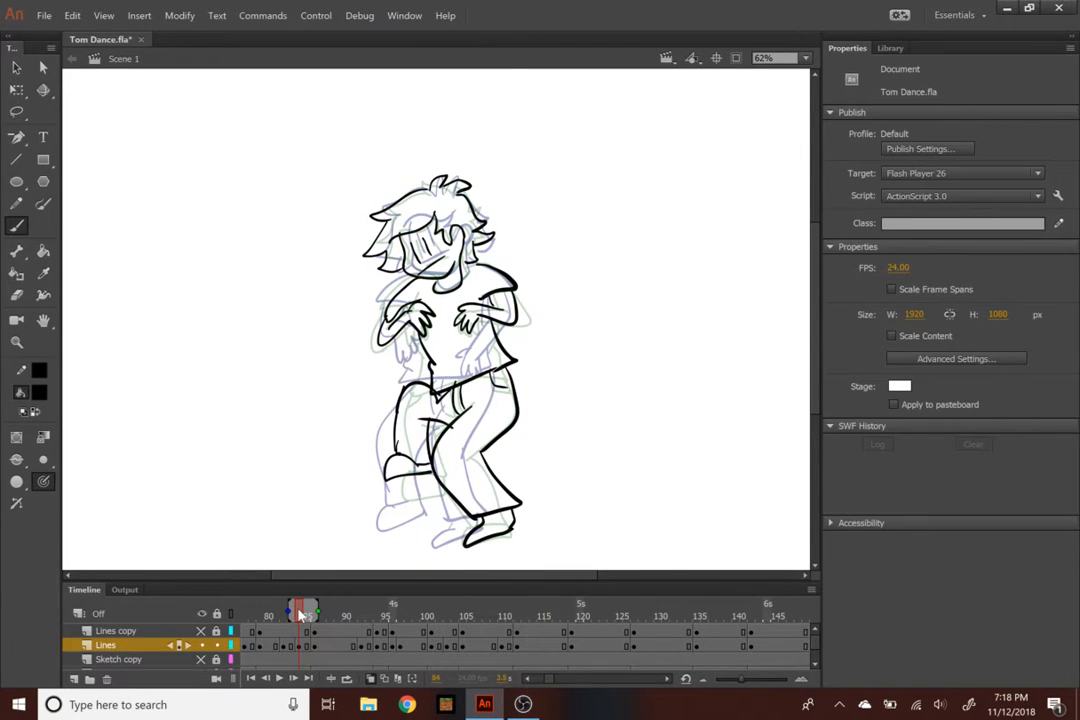
key("Return")
key("Return")
left_click_drag(417, 616, 298, 605)
key("Return")
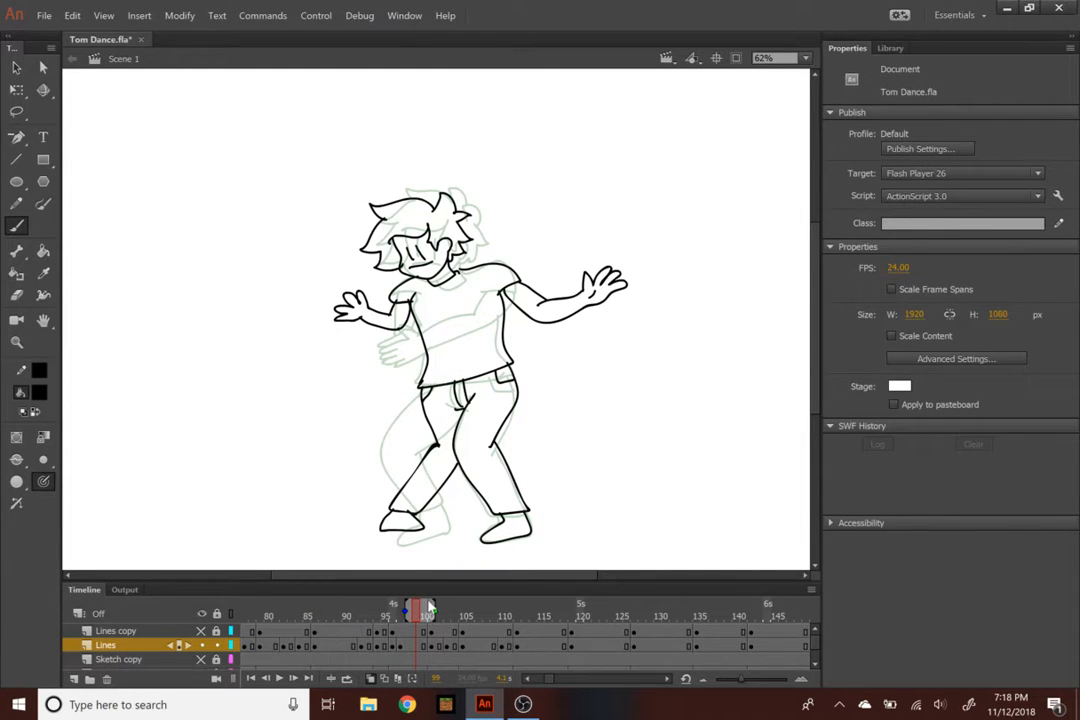
left_click_drag(430, 606, 433, 612)
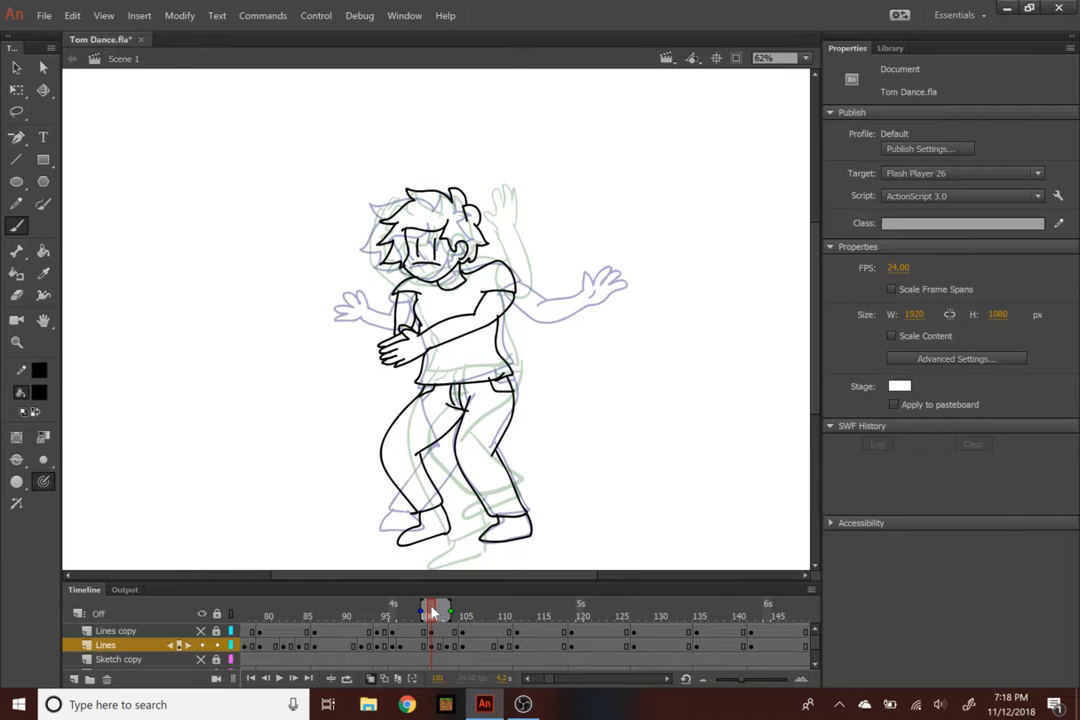
left_click_drag(430, 611, 258, 617)
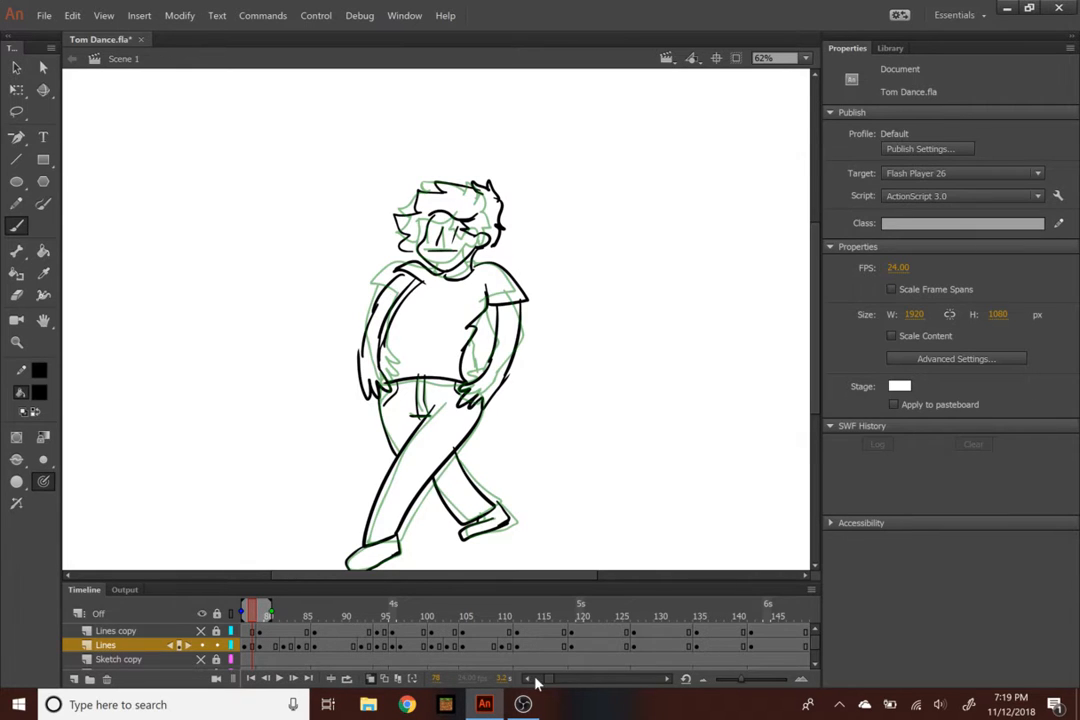
Replay the dance from frame 41 and from further starting points to review the overall flow of the inked poses
left_click_drag(548, 684, 541, 683)
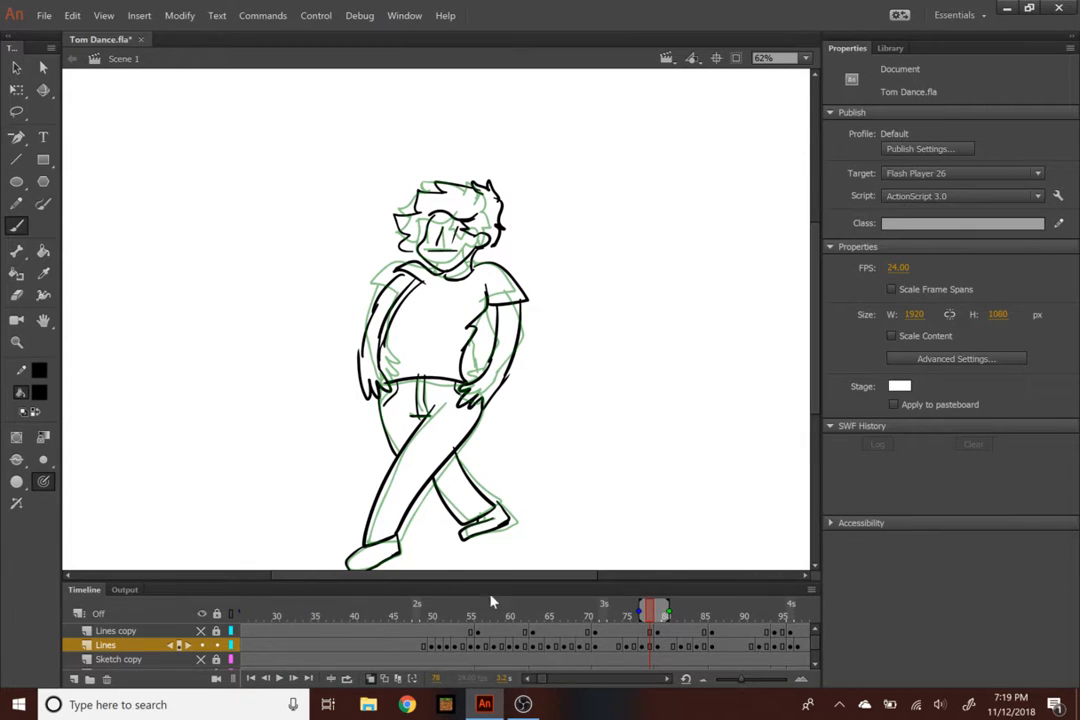
left_click_drag(458, 616, 368, 608)
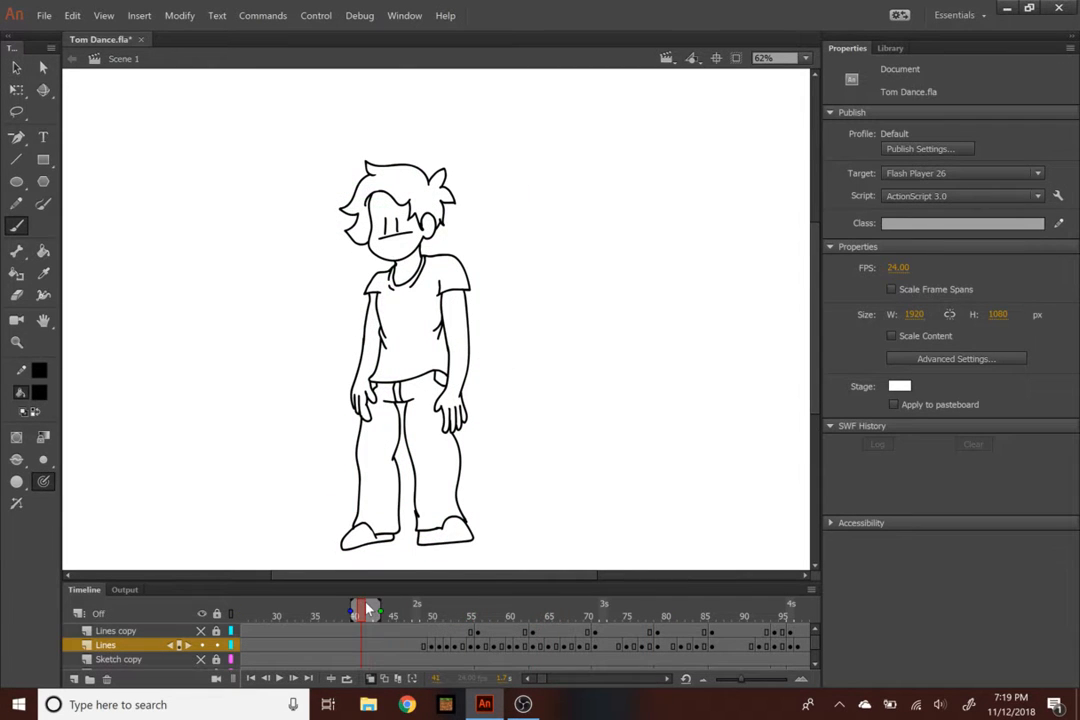
key("Return")
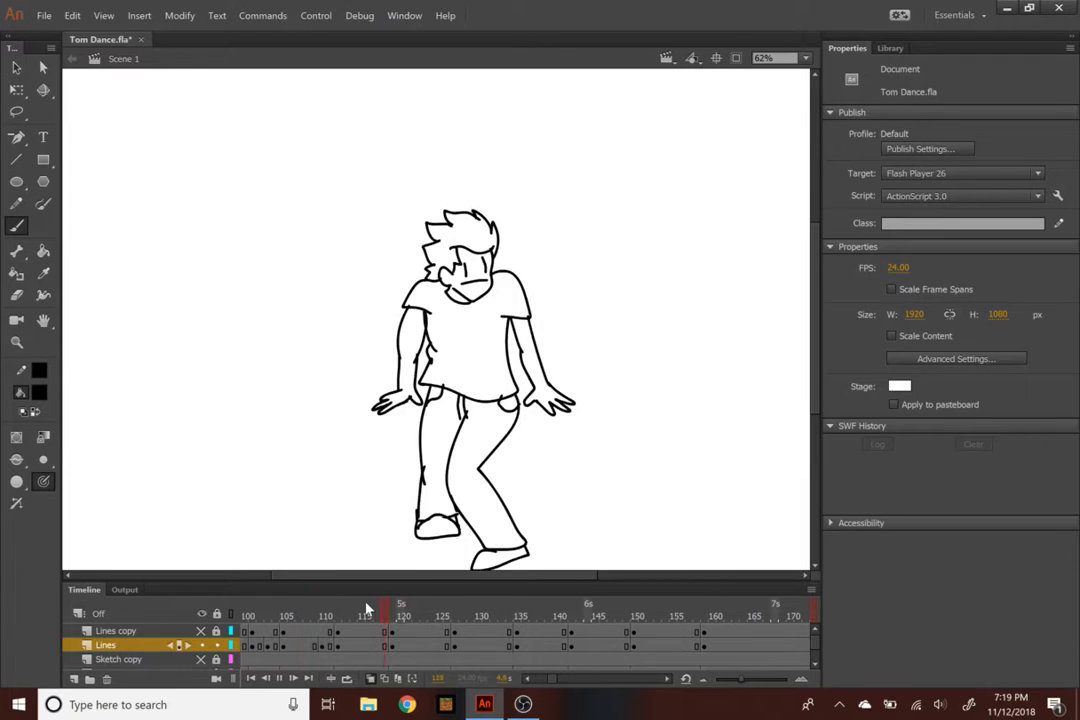
key("Return")
left_click_drag(366, 608, 277, 628)
key("Return")
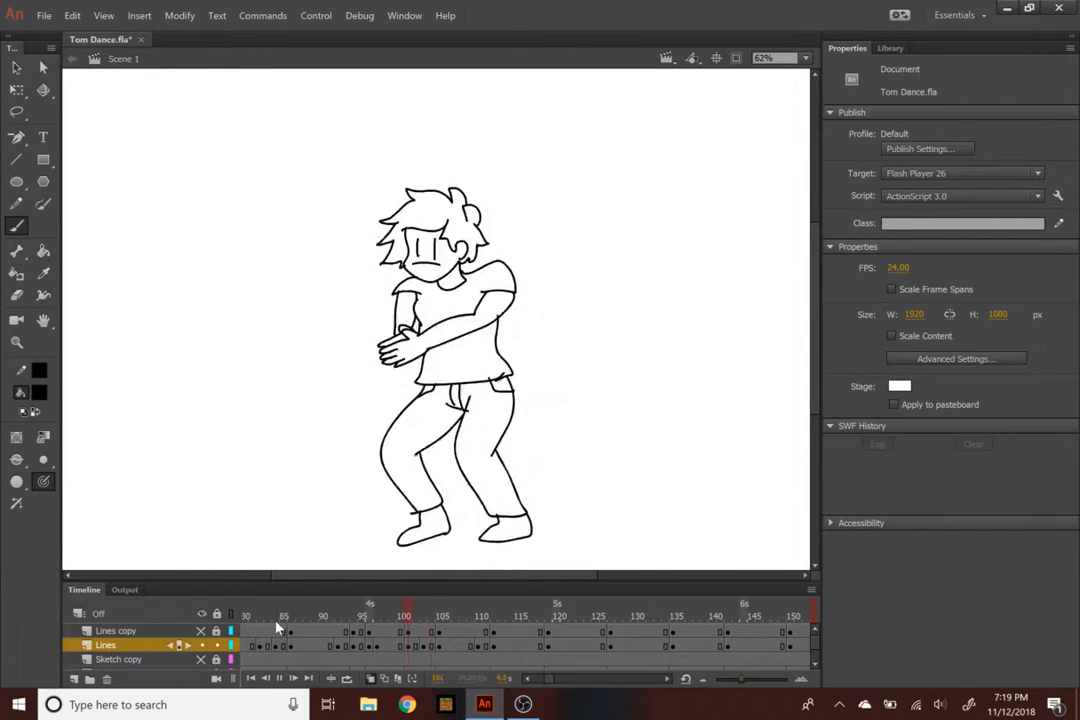
key("Return")
left_click_drag(361, 610, 426, 606)
key("Return")
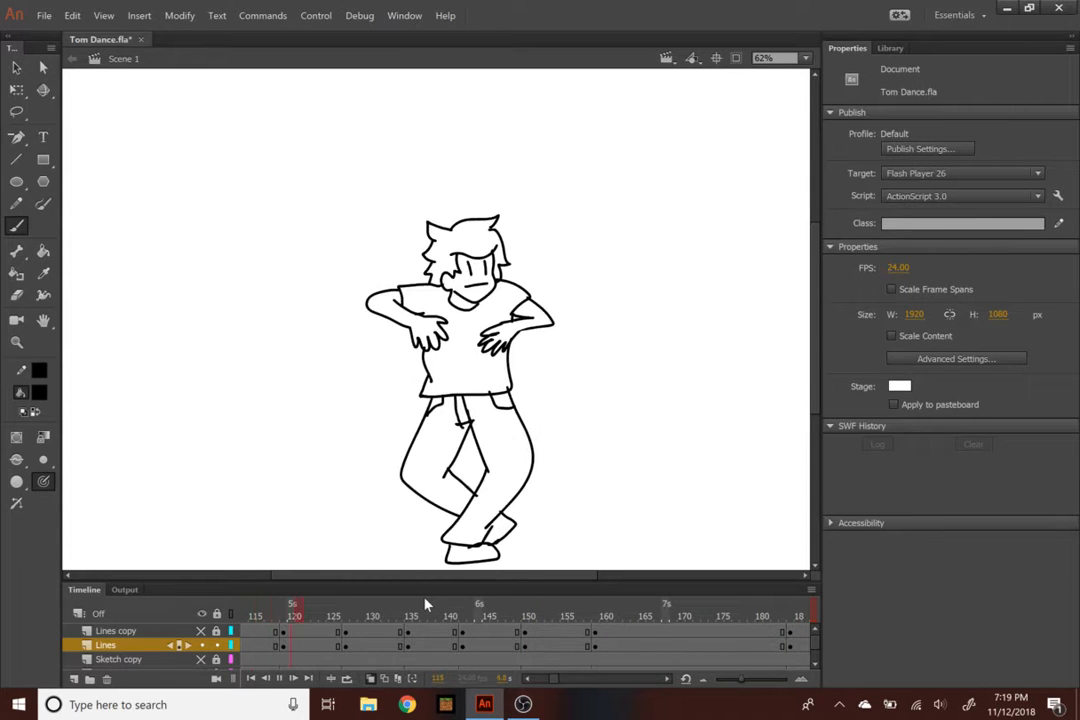
key("Return")
Insert a blank keyframe at frame 108 on the Lines layer
mouse_move(348, 614)
left_mouse_down()
mouse_move(248, 614)
mouse_move(412, 614)
mouse_move(339, 618)
mouse_move(379, 630)
mouse_move(357, 627)
left_mouse_up()
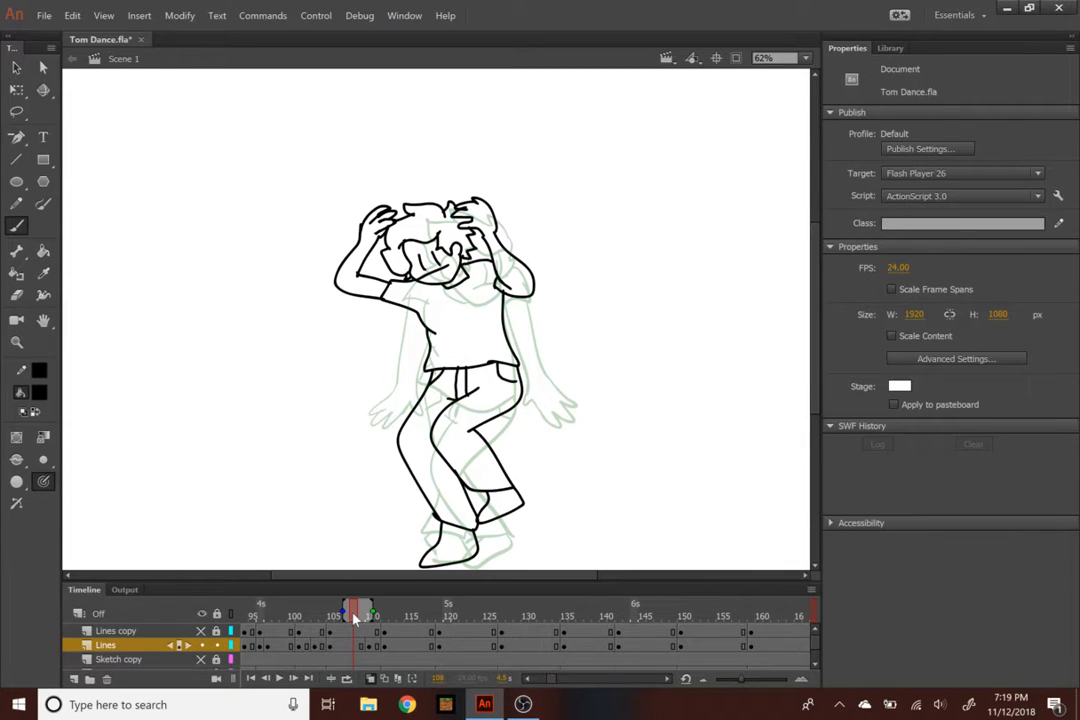
right_click(352, 647)
left_click(458, 384)
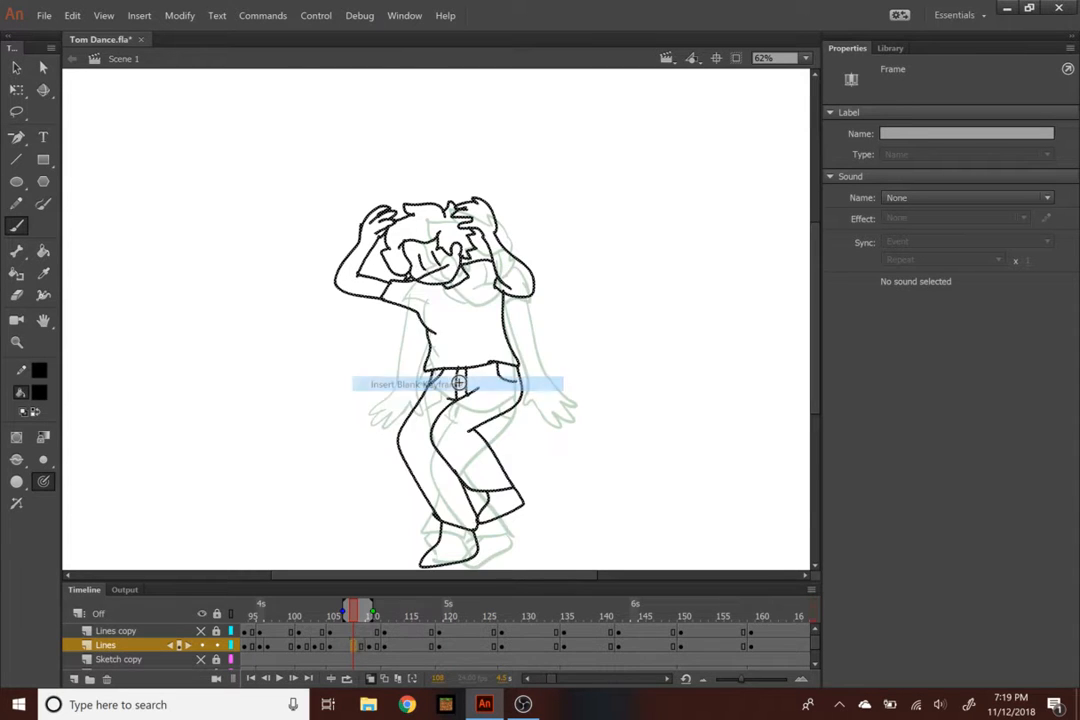
key("ctrl+equal")
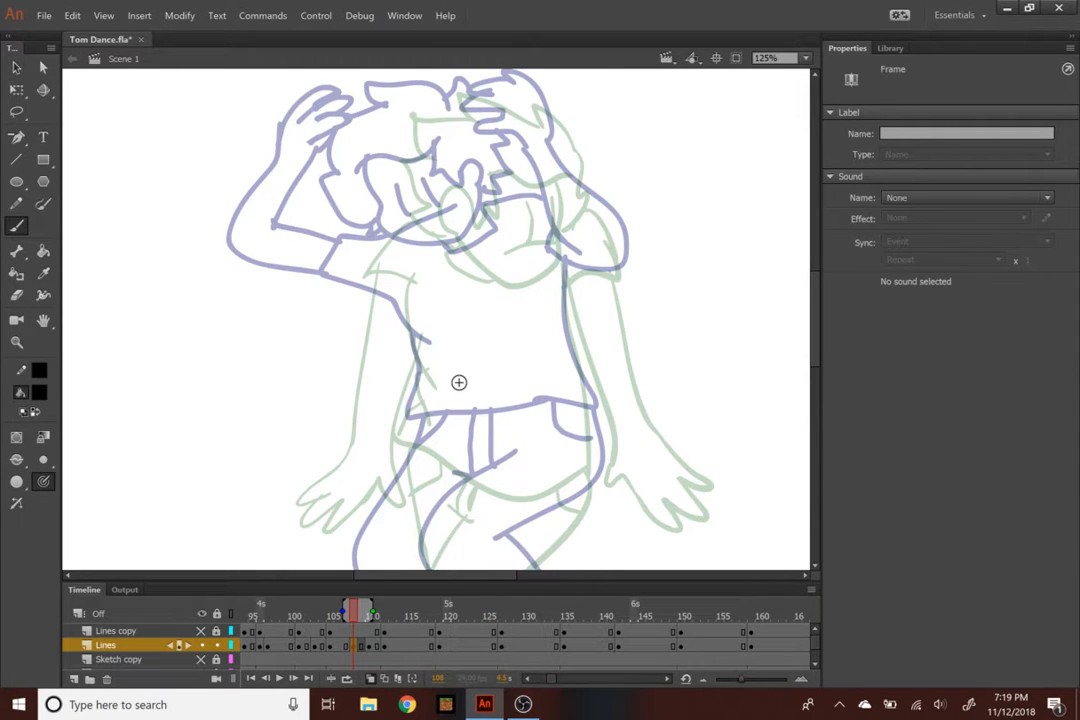
scroll(436, 318, "up", 5)
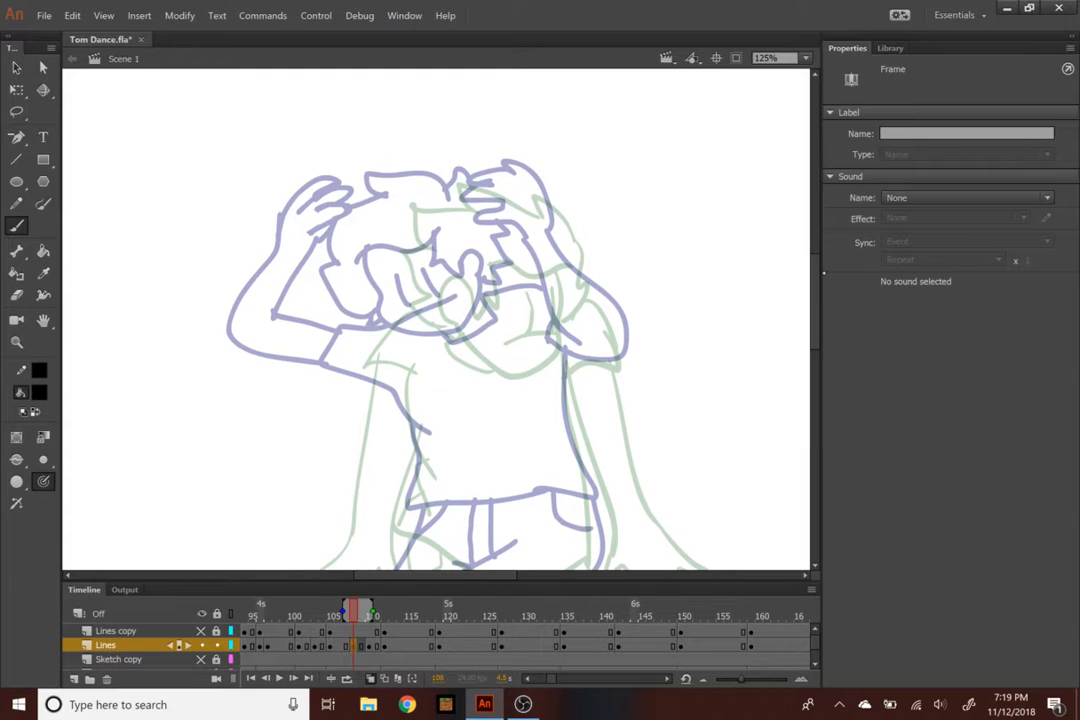
mouse_move(501, 248)
left_mouse_down()
mouse_move(505, 313)
mouse_move(492, 338)
mouse_move(470, 352)
mouse_move(412, 310)
mouse_move(437, 292)
left_mouse_up()
left_click_drag(468, 263, 470, 285)
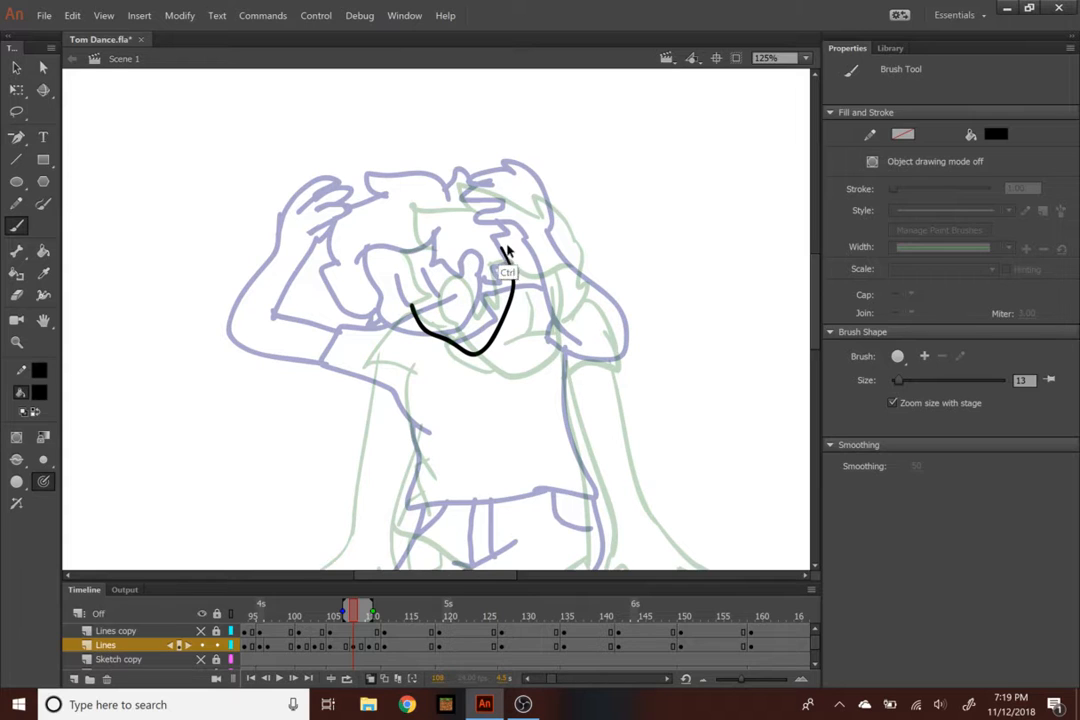
key("ctrl+z")
key("ctrl+z")
Ink the face on frame 108 between the onion-skinned poses, with jaw outline, two eye lines, a straight mouth and both ears
left_click_drag(492, 238, 495, 305)
left_click_drag(429, 338, 420, 335)
key("ctrl+z")
left_click_drag(485, 245, 488, 297)
mouse_move(473, 350)
left_mouse_down()
mouse_move(424, 335)
mouse_move(409, 283)
mouse_move(494, 340)
mouse_move(522, 290)
left_mouse_up()
key("ctrl+z")
key("ctrl+z")
key("ctrl+z")
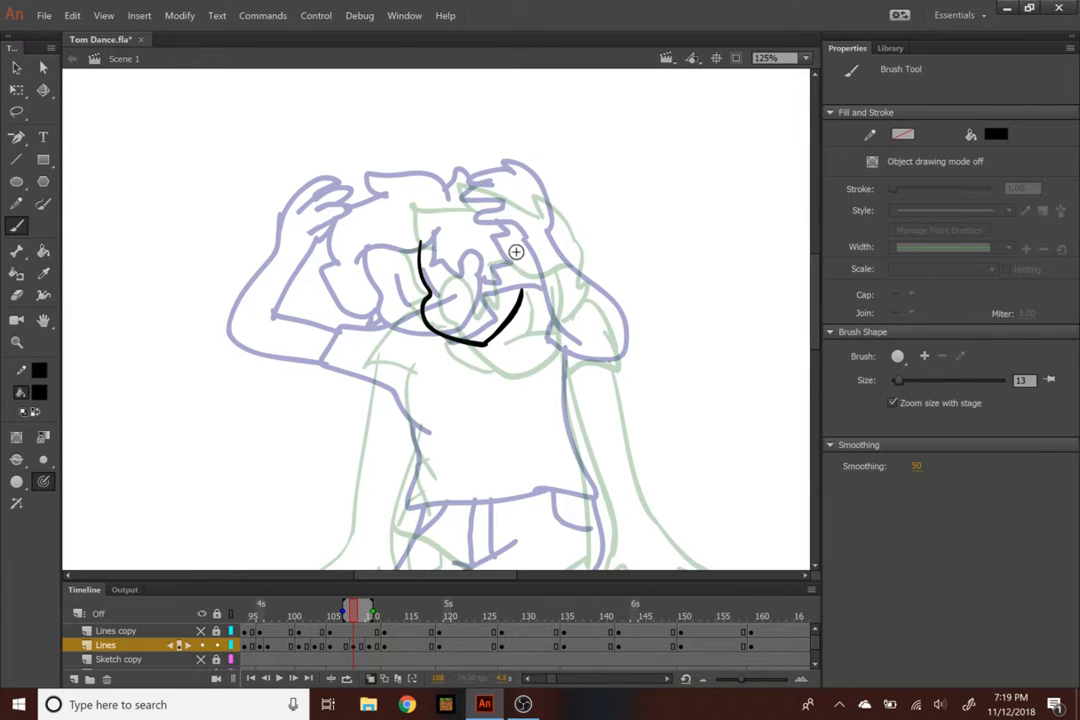
mouse_move(448, 263)
left_mouse_down()
mouse_move(456, 293)
mouse_move(500, 301)
mouse_move(522, 292)
left_mouse_up()
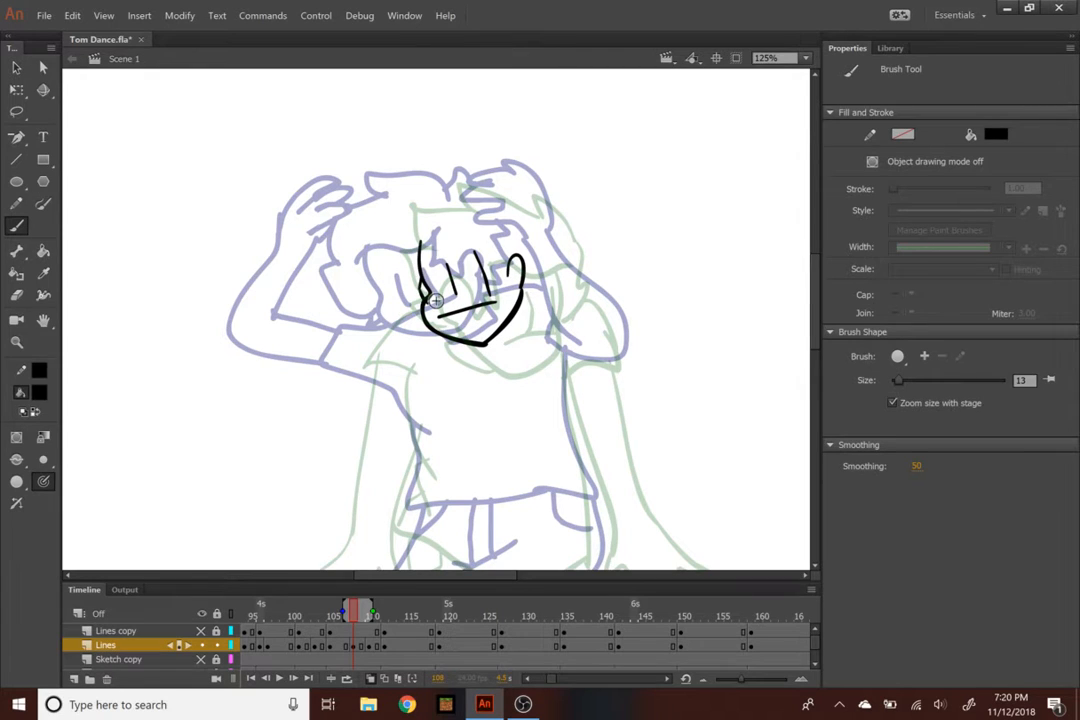
left_click_drag(418, 272, 424, 300)
Ink the fringe and the spiky hair outline around the head on frame 108
mouse_move(402, 258)
left_mouse_down()
mouse_move(490, 236)
mouse_move(447, 167)
mouse_move(410, 172)
mouse_move(390, 195)
mouse_move(367, 275)
mouse_move(405, 308)
left_mouse_up()
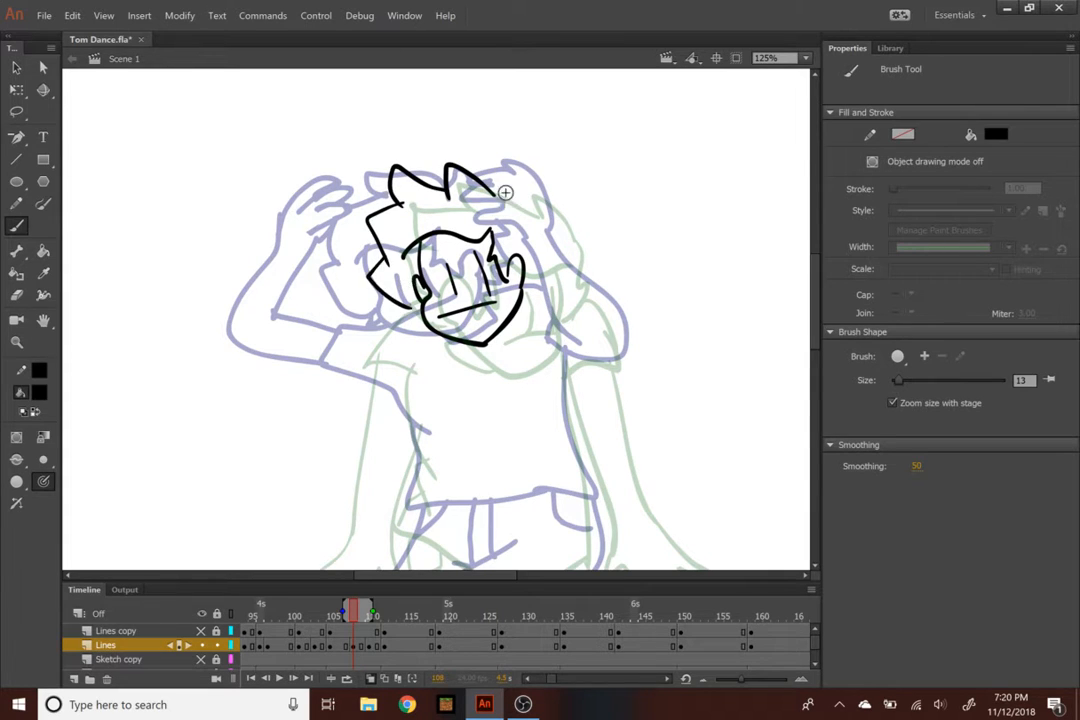
left_click_drag(492, 188, 525, 215)
left_click_drag(510, 272, 535, 241)
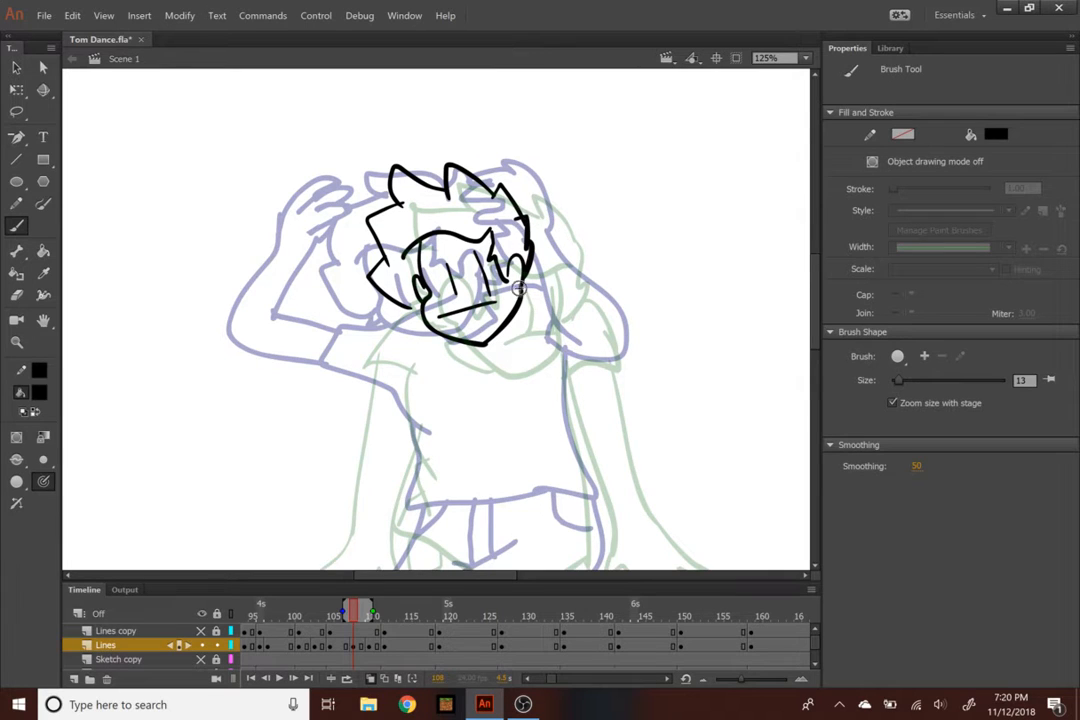
Ink the collar, both shoulders and sleeves, the torso sides and the hem of the T-shirt on frame 108
left_click_drag(454, 346, 523, 336)
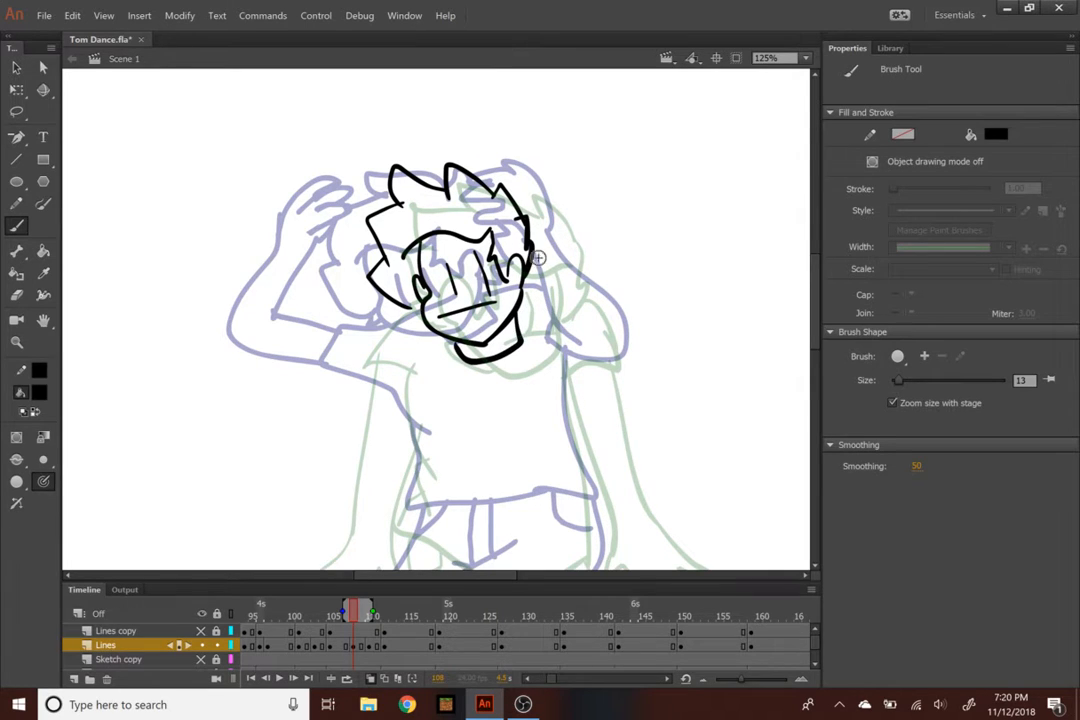
scroll(566, 206, "down", 3)
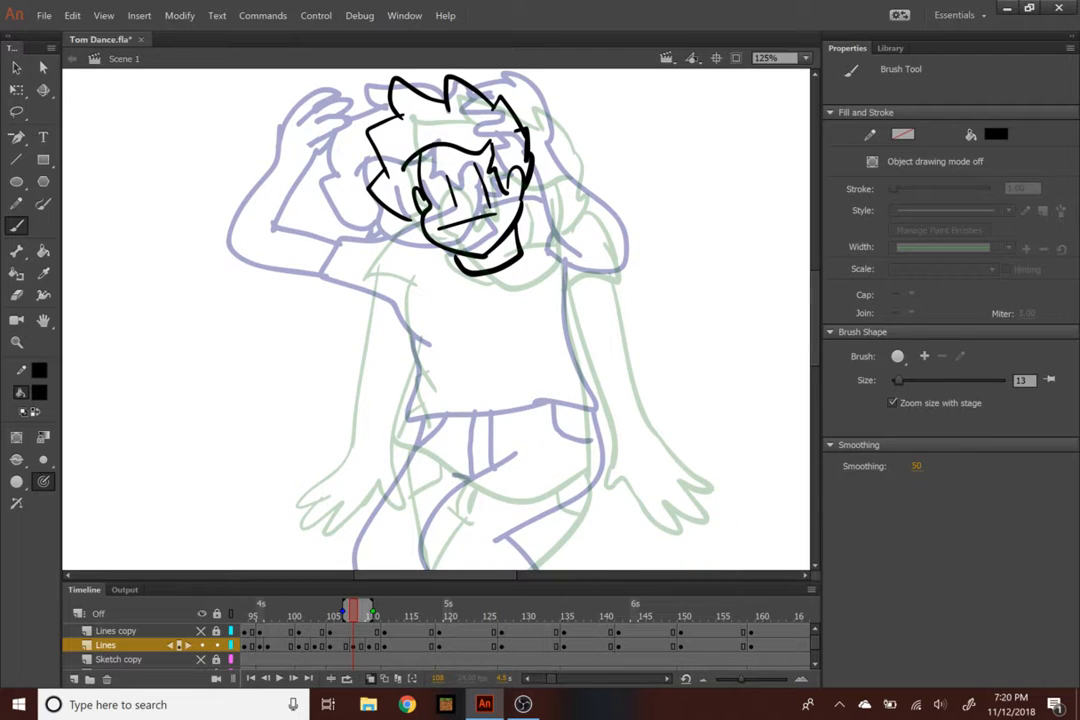
mouse_move(364, 236)
left_mouse_down()
mouse_move(384, 276)
mouse_move(421, 283)
left_mouse_up()
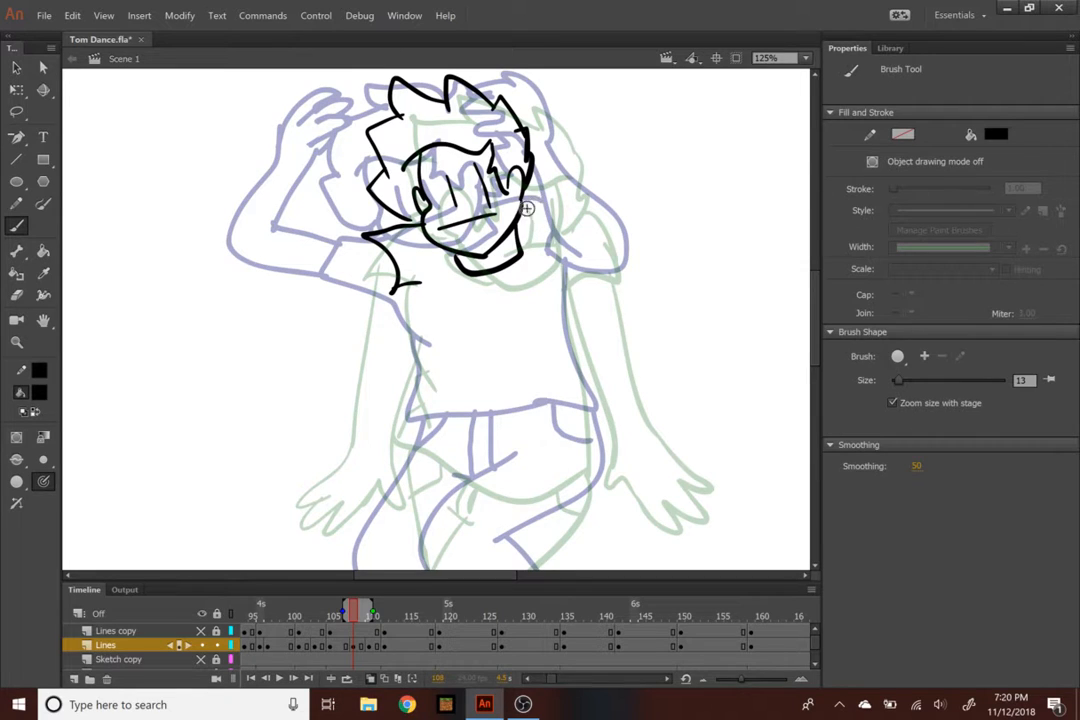
mouse_move(527, 206)
left_mouse_down()
mouse_move(565, 200)
mouse_move(566, 250)
left_mouse_up()
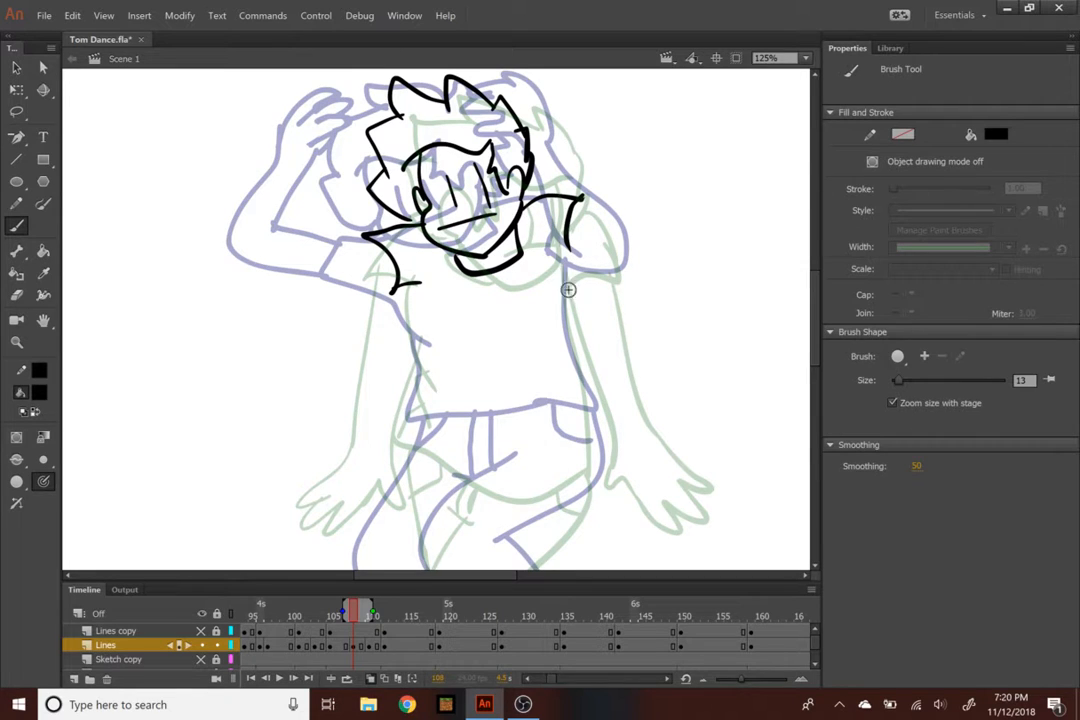
mouse_move(412, 284)
left_mouse_down()
mouse_move(432, 378)
mouse_move(402, 420)
mouse_move(541, 401)
left_mouse_up()
mouse_move(567, 260)
left_mouse_down()
mouse_move(575, 368)
mouse_move(596, 416)
mouse_move(518, 397)
left_mouse_up()
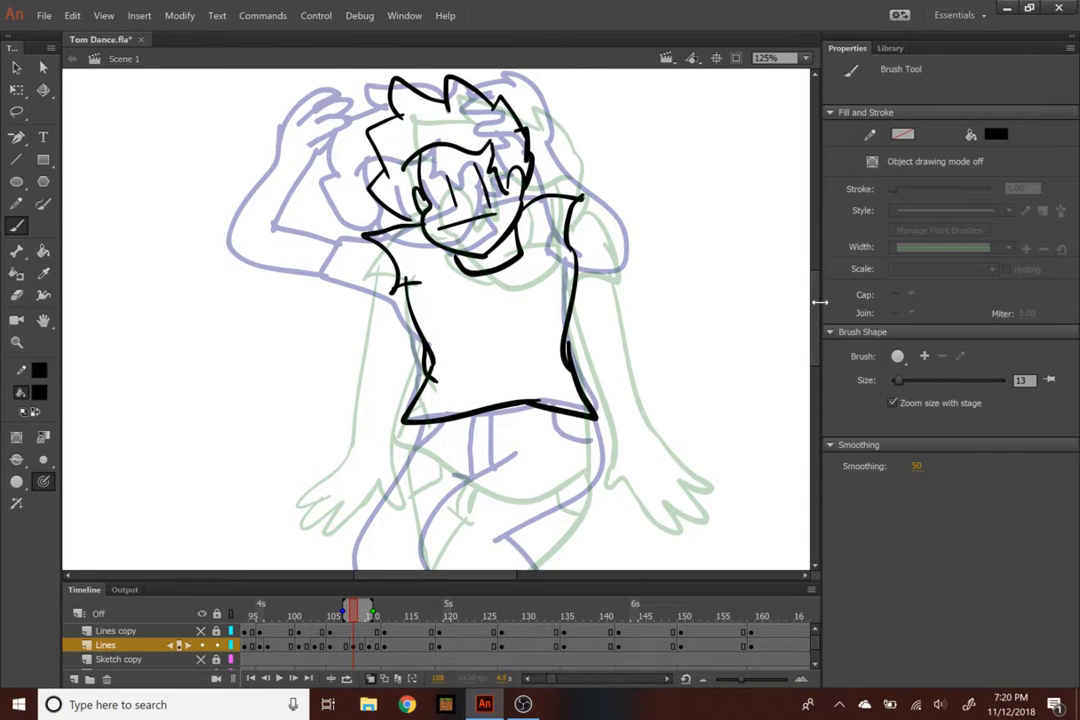
Ink both trouser legs and their flared hems below the T-shirt on frame 108
scroll(436, 318, "down", 5)
mouse_move(592, 228)
left_mouse_down()
mouse_move(528, 333)
mouse_move(586, 499)
mouse_move(508, 525)
mouse_move(486, 264)
left_mouse_up()
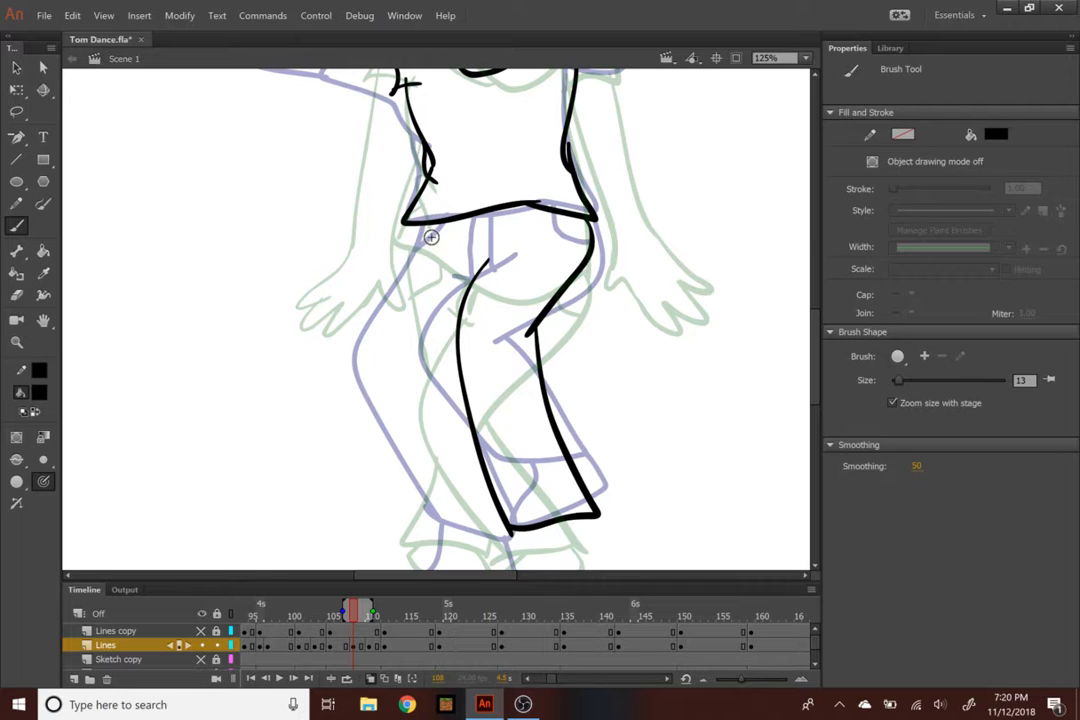
mouse_move(426, 226)
left_mouse_down()
mouse_move(420, 310)
mouse_move(455, 415)
mouse_move(389, 545)
left_mouse_up()
left_click_drag(503, 530, 396, 537)
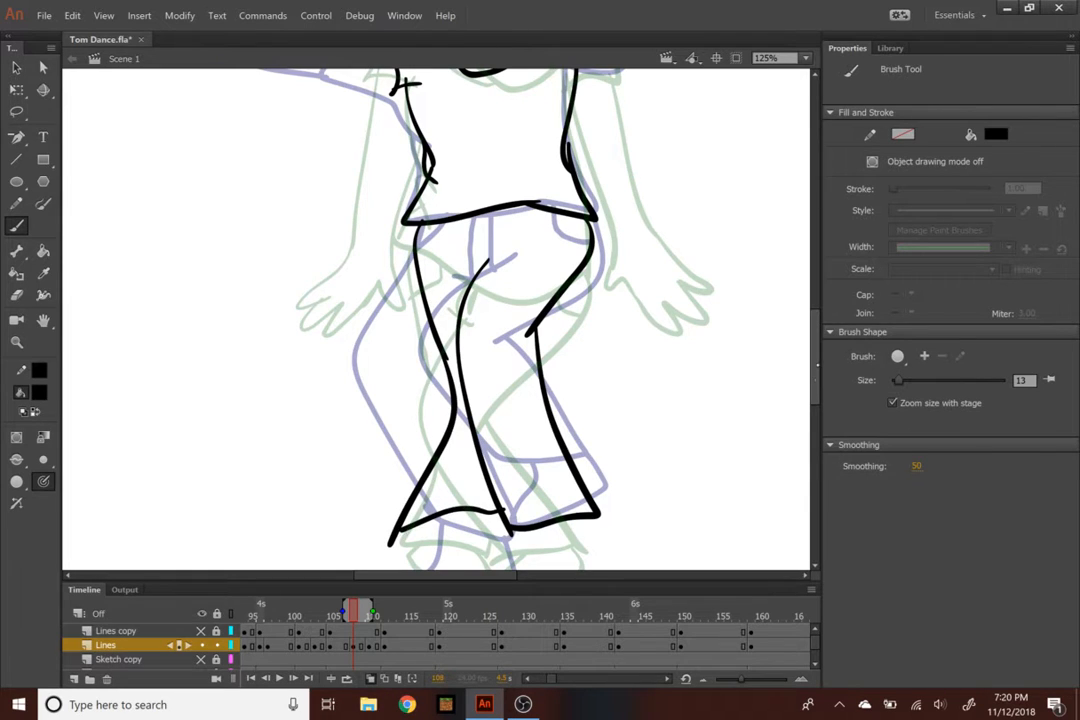
Ink a shoe under each trouser hem on frame 108
scroll(398, 530, "down", 3)
mouse_move(509, 372)
left_mouse_down()
mouse_move(562, 403)
mouse_move(583, 362)
left_mouse_up()
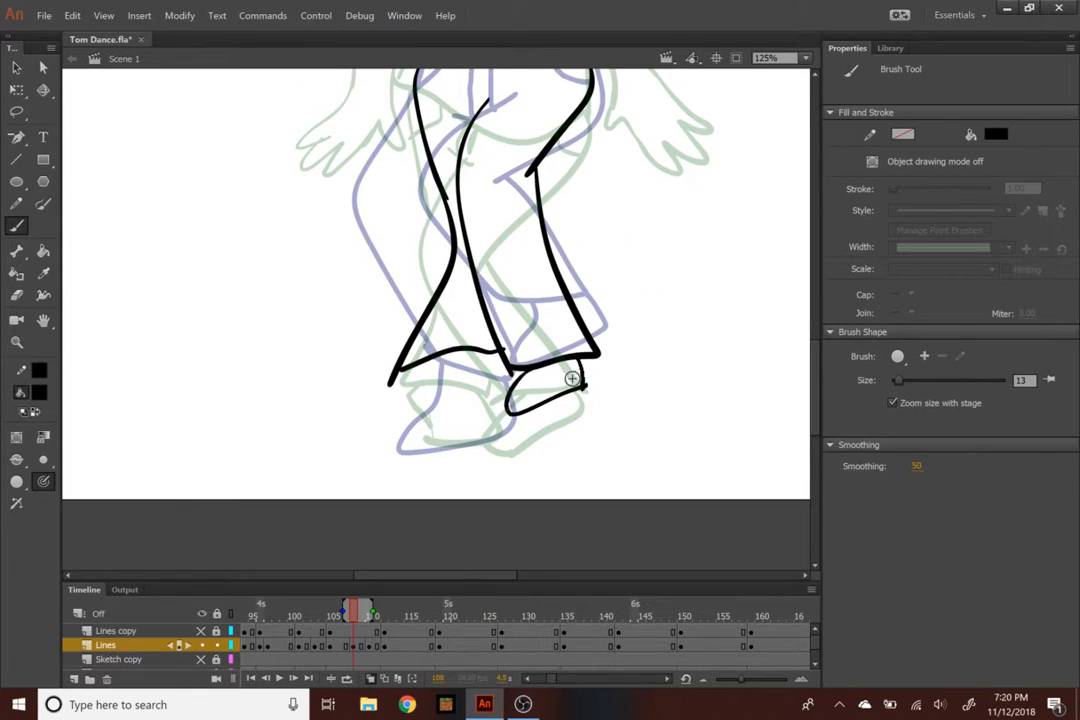
left_click_drag(418, 358, 465, 452)
mouse_move(484, 355)
left_mouse_down()
mouse_move(491, 420)
mouse_move(447, 447)
left_mouse_up()
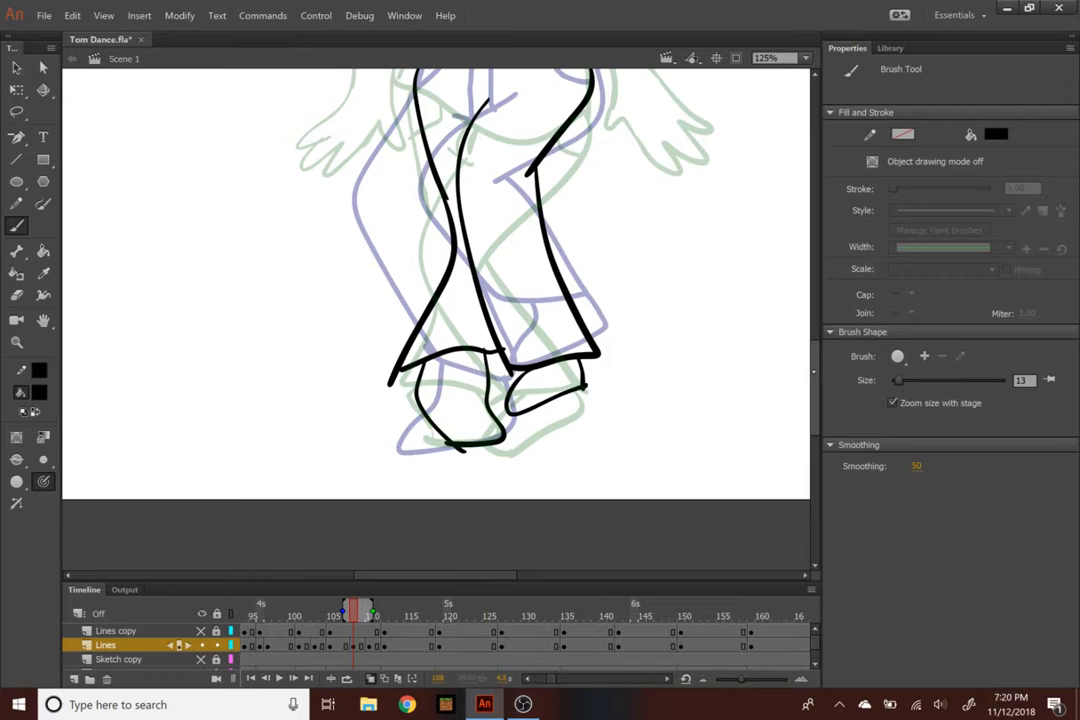
Undo the larger front shoe on frame 108 and redraw it with its toe angled toward the other foot
scroll(479, 364, "up", 2)
scroll(479, 364, "down", 1)
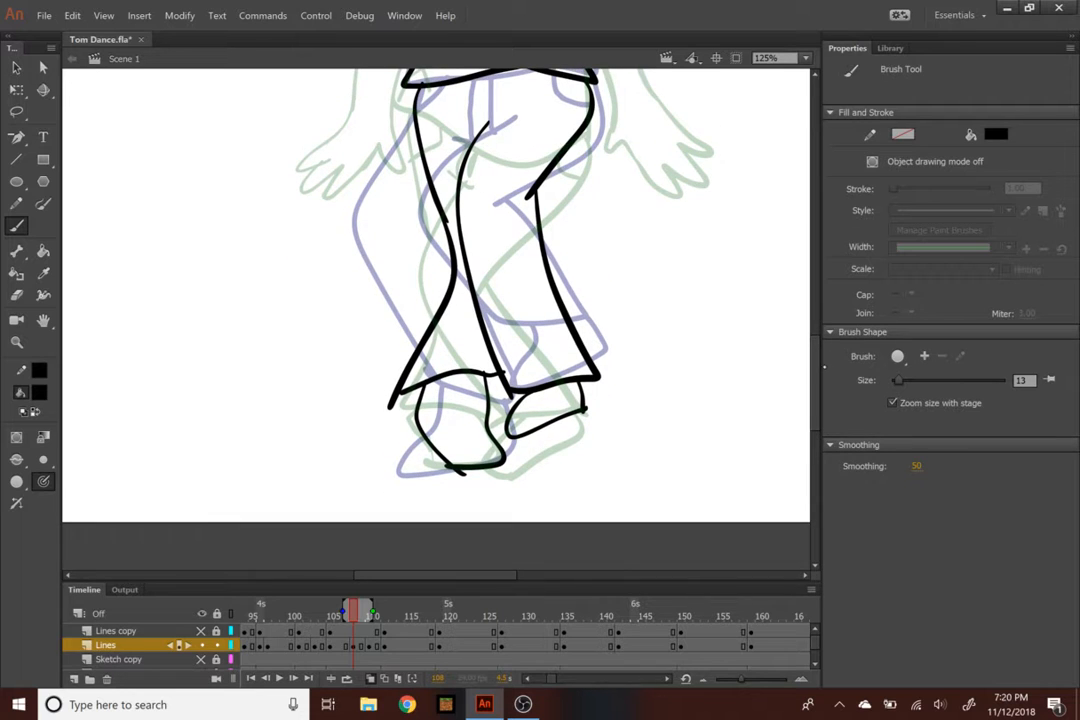
scroll(815, 372, "up", 2)
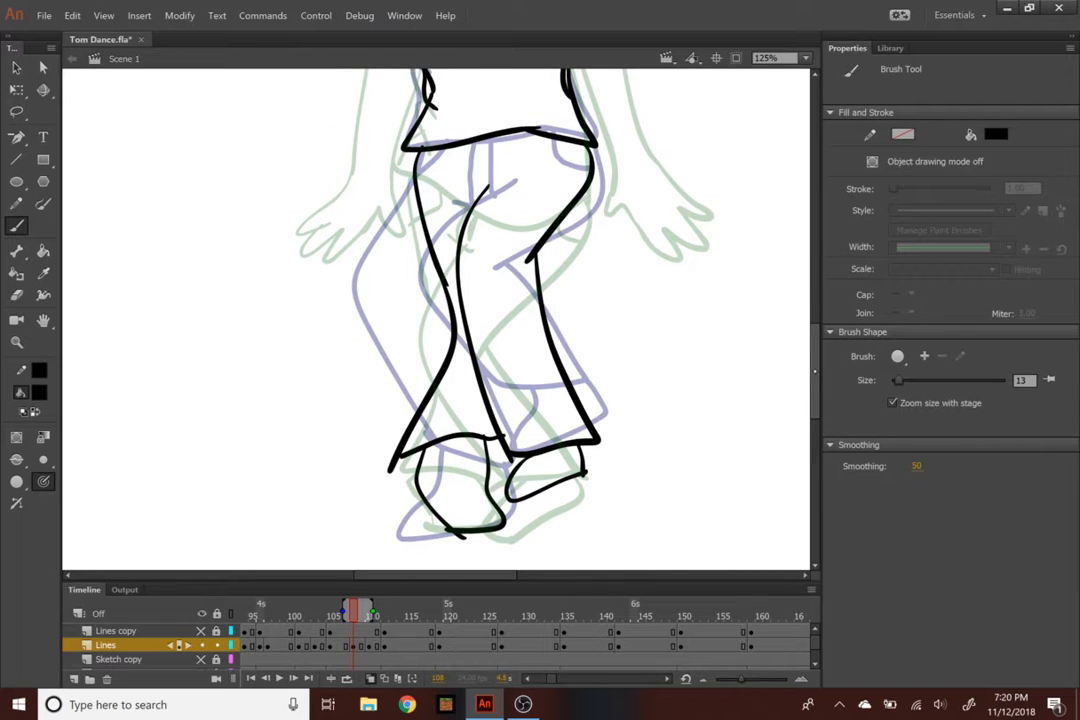
key("ctrl+z")
key("ctrl+z")
left_click_drag(479, 463, 422, 498)
left_click_drag(422, 453, 425, 499)
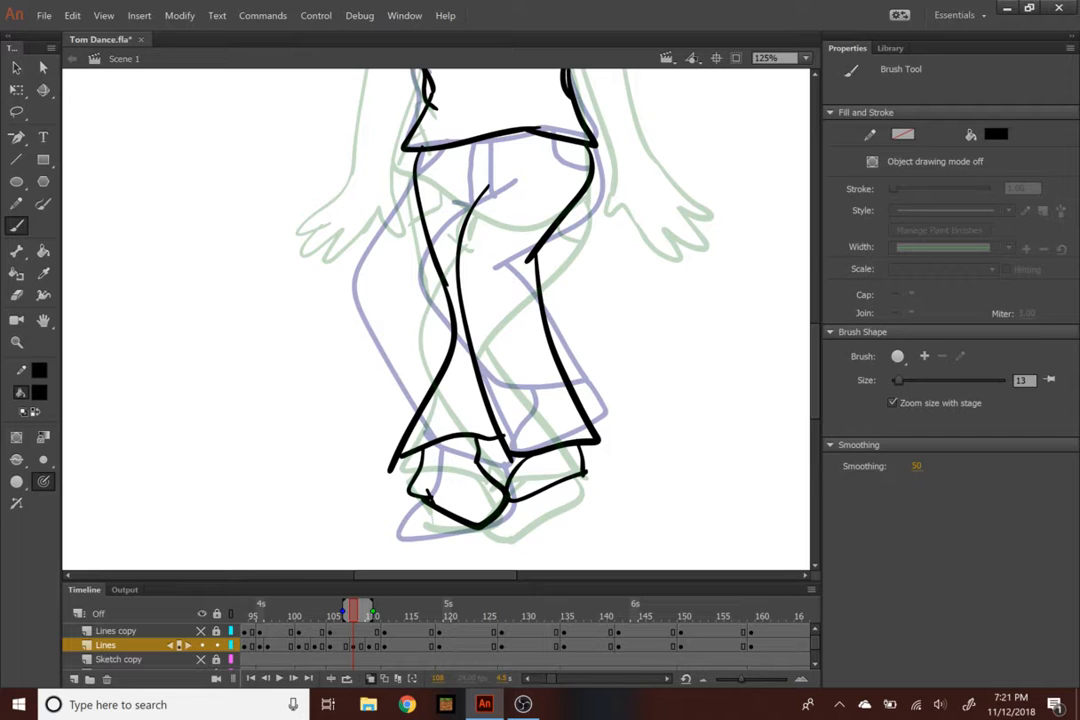
Ink the outstretched arm on the left side of the figure with its open hand on frame 108
scroll(437, 318, "up", 6)
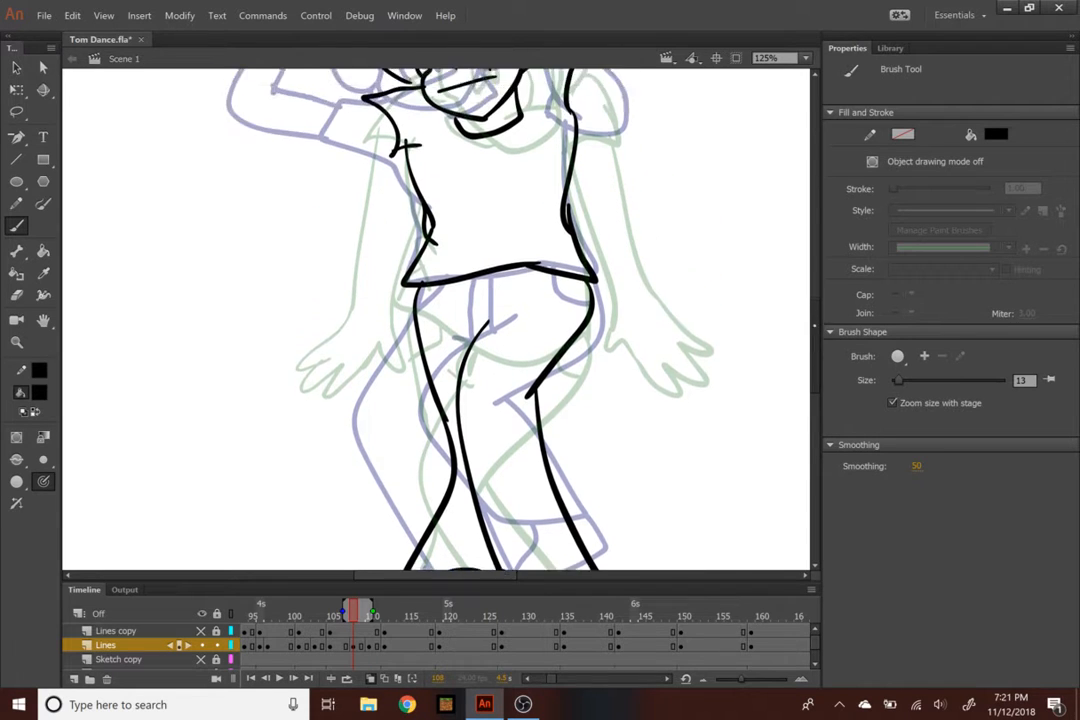
scroll(436, 320, "down", 5)
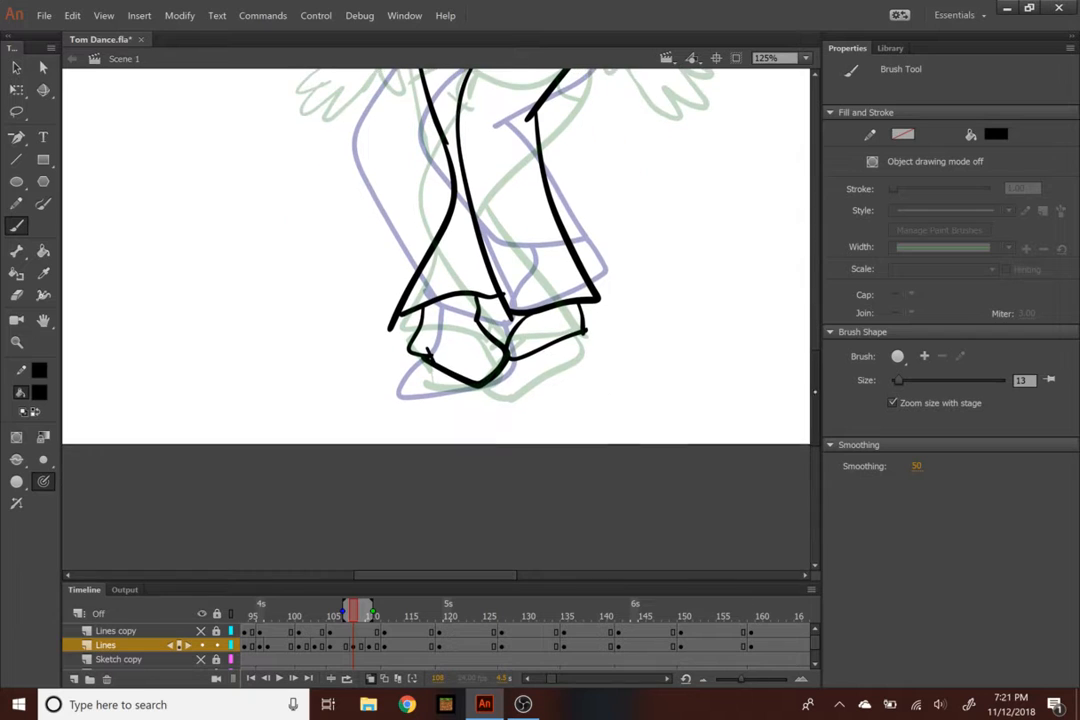
scroll(436, 320, "up", 6)
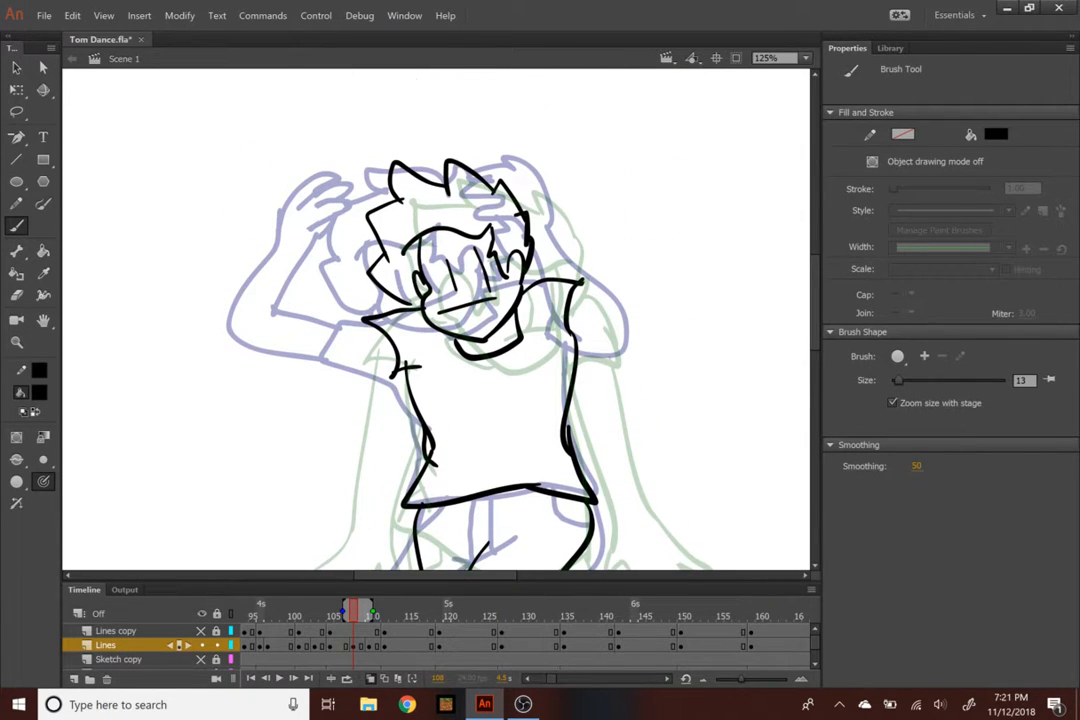
mouse_move(292, 374)
left_mouse_down()
mouse_move(380, 333)
mouse_move(305, 421)
mouse_move(184, 344)
mouse_move(153, 381)
mouse_move(152, 405)
mouse_move(168, 416)
mouse_move(328, 410)
left_mouse_up()
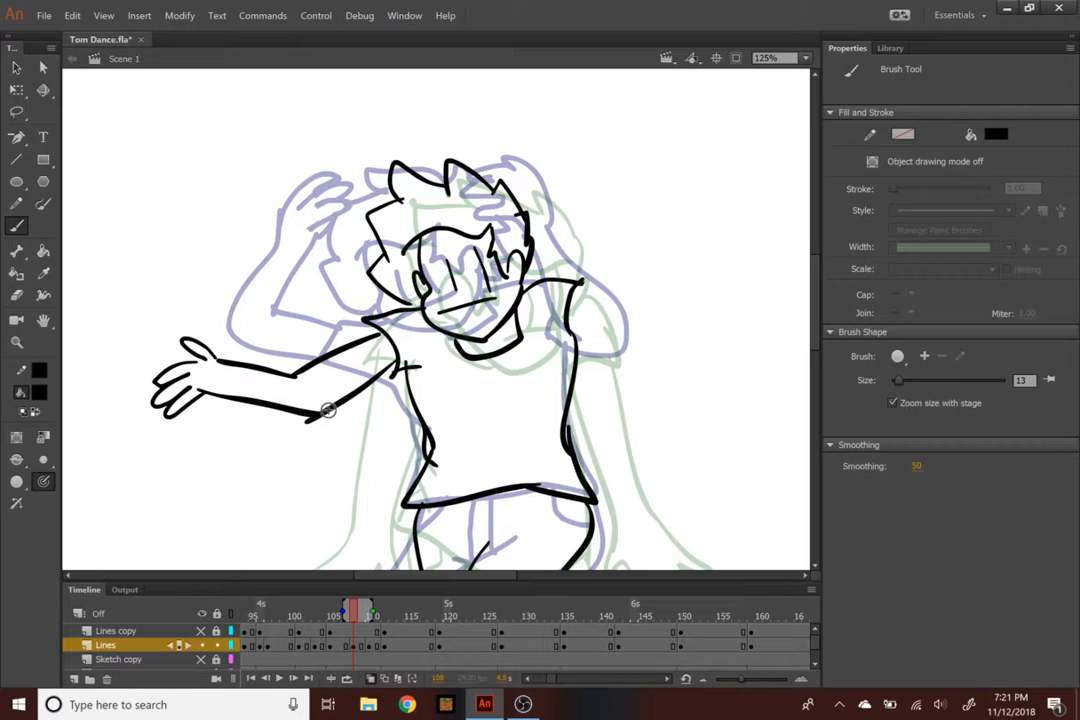
Ink the opposite arm on frame 108, sloping down from the shoulder and ending in a hand with spread fingers
scroll(400, 350, "right", 5)
left_click_drag(425, 285, 506, 330)
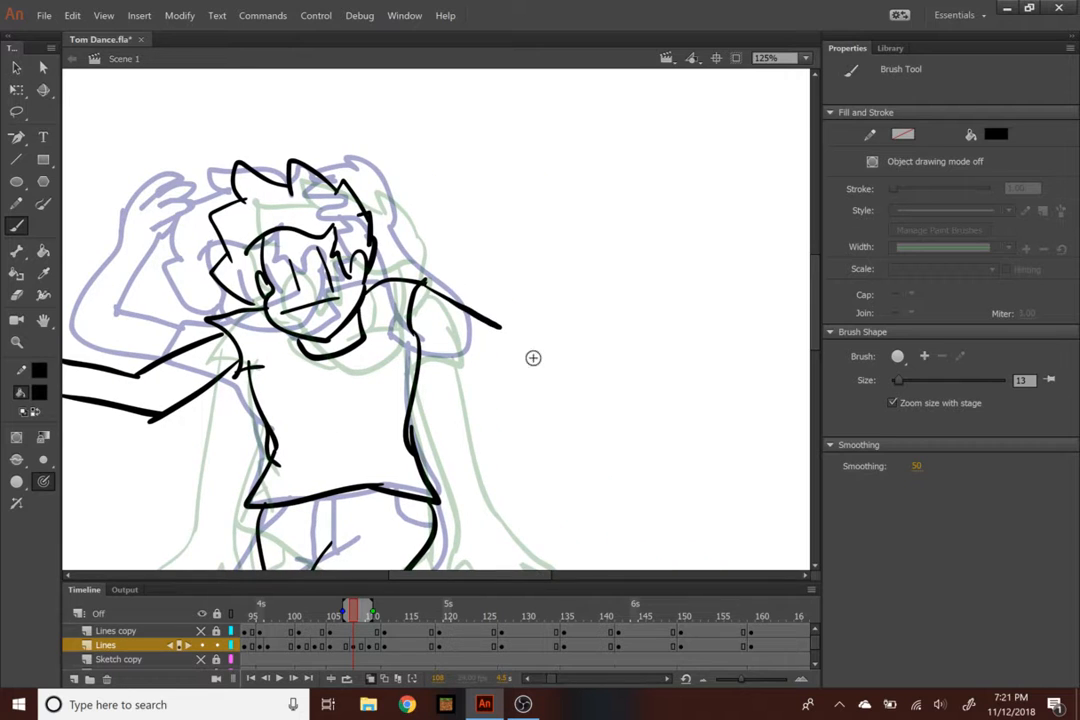
mouse_move(497, 395)
left_mouse_down()
mouse_move(494, 416)
mouse_move(524, 461)
mouse_move(566, 432)
left_mouse_up()
left_click_drag(500, 325, 545, 395)
left_click_drag(418, 298, 498, 402)
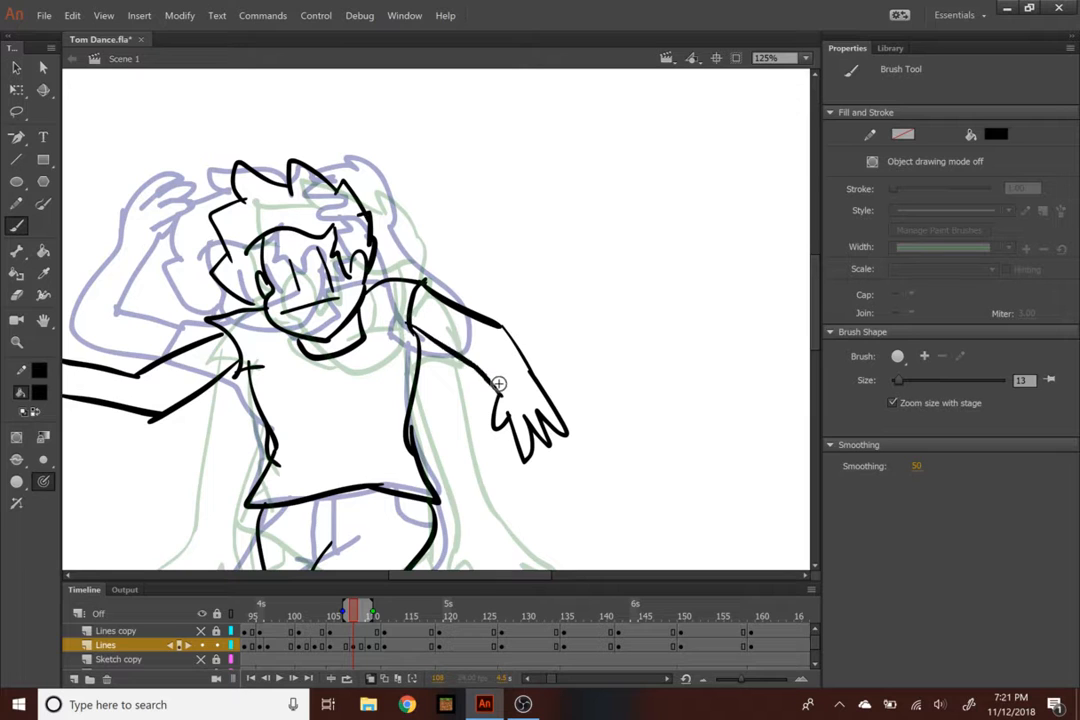
Replay the dance from around frames 84 and 96 to check the frame 108 pose in motion, and save the file
key("ctrl+minus")
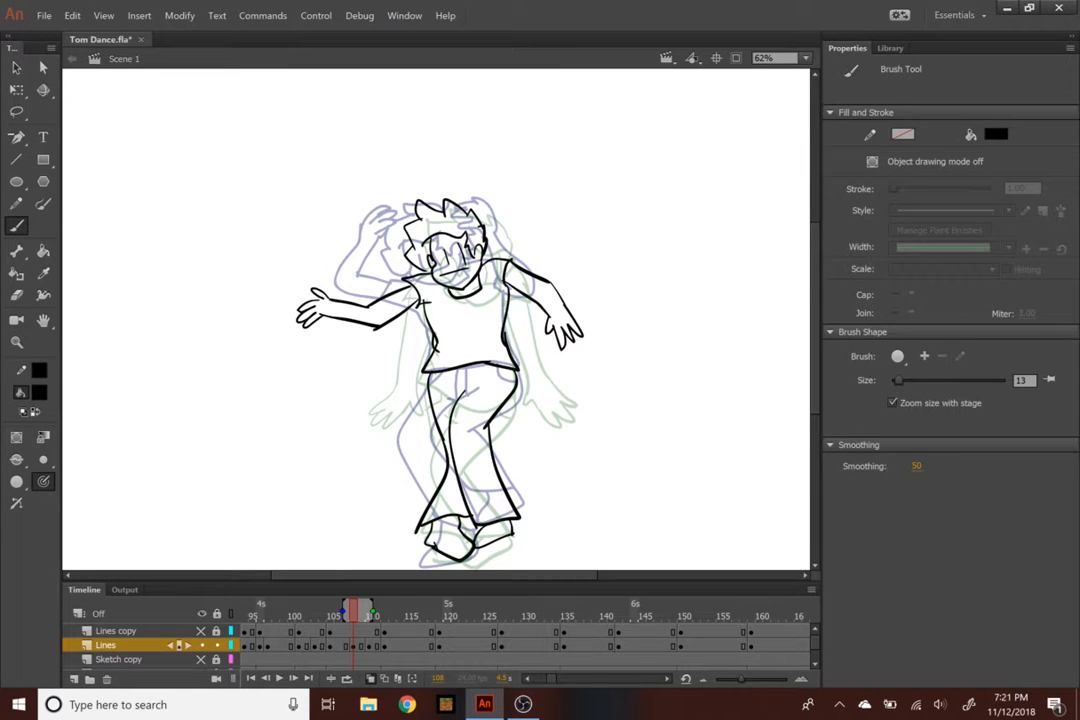
left_click_drag(358, 611, 234, 605)
key("Return")
key("Return")
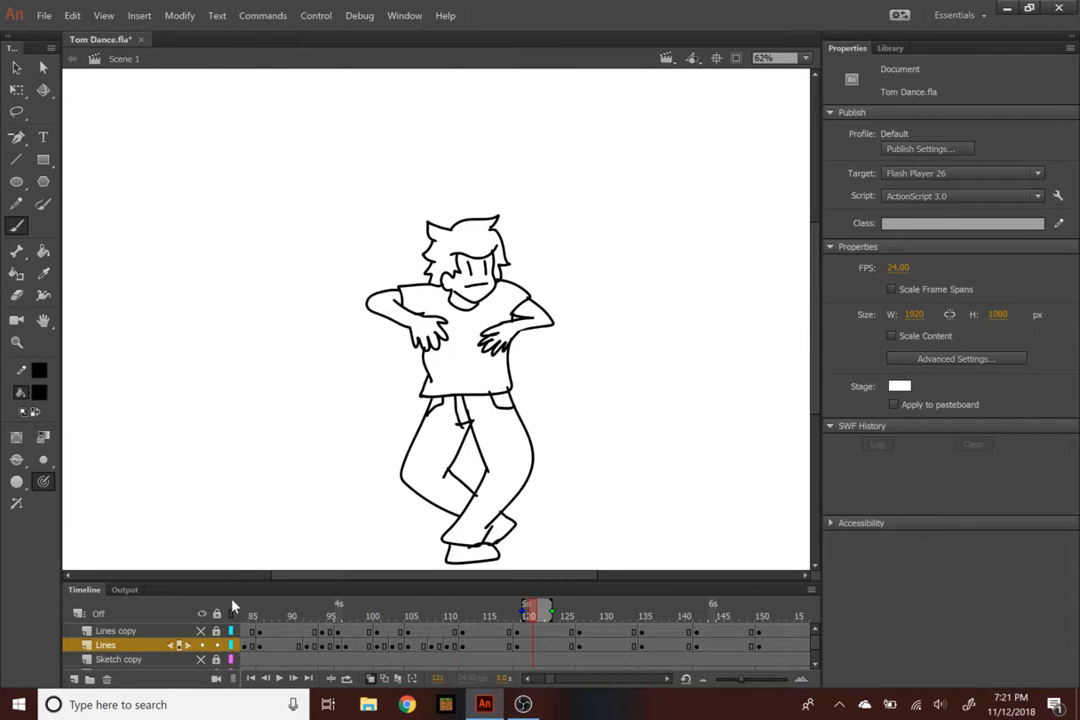
left_click(437, 617)
mouse_move(437, 617)
left_mouse_down()
mouse_move(386, 615)
mouse_move(458, 615)
mouse_move(336, 617)
left_mouse_up()
key("Return")
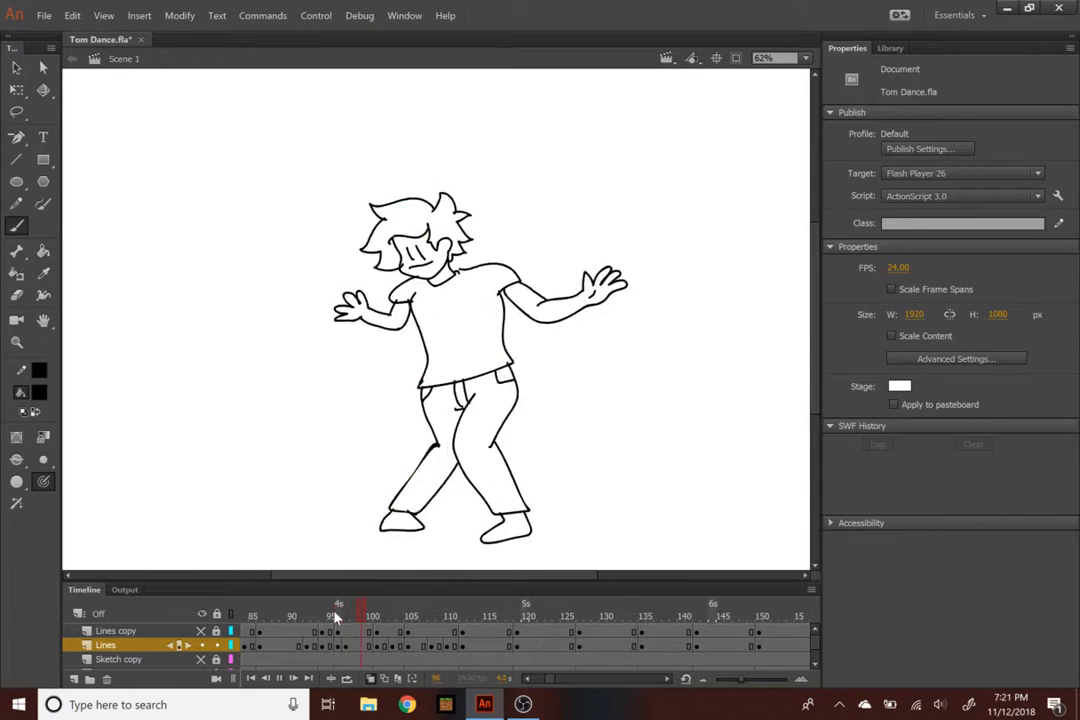
left_click(432, 610)
left_click_drag(432, 610, 405, 610)
key("ctrl+s")
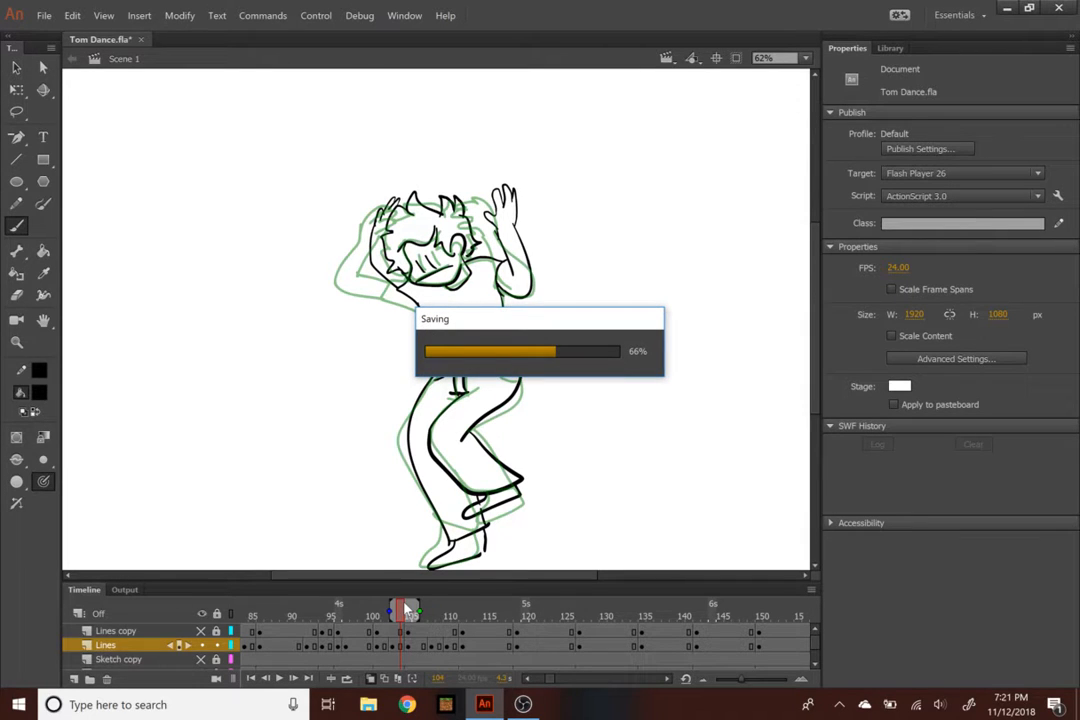
Scrub forward through the dance and replay it from frame 96 to find where another in-between is needed
left_click_drag(405, 611, 517, 614)
left_click(337, 649)
key("Return")
key("Return")
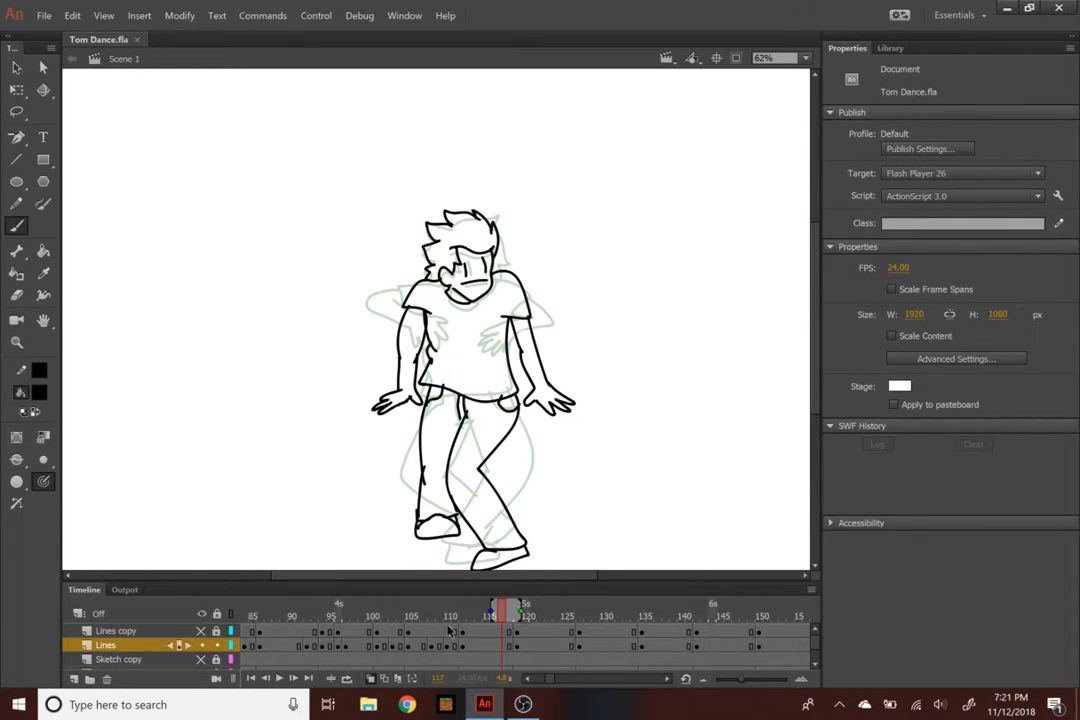
Insert a blank keyframe at frame 117 on the Lines layer
left_click(503, 647)
right_click(503, 647)
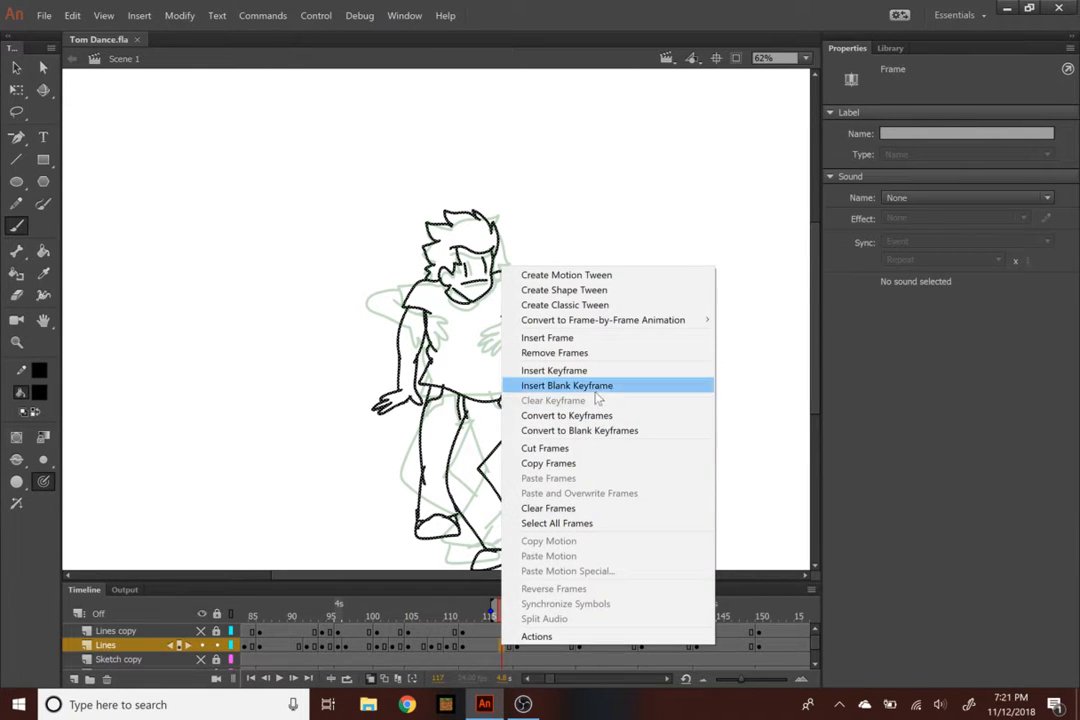
left_click(593, 386)
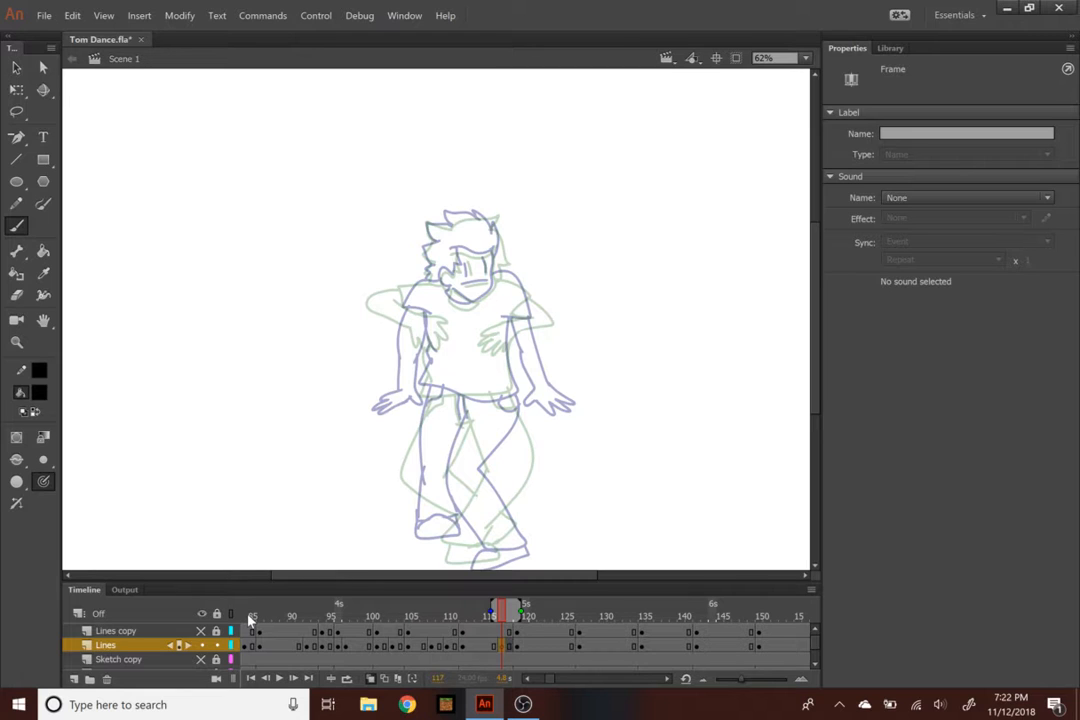
left_click_drag(745, 686, 720, 684)
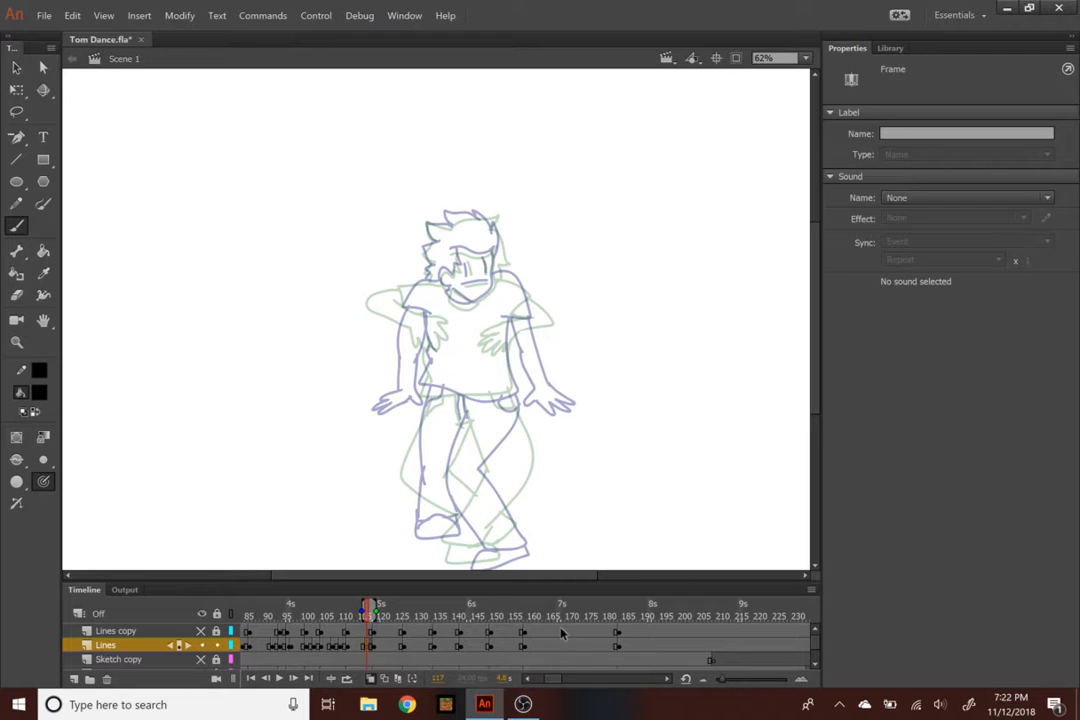
mouse_move(725, 685)
left_mouse_down()
mouse_move(756, 685)
mouse_move(744, 684)
left_mouse_up()
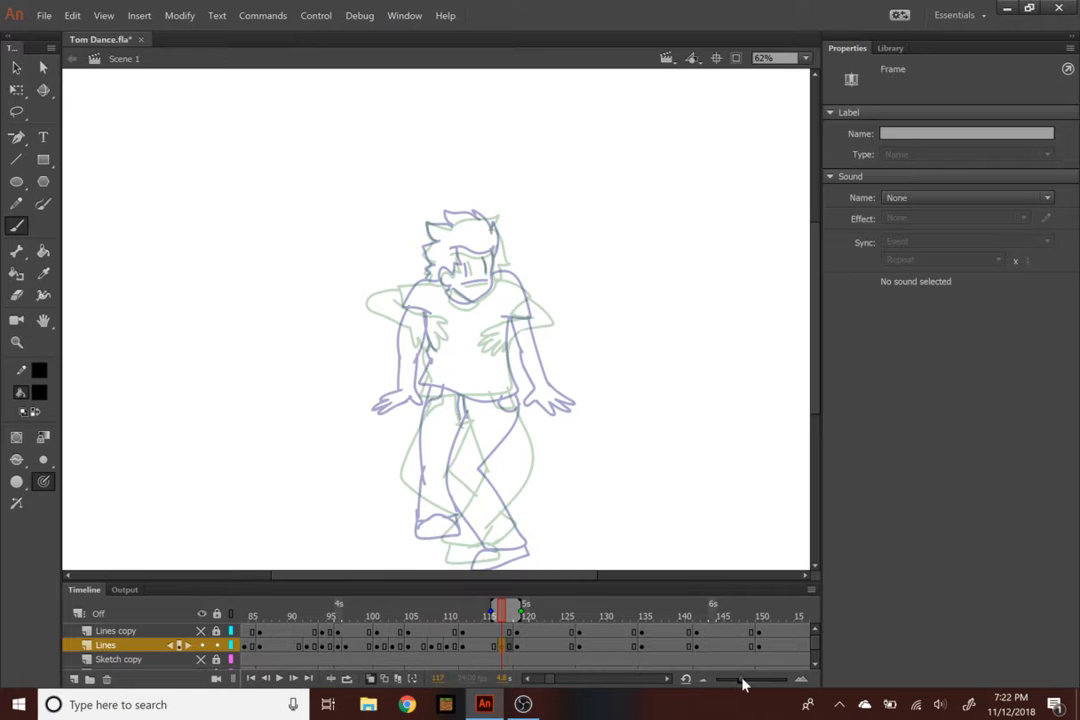
Ink the face on frame 117 over the onion skins, with jaw outline, ear, two eye lines and a straight mouth
key("ctrl+equal")
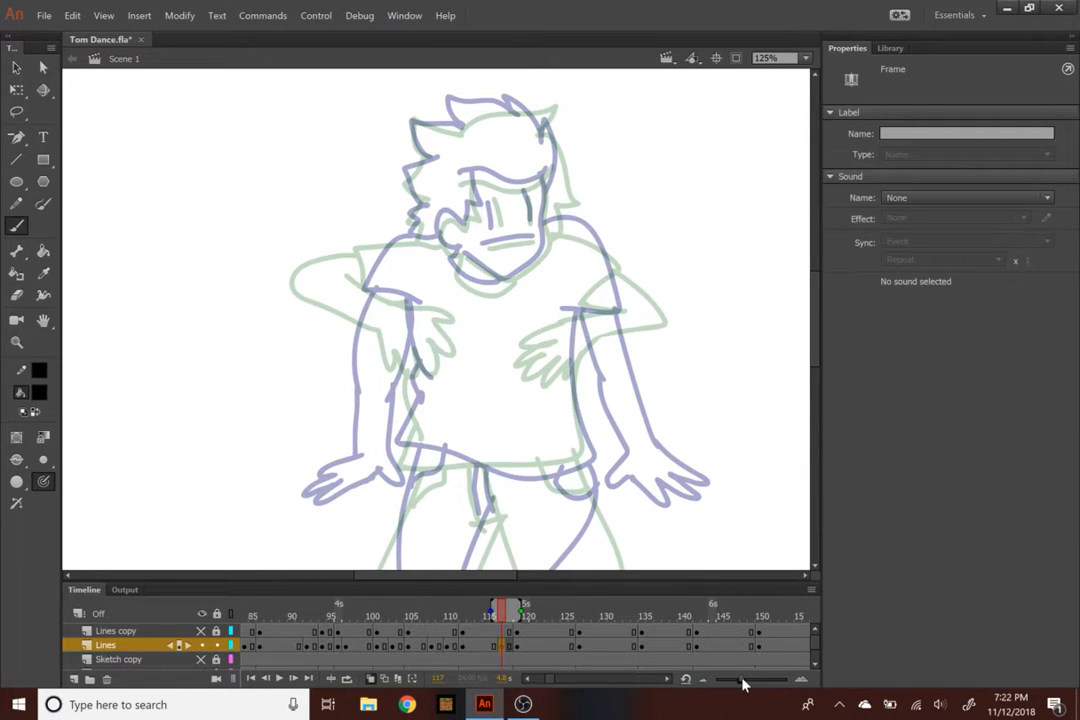
mouse_move(540, 172)
left_mouse_down()
mouse_move(494, 279)
mouse_move(467, 256)
left_mouse_up()
key("ctrl+z")
mouse_move(540, 172)
left_mouse_down()
mouse_move(543, 188)
mouse_move(457, 245)
left_mouse_up()
mouse_move(490, 200)
left_mouse_down()
mouse_move(490, 222)
mouse_move(530, 239)
left_mouse_up()
left_click_drag(522, 190, 524, 222)
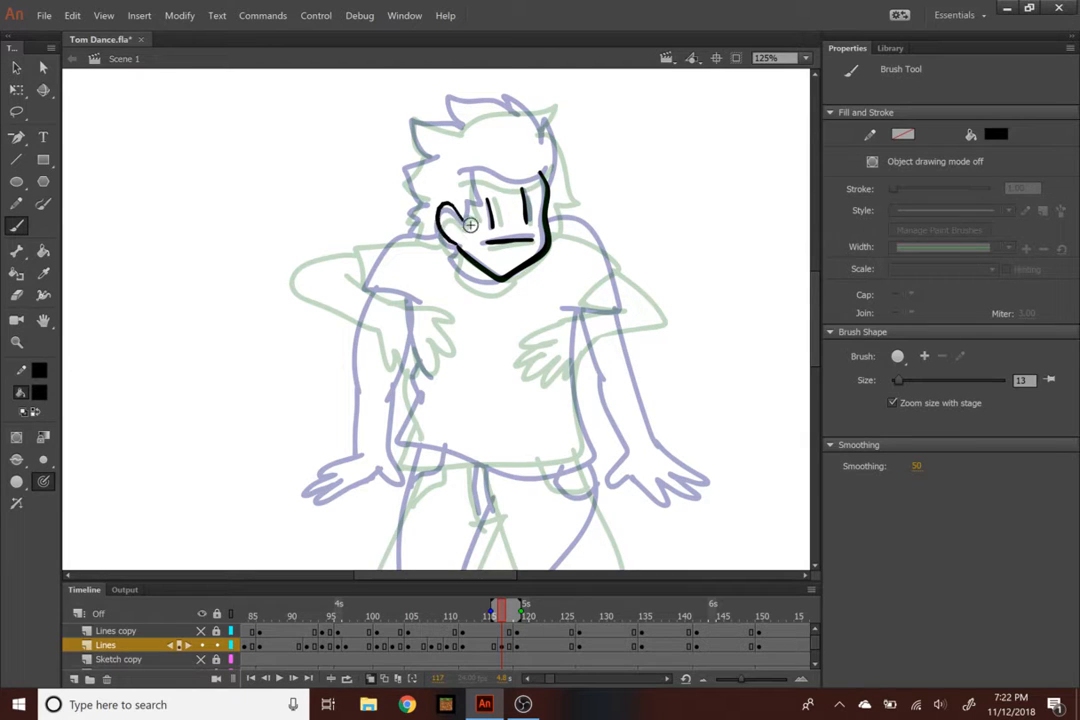
Ink the hair on frame 117, with a jagged fringe over the face and a swept, spiky outline, redoing unsatisfactory strokes
left_click_drag(457, 246, 465, 229)
mouse_move(472, 173)
left_mouse_down()
mouse_move(563, 178)
mouse_move(473, 167)
mouse_move(488, 82)
mouse_move(510, 108)
left_mouse_up()
mouse_move(511, 106)
left_mouse_down()
mouse_move(537, 88)
mouse_move(586, 197)
left_mouse_up()
key("ctrl+z")
key("ctrl+z")
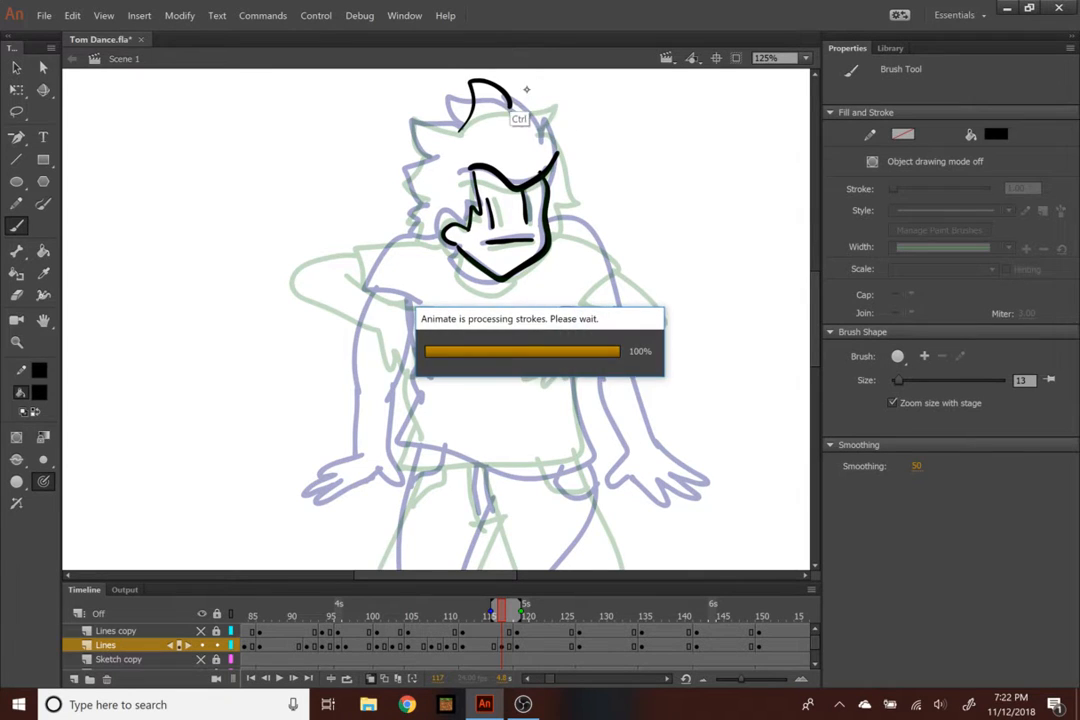
key("ctrl+z")
mouse_move(458, 137)
left_mouse_down()
mouse_move(578, 128)
mouse_move(589, 214)
mouse_move(564, 222)
left_mouse_up()
mouse_move(445, 130)
left_mouse_down()
mouse_move(429, 154)
mouse_move(430, 195)
left_mouse_up()
key("ctrl+z")
key("ctrl+z")
mouse_move(458, 136)
left_mouse_down()
mouse_move(405, 148)
mouse_move(408, 205)
mouse_move(445, 245)
left_mouse_up()
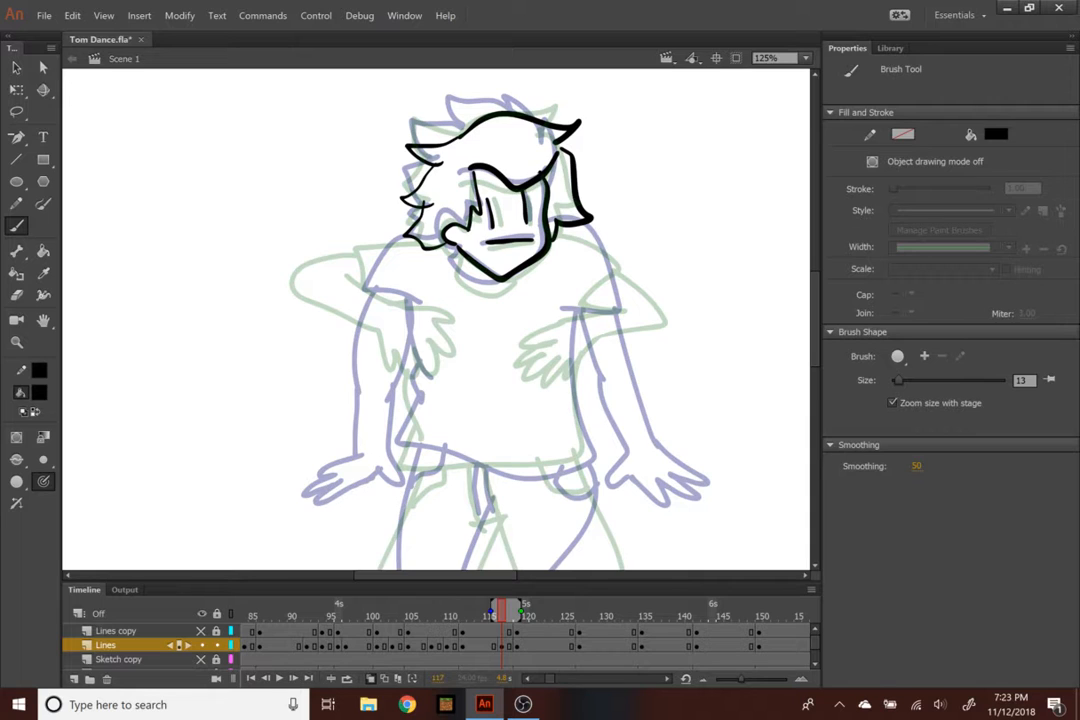
Ink the right-hand shoulder, sleeve, bent arm and spread hand on the chest on frame 117
mouse_move(555, 222)
left_mouse_down()
mouse_move(650, 256)
mouse_move(593, 297)
mouse_move(550, 293)
left_mouse_up()
mouse_move(624, 260)
left_mouse_down()
mouse_move(648, 268)
mouse_move(671, 298)
left_mouse_up()
mouse_move(578, 300)
left_mouse_down()
mouse_move(530, 322)
mouse_move(554, 316)
mouse_move(515, 355)
mouse_move(540, 380)
left_mouse_up()
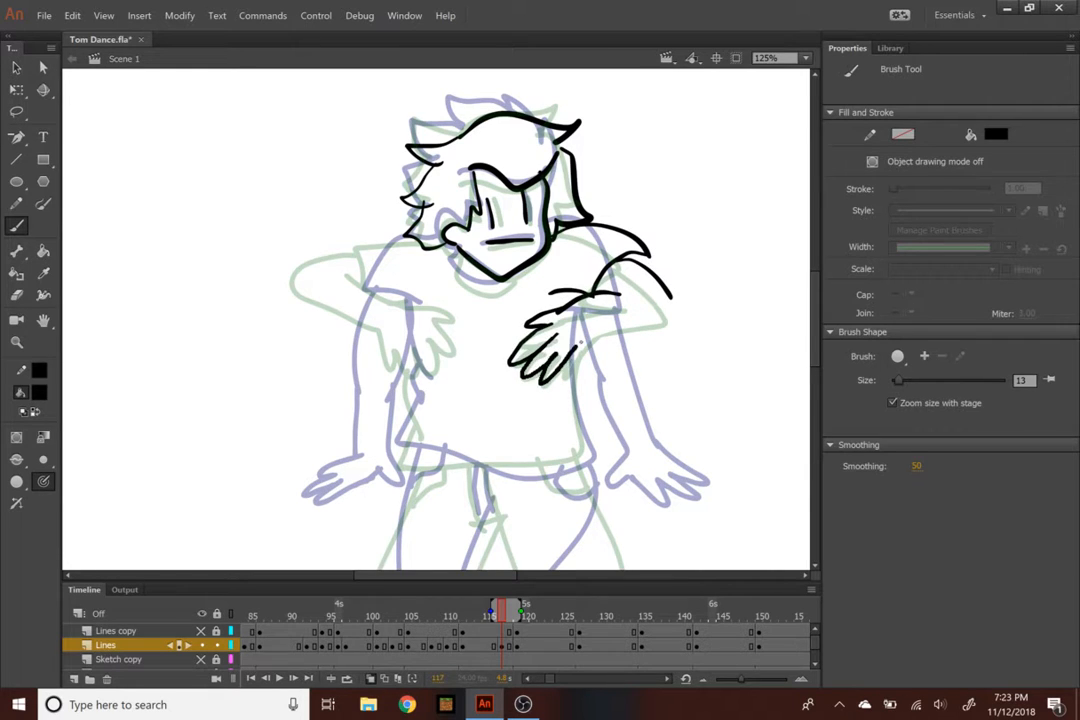
left_click_drag(670, 298, 578, 334)
Ink the left-hand shoulder, sleeve, bent arm and spread hand on the chest on frame 117
mouse_move(440, 237)
left_mouse_down()
mouse_move(380, 243)
mouse_move(392, 284)
mouse_move(300, 278)
mouse_move(462, 318)
mouse_move(432, 376)
left_mouse_up()
left_click_drag(444, 322, 455, 358)
mouse_move(452, 325)
left_mouse_down()
mouse_move(468, 354)
mouse_move(440, 372)
left_mouse_up()
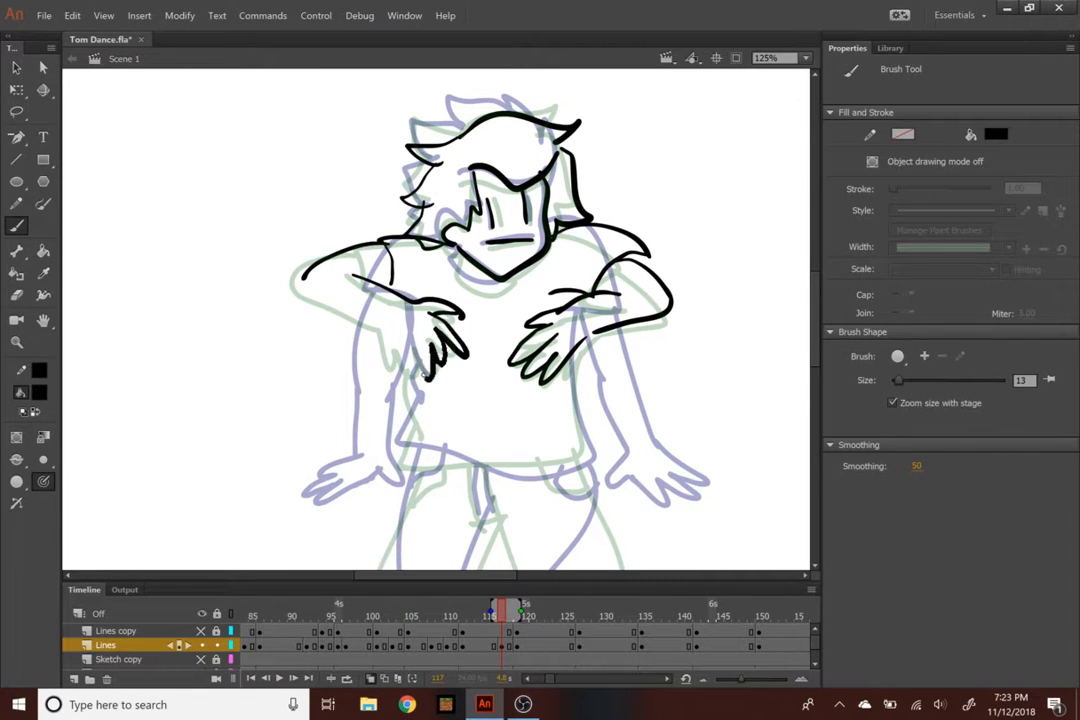
left_click_drag(398, 330, 312, 276)
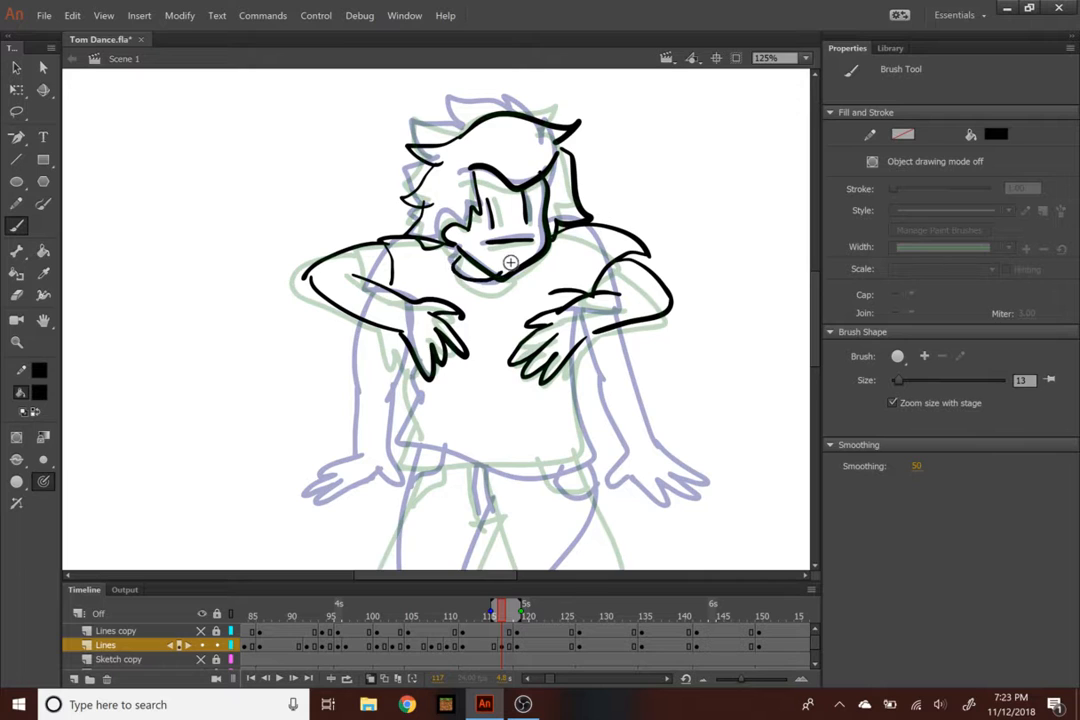
Ink the shirt's sides and slanted, curved hem below the hands on frame 117, redoing the torso outline
scroll(436, 320, "down", 5)
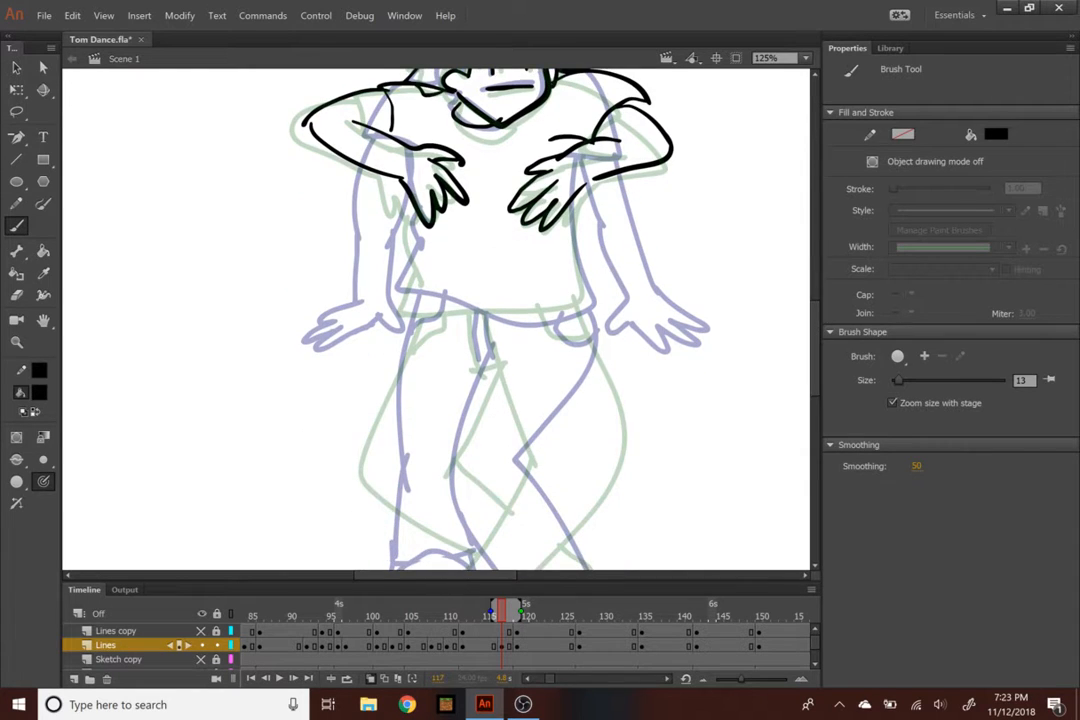
mouse_move(575, 195)
left_mouse_down()
mouse_move(555, 312)
mouse_move(395, 292)
mouse_move(412, 222)
left_mouse_up()
key("ctrl+z")
key("ctrl+z")
mouse_move(576, 205)
left_mouse_down()
mouse_move(545, 303)
mouse_move(400, 338)
mouse_move(342, 178)
left_mouse_up()
key("ctrl+z")
key("ctrl+y")
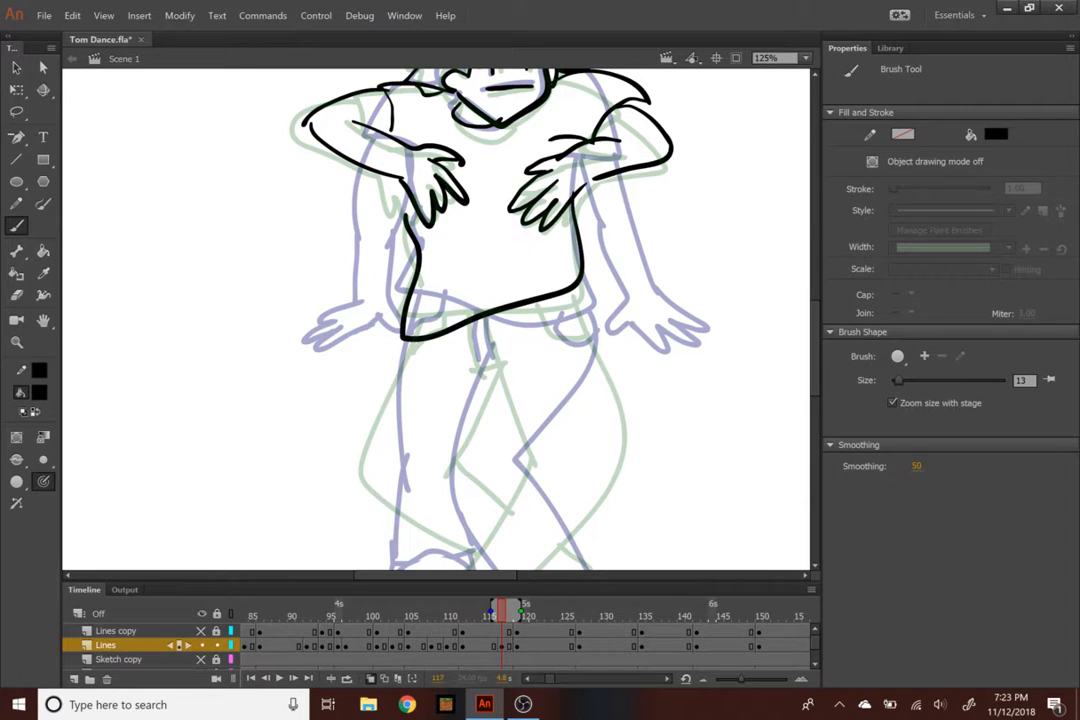
Ink both crossed trouser legs on frame 117 with outward-bent knees and a front cuff, redoing the outer leg line
scroll(436, 320, "down", 3)
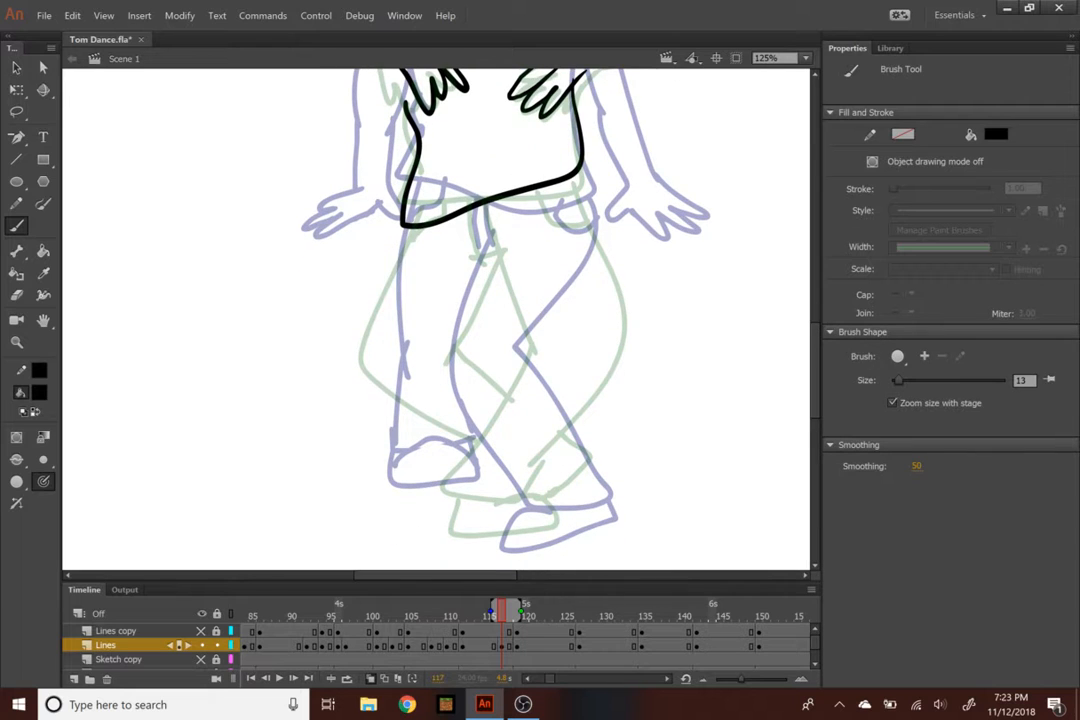
mouse_move(415, 197)
left_mouse_down()
mouse_move(485, 320)
mouse_move(388, 406)
left_mouse_up()
key("ctrl+z")
key("ctrl+z")
mouse_move(488, 232)
left_mouse_down()
mouse_move(545, 354)
mouse_move(540, 340)
mouse_move(455, 465)
mouse_move(557, 470)
left_mouse_up()
mouse_move(560, 176)
left_mouse_down()
mouse_move(580, 212)
mouse_move(548, 470)
left_mouse_up()
left_click_drag(493, 250, 420, 355)
mouse_move(395, 242)
left_mouse_down()
mouse_move(357, 350)
mouse_move(440, 460)
left_mouse_up()
key("ctrl+z")
mouse_move(405, 244)
left_mouse_down()
mouse_move(349, 367)
mouse_move(440, 456)
left_mouse_up()
left_click_drag(420, 348, 487, 405)
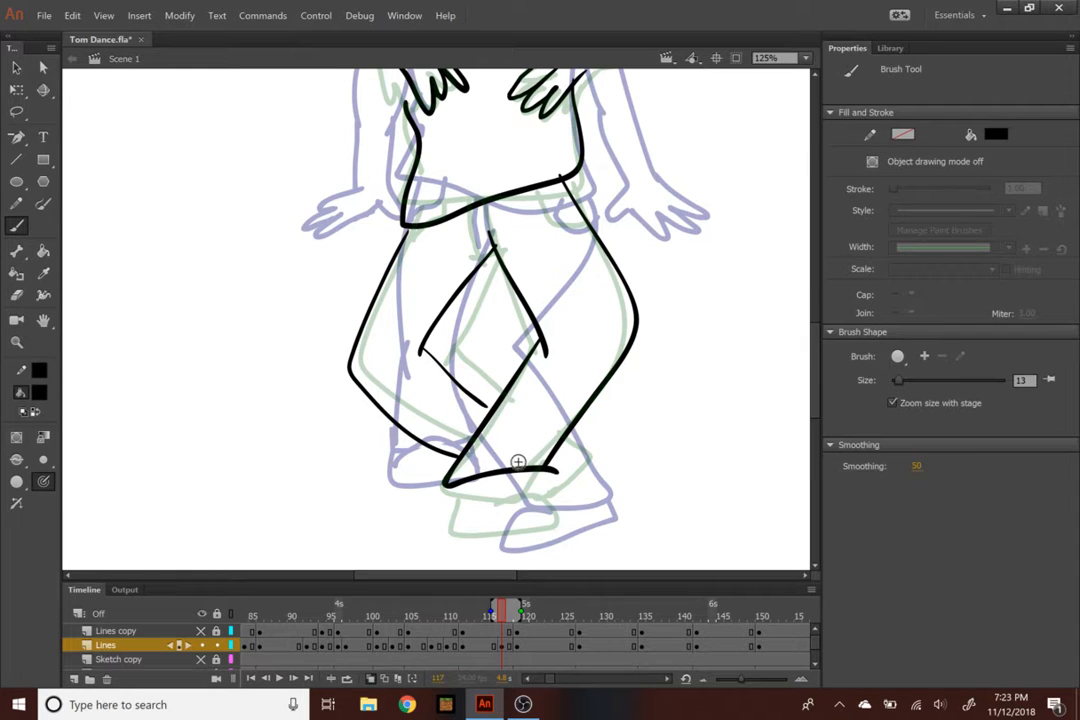
Ink the front shoe, the rear foot behind the cuff and the trouser fly on frame 117
left_click_drag(505, 500, 463, 521)
left_click_drag(549, 441, 563, 495)
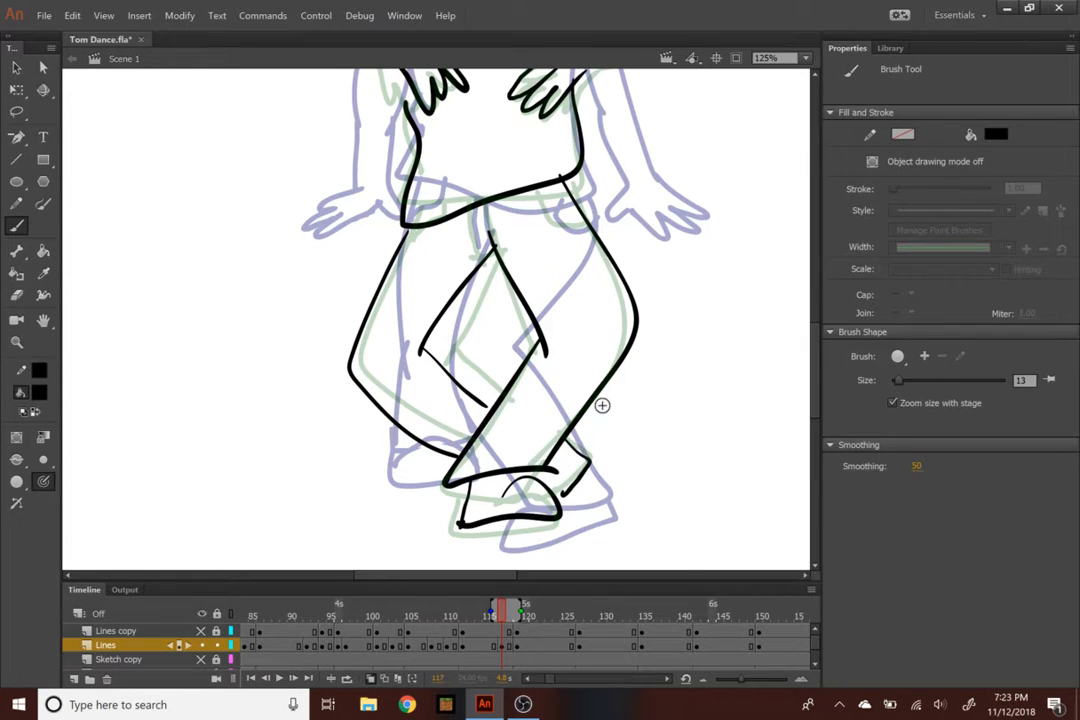
mouse_move(458, 248)
left_mouse_down()
mouse_move(497, 246)
mouse_move(477, 245)
left_mouse_up()
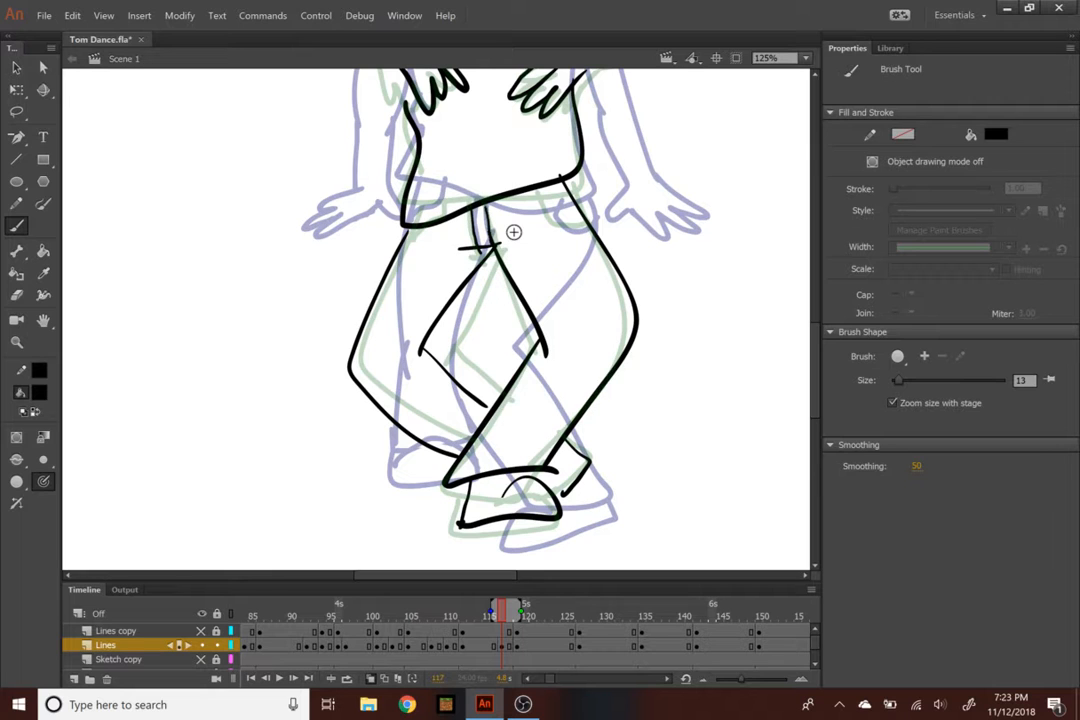
Replay the dance from around frames 97 and 92 to check the frame 117 pose in motion
scroll(436, 320, "up", 5)
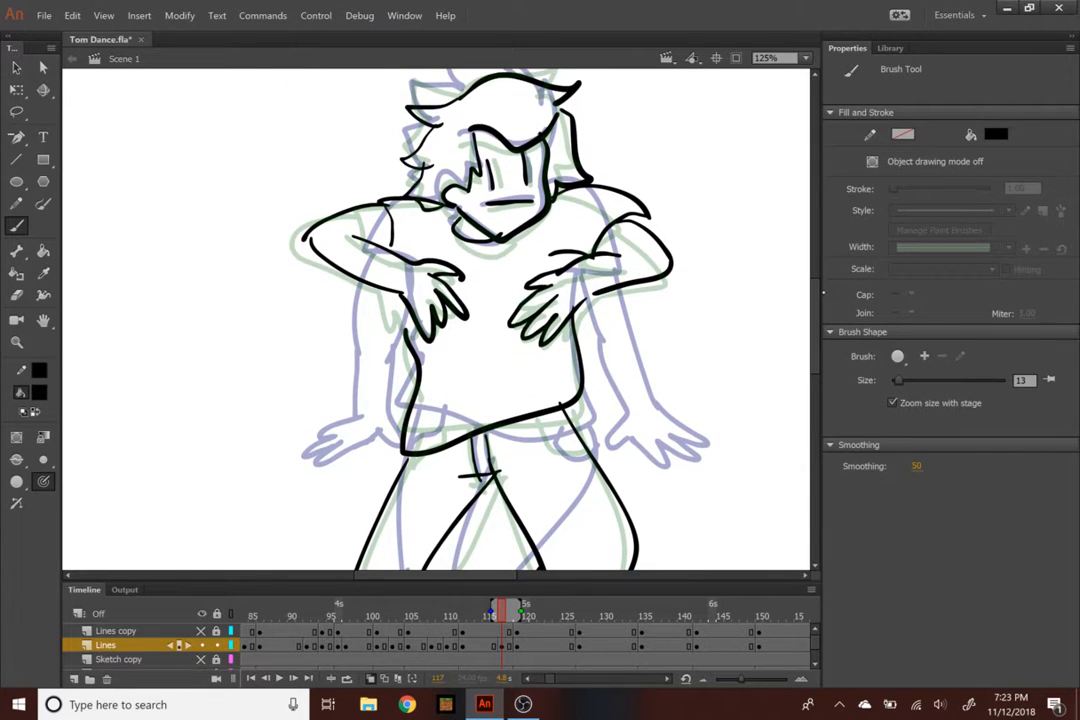
key("ctrl+minus")
key("ctrl+minus")
key("ctrl+equal")
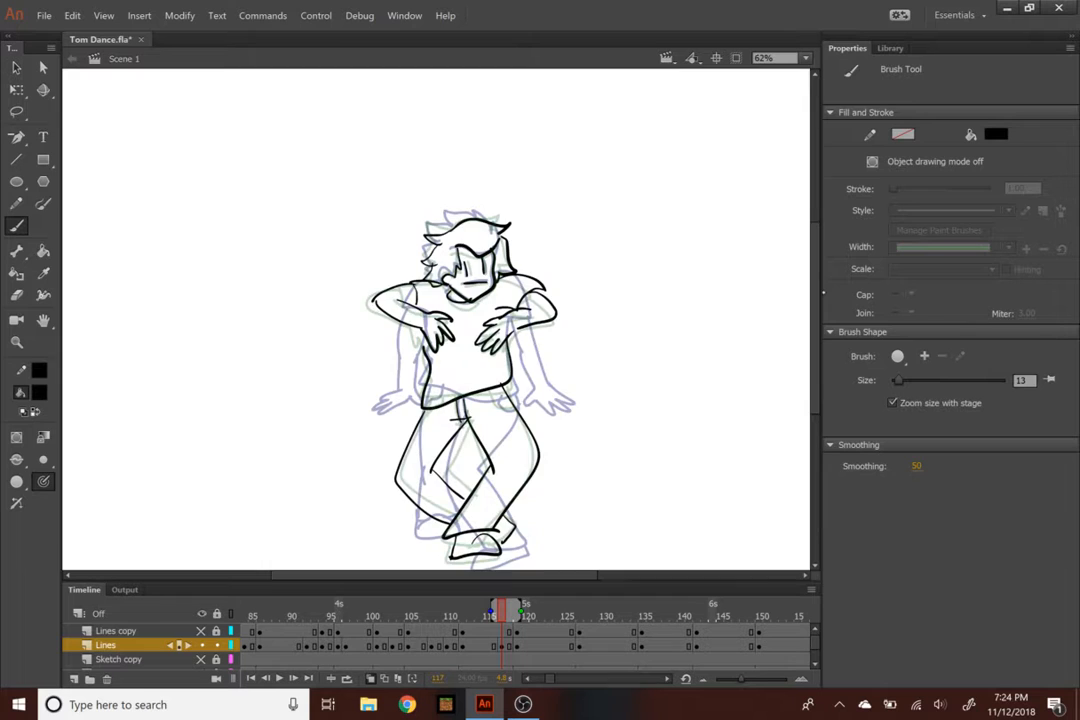
left_click(345, 612)
key("Return")
key("Return")
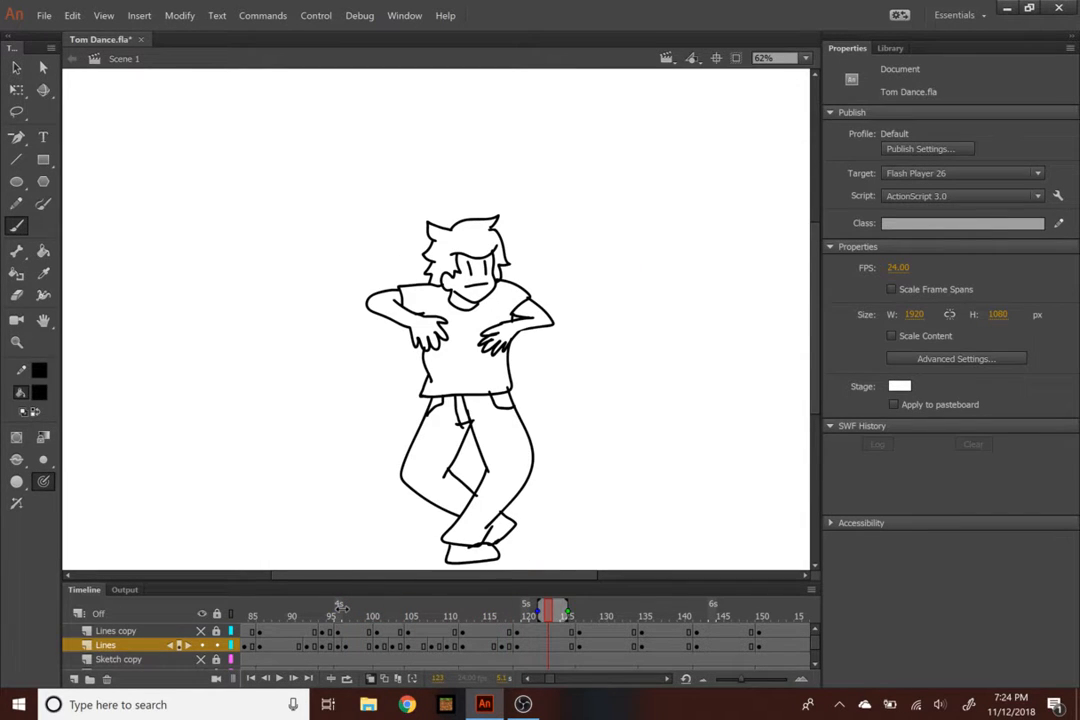
left_click(311, 610)
key("Return")
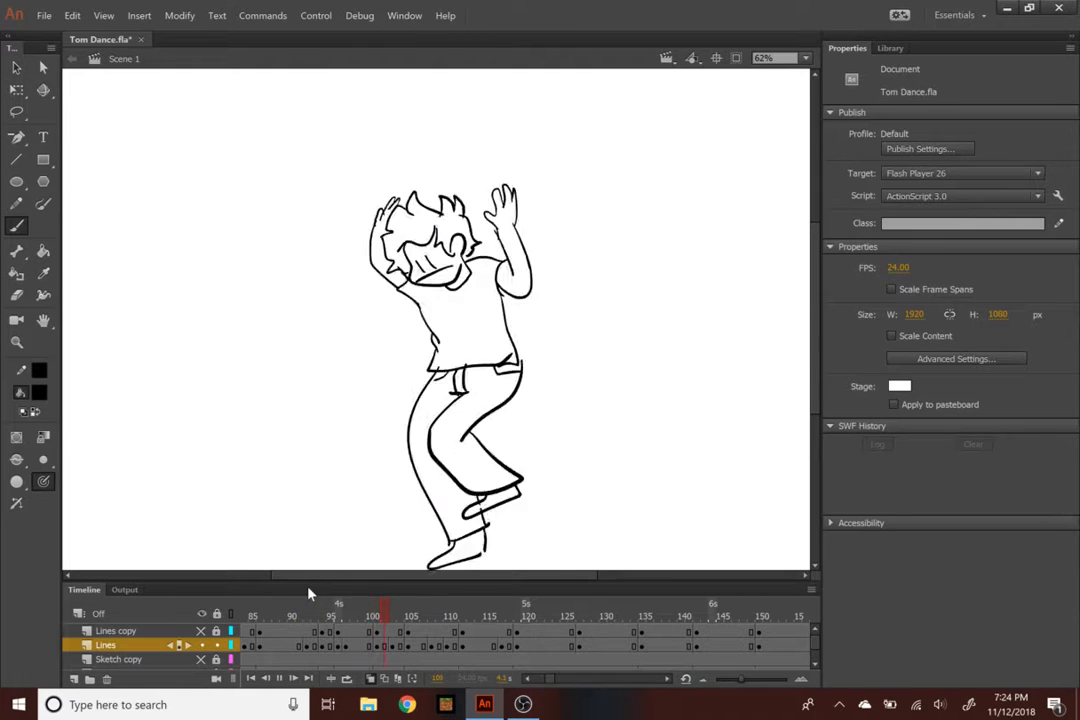
Insert a blank keyframe at frame 115 on the Lines layer
left_click(492, 616)
left_click(490, 647)
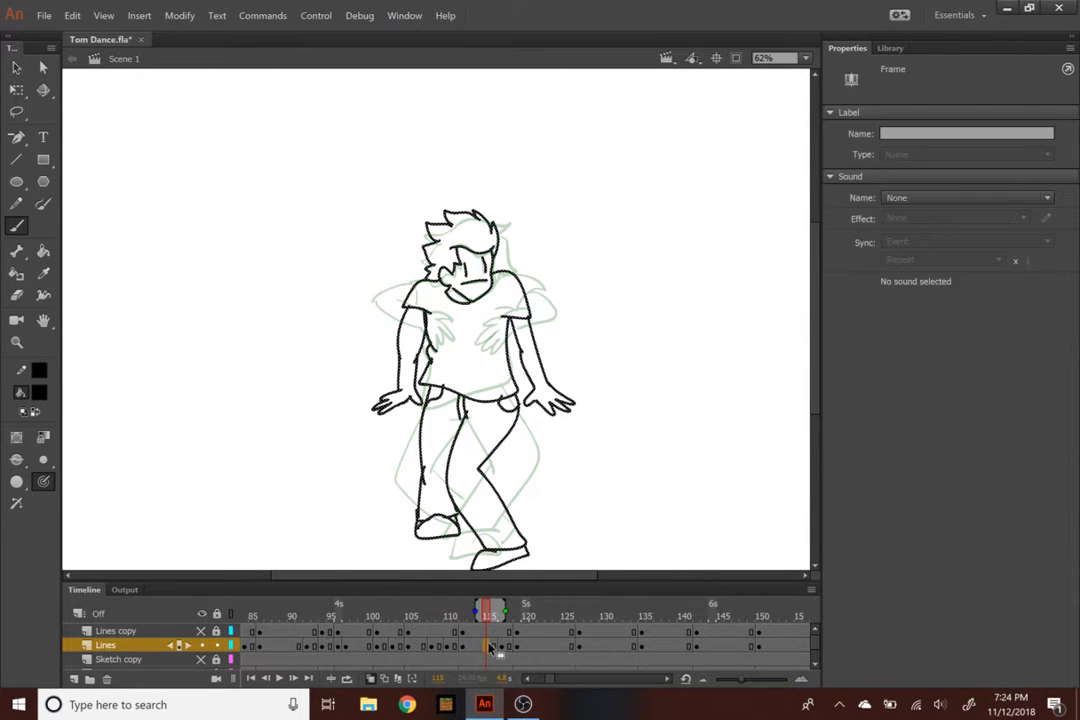
right_click(490, 647)
left_click(616, 382)
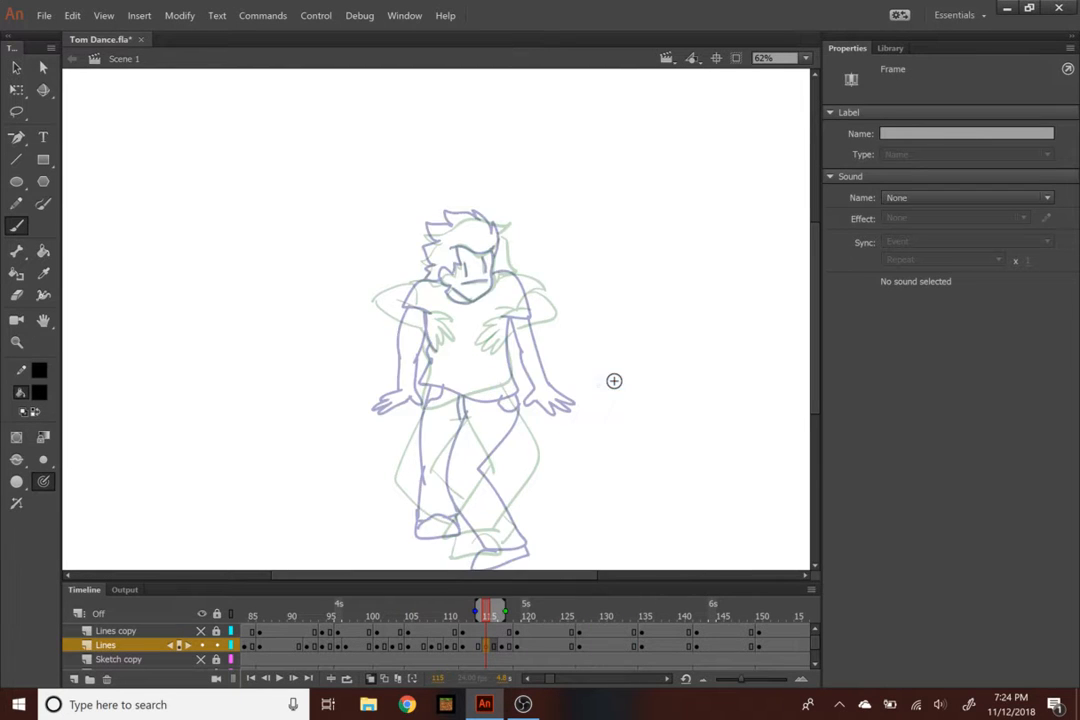
key("ctrl+=")
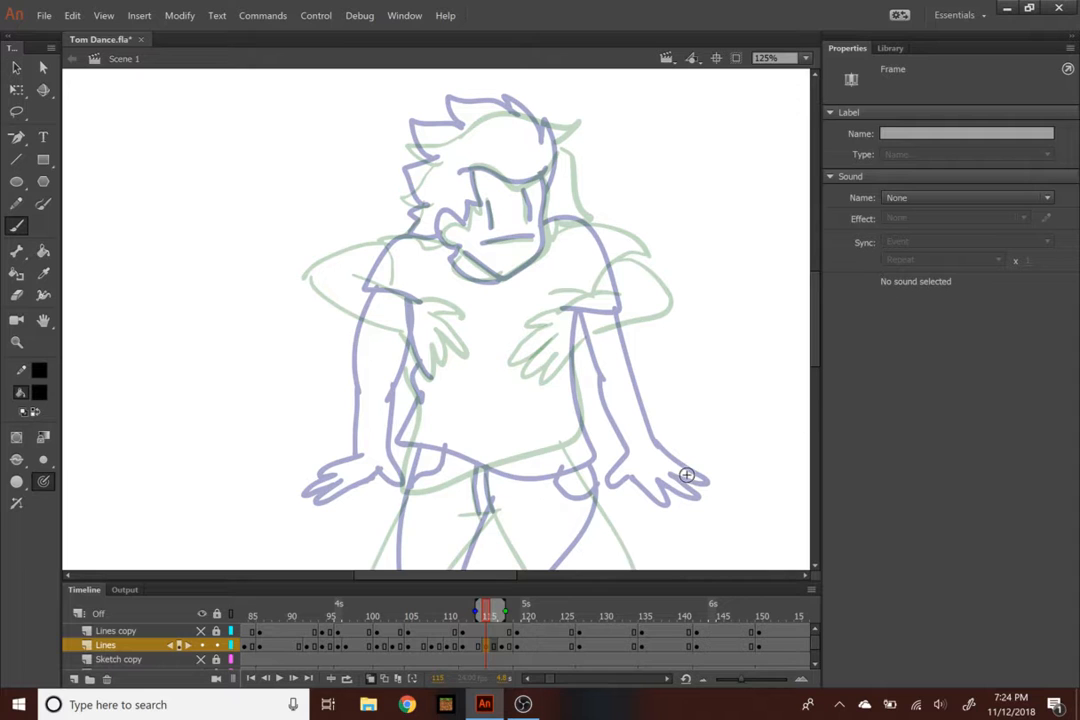
mouse_move(488, 618)
left_mouse_down()
mouse_move(506, 617)
mouse_move(452, 617)
mouse_move(529, 619)
mouse_move(476, 620)
mouse_move(487, 625)
left_mouse_up()
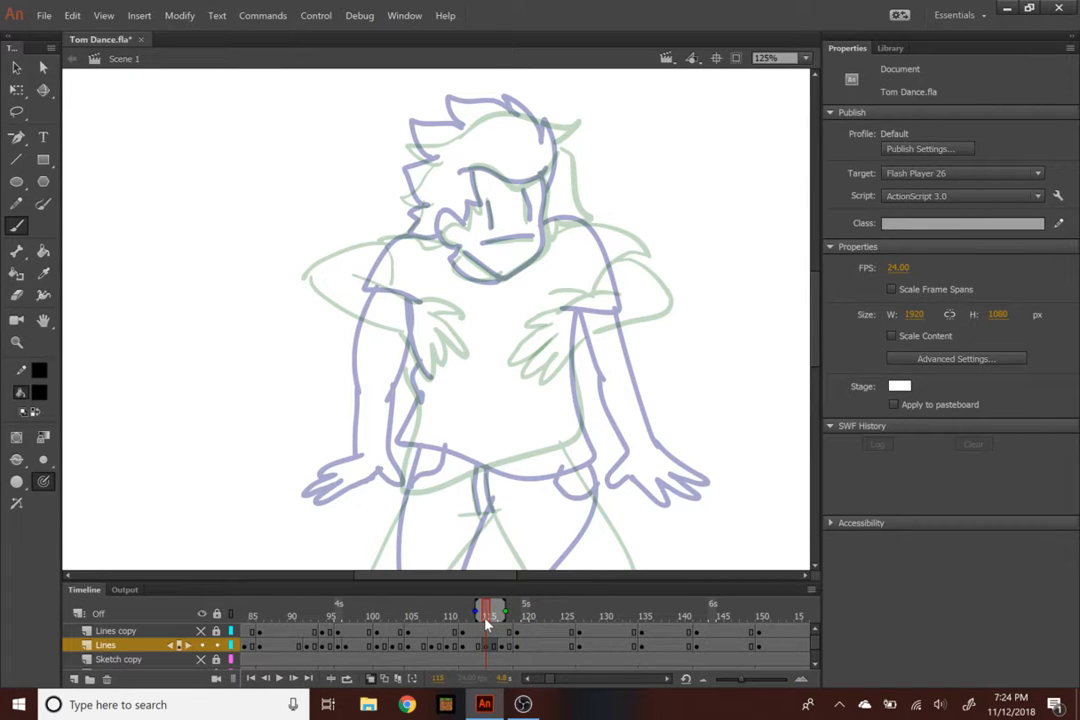
Ink the face on frame 115 with jaw, eye lines, mouth and ear, plus the jagged fringe across the forehead
mouse_move(540, 178)
left_mouse_down()
mouse_move(466, 258)
mouse_move(500, 278)
left_mouse_up()
mouse_move(492, 195)
left_mouse_down()
mouse_move(492, 230)
mouse_move(522, 226)
mouse_move(542, 238)
left_mouse_up()
left_click_drag(446, 223, 456, 243)
left_click(695, 178)
left_click_drag(473, 166, 468, 224)
left_click_drag(470, 167, 553, 162)
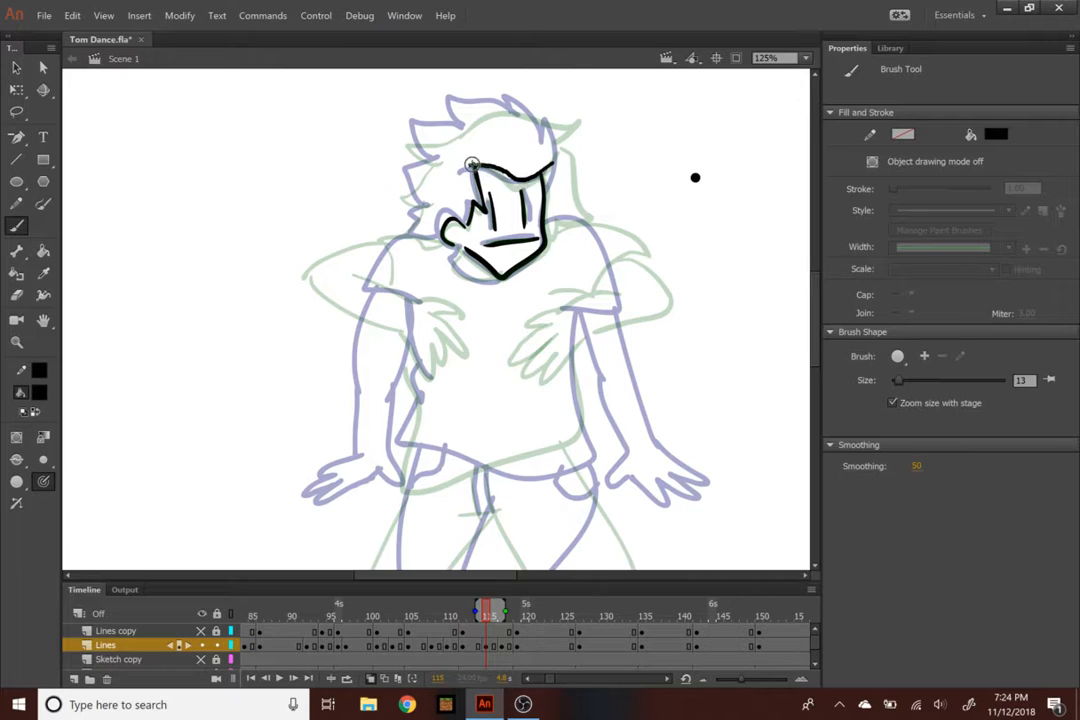
Ink the spiky outer hair outline on frame 115 and remove the stray dot beside the head
mouse_move(534, 100)
left_mouse_down()
mouse_move(570, 174)
mouse_move(552, 220)
left_mouse_up()
mouse_move(522, 126)
left_mouse_down()
mouse_move(474, 100)
mouse_move(458, 118)
mouse_move(421, 122)
mouse_move(411, 176)
mouse_move(430, 235)
left_mouse_up()
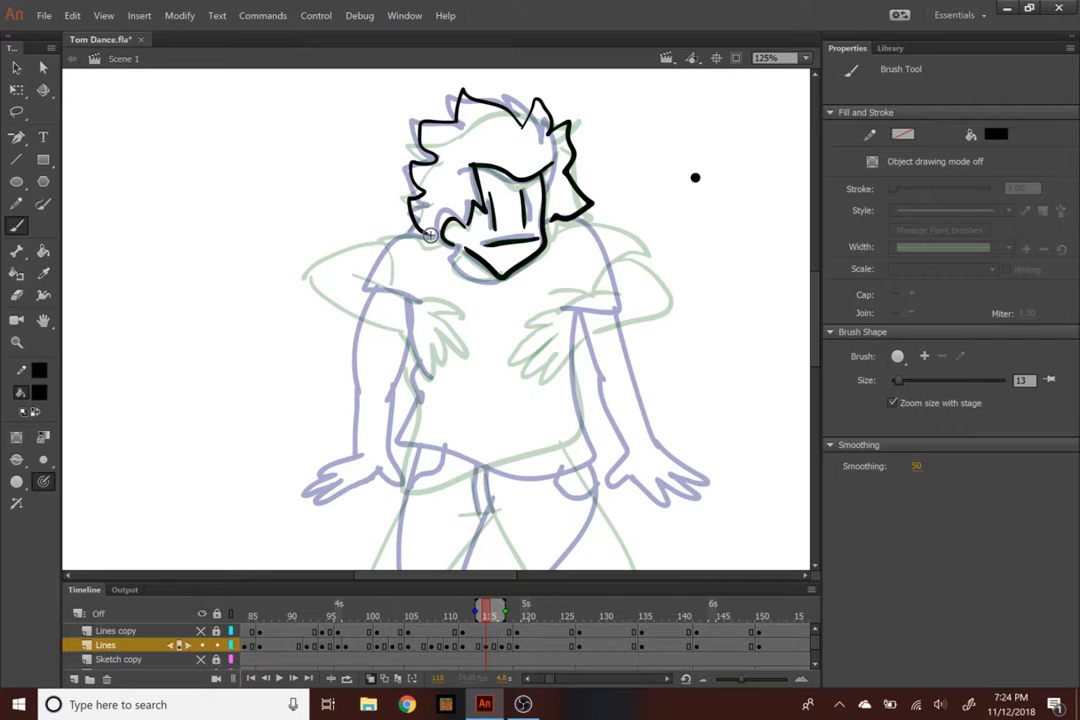
key("e")
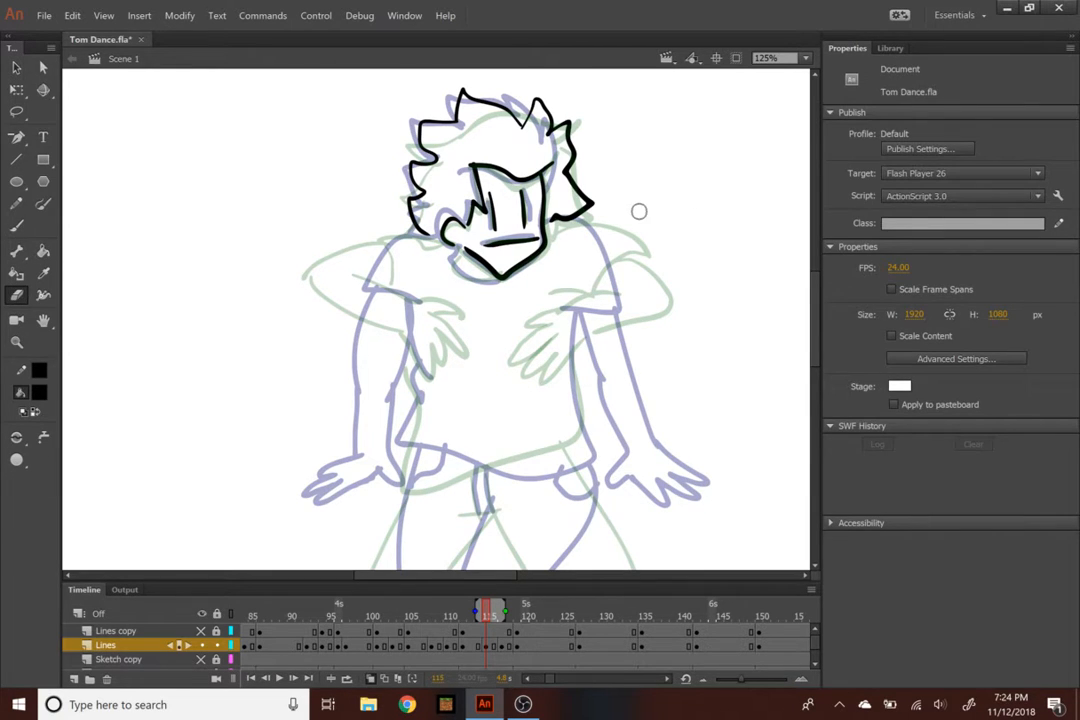
key("b")
left_click_drag(820, 295, 815, 313)
Ink the right-hand shoulder, sleeve, lowered arm and hand in front of the hip on frame 115
left_click_drag(548, 230, 628, 272)
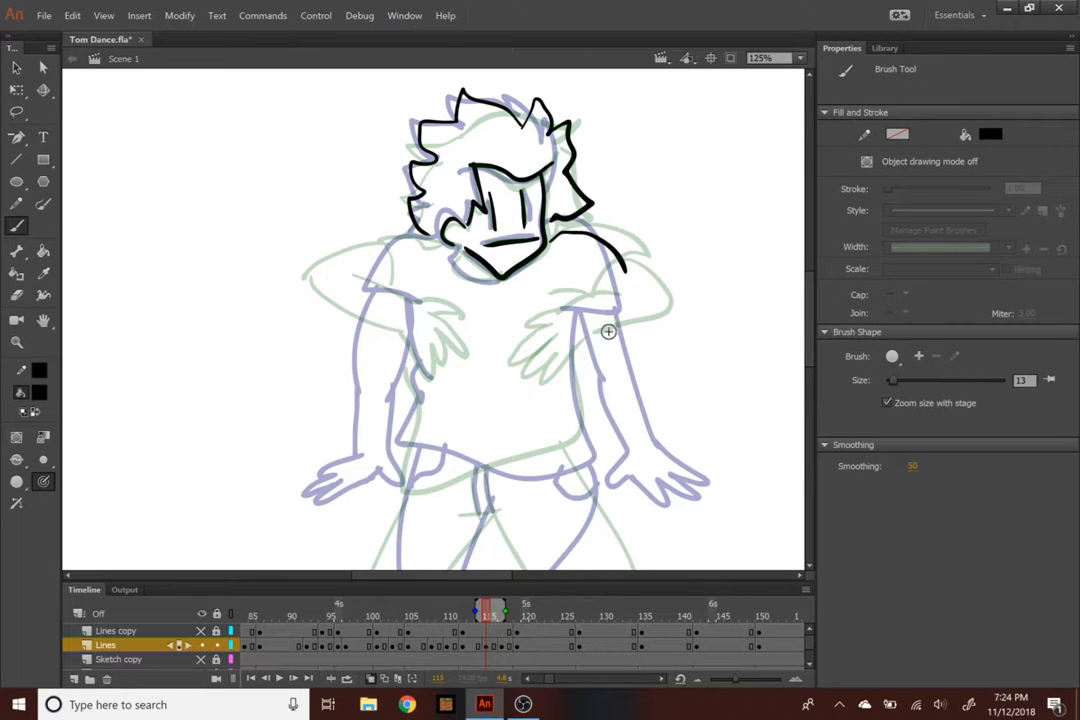
mouse_move(598, 284)
left_mouse_down()
mouse_move(578, 392)
mouse_move(612, 405)
mouse_move(549, 440)
left_mouse_up()
mouse_move(613, 400)
left_mouse_down()
mouse_move(600, 456)
mouse_move(548, 459)
mouse_move(557, 503)
mouse_move(572, 476)
mouse_move(604, 488)
left_mouse_up()
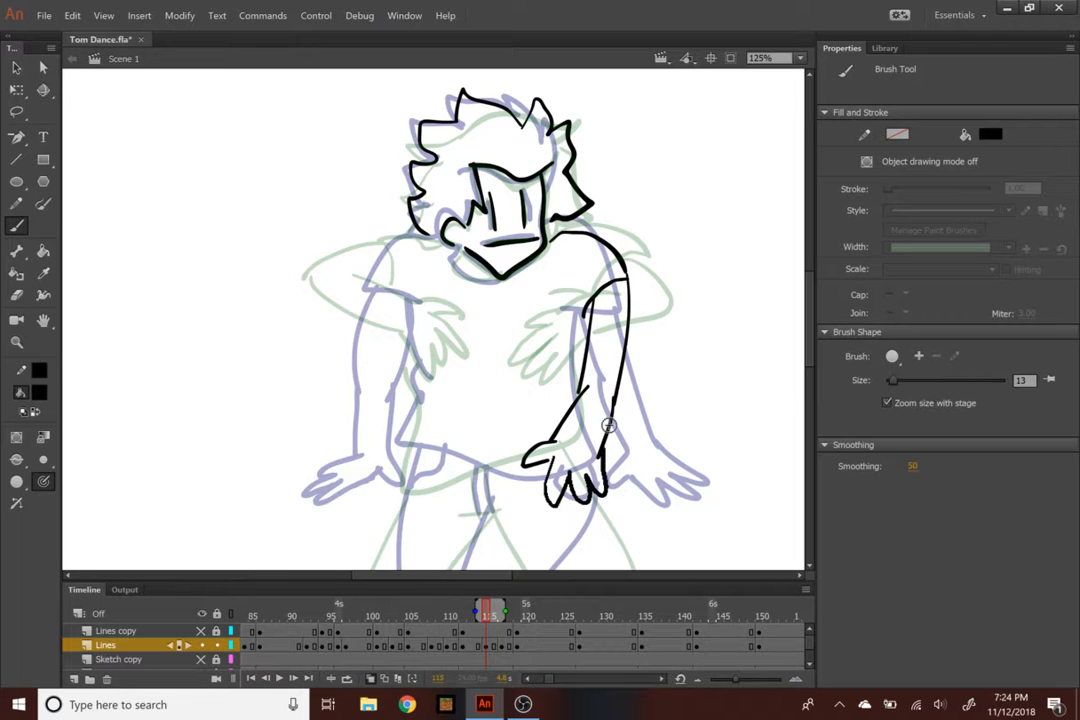
Ink the left-hand shoulder, sleeve, lowered arm and hand at the hip on frame 115
mouse_move(443, 240)
left_mouse_down()
mouse_move(380, 270)
mouse_move(435, 312)
mouse_move(361, 386)
mouse_move(352, 411)
left_mouse_up()
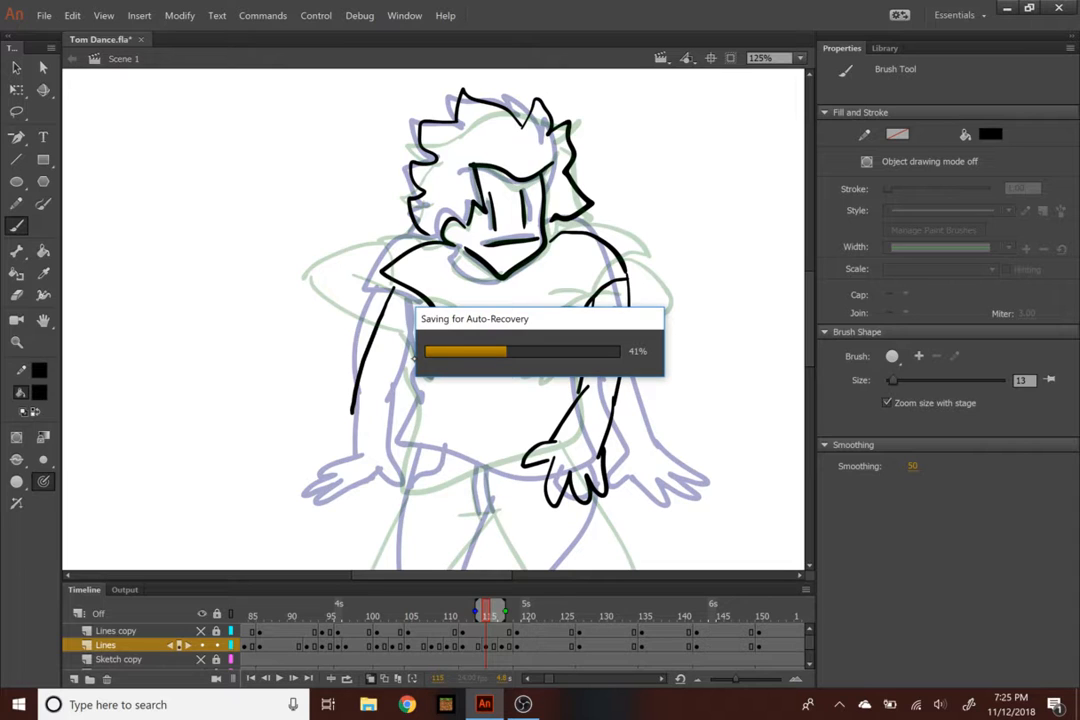
left_click_drag(432, 293, 396, 398)
left_click_drag(399, 384, 422, 468)
mouse_move(352, 408)
left_mouse_down()
mouse_move(389, 474)
mouse_move(446, 490)
left_mouse_up()
left_click_drag(378, 512, 358, 508)
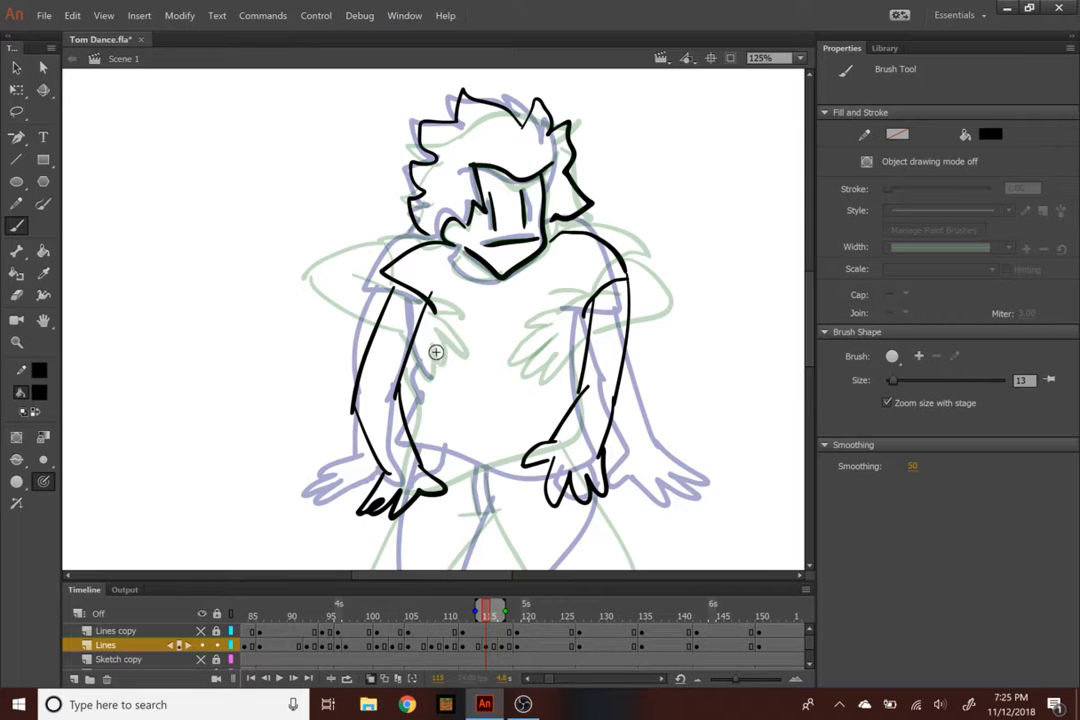
Ink the shirt's sides beside the arms and its hem between the two hands on frame 115
left_click_drag(422, 323, 408, 441)
scroll(485, 330, "down", 5)
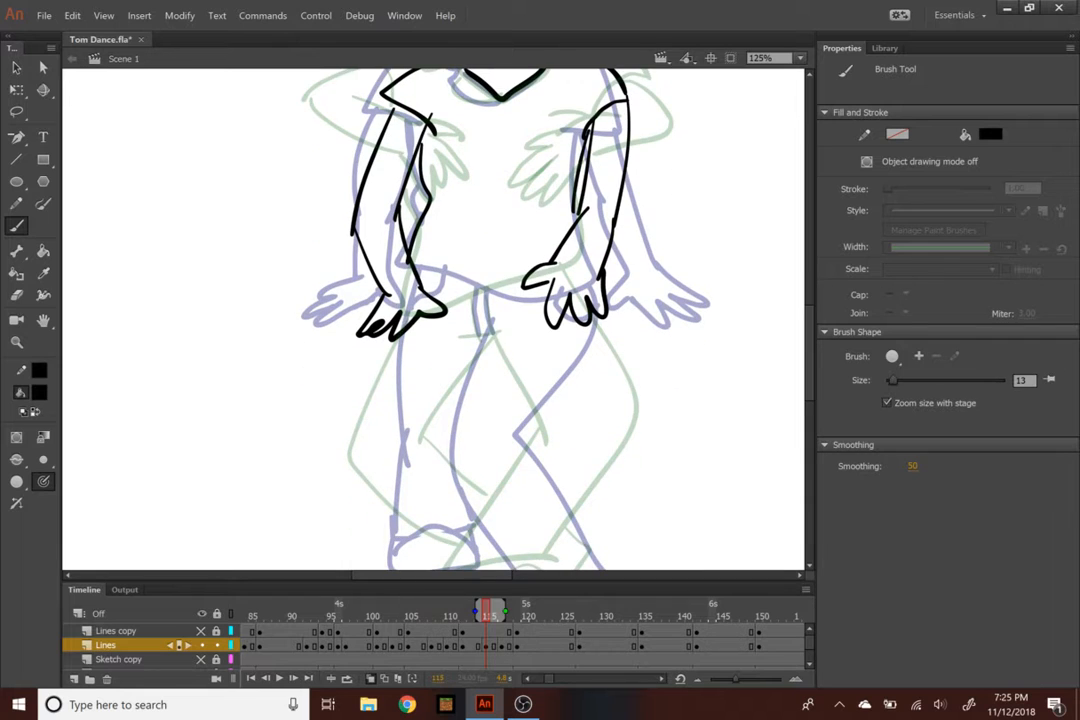
left_click_drag(430, 296, 527, 277)
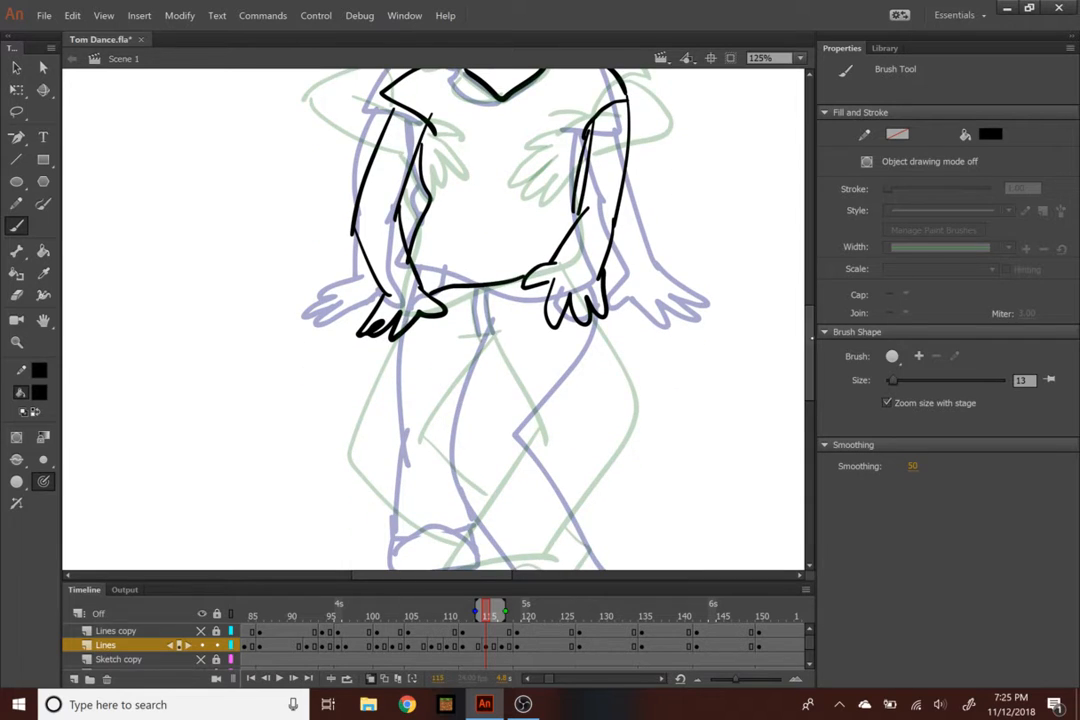
Ink both nearly straight trouser legs and their shoes below the hands on frame 115
scroll(600, 205, "down", 3)
left_click_drag(585, 207, 595, 445)
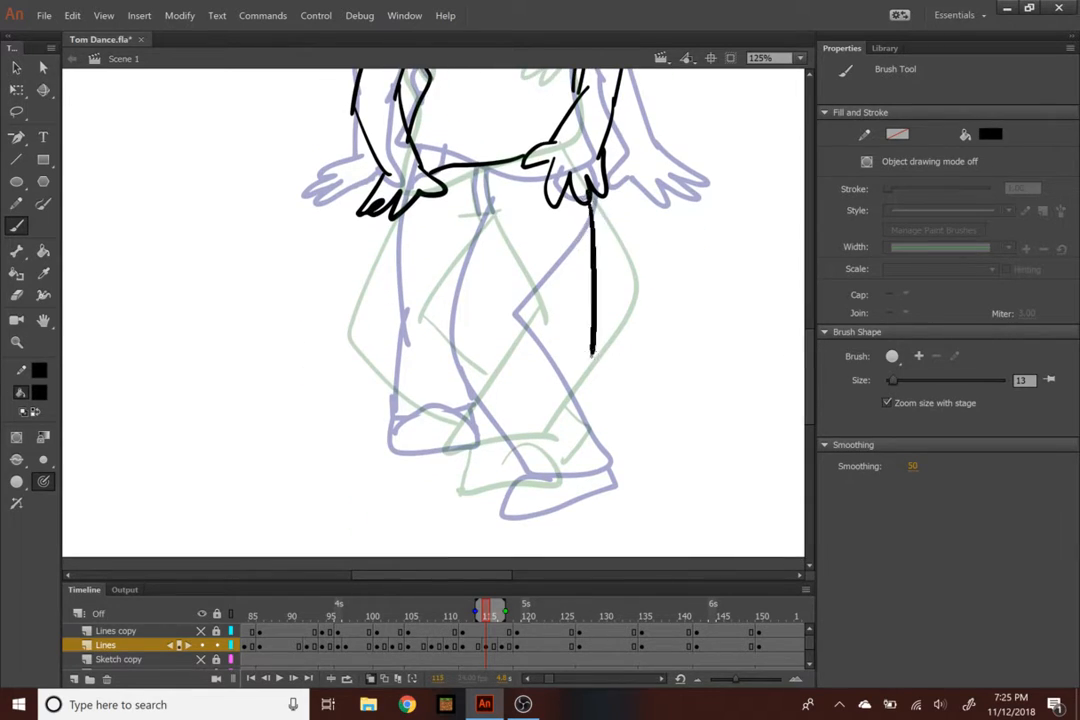
left_click_drag(503, 210, 528, 425)
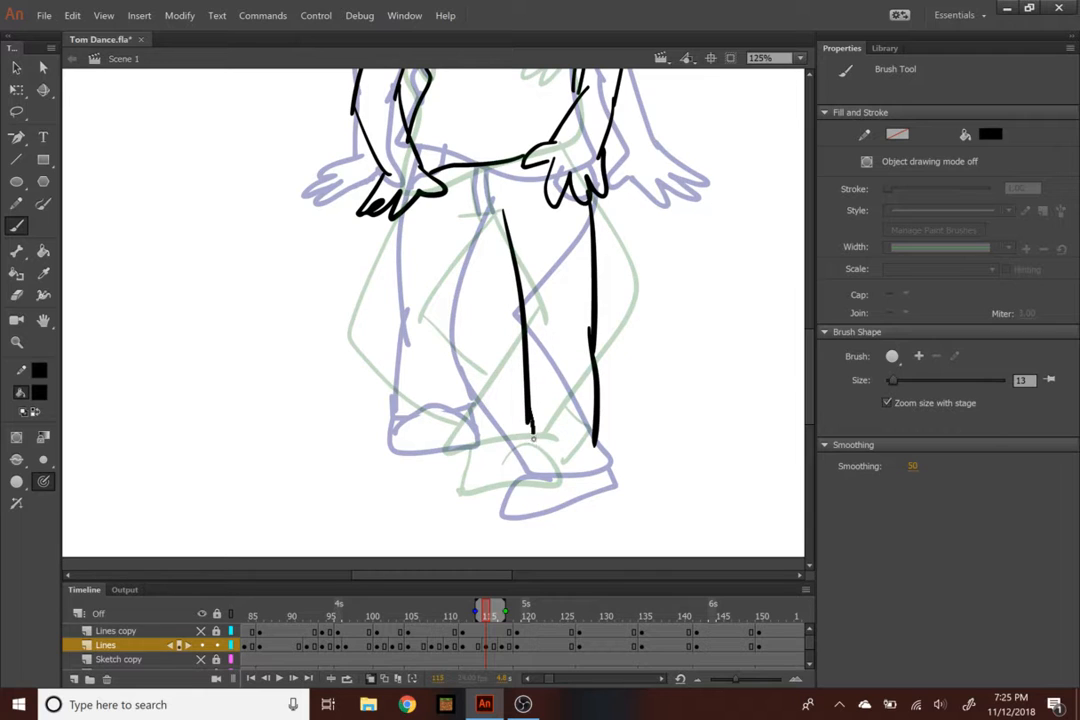
left_click_drag(593, 470, 597, 473)
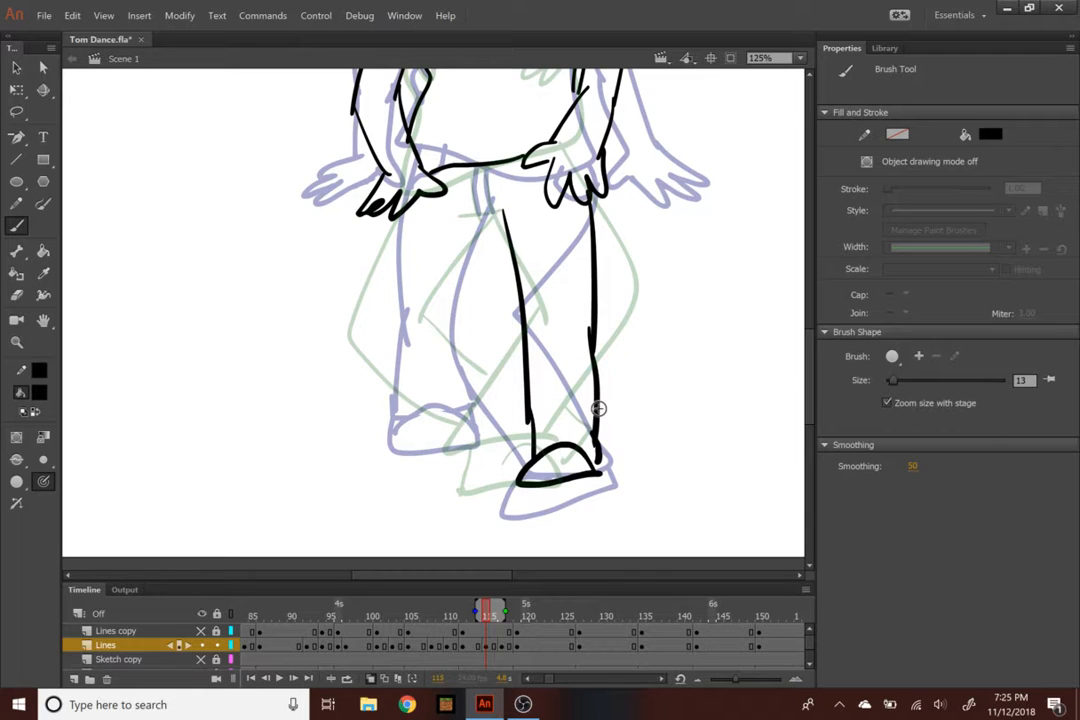
left_click_drag(504, 212, 474, 380)
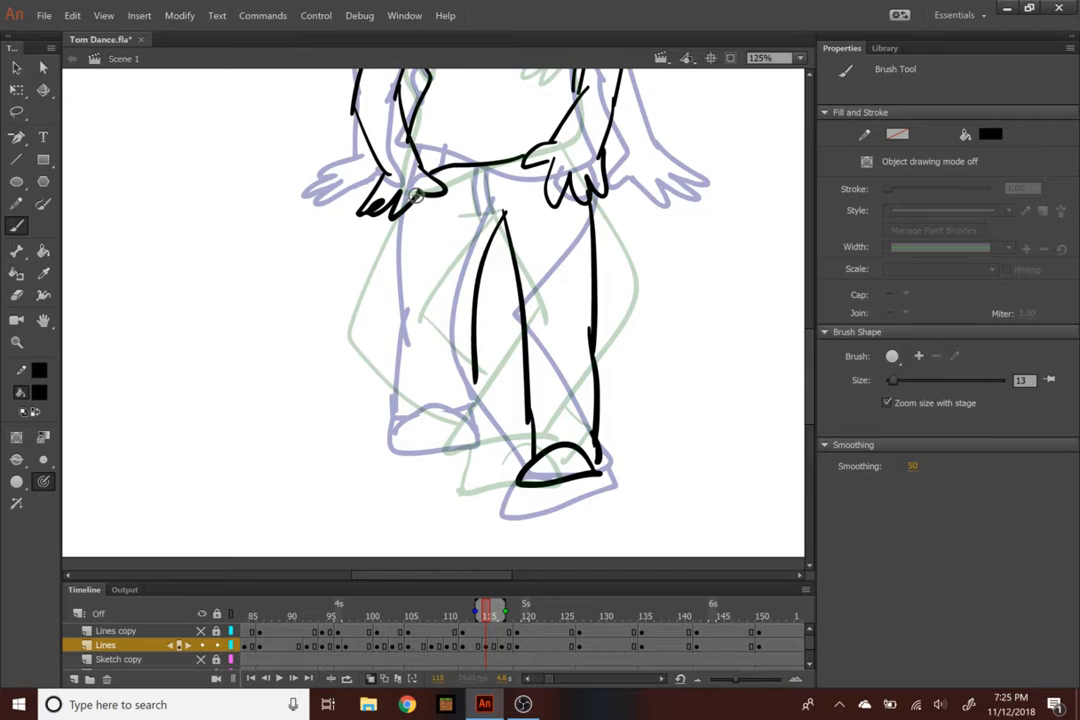
left_click_drag(406, 212, 431, 417)
mouse_move(474, 379)
left_mouse_down()
mouse_move(490, 428)
mouse_move(460, 466)
mouse_move(434, 418)
left_mouse_up()
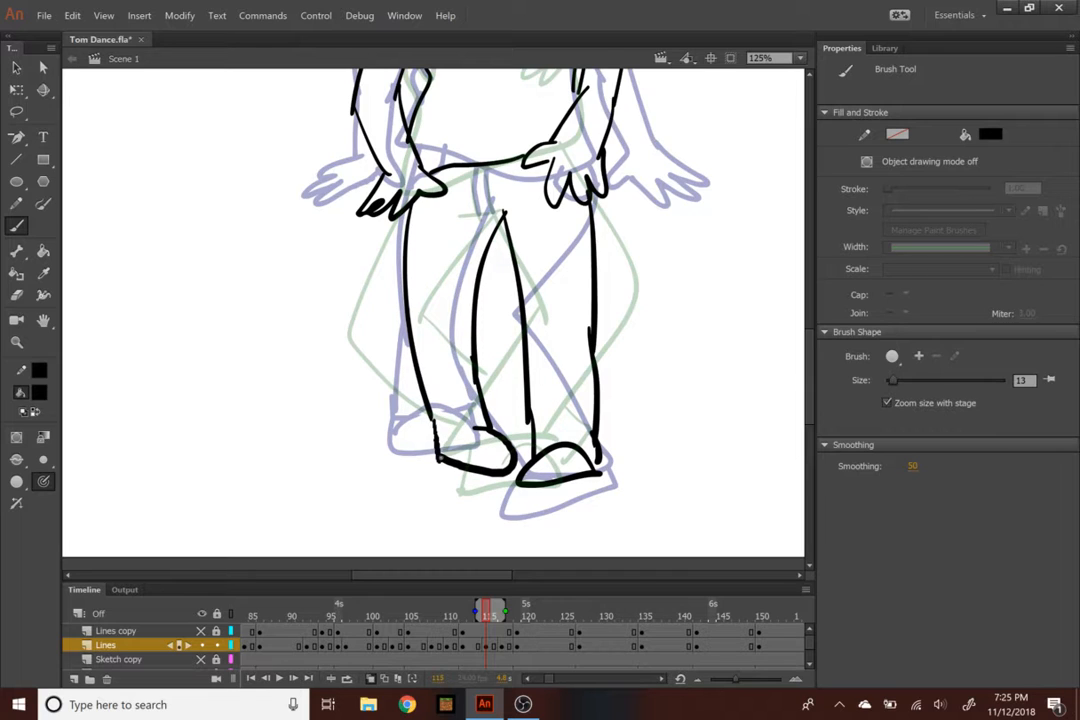
Replay the dance from around frame 110 to check the frame 115 pose in motion
key("ctrl+minus")
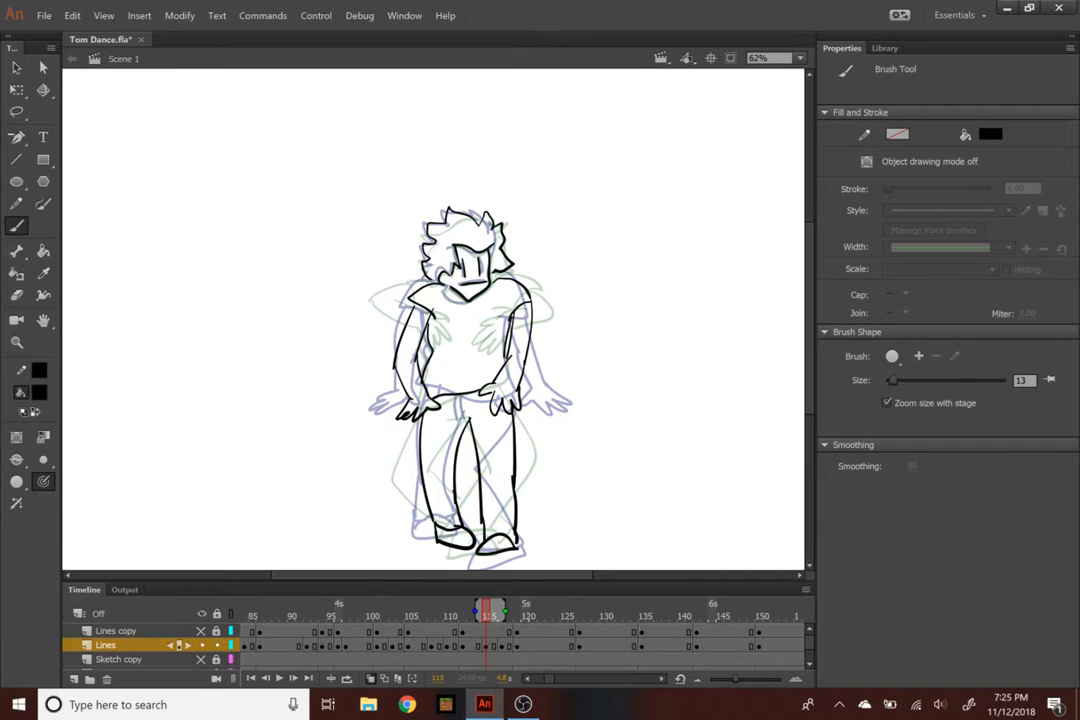
mouse_move(460, 620)
left_mouse_down()
mouse_move(311, 614)
mouse_move(449, 614)
left_mouse_up()
key("Return")
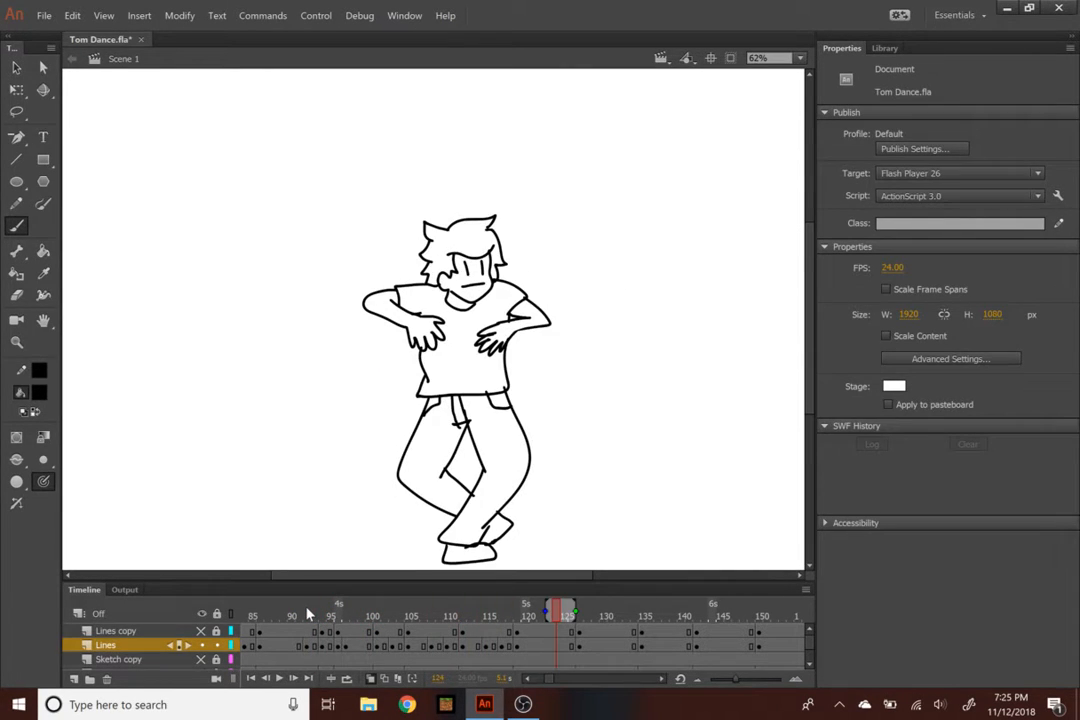
Insert a blank keyframe at frame 125 on the Lines layer
left_click(566, 646)
right_click(566, 648)
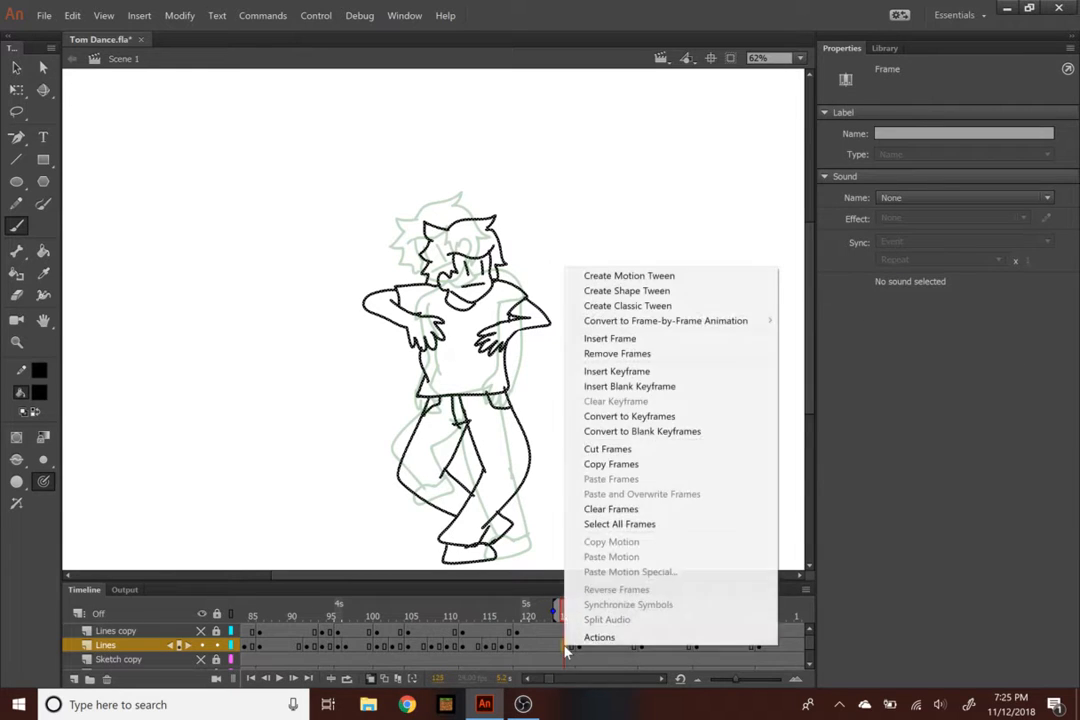
left_click(600, 382)
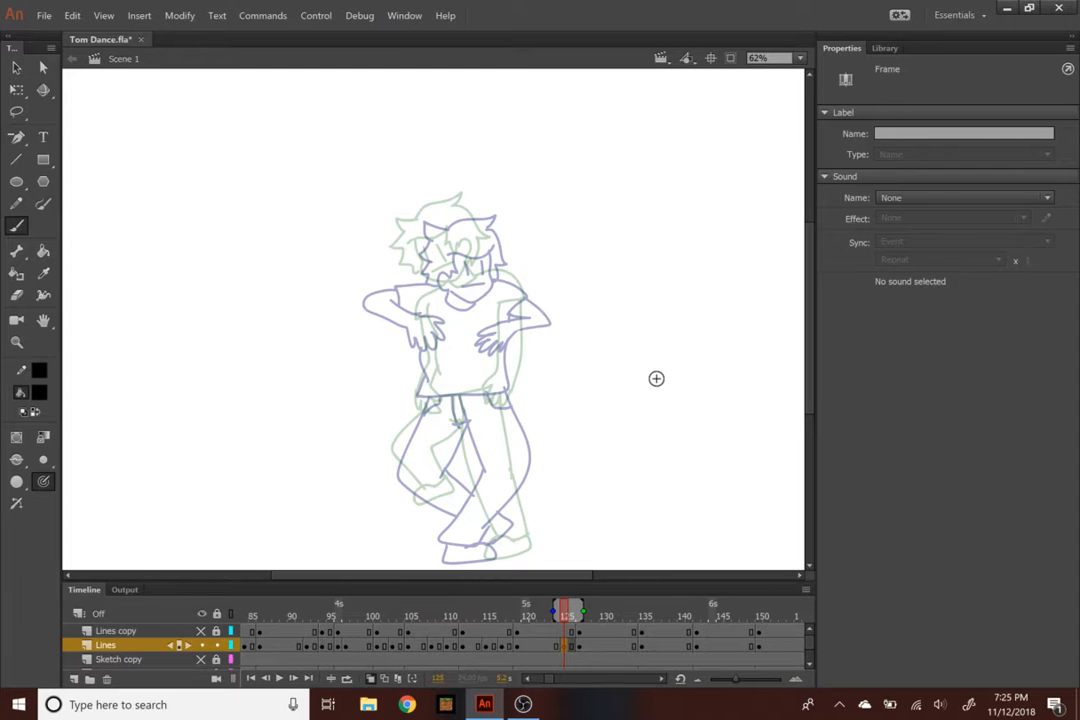
Ink the tilted face on frame 125 with its outline, two eyes, short mouth and the ear, between the onion-skinned neighbours
scroll(656, 378, "up", 5)
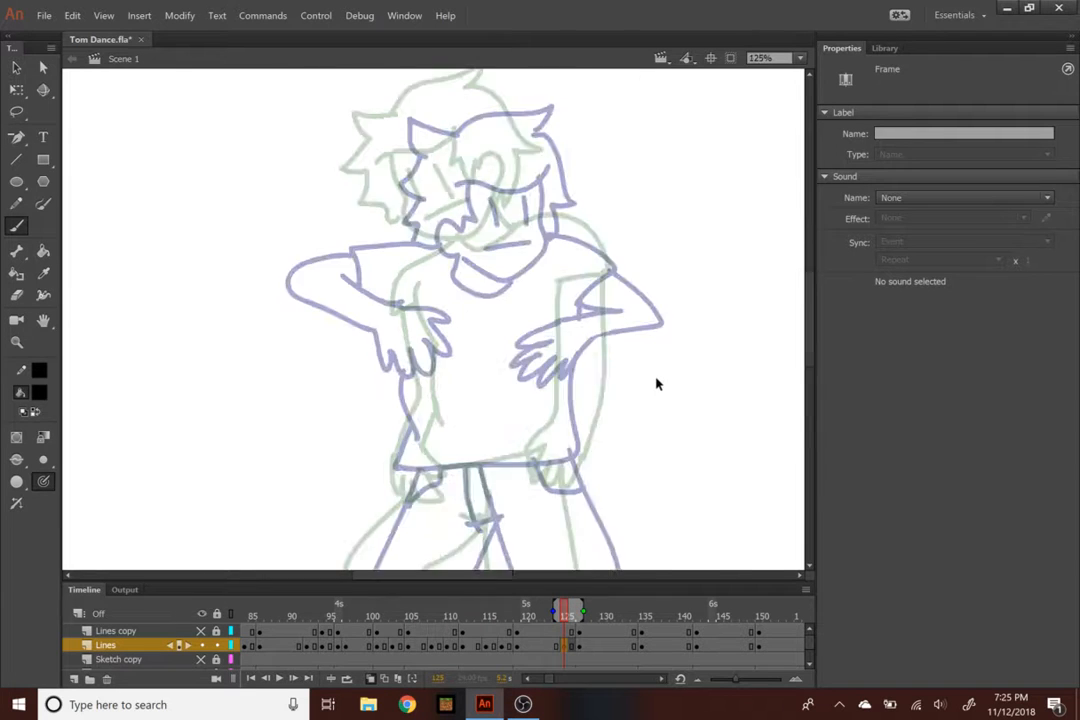
scroll(700, 350, "up", 4)
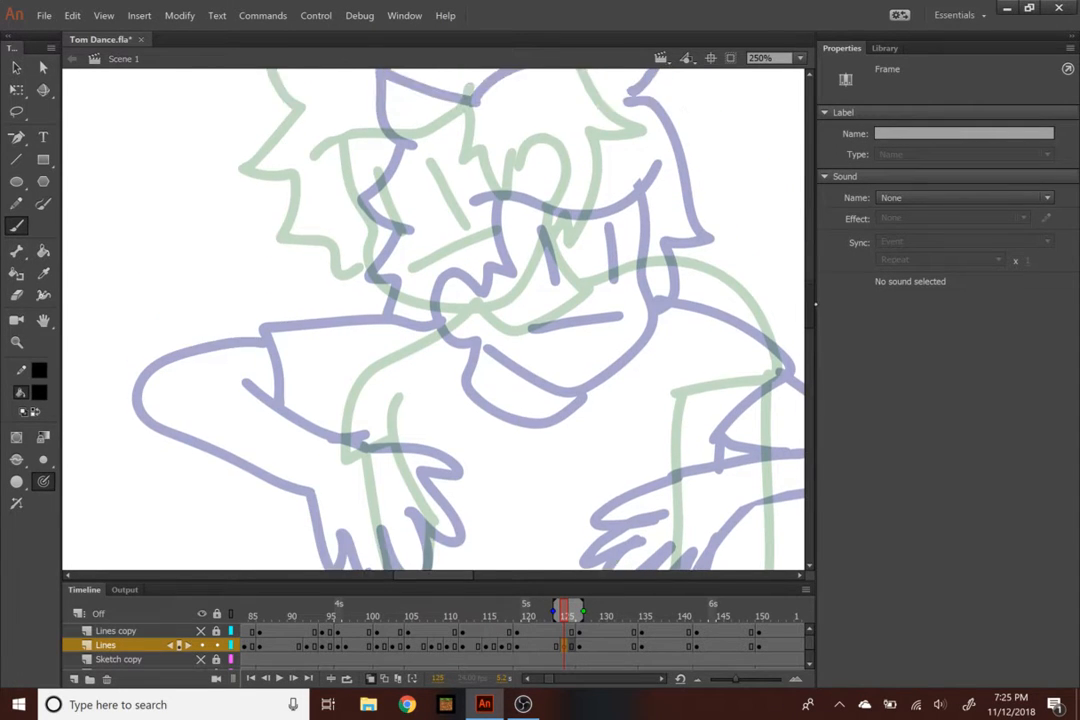
mouse_move(370, 138)
left_mouse_down()
mouse_move(354, 241)
mouse_move(334, 283)
mouse_move(518, 291)
left_mouse_up()
left_click_drag(388, 170, 381, 229)
left_click_drag(443, 157, 425, 236)
left_click_drag(358, 259, 428, 267)
mouse_move(522, 212)
left_mouse_down()
mouse_move(538, 186)
mouse_move(571, 240)
left_mouse_up()
key("ctrl+z")
mouse_move(516, 211)
left_mouse_down()
mouse_move(518, 152)
mouse_move(555, 200)
left_mouse_up()
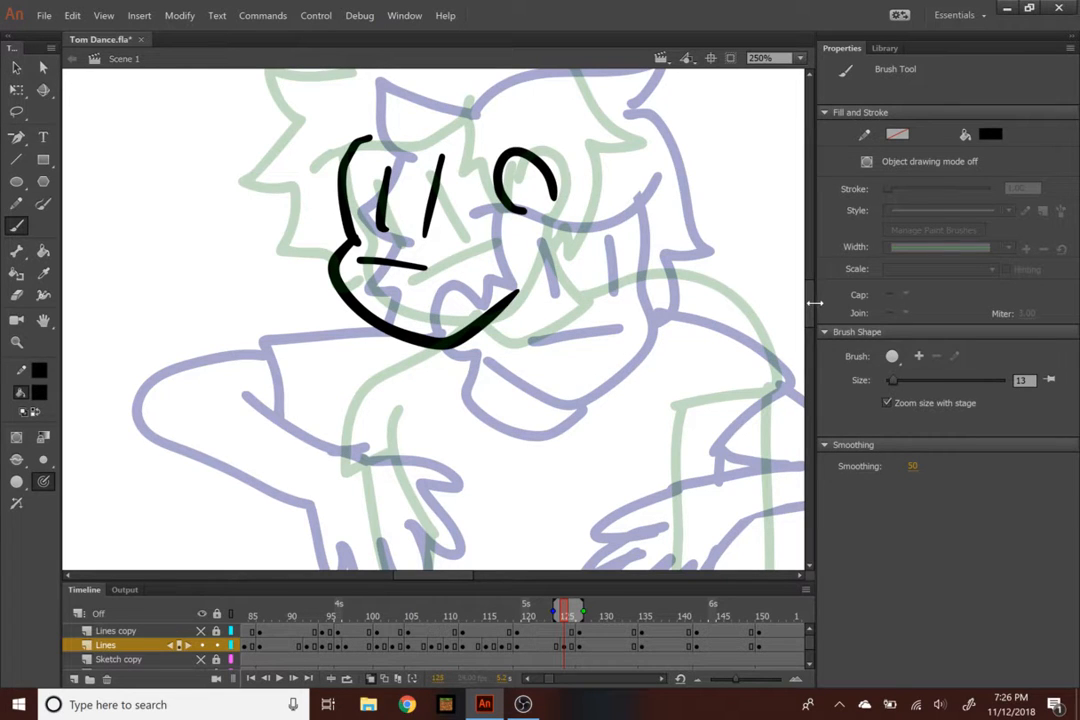
Ink the hair on frame 125: pointed fringe over the face, spiky outer locks and the swept tuft on top
scroll(687, 256, "up", 5)
left_click_drag(470, 250, 468, 341)
key("ctrl+z")
mouse_move(468, 262)
left_mouse_down()
mouse_move(484, 355)
mouse_move(525, 390)
mouse_move(362, 298)
mouse_move(333, 318)
left_mouse_up()
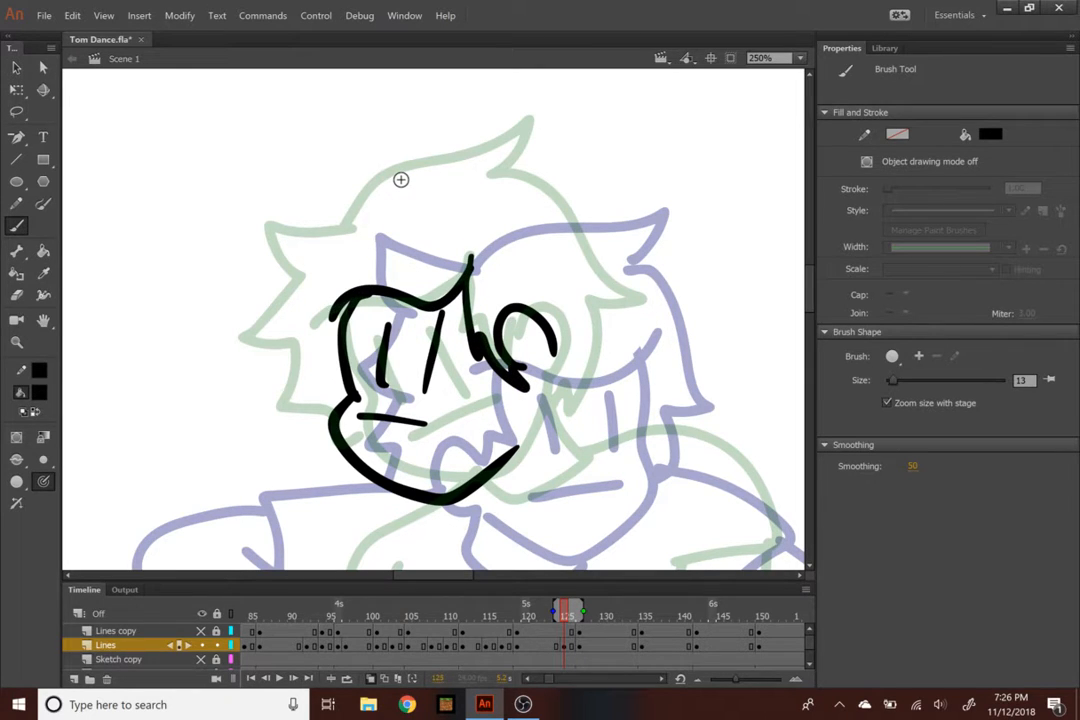
mouse_move(288, 207)
left_mouse_down()
mouse_move(228, 250)
mouse_move(232, 263)
left_mouse_up()
mouse_move(359, 244)
left_mouse_down()
mouse_move(272, 305)
mouse_move(282, 451)
mouse_move(335, 465)
left_mouse_up()
mouse_move(350, 232)
left_mouse_down()
mouse_move(511, 125)
mouse_move(550, 198)
mouse_move(385, 196)
mouse_move(518, 181)
mouse_move(639, 345)
mouse_move(568, 440)
left_mouse_up()
key("ctrl+z")
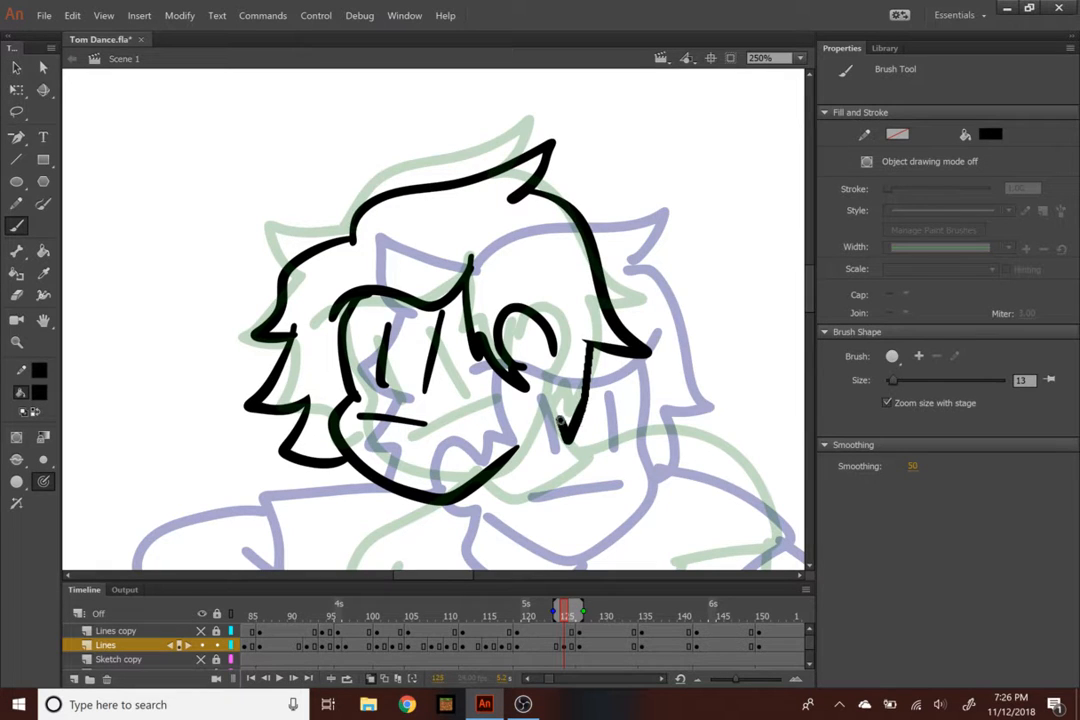
key("ctrl+minus")
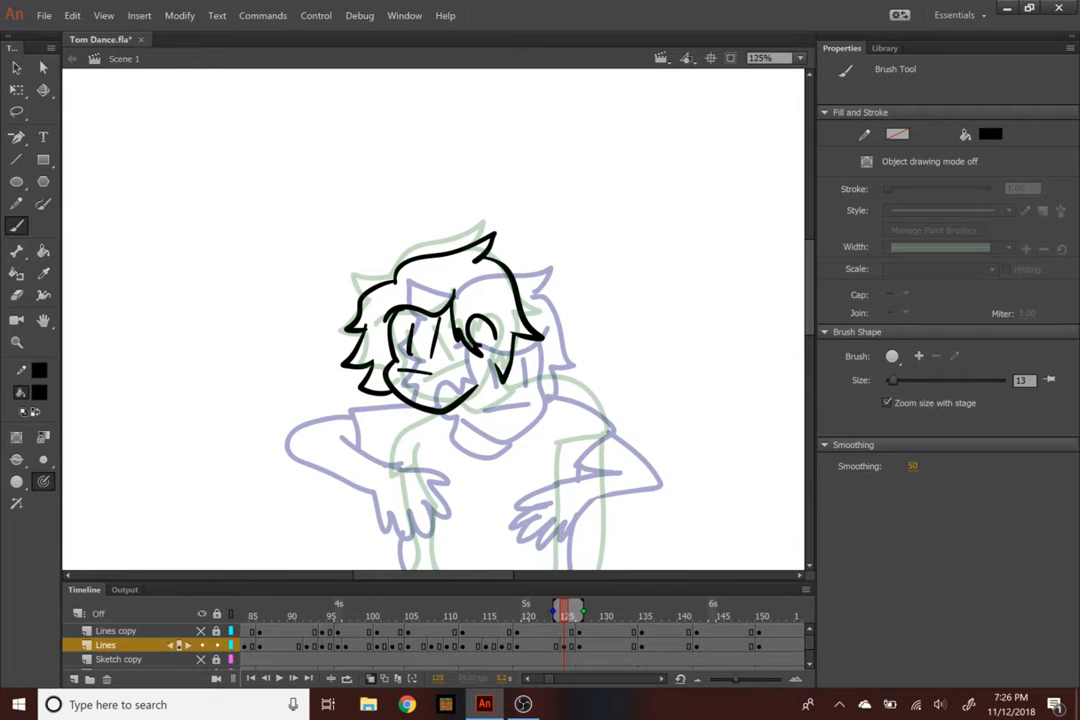
Ink the neck and the right-hand shoulder, sleeve, lowered arm and spread hand at the hip on frame 125
scroll(814, 335, "down", 5)
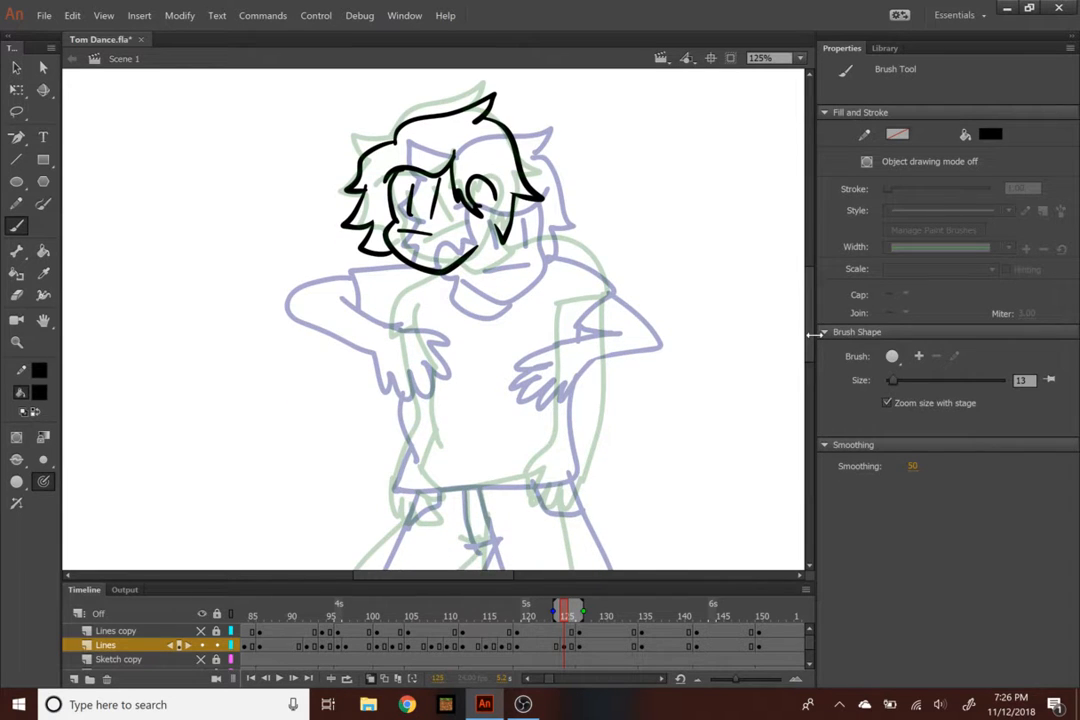
mouse_move(465, 268)
left_mouse_down()
mouse_move(560, 236)
mouse_move(604, 258)
mouse_move(545, 308)
left_mouse_up()
left_click_drag(600, 264, 628, 359)
left_click_drag(566, 286, 594, 381)
key("ctrl+z")
key("ctrl+z")
left_click_drag(595, 264, 552, 464)
mouse_move(549, 307)
left_mouse_down()
mouse_move(521, 487)
mouse_move(547, 510)
left_mouse_up()
left_click_drag(562, 455, 547, 509)
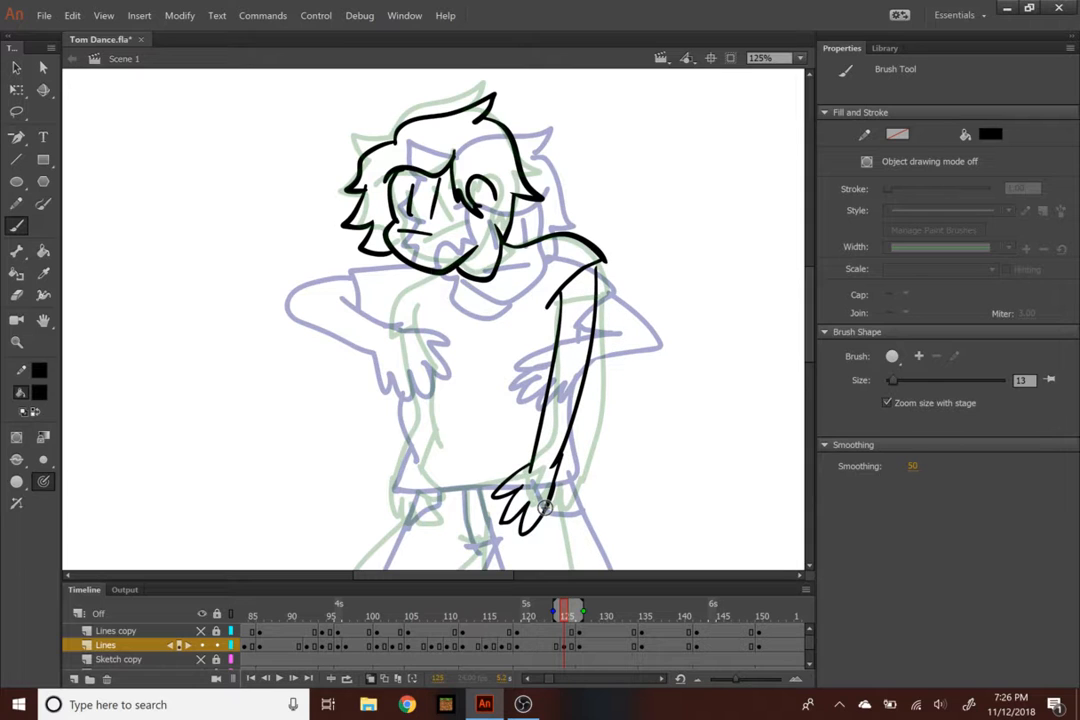
Ink the left-hand sleeve and lowered arm plus the shirt's wavy side and hem on frame 125
mouse_move(422, 305)
left_mouse_down()
mouse_move(395, 333)
mouse_move(422, 321)
mouse_move(443, 400)
mouse_move(434, 445)
left_mouse_up()
mouse_move(436, 395)
left_mouse_down()
mouse_move(425, 484)
mouse_move(530, 468)
left_mouse_up()
mouse_move(403, 340)
left_mouse_down()
mouse_move(408, 455)
mouse_move(388, 535)
left_mouse_up()
Ink the raised, bent left-hand trouser leg and its shoe on frame 125
scroll(445, 300, "down", 4)
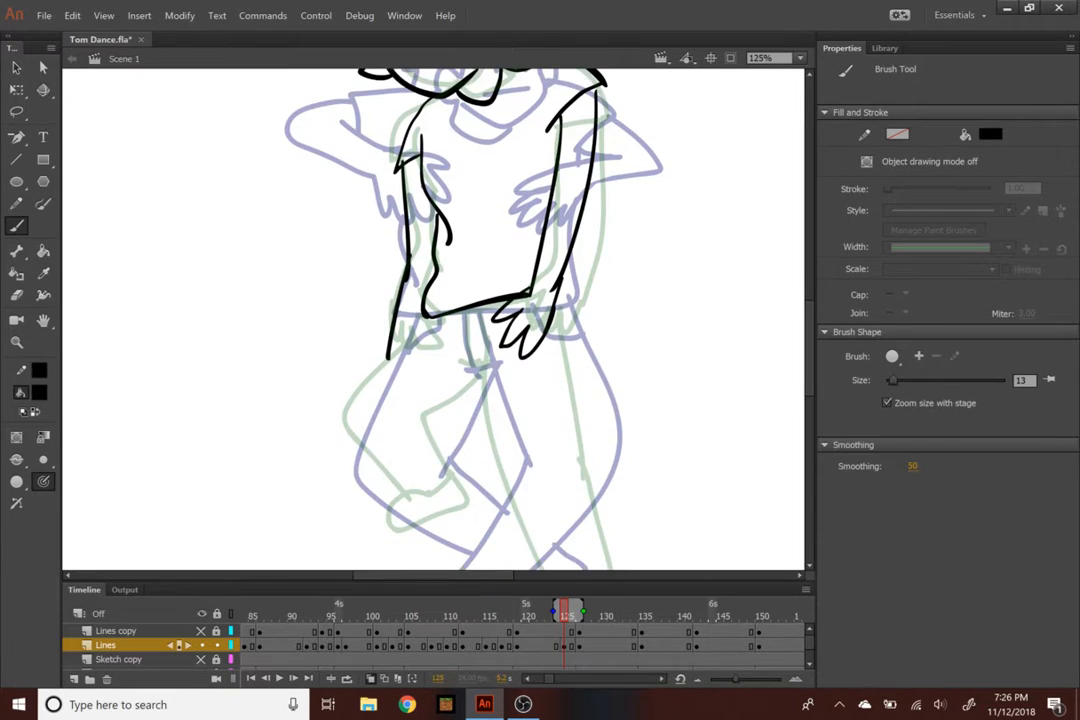
mouse_move(432, 325)
left_mouse_down()
mouse_move(345, 385)
mouse_move(380, 480)
left_mouse_up()
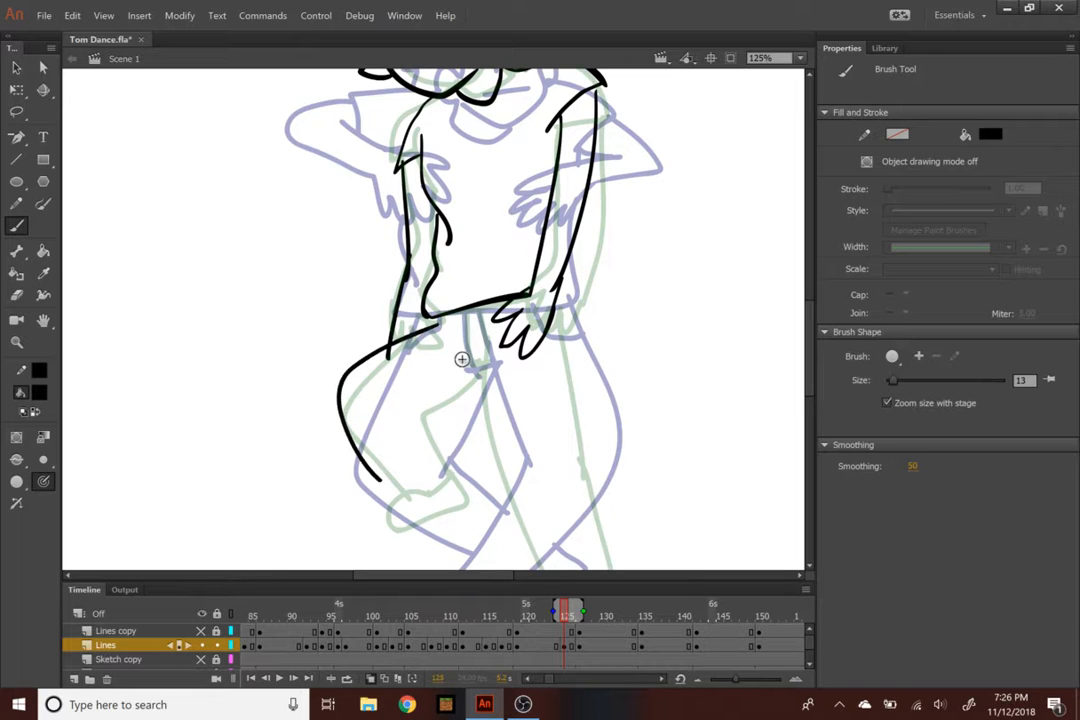
mouse_move(501, 367)
left_mouse_down()
mouse_move(407, 423)
mouse_move(403, 494)
mouse_move(437, 497)
left_mouse_up()
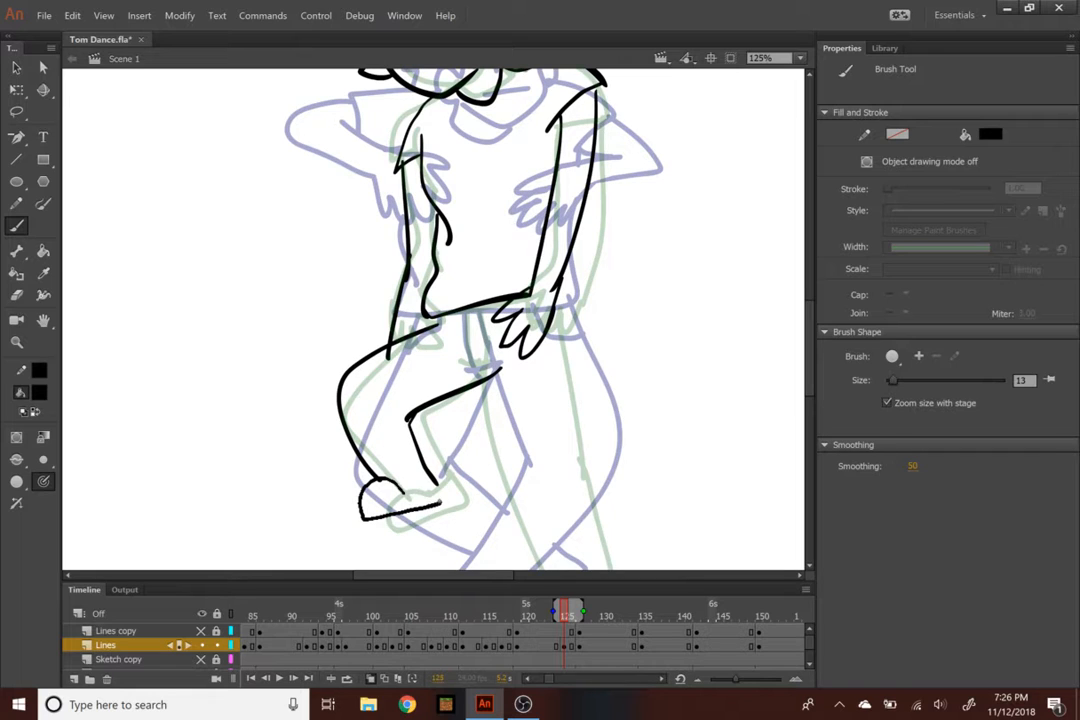
left_click_drag(360, 518, 440, 503)
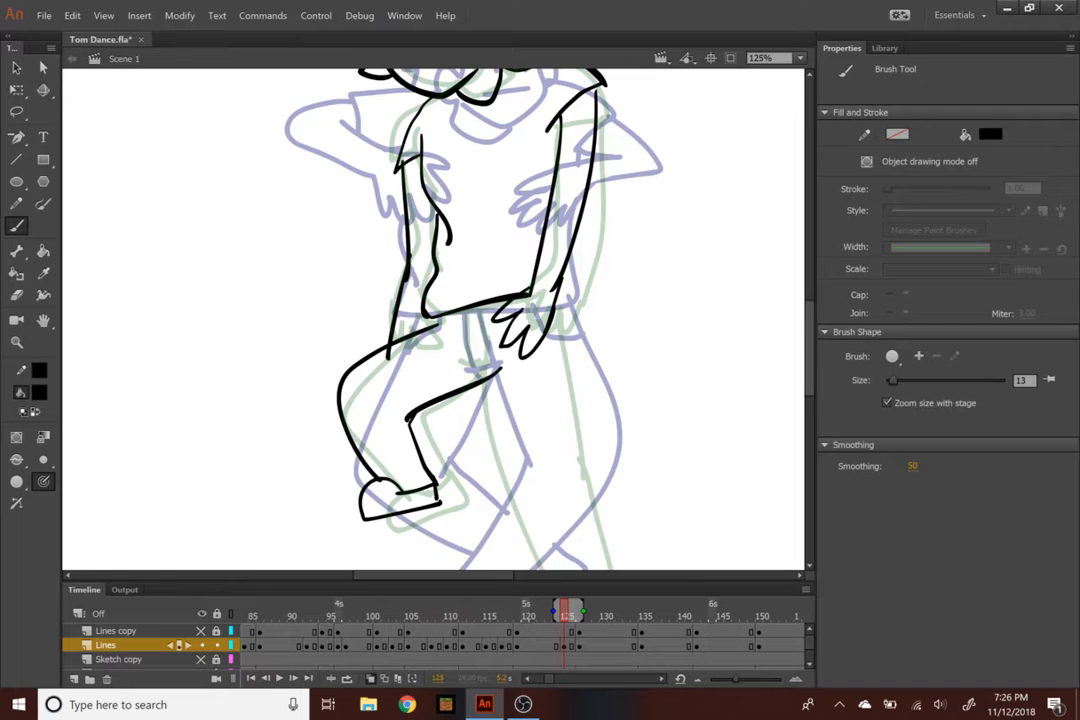
Ink the straight right-hand trouser leg with its shoe and the trouser fly on frame 125
scroll(683, 300, "down", 3)
left_click_drag(553, 178, 602, 452)
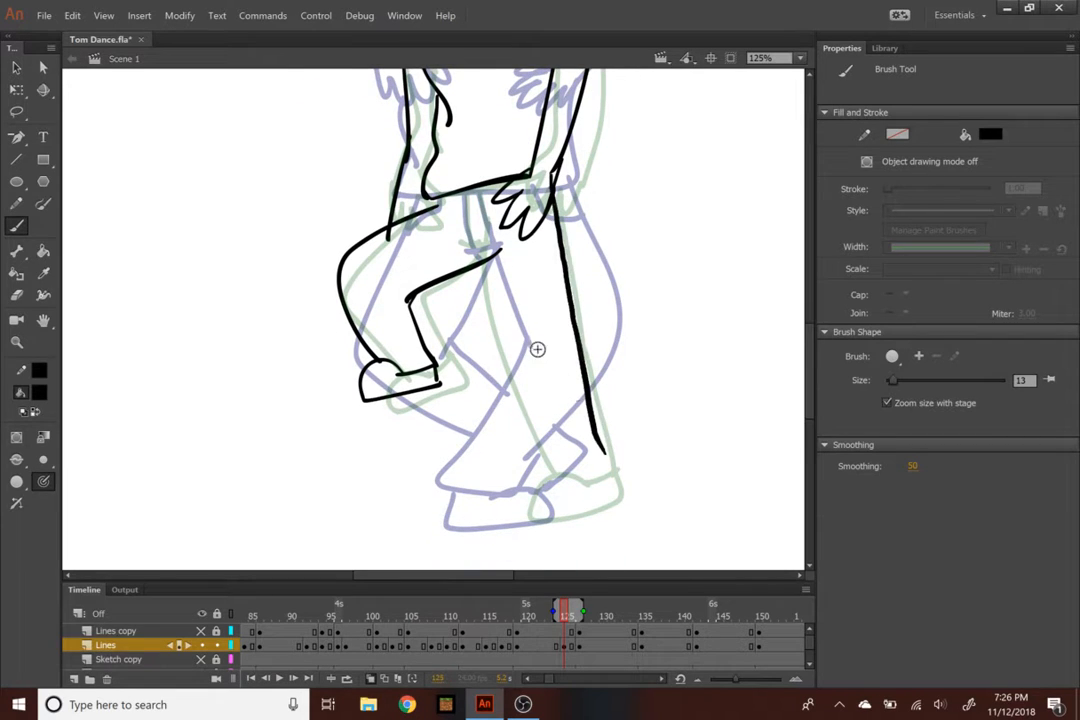
mouse_move(496, 250)
left_mouse_down()
mouse_move(556, 477)
mouse_move(620, 492)
mouse_move(610, 490)
left_mouse_up()
left_click_drag(473, 193, 484, 254)
Replay the dance from around frame 104 and again from around frame 117 to check the frame 125 pose in motion
key("ctrl+minus")
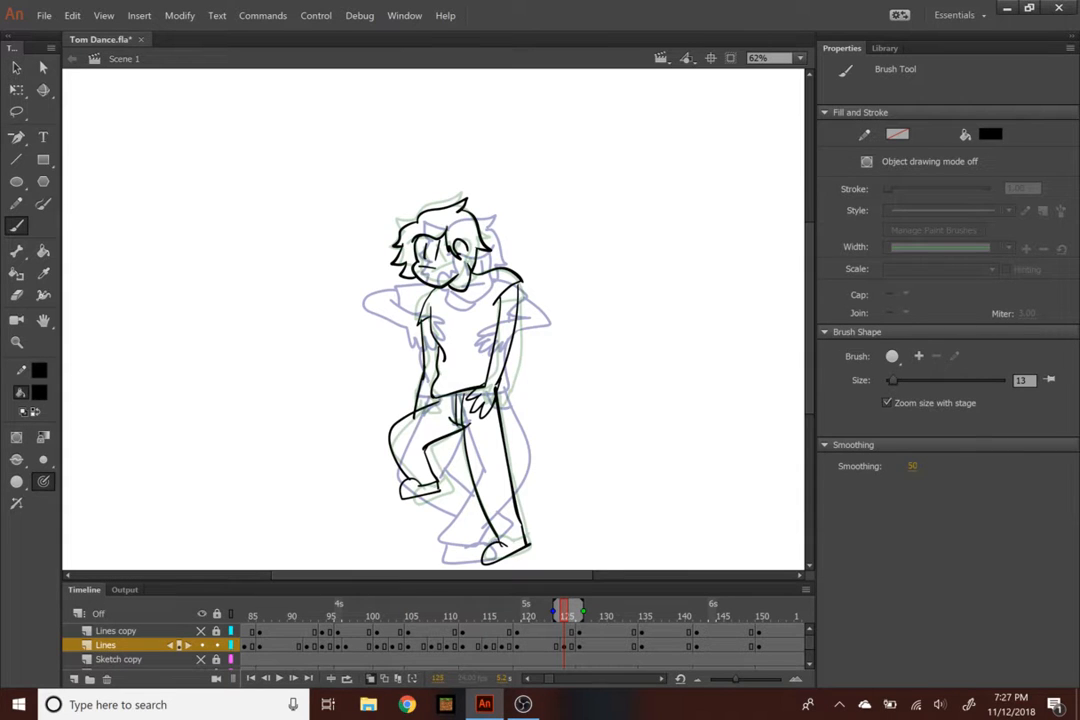
left_click(405, 604)
key("Return")
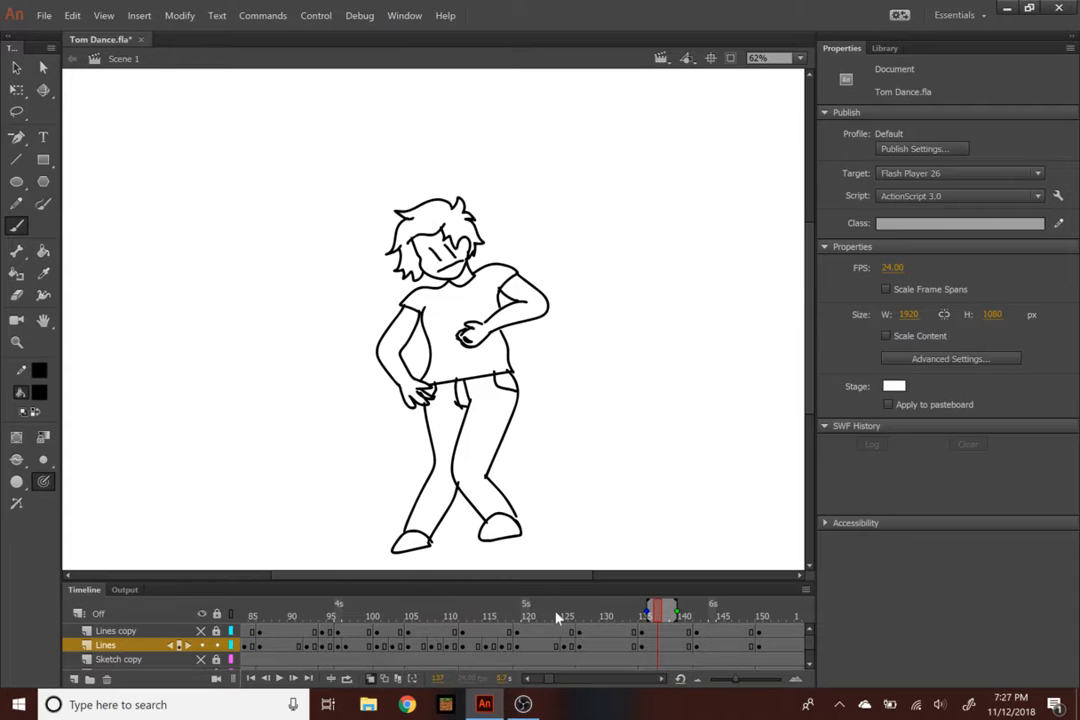
left_click(505, 616)
key("Return")
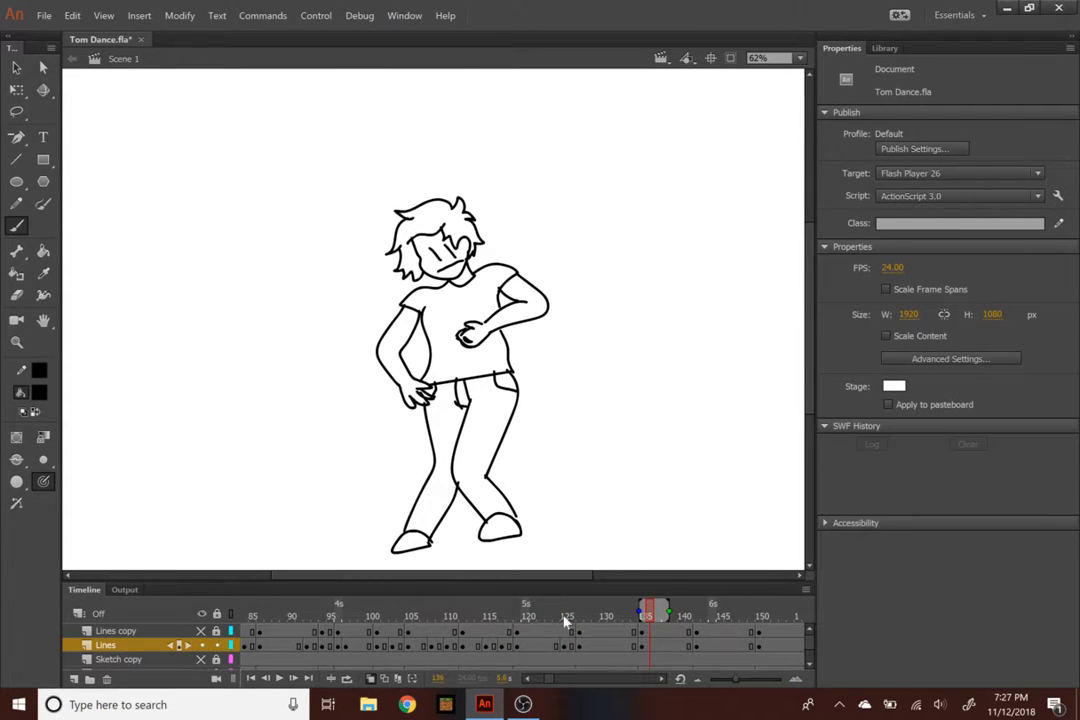
Insert a blank keyframe at frame 123 on the Lines layer
mouse_move(563, 616)
left_mouse_down()
mouse_move(533, 616)
mouse_move(548, 616)
left_mouse_up()
left_click(550, 646)
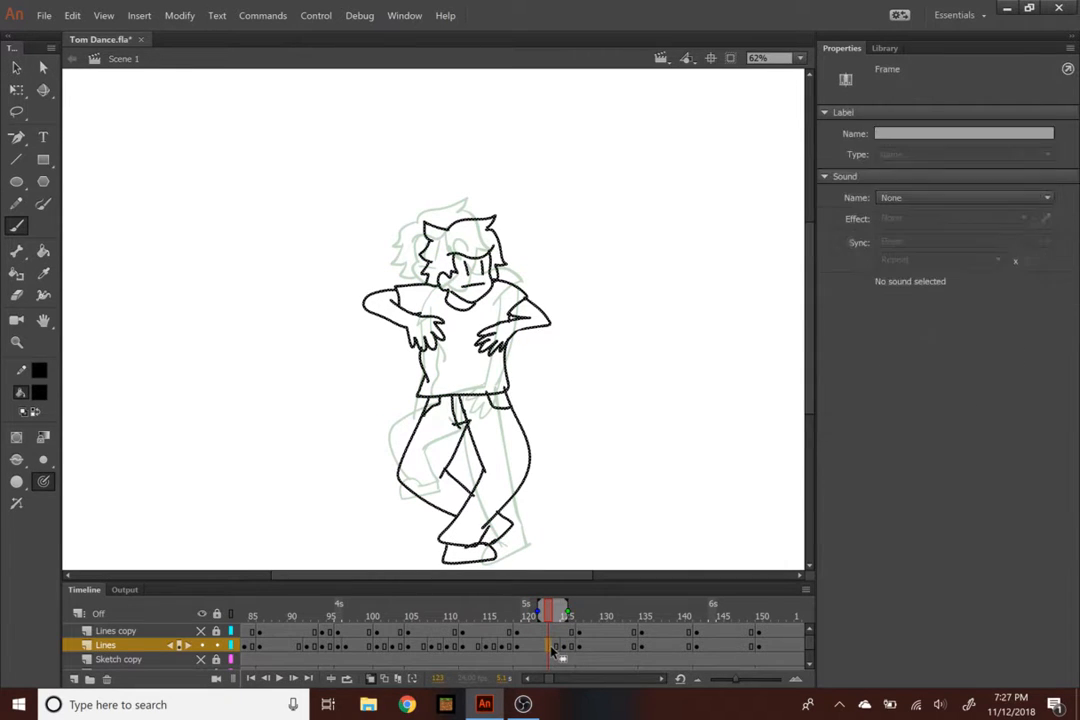
right_click(551, 646)
left_click(636, 388)
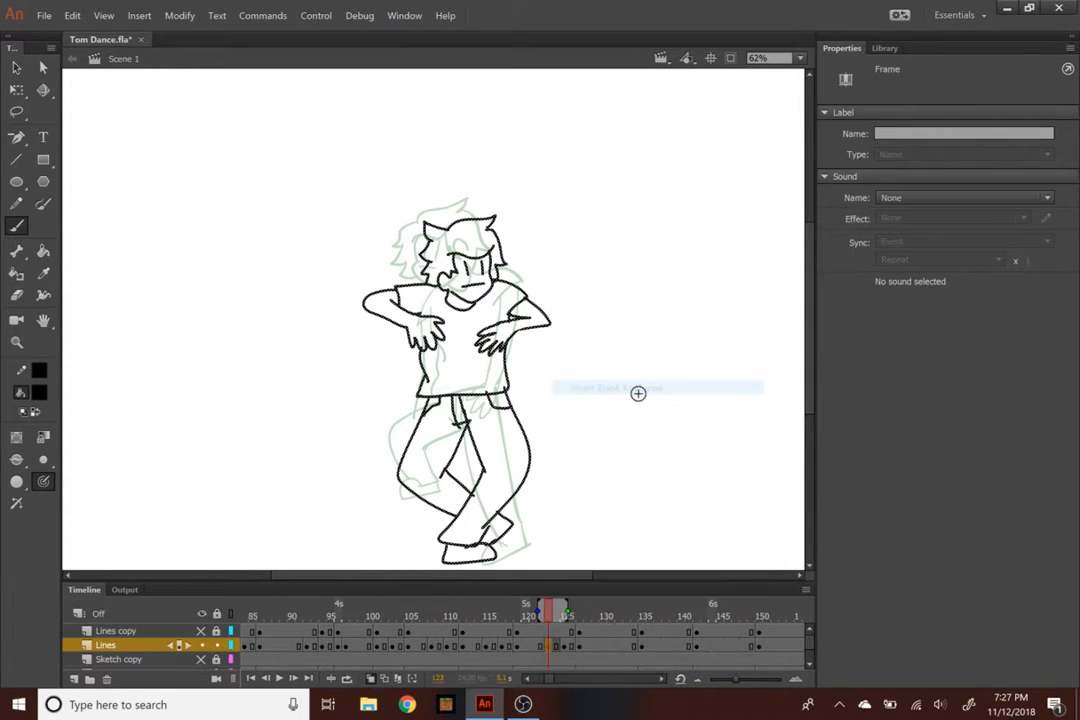
Ink the face outline on frame 123, from the cheek around the chin, midway between the two onion-skinned heads
key("ctrl+equal")
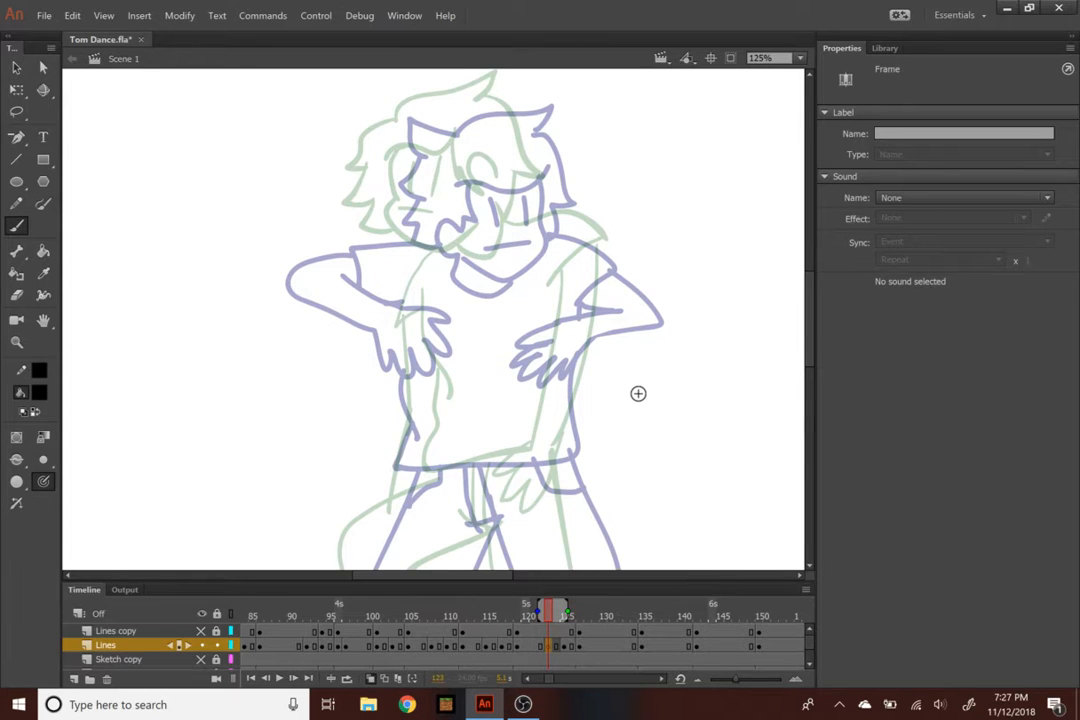
mouse_move(421, 147)
left_mouse_down()
mouse_move(420, 229)
mouse_move(446, 252)
left_mouse_up()
key("ctrl+z")
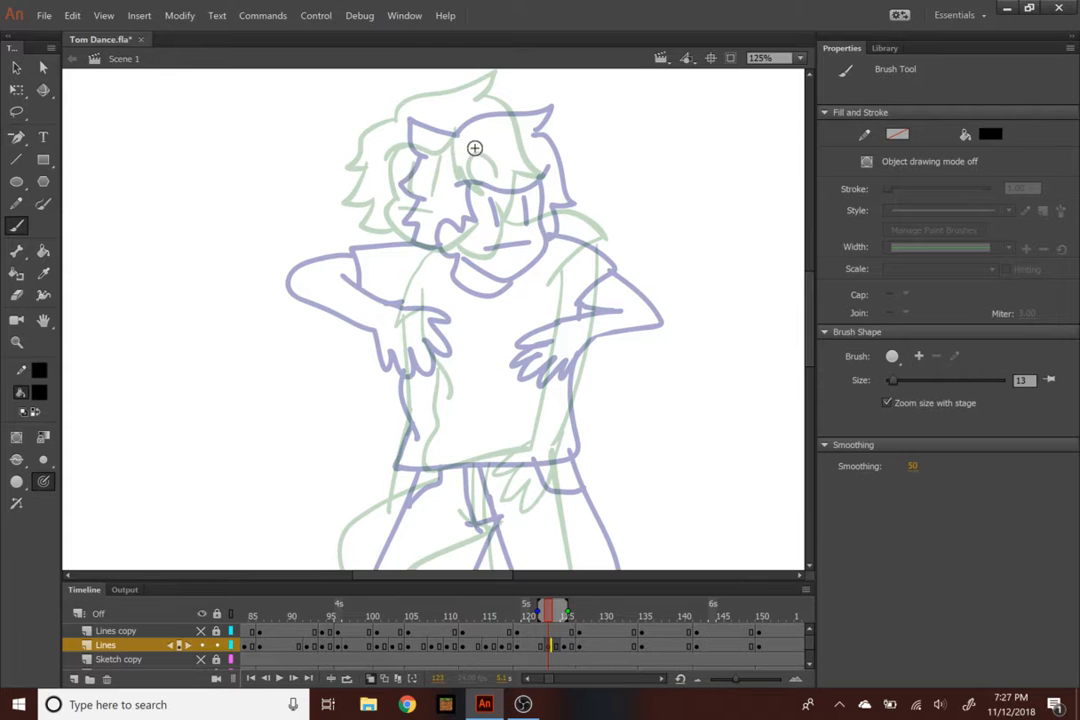
mouse_move(425, 148)
left_mouse_down()
mouse_move(408, 200)
mouse_move(451, 251)
mouse_move(506, 178)
left_mouse_up()
key("ctrl+equal")
key("ctrl+z")
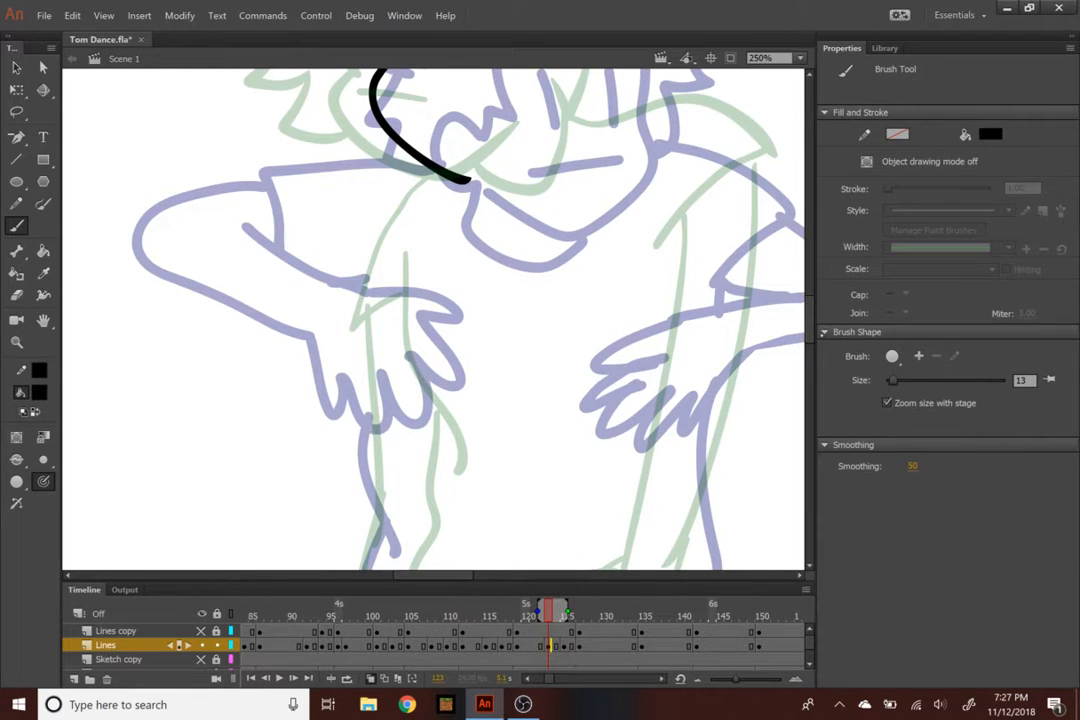
scroll(435, 320, "up", 5)
mouse_move(460, 452)
left_mouse_down()
mouse_move(563, 383)
mouse_move(571, 275)
left_mouse_up()
Ink two short vertical eyes and a nearly straight mouth inside the face on frame 123
left_click_drag(445, 286, 438, 342)
left_click_drag(504, 280, 494, 336)
left_click_drag(383, 378, 471, 381)
key("ctrl+z")
left_click_drag(400, 379, 521, 385)
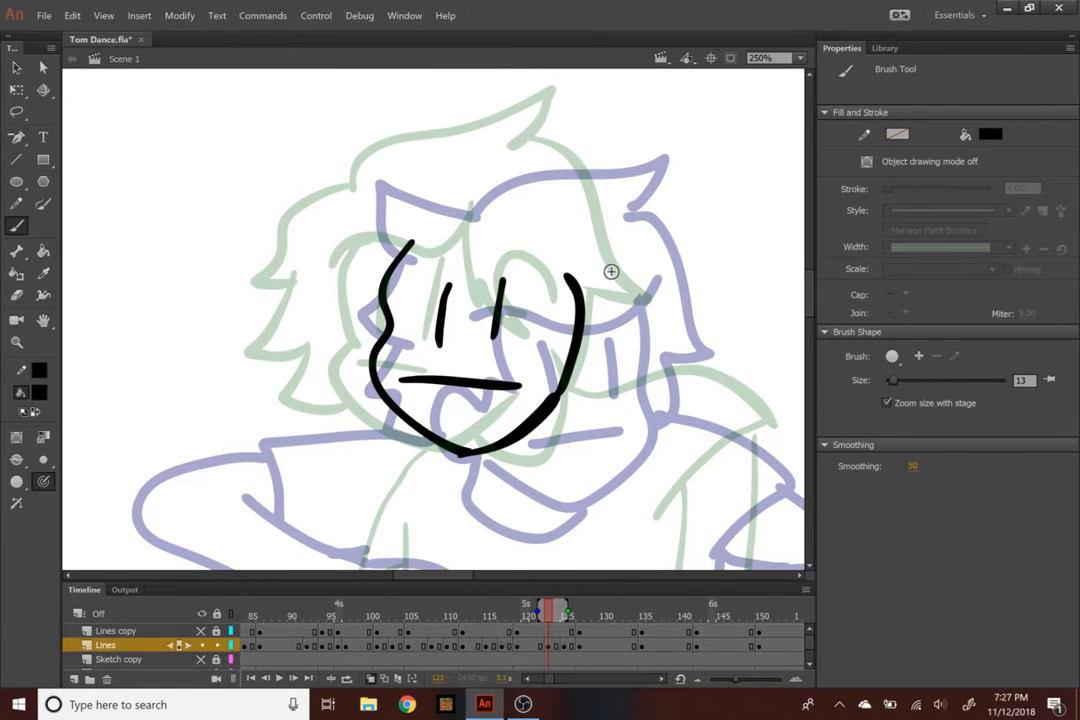
Ink the hair on frame 123: curved fringe, parted top with a pointed tuft, and jagged locks down both sides
mouse_move(590, 262)
left_mouse_down()
mouse_move(500, 280)
mouse_move(376, 245)
left_mouse_up()
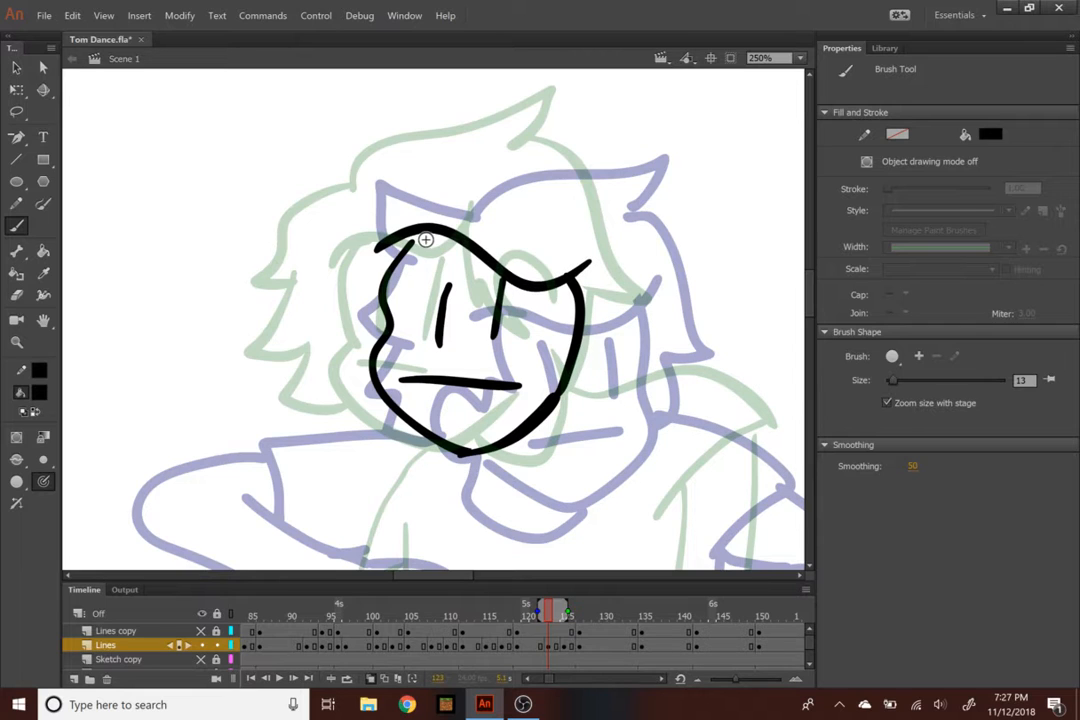
mouse_move(446, 185)
left_mouse_down()
mouse_move(583, 174)
mouse_move(658, 318)
mouse_move(622, 323)
left_mouse_up()
left_click_drag(630, 335, 632, 392)
left_click_drag(655, 388, 595, 407)
mouse_move(366, 148)
left_mouse_down()
mouse_move(389, 203)
mouse_move(342, 218)
mouse_move(295, 268)
mouse_move(337, 311)
mouse_move(358, 394)
left_mouse_up()
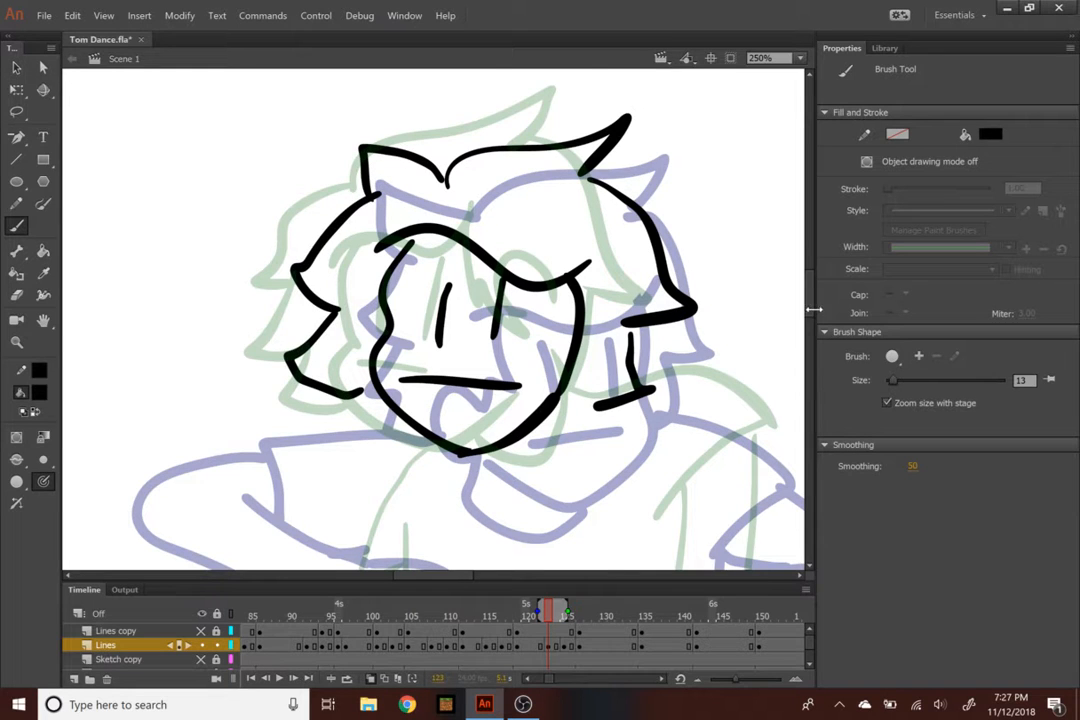
Ink the neck as a rounded collar below the chin and the left-hand shoulder with its sleeve on frame 123
scroll(433, 318, "down", 3)
mouse_move(545, 266)
left_mouse_down()
mouse_move(480, 362)
mouse_move(461, 304)
left_mouse_up()
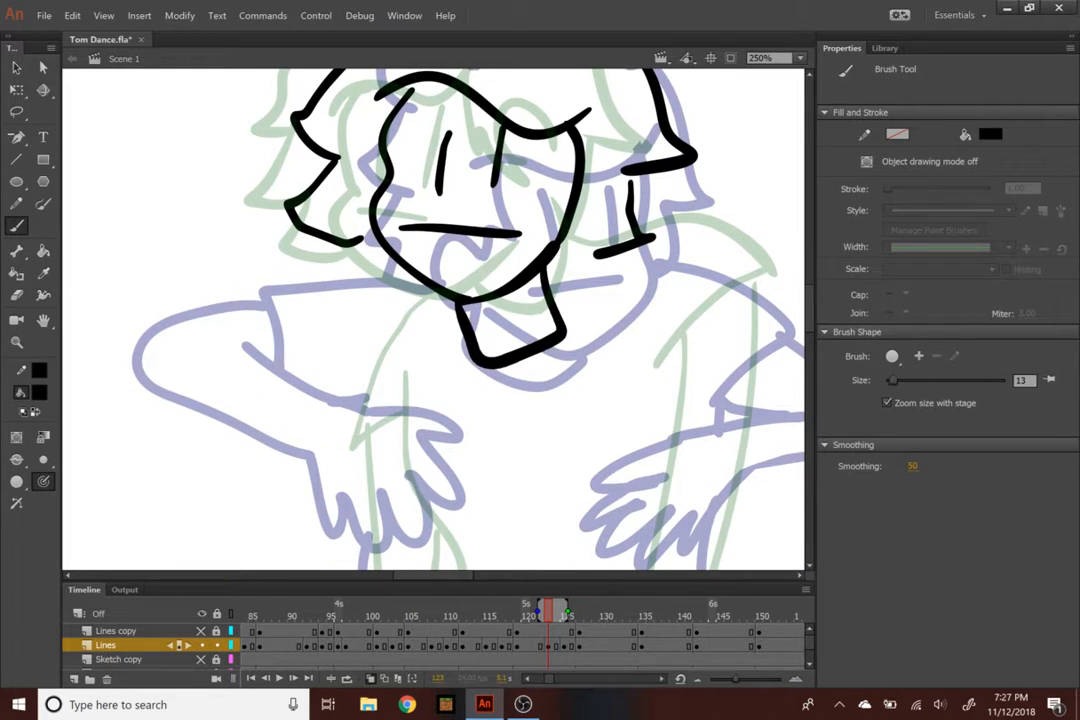
key("ctrl+F10")
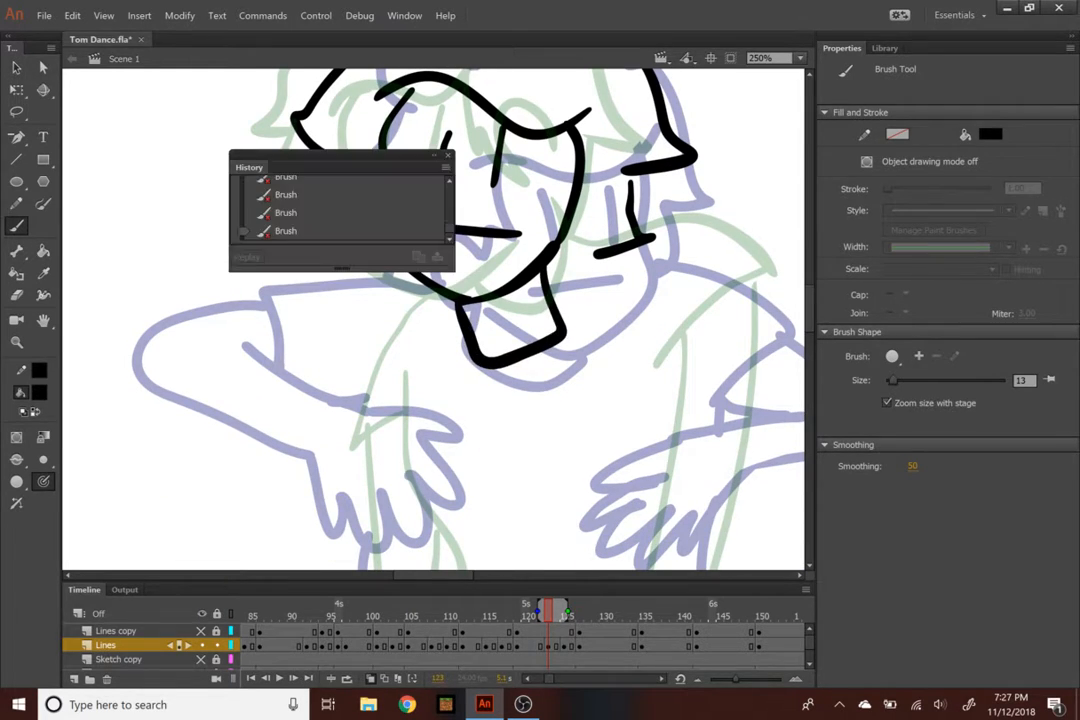
left_click(451, 155)
key("ctrl+minus")
key("ctrl+z")
mouse_move(493, 297)
left_mouse_down()
mouse_move(457, 327)
mouse_move(449, 315)
mouse_move(430, 368)
left_mouse_up()
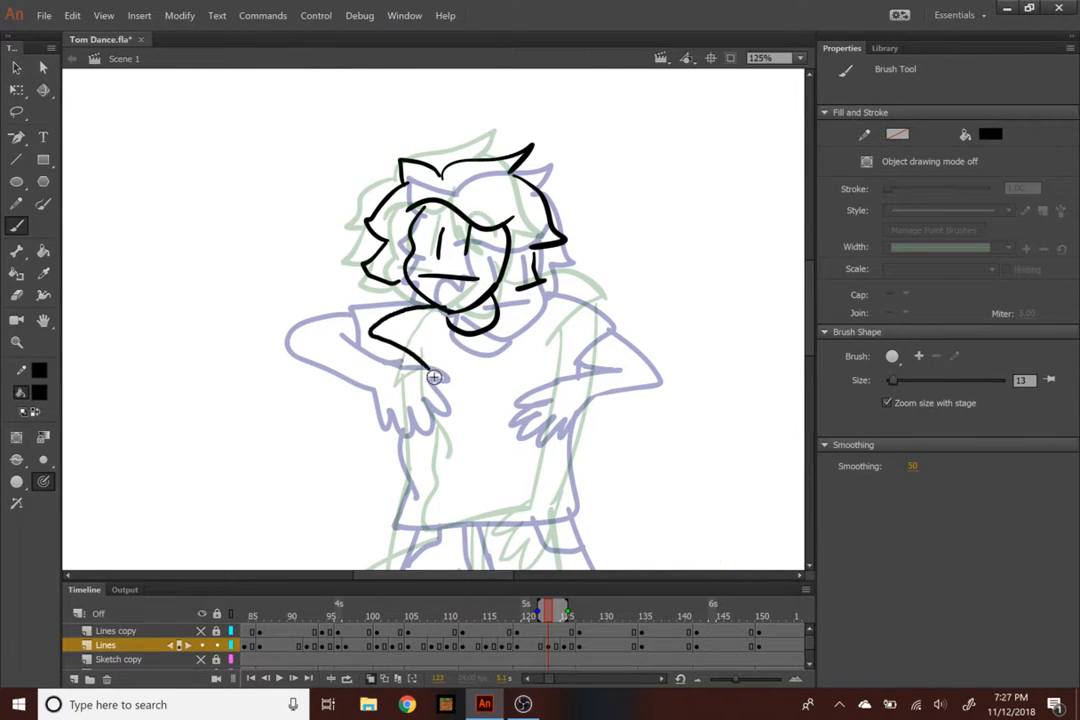
Ink the right-hand sleeve, both arms with hands at the hips, and the shirt hem between them on frame 123
mouse_move(518, 290)
left_mouse_down()
mouse_move(613, 315)
mouse_move(540, 356)
mouse_move(596, 401)
left_mouse_up()
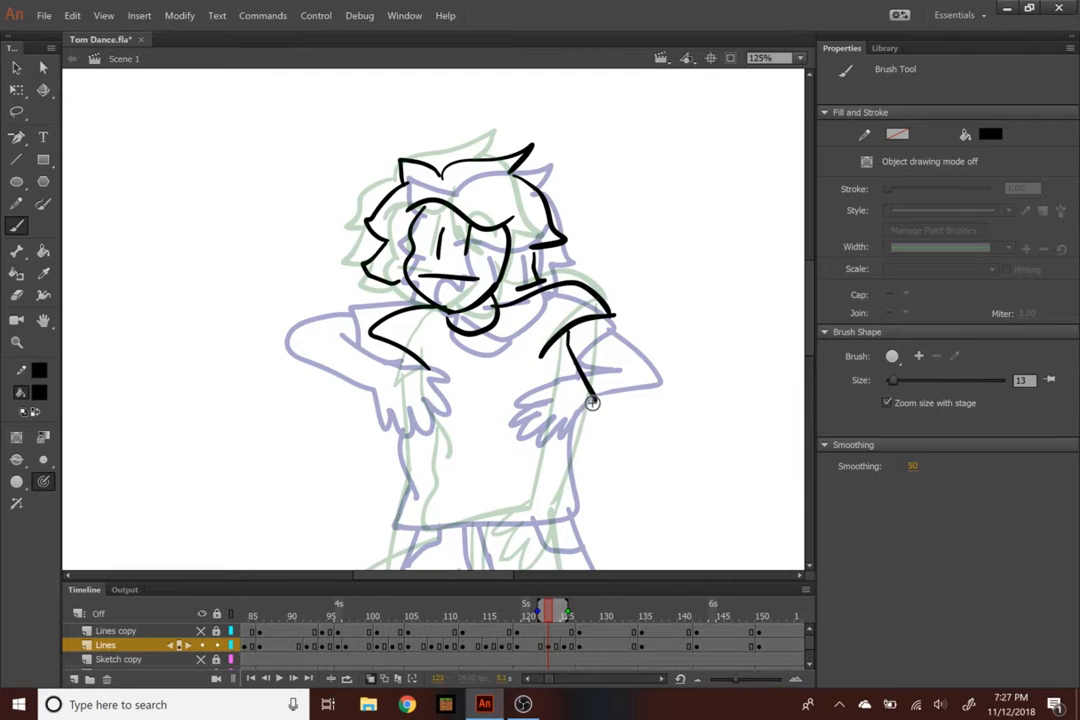
mouse_move(603, 318)
left_mouse_down()
mouse_move(627, 414)
mouse_move(595, 462)
mouse_move(503, 514)
mouse_move(560, 538)
mouse_move(572, 500)
left_mouse_up()
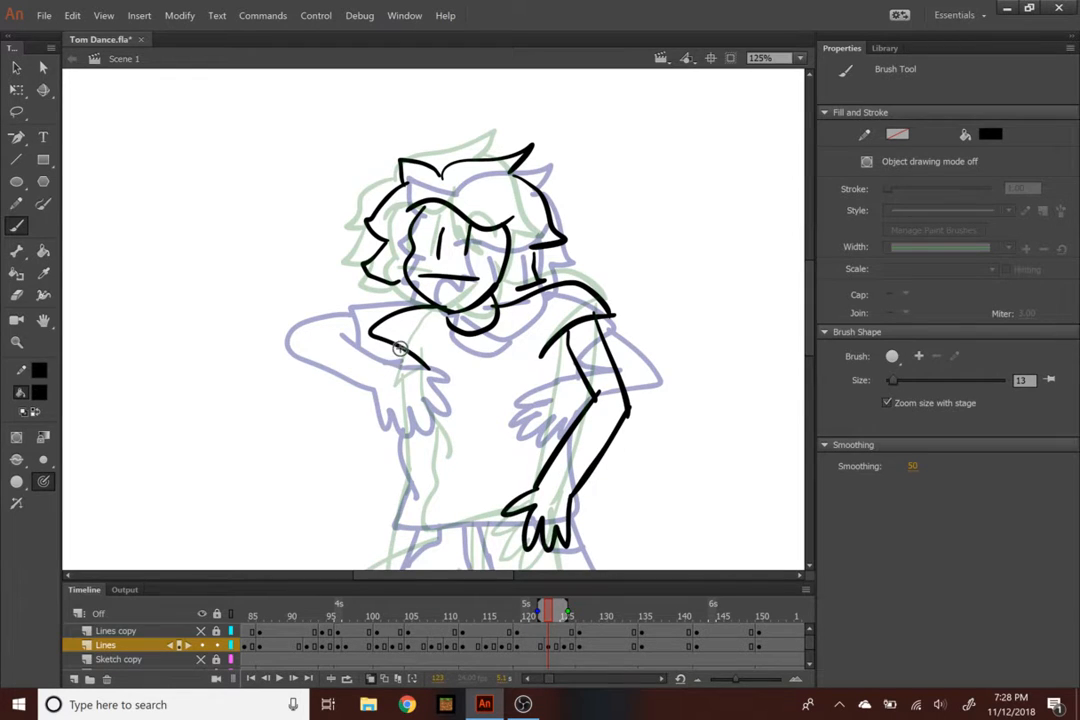
mouse_move(384, 346)
left_mouse_down()
mouse_move(416, 452)
mouse_move(386, 548)
left_mouse_up()
left_click_drag(421, 373, 441, 456)
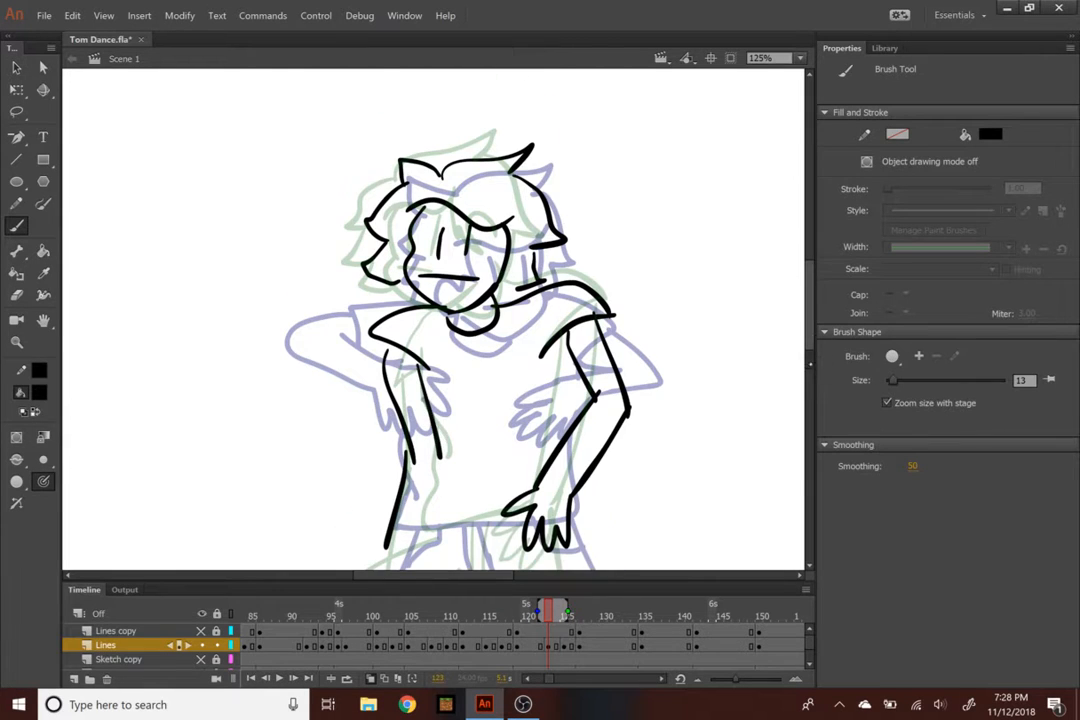
scroll(427, 389, "down", 5)
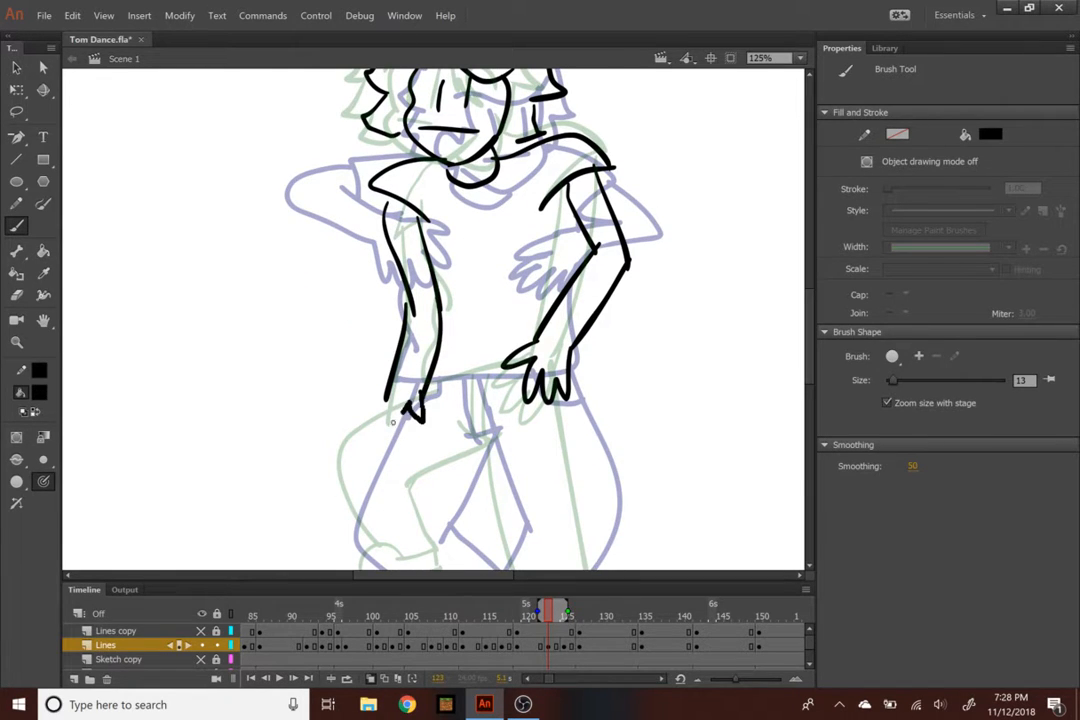
left_click_drag(405, 410, 362, 436)
left_click_drag(432, 372, 505, 362)
Ink both trouser legs and shoes on frame 123, the right-hand leg nearly straight and the left-hand one slightly bent
scroll(505, 362, "down", 5)
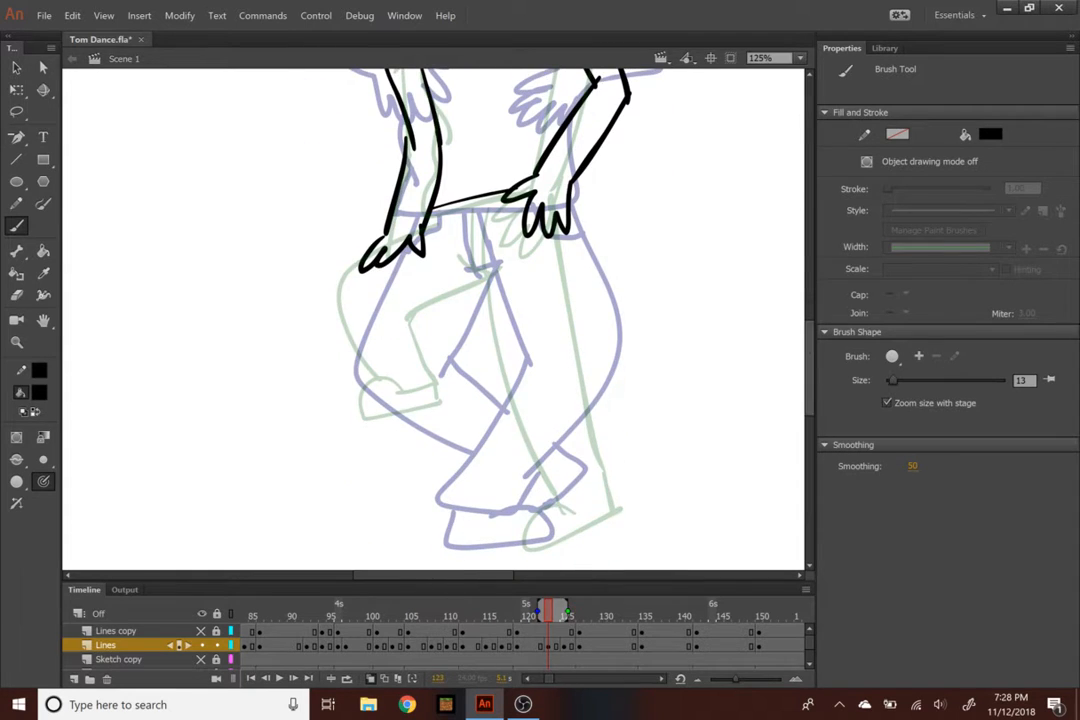
mouse_move(501, 322)
left_mouse_down()
mouse_move(525, 432)
mouse_move(520, 505)
left_mouse_up()
mouse_move(559, 255)
left_mouse_down()
mouse_move(588, 473)
mouse_move(566, 475)
mouse_move(588, 510)
mouse_move(515, 517)
left_mouse_up()
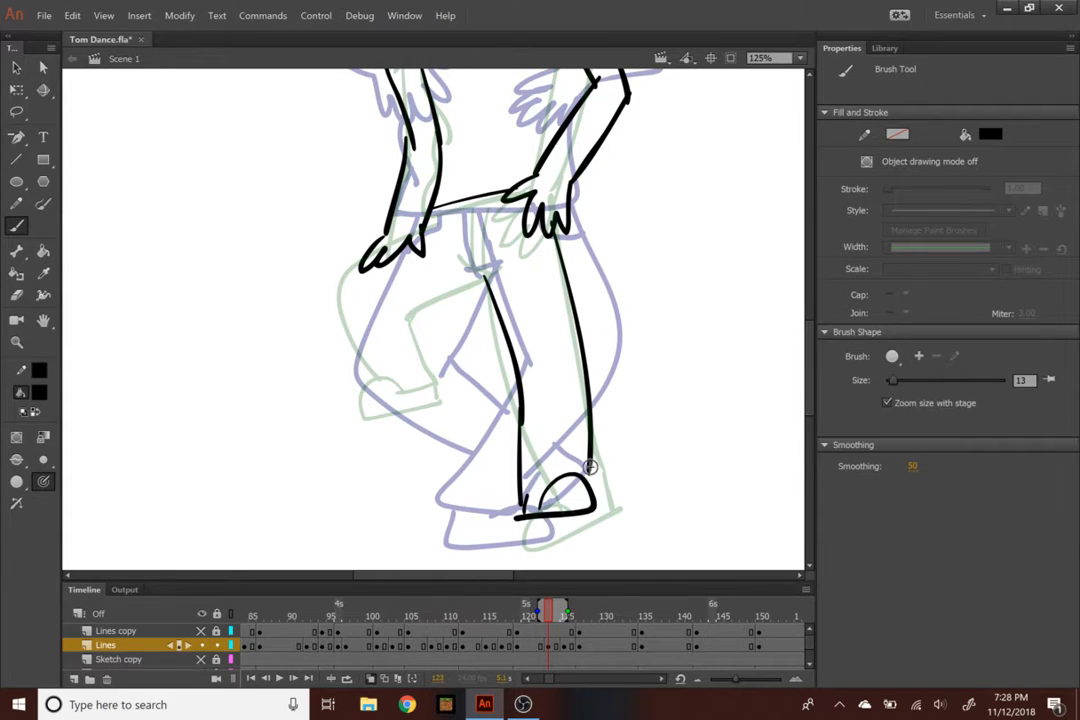
mouse_move(487, 282)
left_mouse_down()
mouse_move(427, 382)
mouse_move(438, 368)
mouse_move(487, 472)
left_mouse_up()
left_click_drag(383, 255, 439, 459)
key("ctrl+z")
mouse_move(383, 260)
left_mouse_down()
mouse_move(368, 320)
mouse_move(424, 470)
mouse_move(393, 500)
mouse_move(398, 512)
mouse_move(483, 483)
mouse_move(470, 462)
mouse_move(425, 490)
left_mouse_up()
key("ctrl+z")
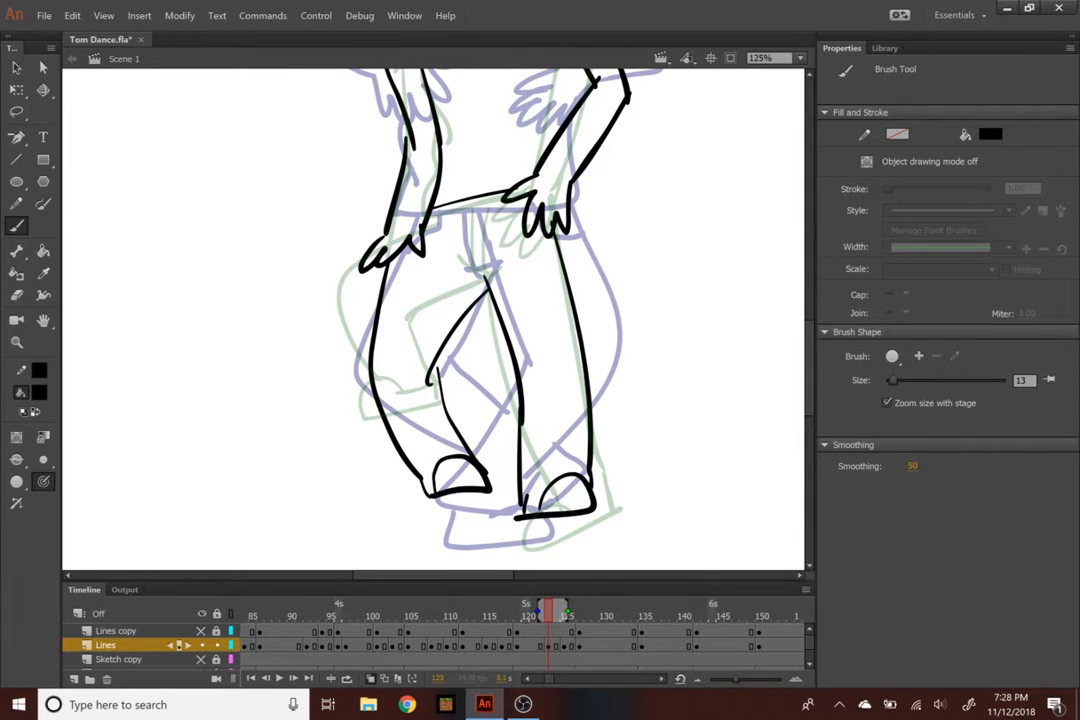
Replay the dance from around frame 111 to check the new poses, and save the file
key("ctrl+minus")
left_click(458, 612)
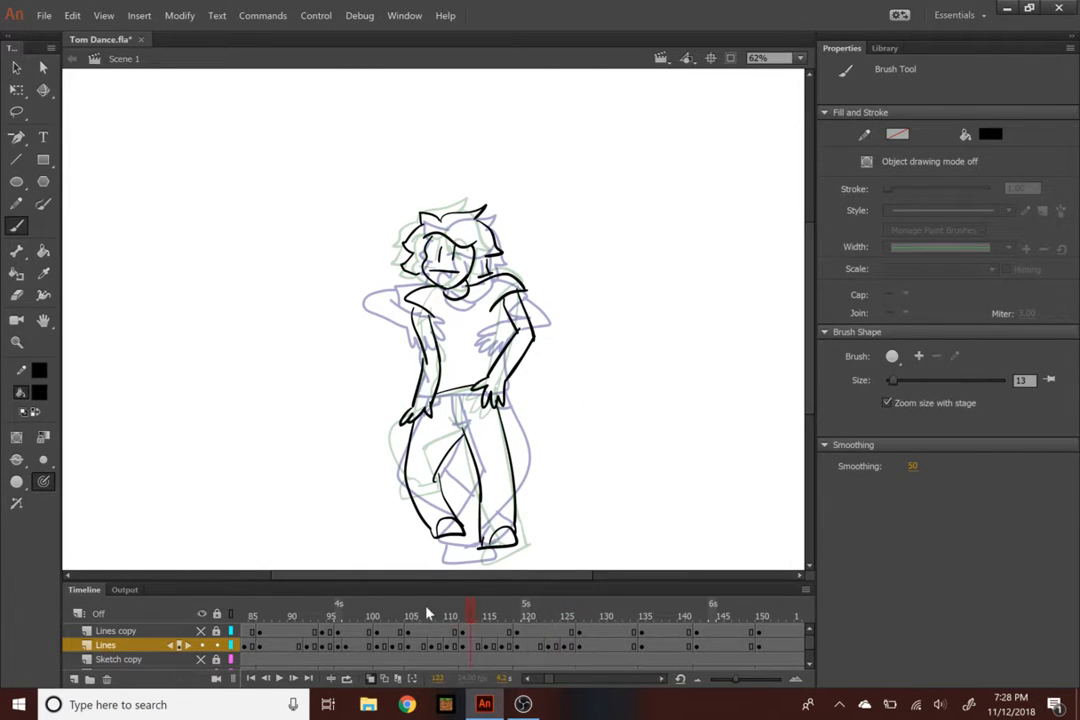
key("Return")
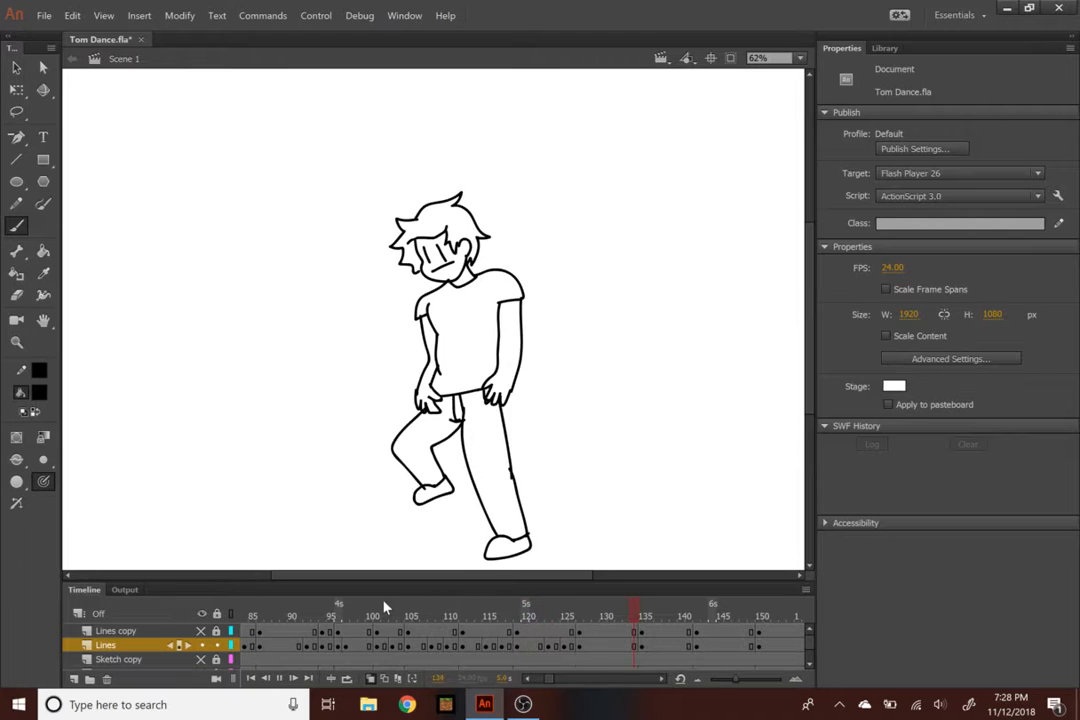
key("ctrl+s")
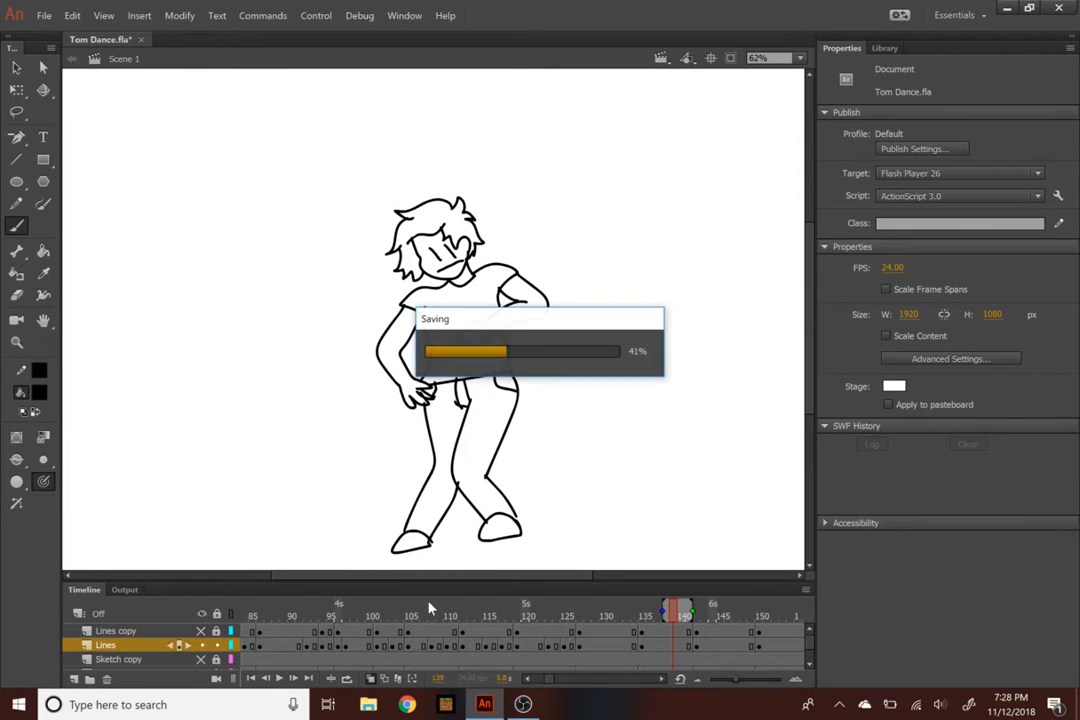